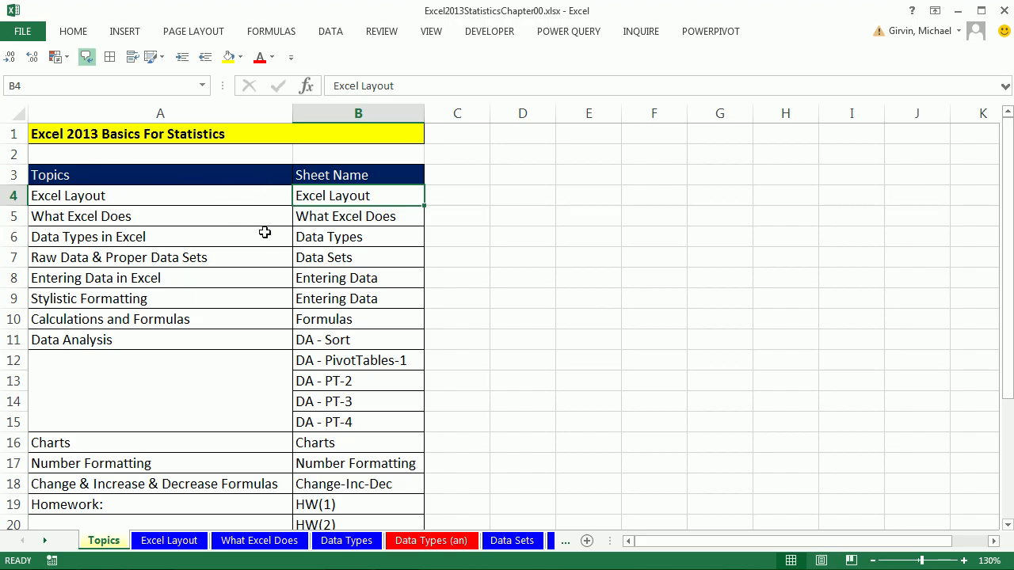
- Look through the topics list and open the Excel Layout sheet
scroll(311, 420, down, 3)
scroll(310, 415, up, 3)
click(168, 541)
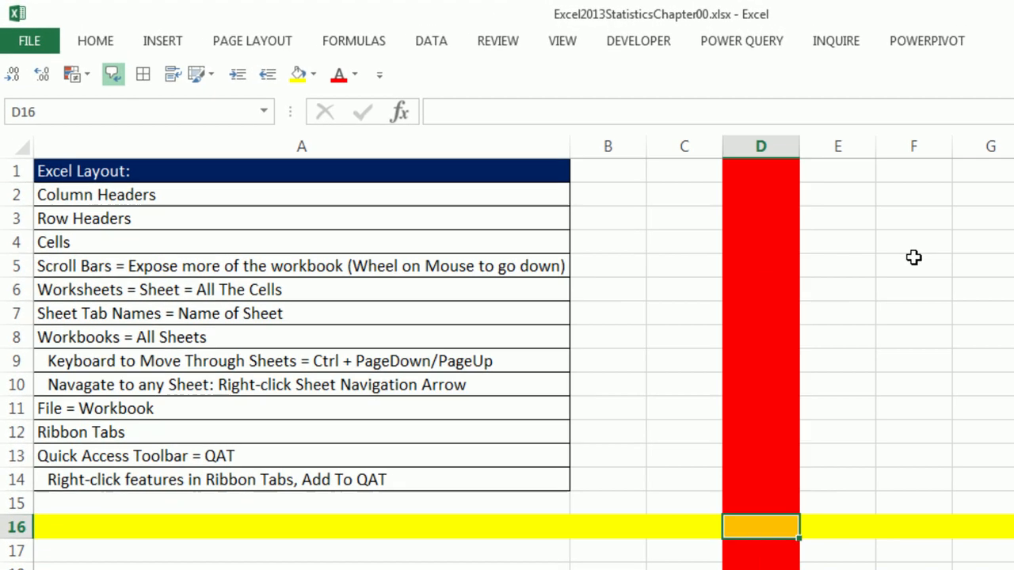
- Select cells F5, A3 and D16 one after another on the Excel Layout sheet
click(700, 201)
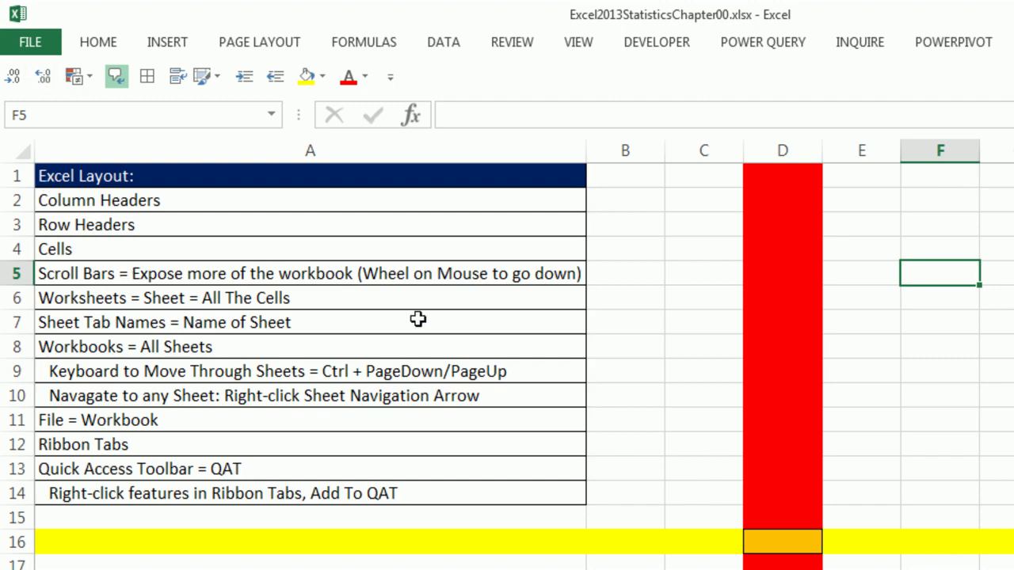
click(91, 119)
text(A3)
key(Return)
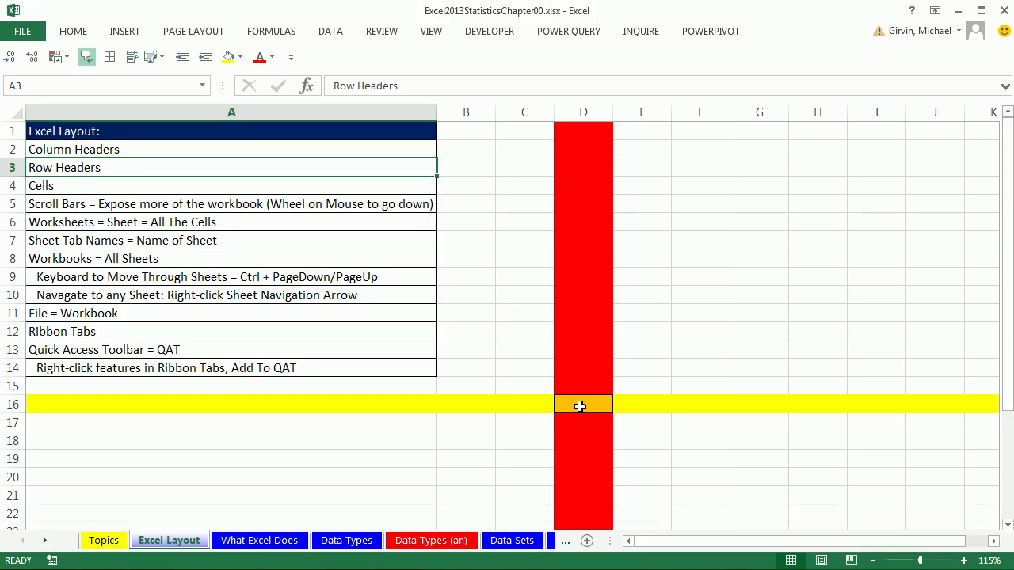
click(779, 544)
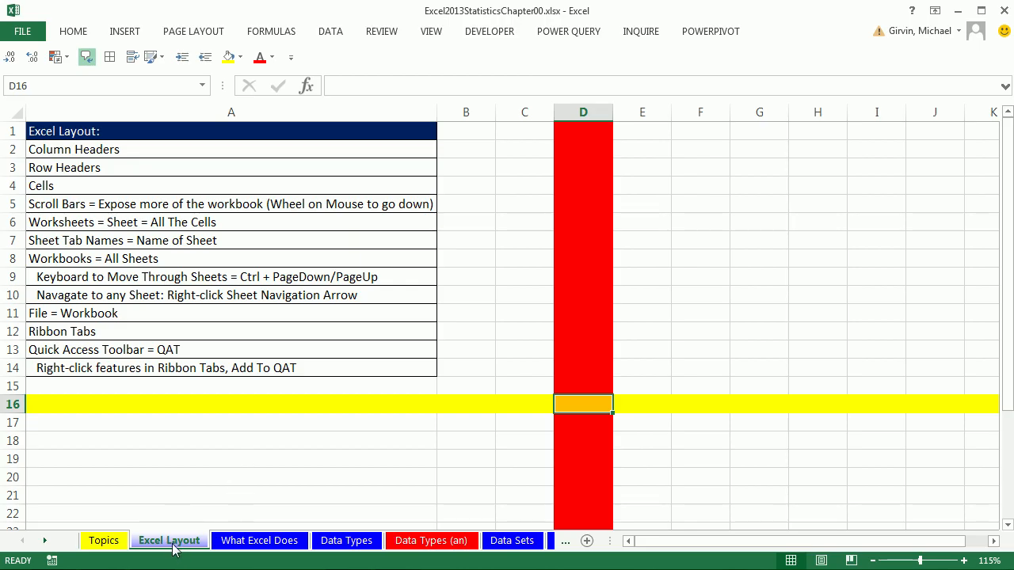
- Rename the What Excel Does sheet to "What is Excel"
click(266, 542)
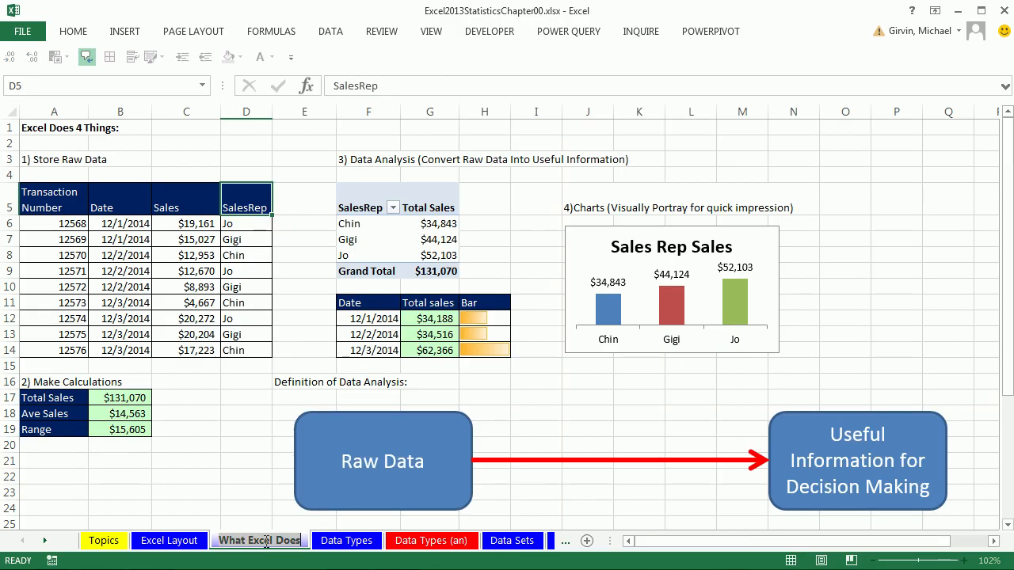
double_click(266, 542)
text(What is)
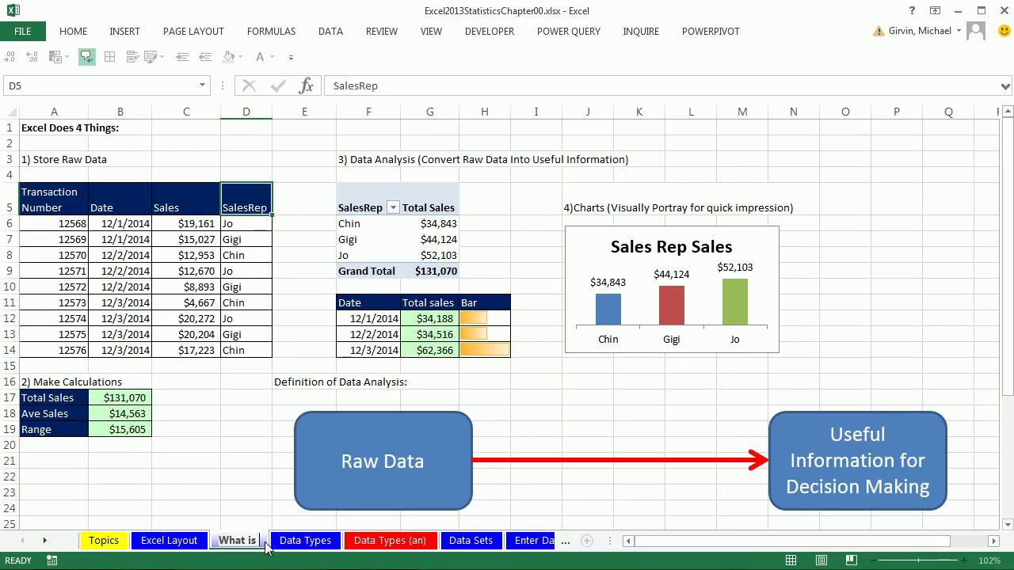
text( Excel)
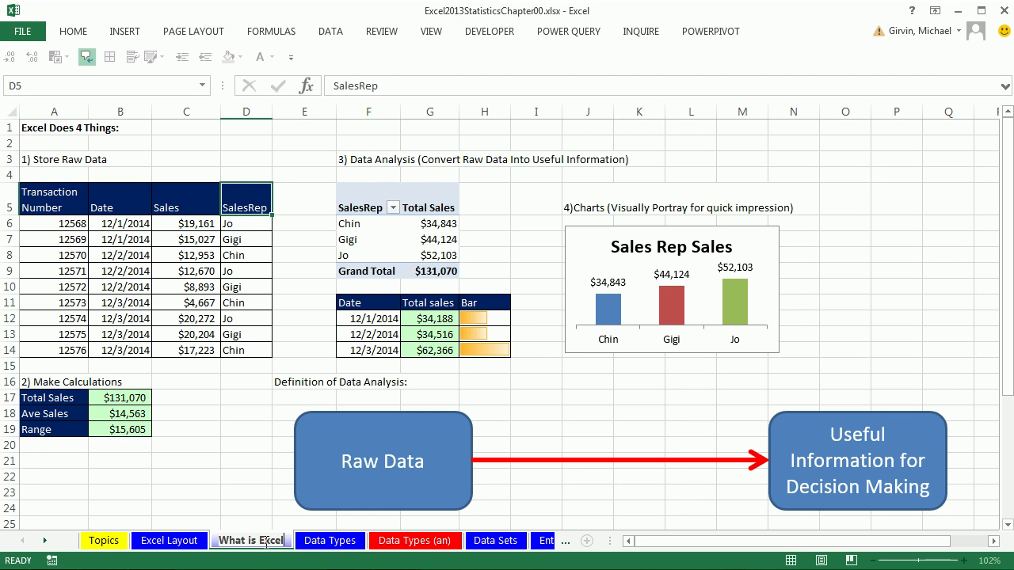
key(Return)
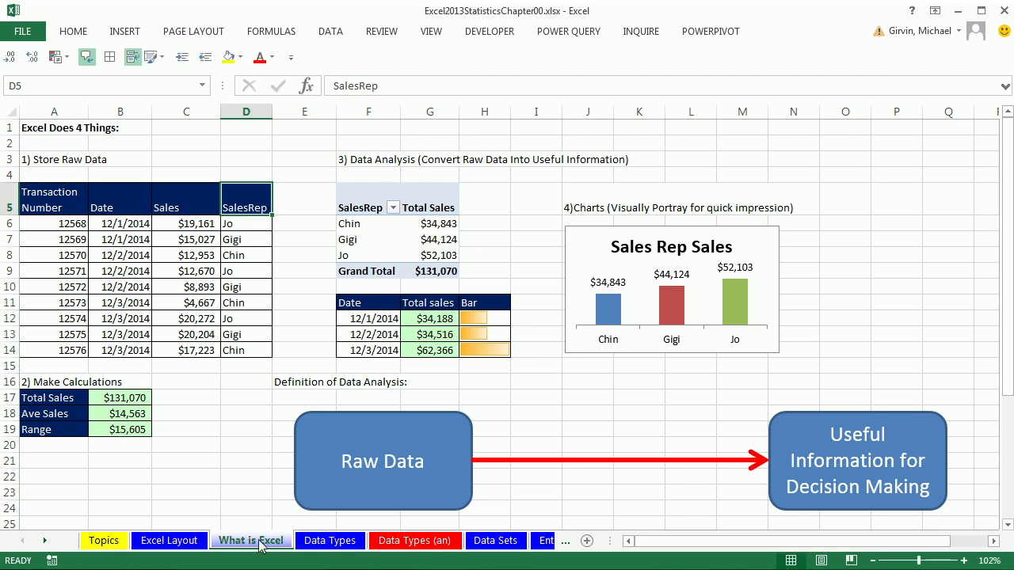
- View the Excel Layout, What is Excel, Data Types, Data Types (an) and Data Sets sheets, ending back on Excel Layout
click(170, 543)
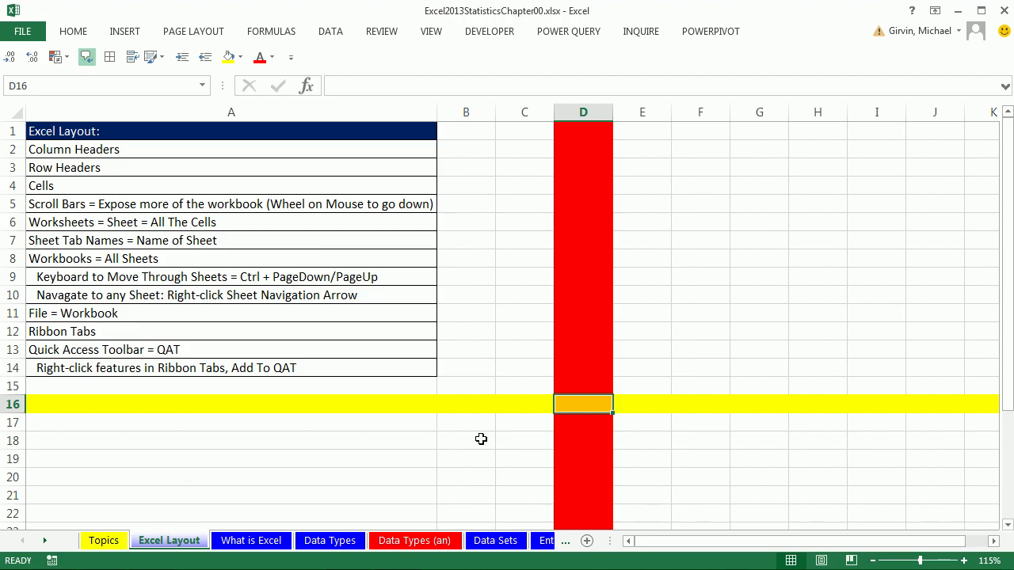
click(246, 541)
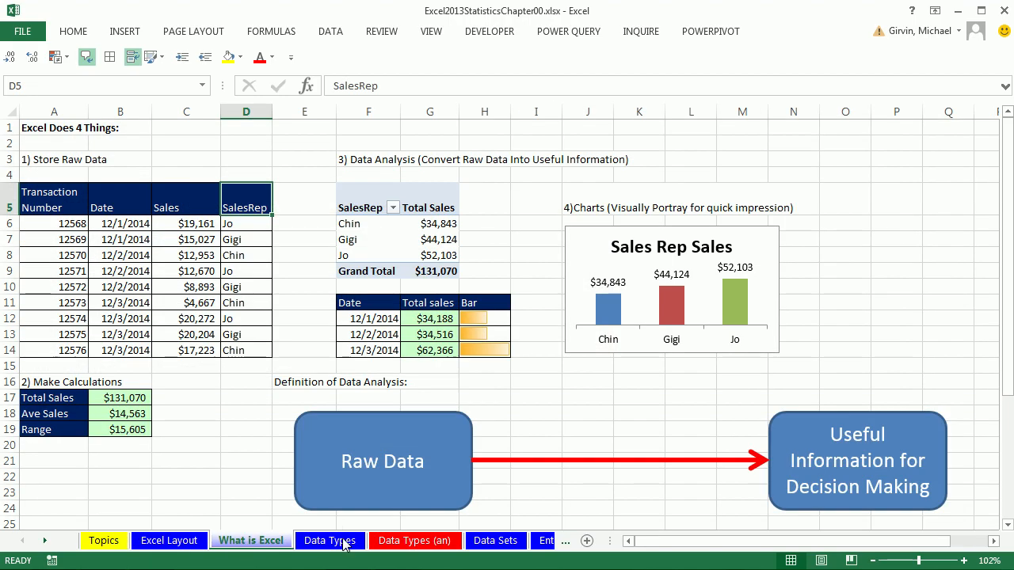
click(353, 541)
click(414, 541)
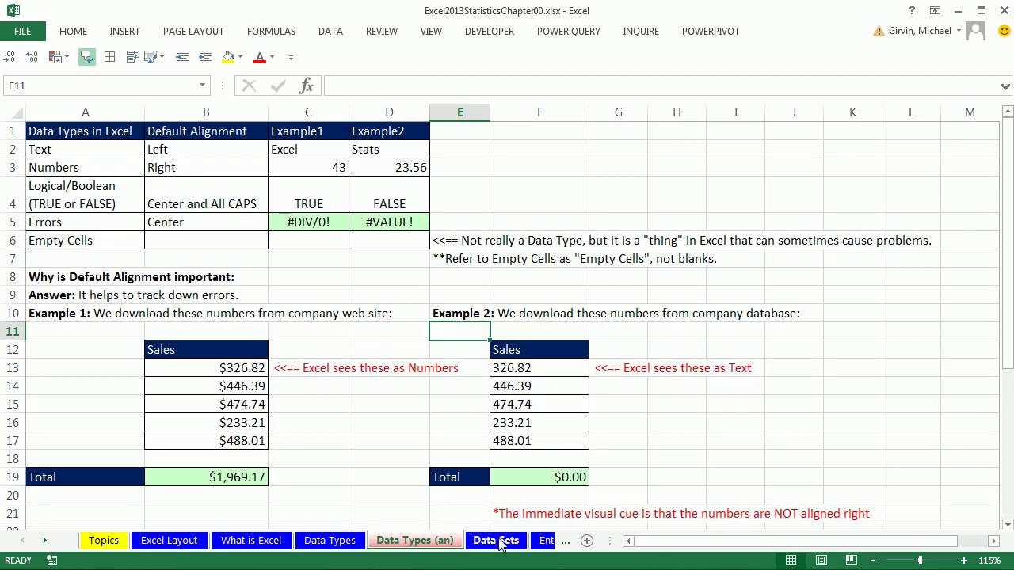
click(495, 541)
click(251, 541)
click(168, 541)
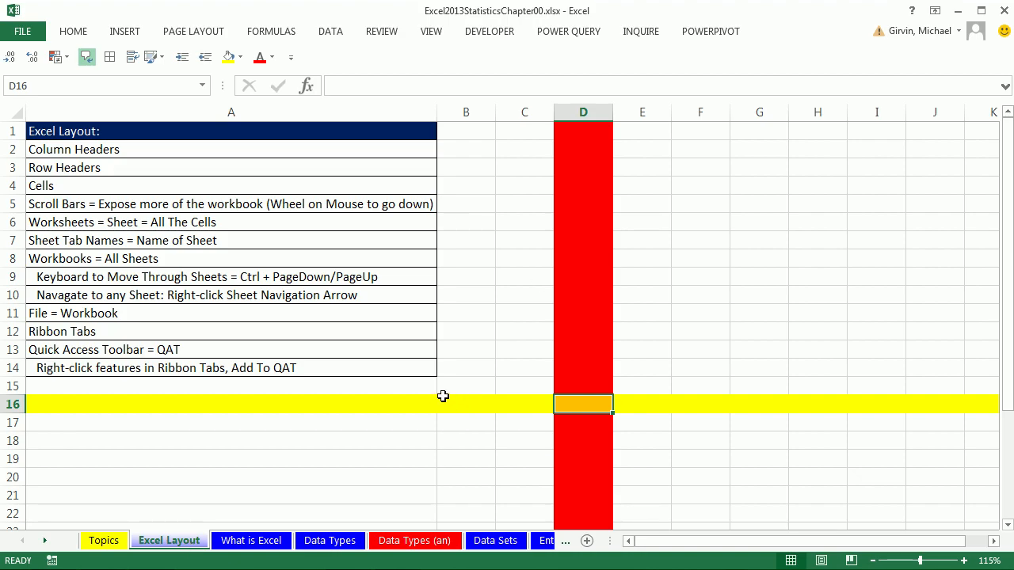
- Examine the Excel Layout sheet's farther columns and lower rows, selecting cell C5 and returning to the upper rows
click(477, 30)
click(315, 42)
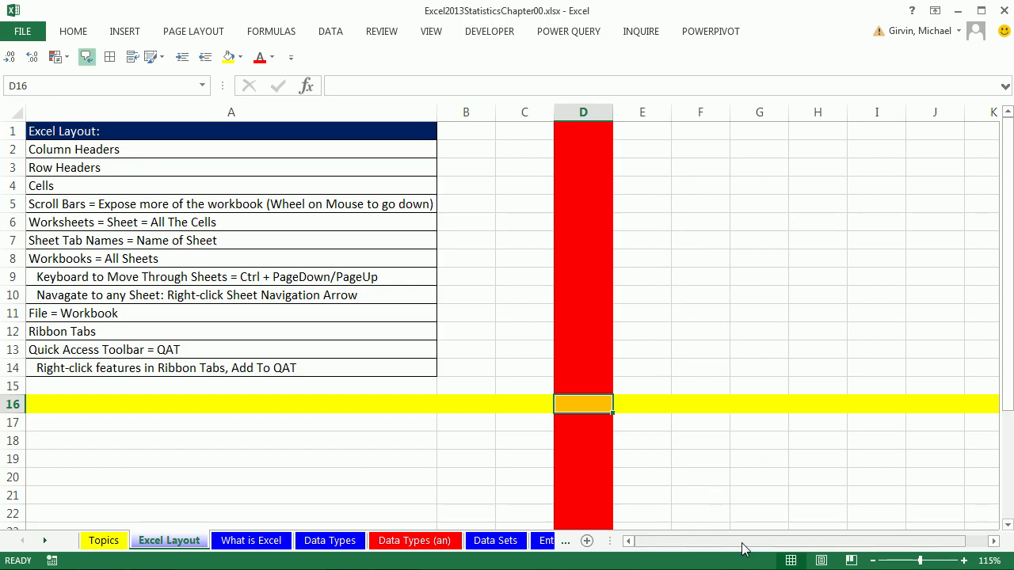
drag(749, 546, 772, 547)
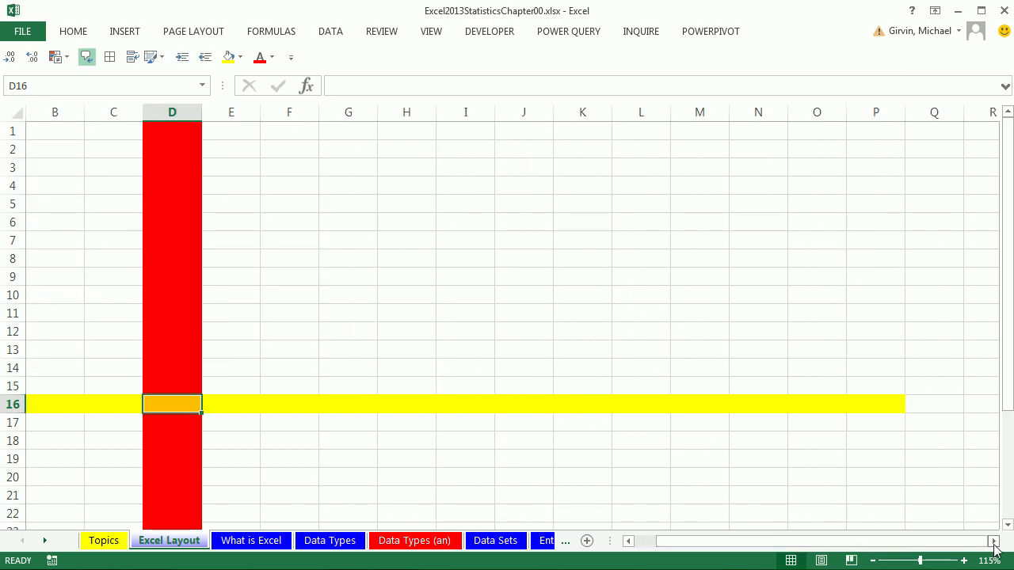
drag(994, 545, 994, 544)
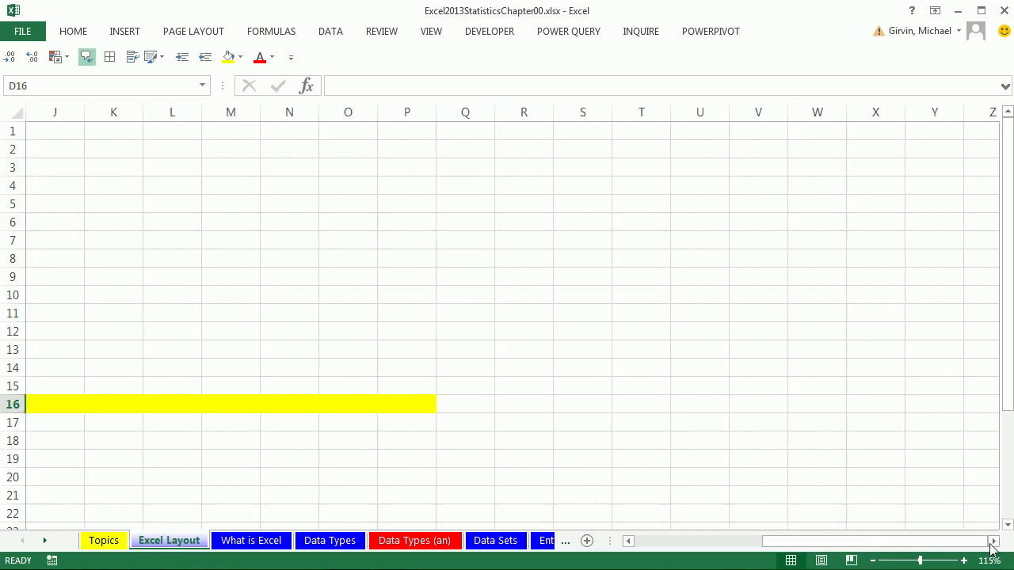
drag(844, 544, 621, 544)
drag(1010, 222, 1010, 166)
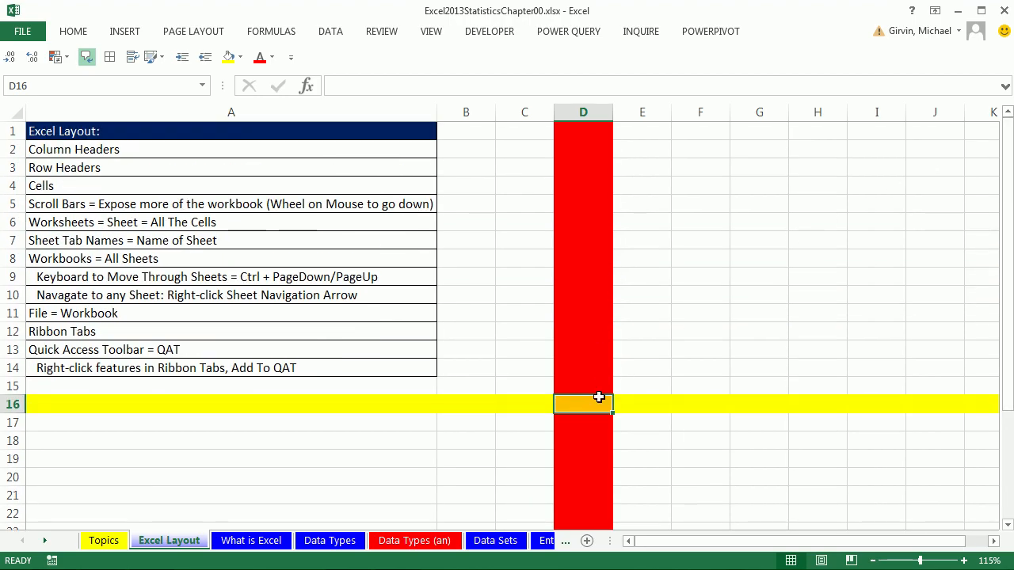
click(510, 203)
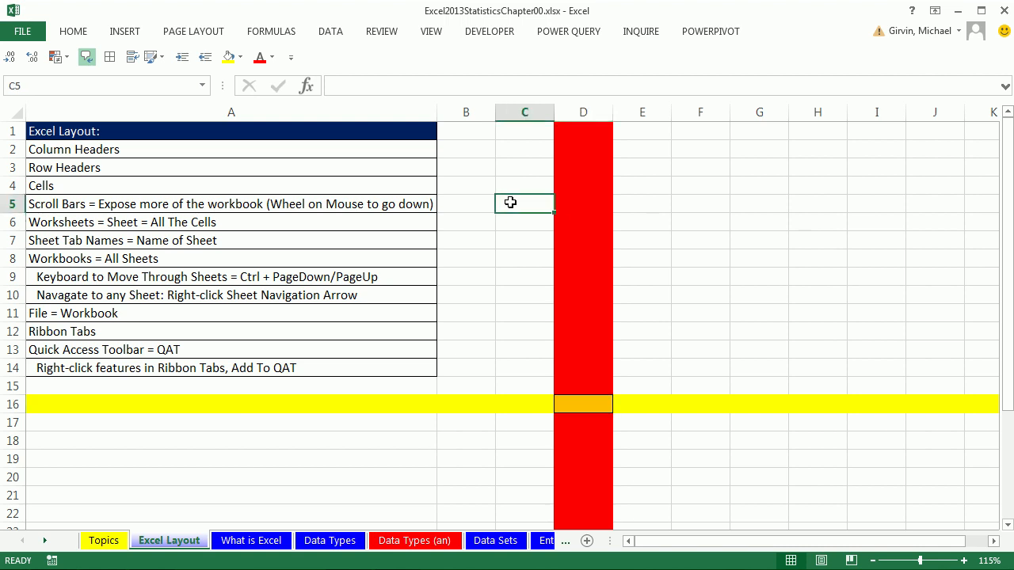
scroll(510, 202, down, 14)
scroll(510, 203, down, 11)
scroll(510, 203, up, 20)
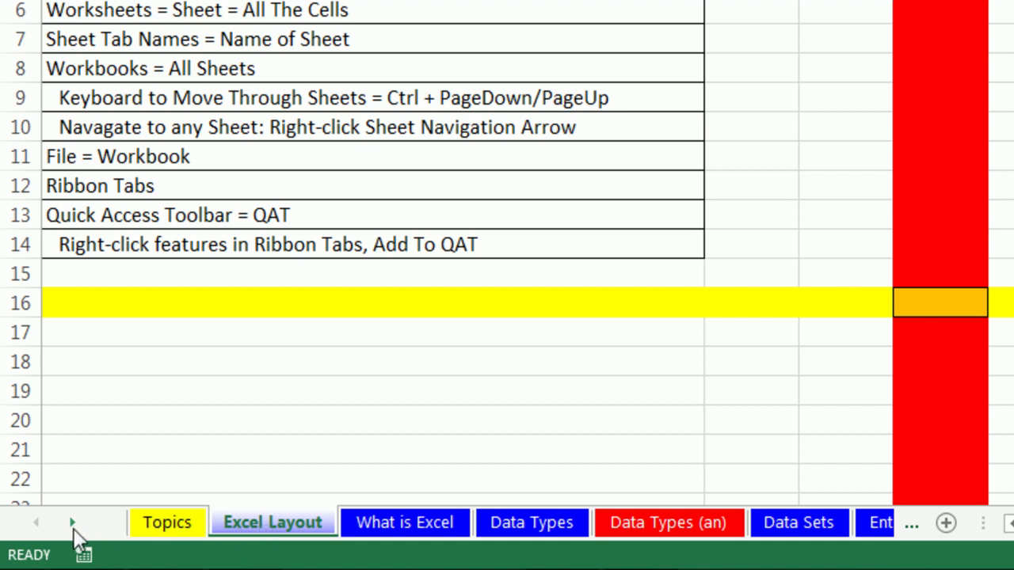
- Bring further sheet tabs such as Formulas (an) into view and return to the Excel Layout tab without changing the active sheet
click(73, 523)
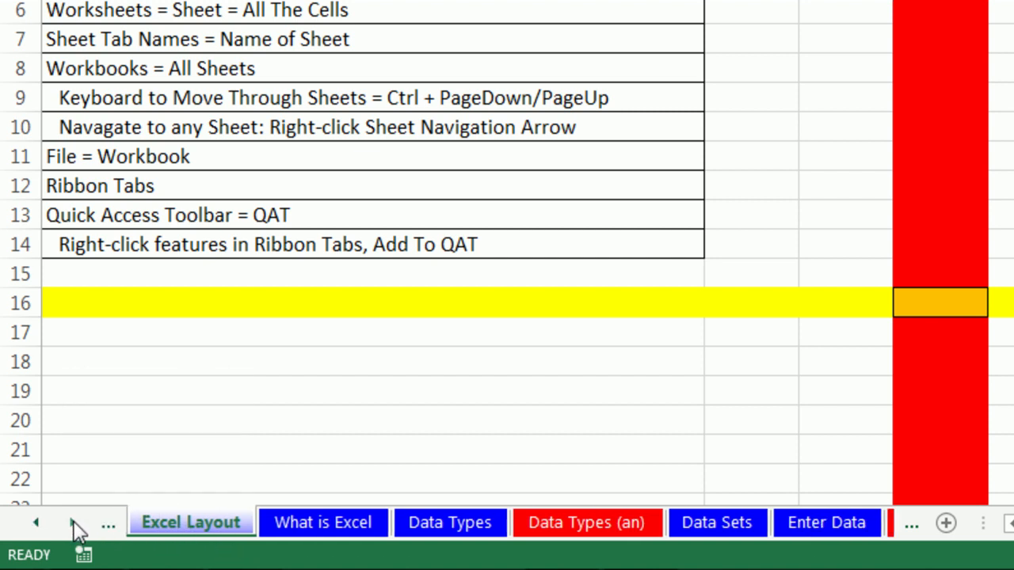
click(73, 522)
click(73, 522)
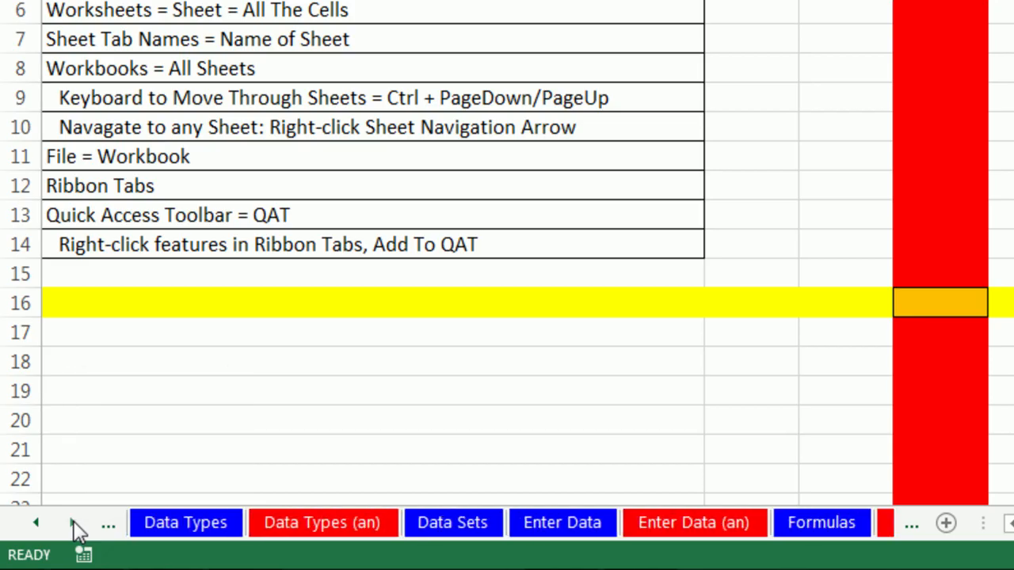
click(73, 523)
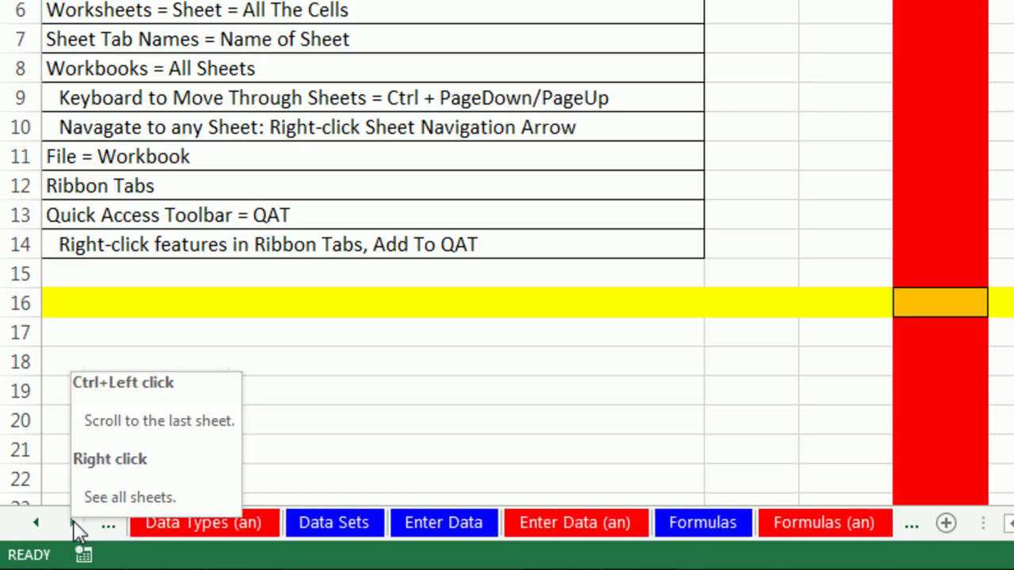
click(73, 523)
click(35, 523)
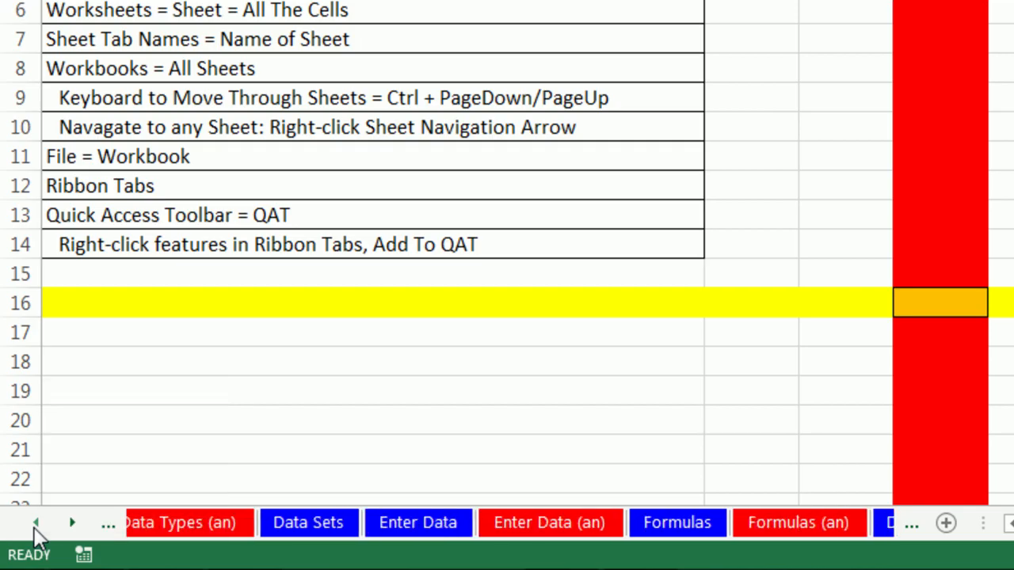
click(35, 523)
click(35, 523)
click(35, 522)
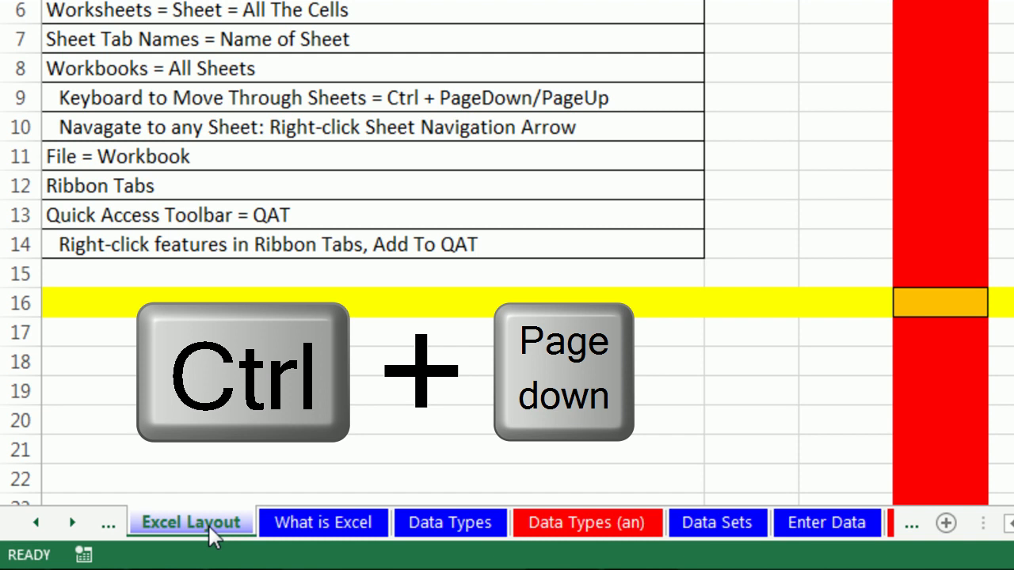
- Move forward sheet by sheet from Excel Layout to the DA - PivotTables-1 sheet
key(ctrl+Page_Down)
key(ctrl+Page_Down)
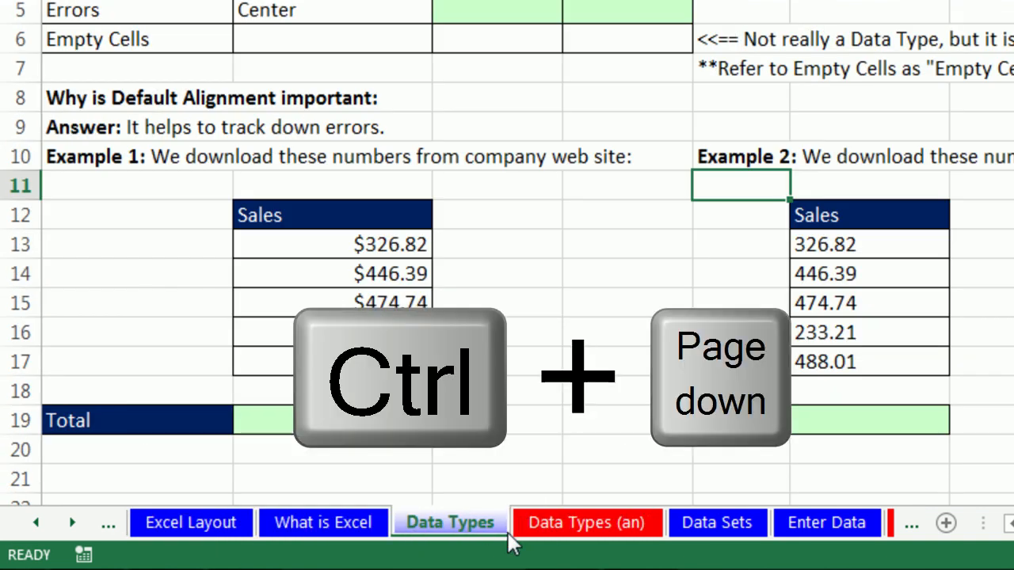
key(ctrl+Page_Down)
key(ctrl+Page_Down)
key(ctrl+Page_Down)
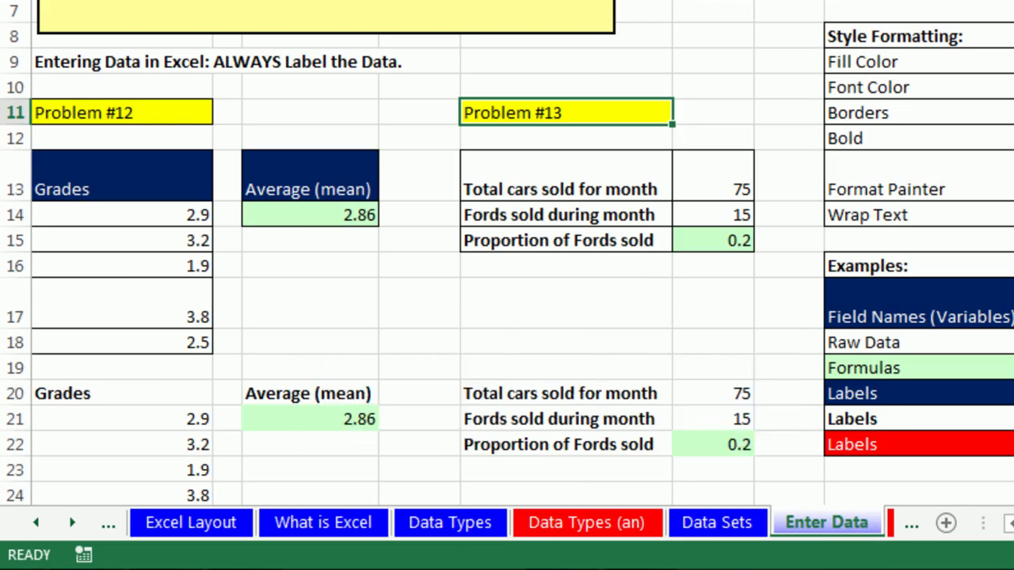
key(ctrl+Page_Down)
key(ctrl+Page_Down)
key(ctrl+Page_Down)
key(ctrl+Page_Down)
key(ctrl+Page_Down)
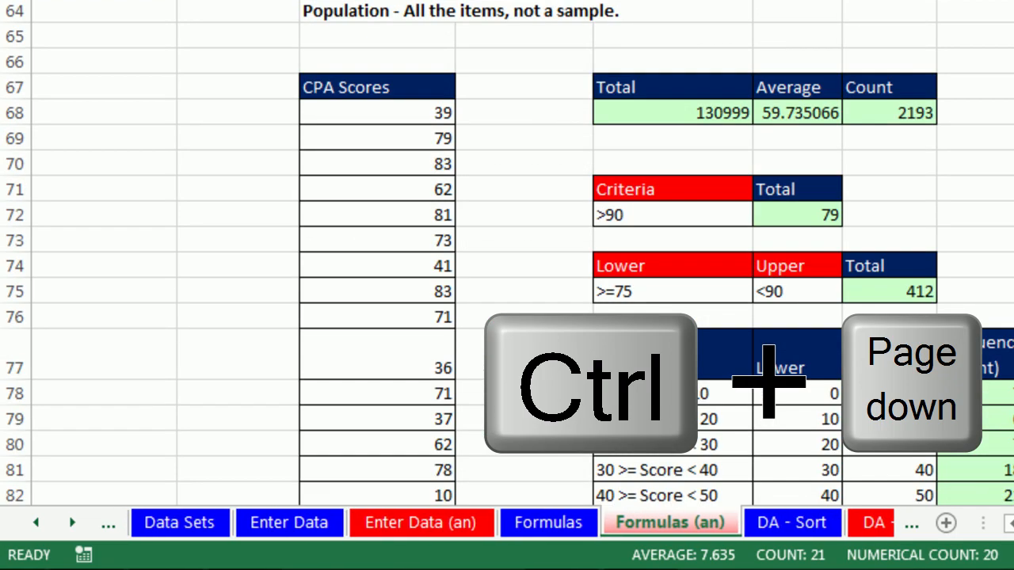
key(ctrl+Page_Down)
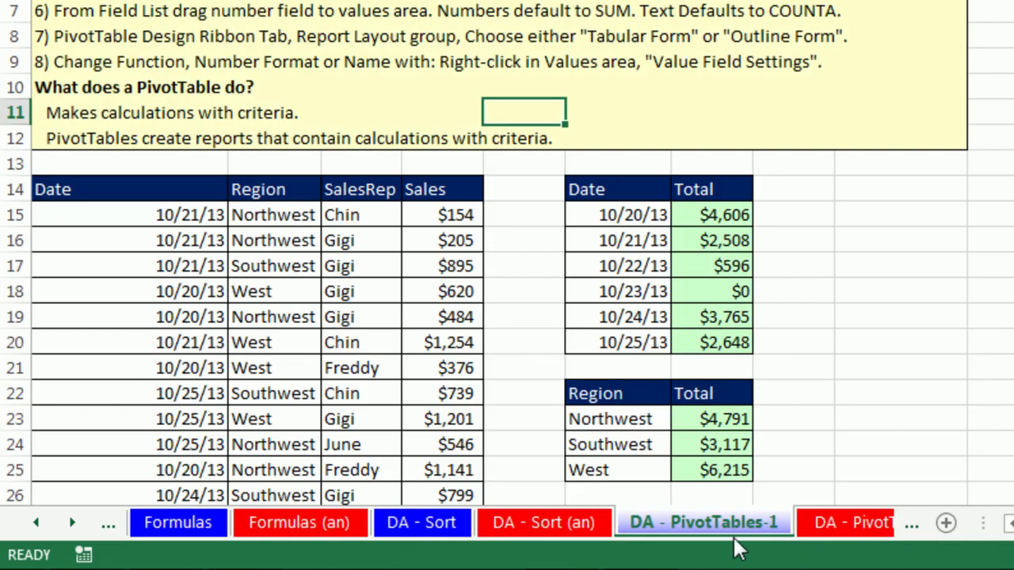
- Move backward sheet by sheet from DA - PivotTables-1 to the Topics sheet
key(ctrl+Page_Up)
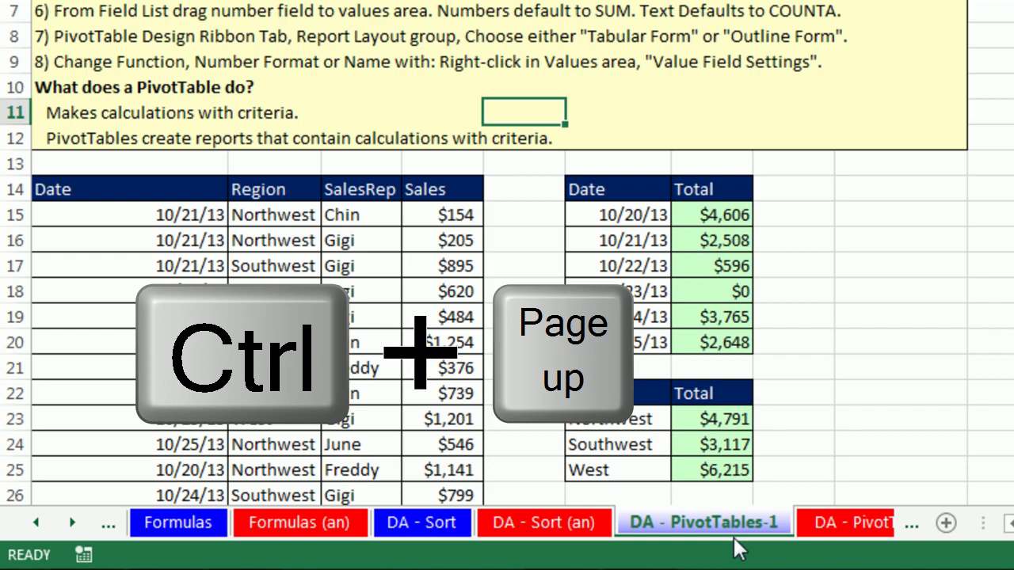
key(ctrl+Page_Up)
key(ctrl+Page_Up)
key(ctrl+Page_Up)
key(ctrl+Page_Up)
key(ctrl+Page_Up)
key(ctrl+Page_Up)
key(ctrl+Page_Up)
key(ctrl+Page_Up)
key(ctrl+Page_Up)
key(ctrl+Page_Up)
key(ctrl+Page_Up)
key(ctrl+Page_Up)
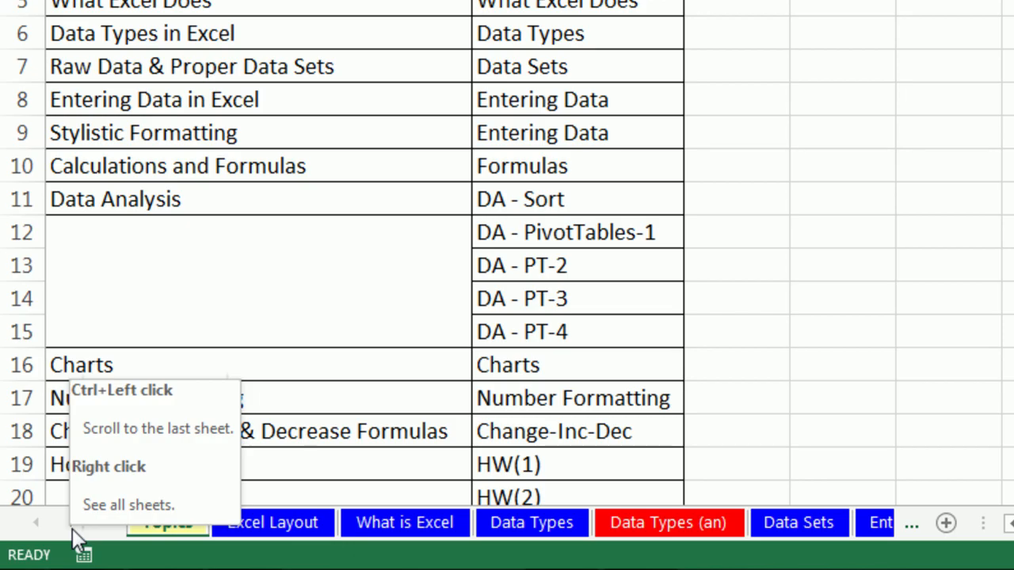
- Jump the sheet tab view to the last sheet and back to the first without leaving the Topics sheet
ctrl+click(72, 529)
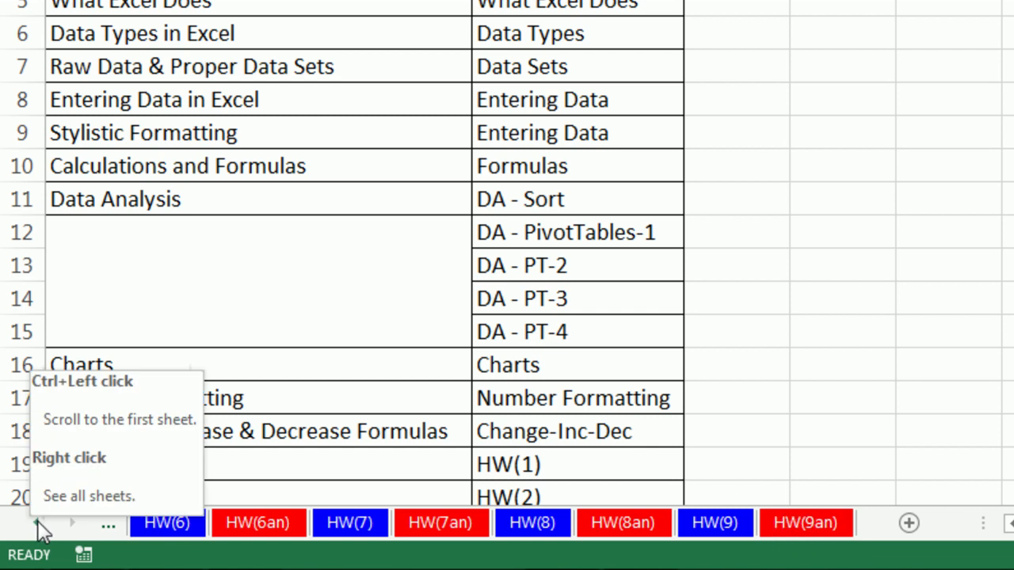
ctrl+click(38, 528)
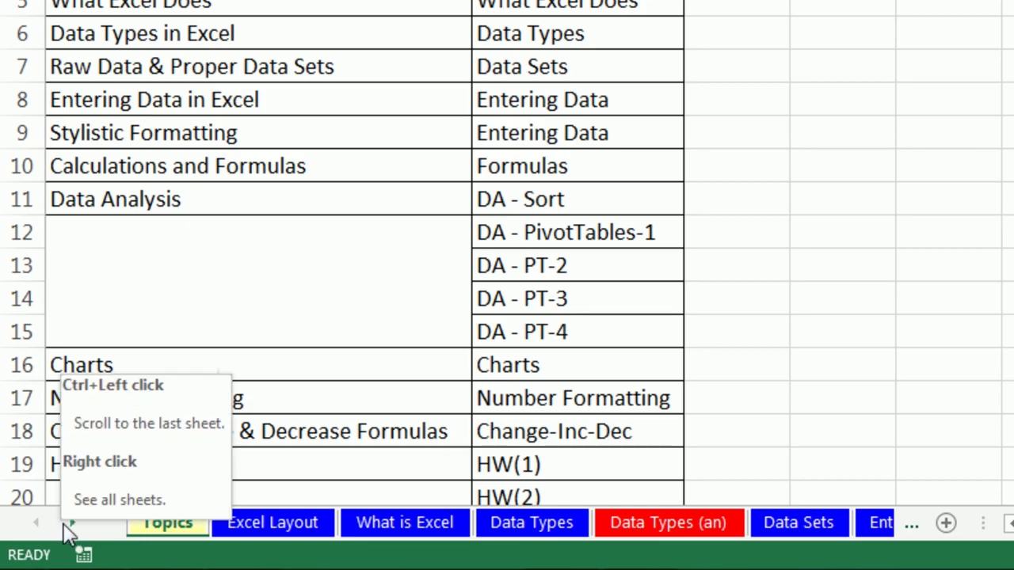
- Activate the HW(3) sheet from the list of all sheets
right_click(68, 525)
drag(133, 120, 404, 61)
drag(514, 154, 553, 326)
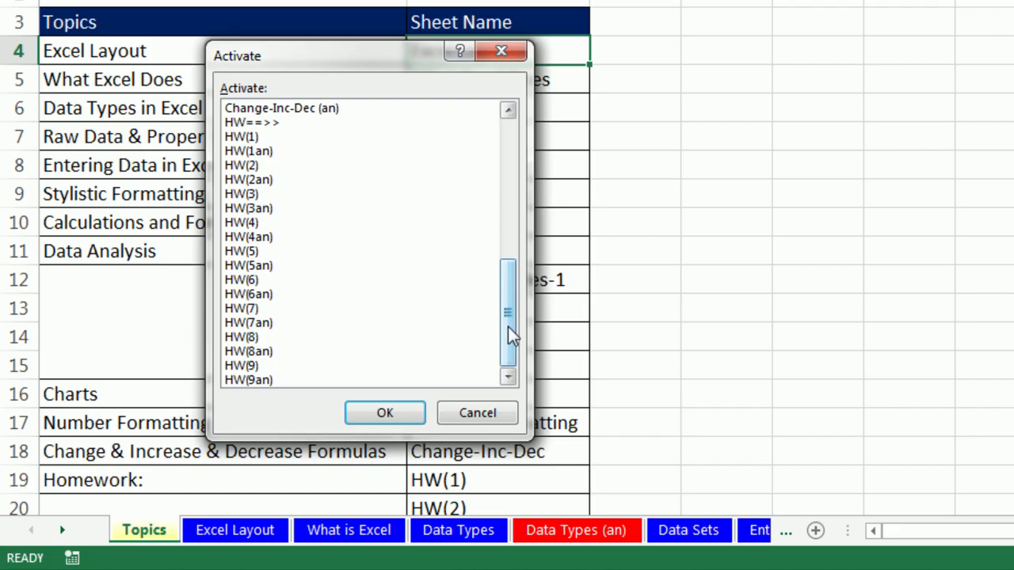
click(252, 195)
click(385, 412)
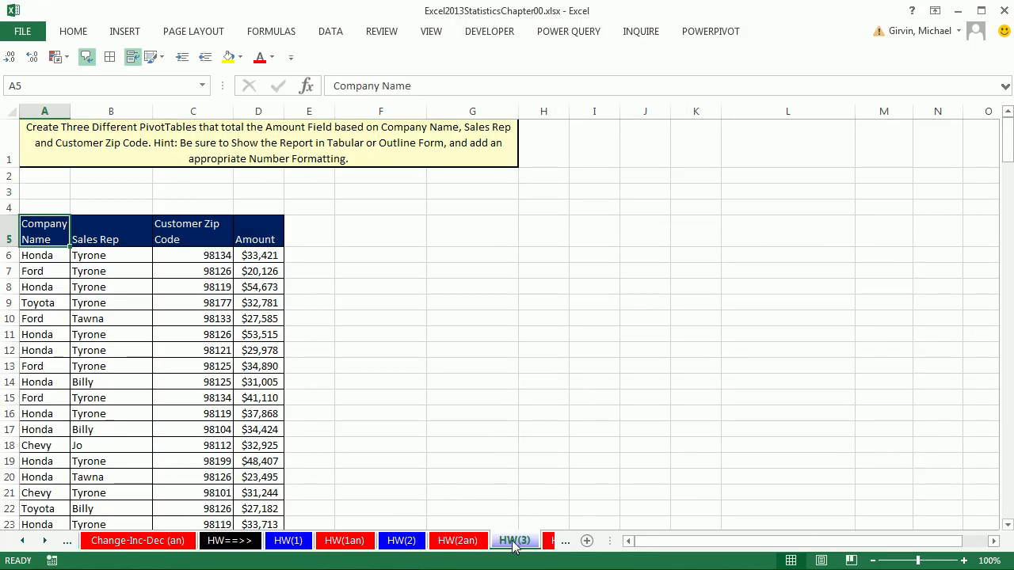
- Activate the Topics sheet, the first sheet of the workbook, from the list of all sheets
click(45, 541)
click(46, 540)
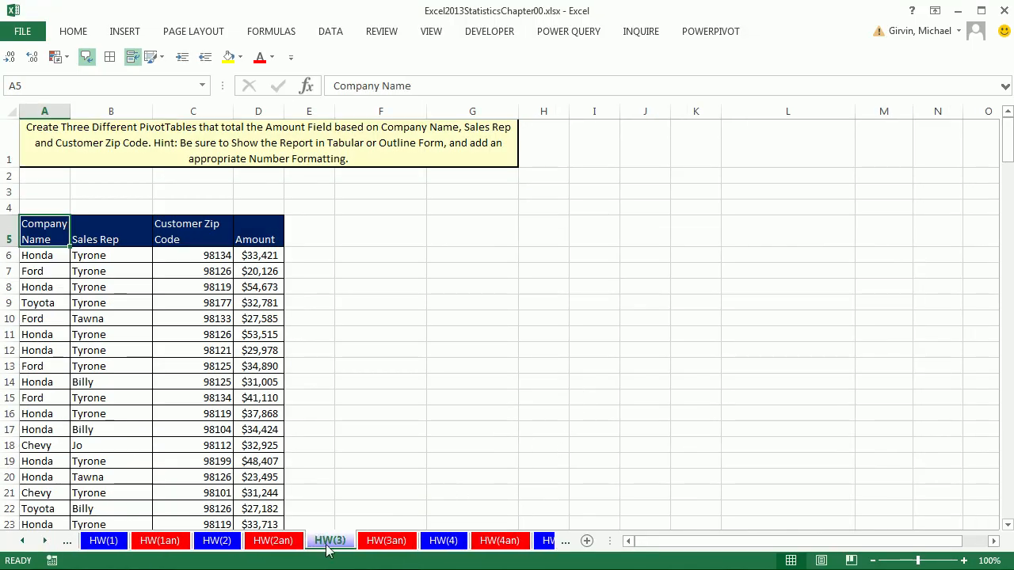
right_click(32, 544)
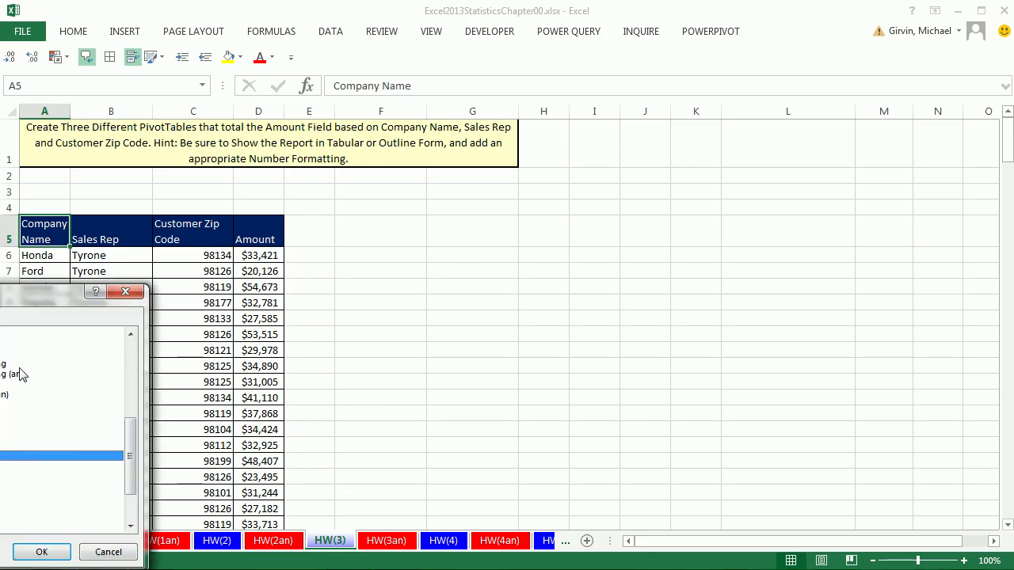
drag(131, 424, 135, 339)
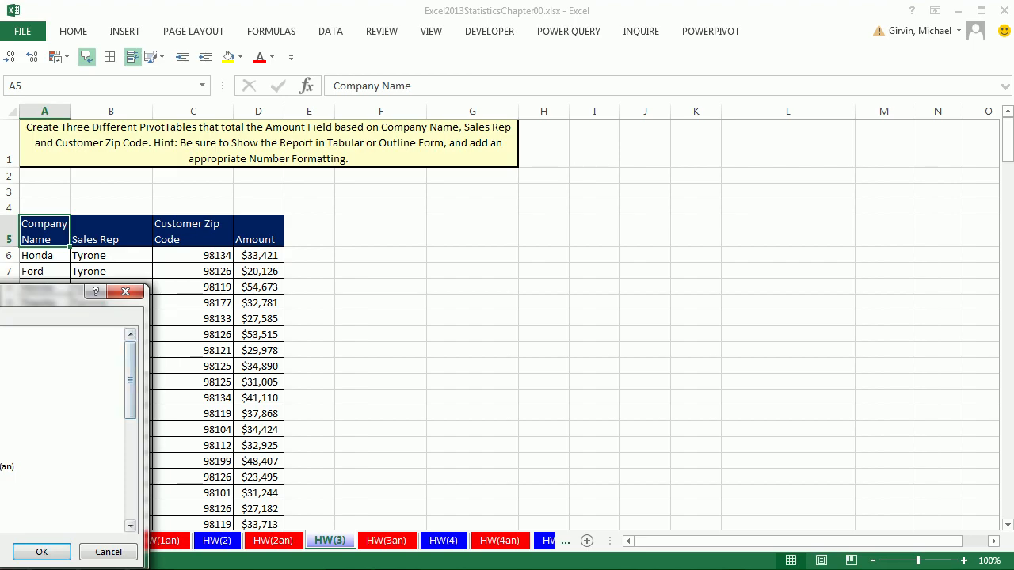
click(8, 333)
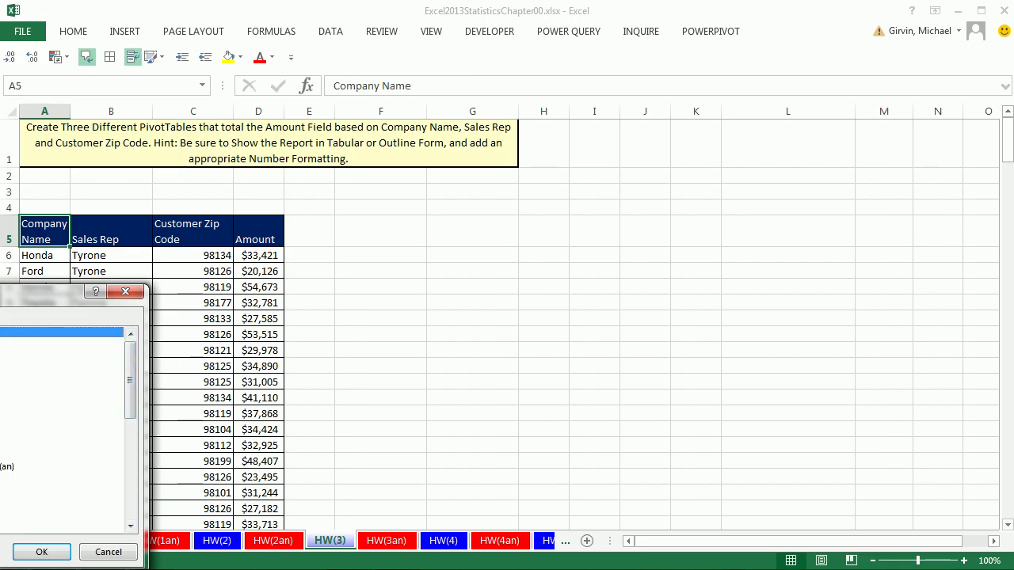
click(41, 552)
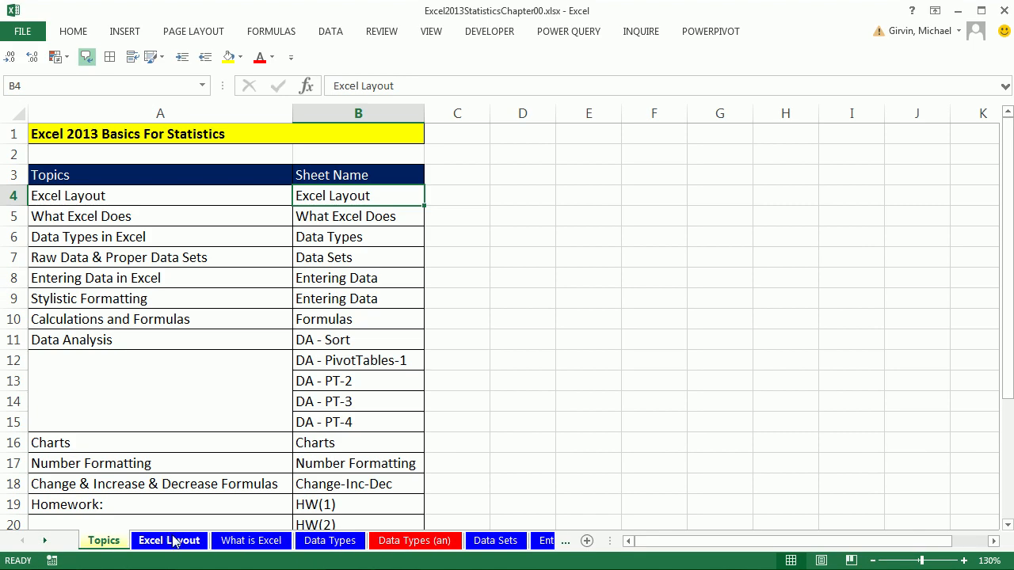
- Activate the Excel Layout sheet and select the orange cell D16
click(182, 542)
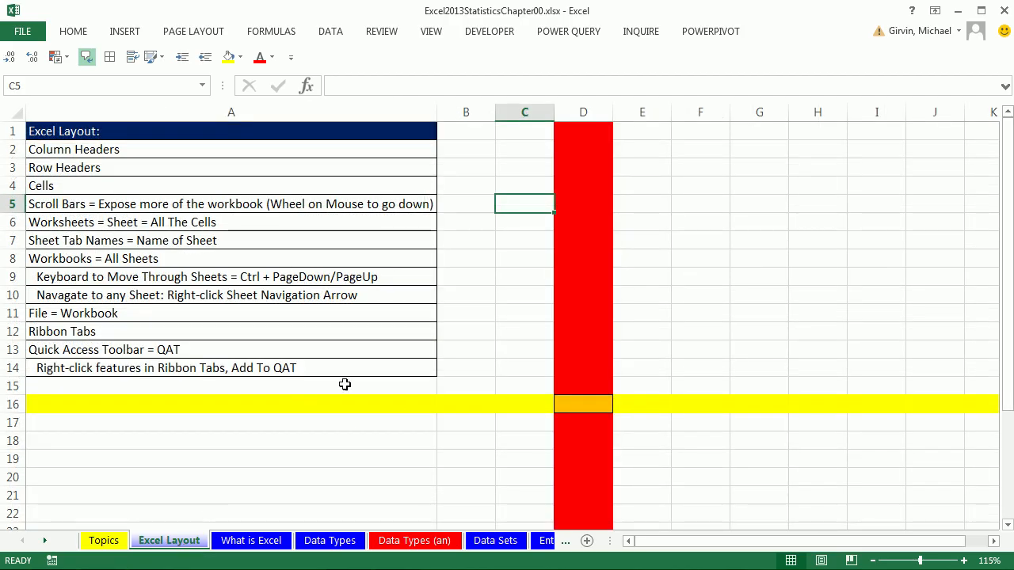
click(564, 404)
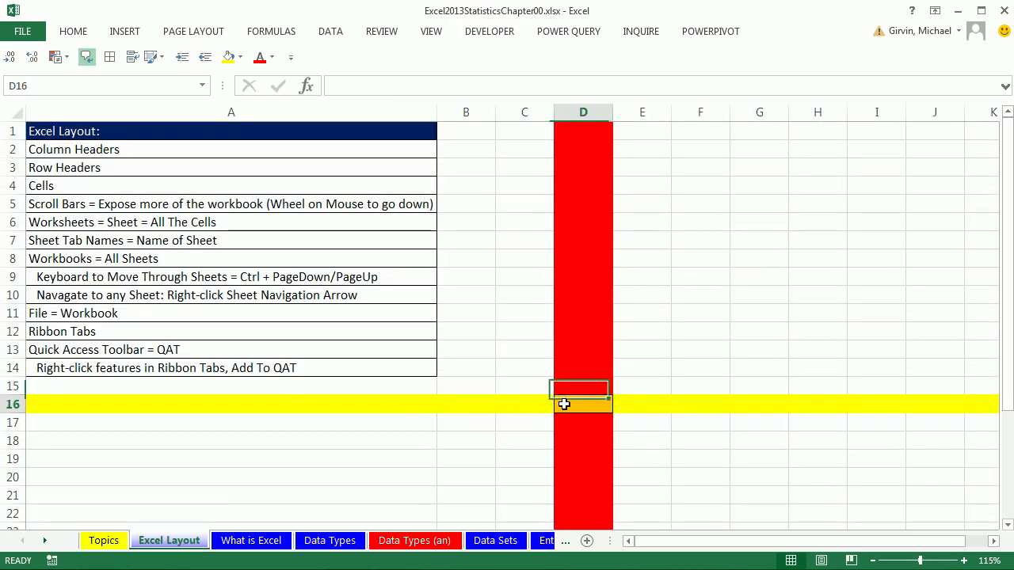
- Turn off Collapse the Ribbon so the Home commands stay permanently displayed above the Excel Layout sheet
click(75, 33)
click(85, 36)
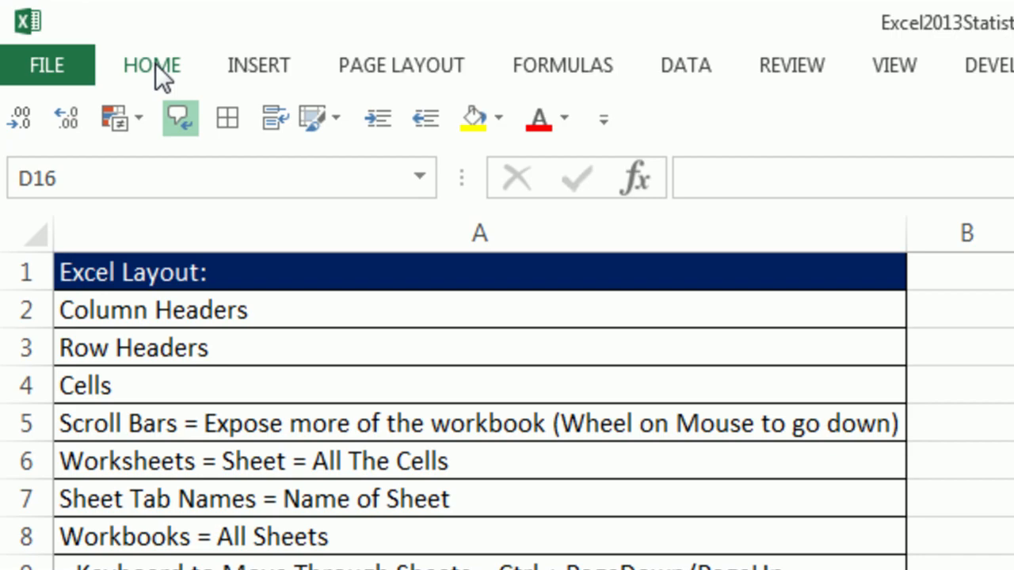
right_click(156, 64)
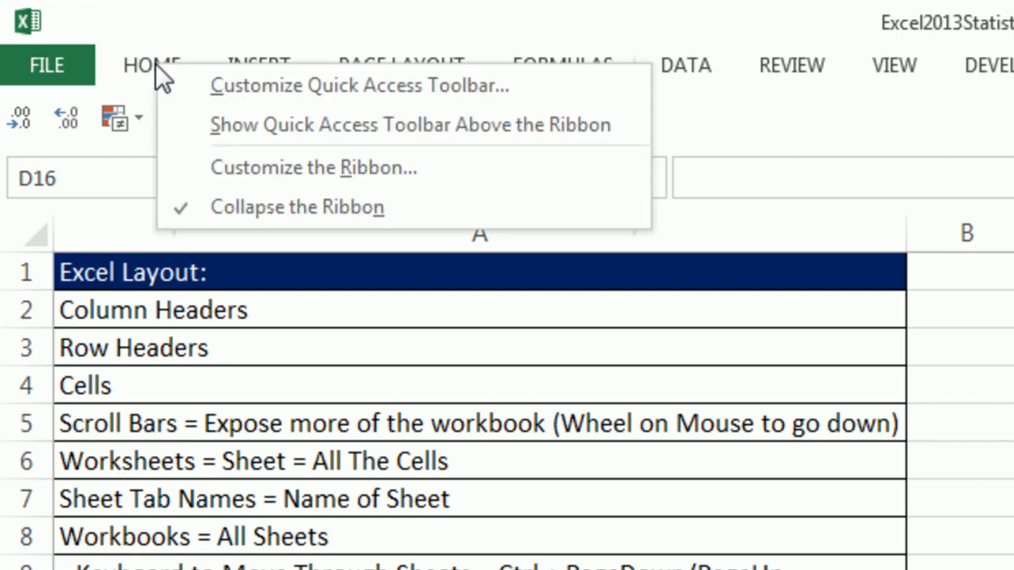
click(281, 207)
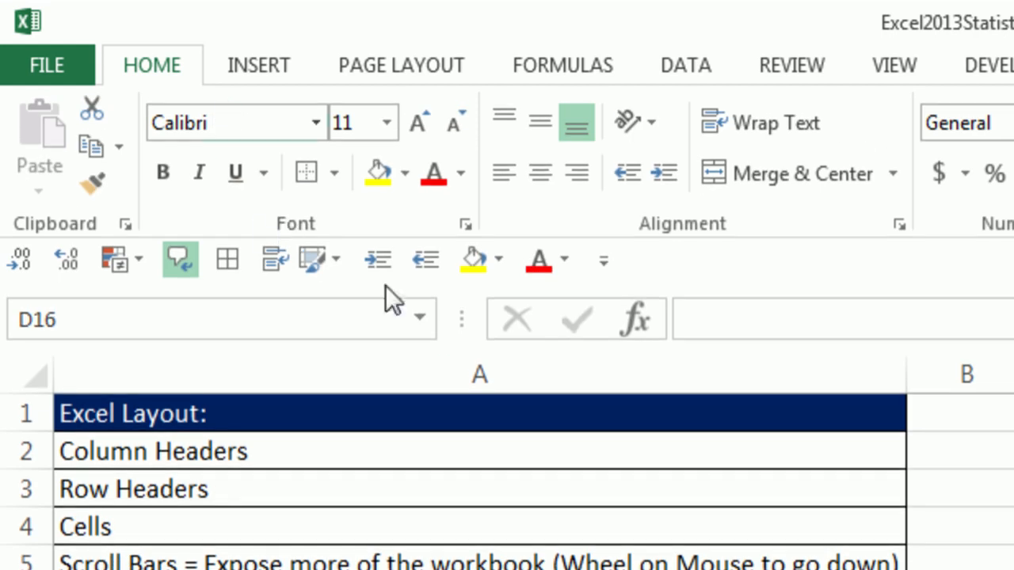
click(442, 365)
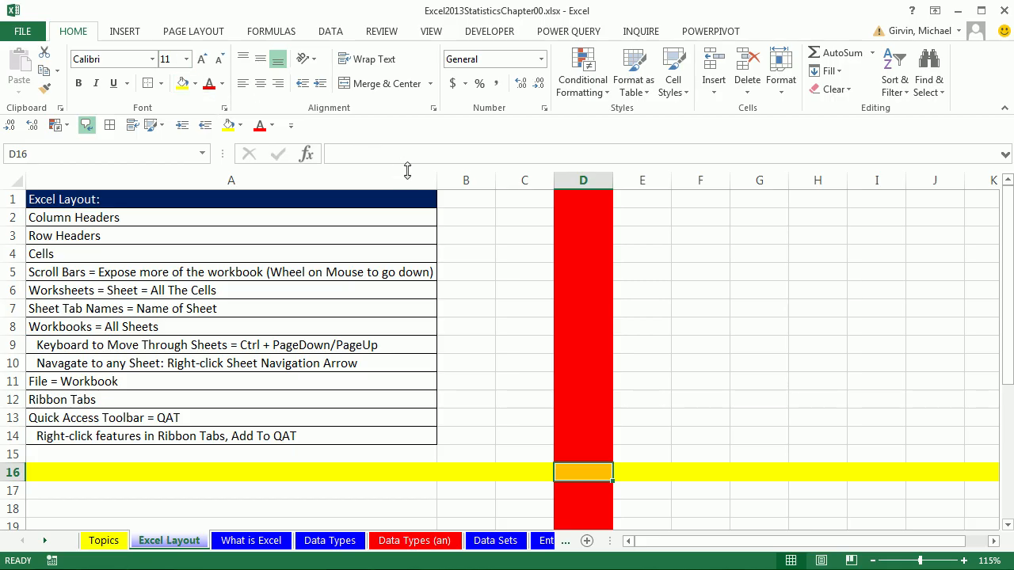
- Look through the Insert, Page Layout, Formulas and Data command groups of the ribbon
click(124, 32)
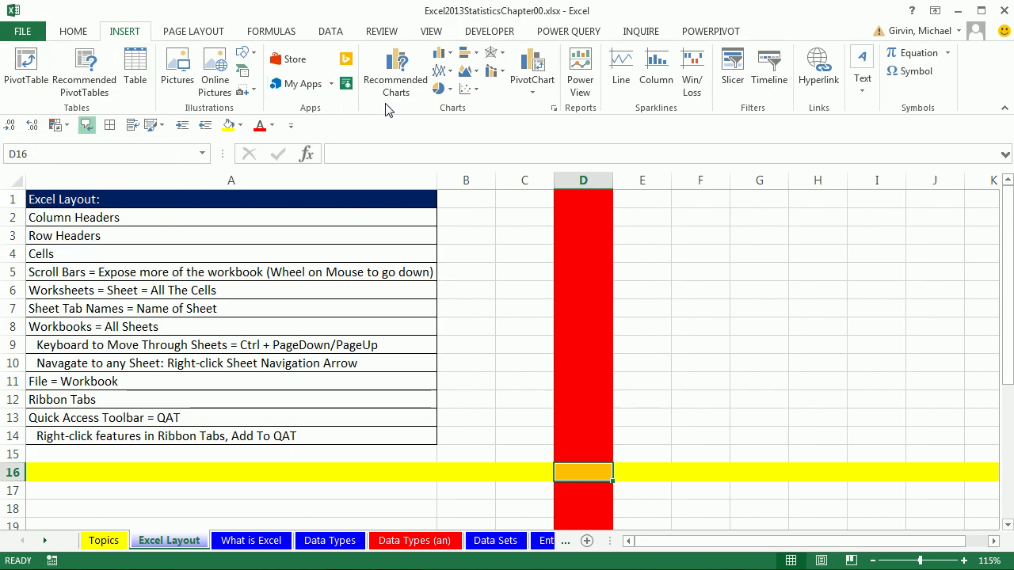
click(213, 33)
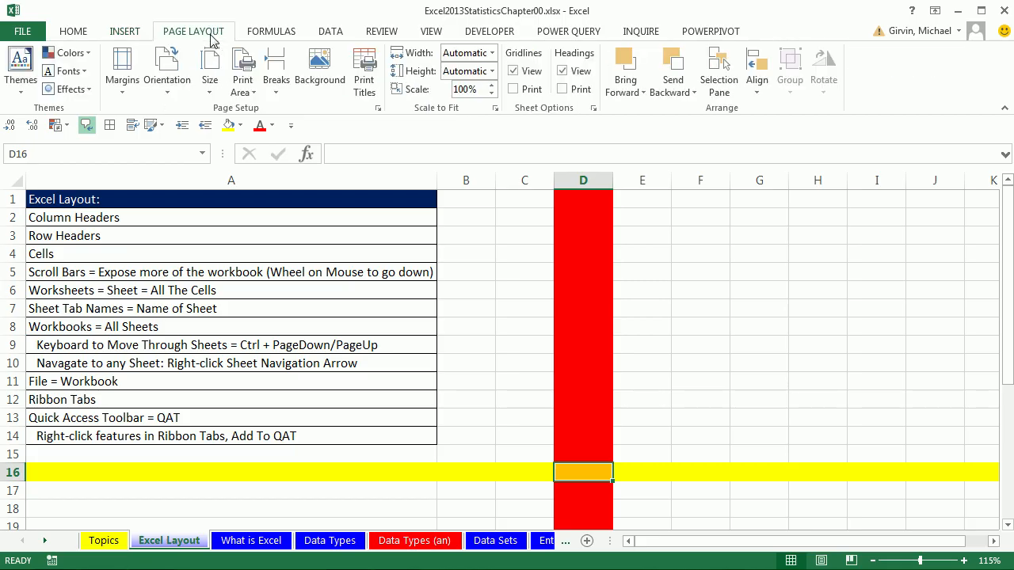
click(269, 33)
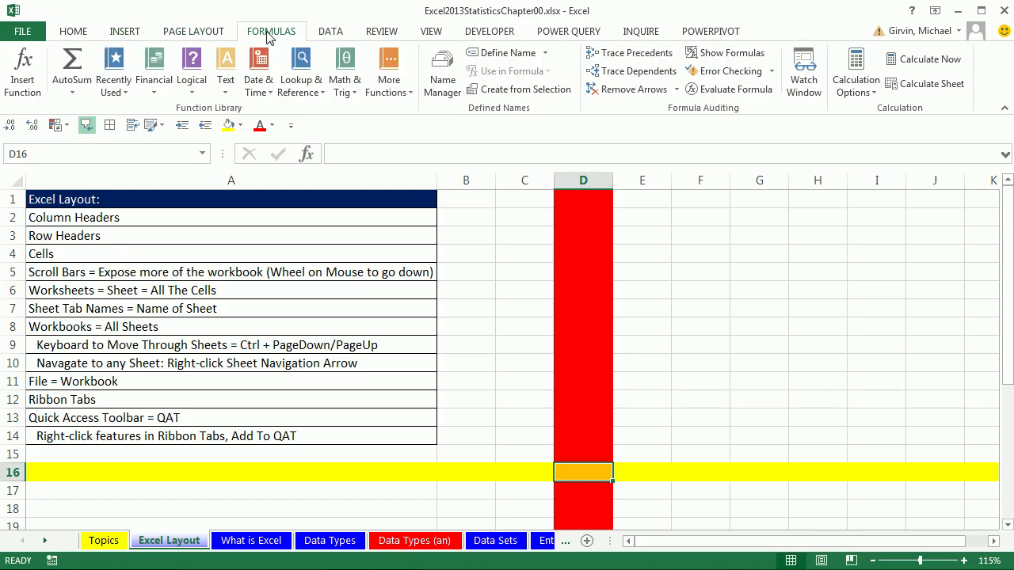
click(331, 33)
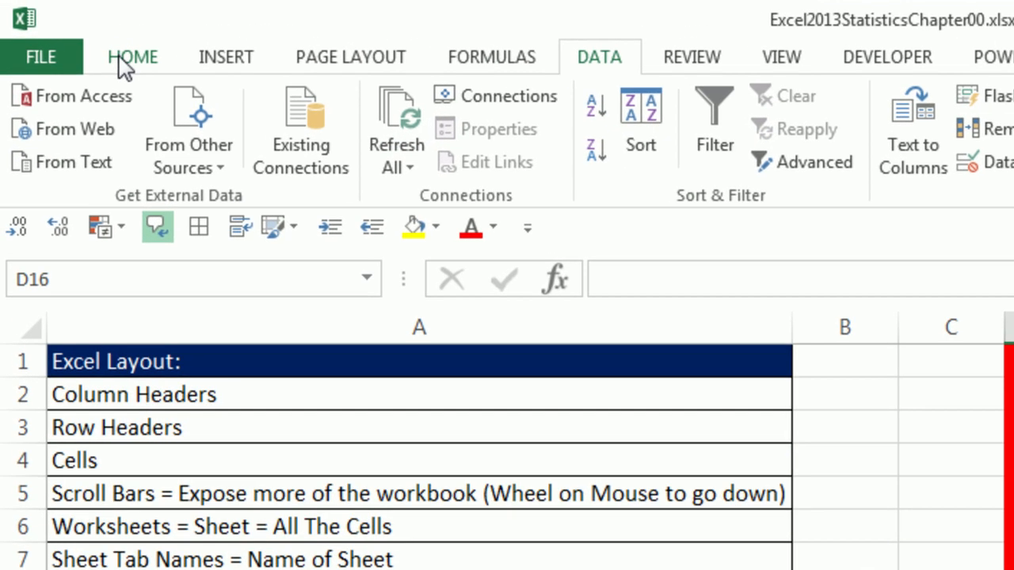
- Return to the Home commands and collapse the ribbon
click(75, 37)
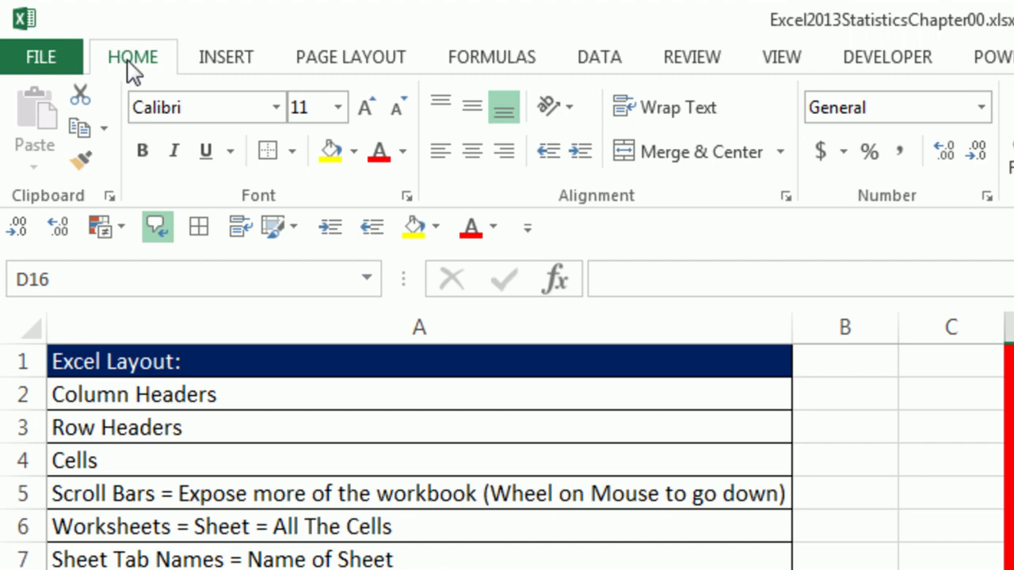
right_click(133, 70)
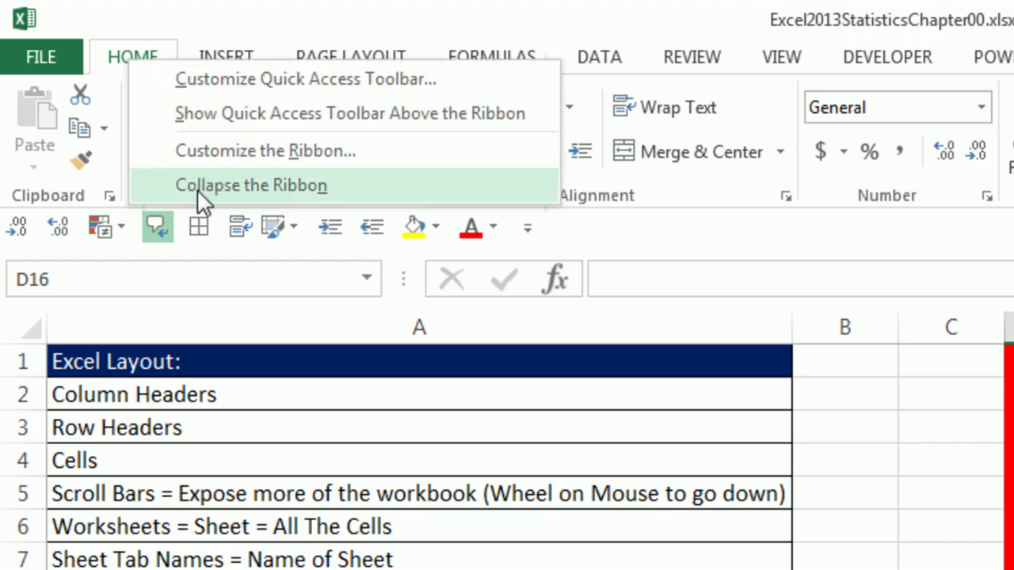
click(170, 190)
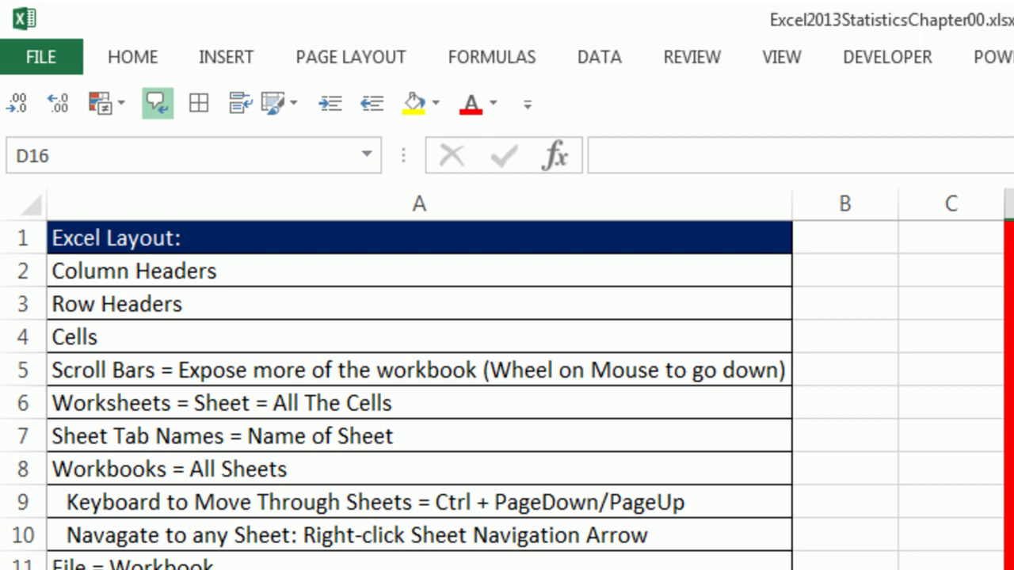
- Show the Quick Access Toolbar above the ribbon
click(161, 109)
right_click(123, 112)
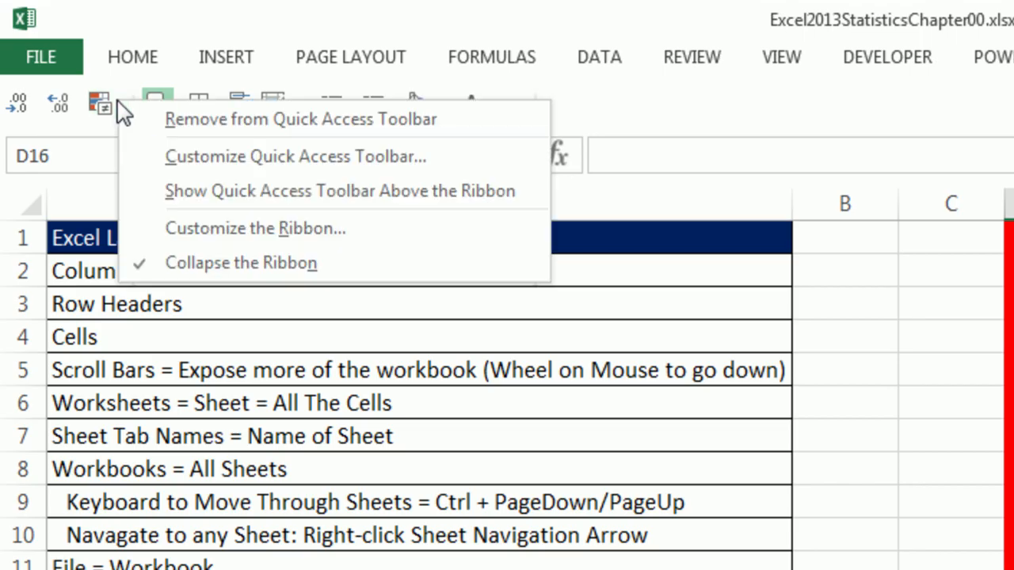
click(283, 201)
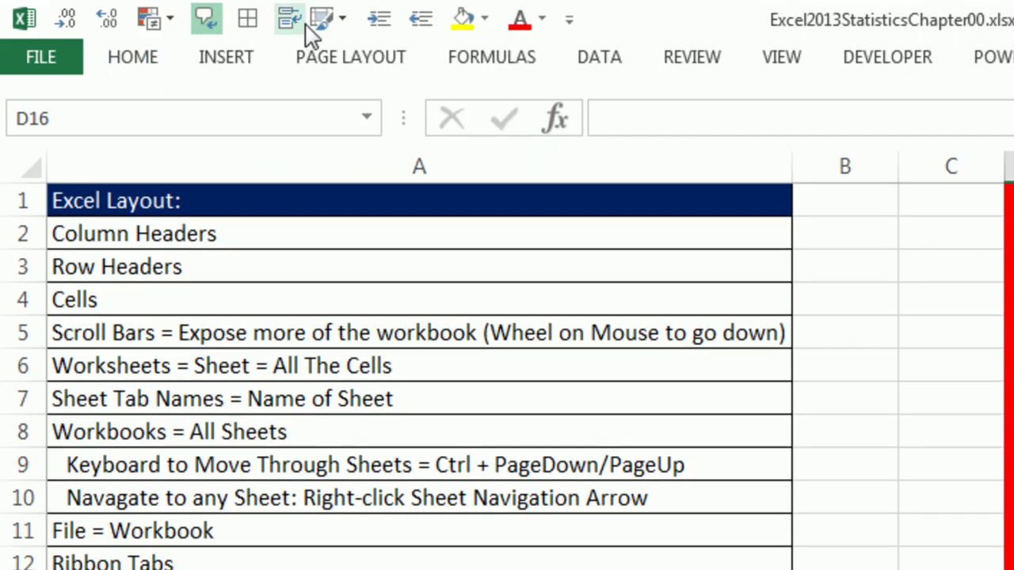
- Add the Underline command from the Home font commands to the Quick Access Toolbar
click(133, 65)
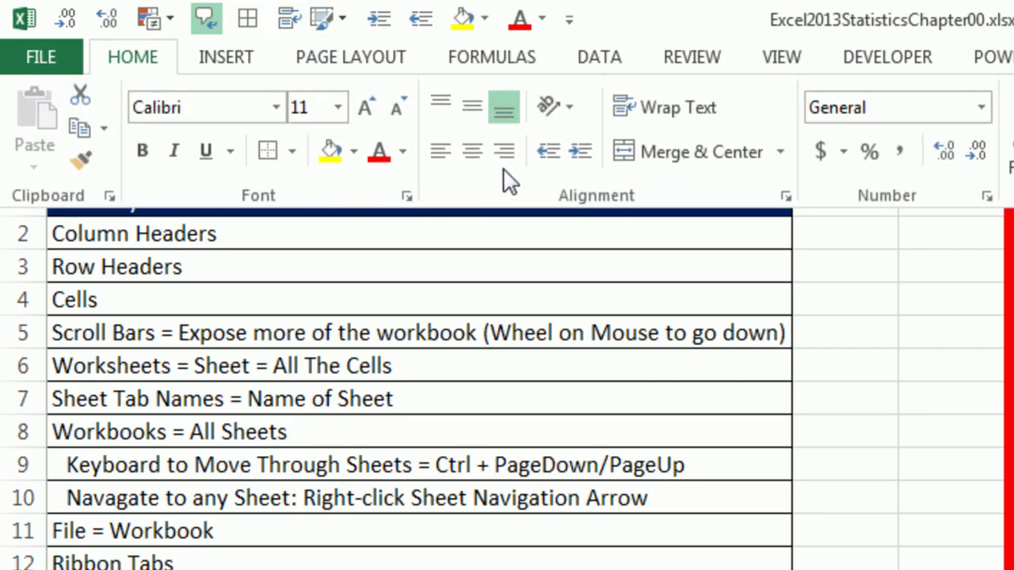
right_click(209, 150)
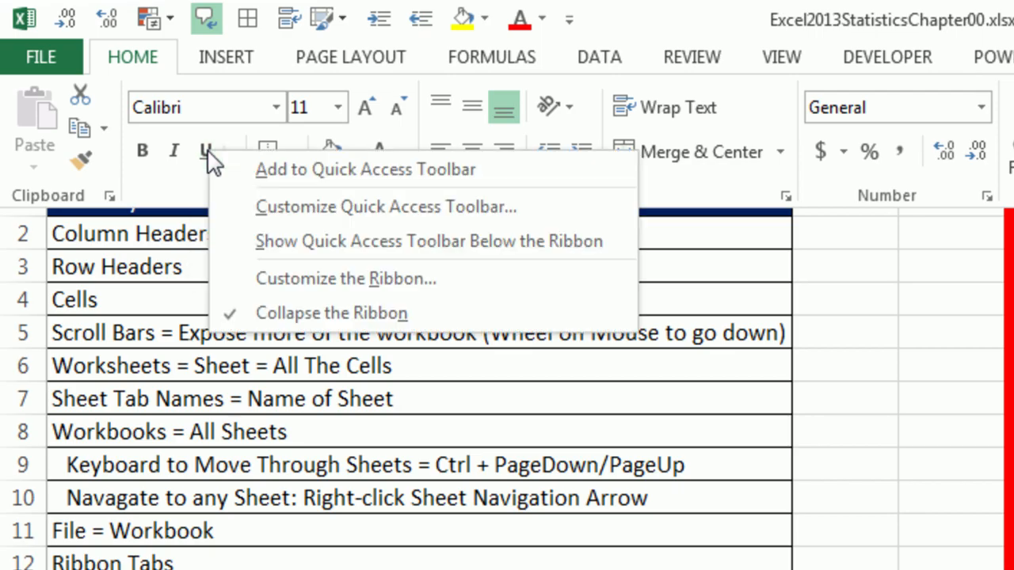
click(293, 190)
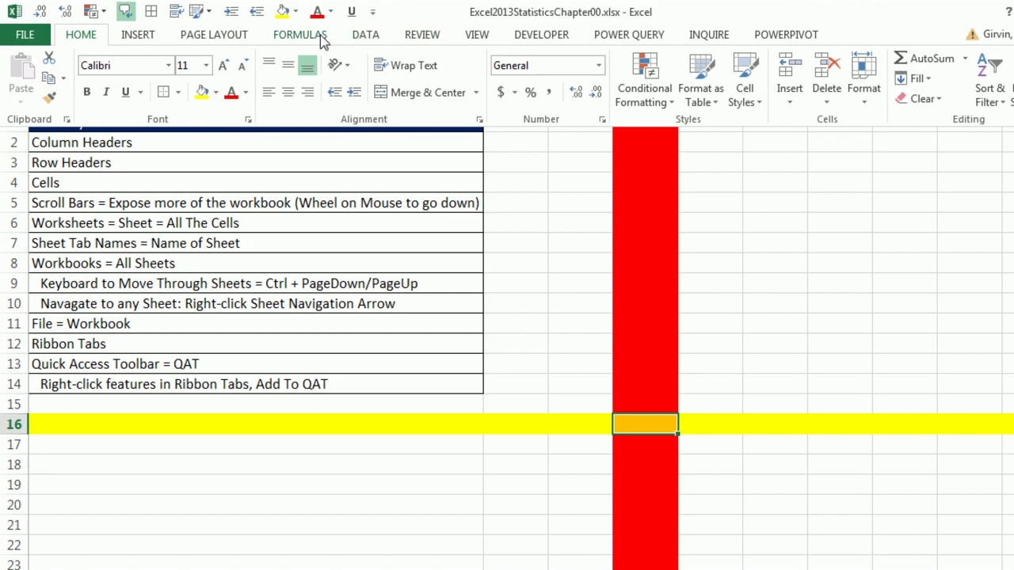
- Add the Evaluate Formula command from the Formula Auditing group to the Quick Access Toolbar
click(491, 57)
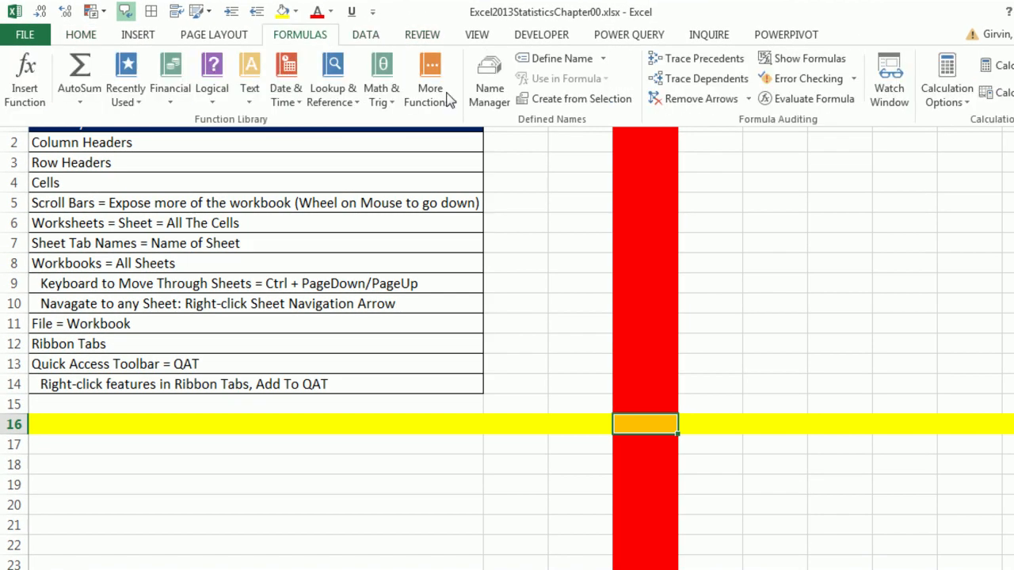
right_click(795, 107)
click(815, 114)
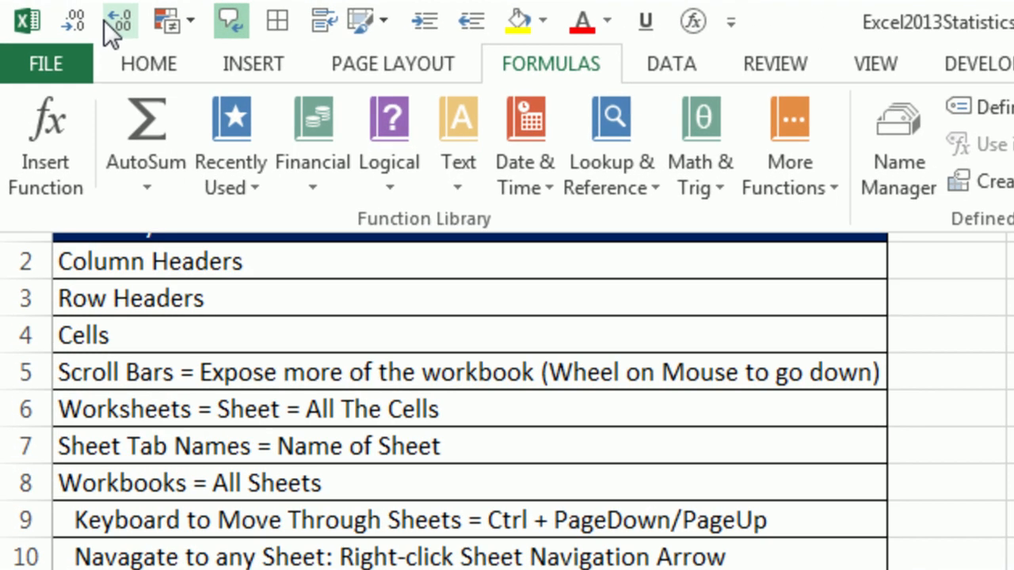
- Show the Quick Access Toolbar below the ribbon
right_click(57, 11)
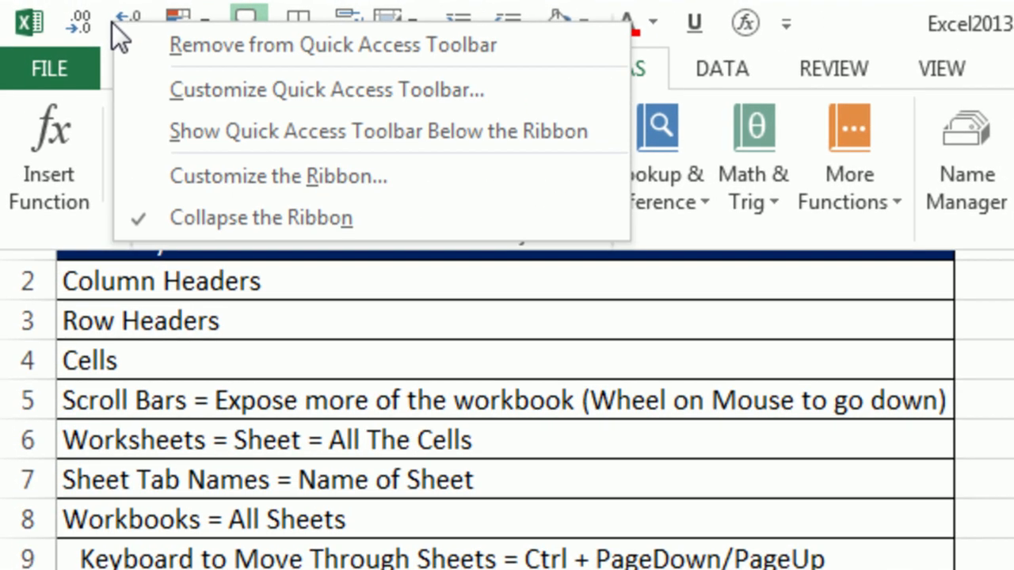
click(240, 134)
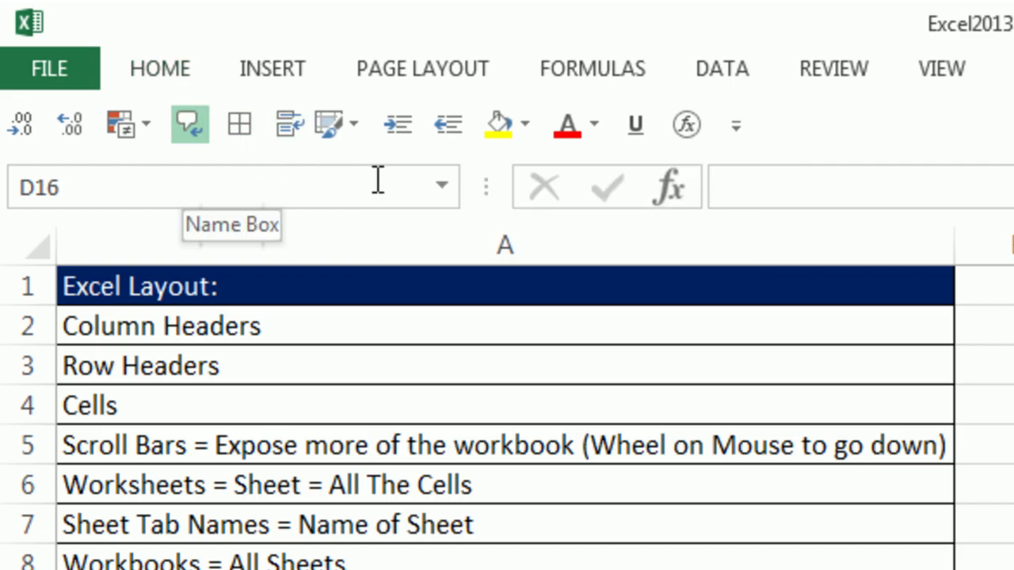
click(171, 77)
click(171, 77)
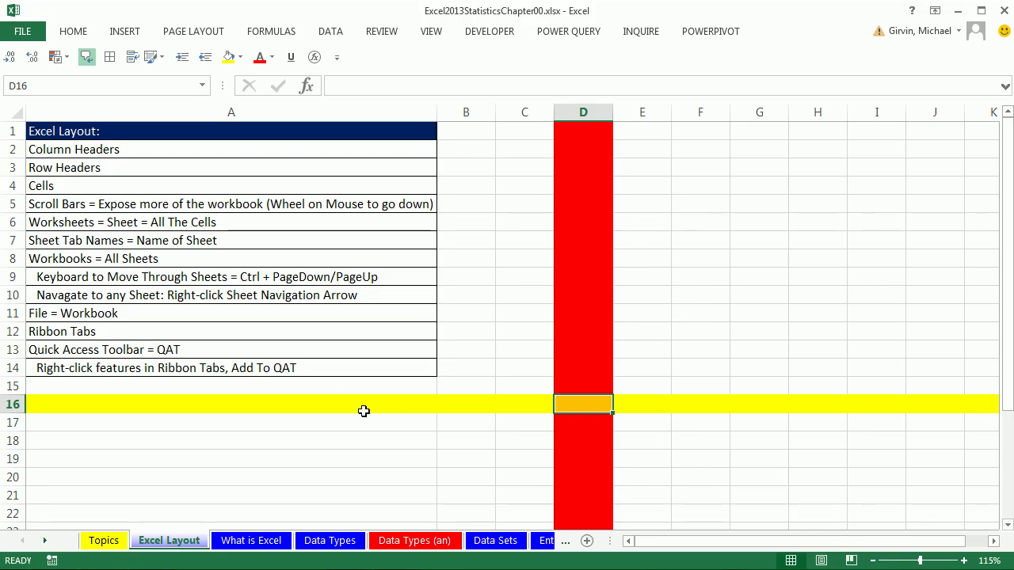
- Activate the What is Excel sheet and rename it What Excel Does
click(252, 542)
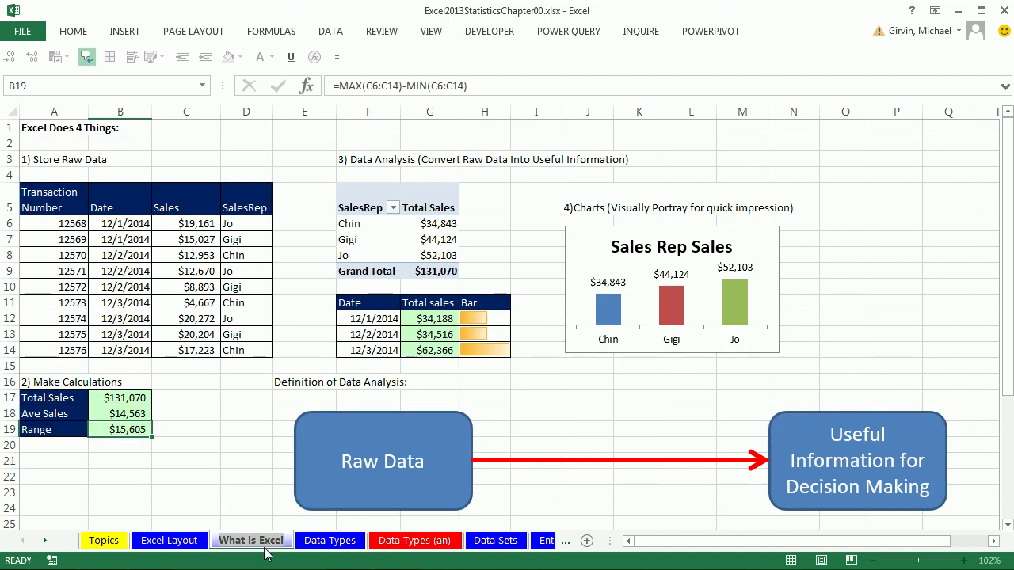
text(What Excel Does)
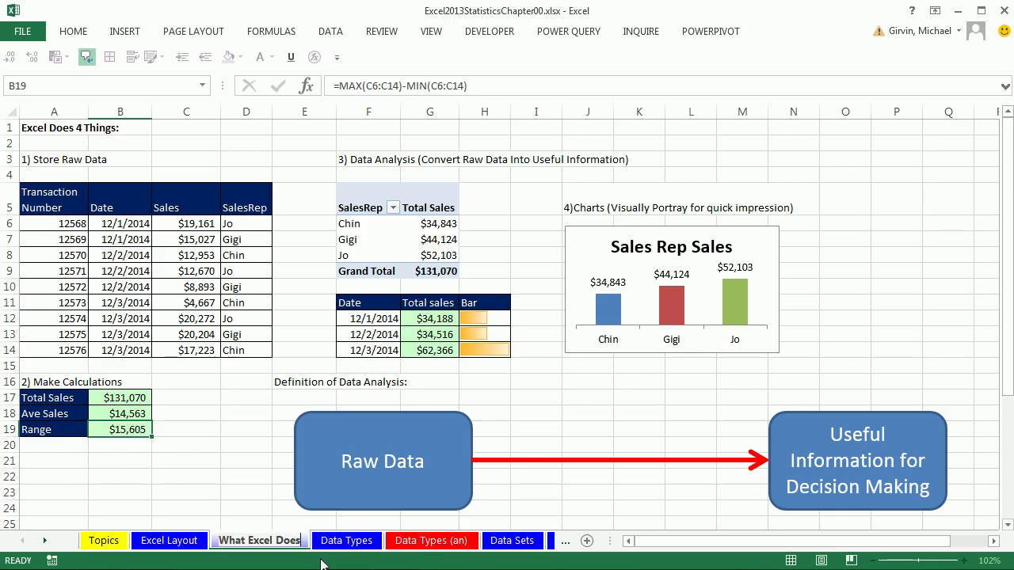
key(Return)
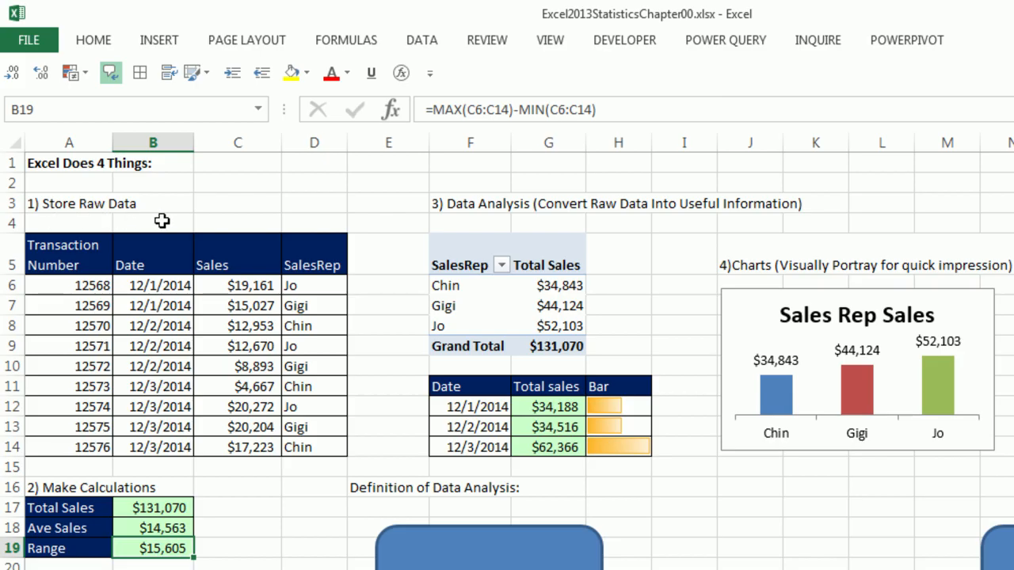
- Select the raw data table A5:D14 and go through its field name cells in row 5, from Transaction Number to SalesRep
drag(53, 259, 330, 446)
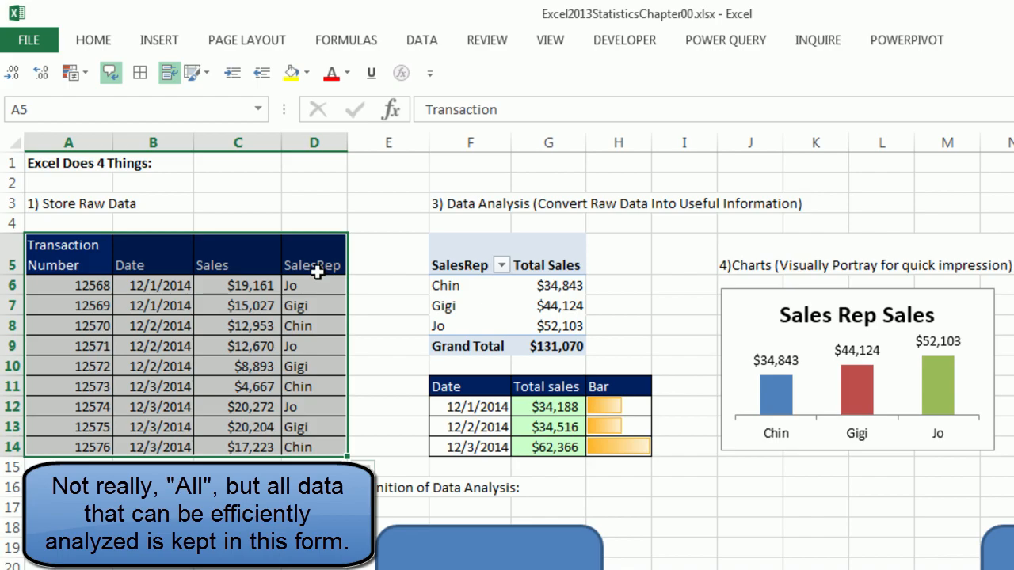
click(72, 256)
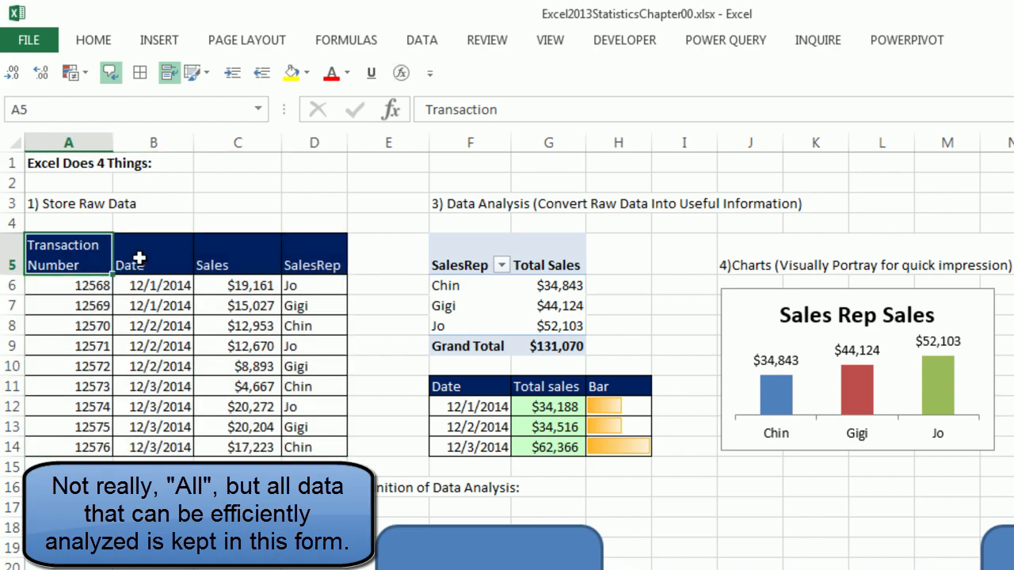
click(139, 261)
click(212, 261)
click(325, 261)
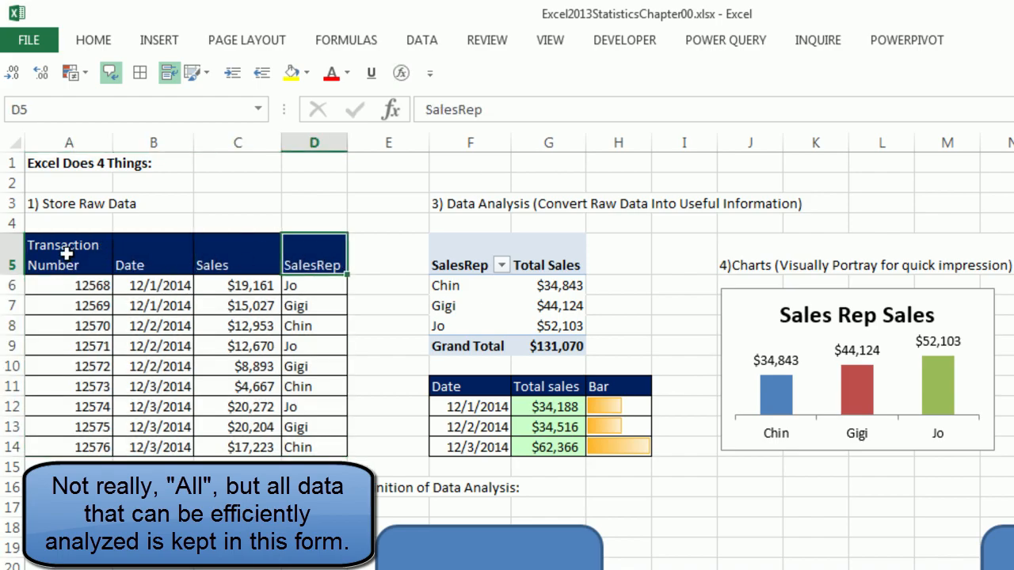
click(72, 254)
click(142, 257)
click(274, 249)
click(315, 253)
click(154, 258)
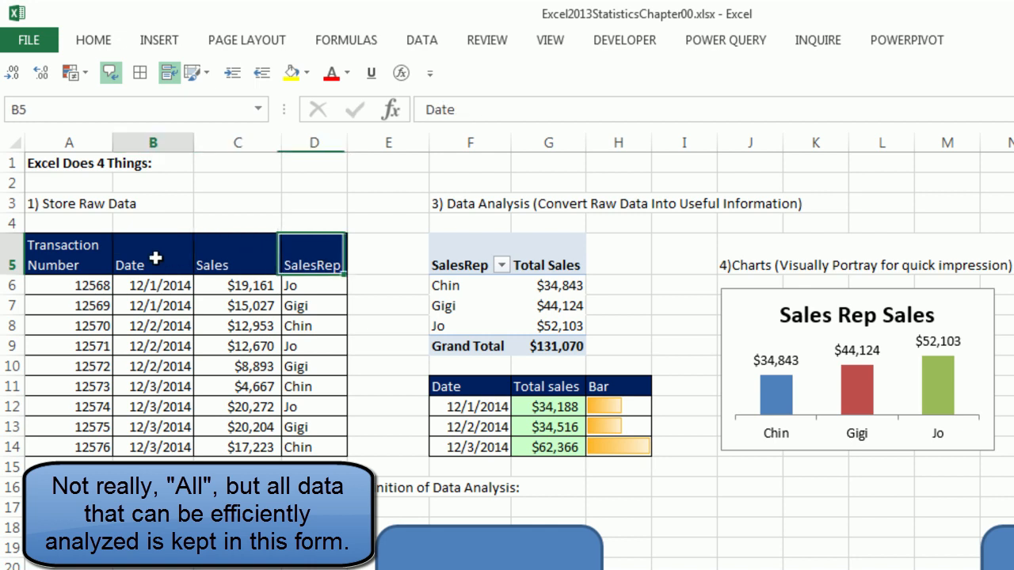
- Go through the Sales, SalesRep and Date field names and the records in rows 7 to 9 of the raw data table
click(215, 271)
click(313, 259)
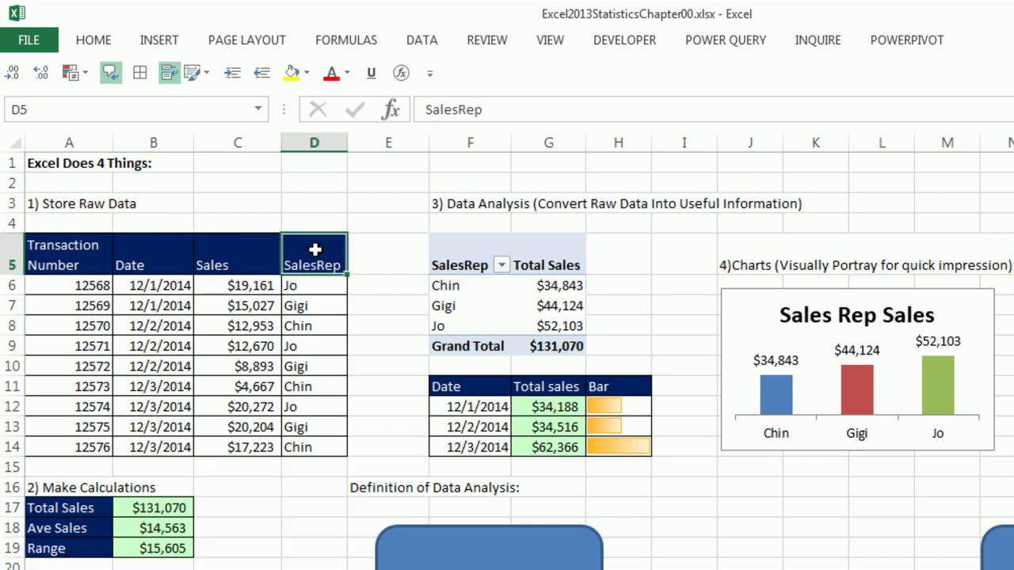
drag(53, 311, 323, 303)
click(80, 331)
drag(117, 327, 323, 326)
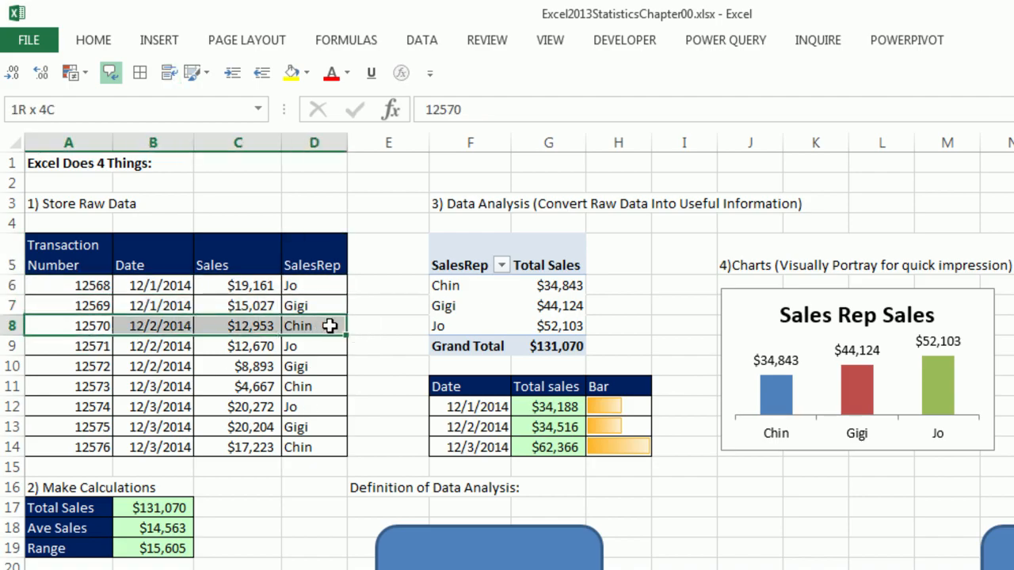
drag(84, 351, 305, 351)
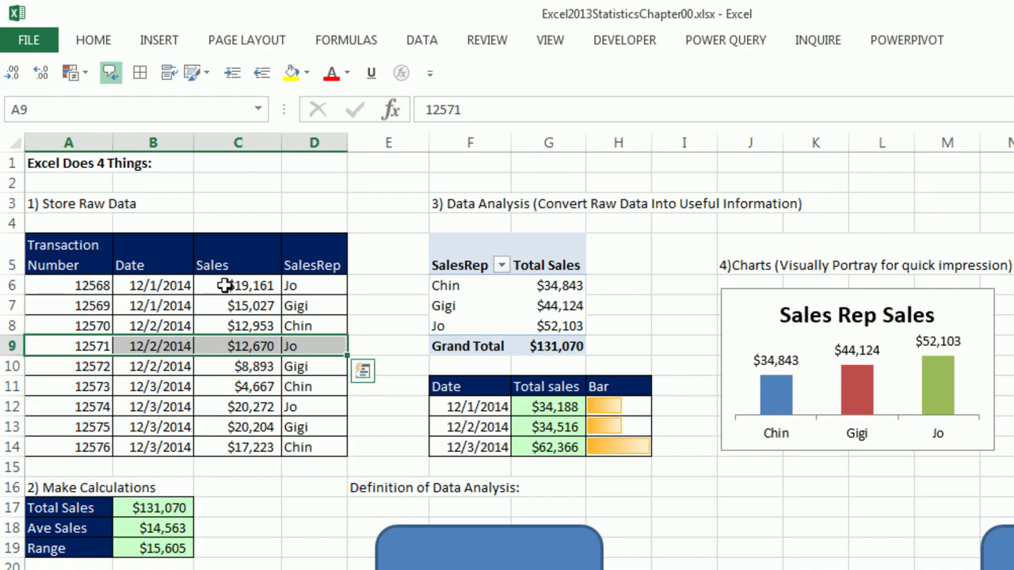
click(159, 265)
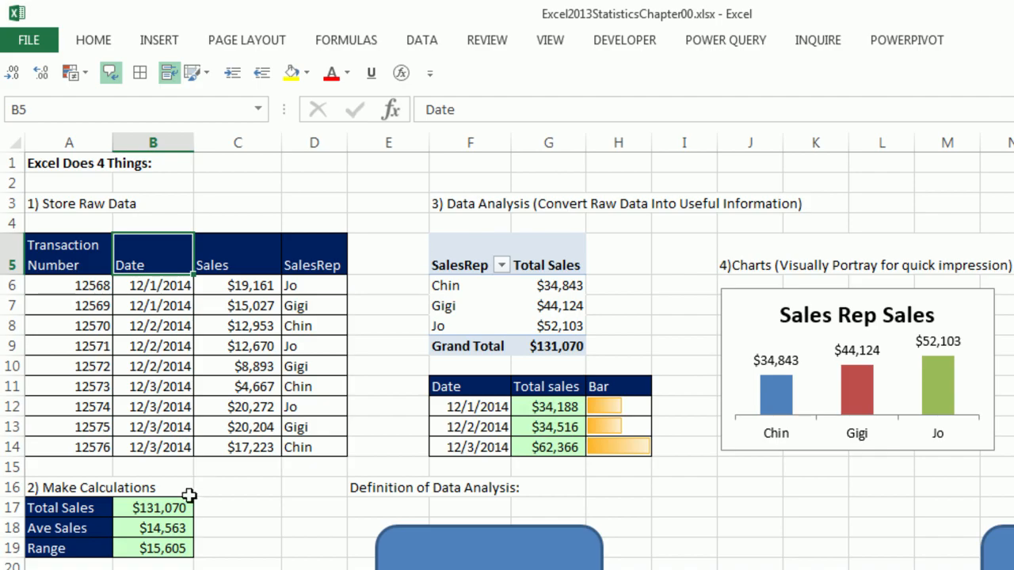
- Inspect the formulas behind Total Sales, Ave Sales and Range in cells B17 to B19, leaving each one as it is
click(151, 508)
key(F2)
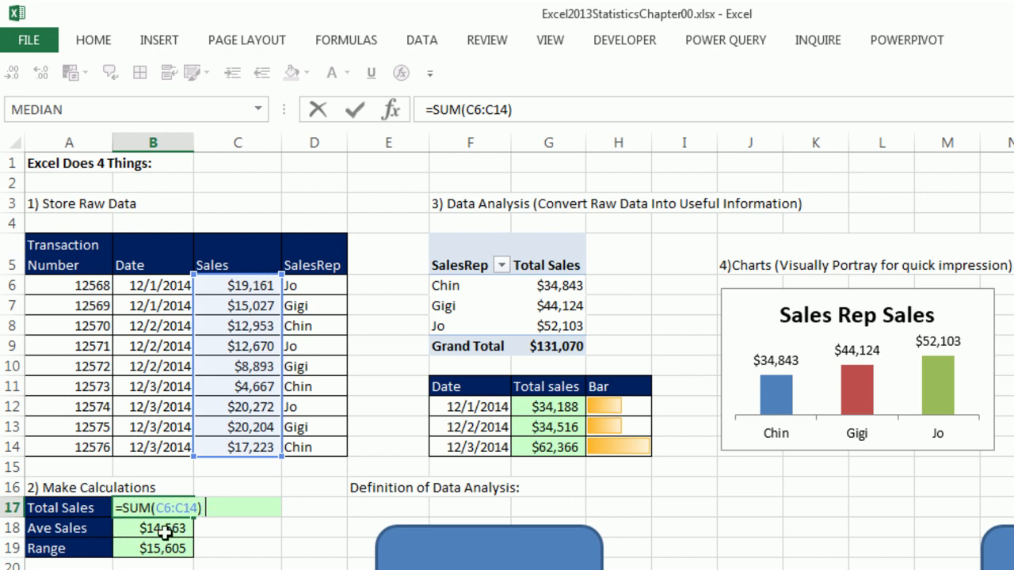
key(Return)
key(F2)
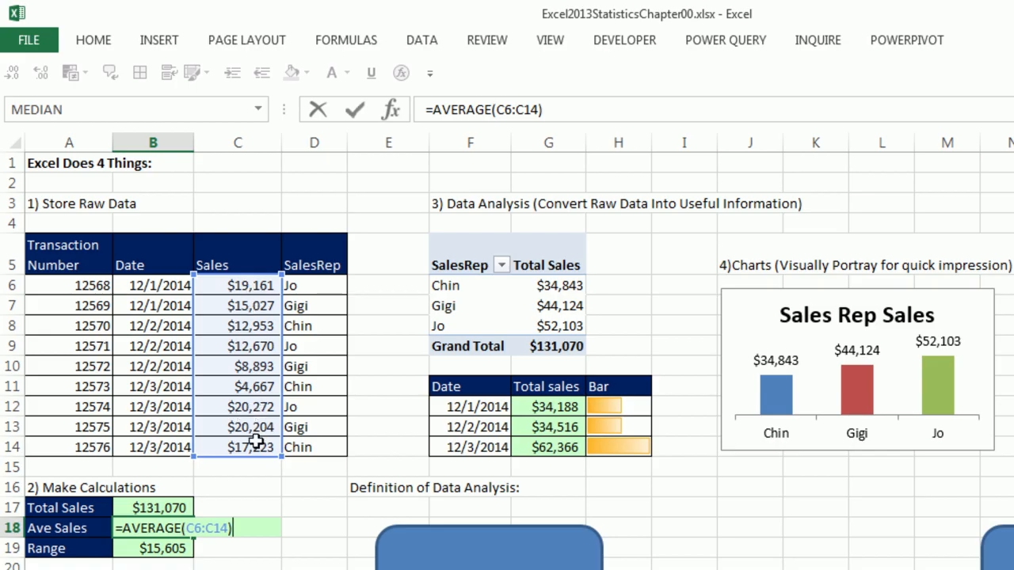
key(ctrl+Return)
click(165, 547)
key(F2)
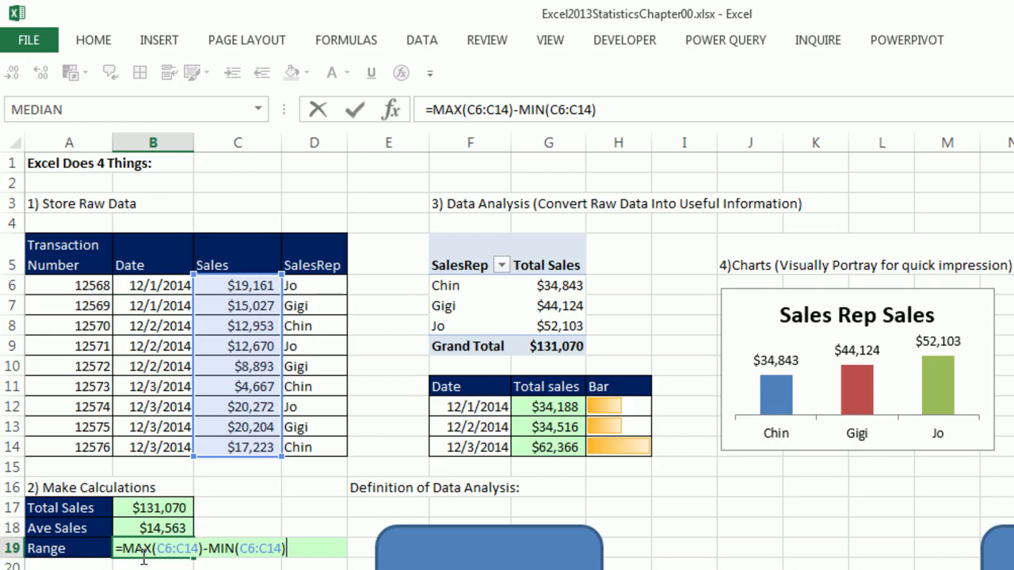
key(ctrl+Return)
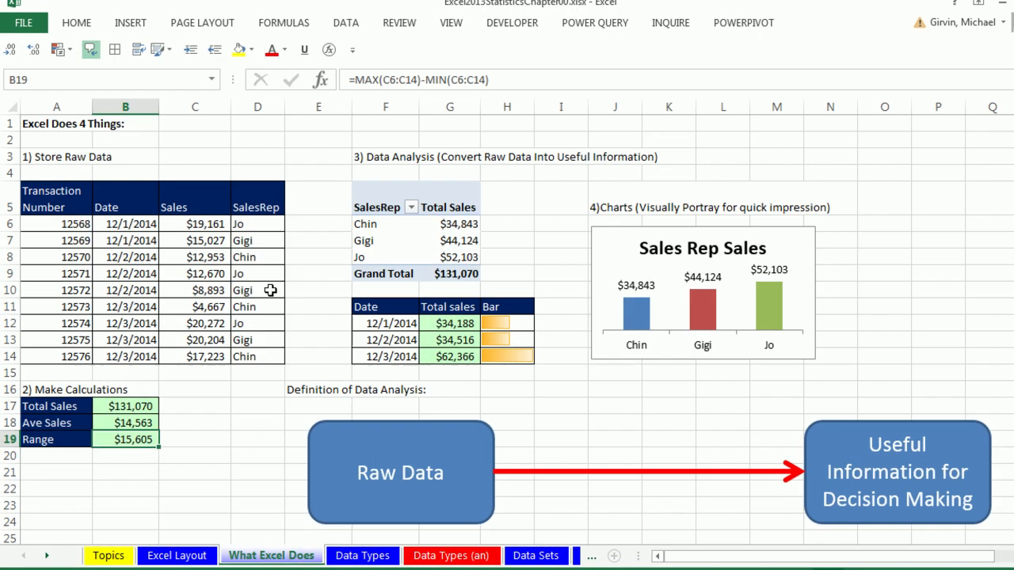
- Examine the data analysis examples: the SUMIFS formula in G12, the bar in H12 and the Sales Rep Sales chart
click(194, 255)
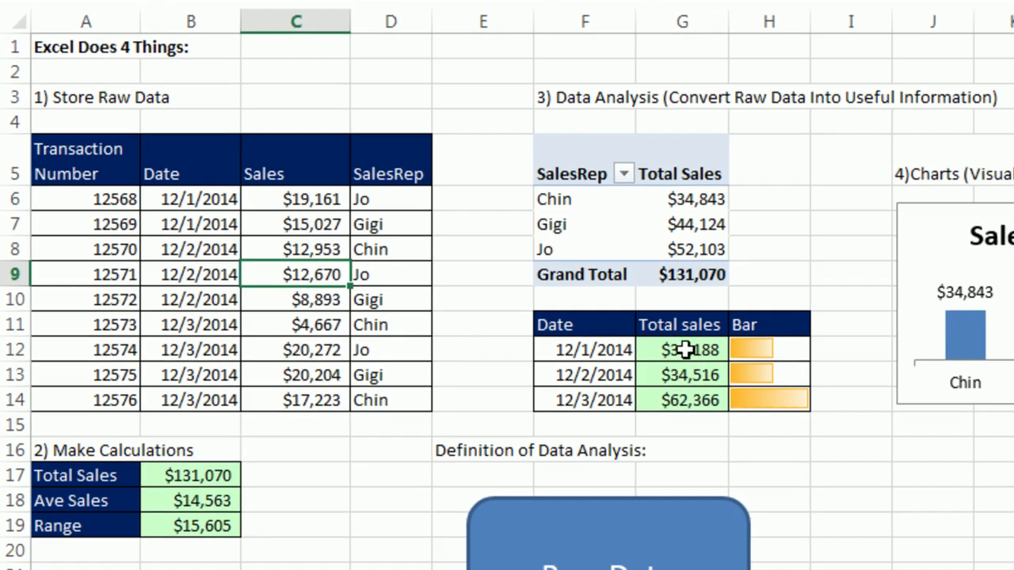
double_click(791, 405)
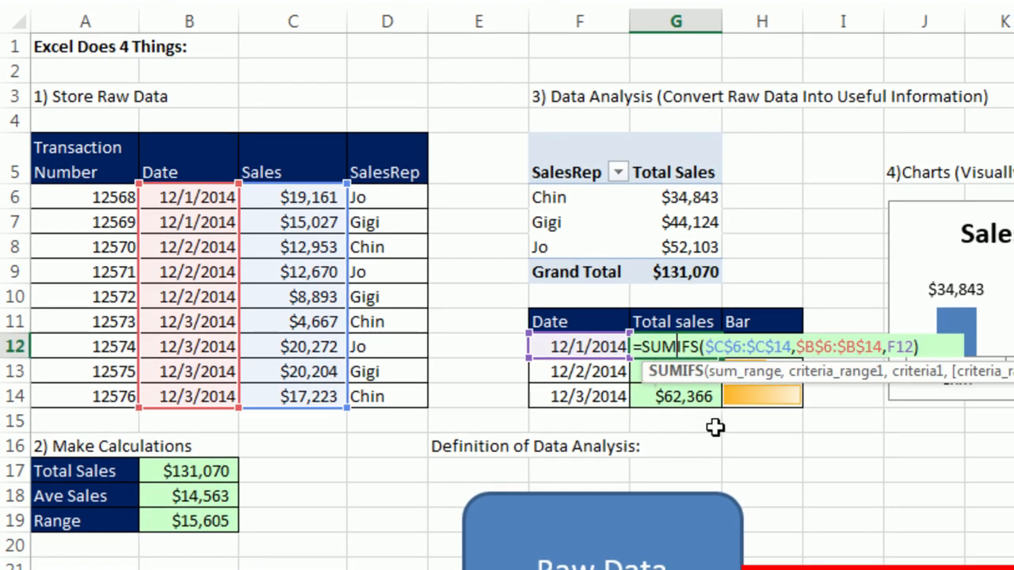
key(Escape)
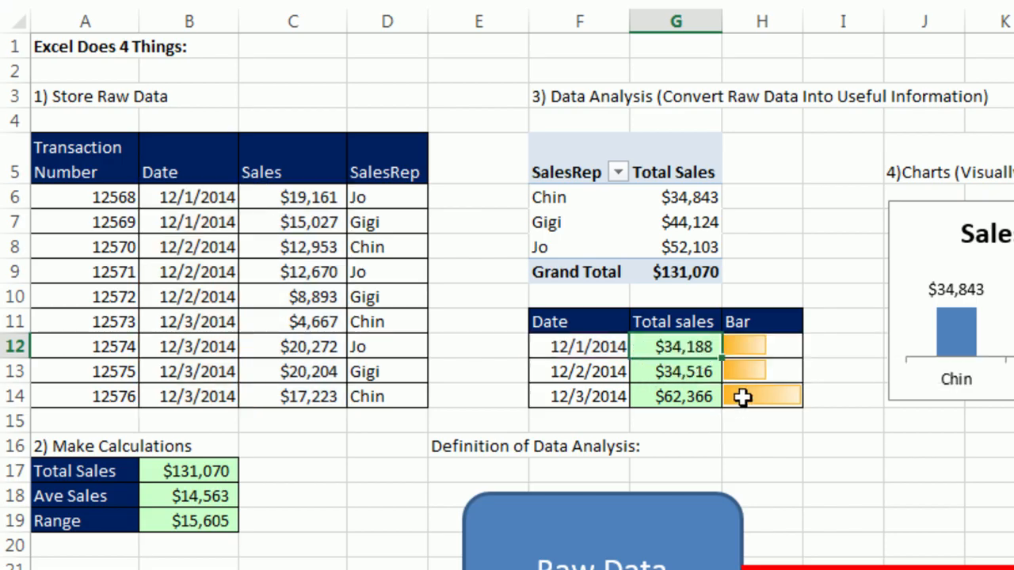
click(784, 351)
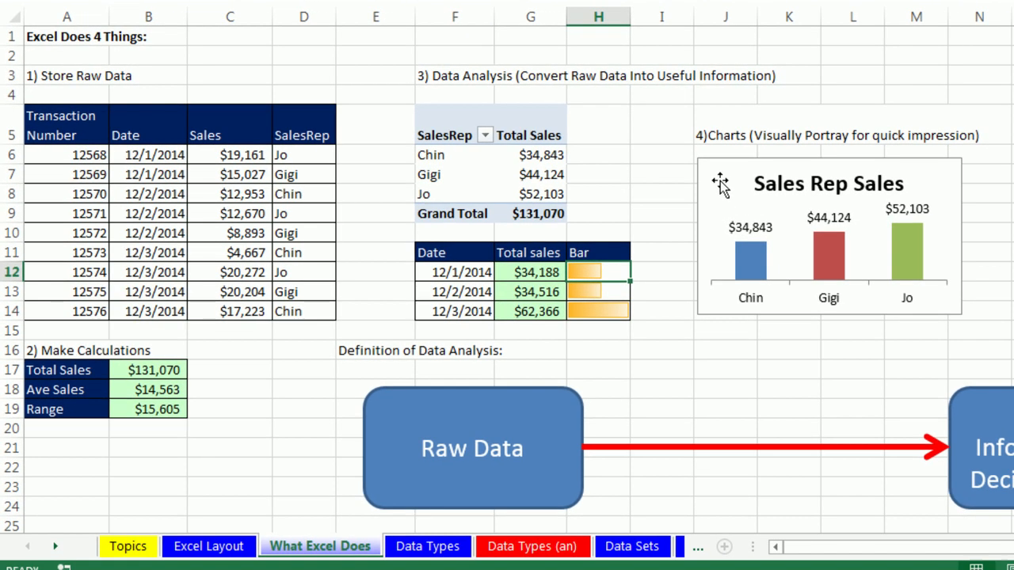
click(876, 201)
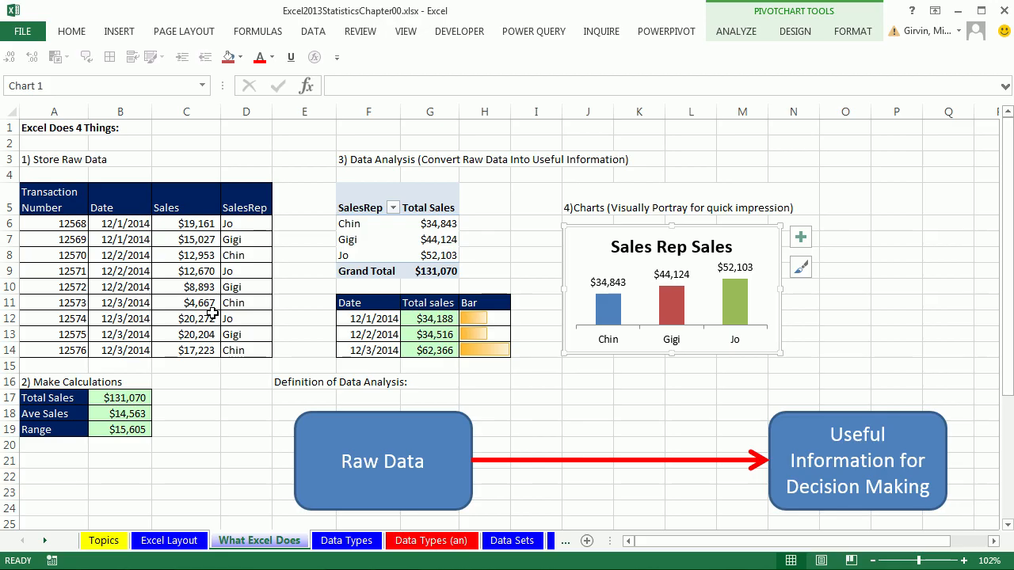
- Activate the Data Types sheet and go through the data types listed in A2:A6, from Text to Empty Cells
click(350, 547)
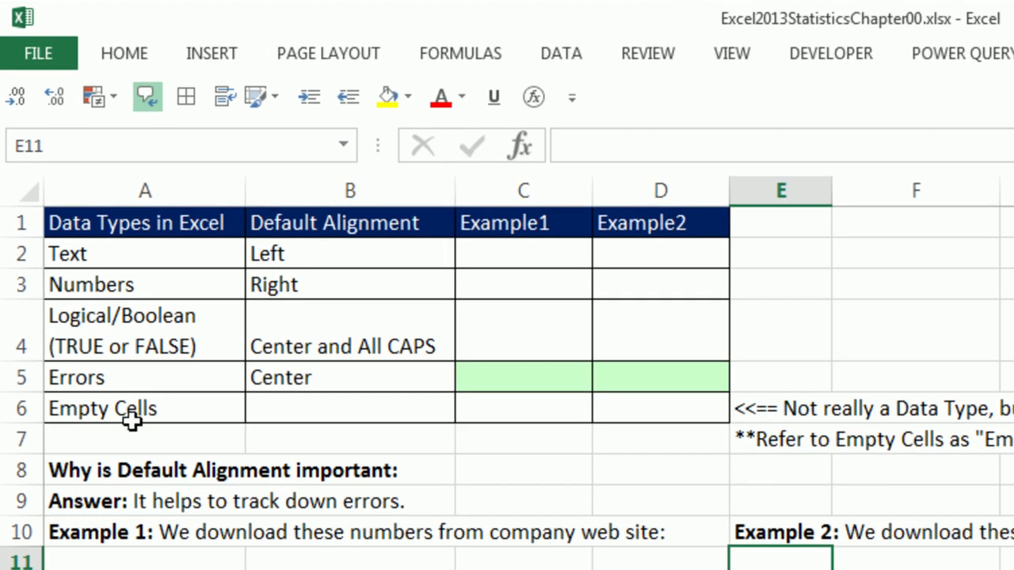
click(170, 265)
click(174, 283)
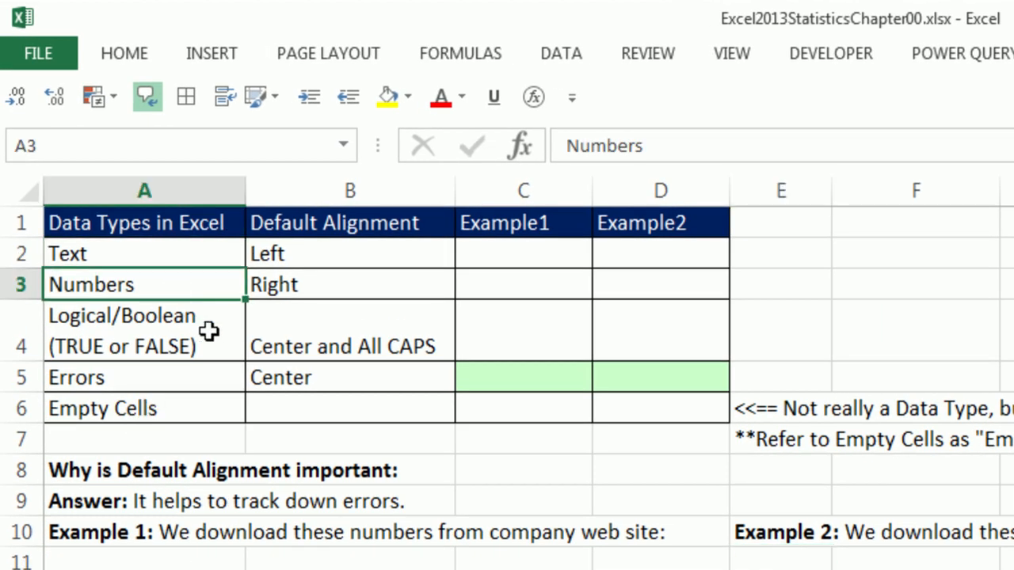
click(208, 331)
click(211, 376)
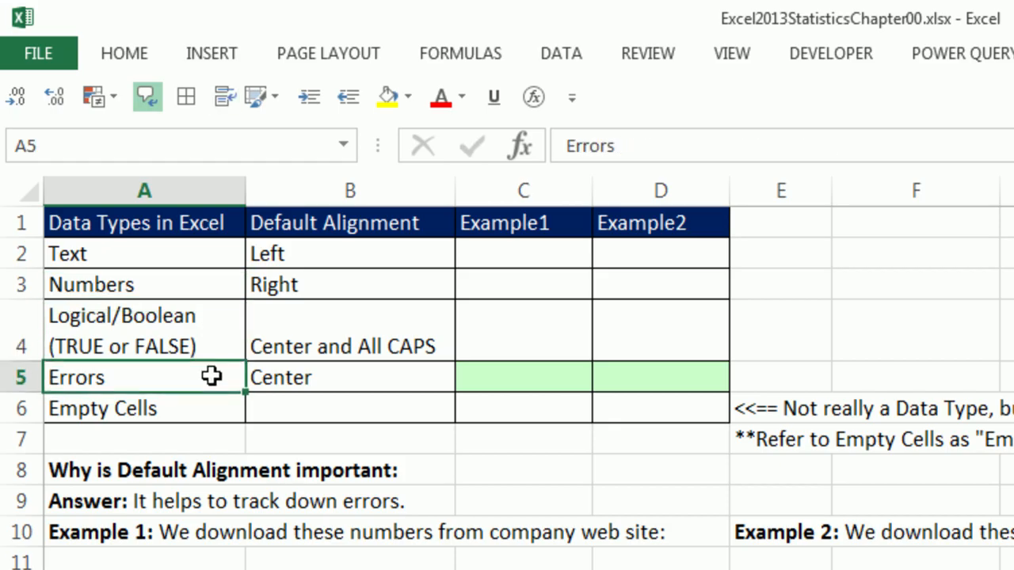
click(195, 410)
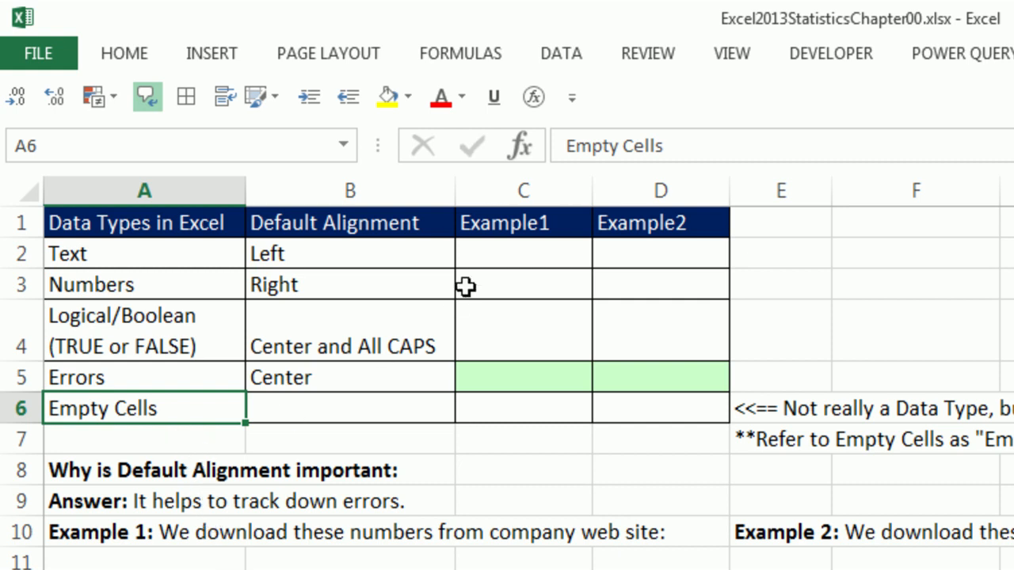
- Fill the Example1 cells C2:C4 with the text Excel, the number 43 and the logical value true
click(522, 255)
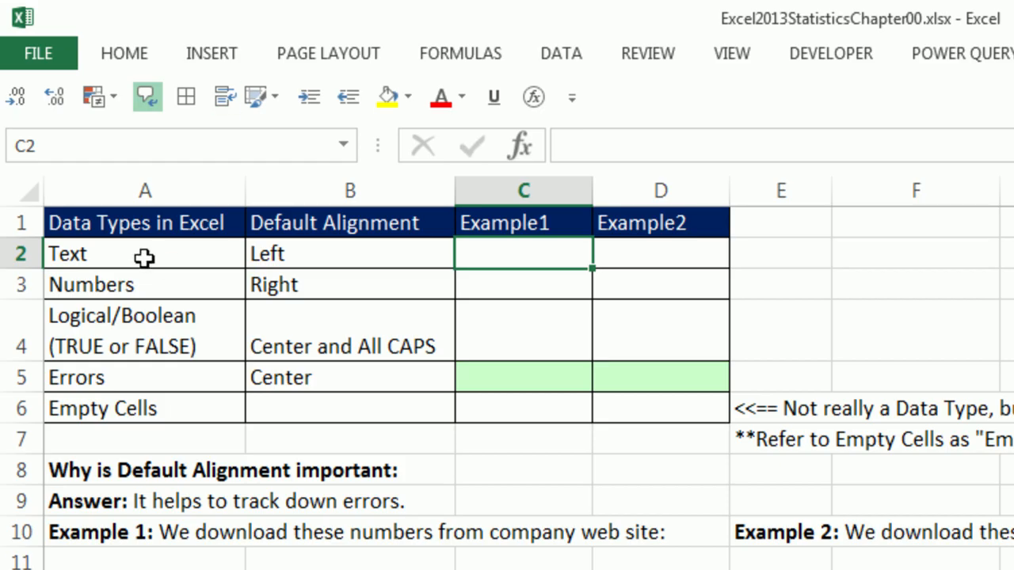
text(Excel)
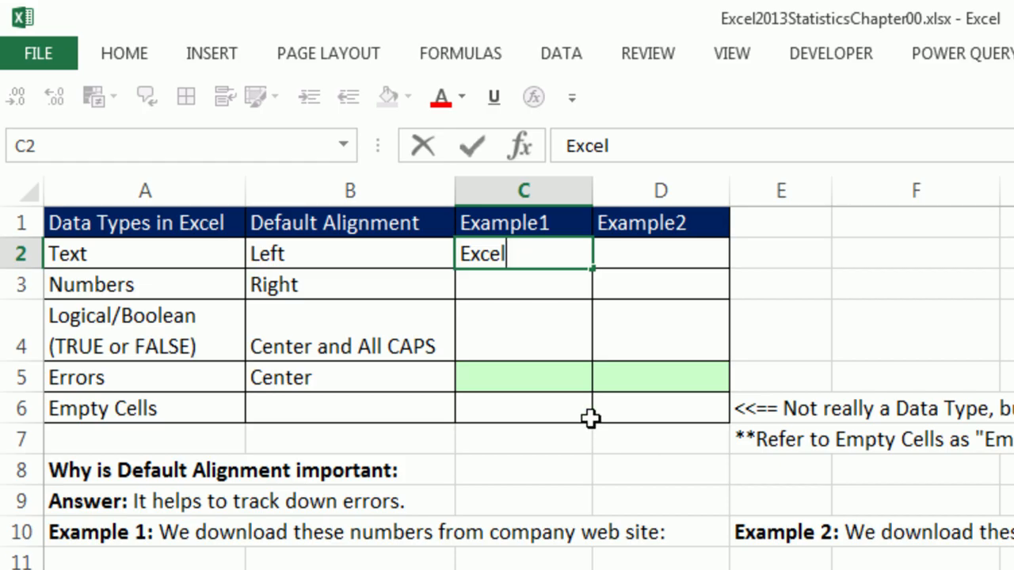
key(Return)
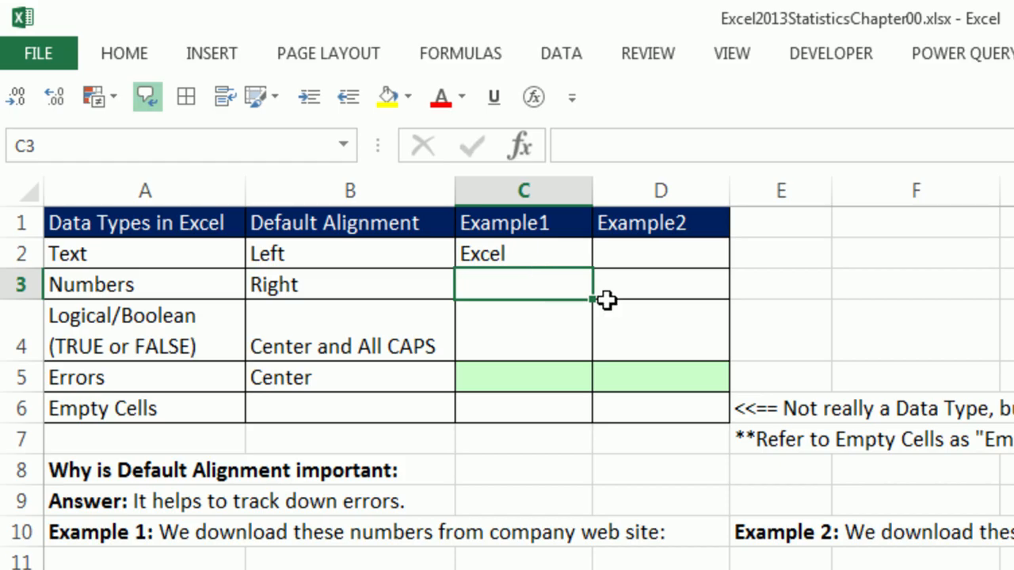
text(43)
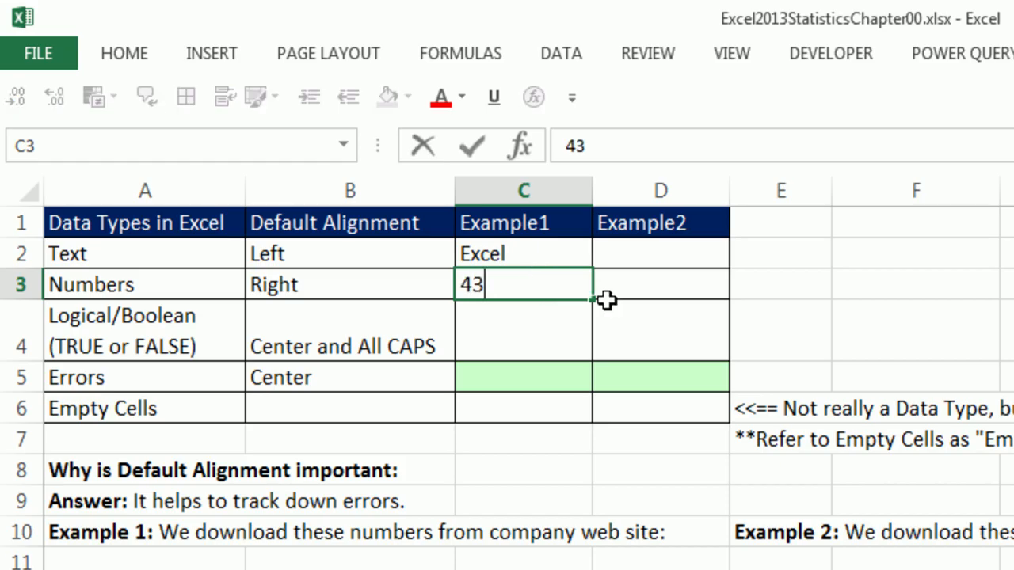
key(Return)
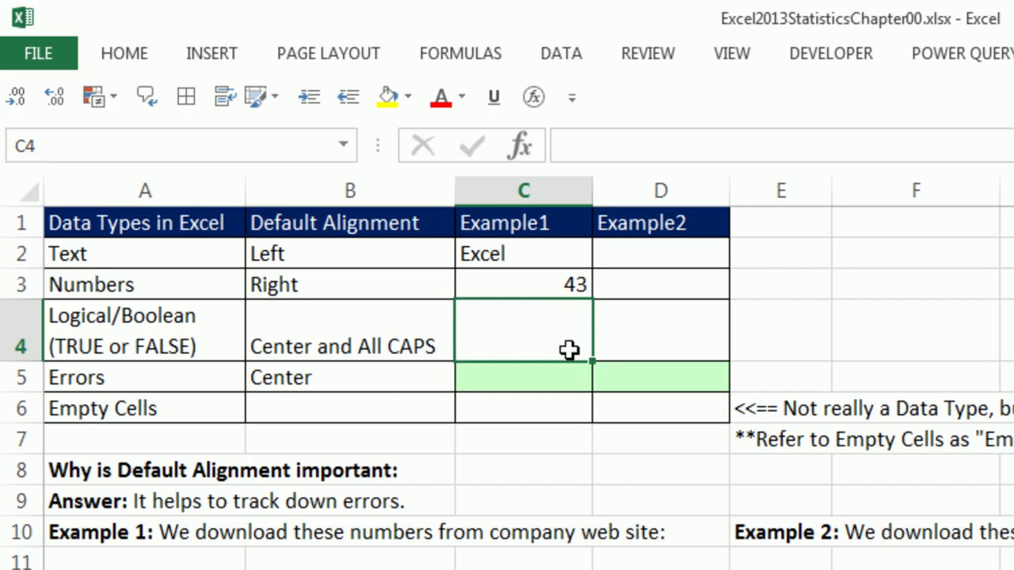
text(true)
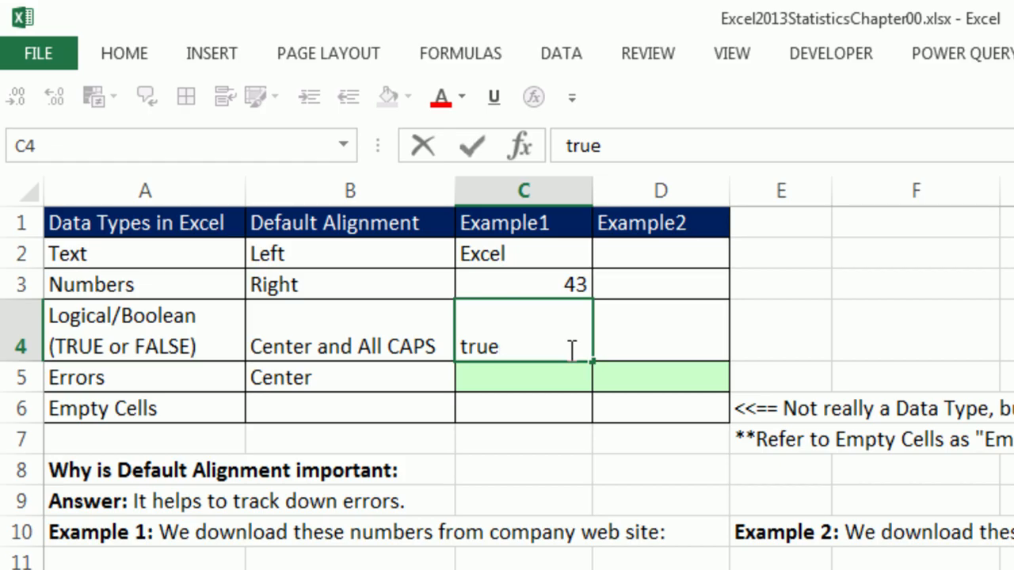
key(Return)
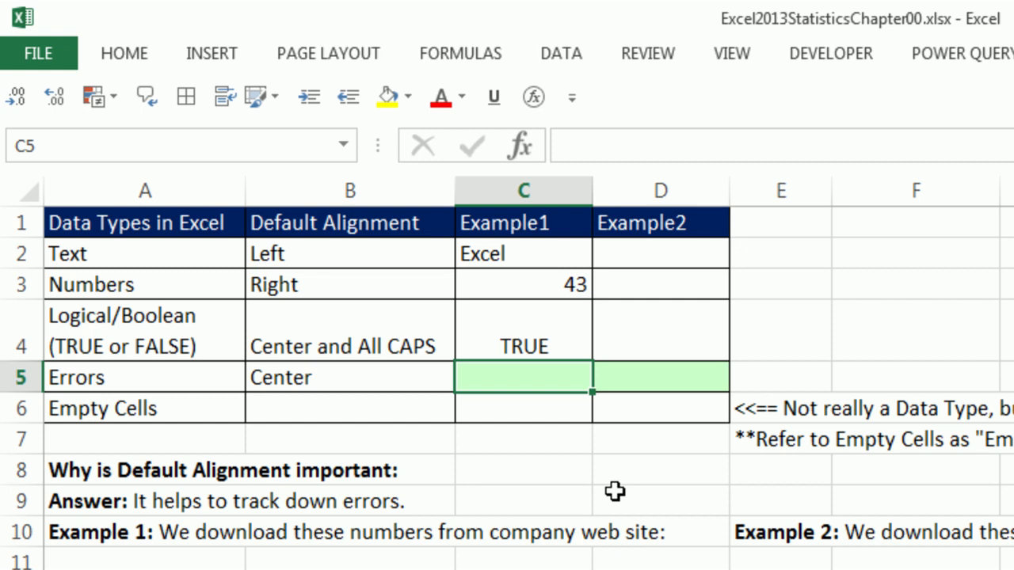
- Enter the formula =1/0 in C5 as the first error example, and select the empty cell C6
text(=1/0)
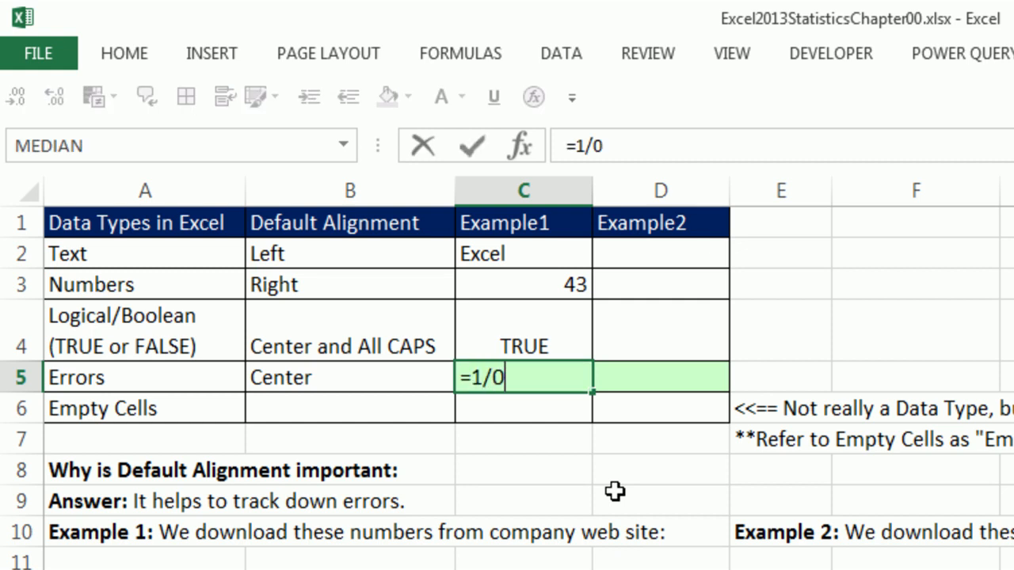
key(ctrl+Return)
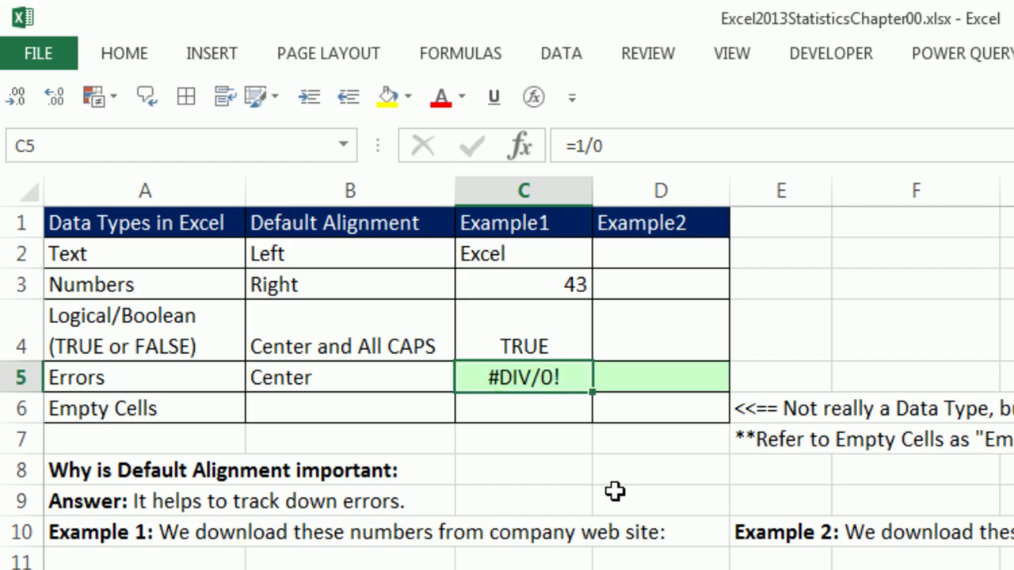
click(528, 411)
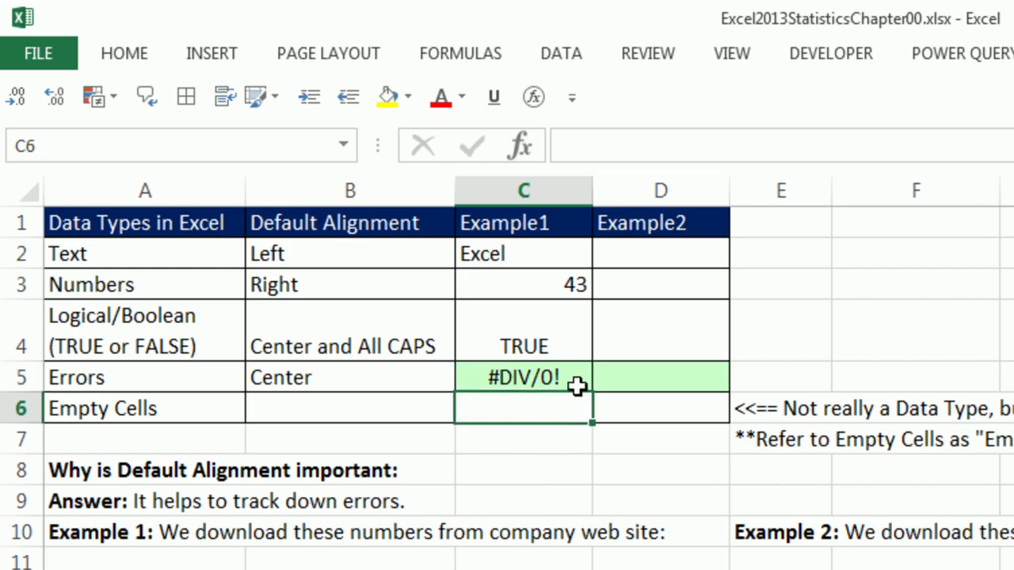
- Fill the Example2 cells D2:D4 with the text Sats are fun, the number 450 and the logical value false
click(652, 252)
text(Sats are fun)
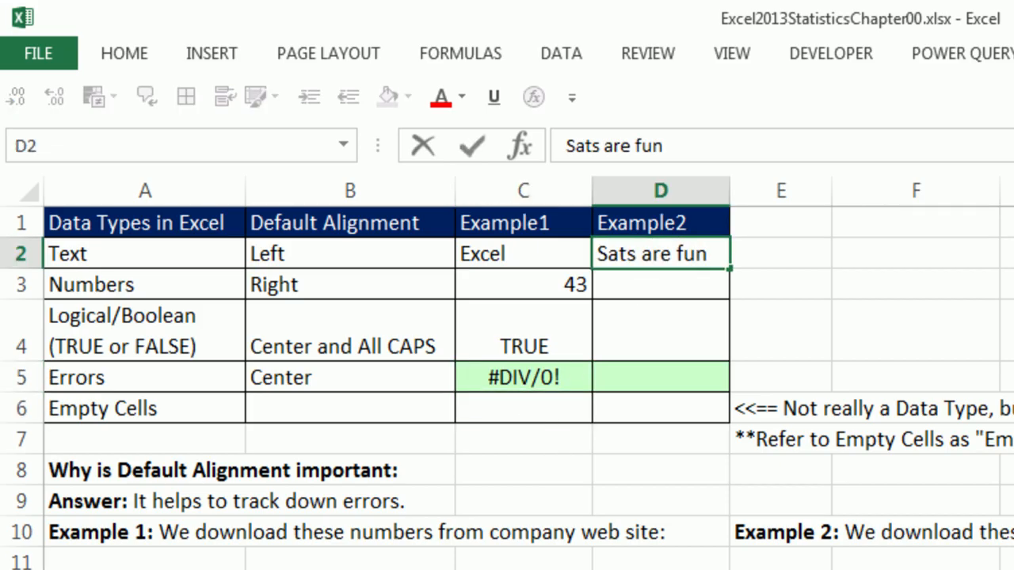
key(Return)
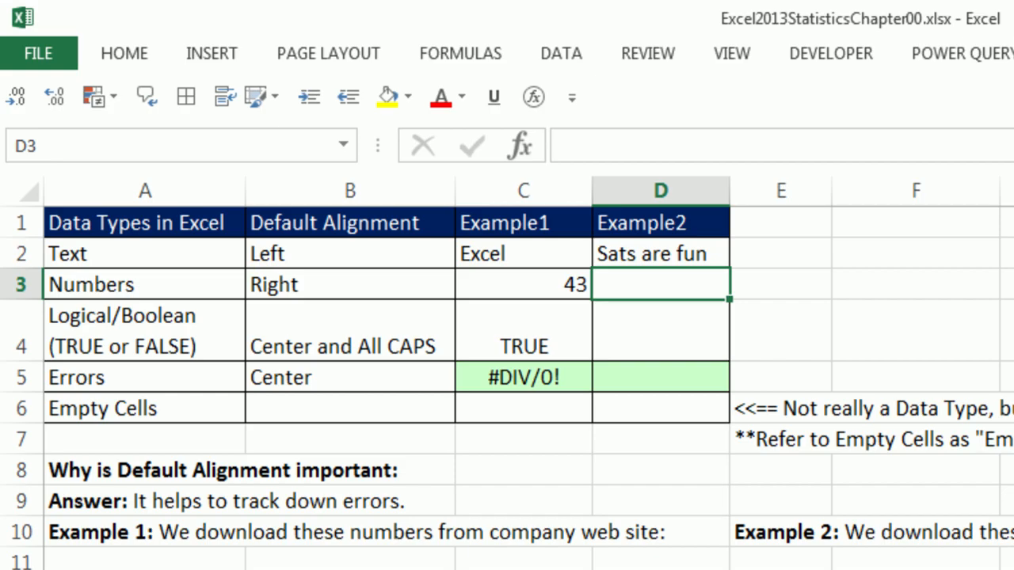
text(450)
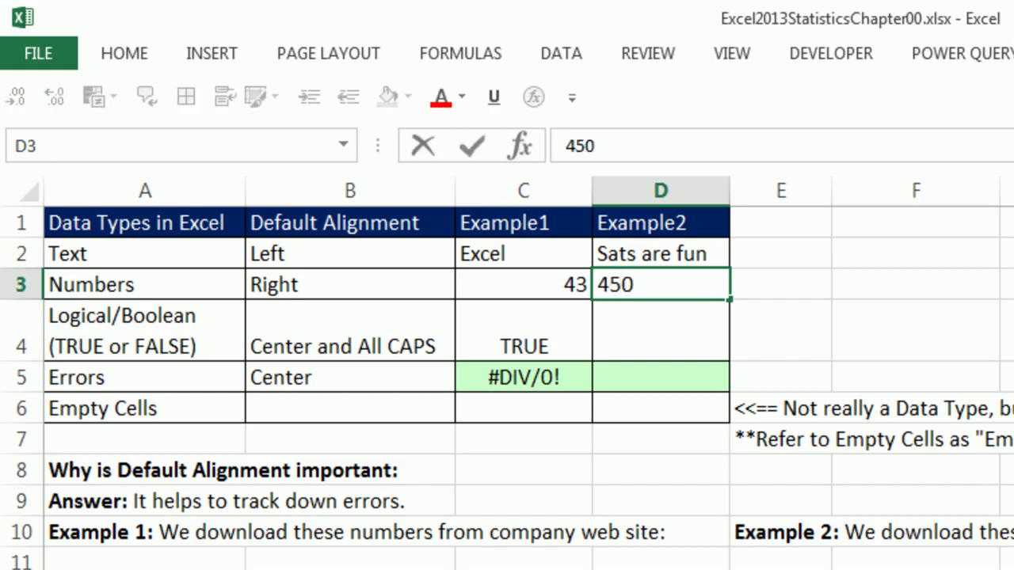
key(Return)
text(false)
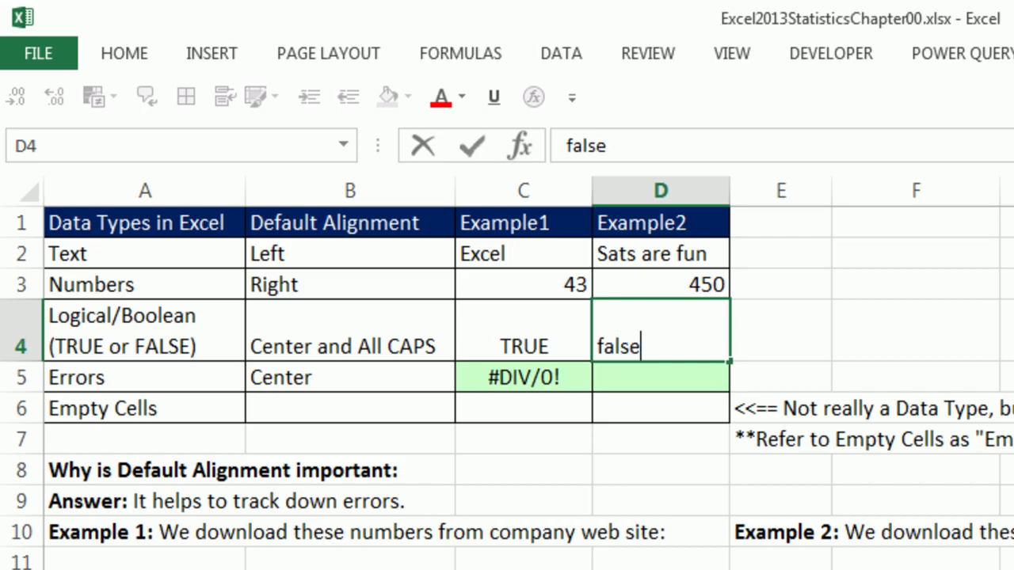
key(Return)
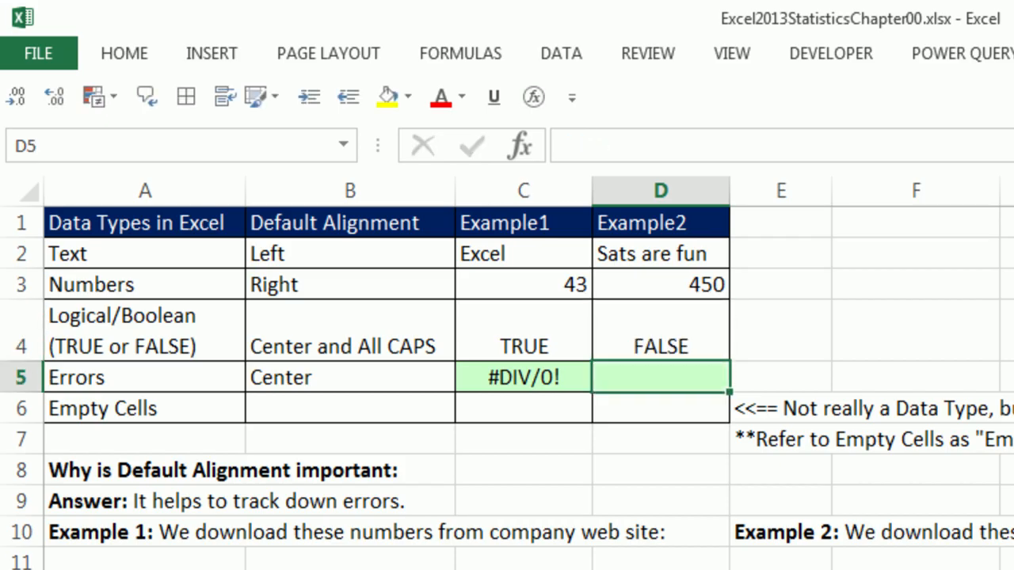
- Enter the formula =D3+D2 in D5 as the second error example, adding the number and the text
text(=)
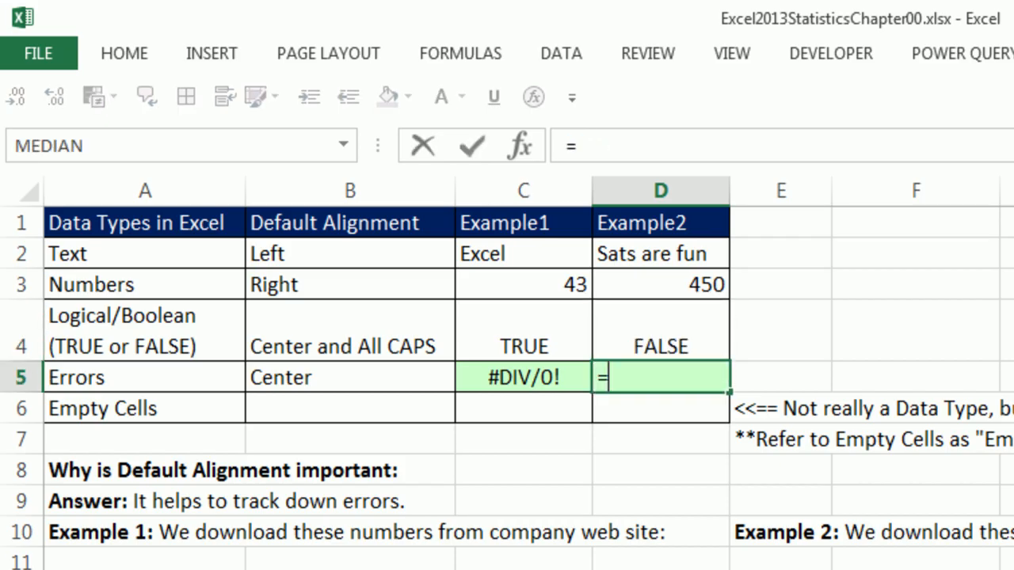
click(701, 284)
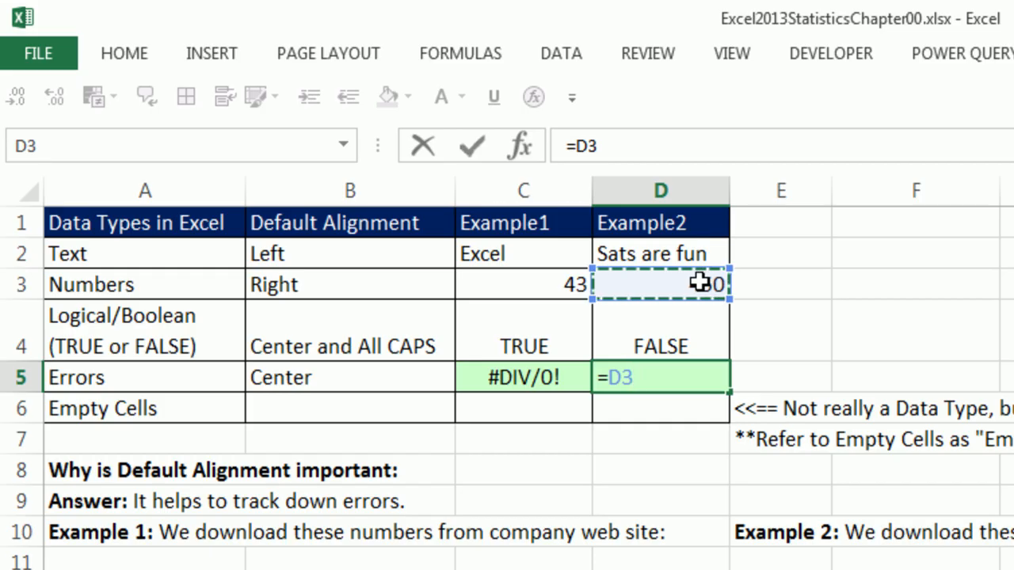
text(+)
click(690, 252)
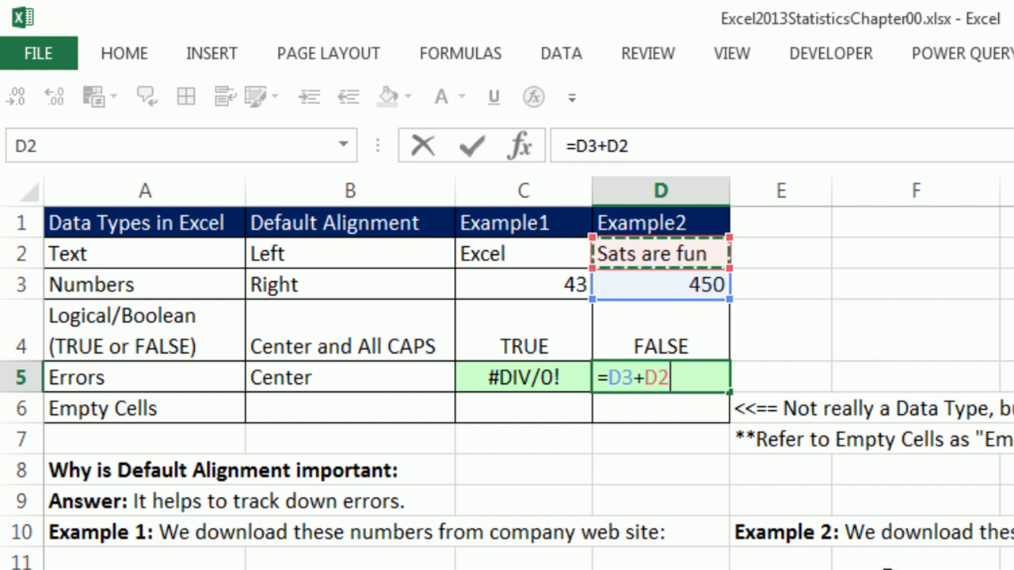
key(ctrl+Return)
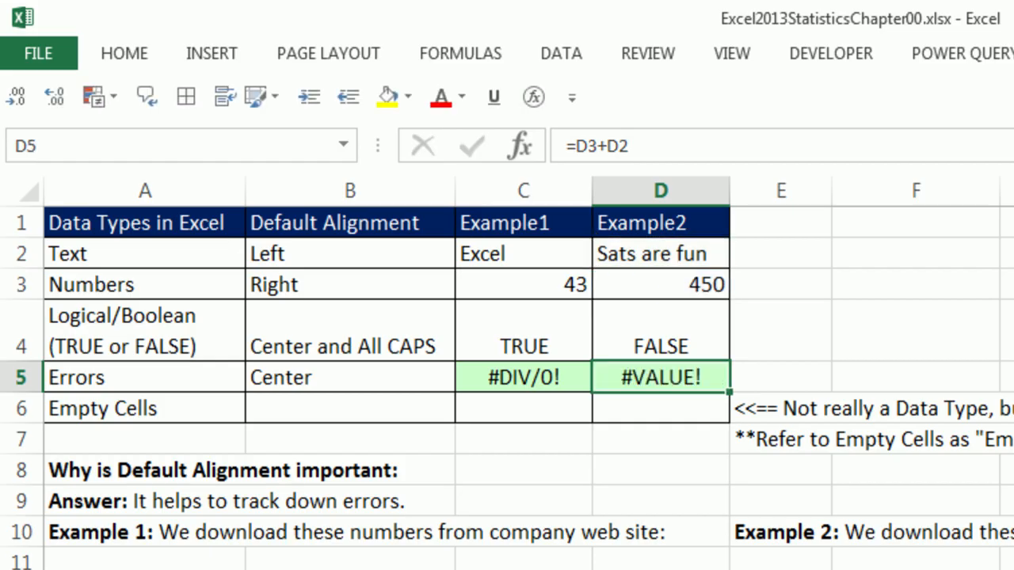
- Correct the Example2 text in D2 to Stats are fun, and select the Example1 text in C2
click(617, 255)
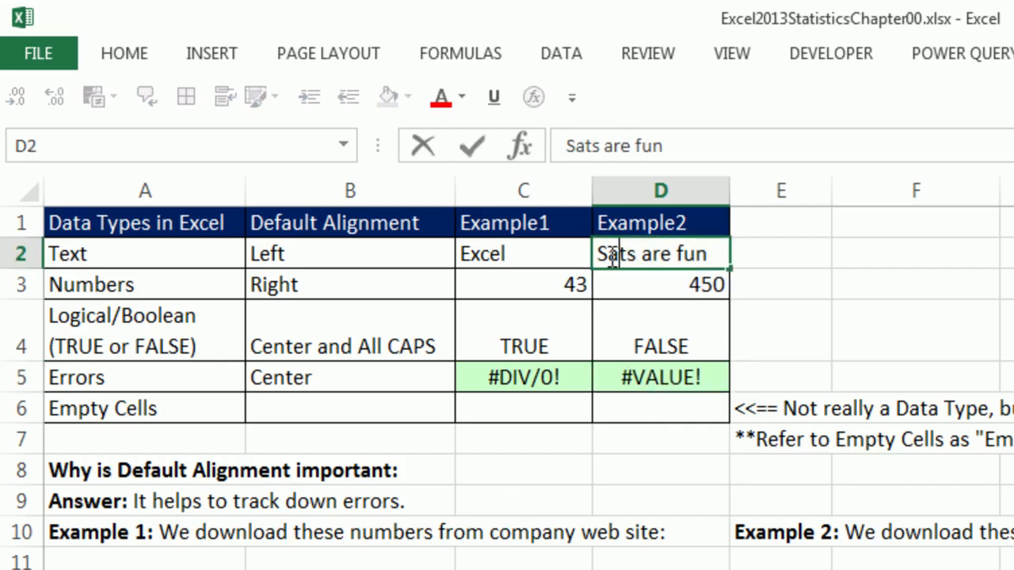
text(t)
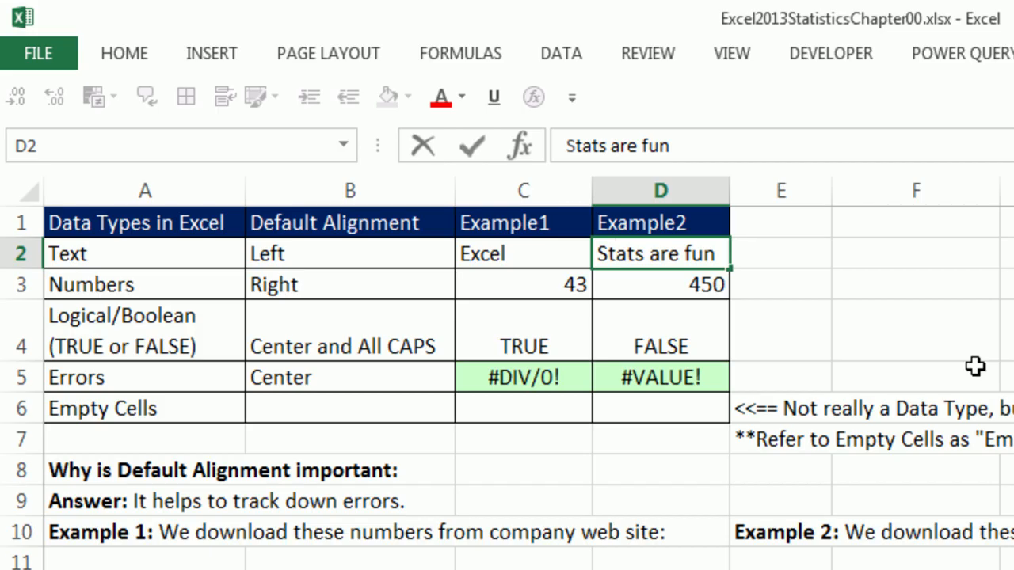
key(Return)
key(Up)
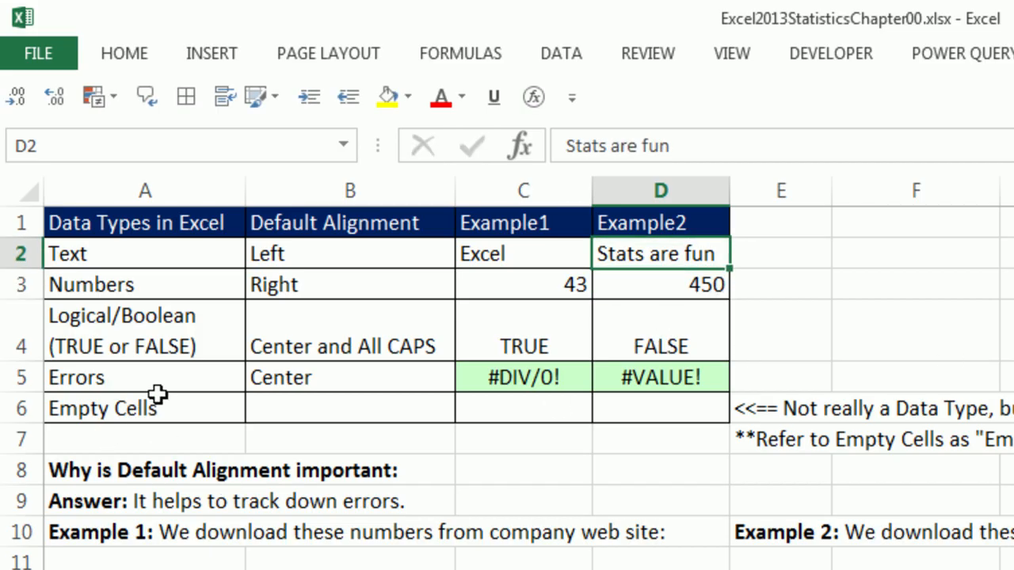
click(478, 262)
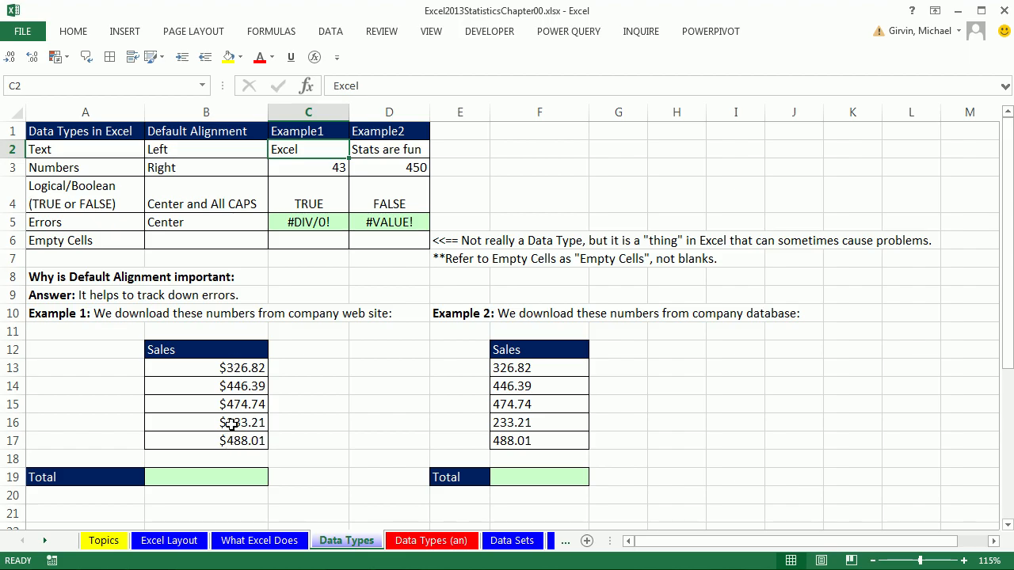
- Total the web site sales by entering =SUM(B13:B17) in B19
click(238, 479)
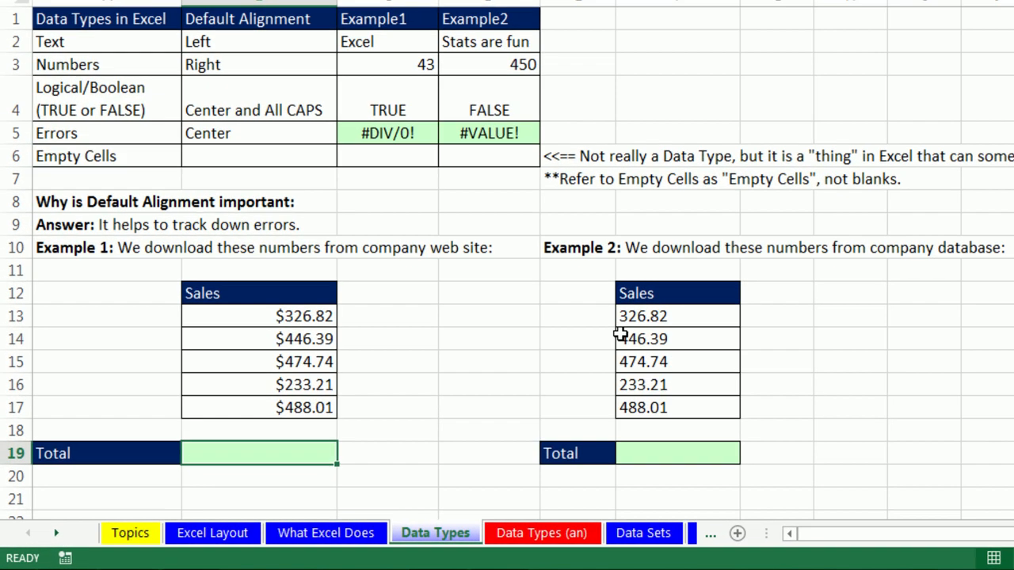
text(=sum)
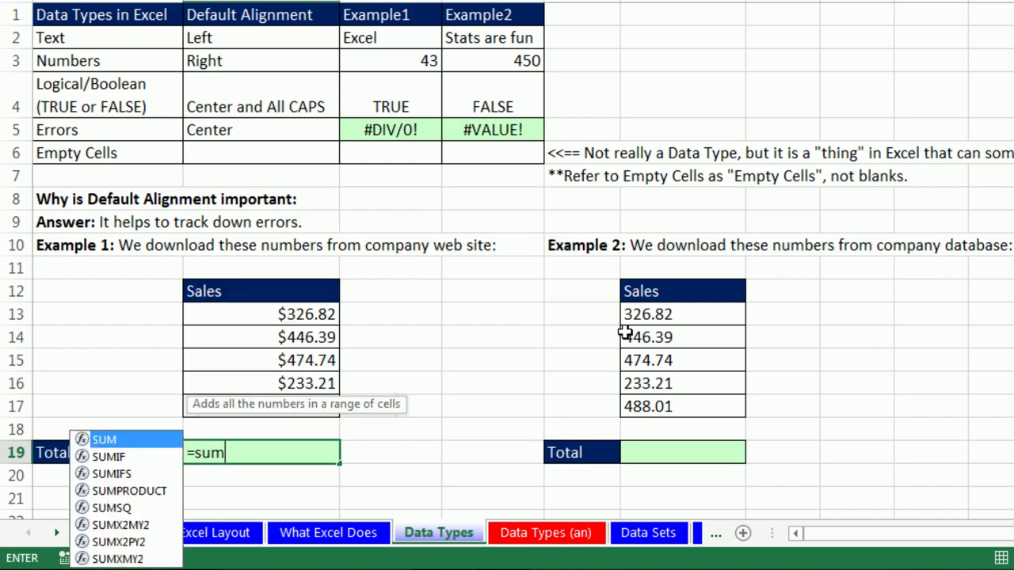
key(Tab)
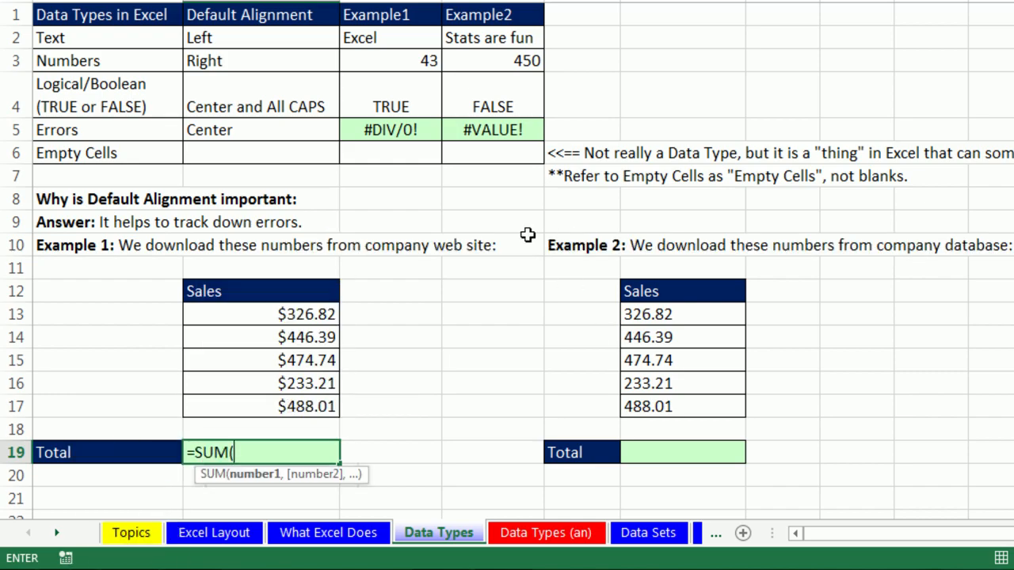
click(203, 314)
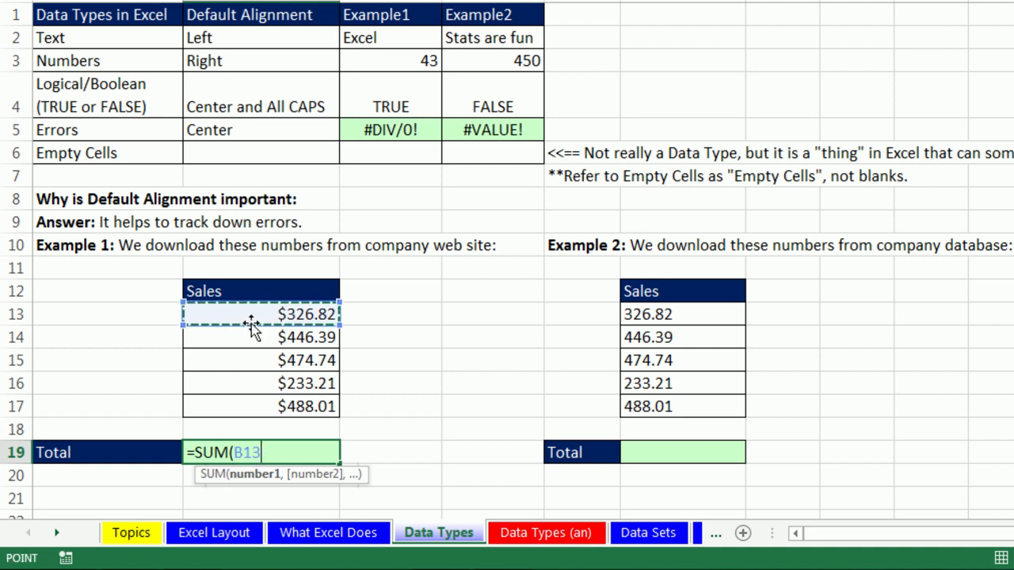
click(398, 323)
click(446, 404)
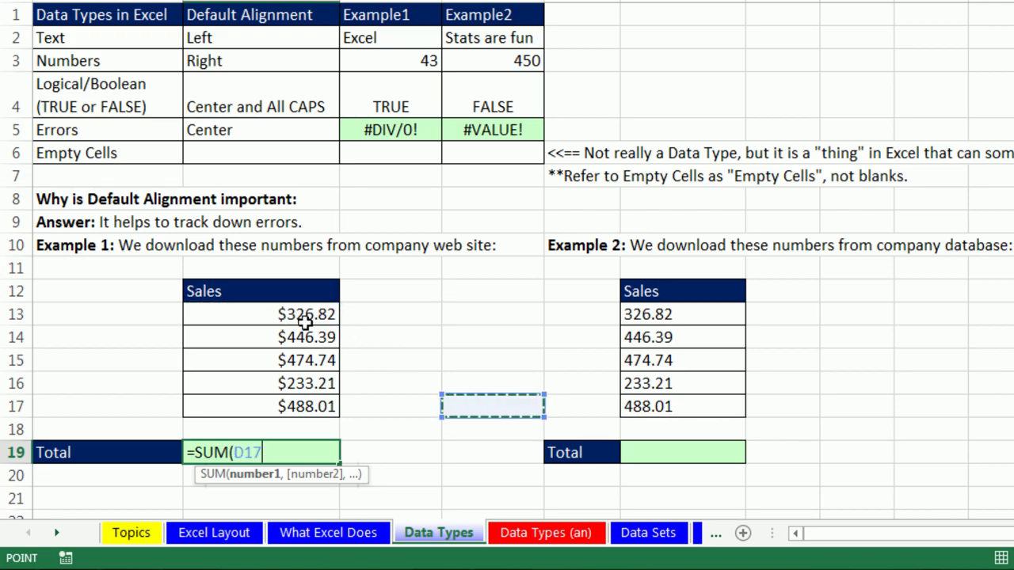
click(212, 316)
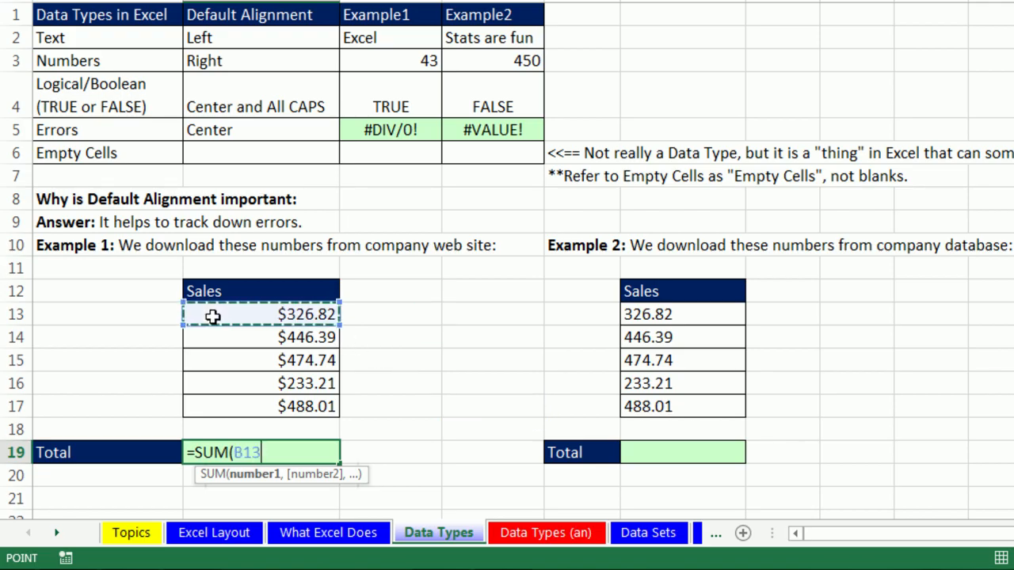
drag(212, 337, 258, 413)
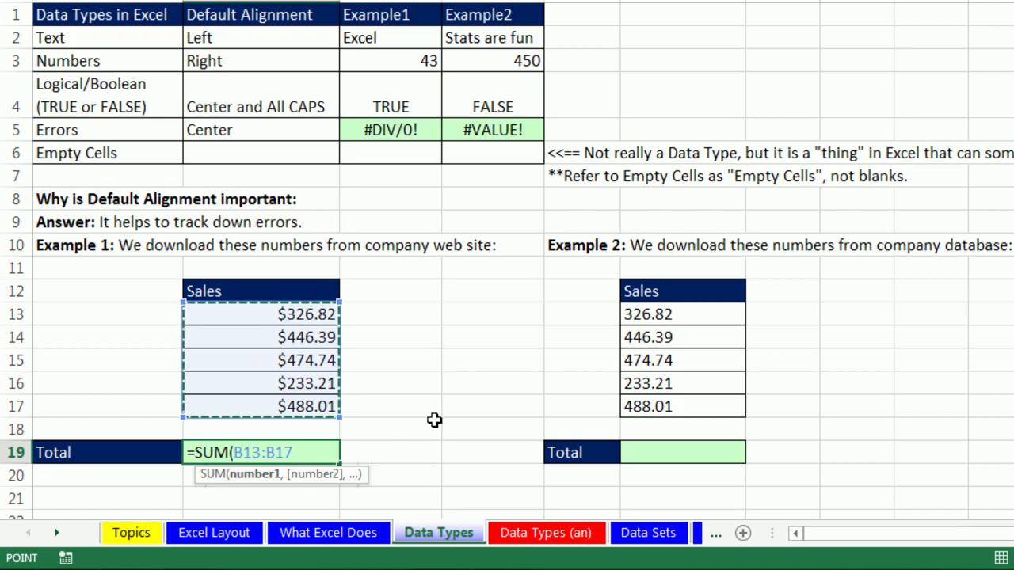
key(ctrl+Return)
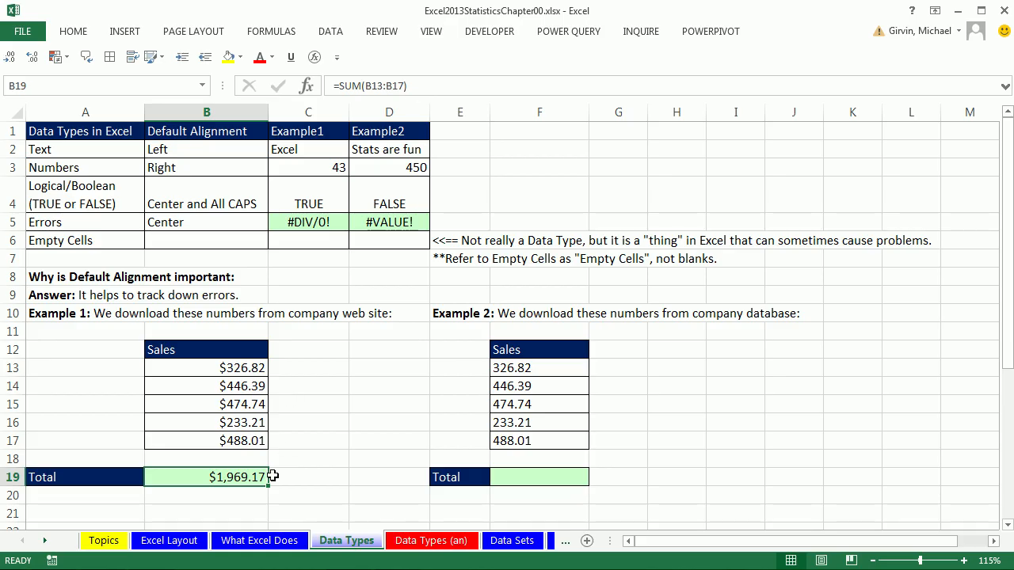
- Total the company database sales by entering =SUM(F13:F17) in F19
click(552, 476)
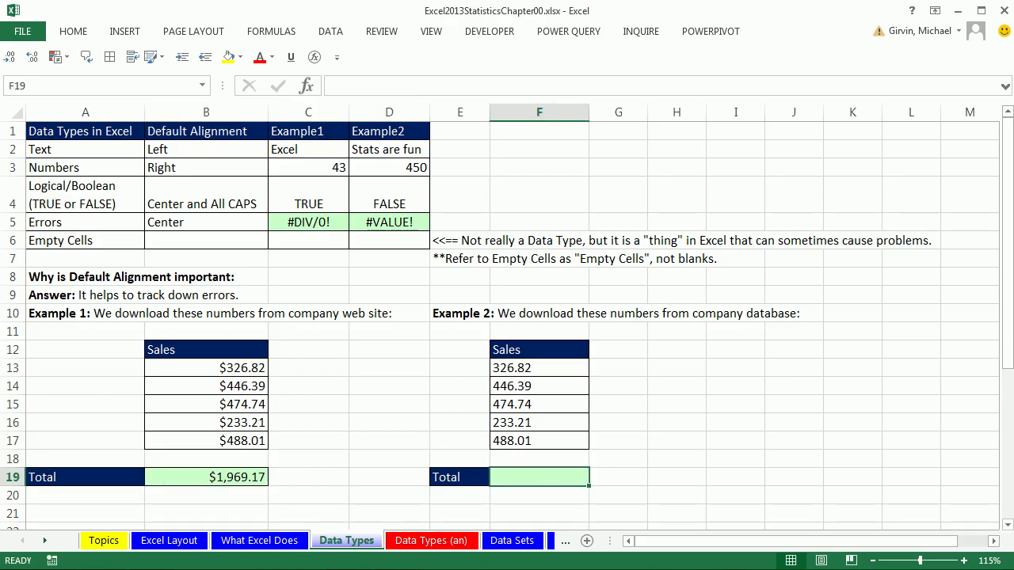
text(=sum)
key(Tab)
drag(510, 367, 524, 444)
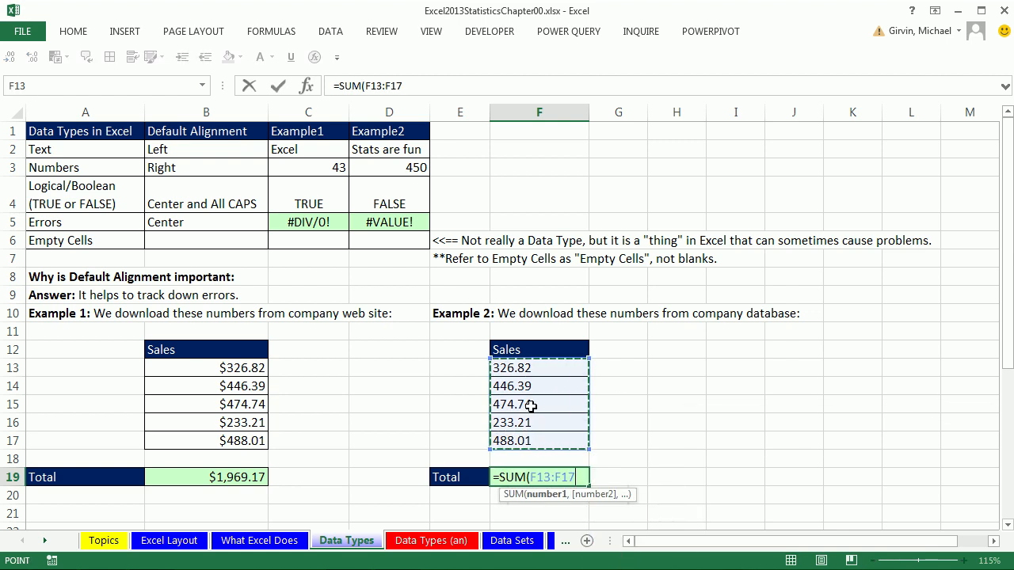
key(ctrl+Return)
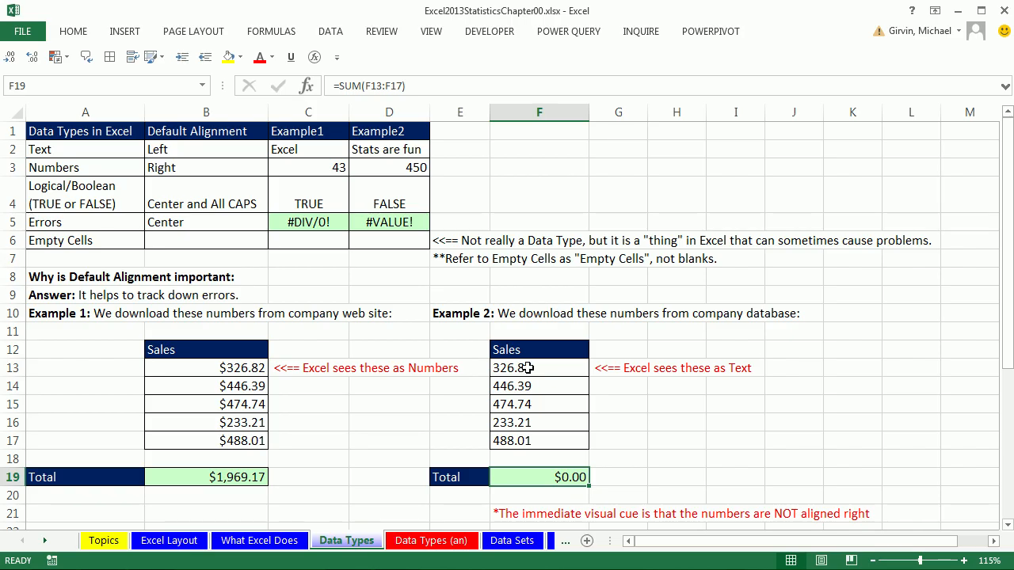
- Compare the two Sales columns and center-align the web site sales in B13:B17
drag(526, 363, 529, 458)
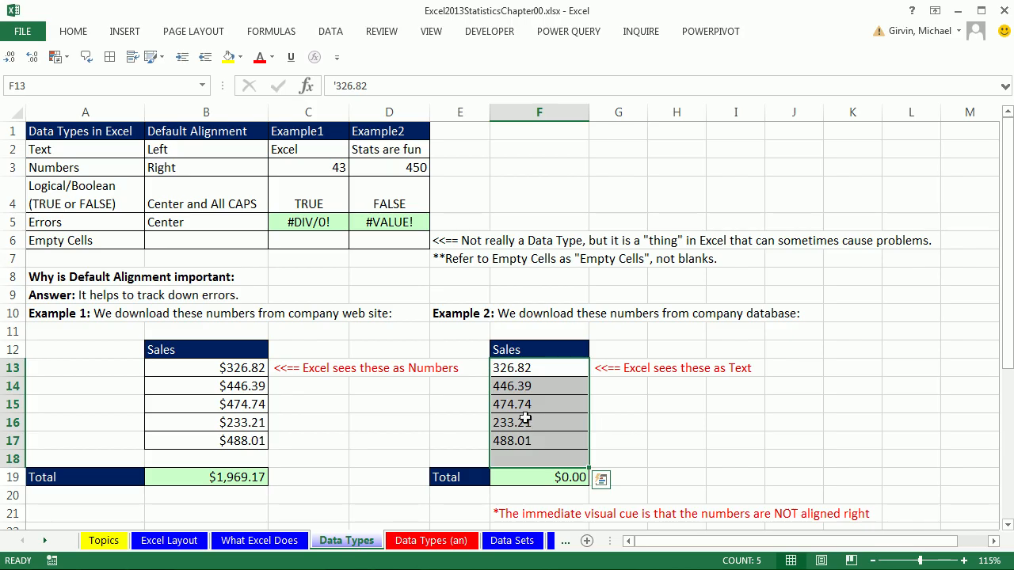
drag(223, 362, 242, 443)
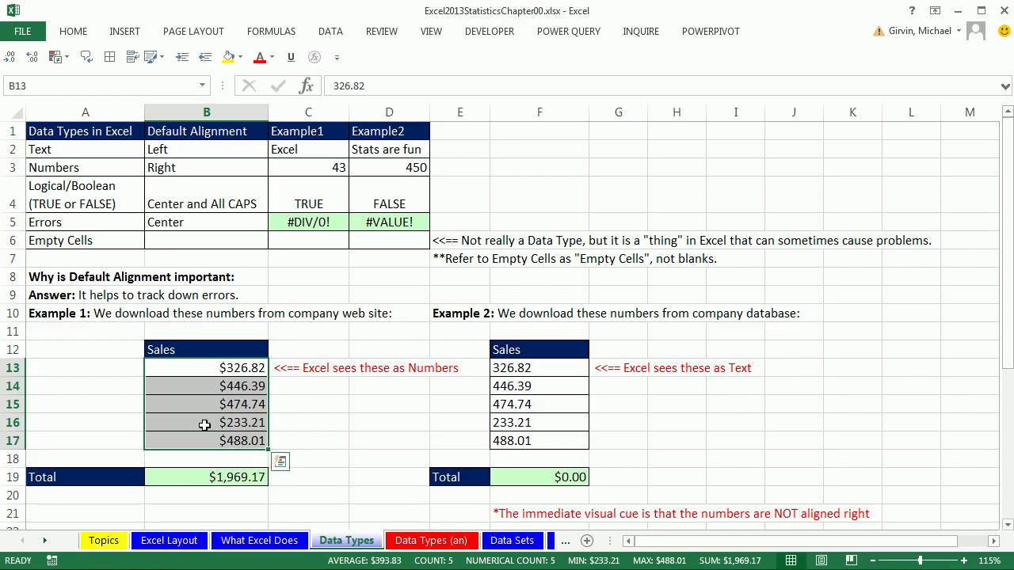
click(60, 35)
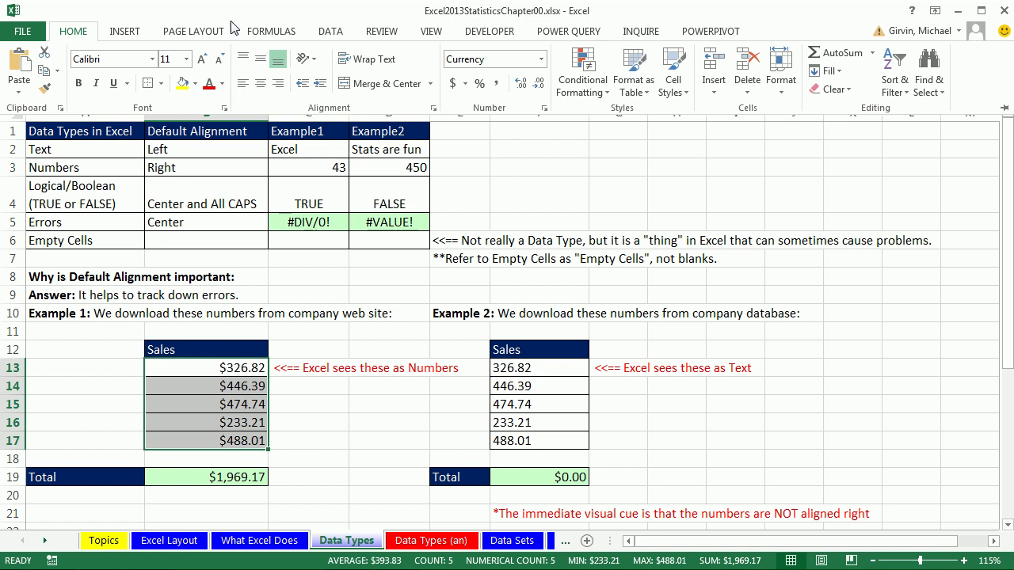
click(260, 84)
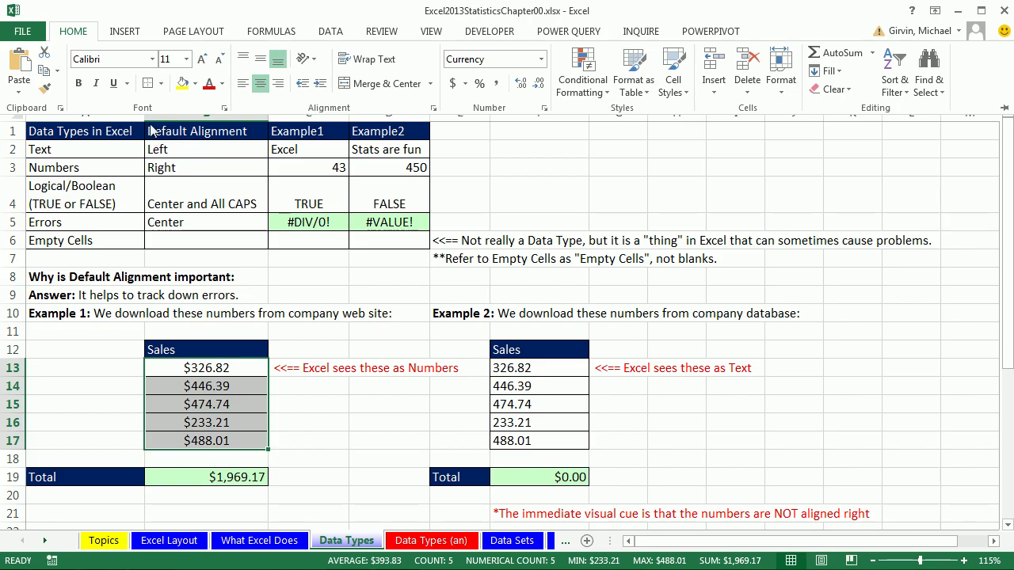
click(69, 24)
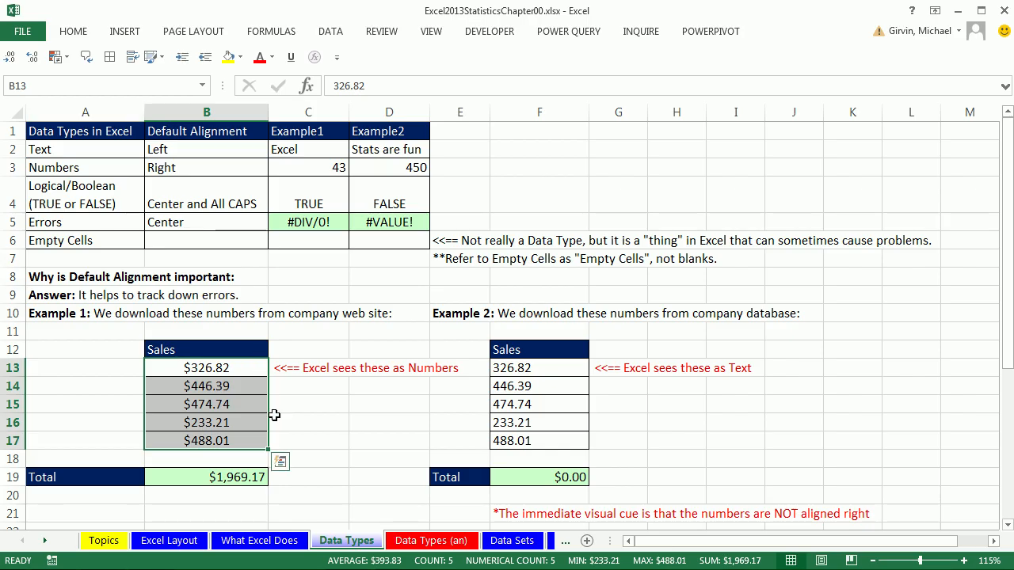
- Undo the centering of the web site sales in B13:B17 and deselect the range
key(ctrl+z)
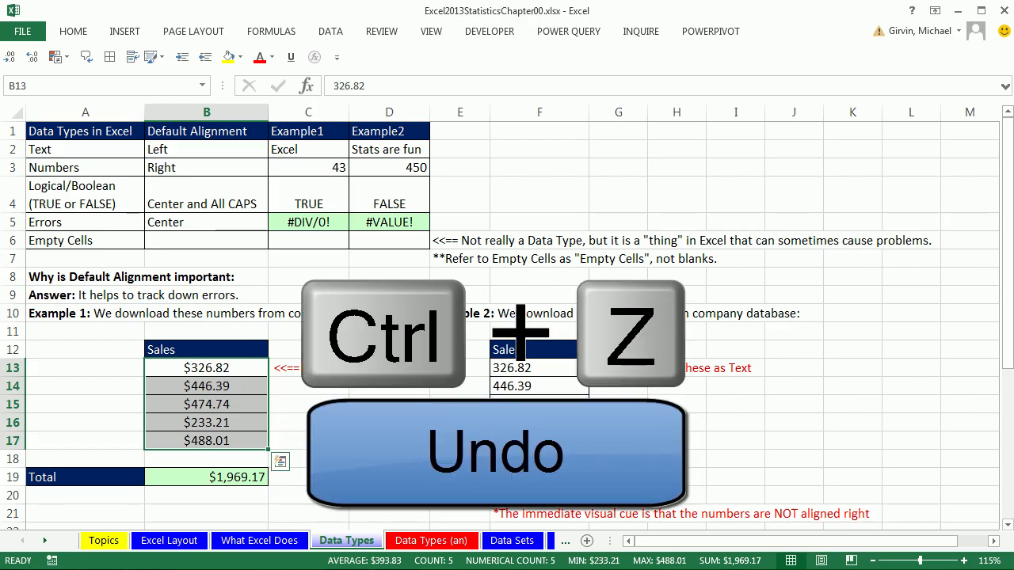
key(ctrl+z)
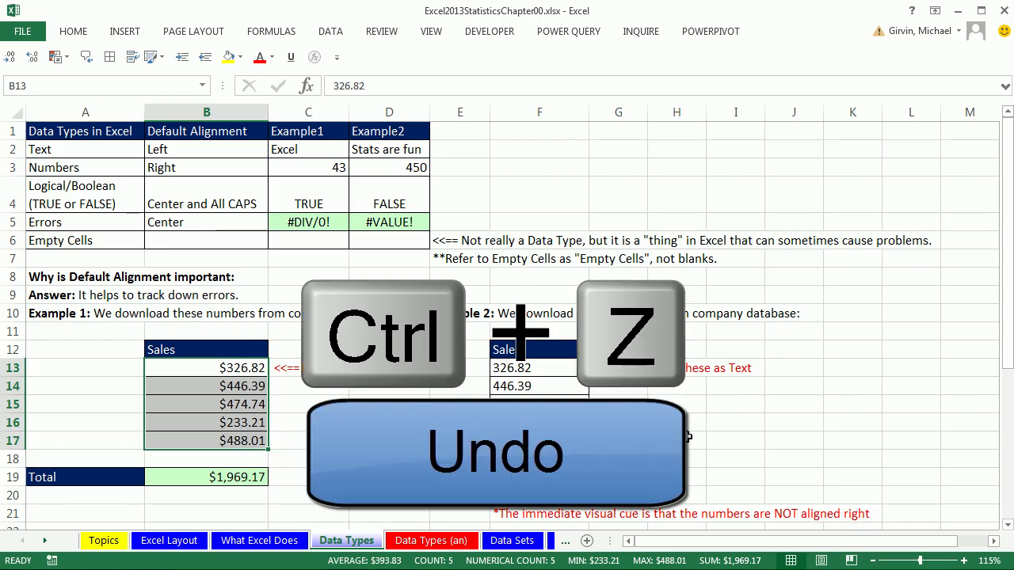
click(687, 434)
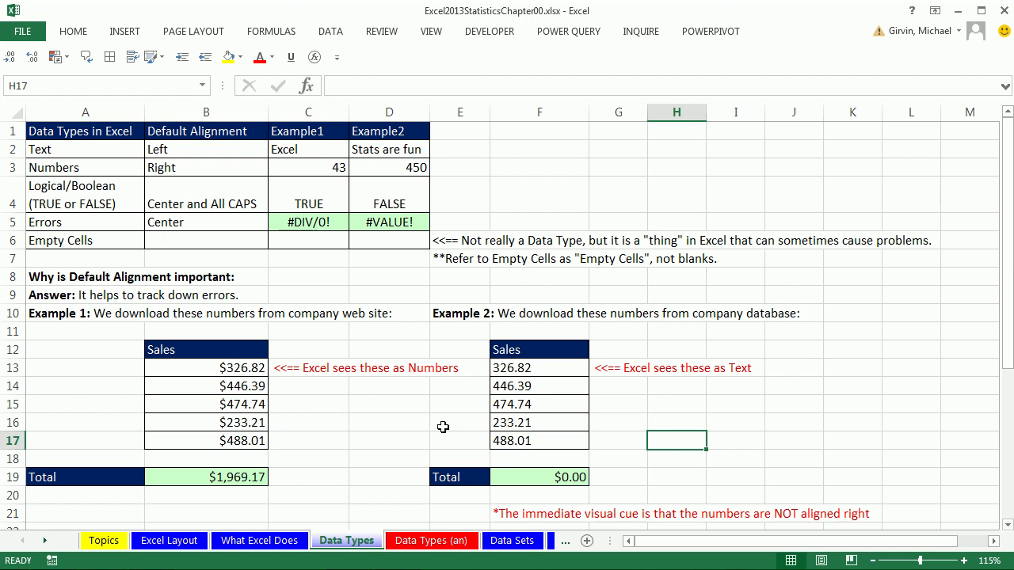
- Center-align the inventory table entries in A29:F35 under the common mistake heading
scroll(444, 428, down, 3)
scroll(442, 429, down, 3)
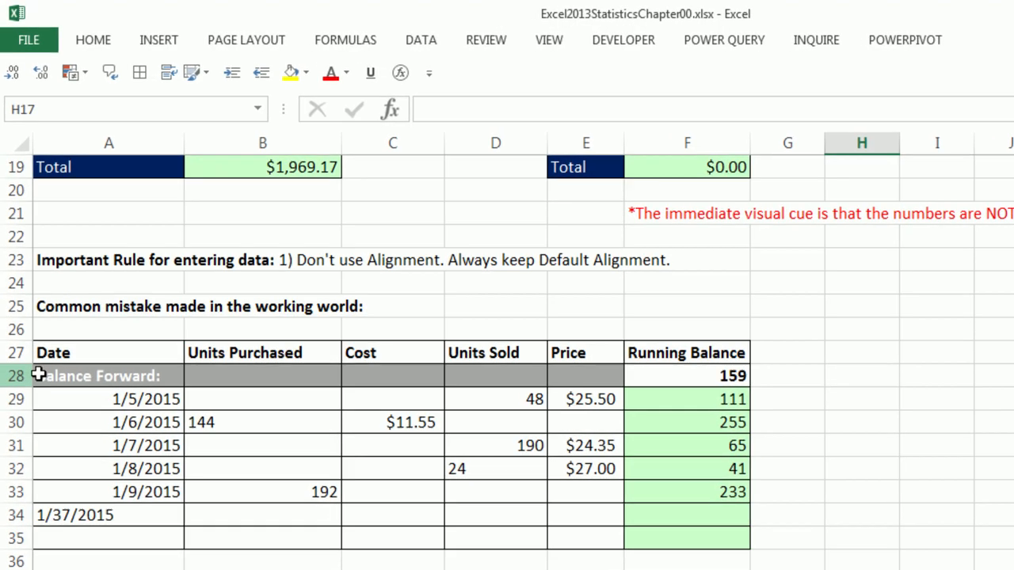
drag(76, 396, 734, 537)
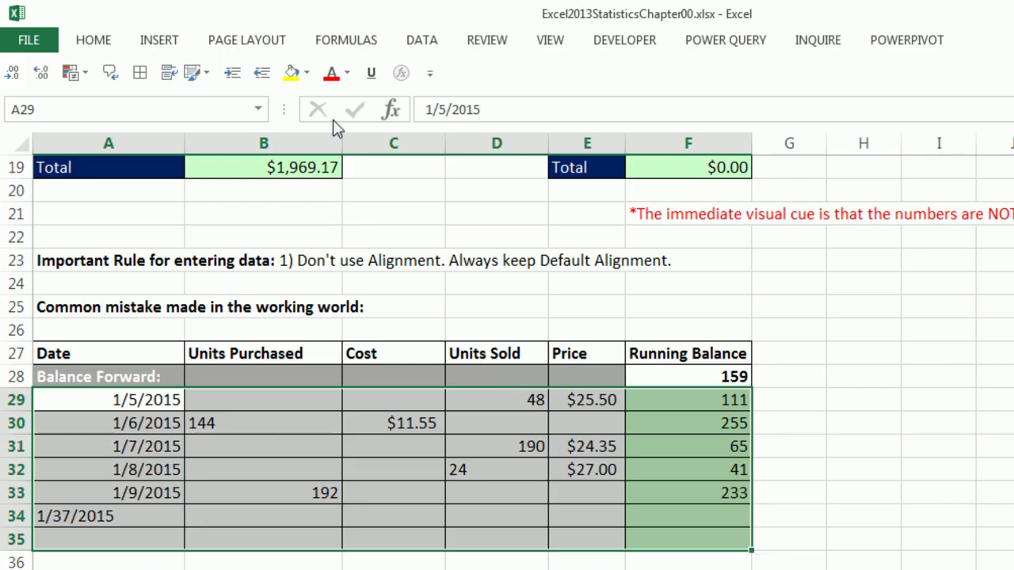
click(94, 40)
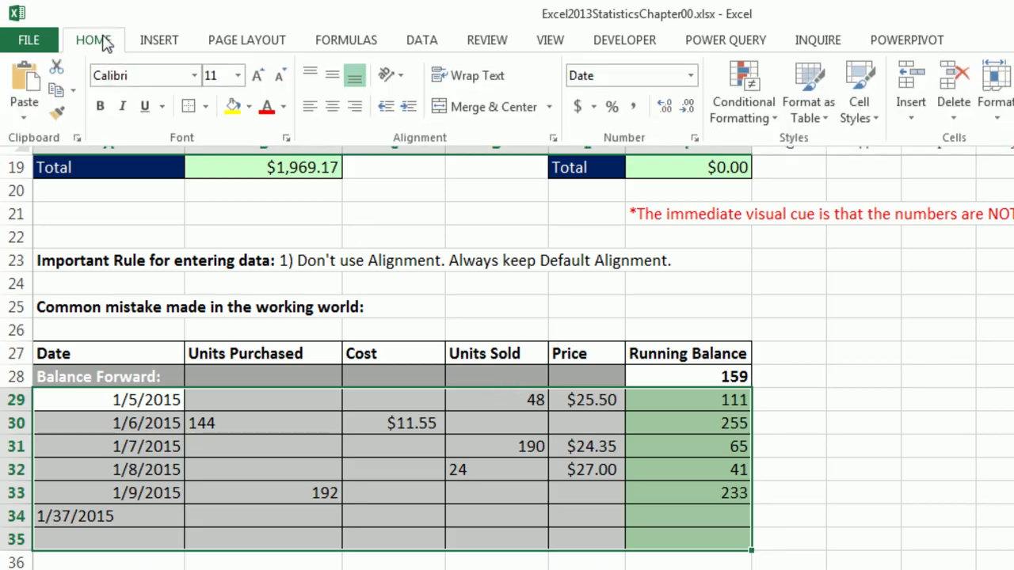
click(333, 108)
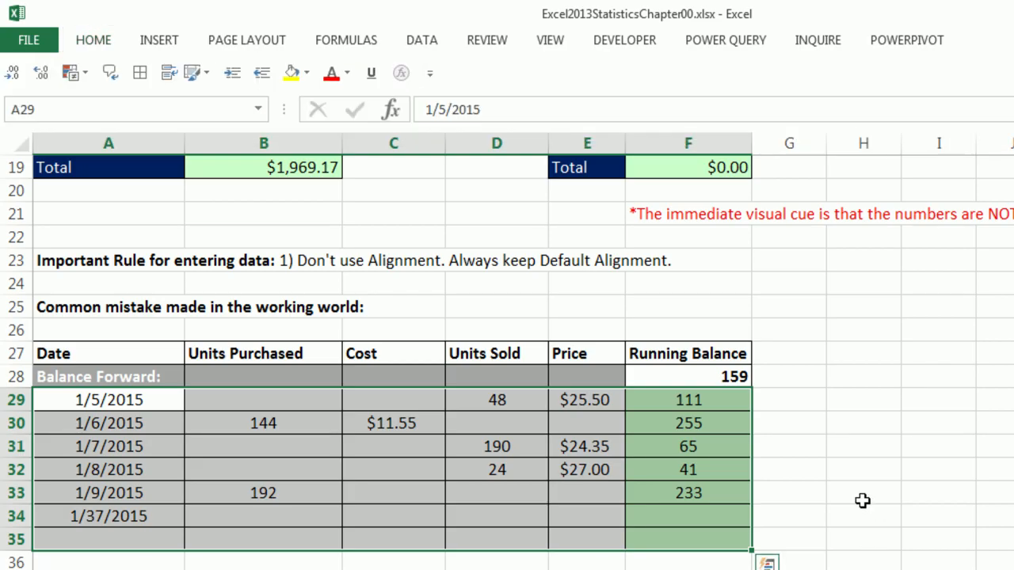
- Undo the centering of the inventory table entries in A29:F35 and select an empty cell below the table
scroll(544, 523, down, 2)
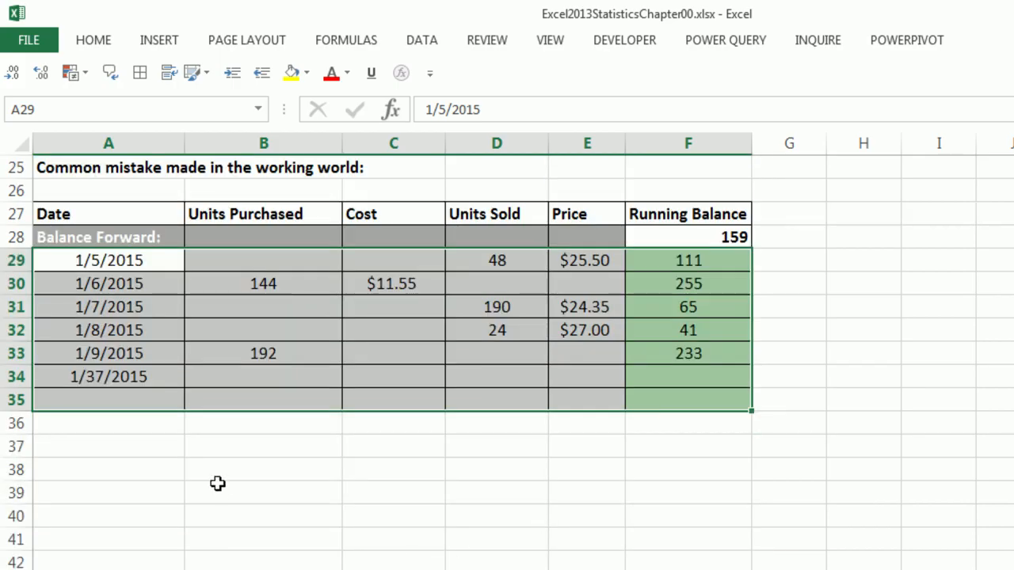
key(ctrl+z)
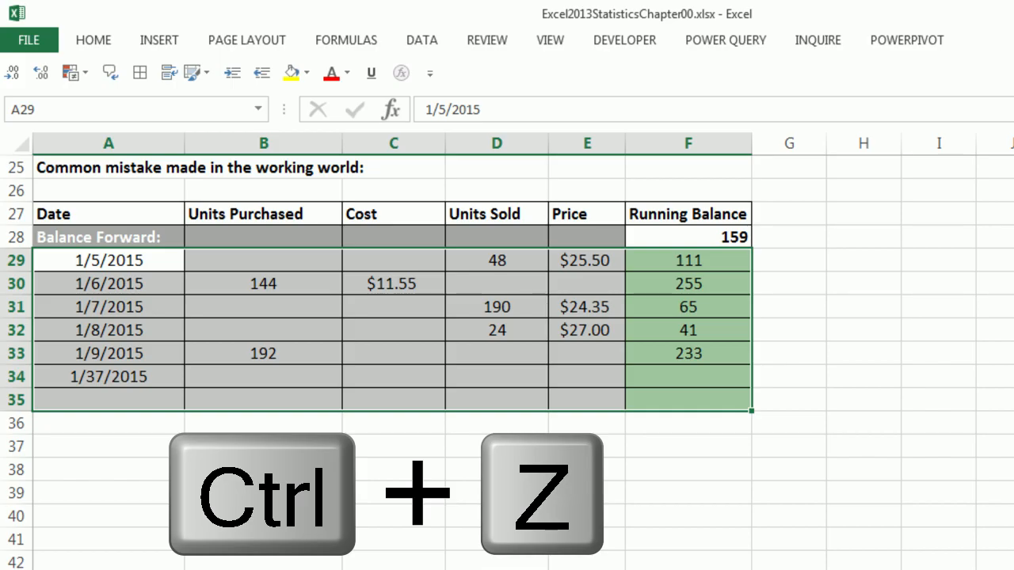
key(ctrl+z)
click(321, 543)
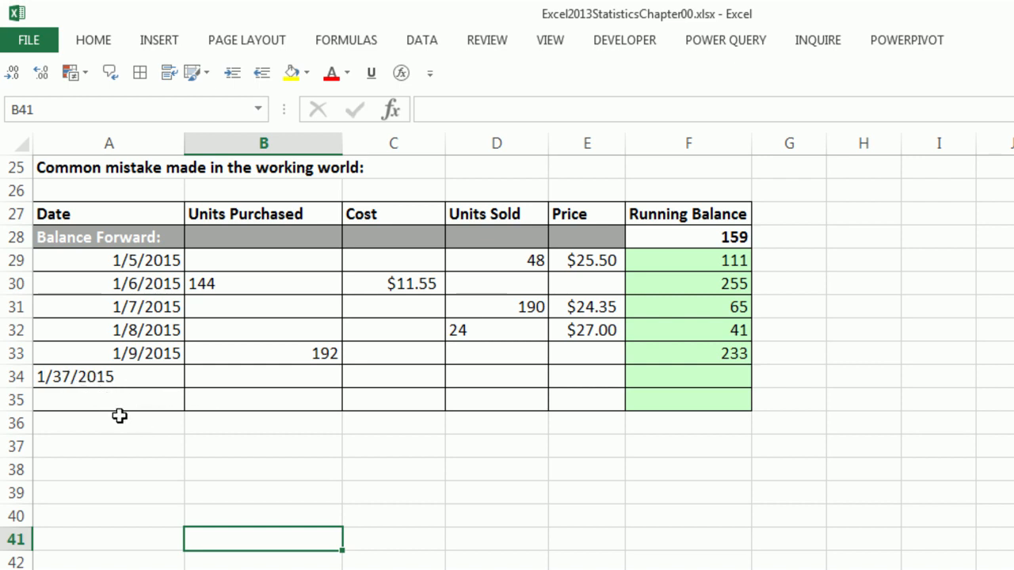
- Remove the 7 from the invalid date in A34 so the entry reads 1/3/2015
click(74, 381)
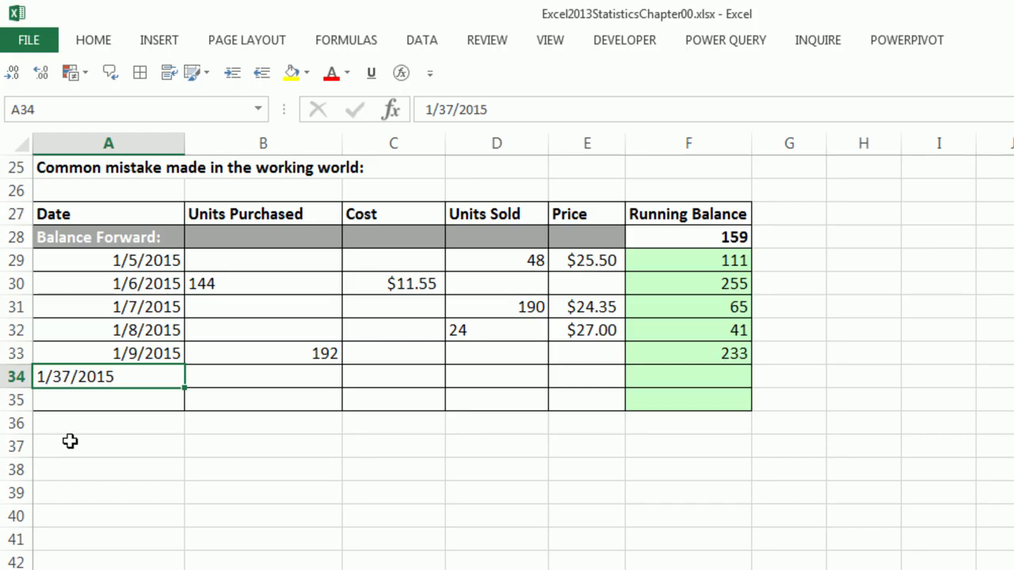
double_click(63, 378)
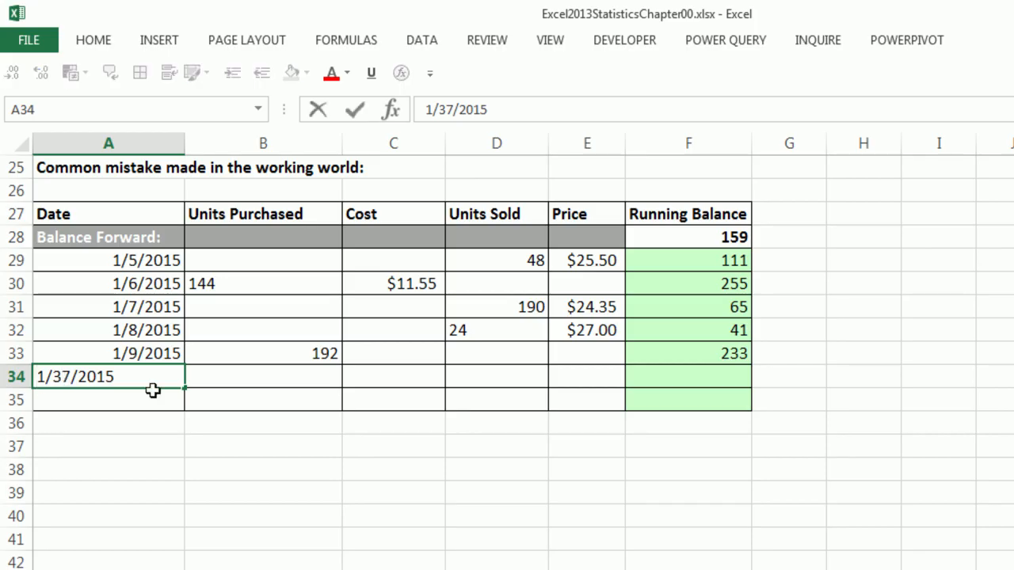
key(Delete)
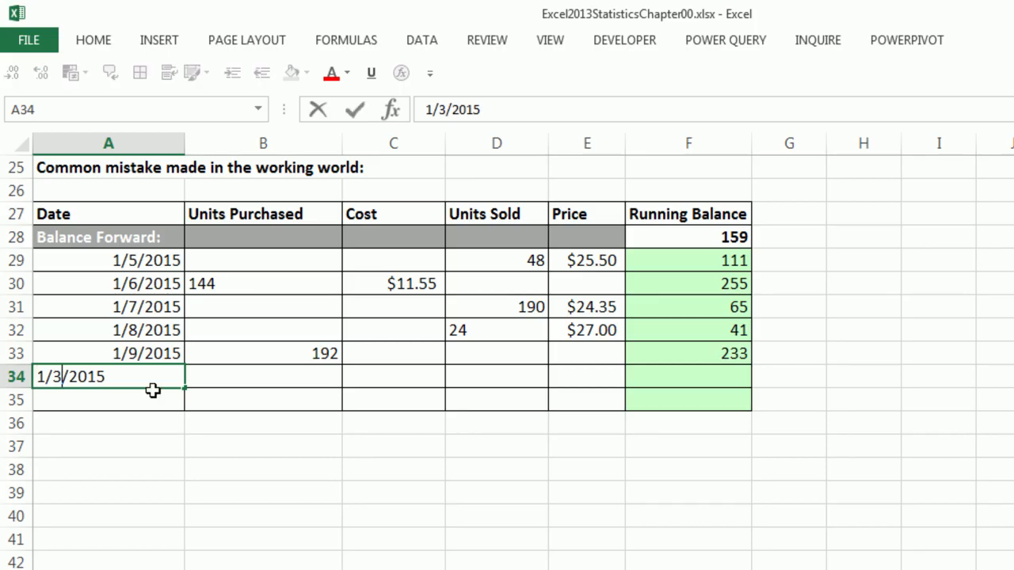
key(Return)
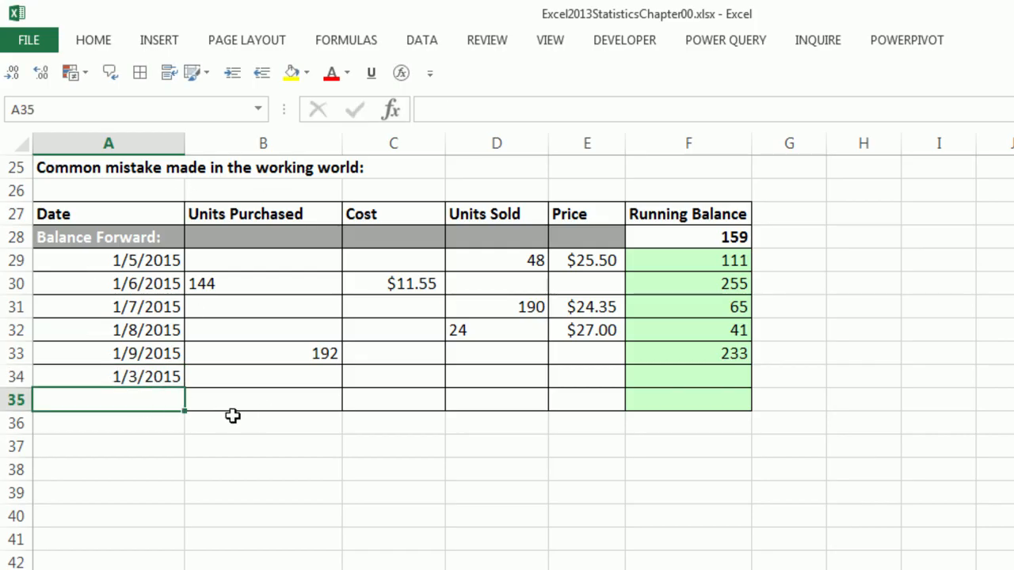
- Put the 7 back into the date in A34 to restore the invalid entry 1/37/2015
double_click(135, 376)
text(7)
key(Return)
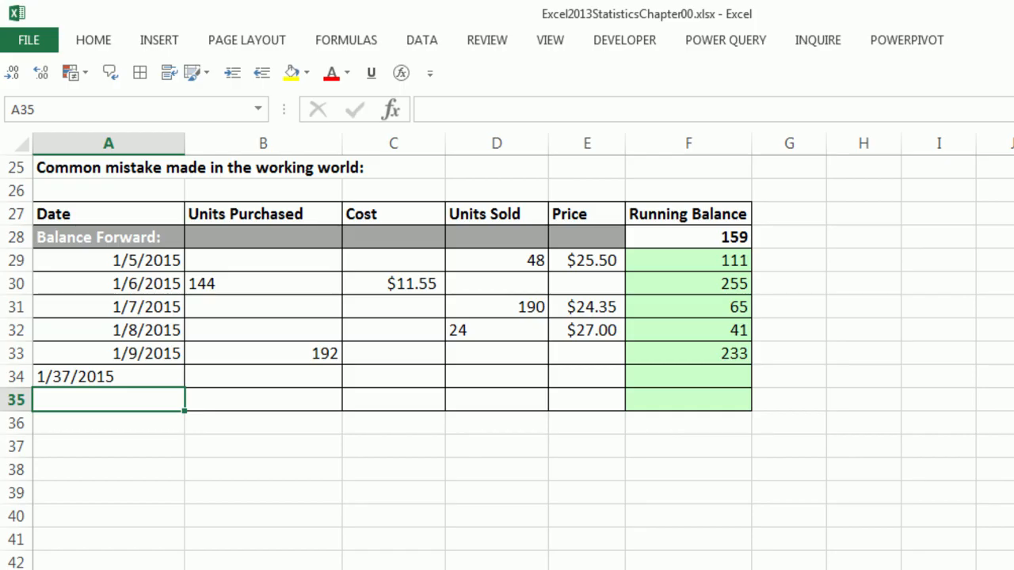
- Correct the last date in the inventory table, cell A34, to 1/3/2015
double_click(61, 378)
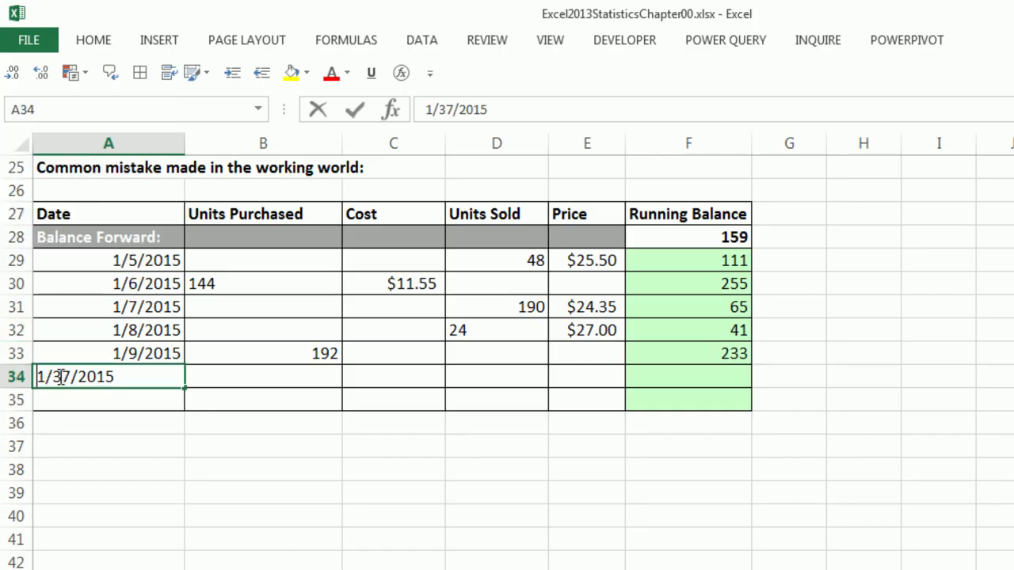
key(Delete)
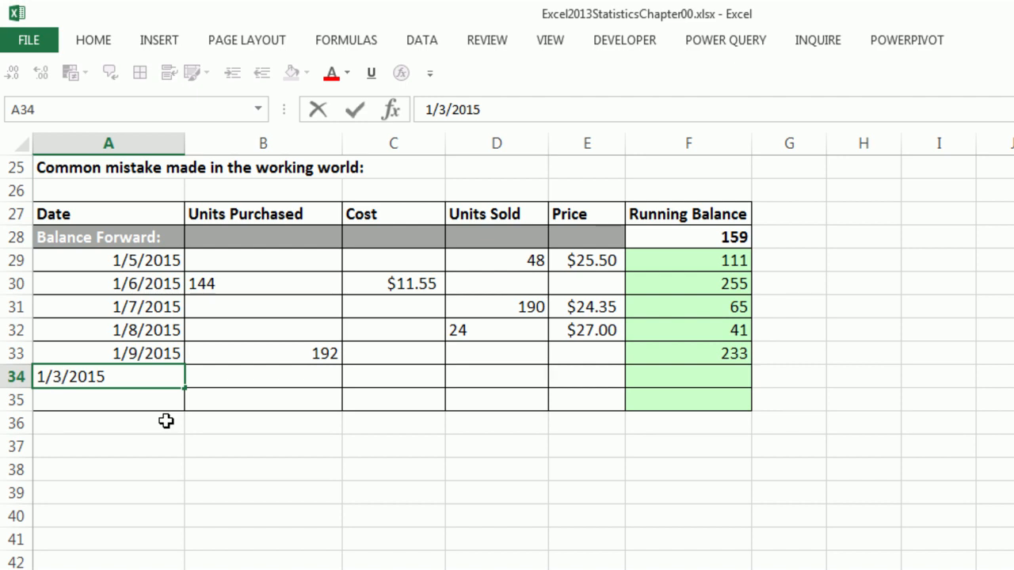
key(Return)
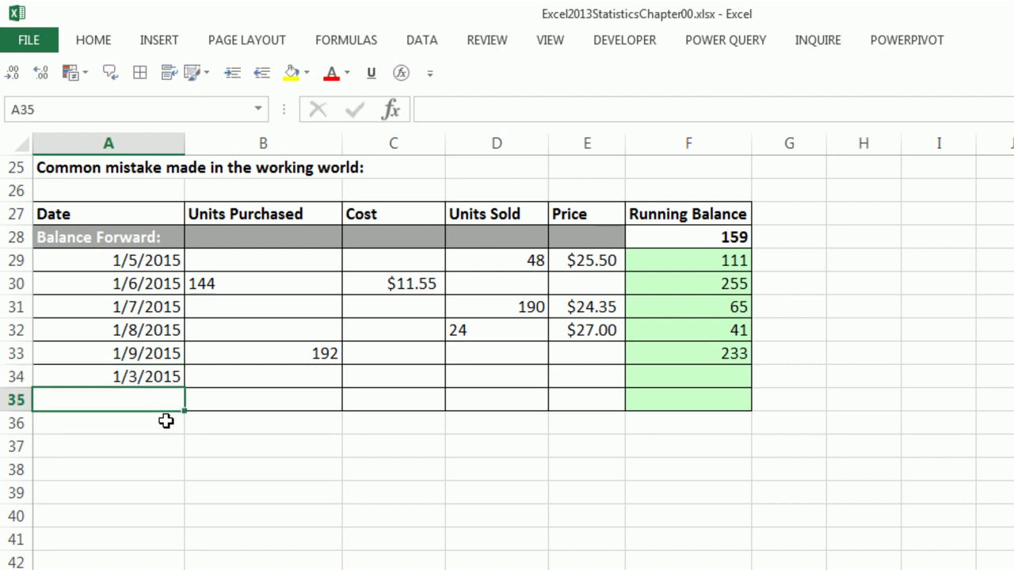
- Total the Units Purchased entries B29:B35 with a SUM formula in B38 and check the range it refers to
click(297, 465)
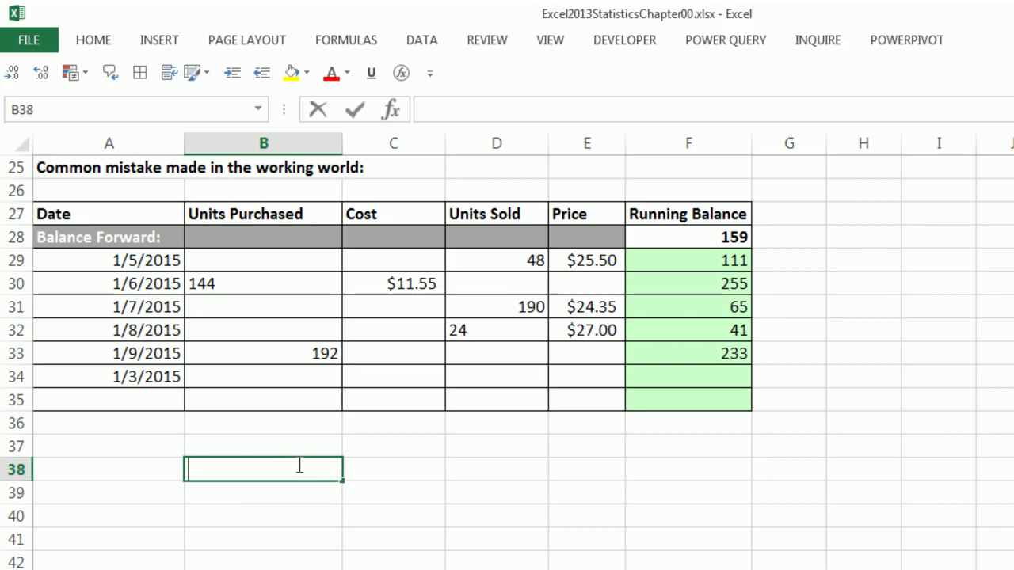
text(=sum)
key(Tab)
drag(264, 269, 276, 392)
key(ctrl+Return)
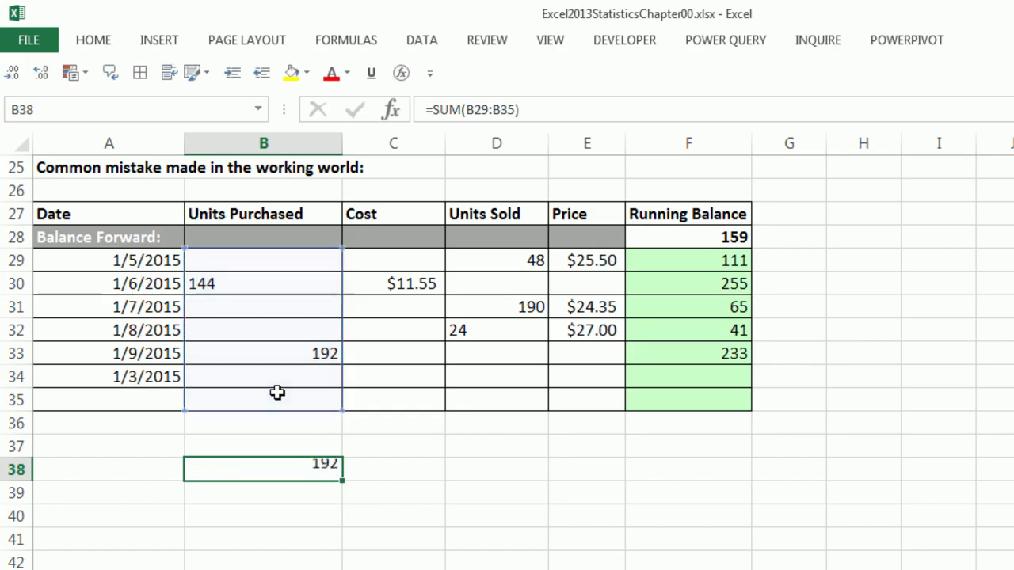
double_click(316, 469)
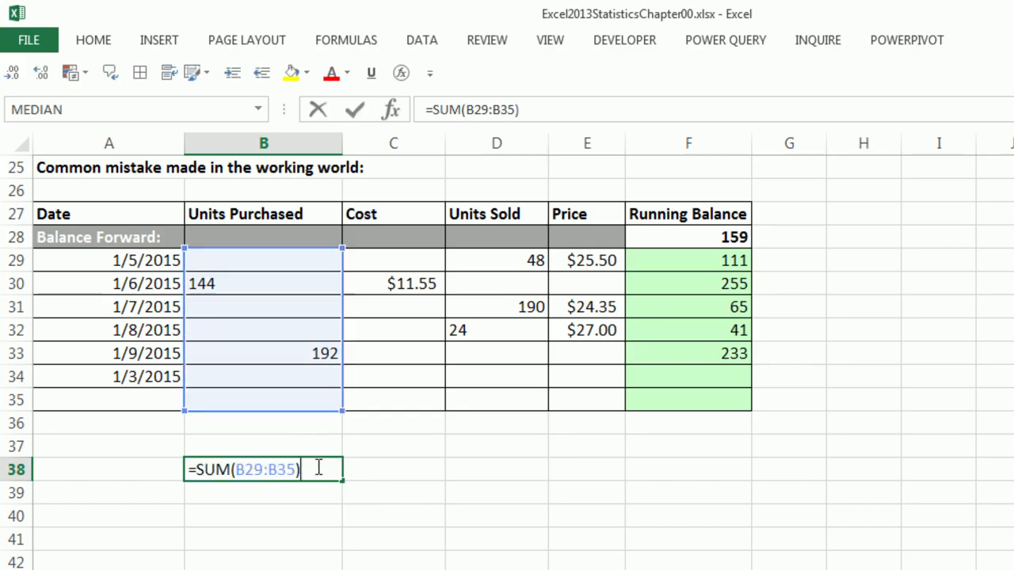
key(Escape)
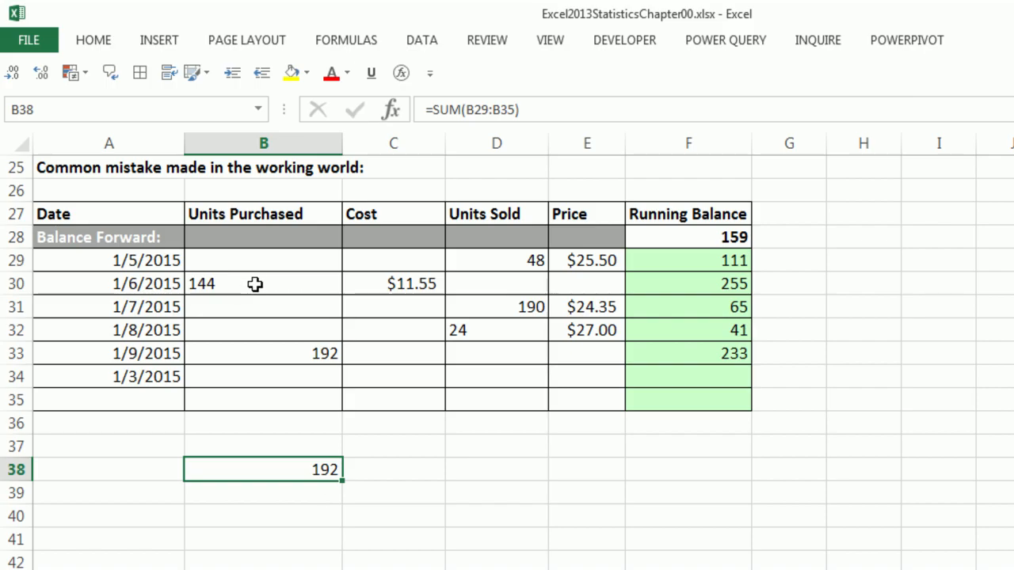
- Center-align the inventory table entries in A29:F35 and undo the centering
drag(170, 262, 666, 390)
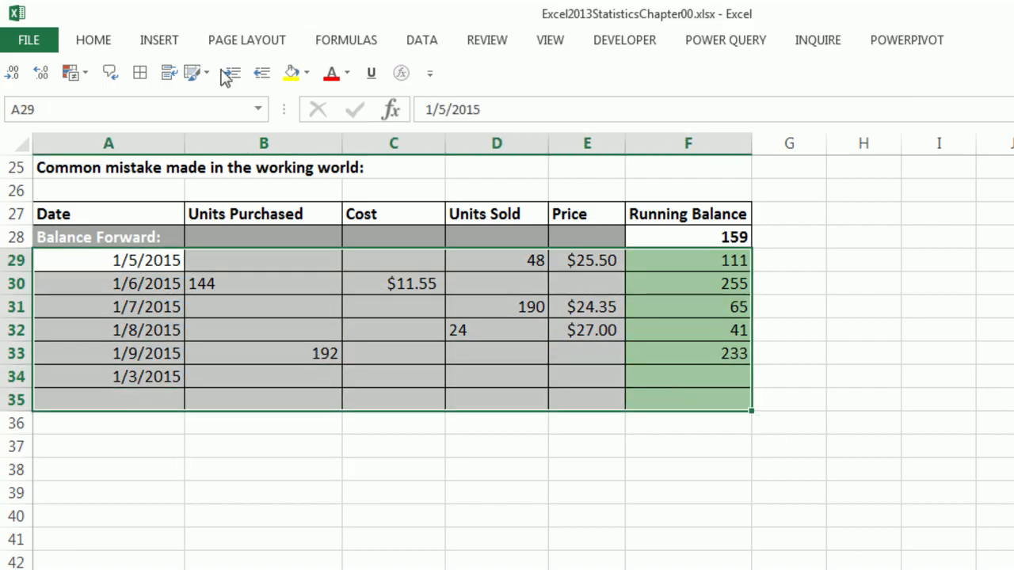
click(82, 40)
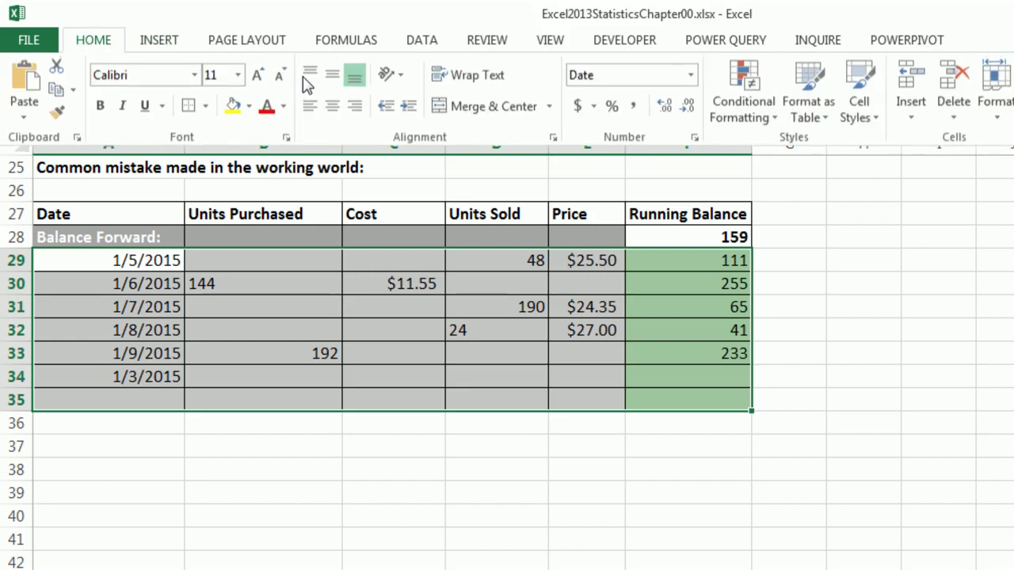
click(332, 106)
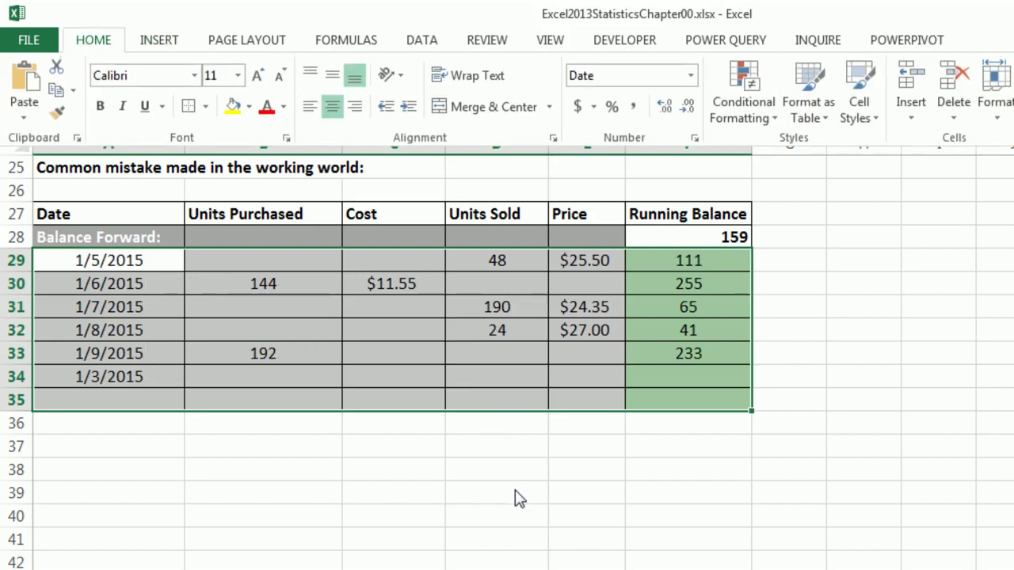
key(ctrl+z)
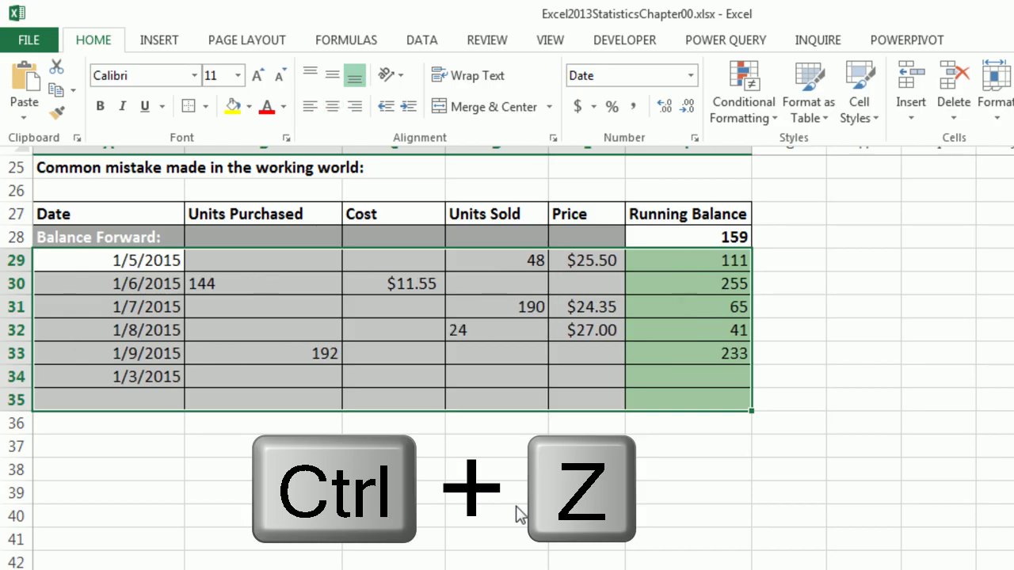
click(496, 492)
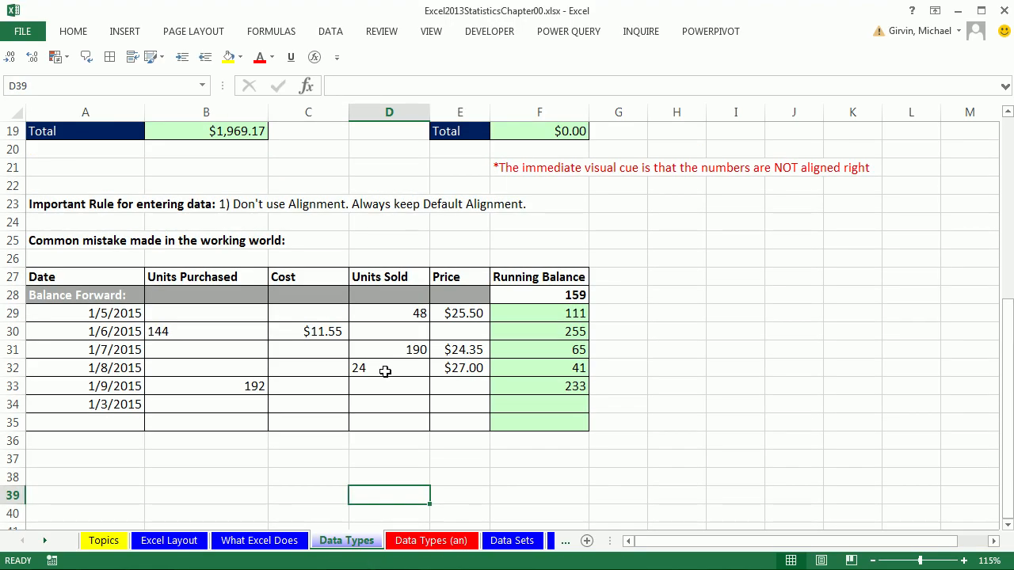
- Open the Data Sets worksheet
scroll(340, 472, up, 6)
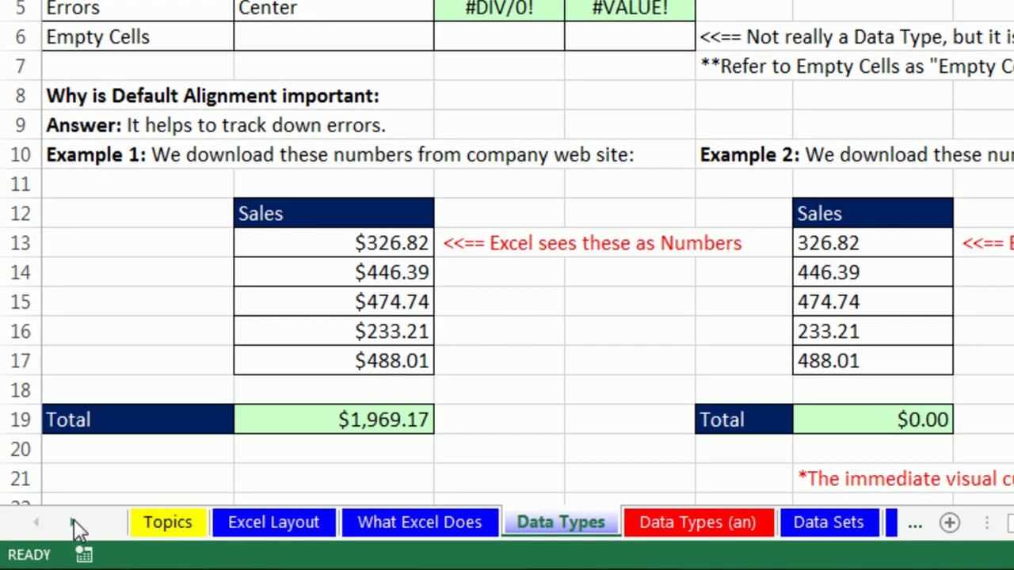
click(74, 523)
click(73, 523)
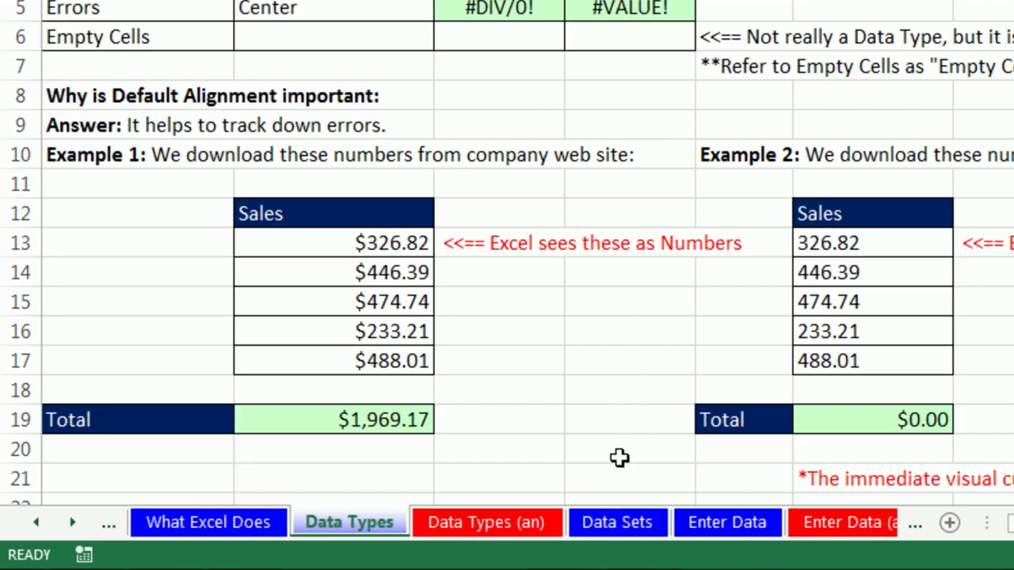
click(630, 526)
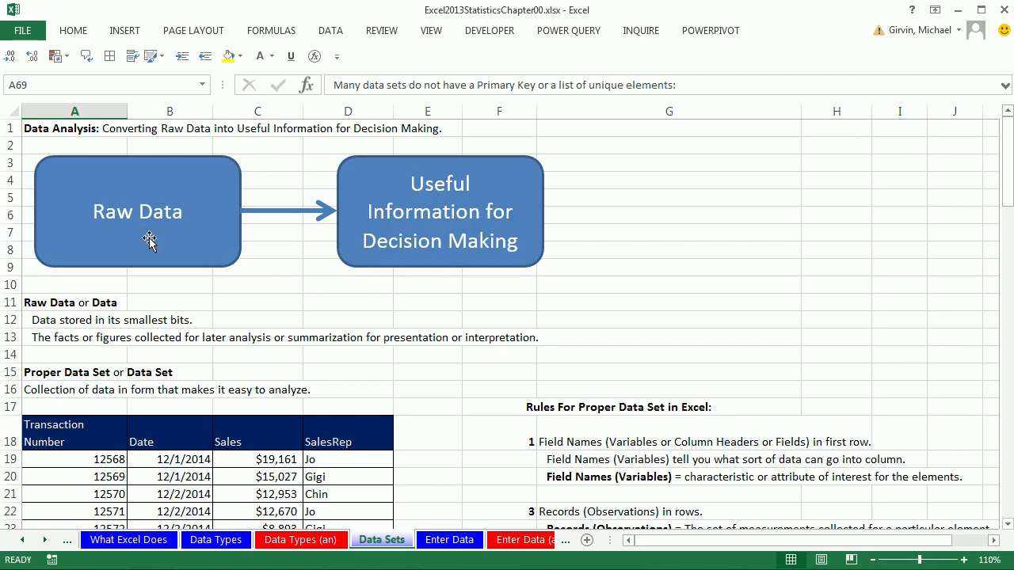
- Examine the raw data in the proper data set example, going through the date, sales and sales rep cells B21:D21
click(1007, 524)
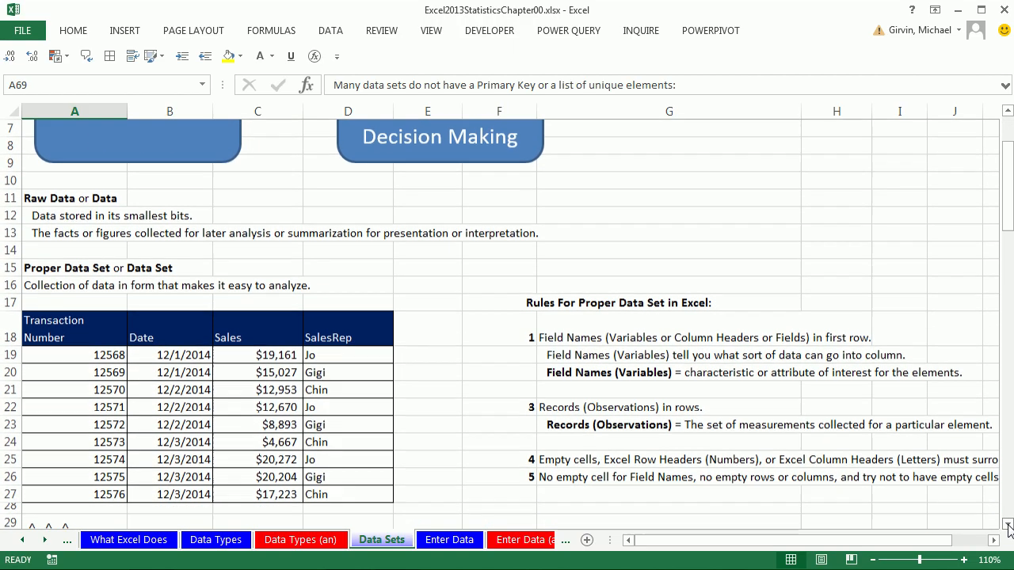
click(1008, 525)
click(1007, 526)
click(1007, 525)
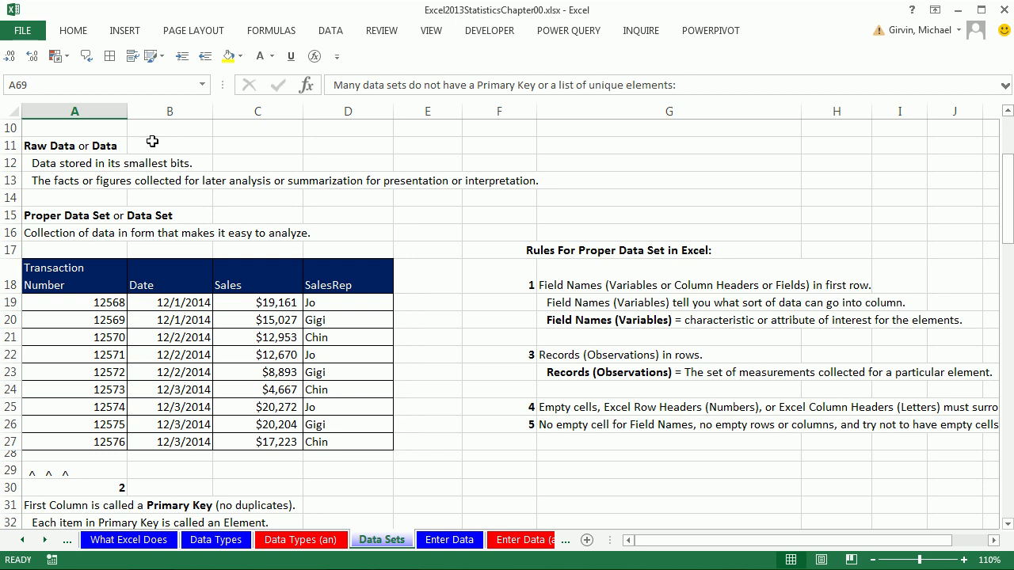
click(173, 337)
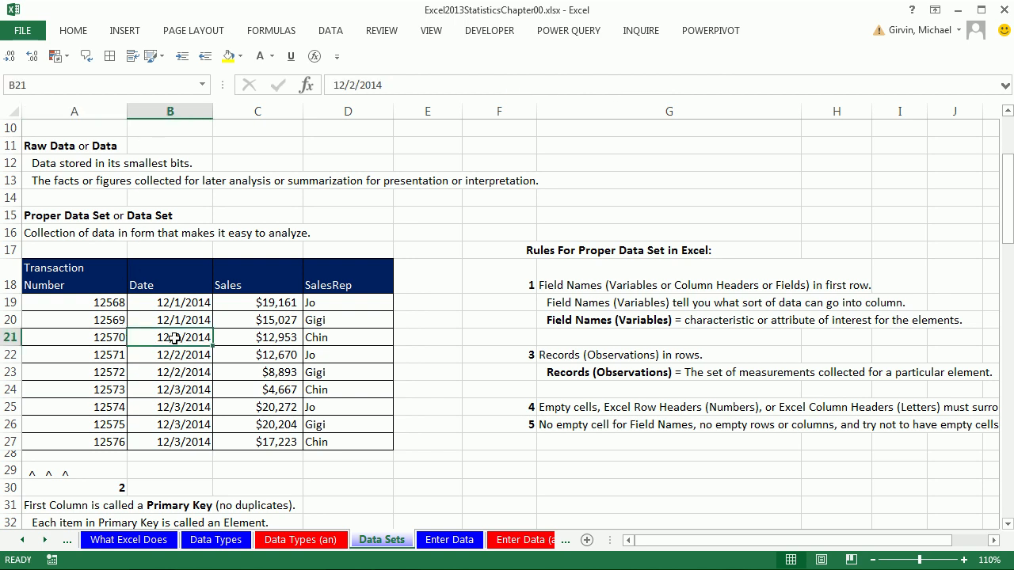
click(250, 339)
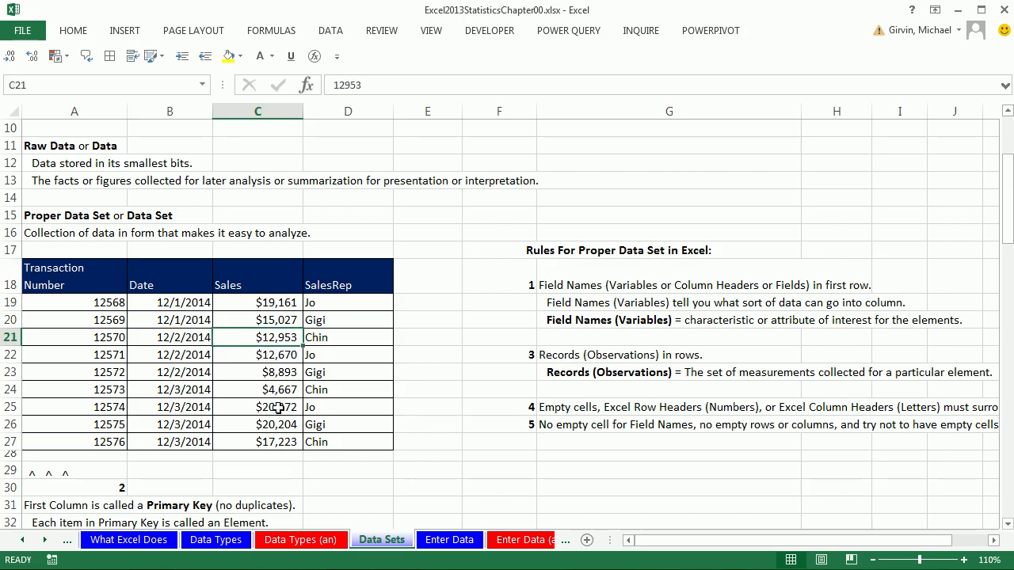
click(337, 340)
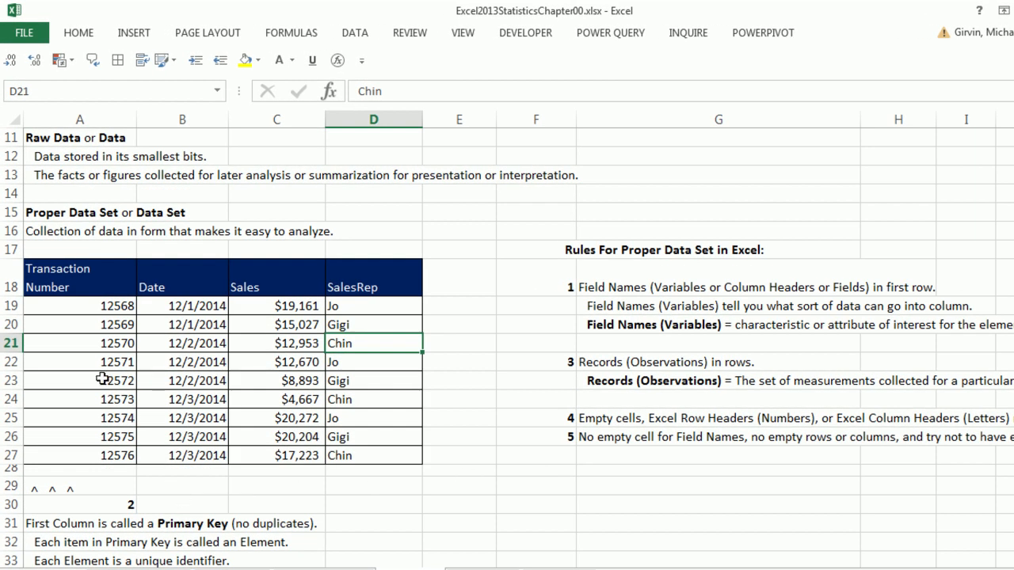
- Examine the field names Transaction Number, Date, Sales and SalesRep in row 18 and the kind of data each column holds
click(74, 282)
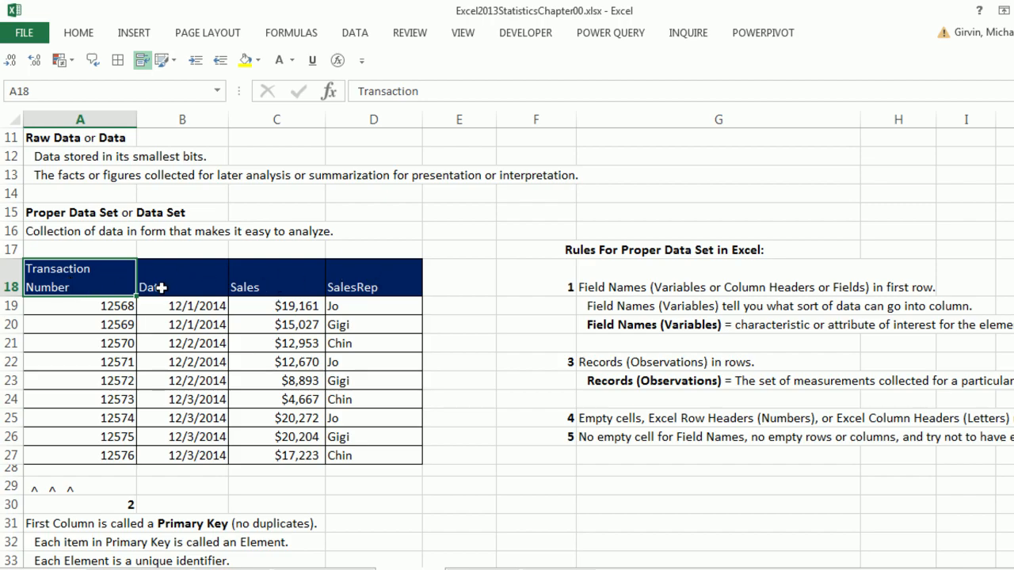
click(163, 287)
click(290, 286)
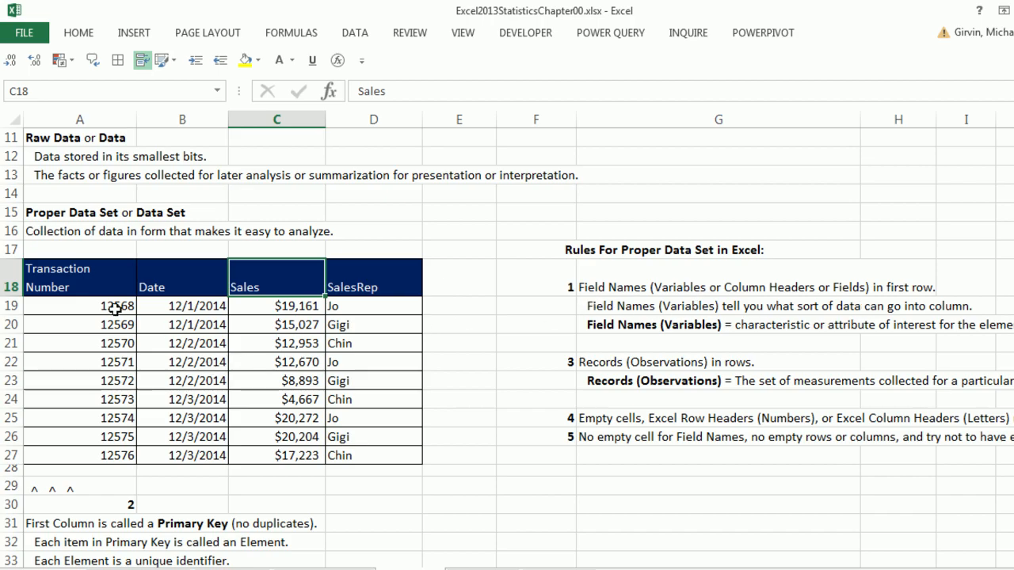
click(92, 290)
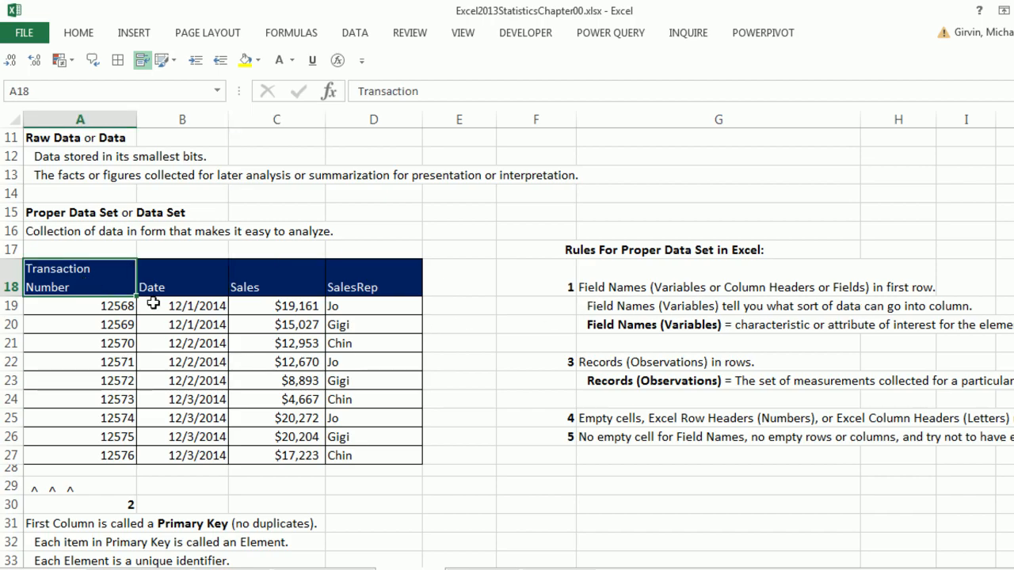
click(170, 282)
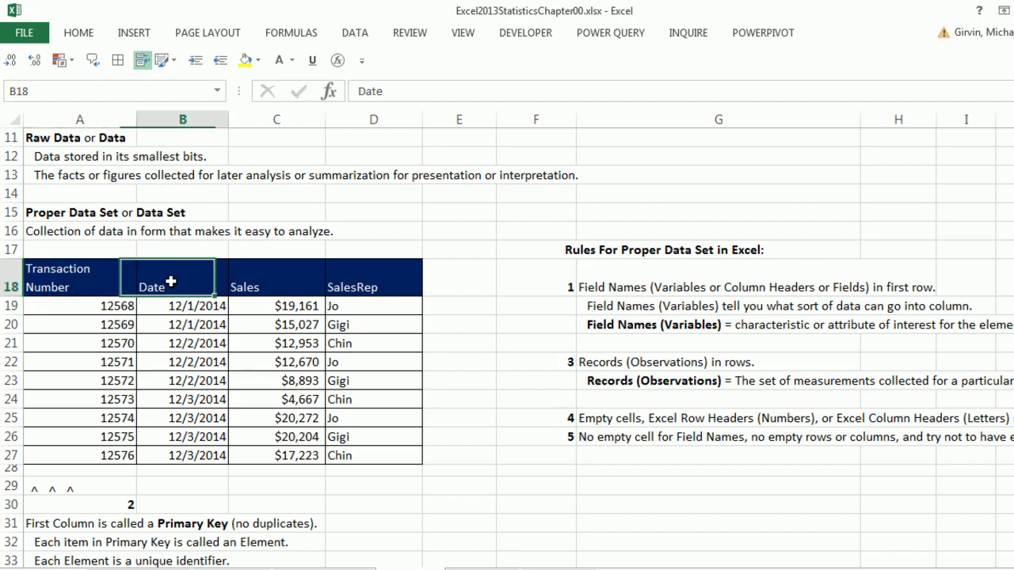
click(269, 287)
click(102, 282)
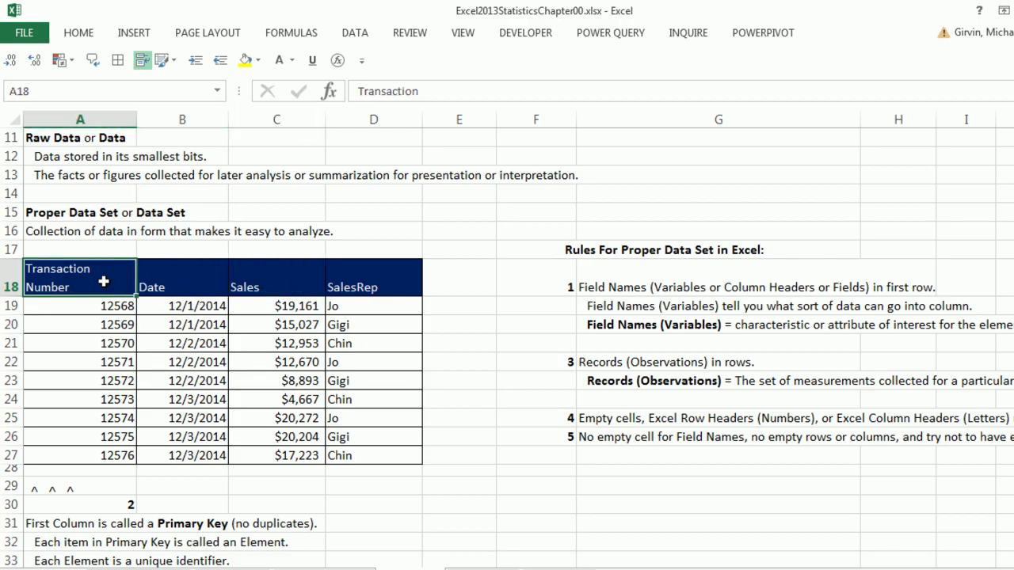
click(168, 282)
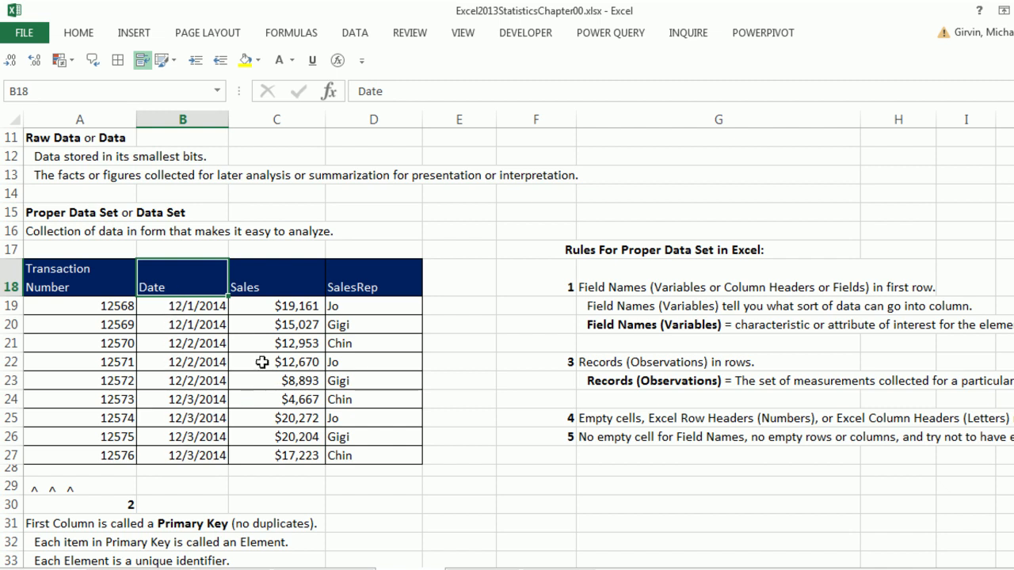
click(281, 286)
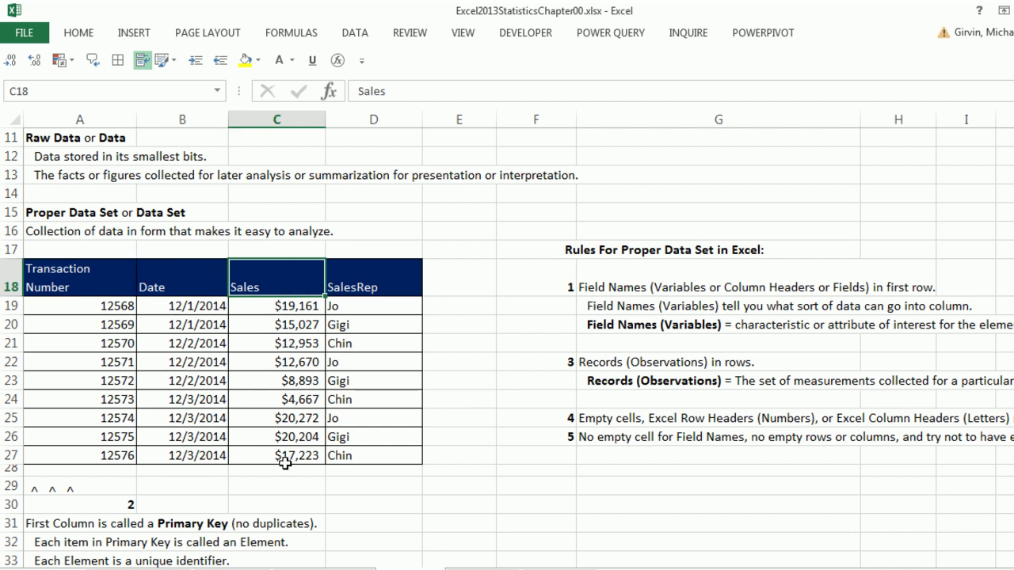
click(361, 288)
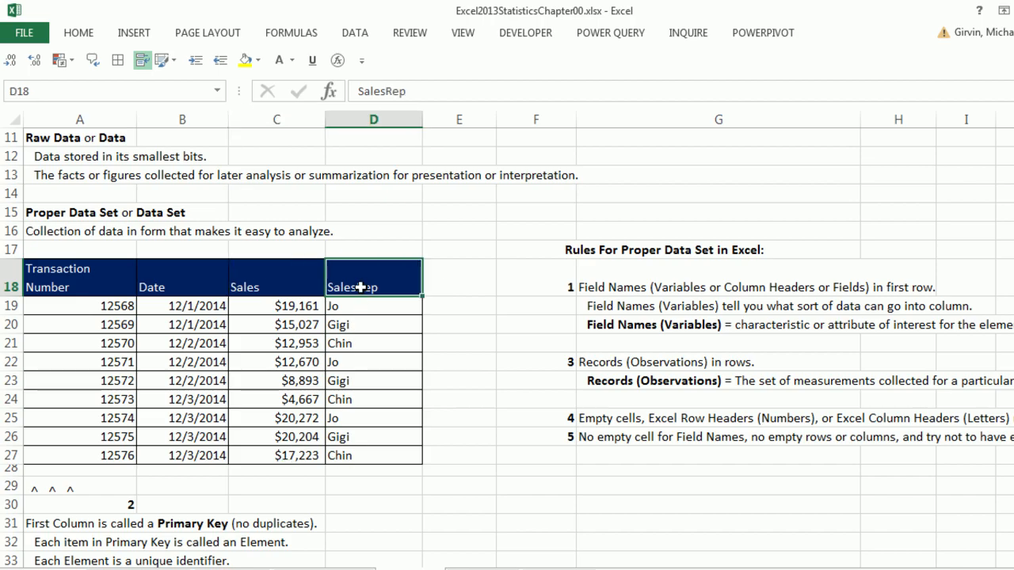
- Highlight the field name row A18:D18 and the transaction numbers in A19:A27
drag(66, 285, 352, 288)
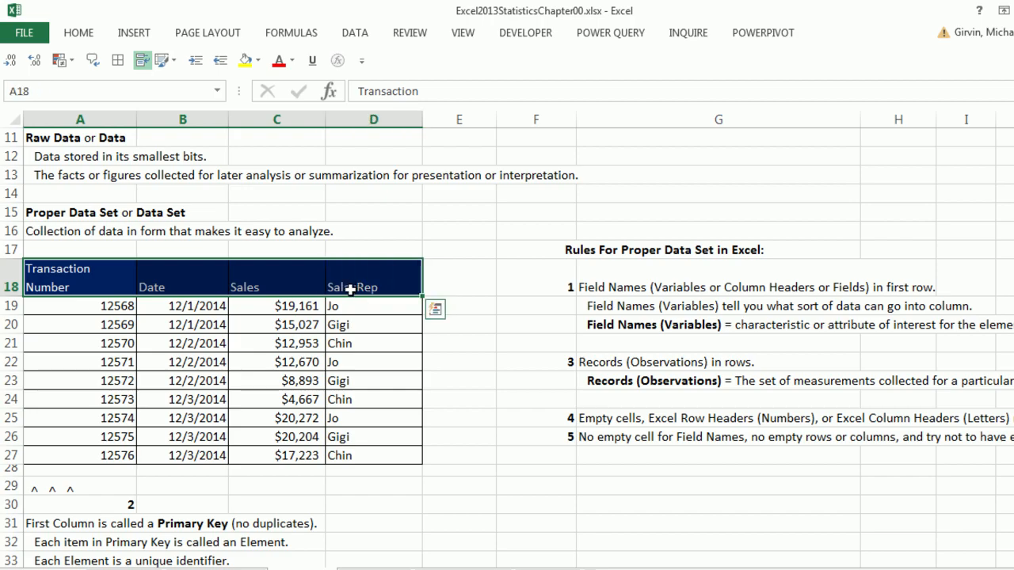
drag(84, 306, 95, 451)
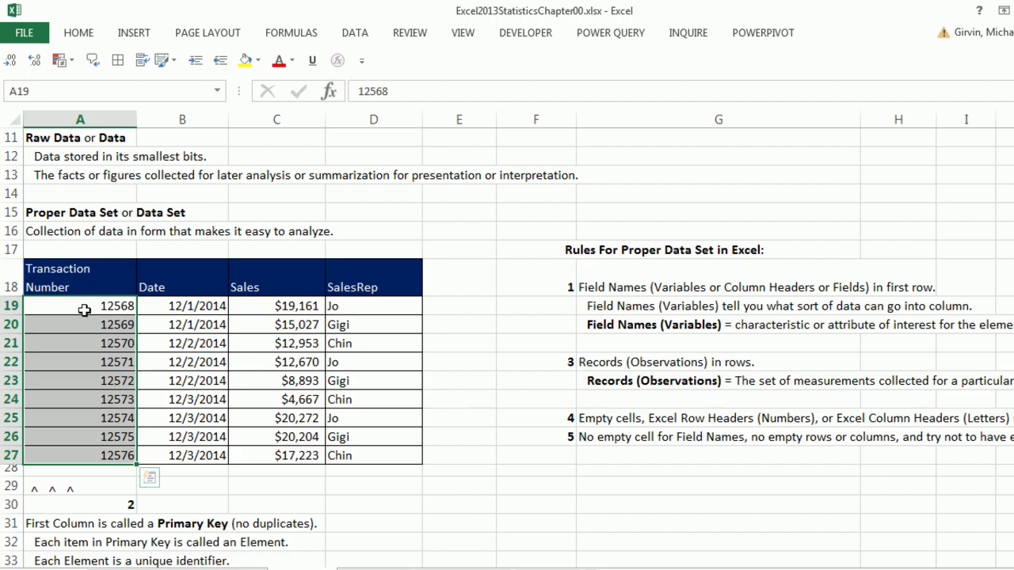
- Go through the individual transaction numbers in A19:A24 as unique identifiers for the rows of the data set
click(82, 306)
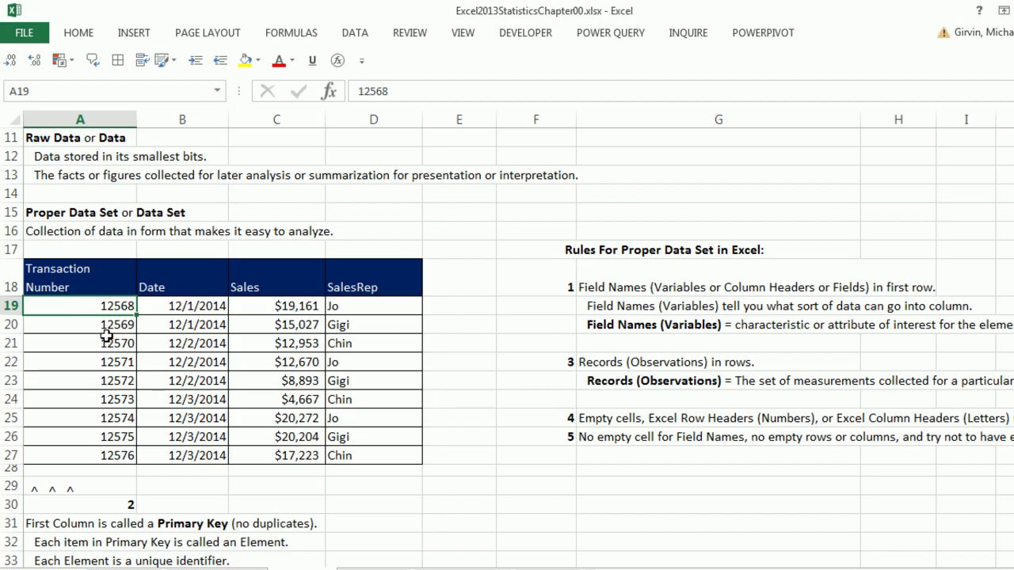
click(58, 325)
click(72, 343)
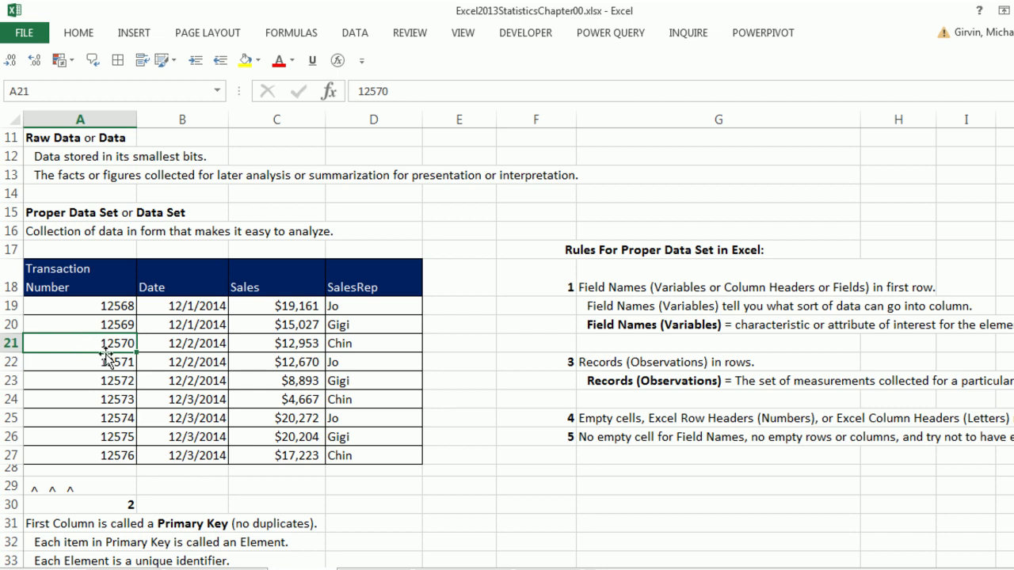
click(116, 405)
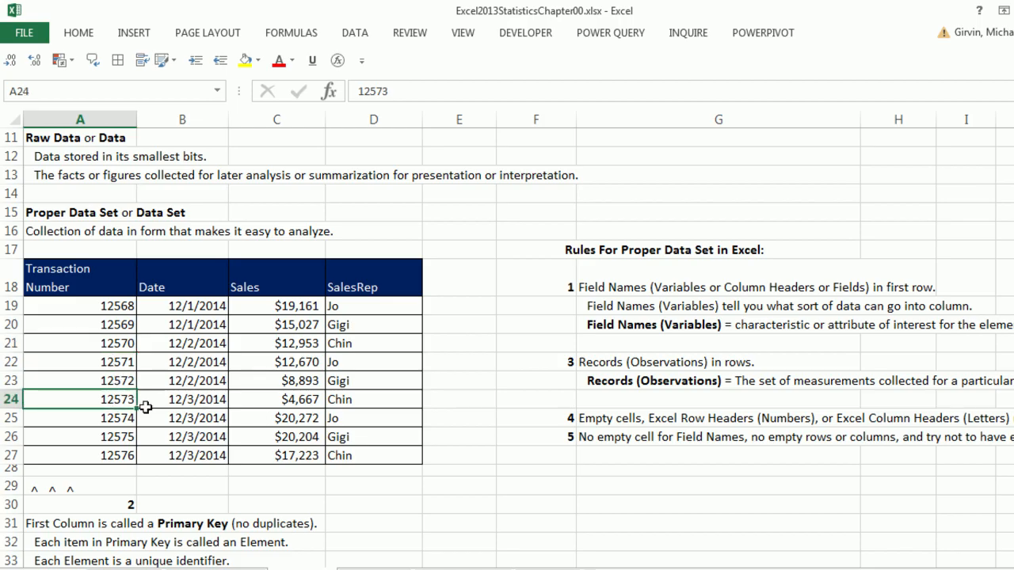
click(125, 343)
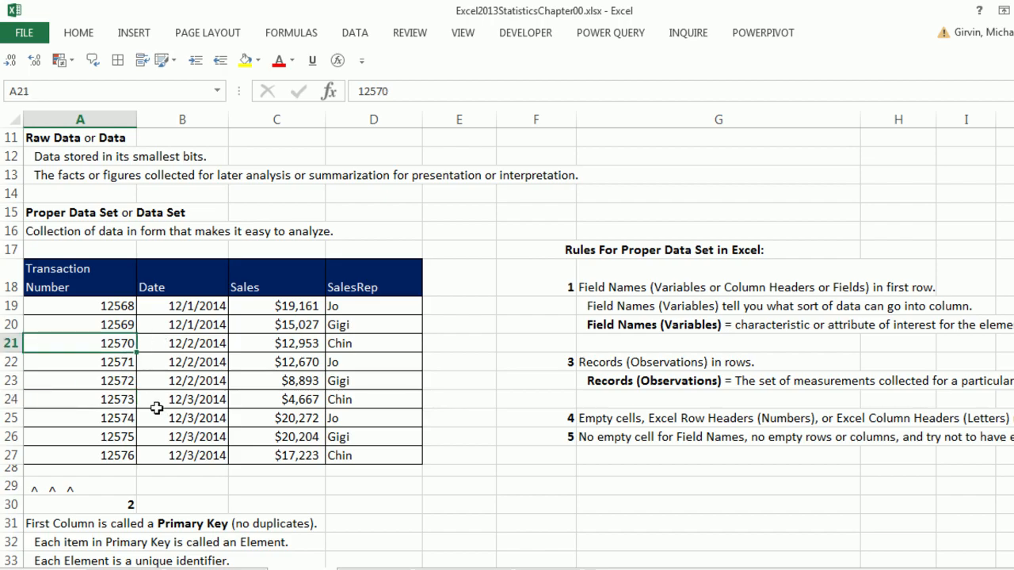
click(119, 362)
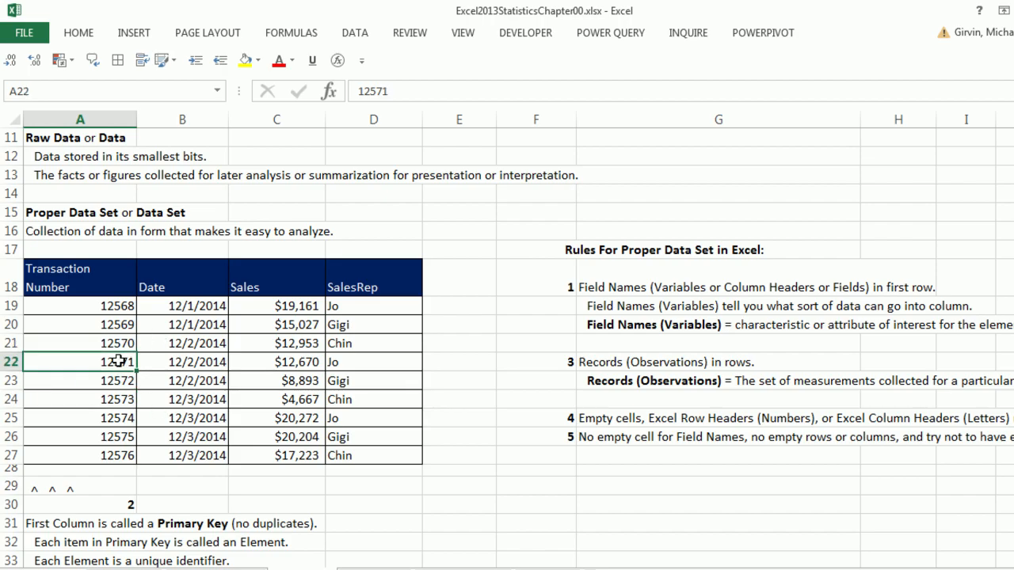
click(120, 382)
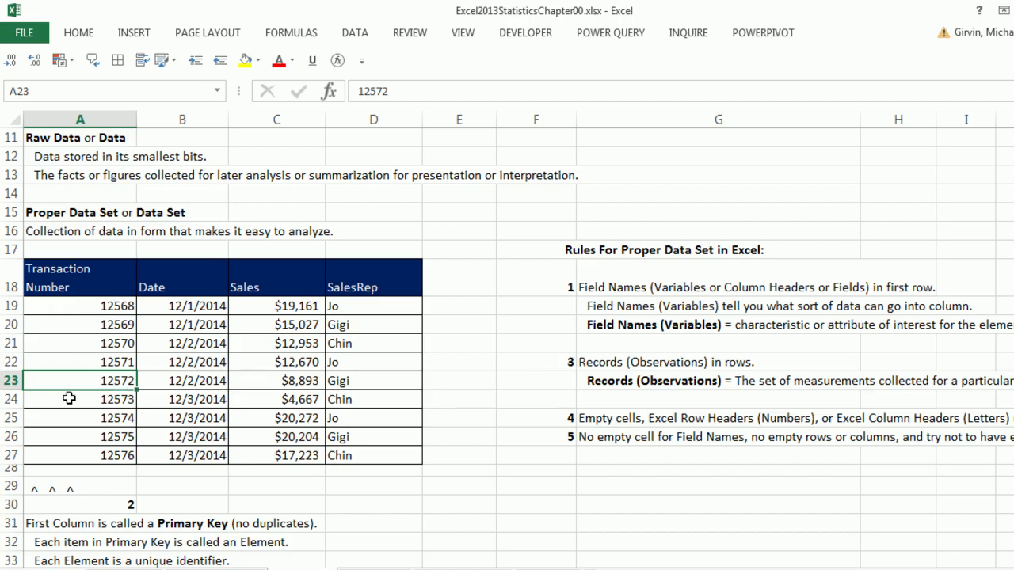
- Highlight the field names A18:D18, the transaction numbers A19:A27, the records in rows 22 and 23, and the empty cells bordering the data set
drag(66, 277, 382, 283)
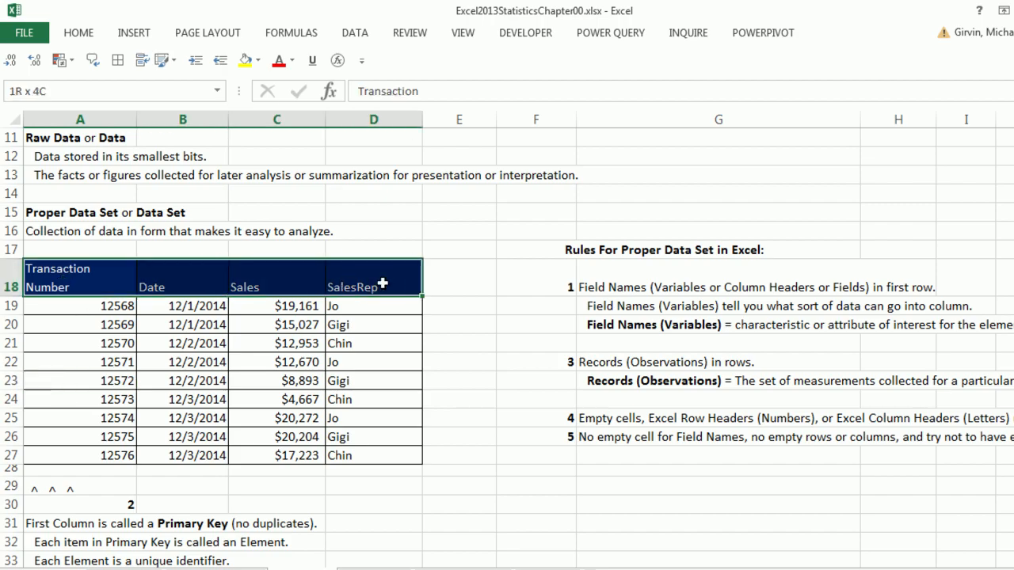
drag(98, 302, 106, 456)
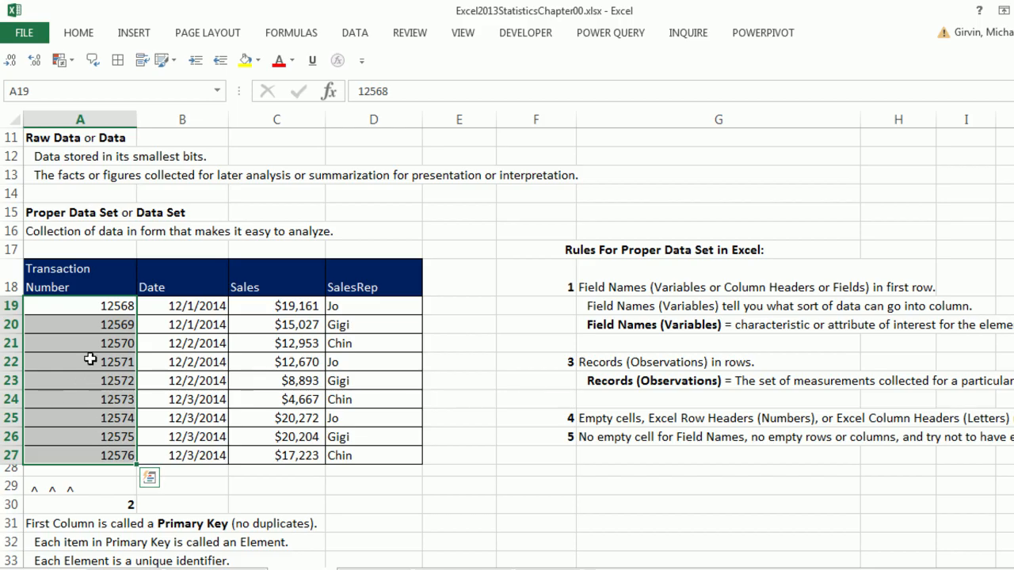
drag(76, 331, 377, 362)
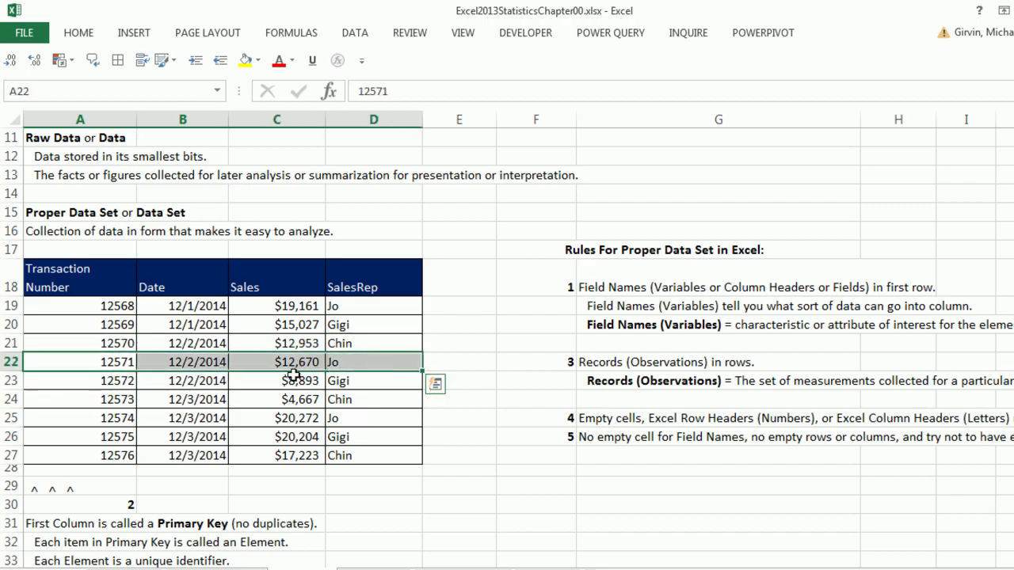
drag(75, 380, 374, 387)
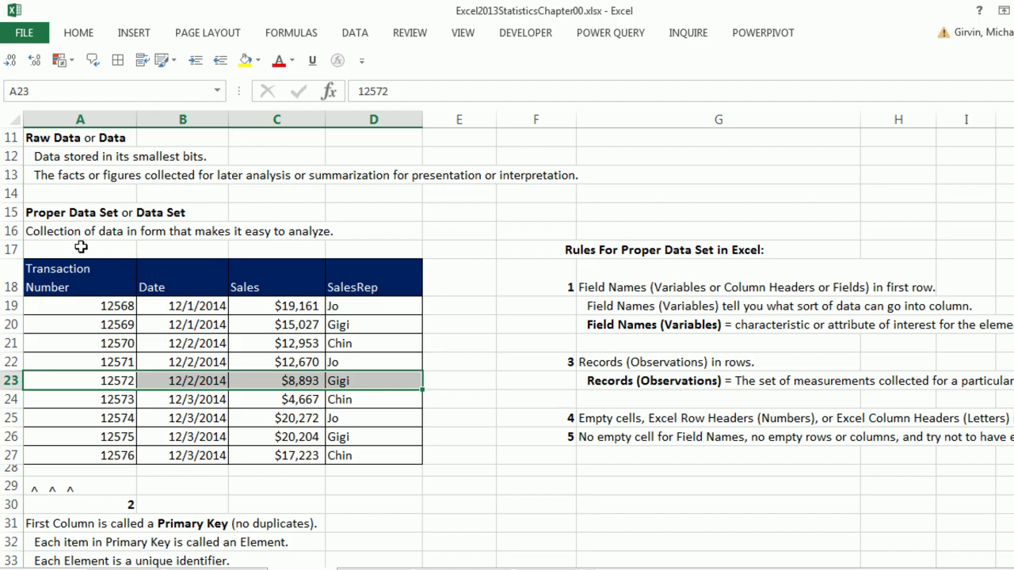
mouse_move(66, 247)
mouse_down()
mouse_move(437, 248)
mouse_move(453, 470)
mouse_move(55, 469)
mouse_up()
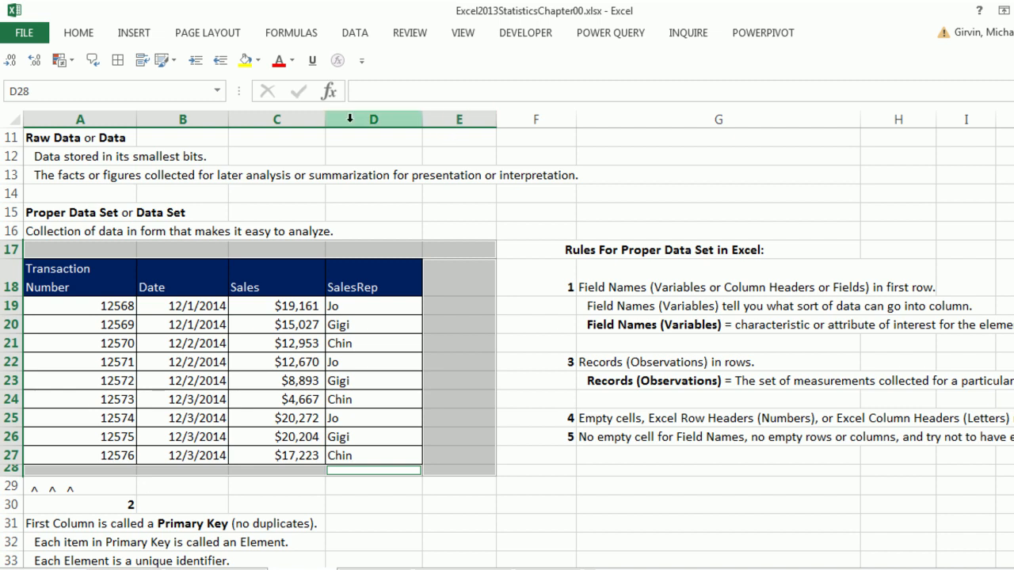
- Enter the test text xcsd in E20 directly beside the data set, and clear that cell again
click(448, 321)
text(xc)
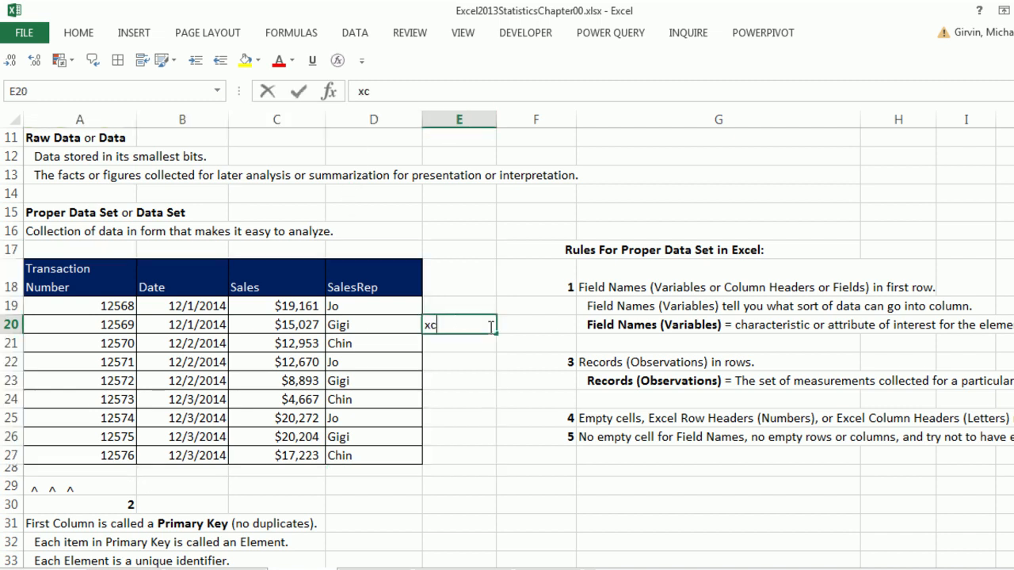
text(sd)
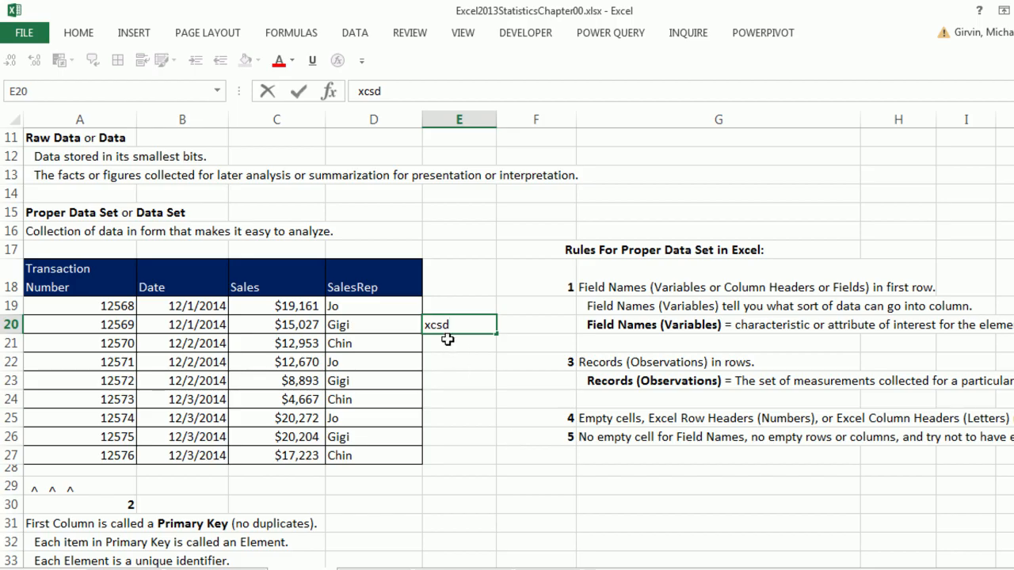
click(534, 439)
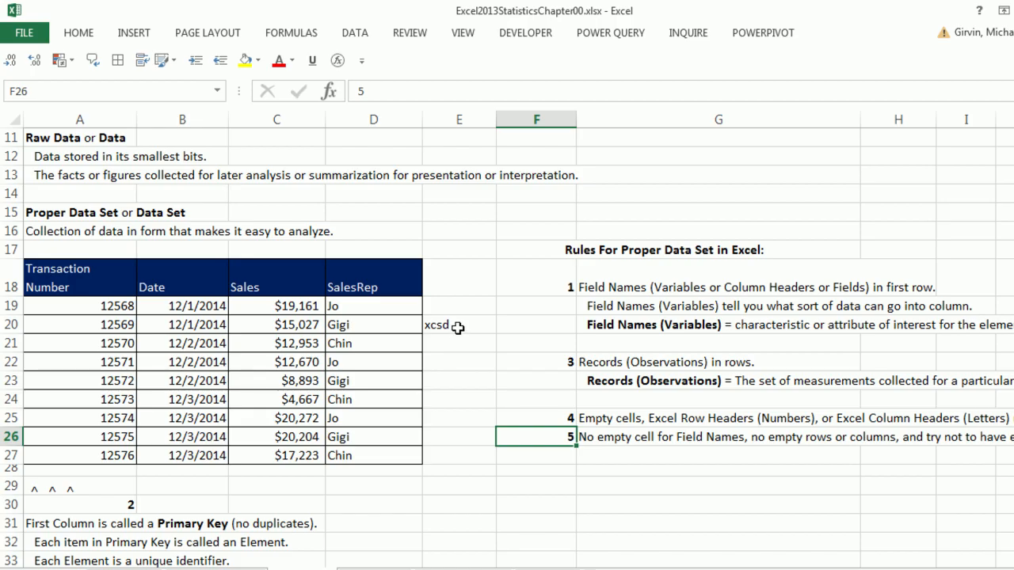
click(461, 326)
key(Delete)
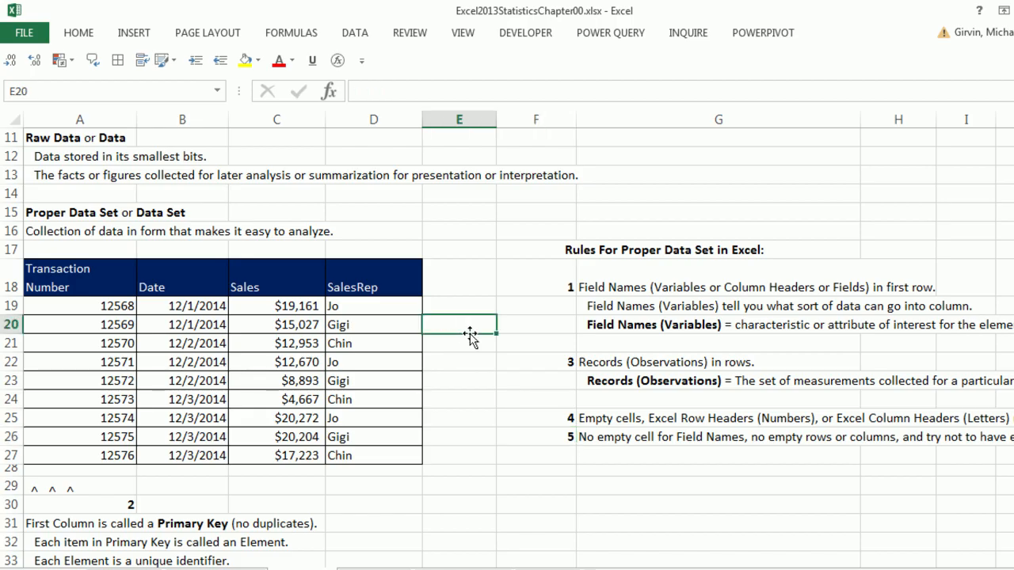
- Clear the Date field name in B18, and undo the deletion
click(69, 281)
click(199, 271)
key(Delete)
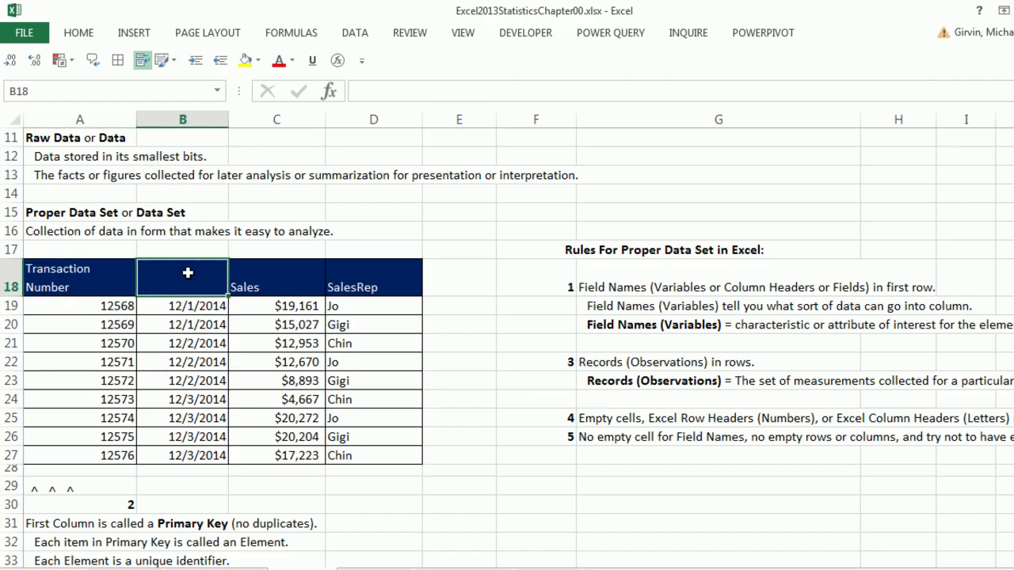
key(ctrl+z)
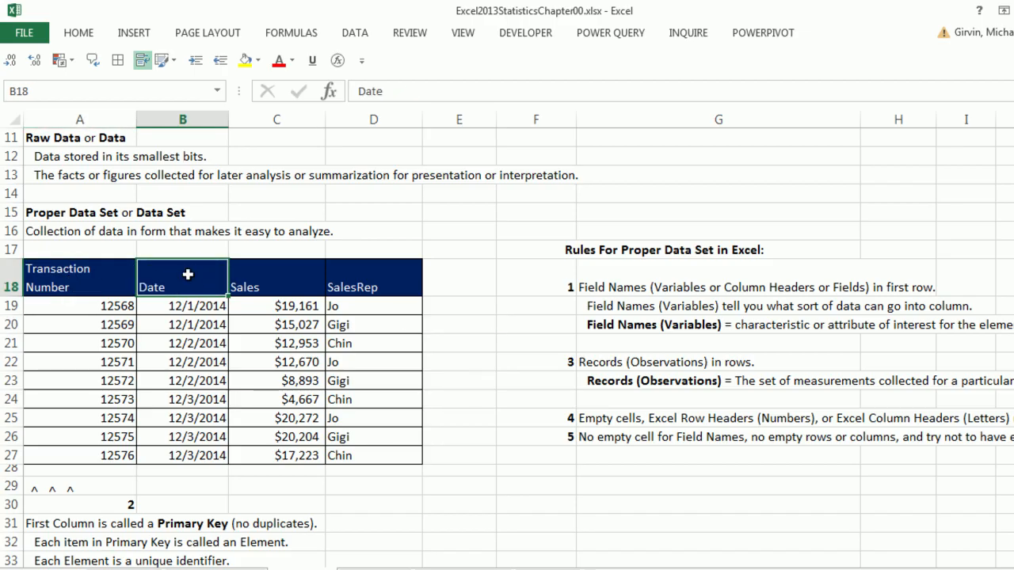
- Delete the date in B21 from its record, and undo the deletion
click(199, 346)
key(Delete)
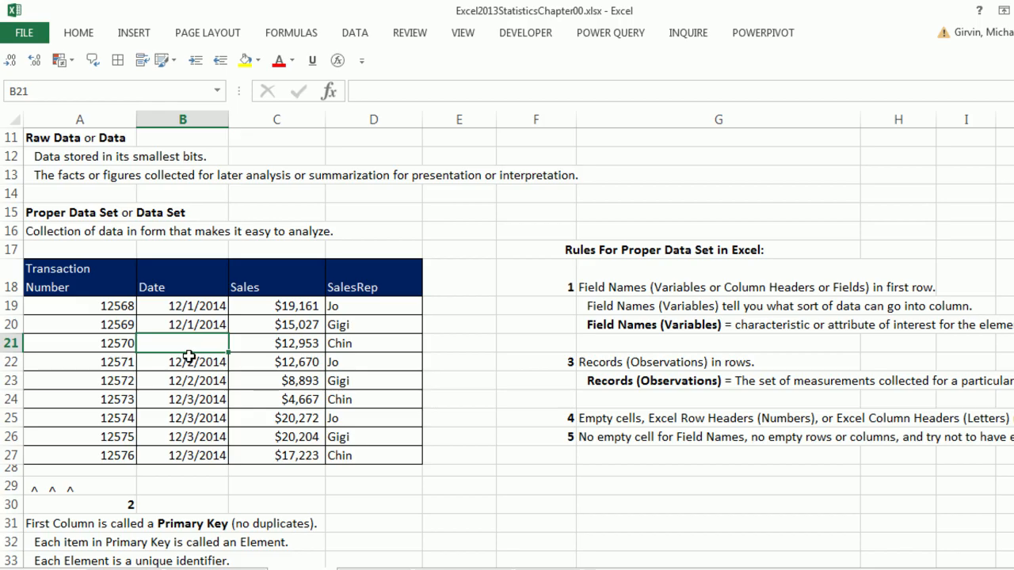
key(ctrl+z)
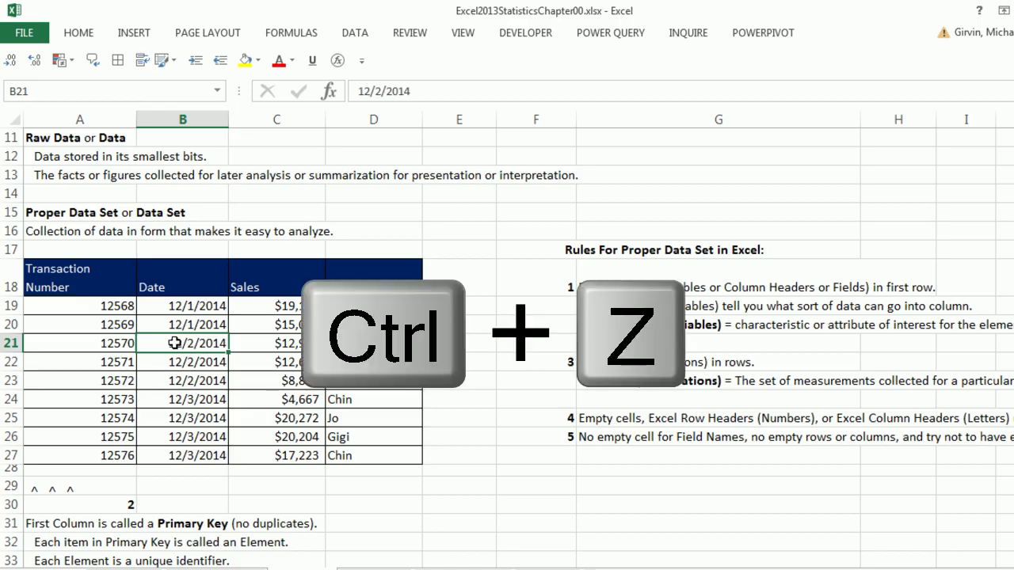
- Insert an empty row above row 21 and an empty column before the Sales column, and highlight the blank row A21:E21
click(12, 343)
right_click(14, 342)
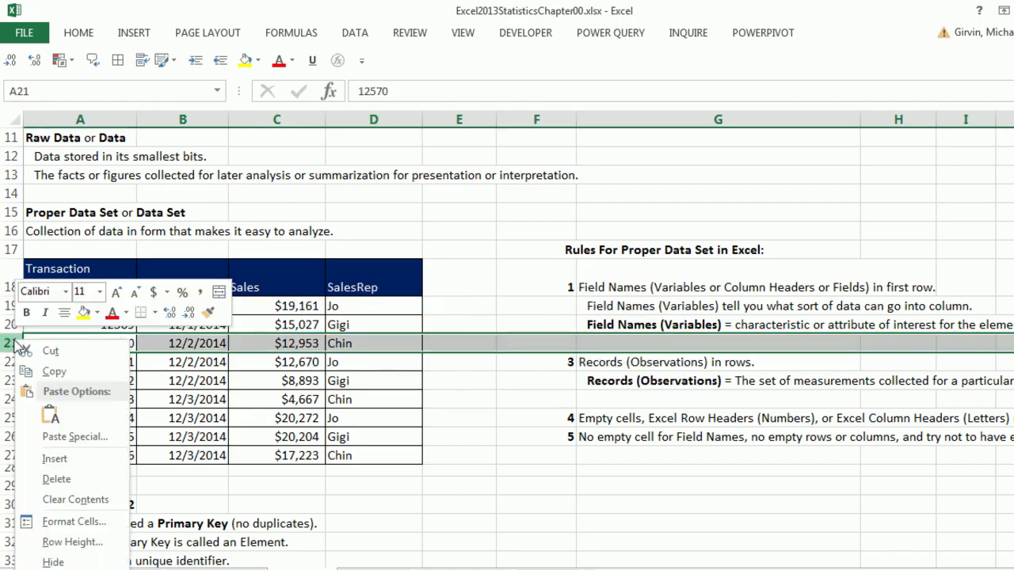
click(55, 460)
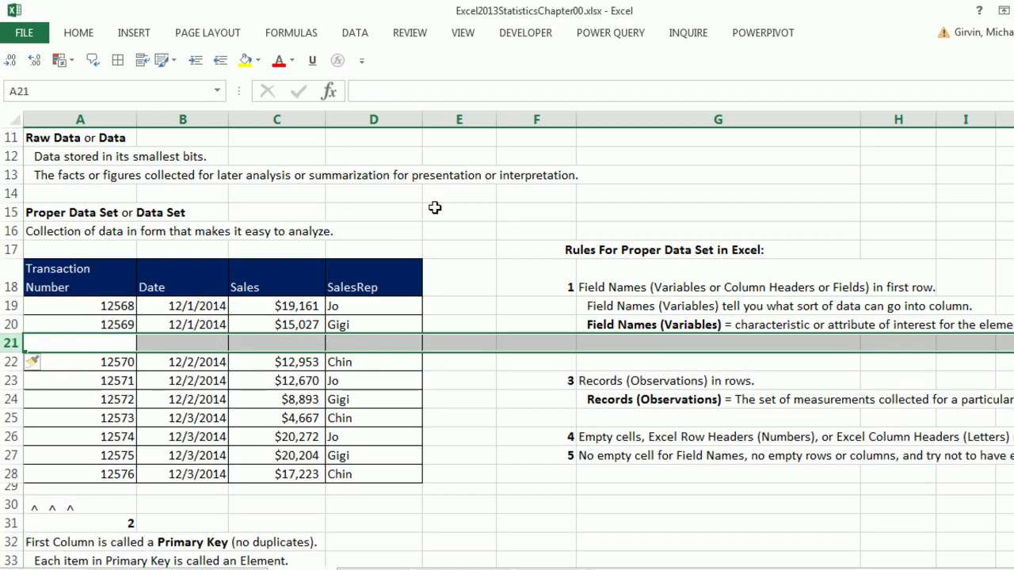
click(301, 120)
right_click(302, 119)
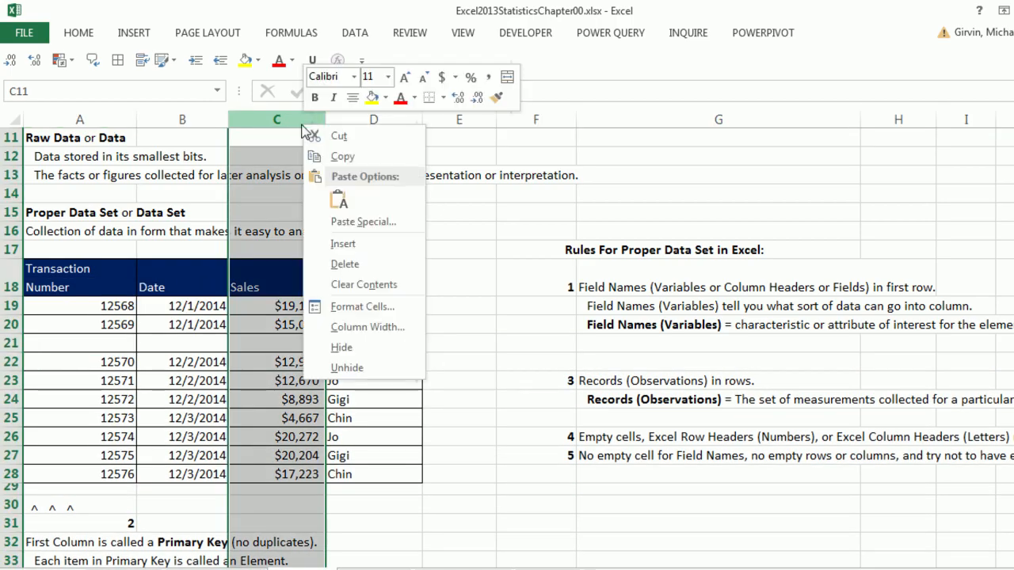
click(354, 238)
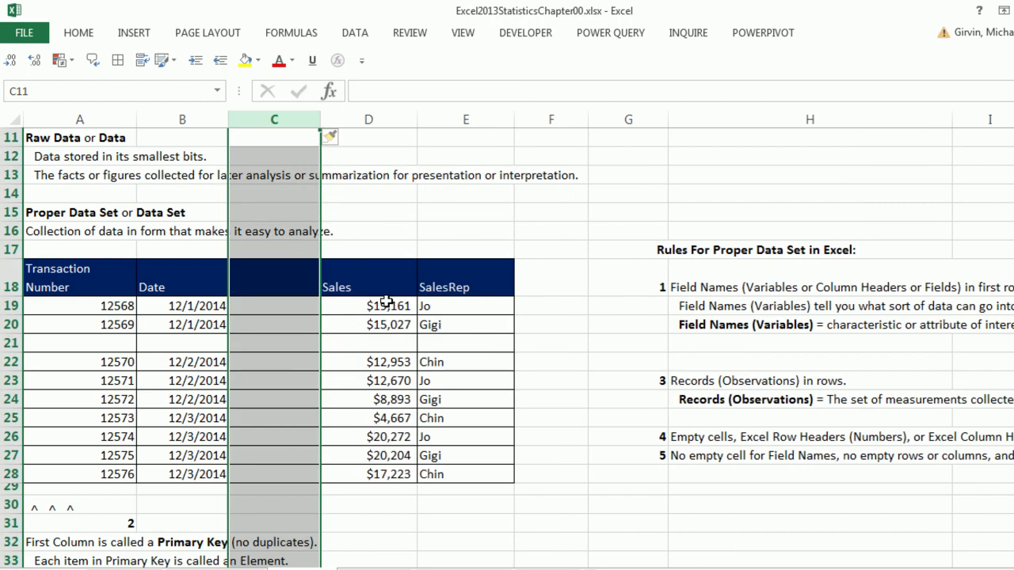
drag(95, 342, 471, 349)
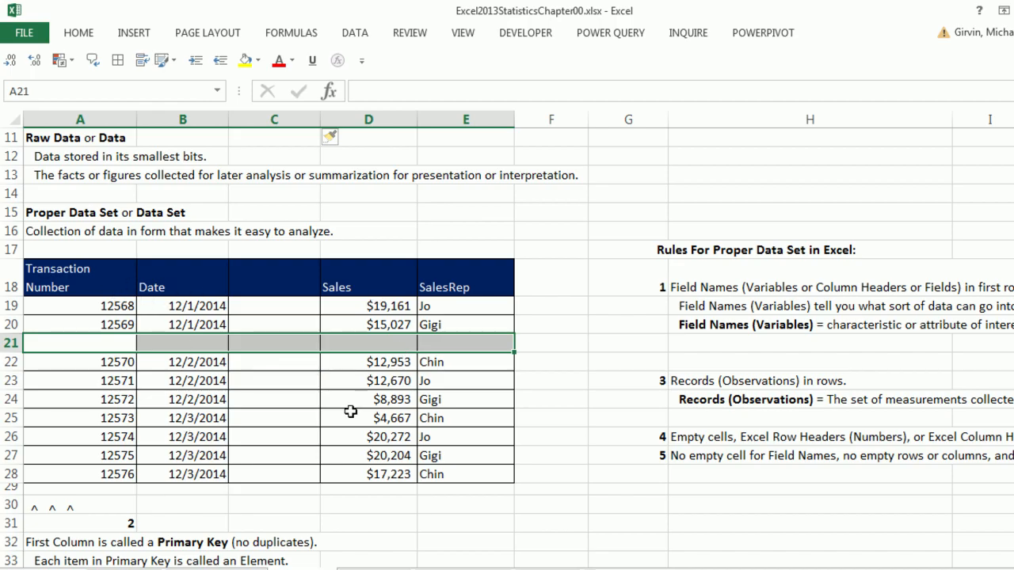
- Undo the insertion of the empty column and the empty row in the data set
key(ctrl+z)
key(ctrl+z)
key(ctrl+z)
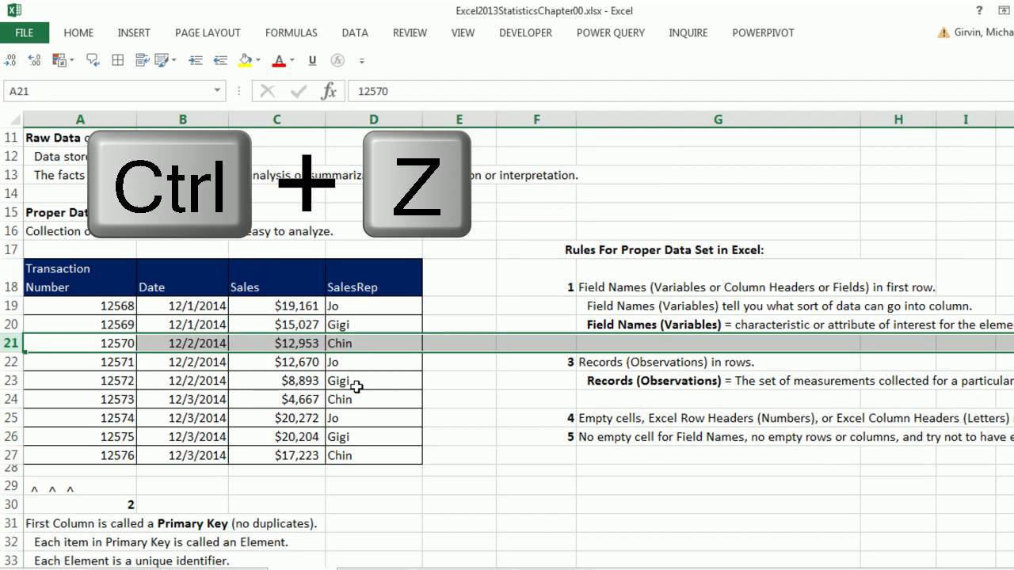
- Review rule 1 in F18 and the Primary Key rule 2 in A30, and look over the second and third example data sets
click(529, 285)
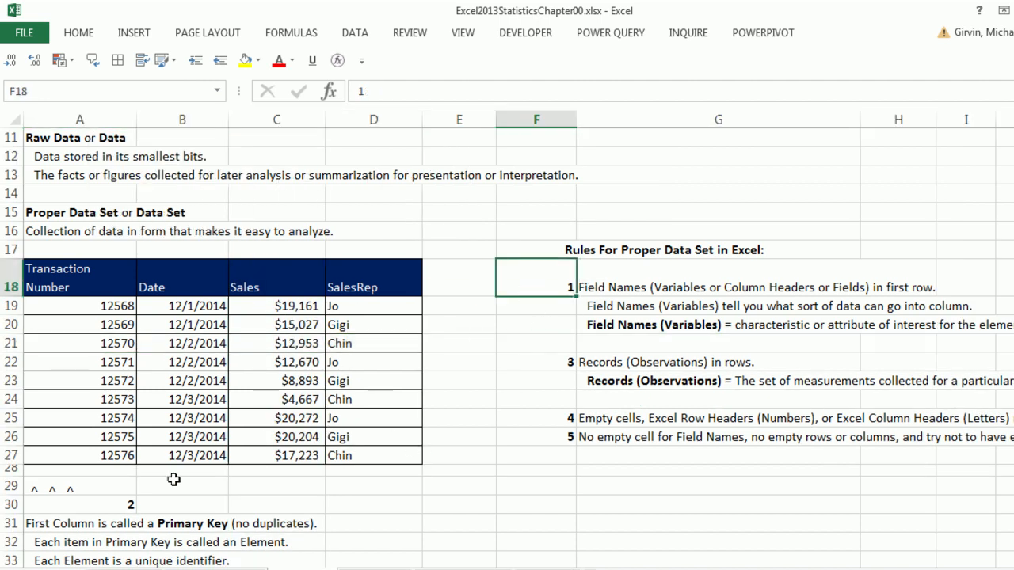
click(112, 502)
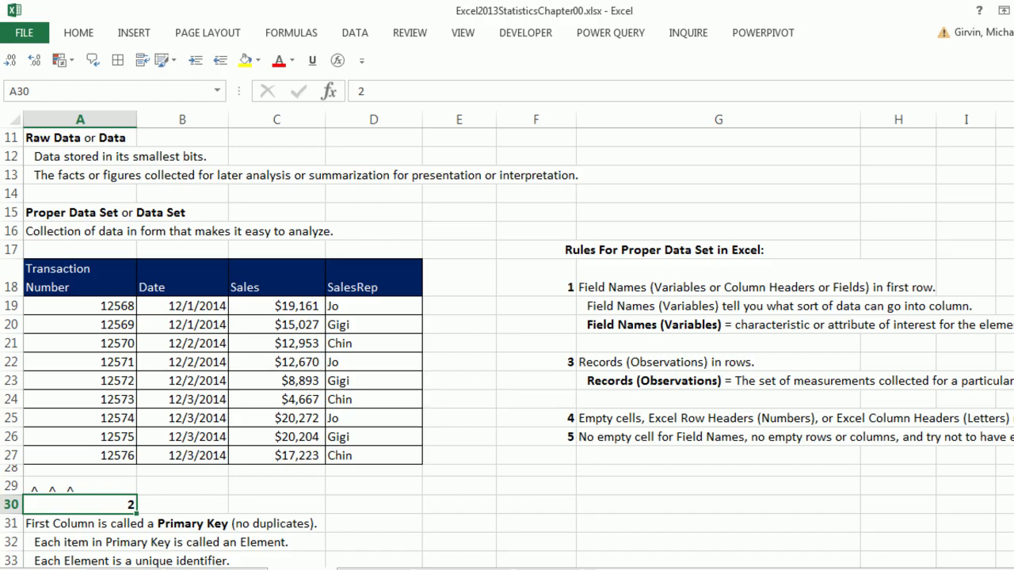
scroll(507, 349, down, 2)
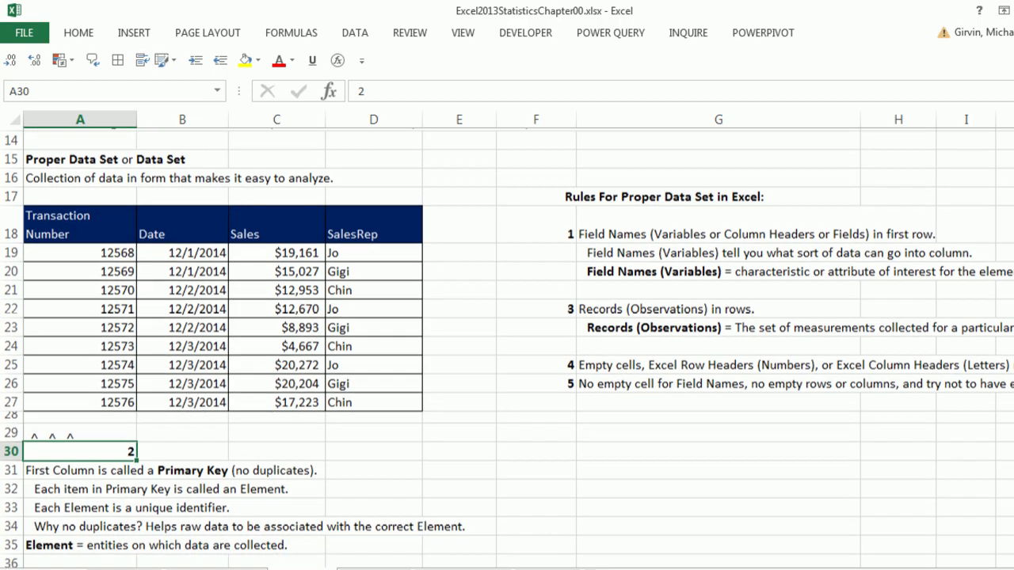
scroll(507, 348, down, 4)
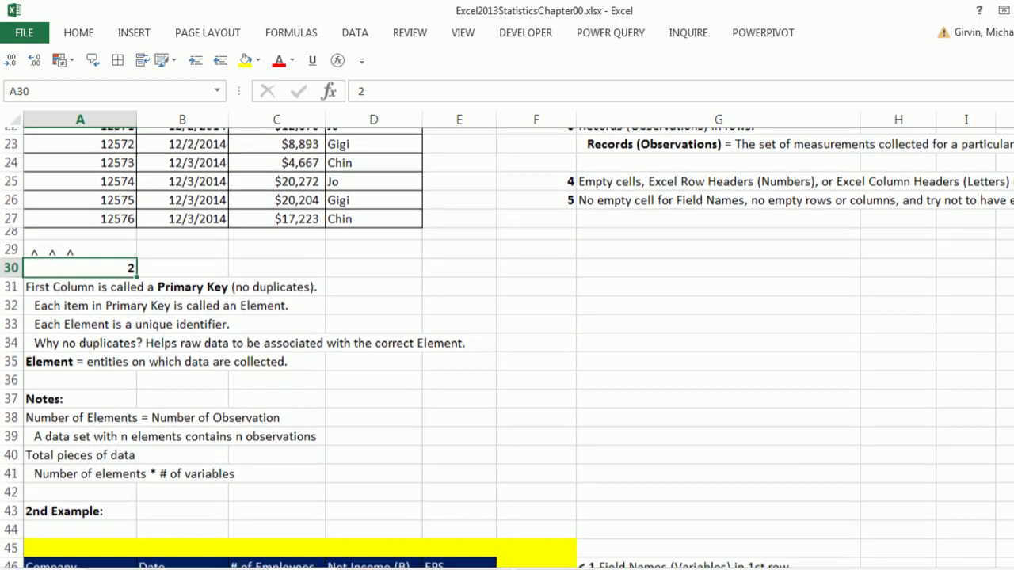
scroll(507, 348, down, 10)
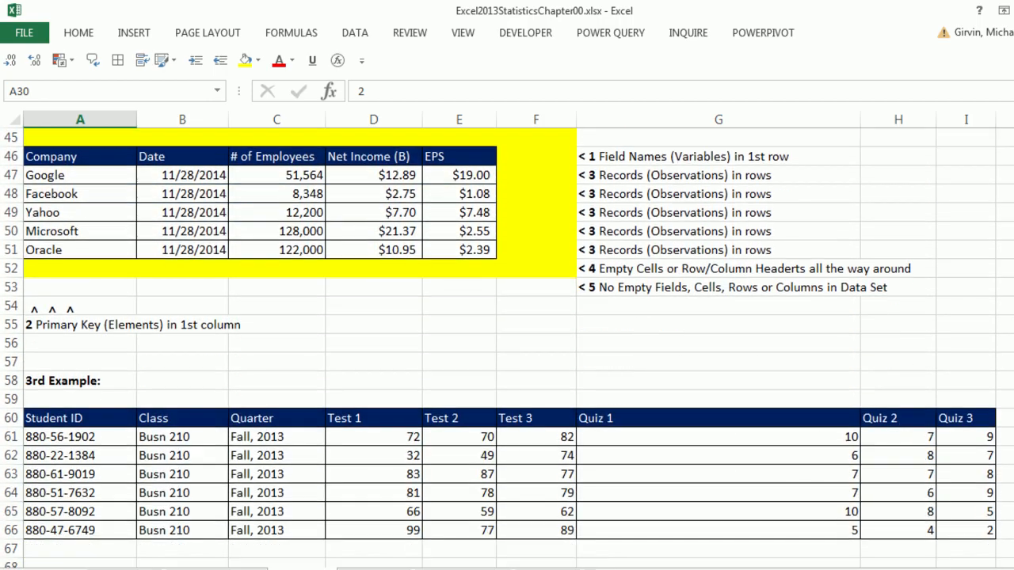
- Examine the Date, Sales and Product field names in A71:C71 of the data set without a Primary Key, and return to the first data set
scroll(56, 192, down, 2)
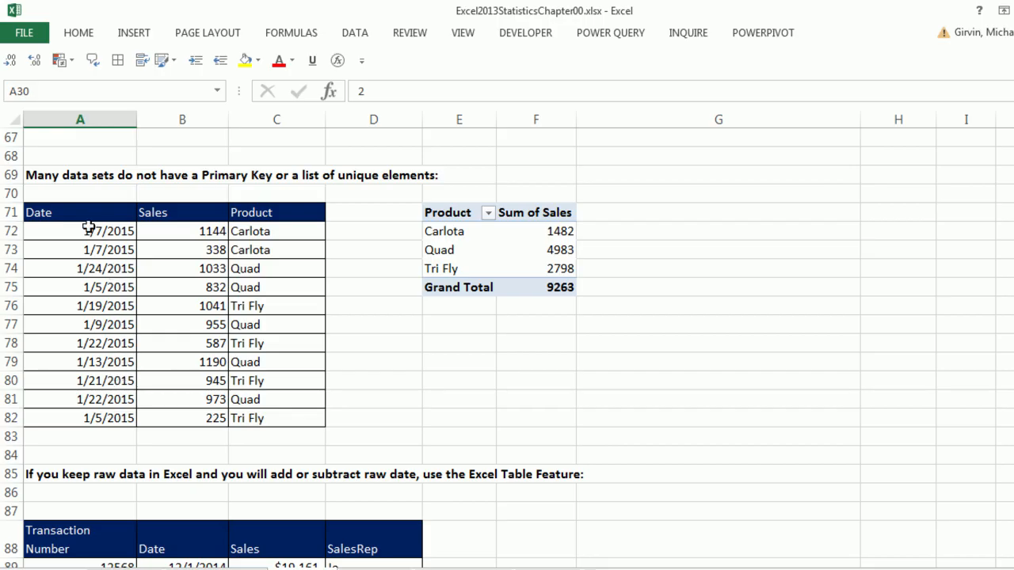
drag(77, 212, 270, 213)
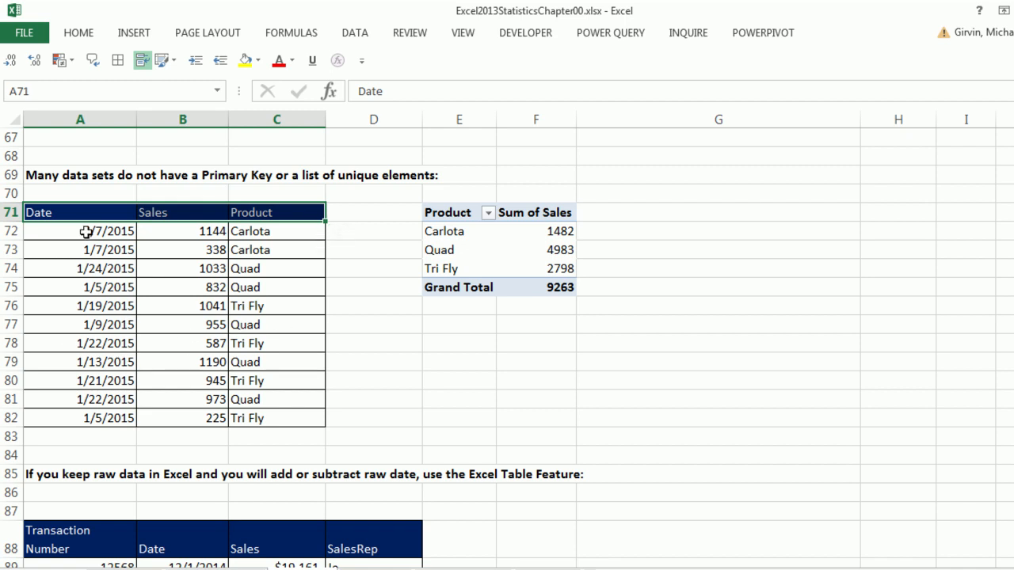
click(119, 212)
click(189, 219)
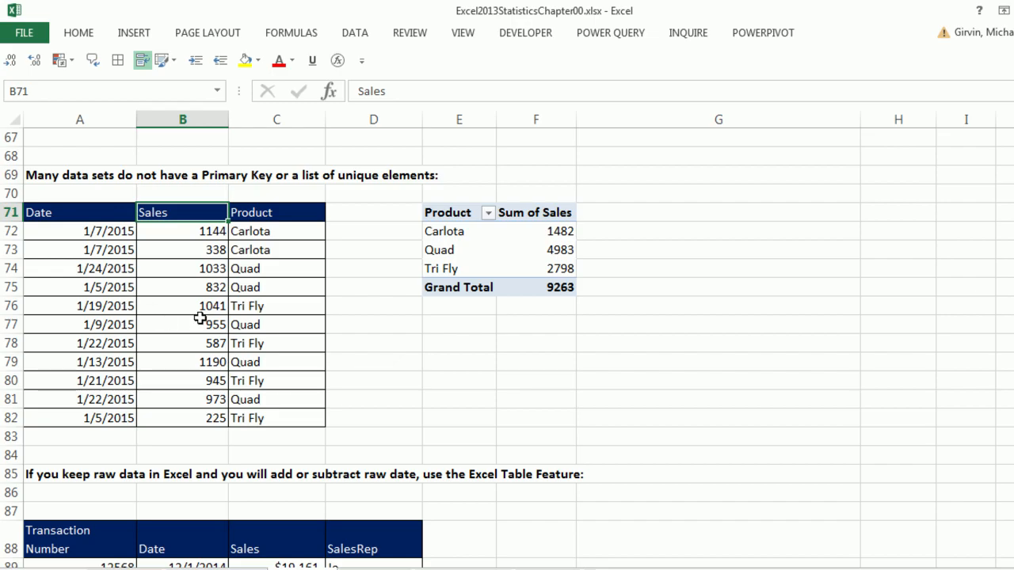
scroll(200, 318, up, 16)
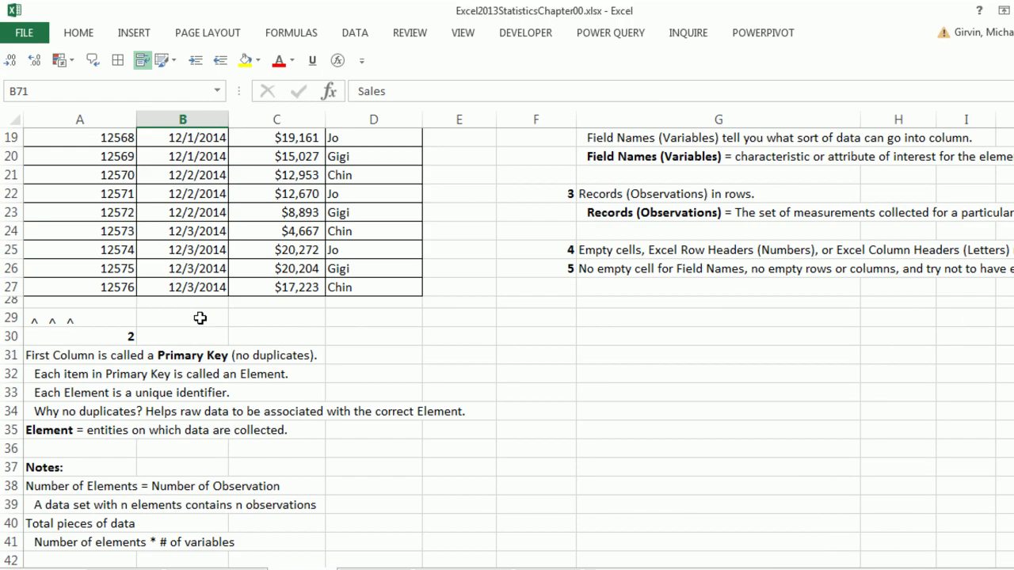
scroll(199, 318, up, 3)
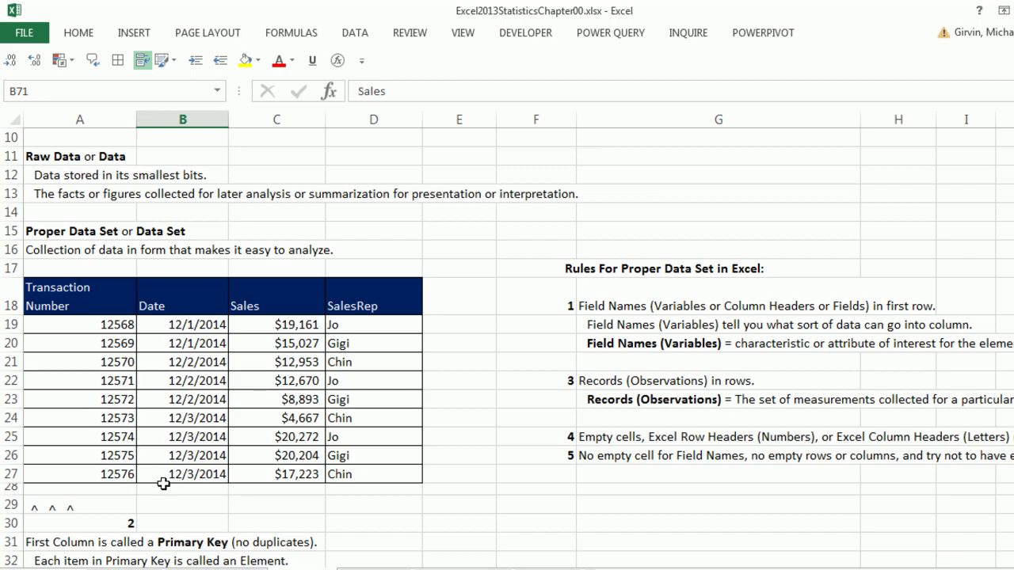
- Look over the data set without a Primary Key, checking a date in A74 and its field names in A71:C71
scroll(137, 405, down, 19)
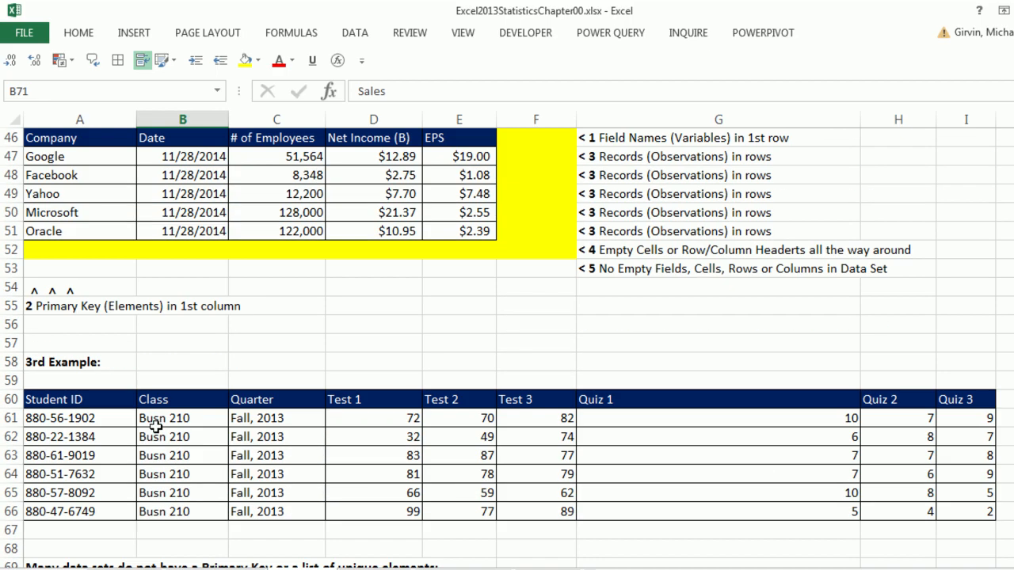
scroll(160, 423, down, 5)
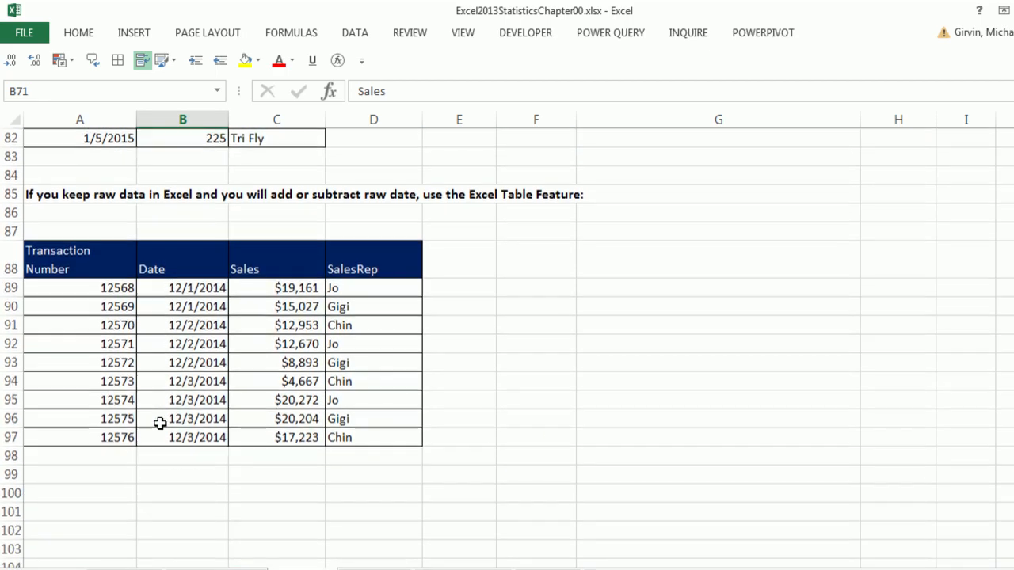
scroll(165, 423, up, 5)
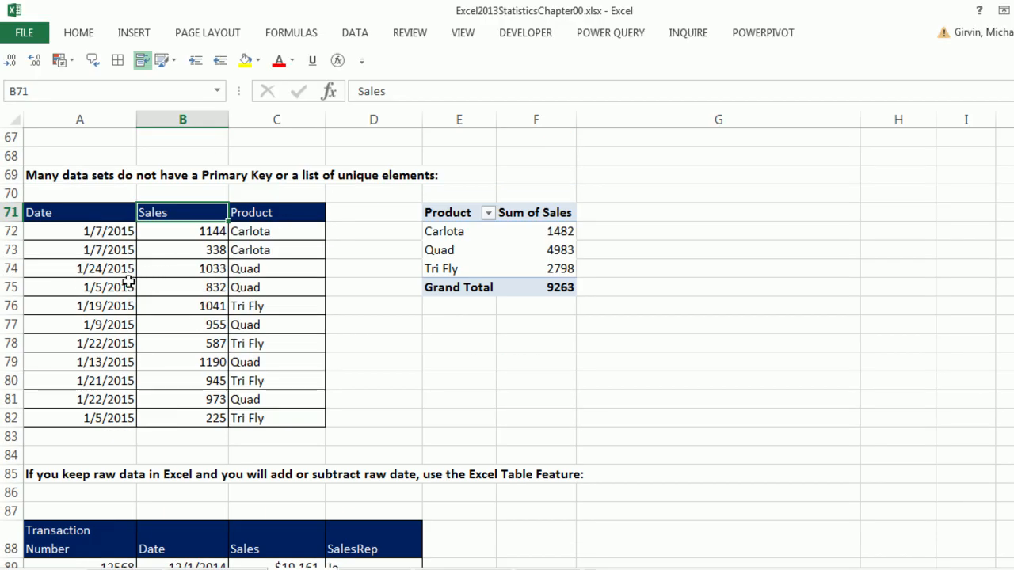
click(103, 271)
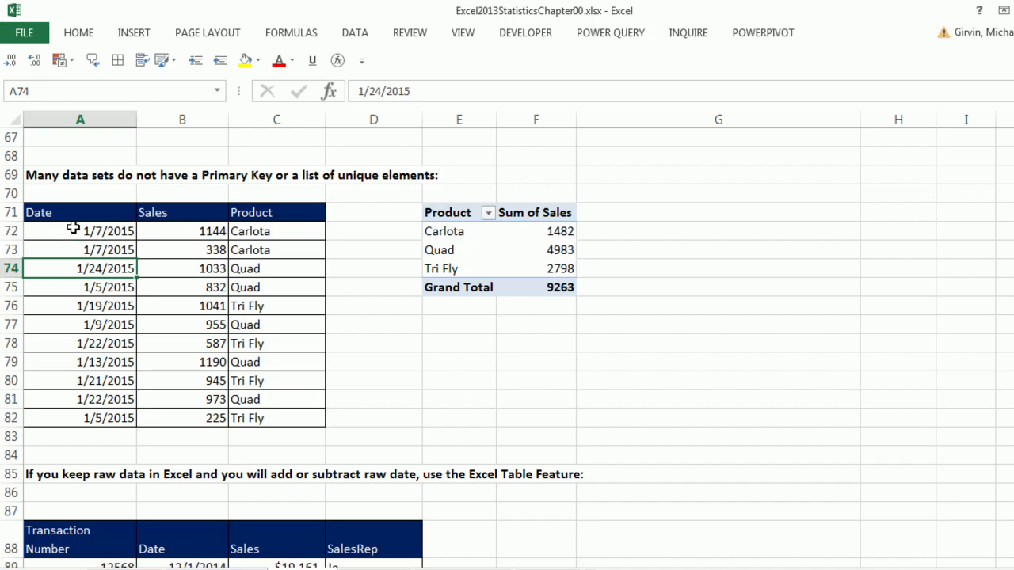
drag(52, 220, 292, 214)
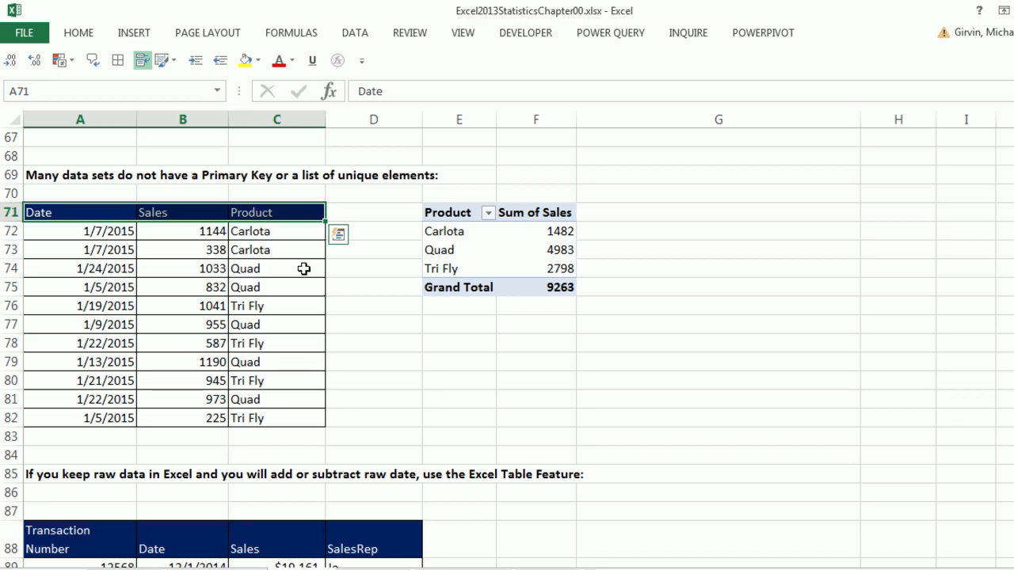
- Examine the second example's field names in A46:E46 and its Company elements in A47:A51
scroll(303, 269, up, 11)
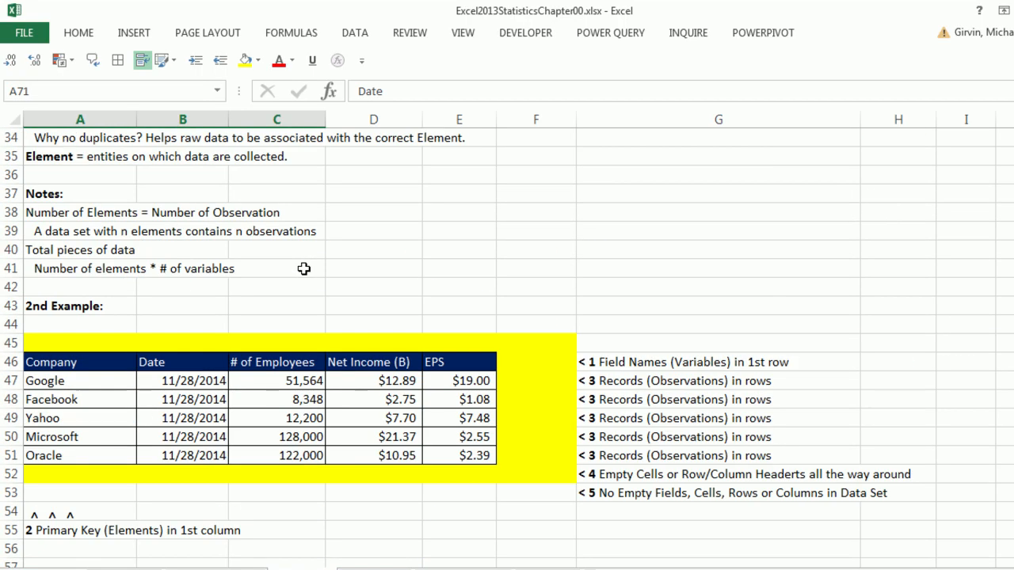
scroll(314, 272, down, 3)
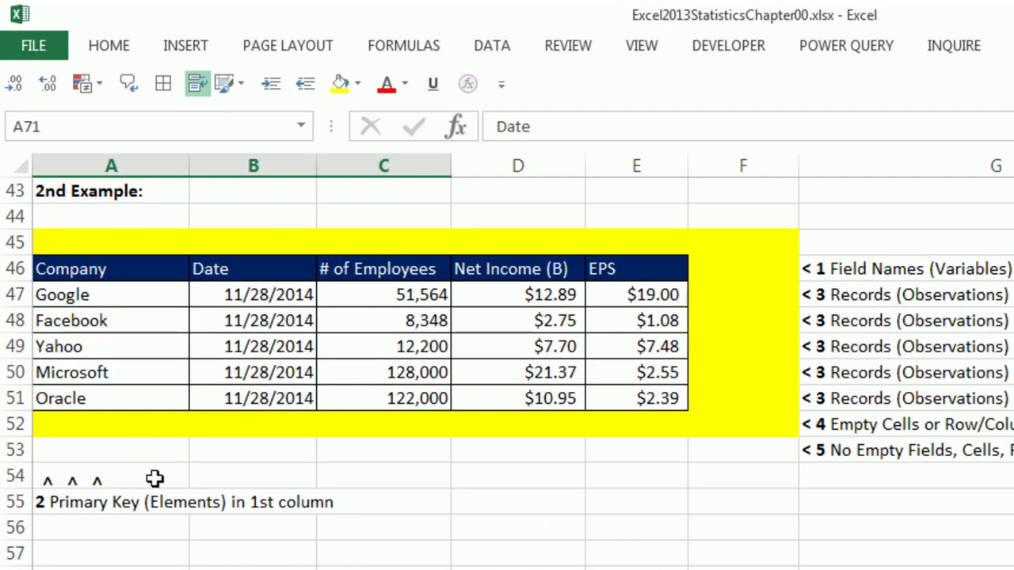
drag(111, 265, 598, 268)
drag(143, 300, 123, 396)
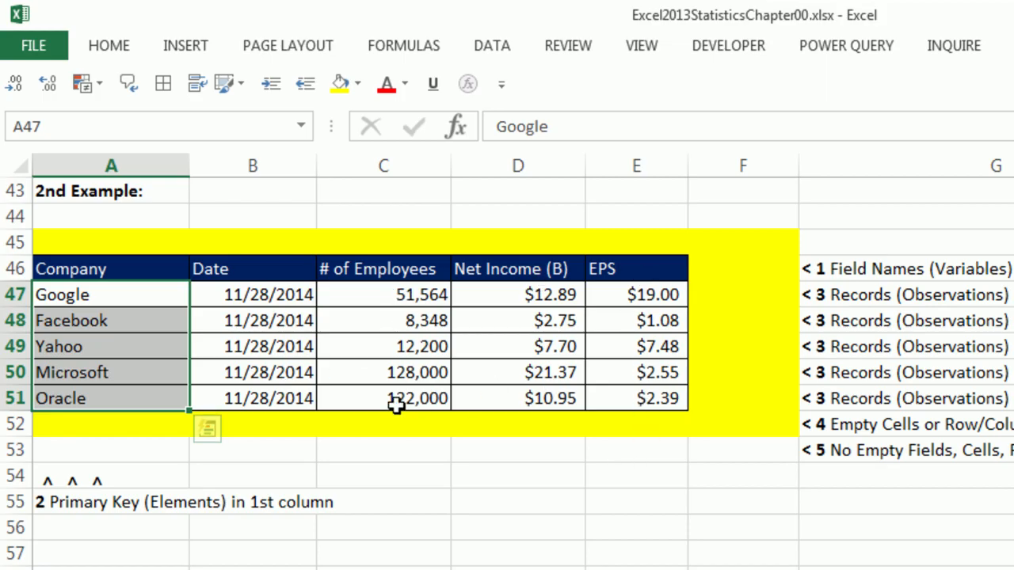
- Examine the scores in D62:I62 and the Student ID in A62, and review the first data set and the one without a Primary Key
scroll(500, 539, down, 2)
scroll(500, 539, down, 2)
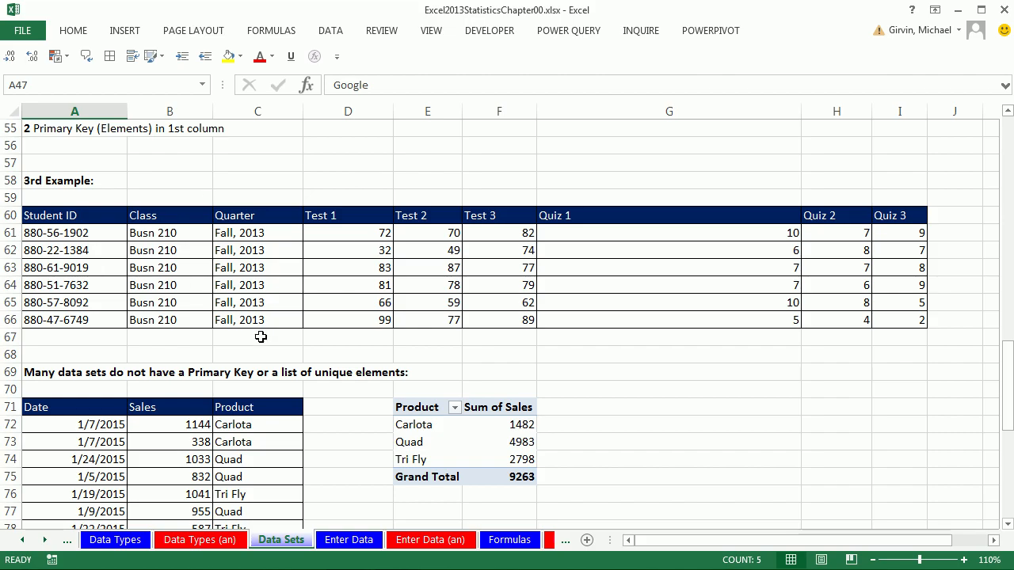
drag(349, 255, 890, 254)
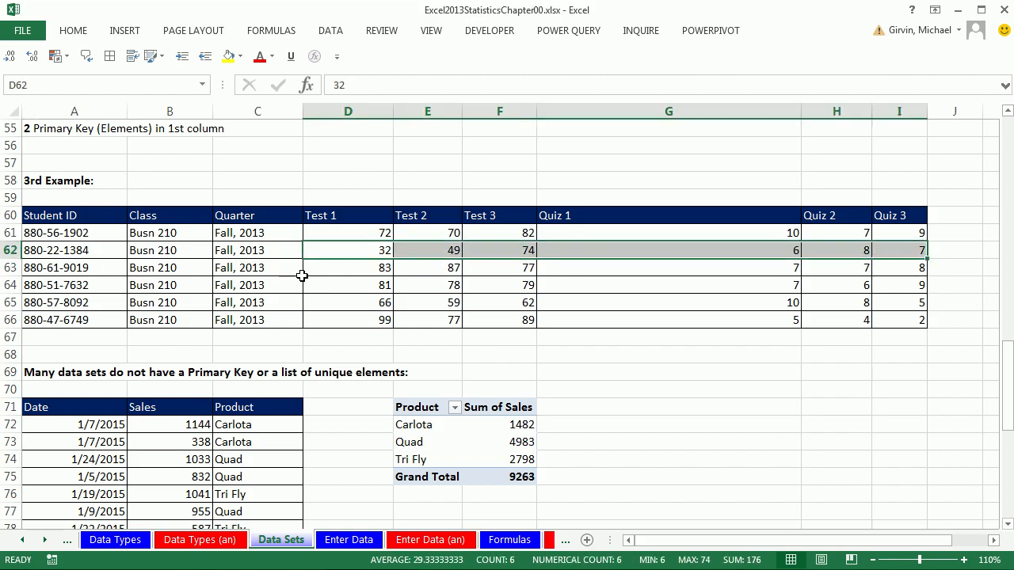
click(97, 255)
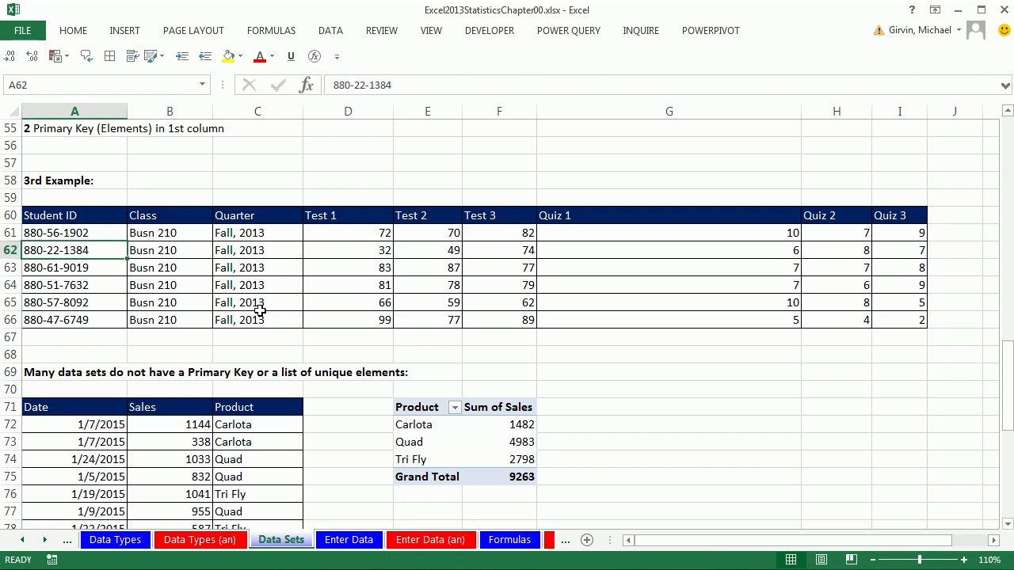
scroll(204, 373, up, 5)
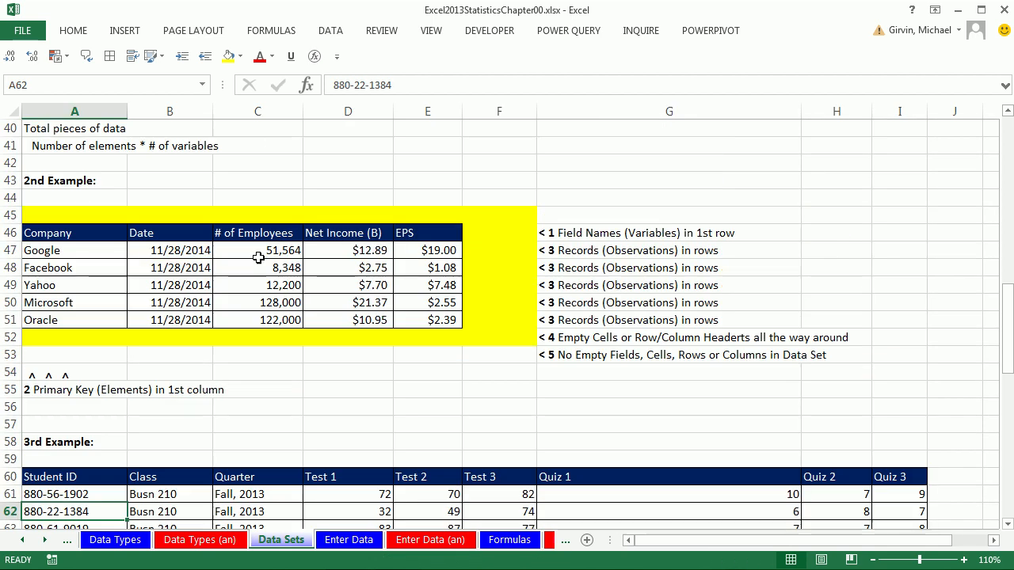
scroll(166, 309, up, 5)
scroll(165, 310, up, 6)
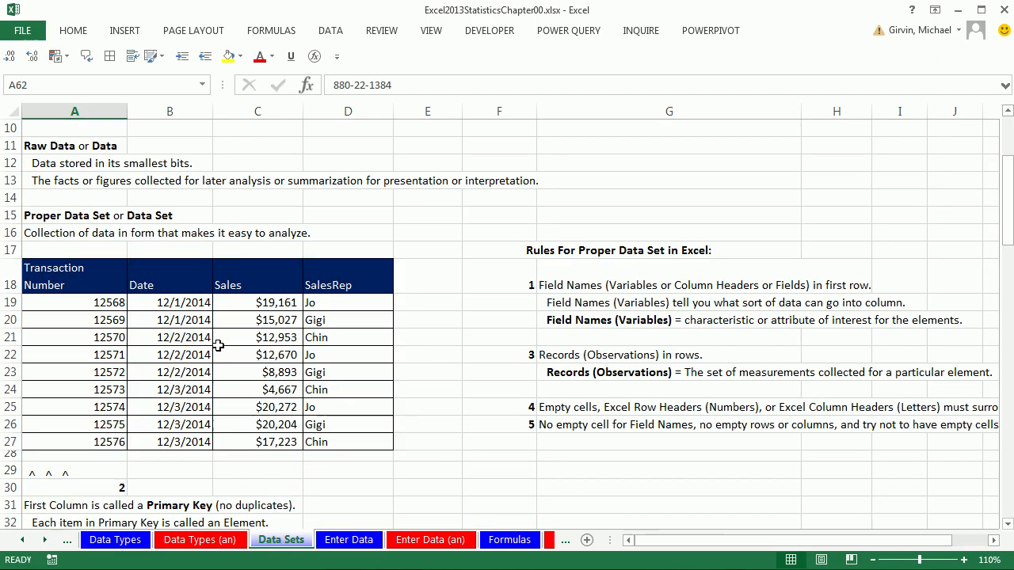
scroll(119, 368, down, 12)
scroll(122, 354, down, 7)
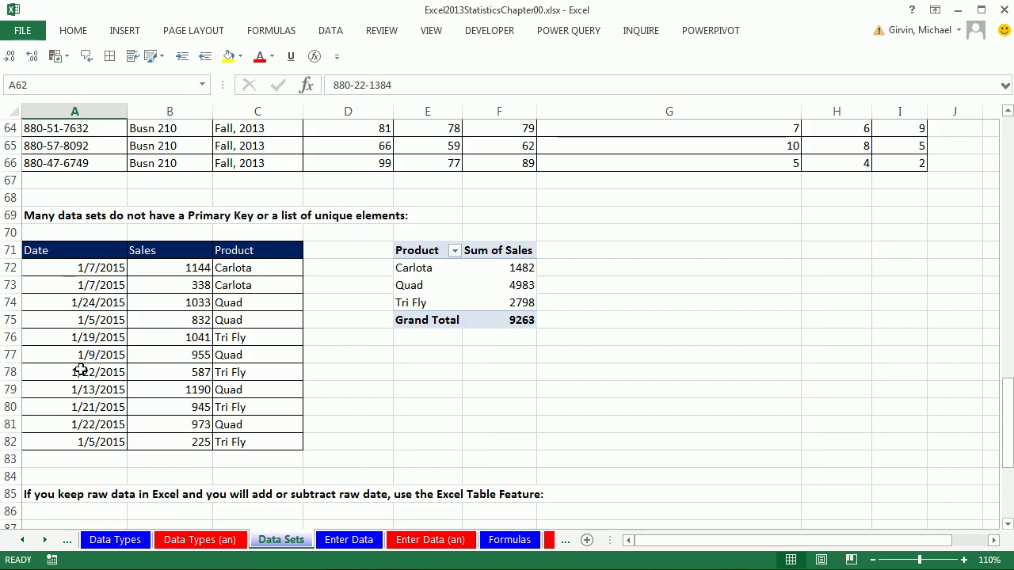
- Open the Enter Data sheet and enter the label "Problems #12" in A11
click(347, 541)
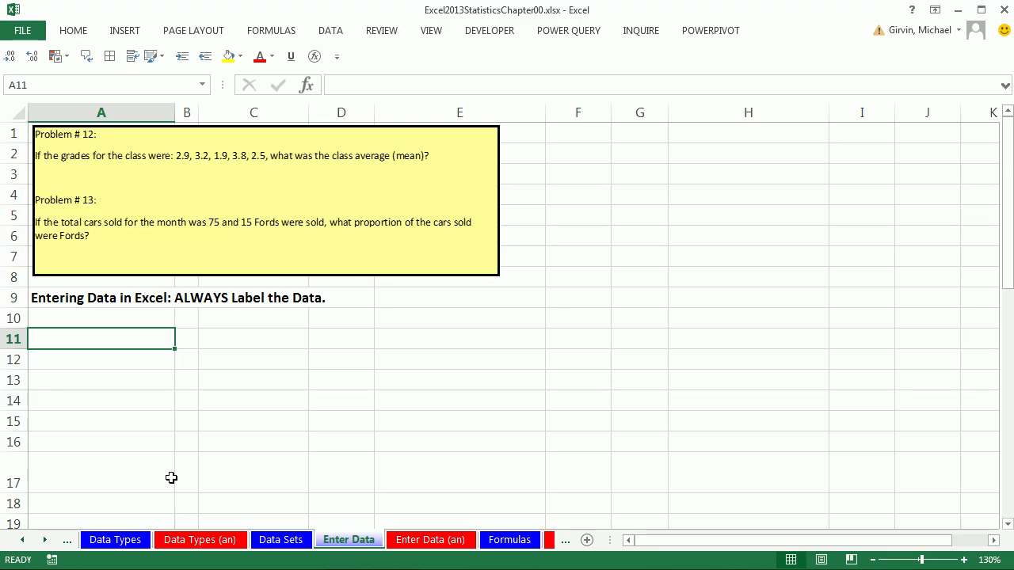
text(Problems #12)
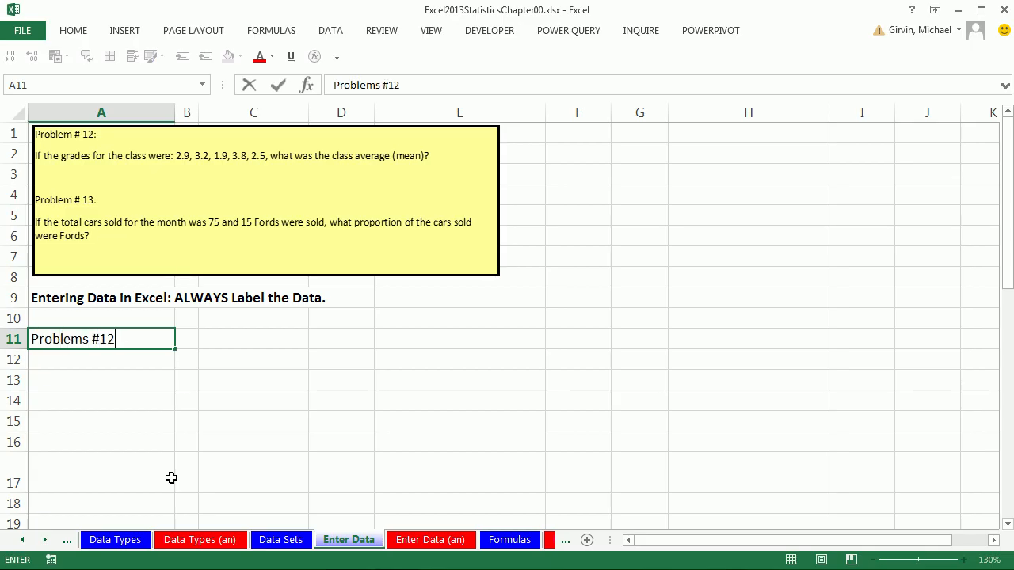
key(ctrl+Return)
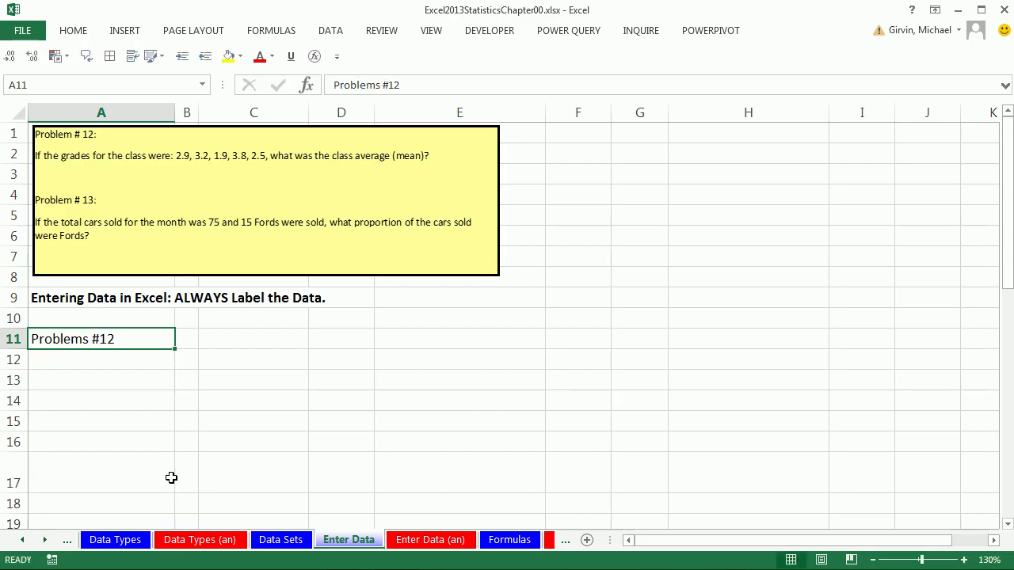
- Expand the ribbon permanently and give the Problems #12 label in A11 a yellow fill and All Borders
right_click(71, 37)
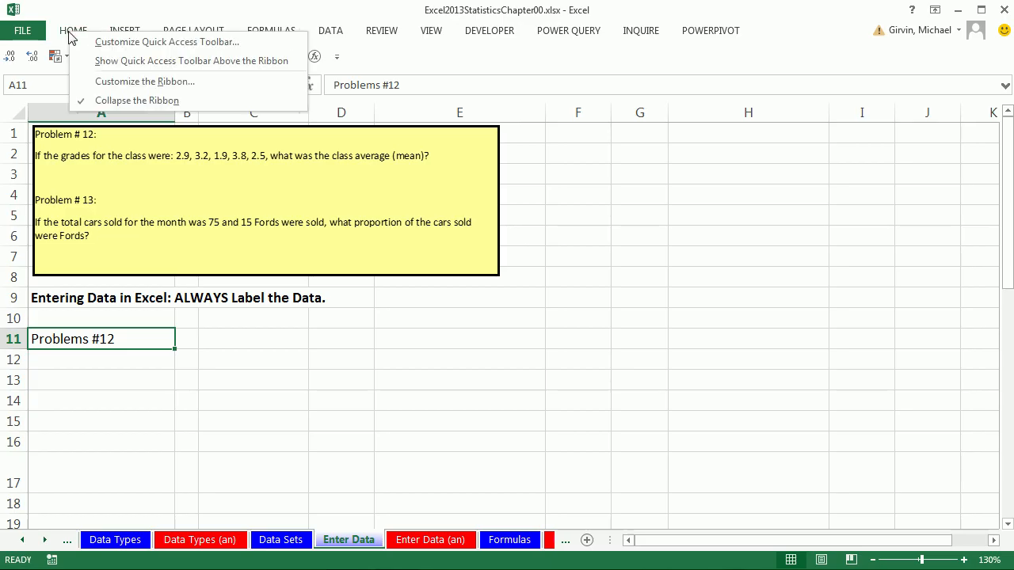
click(100, 105)
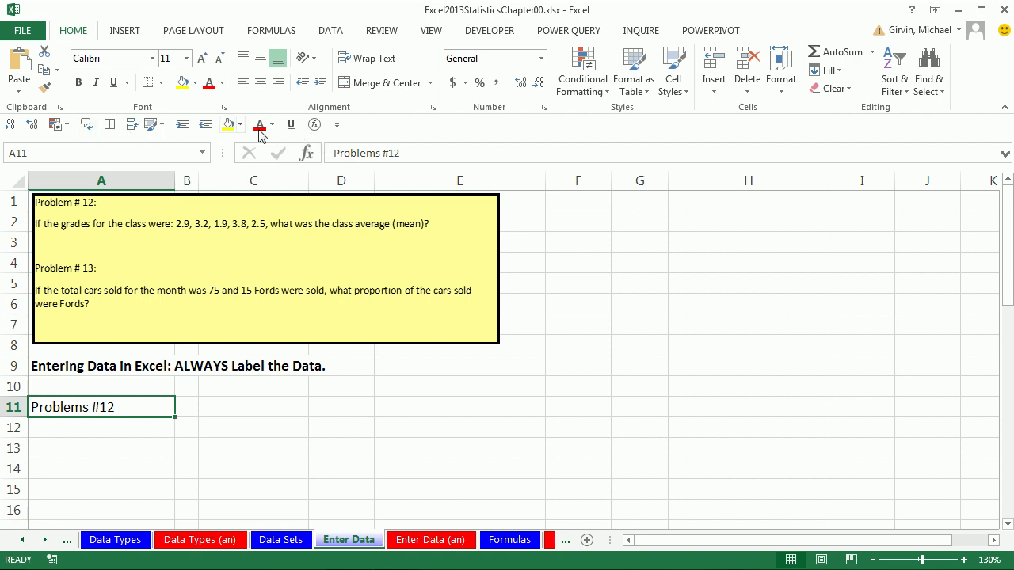
click(196, 85)
click(220, 204)
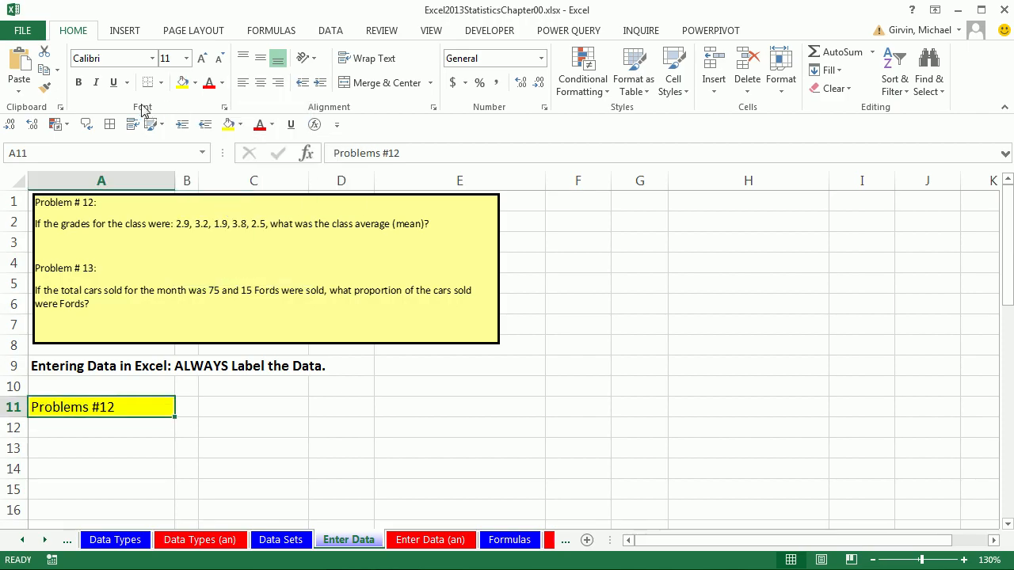
click(161, 82)
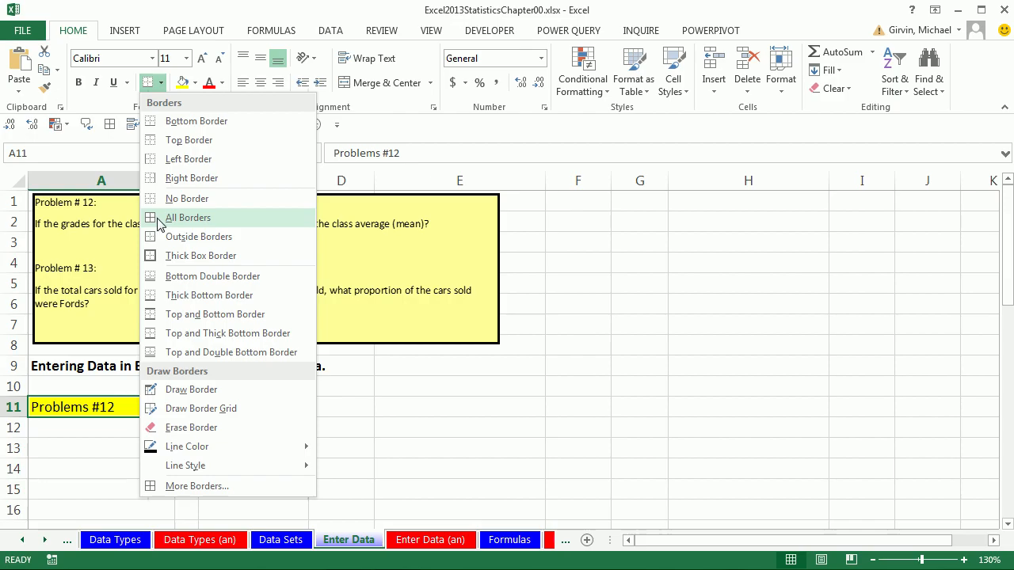
click(168, 218)
- Enter the field name "Grades" in A13 and format it with a dark blue fill and white font color
click(106, 446)
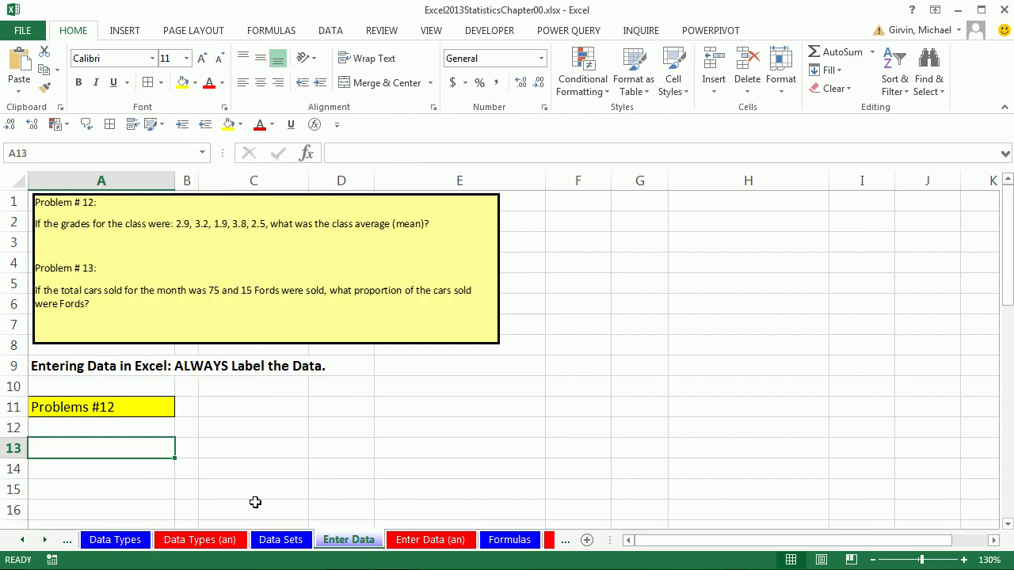
text(Grades)
key(ctrl+Return)
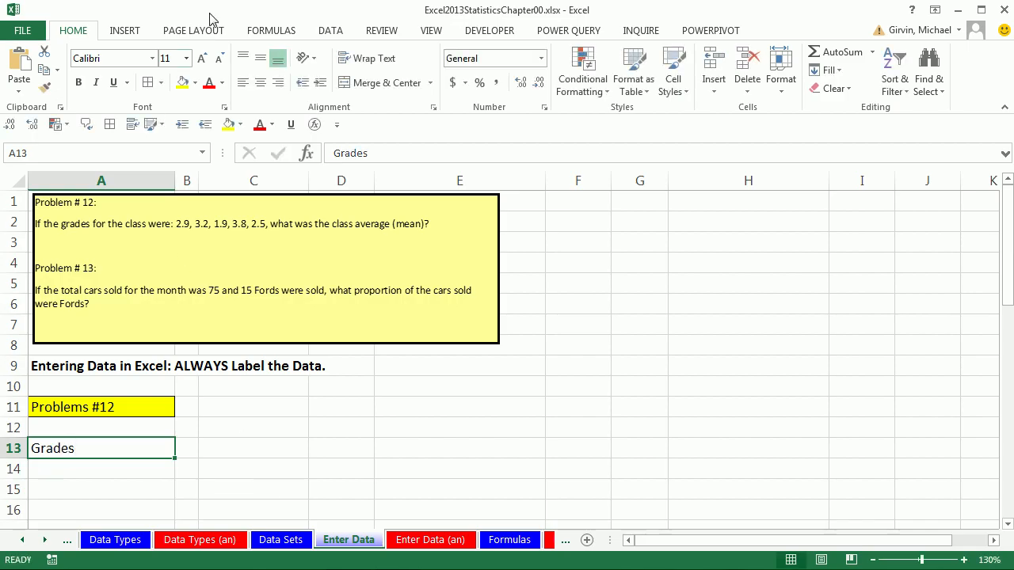
click(195, 82)
click(290, 206)
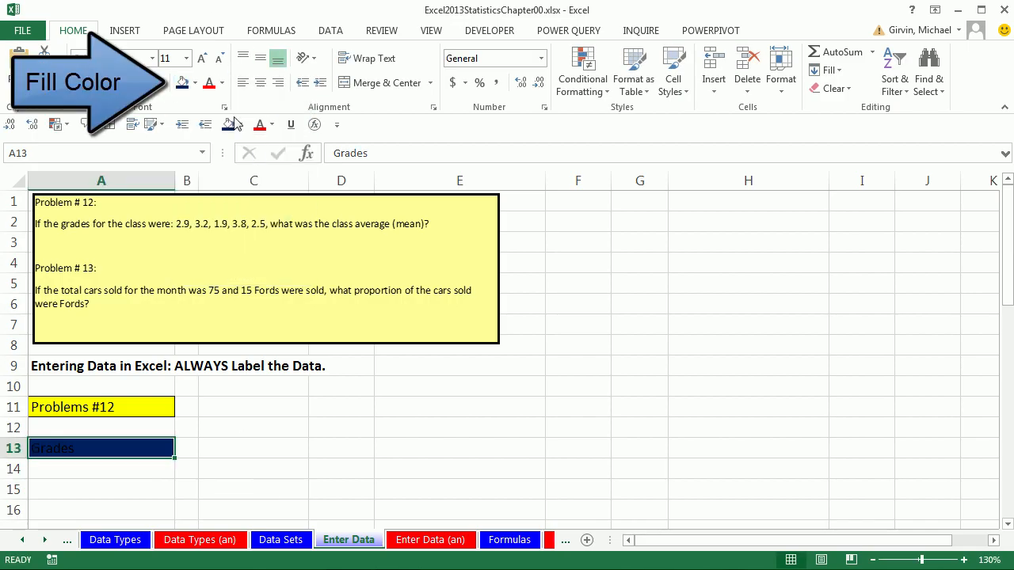
click(222, 82)
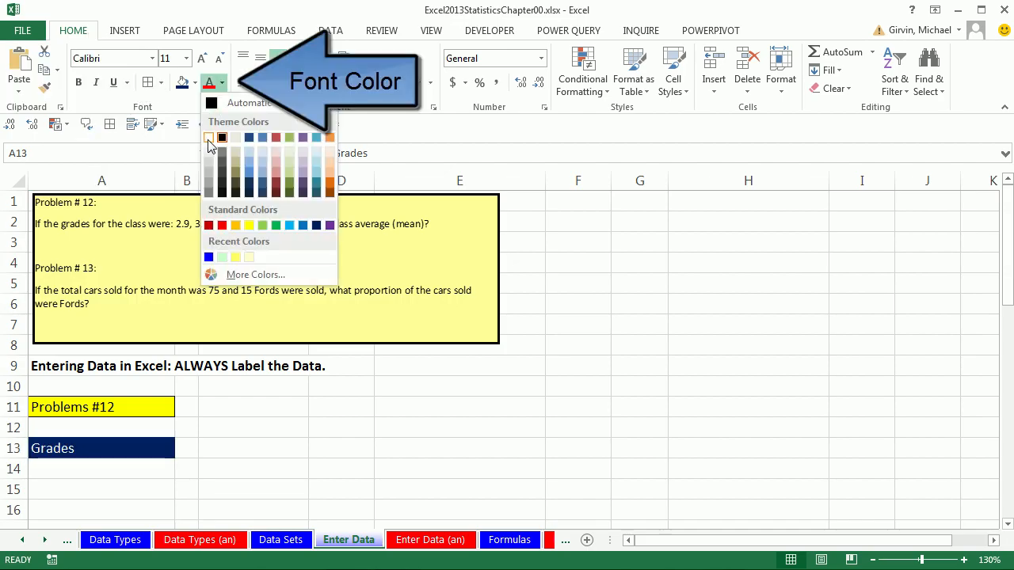
click(208, 140)
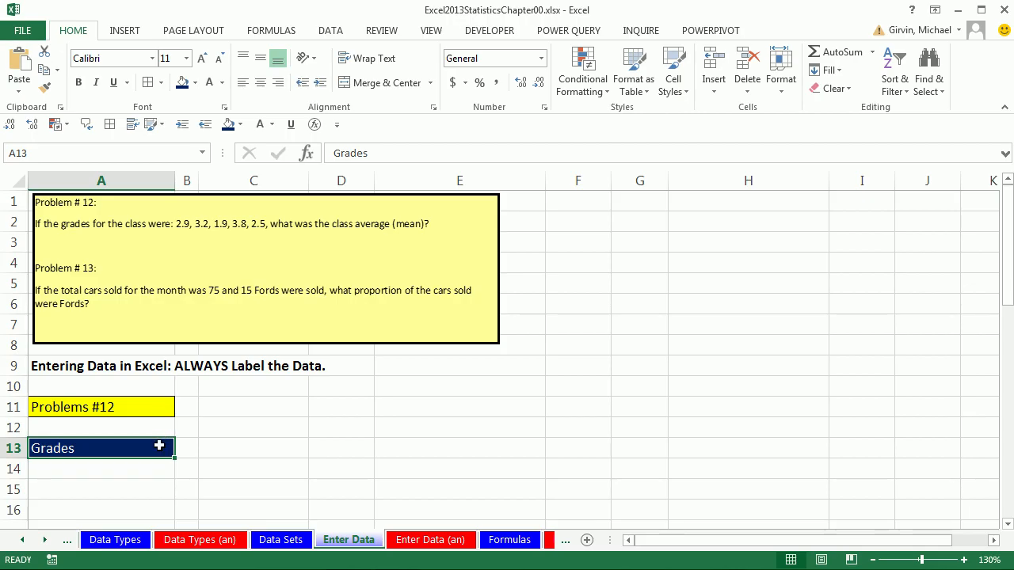
- Enter the grades 2.9, 3.2, 1.9, 3.8 and 2.5 in A14:A18 below the Grades label
click(112, 474)
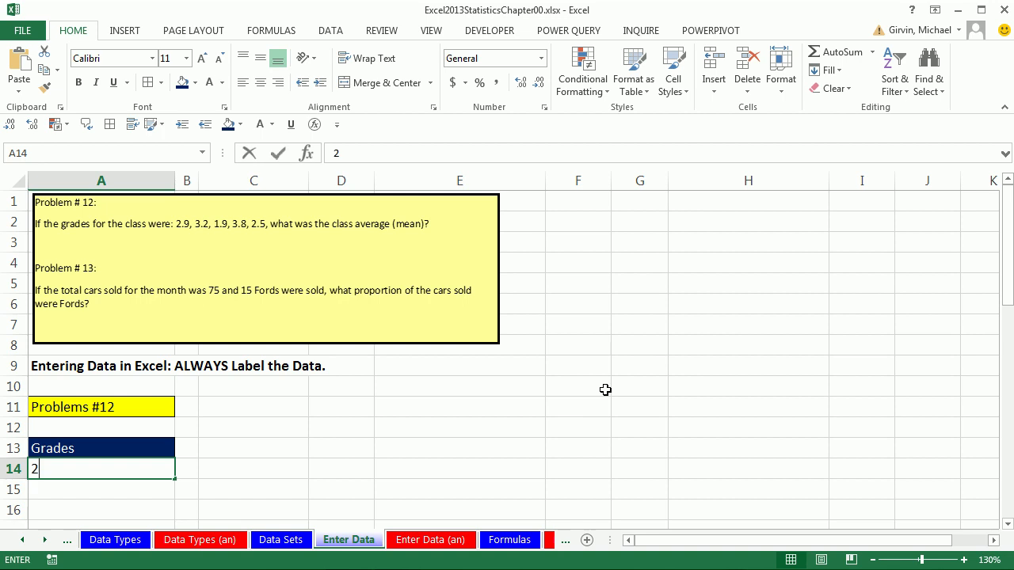
text(2.9)
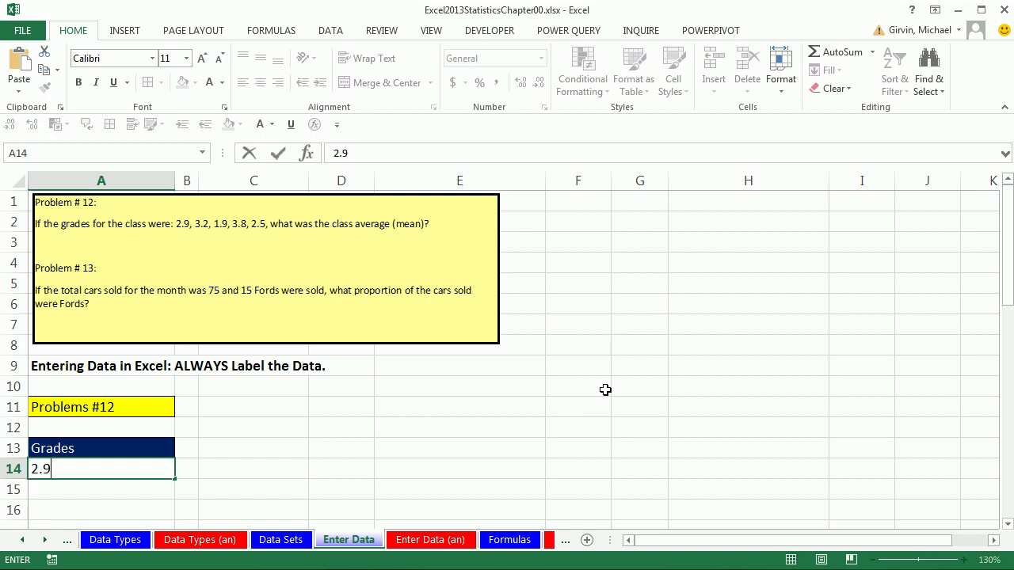
key(Return)
text(3.2)
key(Return)
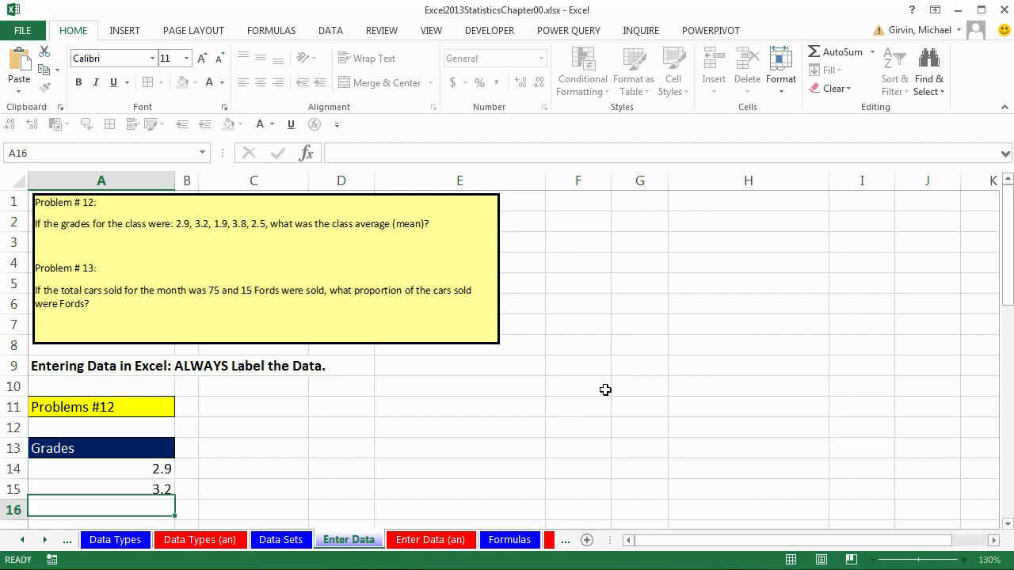
text(1.9)
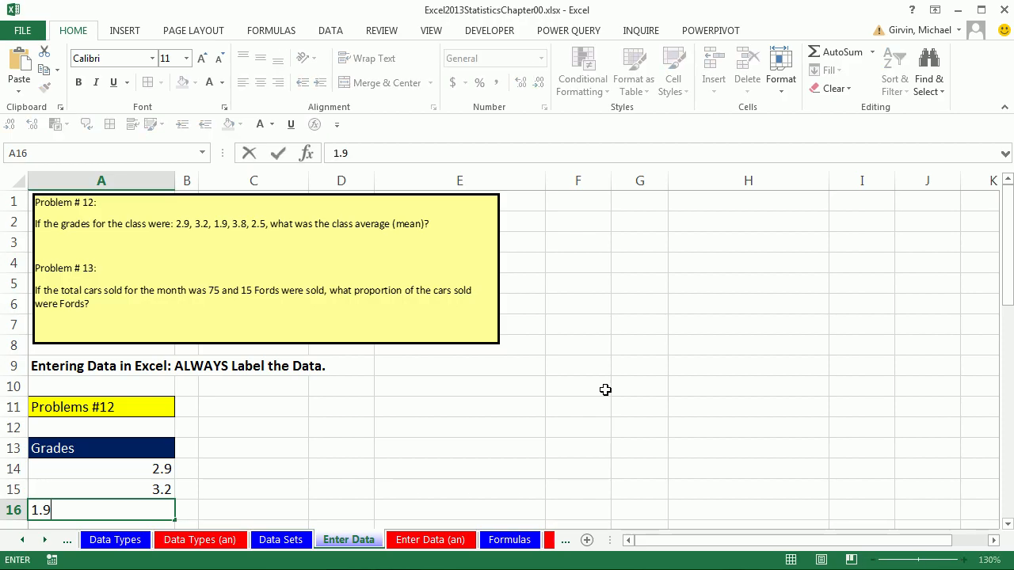
key(Return)
text(3.8)
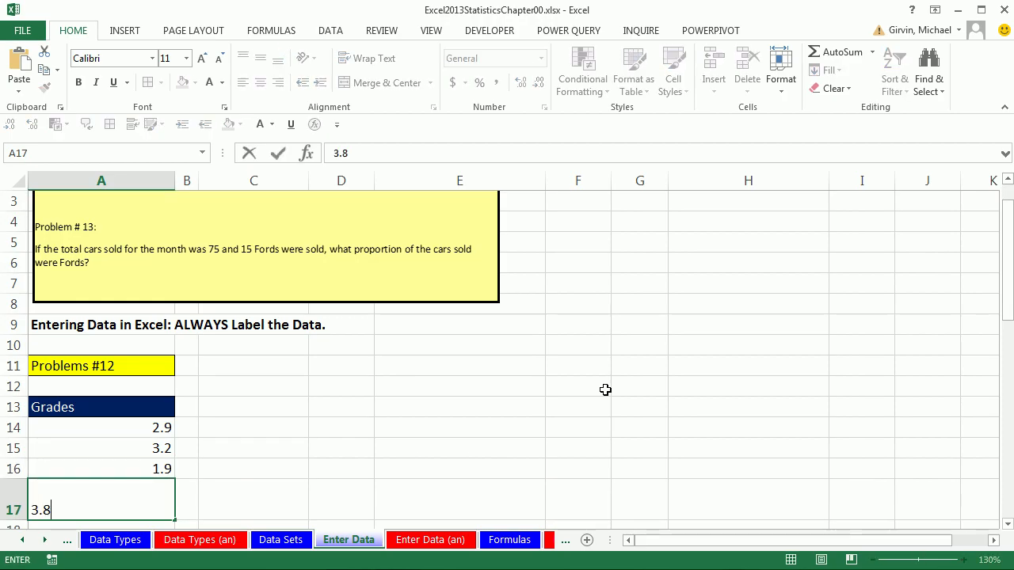
key(Return)
scroll(486, 463, up, 1)
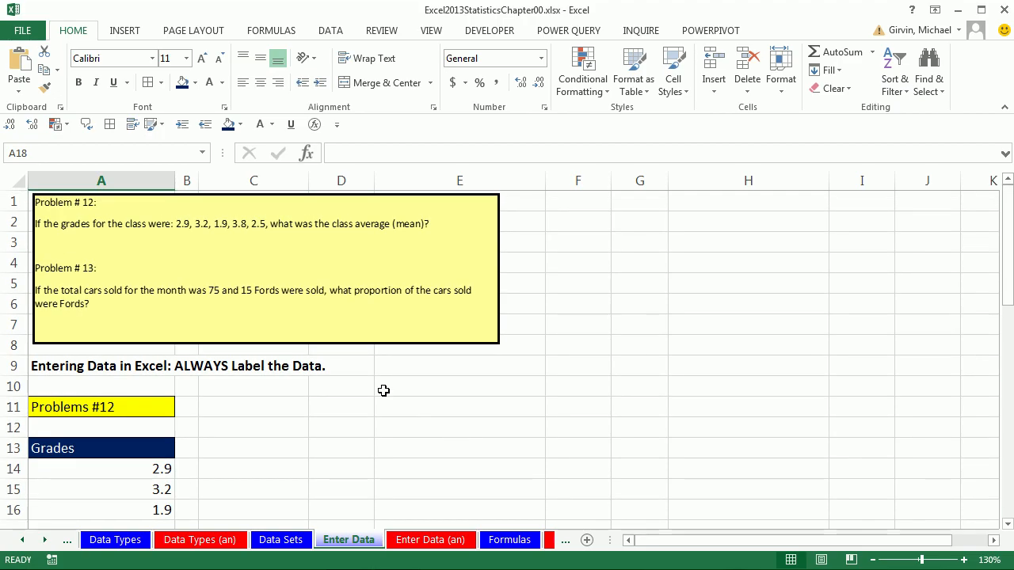
scroll(265, 265, down, 4)
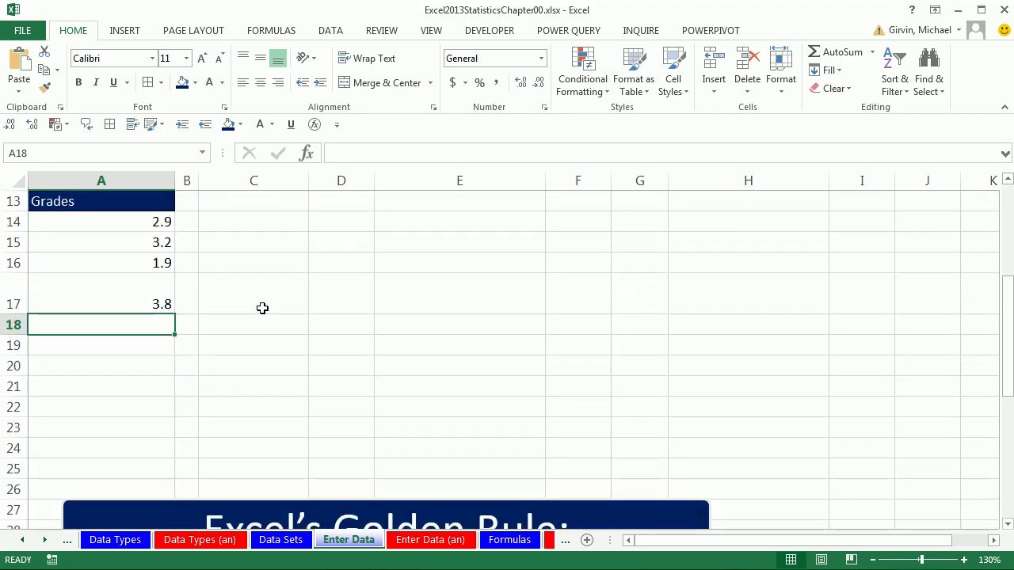
text(2.5)
key(Return)
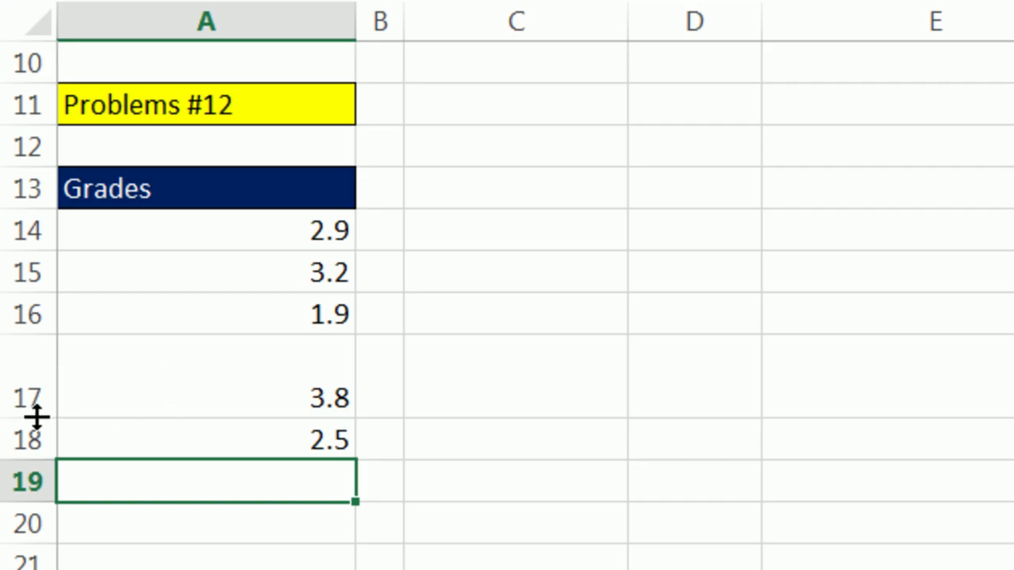
- Shrink row 17 to match the height of the neighbouring rows and apply All Borders to the Grades data in A13:A18
drag(36, 416, 37, 376)
drag(212, 202, 231, 396)
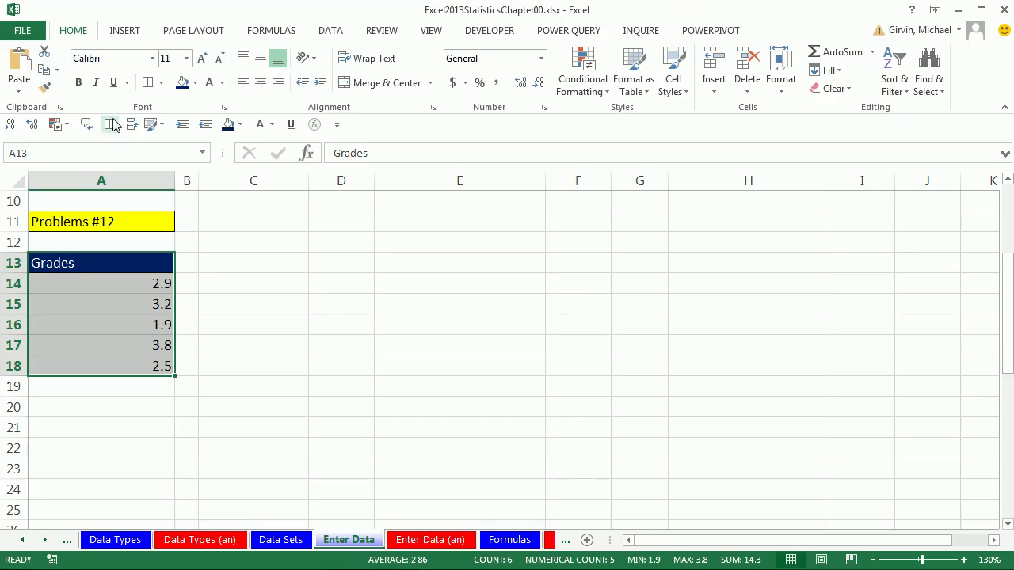
click(111, 125)
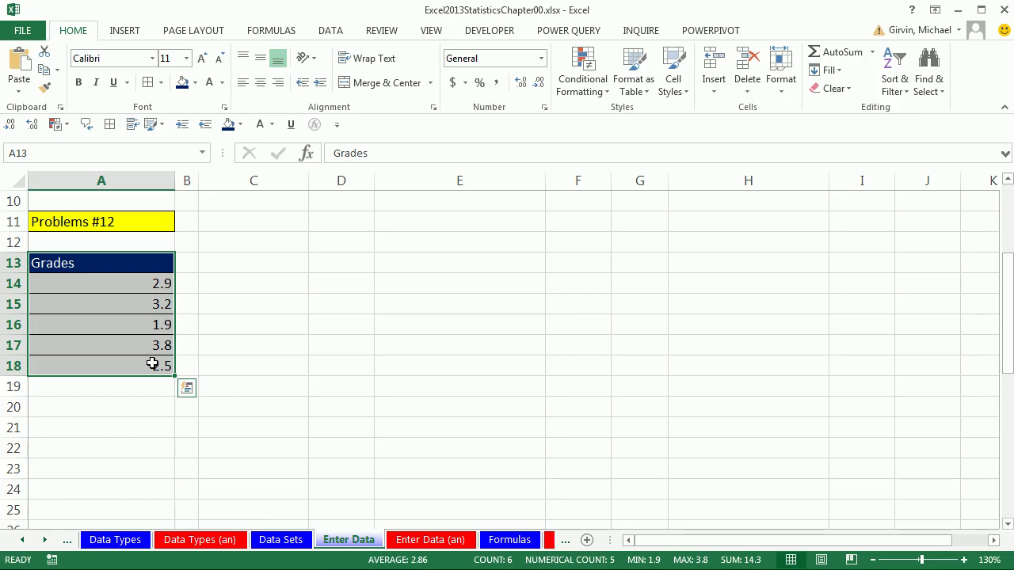
- Enter the label "Average (Mean)" in C13, beside the Grades field name
scroll(152, 363, up, 1)
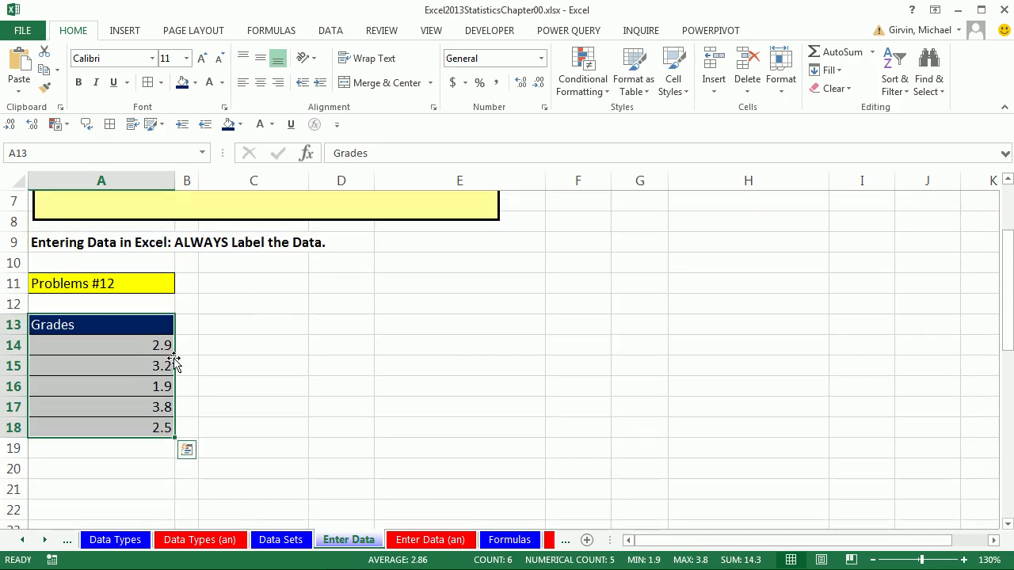
drag(151, 349, 149, 420)
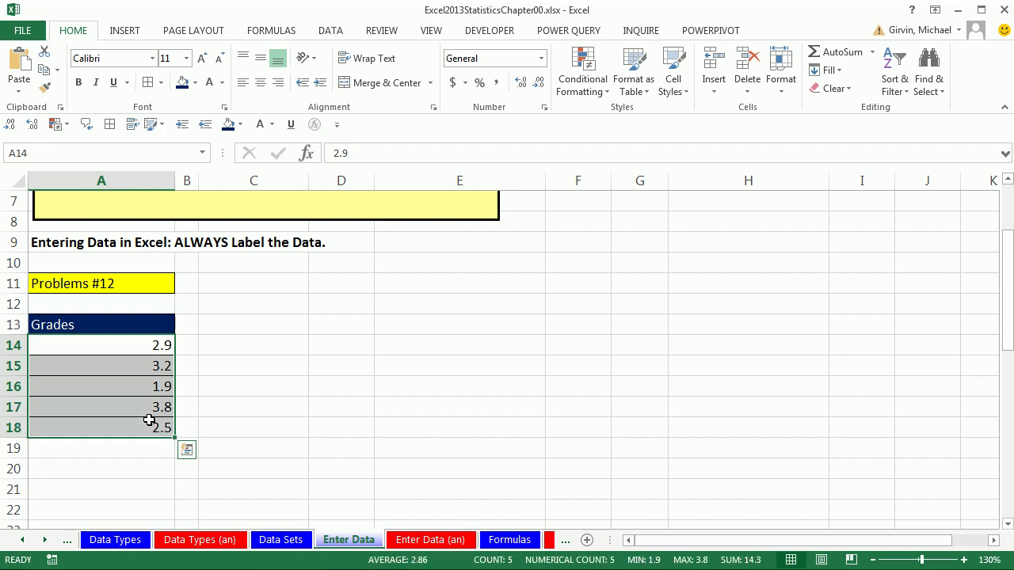
click(264, 322)
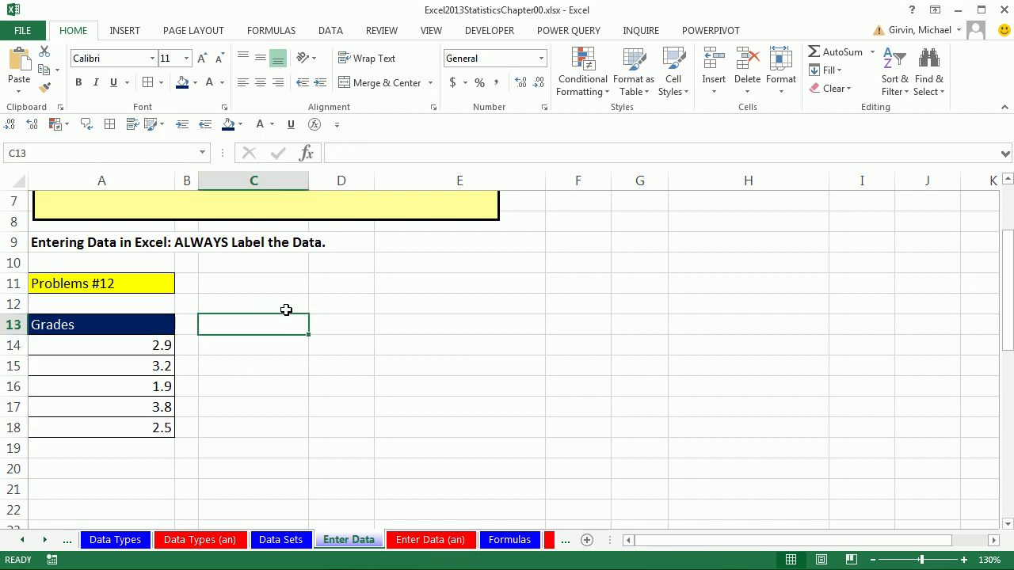
text(Average)
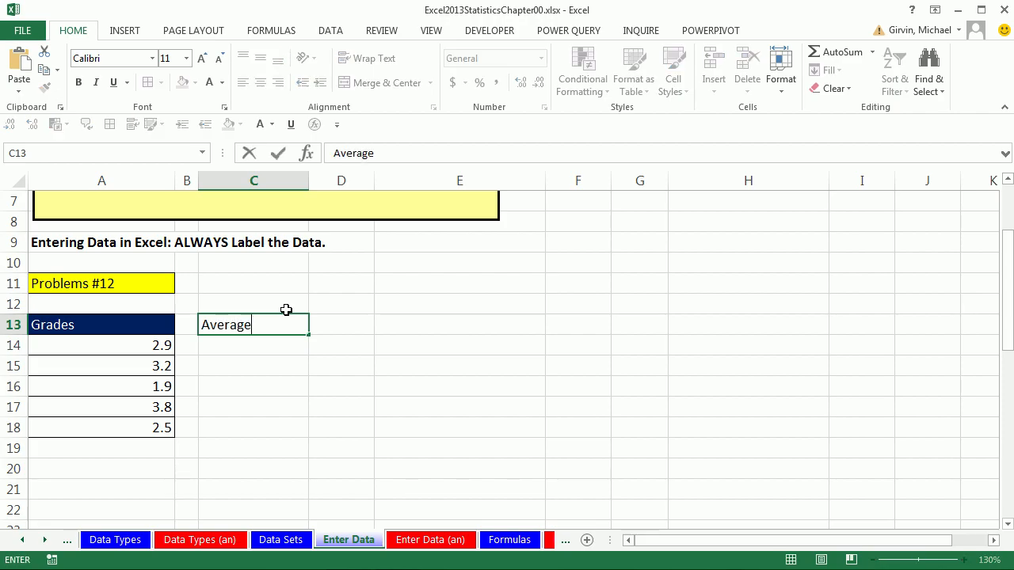
text( (Mean)
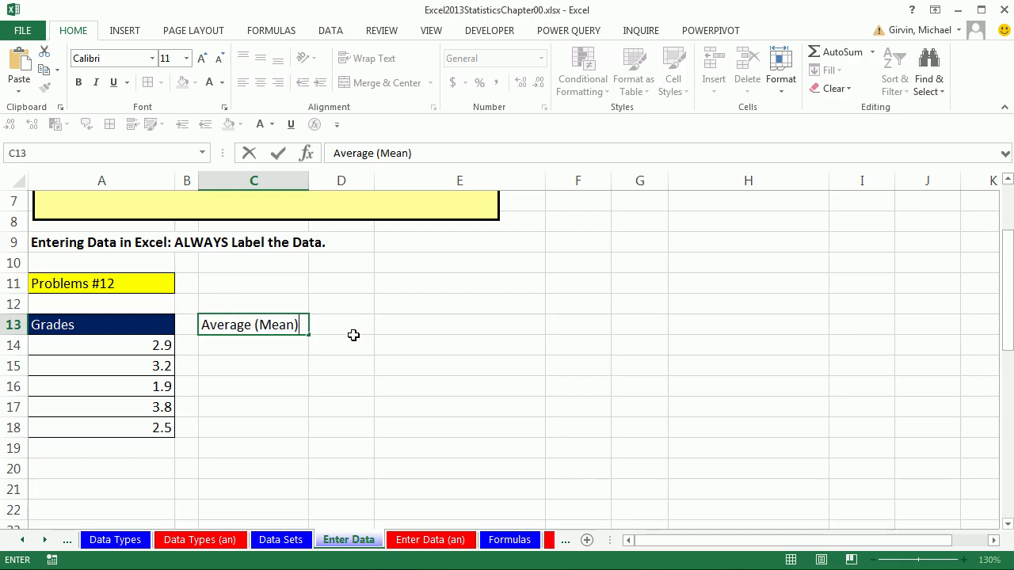
key(Return)
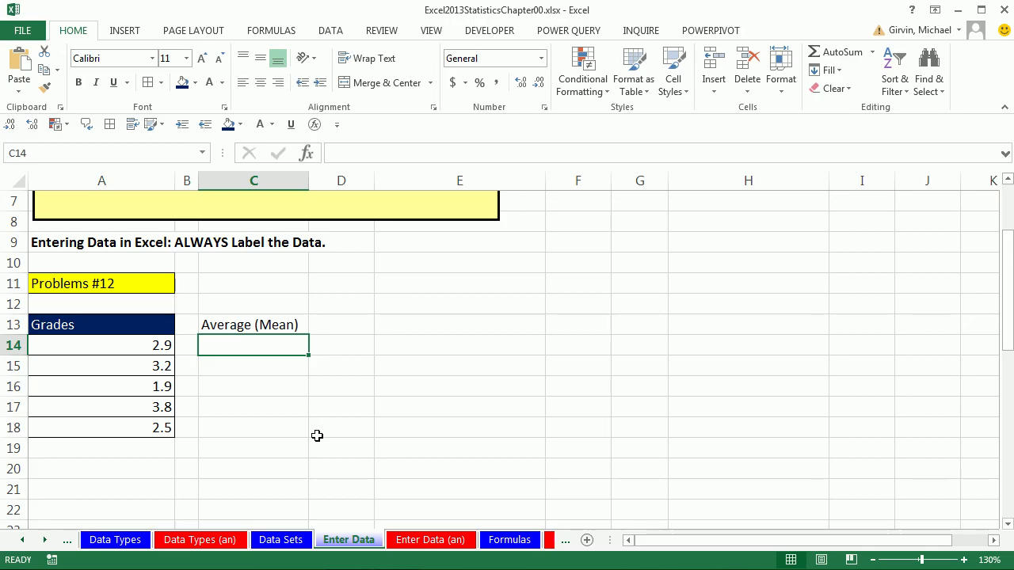
- Calculate the mean of the grades in C14 with the AVERAGE function over A14:A18
text(=)
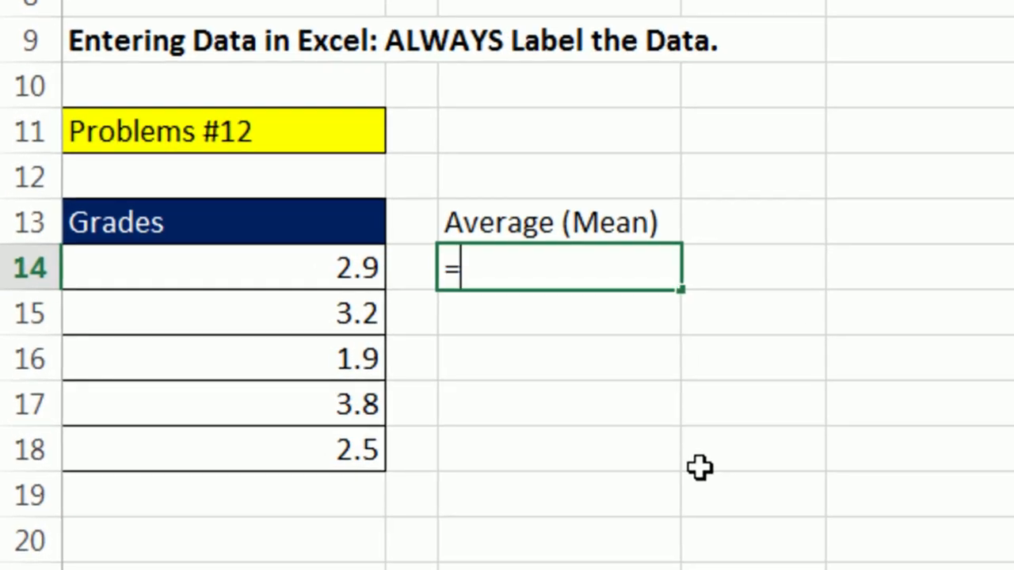
text(av)
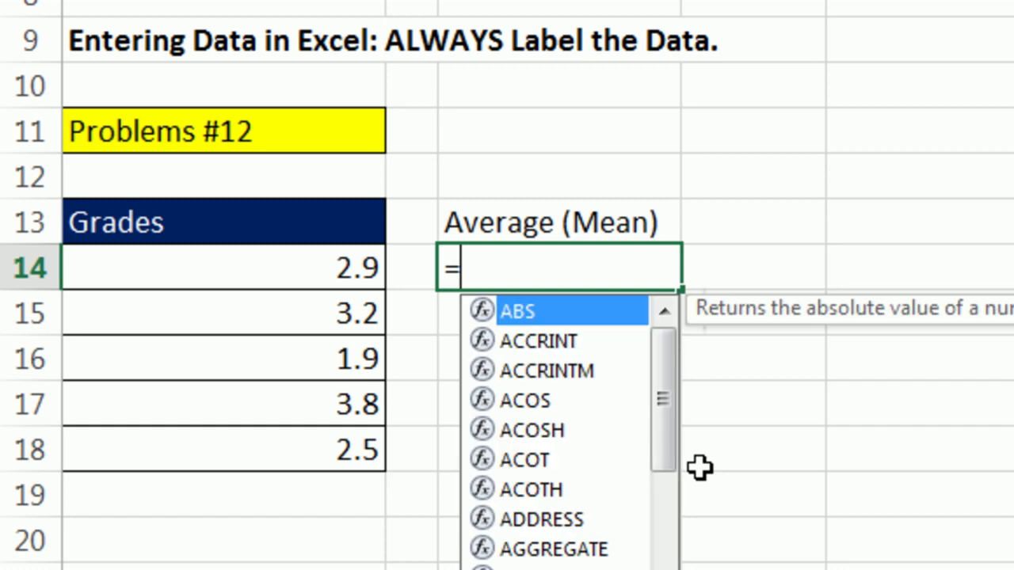
text(er)
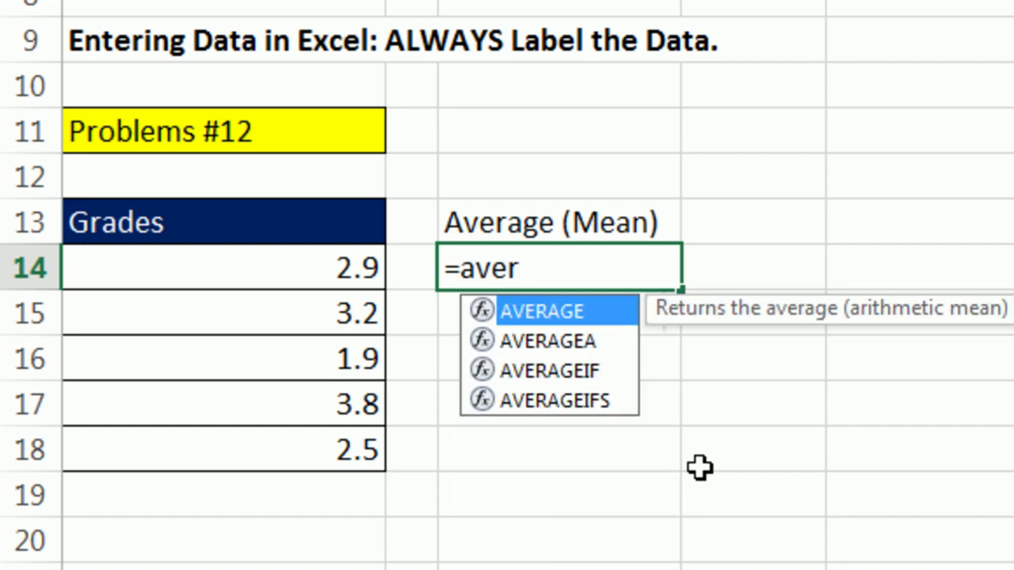
key(Tab)
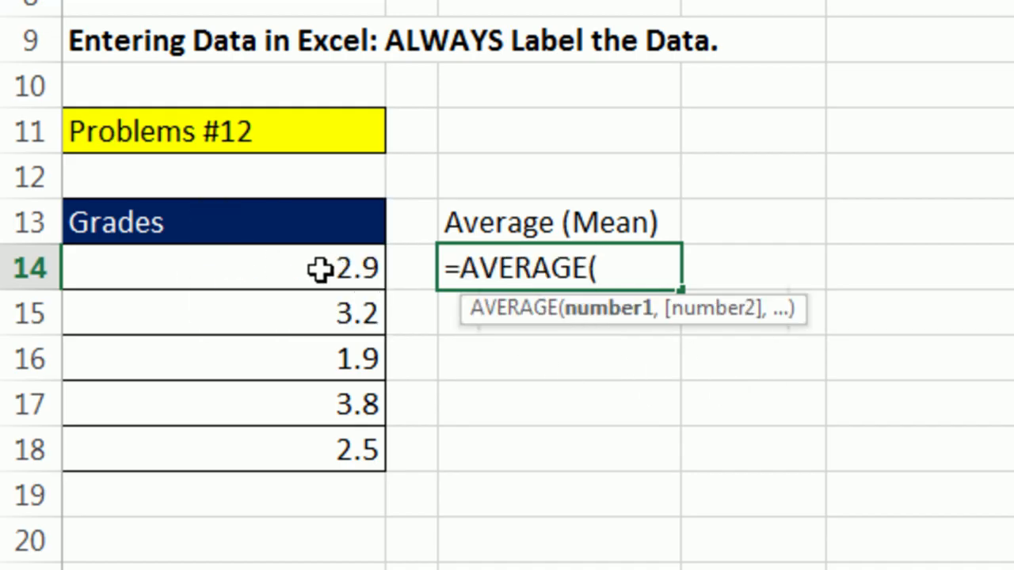
click(314, 269)
drag(314, 275, 307, 430)
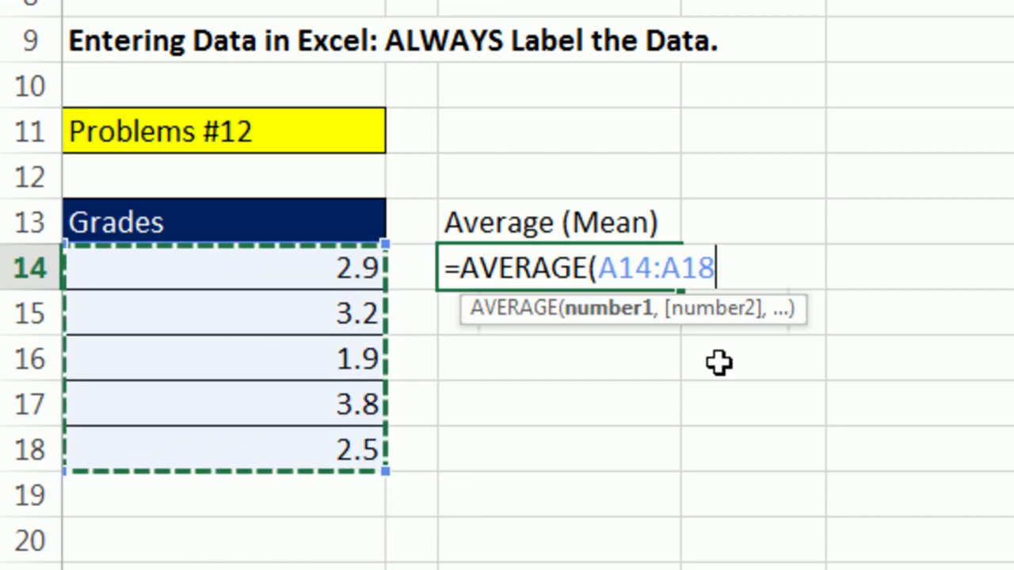
key(ctrl+Return)
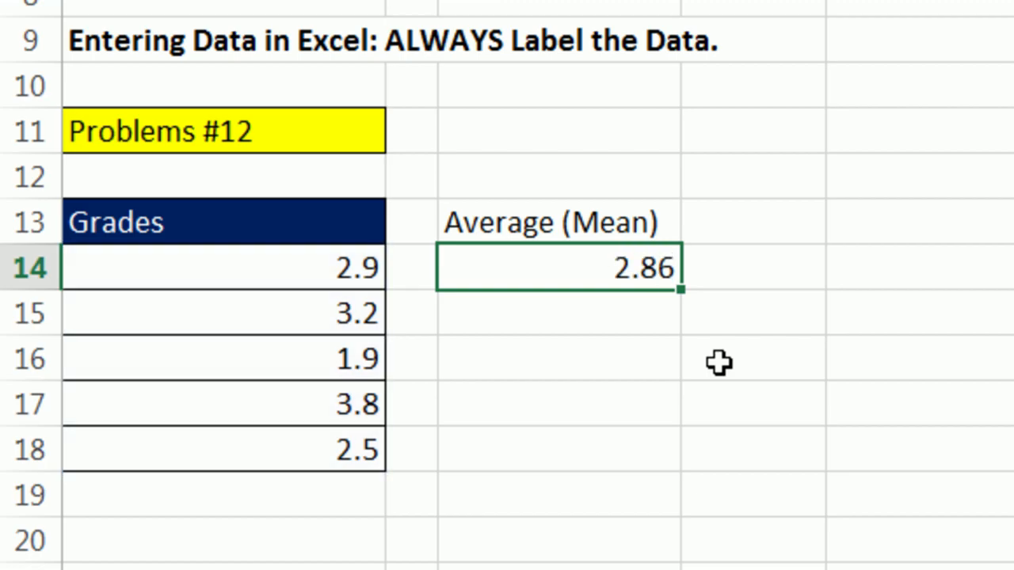
- Copy the formatting of the Grades label in A13 to the Average (Mean) label in C13 with the Format Painter
click(507, 224)
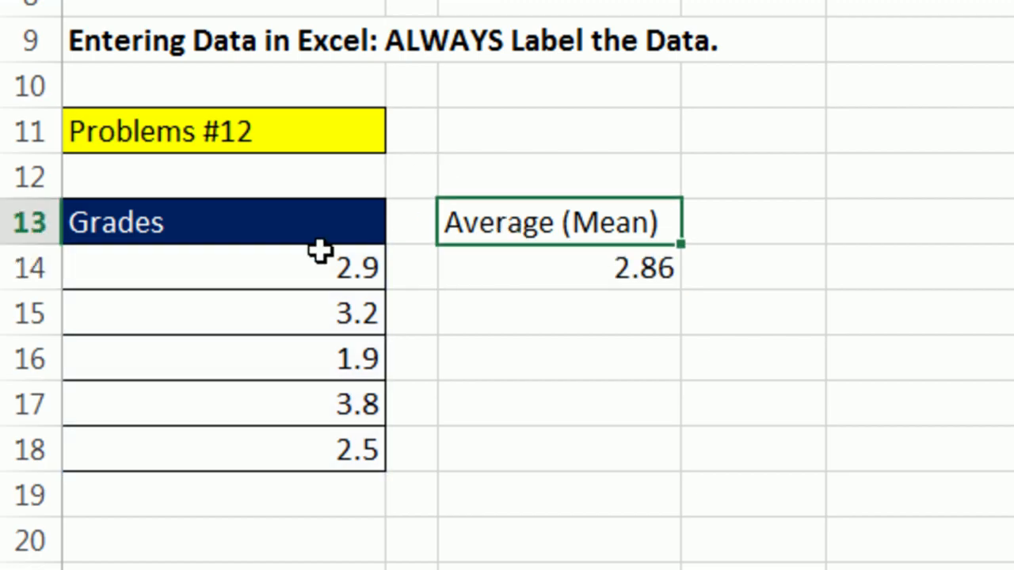
click(263, 221)
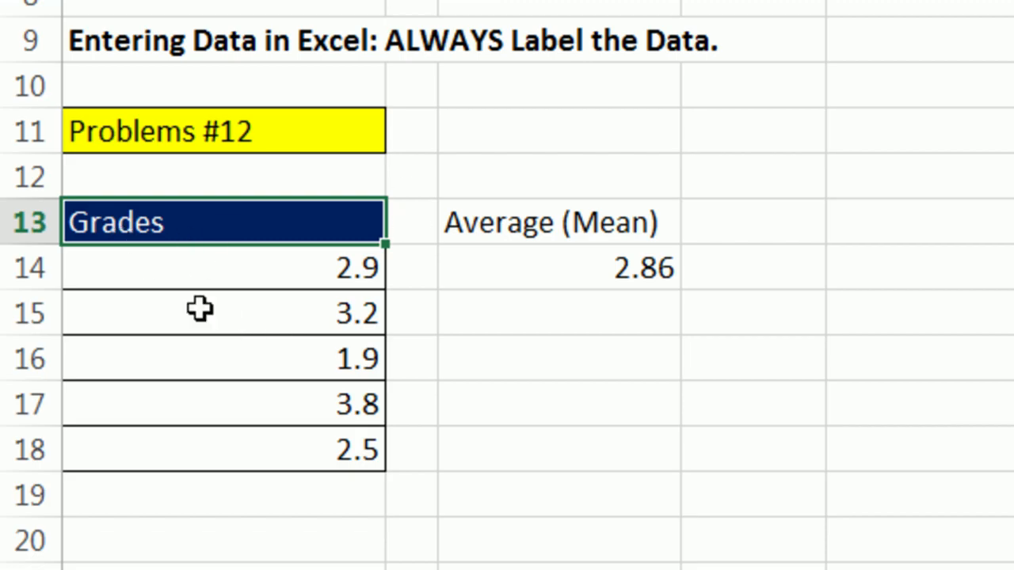
right_click(230, 230)
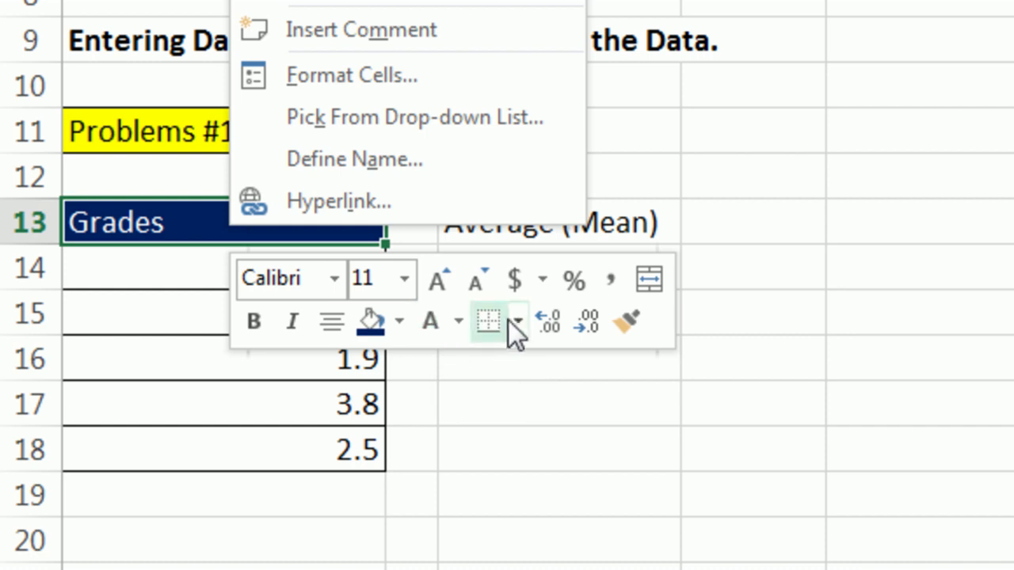
click(636, 325)
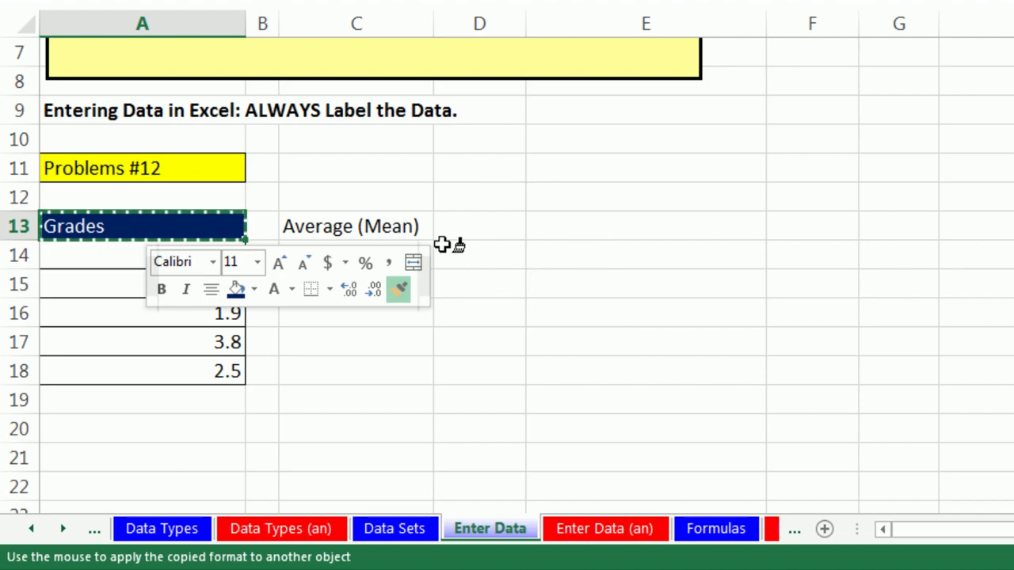
click(372, 225)
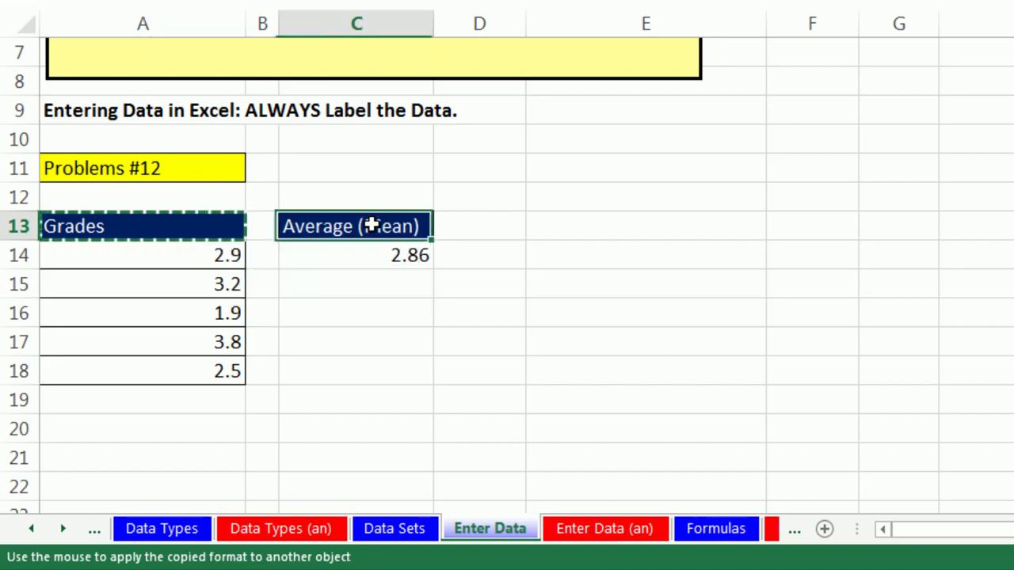
- Give the average formula cell C14 borders and a light green fill from the standard colors of More Colors
click(373, 254)
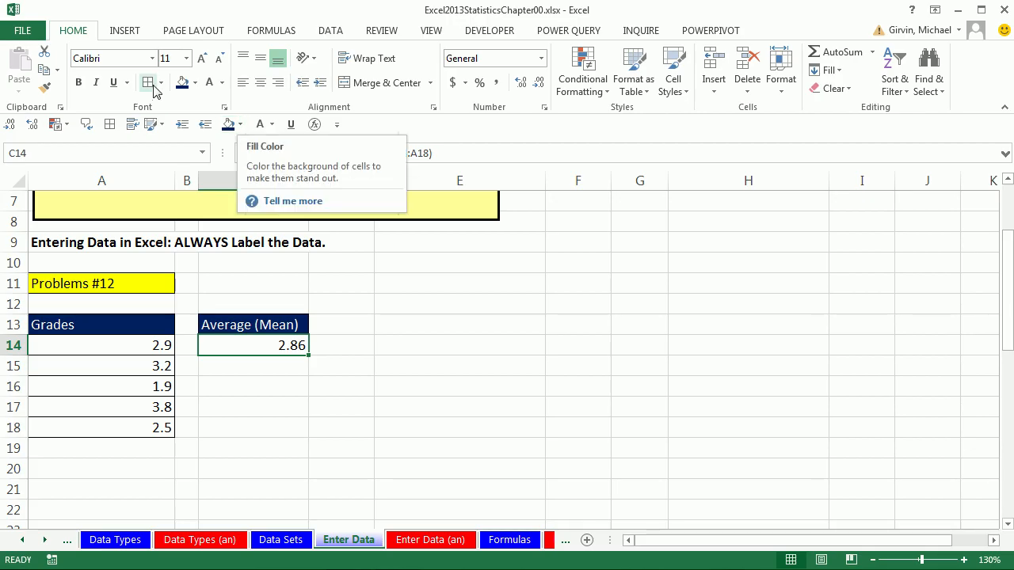
click(241, 128)
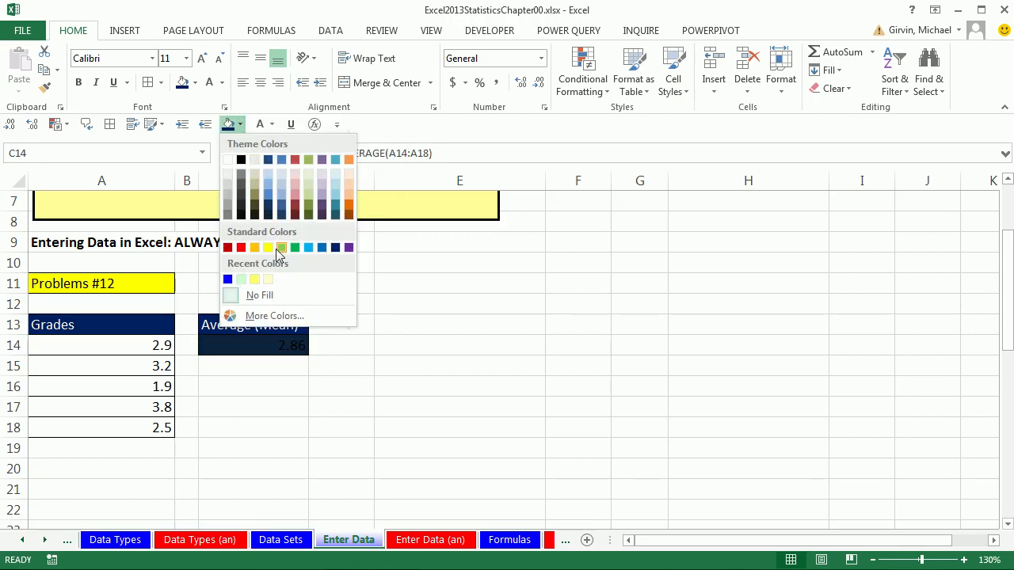
click(268, 317)
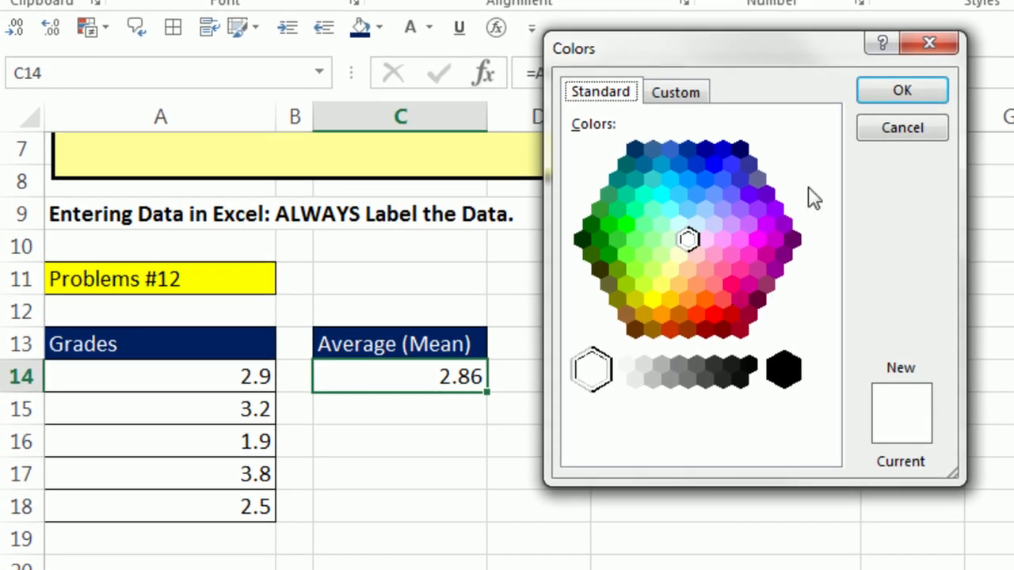
click(675, 92)
click(599, 93)
click(670, 240)
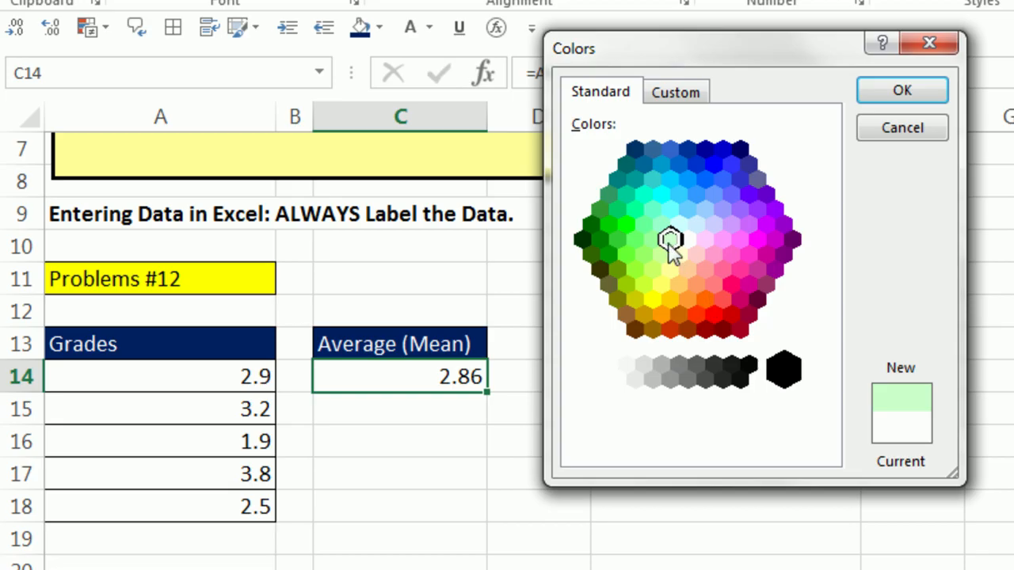
click(906, 91)
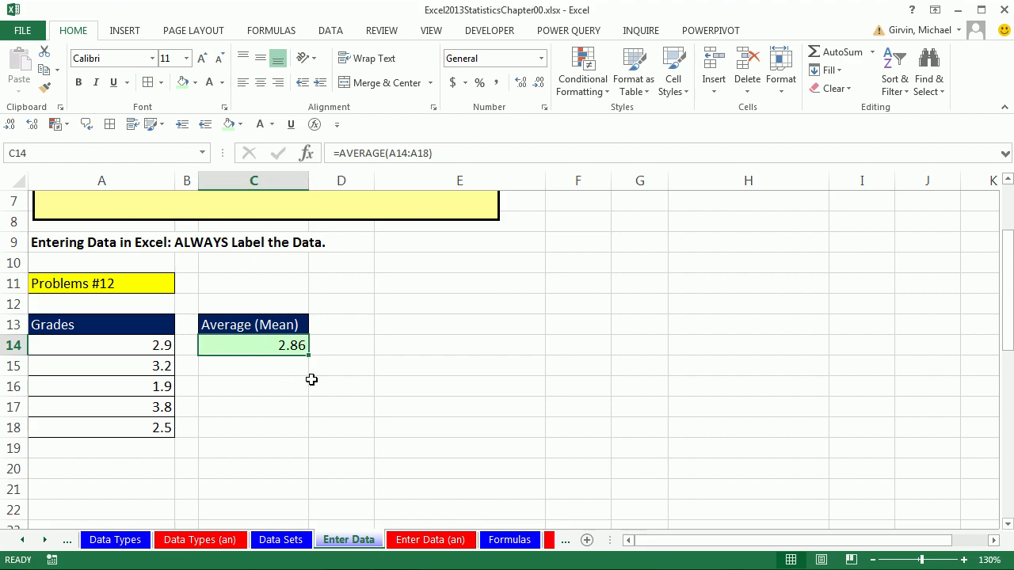
drag(122, 350, 131, 427)
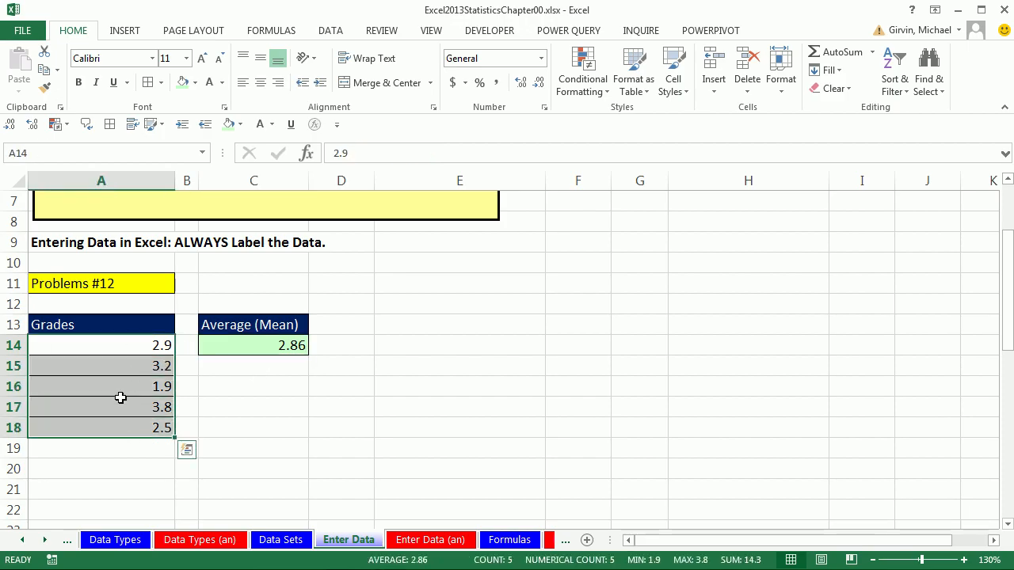
click(135, 324)
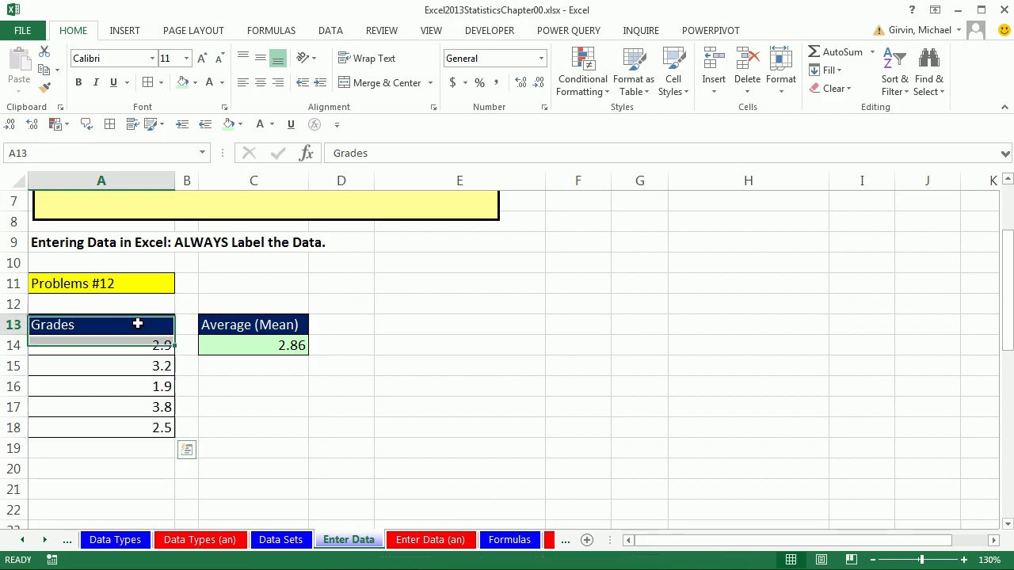
click(285, 331)
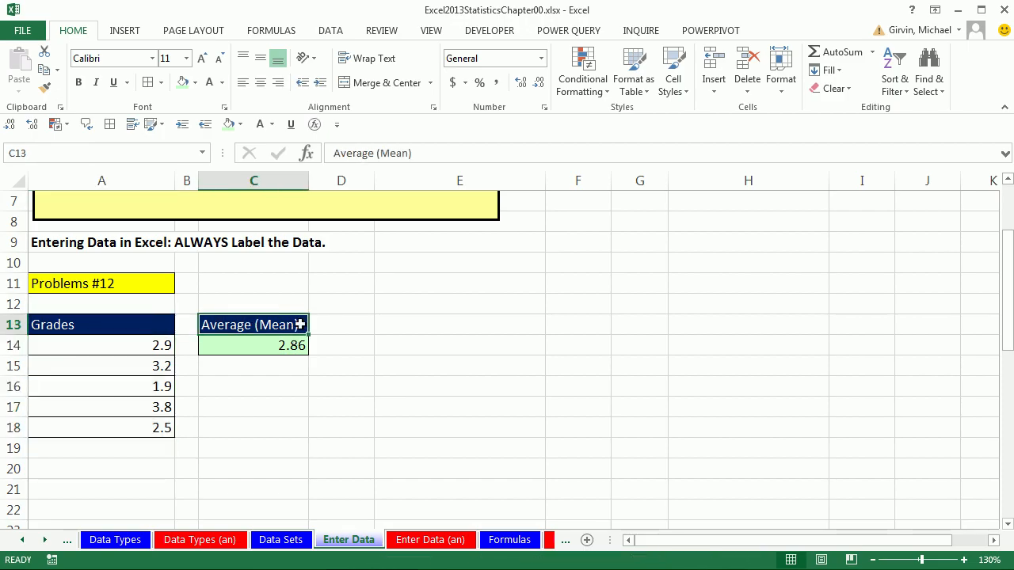
click(255, 347)
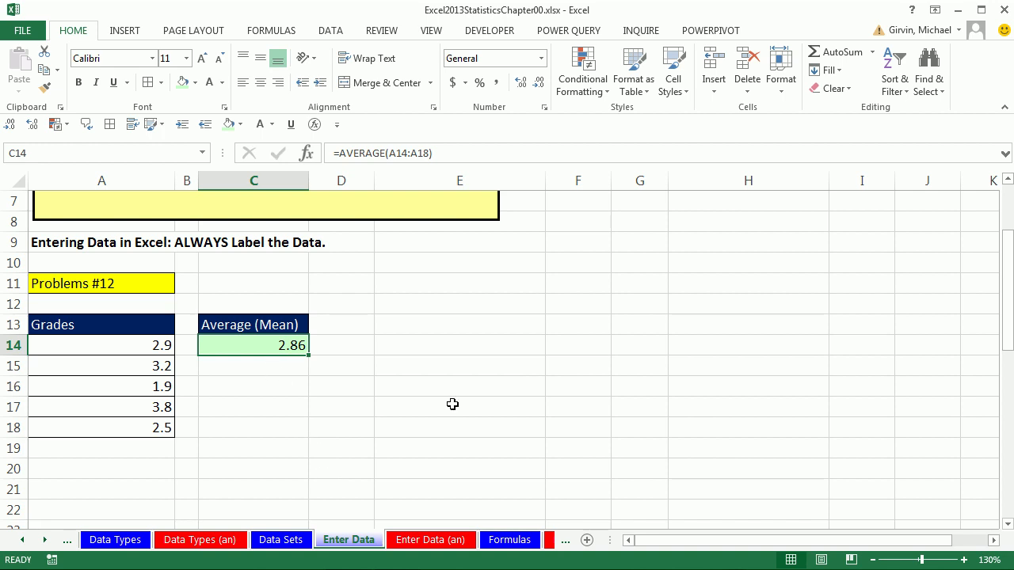
click(554, 382)
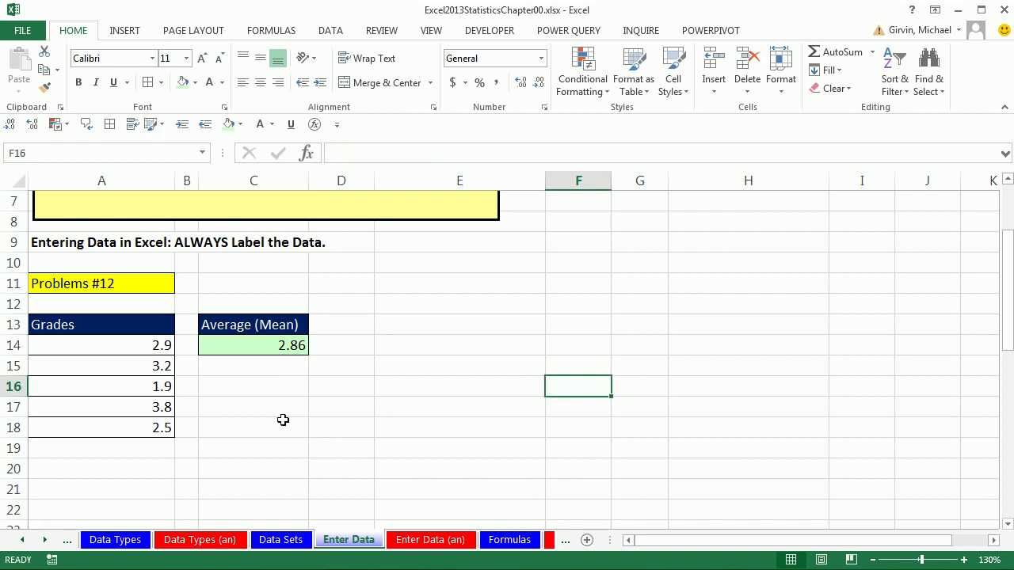
click(289, 347)
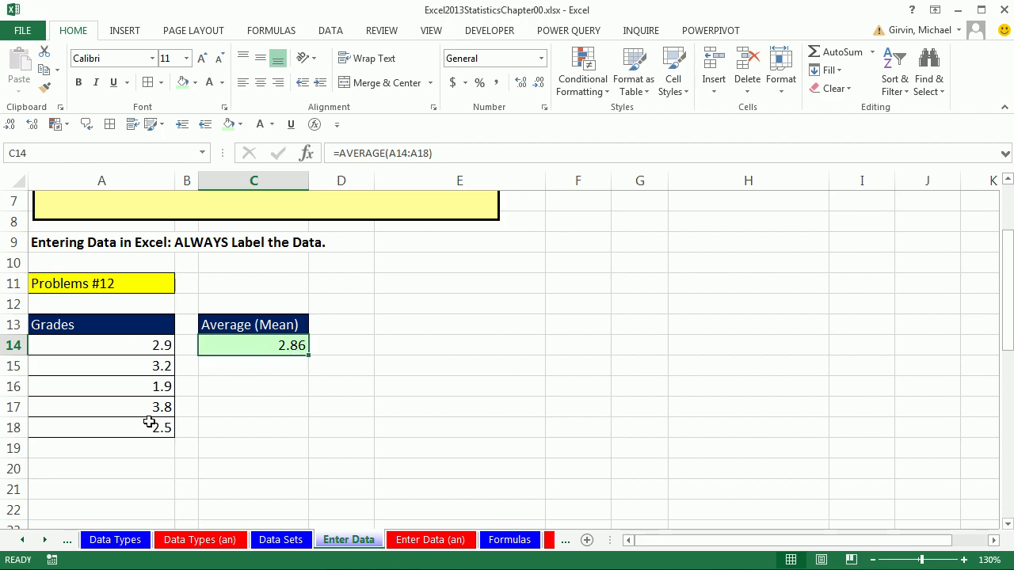
- Copy the Grades and Average (Mean) block A13:C18 and paste it at A20
drag(63, 324, 297, 433)
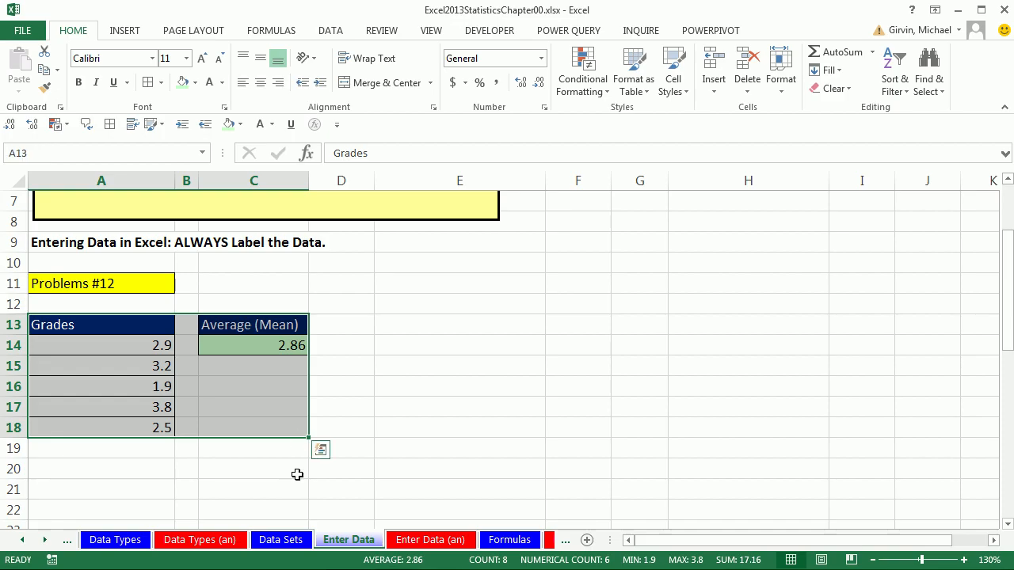
key(ctrl+c)
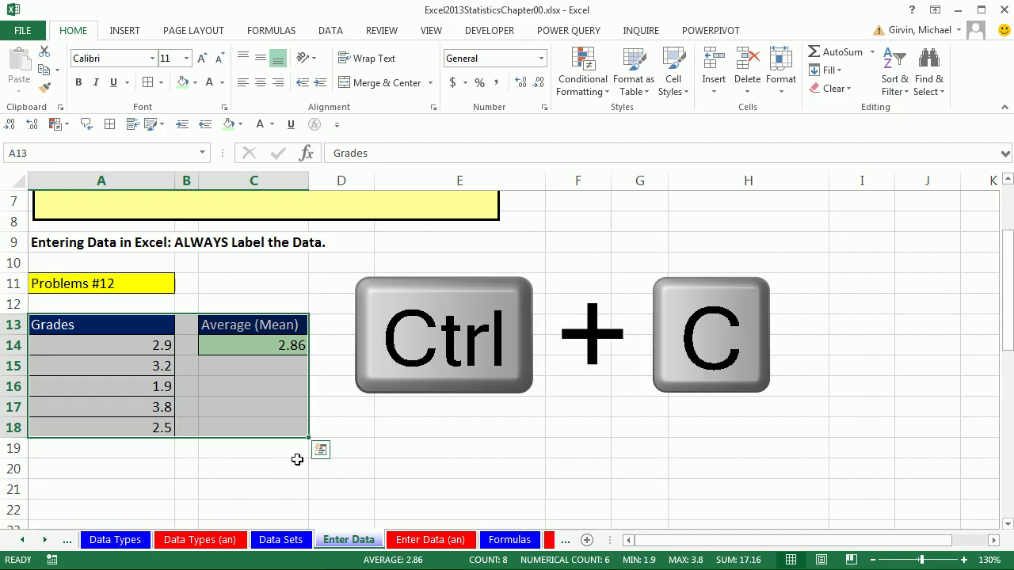
key(ctrl+c)
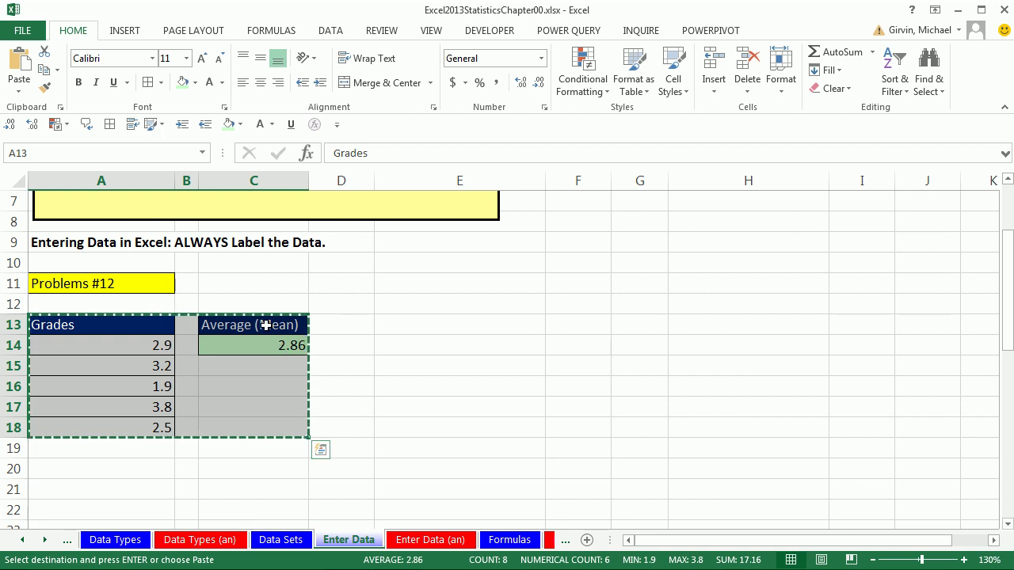
click(160, 468)
scroll(275, 449, down, 2)
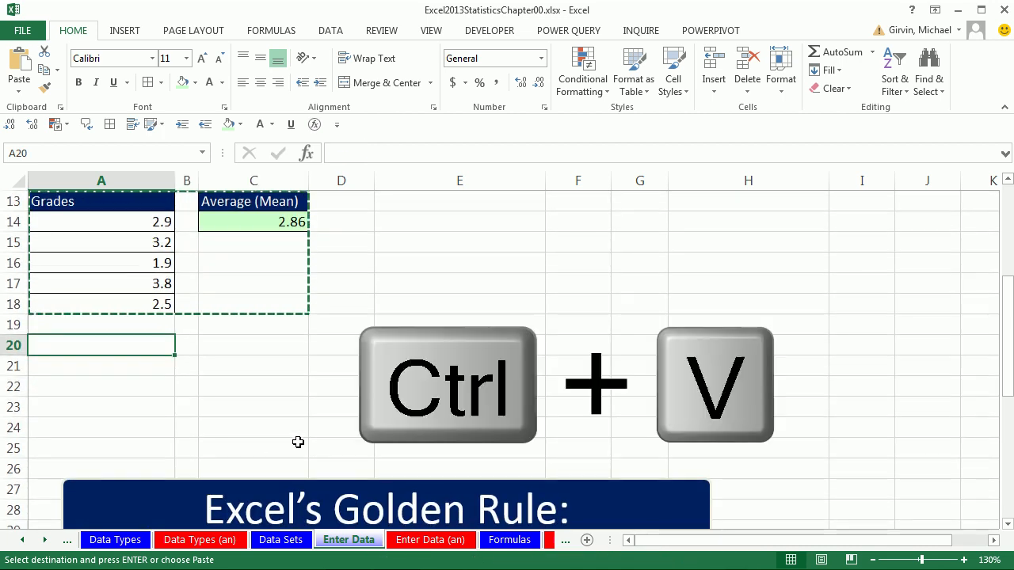
key(ctrl+v)
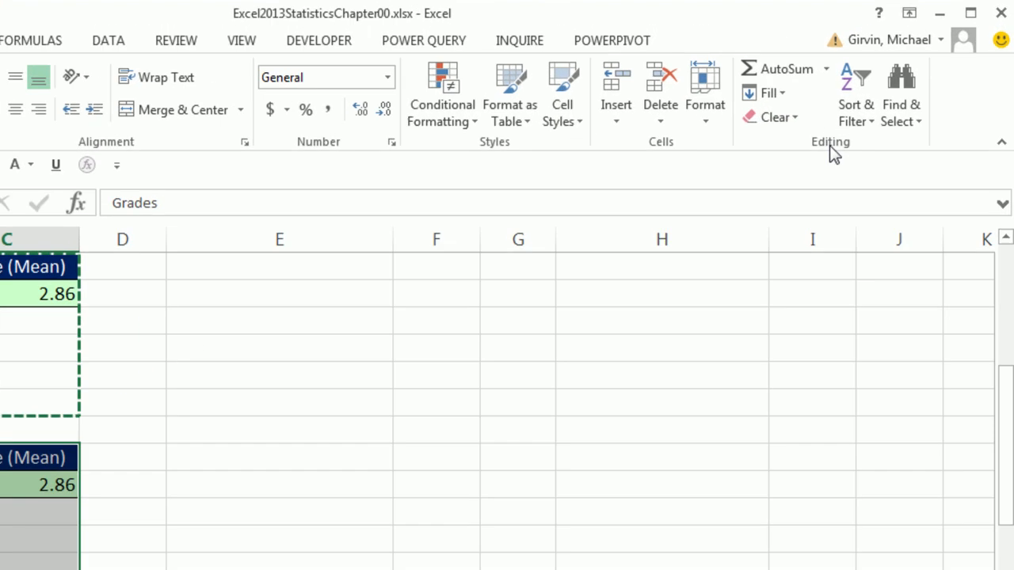
- Clear the formats of the pasted block A20:C25 and make the labels in A20 and C20 bold
click(705, 166)
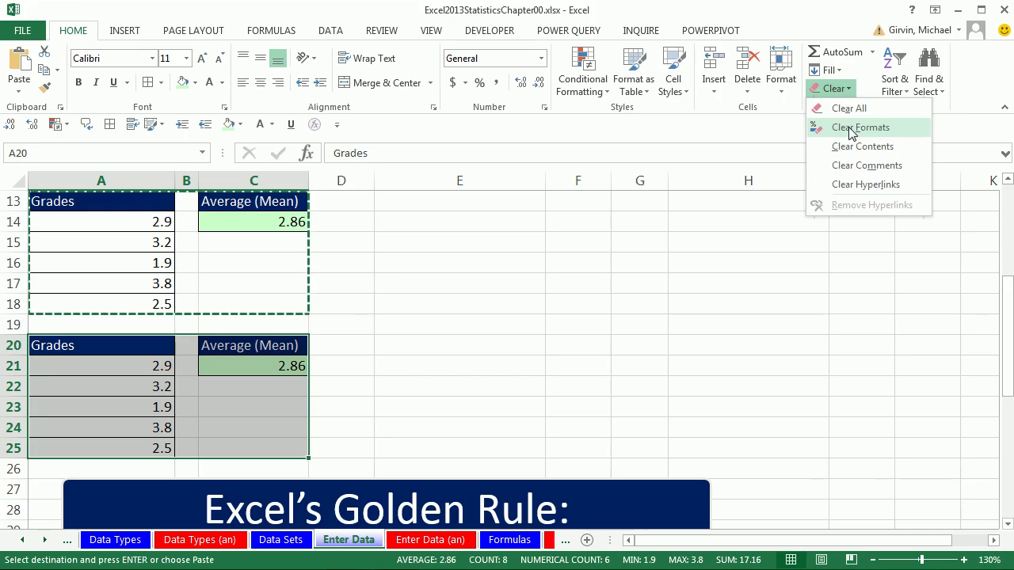
click(852, 133)
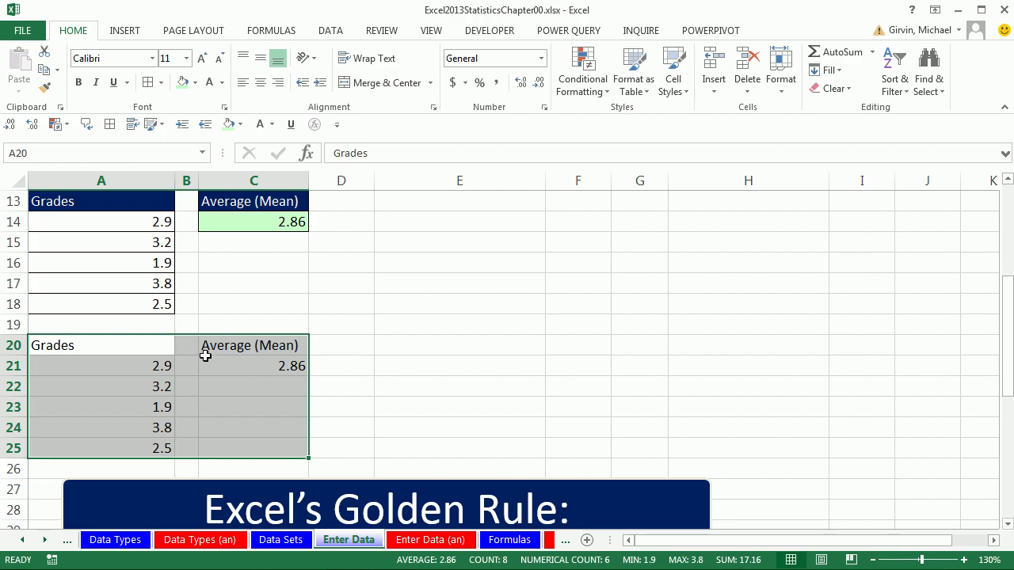
click(138, 346)
ctrl+click(269, 346)
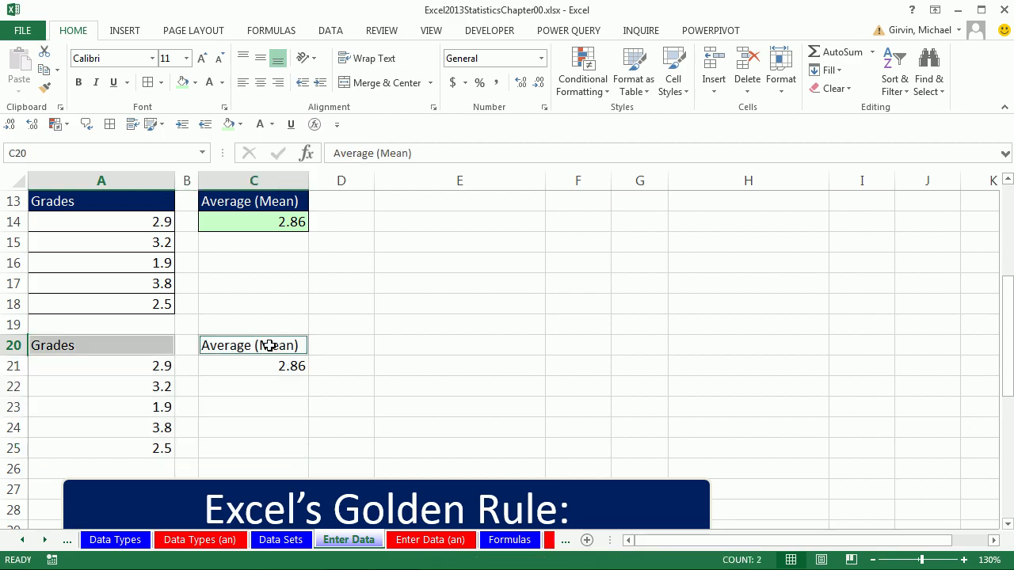
click(136, 348)
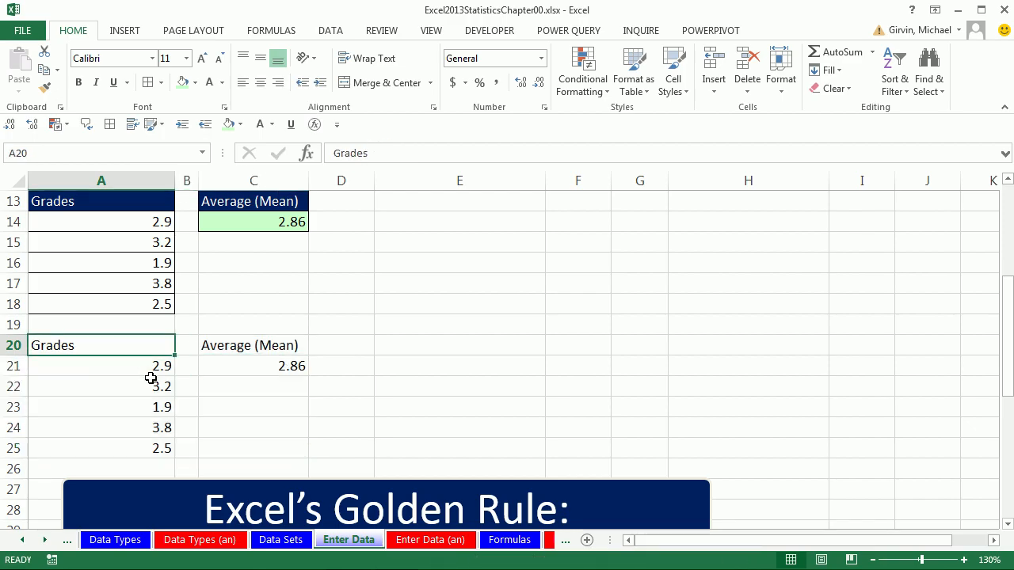
key(ctrl+b)
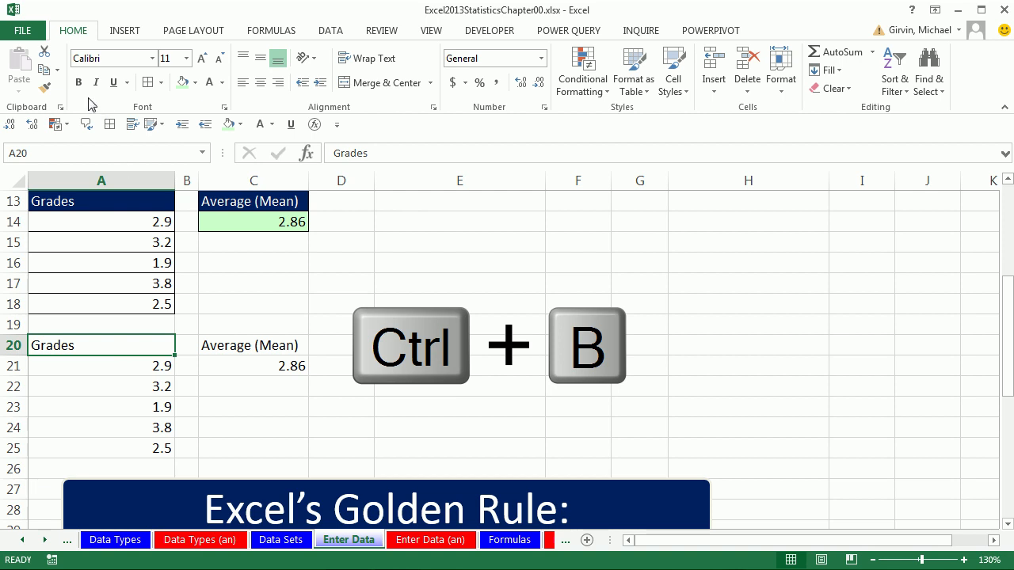
key(ctrl+b)
click(253, 346)
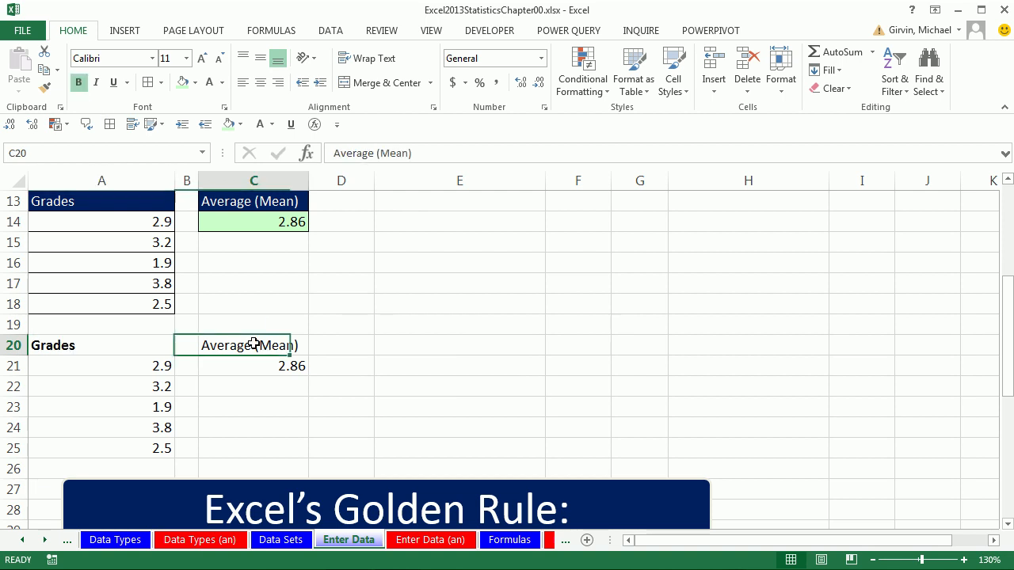
key(ctrl+b)
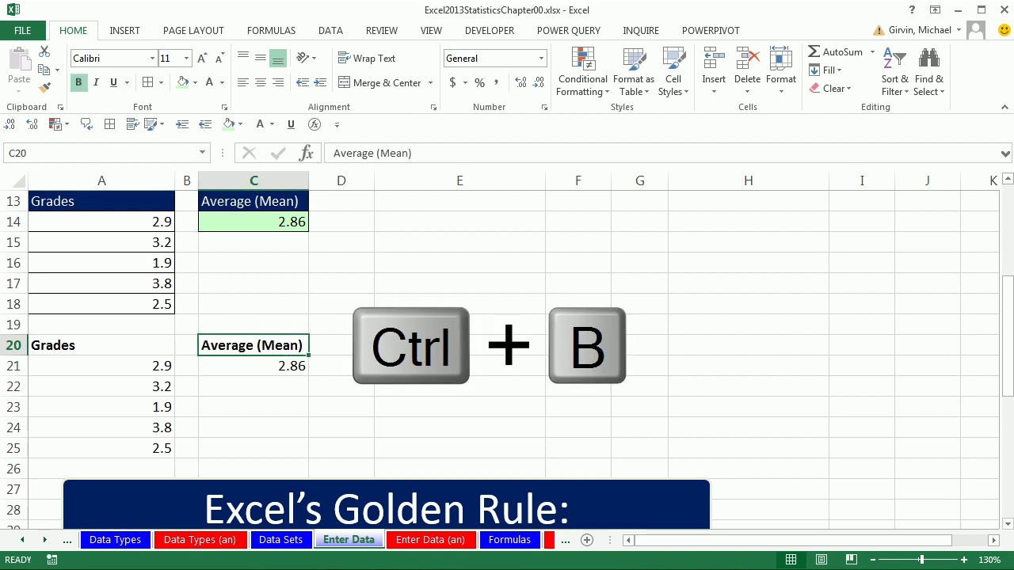
- Fill the average formula cell C21 with light green
click(292, 367)
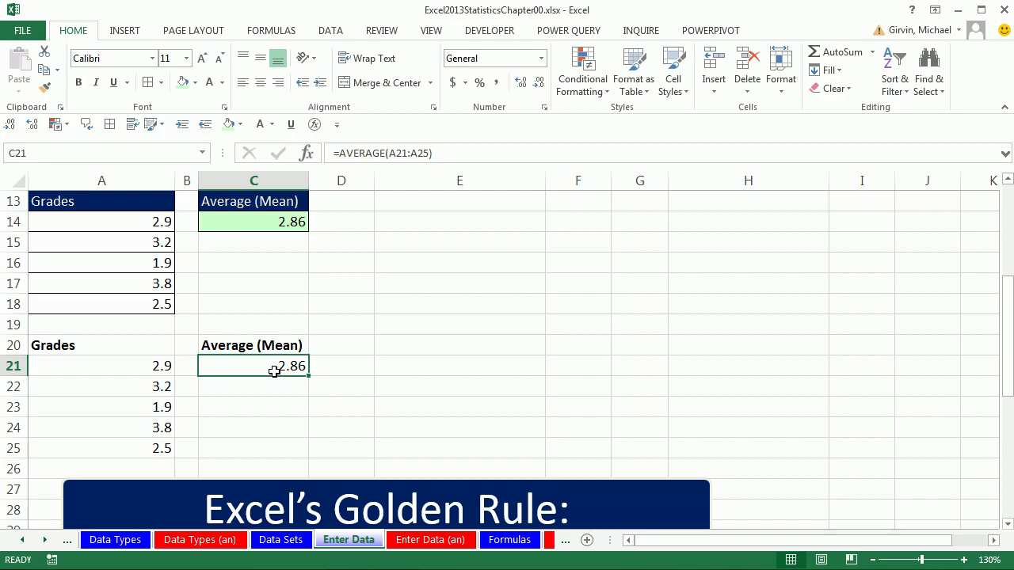
click(183, 81)
click(421, 390)
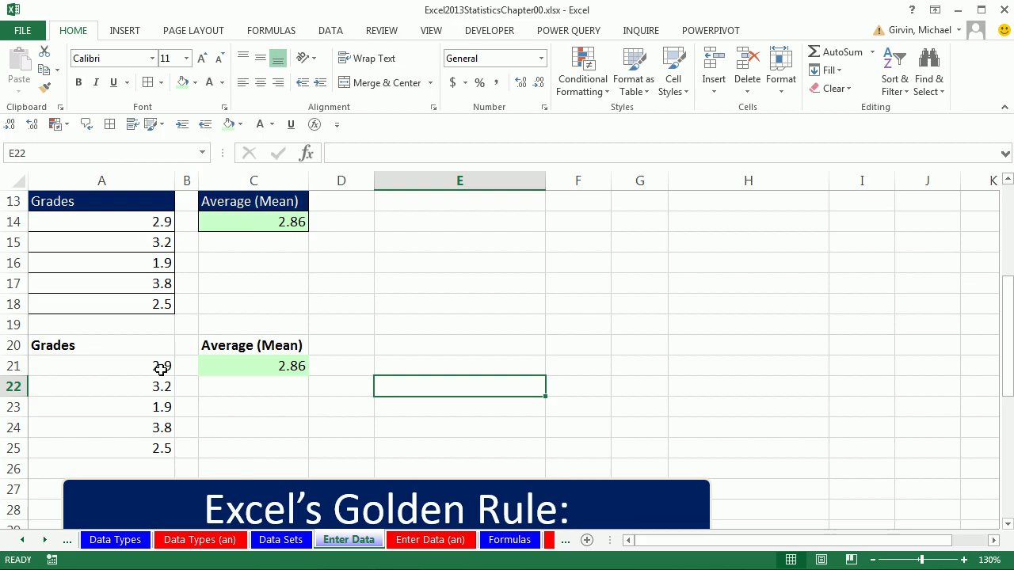
- Review the labelled grades in A20:A25, Excel's Golden Rule below them, and the cell references in the AVERAGE formula in C21
drag(130, 345, 133, 436)
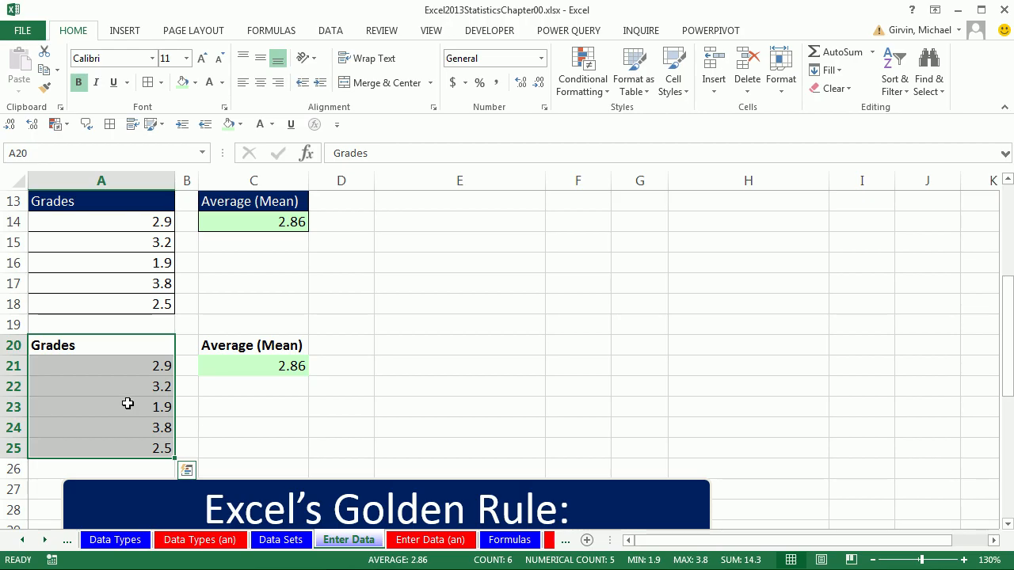
click(98, 346)
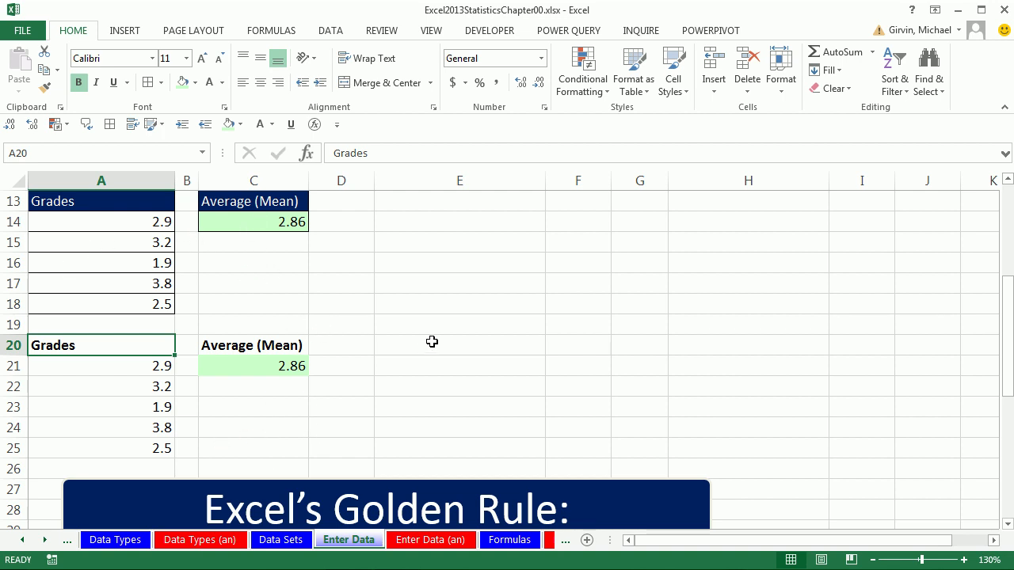
ctrl+scroll(432, 342, down, 2)
scroll(432, 341, down, 3)
scroll(433, 342, down, 1)
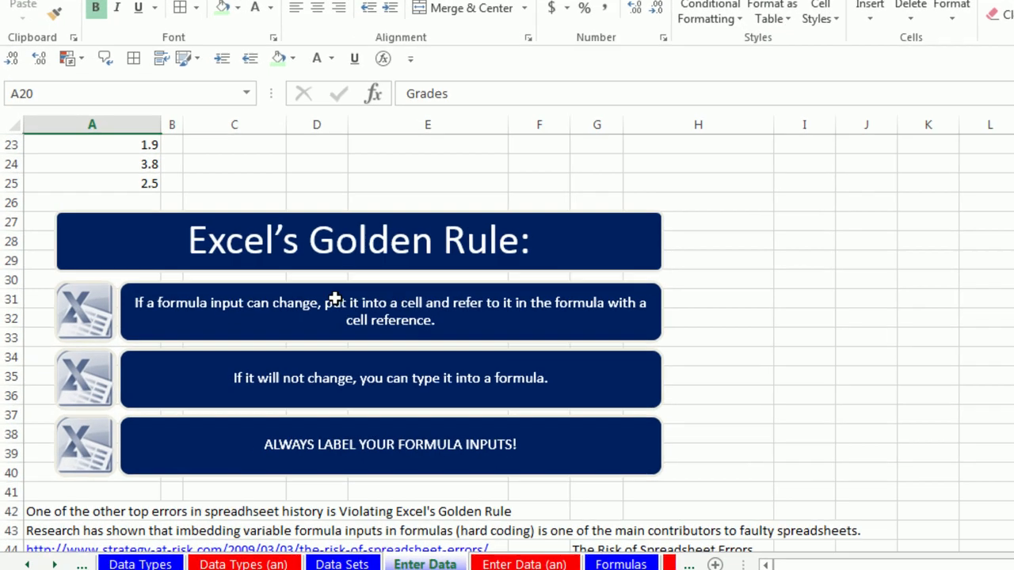
scroll(335, 299, up, 3)
double_click(359, 208)
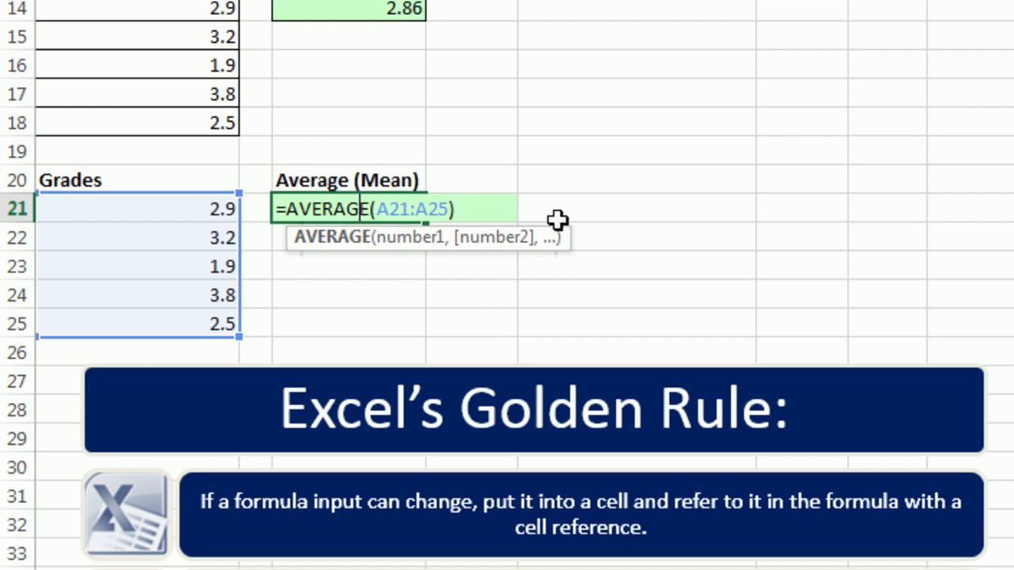
key(ctrl+Return)
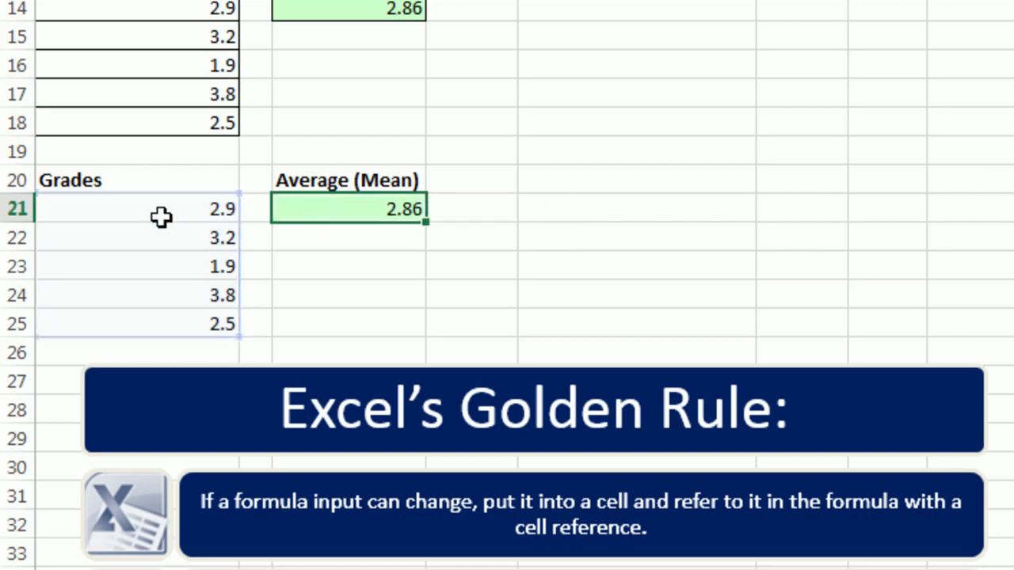
- Try a grade of 2.7 in A21 to test the AVERAGE formula in C21, and undo the change
click(221, 211)
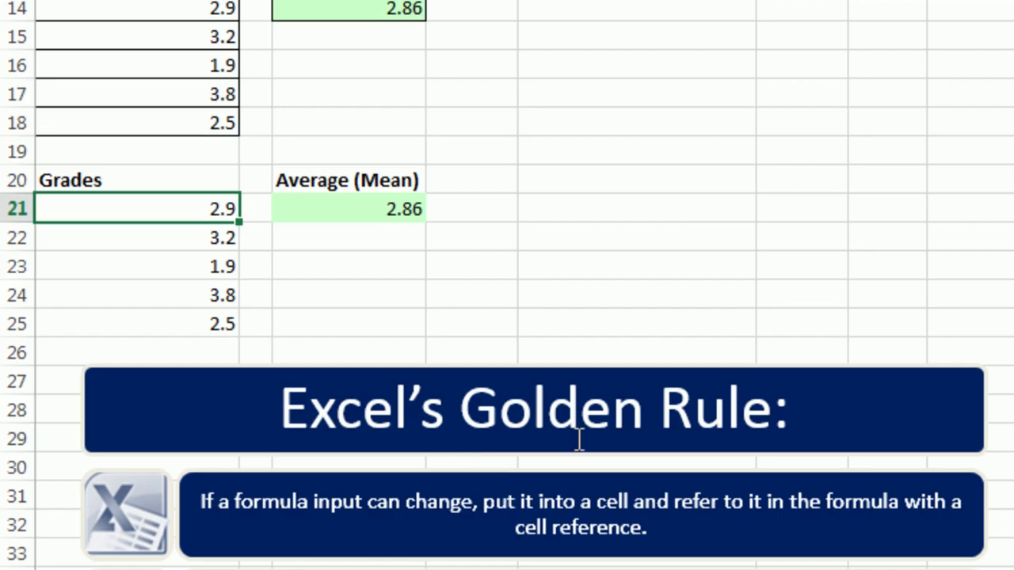
text(2.7)
key(Return)
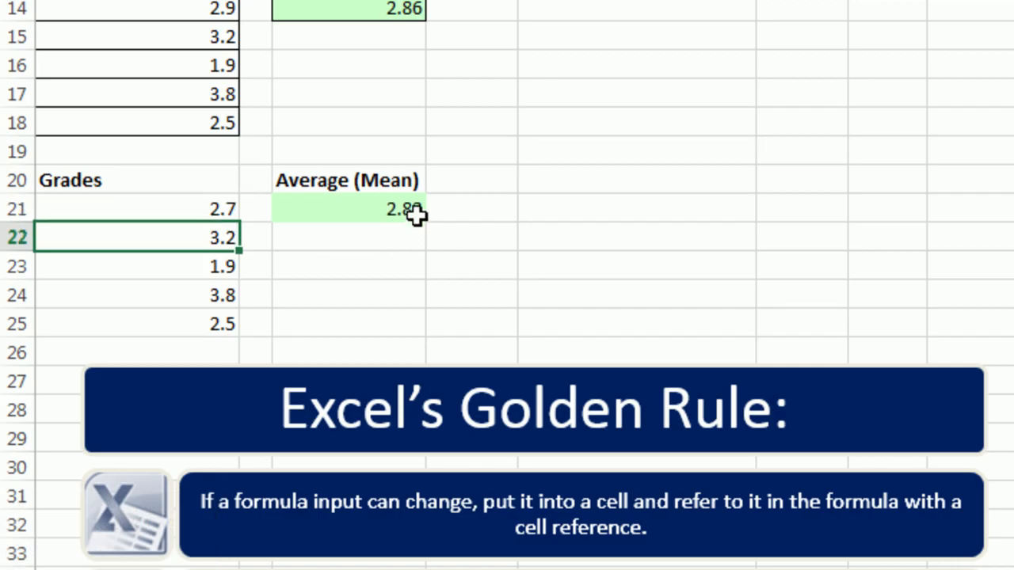
double_click(410, 211)
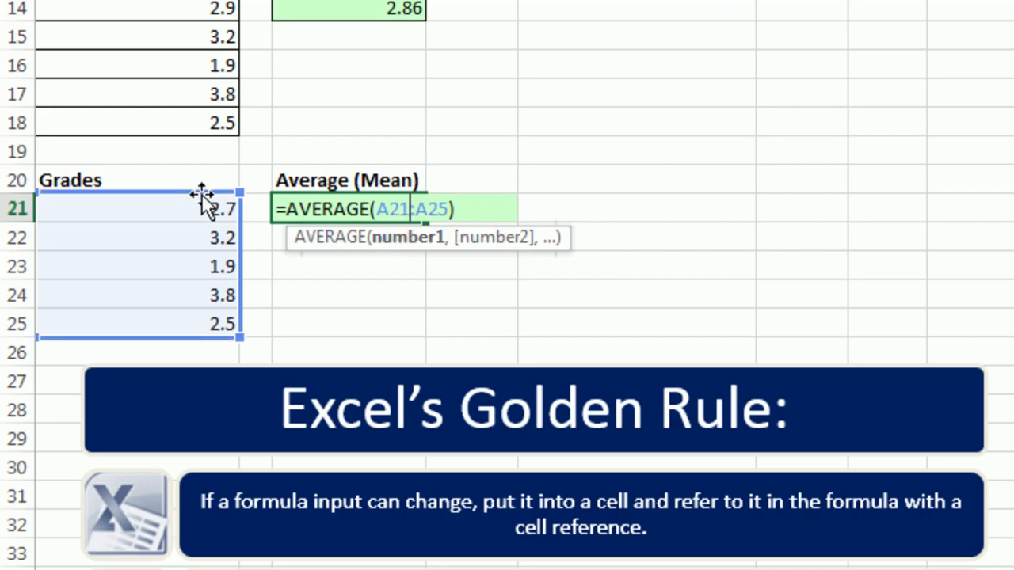
key(ctrl+z)
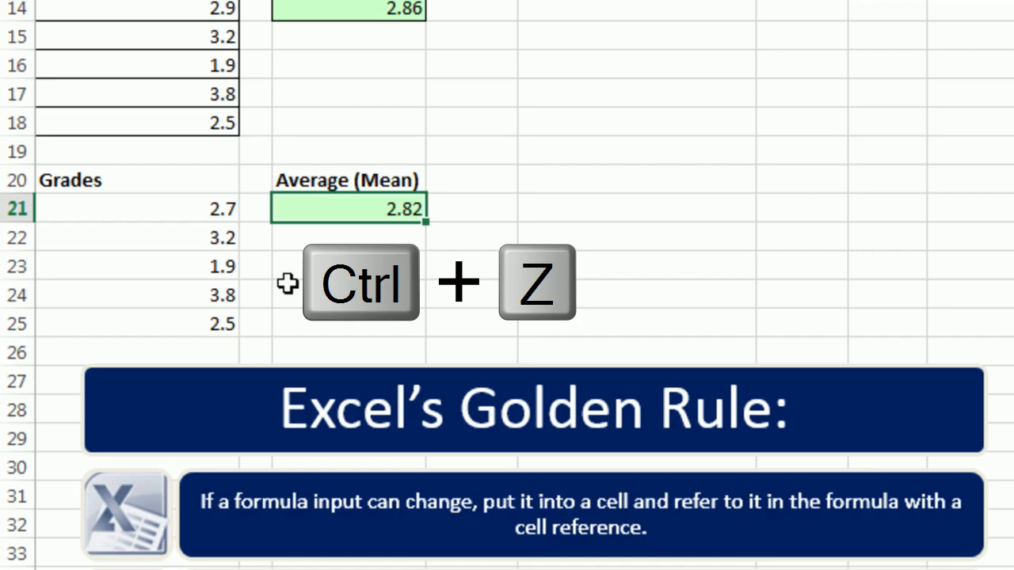
key(ctrl+z)
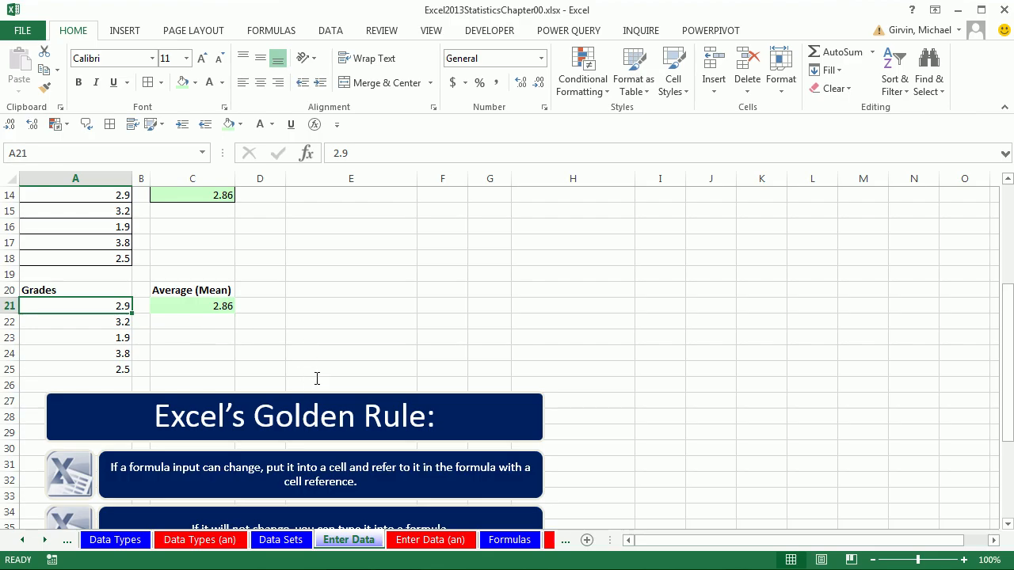
- Review the Golden Rule on labelling formula inputs and compare the labels and average formulas of both grade blocks
scroll(317, 378, down, 3)
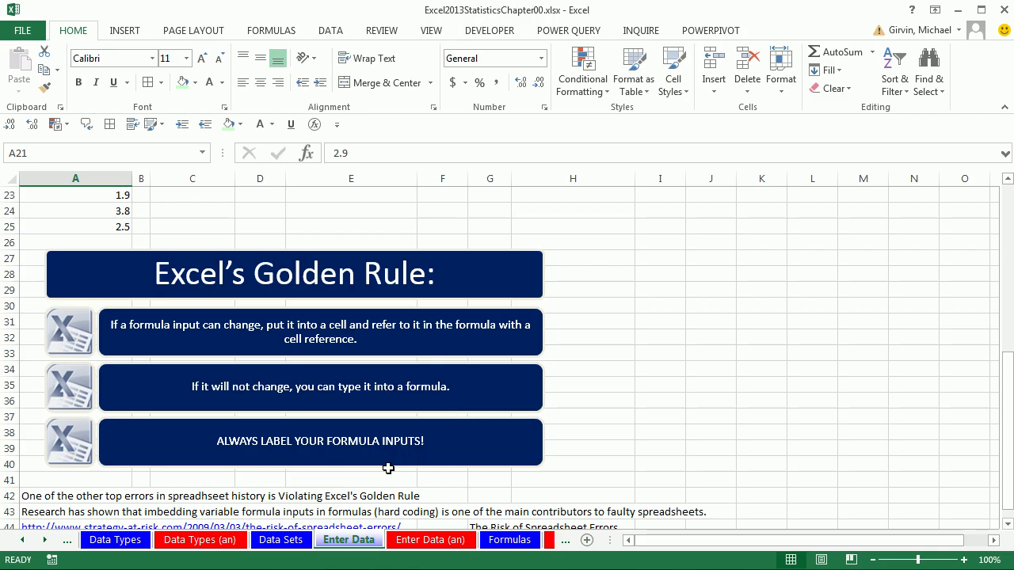
scroll(459, 464, up, 2)
click(283, 312)
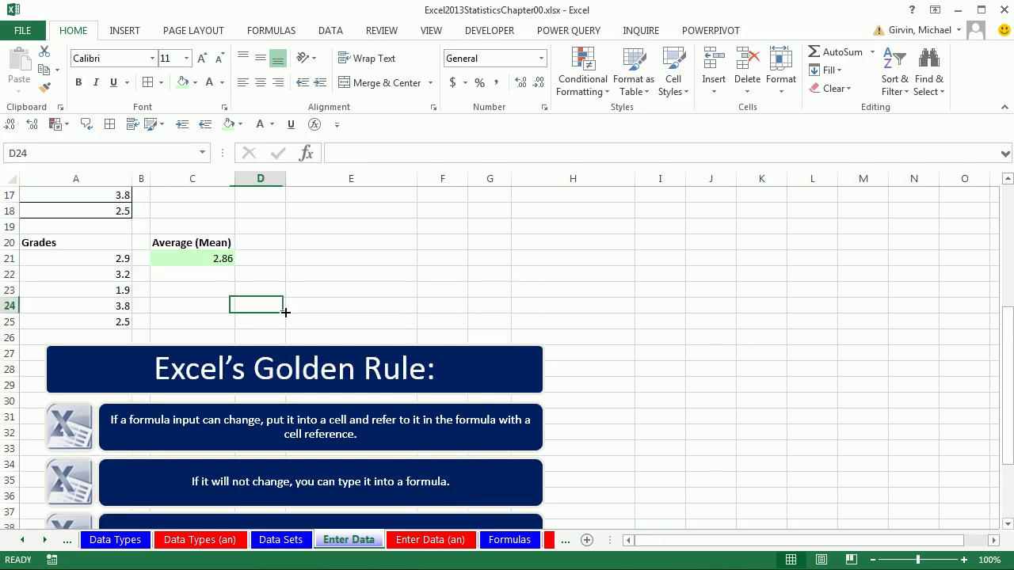
scroll(282, 317, up, 2)
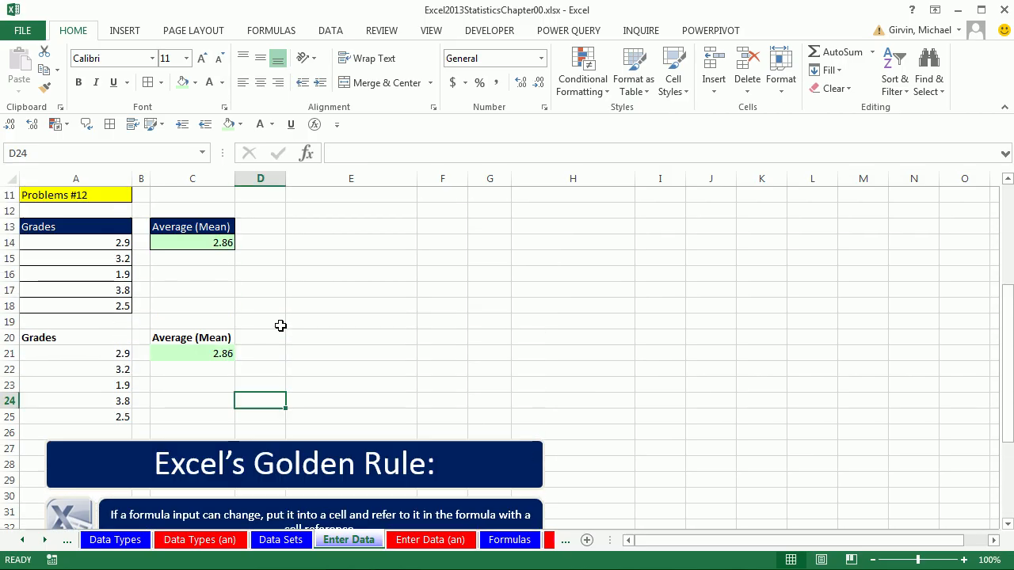
click(63, 226)
click(170, 226)
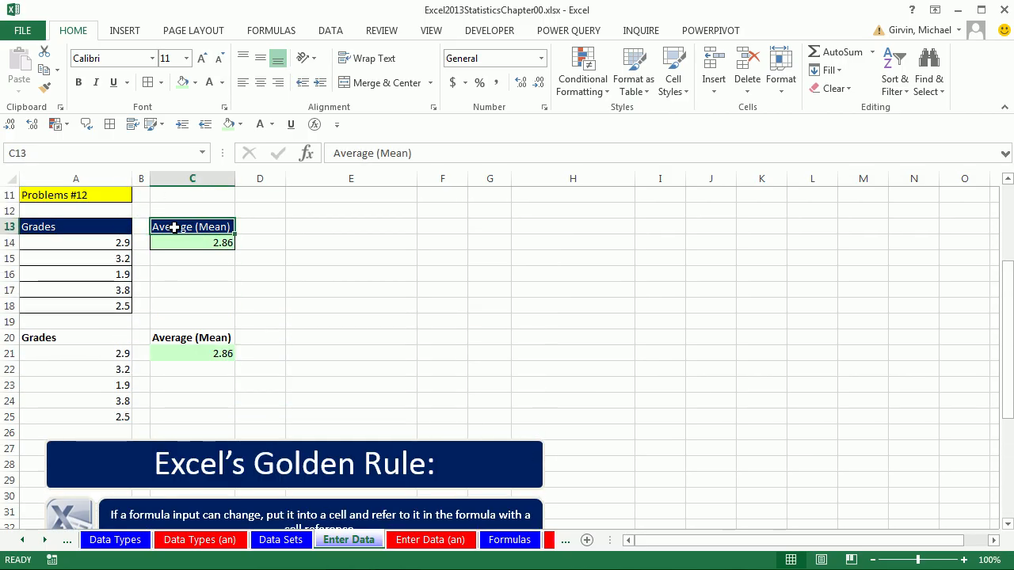
click(68, 339)
click(169, 341)
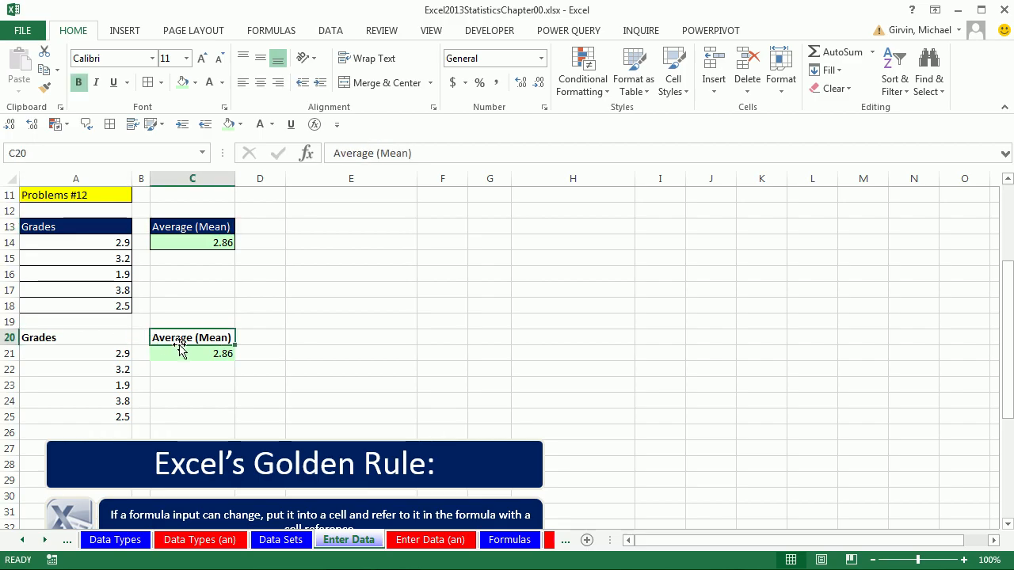
click(181, 352)
click(209, 247)
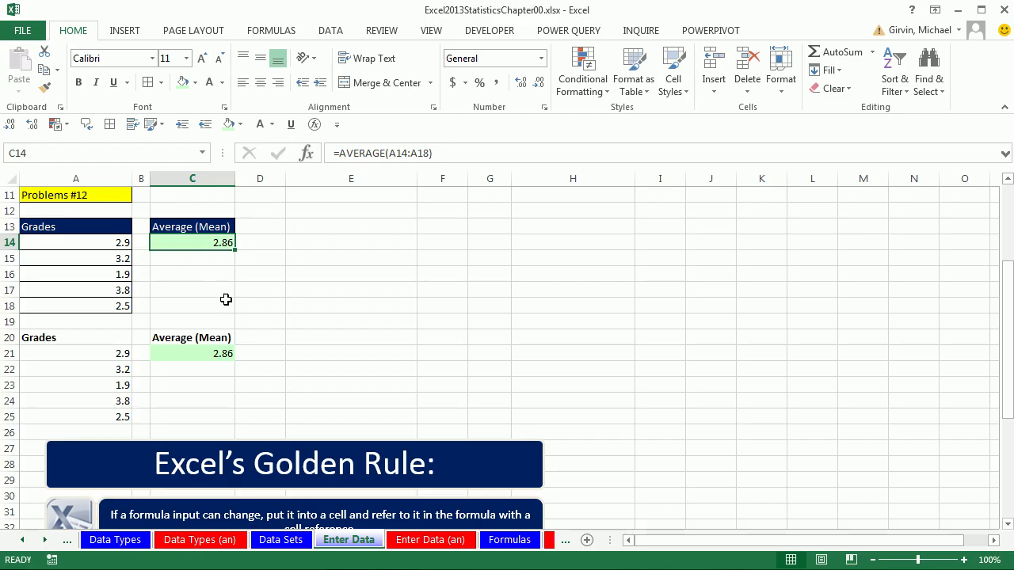
- Copy the Problems #12 label from A11 to E11 and change its text to Problems #13
scroll(226, 300, up, 4)
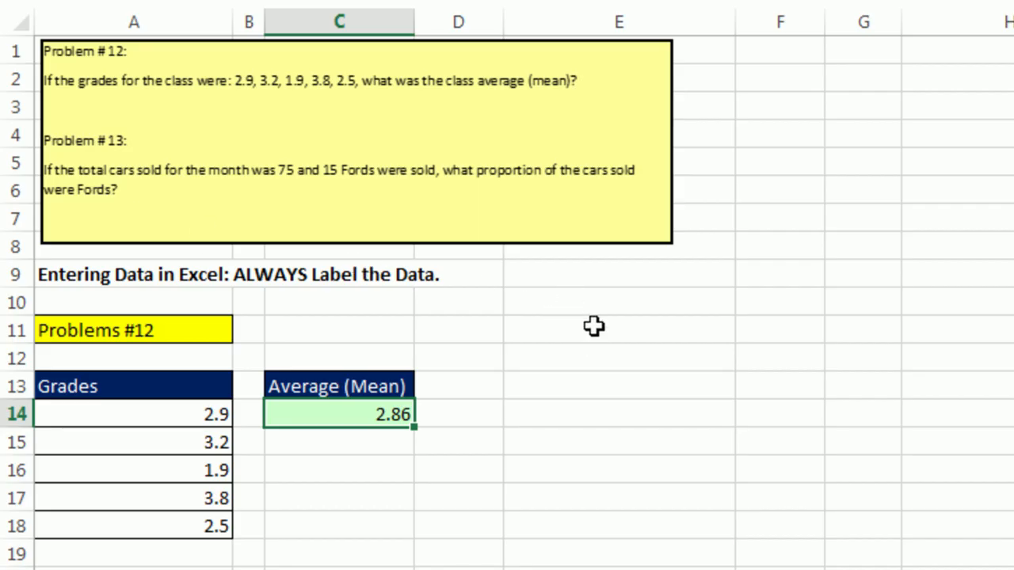
click(199, 331)
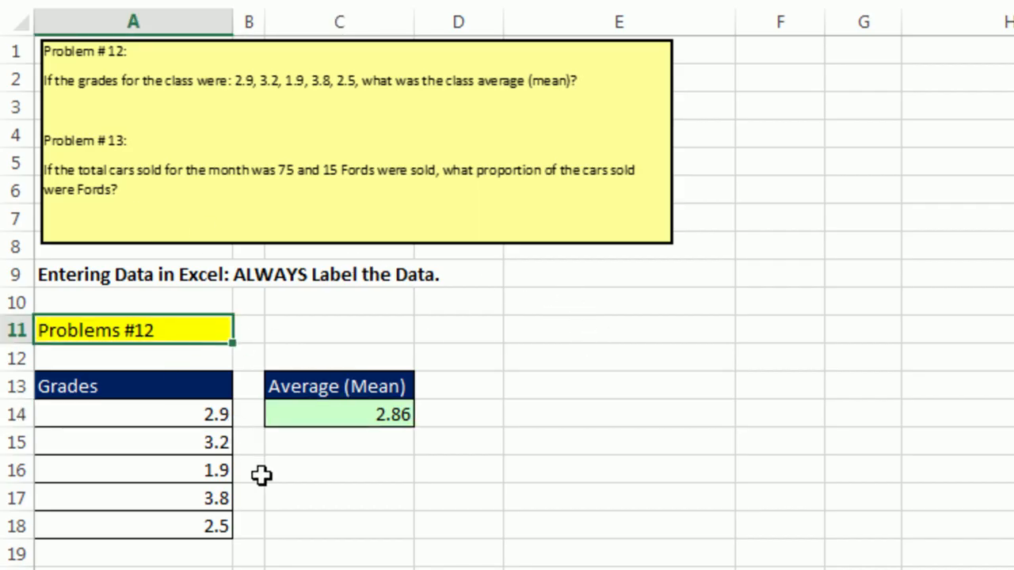
key(ctrl+c)
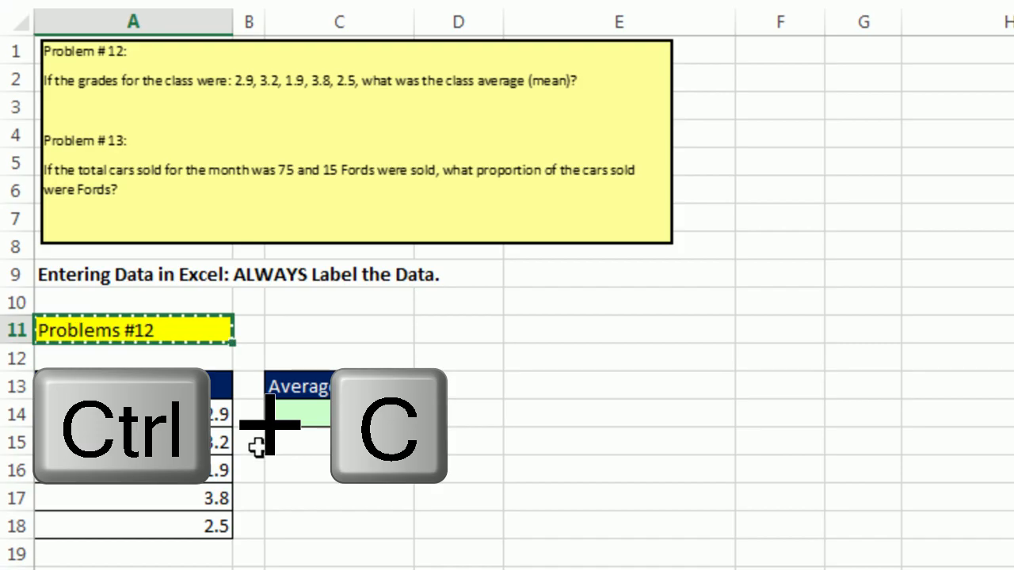
click(544, 334)
key(ctrl+v)
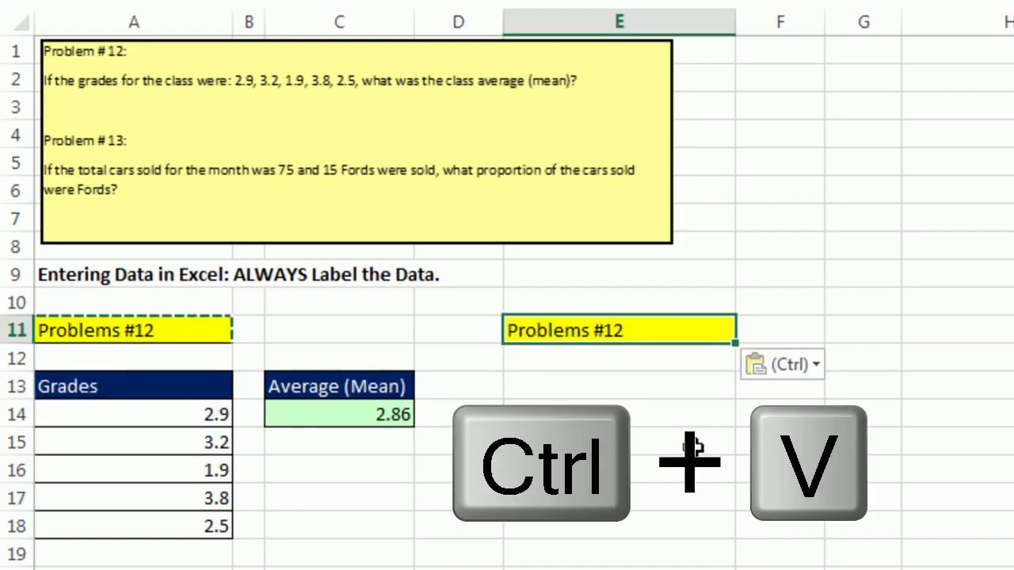
key(F2)
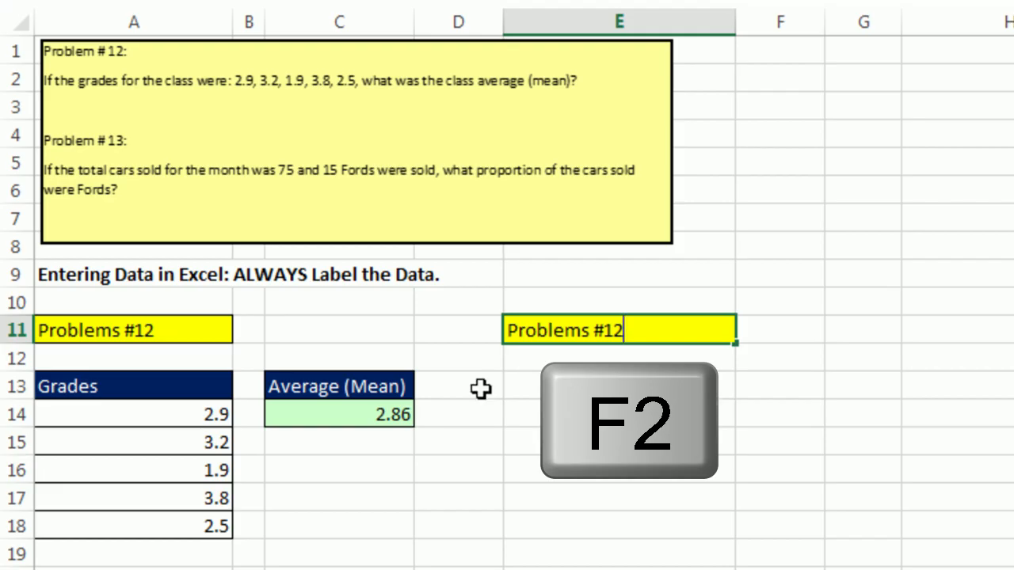
key(BackSpace)
text(3)
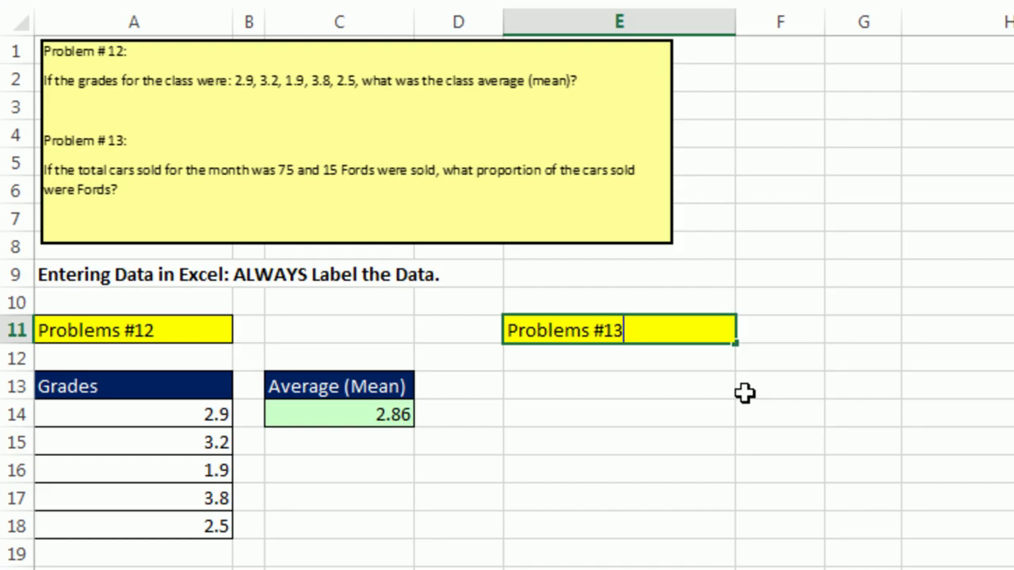
key(Return)
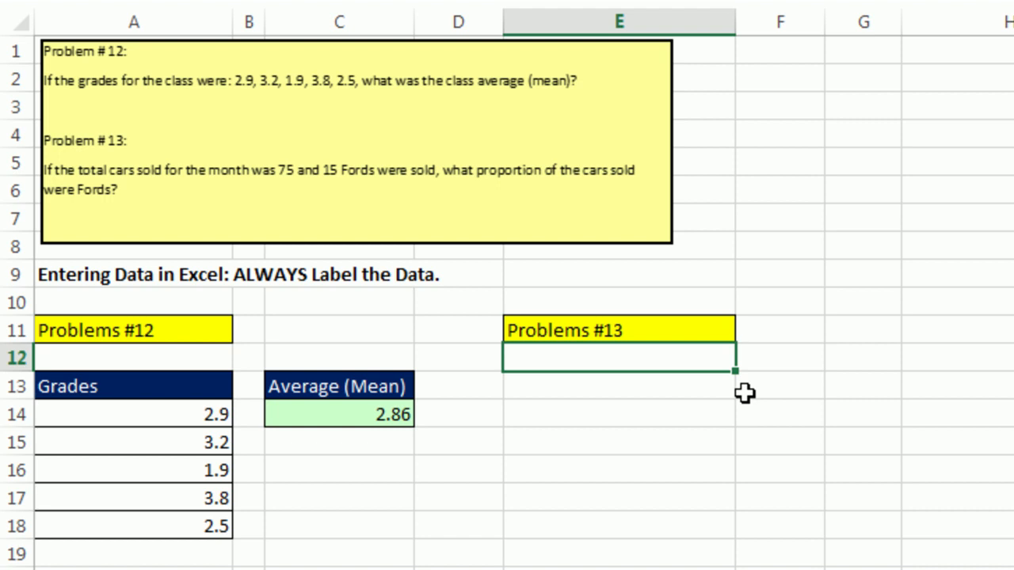
- Label cell E15 Proportion and enter the hard-coded formula =15/75 in F15
click(668, 387)
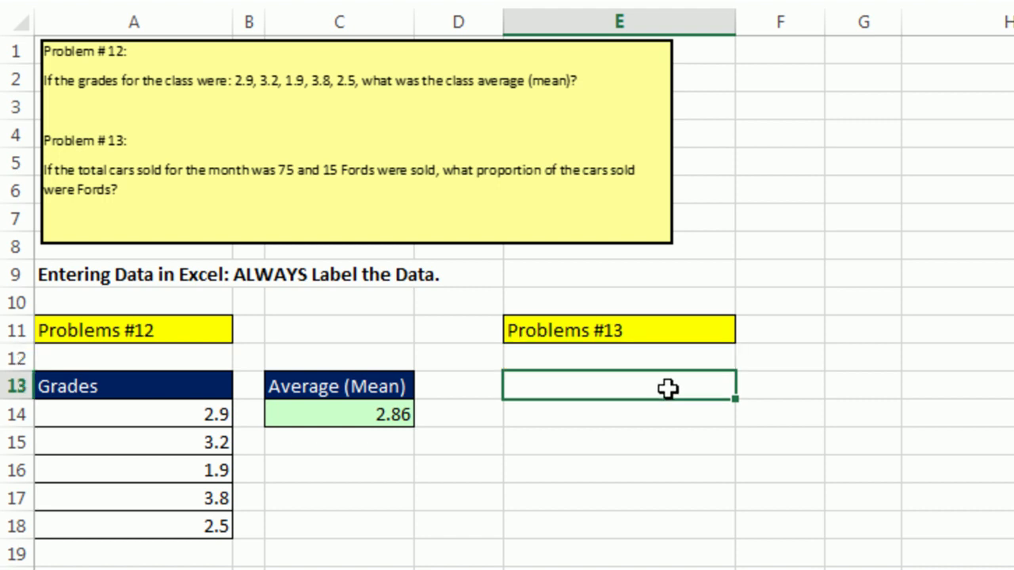
click(660, 443)
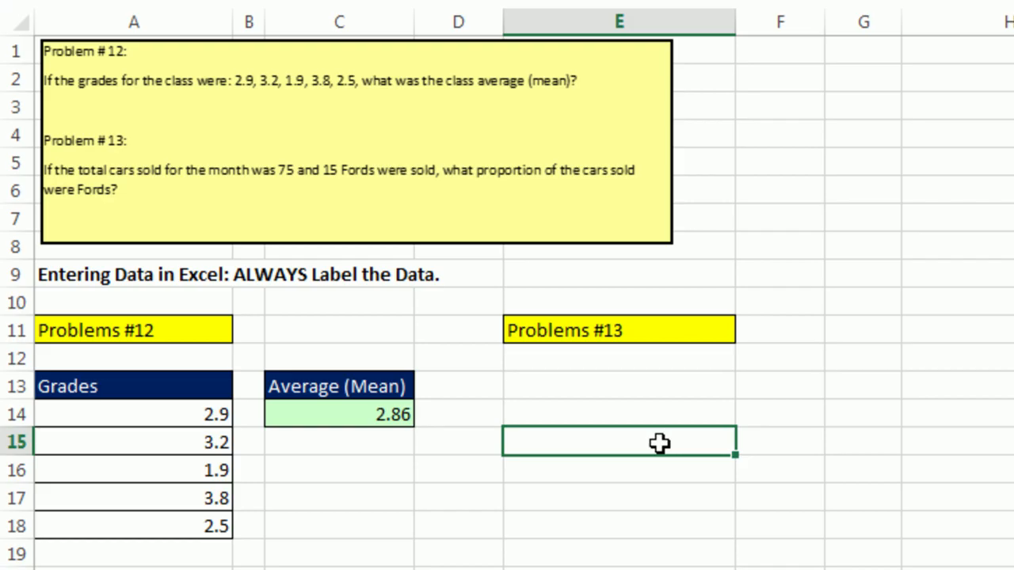
text(Proportion)
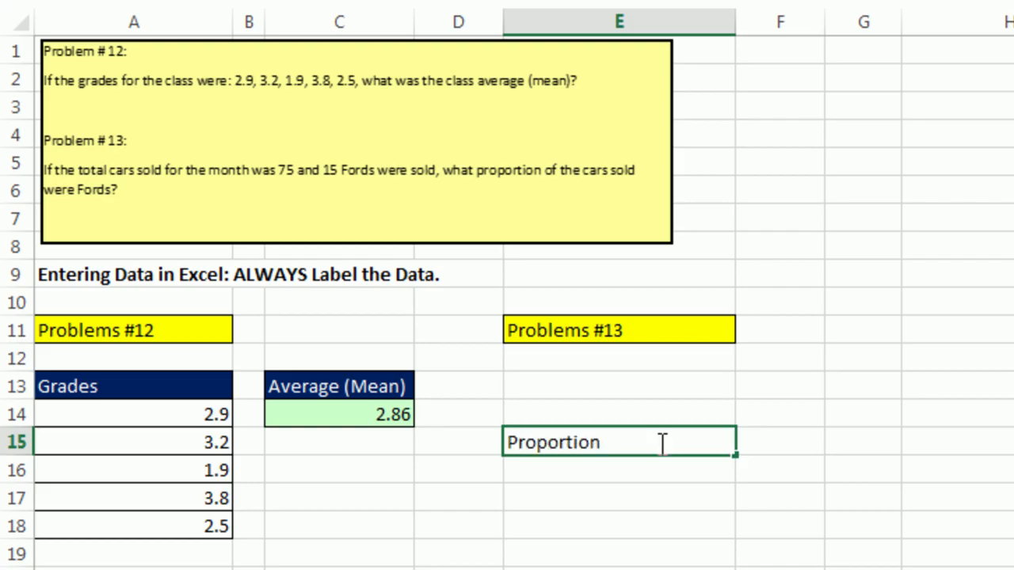
key(Tab)
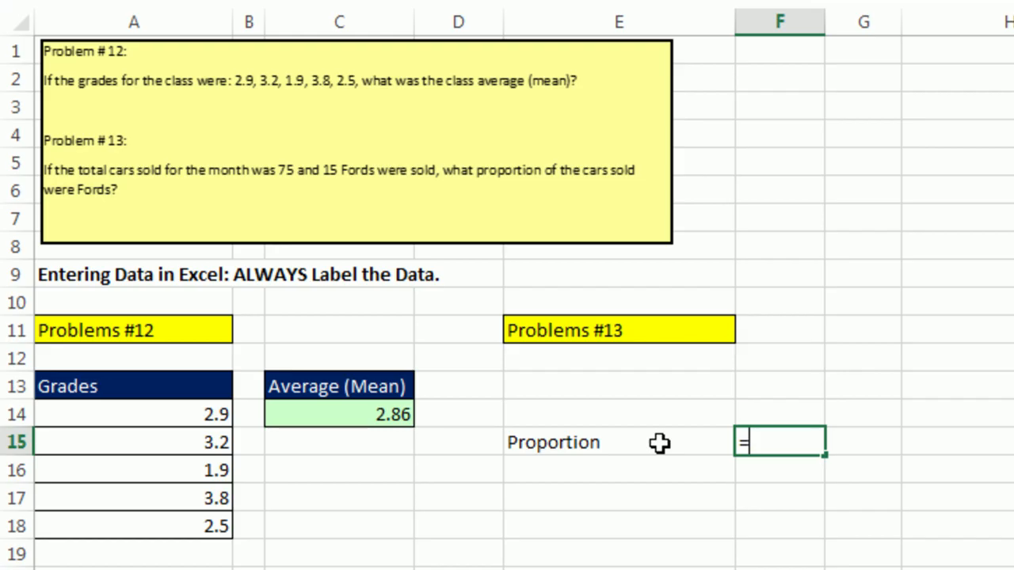
text(5/75)
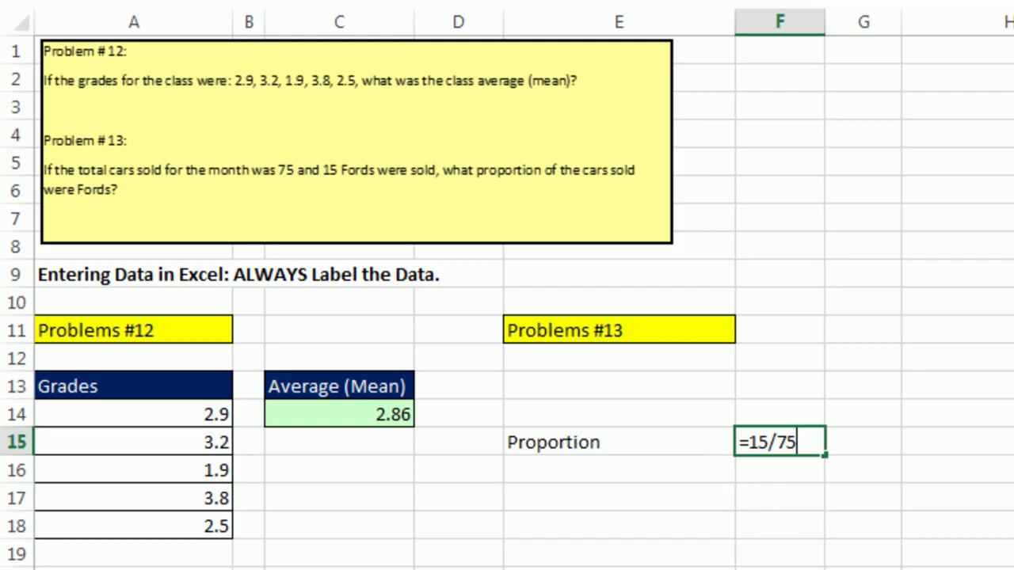
key(ctrl+Return)
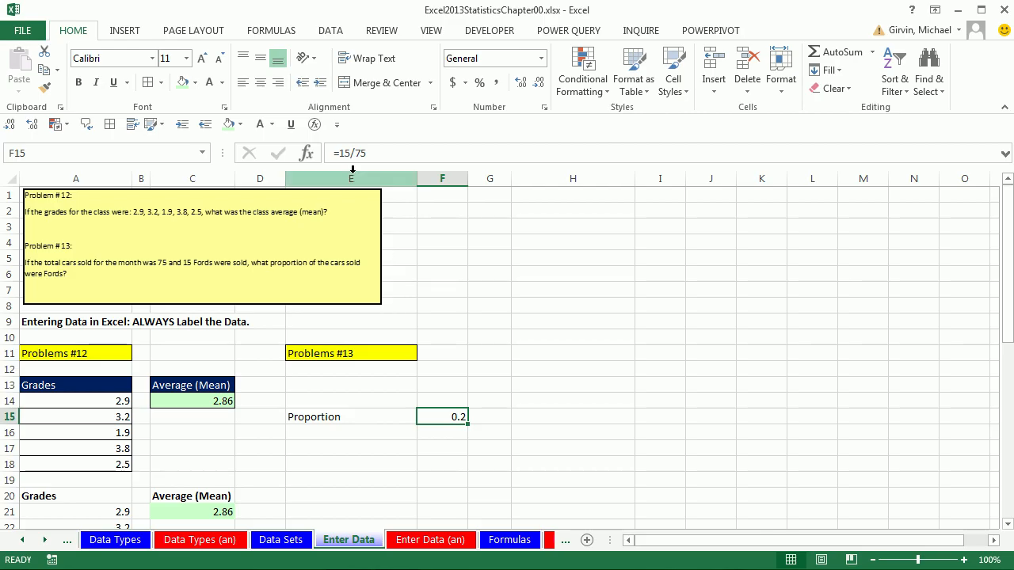
- Examine the hard-coded formula in F15 and compare it with the Golden Rule notes on spreadsheet errors below the data
click(825, 419)
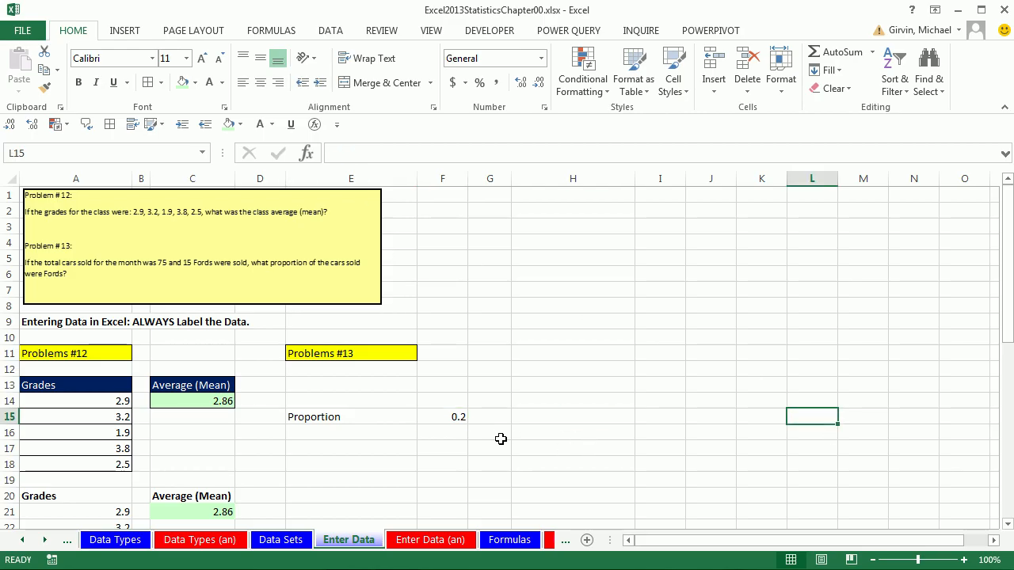
click(459, 420)
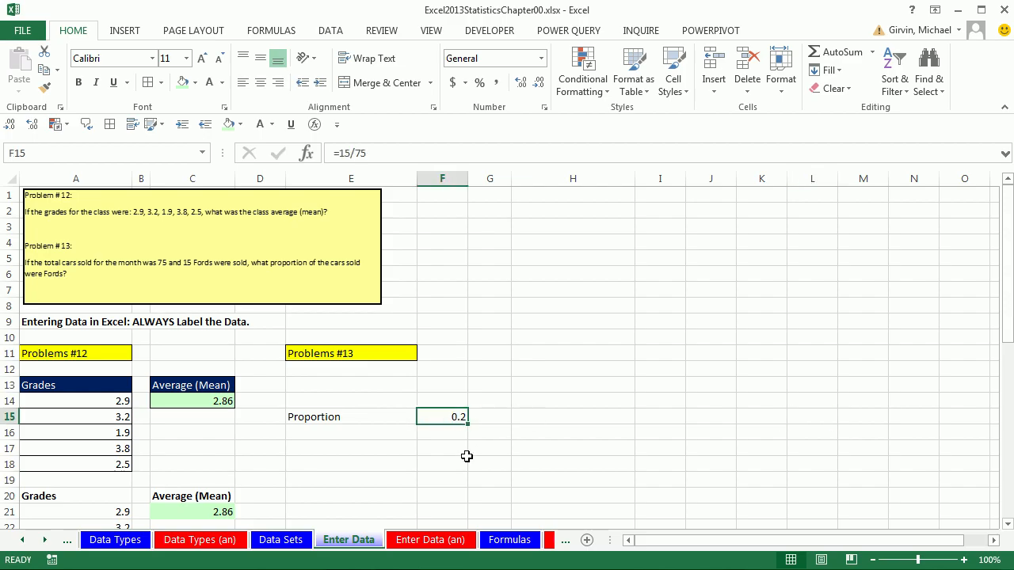
click(392, 382)
click(391, 399)
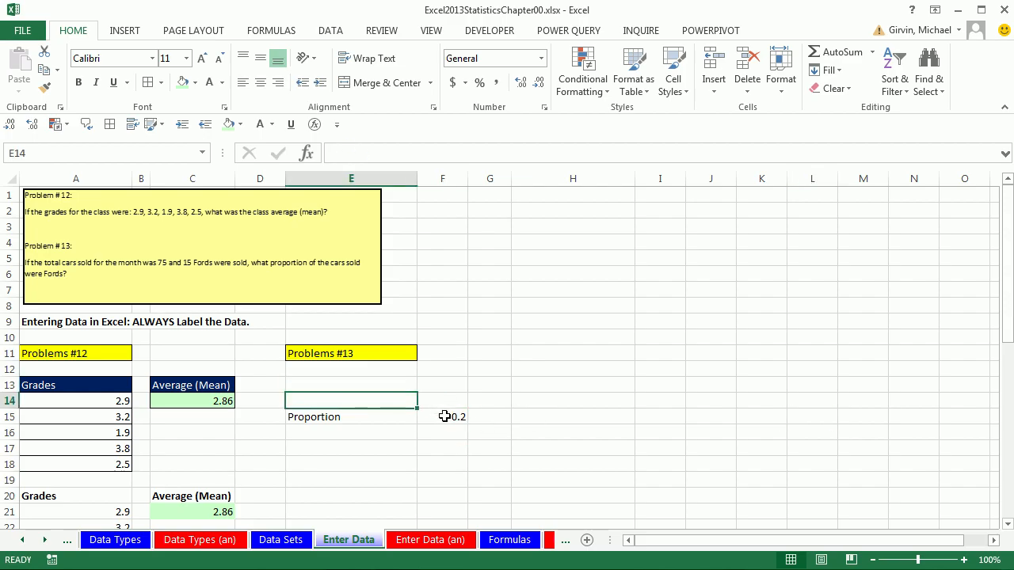
click(446, 416)
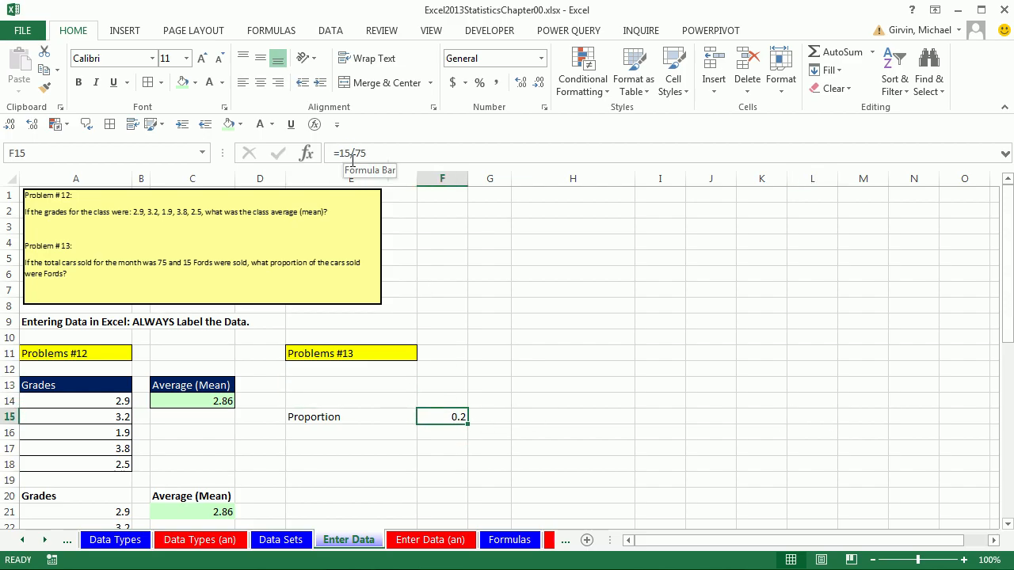
click(452, 436)
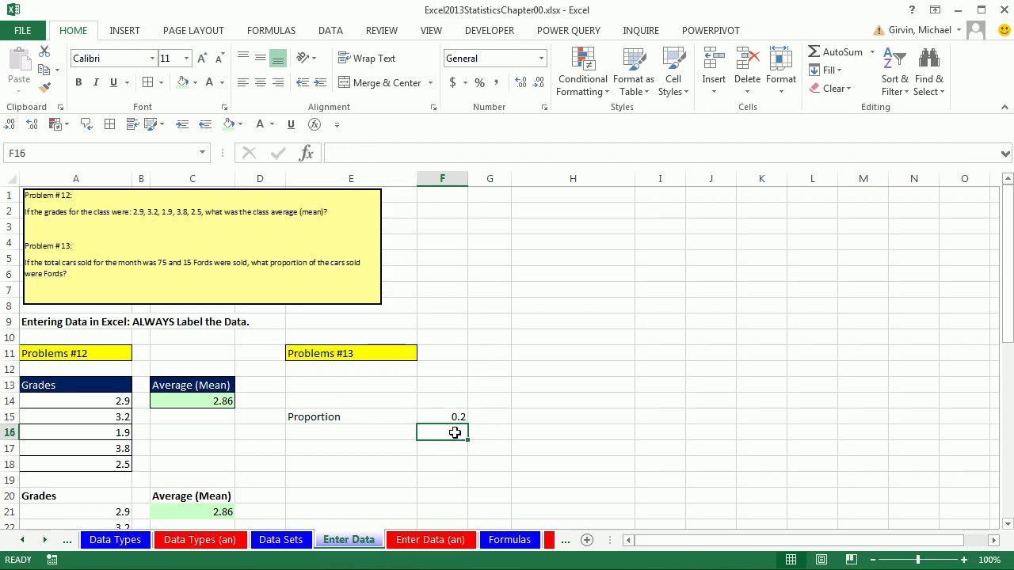
scroll(455, 433, down, 10)
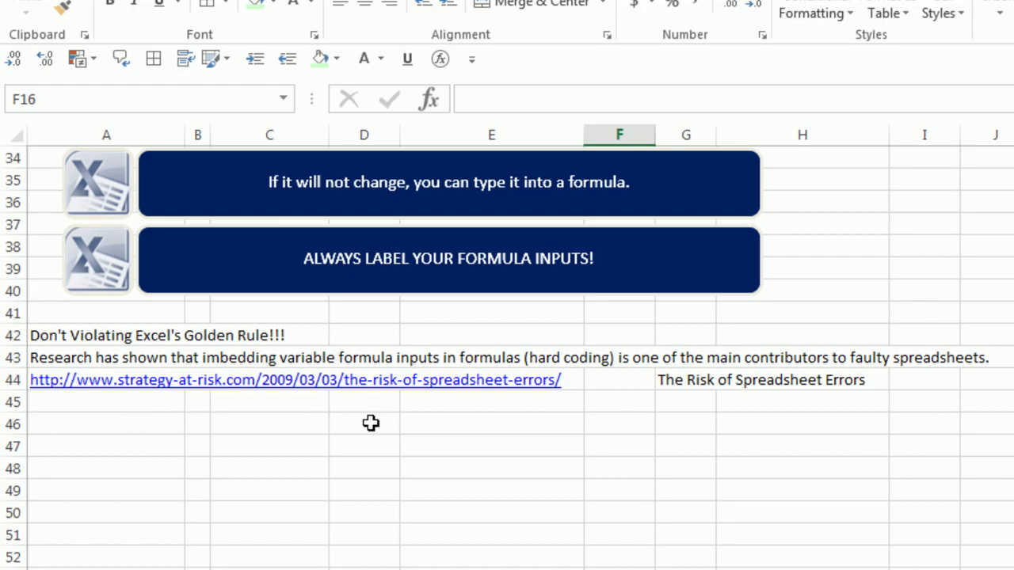
scroll(370, 423, up, 10)
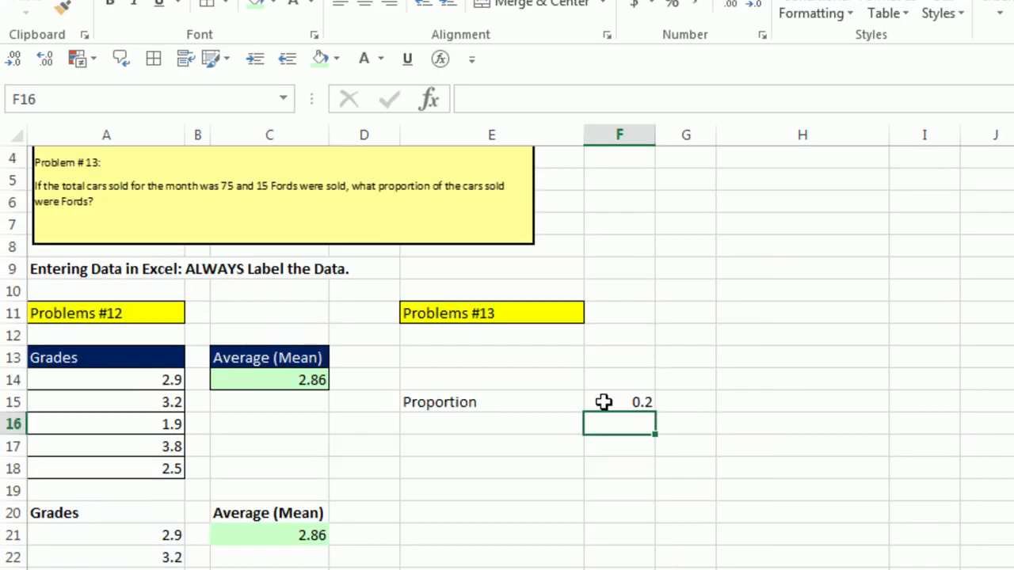
double_click(604, 401)
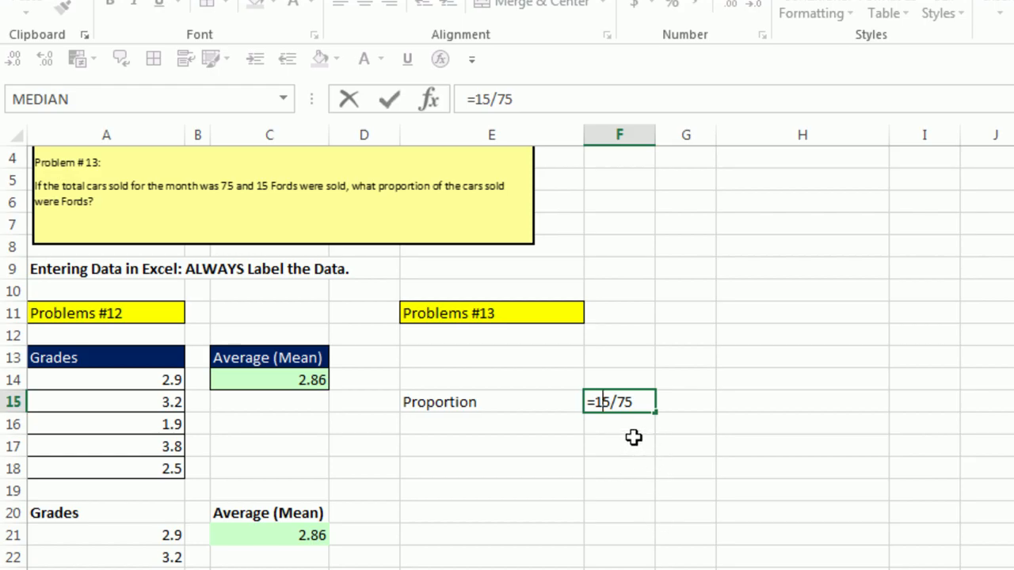
key(Escape)
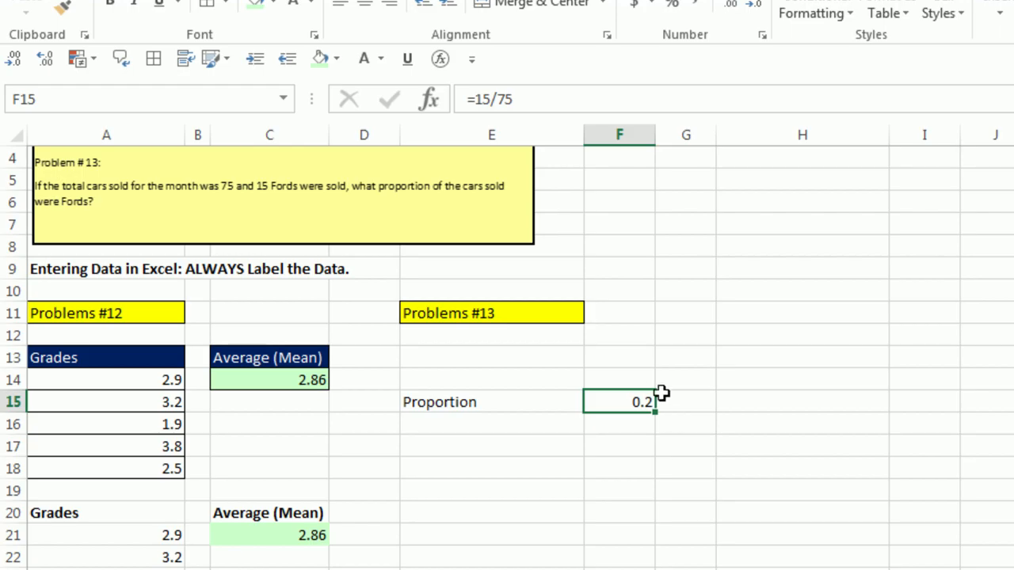
- Clear F15 and paste the block Total Cars Sold for Month 75, Fords Sold for Month 15 and Proportion of Fords sold into E13:F15
key(Delete)
click(538, 364)
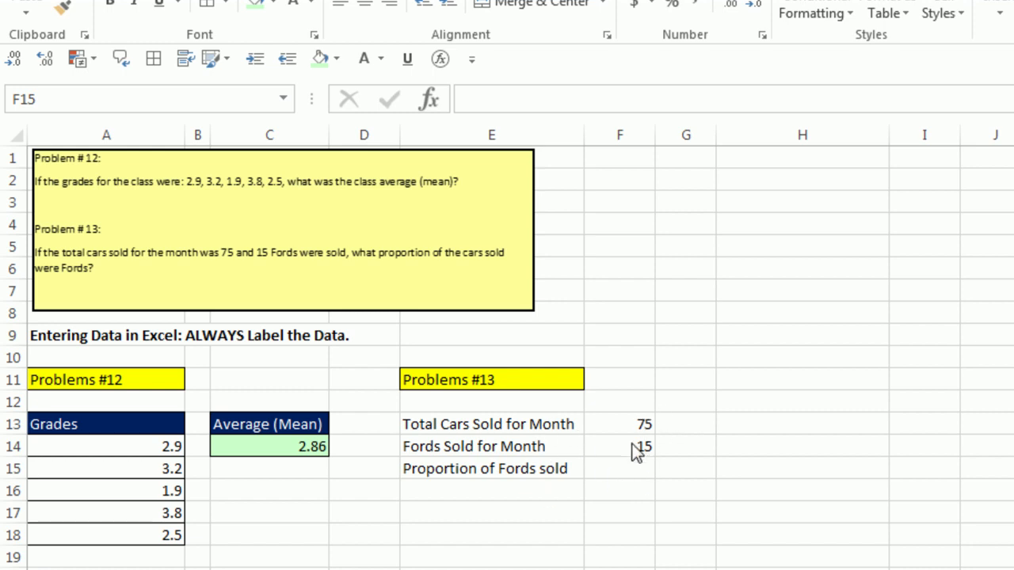
key(ctrl+v)
- Copy the formatting of the Average (Mean) heading in C13 to the labels in E13:E15 with Format Painter
click(251, 427)
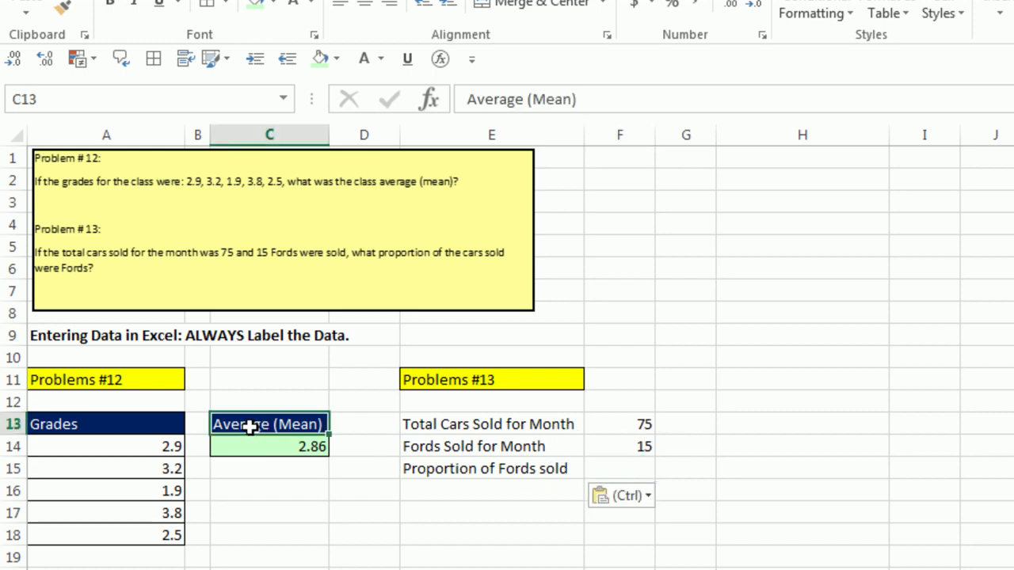
right_click(251, 428)
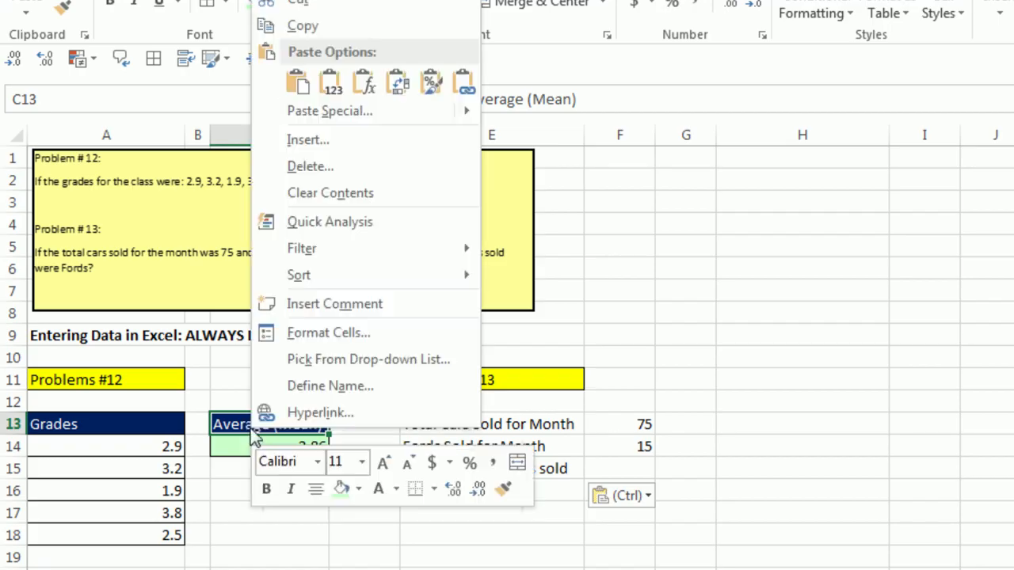
click(503, 490)
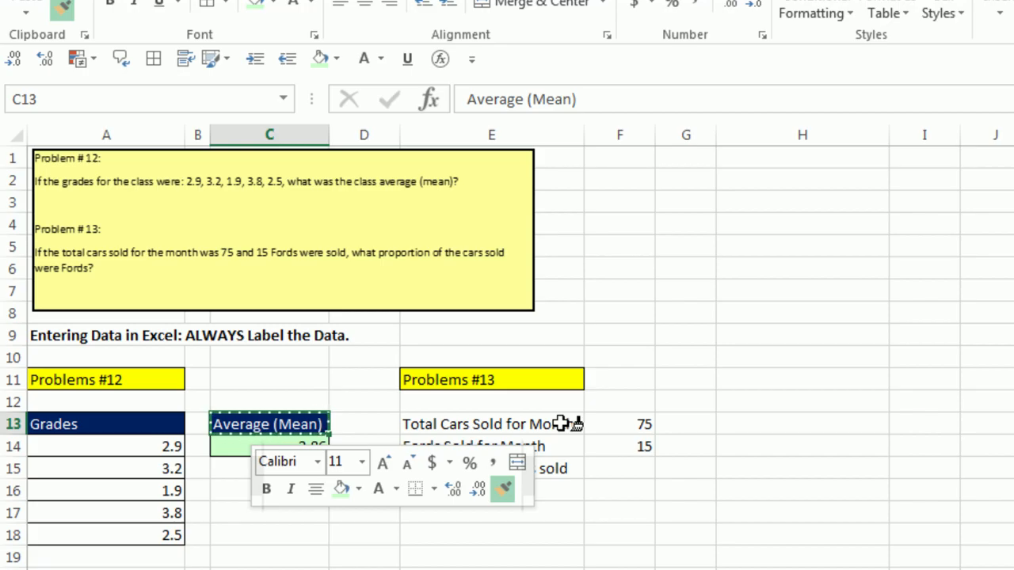
drag(566, 424, 558, 465)
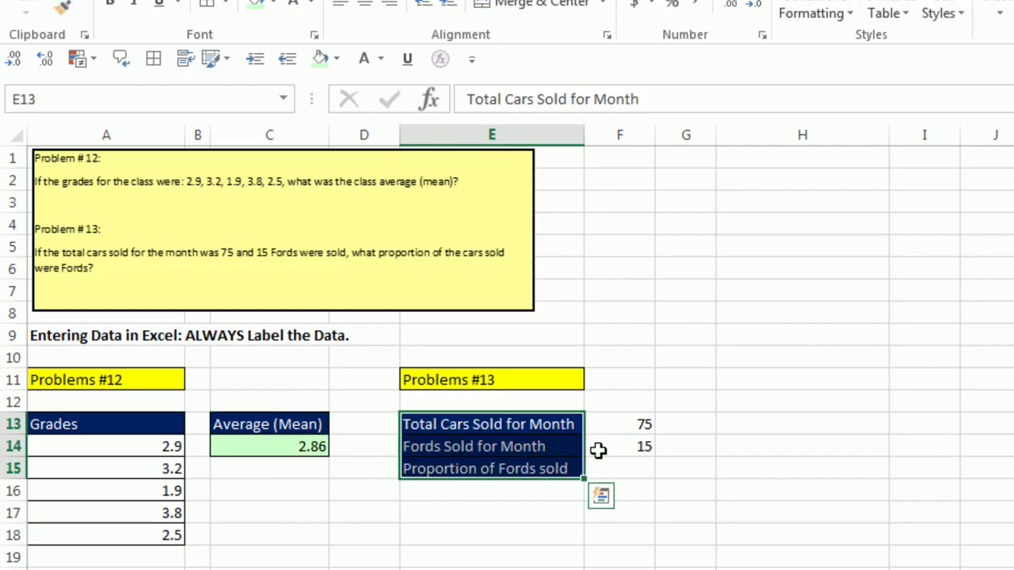
- Apply All Borders to the car sales block in E13:F15
drag(558, 428, 636, 460)
right_click(585, 452)
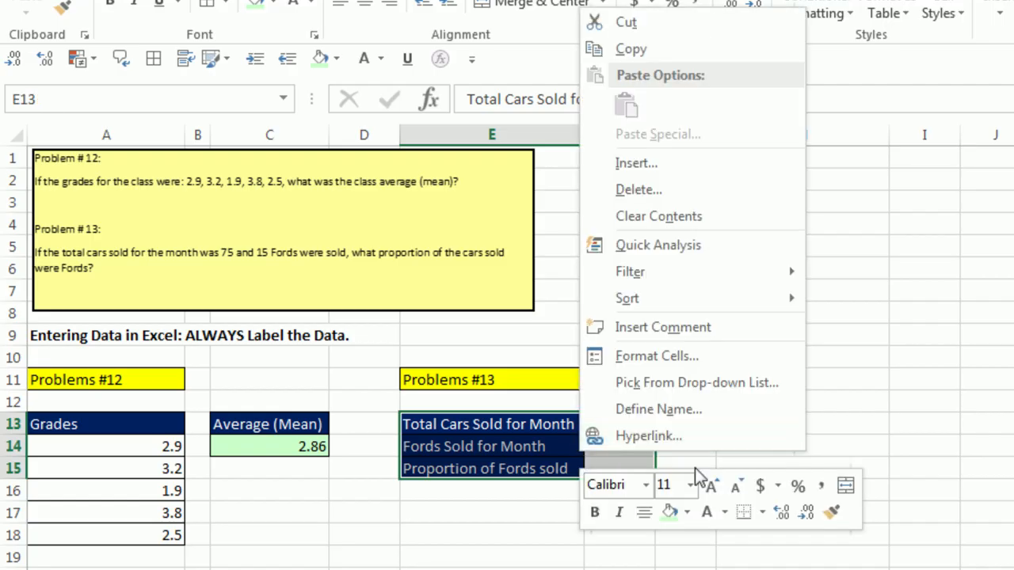
click(762, 513)
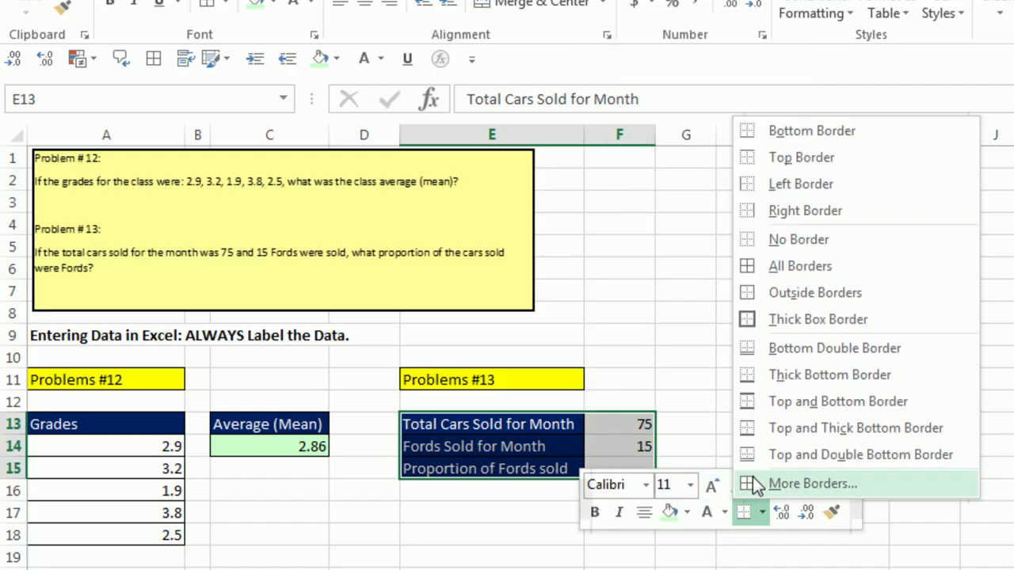
click(748, 267)
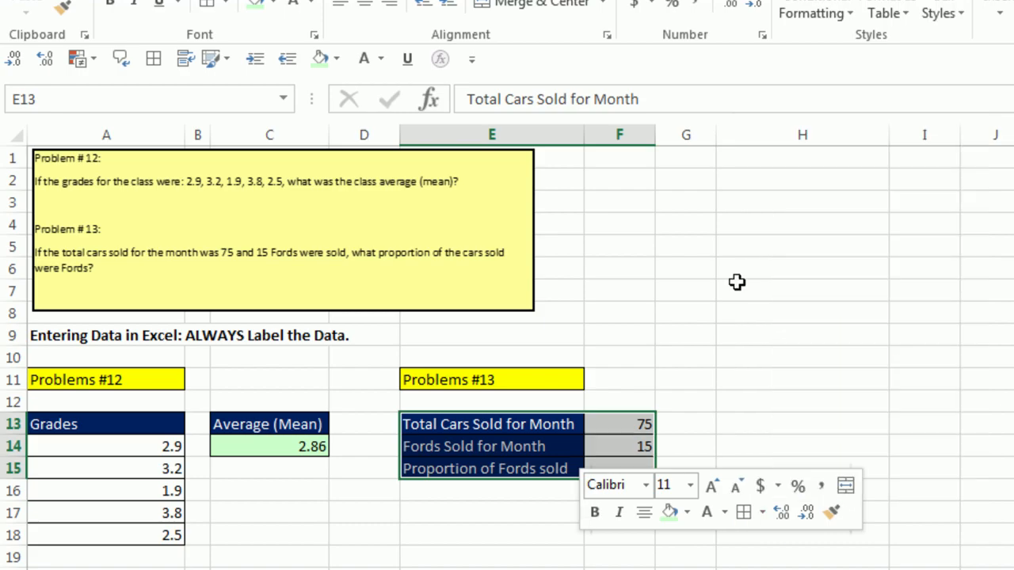
- Fill the empty result cell F15 with light green
click(621, 467)
right_click(622, 471)
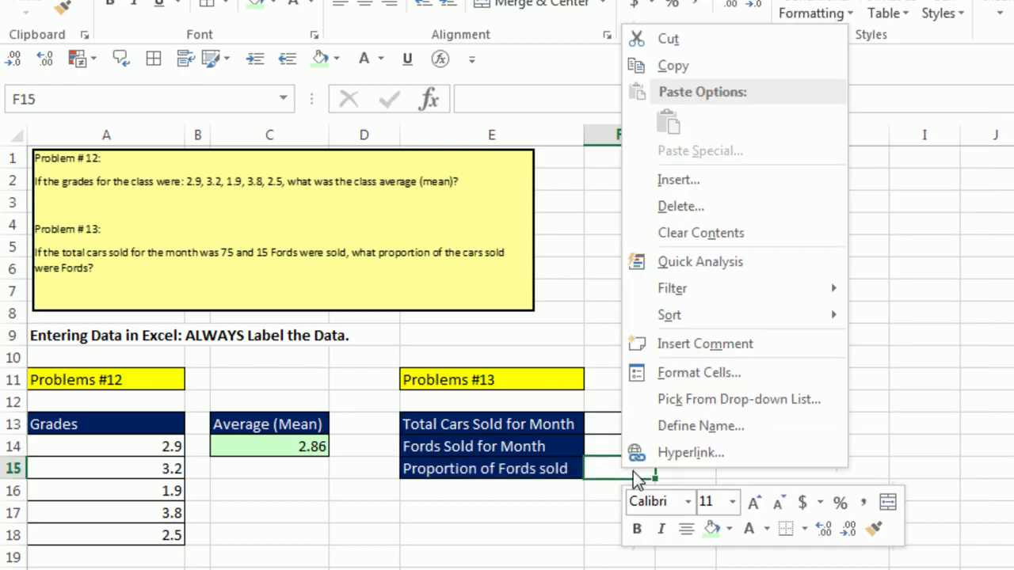
click(716, 531)
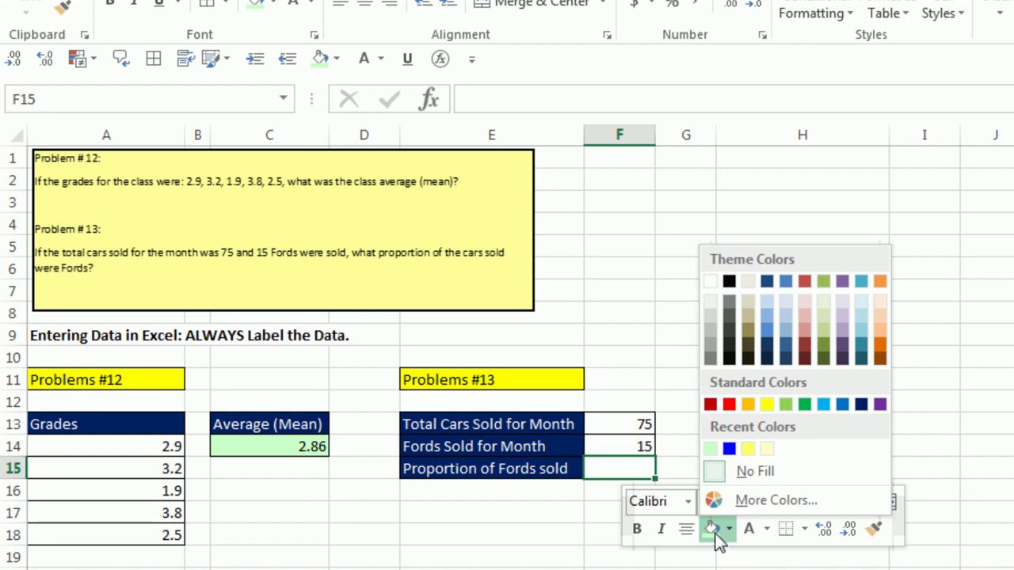
click(712, 532)
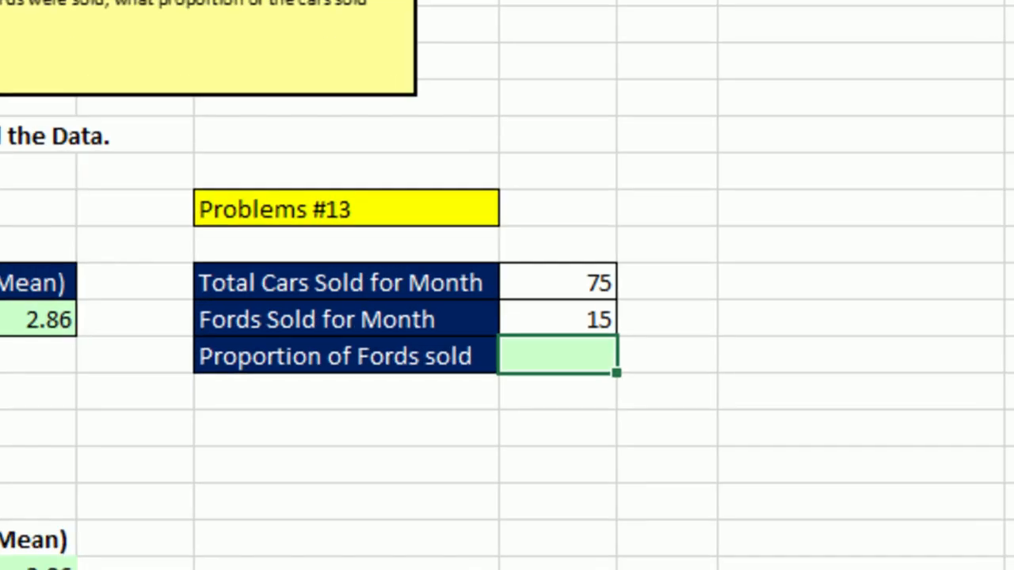
- Calculate the proportion of Fords sold in F15 with the cell-reference formula =F14/F13
text(=)
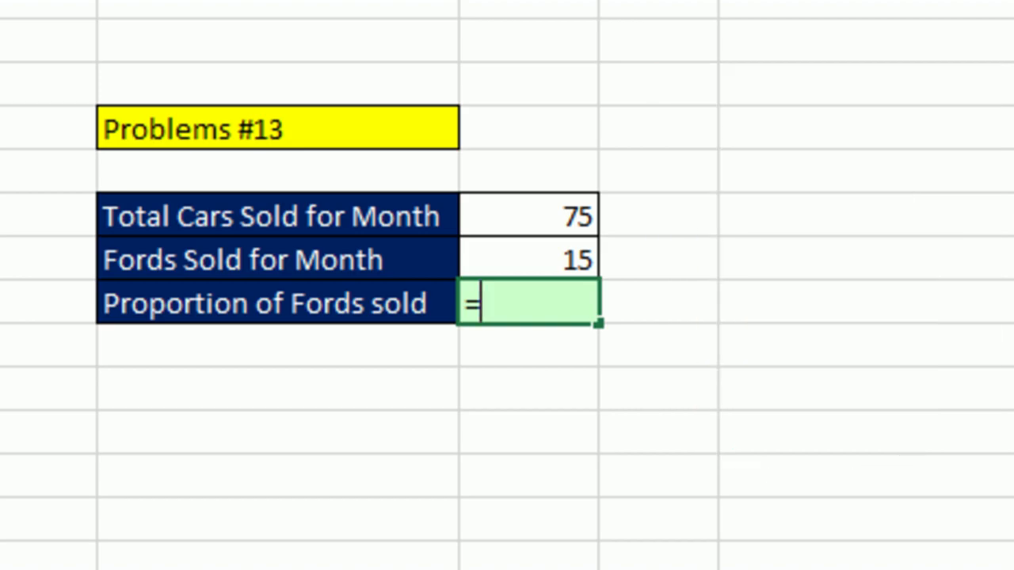
key(Up)
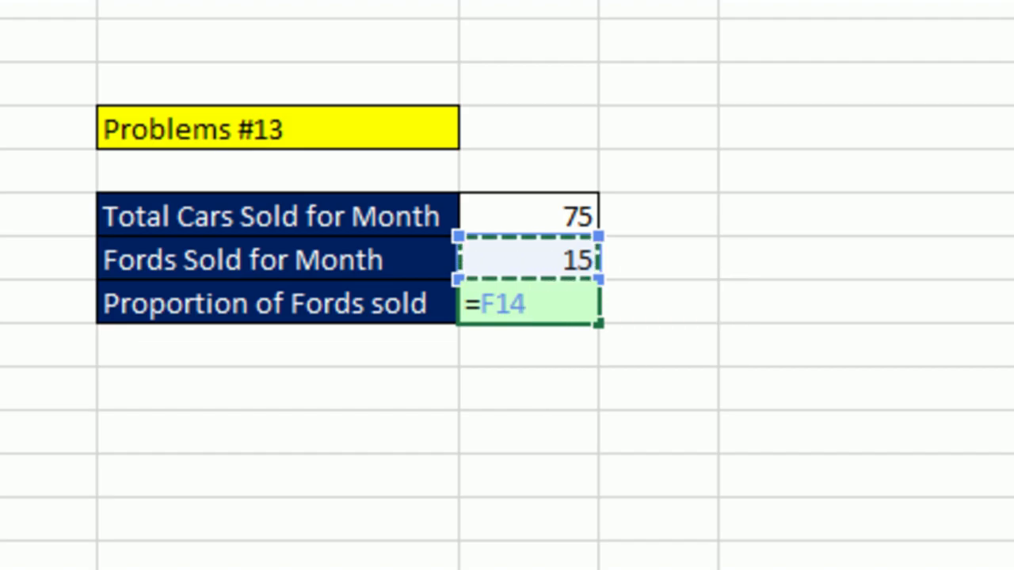
text(/)
key(Up)
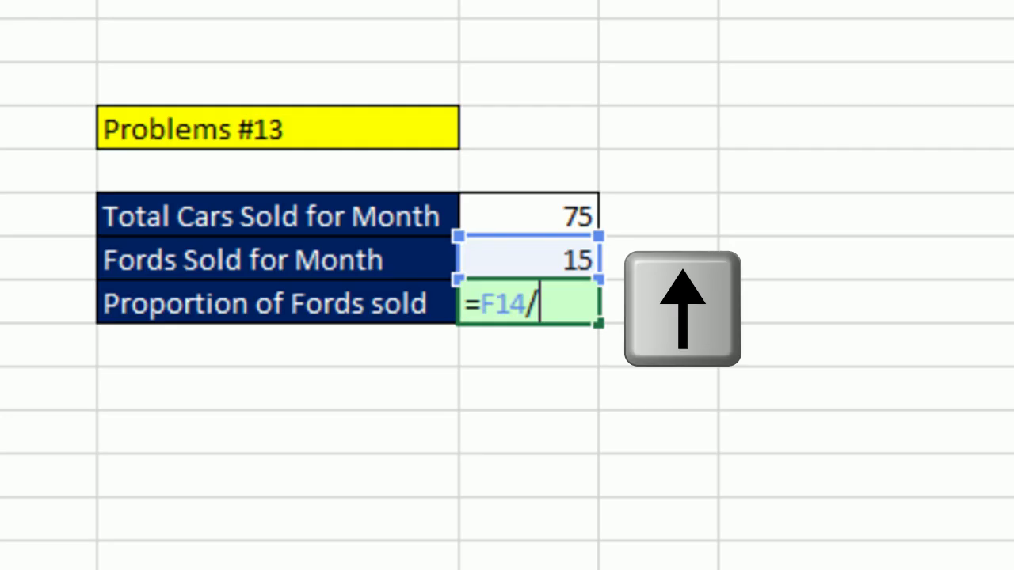
key(Up)
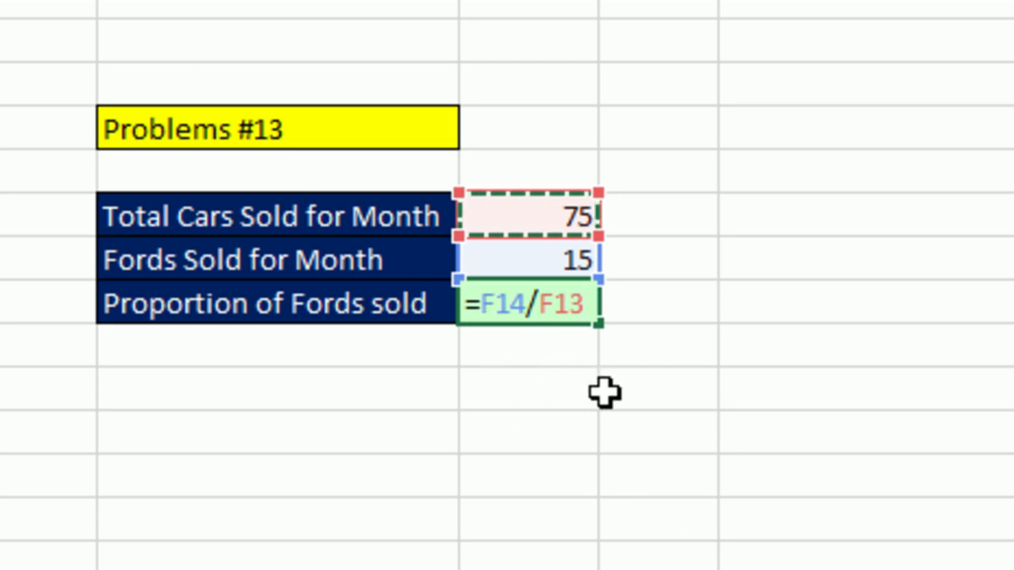
key(ctrl+Return)
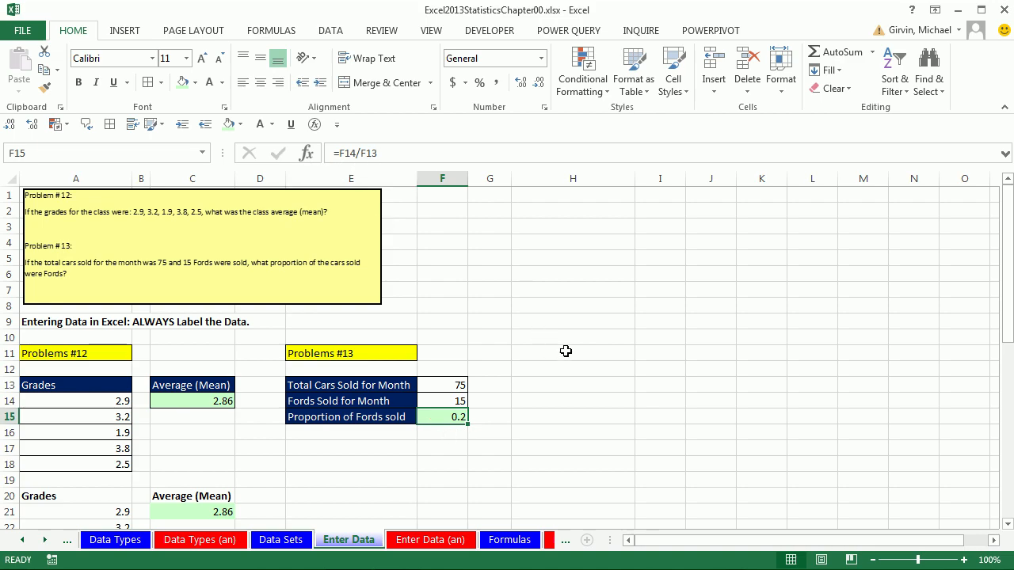
- Try 80 as the total cars sold in F13 to test the proportion formula, and undo the change
click(439, 392)
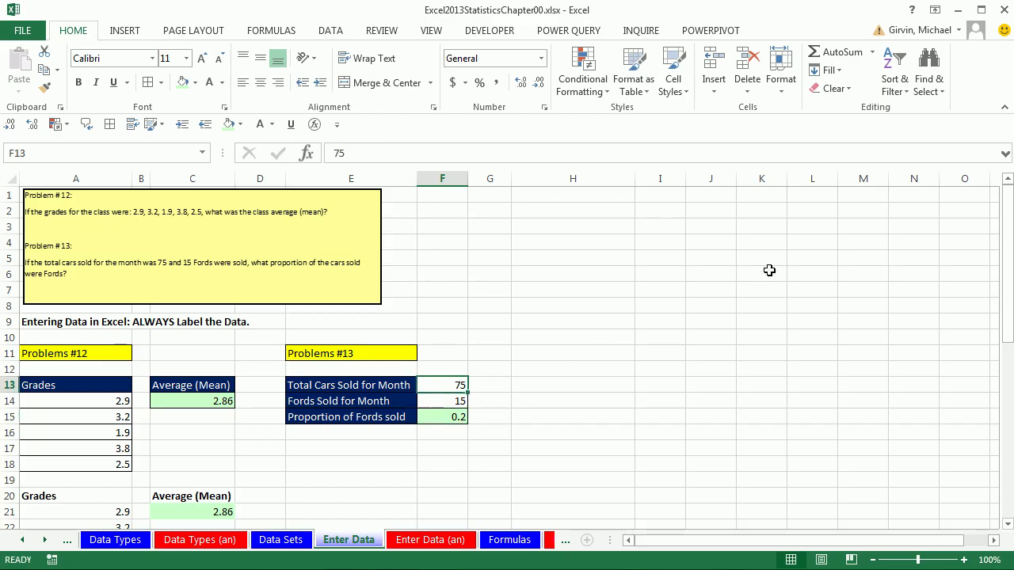
text(80)
key(ctrl+Return)
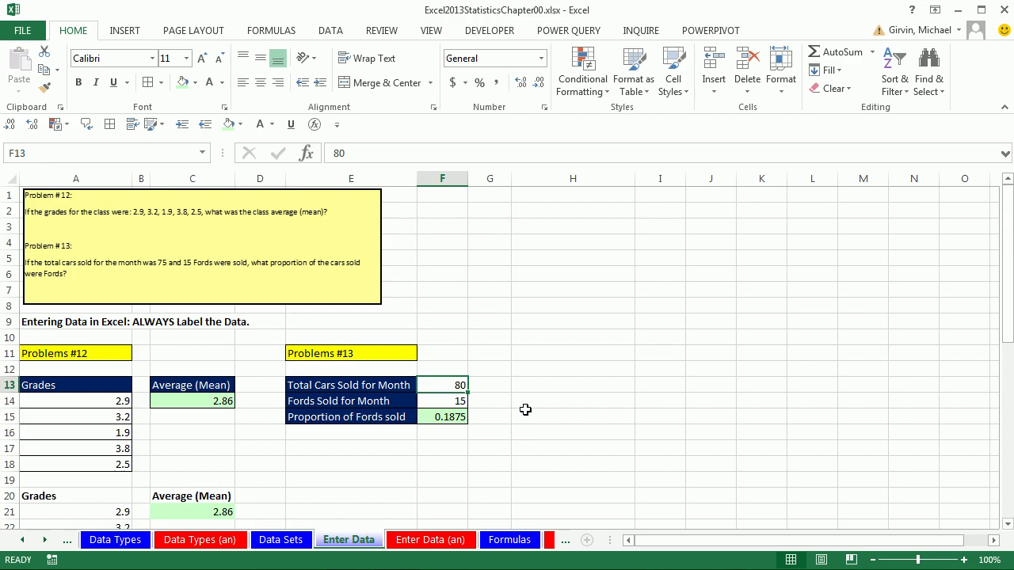
key(ctrl+z)
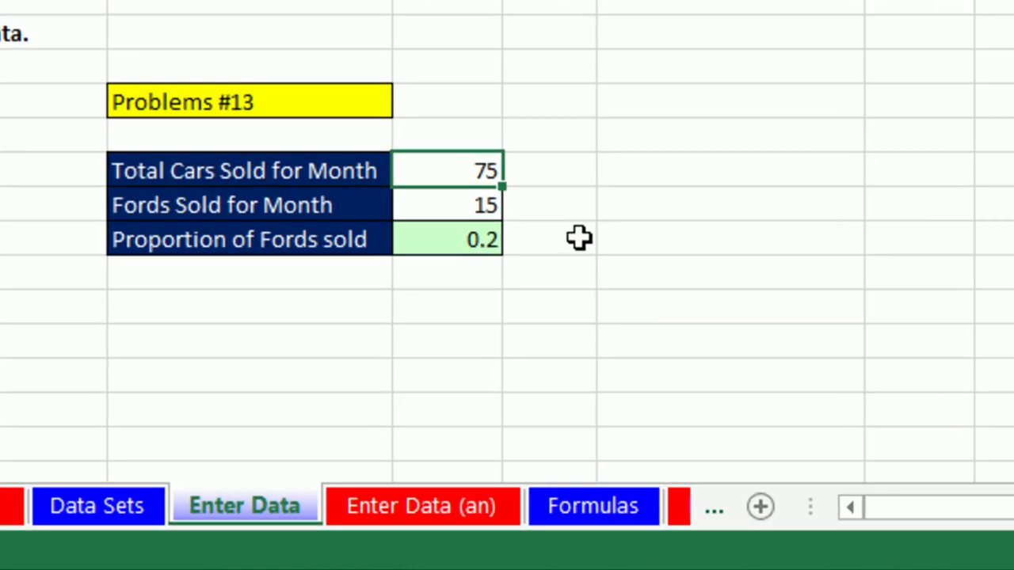
- Enter the hard-coded formula =15/75 in G15 beside the proportion result for comparison
click(506, 416)
text(=15/)
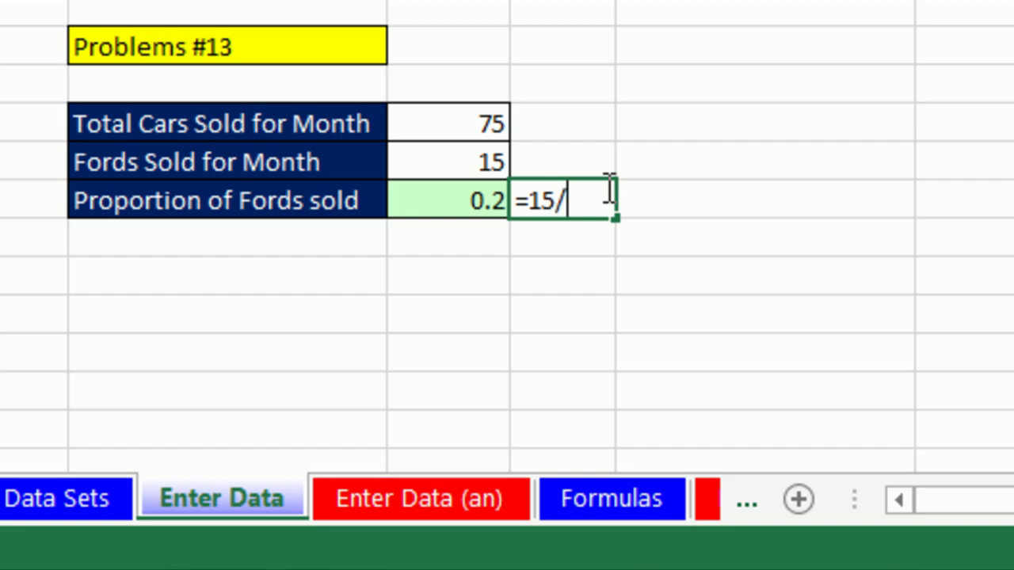
text(75)
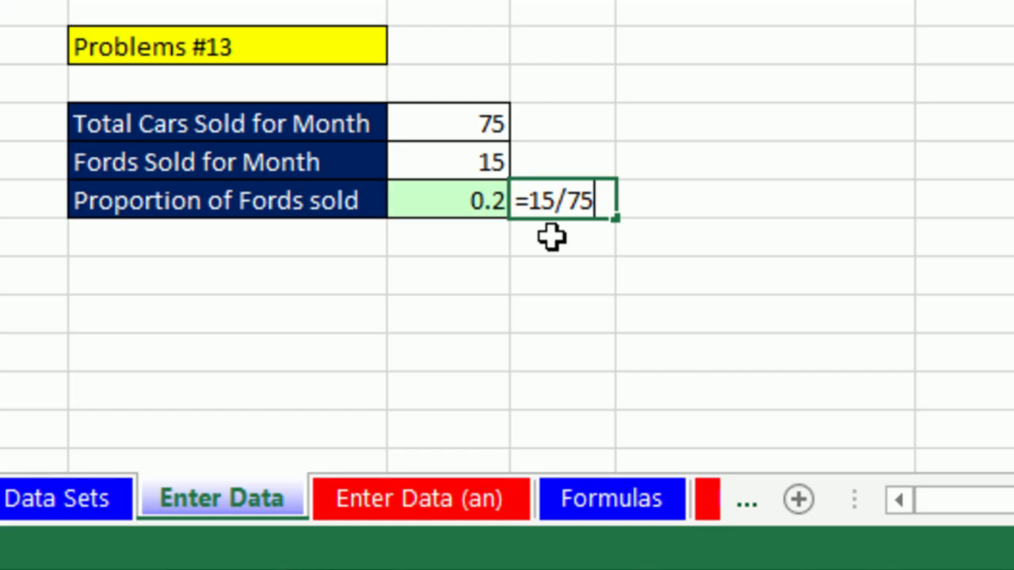
key(ctrl+Return)
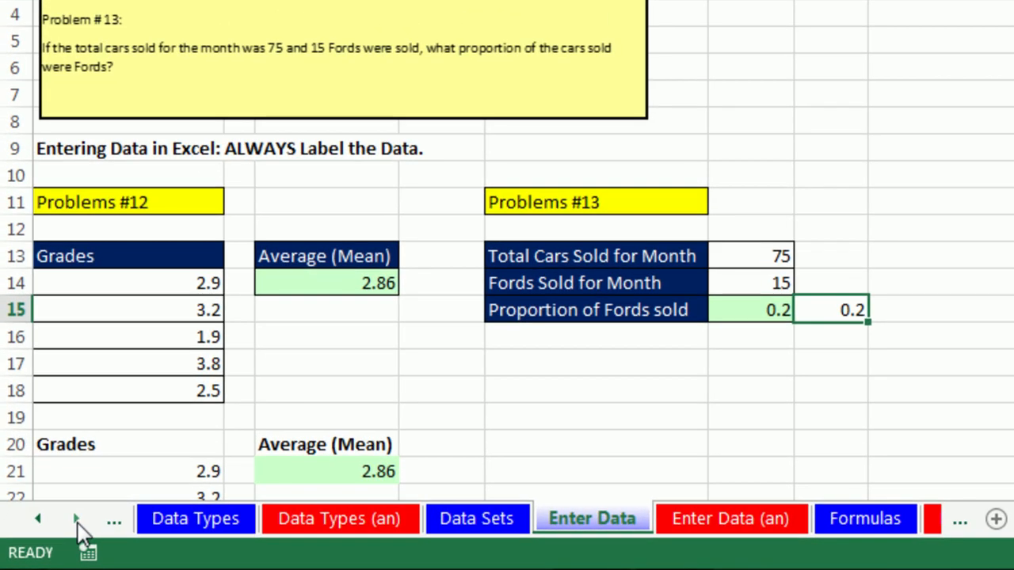
- Open the Formulas worksheet
click(74, 520)
click(74, 521)
click(76, 521)
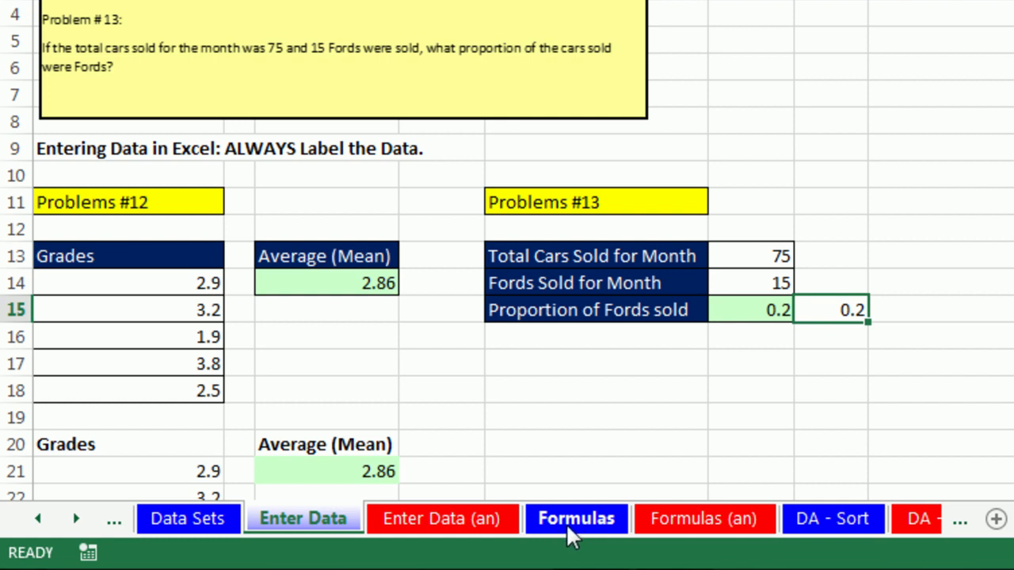
click(570, 522)
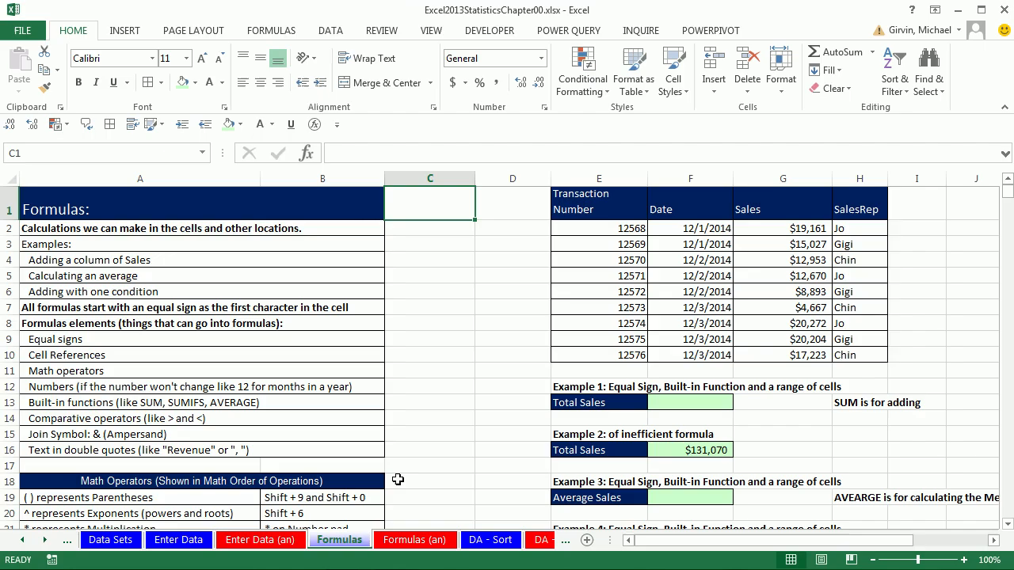
- Review the formula elements, operators and calculation order notes on the Formulas sheet, along with the sales table and its examples
scroll(722, 567, down, 3)
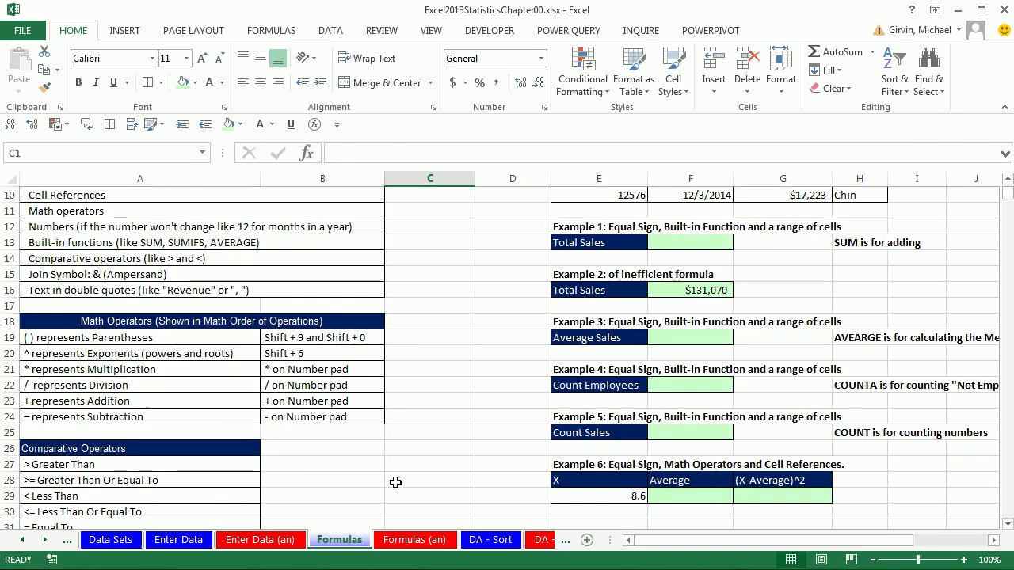
scroll(396, 482, up, 3)
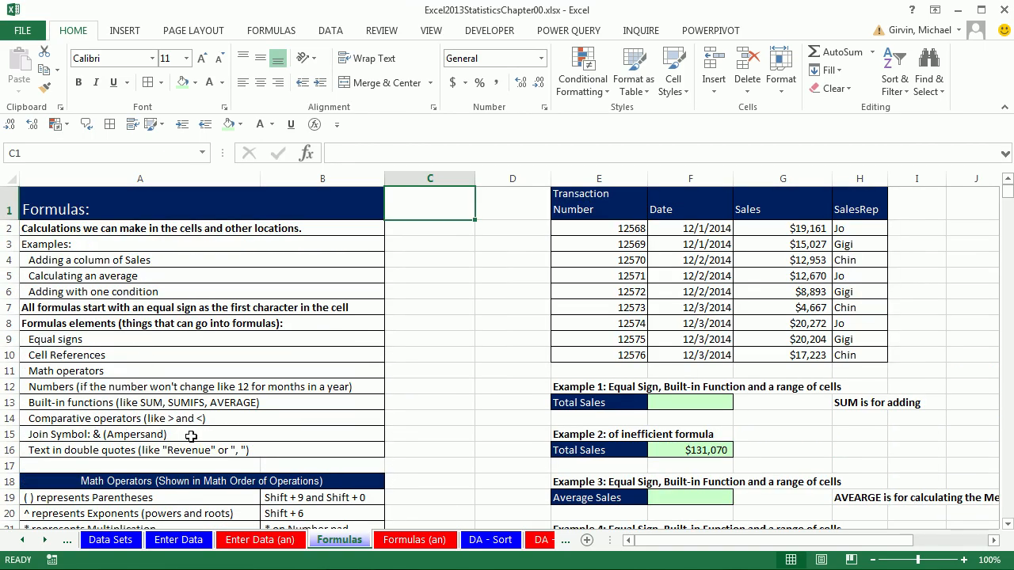
scroll(187, 434, down, 3)
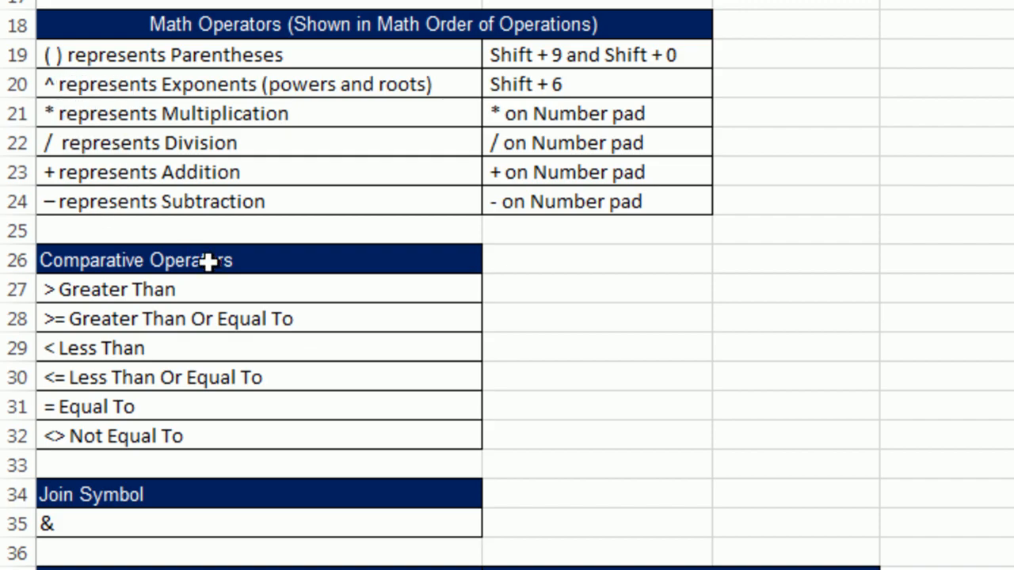
scroll(398, 343, down, 1)
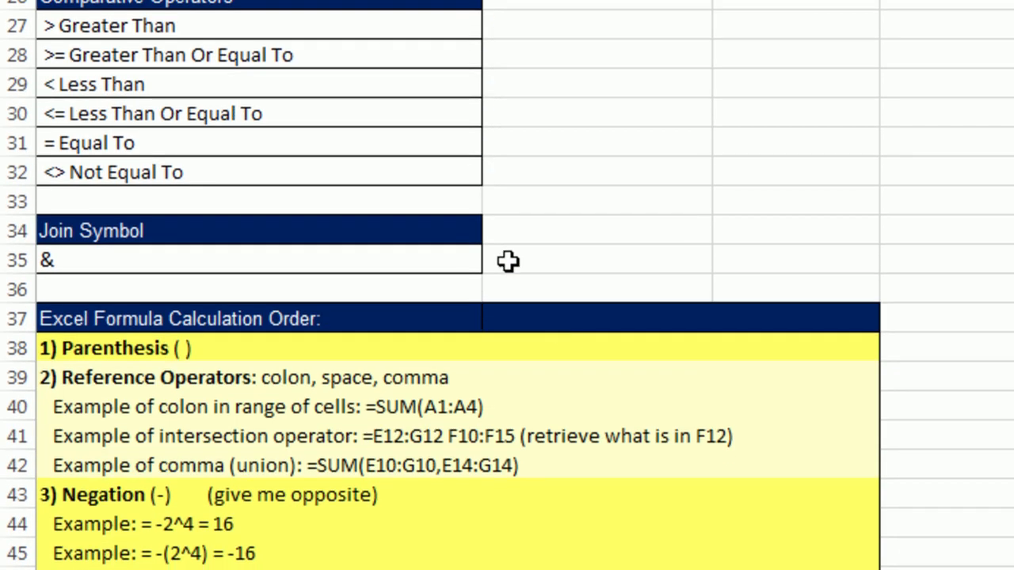
scroll(768, 404, down, 3)
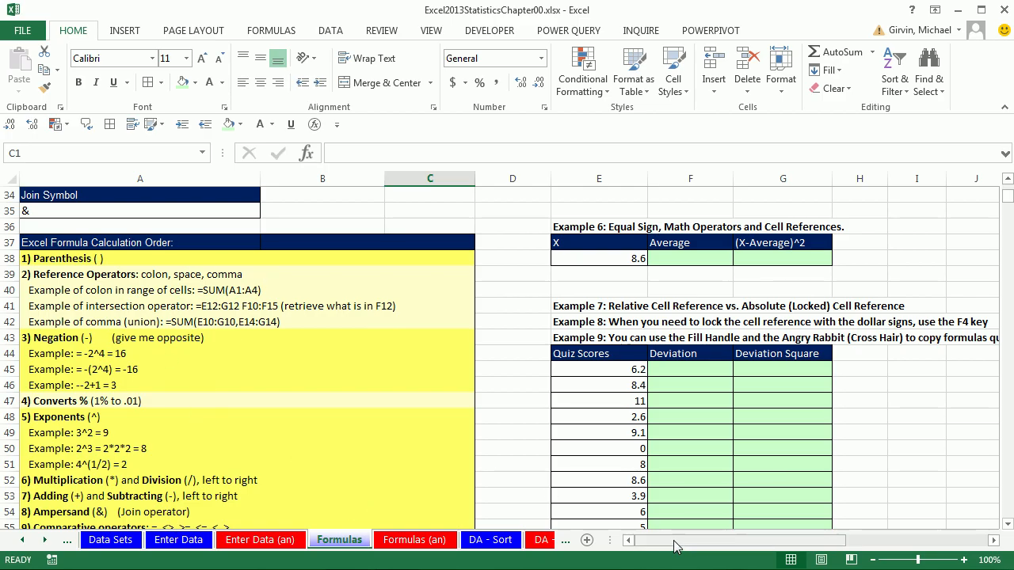
drag(673, 547, 698, 546)
scroll(735, 492, up, 5)
scroll(735, 493, up, 6)
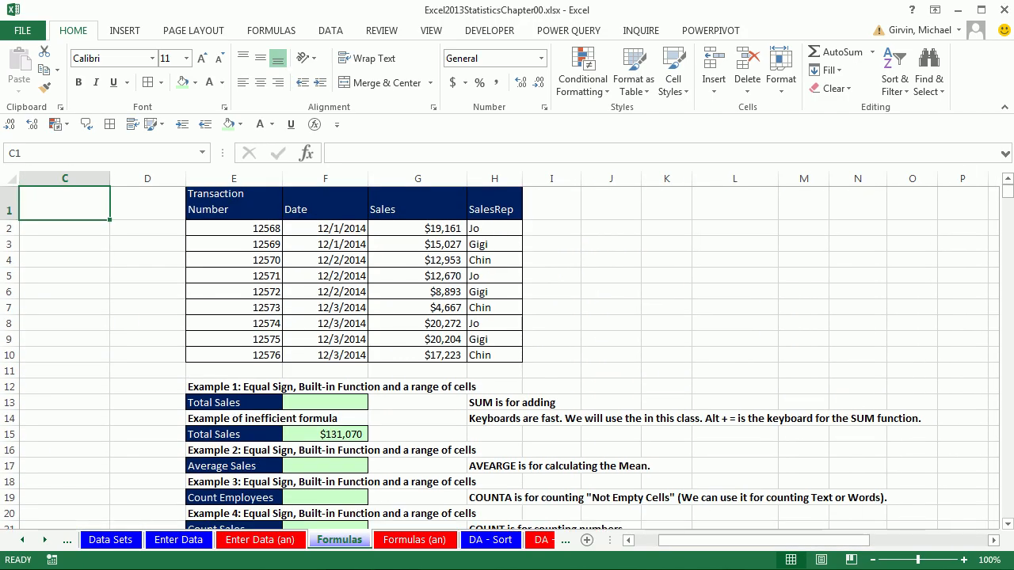
click(993, 541)
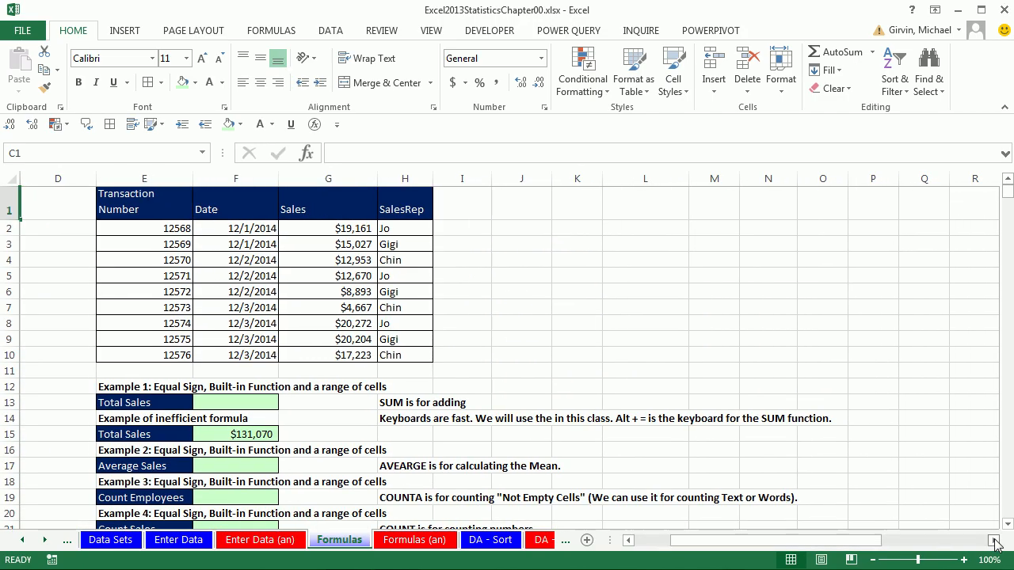
click(993, 541)
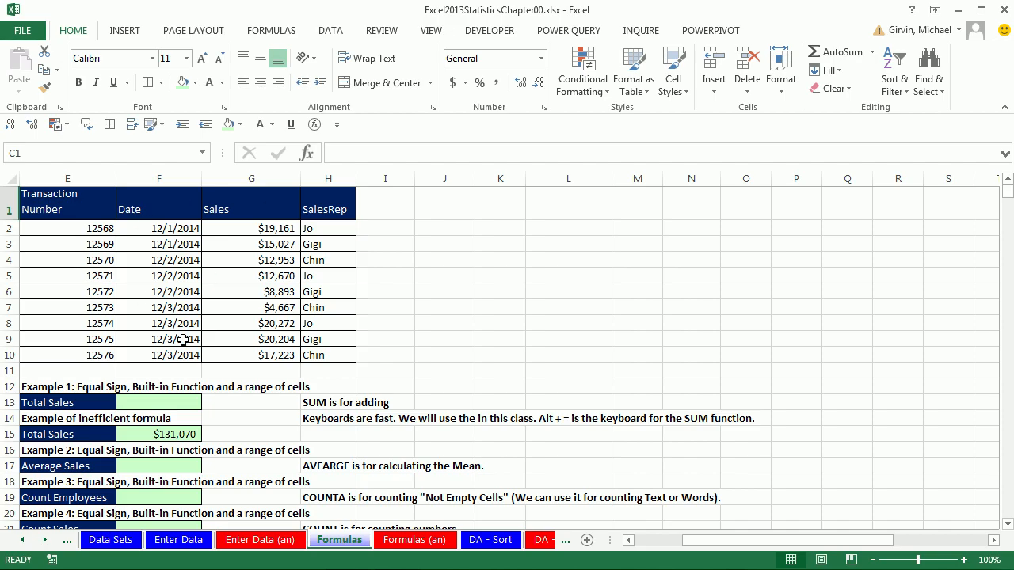
- Enter a SUM formula over the sales range G2:G10 in the Example 1 Total Sales cell F13
click(160, 402)
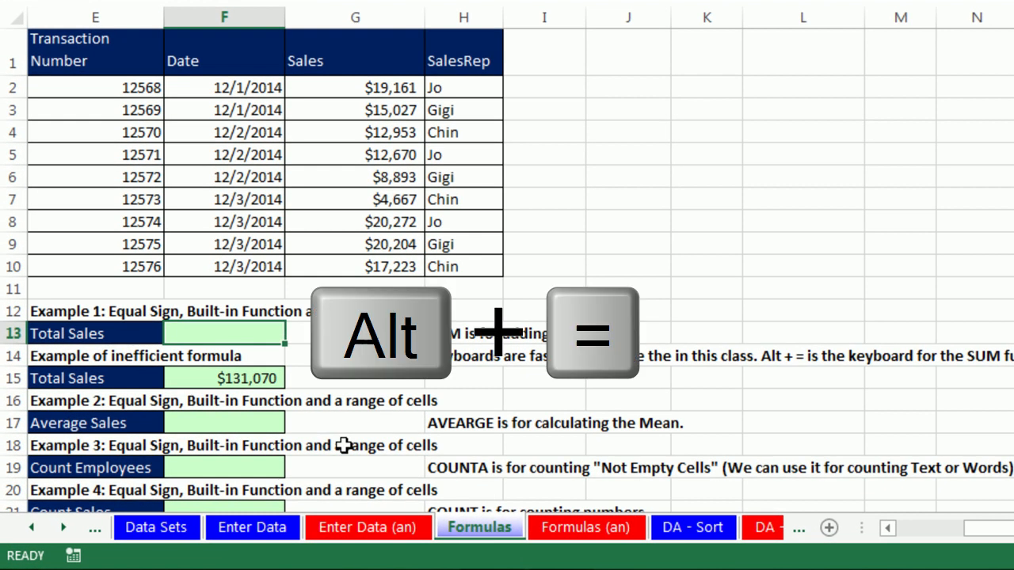
key(alt+equal)
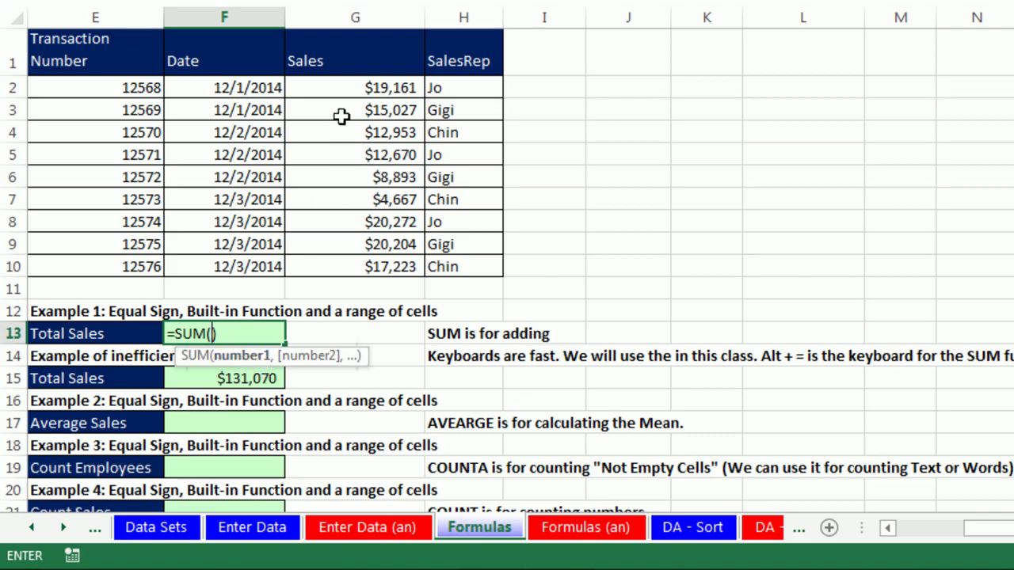
click(370, 88)
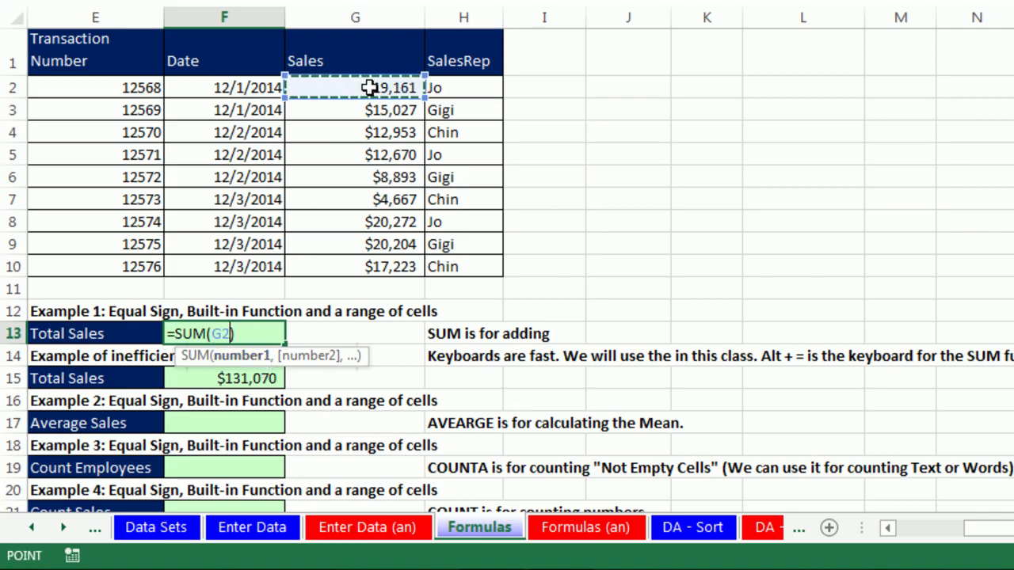
drag(370, 88, 370, 267)
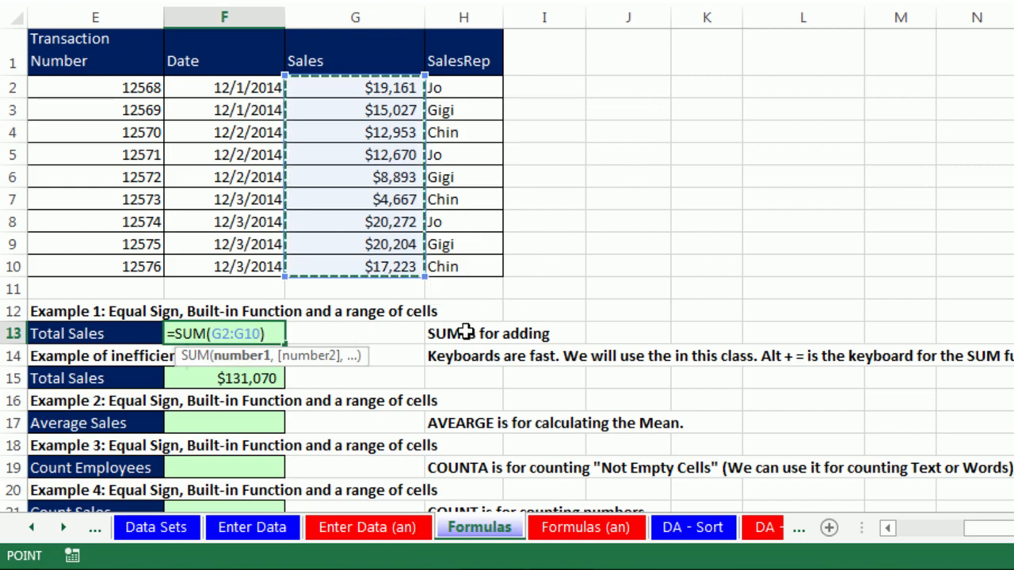
key(Return)
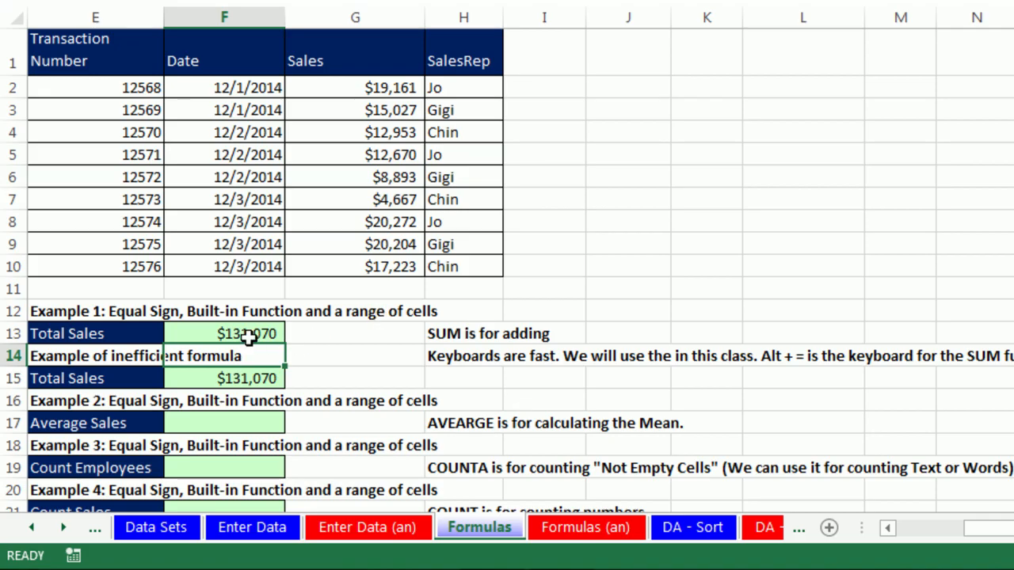
- Inspect the cell references in the inefficient Total Sales formula in F15
click(261, 380)
key(F2)
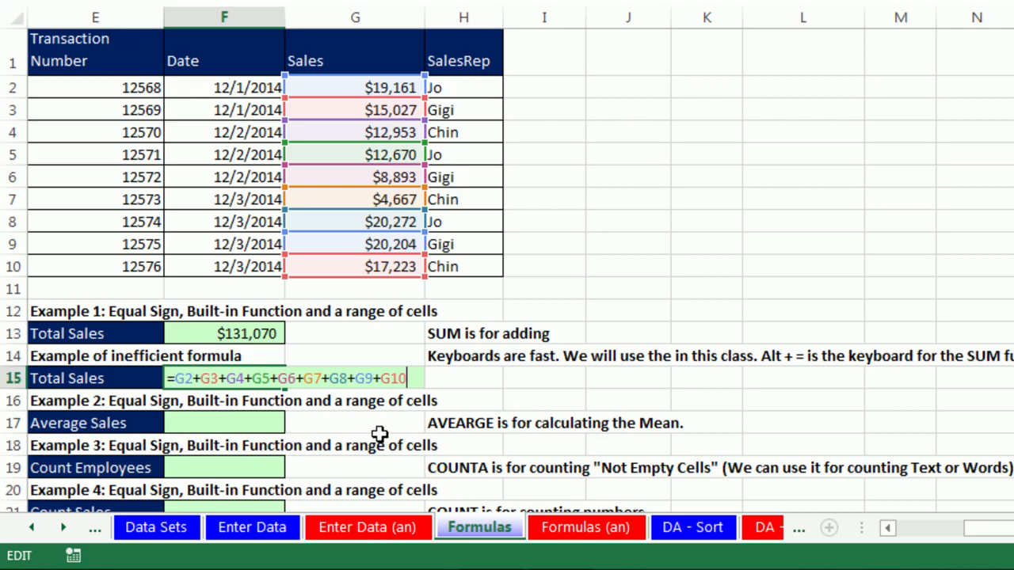
key(ctrl+Return)
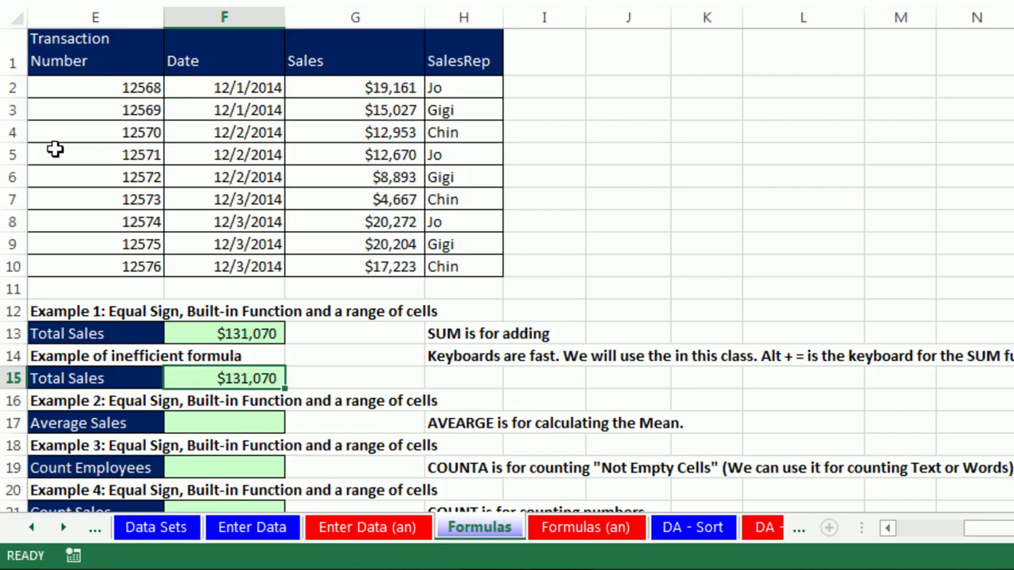
- Insert a blank row at row 5 of the sales table and enter 5000000 in its Sales cell G5
click(13, 156)
right_click(14, 156)
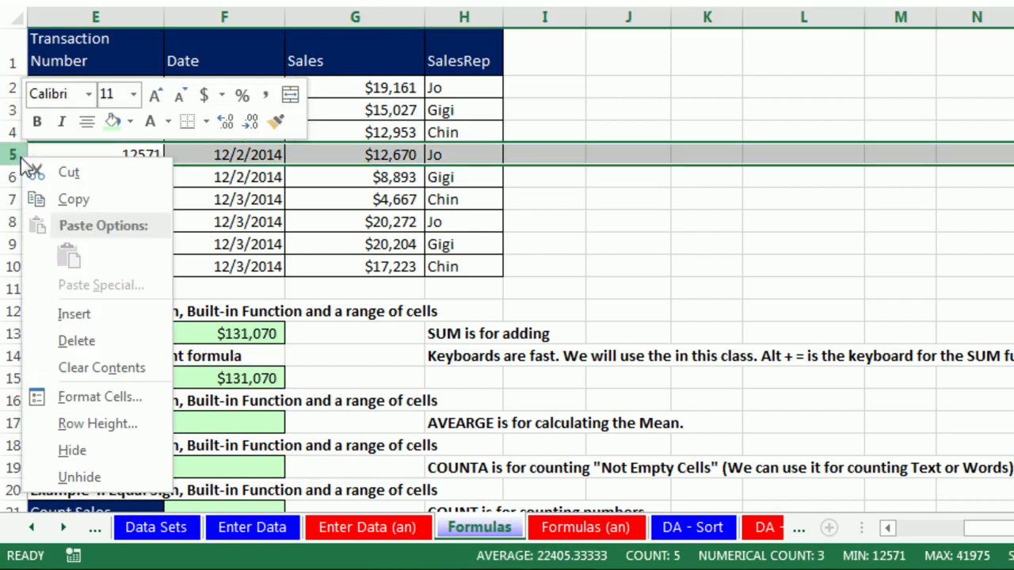
click(72, 312)
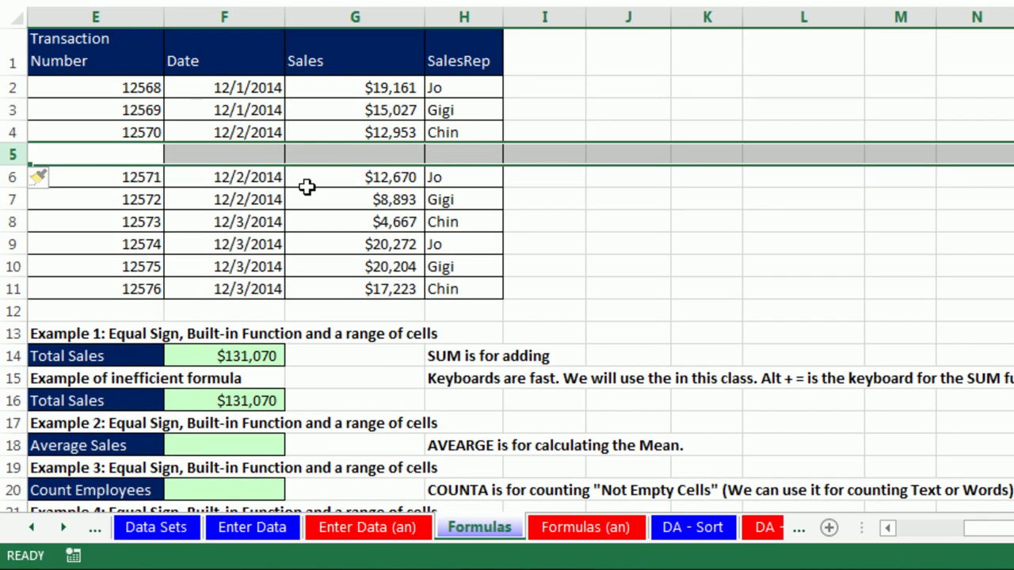
click(400, 156)
text(5000000)
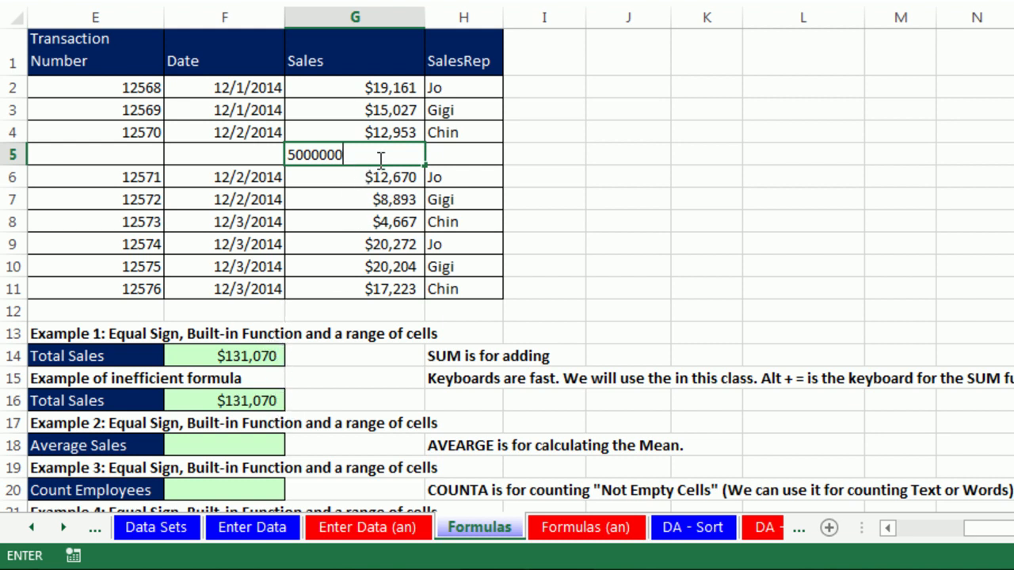
key(Return)
- Compare the ranges referenced by the two Total Sales formulas in F14 and F16
click(260, 358)
key(F2)
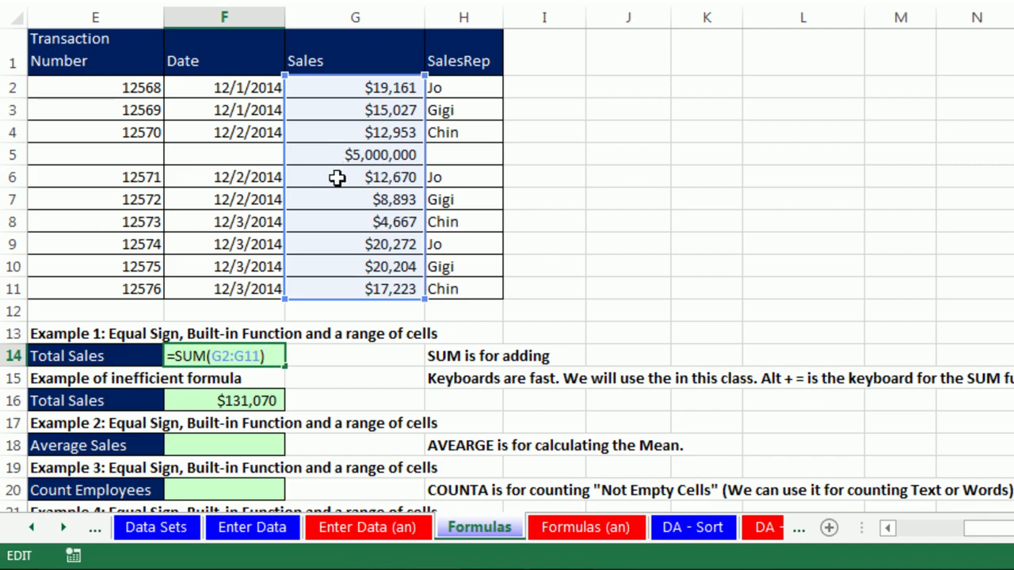
key(ctrl+Return)
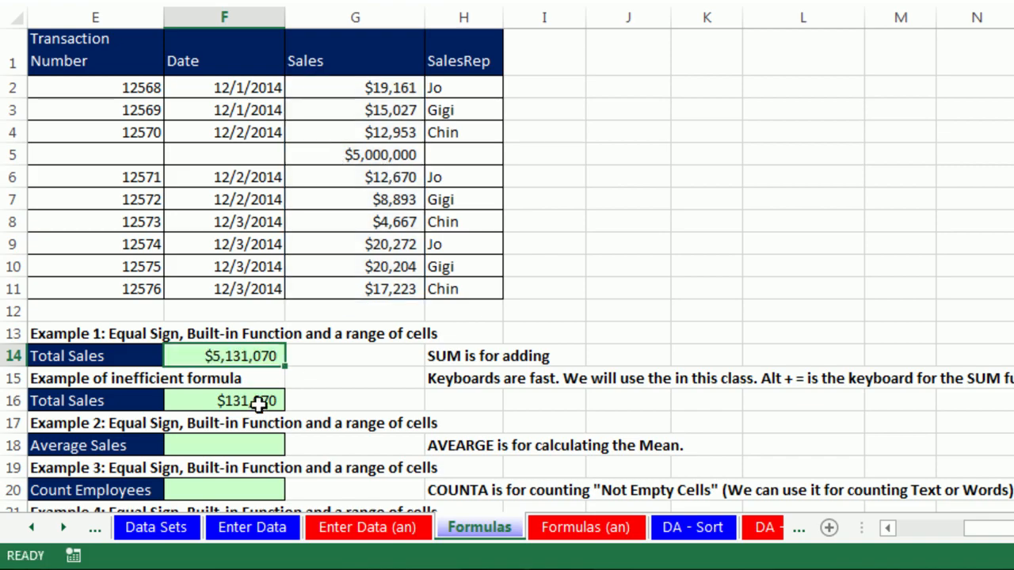
click(260, 402)
key(F2)
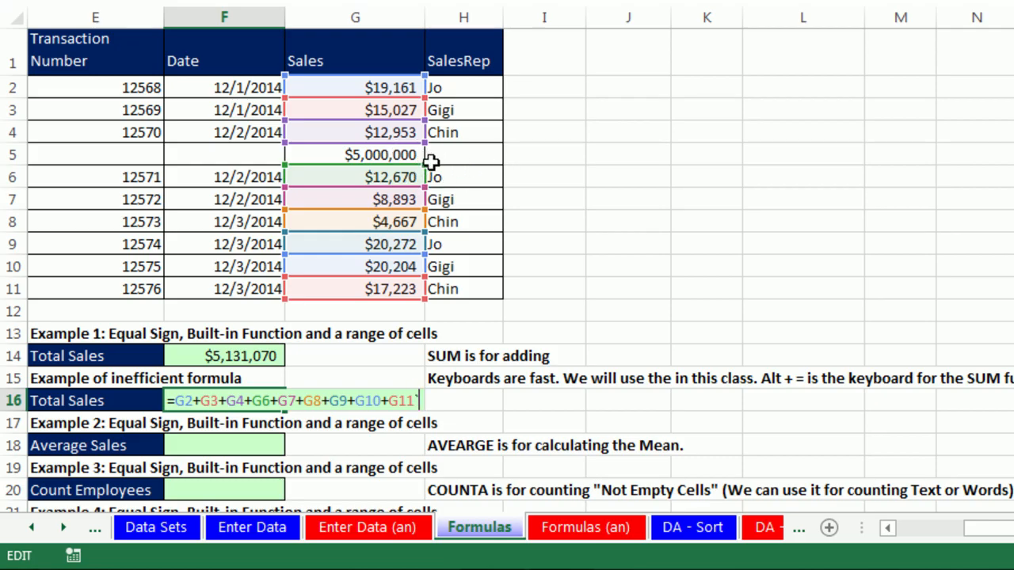
key(Escape)
- Undo the added sales amount and the row insertion in the sales table
key(ctrl+z)
key(ctrl+z)
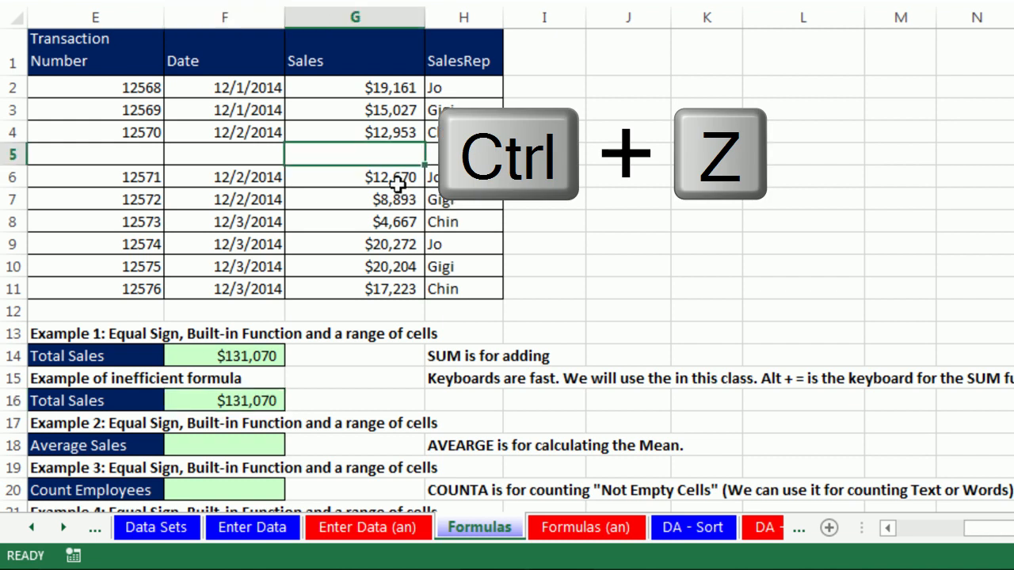
key(ctrl+z)
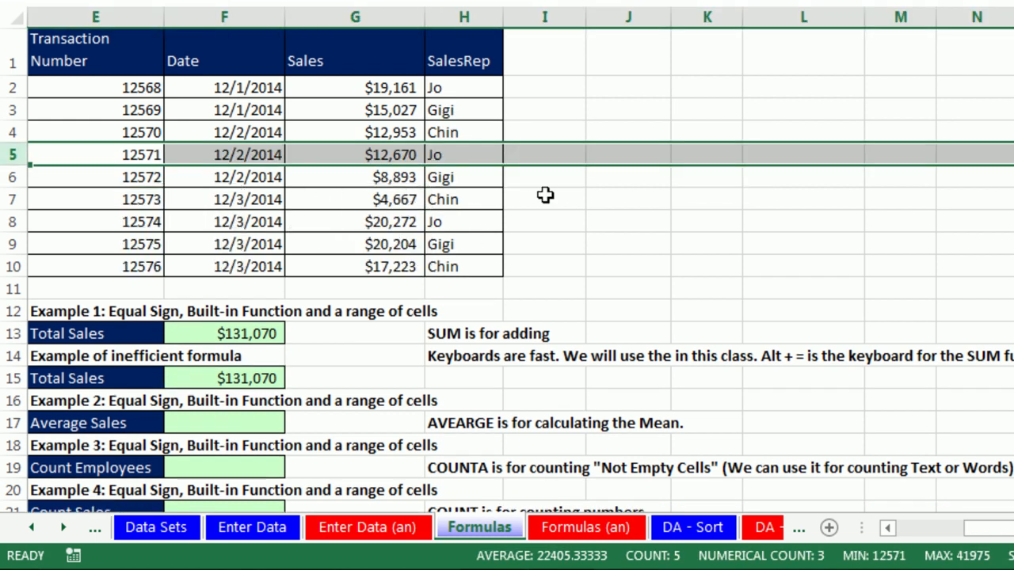
- Enter an AVERAGE formula over the sales range G2:G10 in the Average Sales cell F17
click(238, 423)
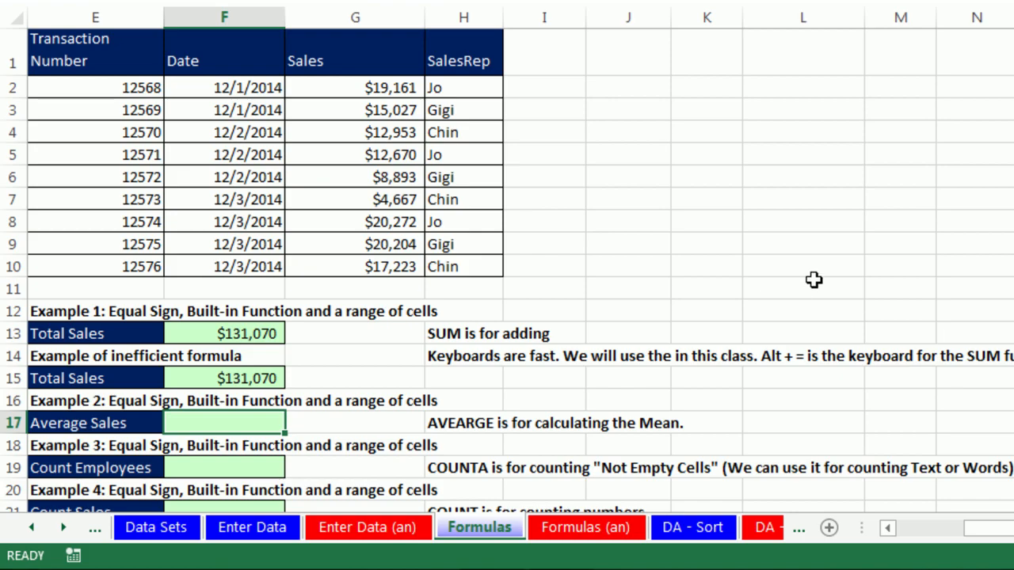
text(=)
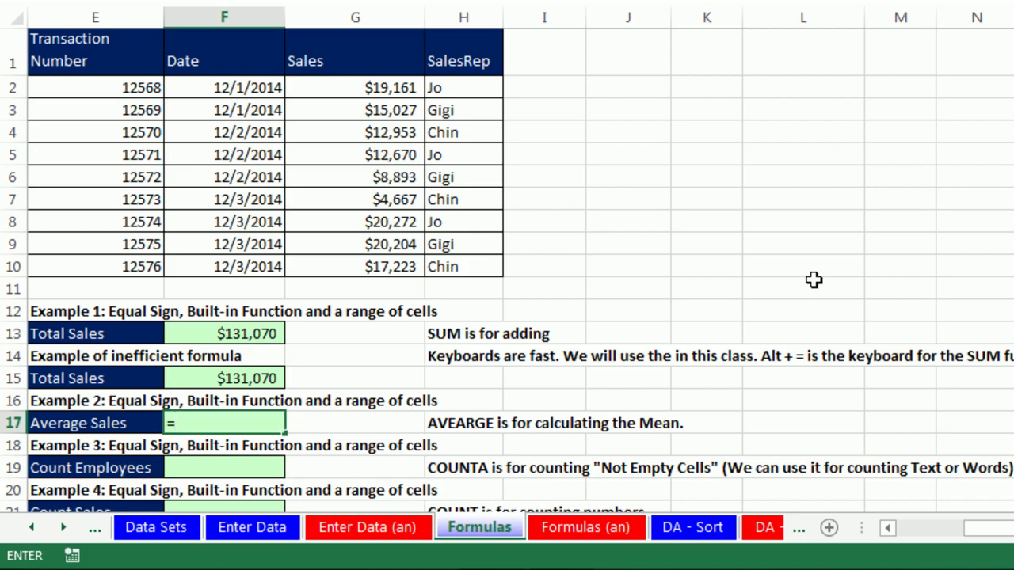
text(a)
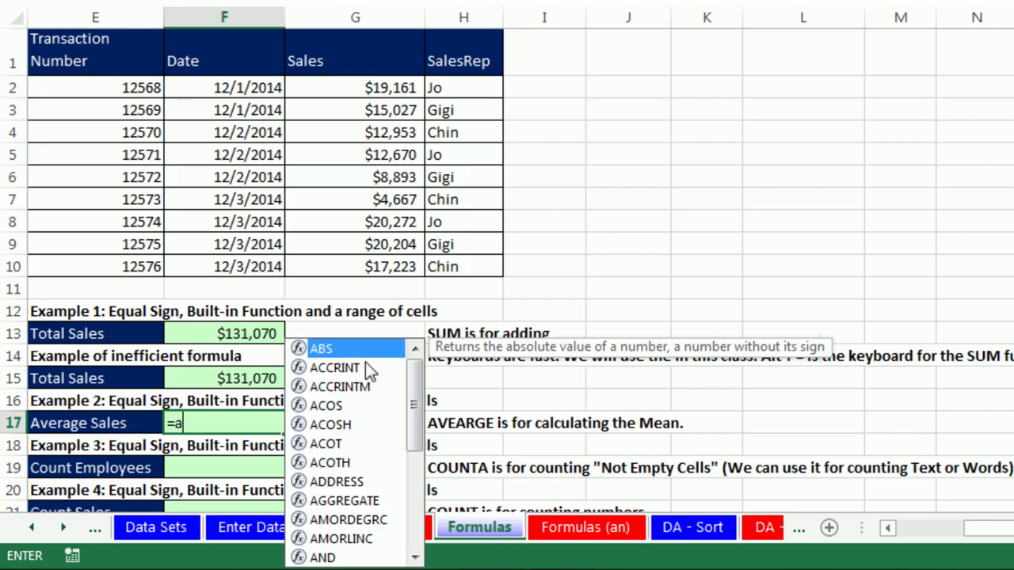
text(v)
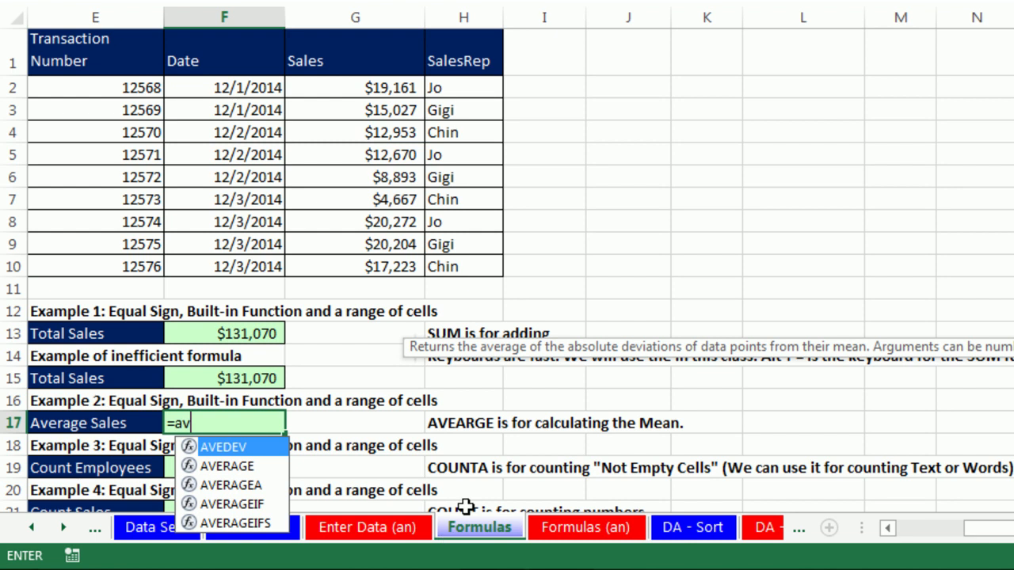
text(er)
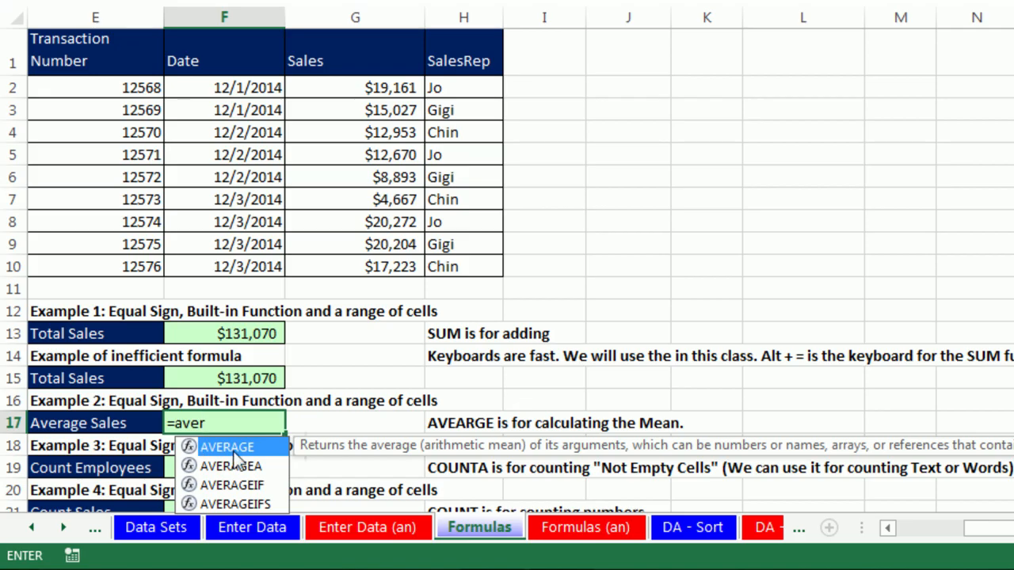
key(Tab)
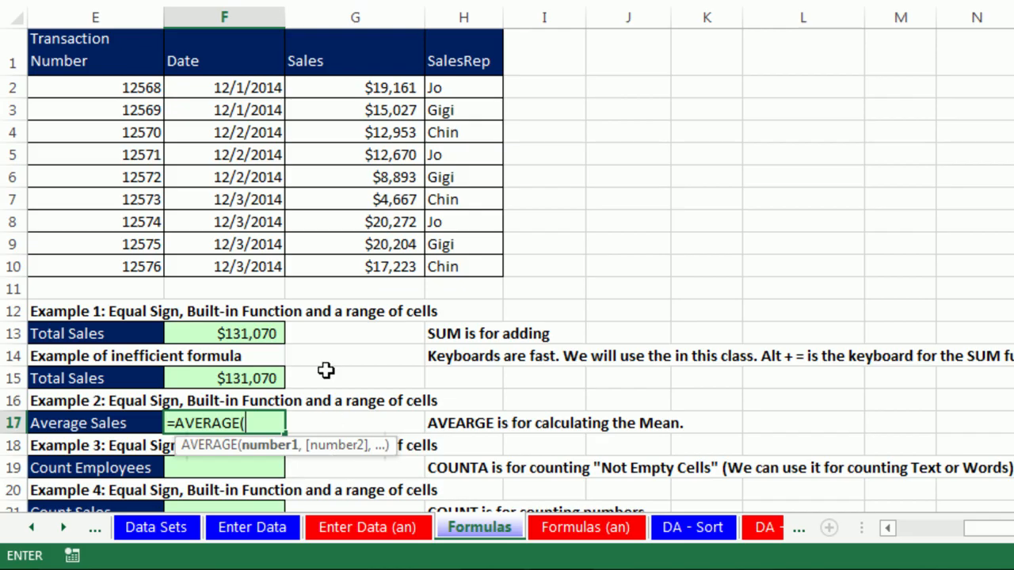
drag(363, 85, 373, 266)
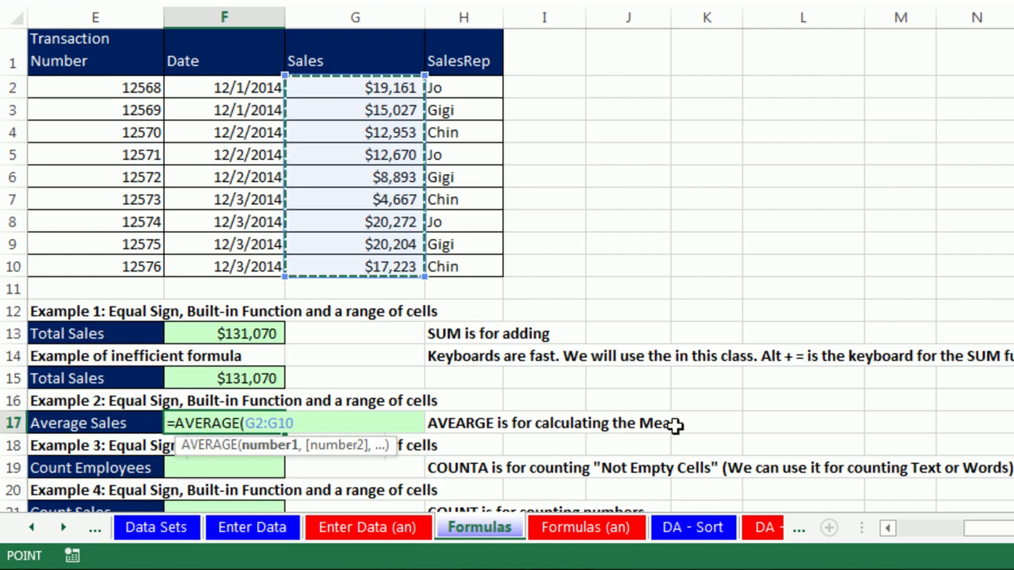
key(Return)
- Select the Count Employees cell F19 and collapse the ribbon to make room for more worksheet rows
click(274, 462)
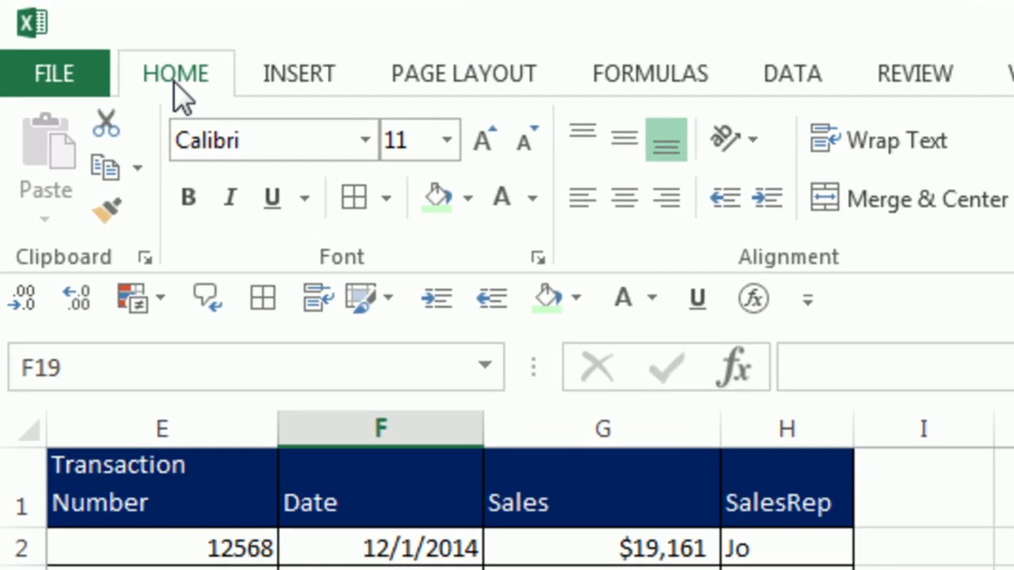
right_click(145, 74)
click(699, 540)
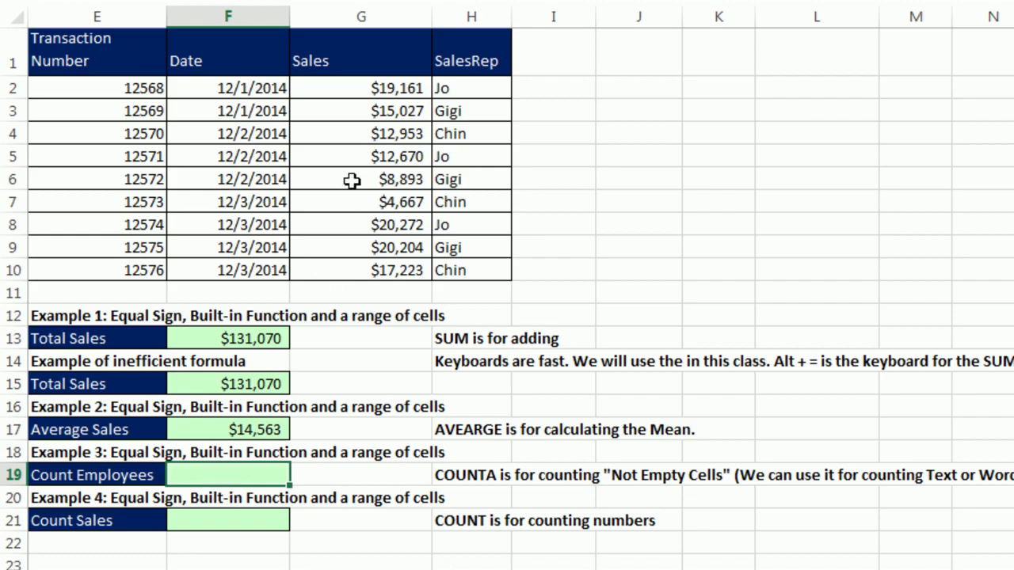
- Check the Sales and SalesRep ranges, and begin the formula =coun in the Count Employees cell F19 to list the counting functions
drag(366, 85, 375, 271)
drag(475, 91, 482, 272)
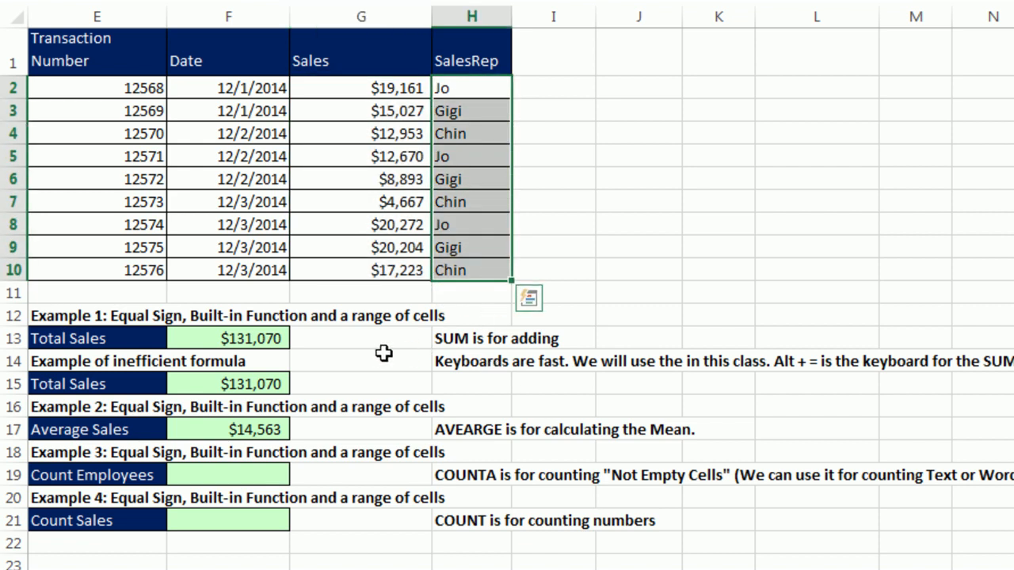
click(271, 472)
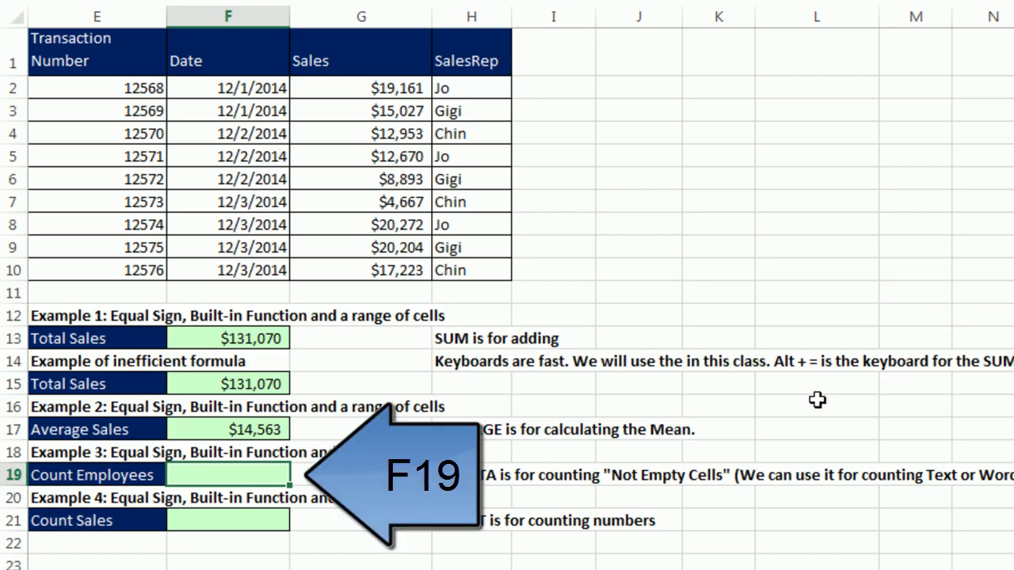
text(=cou)
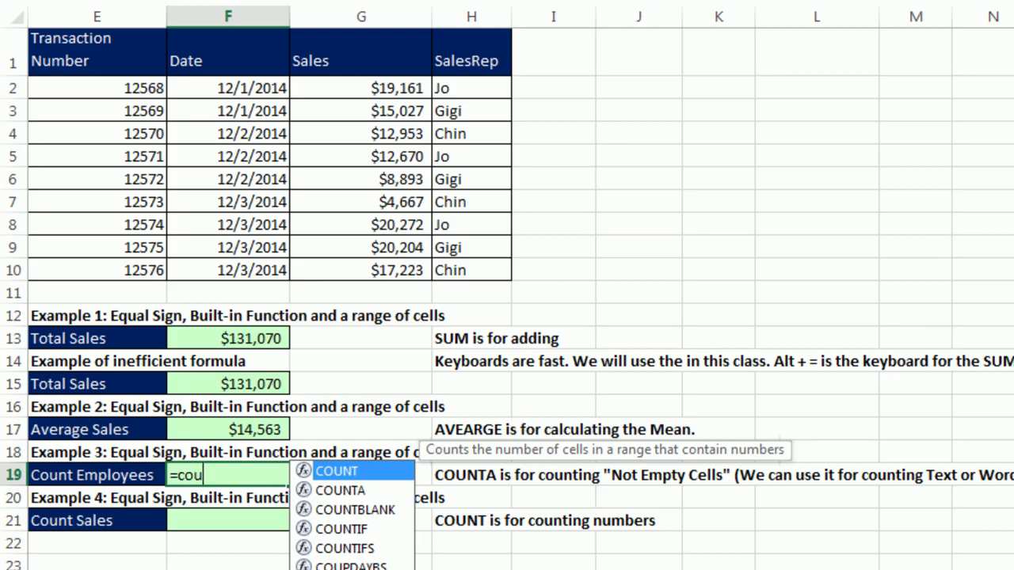
text(n)
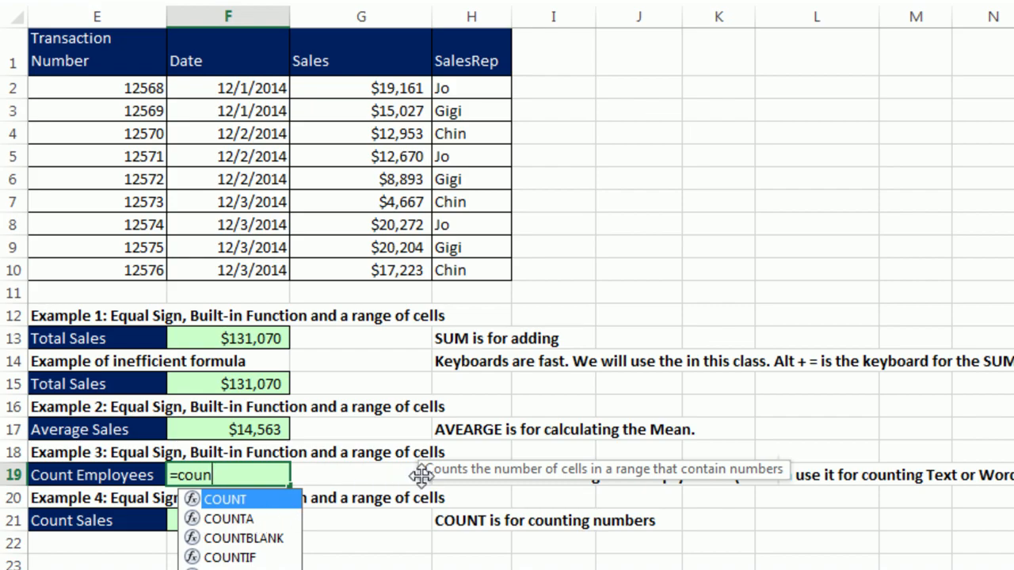
drag(420, 473, 317, 521)
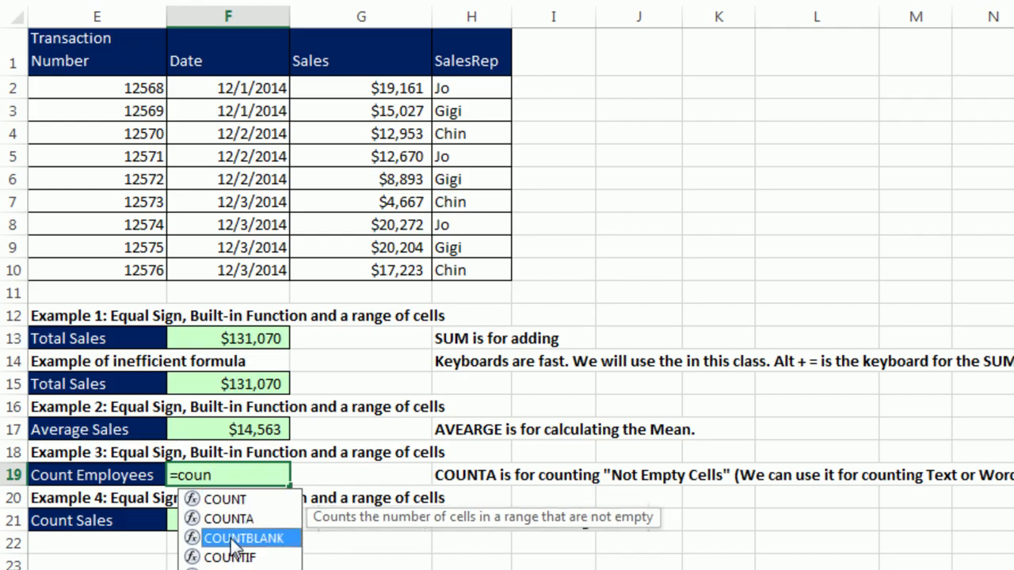
- Compare the suggested descriptions of the COUNT, COUNTA, COUNTBLANK, COUNTIF and COUNTIFS functions, finishing on COUNTA
key(Up)
key(Up)
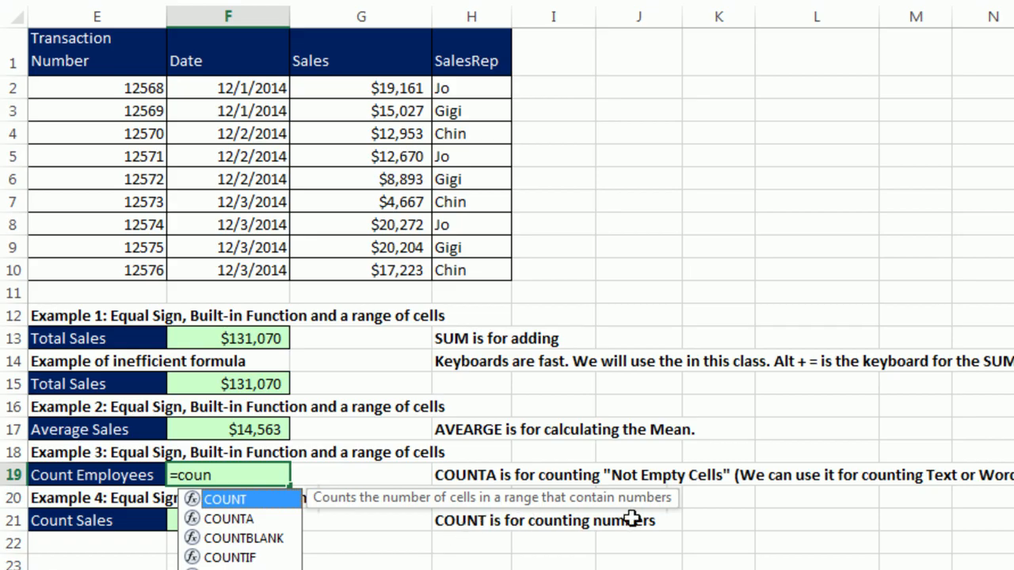
key(Down)
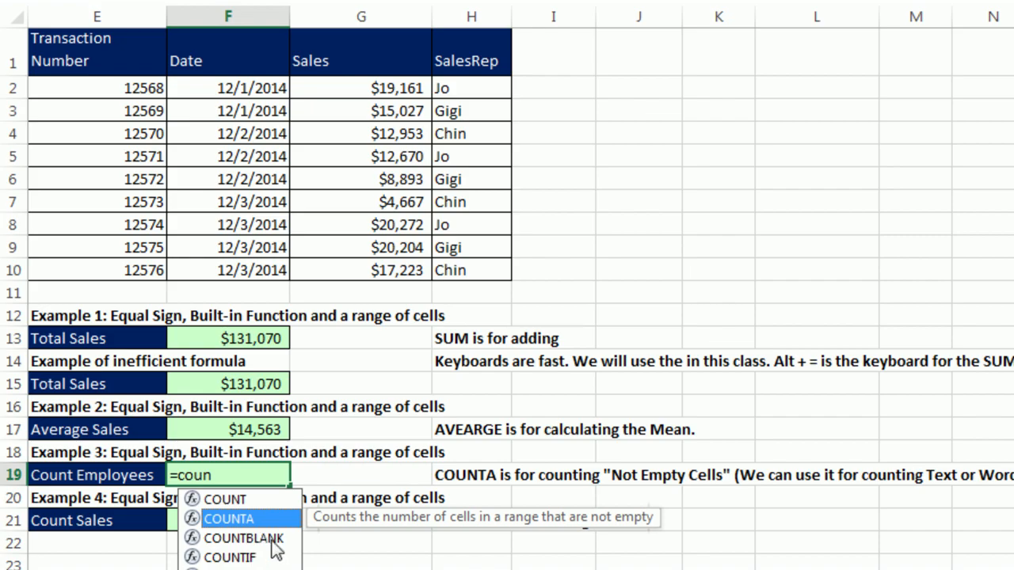
key(Down)
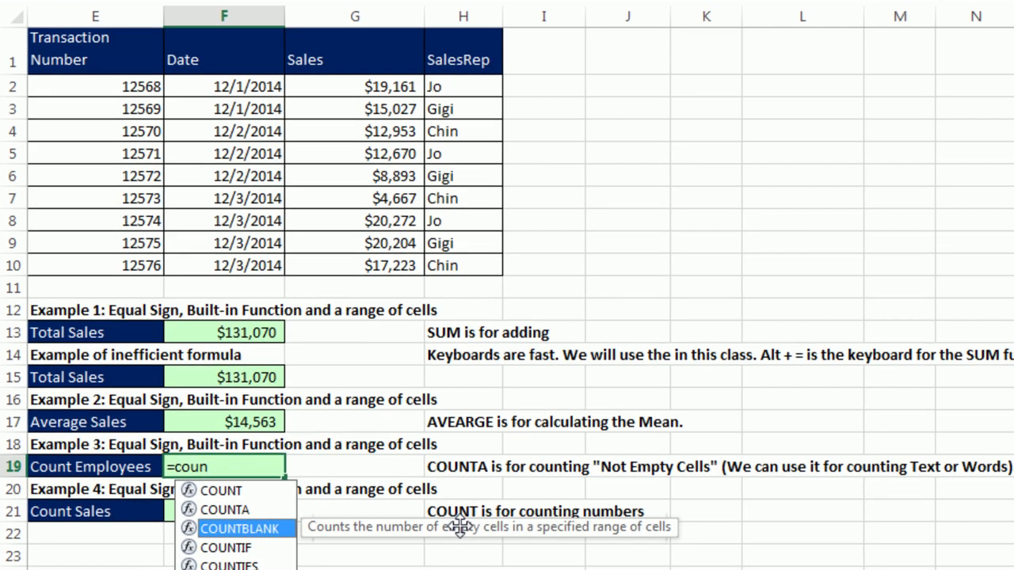
key(Down)
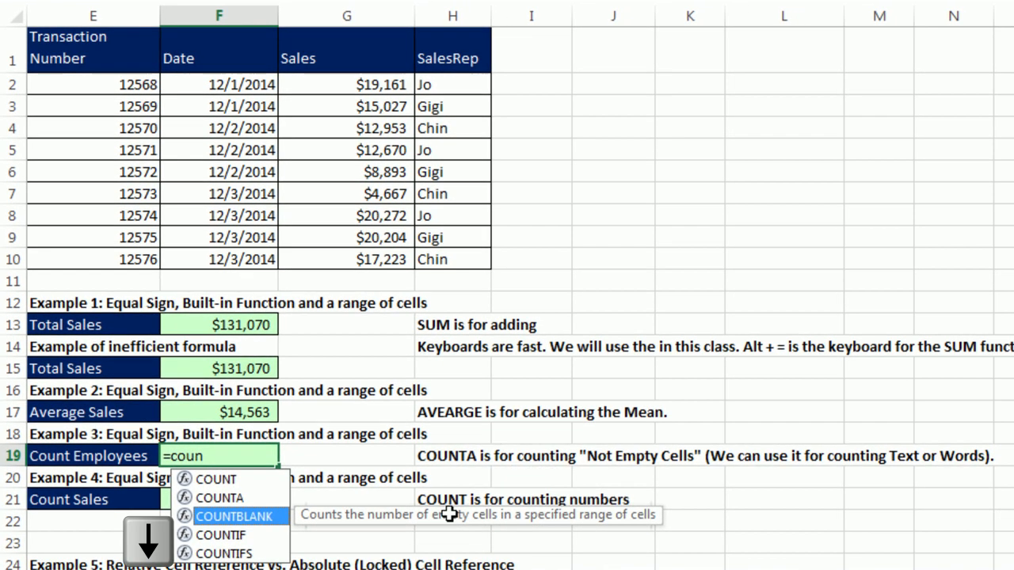
key(Down)
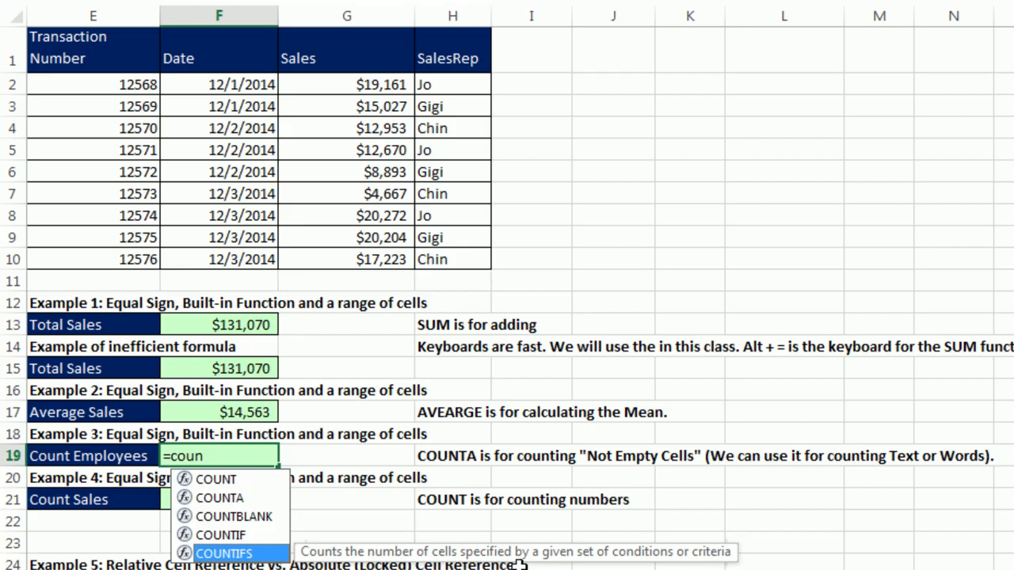
key(Up)
key(Up)
key(Up)
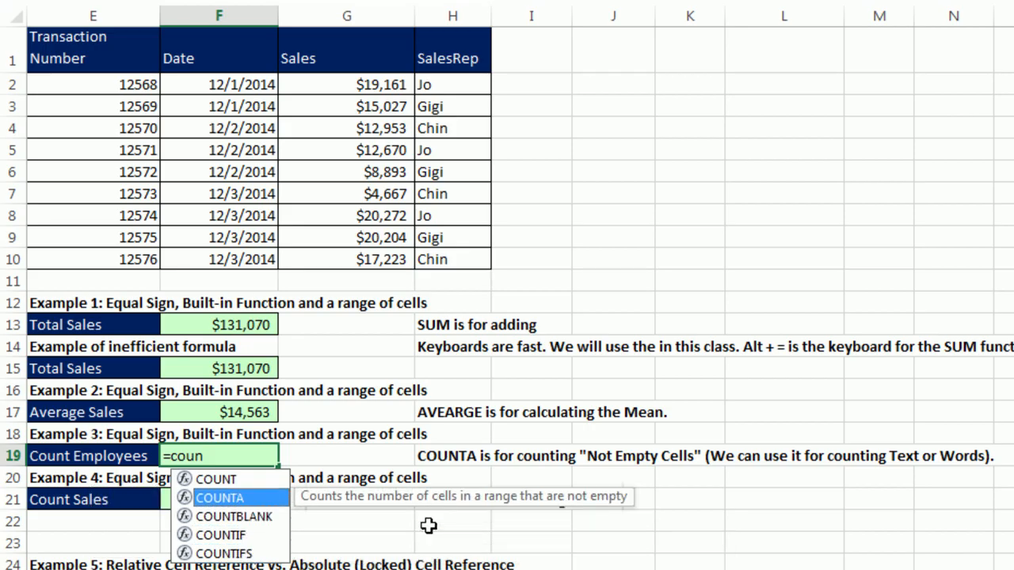
- Complete the F19 formula as COUNTA over the SalesRep range H2:H10
key(Tab)
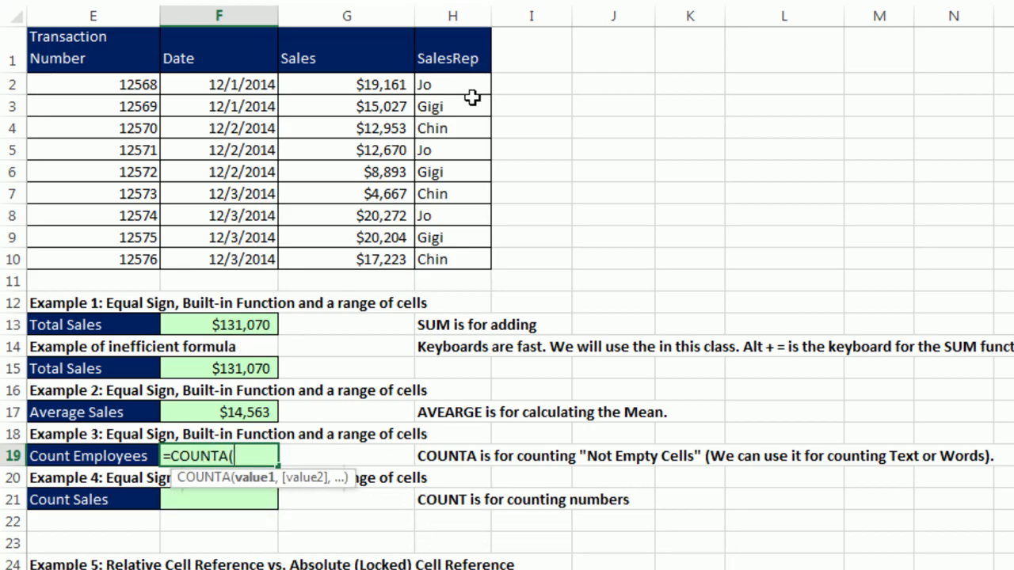
drag(461, 85, 468, 265)
key(ctrl+Return)
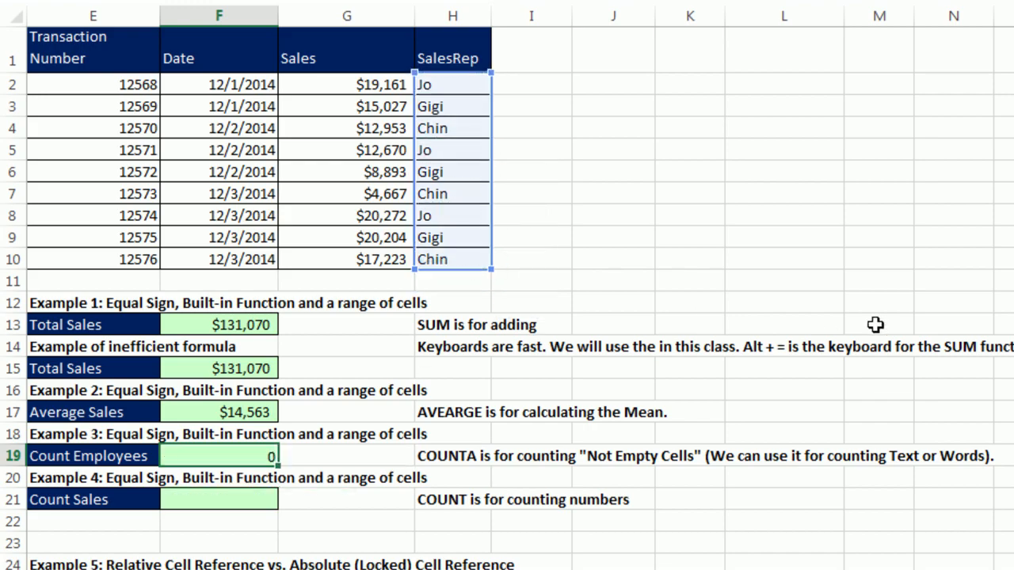
- Enter a COUNT formula over the SalesRep range H2:H10 in the Count Sales cell F21
click(246, 508)
text(=count)
key(Tab)
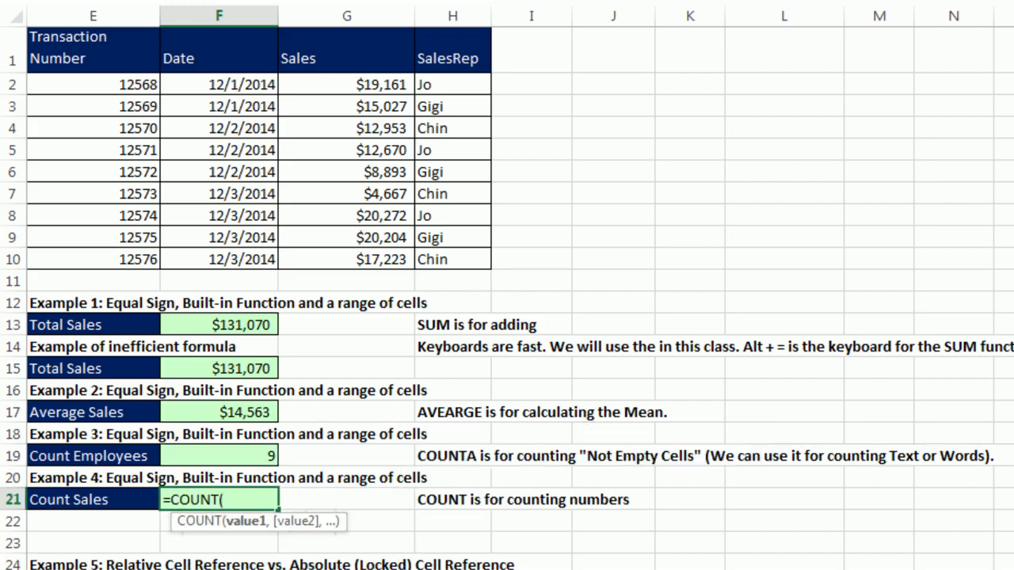
key(BackSpace)
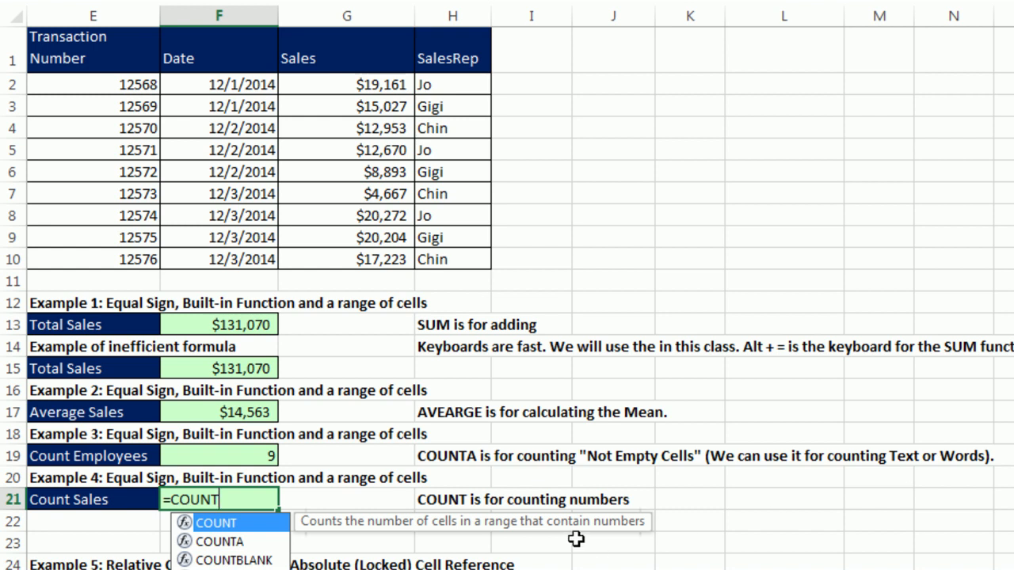
text(()
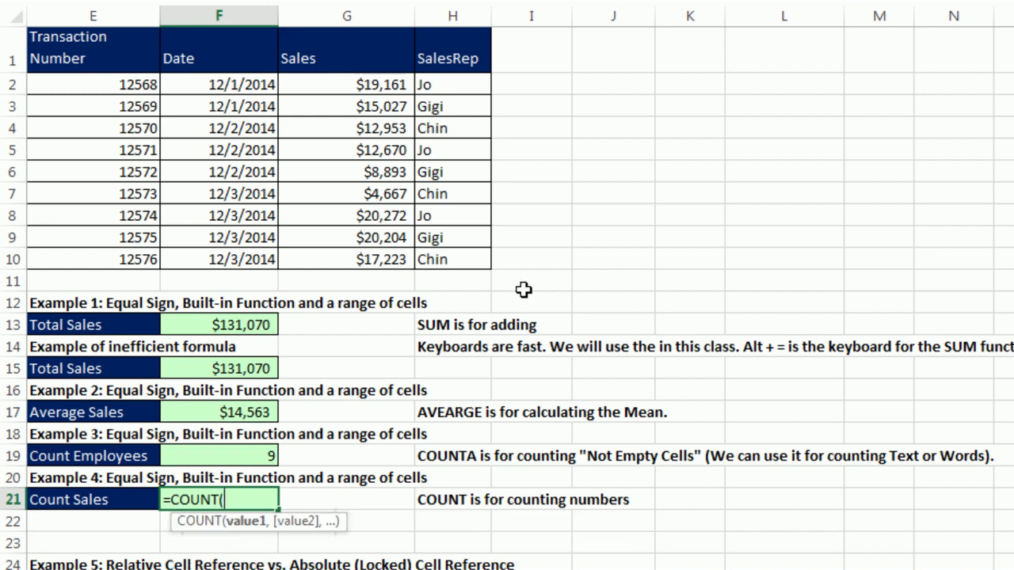
drag(449, 86, 457, 260)
key(ctrl+Return)
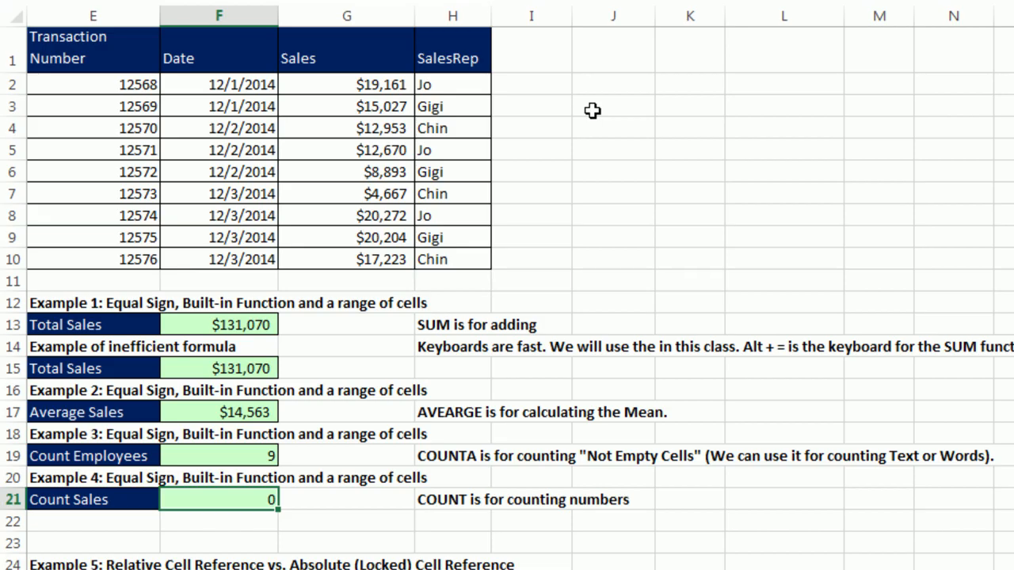
- Try replacing the whole argument of the COUNT formula in F21 with G2:G10, and undo the replacement
key(F2)
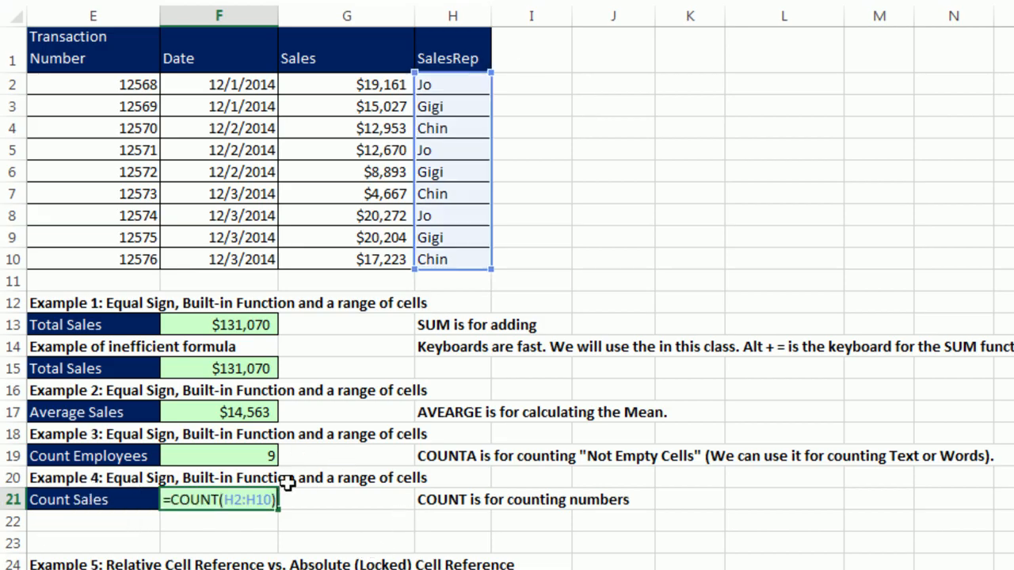
click(228, 500)
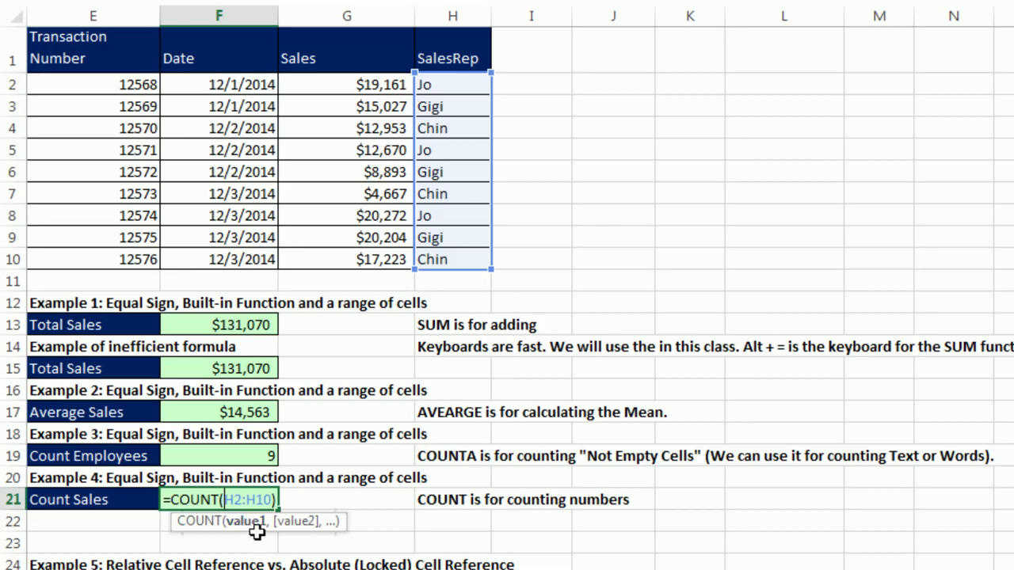
click(250, 523)
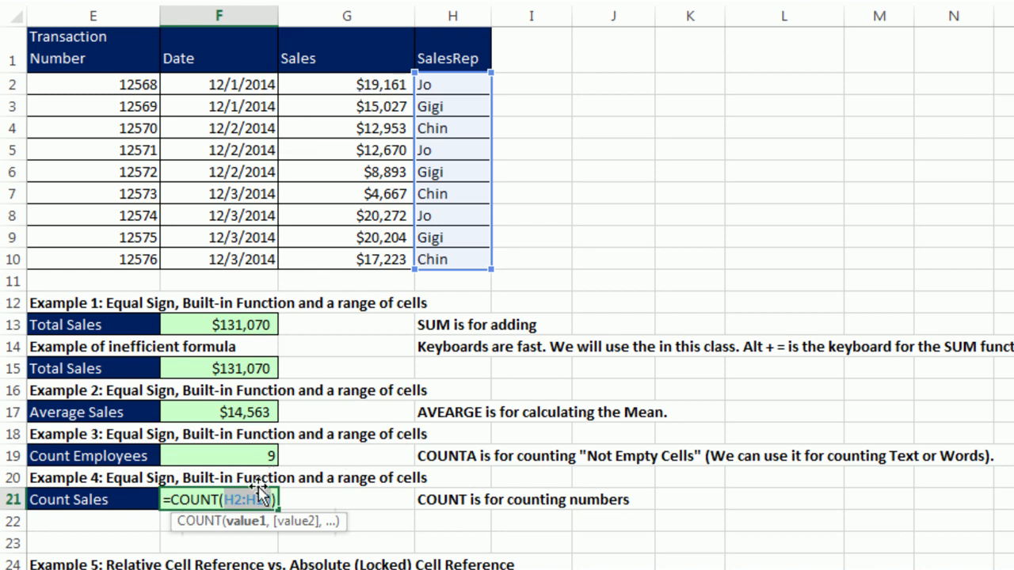
drag(370, 89, 352, 258)
key(ctrl+Return)
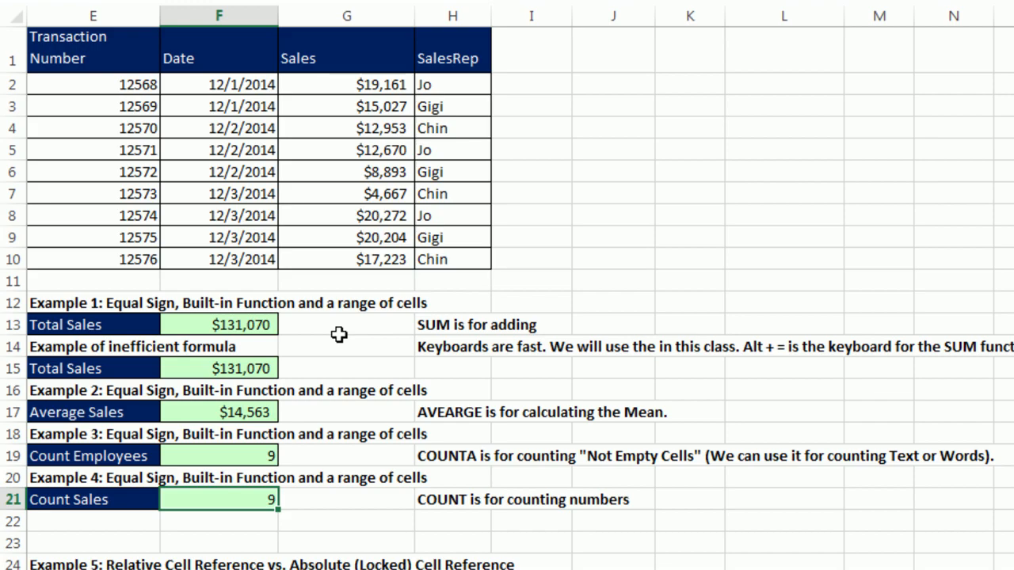
key(ctrl+z)
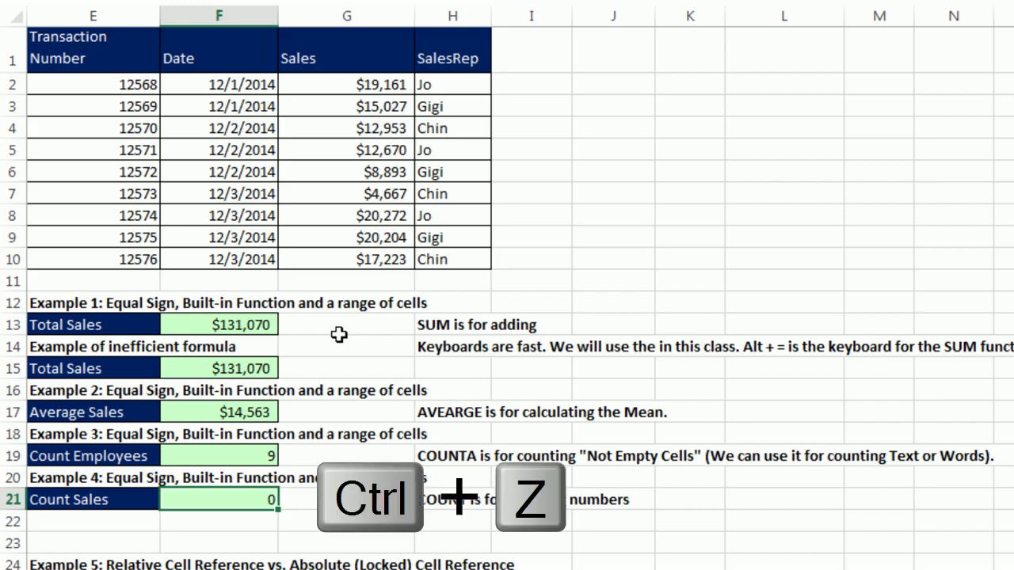
- Move the highlighted reference range of the COUNT formula in F21 from the SalesRep column onto the sales range G2:G10
key(F2)
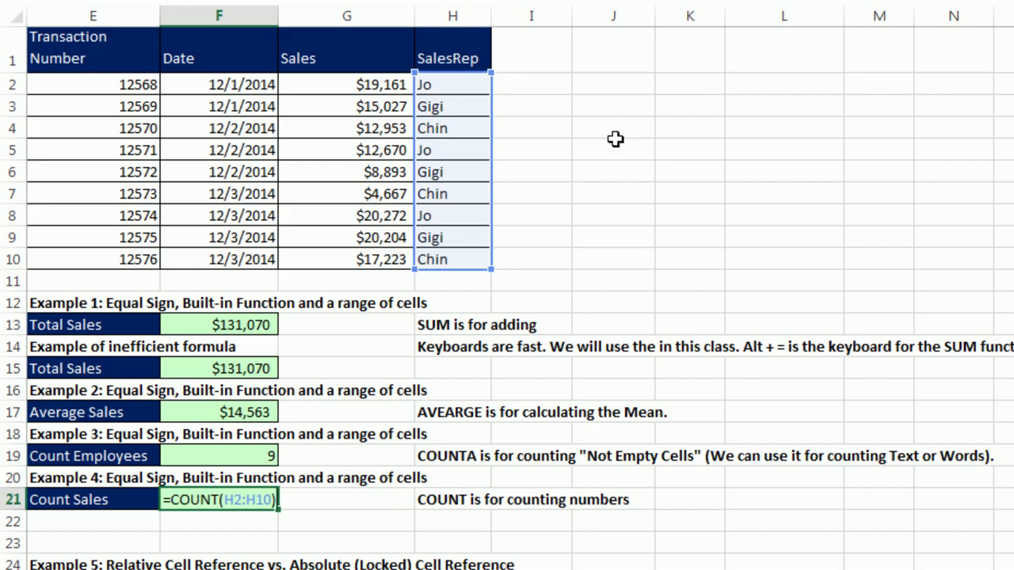
drag(616, 125, 620, 256)
double_click(261, 500)
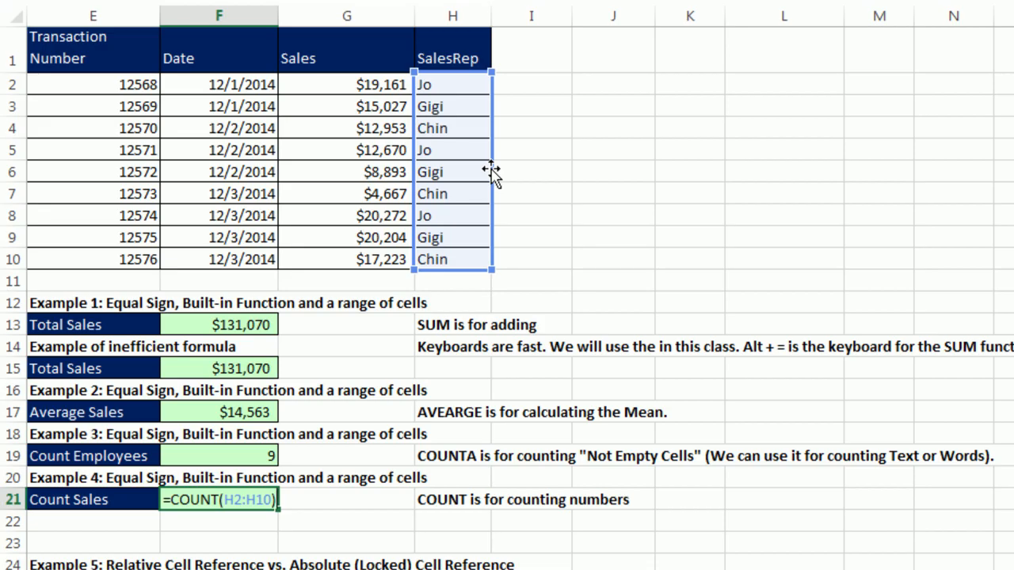
drag(491, 168, 392, 187)
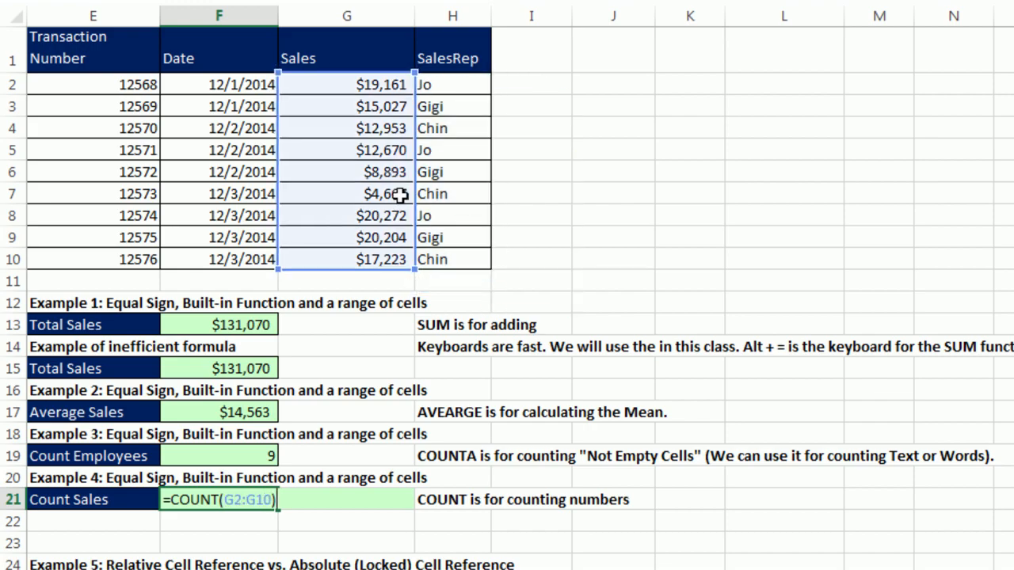
key(Return)
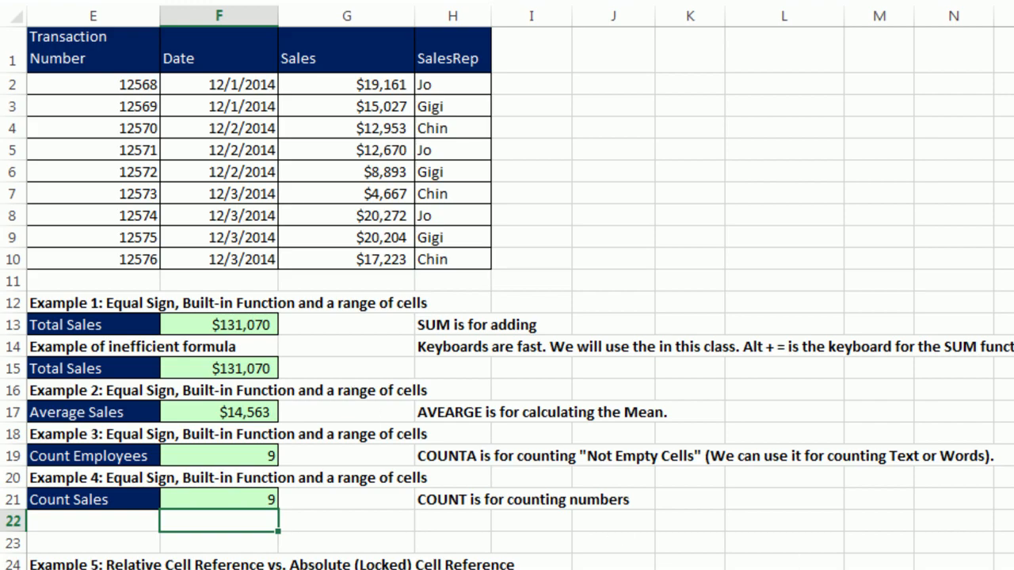
- Enter the formula =F27*I27 in the first Deduction cell G27 of Example 5, multiplying gross pay by the tax rate
scroll(507, 298, down, 3)
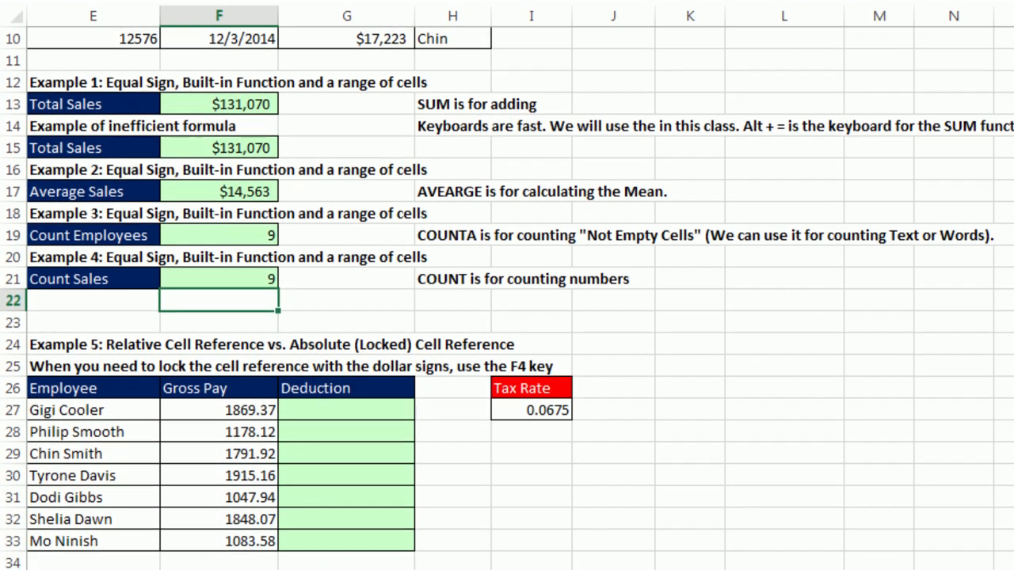
scroll(507, 298, down, 3)
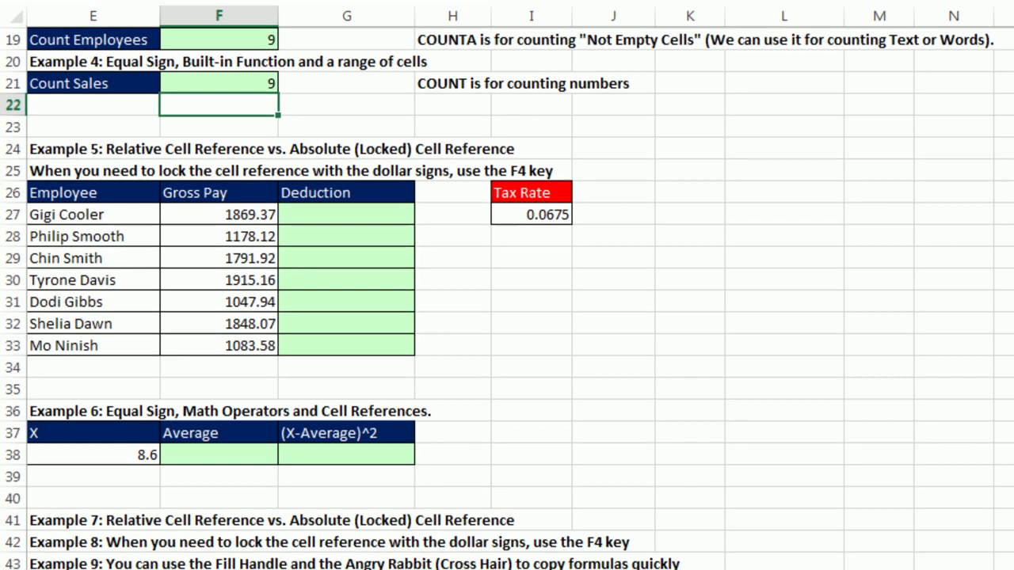
scroll(507, 297, down, 1)
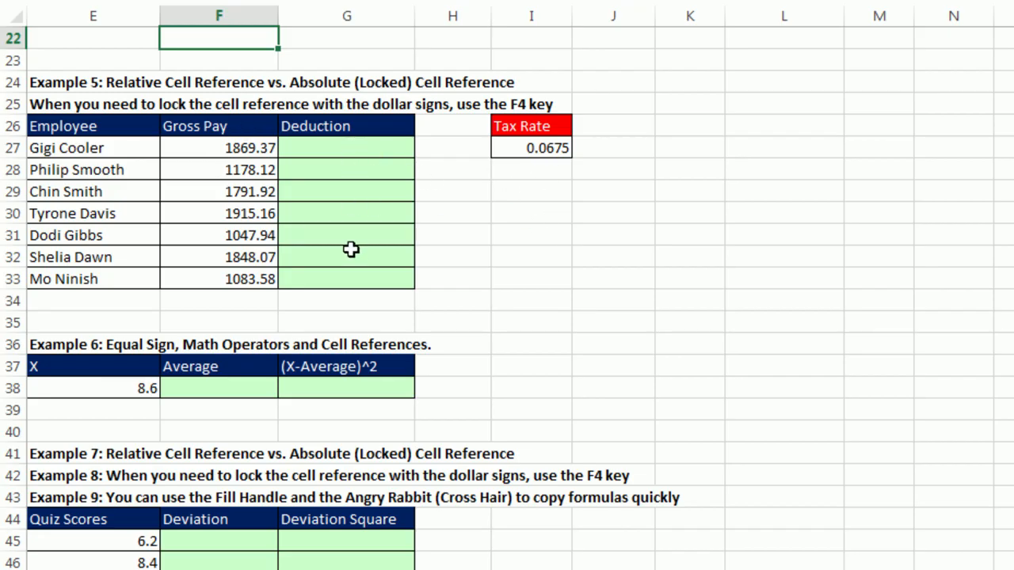
click(329, 153)
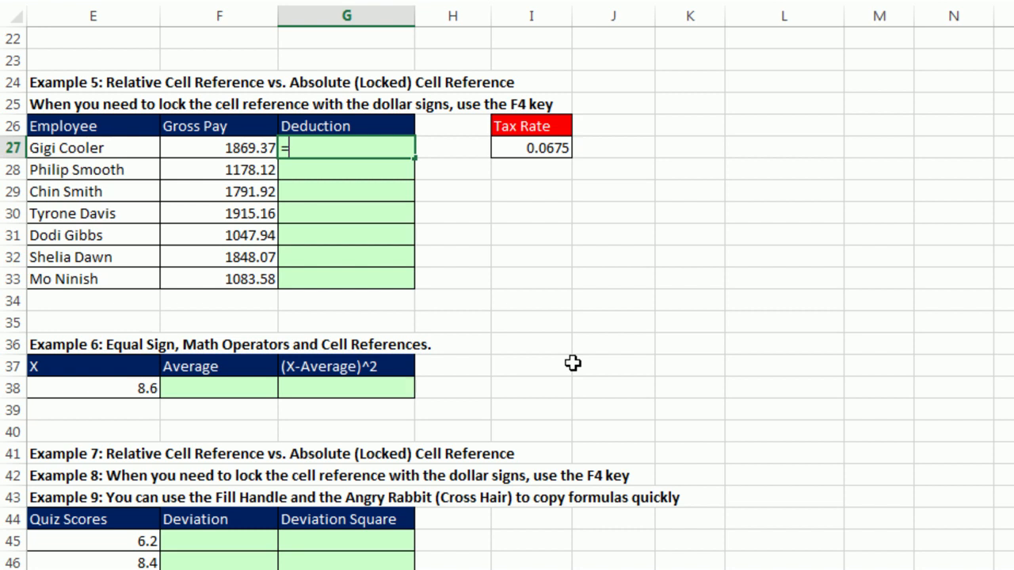
key(Left)
text(*)
key(Right)
key(Right)
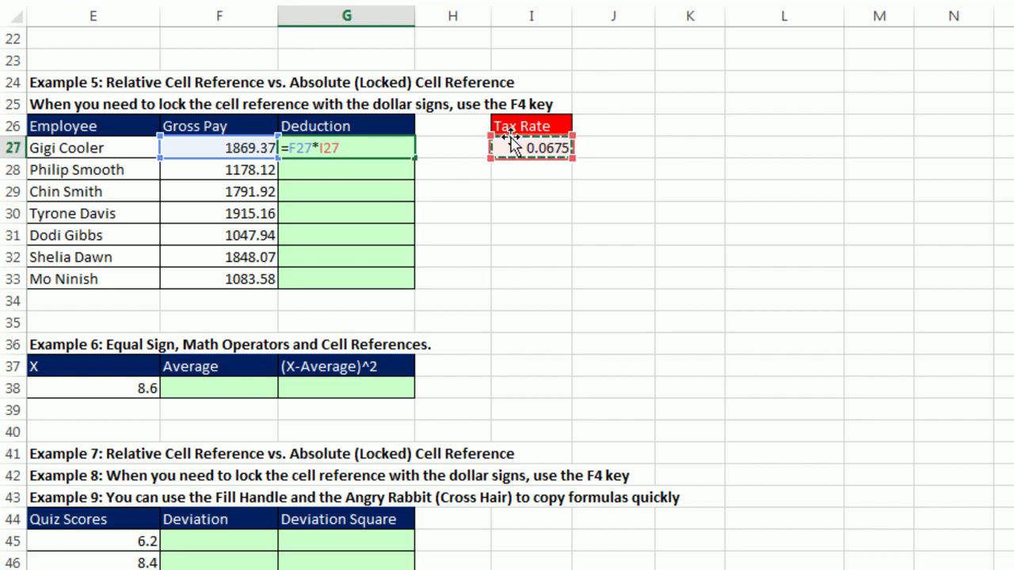
key(Return)
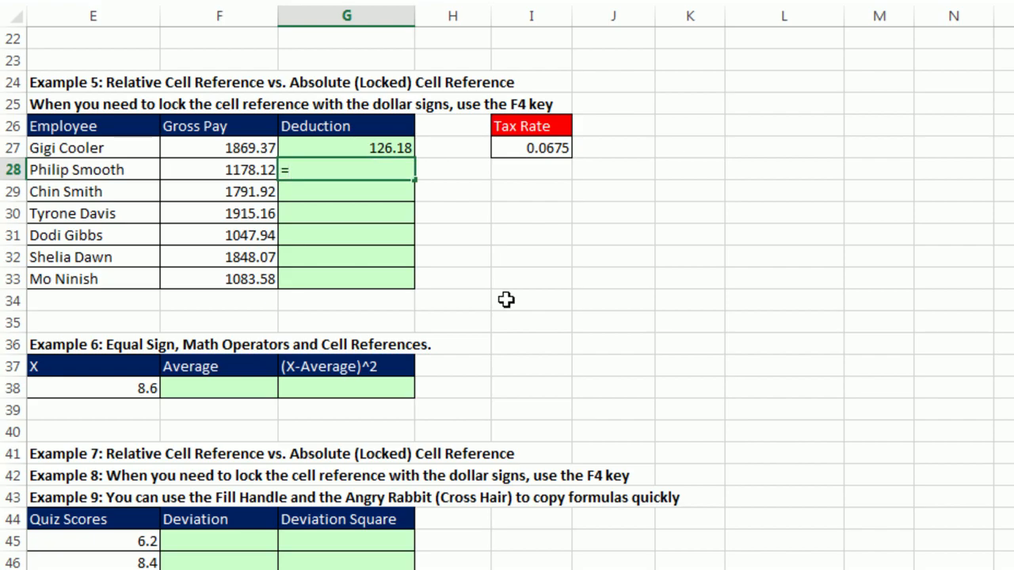
- Enter the deduction formulas =F28*I27 in G28 and =F29*I27 in G29, multiplying each gross pay by the tax rate
text(=)
key(Left)
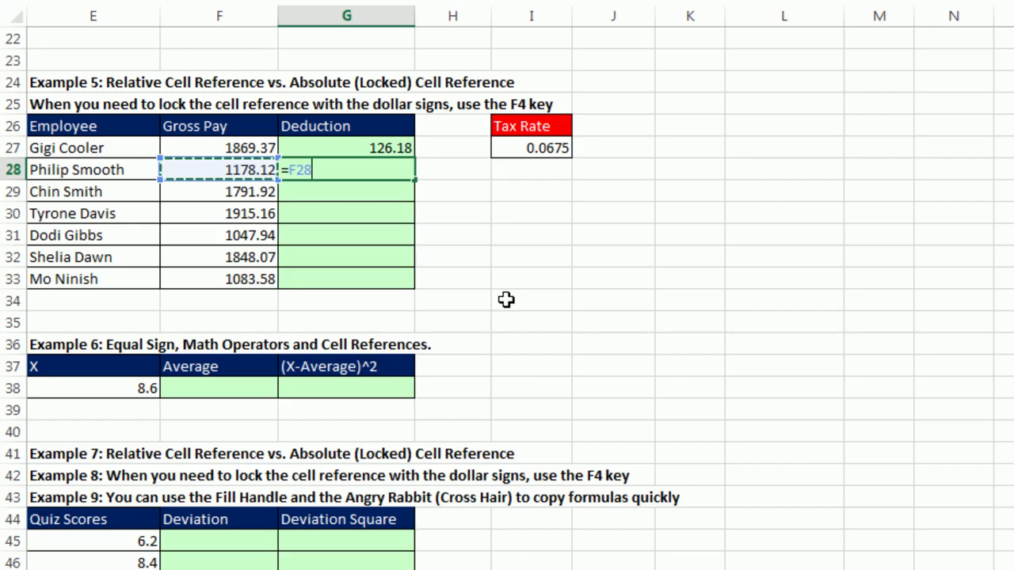
text(*)
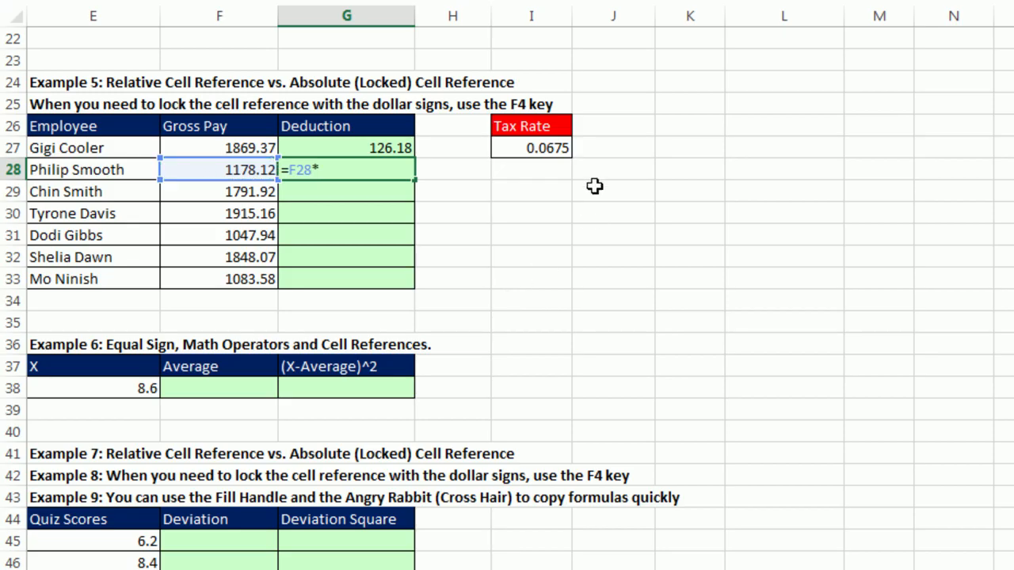
click(535, 153)
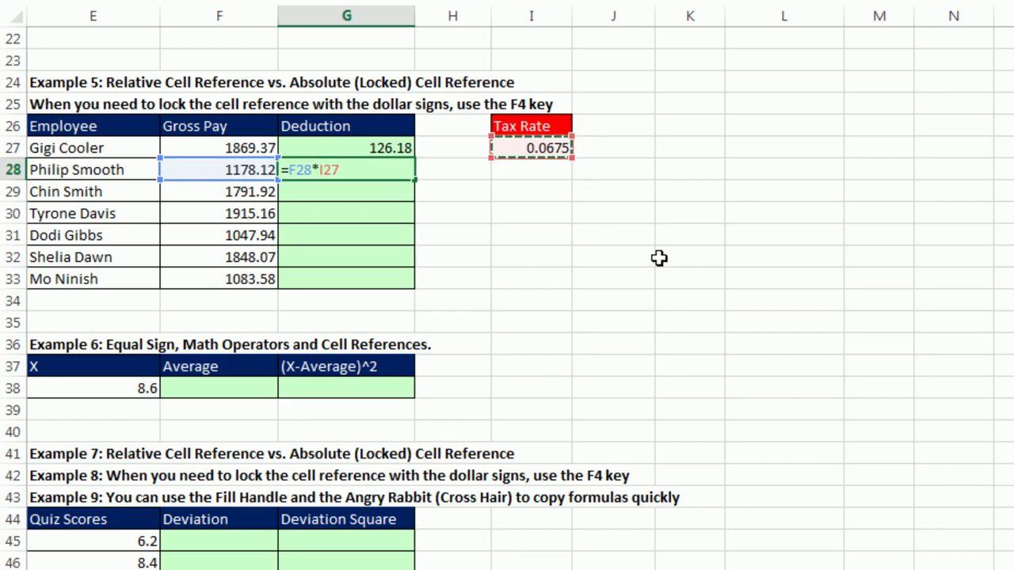
key(Return)
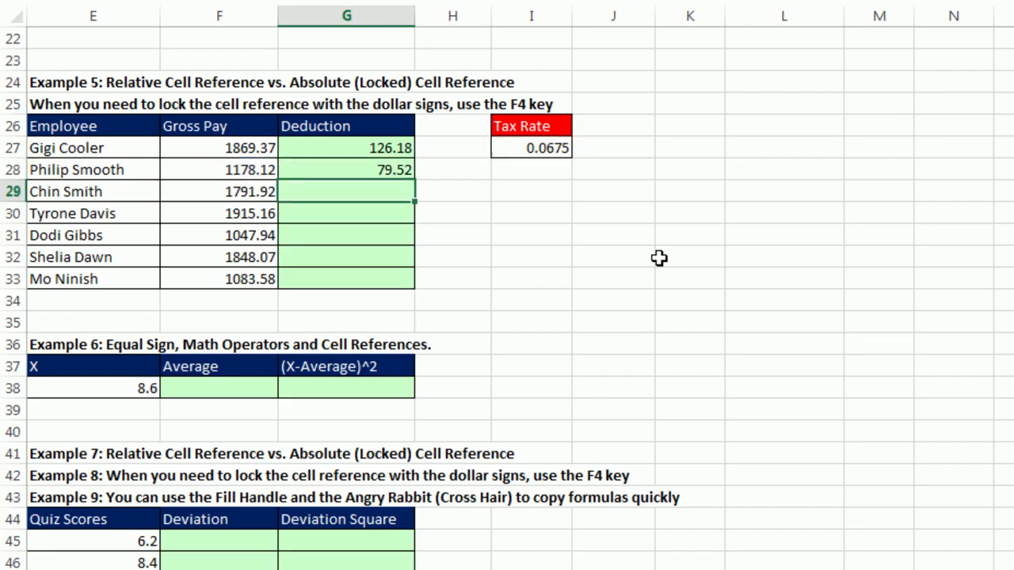
text(=)
key(Left)
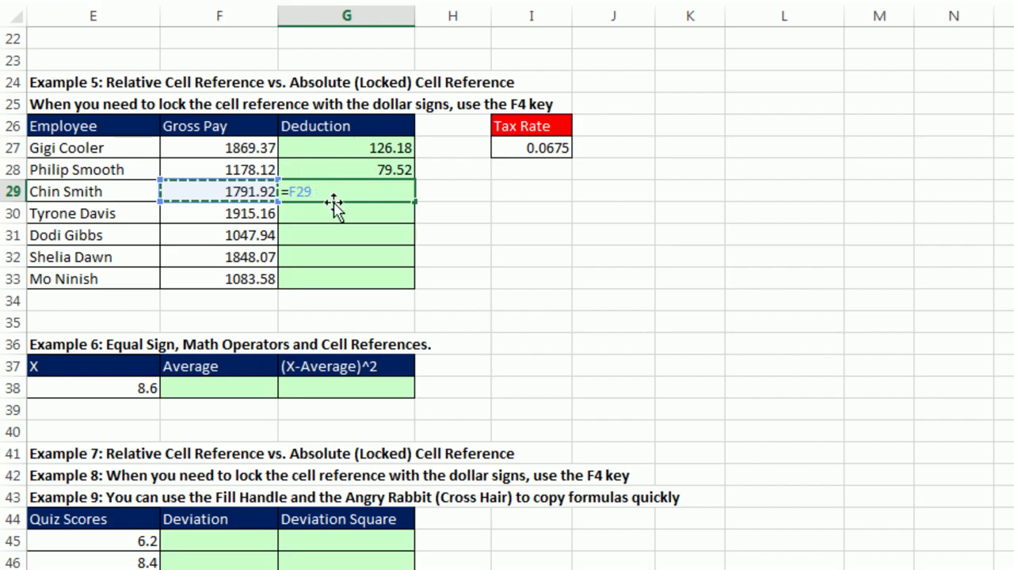
text(*)
click(533, 146)
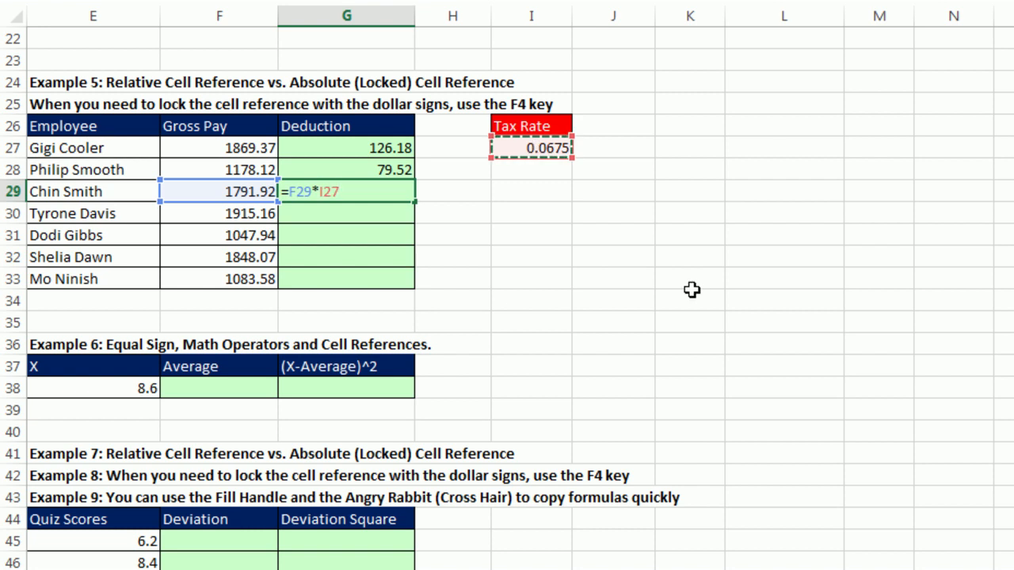
key(Return)
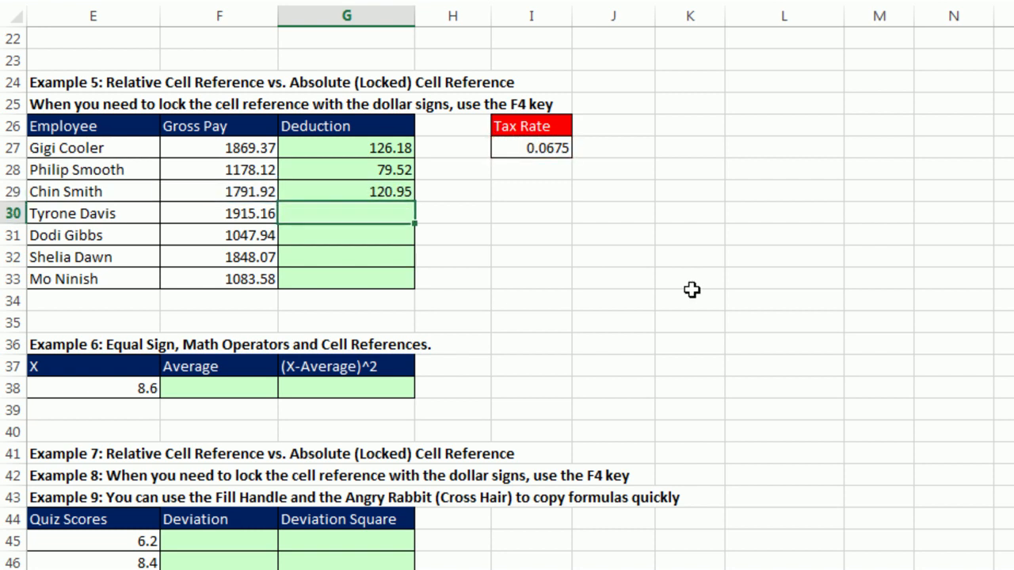
- Enter the deduction formulas =F30*I27 in G30 and =F31*I27 in G31 of the Example 5 table
text(=)
key(Left)
text(*)
click(560, 145)
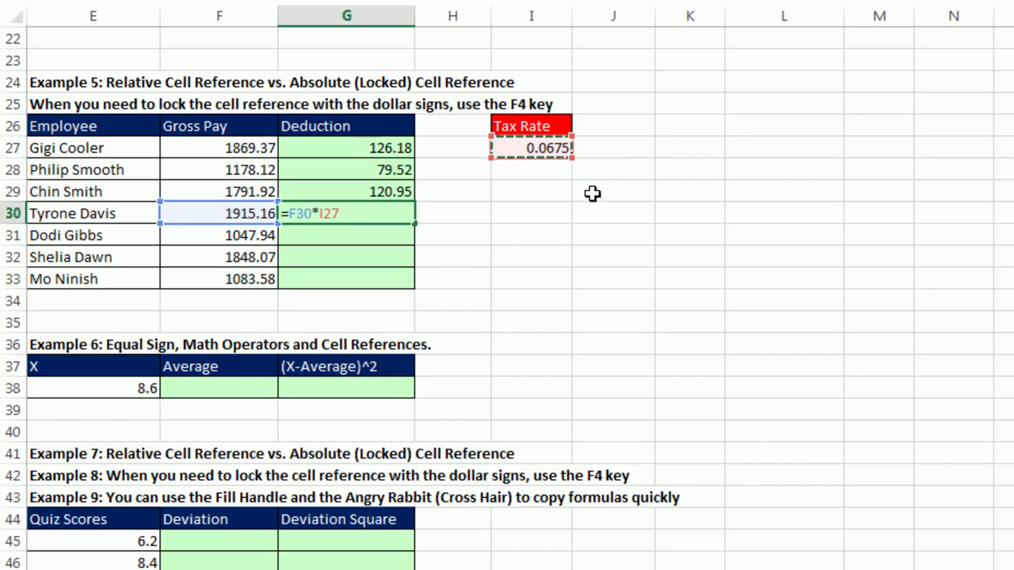
key(Return)
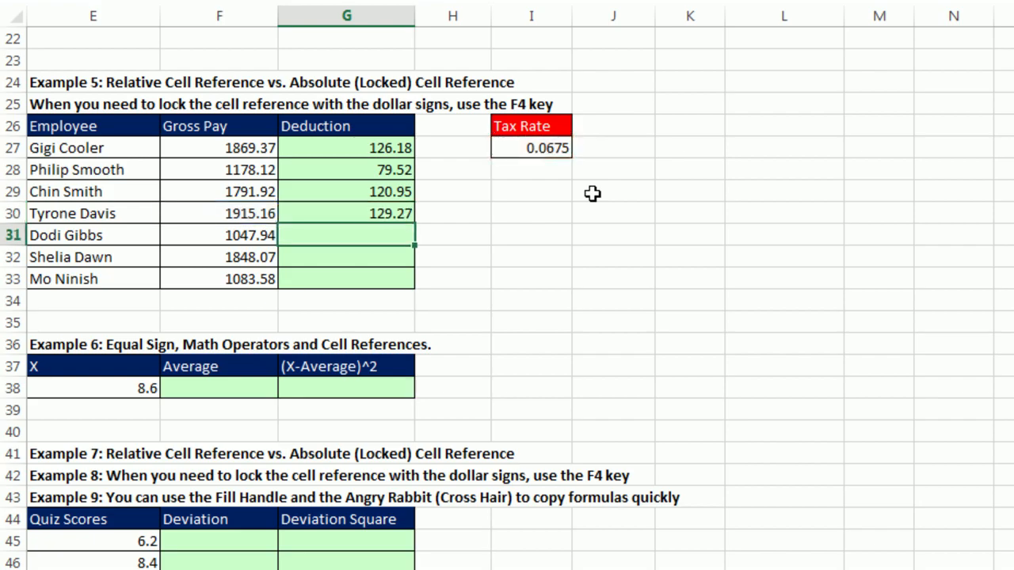
text(=)
key(Left)
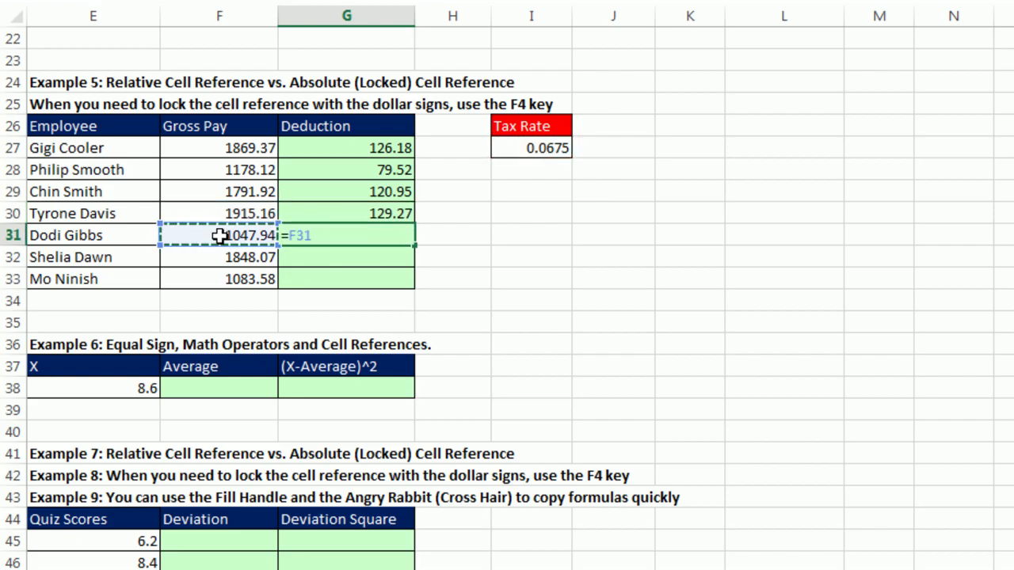
text(*)
click(548, 149)
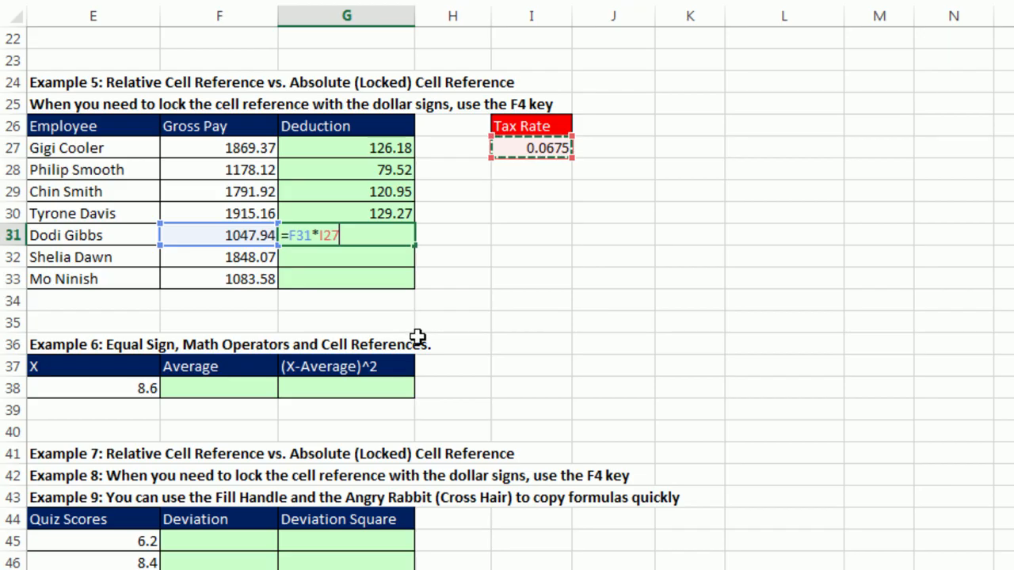
key(Return)
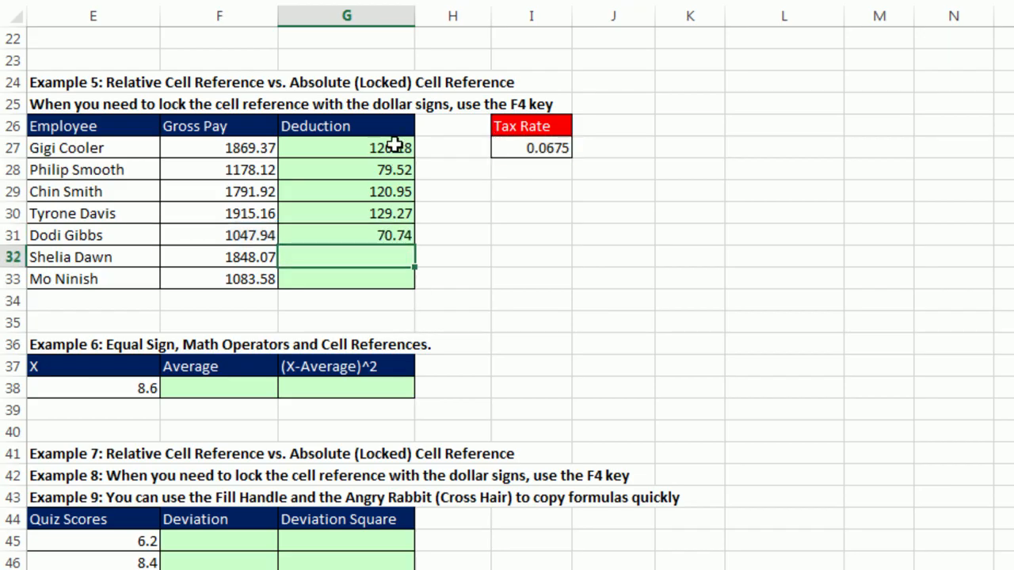
- Try deleting the Deduction cells G27:G33 with the Shift cells left option, and undo the deletion
drag(394, 147, 400, 271)
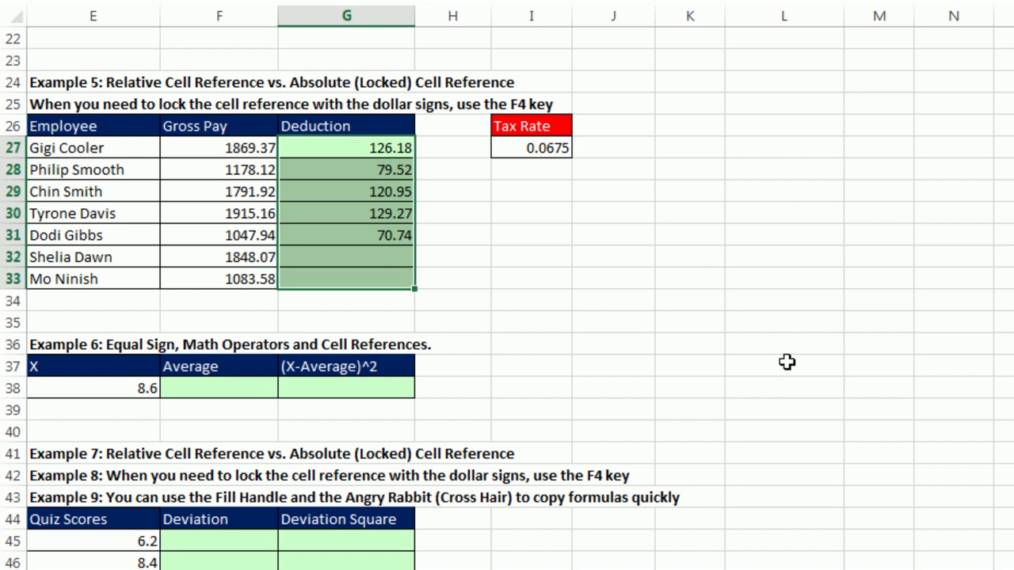
right_click(366, 179)
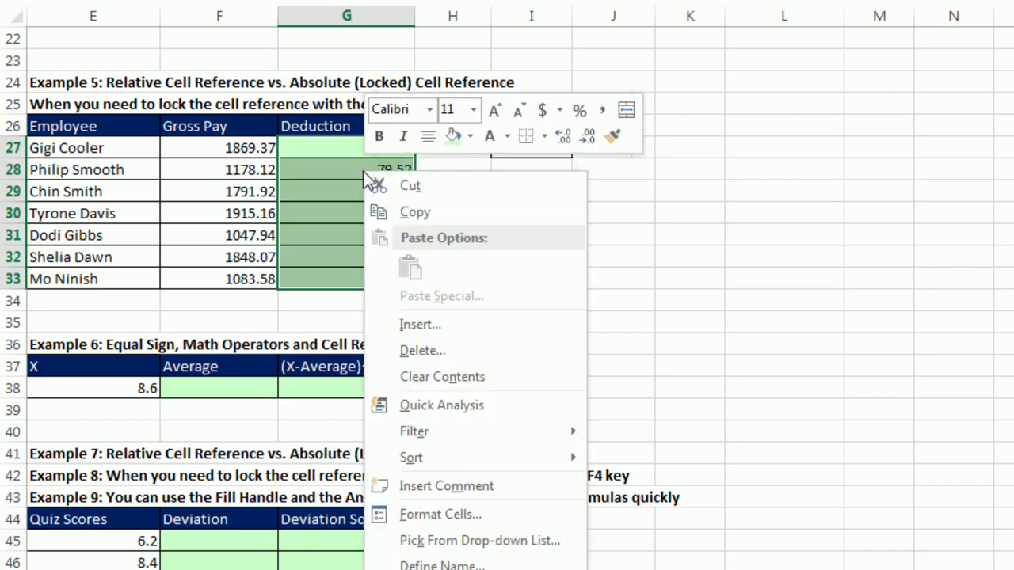
click(446, 360)
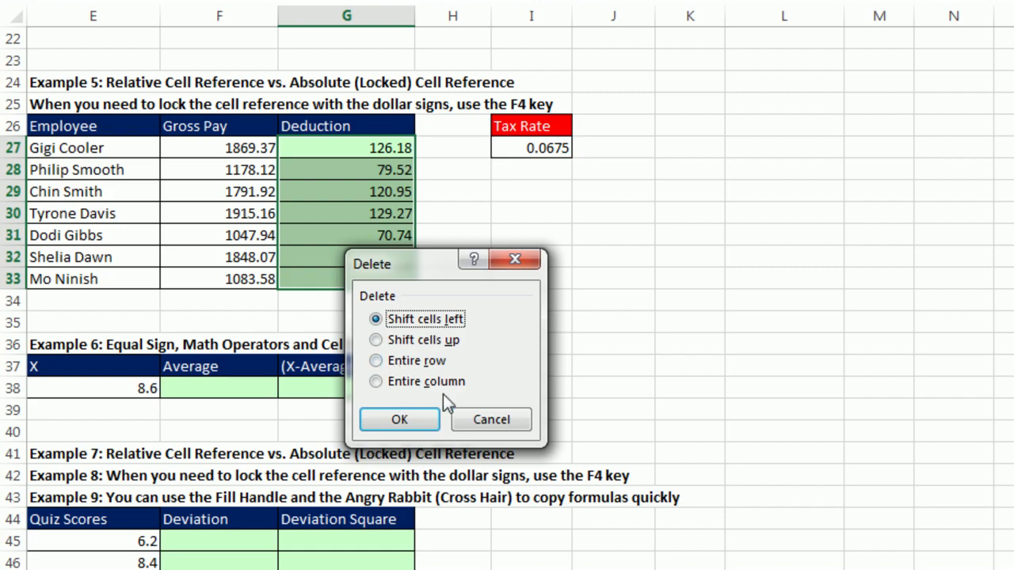
drag(434, 266, 647, 227)
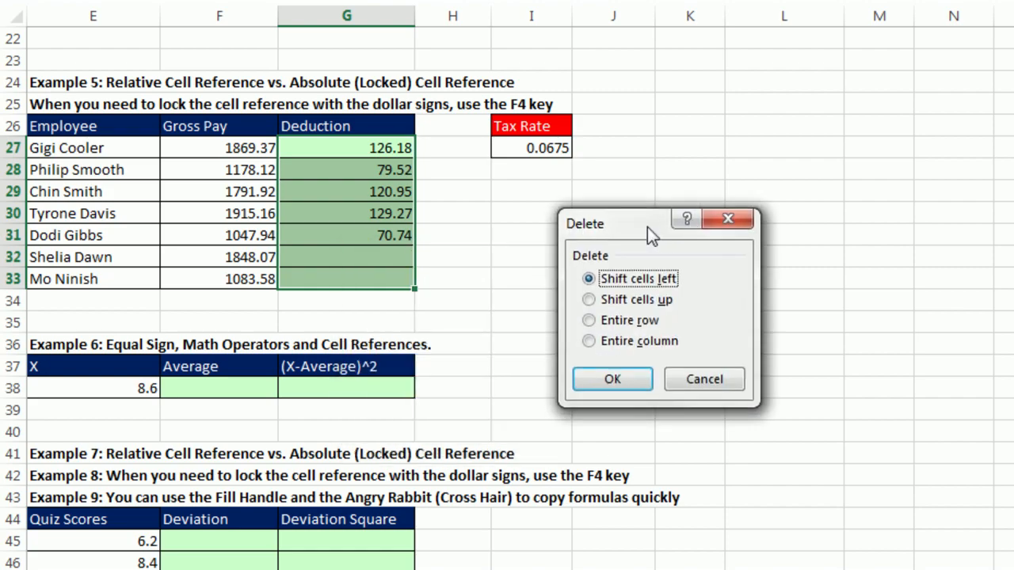
click(614, 390)
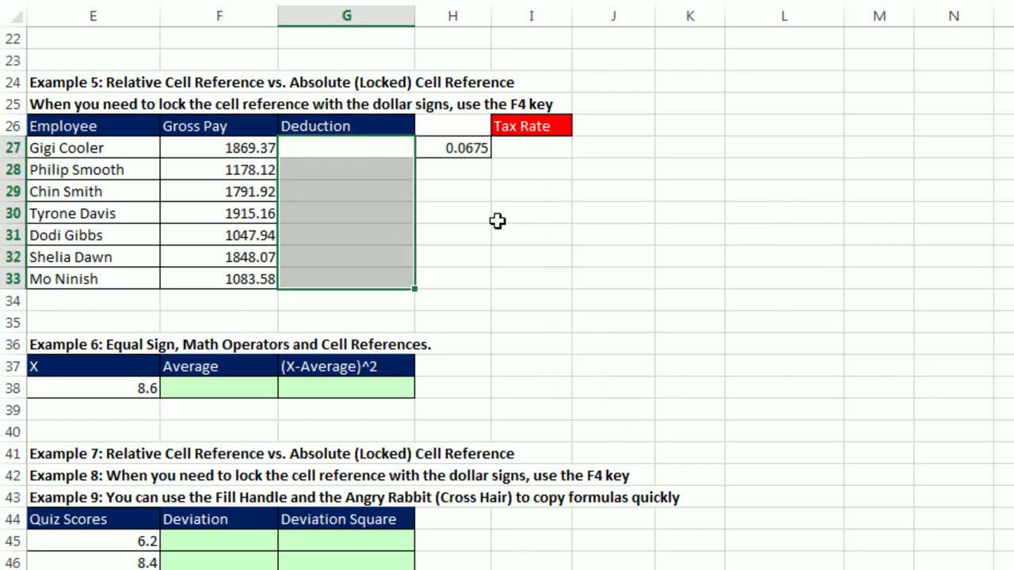
key(ctrl+z)
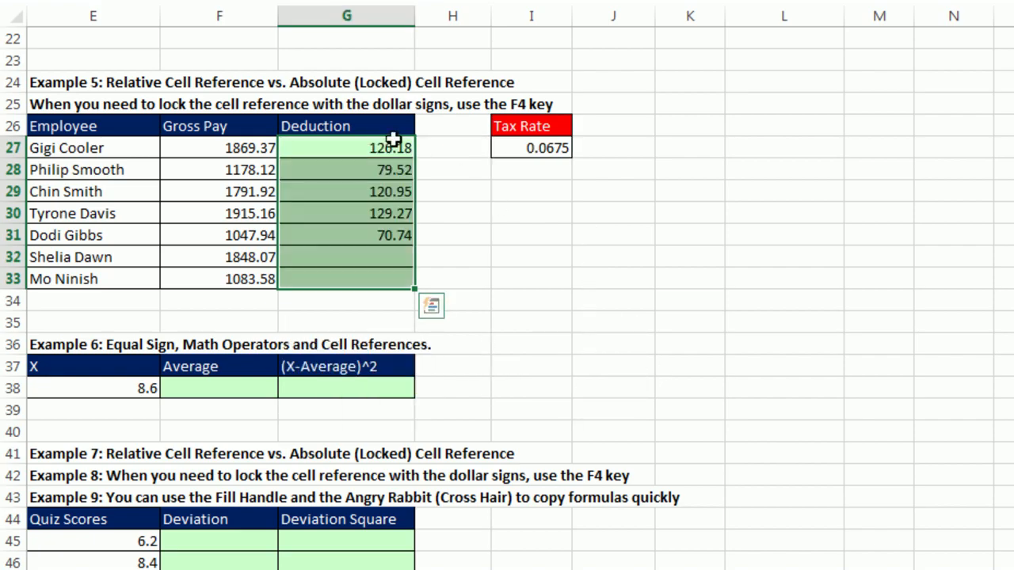
- Clear the contents of the Deduction cells G27:G33 and enter =F27*I27 in G27, keeping G27 selected
key(Delete)
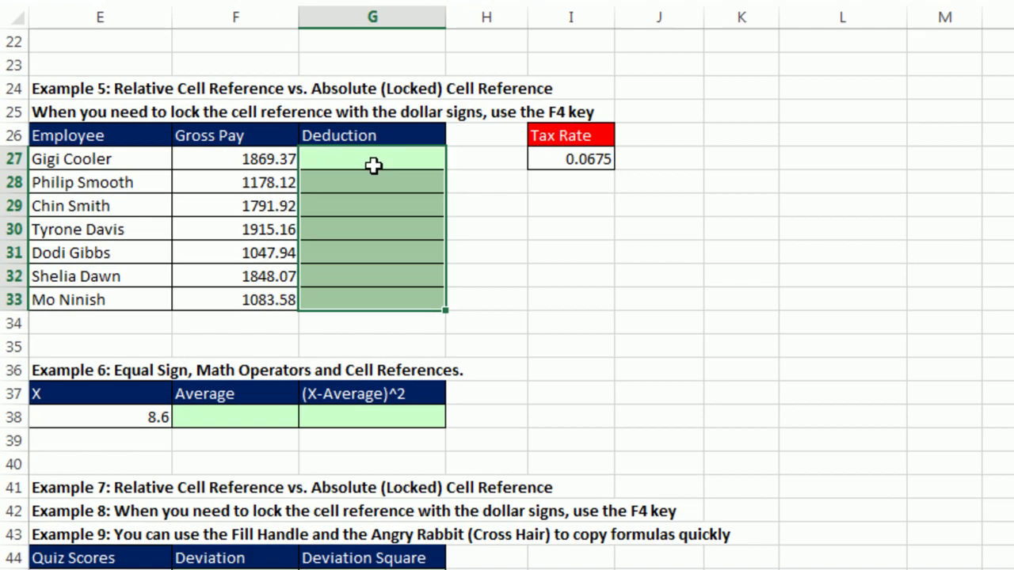
click(346, 148)
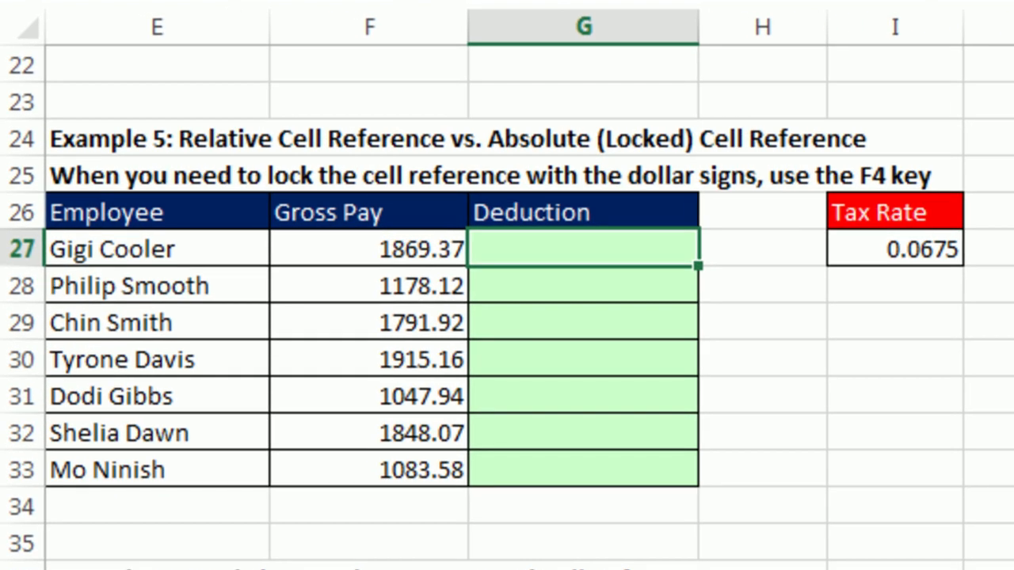
text(=)
key(Left)
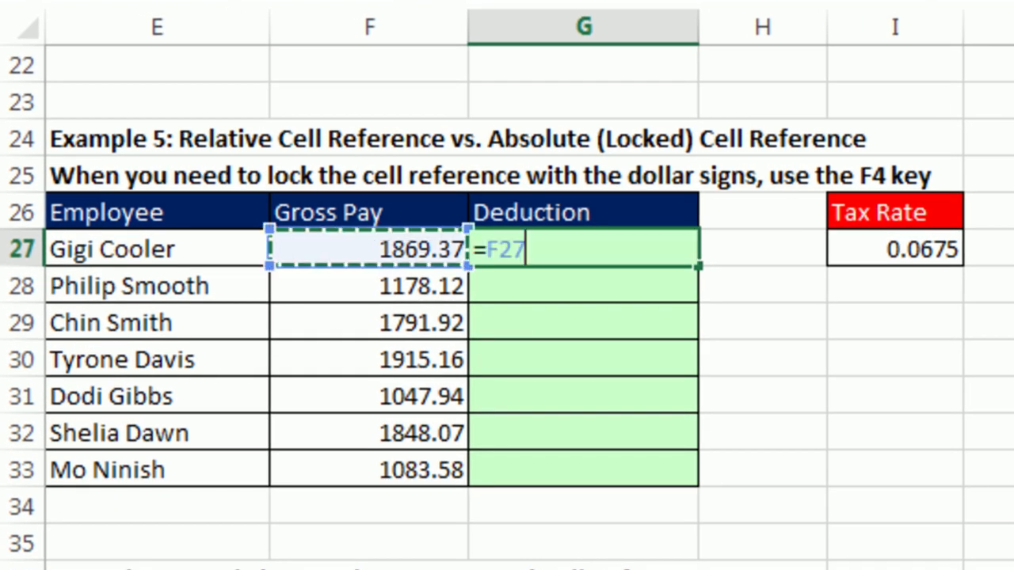
text(*)
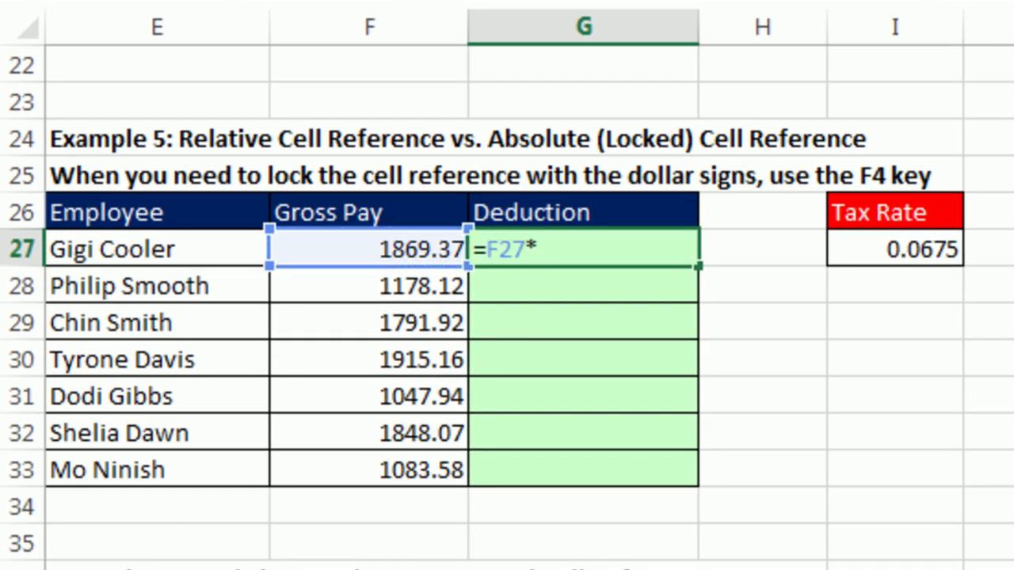
click(935, 249)
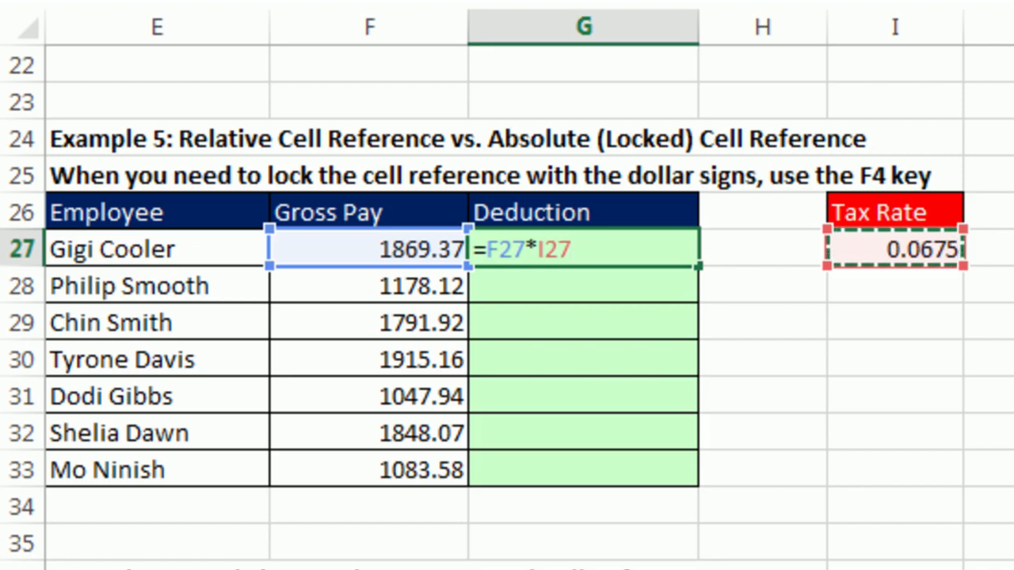
key(ctrl+Return)
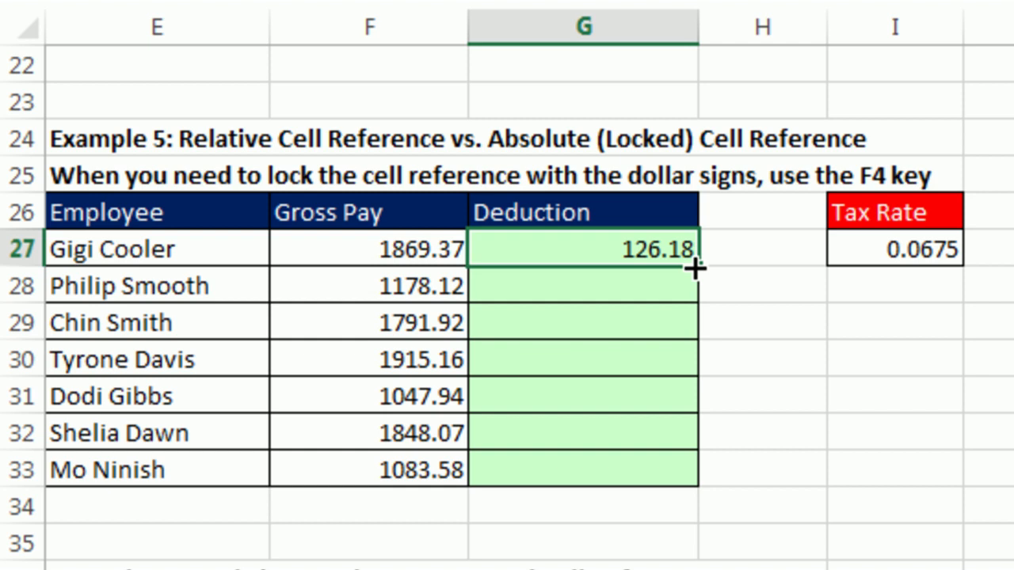
- Copy the relative-reference formula in G27 down through G33 and inspect the cell references in G33
mouse_move(694, 269)
mouse_down()
mouse_move(715, 401)
mouse_move(712, 481)
mouse_up()
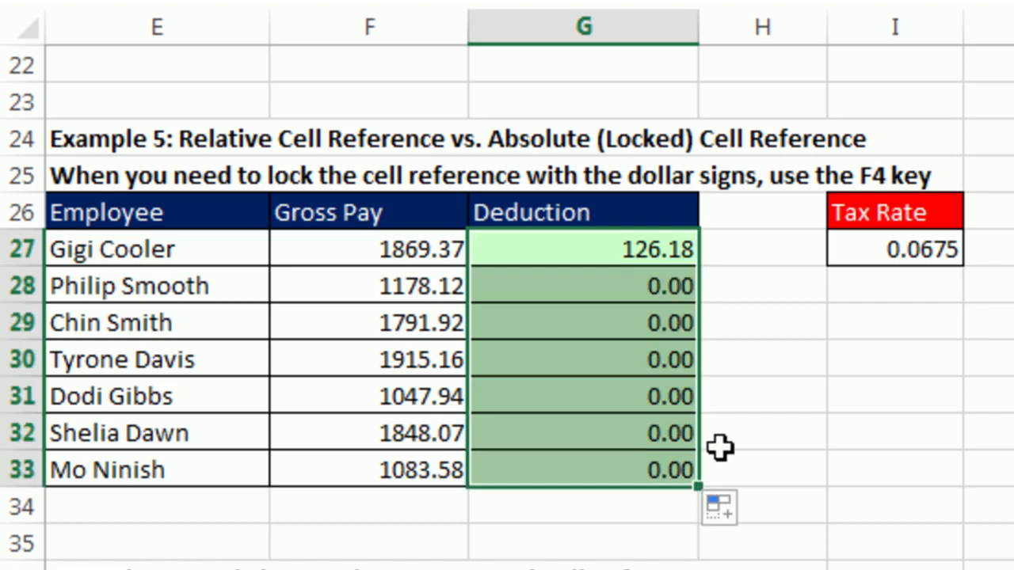
click(638, 468)
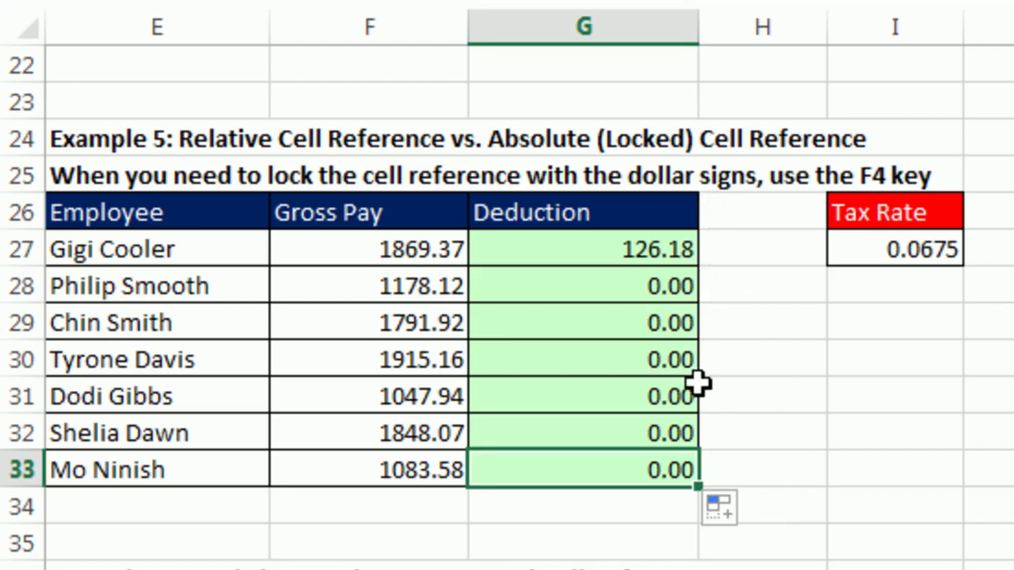
key(F2)
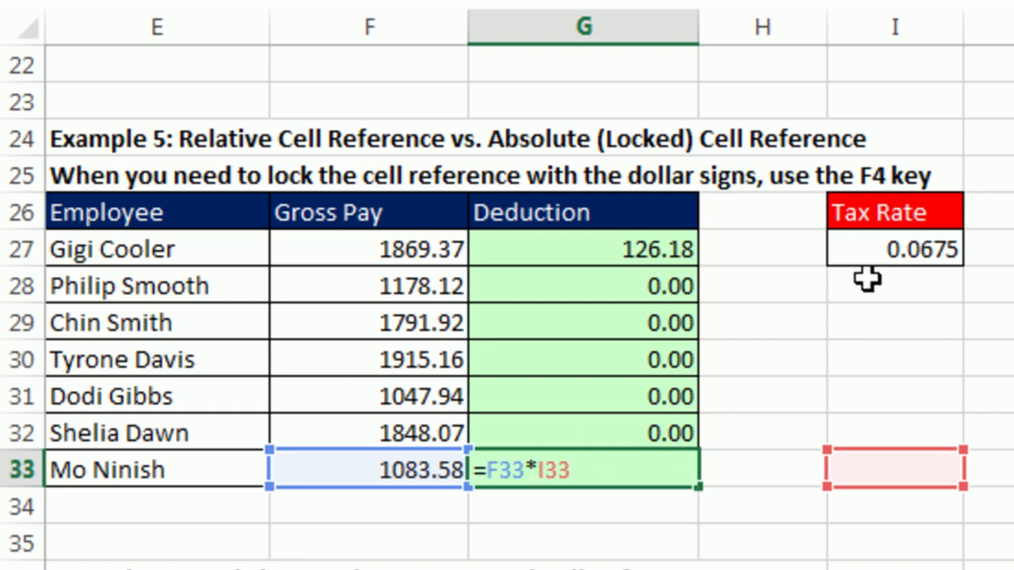
key(Return)
- Clear the Deduction cells G27:G33 and enter =F27*$I$27 in G27, locking the tax rate as an absolute reference and keeping G27 selected
drag(654, 255, 662, 473)
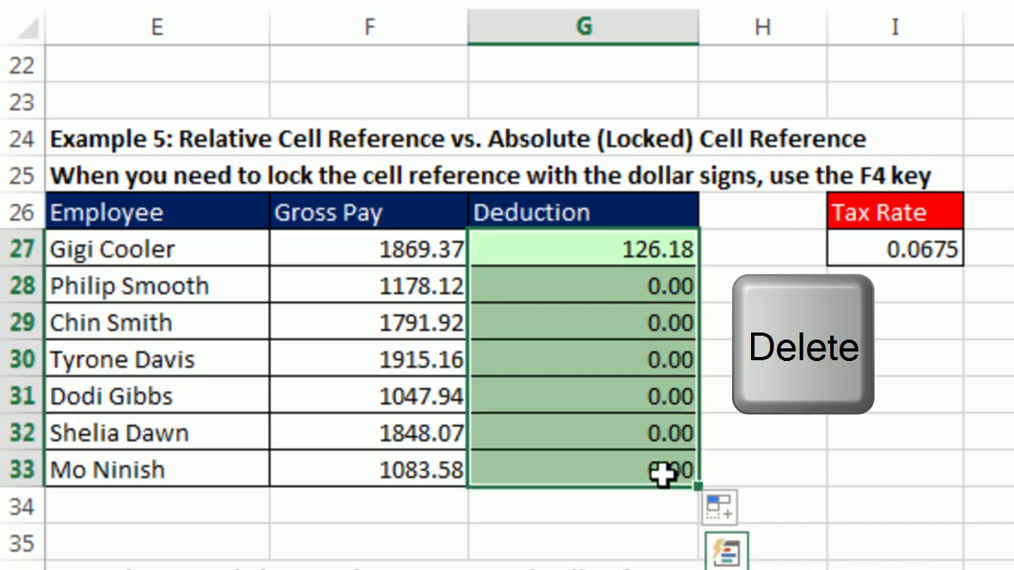
key(Delete)
click(610, 254)
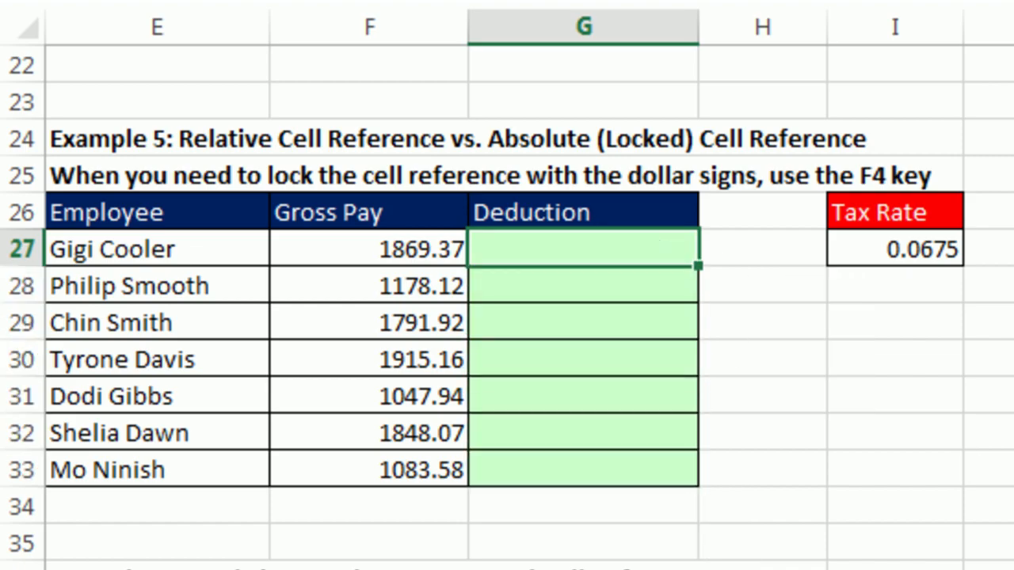
text(=)
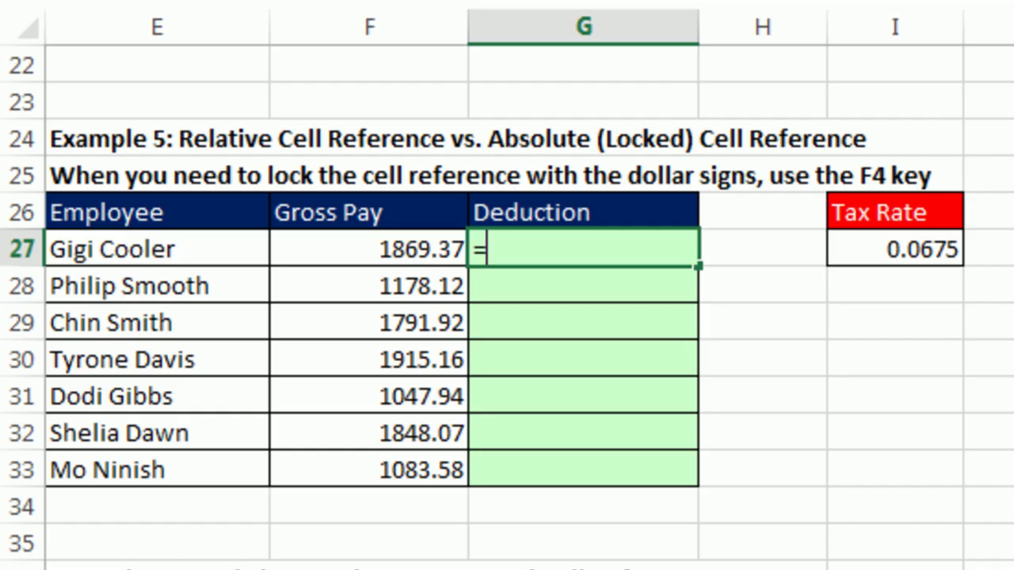
key(Left)
text(*)
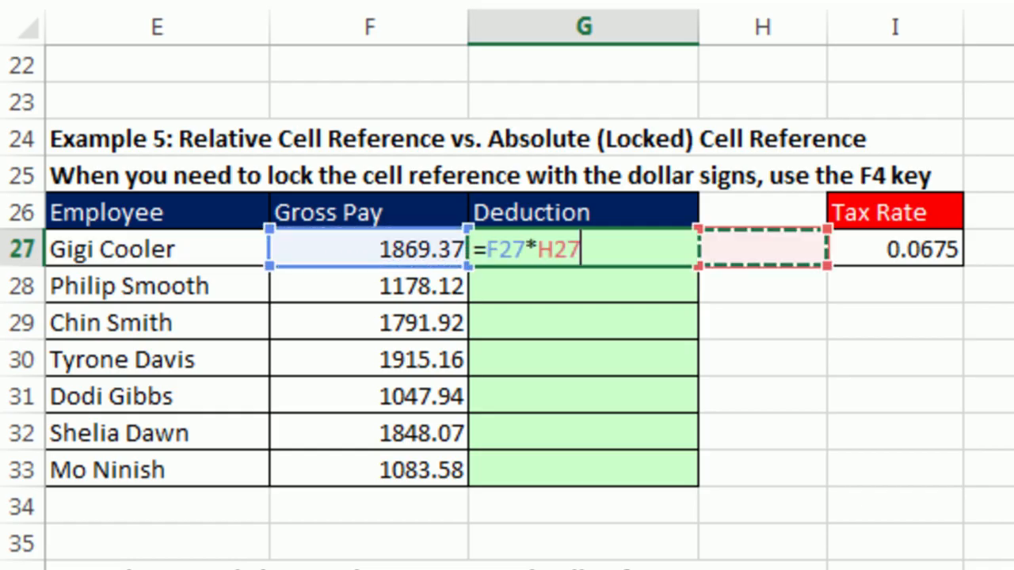
key(Right)
key(Right)
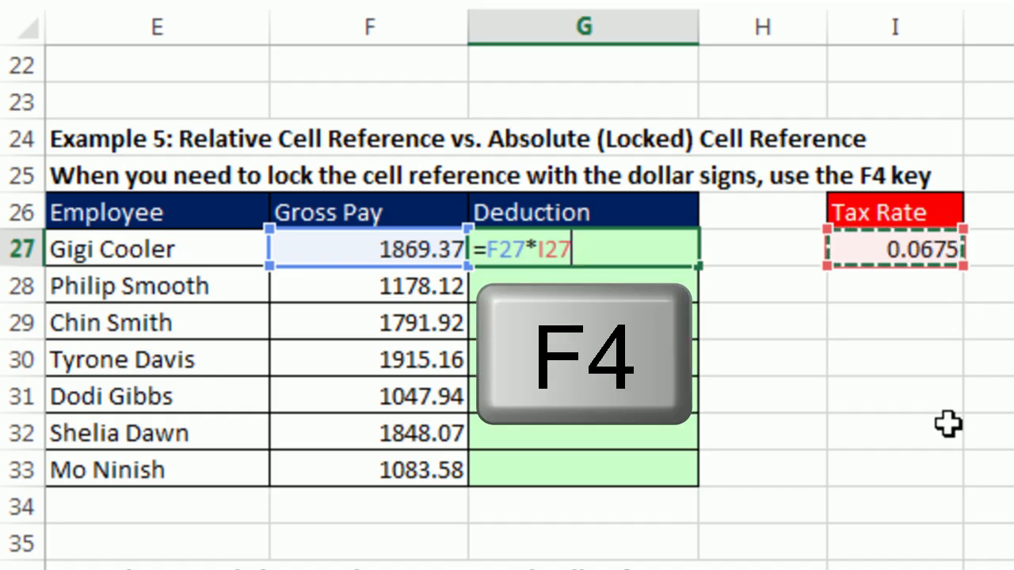
key(F4)
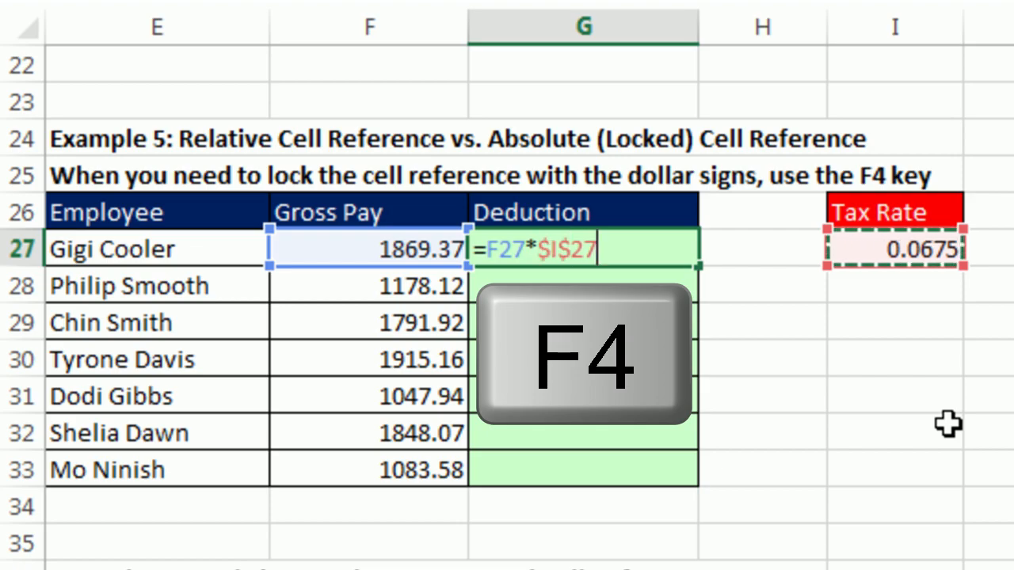
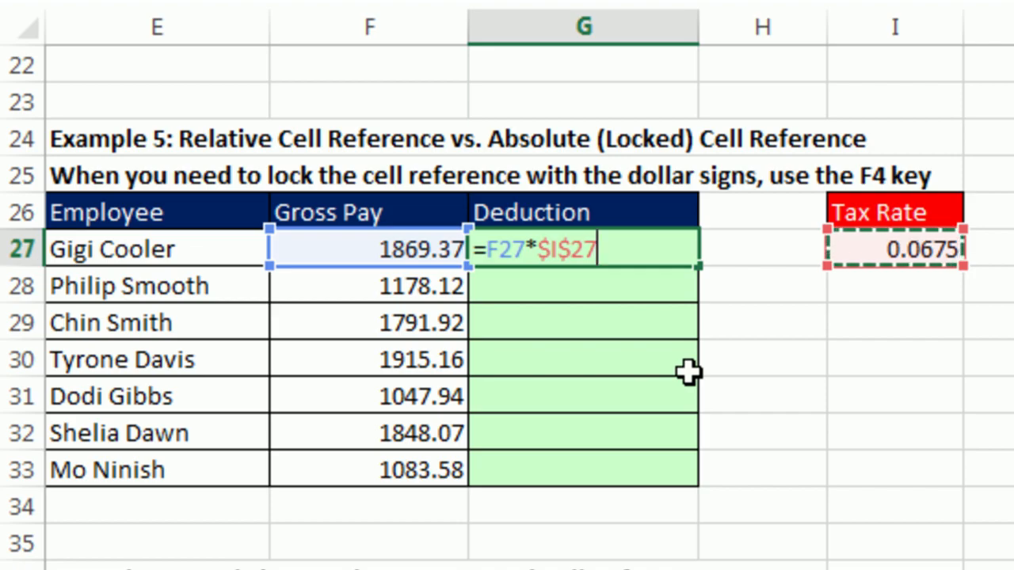
key(ctrl+Return)
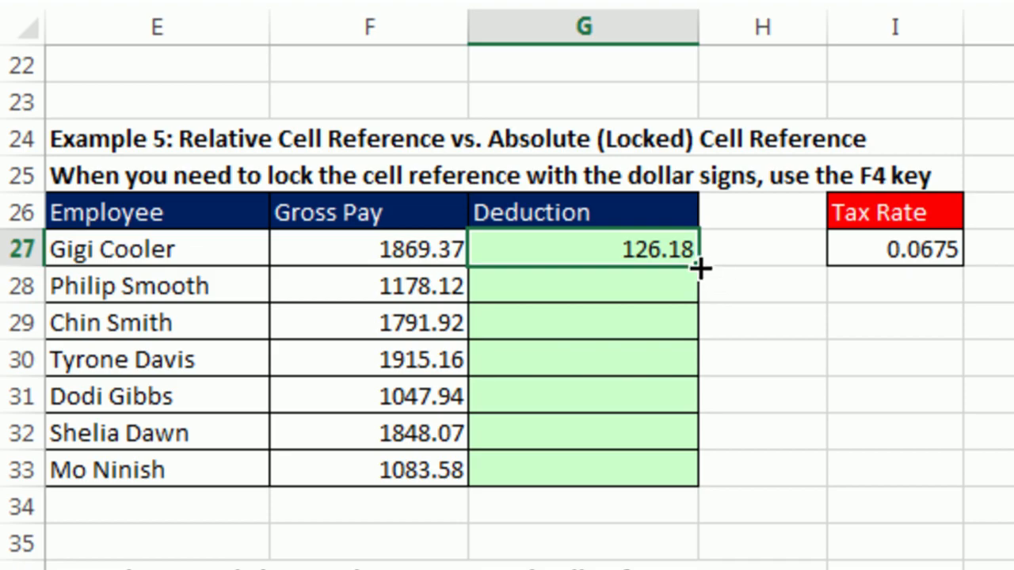
- Copy the G27 deduction formula down through G33 and inspect the cell references in G33
drag(699, 268, 695, 488)
click(665, 471)
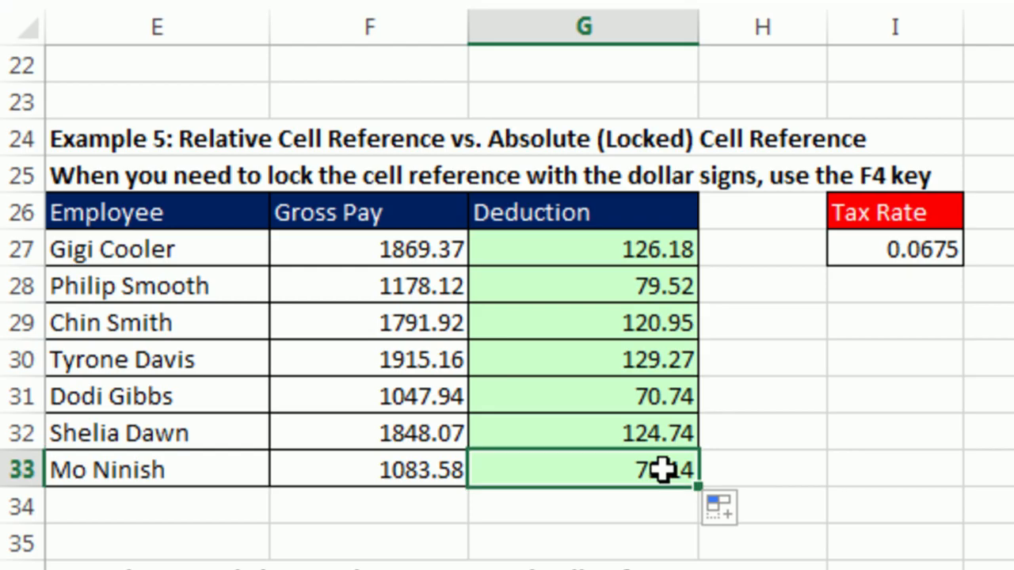
key(F2)
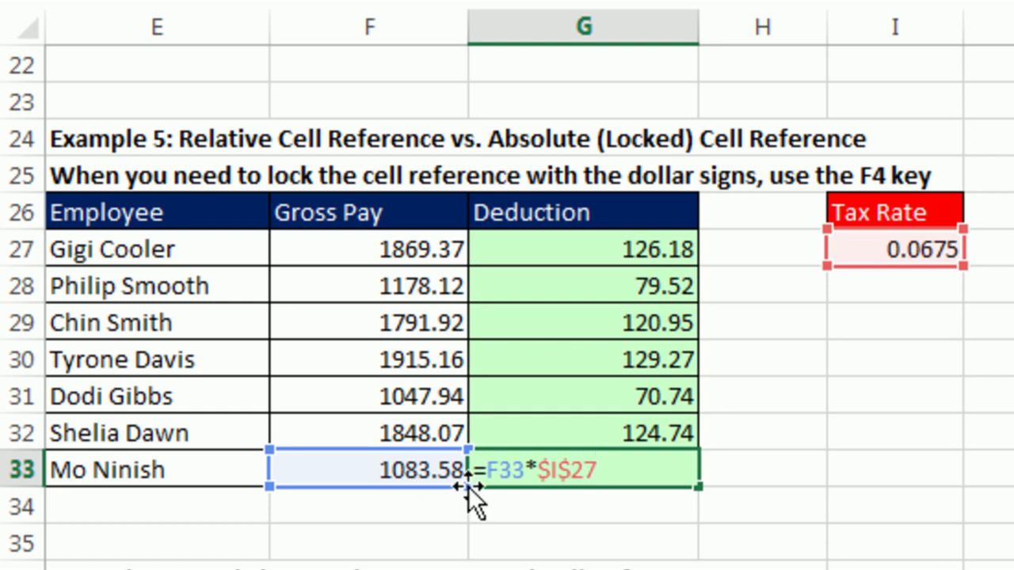
key(Escape)
- Inspect the relative gross pay and locked tax rate references in Deduction cells G30, G32 and G27, leaving G27 selected
click(572, 361)
key(F2)
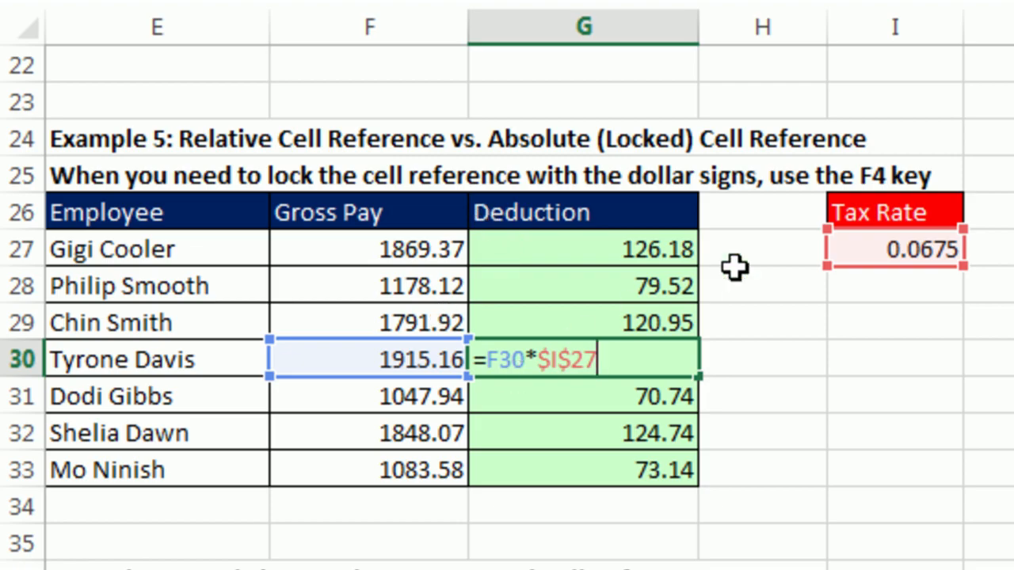
key(Return)
click(588, 430)
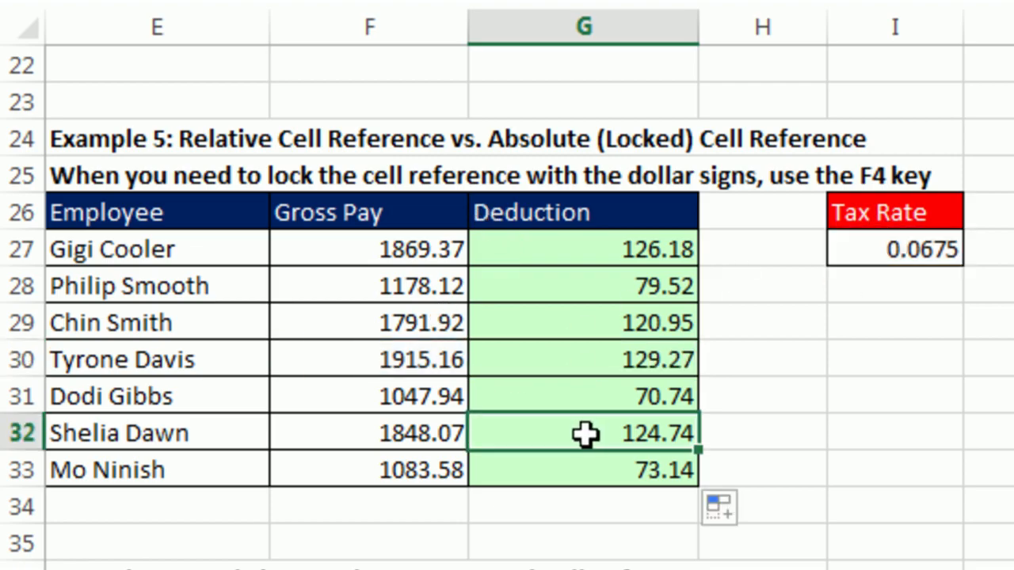
key(F2)
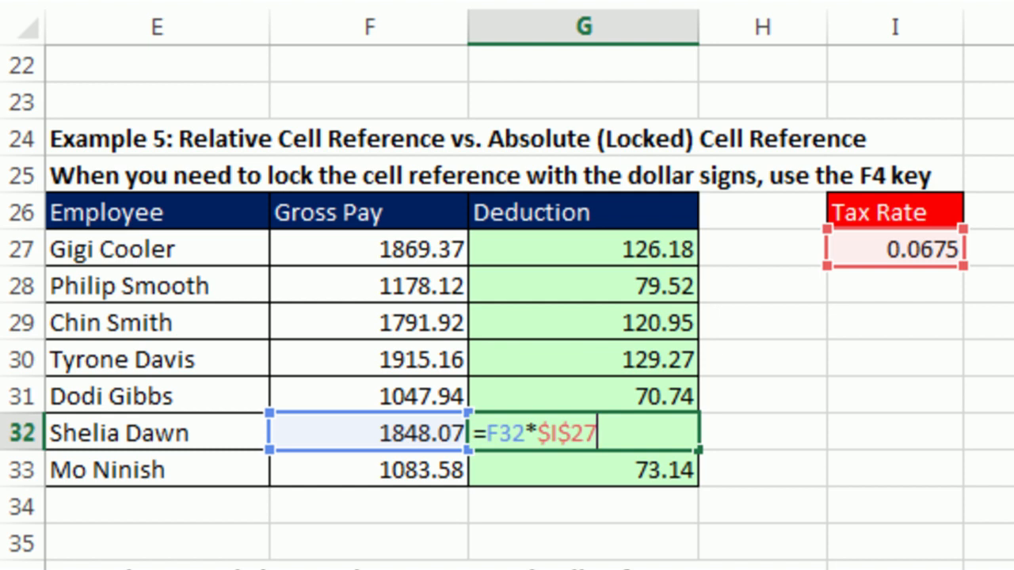
click(616, 252)
key(F2)
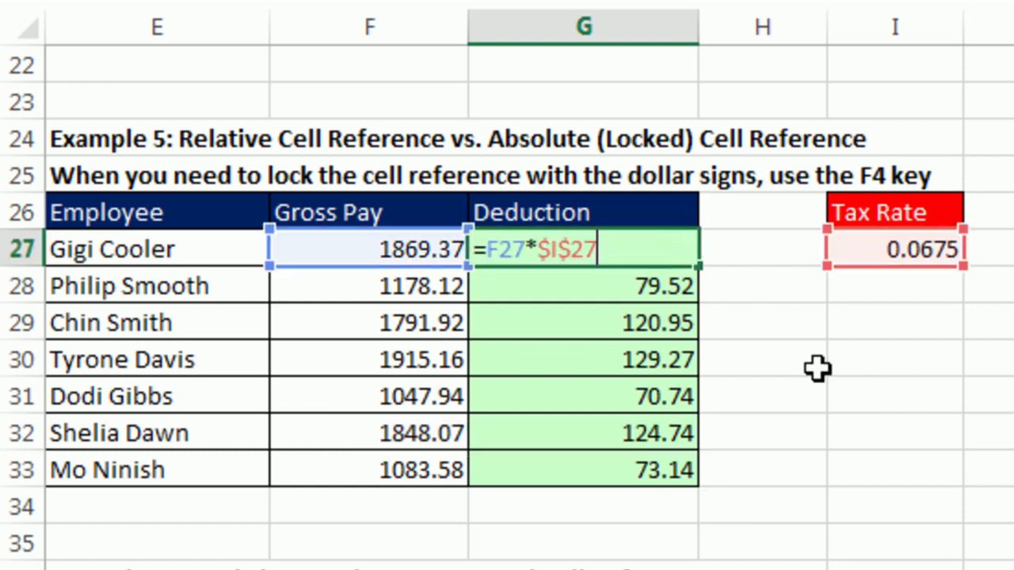
key(ctrl+Return)
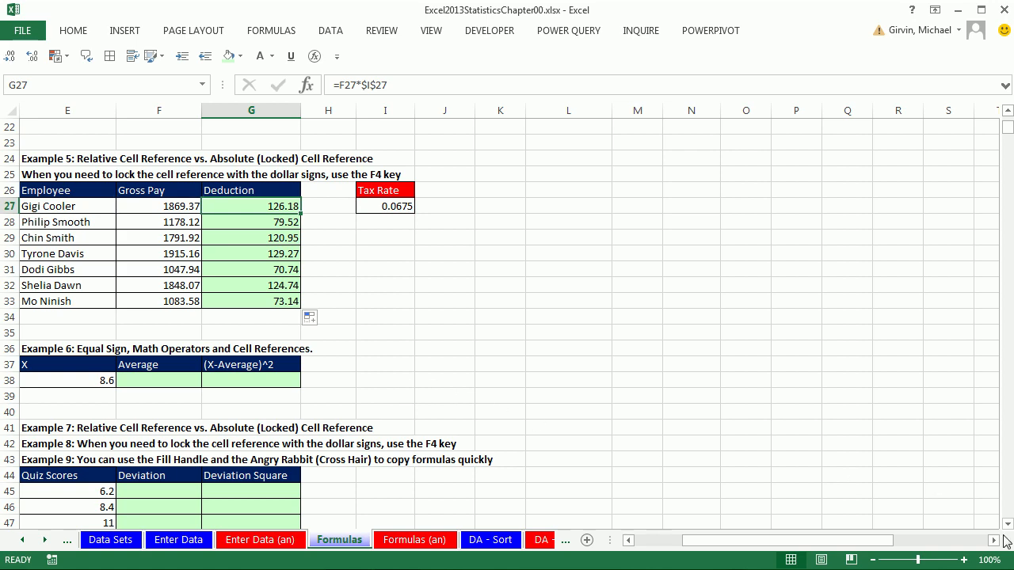
- For Example 6, enter =AVERAGE(E45:E57) in the Average cell F38 and advance to G38
click(1008, 523)
click(1008, 523)
click(1009, 523)
click(1009, 523)
click(1008, 523)
click(1008, 523)
click(1009, 522)
click(1009, 523)
click(1008, 523)
click(1008, 523)
click(1009, 523)
click(1008, 523)
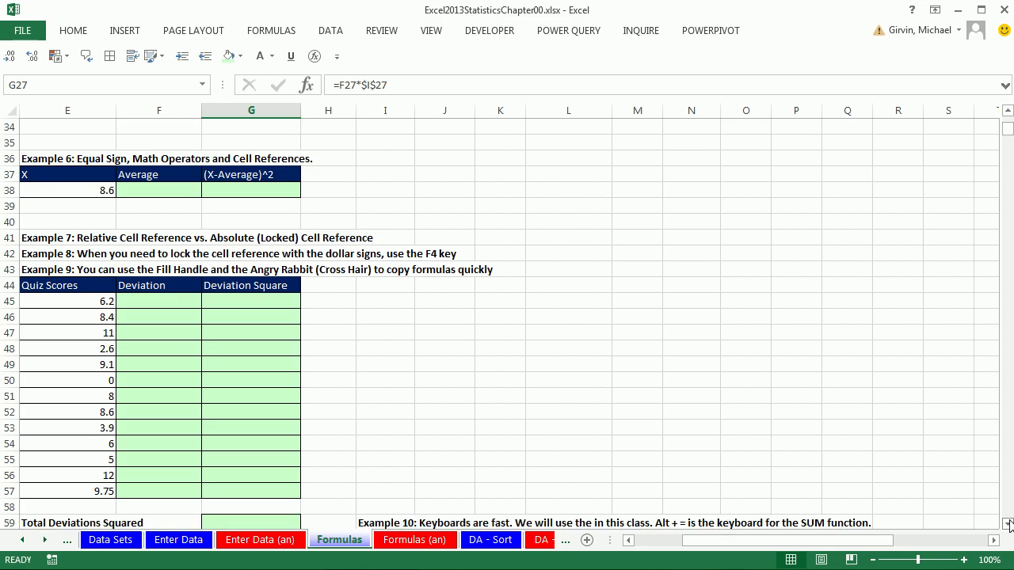
click(1008, 523)
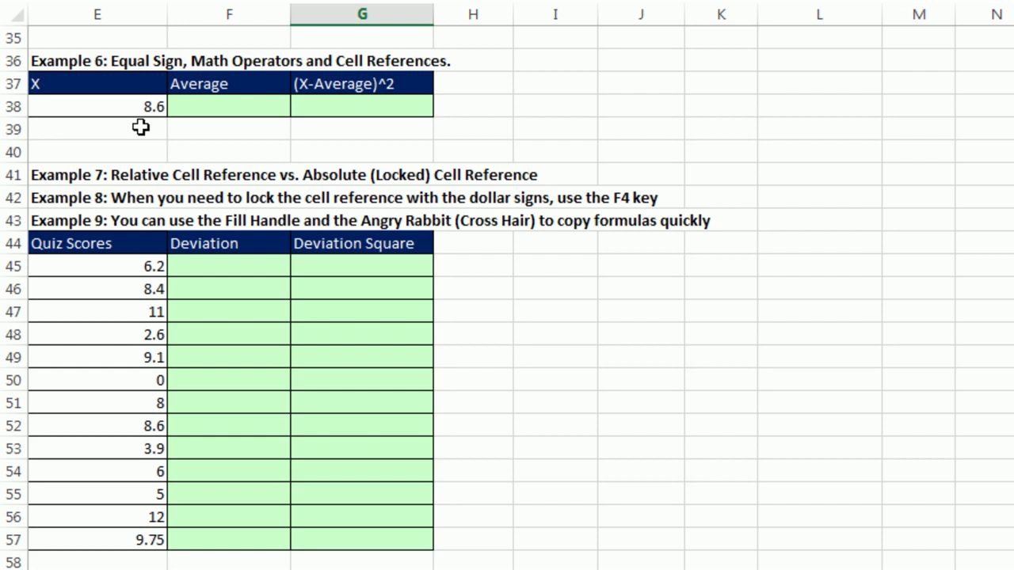
click(194, 108)
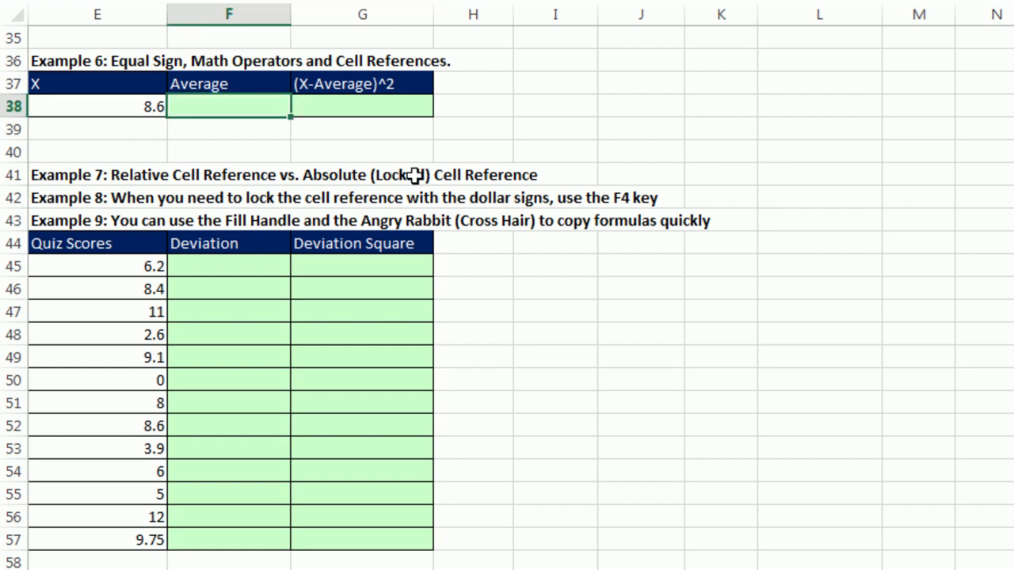
text(=aver)
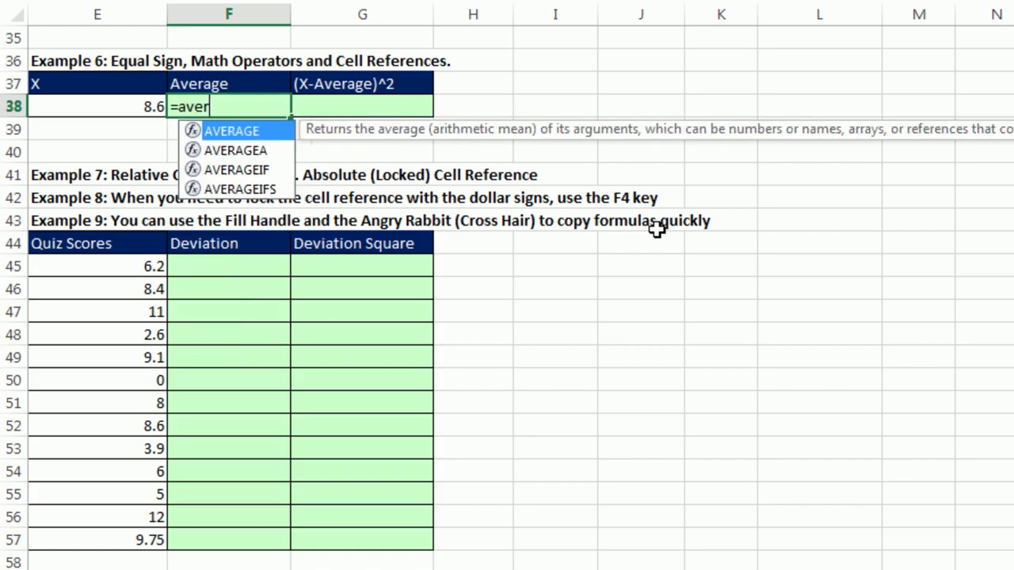
key(Tab)
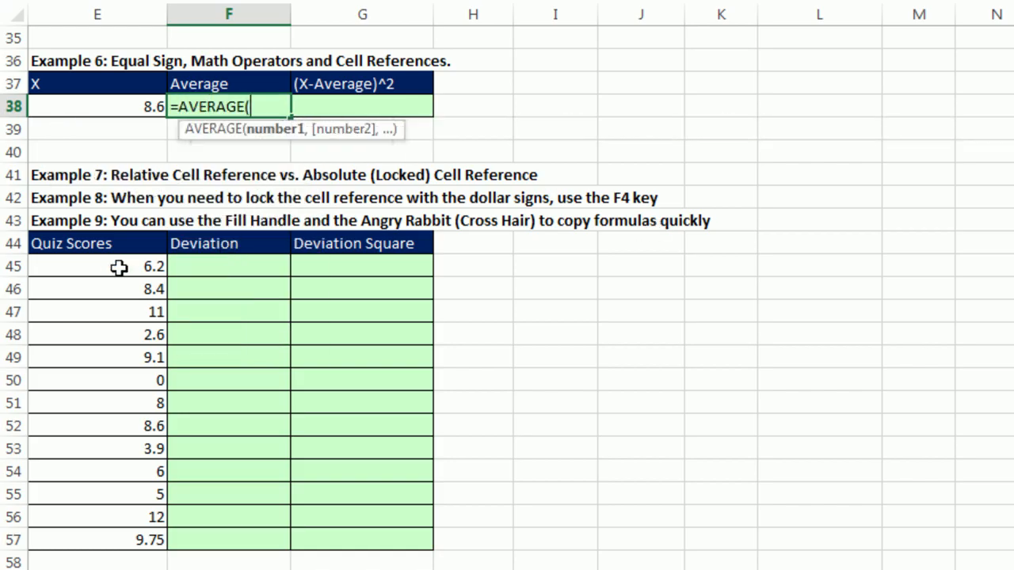
drag(93, 267, 119, 538)
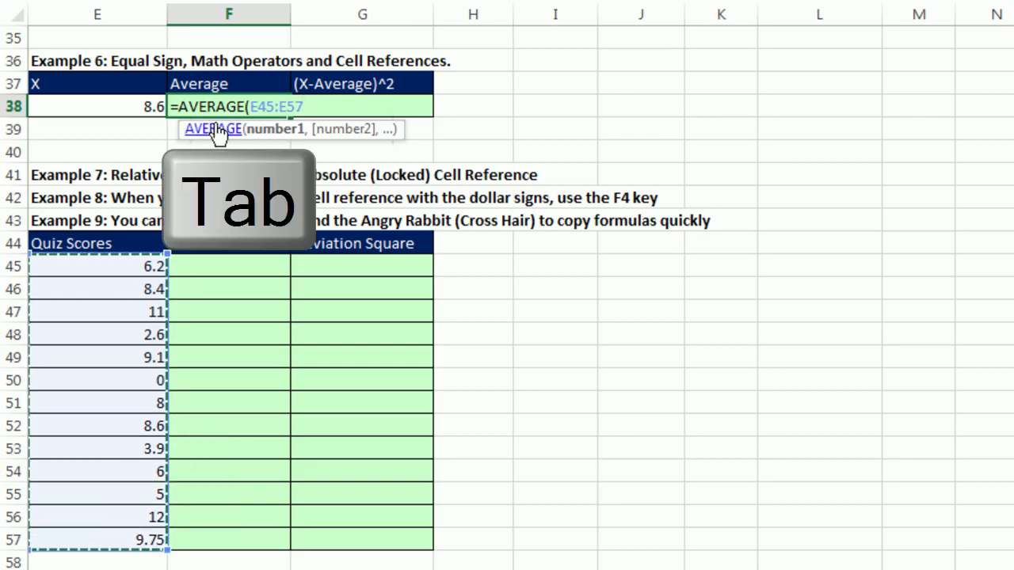
key(Tab)
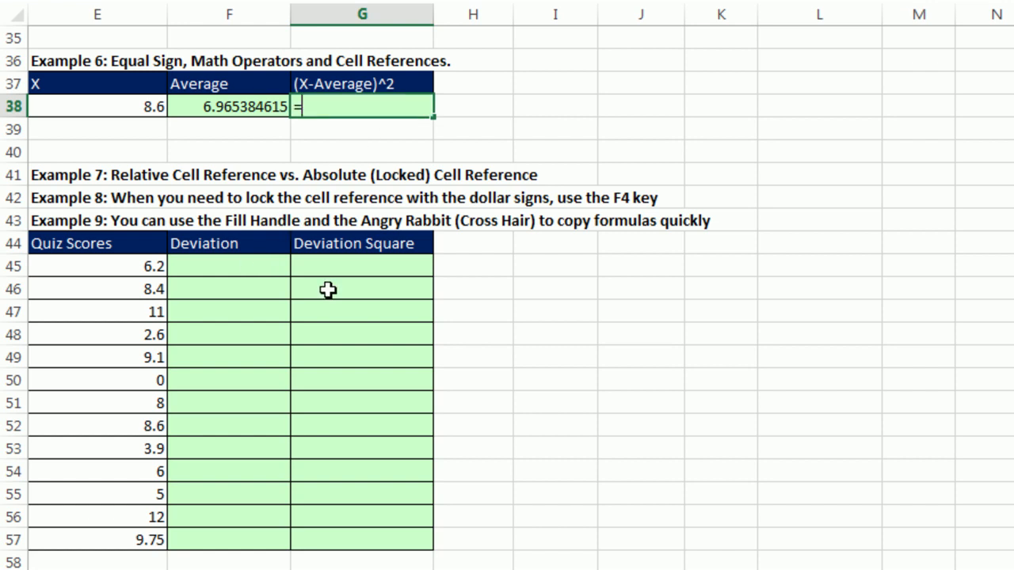
- Enter =E38-F38 in G38 to subtract the average from X, keeping G38 selected
key(Left)
key(Left)
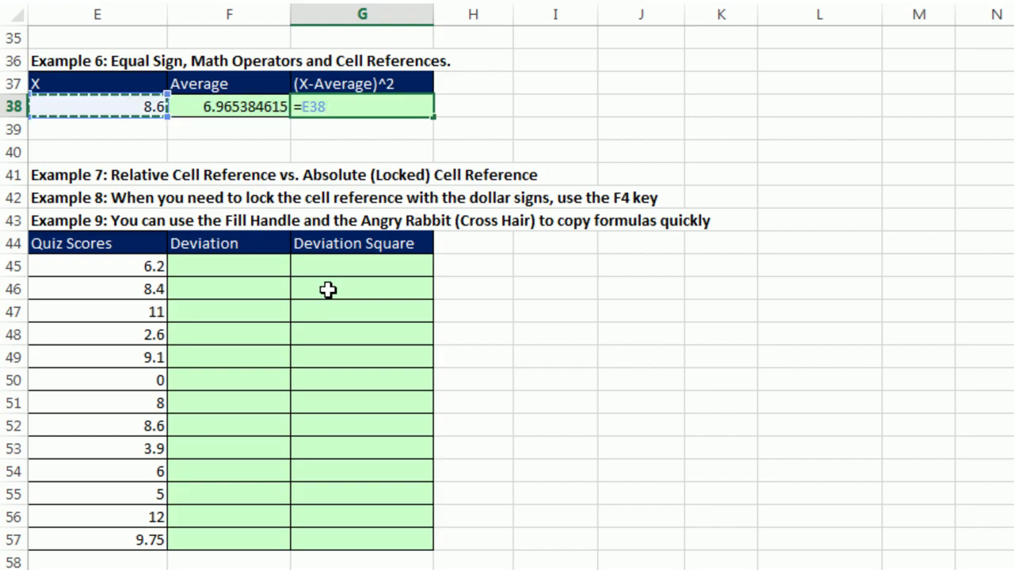
text(-)
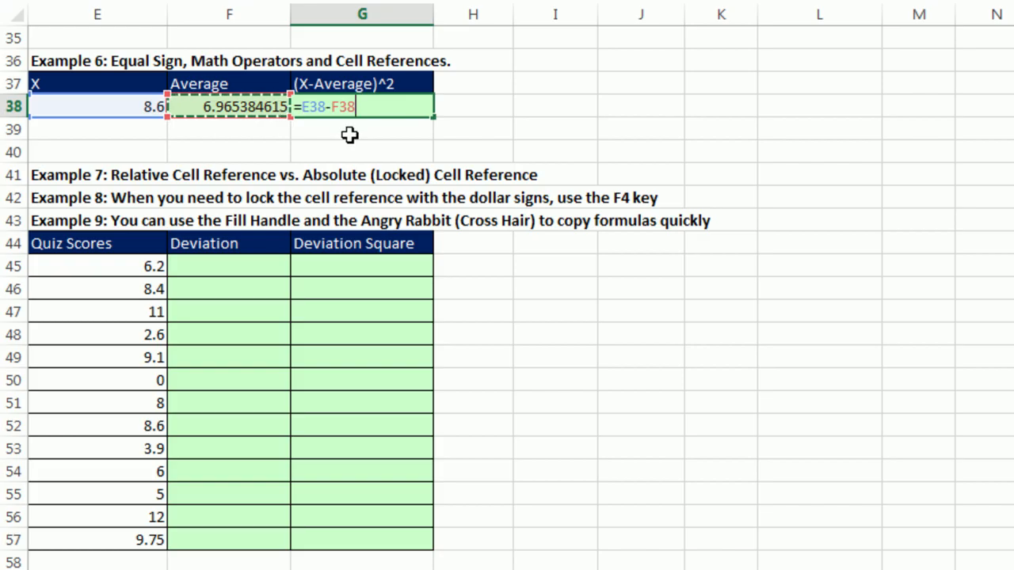
key(ctrl+Return)
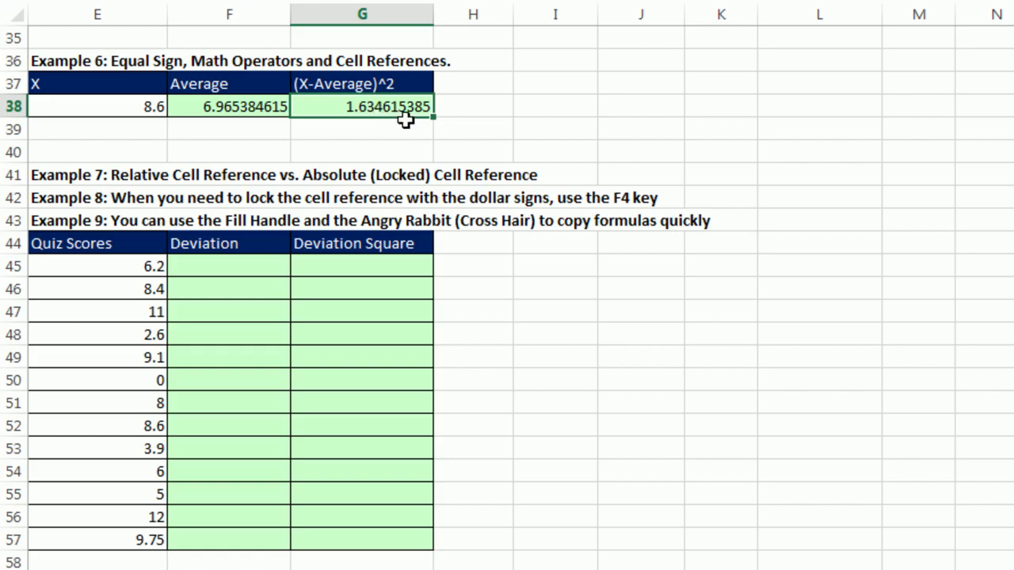
- Append ^2 to the G38 formula so it reads =E38-F38^2, keeping the cell selected
key(F2)
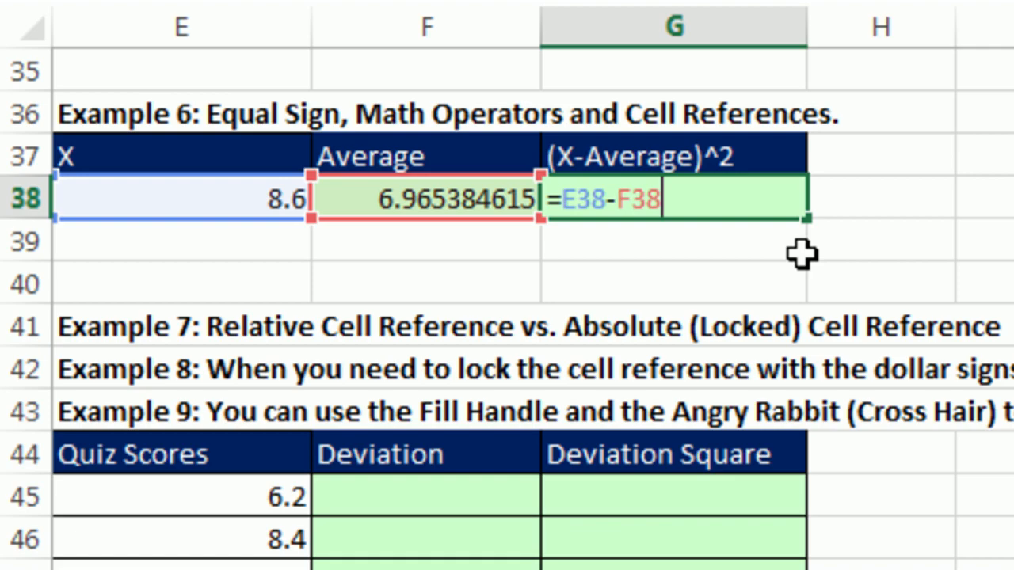
text(^2)
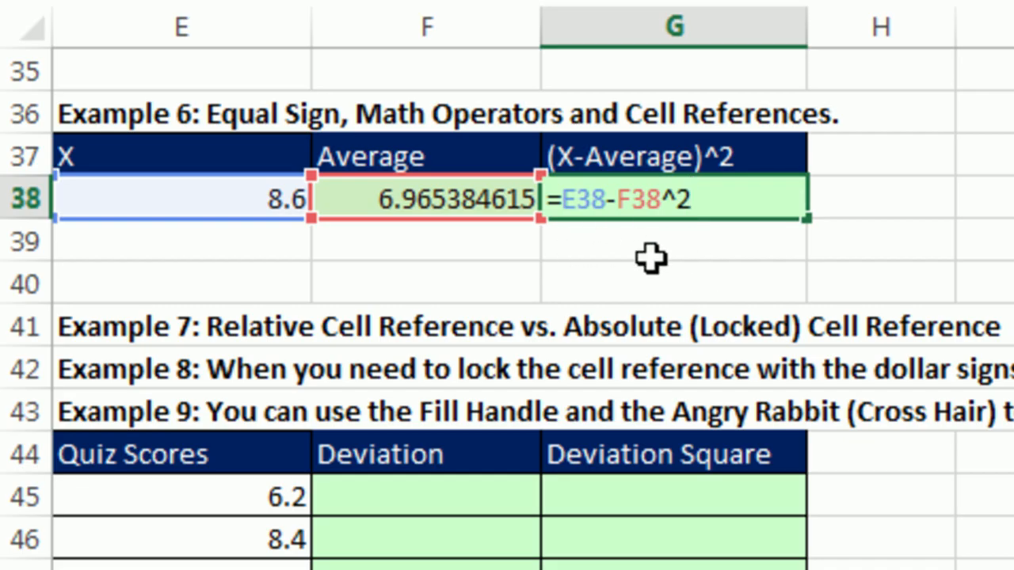
key(ctrl+Return)
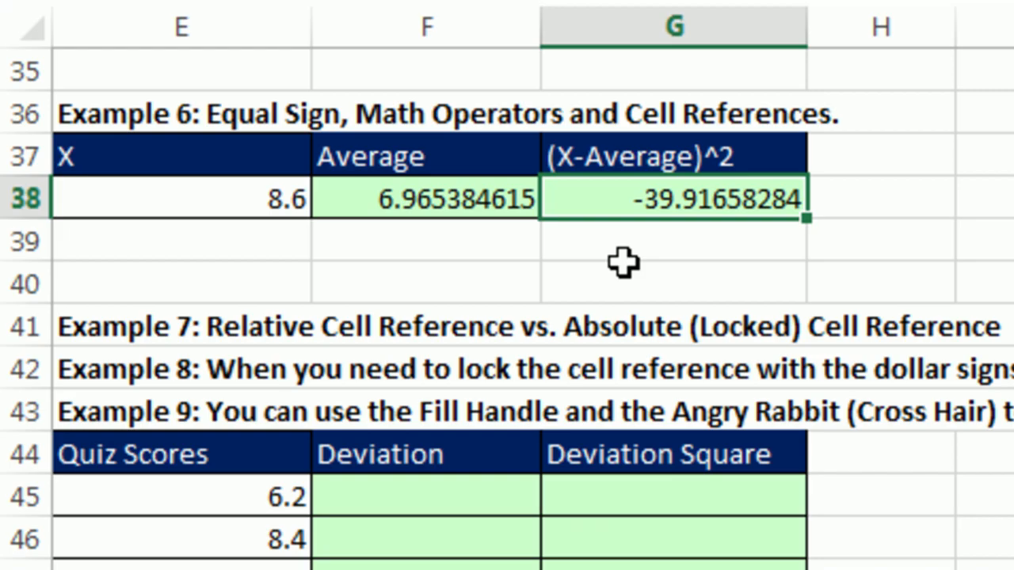
- Add parentheses around the subtraction in G38 so the formula reads =(E38-F38)^2, keeping the cell selected
key(F2)
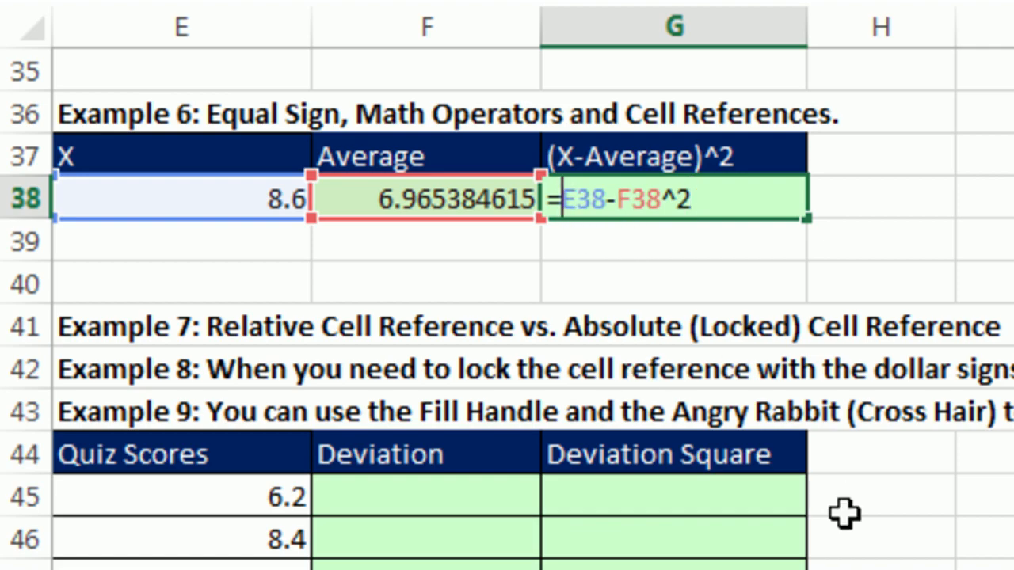
text(()
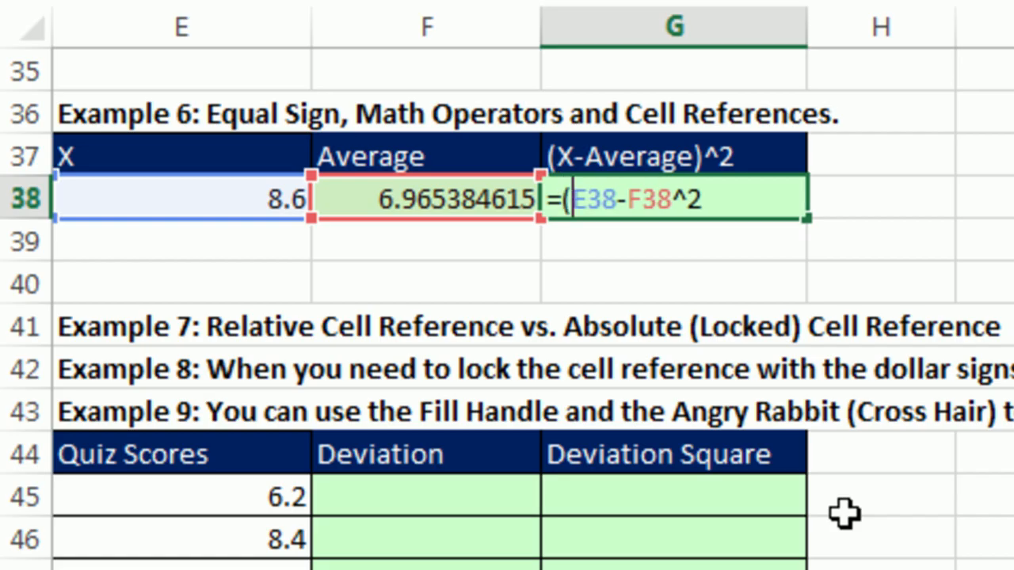
click(672, 198)
text())
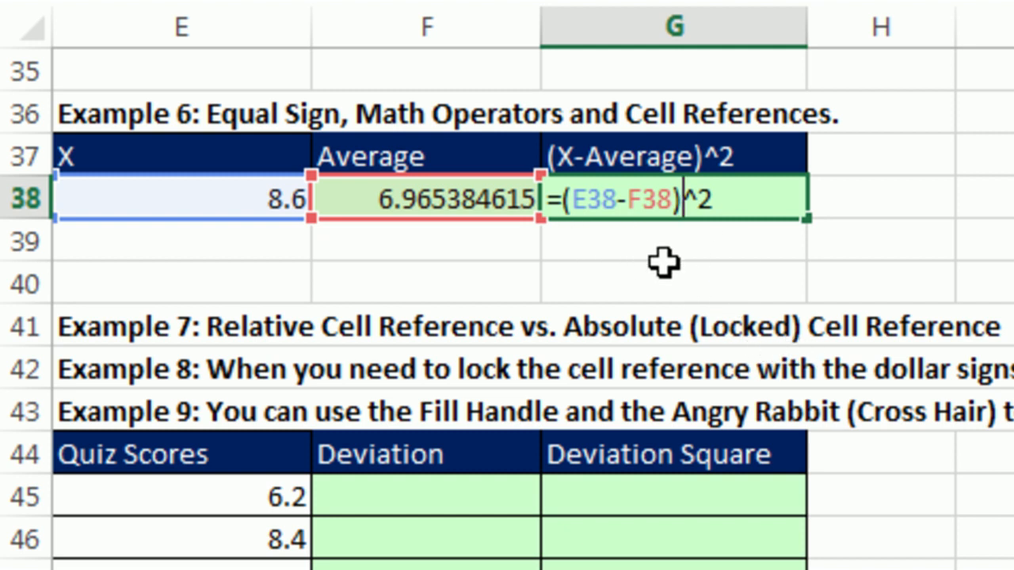
key(ctrl+Return)
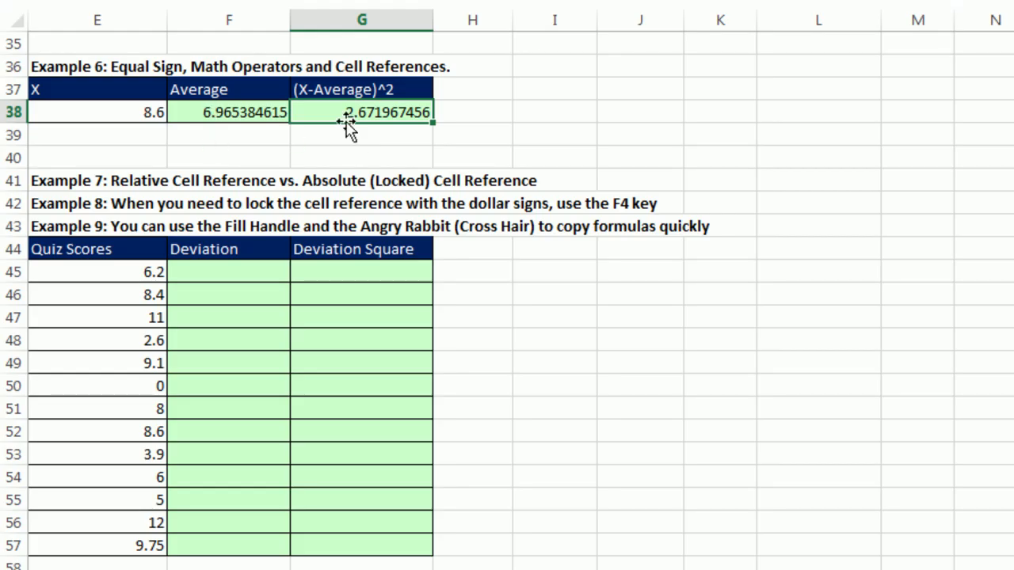
- Enter =E45*F38 in the first Deviation cell F45, keeping the cell selected
click(227, 272)
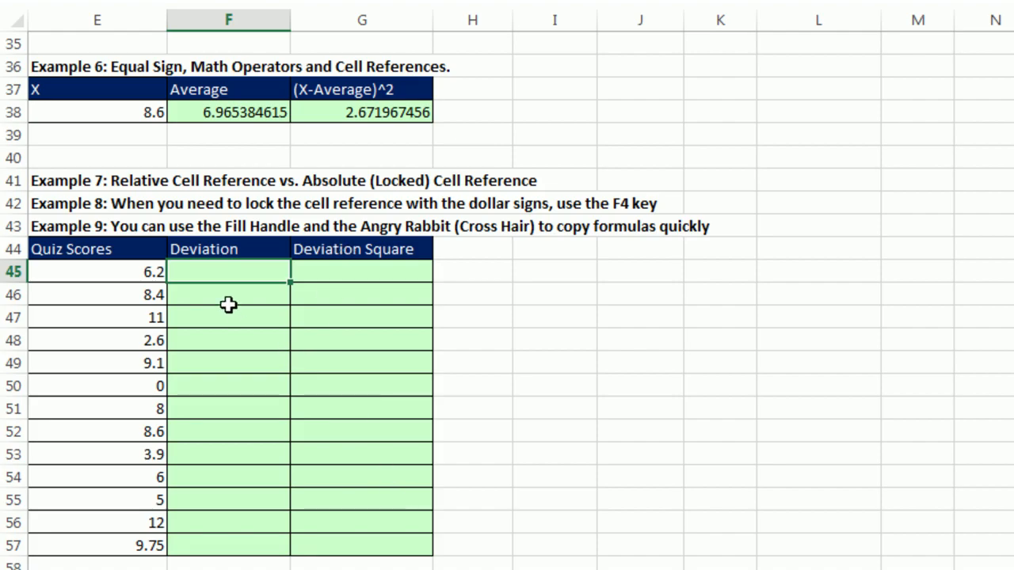
text(=)
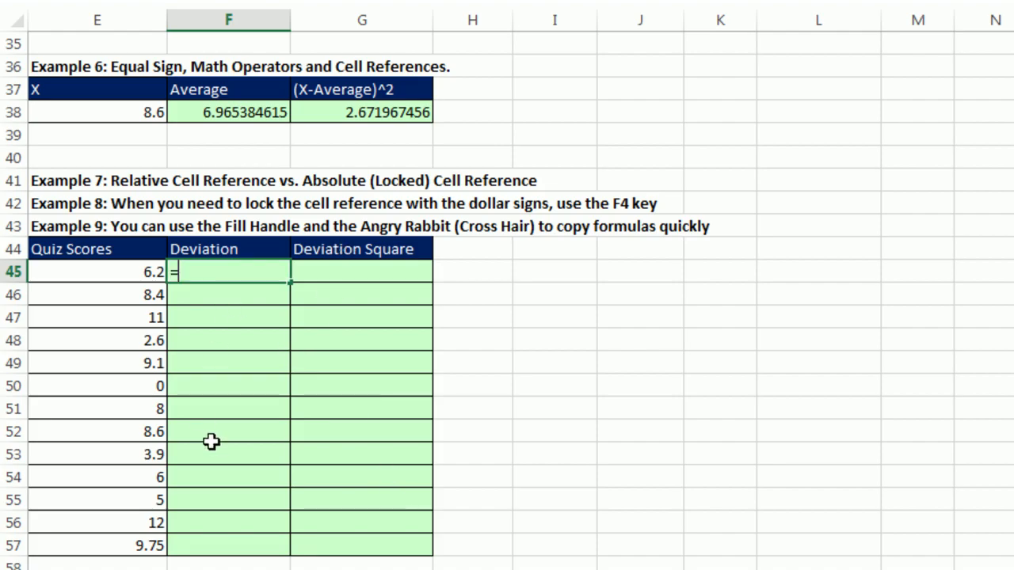
key(Left)
text(*)
click(258, 112)
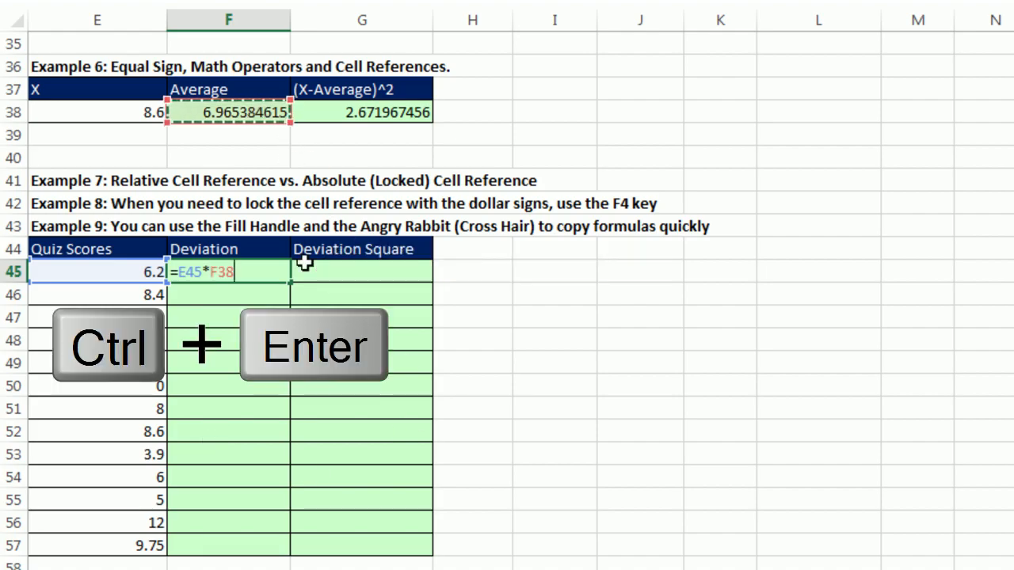
key(ctrl+Return)
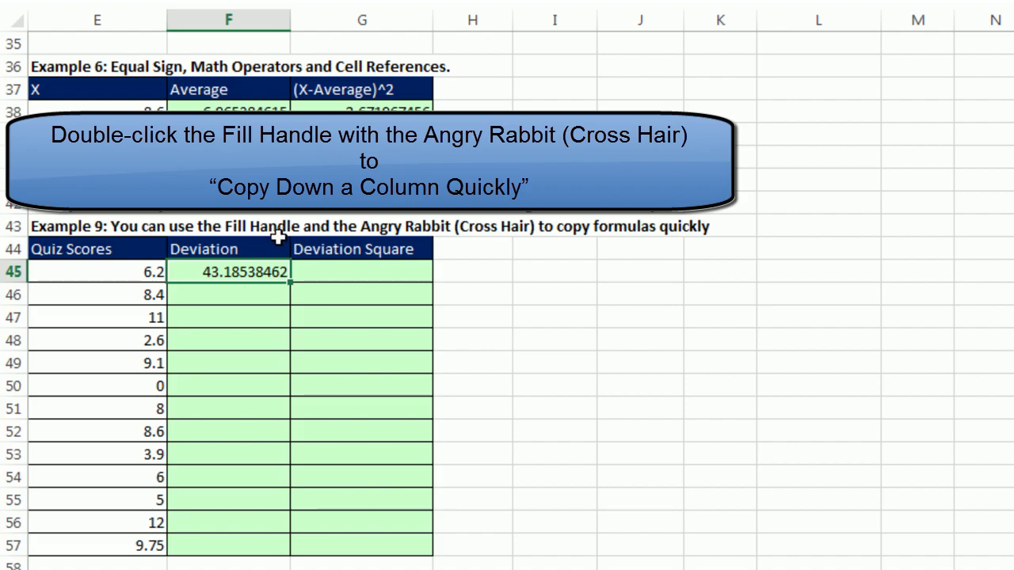
- Copy the F45 formula down the Deviation column through F57 and inspect the cell references in F57
double_click(290, 282)
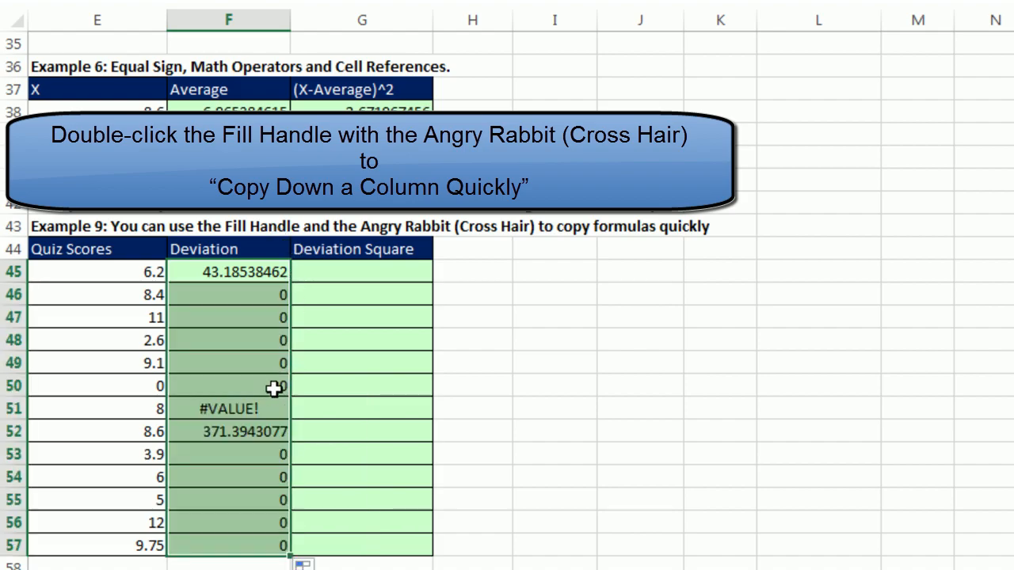
click(218, 549)
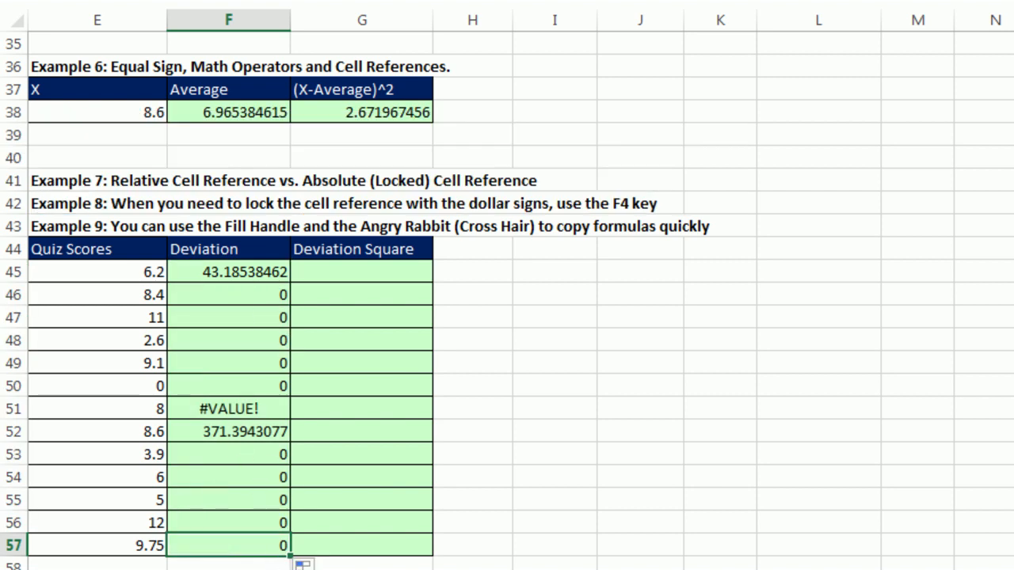
key(F2)
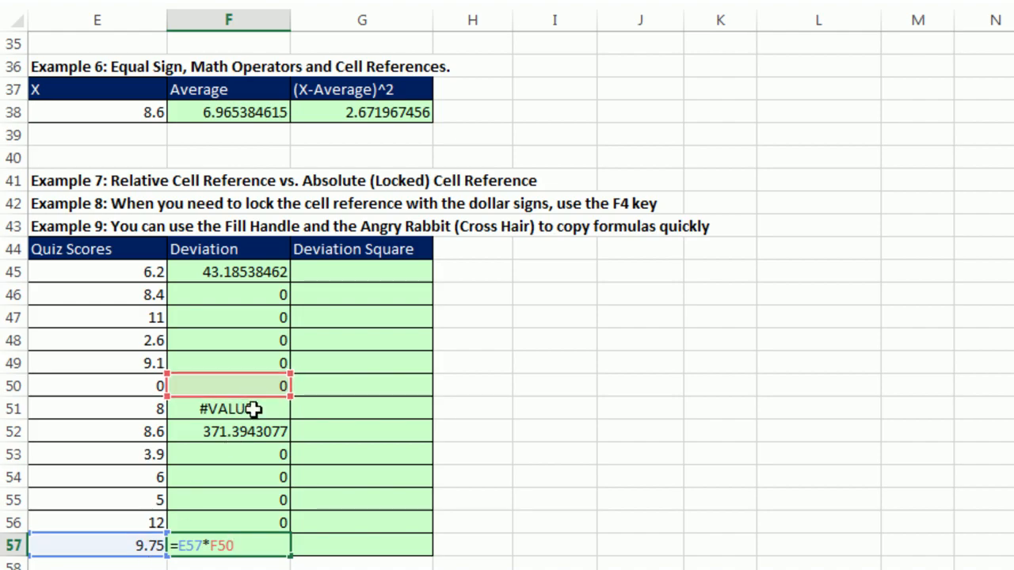
key(Escape)
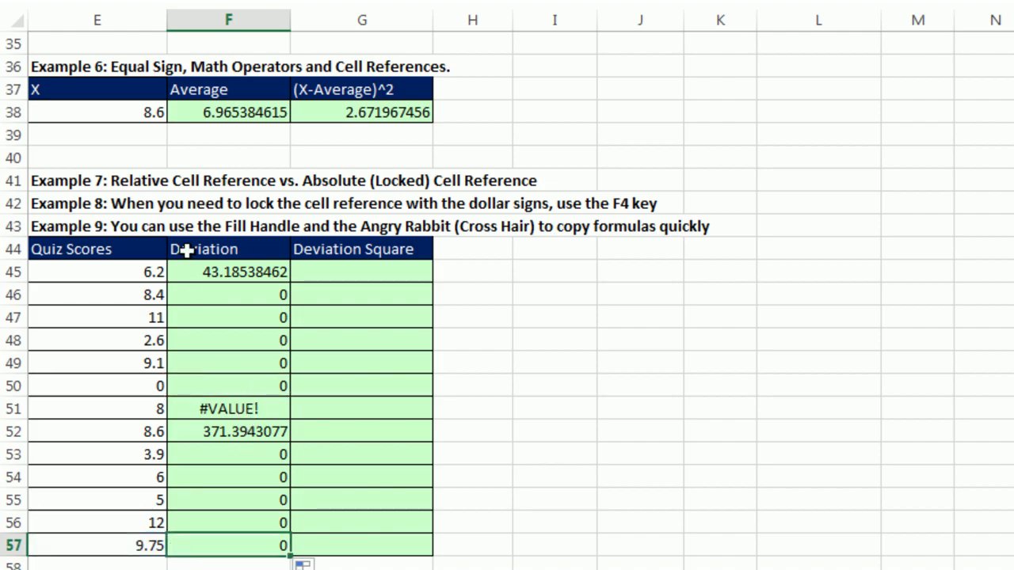
- Make the F38 reference absolute in the F45 formula so it reads =E45*$F$38, keeping the cell selected
click(209, 273)
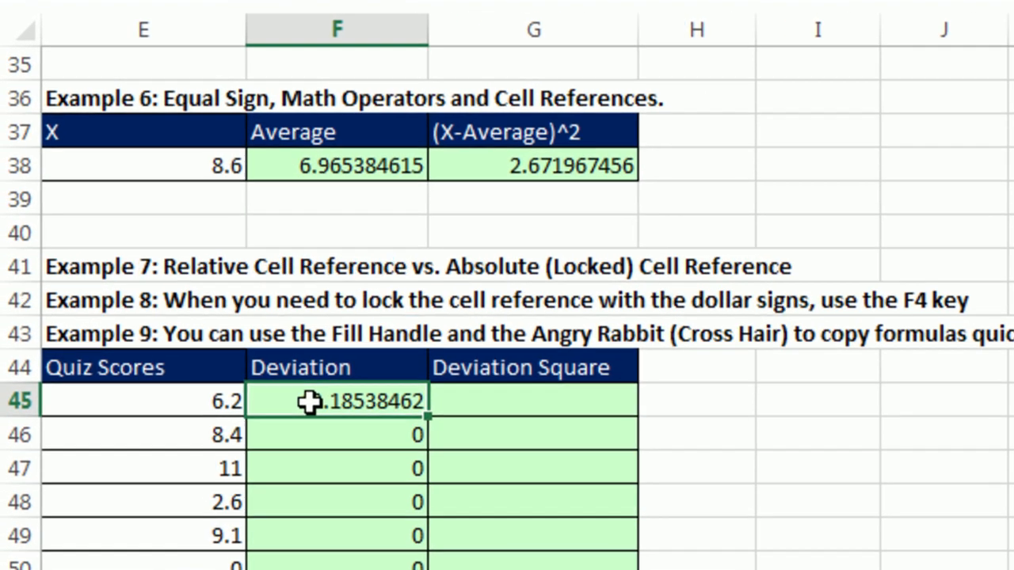
key(F2)
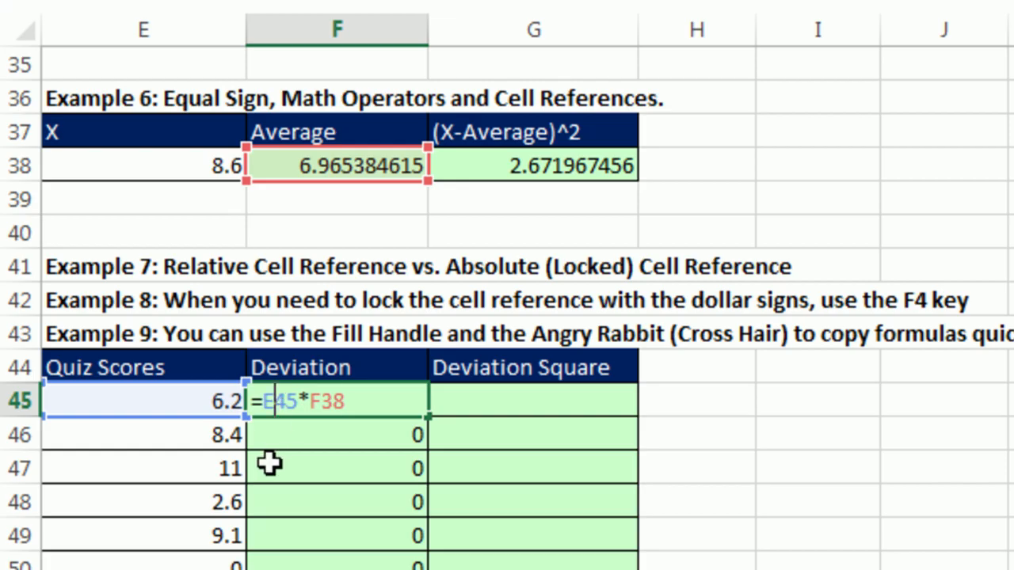
click(289, 403)
click(349, 403)
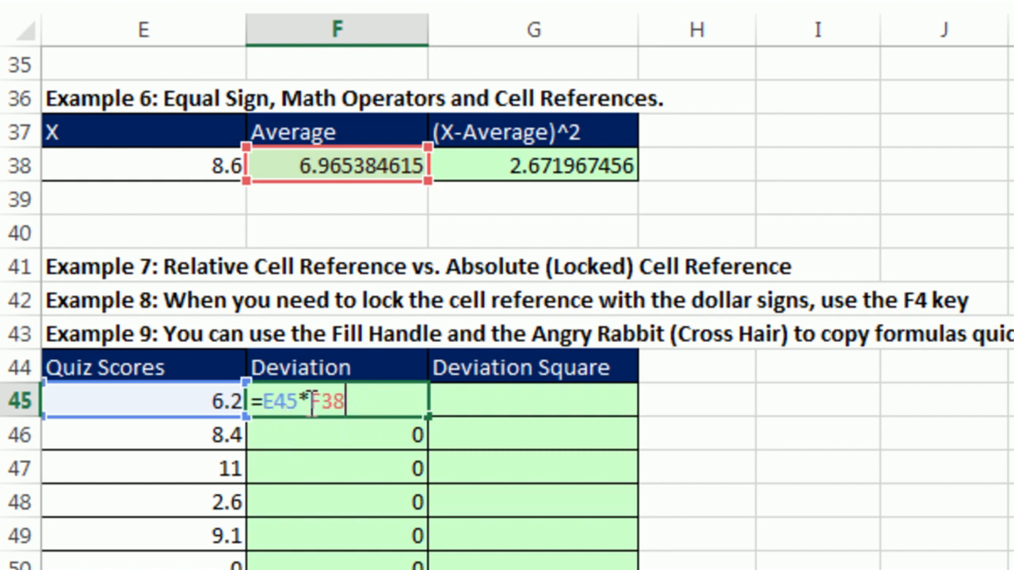
click(329, 403)
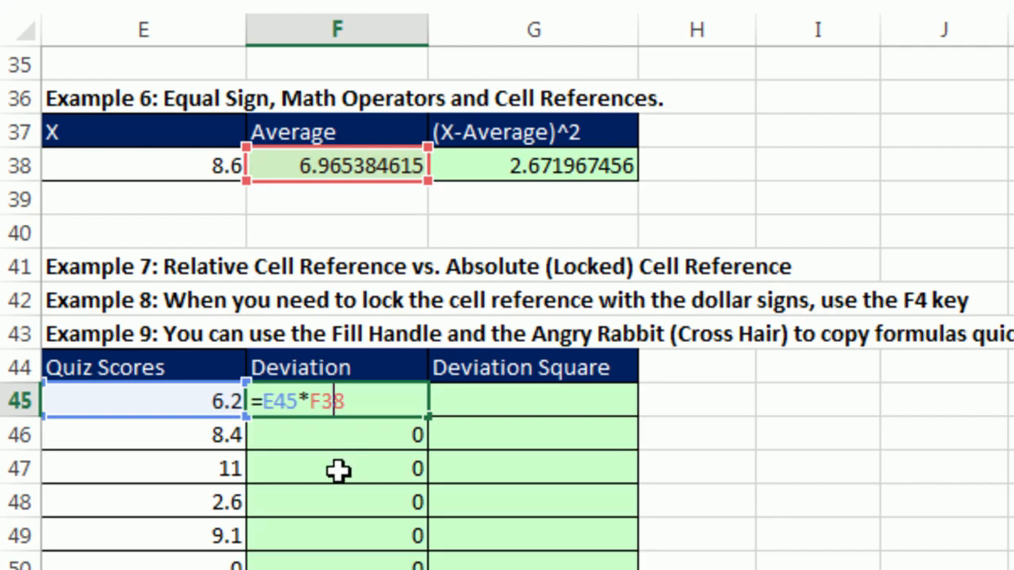
key(F4)
key(F4)
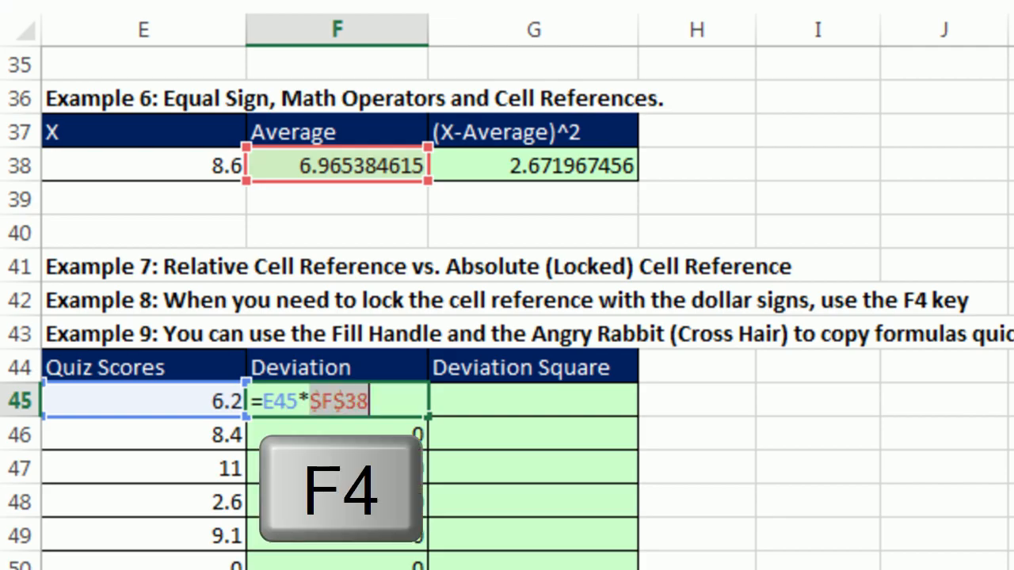
key(ctrl+Return)
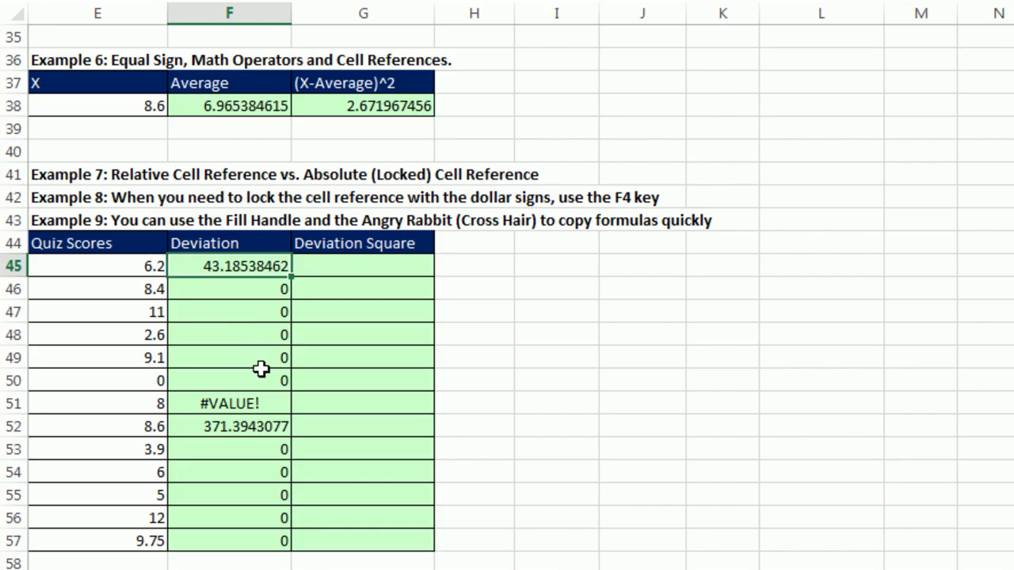
- Copy the =E45*$F$38 formula down the Deviation column through F57 and inspect the references in F57
double_click(290, 277)
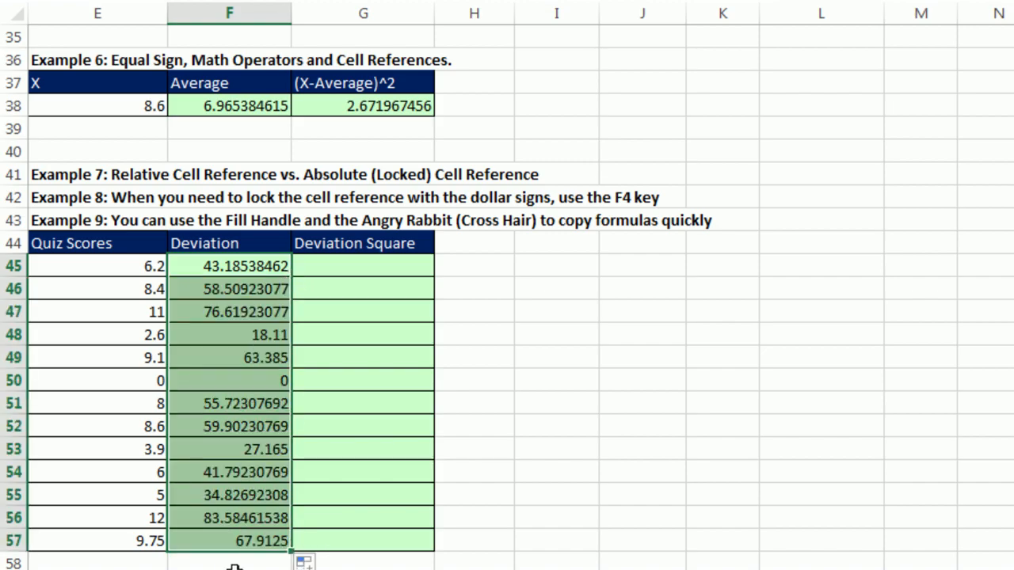
click(242, 540)
key(F2)
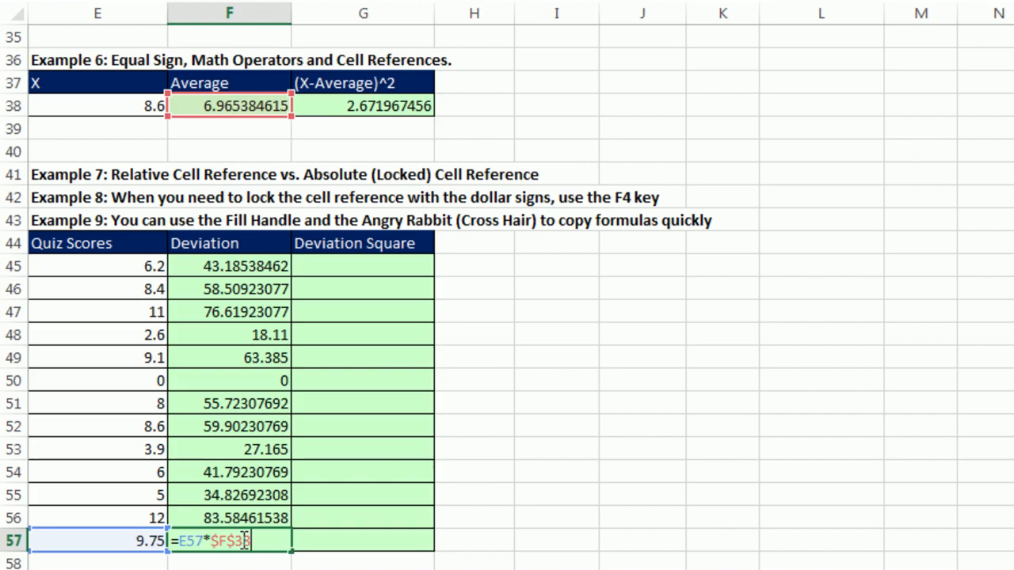
key(Return)
- Replace the multiplication in F45 with subtraction so it reads =E45-$F$38, and copy it down through F57
click(242, 272)
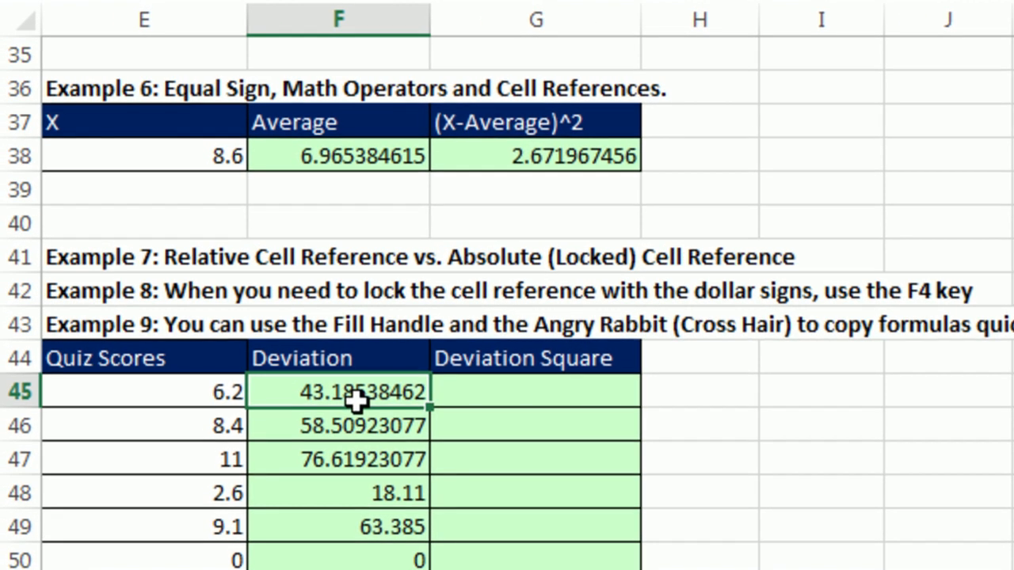
key(F2)
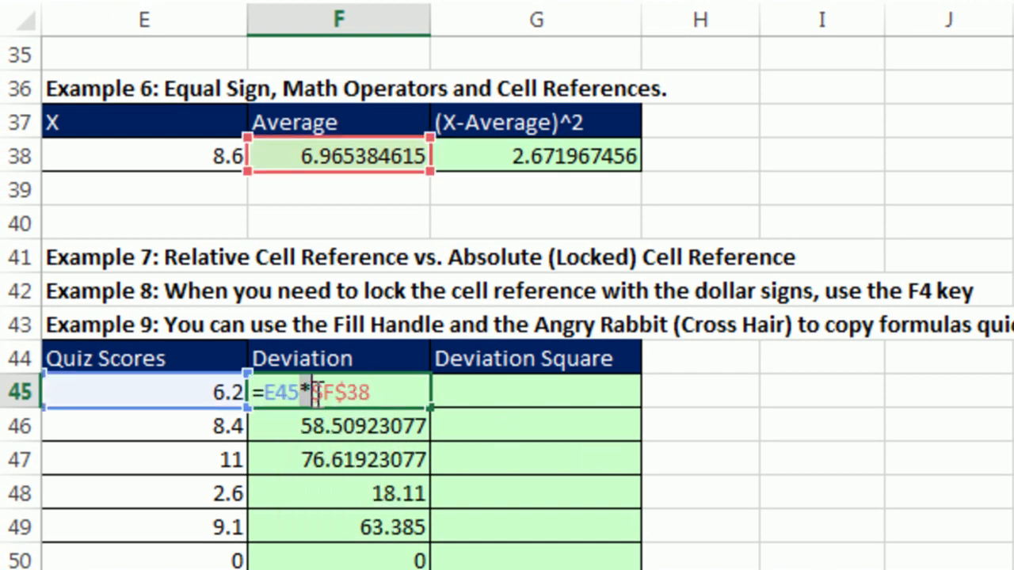
text(-)
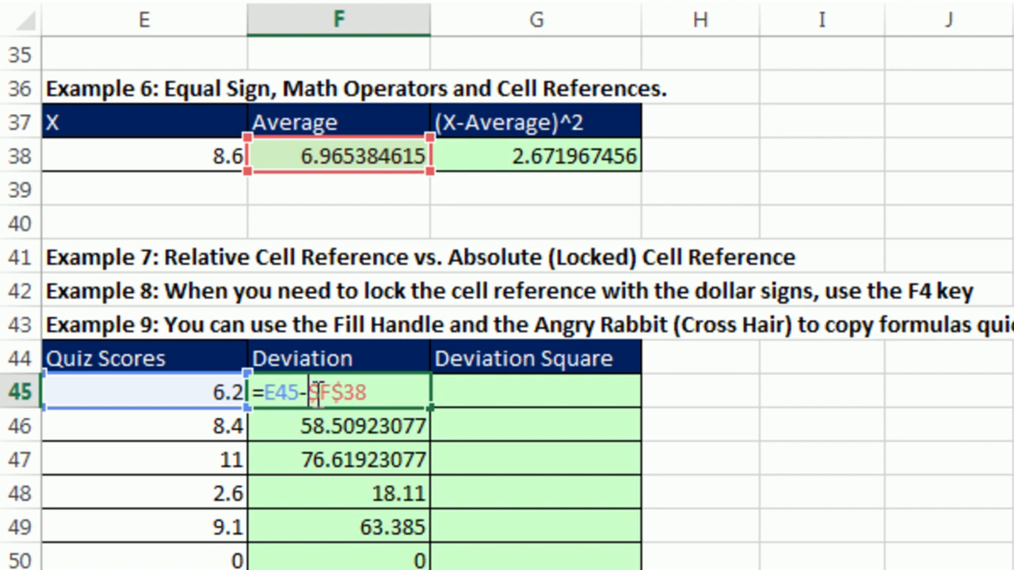
key(ctrl+Return)
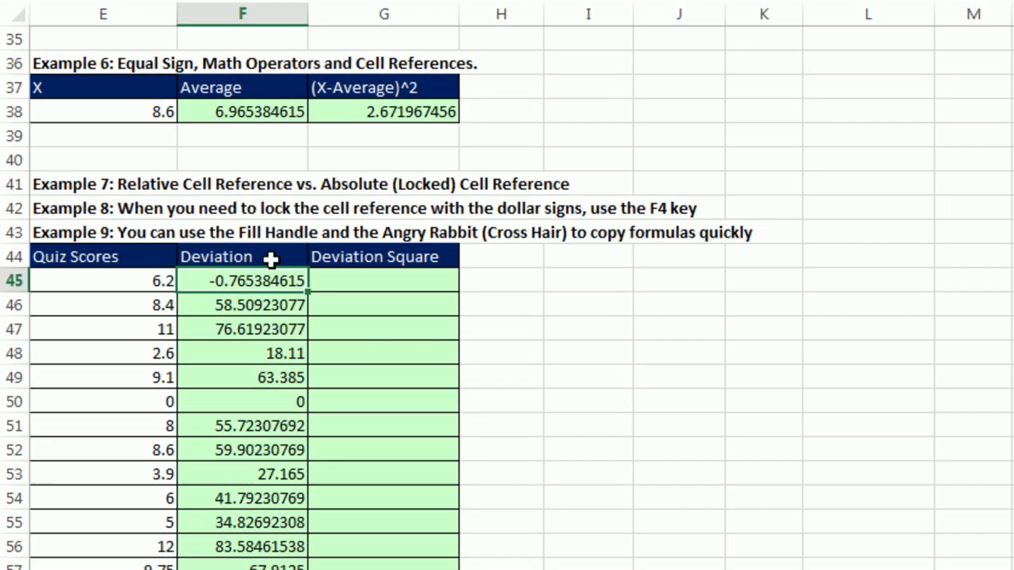
double_click(293, 277)
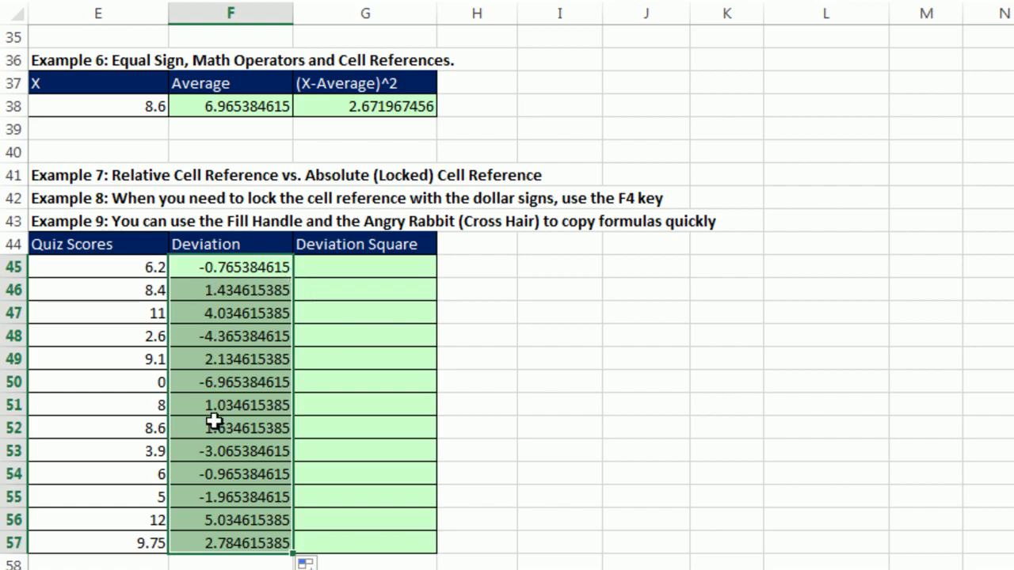
- Check the cell references in the first and last Deviation formulas, F45 and F57, without changing them
click(224, 267)
key(F2)
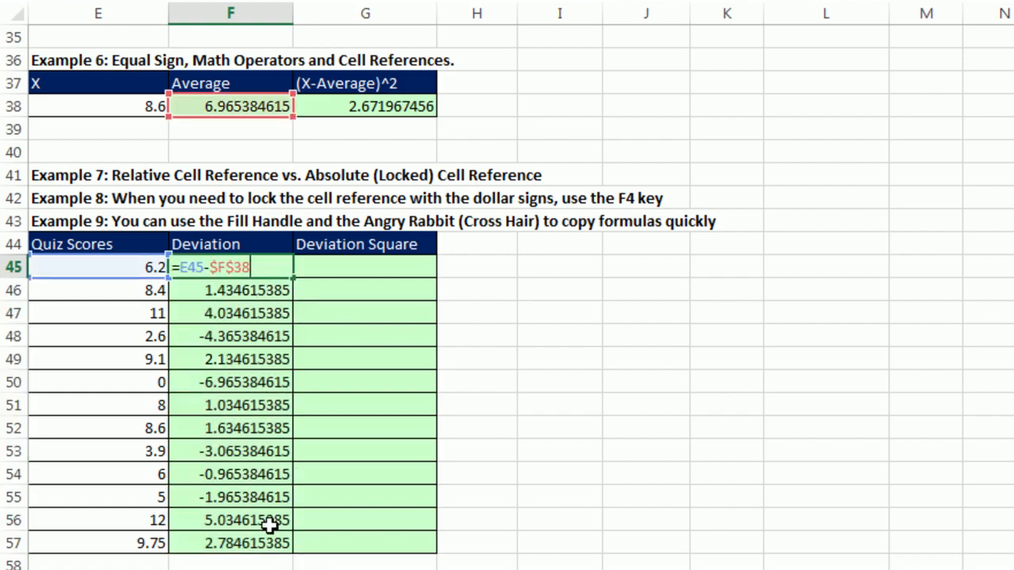
key(Escape)
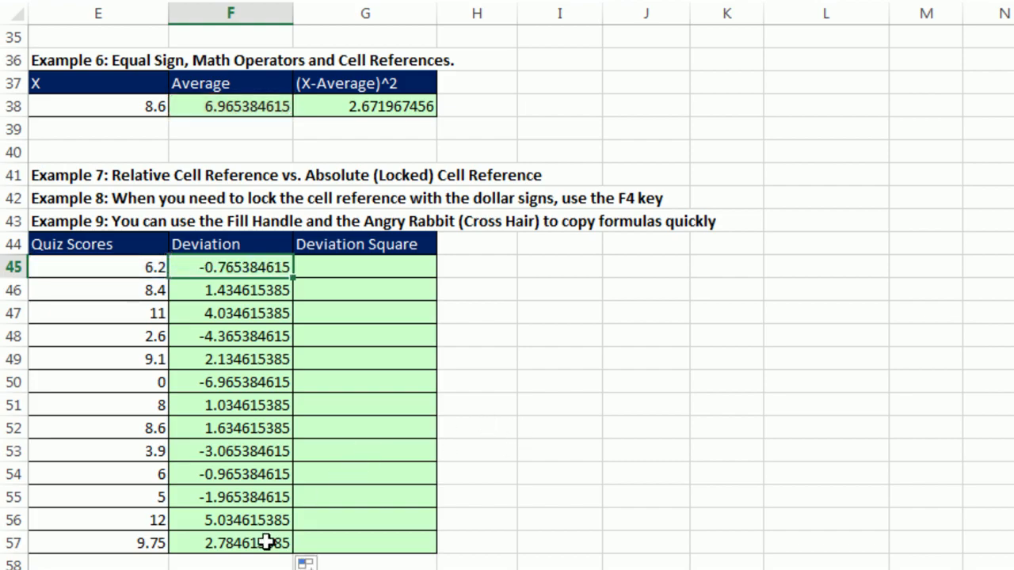
click(264, 542)
key(F2)
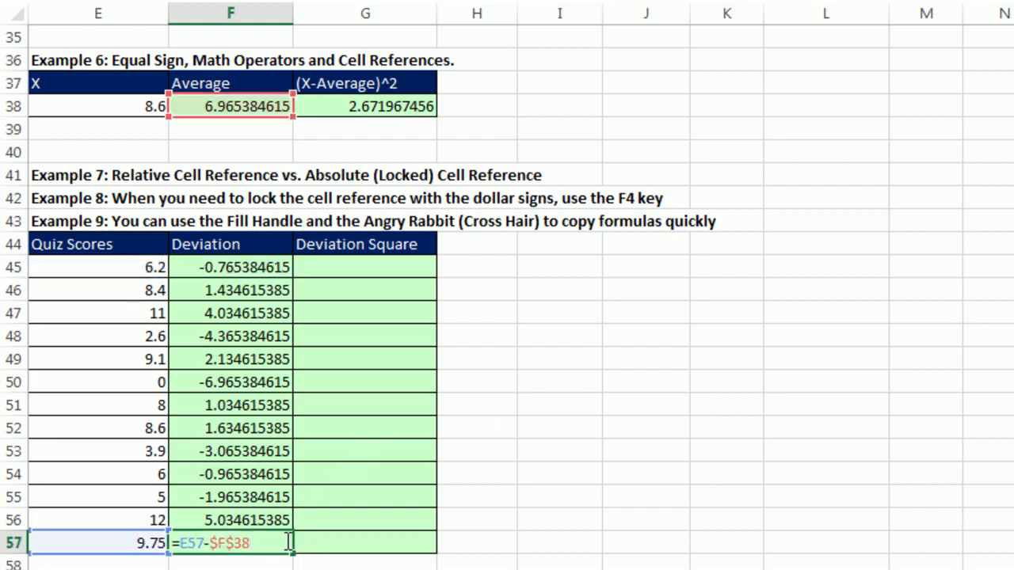
key(Escape)
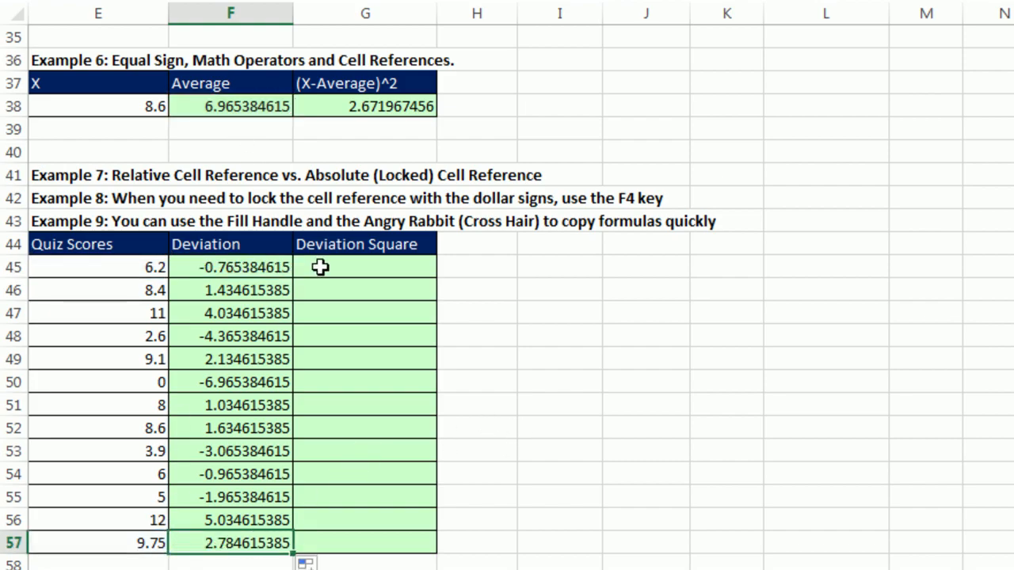
- Enter =F45^2 in the first Deviation Square cell G45 and copy it down through G57
click(324, 267)
text(=)
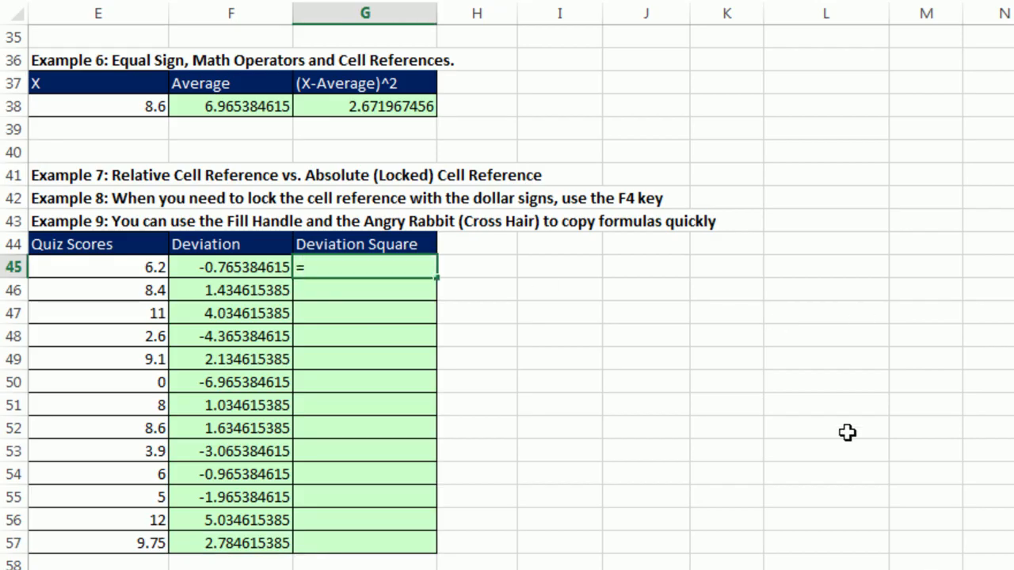
key(Left)
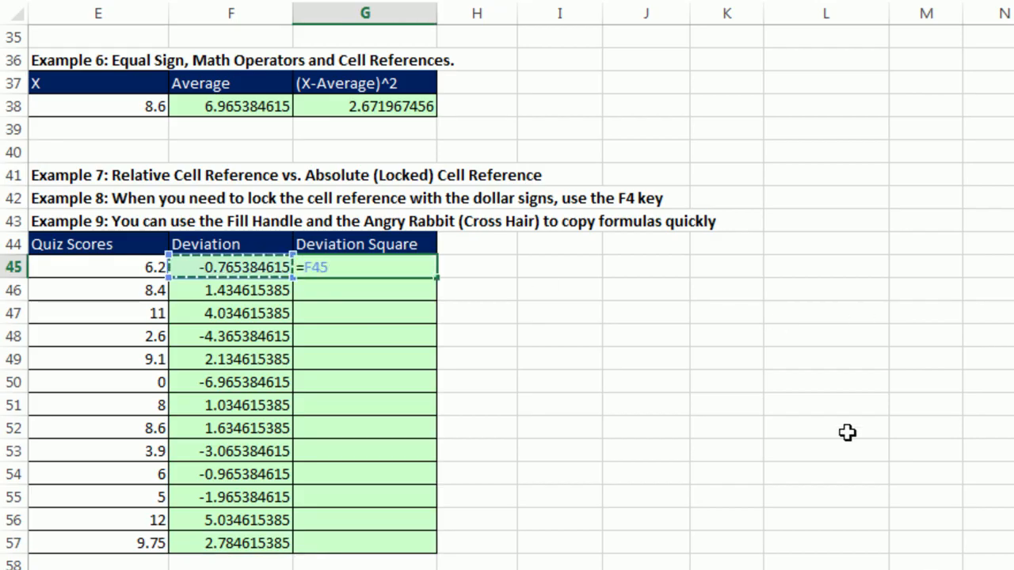
text(^2)
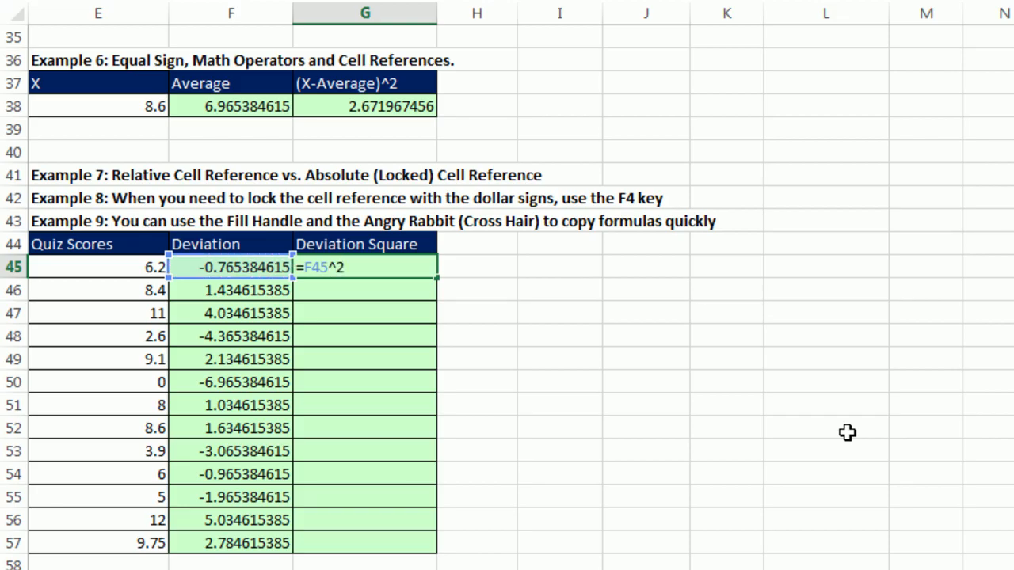
key(ctrl+Return)
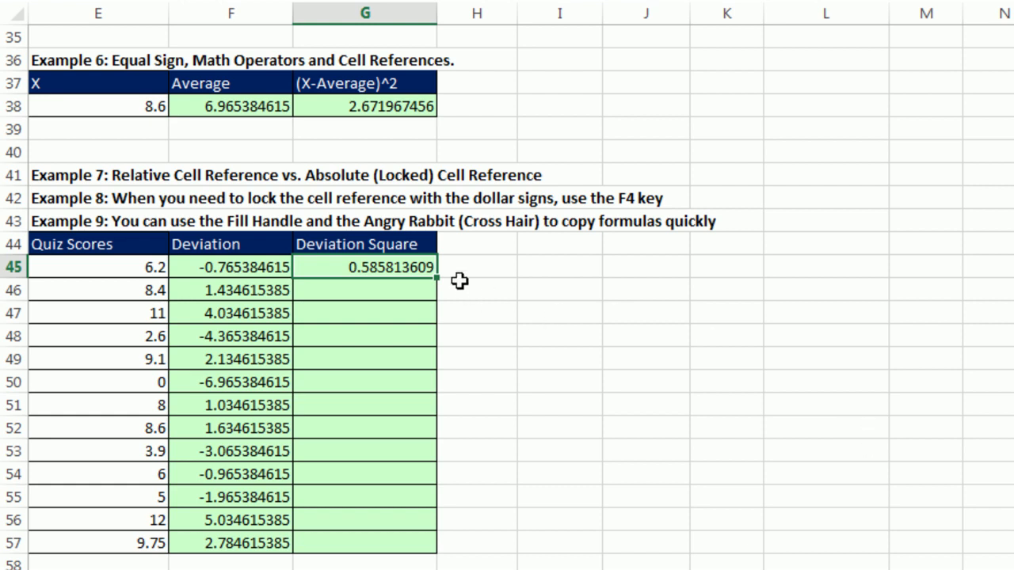
double_click(436, 278)
click(648, 452)
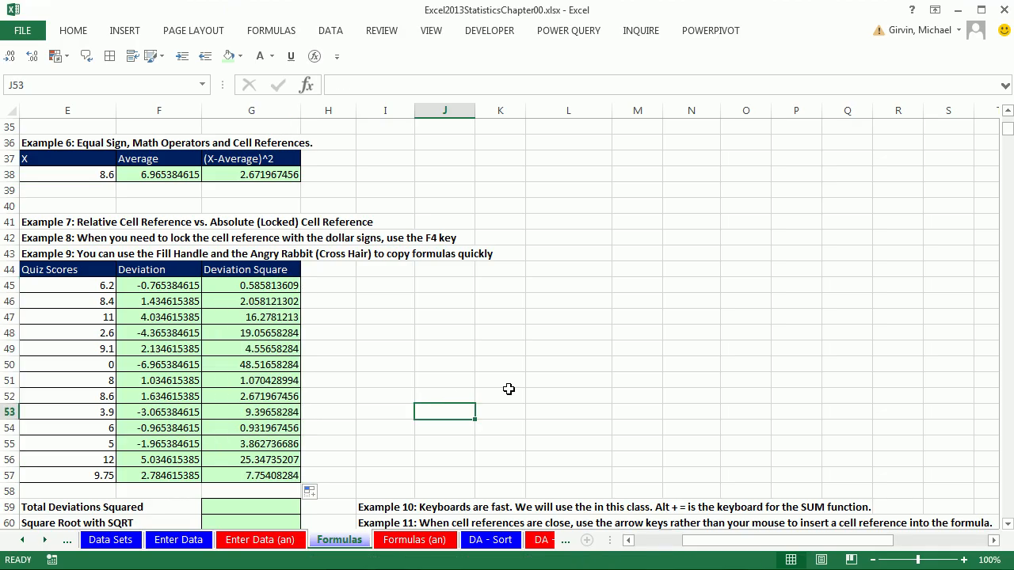
- Insert an AutoSum formula in the Total Deviations Squared cell G59
click(1007, 524)
click(1008, 524)
click(1008, 525)
click(1008, 524)
click(1008, 524)
click(1007, 524)
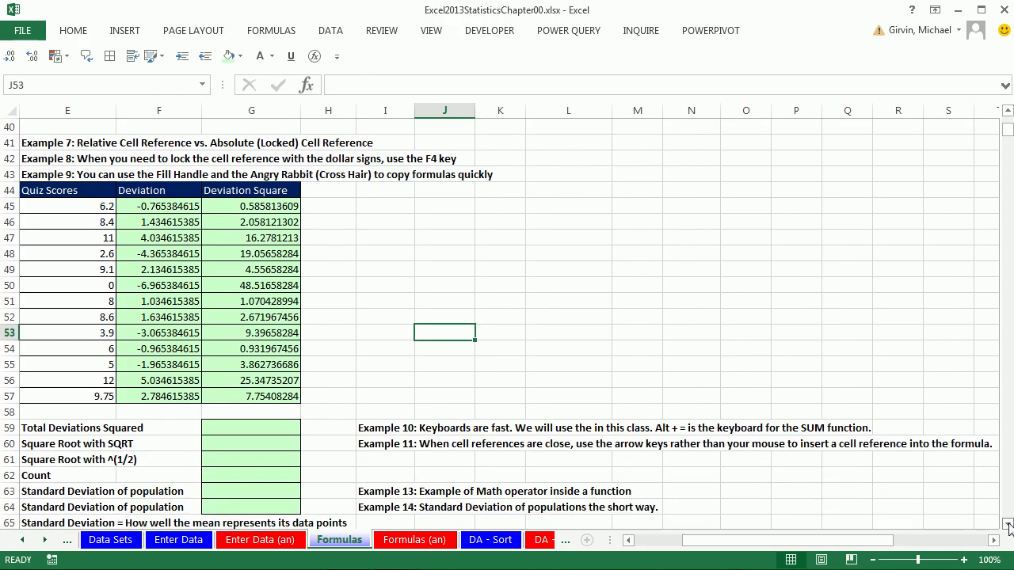
click(1008, 524)
click(1009, 524)
click(1008, 525)
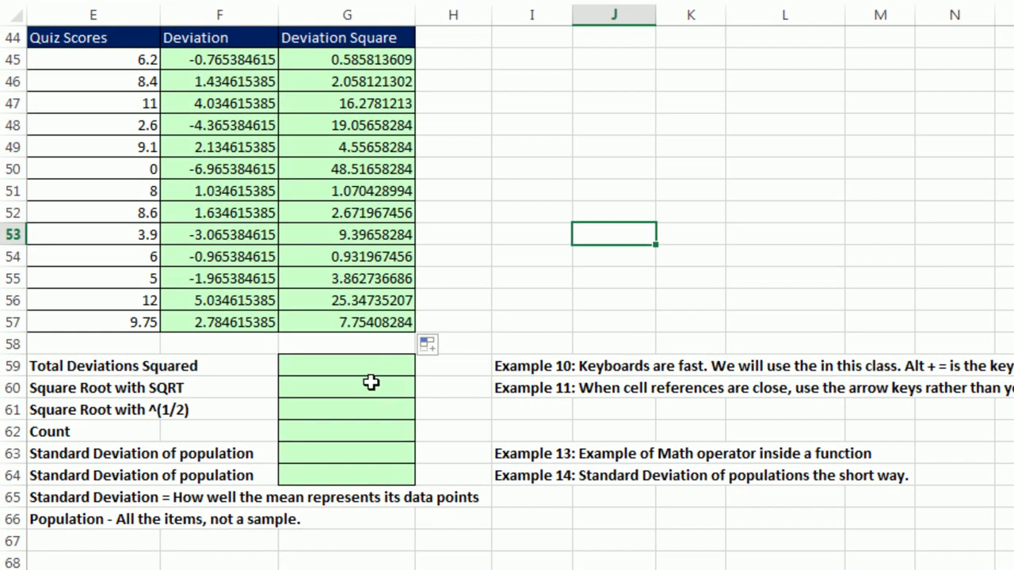
click(382, 363)
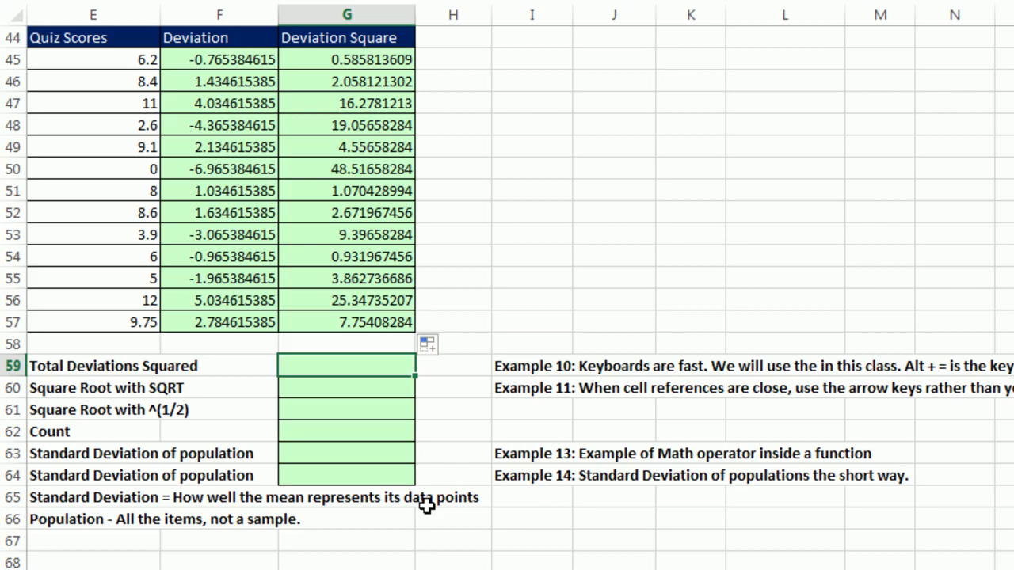
key(alt+equal)
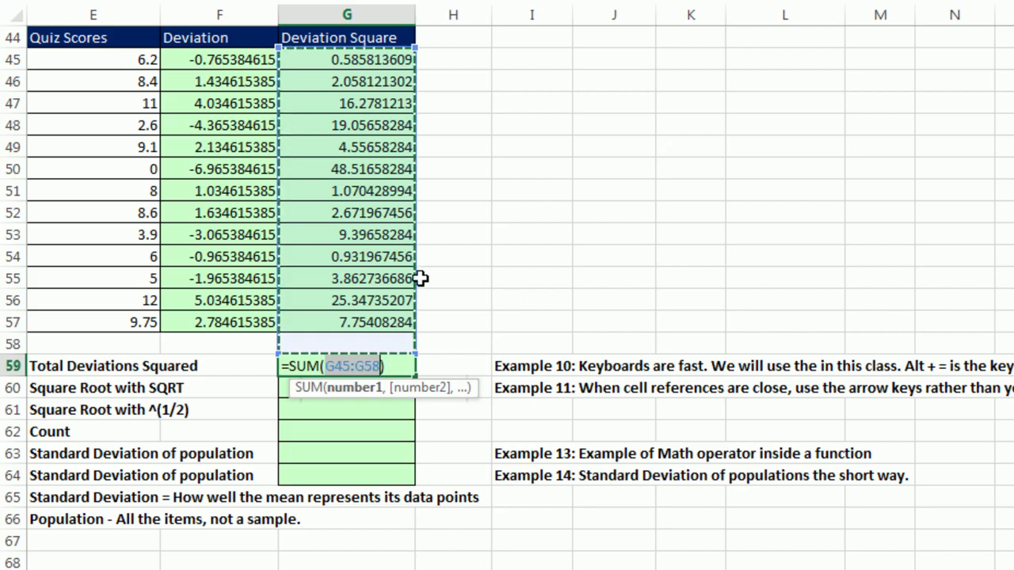
drag(528, 100, 691, 206)
drag(813, 126, 898, 234)
drag(639, 277, 499, 103)
drag(605, 61, 781, 290)
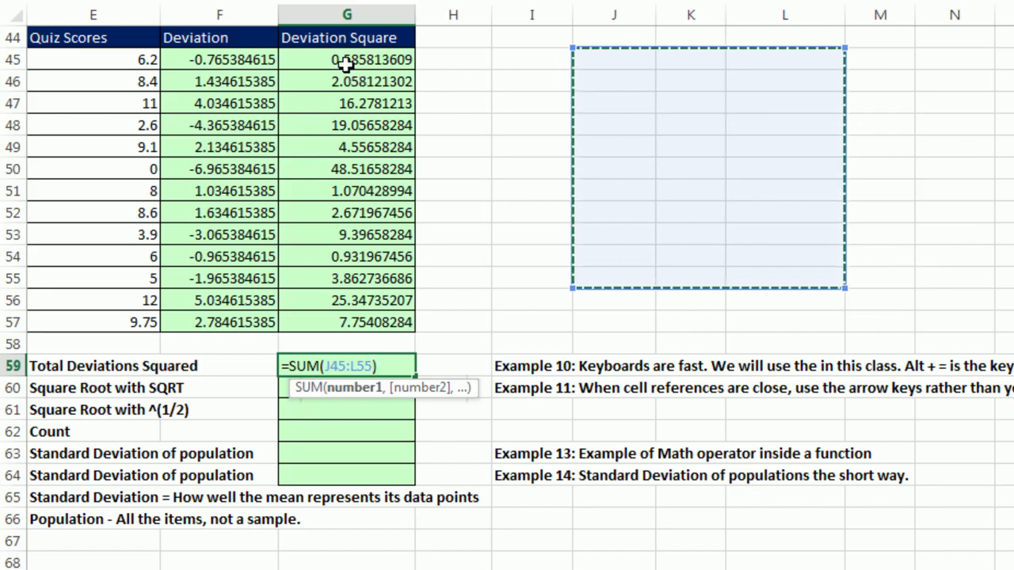
- Set the SUM range in G59 to the Deviation Square values G45:G57 and enter the formula
drag(331, 58, 366, 315)
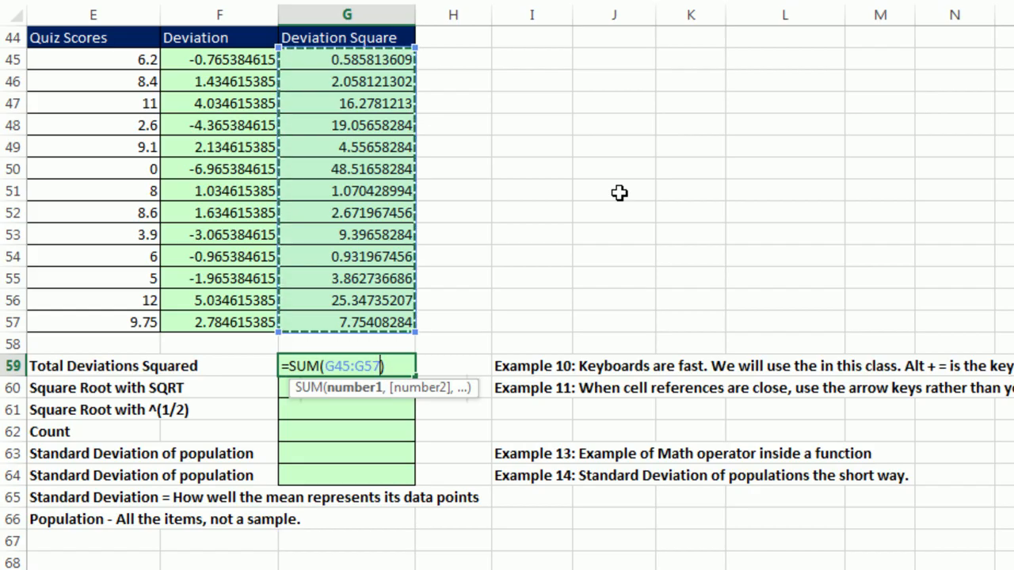
key(Return)
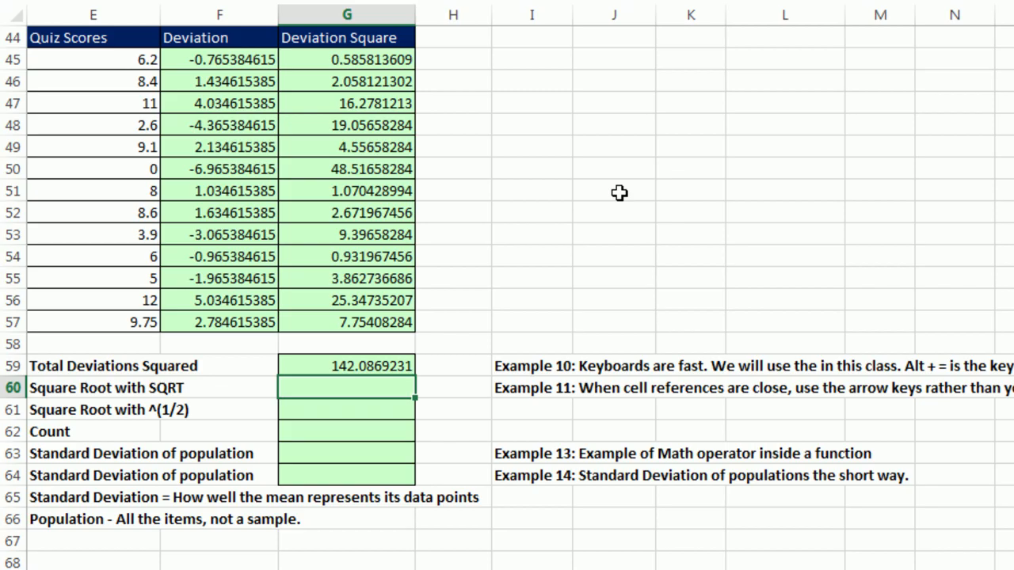
- Enter a SQRT formula in G60 that takes the square root of the total in G59
text(s)
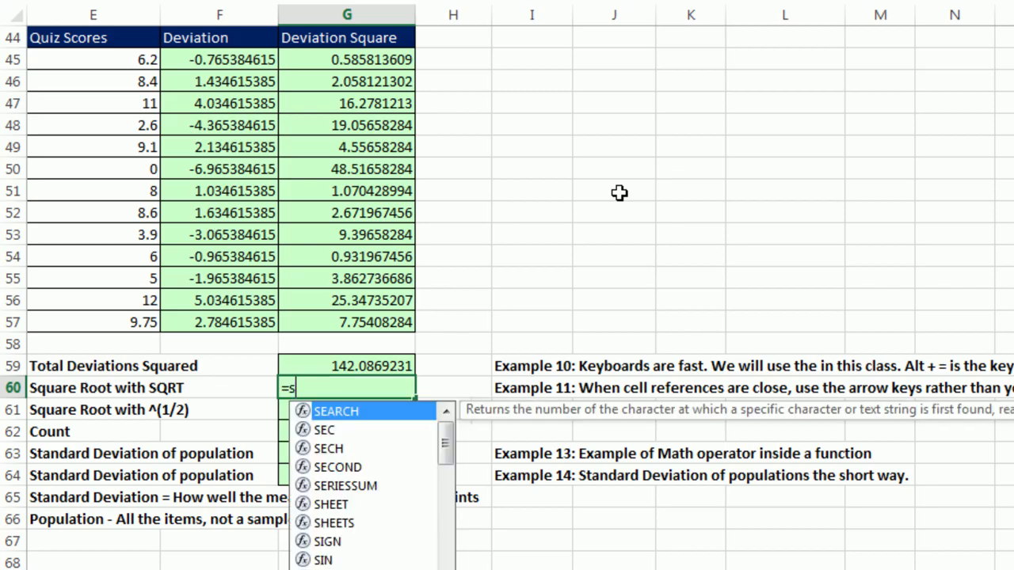
text(q)
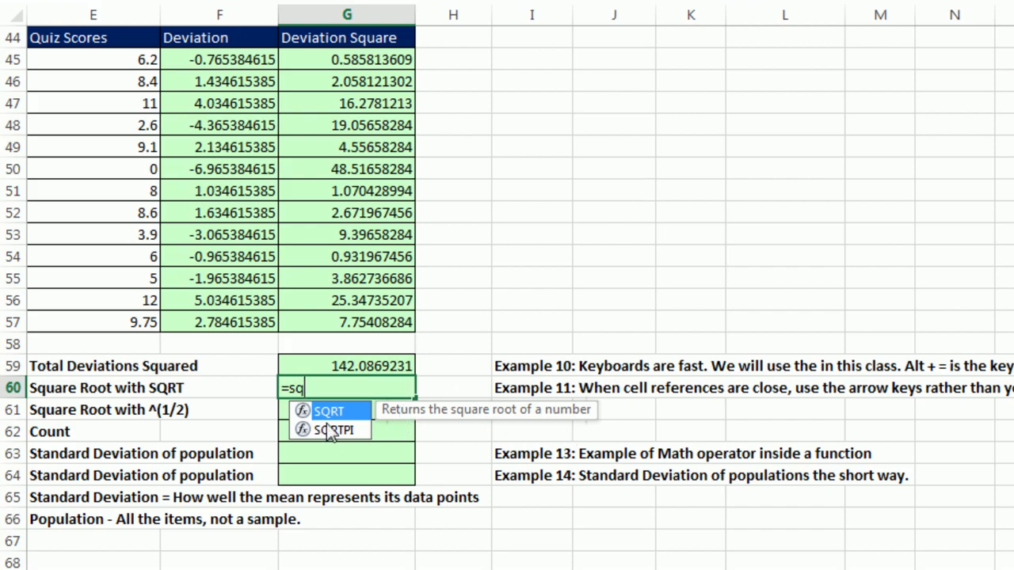
key(Tab)
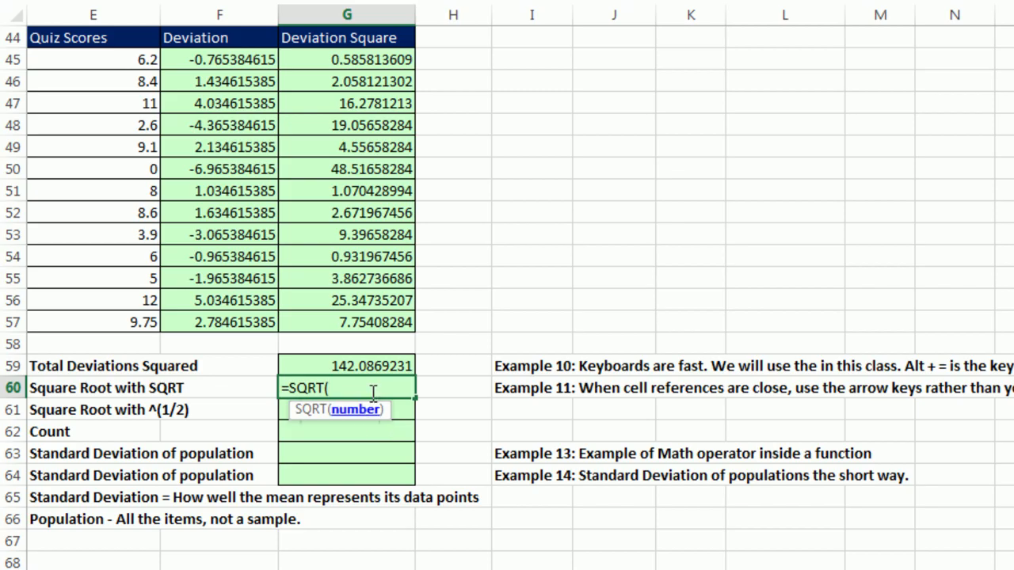
key(Up)
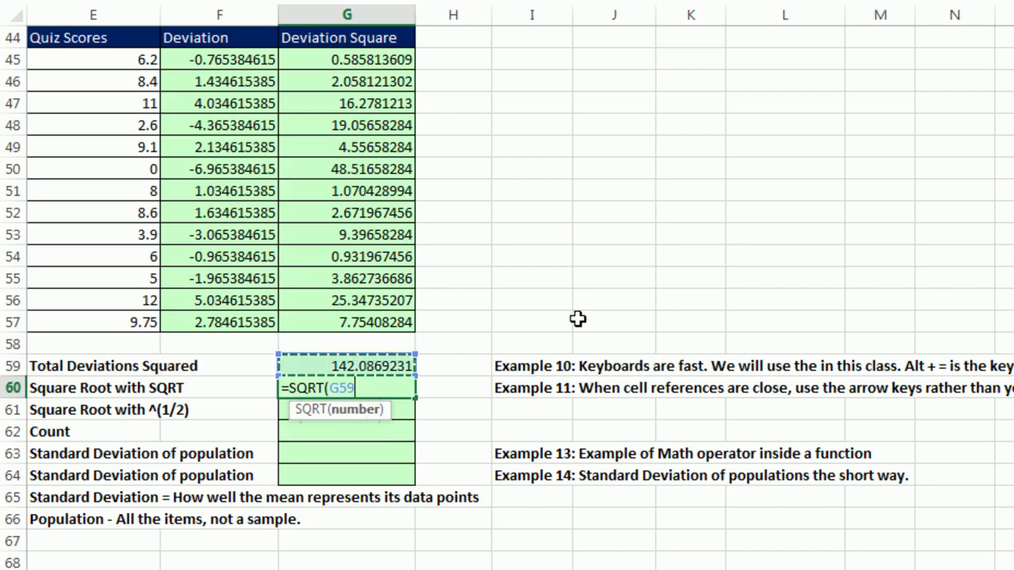
key(Return)
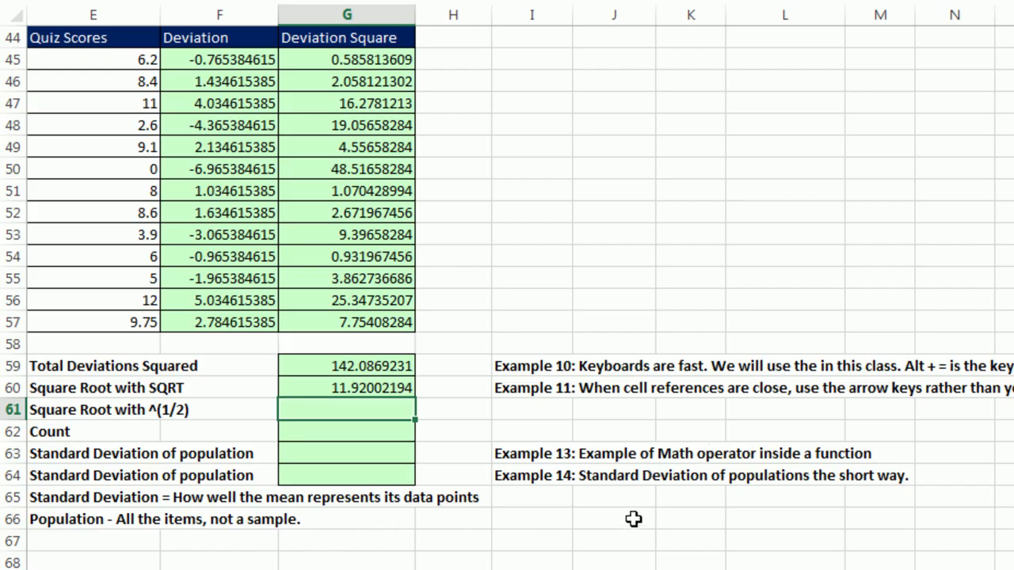
- Enter the formula =G59^1/2 in the Square Root with ^(1/2) cell G61
key(Up)
key(Up)
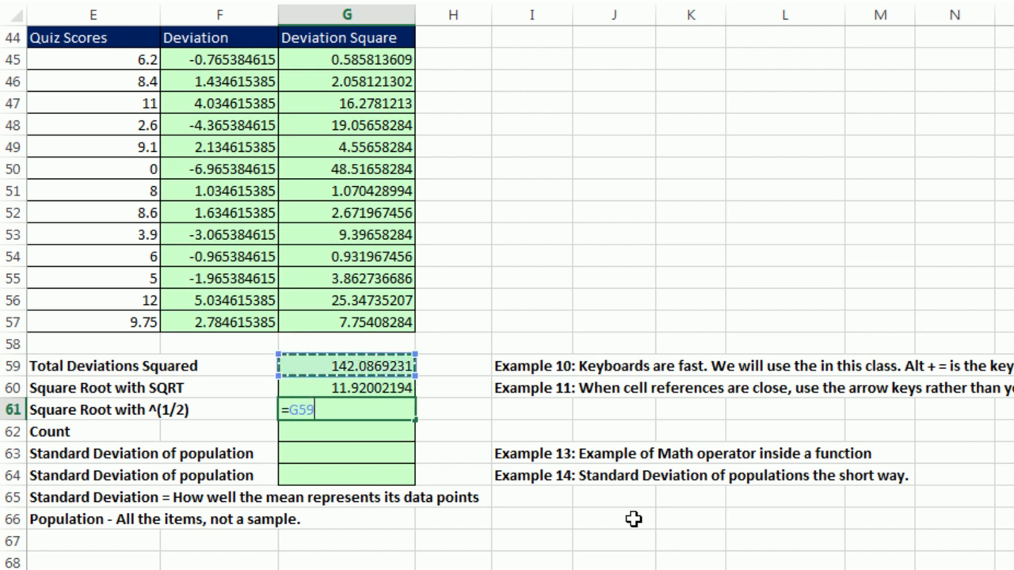
text(^1/2)
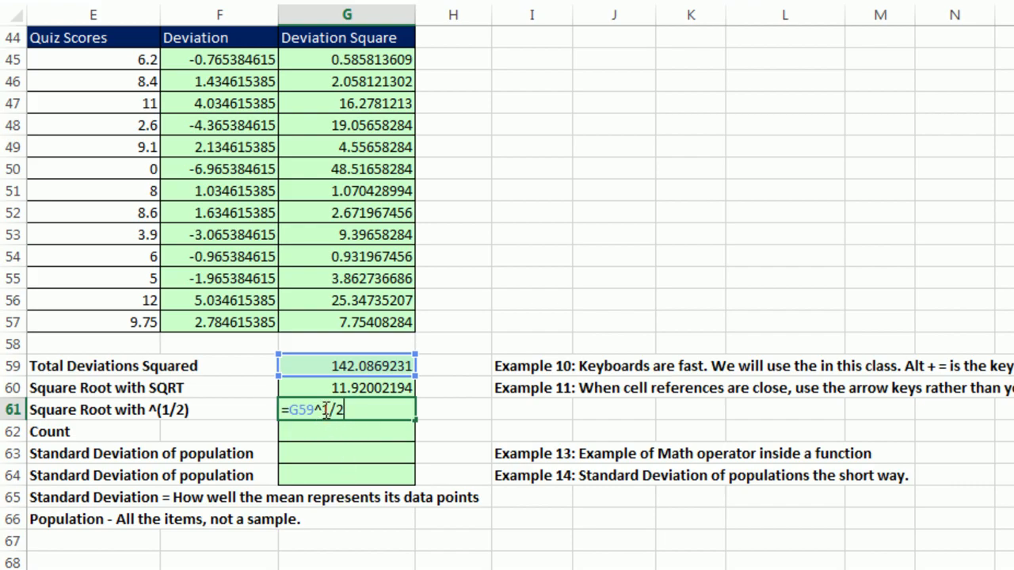
key(ctrl+Return)
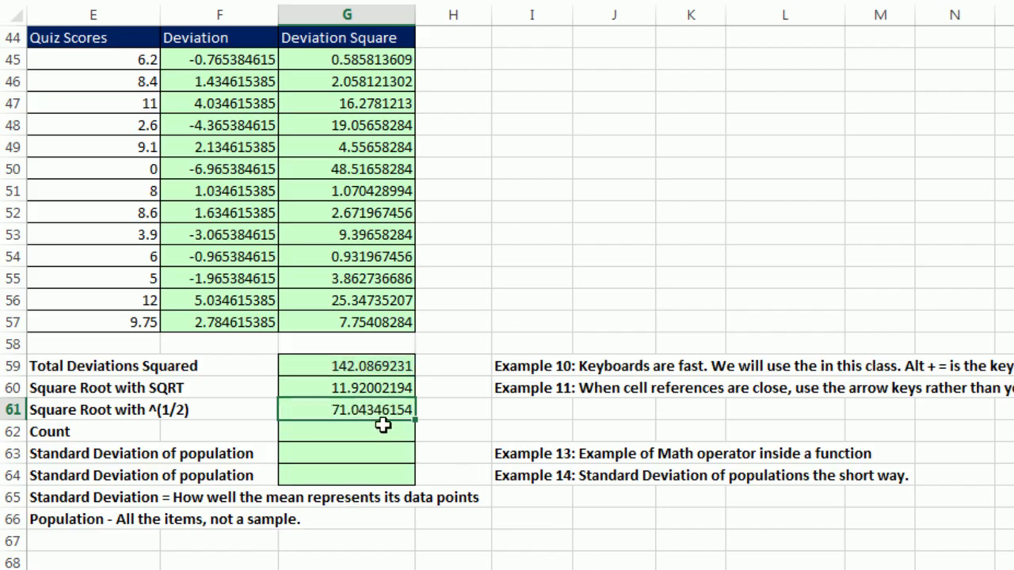
- Put parentheses around the 1/2 exponent in G61 so the formula reads =G59^(1/2)
key(F2)
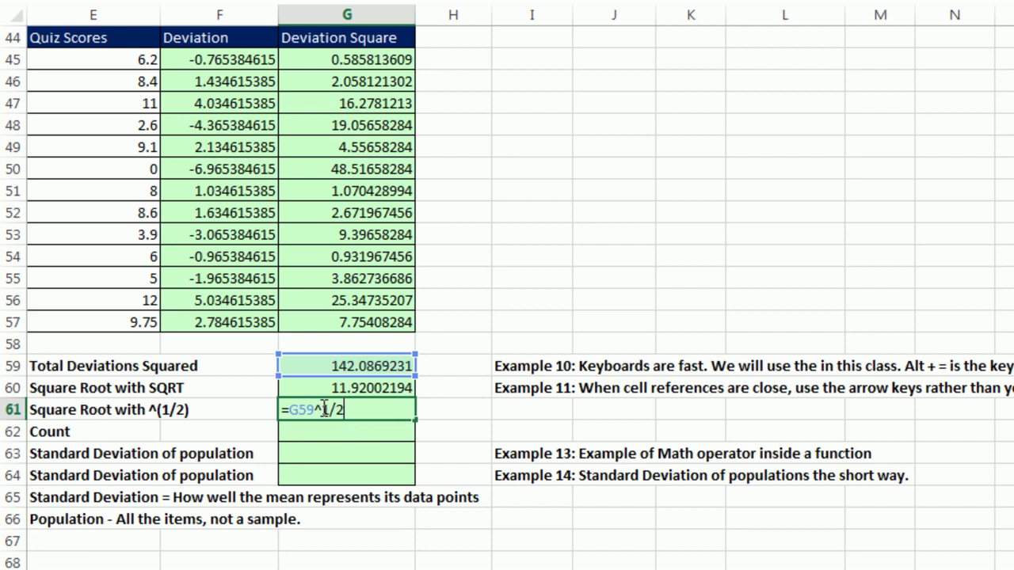
text(()
key(ctrl+Return)
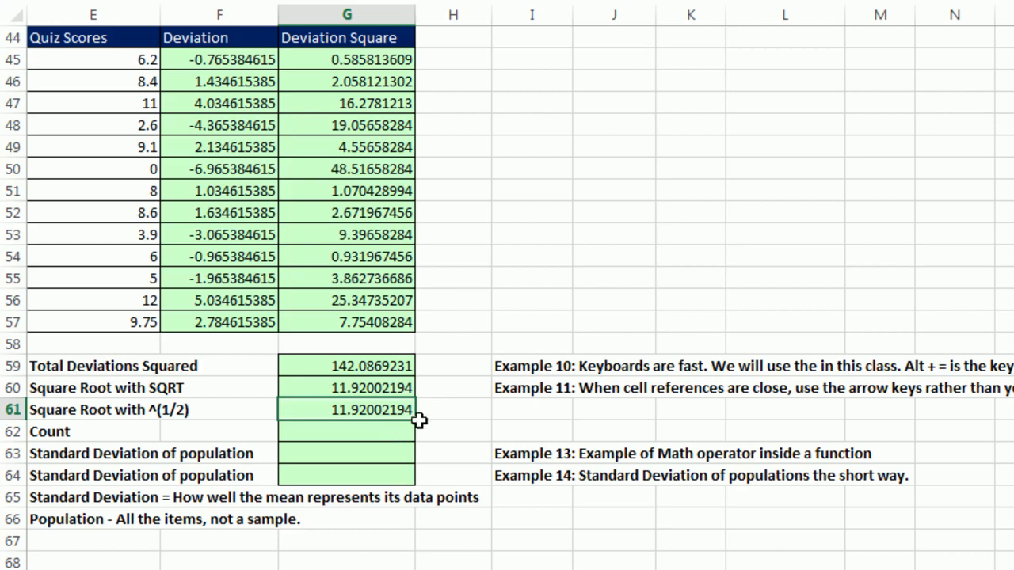
- Enter a COUNT formula in G62 that counts the Deviation Square values G45:G57
click(354, 434)
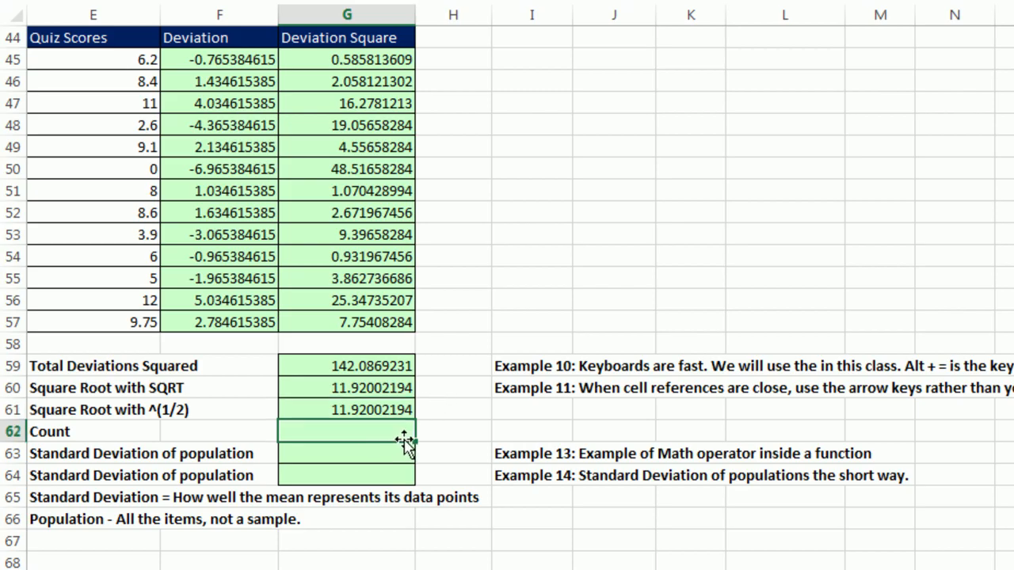
text(=count)
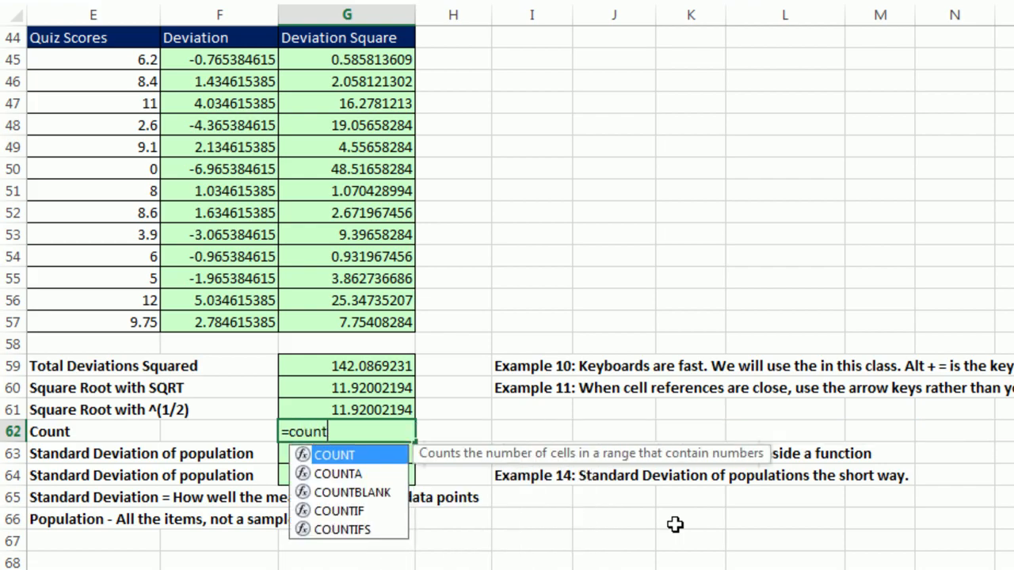
key(Tab)
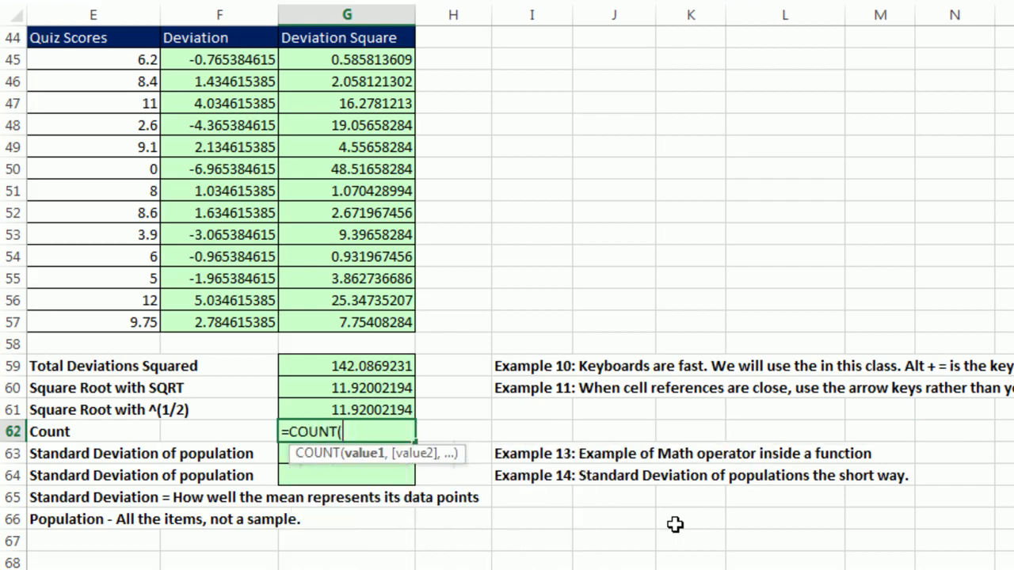
drag(328, 61, 360, 314)
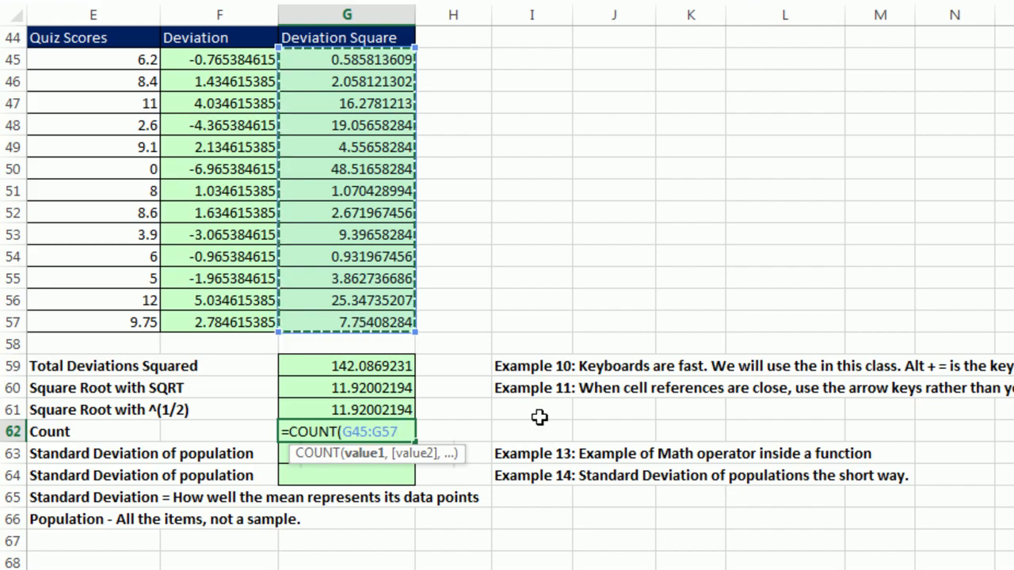
key(Return)
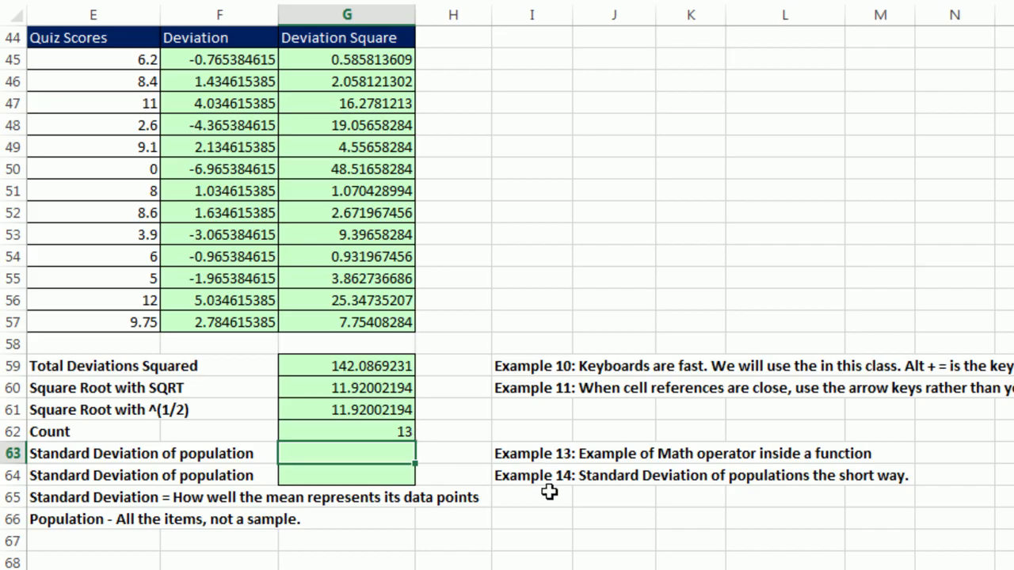
- Enter =SQRT(G59/G62) in the first Standard Deviation of population cell G63
text(=sqrt)
key(Tab)
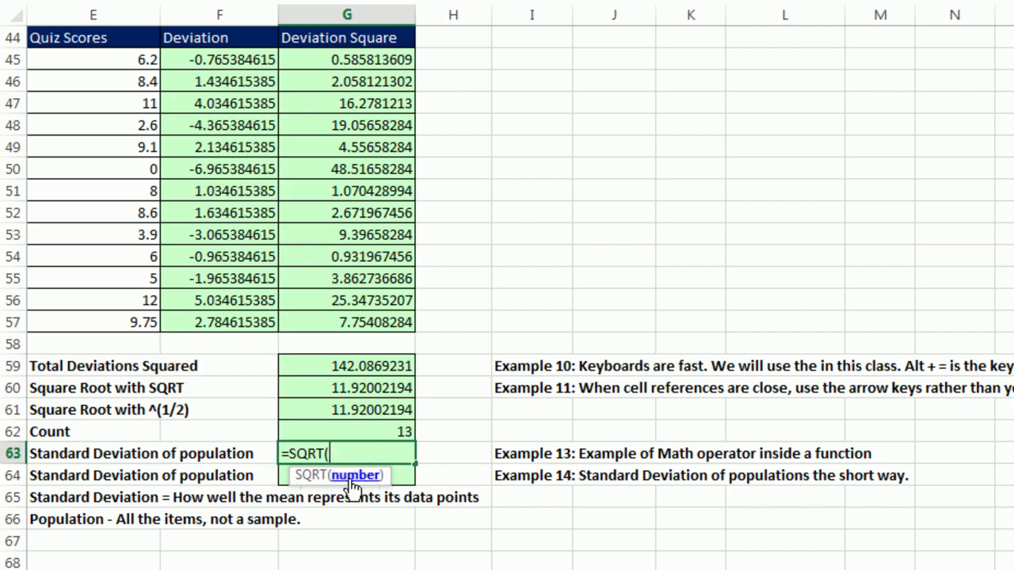
click(351, 366)
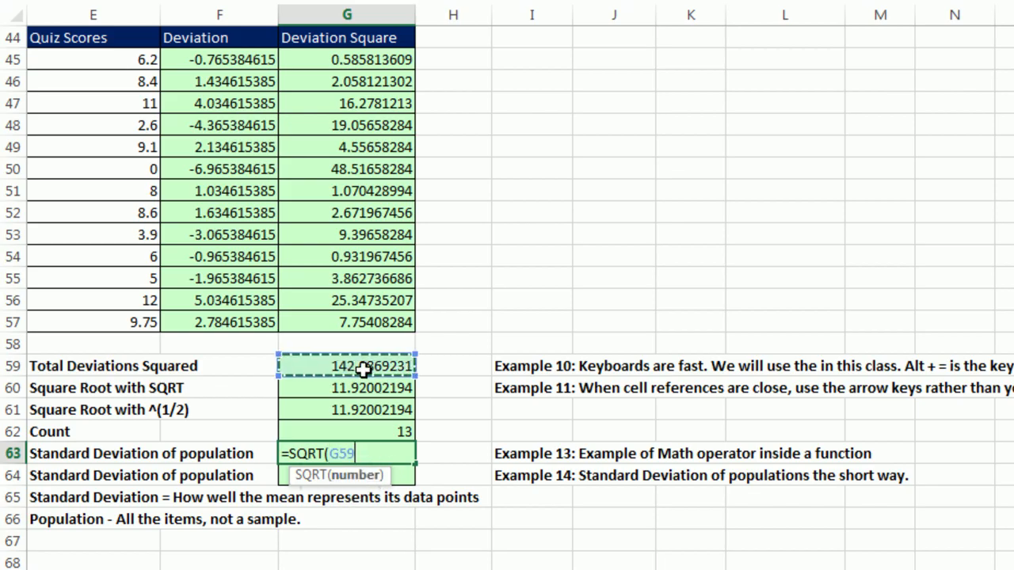
text(/)
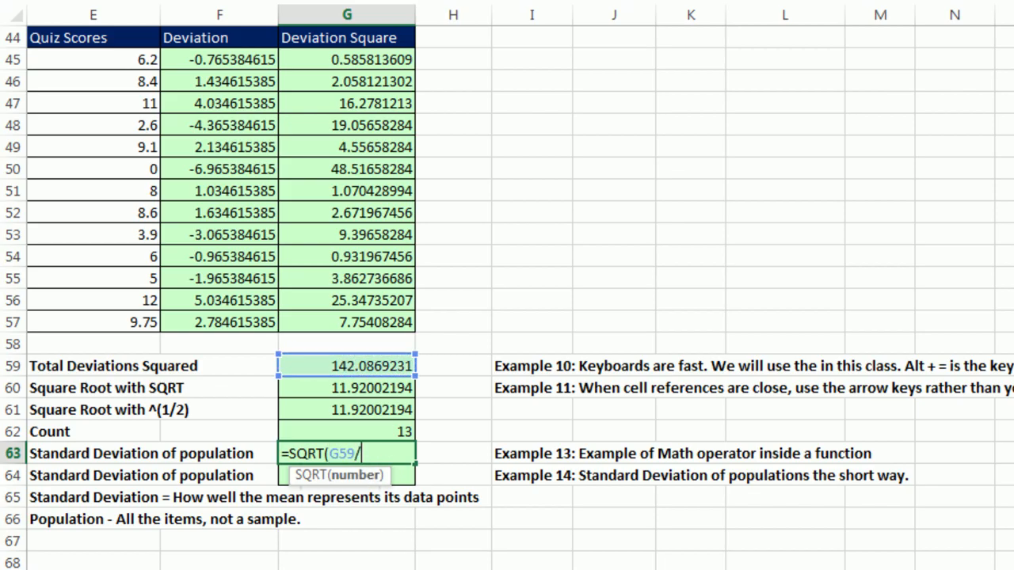
click(403, 427)
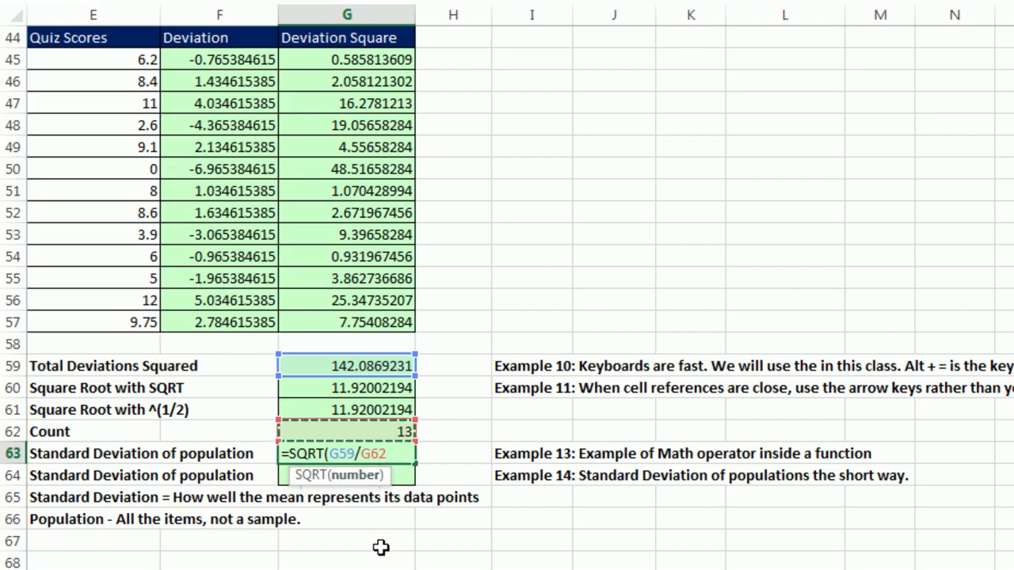
text())
key(Return)
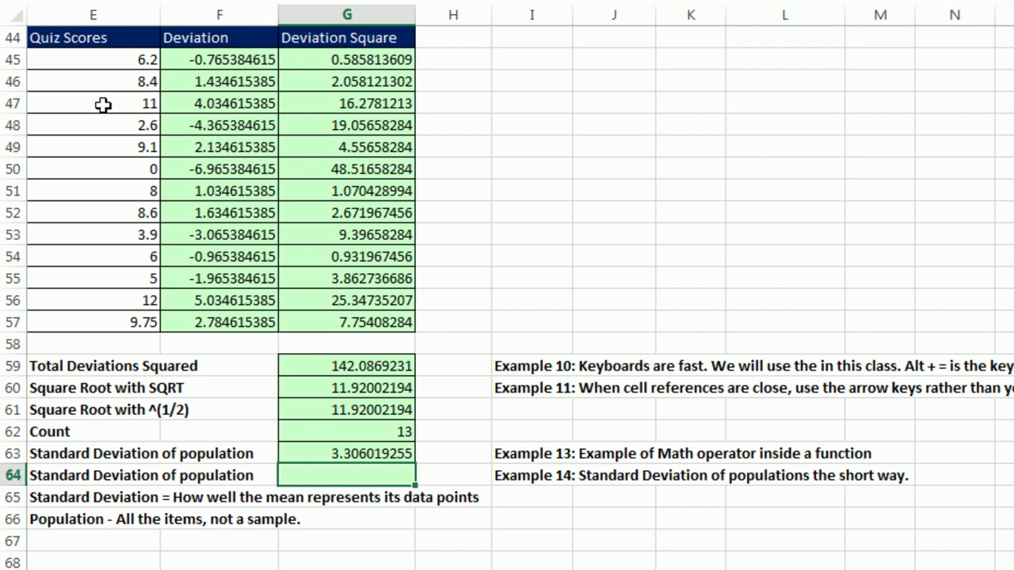
- Enter a STDEV.P formula for the quiz scores E45:E57 in G64 and recheck its range
click(121, 61)
drag(120, 61, 104, 313)
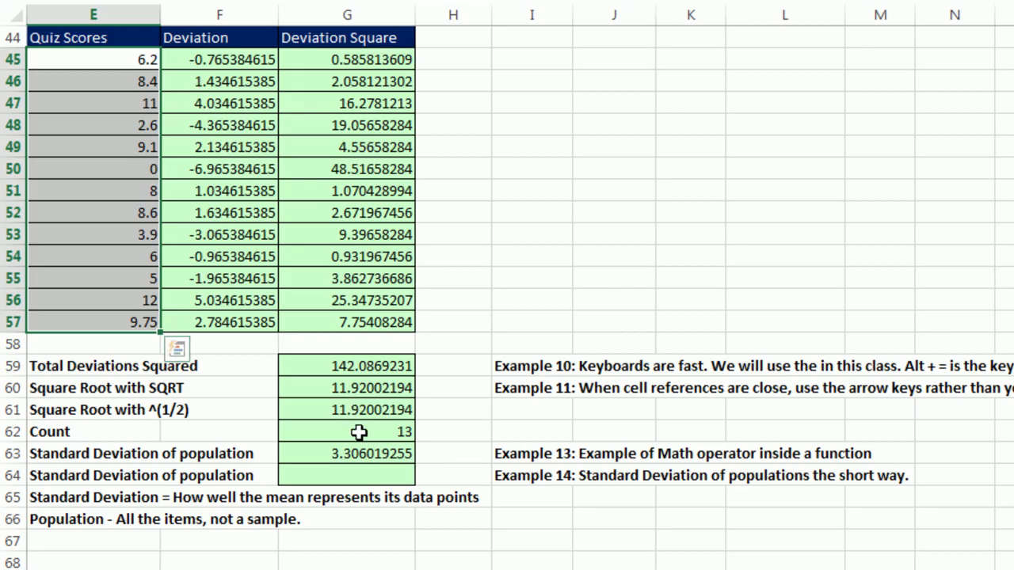
click(374, 478)
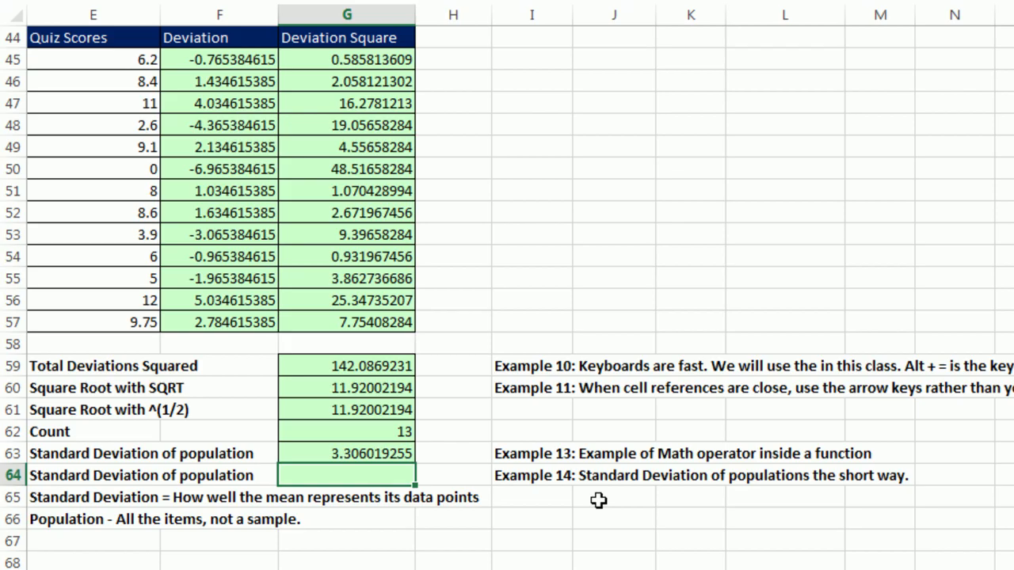
text(=s)
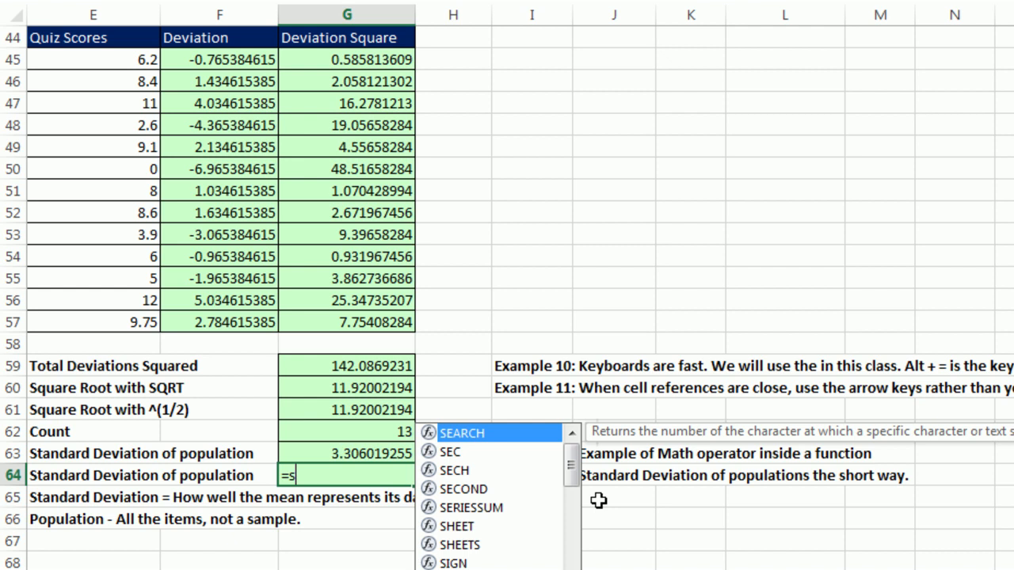
text(tde)
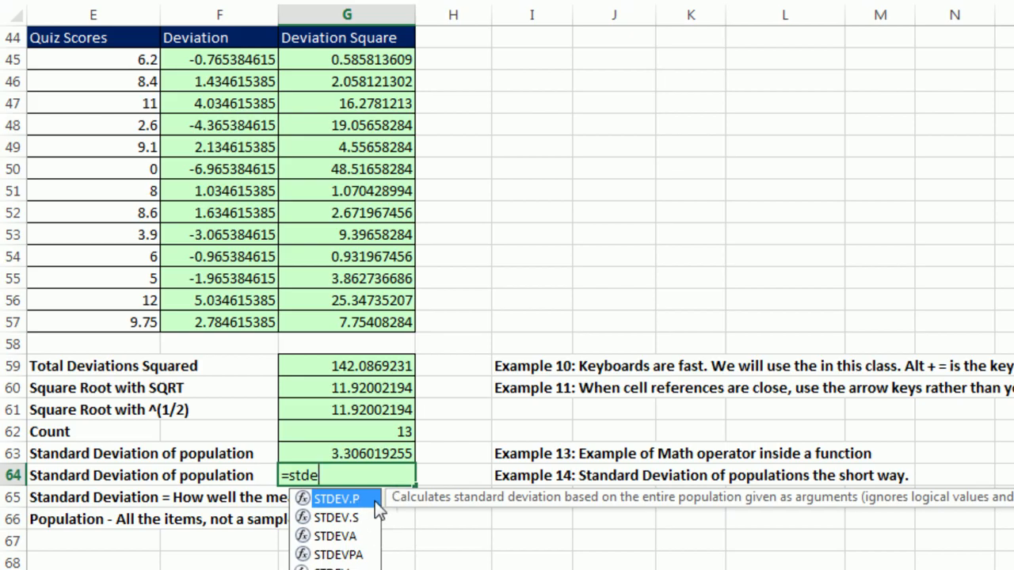
double_click(375, 502)
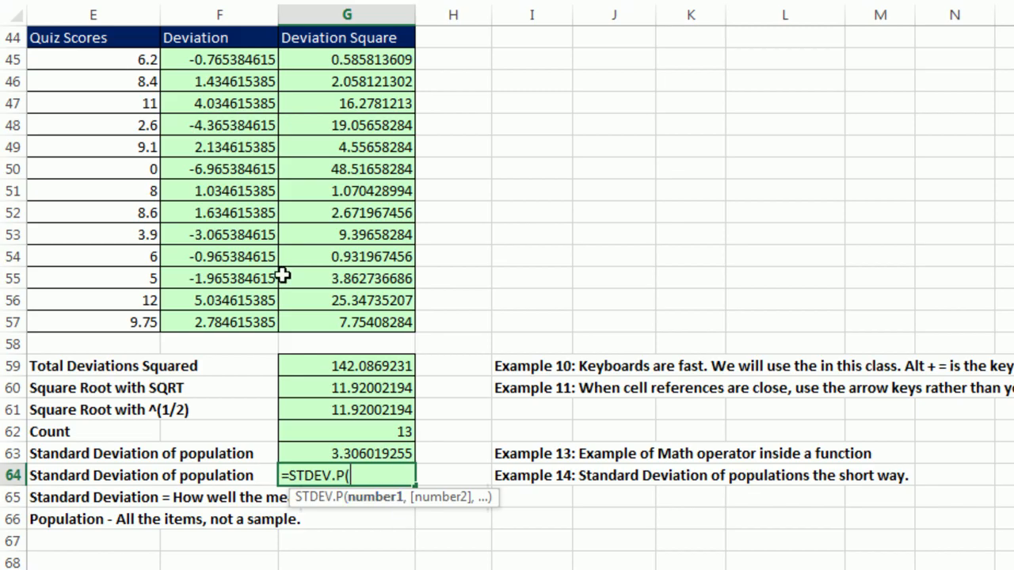
drag(130, 61, 111, 319)
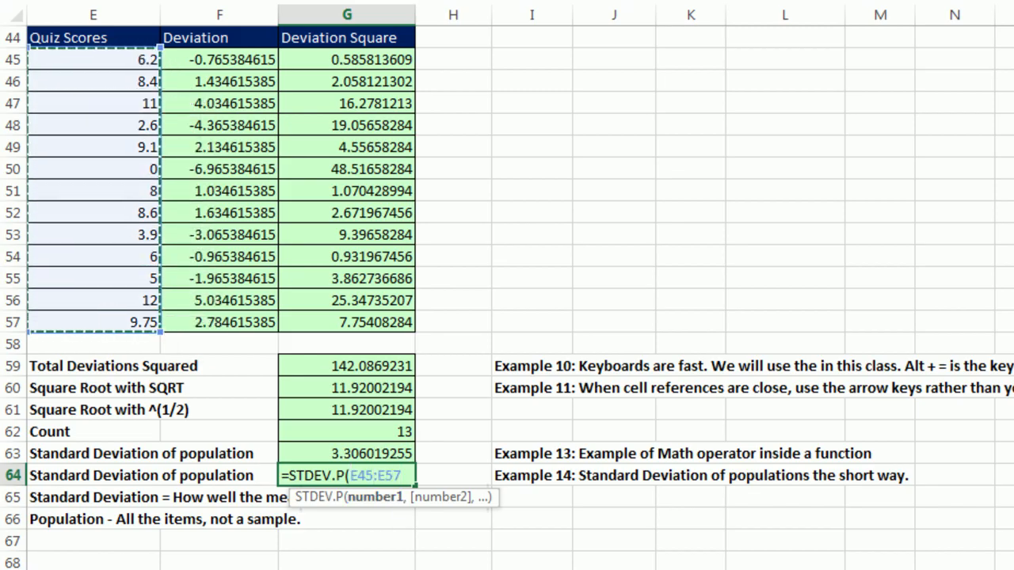
key(Return)
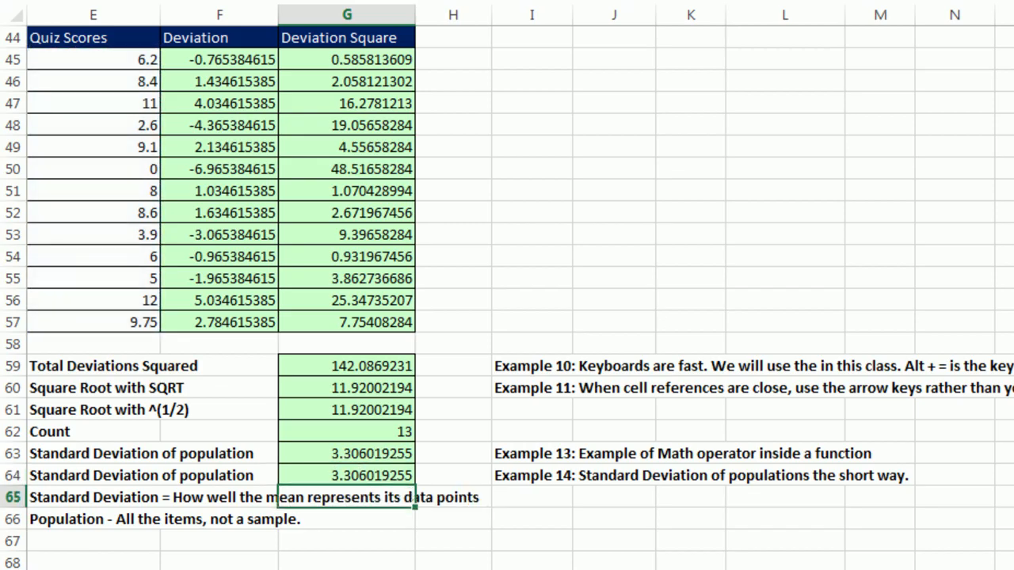
click(351, 475)
key(F2)
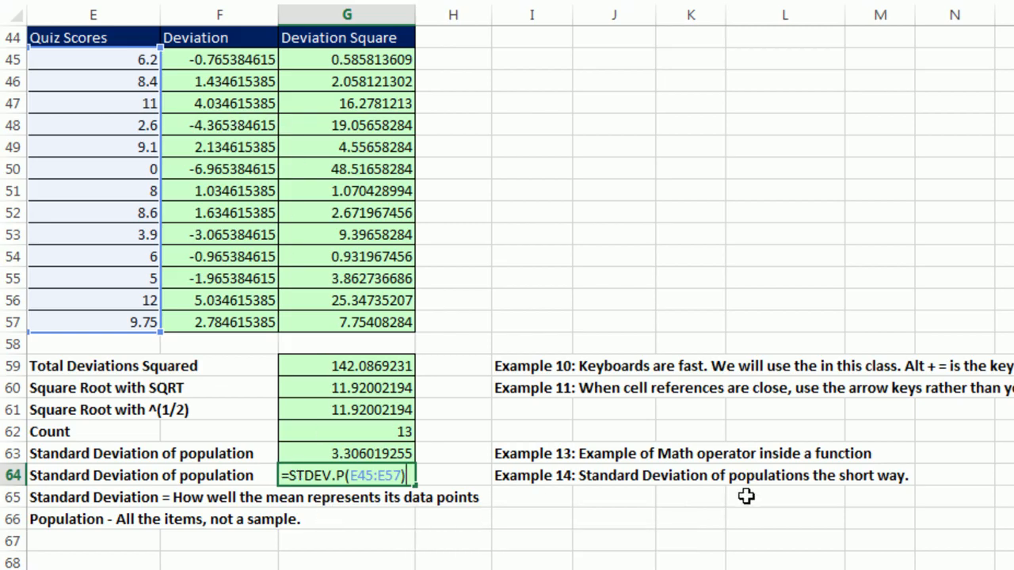
key(ctrl+Return)
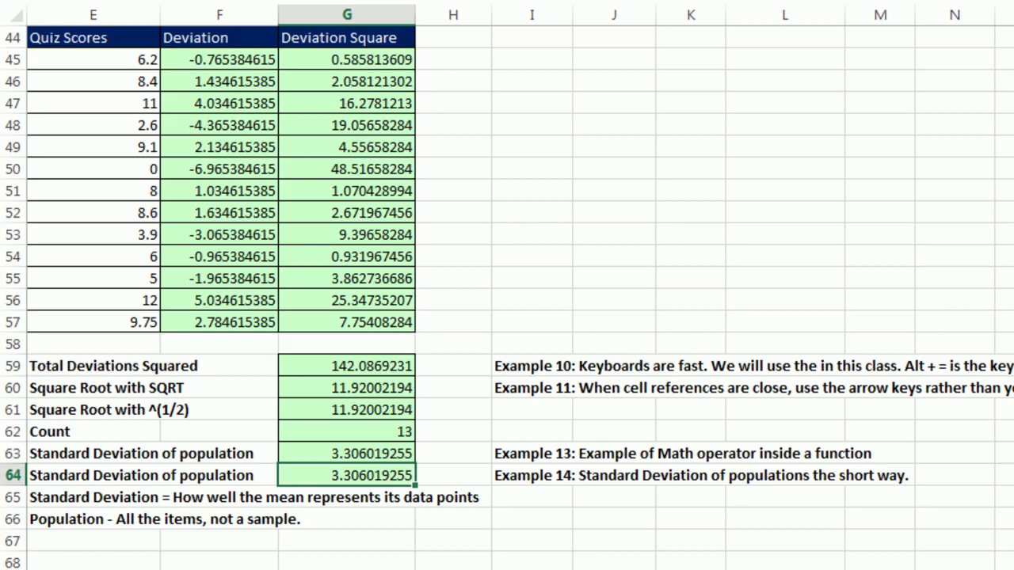
- Examine how far the CPA Scores data extends down column E and return to its header in E69
scroll(507, 297, down, 3)
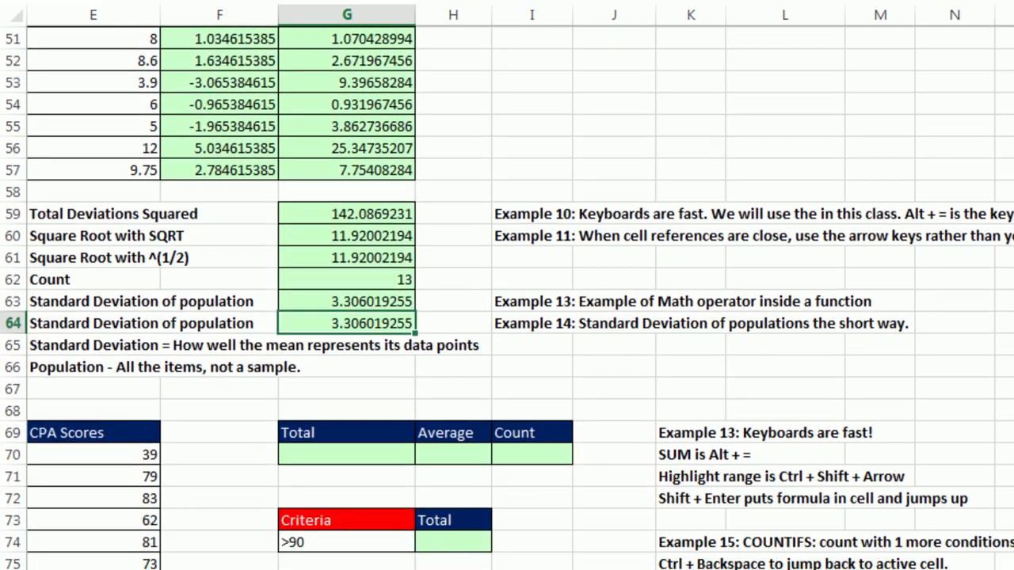
scroll(507, 297, down, 5)
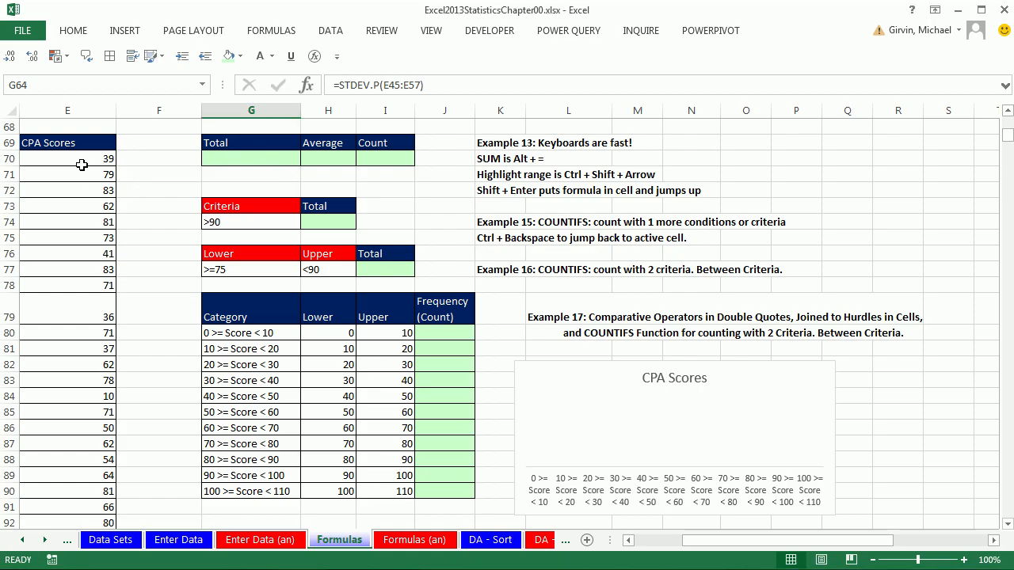
click(82, 162)
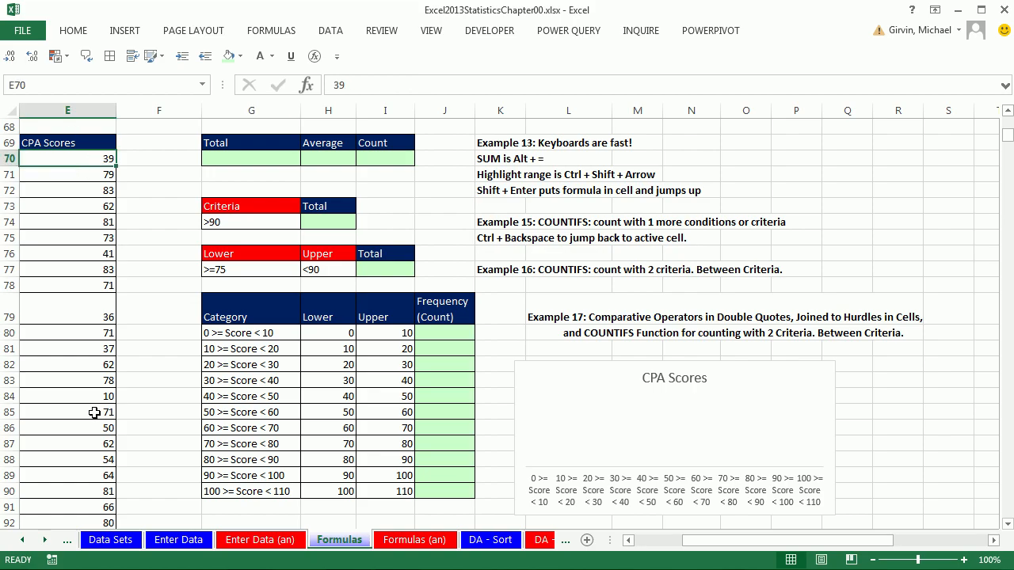
scroll(37, 280, down, 18)
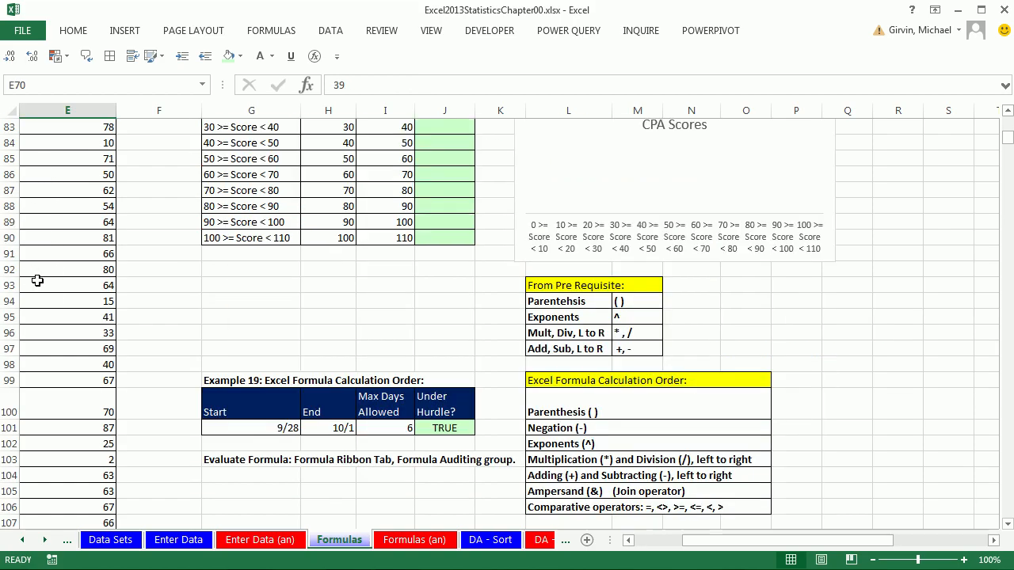
scroll(40, 277, down, 20)
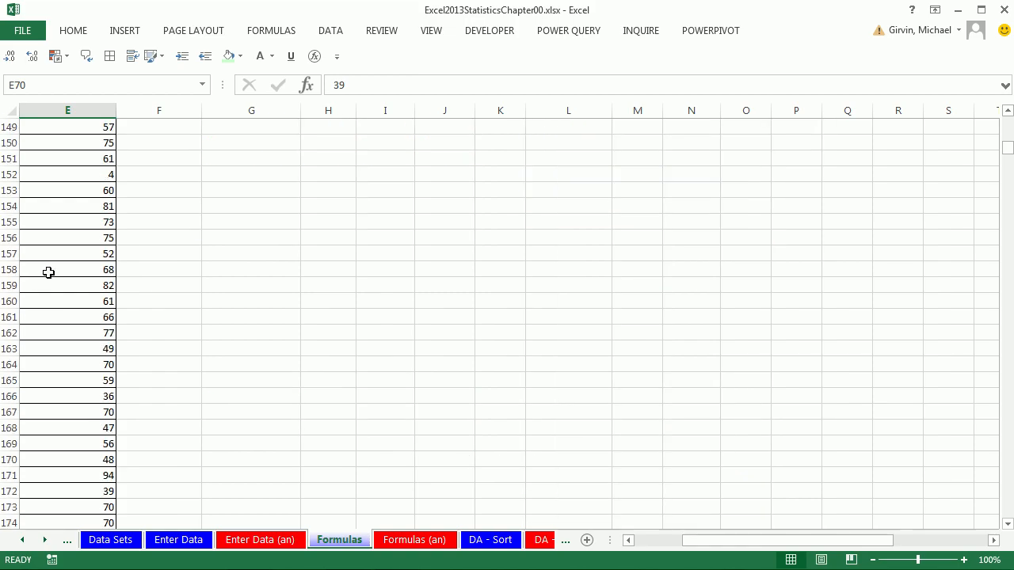
scroll(43, 303, down, 20)
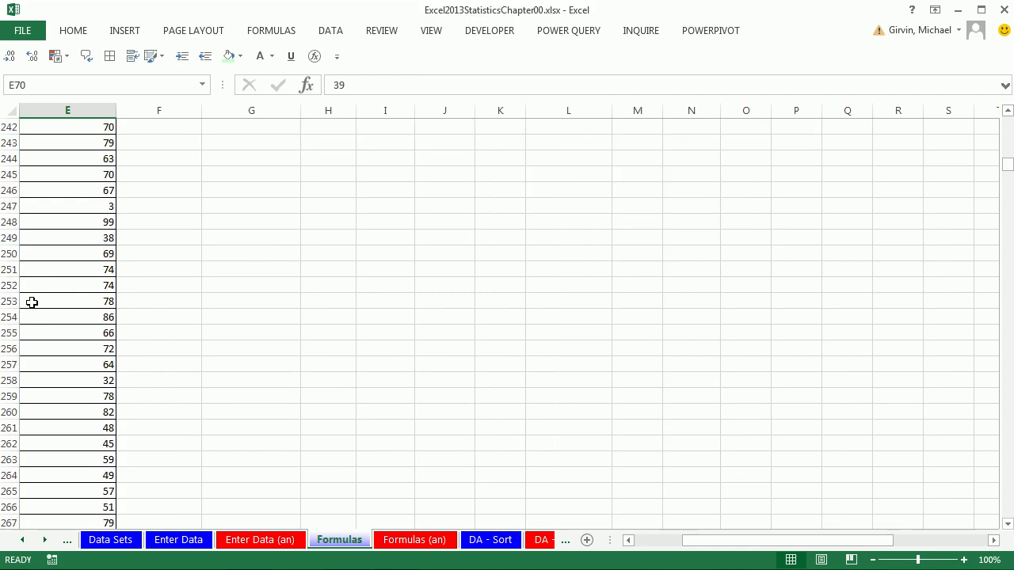
scroll(30, 309, down, 5)
drag(68, 176, 69, 554)
scroll(198, 349, up, 9)
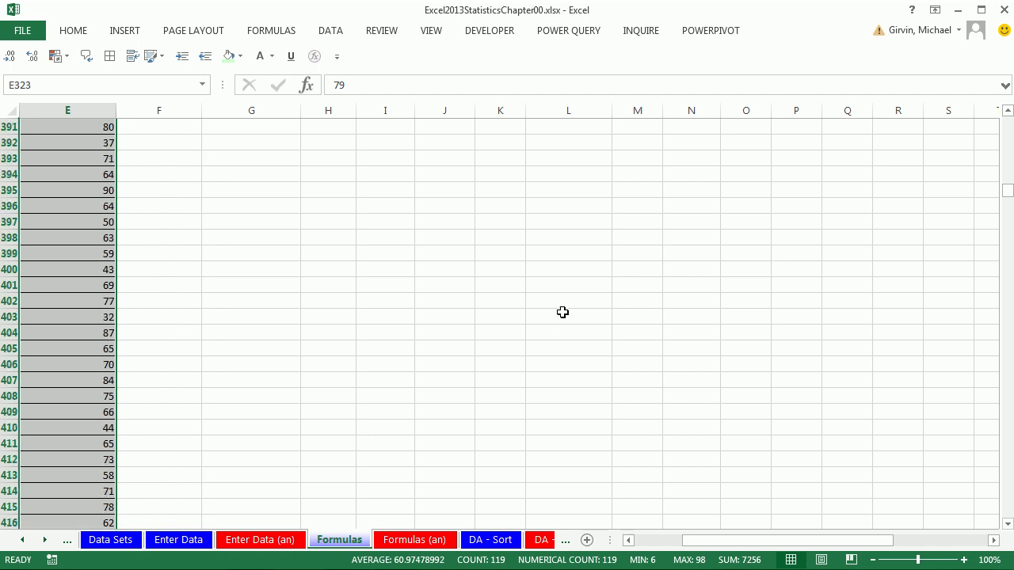
key(ctrl+Up)
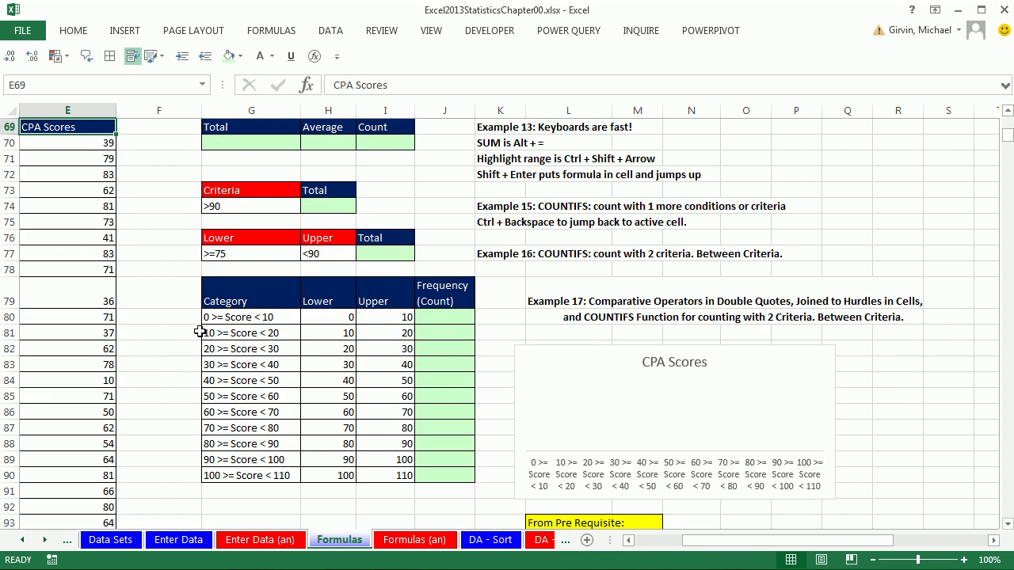
scroll(198, 331, up, 2)
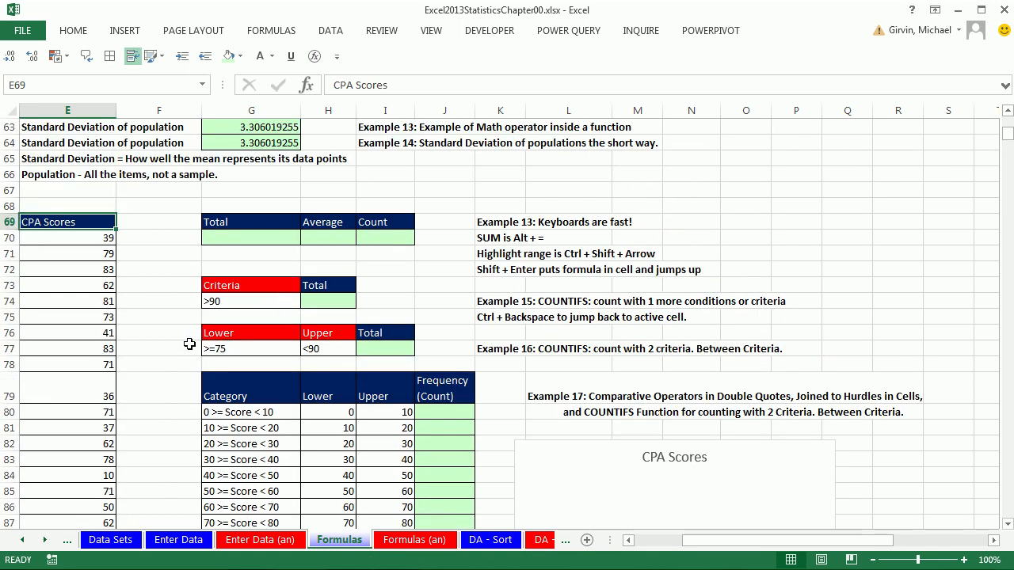
- Jump from the first CPA score in E70 to the last score in the column
click(76, 241)
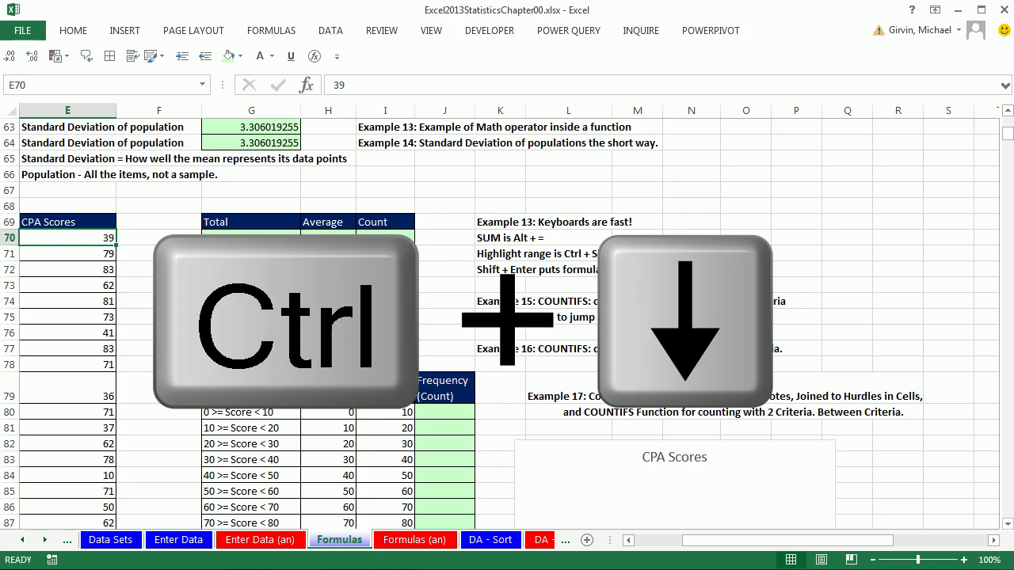
key(ctrl+Down)
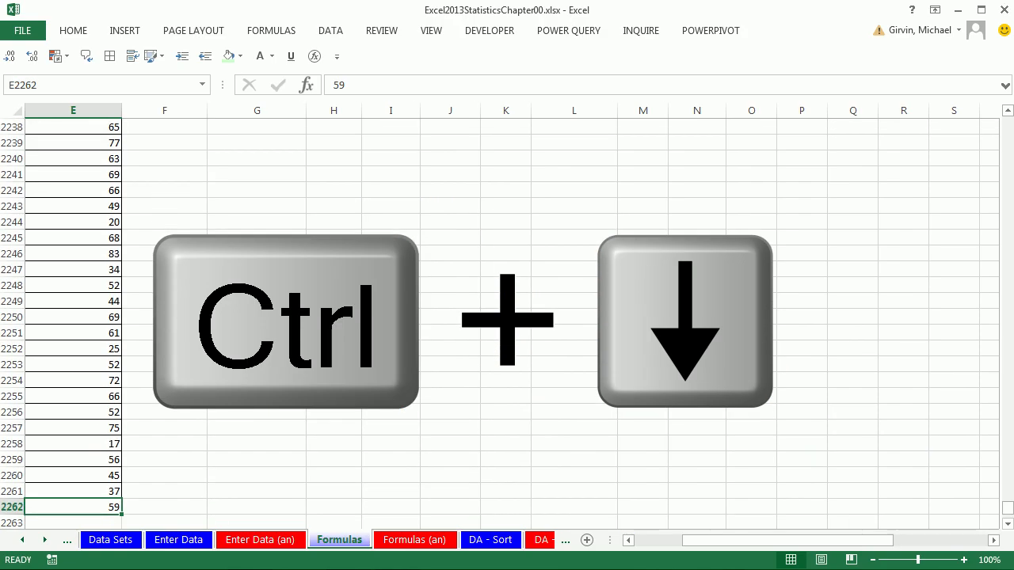
- Clear the score in E2260 and jump up and down column E to test how the gap stops navigation
scroll(253, 381, down, 2)
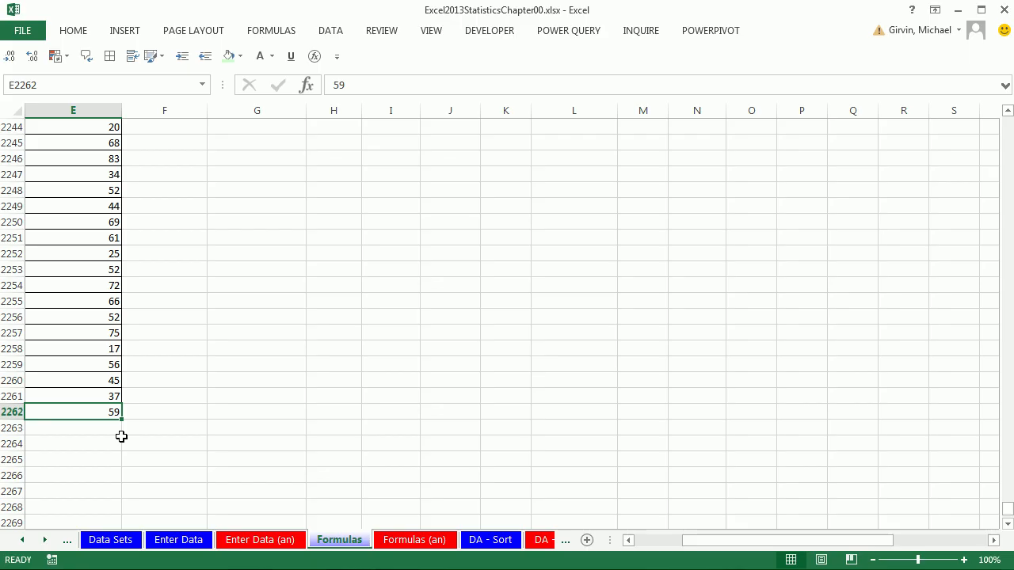
click(116, 380)
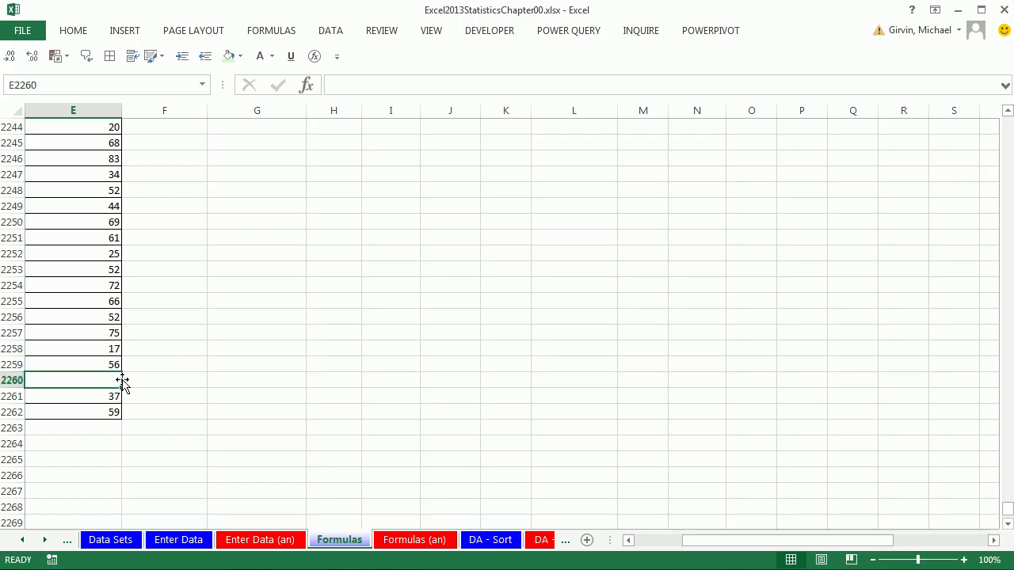
click(95, 335)
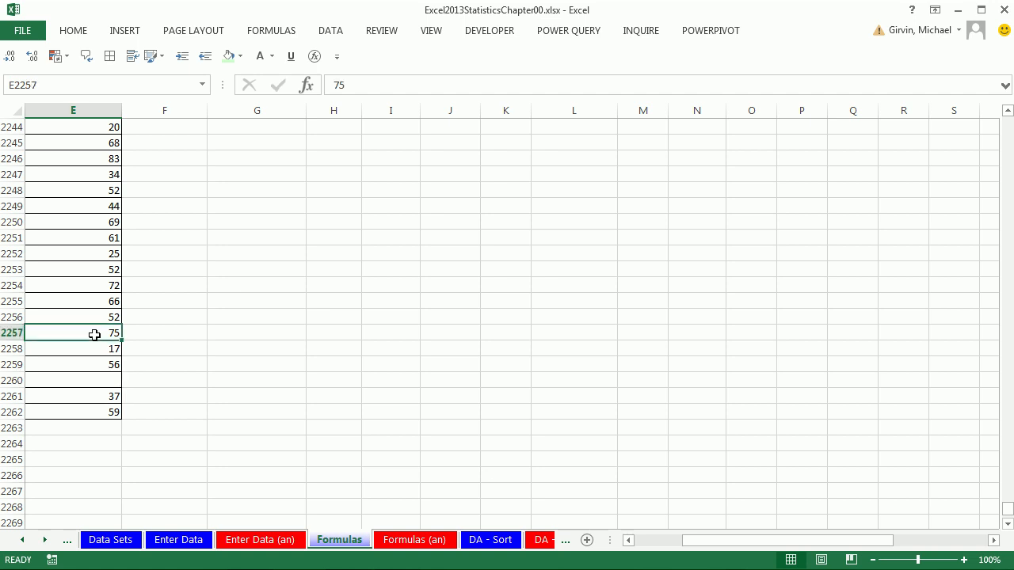
key(ctrl+Up)
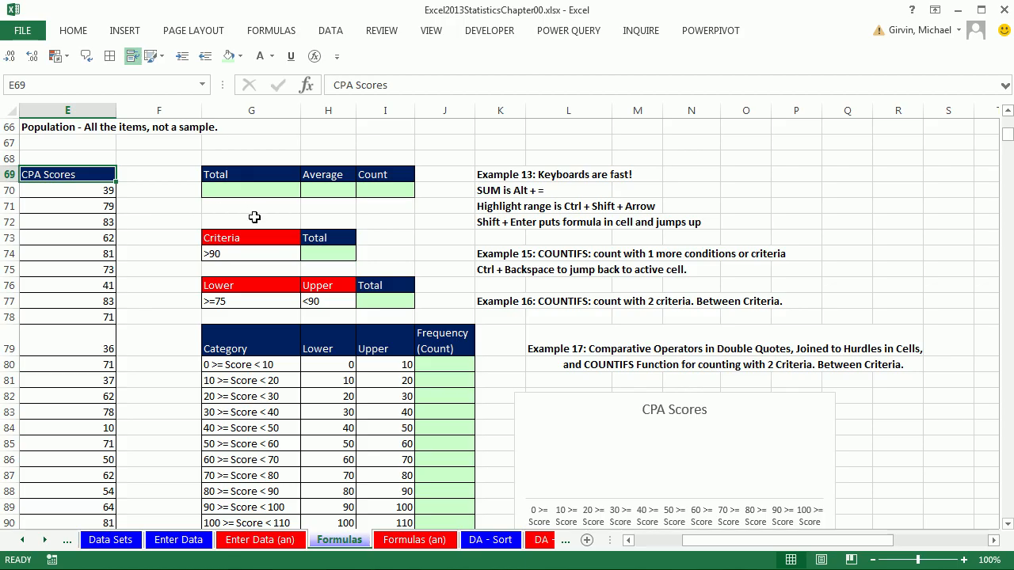
key(ctrl+Down)
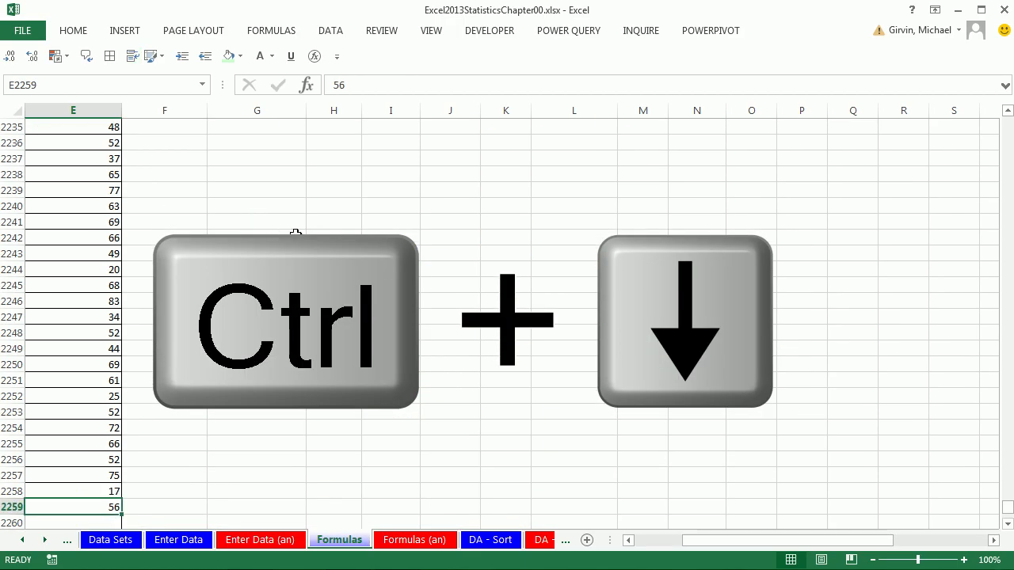
scroll(301, 254, down, 2)
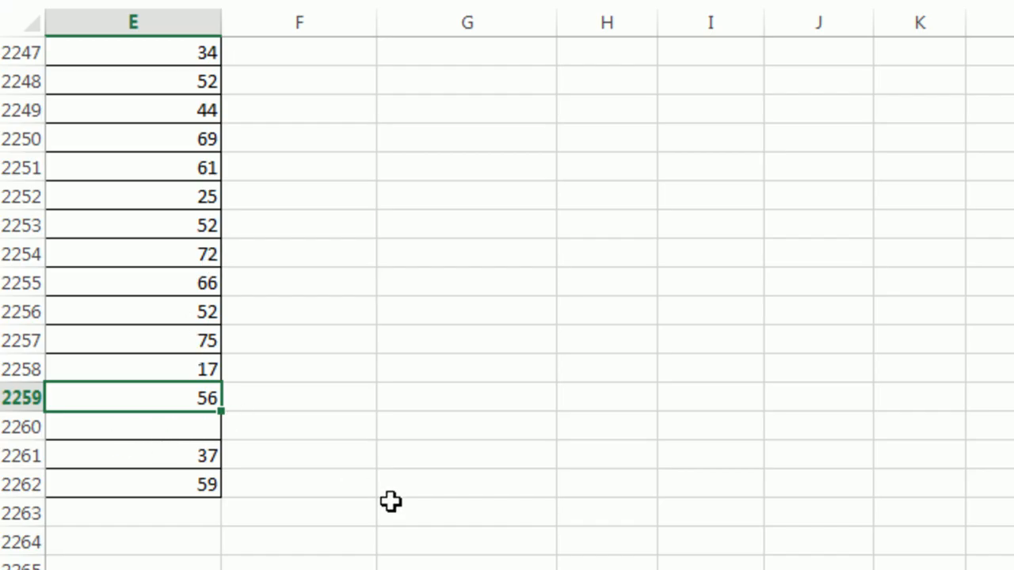
- Undo the deletion in E2260 and return to the CPA Scores header in E69
key(ctrl+z)
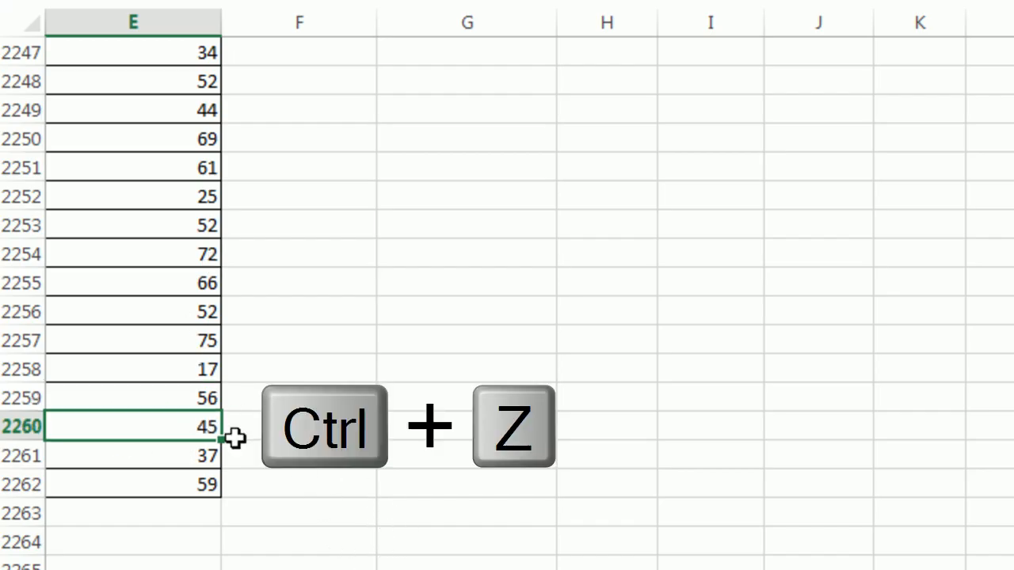
key(ctrl+Up)
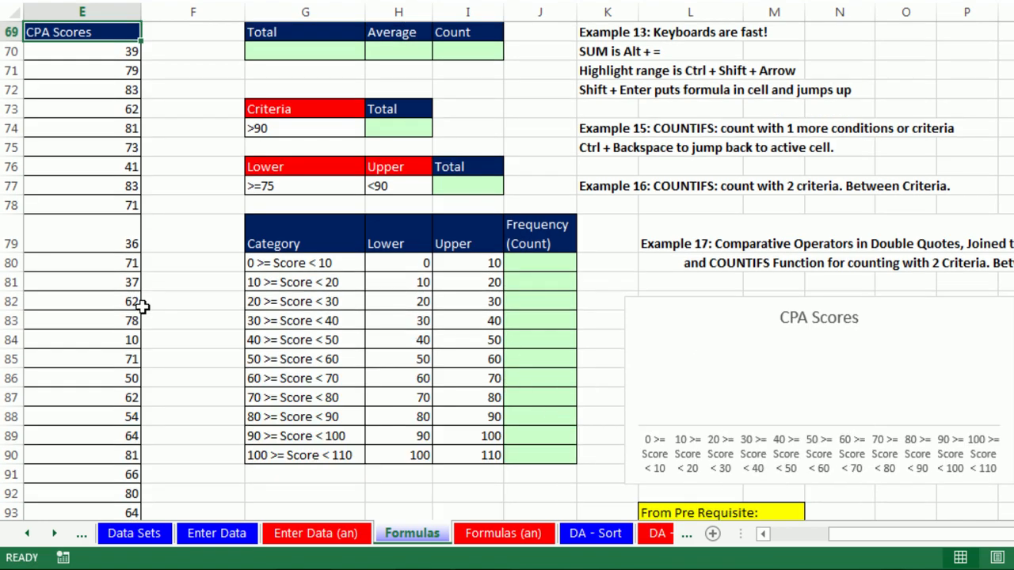
- Practise selecting CPA score ranges, first E70:E83 in one sweep, and E71:E76 by its first and last cells
scroll(143, 308, up, 2)
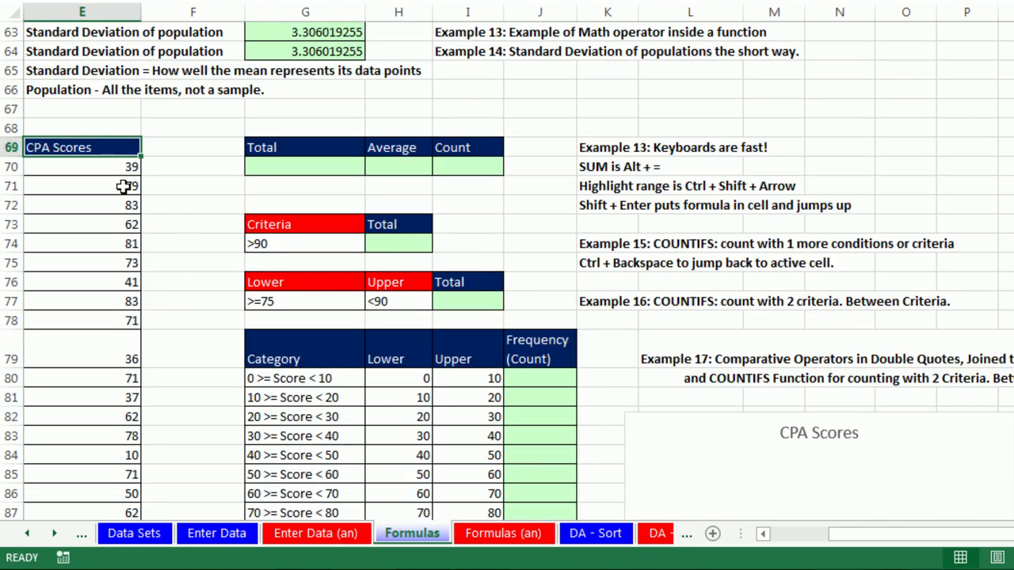
drag(113, 167, 84, 436)
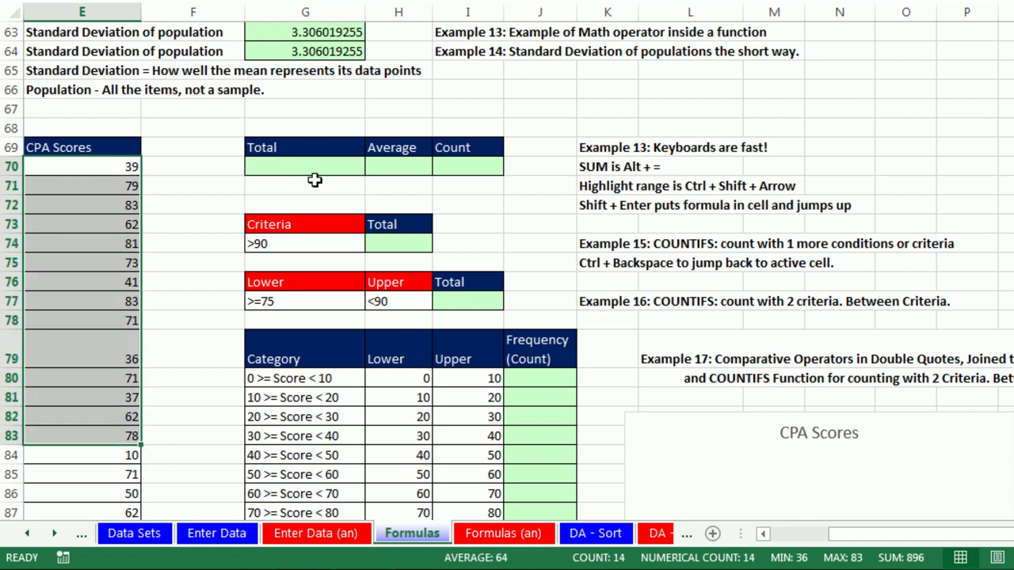
click(117, 185)
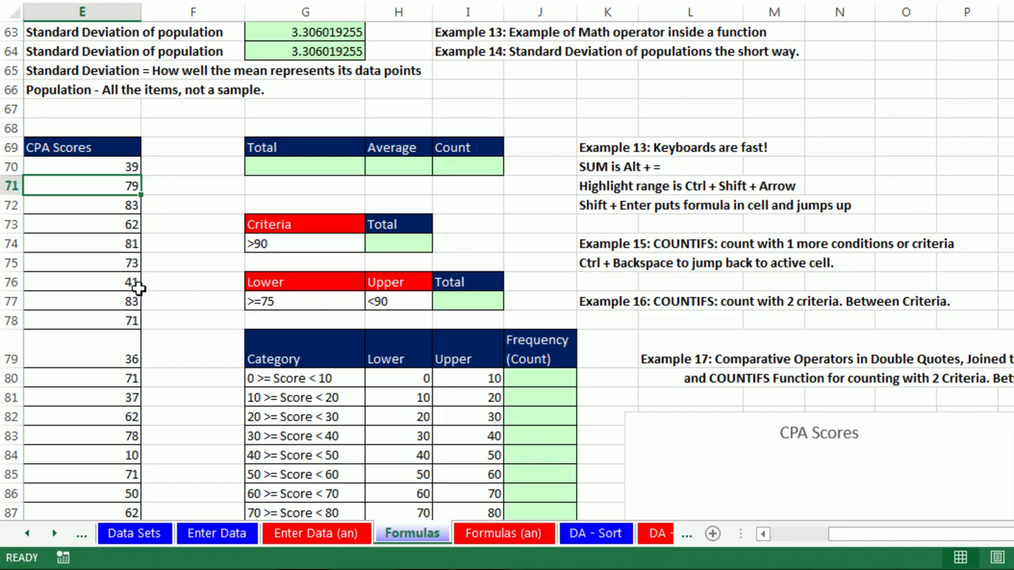
key(shift)
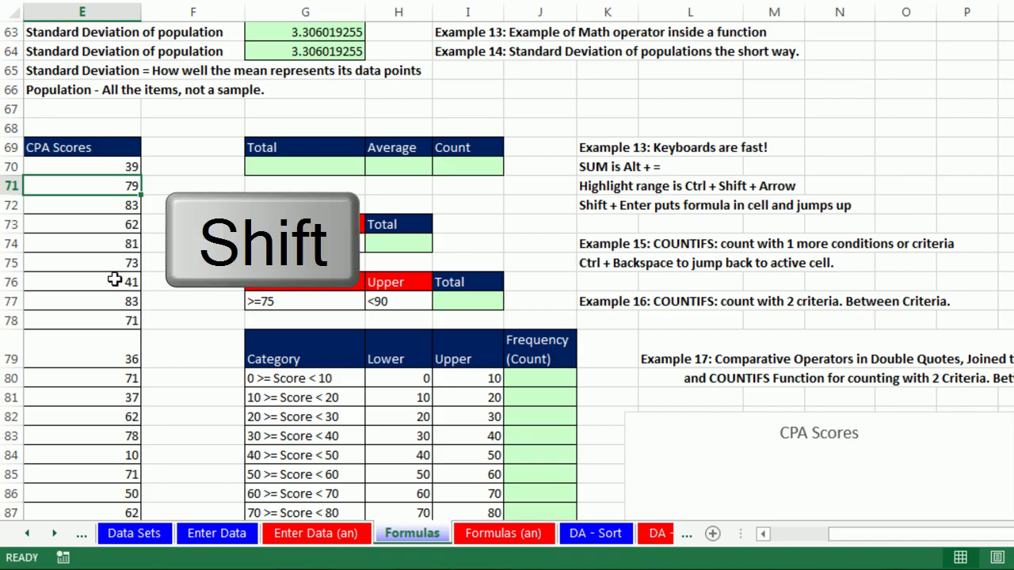
shift+click(115, 280)
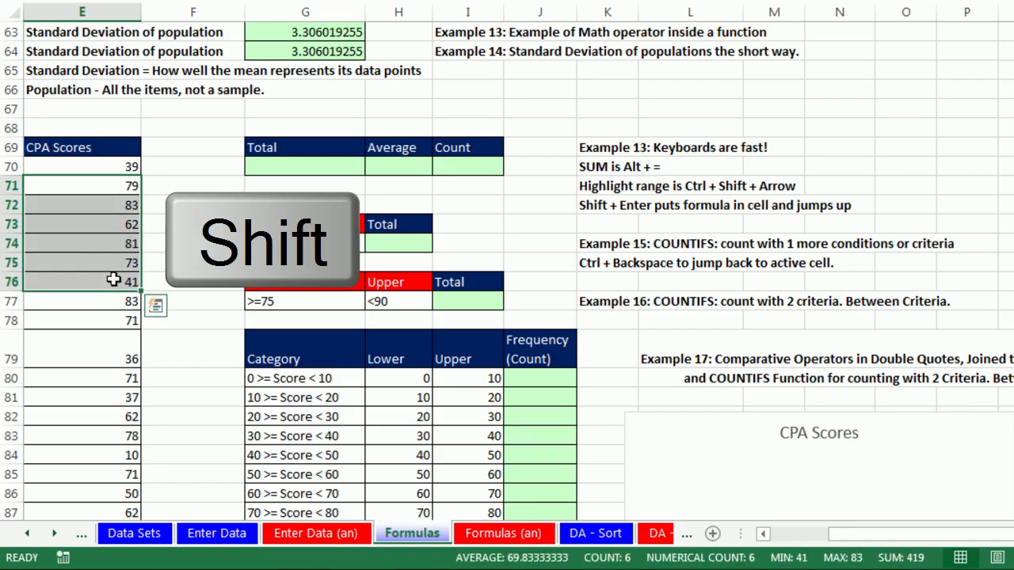
click(113, 184)
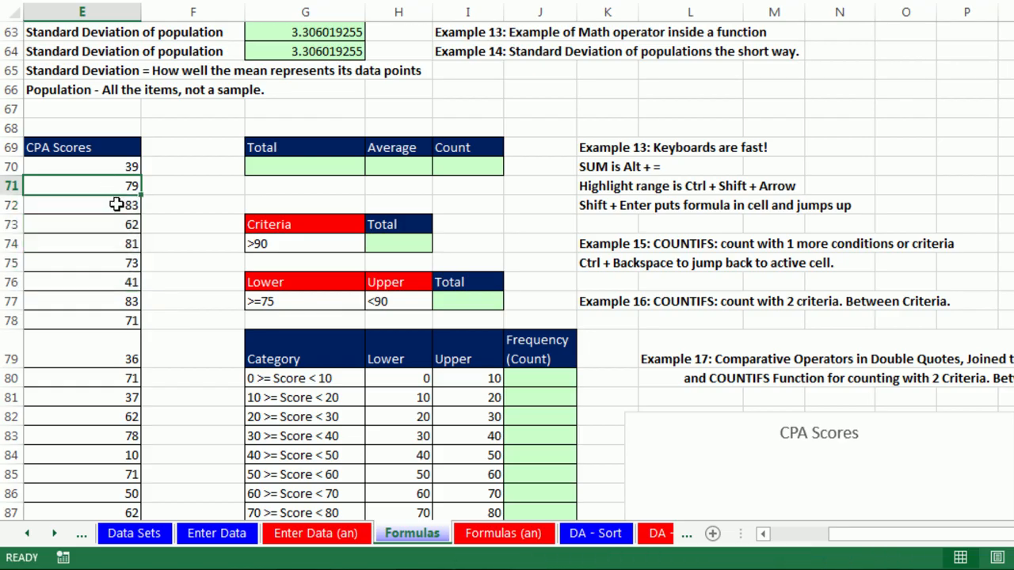
shift+click(106, 283)
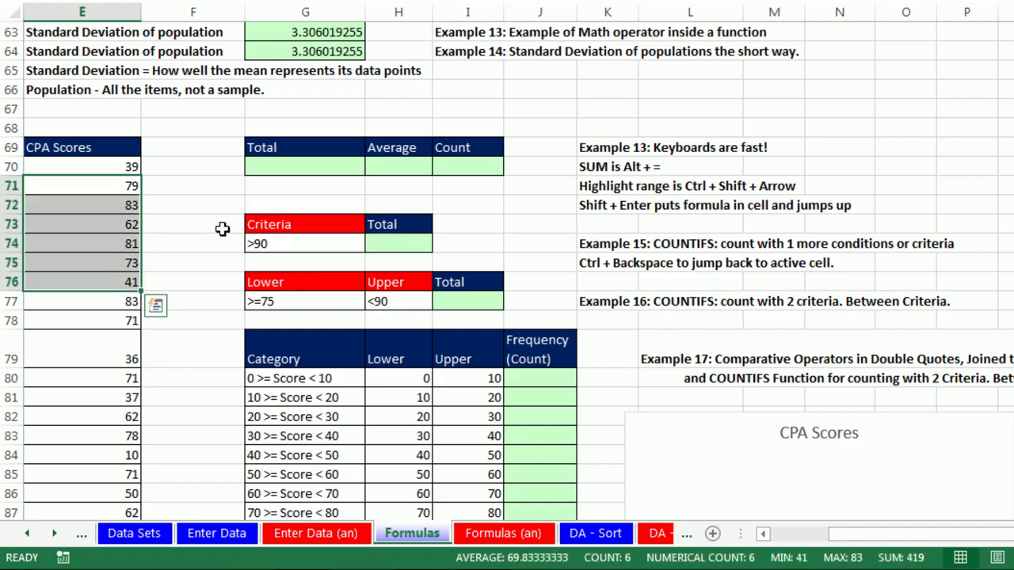
- Select the rectangular block F72:J78, and the block from N66 back to F78, by their opposite corners
click(224, 205)
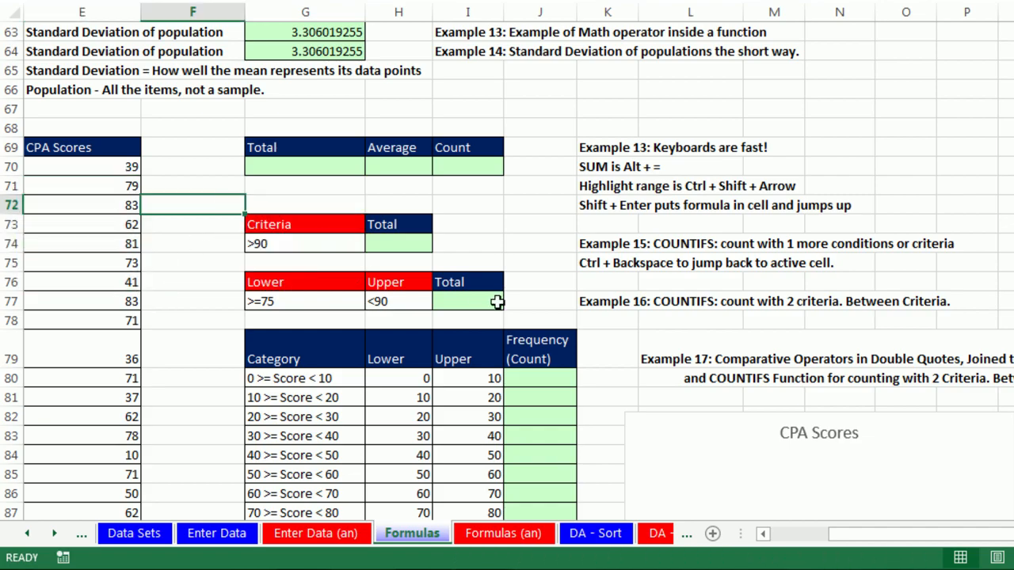
key(shift)
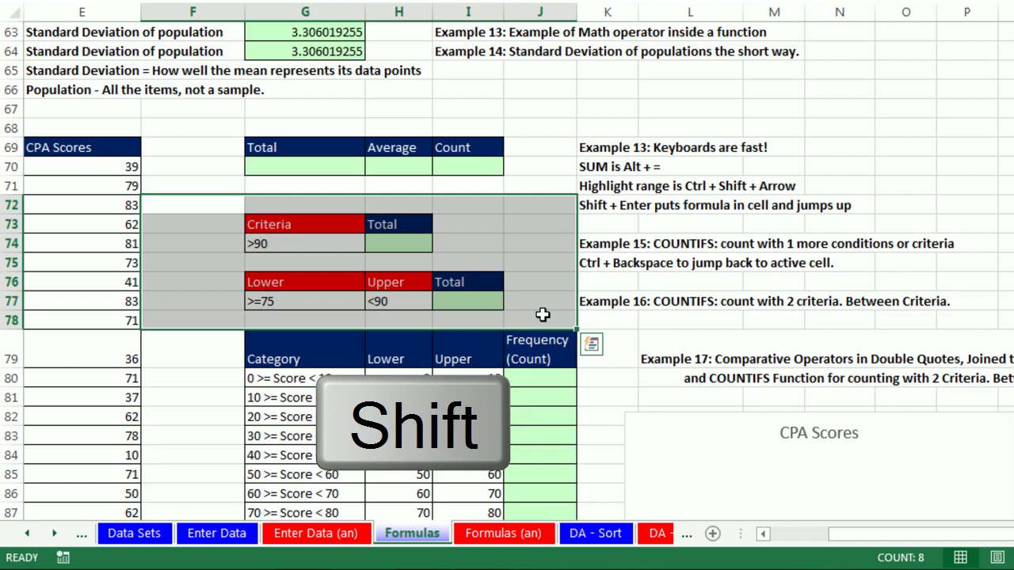
click(834, 88)
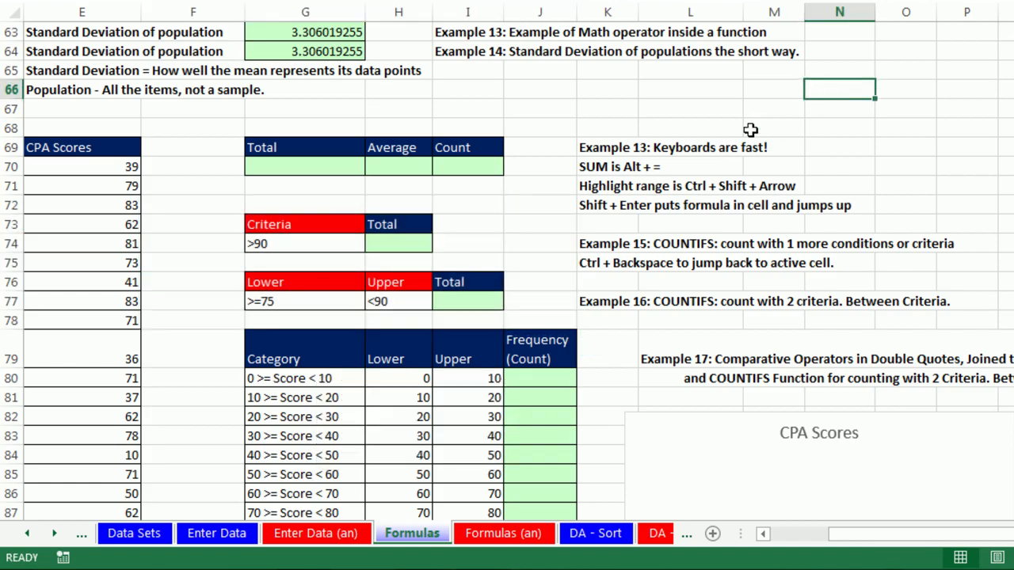
key(shift)
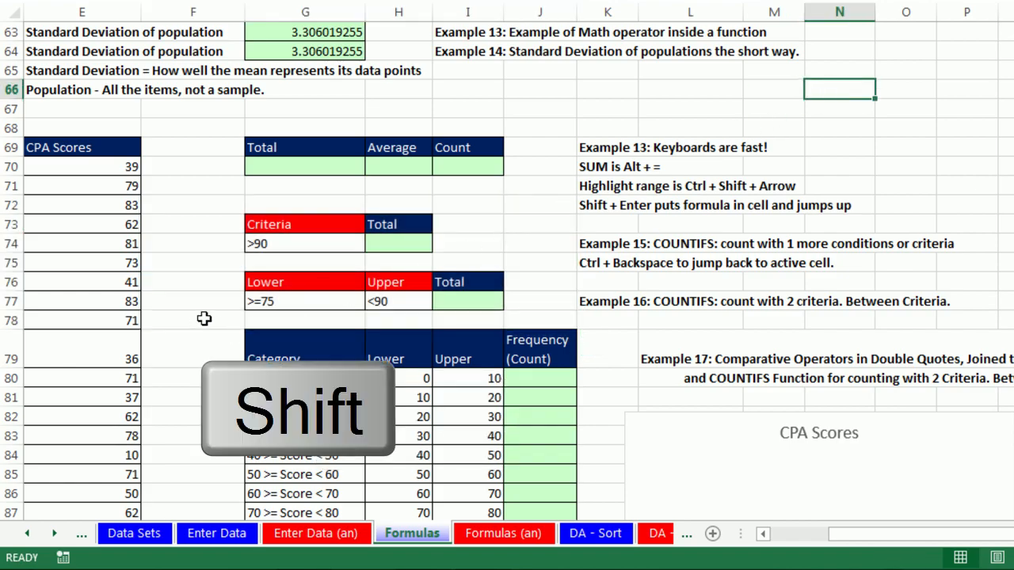
shift+click(204, 319)
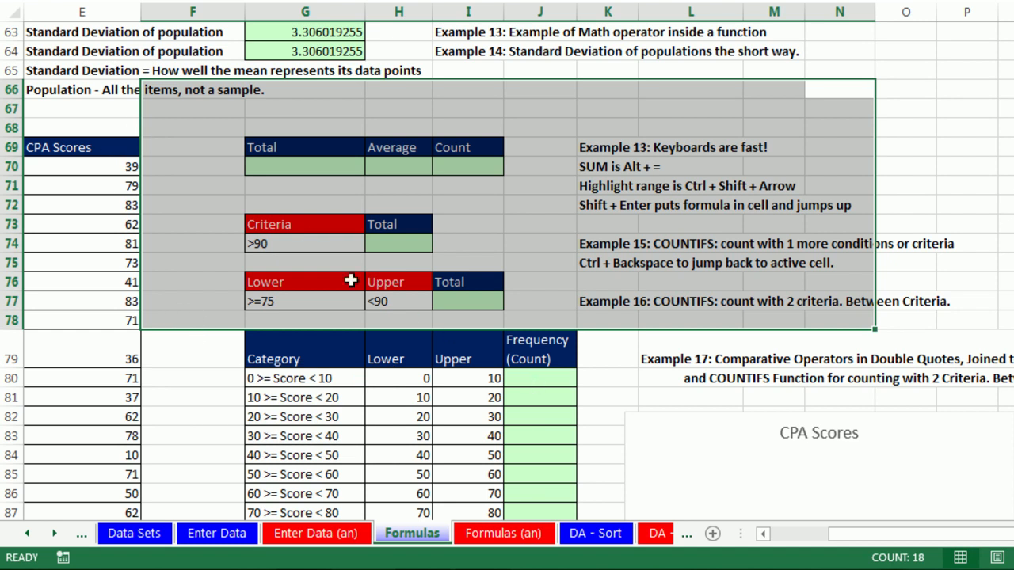
- Select all CPA scores from E70 to the end of the column and return to the header in E69
click(80, 170)
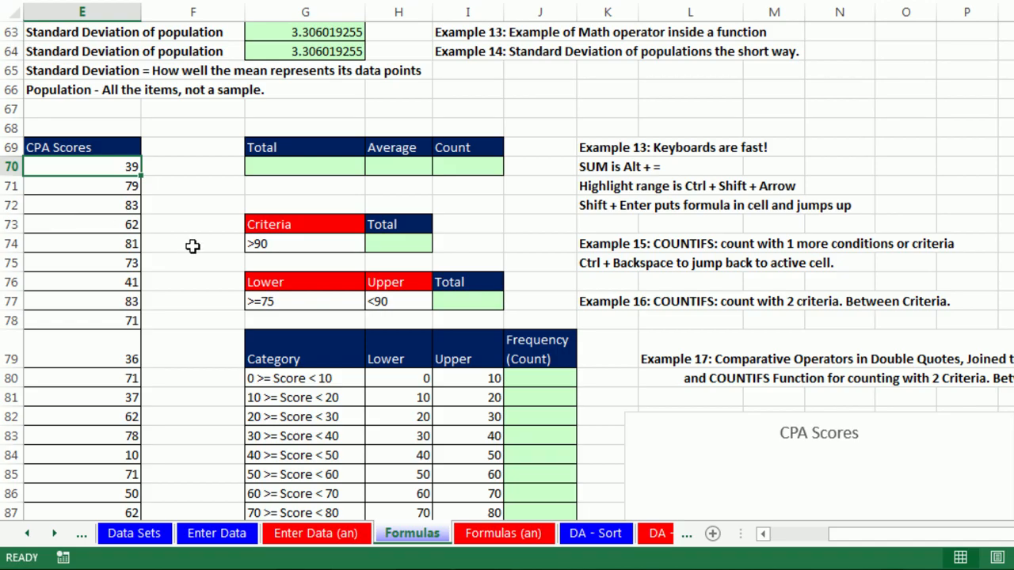
key(ctrl+shift+Down)
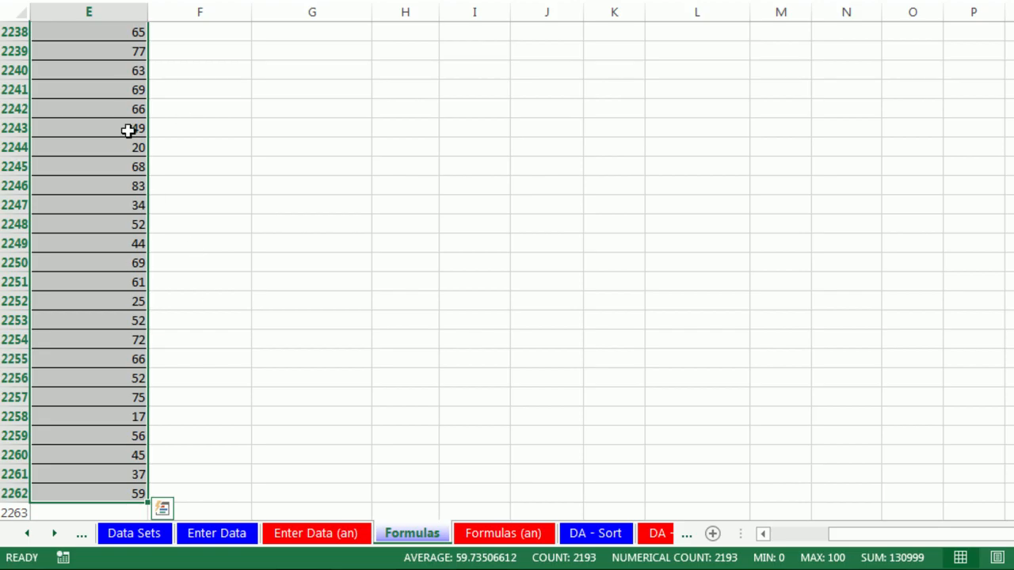
key(ctrl+Up)
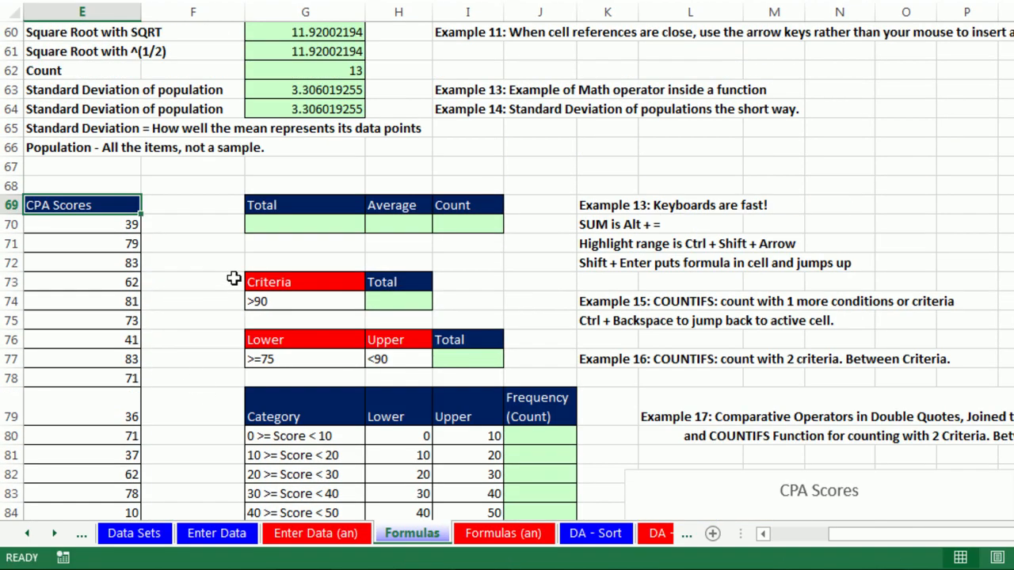
- Enter =SUM(E70:E2262) in the Total cell G70, keeping that cell active
click(270, 224)
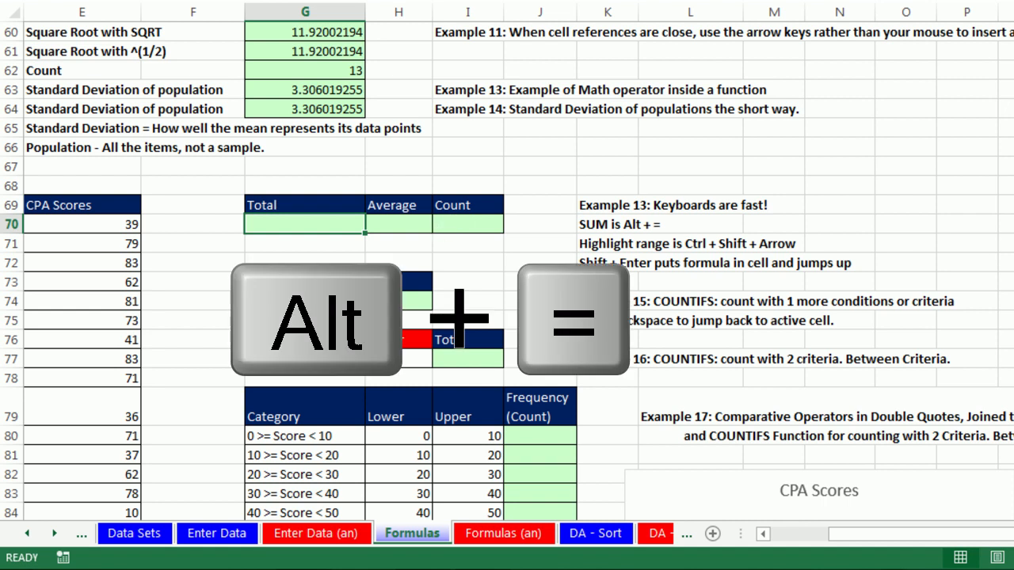
key(alt+equal)
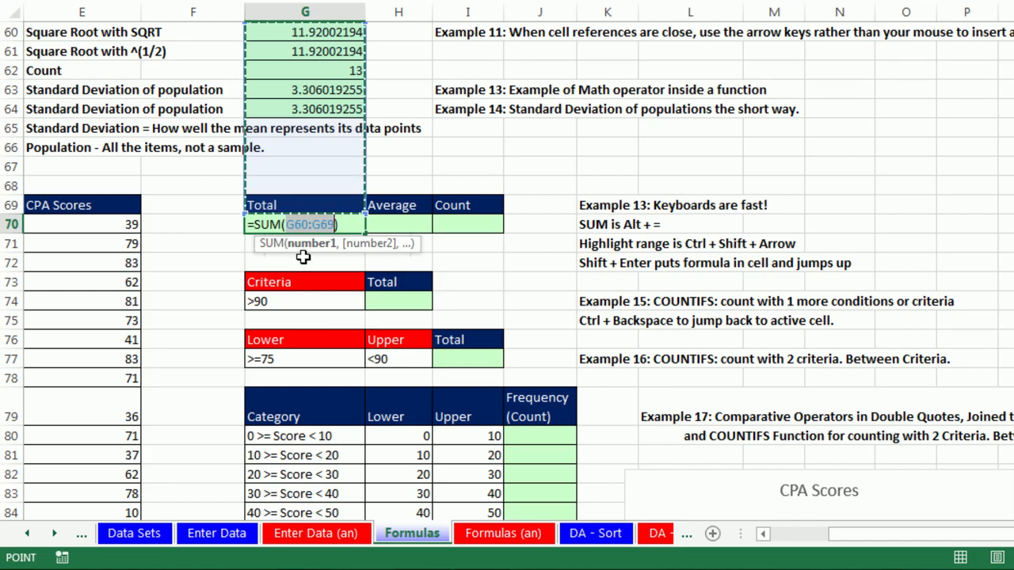
click(102, 226)
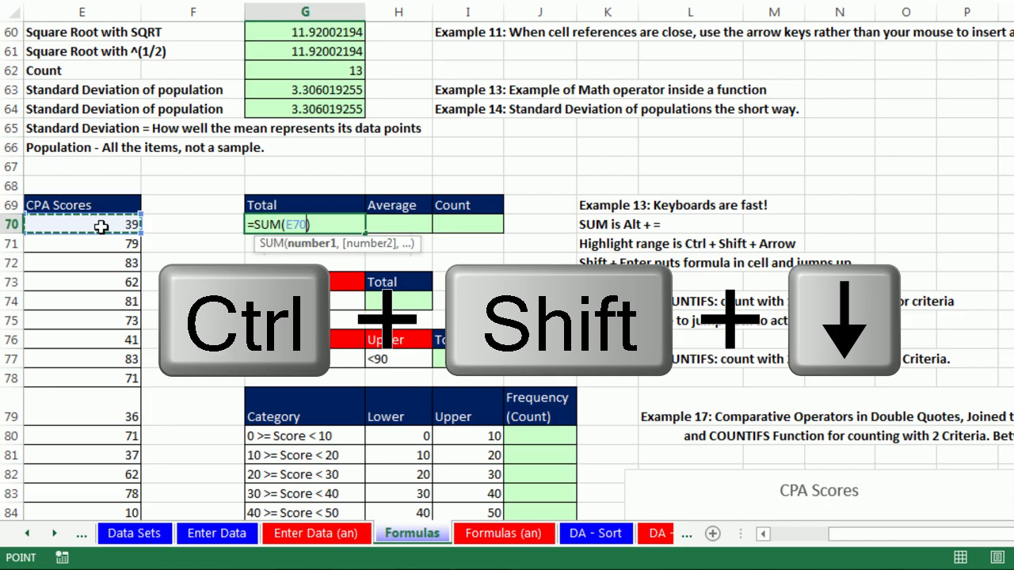
key(ctrl+shift+Down)
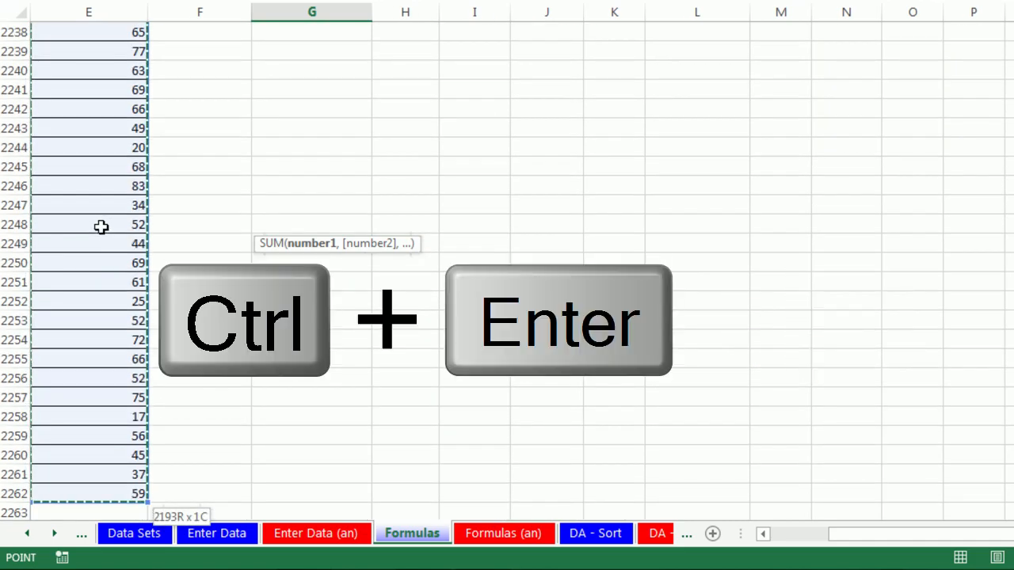
key(ctrl+Return)
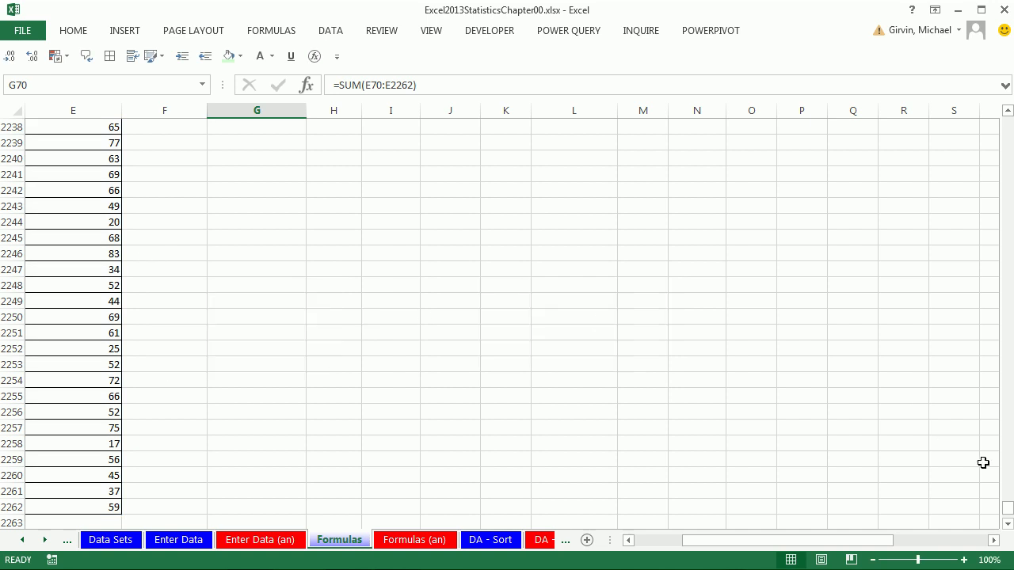
- Bring the active Total cell G70 back into view and clear its formula
drag(1007, 515, 995, 123)
key(ctrl+BackSpace)
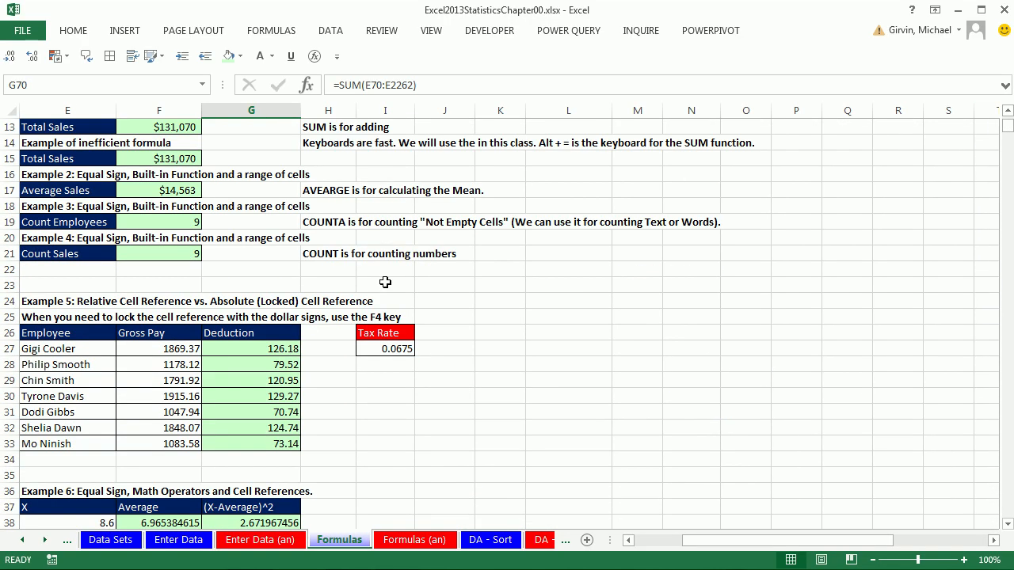
key(Delete)
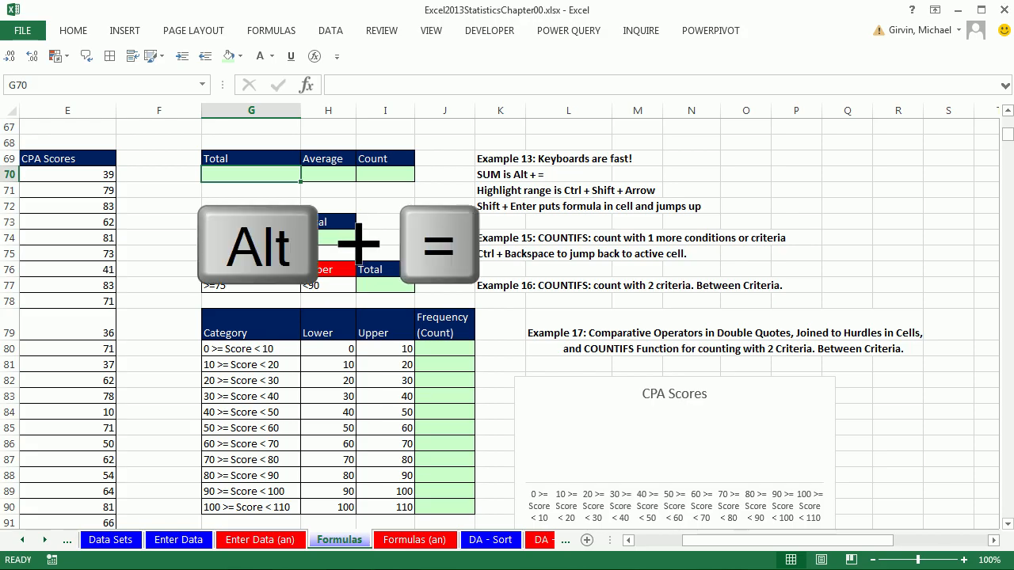
- Re-enter the SUM formula for the CPA scores E70:E2262 in G70 and reselect that cell
key(alt+equal)
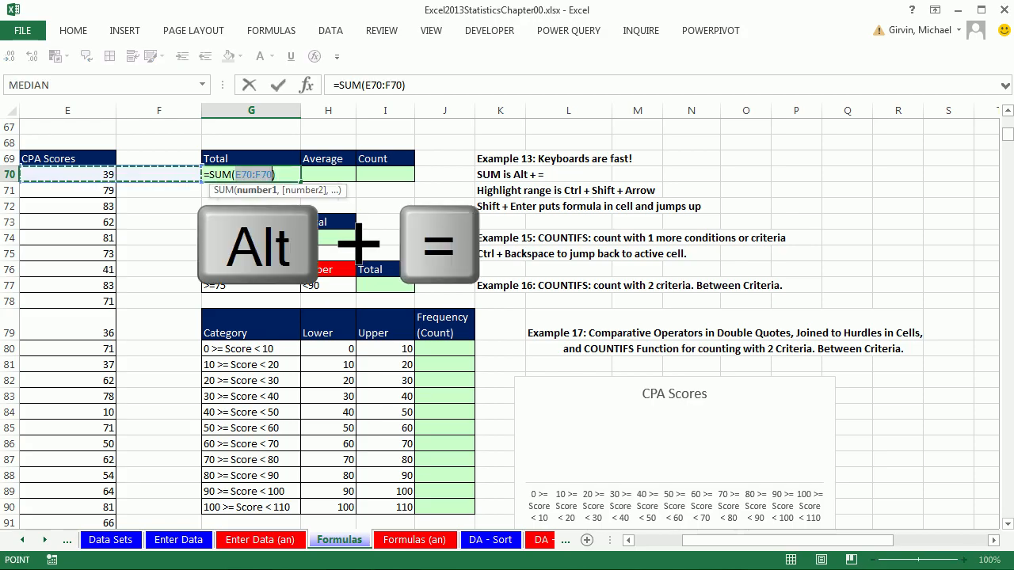
click(55, 172)
key(ctrl+shift+Down)
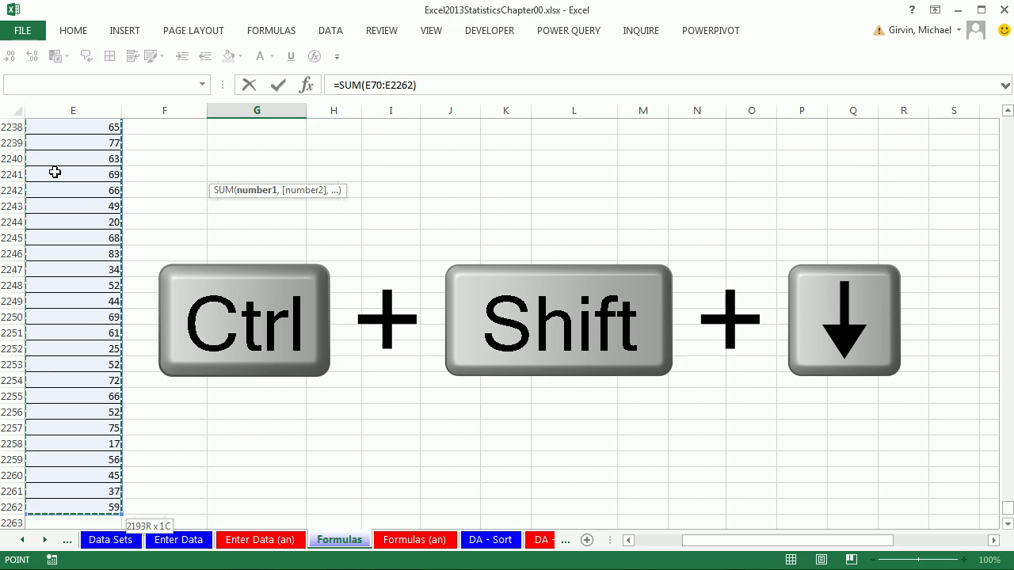
key(Return)
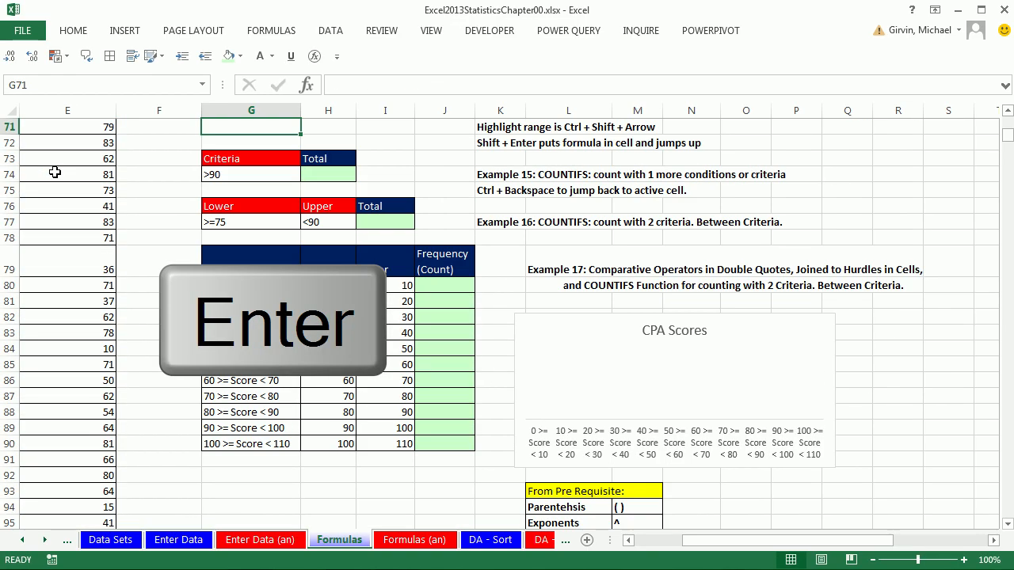
scroll(275, 168, up, 1)
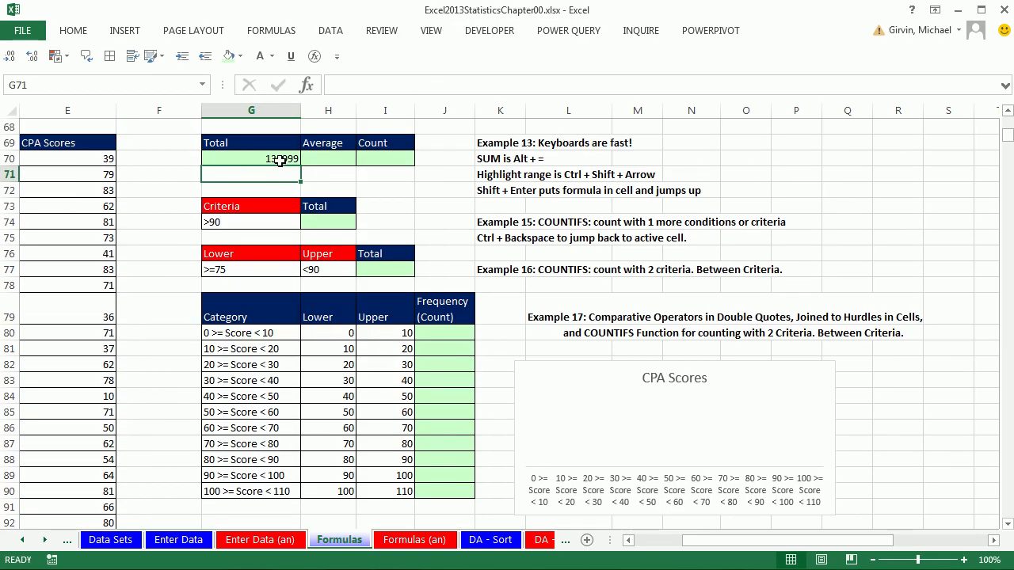
click(280, 160)
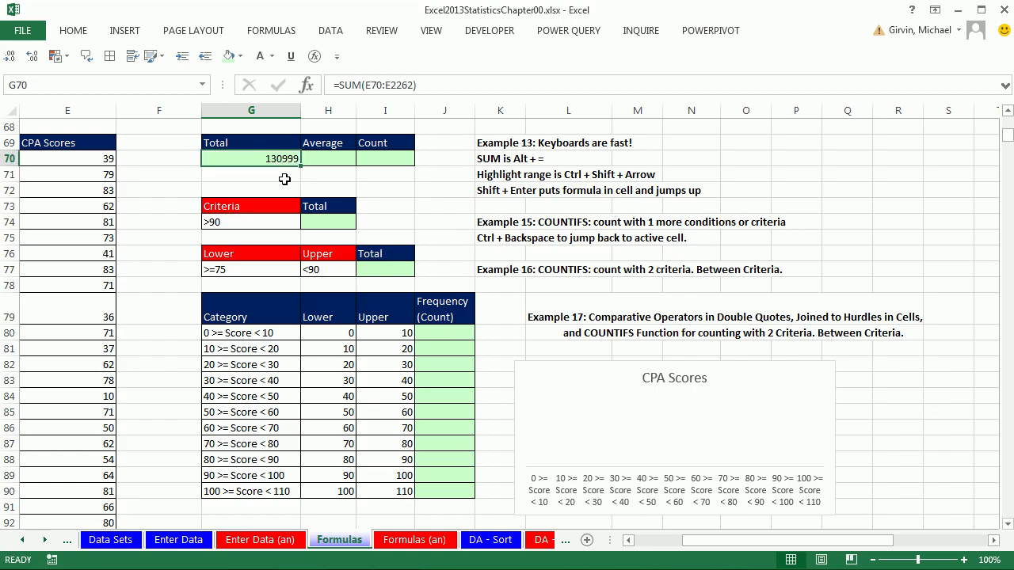
- Reopen the SUM formula in G70 and confirm it three ways: moving down, moving right, and keeping the cell active
scroll(283, 180, up, 1)
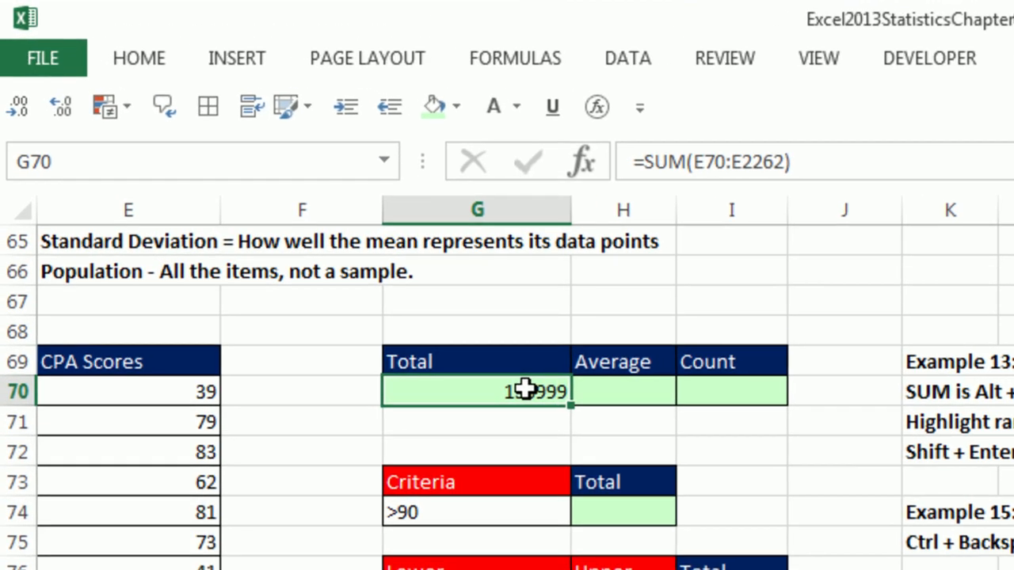
double_click(283, 159)
key(Return)
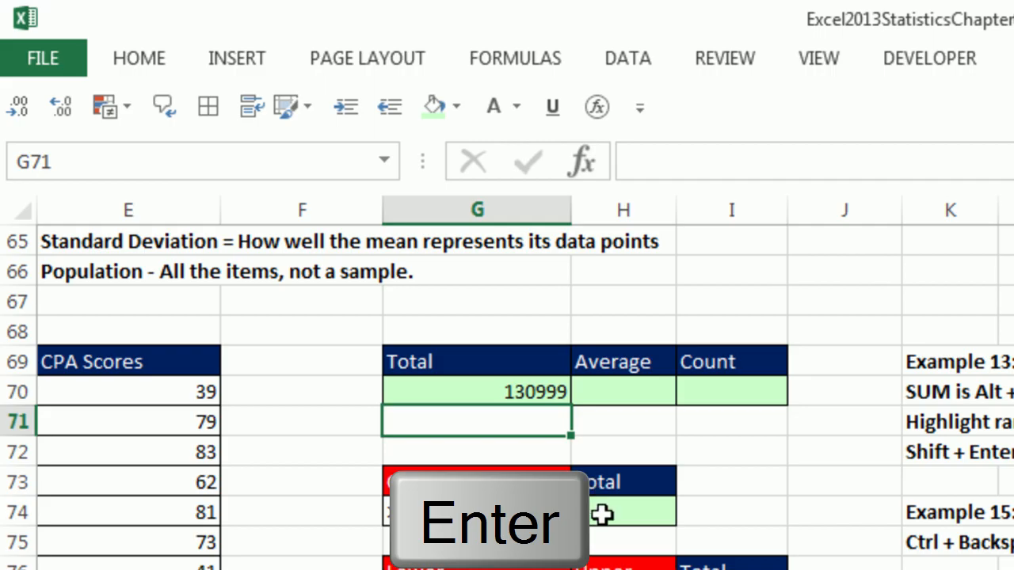
click(544, 391)
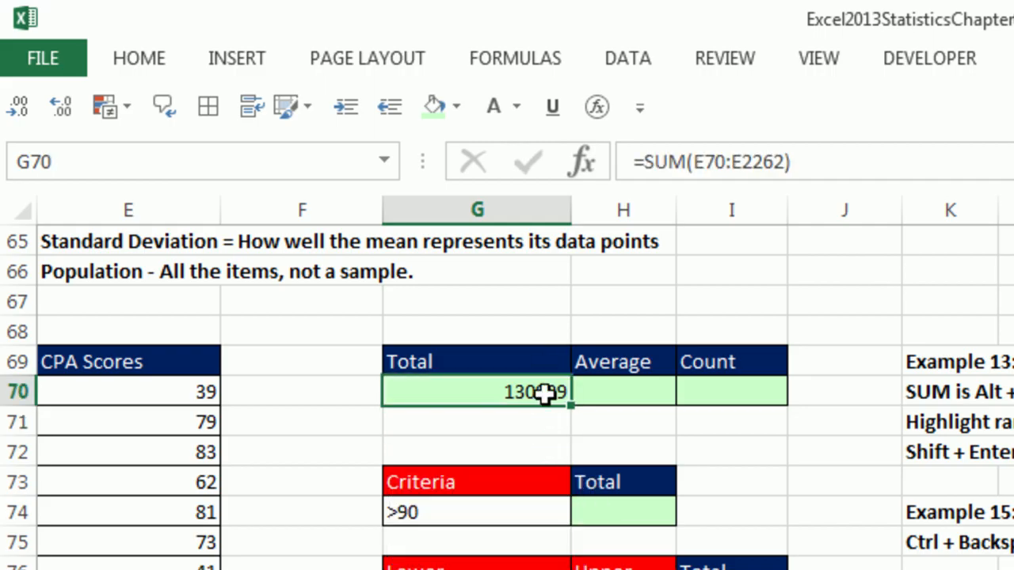
double_click(534, 392)
key(Tab)
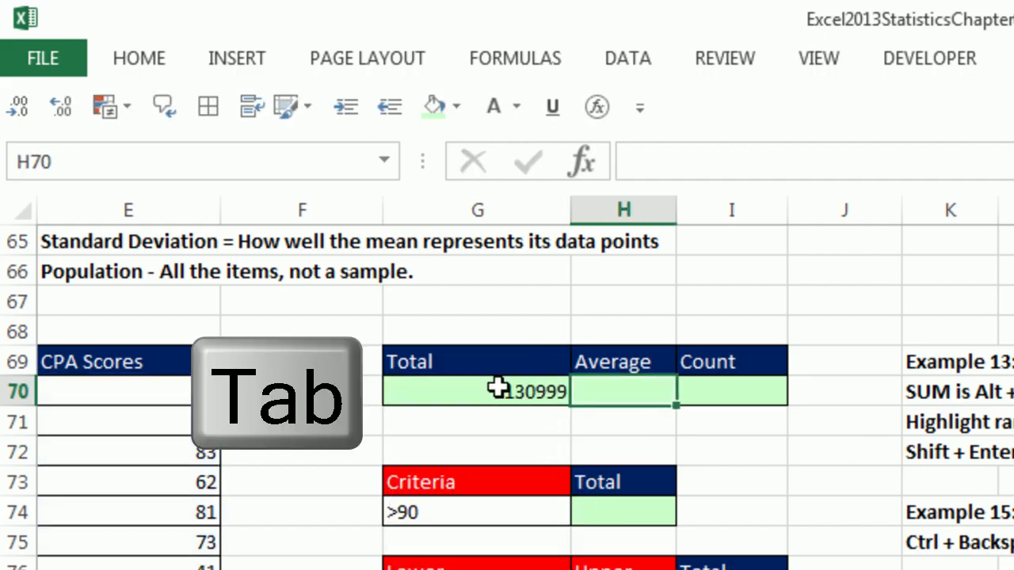
click(546, 391)
key(F2)
key(ctrl+Return)
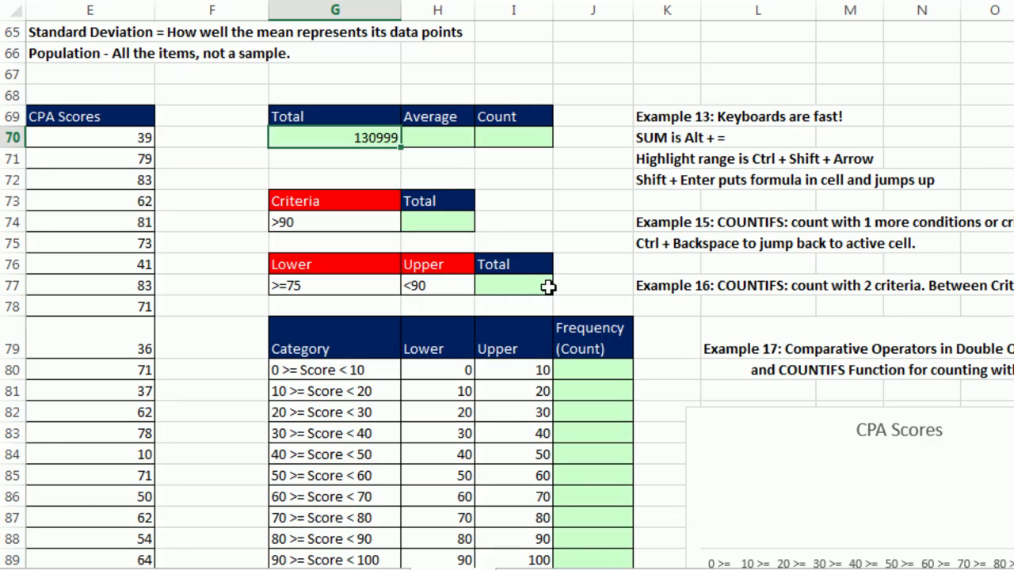
- Re-enter the AutoSum of E70:E2262 in G70, confirm it moving up to the header, and reselect G70
key(alt+equal)
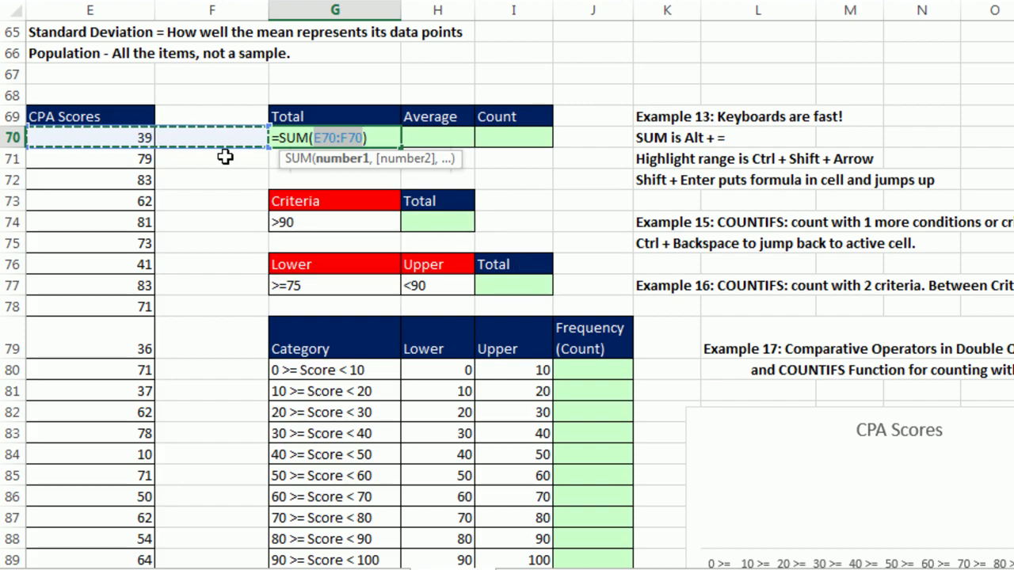
click(90, 136)
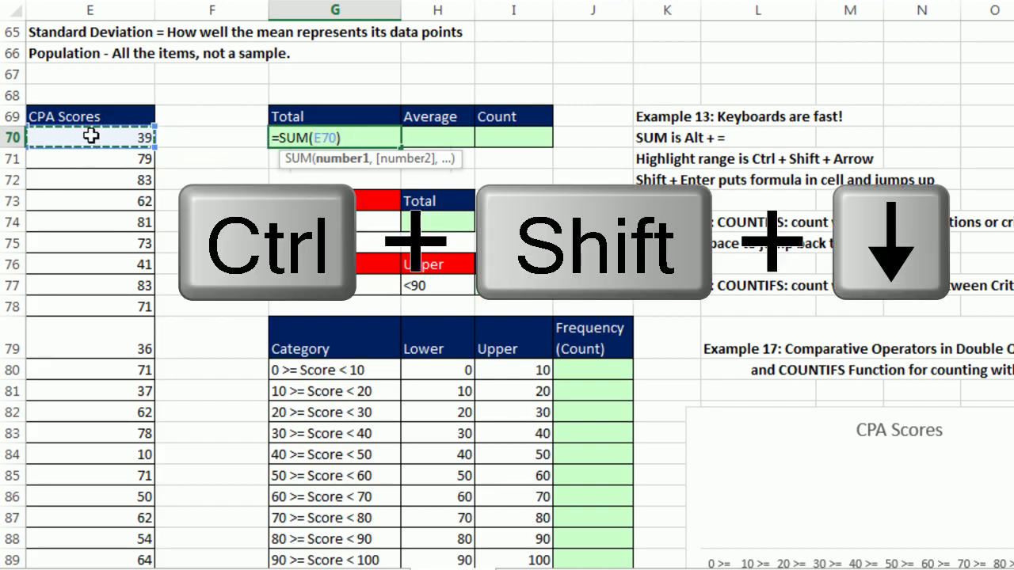
key(ctrl+shift+Down)
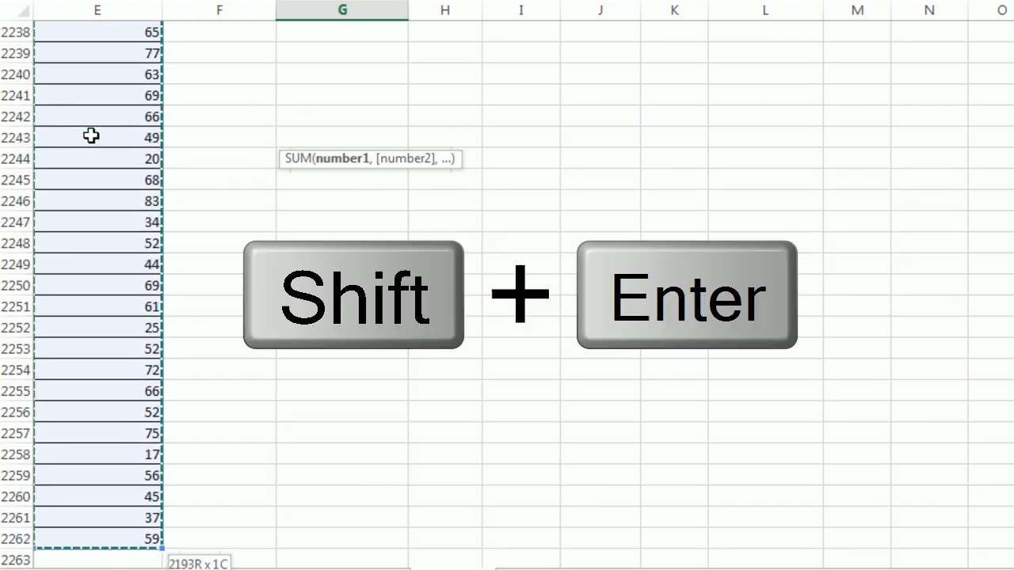
key(shift+Return)
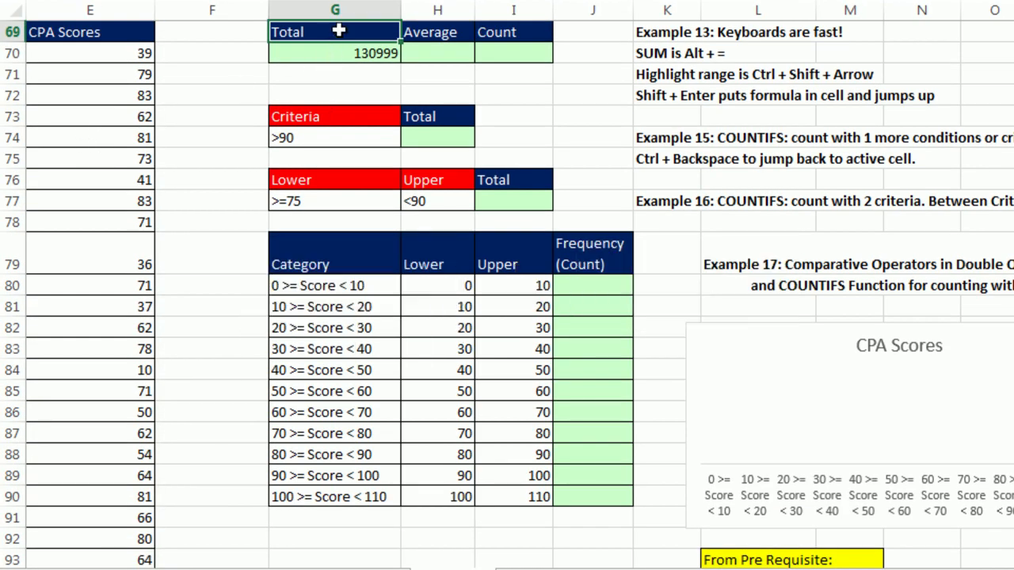
click(353, 53)
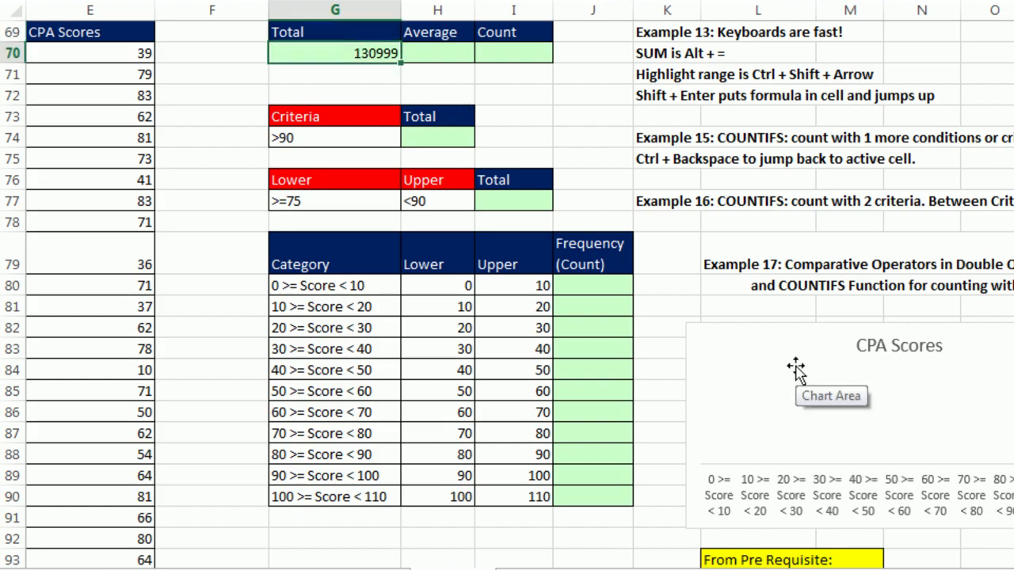
- Replace the Total in G70 with a fresh SUM of E70:E2262, finishing in the cell below
key(alt+equal)
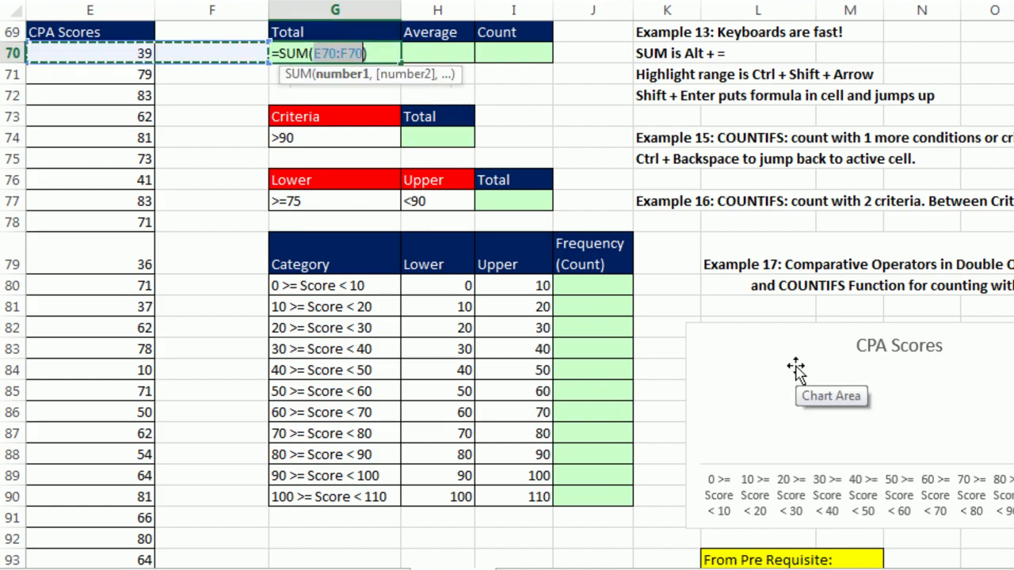
click(91, 50)
key(ctrl+shift+Down)
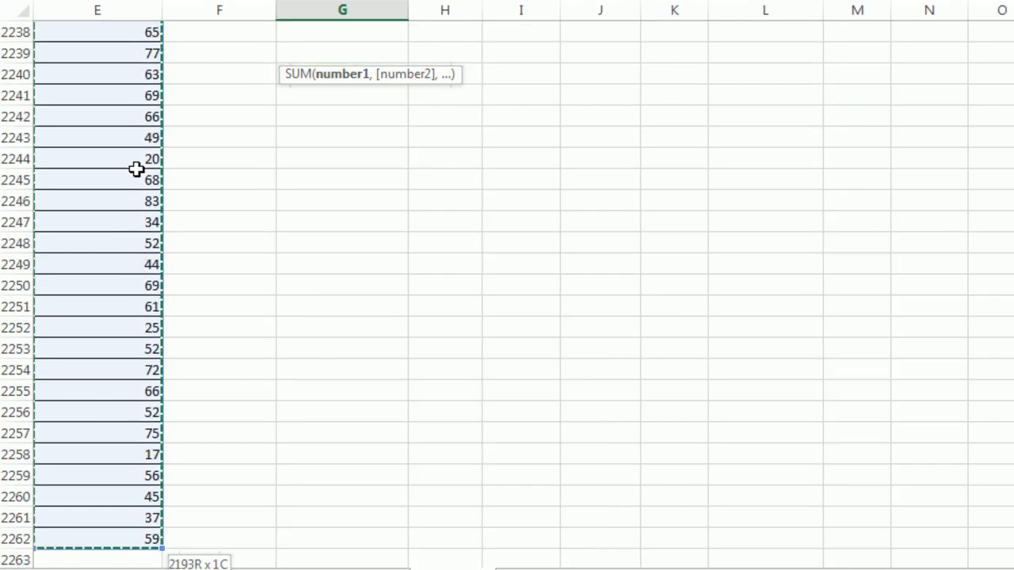
key(Return)
scroll(260, 210, up, 3)
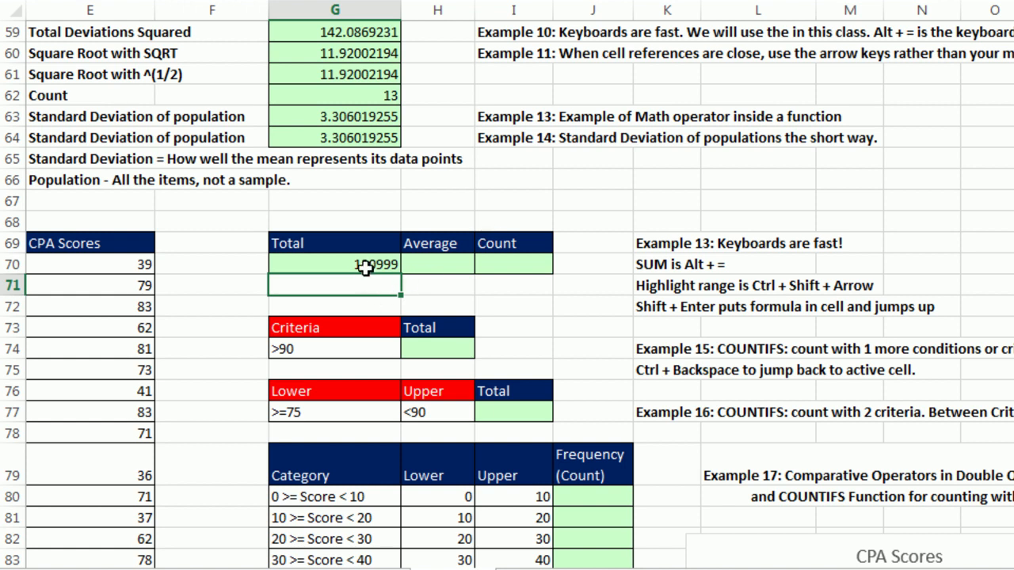
- Enter an AVERAGE formula for the CPA scores E70:E2262 in H70, finishing in the header cell above
click(441, 265)
text(=aver)
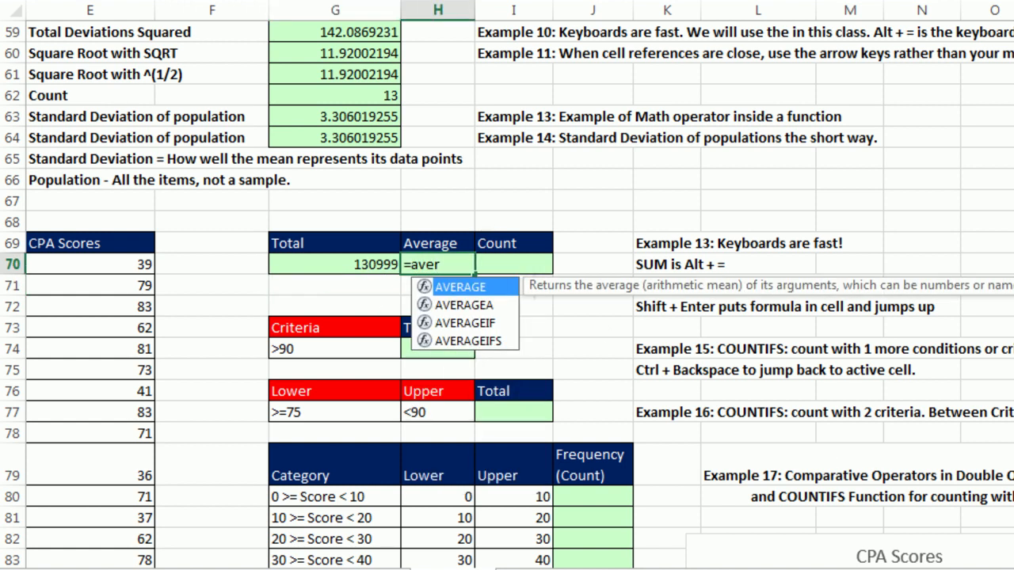
key(Tab)
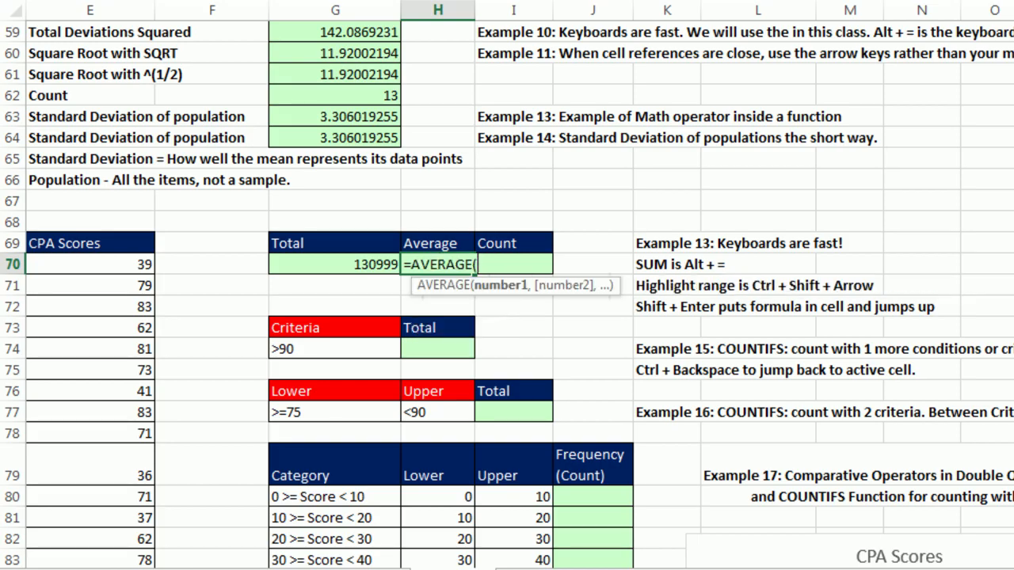
click(103, 265)
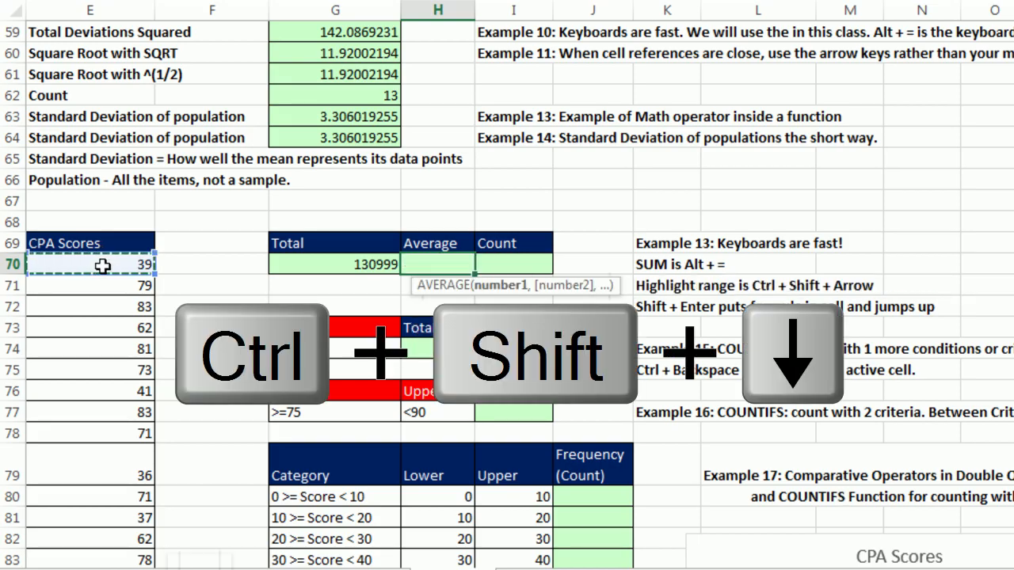
key(ctrl+shift+Down)
key(shift+Return)
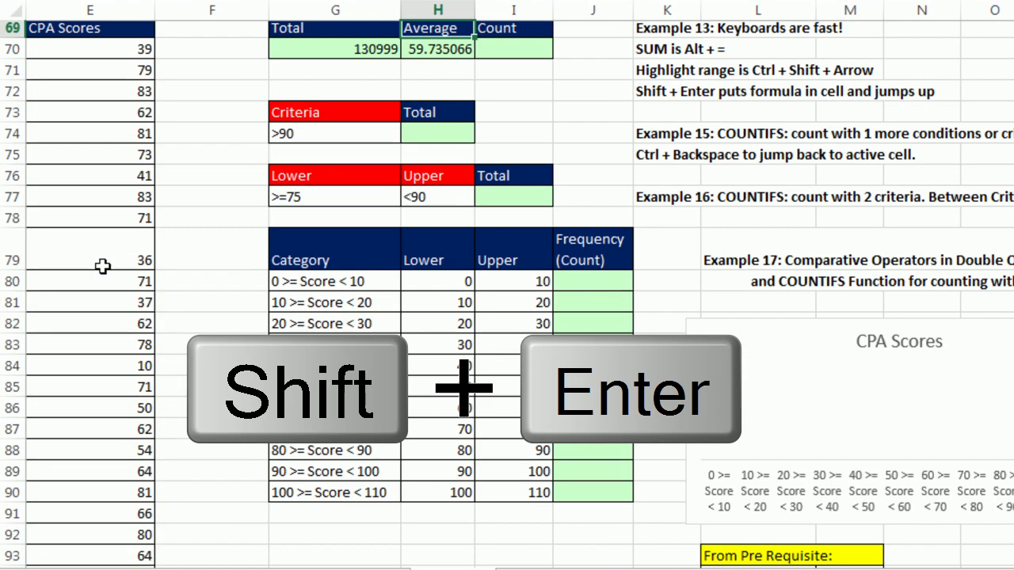
- Enter a COUNT formula for the CPA scores E70:E2262 in I70, finishing in the header cell above
scroll(539, 116, up, 1)
click(539, 116)
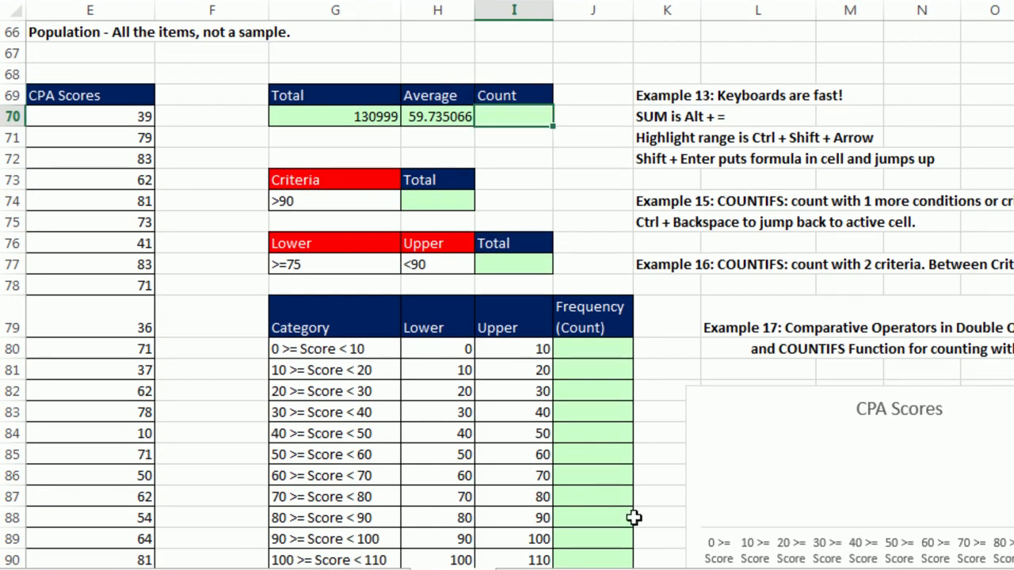
text(=count)
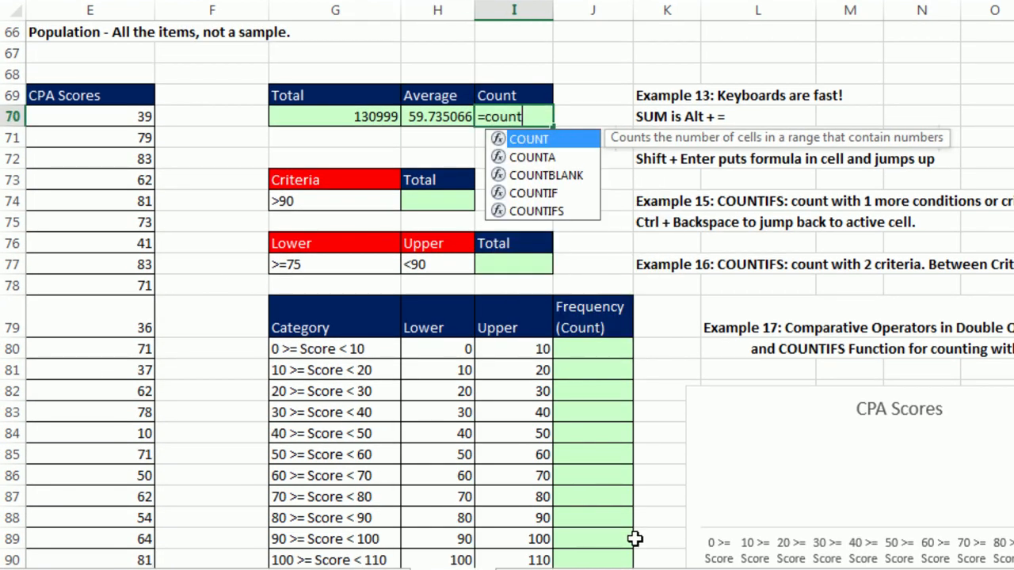
key(Tab)
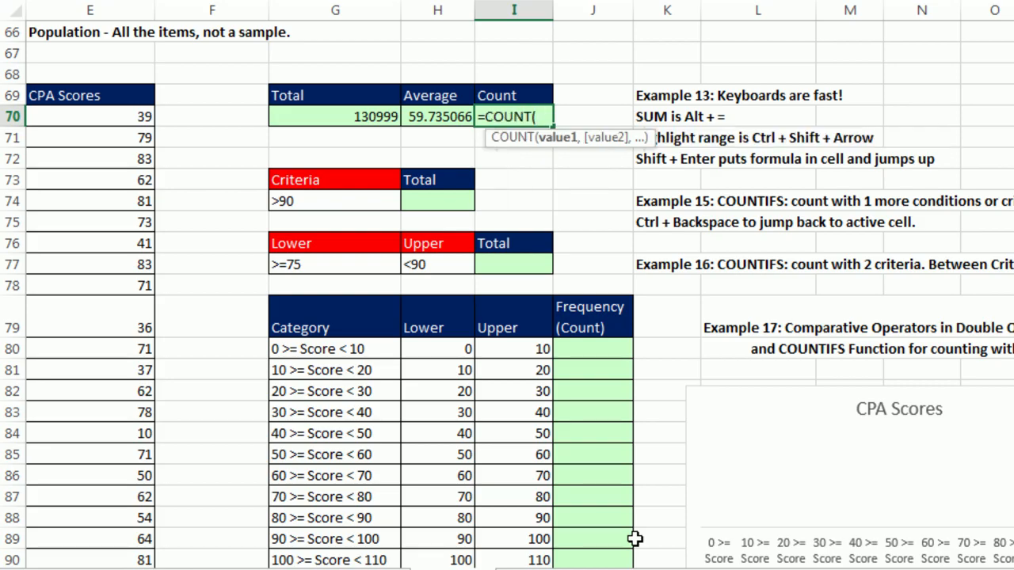
click(111, 112)
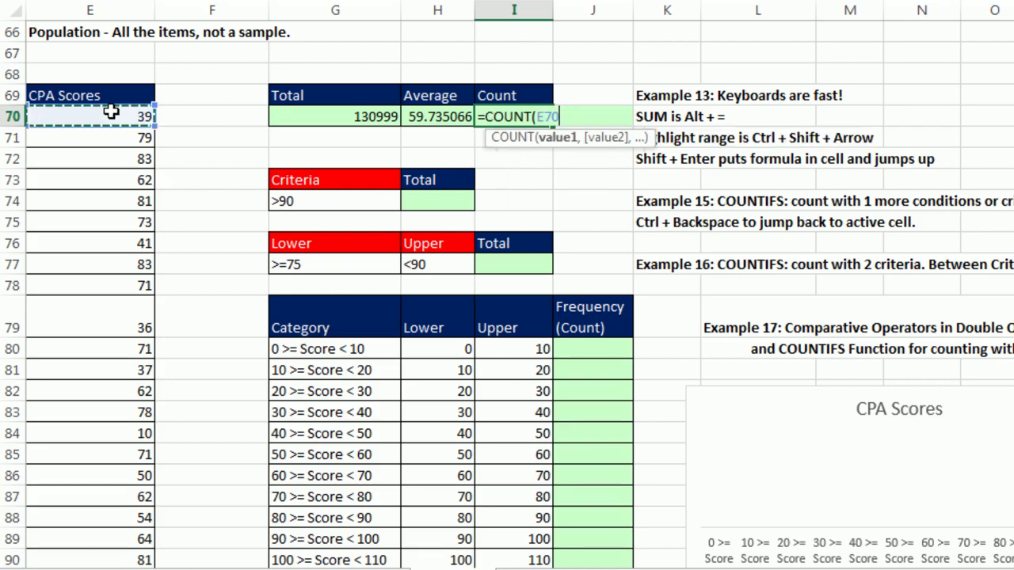
key(ctrl+shift+Down)
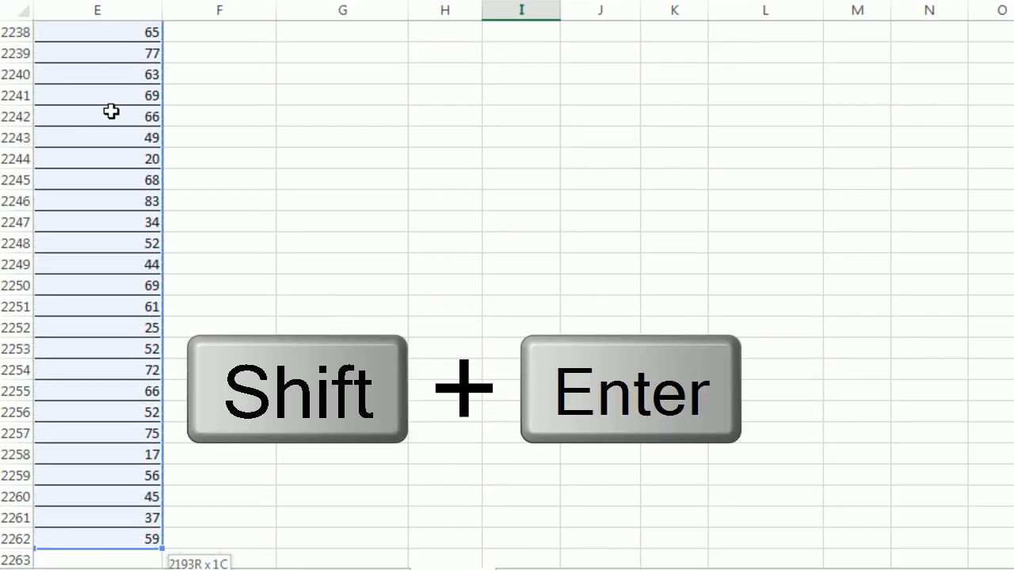
key(shift+Return)
- Start a COUNTIFS formula in H74 with E70:E2262 as the criteria range and jump back to the active cell
scroll(166, 145, up, 2)
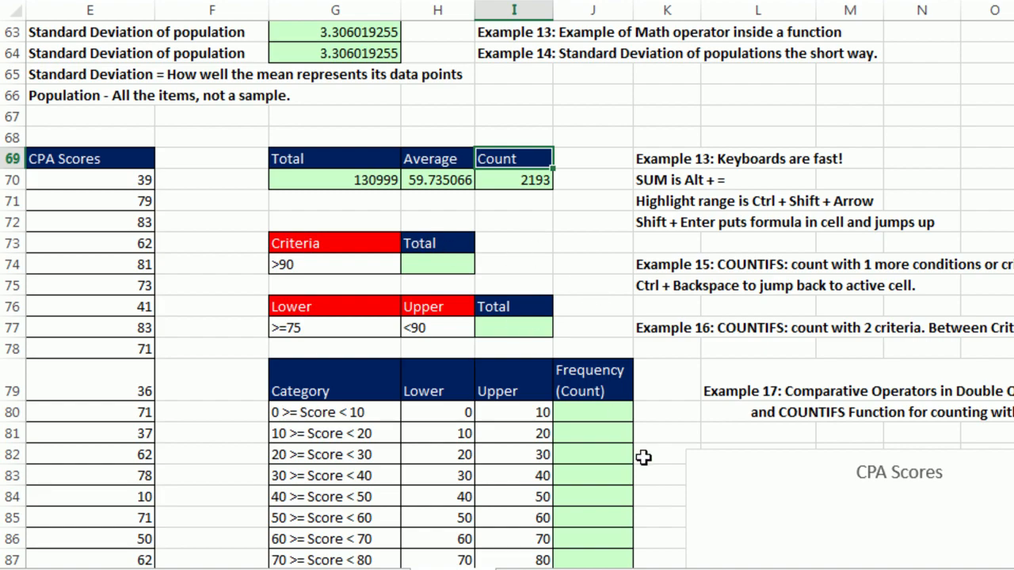
click(451, 264)
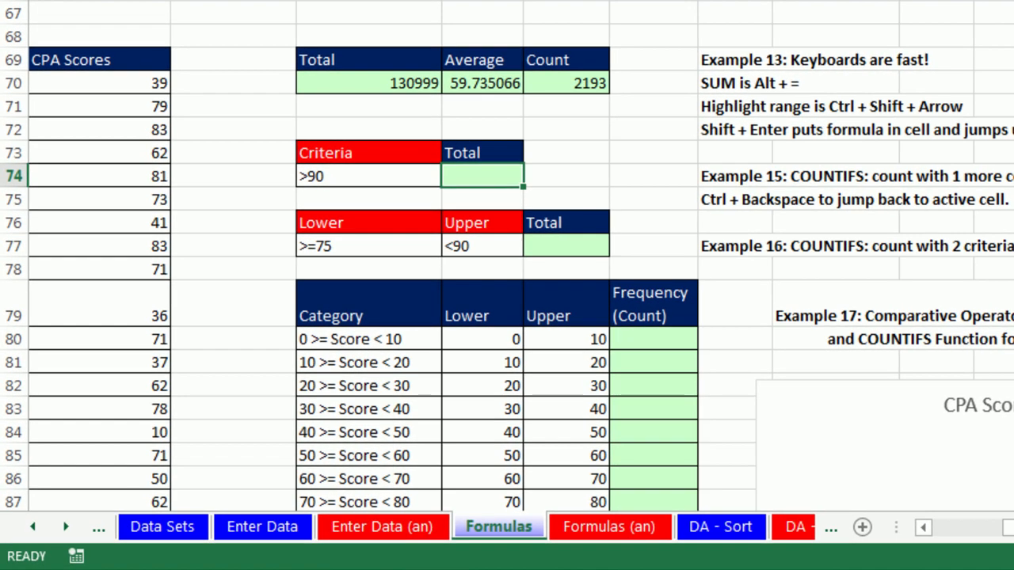
text(=counti)
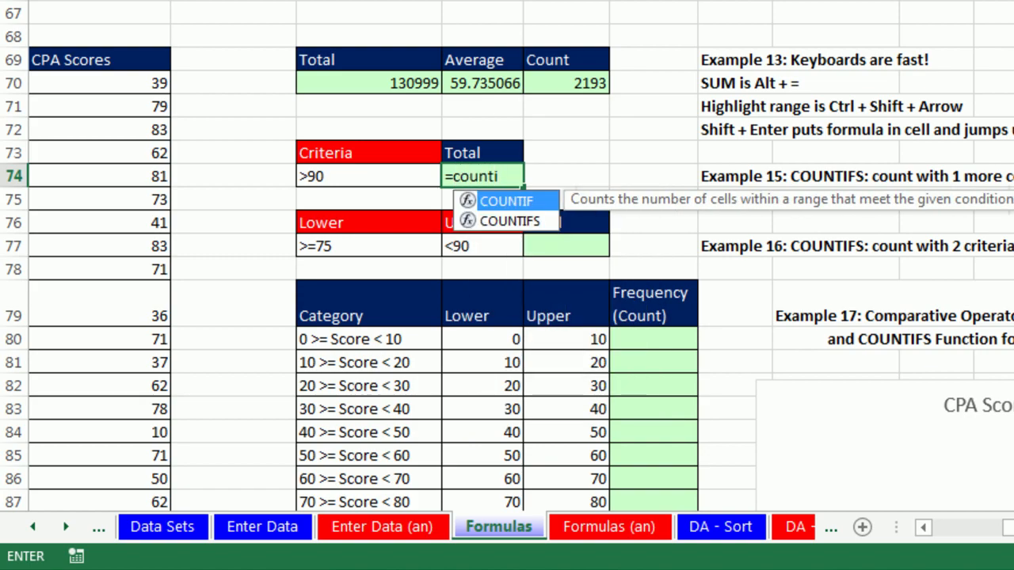
key(Down)
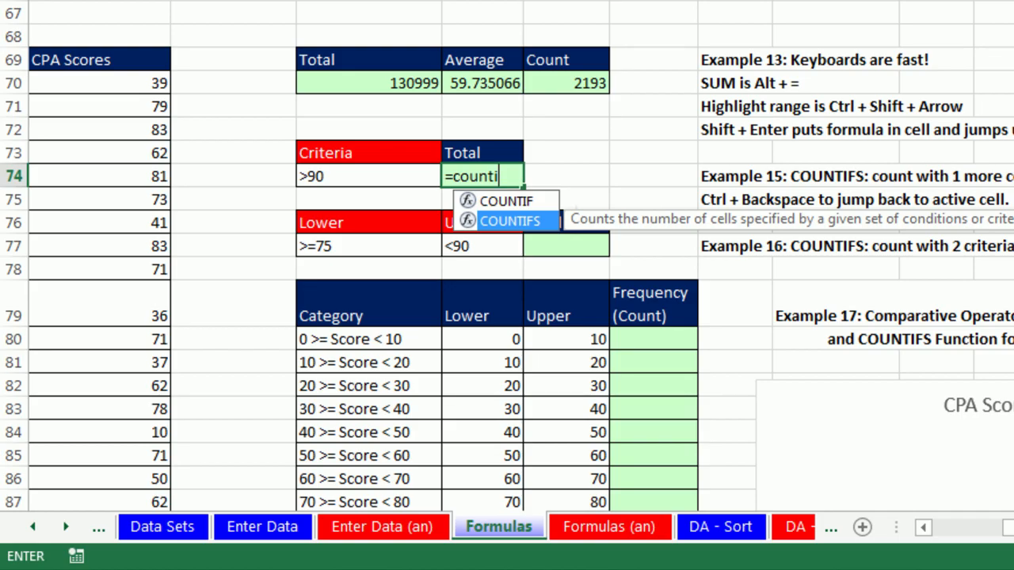
key(Tab)
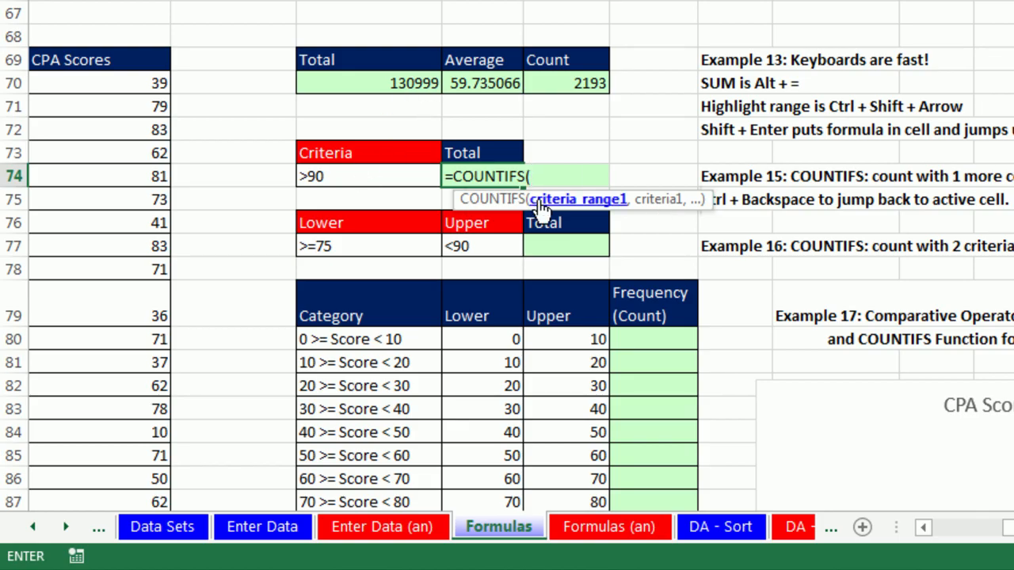
click(131, 81)
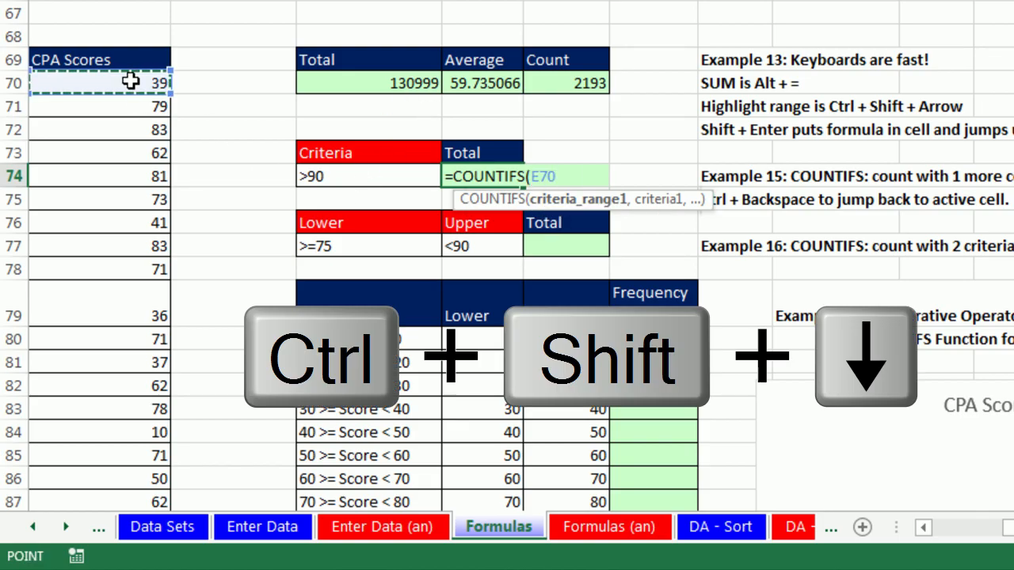
key(ctrl+shift+Down)
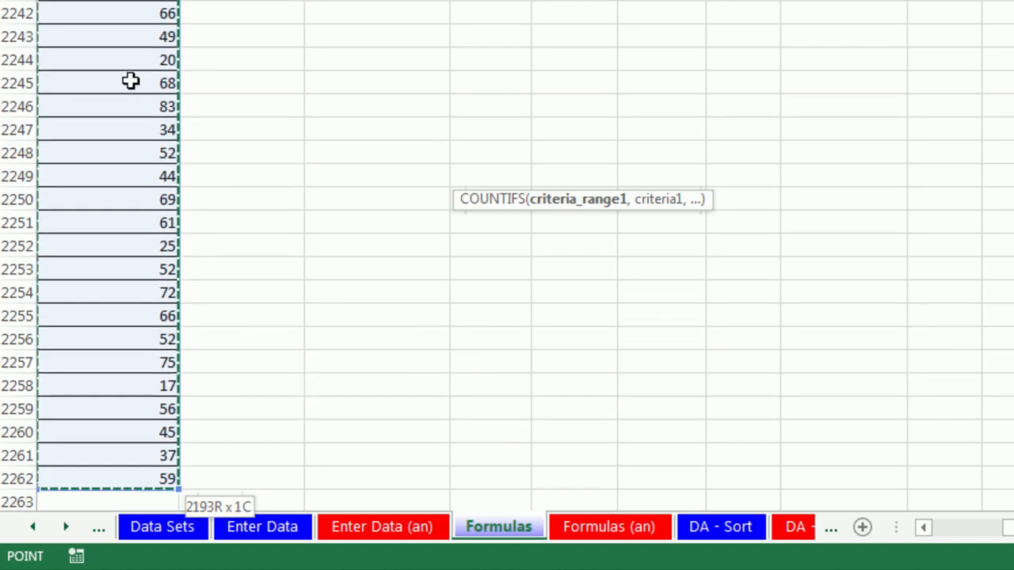
key(ctrl+BackSpace)
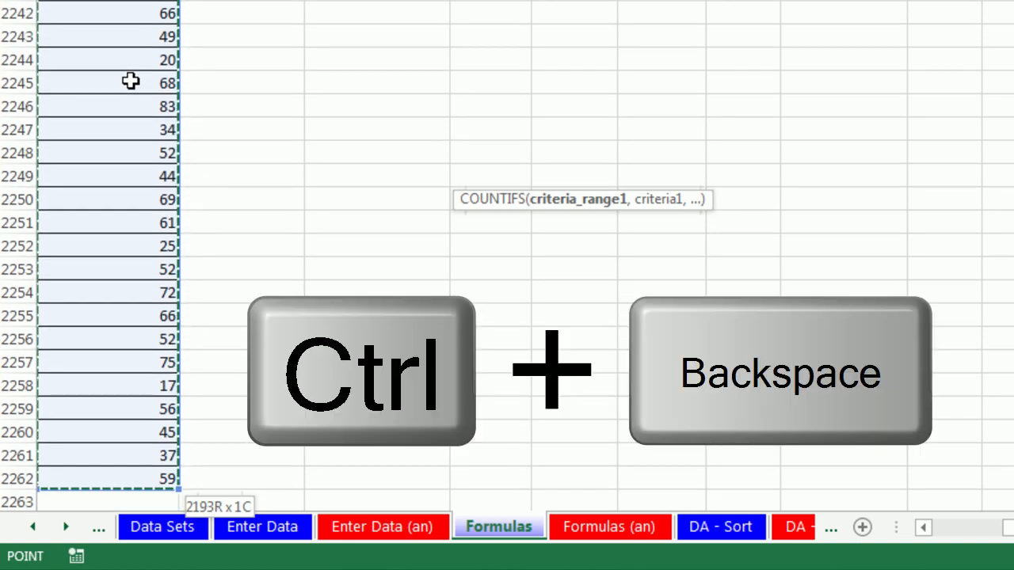
key(ctrl+BackSpace)
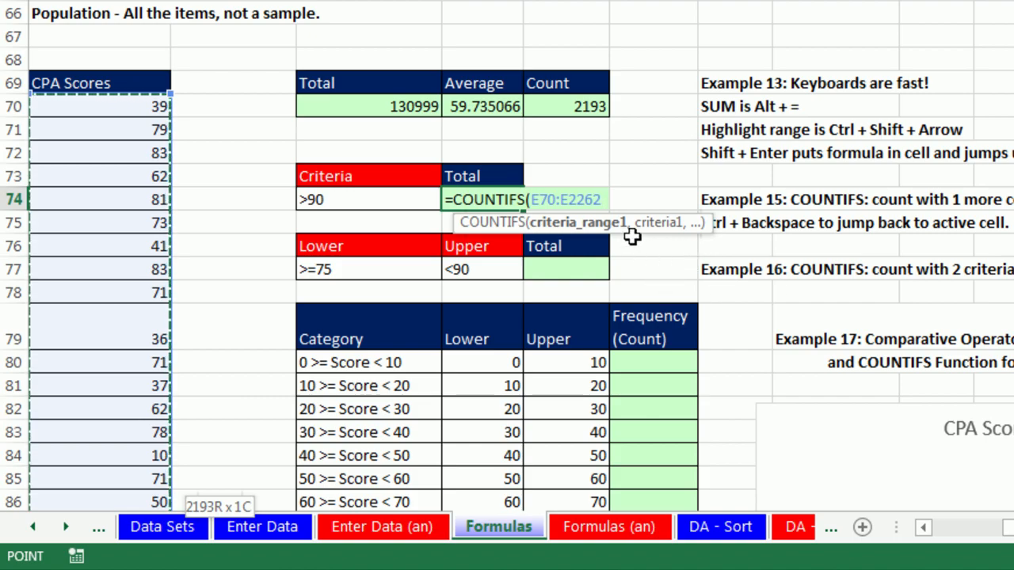
- Use the >90 criterion in G74 to complete =COUNTIFS(E70:E2262,G74) and enter it, keeping H74 active
text(,)
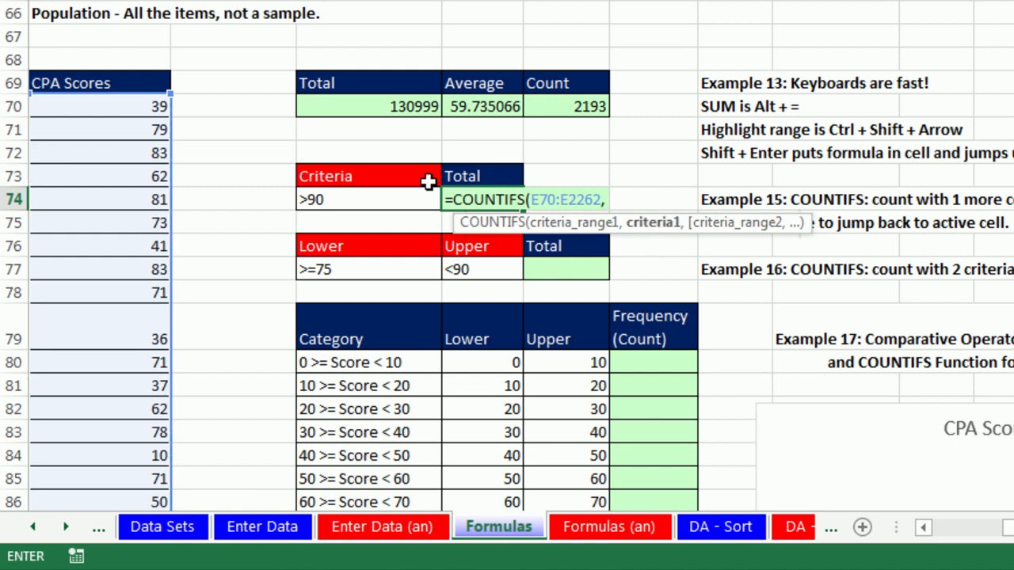
click(403, 195)
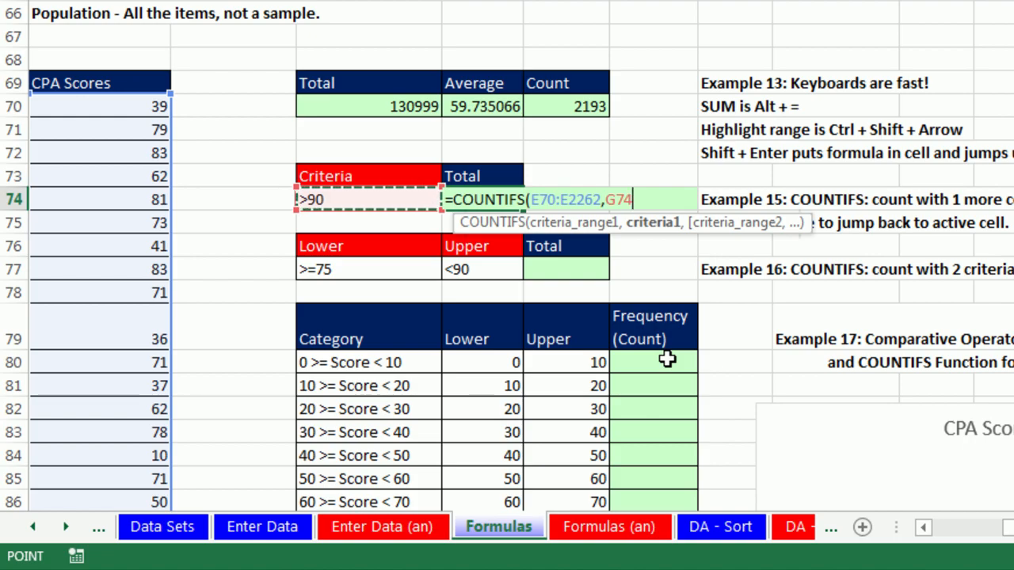
text())
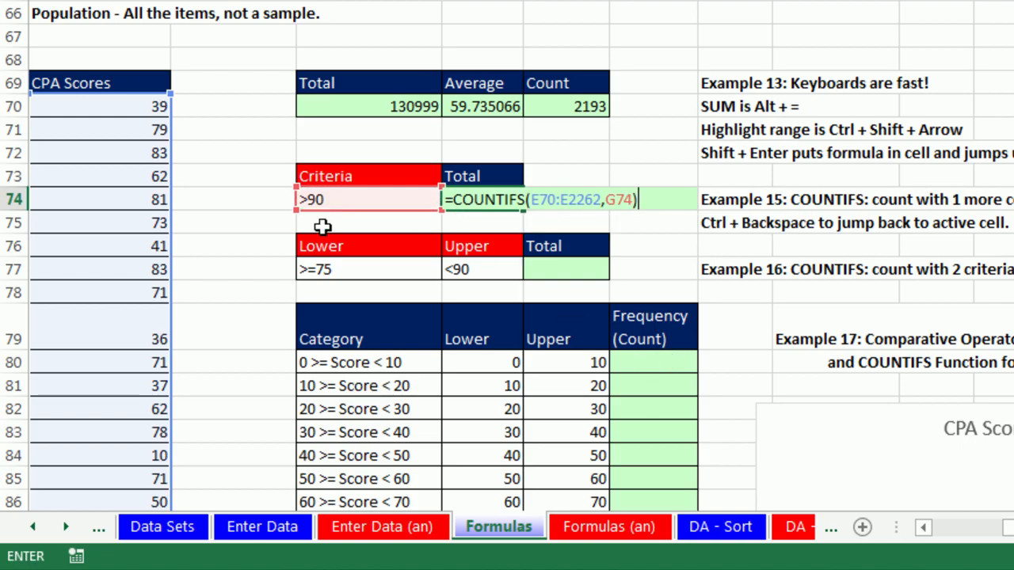
key(ctrl+Return)
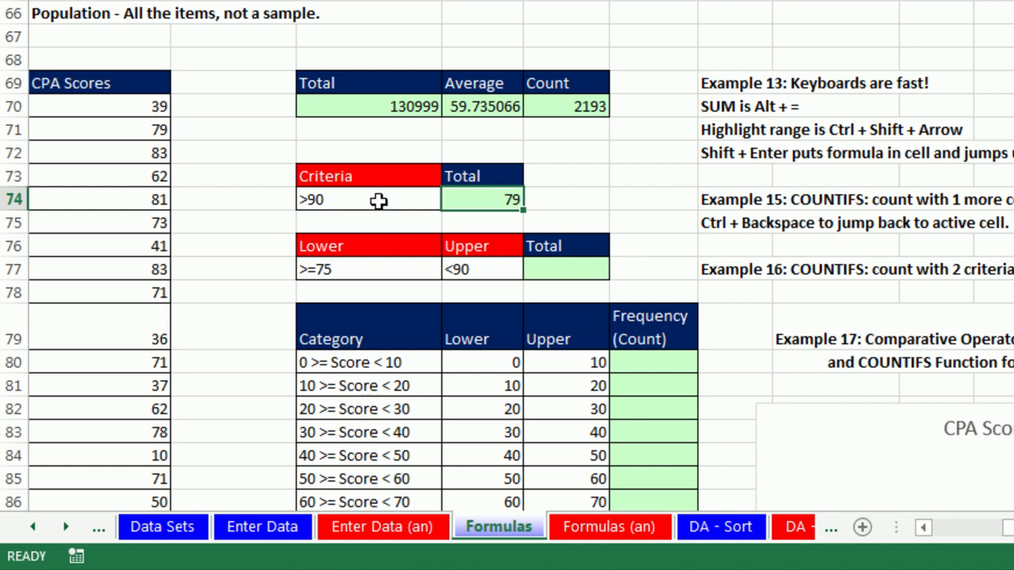
- Try the criteria >95 and 100 in G74 to recalculate the COUNTIFS total
click(346, 204)
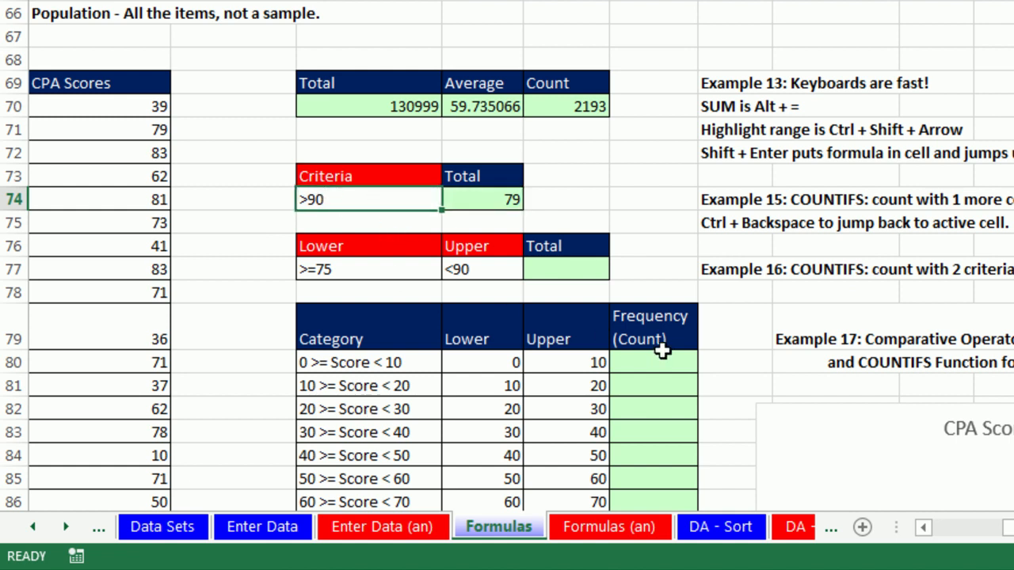
text(>)
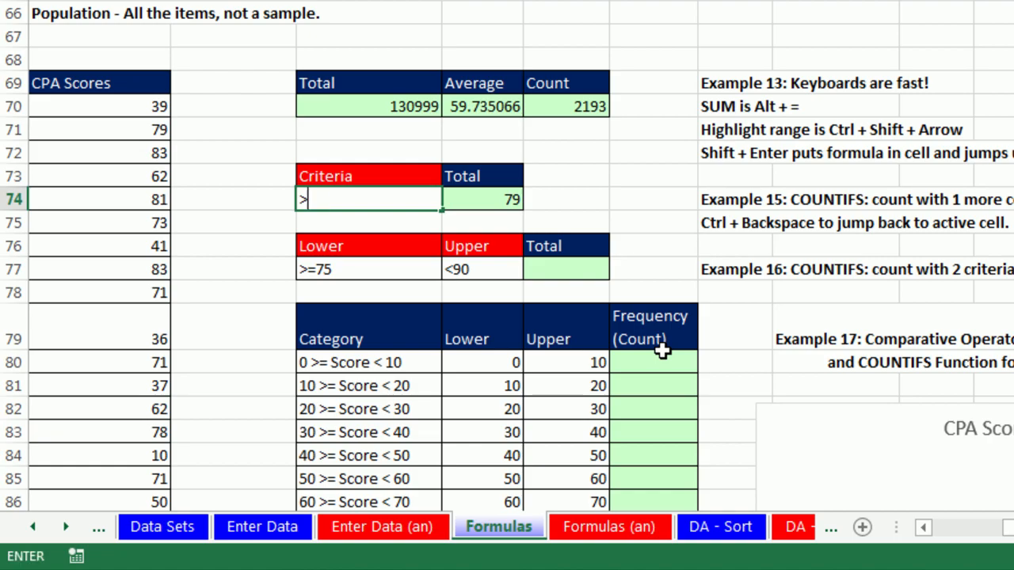
key(ctrl+Return)
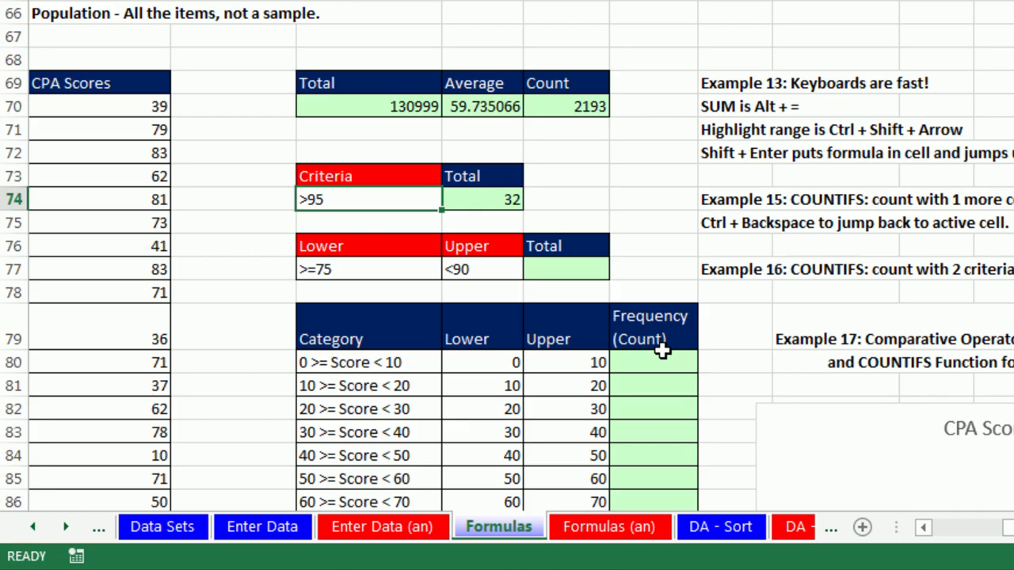
text(>)
key(ctrl+Return)
text(100)
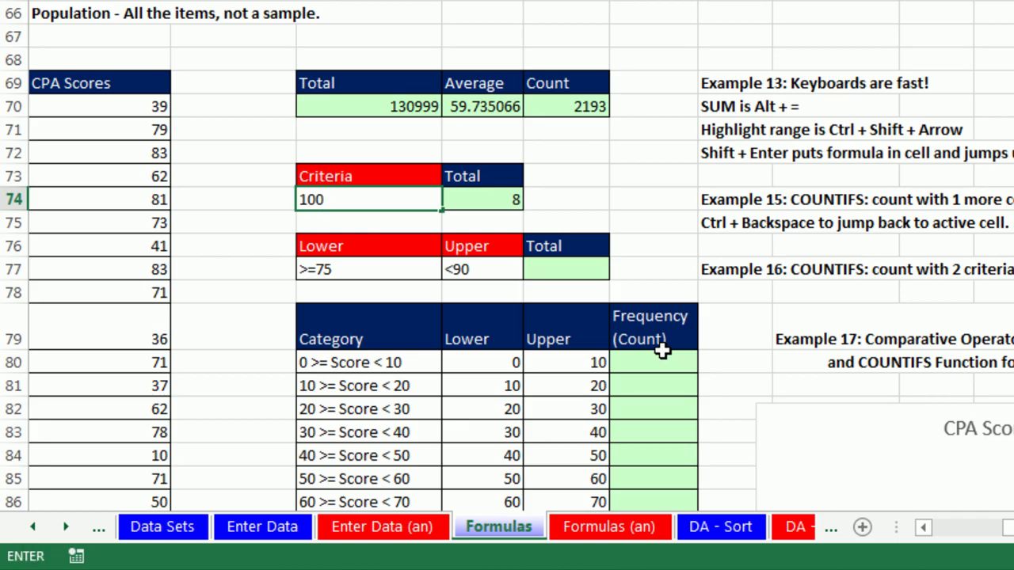
key(ctrl+Return)
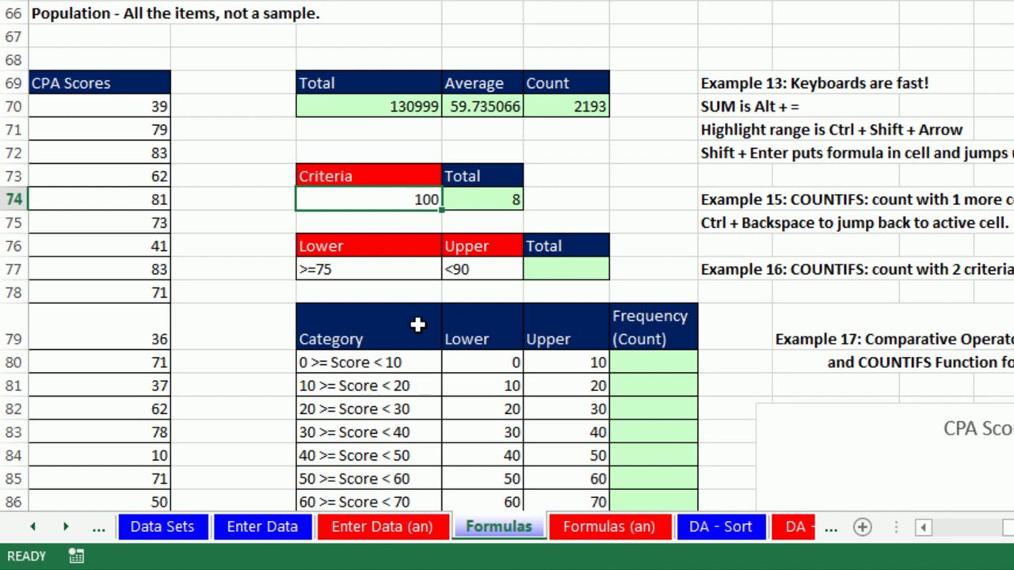
- Try the criteria >90, <90 and >=90 in G74 to compare how the comparative operators count the scores
text(>90)
key(ctrl+Return)
text(<90)
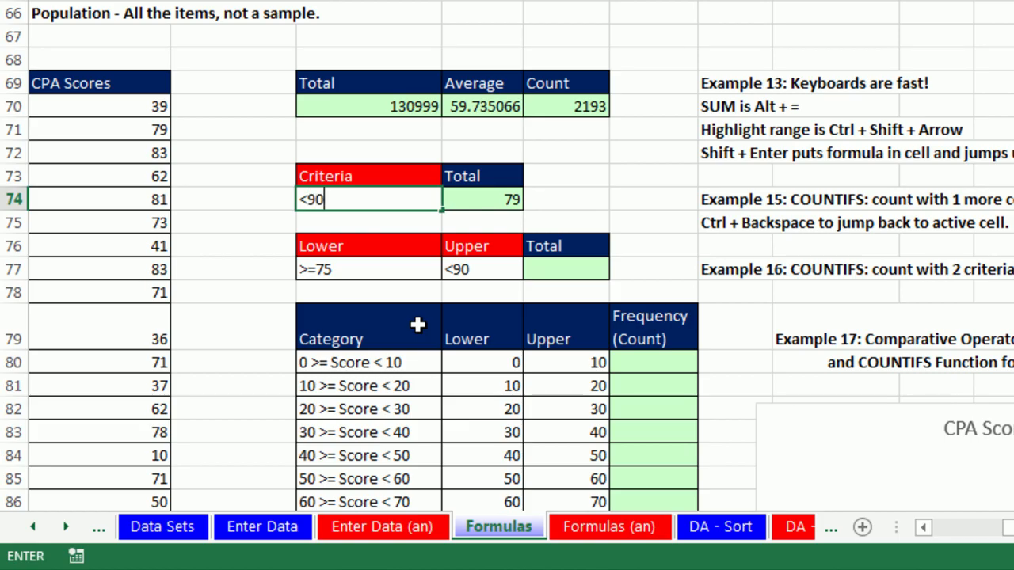
key(ctrl+Return)
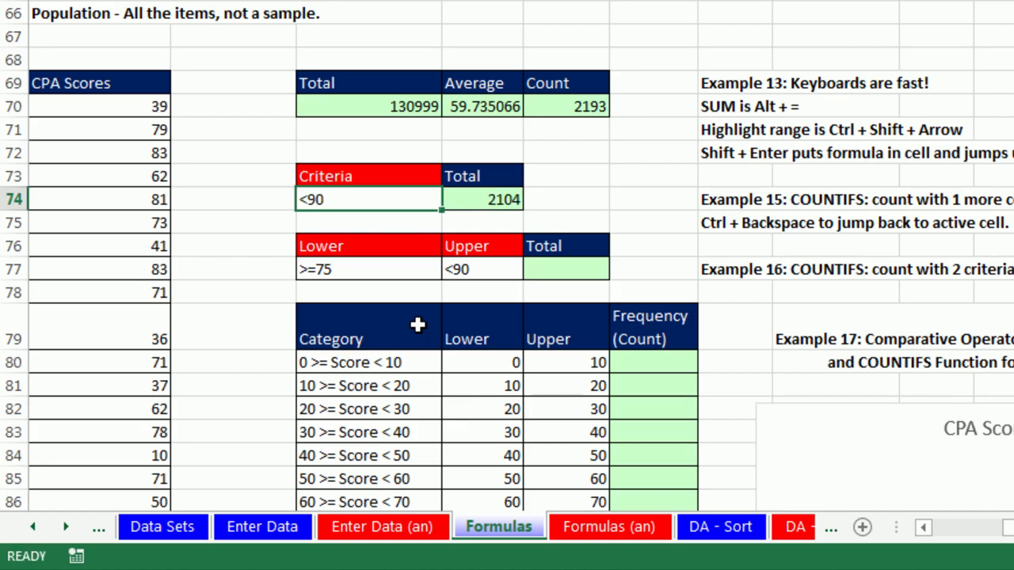
text(>=)
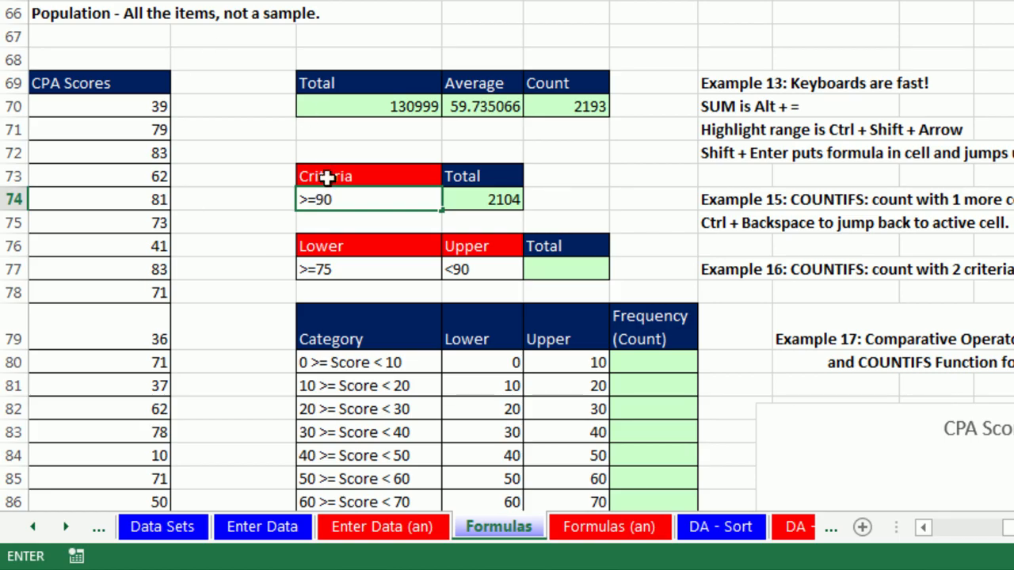
text(90)
key(ctrl+Return)
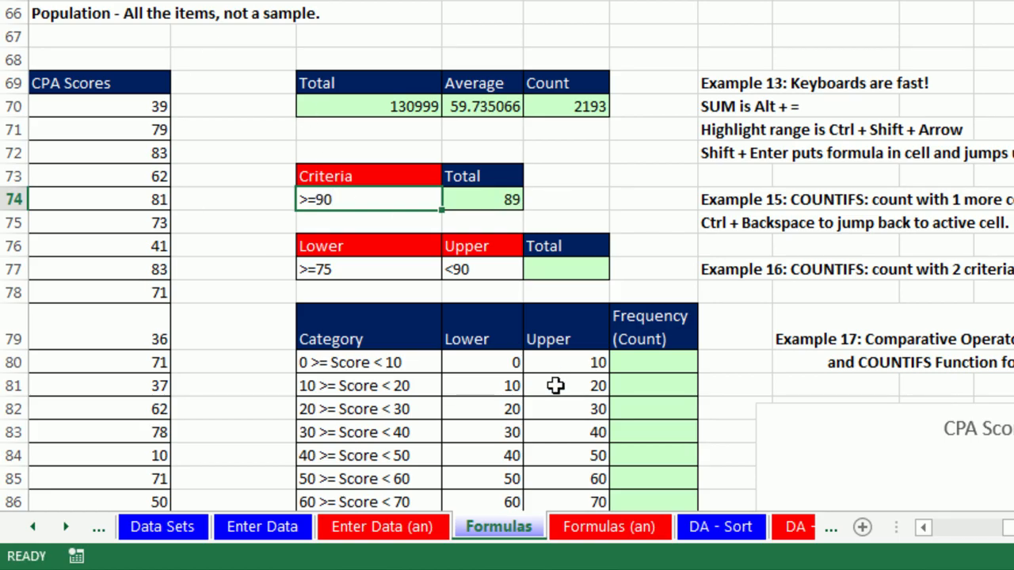
- Remove the equal sign from the criterion in G74 so it reads >90
double_click(314, 198)
key(BackSpace)
key(ctrl+Return)
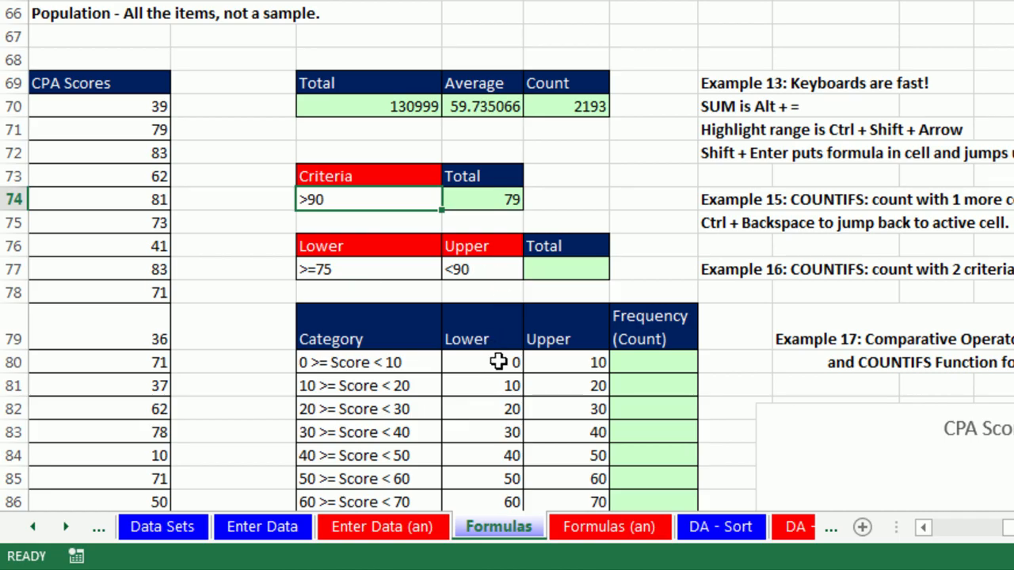
click(582, 363)
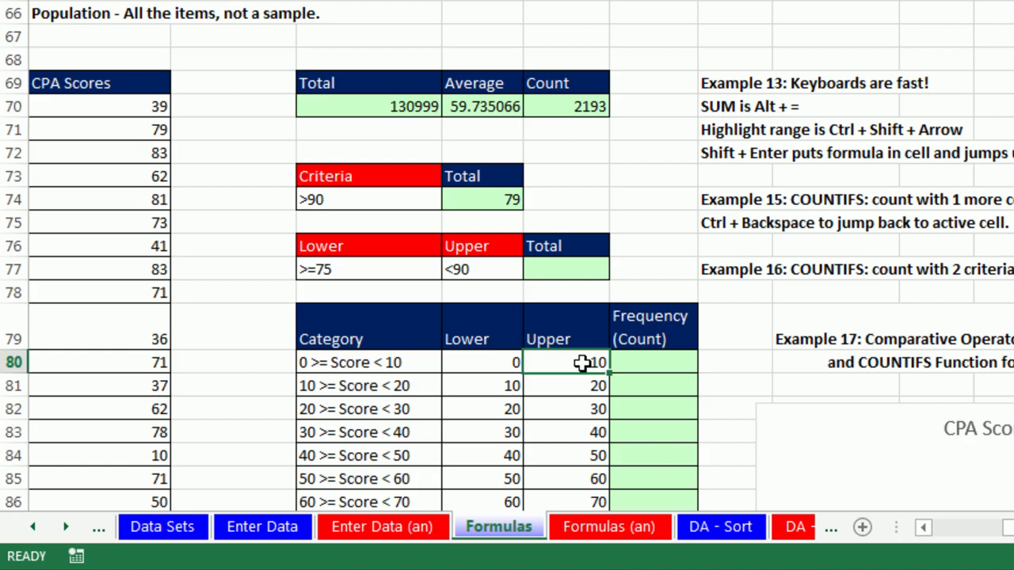
ctrl+click(469, 387)
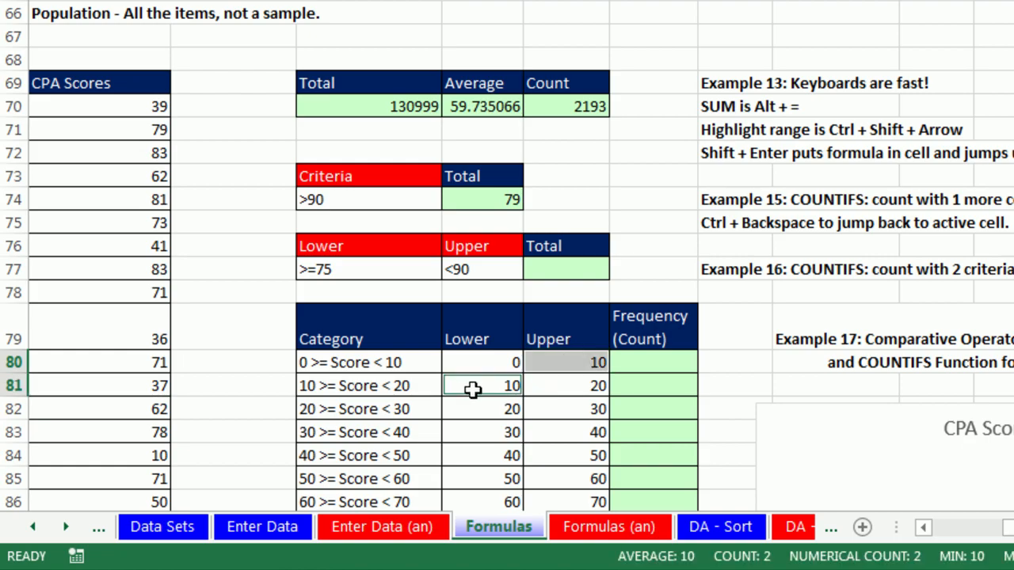
click(559, 358)
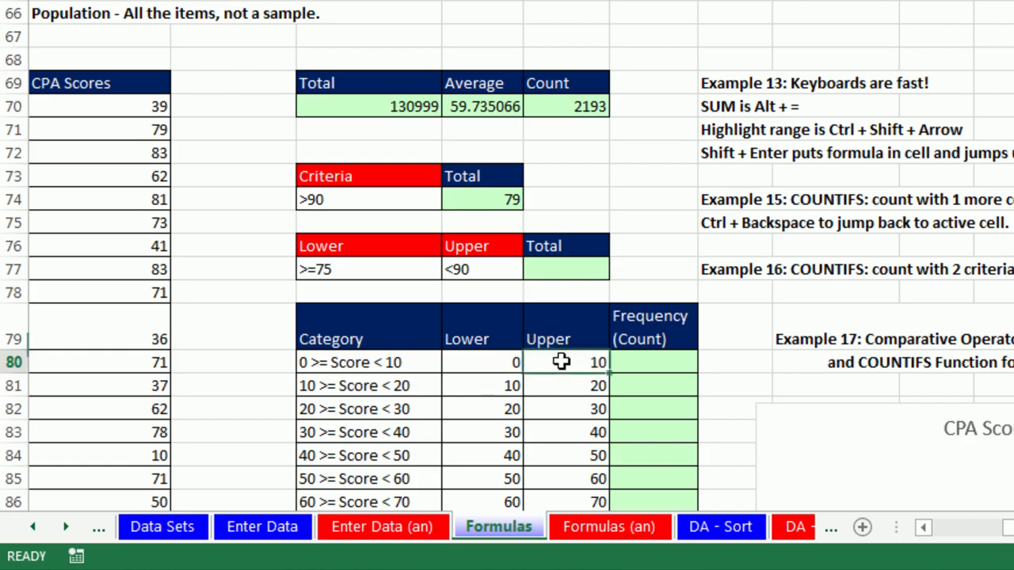
click(510, 386)
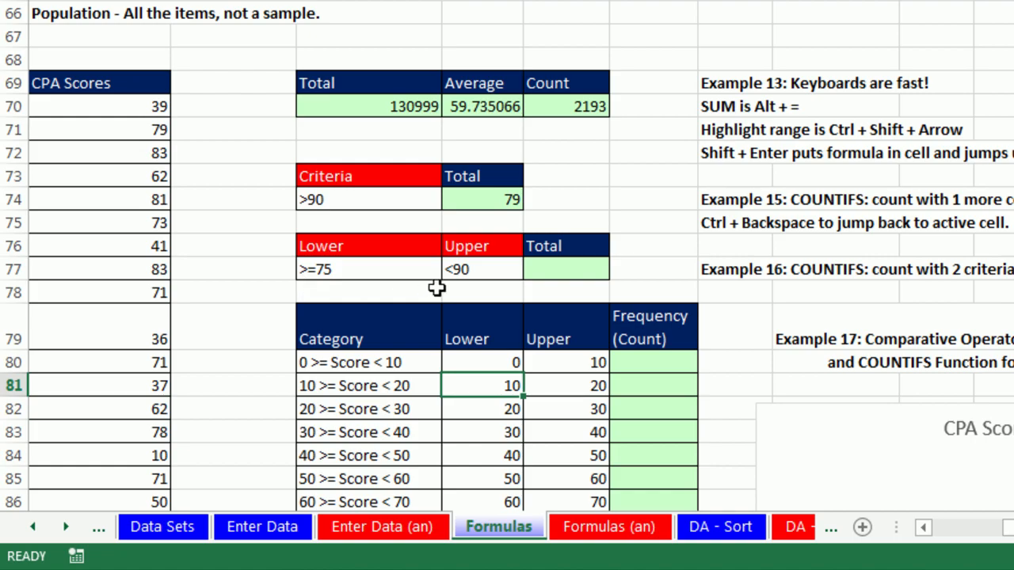
- Start a COUNTIFS formula in I77 with E70:E2262 as the first criteria range and jump back to the active cell
click(578, 270)
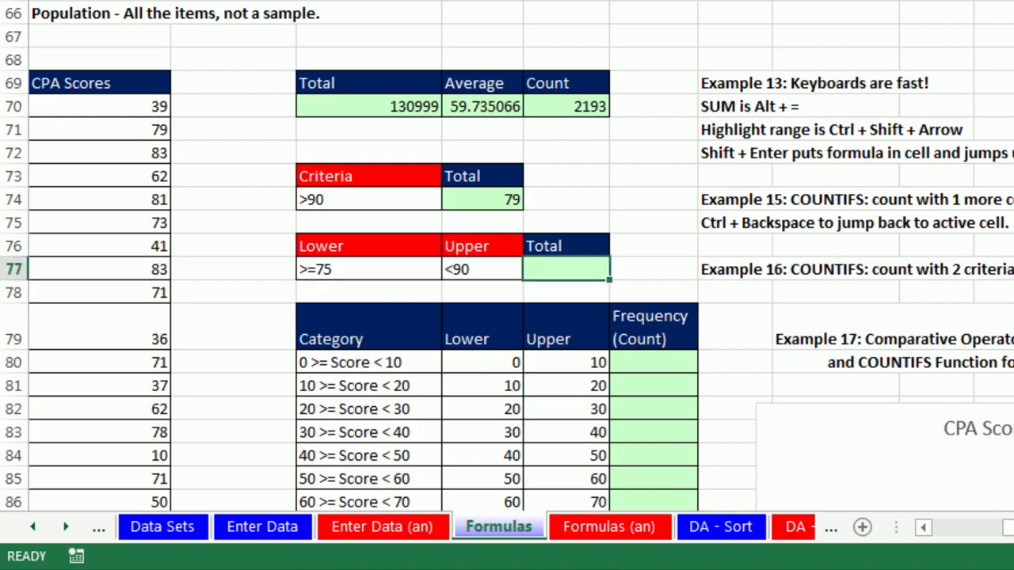
text(=coun)
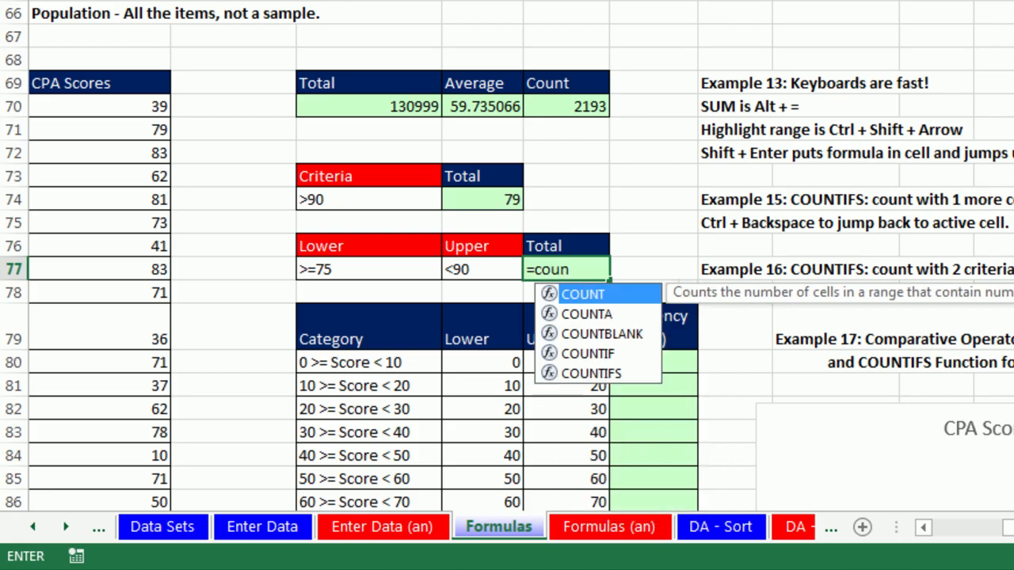
key(Down)
key(Down)
key(Down)
key(Down)
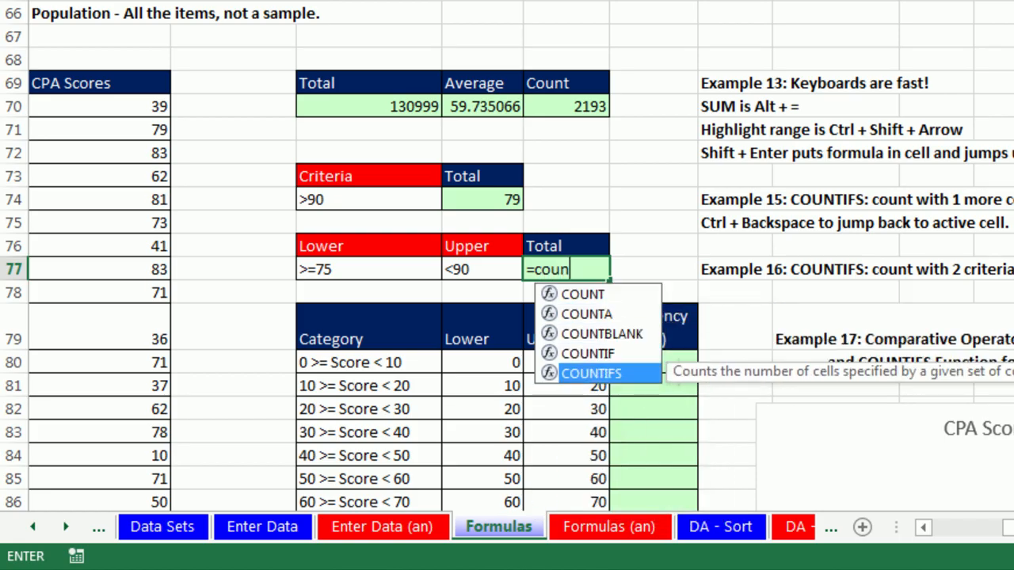
key(Tab)
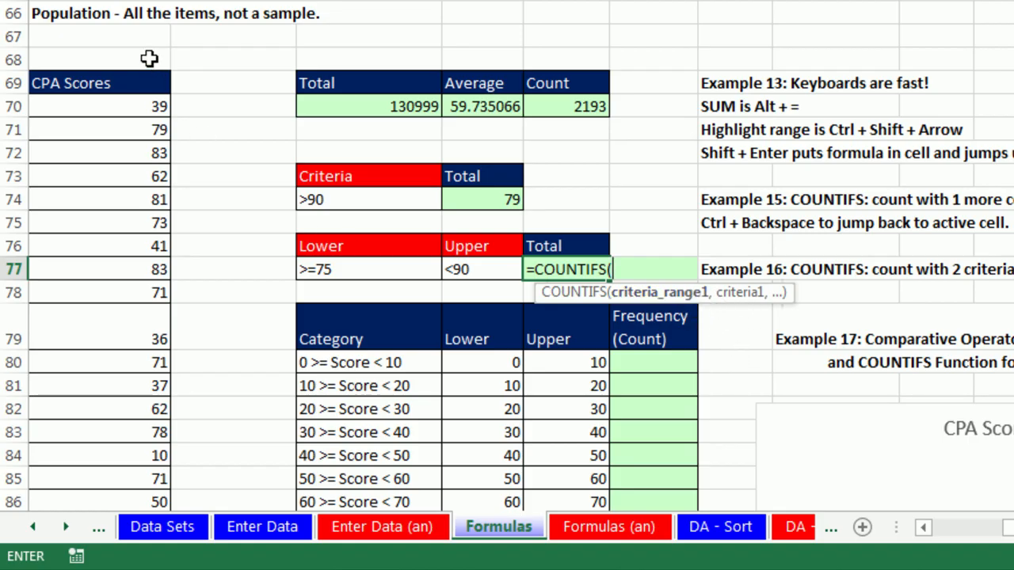
click(101, 111)
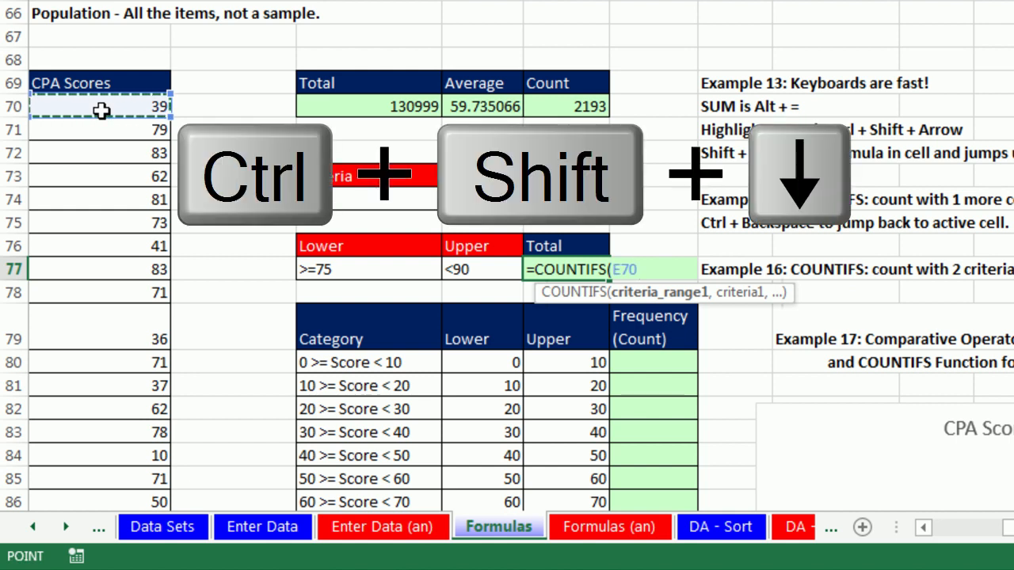
key(ctrl+shift+Down)
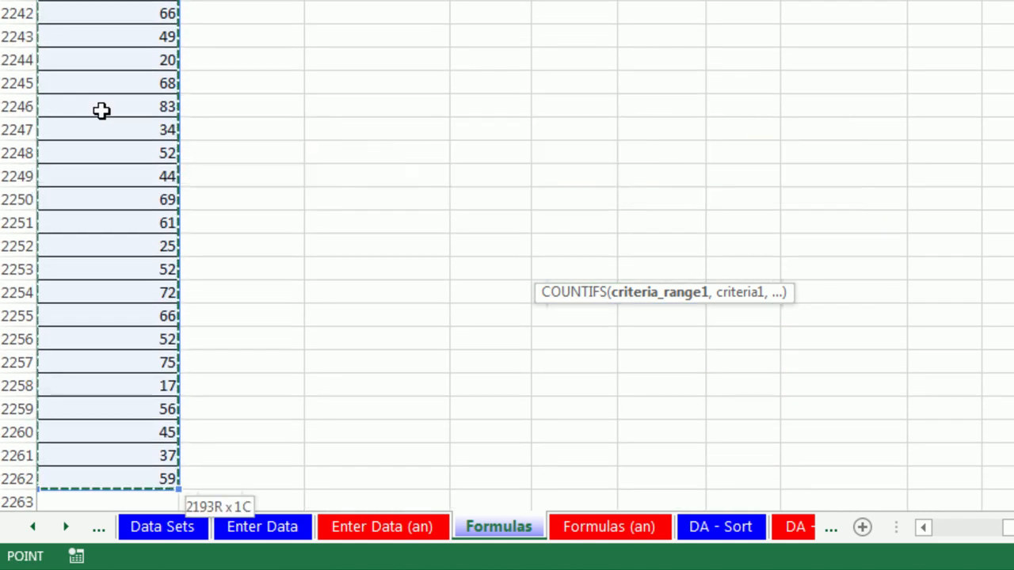
key(ctrl+BackSpace)
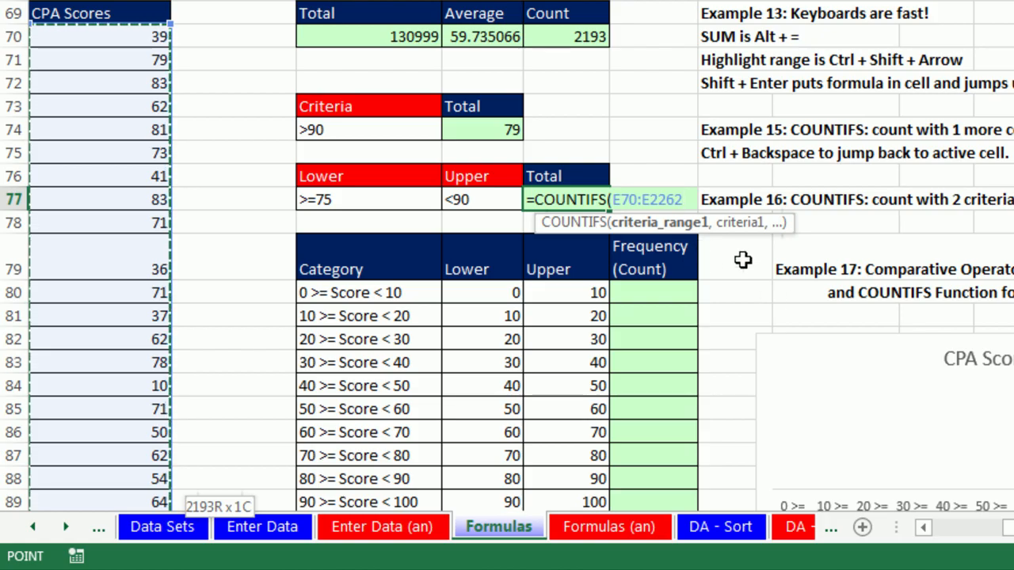
- Complete the I77 formula as =COUNTIFS(E70:E2262,G77,E70:E2262,H77) and enter it, keeping I77 active
text(,)
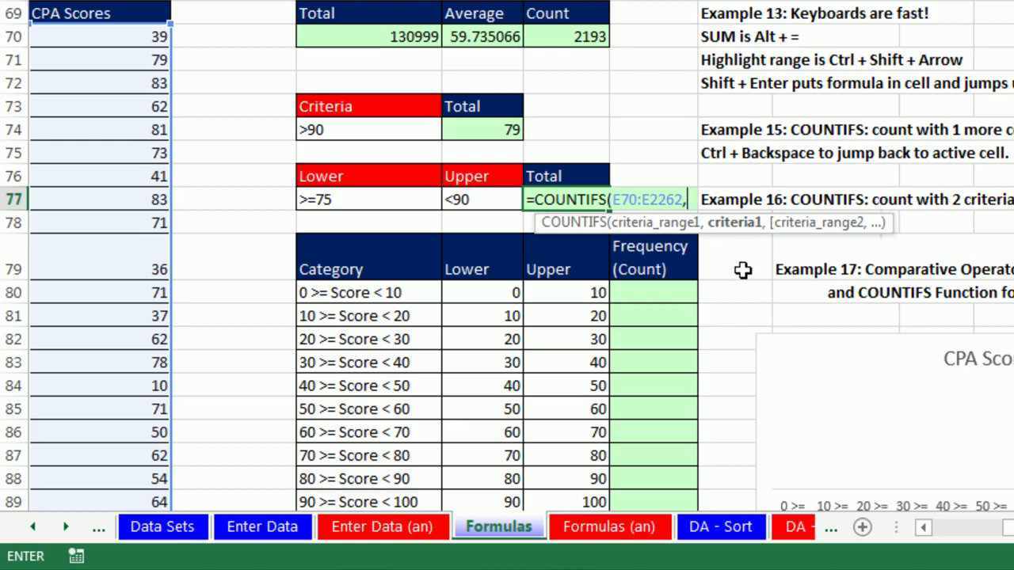
click(339, 198)
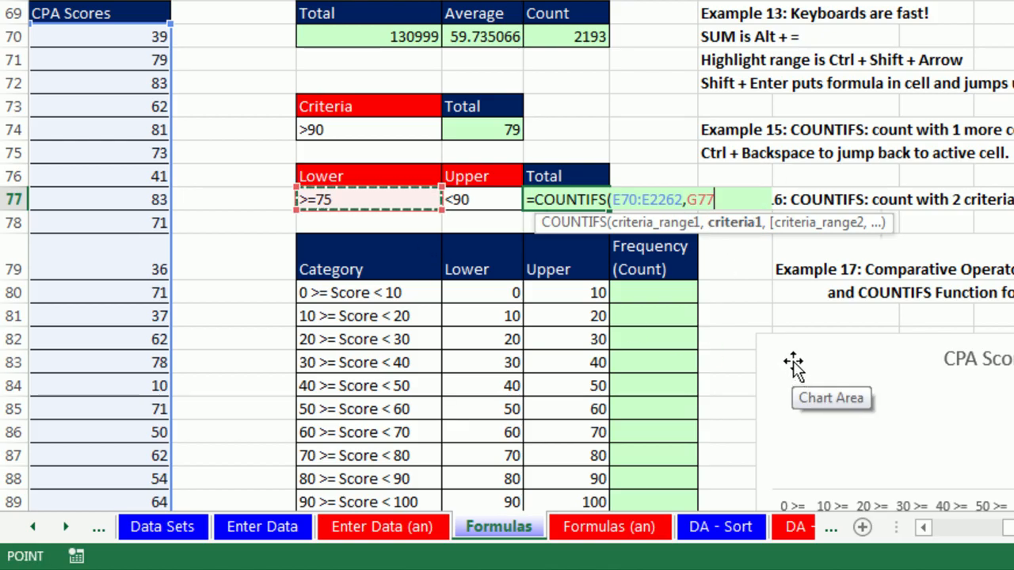
text(,)
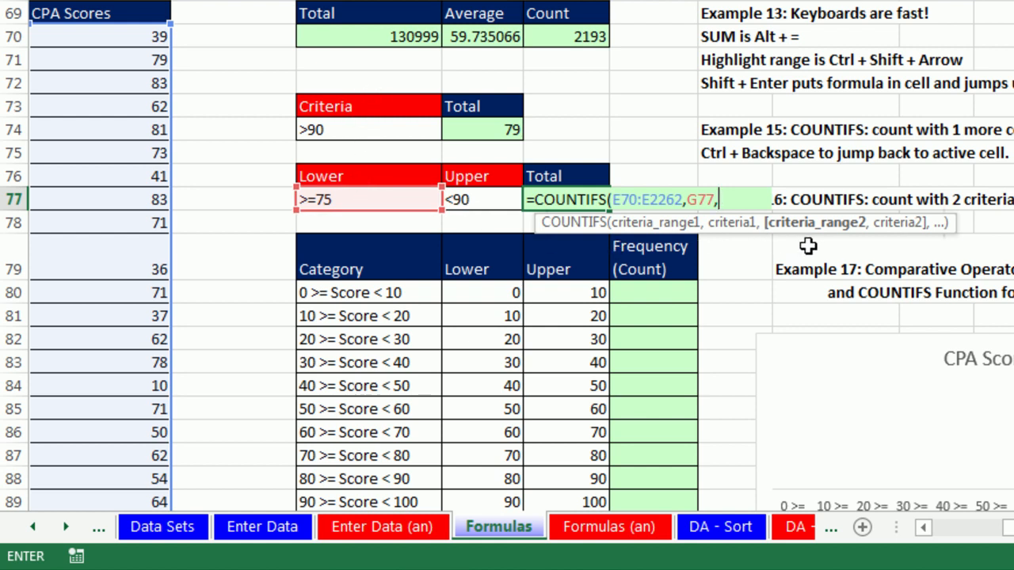
click(111, 39)
key(ctrl+shift+Down)
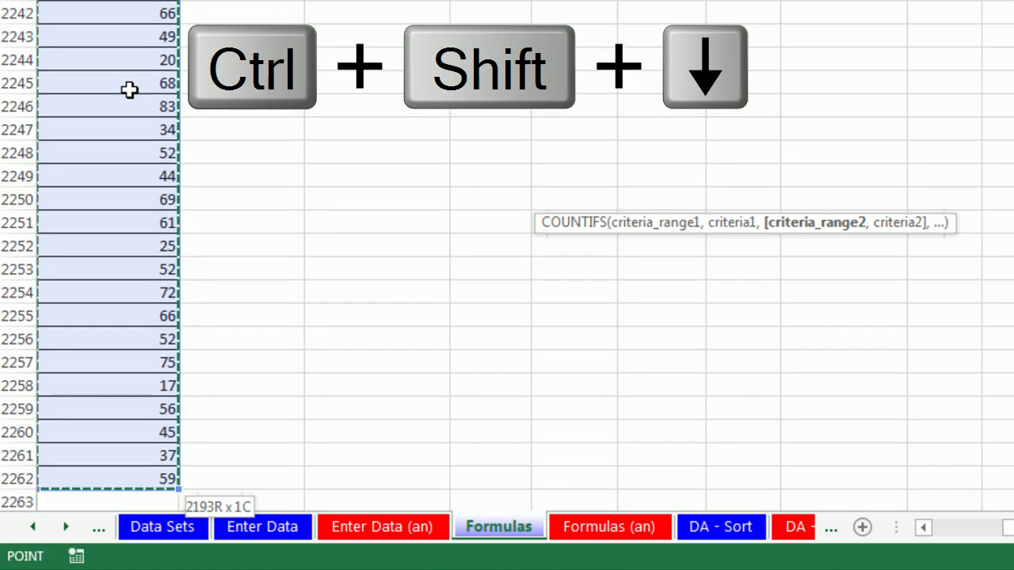
key(ctrl+BackSpace)
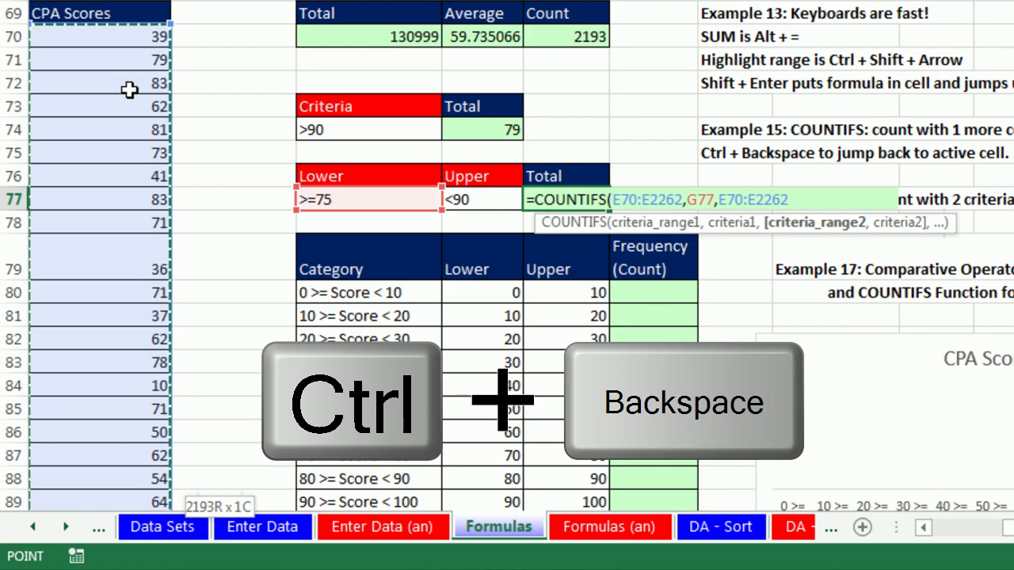
text(,)
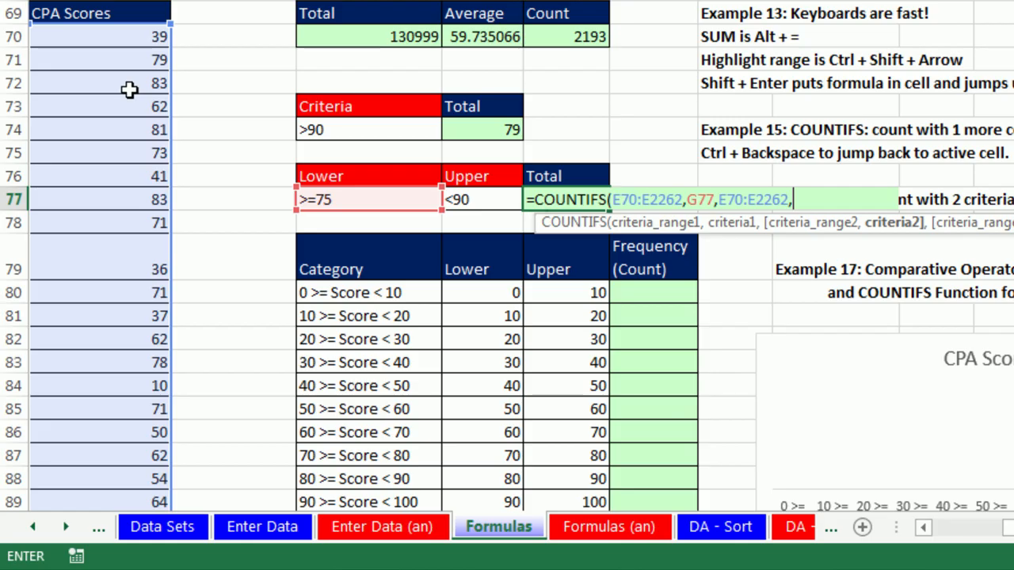
key(Right)
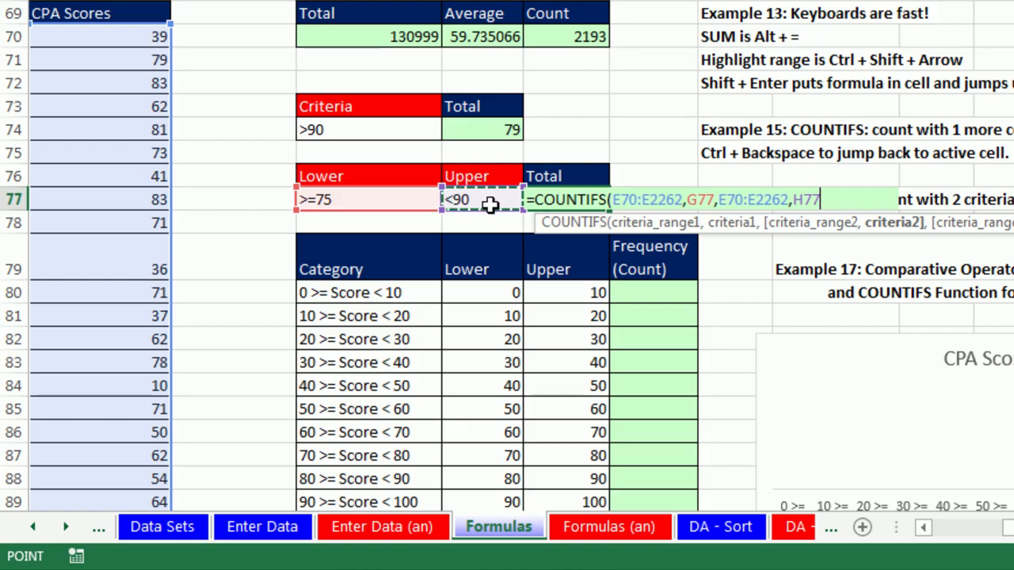
text())
key(ctrl+Return)
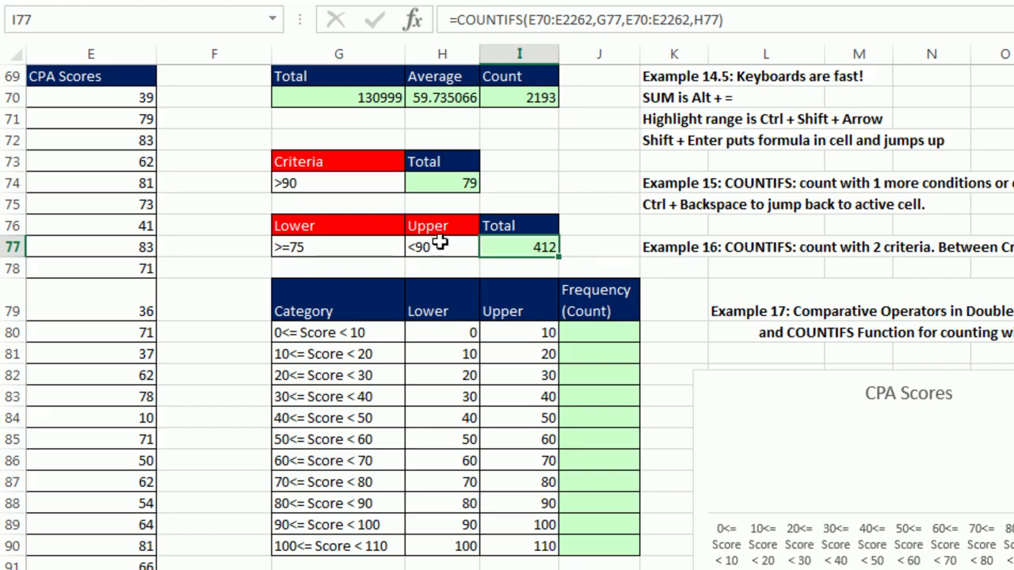
- Start a COUNTIFS formula in J80 with the CPA scores as the first criteria range, locked as $E$70:$E$2262
click(590, 334)
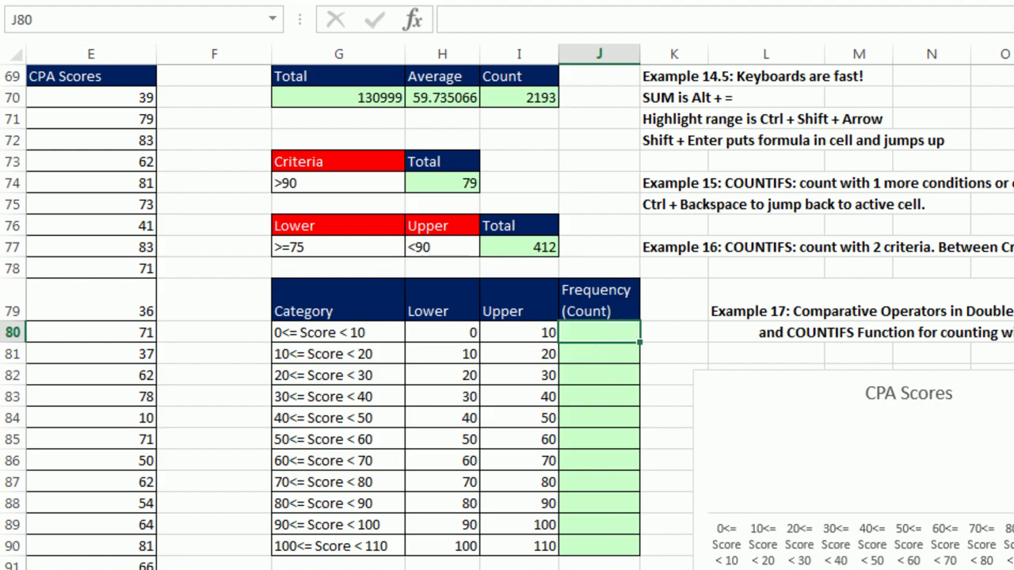
text(=counti)
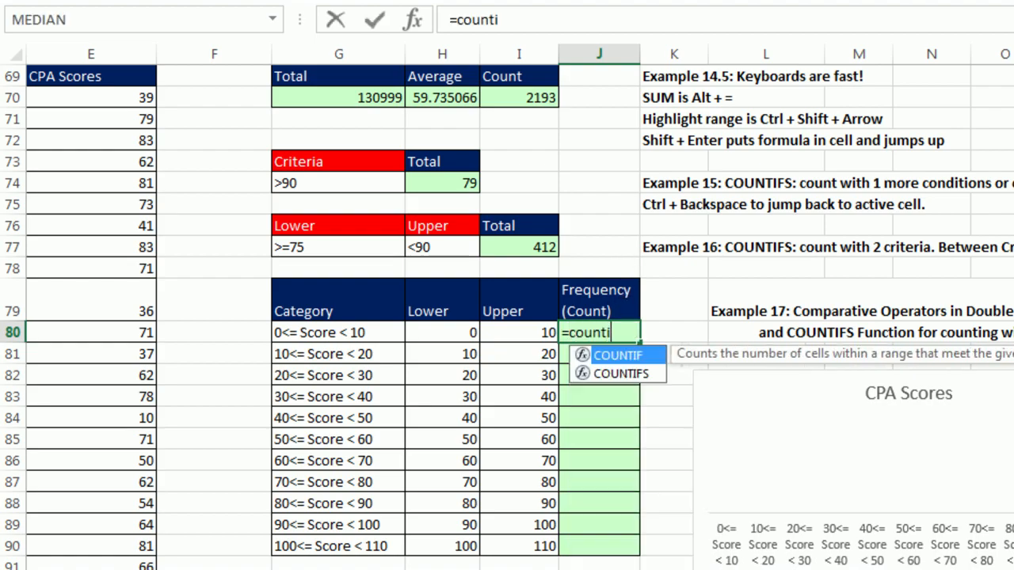
text(fs)
key(Tab)
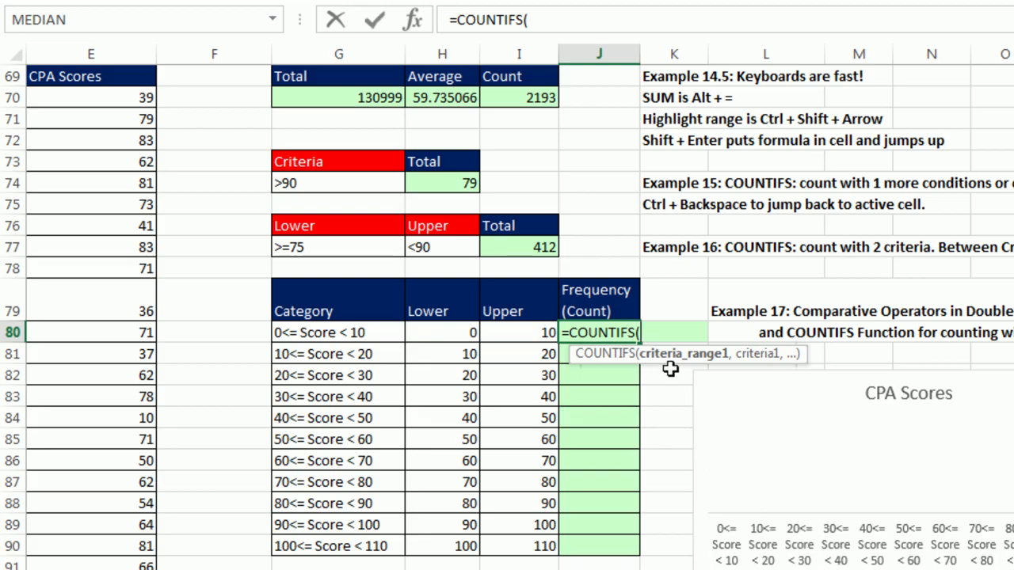
click(96, 100)
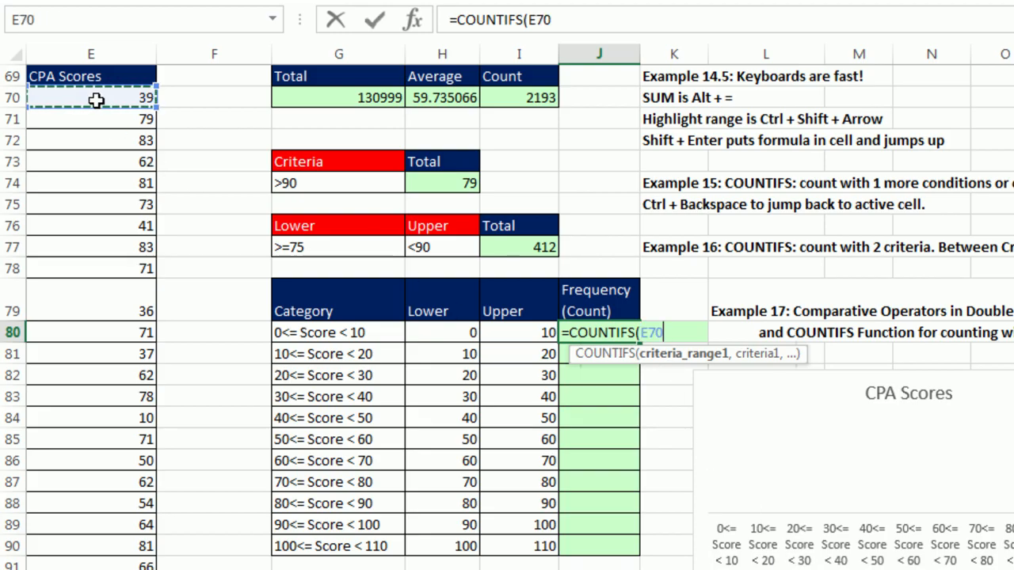
key(ctrl+shift+Down)
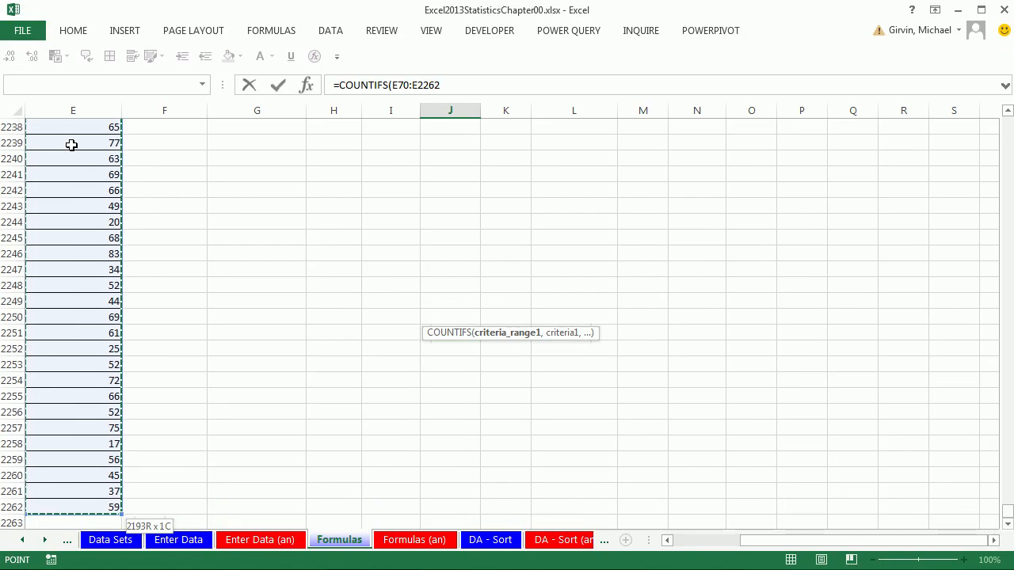
key(F4)
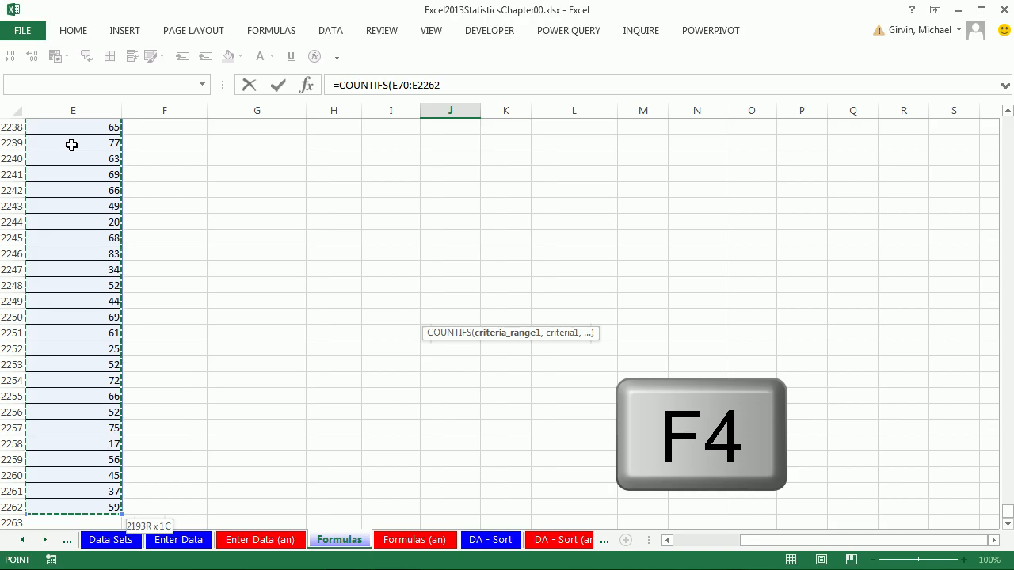
key(F4)
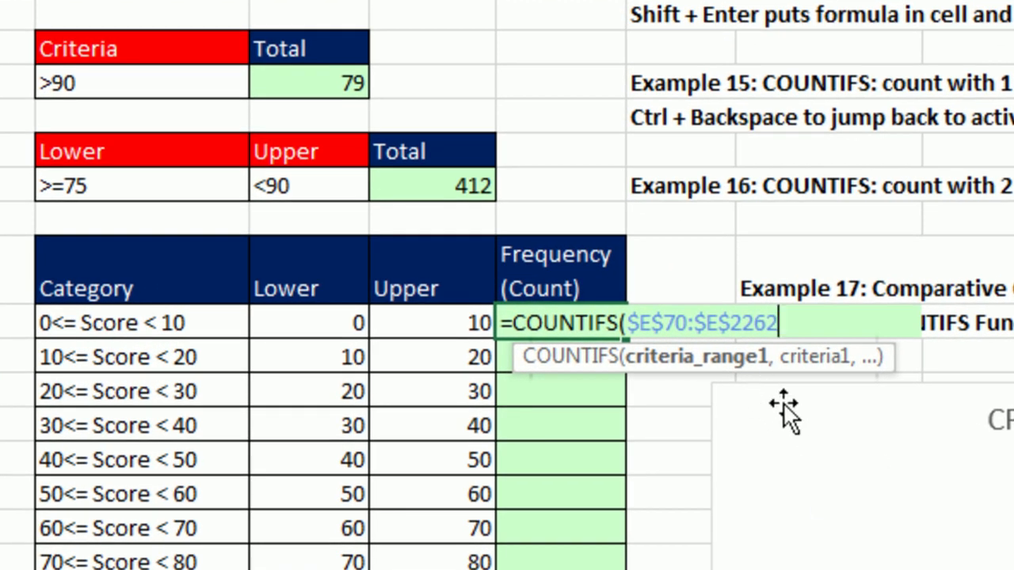
- Add the first criterion ">="&H80 to the J80 formula, joining the quoted operator to the lower limit
text(,)
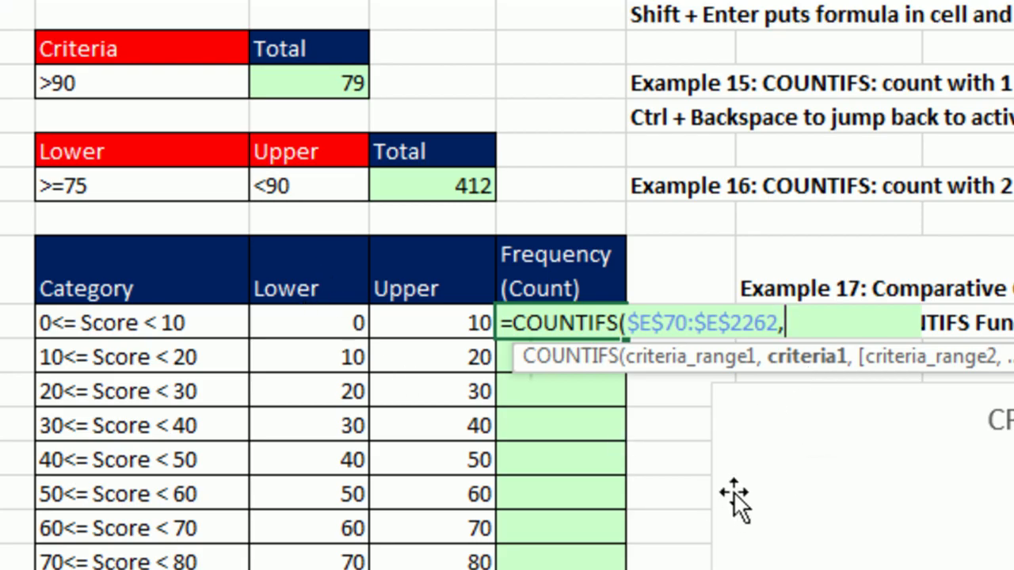
text(>=)
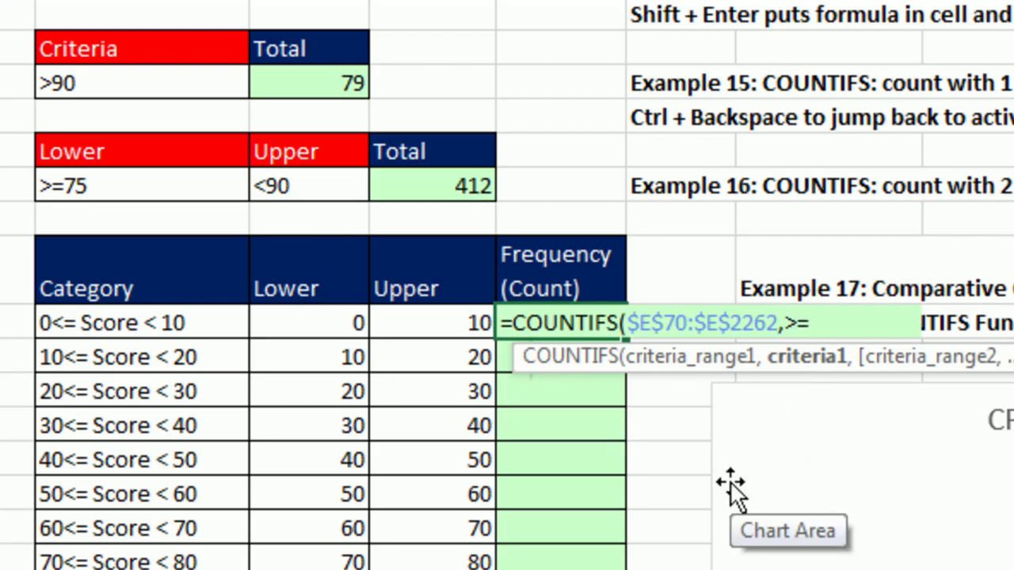
key(BackSpace)
key(BackSpace)
text(">=")
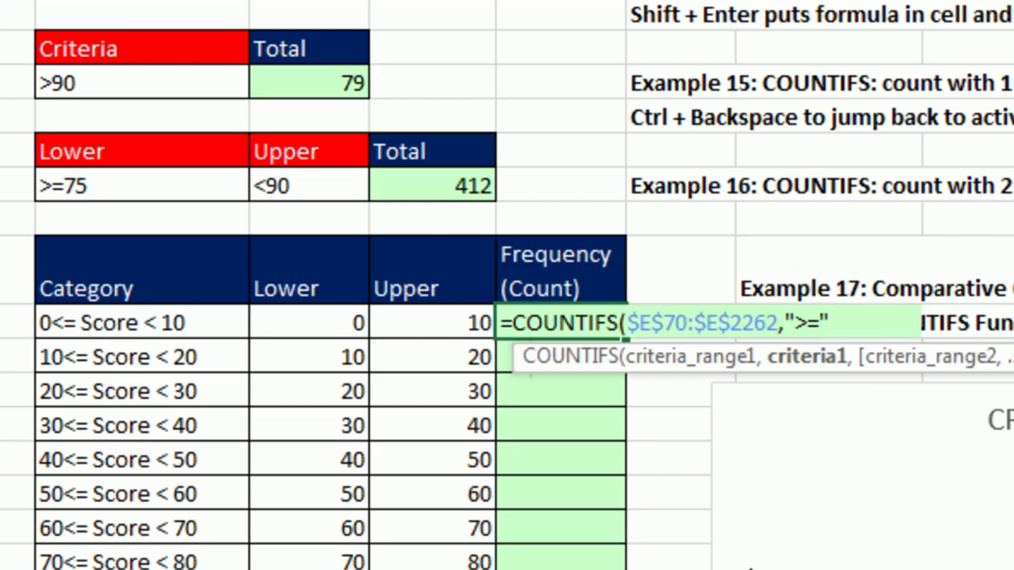
text(&)
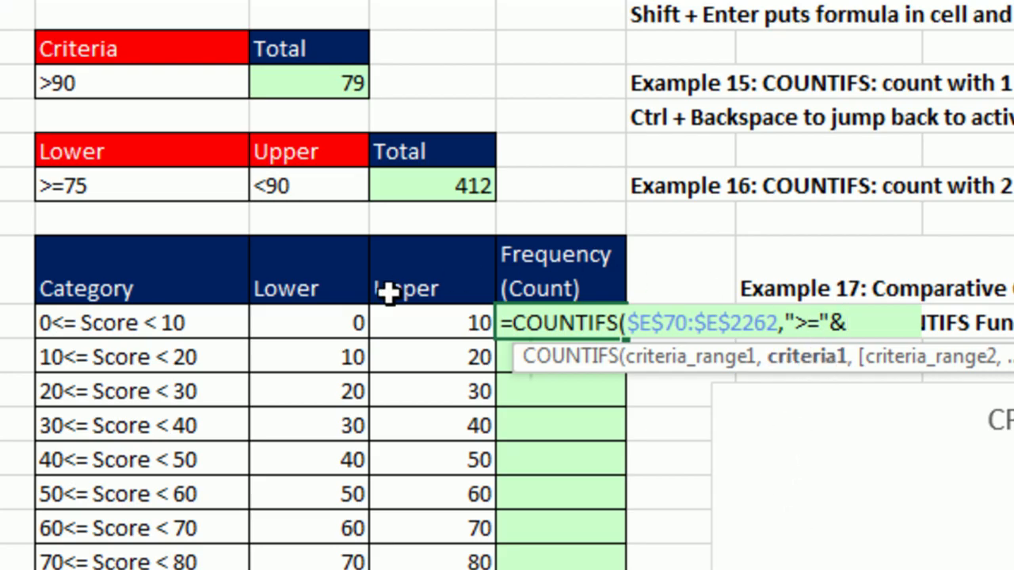
click(324, 330)
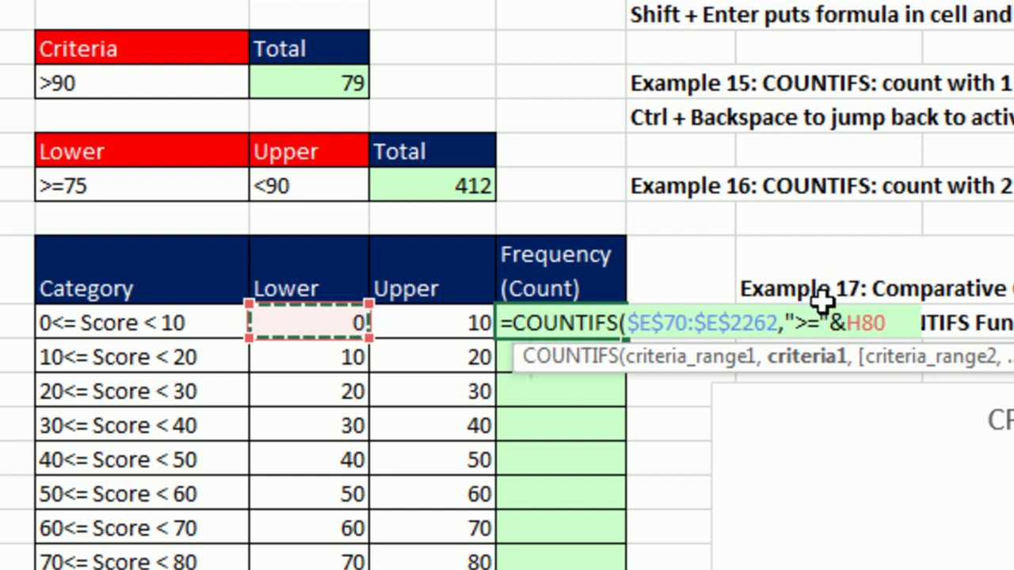
- Evaluate the first criterion inside the J80 formula to check it, and undo the evaluation
click(806, 361)
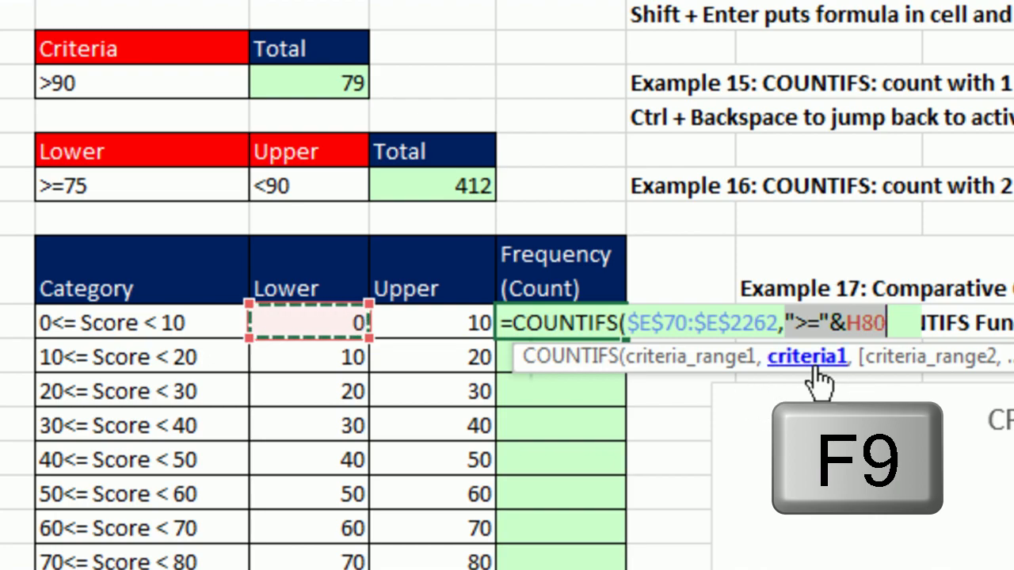
key(F9)
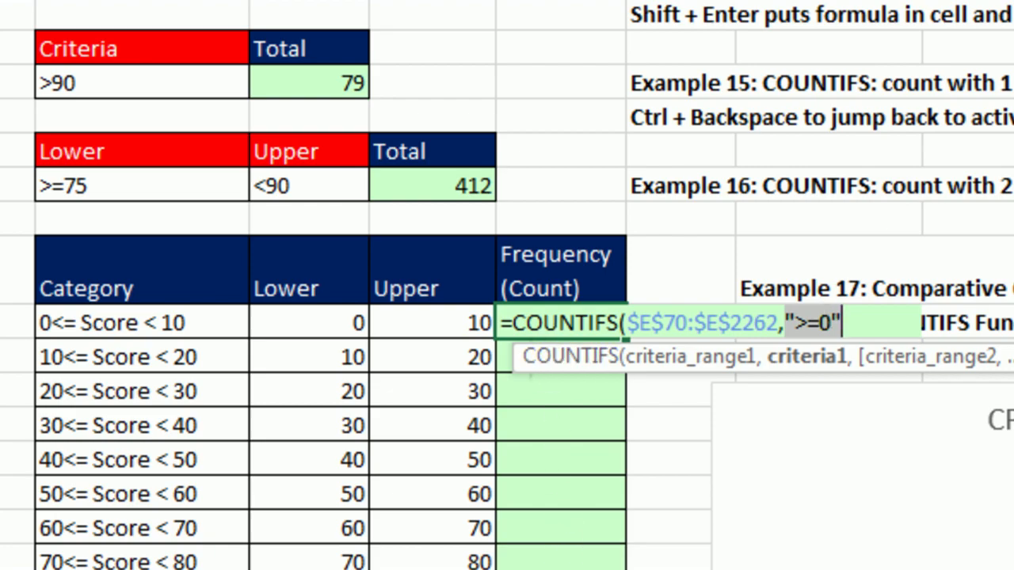
key(ctrl+z)
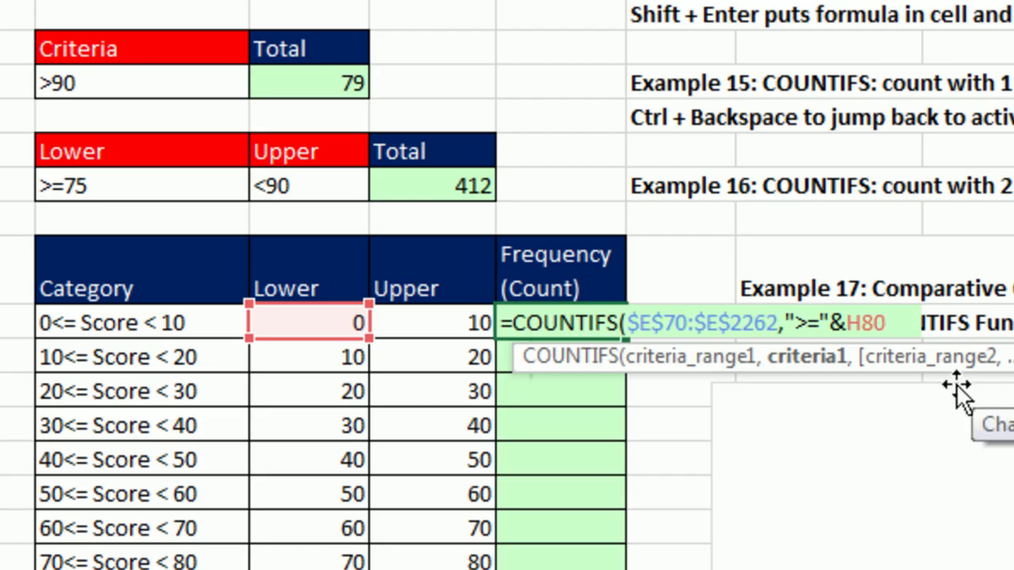
- Complete the J80 formula with $E$70:$E$2262 as the second criteria range and "<"&I80 as its criterion, and enter it keeping J80 active
text(,)
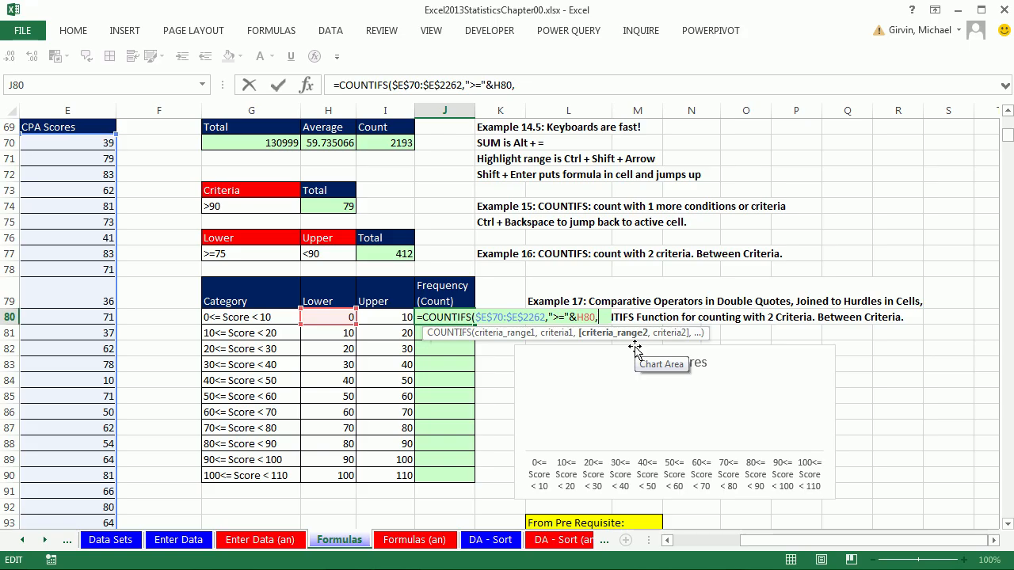
click(71, 145)
key(ctrl+shift+Down)
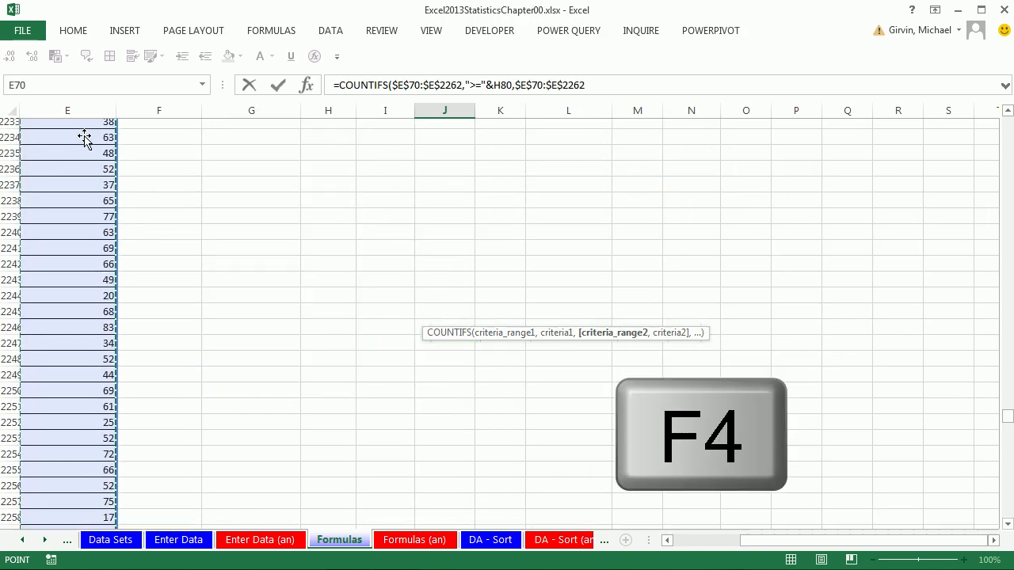
key(F4)
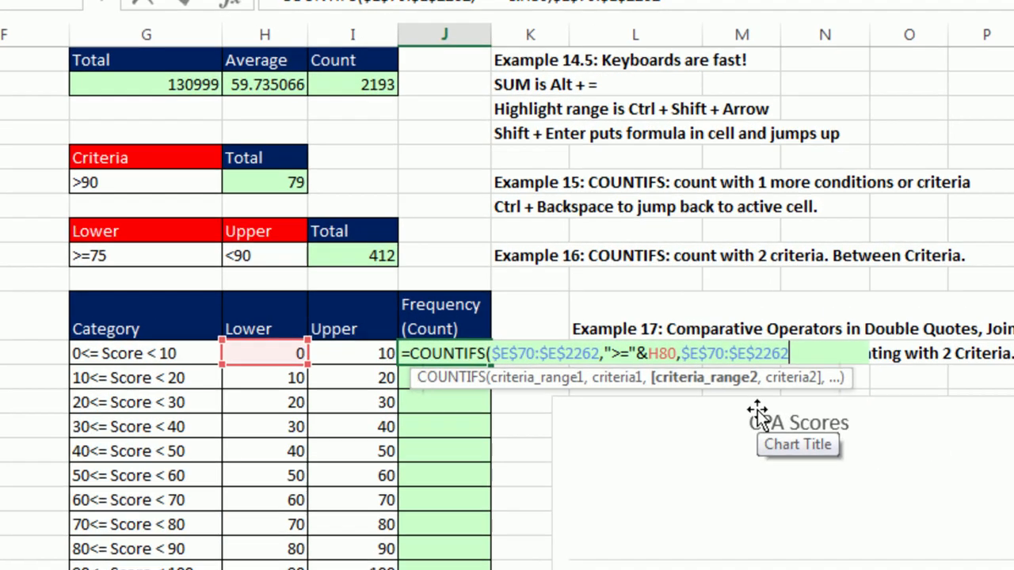
text(,"<")
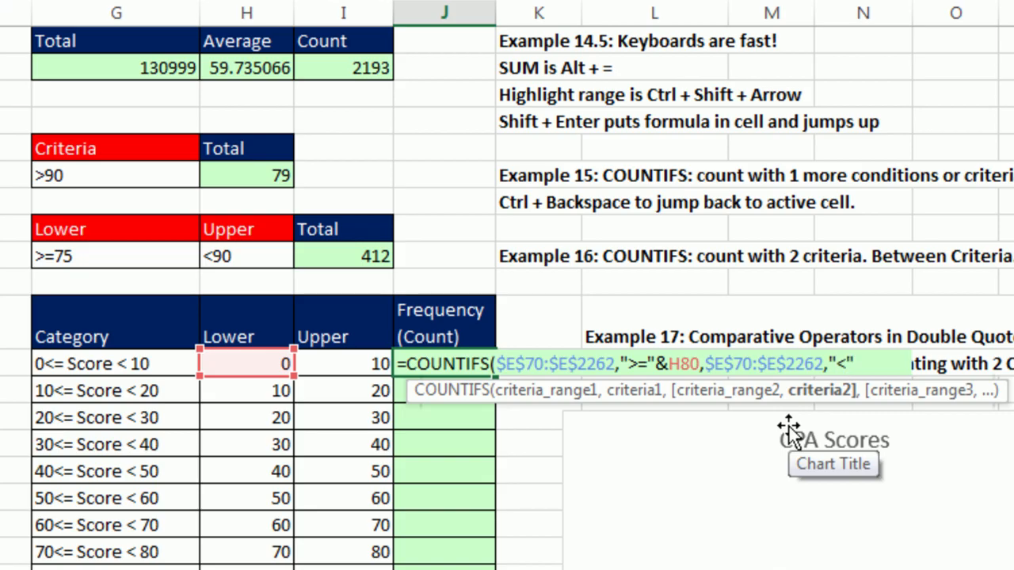
text(&)
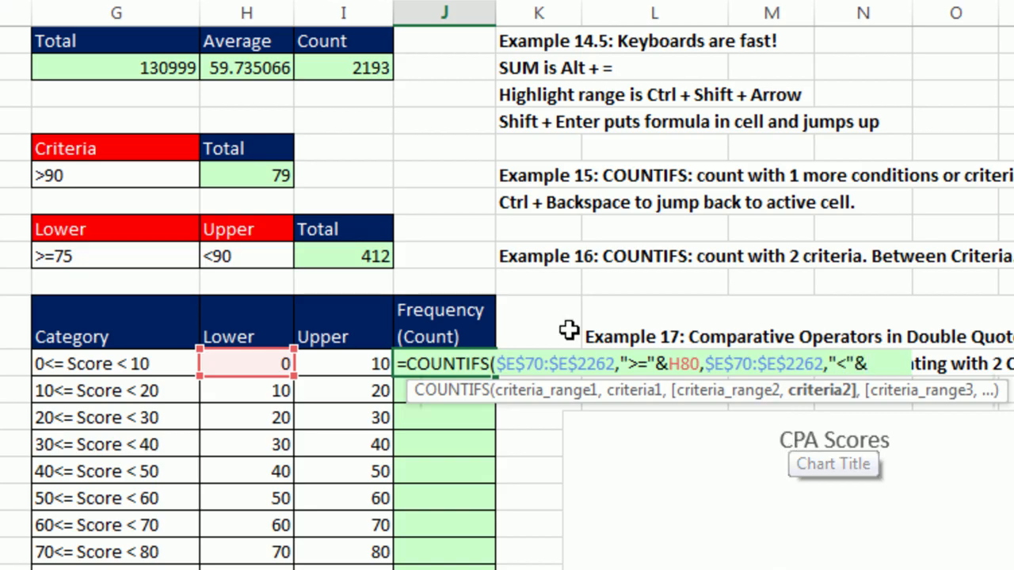
click(383, 362)
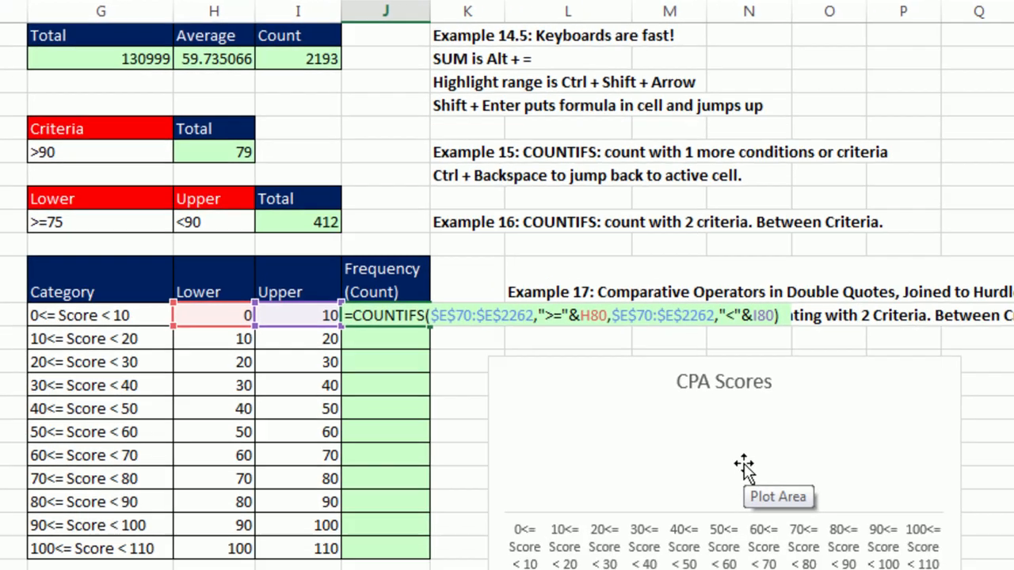
key(ctrl+Return)
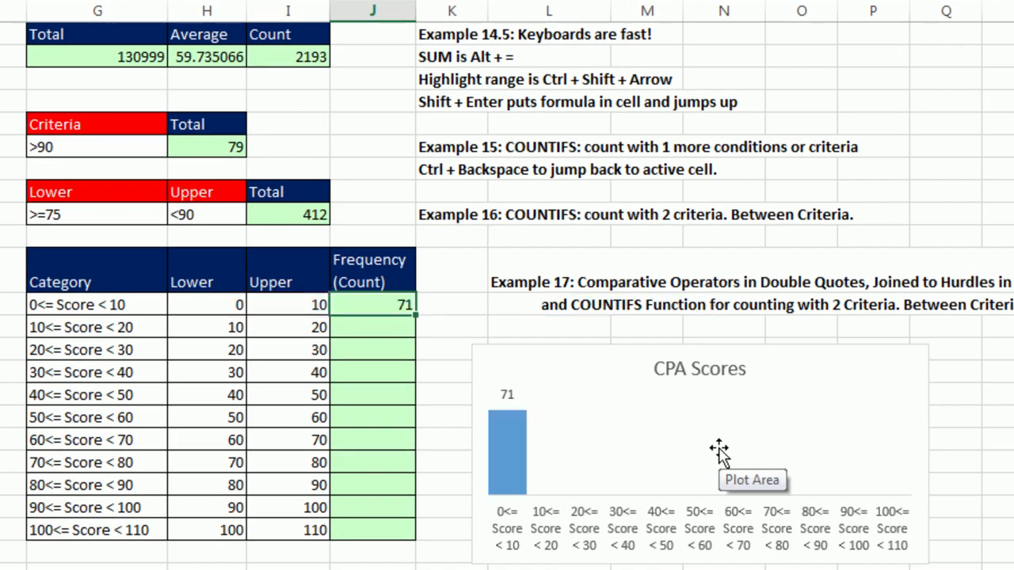
- Fill the J80 frequency formula down to J90 and check the cell references in the last cell's formula
double_click(416, 315)
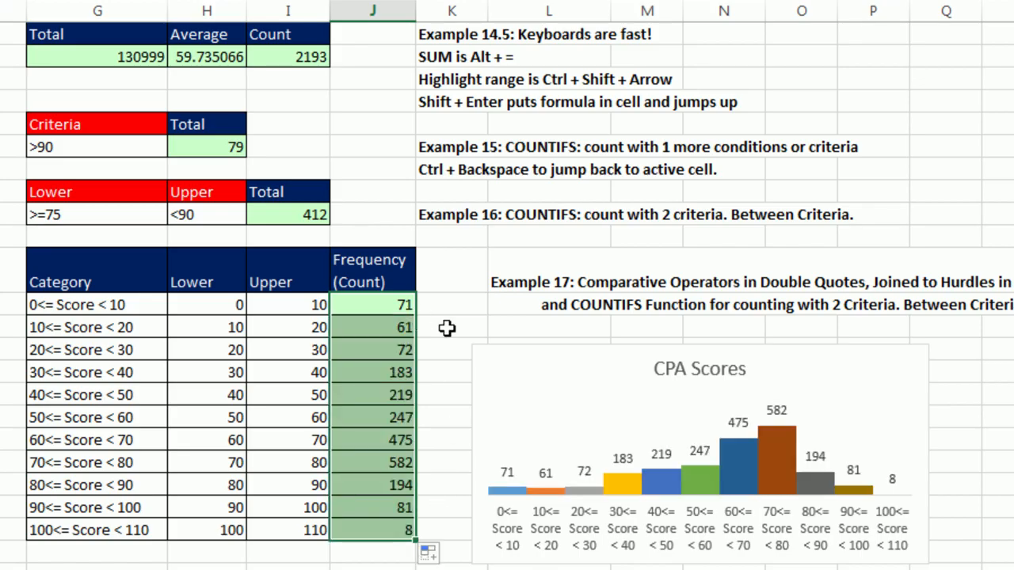
click(391, 525)
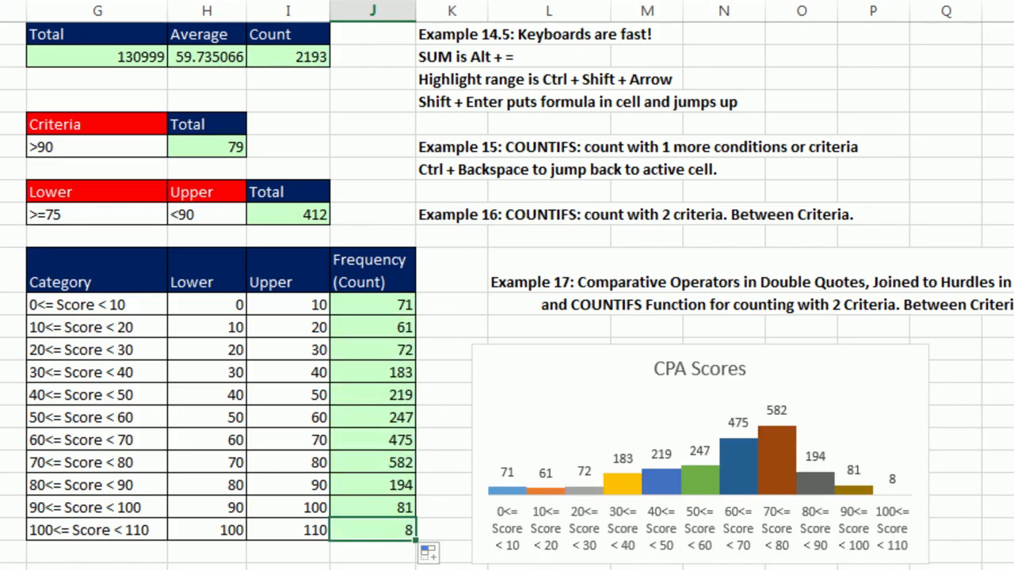
key(F2)
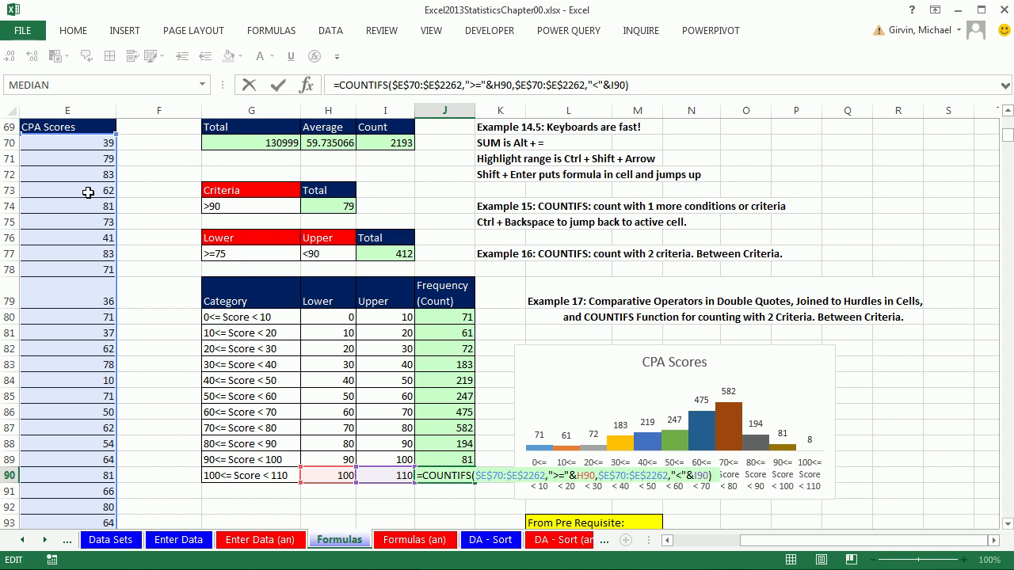
key(ctrl+Return)
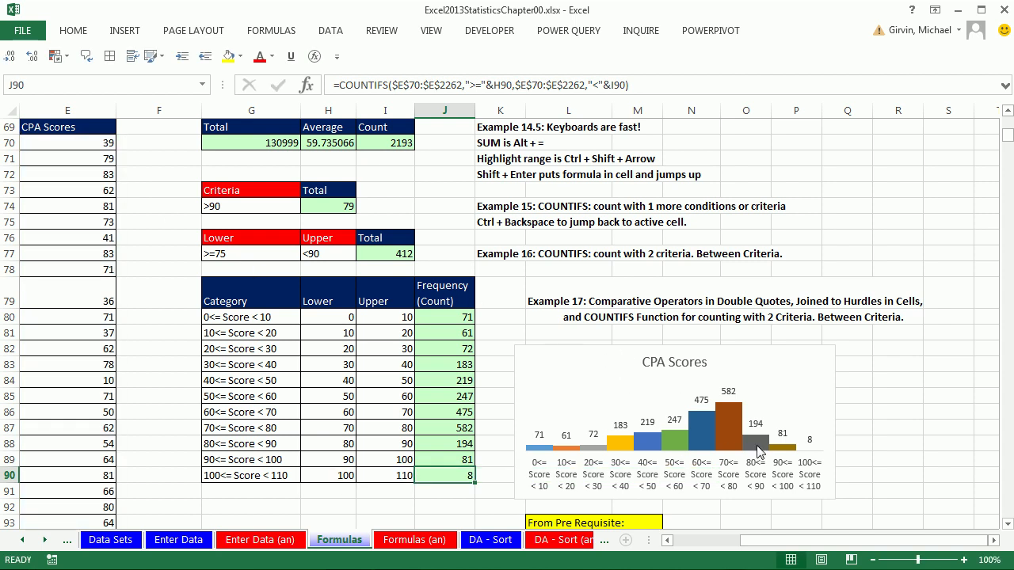
- Bring the later sheets into view and switch to the DA - Sort sheet
mouse_move(728, 446)
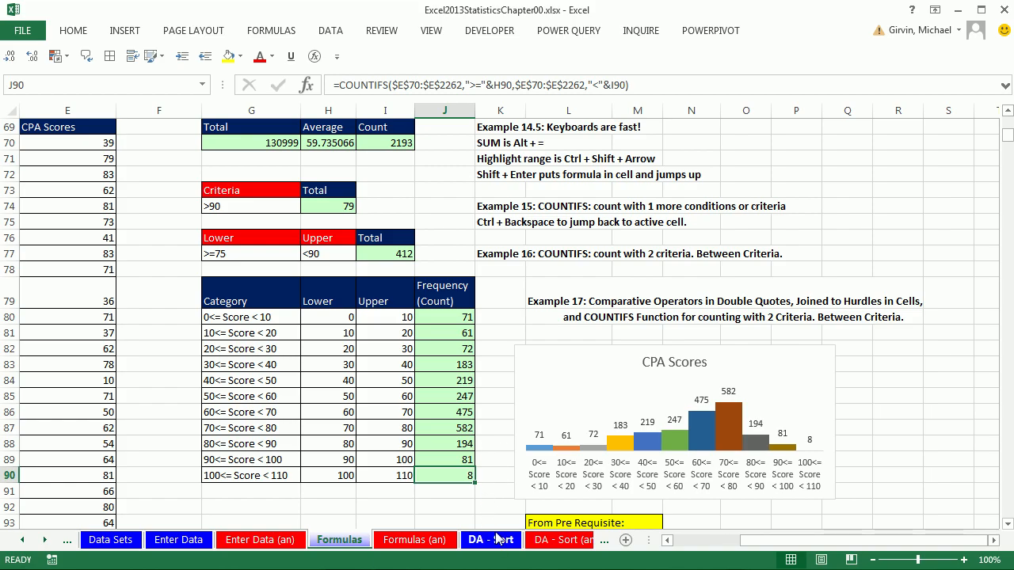
click(45, 541)
click(44, 541)
click(44, 541)
click(44, 541)
click(44, 541)
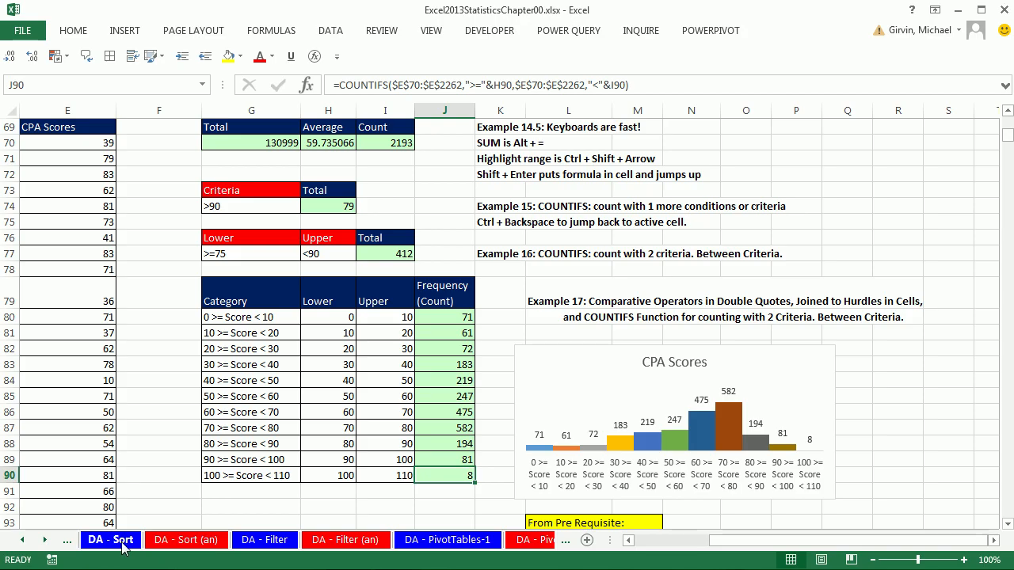
click(110, 541)
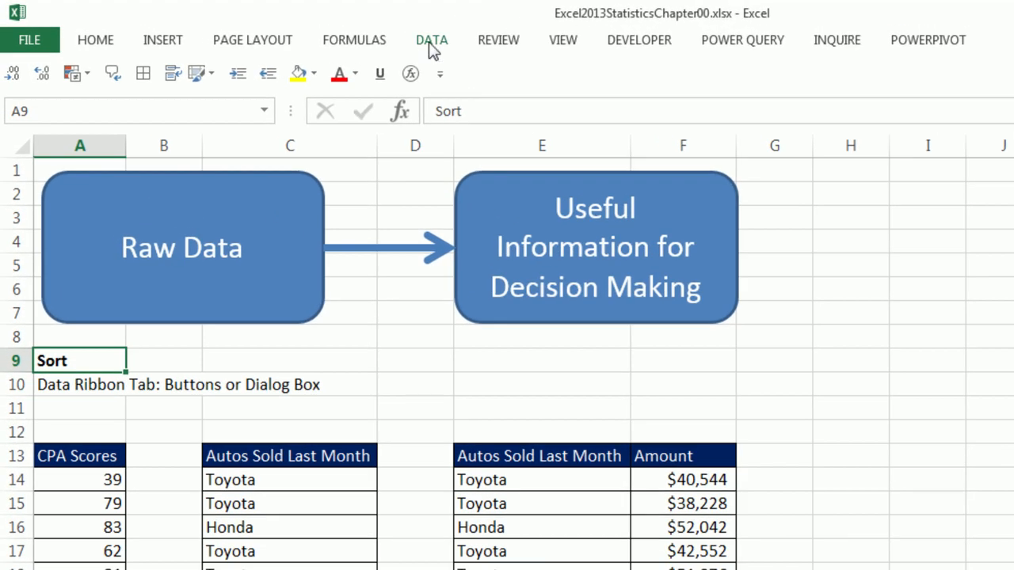
- Keep the ribbon permanently expanded, look over the Insert commands, and return to the Data commands
right_click(432, 49)
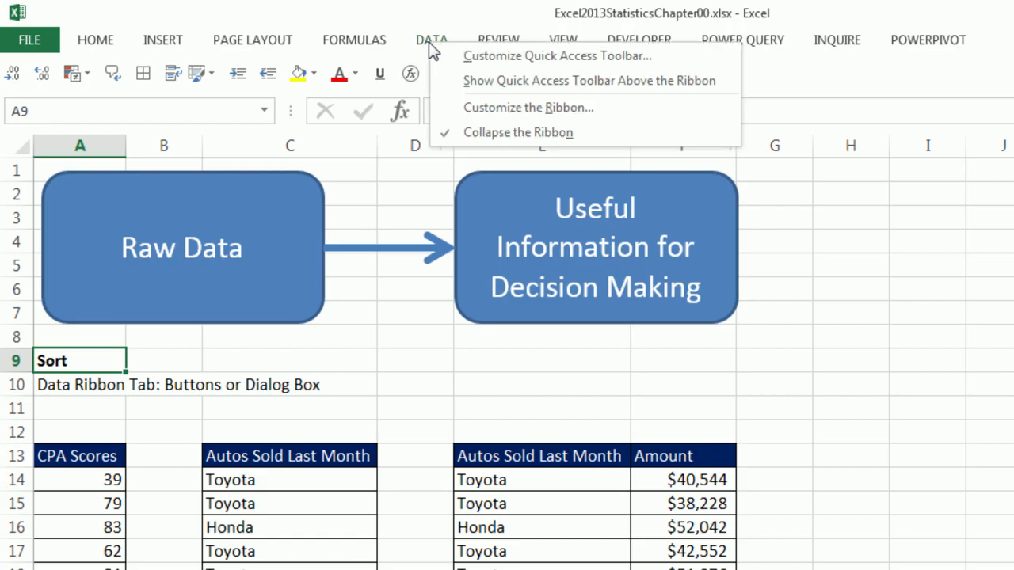
click(472, 135)
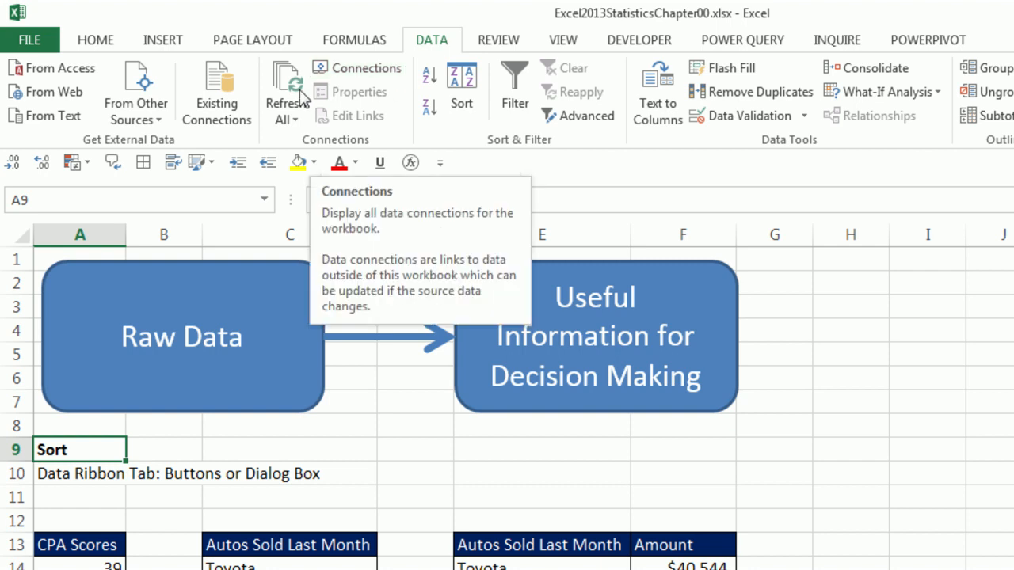
click(163, 46)
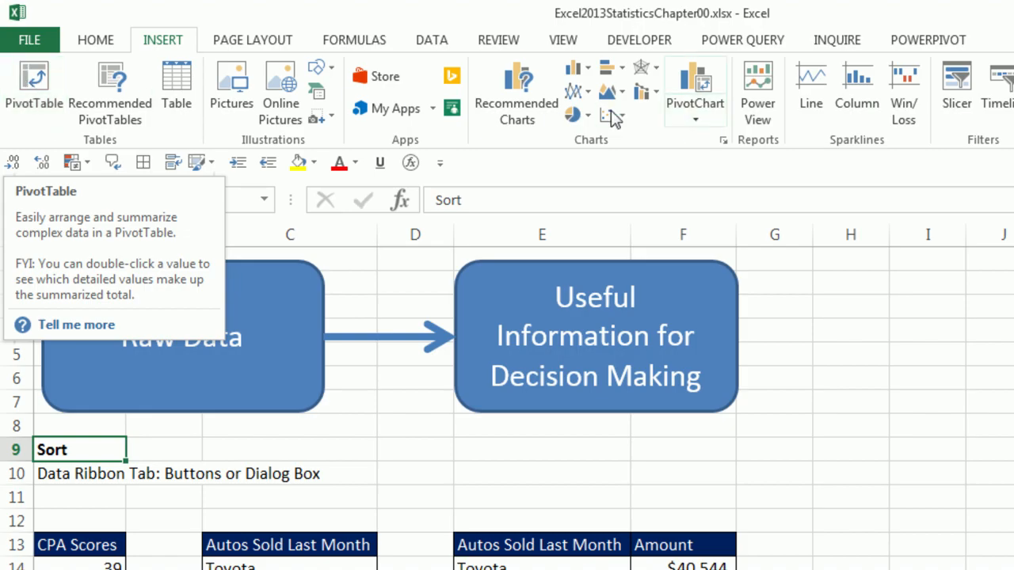
click(433, 41)
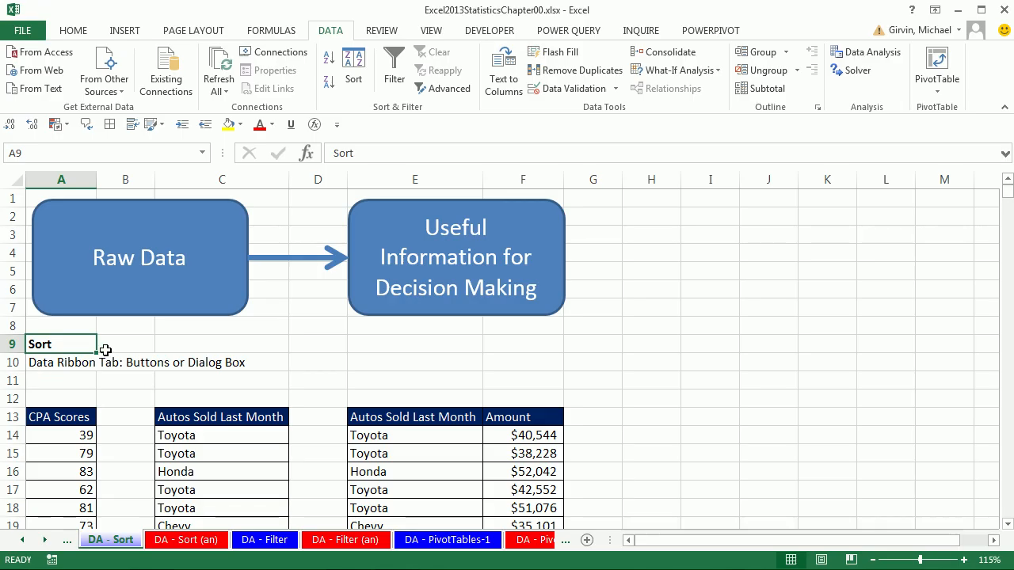
- Examine the data sets' field names in row 13 and the empty cells bordering the CPA Scores column
scroll(110, 352, down, 3)
scroll(125, 328, up, 1)
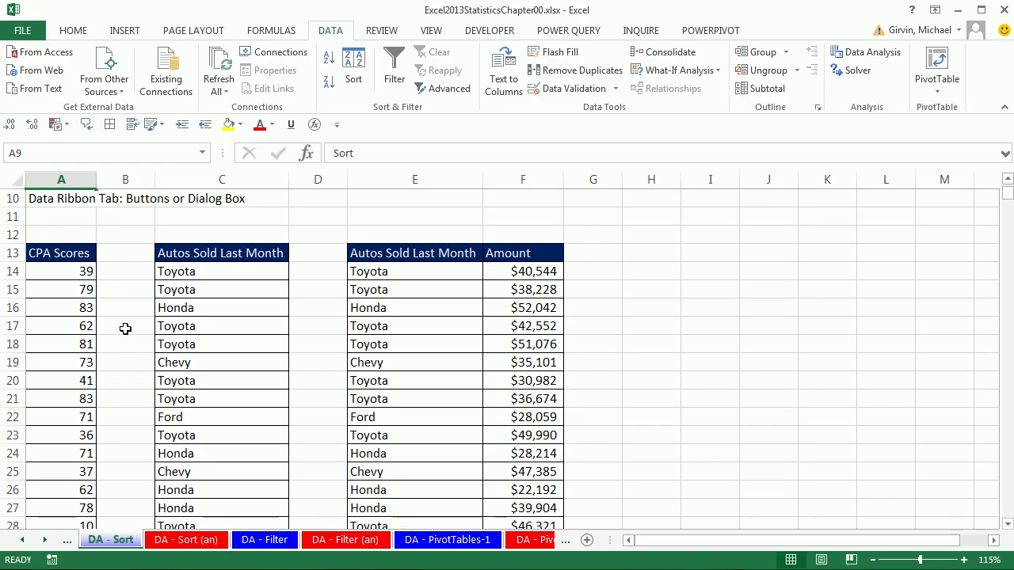
click(78, 344)
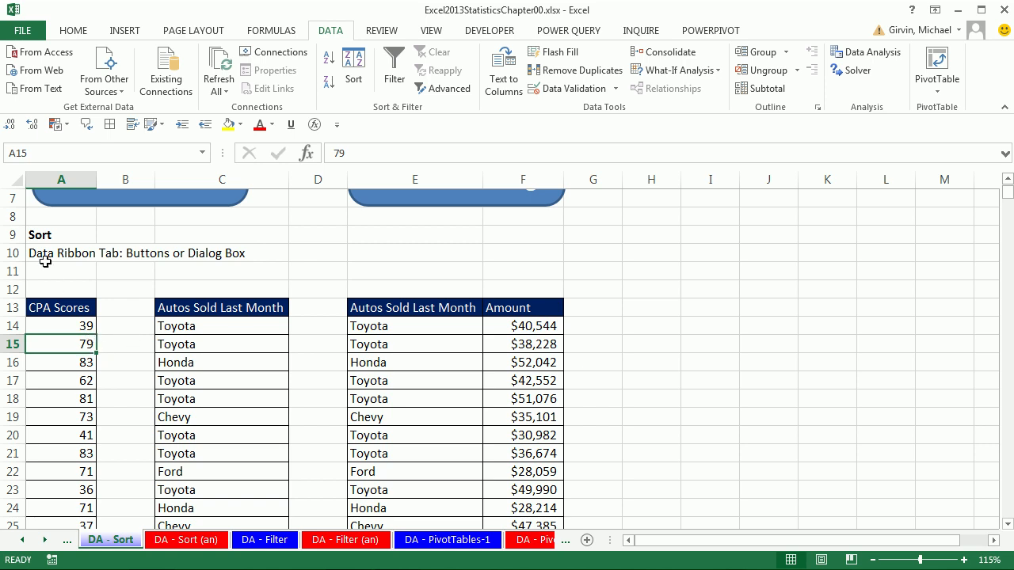
click(52, 311)
click(201, 309)
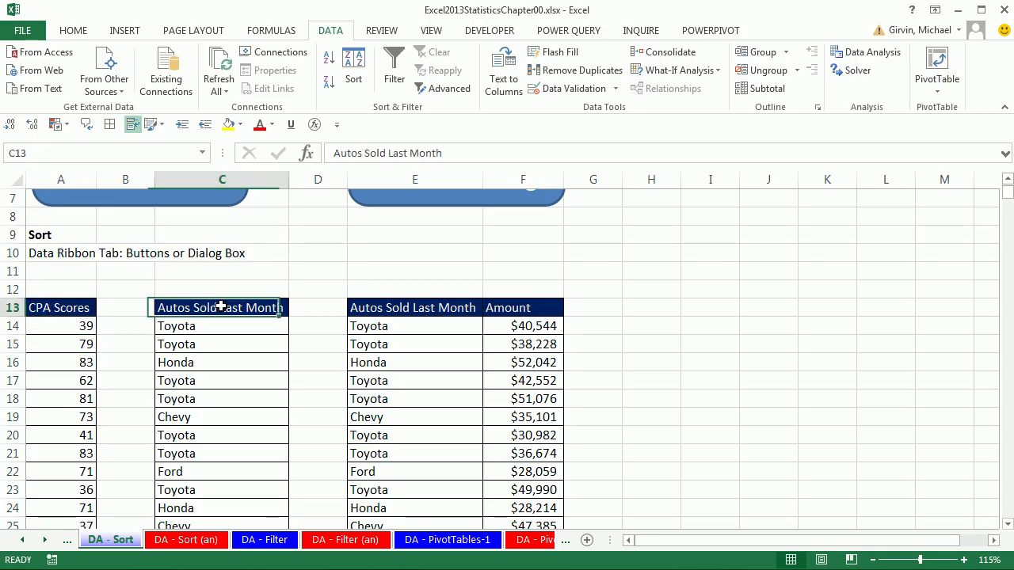
click(415, 310)
drag(39, 285, 136, 292)
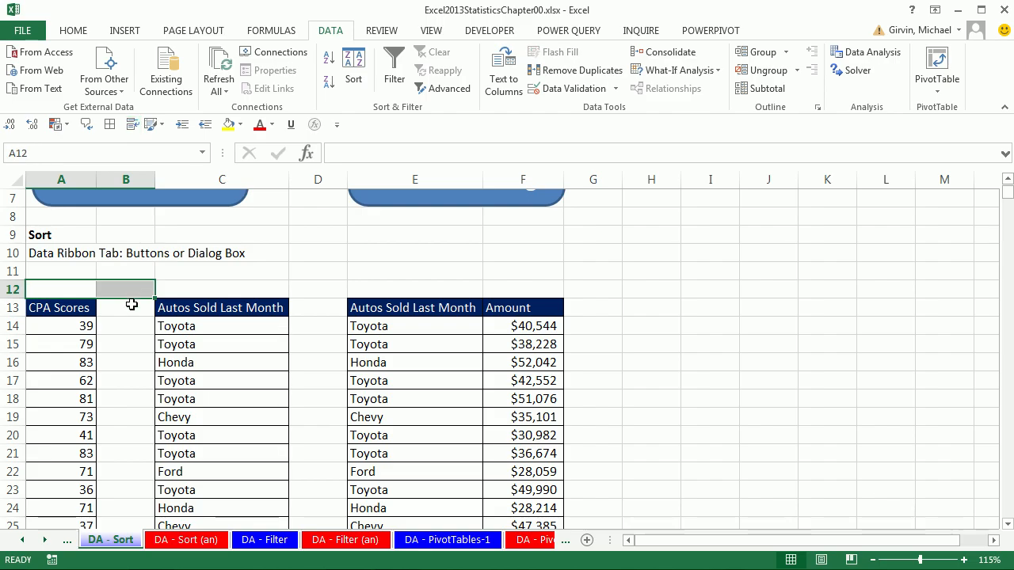
click(131, 307)
drag(133, 382, 132, 417)
click(61, 317)
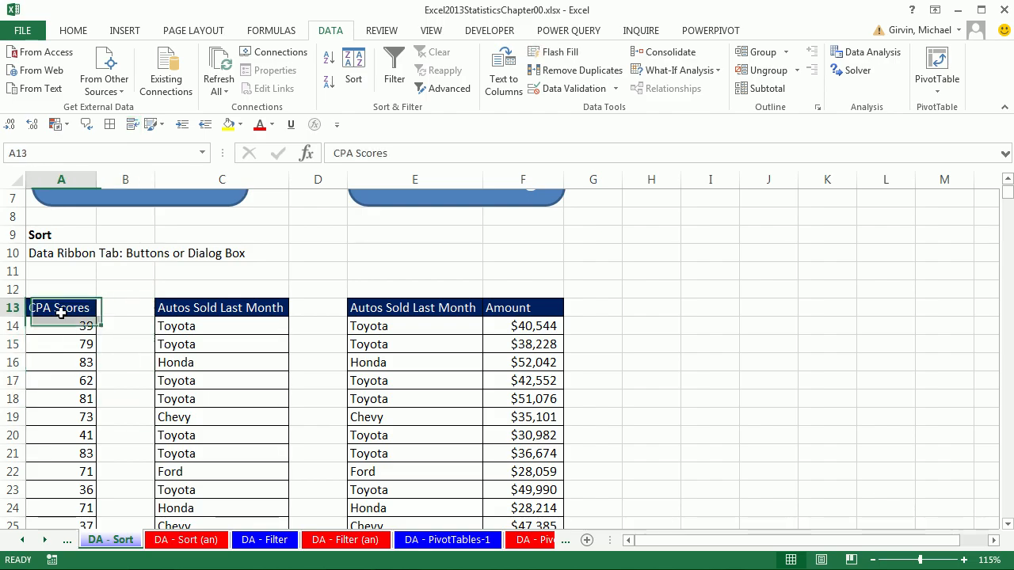
- With only cell A15 selected, sort the CPA Scores column from smallest to largest and look through the sorted scores
click(70, 343)
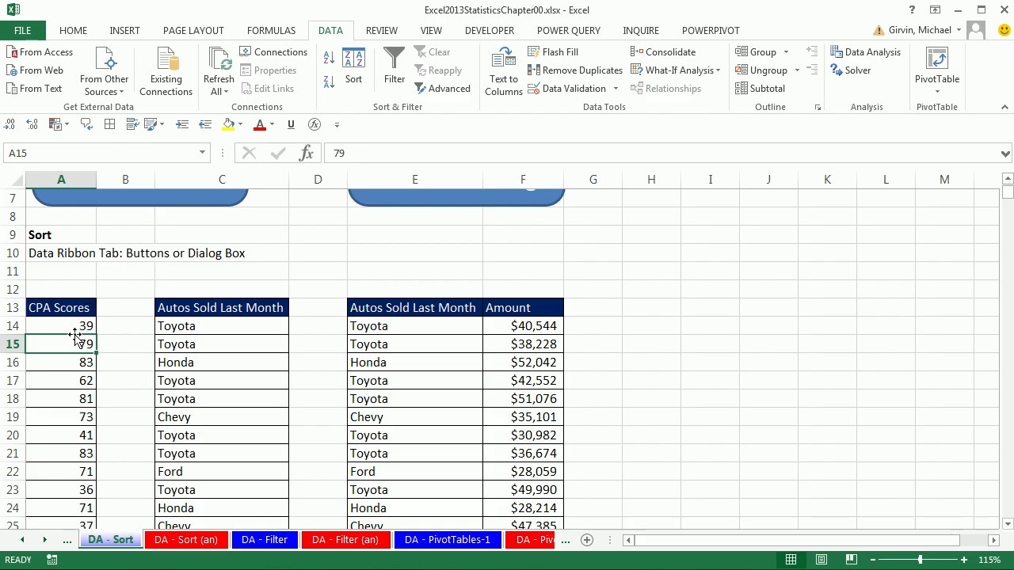
click(65, 382)
click(71, 305)
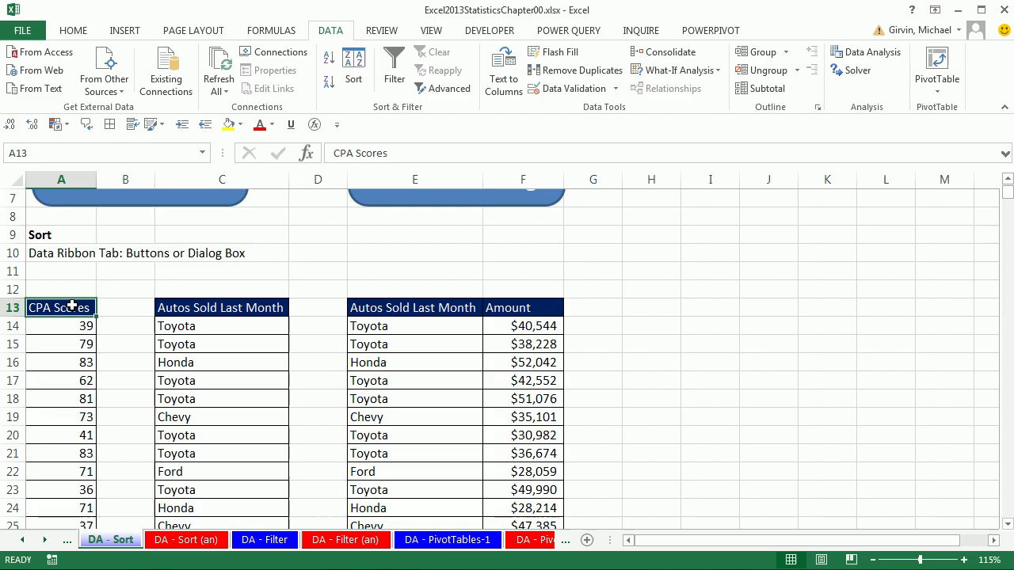
click(60, 349)
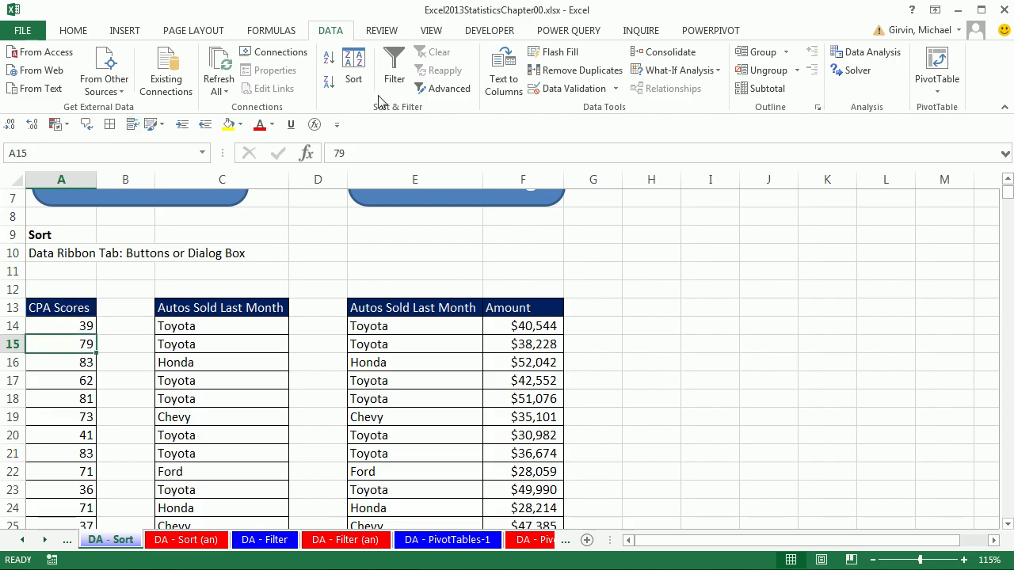
click(330, 62)
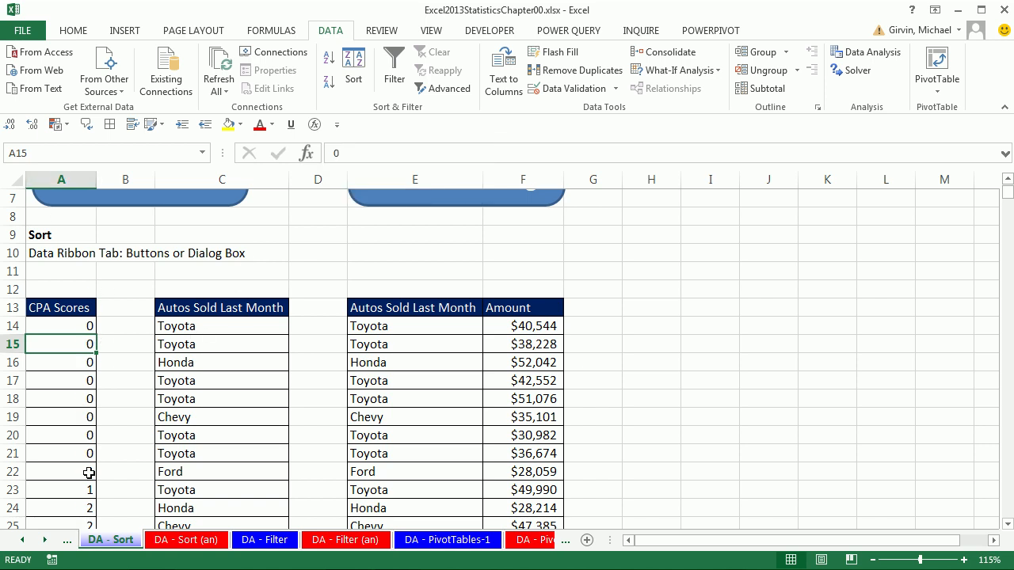
scroll(89, 473, down, 8)
scroll(88, 468, down, 4)
- Sort the CPA Scores column from largest to smallest, keeping cell A15 active
scroll(88, 469, up, 14)
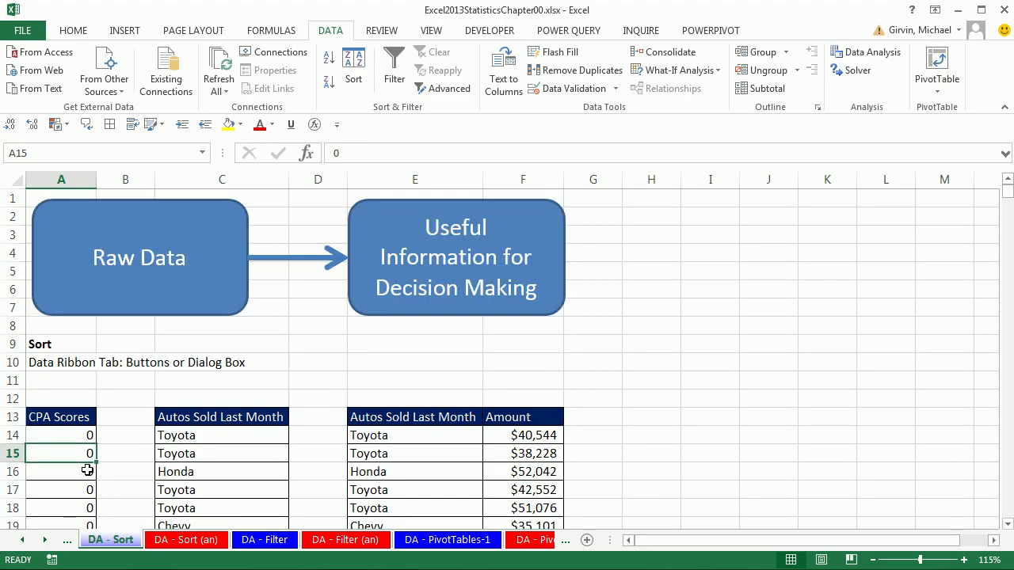
scroll(87, 471, down, 2)
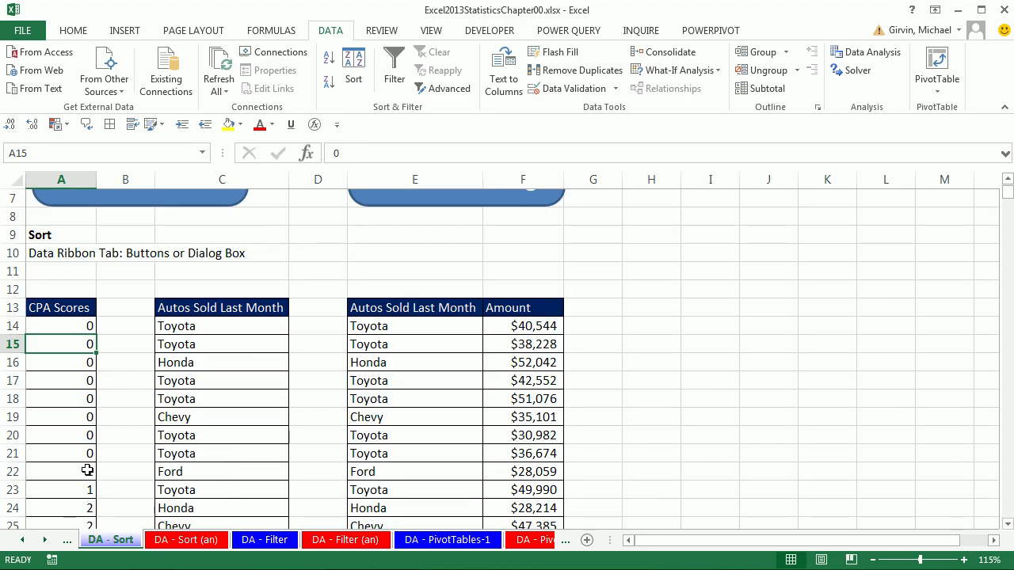
click(328, 85)
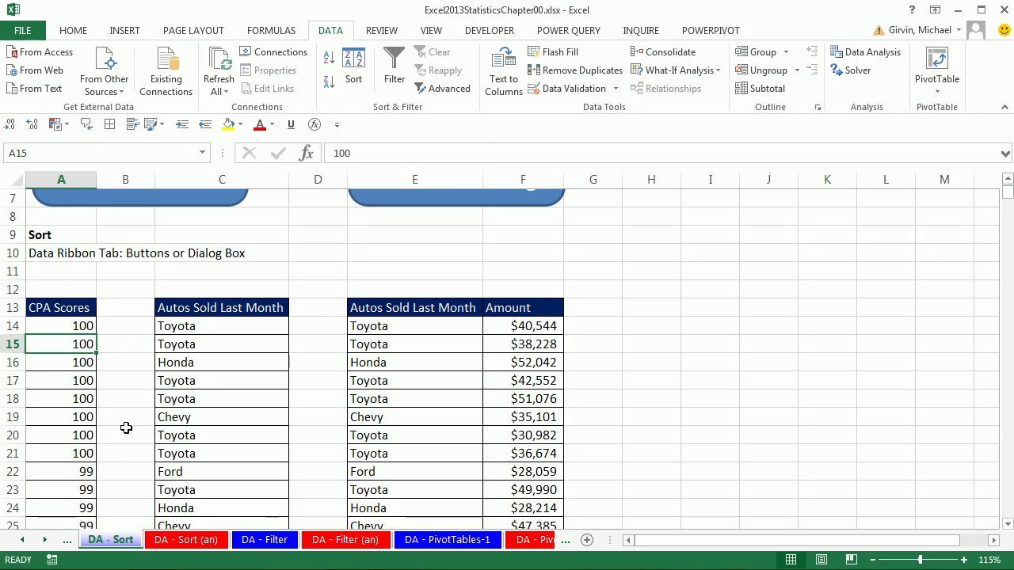
- Sort the single-column Autos Sold Last Month list in column C A to Z, and re-sort it Z to A
click(239, 332)
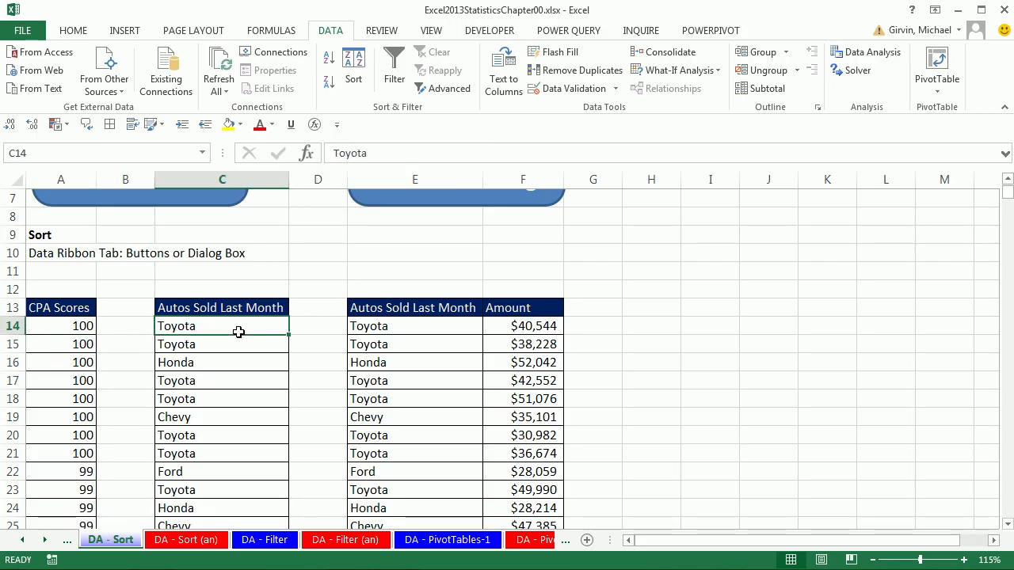
click(329, 63)
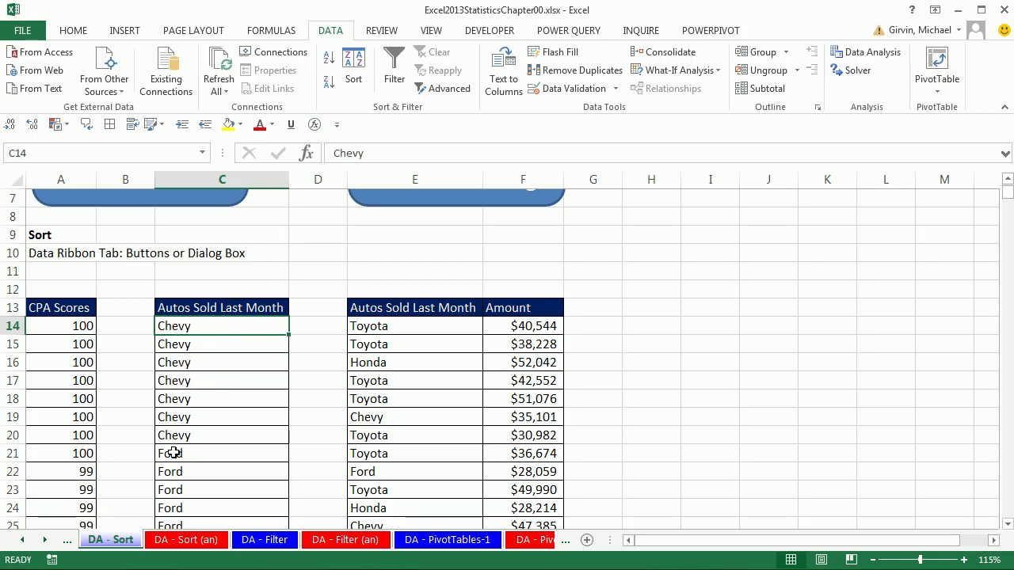
click(329, 83)
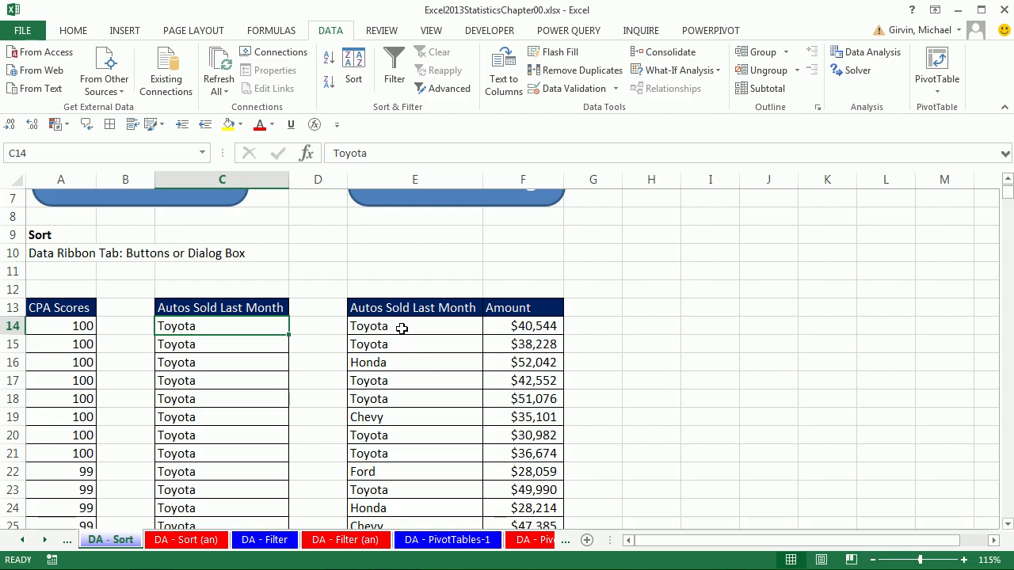
- Highlight the Chevy record in E19:F19 of the two-column autos table with yellow fill
drag(399, 327, 394, 483)
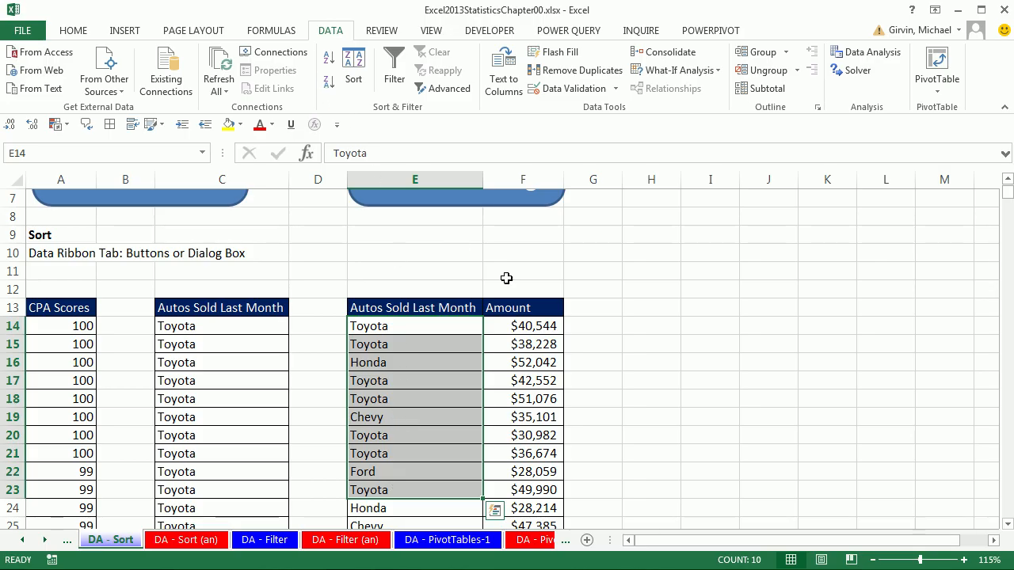
click(531, 344)
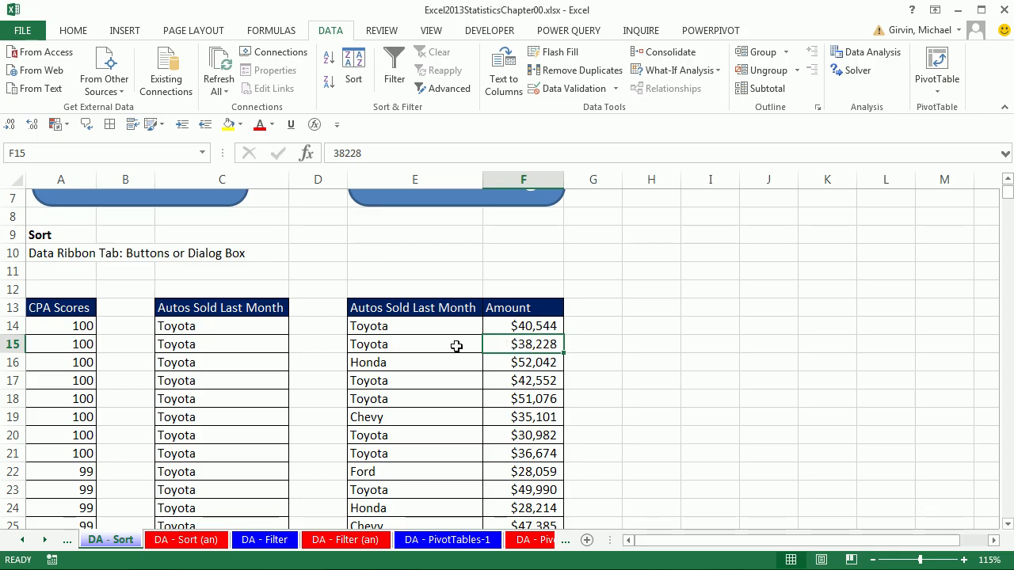
drag(405, 423, 515, 417)
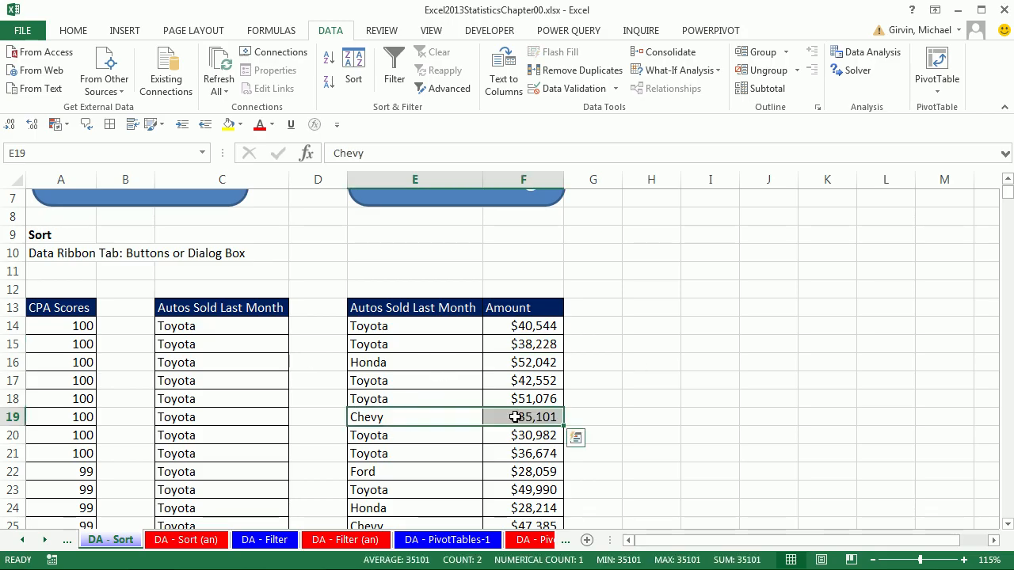
click(73, 31)
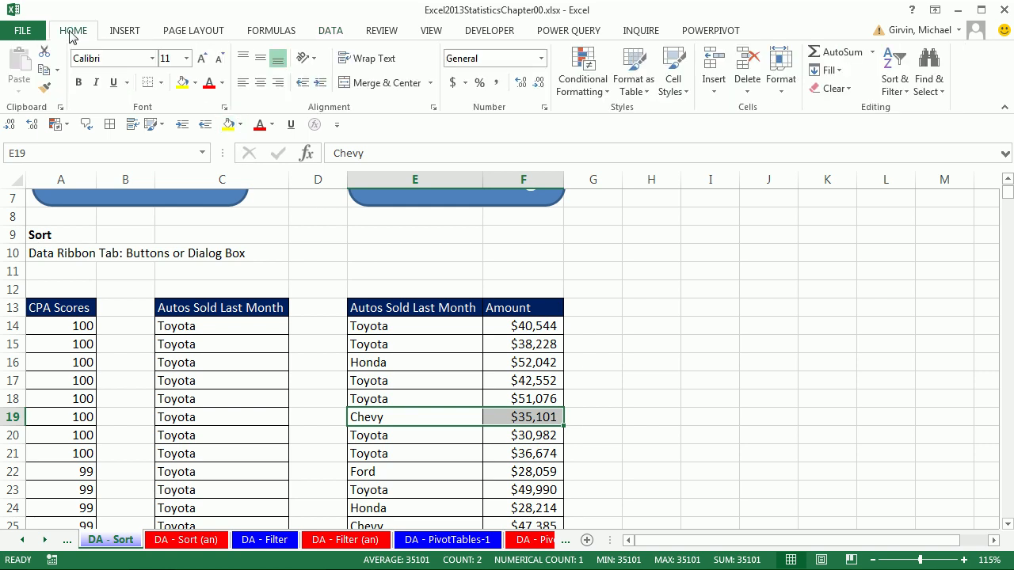
right_click(523, 419)
click(589, 465)
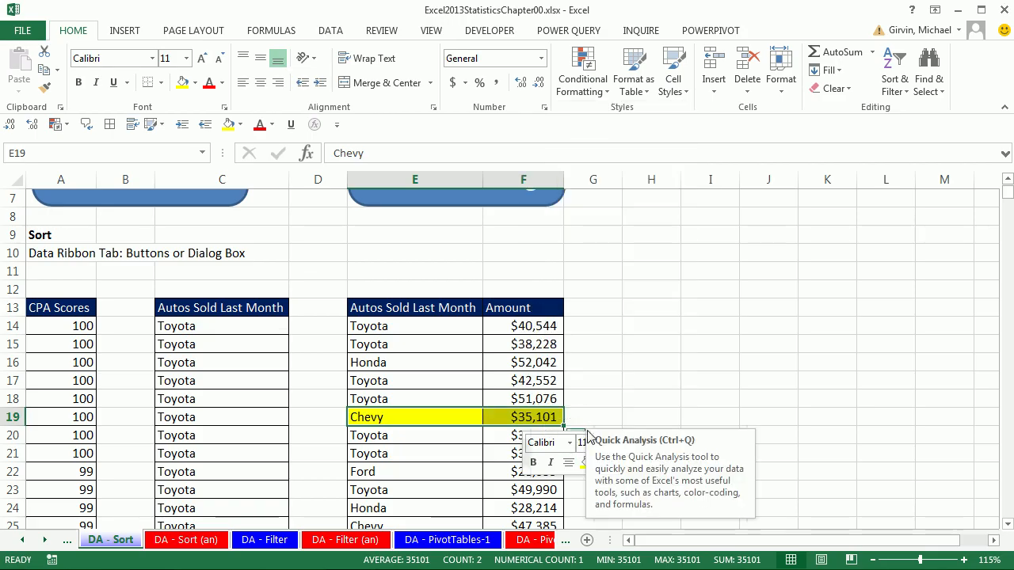
- Sort the two-column autos table by Amount from largest to smallest and locate the highlighted Chevy record
click(511, 381)
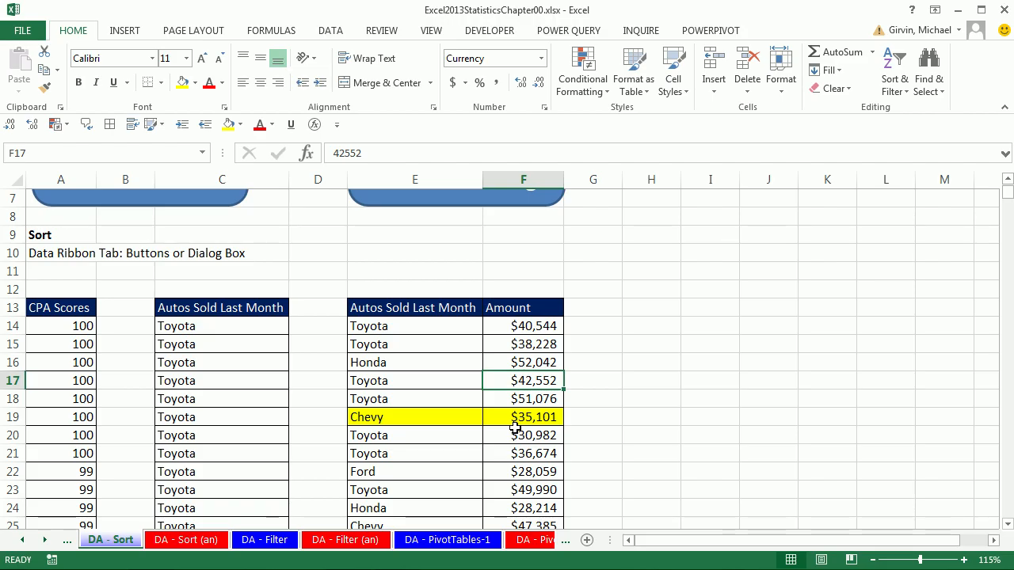
click(327, 32)
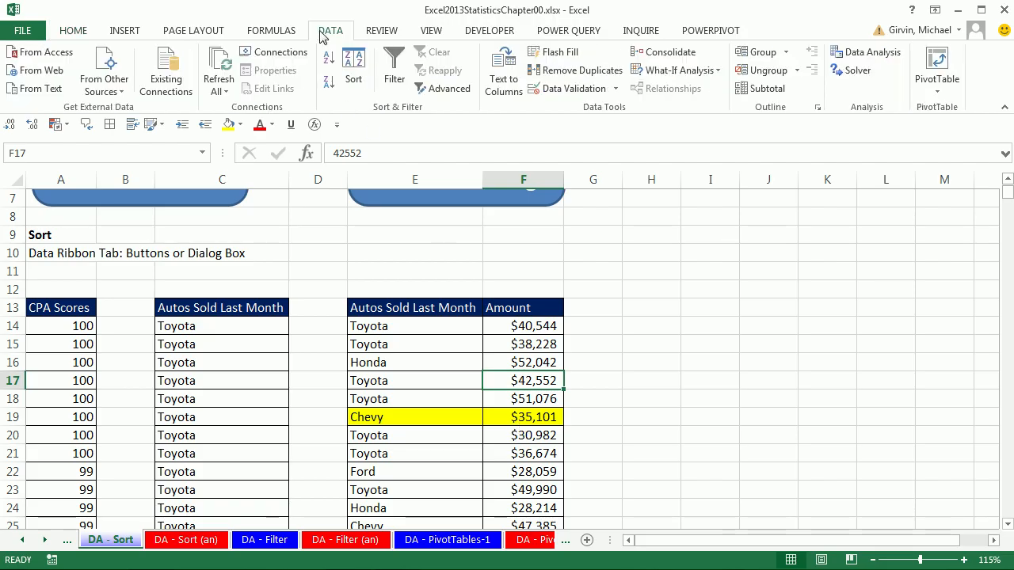
click(328, 84)
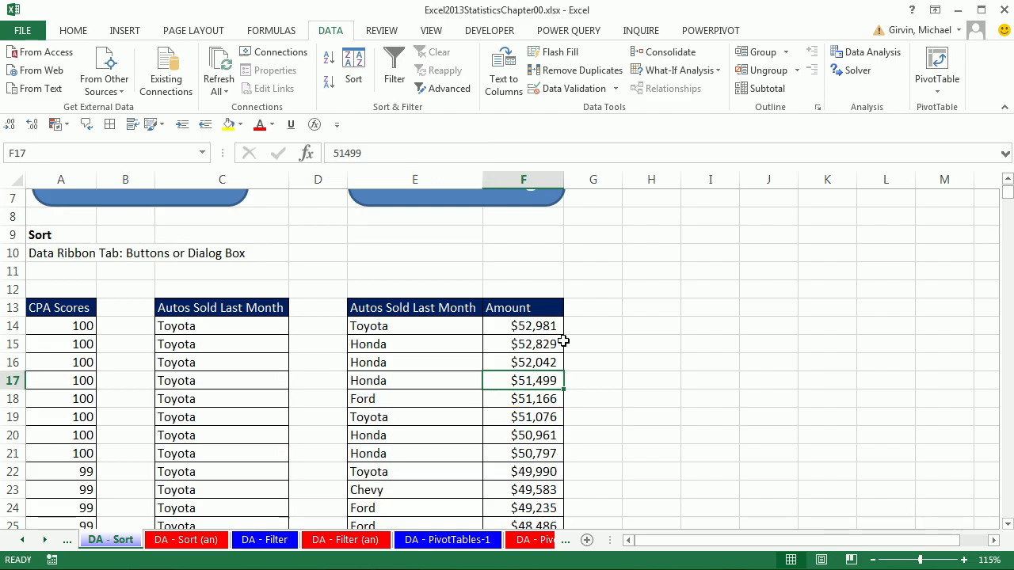
scroll(570, 501, down, 15)
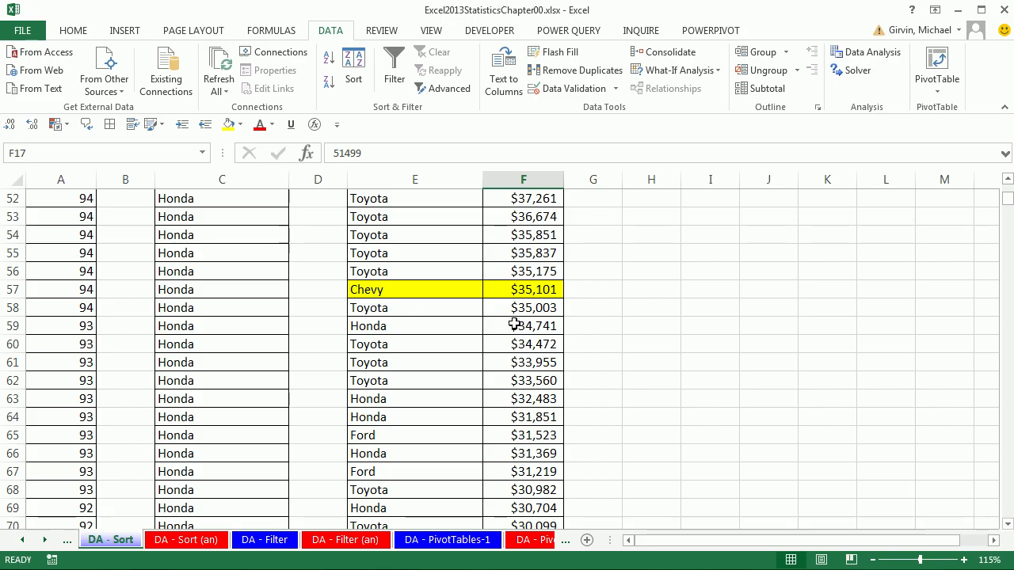
scroll(505, 377, up, 10)
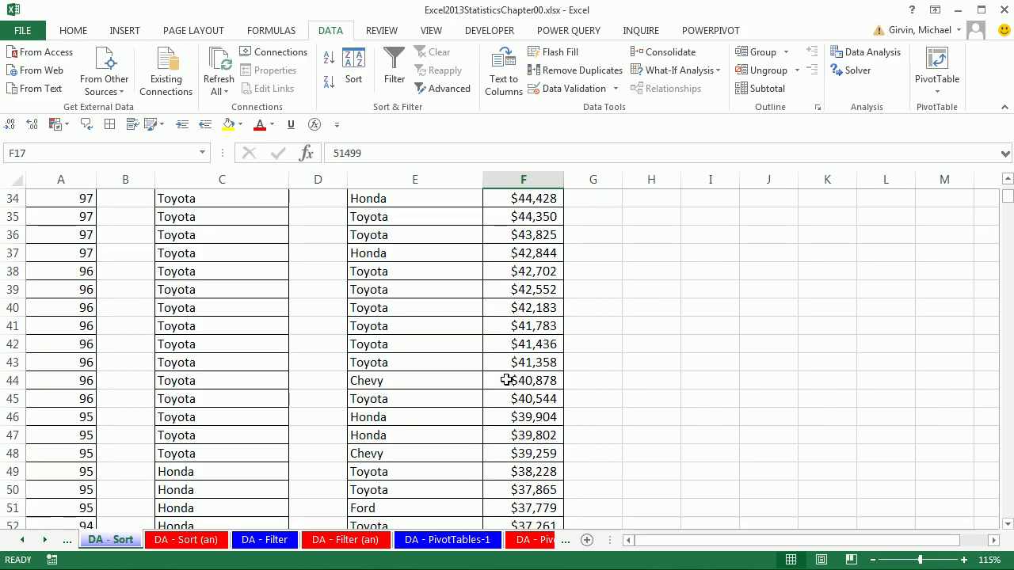
scroll(506, 389, up, 3)
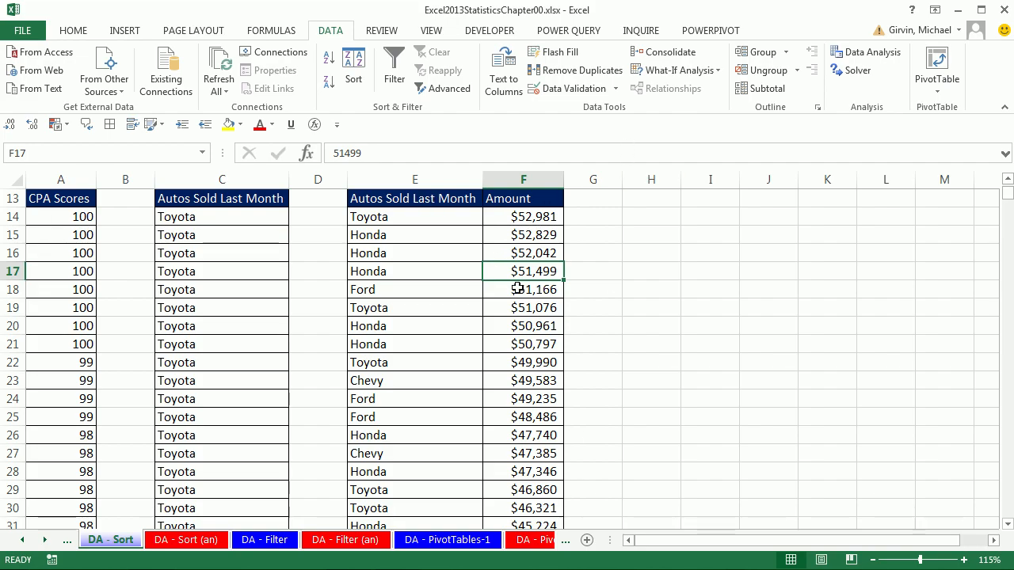
- Sort the two-column autos table A to Z by Autos Sold Last Month and review the Chevy rows' amounts
click(419, 221)
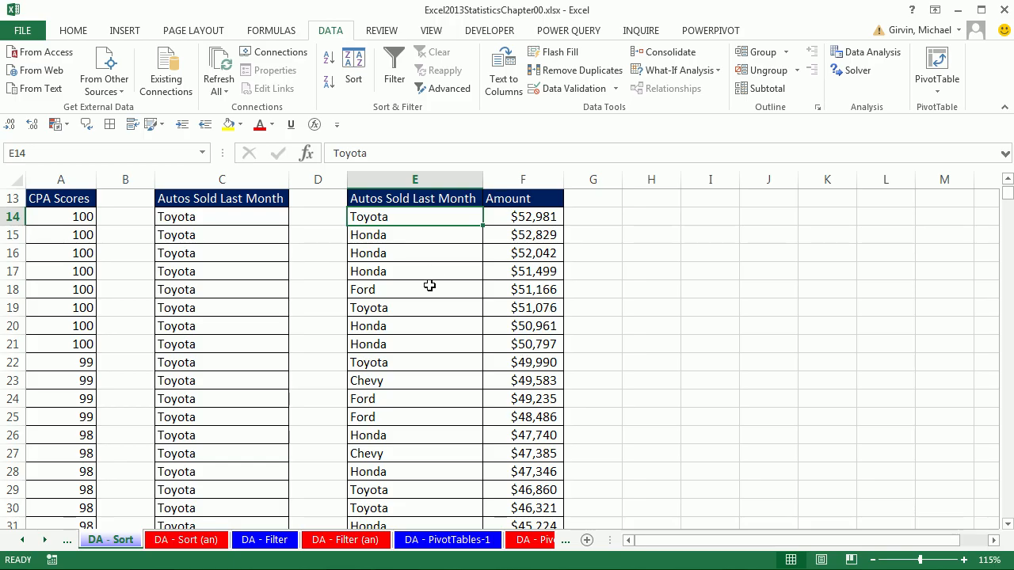
click(330, 64)
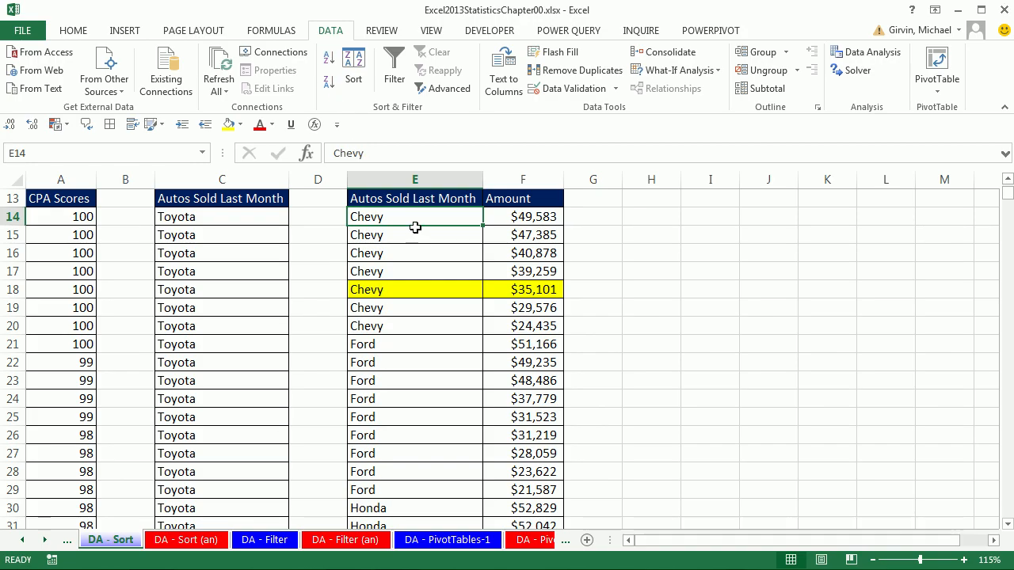
drag(415, 227, 415, 334)
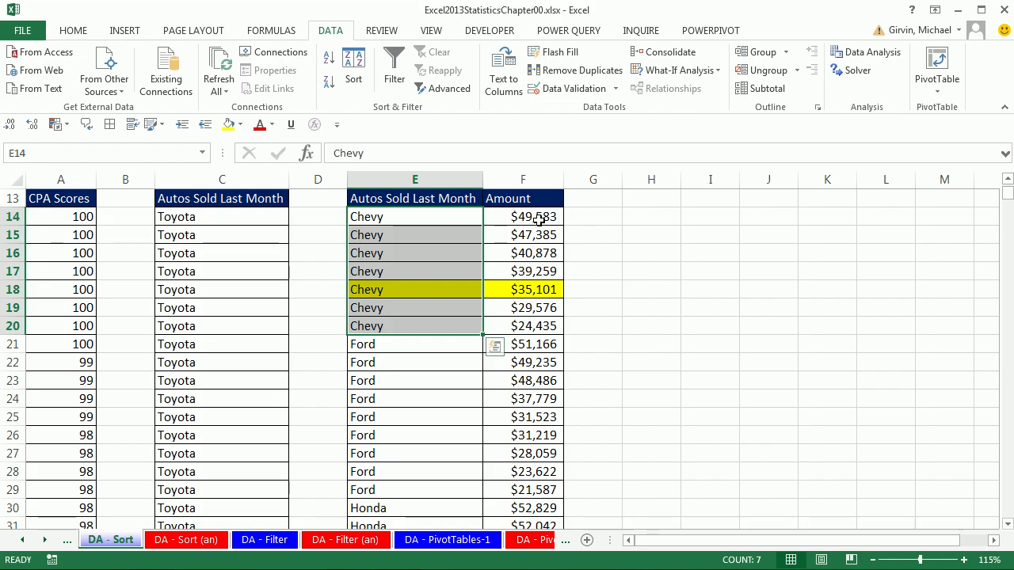
ctrl+drag(523, 214, 517, 323)
click(526, 254)
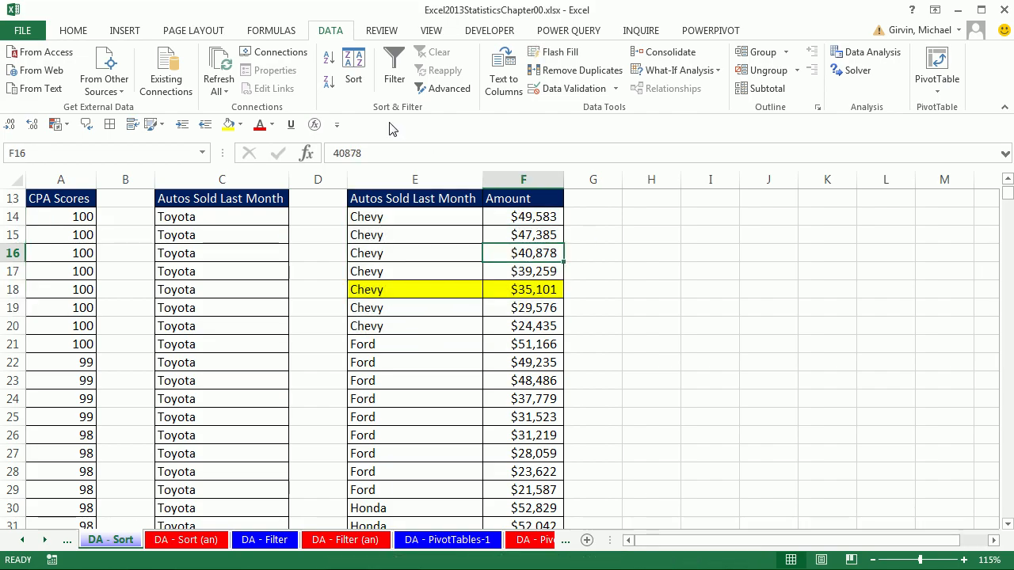
click(398, 304)
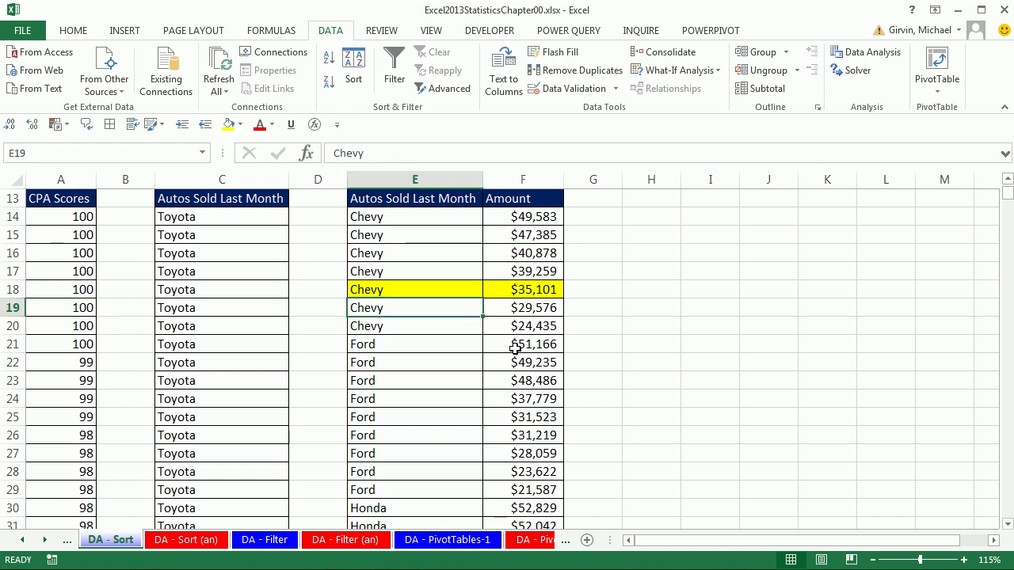
scroll(434, 484, up, 1)
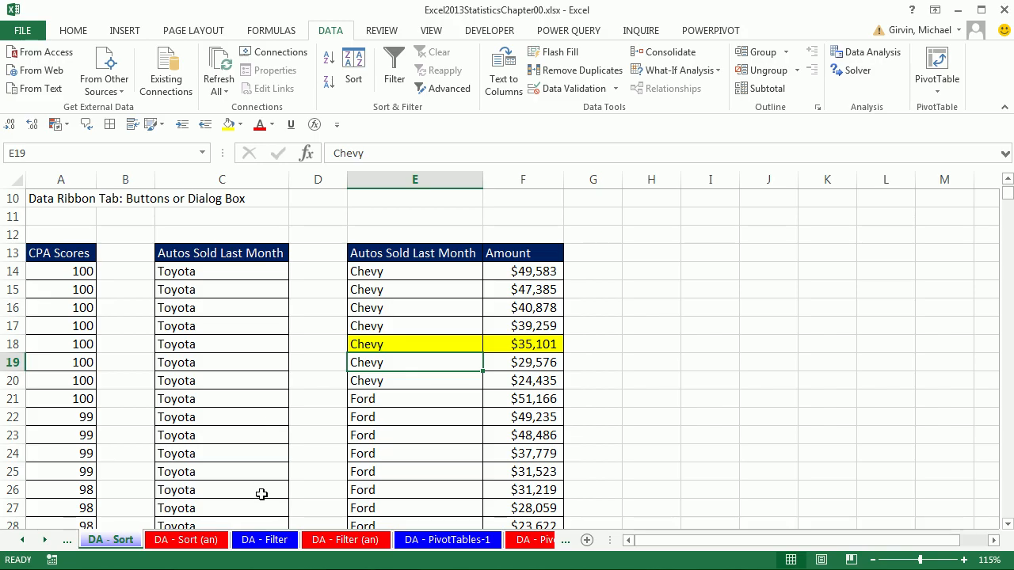
- Open the DA - Filter sheet and examine the sales table's field names and the empty cells around it
click(264, 545)
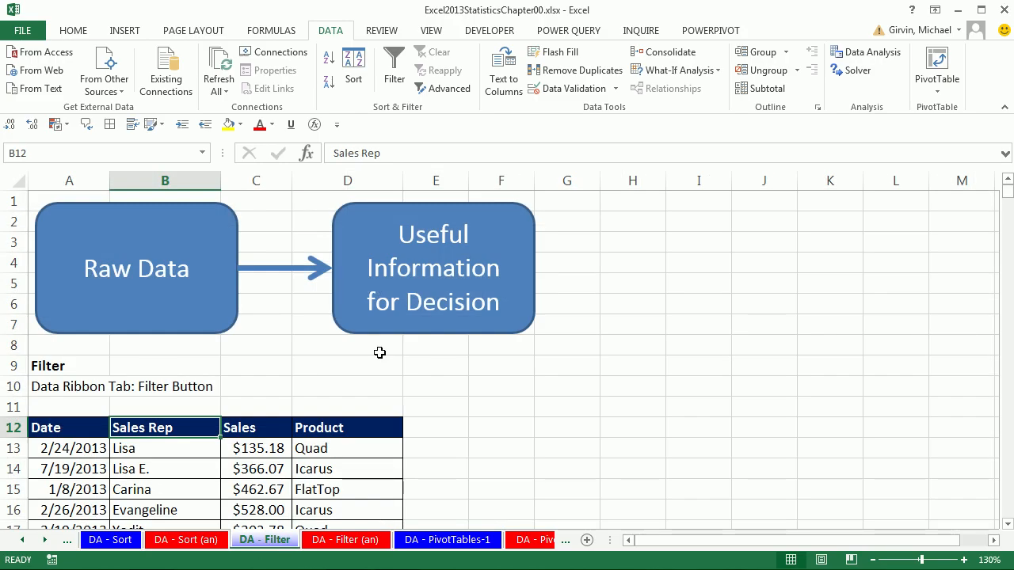
scroll(655, 417, down, 2)
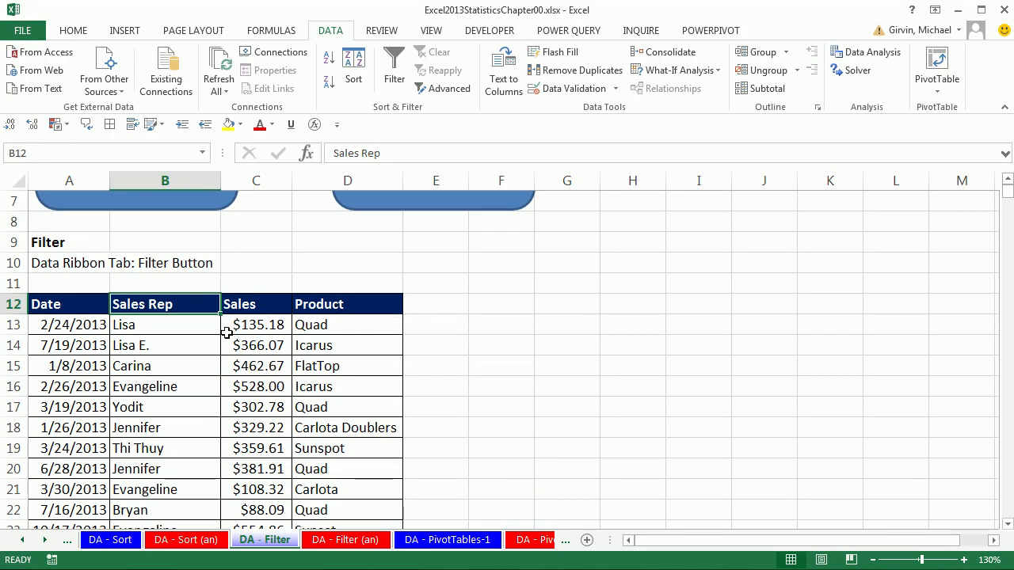
click(207, 347)
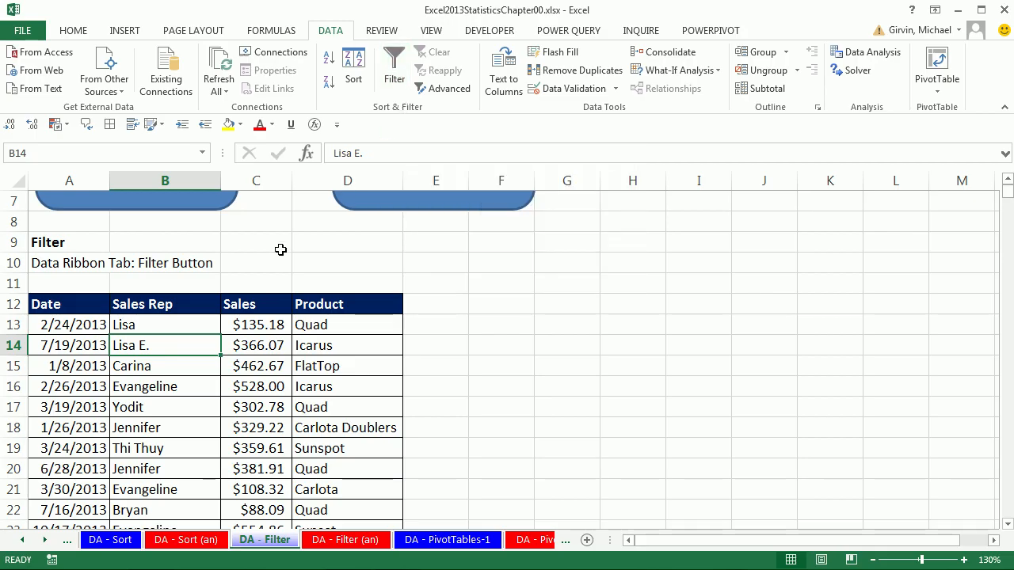
drag(61, 307, 355, 311)
drag(62, 283, 421, 414)
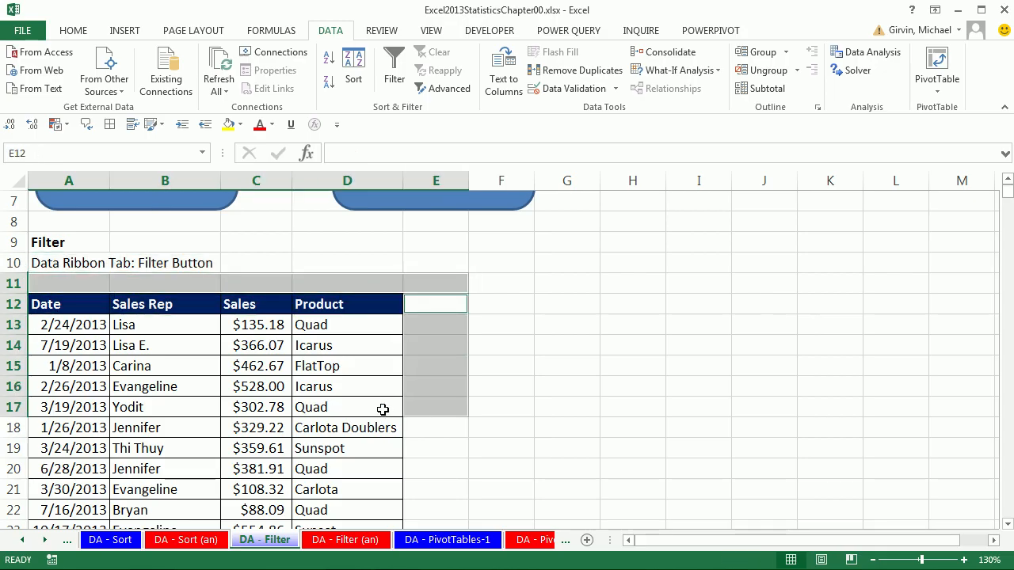
- Inspect the worksheet's last row and the sales table's last record, and return to the Product header
click(432, 381)
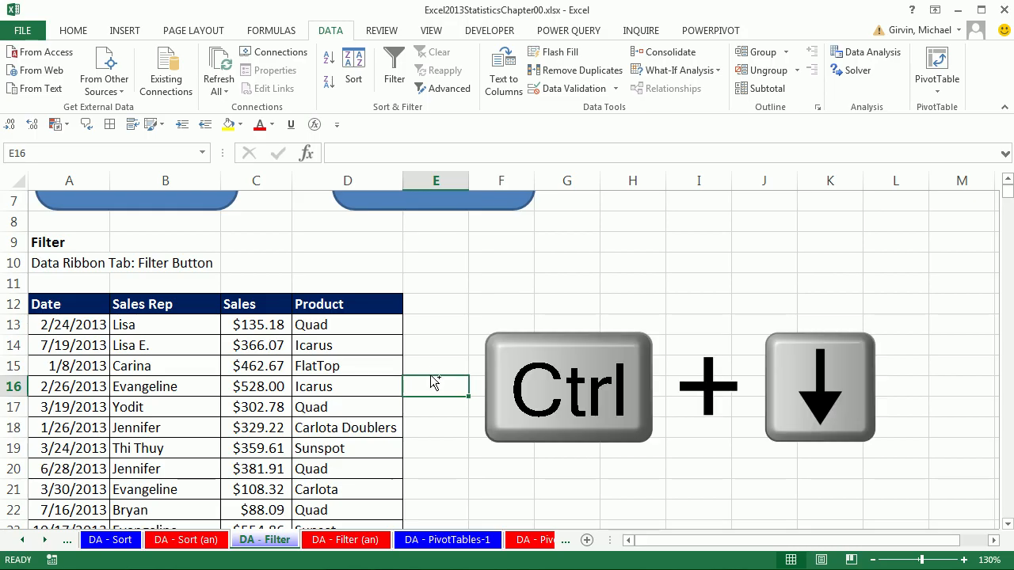
key(ctrl+Down)
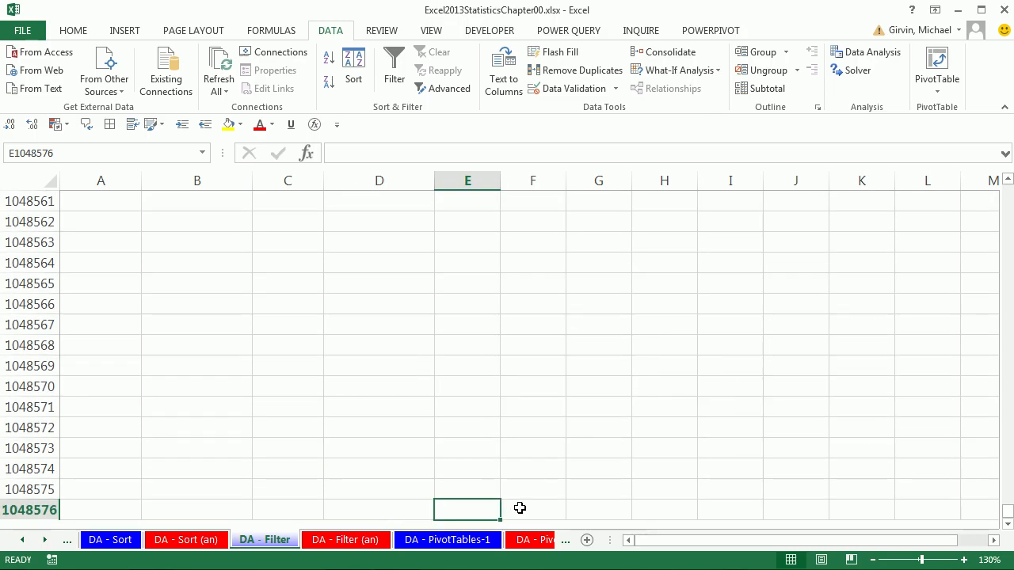
scroll(478, 467, down, 2)
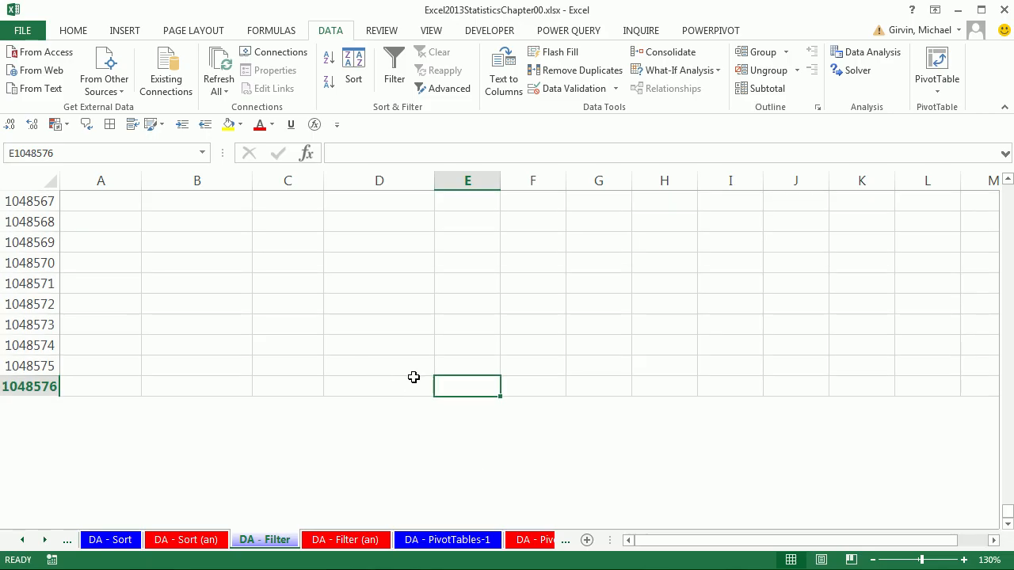
click(353, 379)
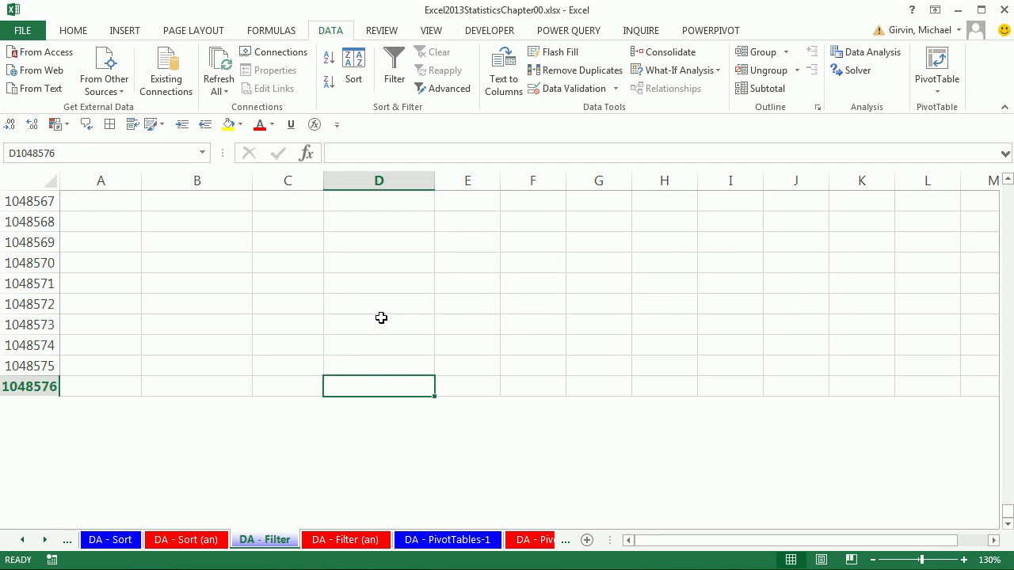
key(ctrl+Up)
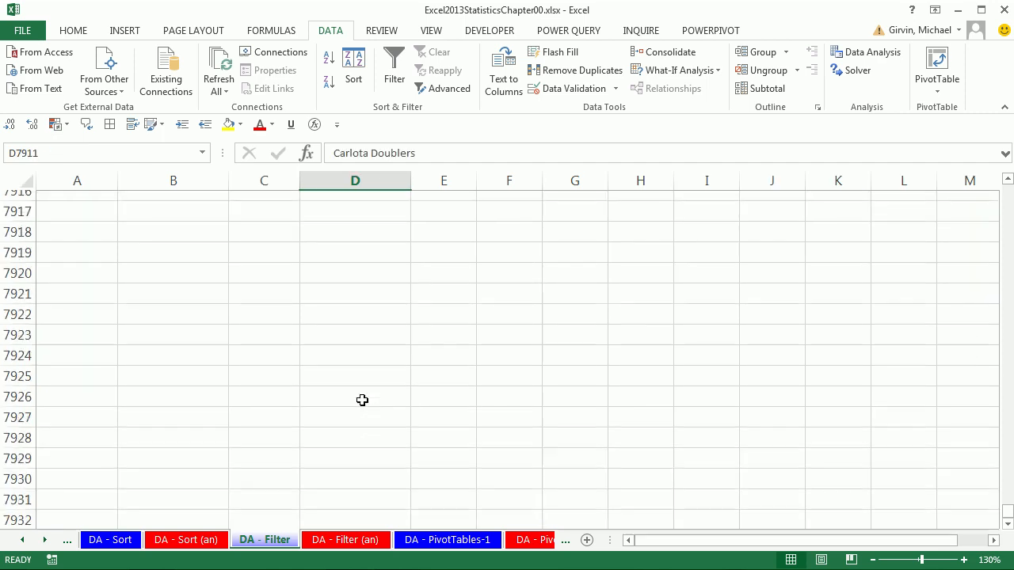
scroll(362, 400, up, 4)
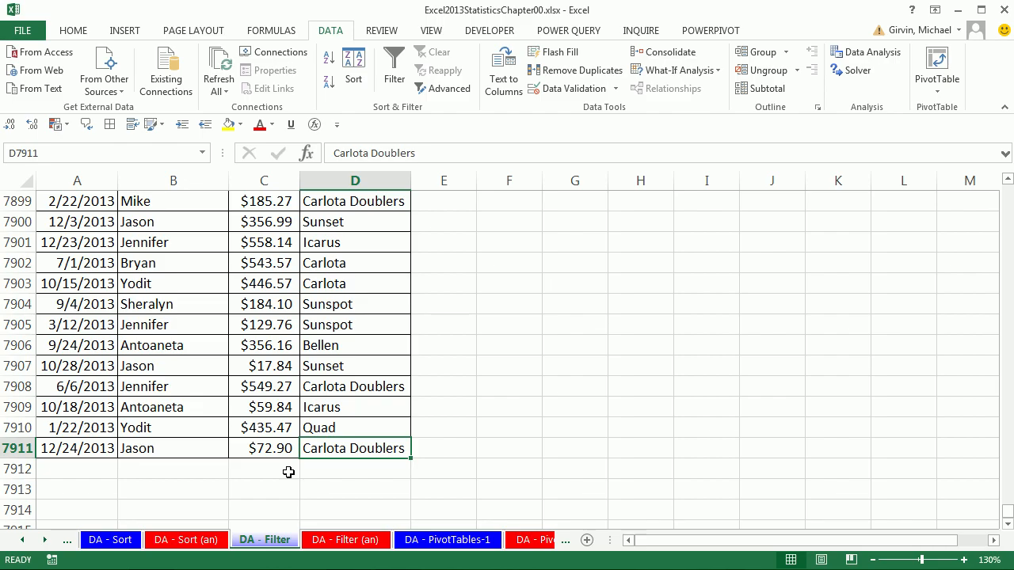
key(ctrl+Up)
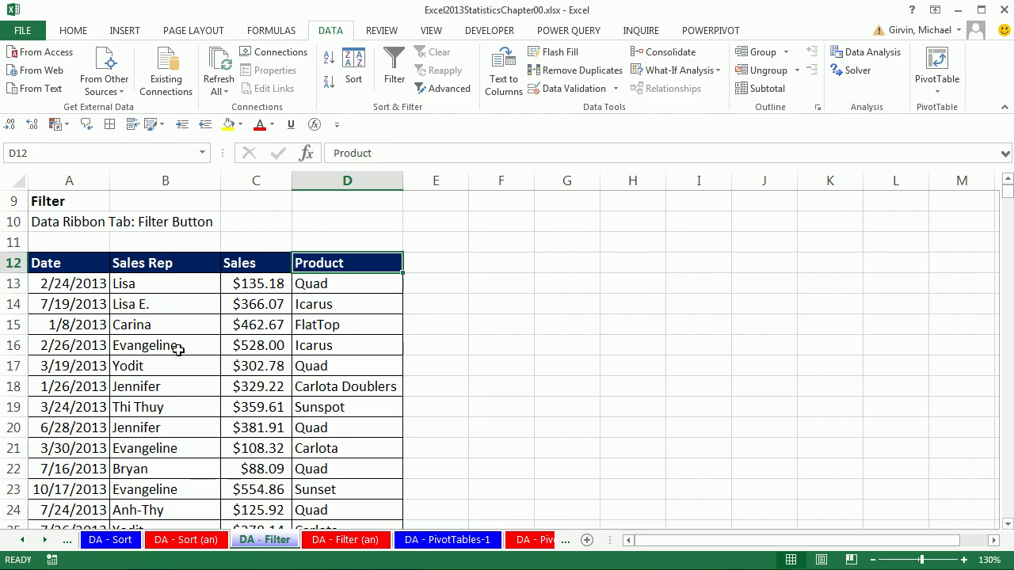
- Turn on filtering for the sales table with one of its Sales Rep cells selected
click(179, 350)
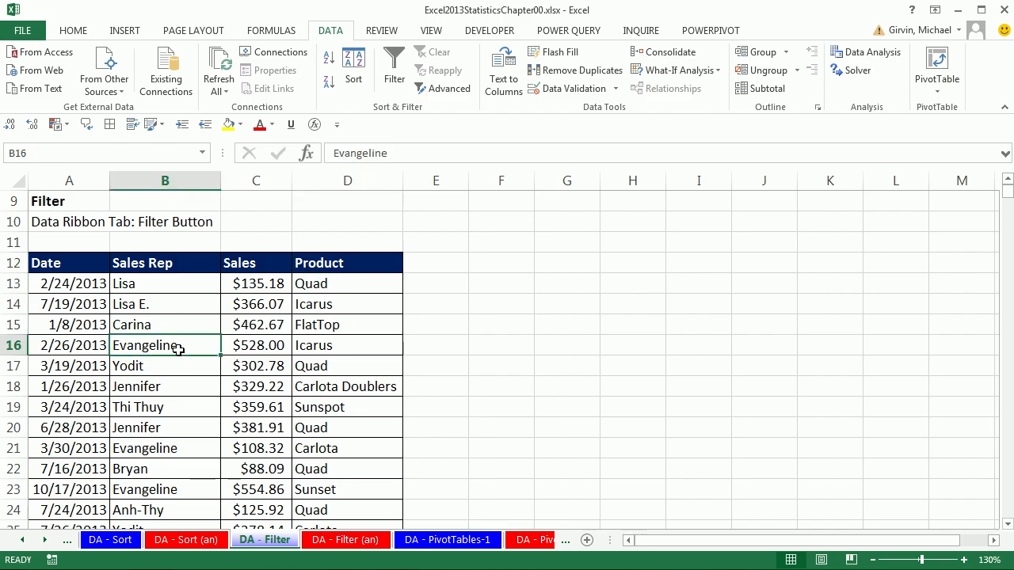
click(252, 365)
click(328, 373)
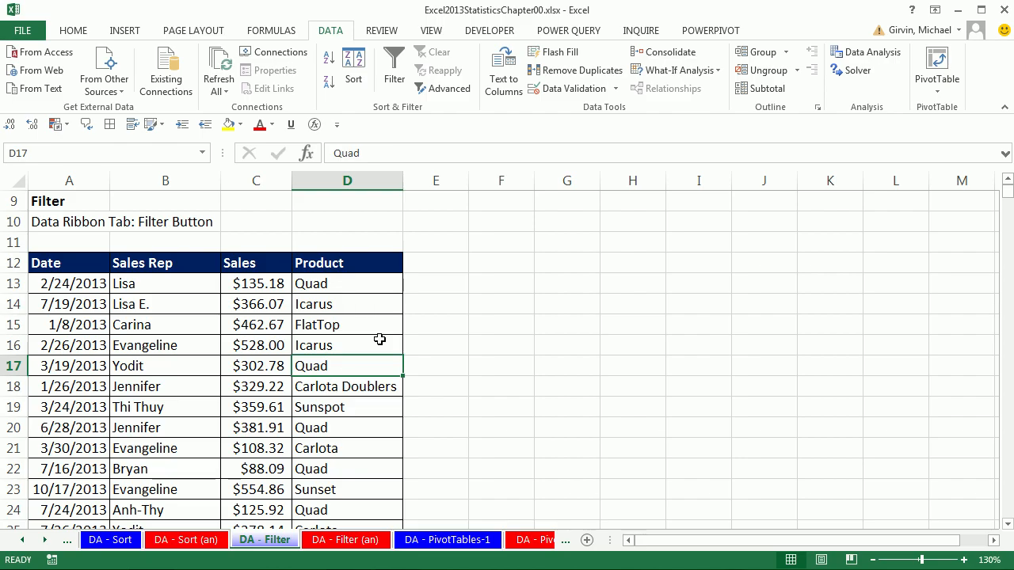
click(176, 305)
click(63, 340)
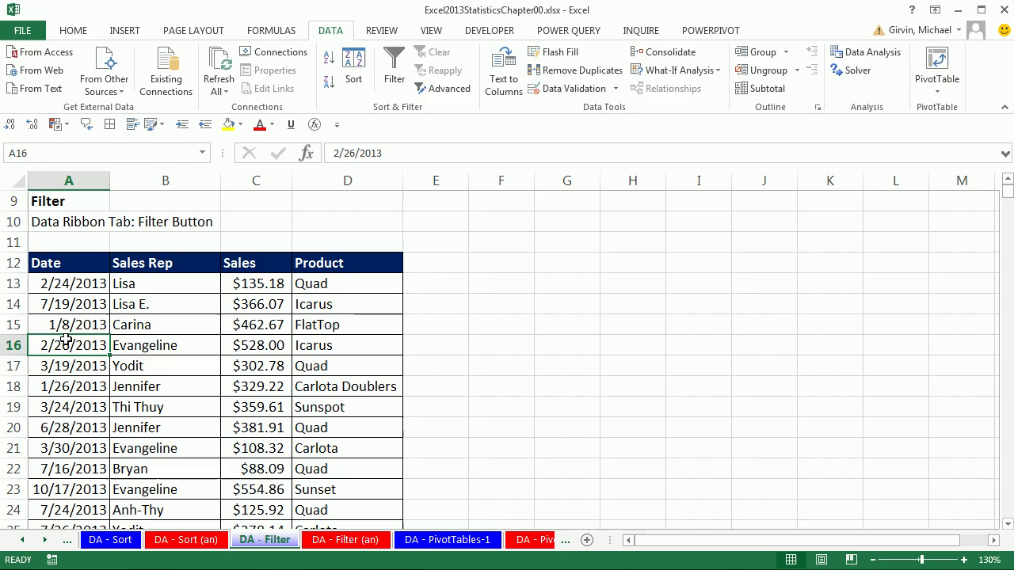
click(383, 330)
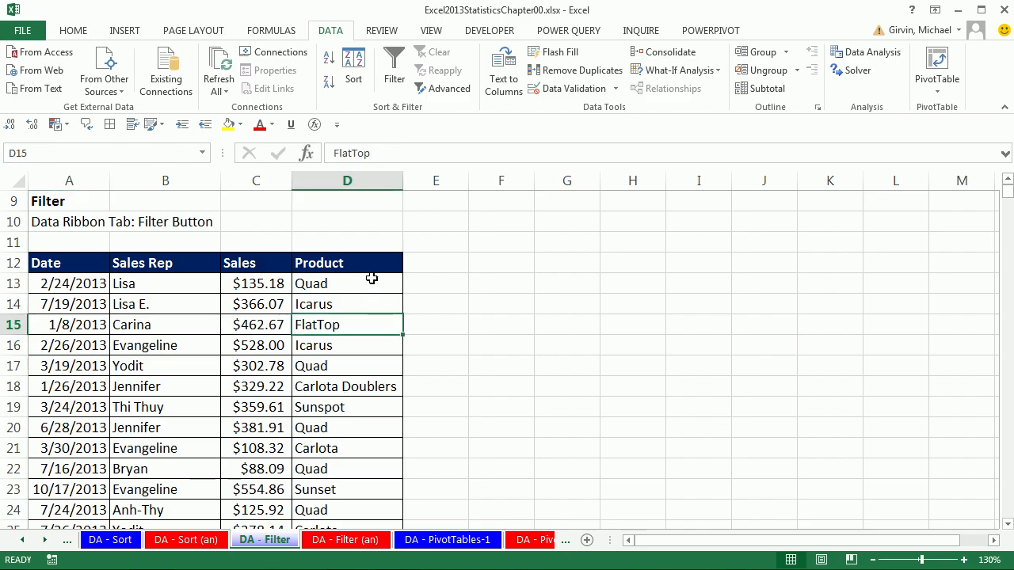
click(160, 328)
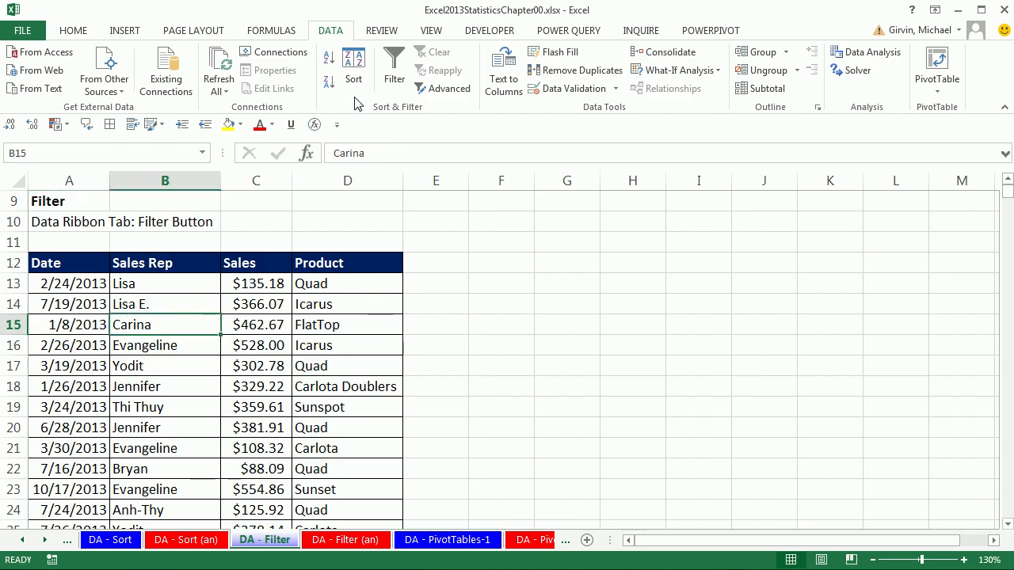
click(397, 68)
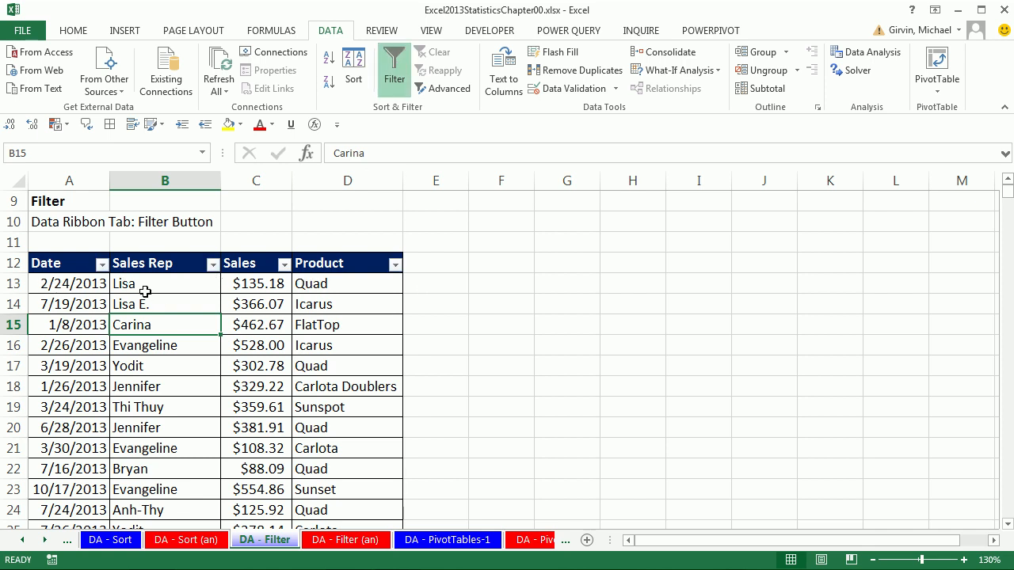
- Filter the Sales Rep field to show only the sales rep listed in row 14
click(213, 266)
click(519, 326)
scroll(522, 321, up, 2)
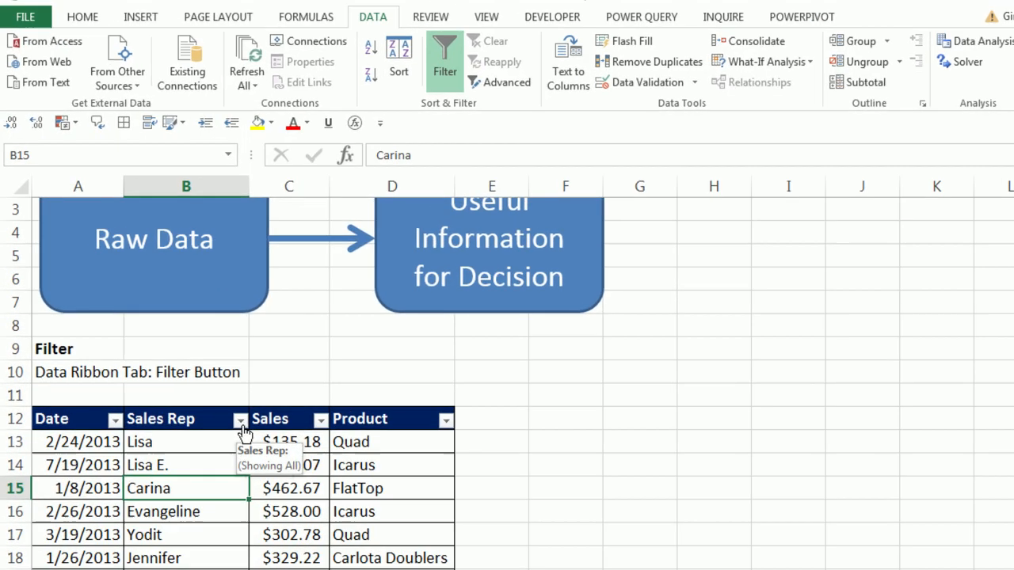
click(213, 388)
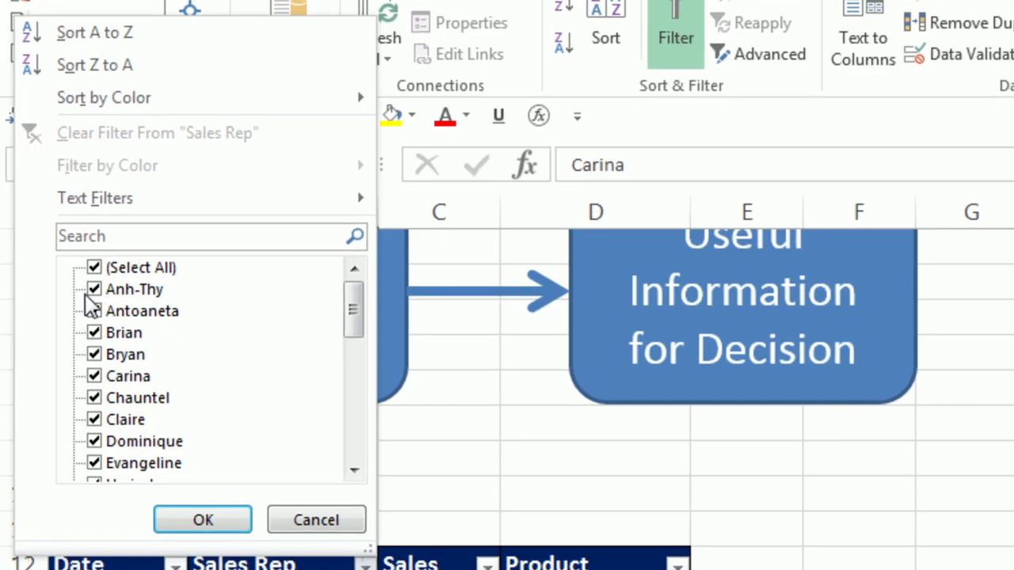
click(94, 269)
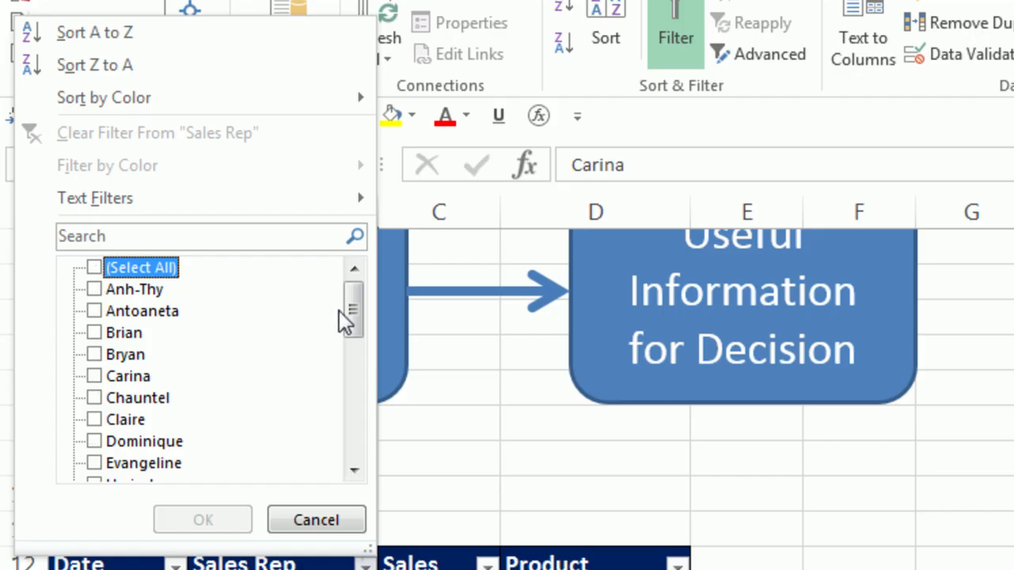
drag(358, 312, 373, 398)
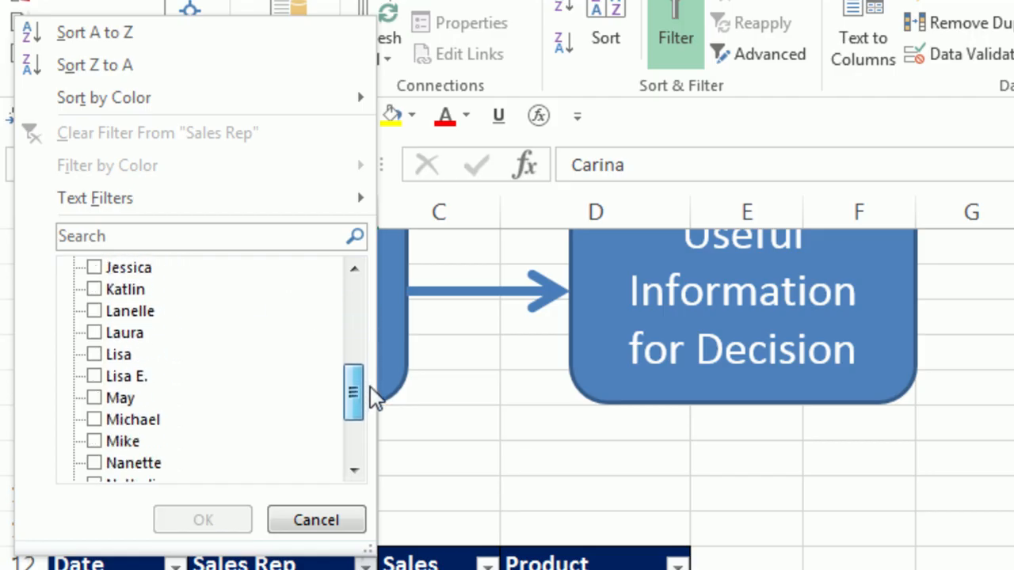
click(98, 378)
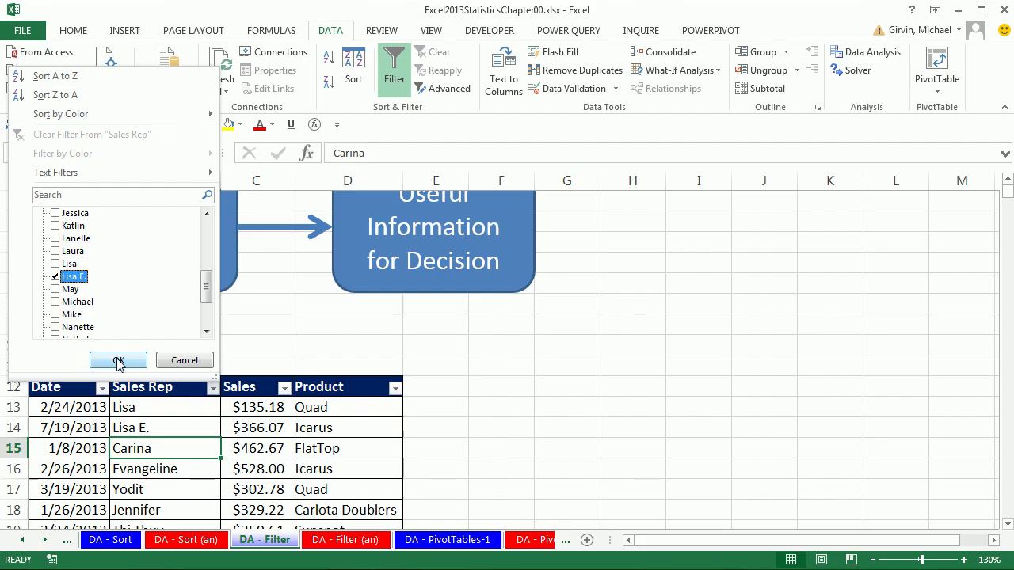
click(199, 529)
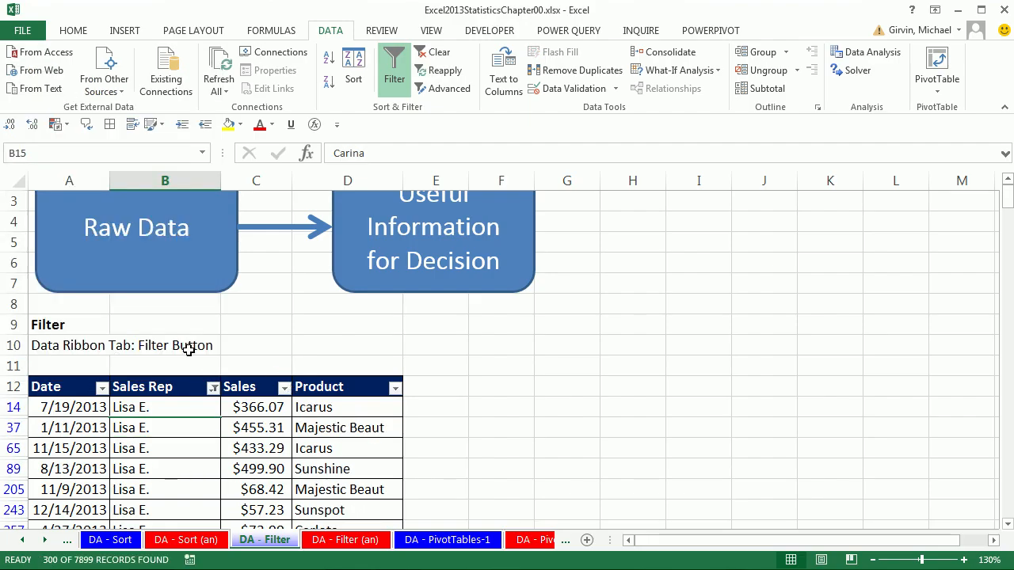
- Examine the number, text and date filter options available for the Sales, Sales Rep and Date fields
scroll(177, 475, down, 2)
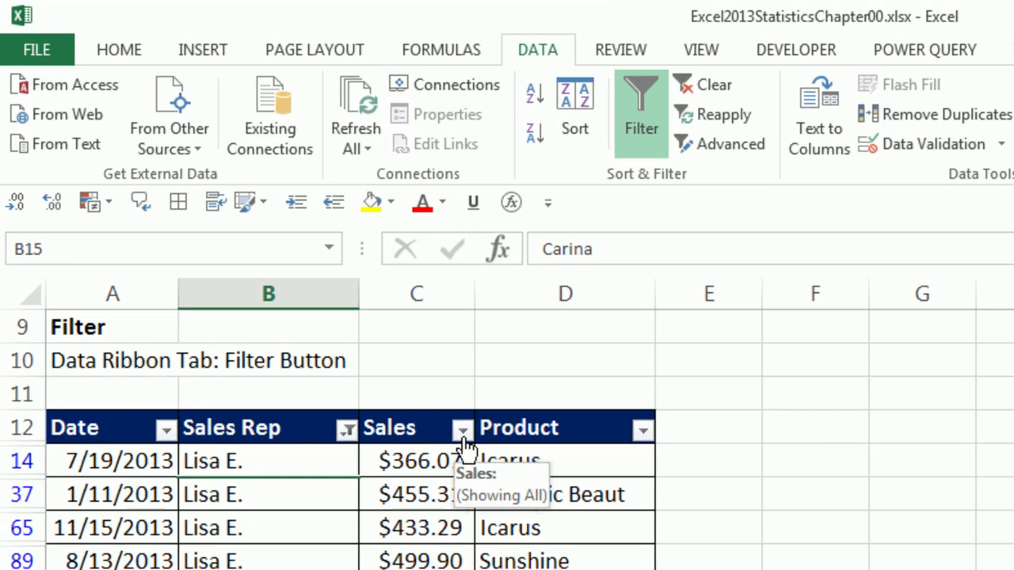
click(464, 434)
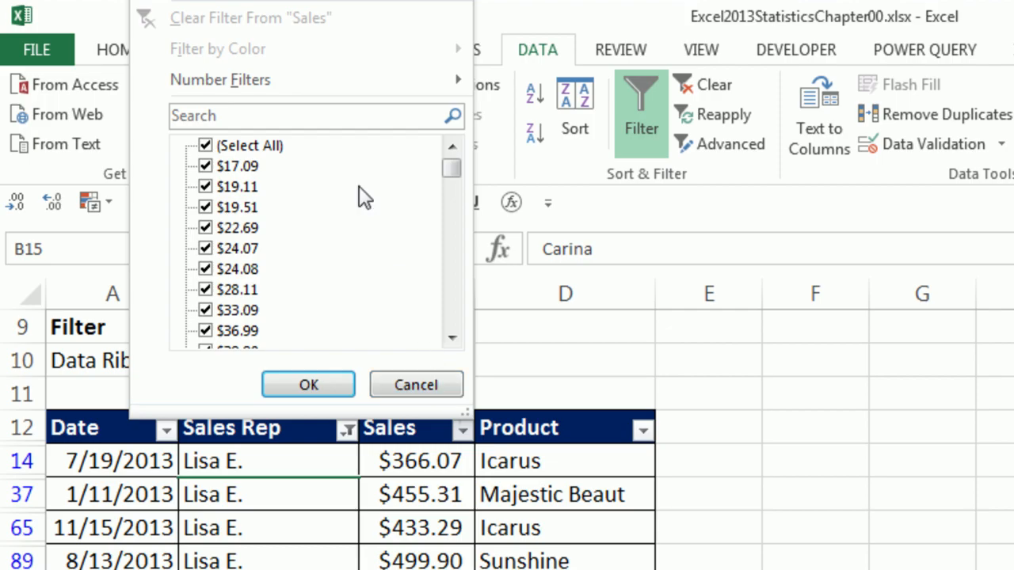
mouse_move(279, 99)
click(321, 533)
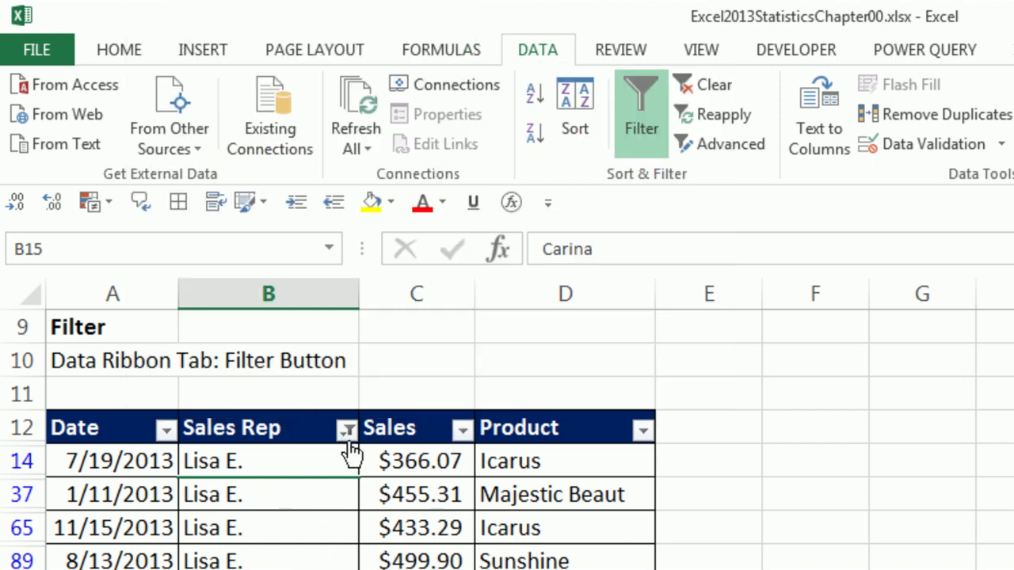
click(348, 440)
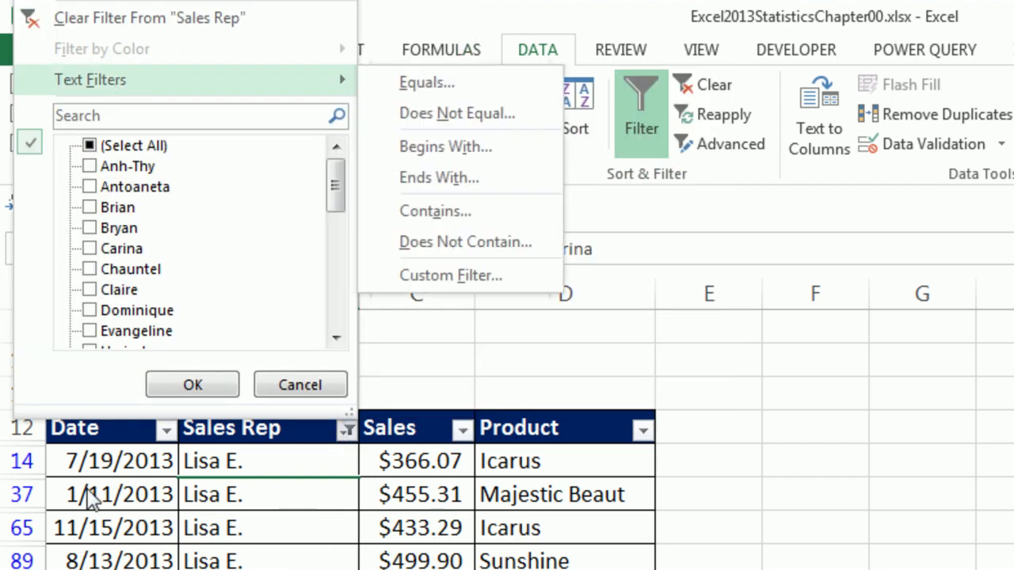
click(160, 436)
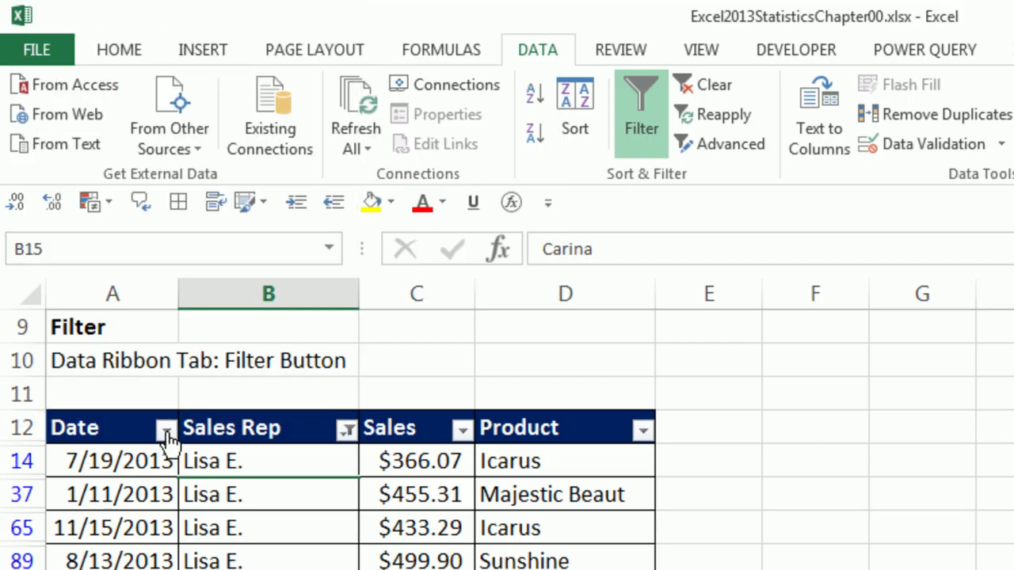
click(166, 440)
mouse_move(16, 78)
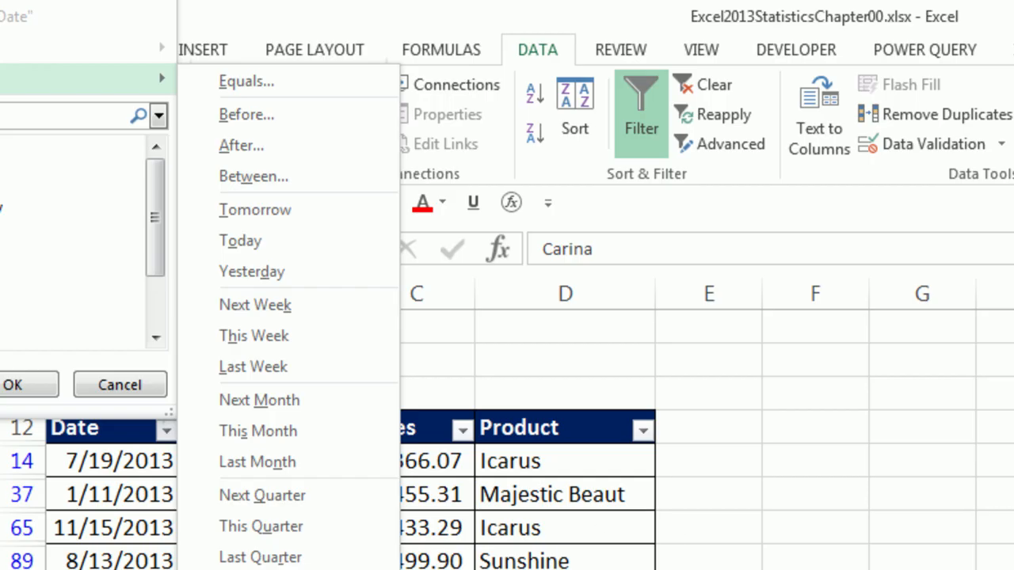
click(147, 387)
- Insert a blank column before the Date column to view the Date field's filter choices, and undo the insertion
right_click(144, 293)
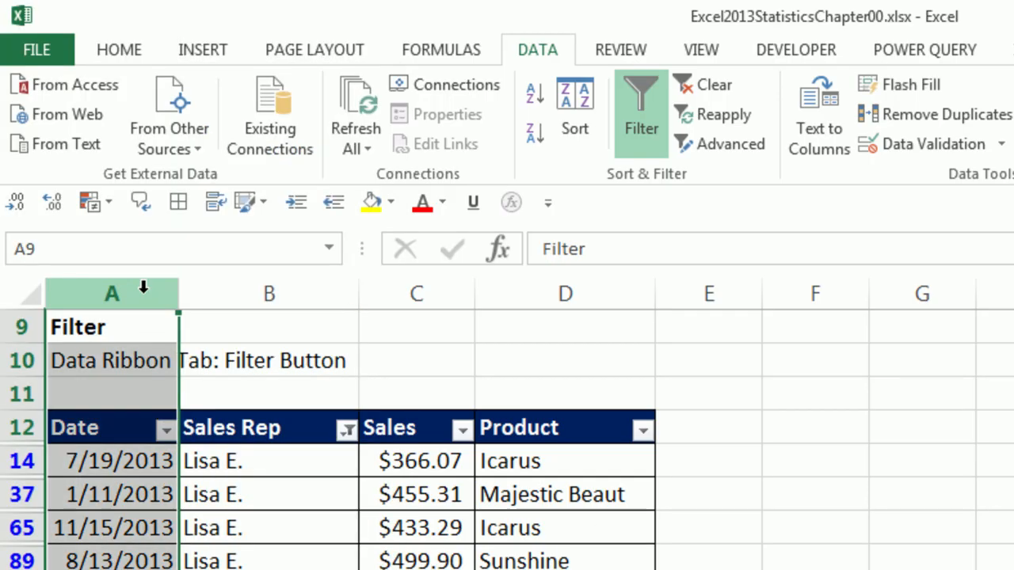
click(202, 476)
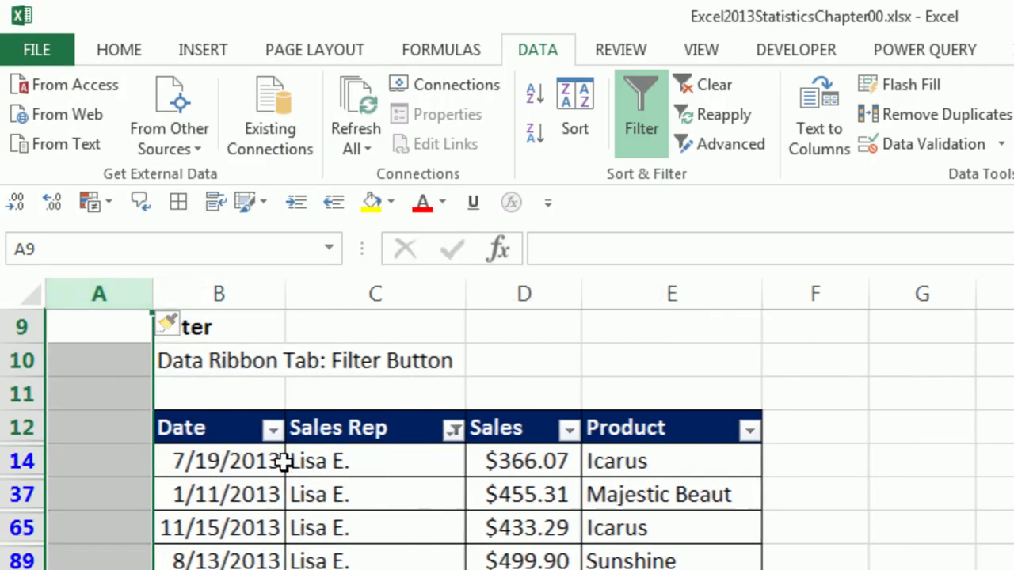
click(273, 429)
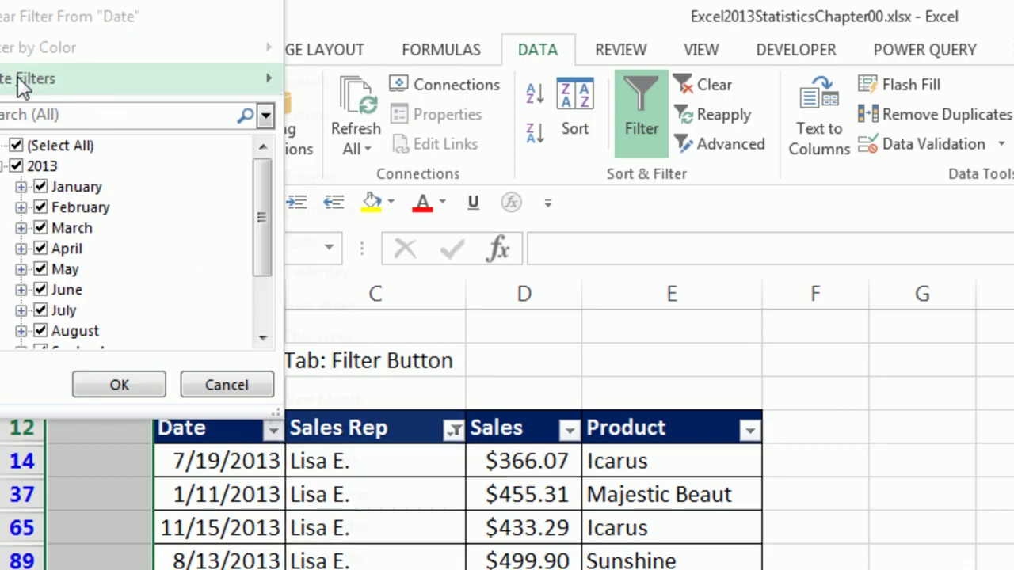
mouse_move(23, 82)
key(ctrl+z)
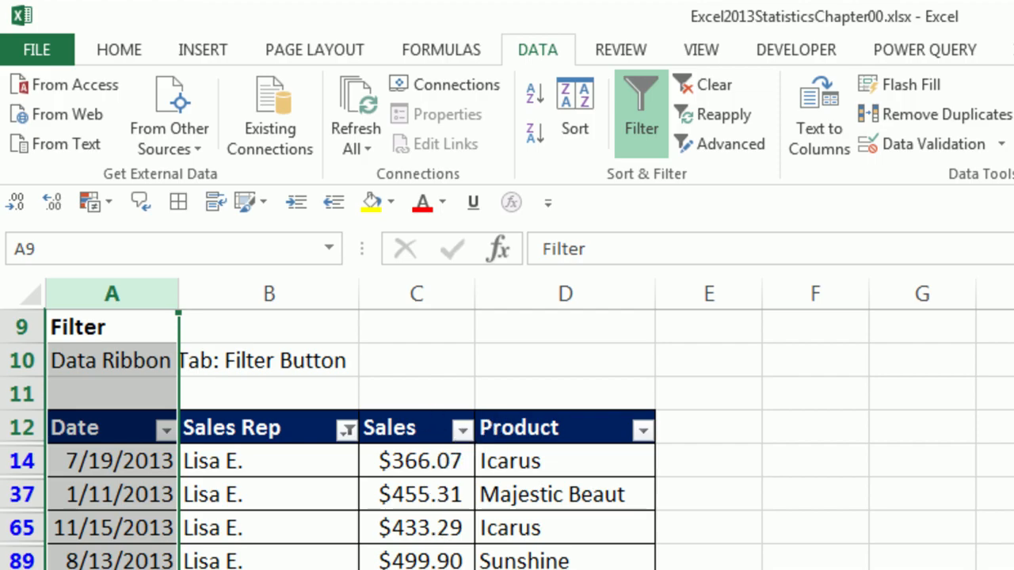
- Add a filter on the Sales field for amounts greater than 500 and review the filtered records
click(462, 429)
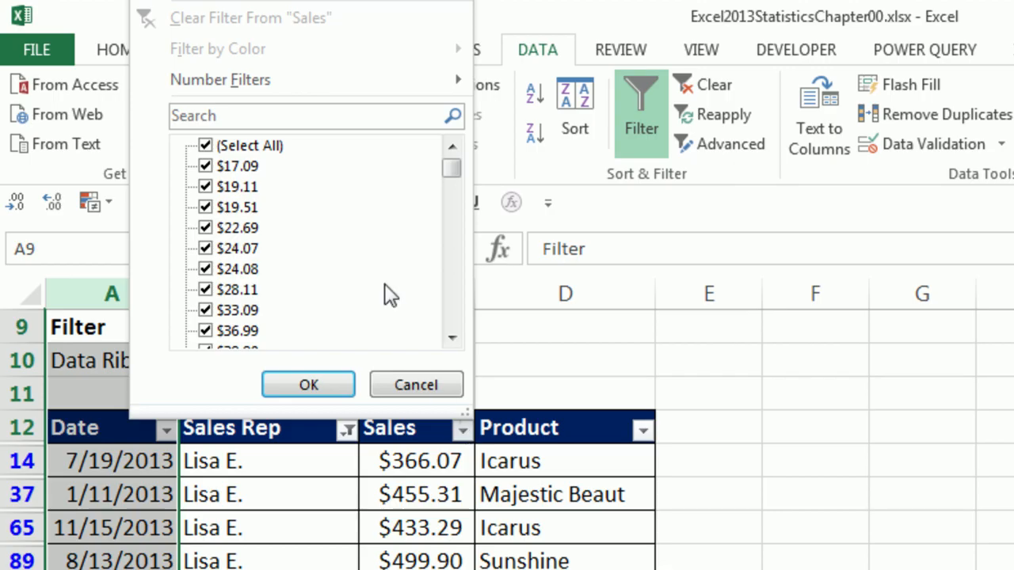
mouse_move(327, 89)
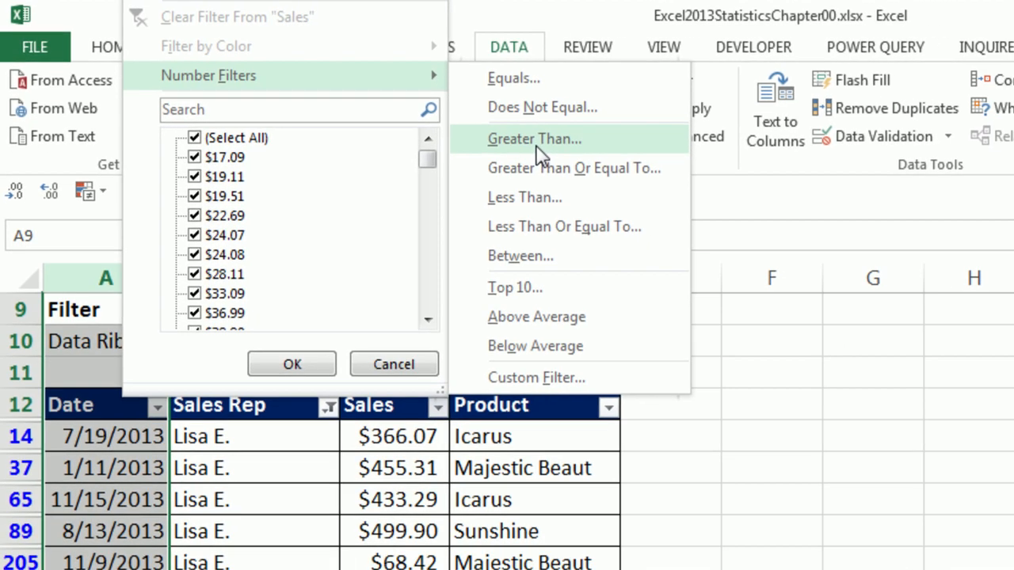
click(566, 148)
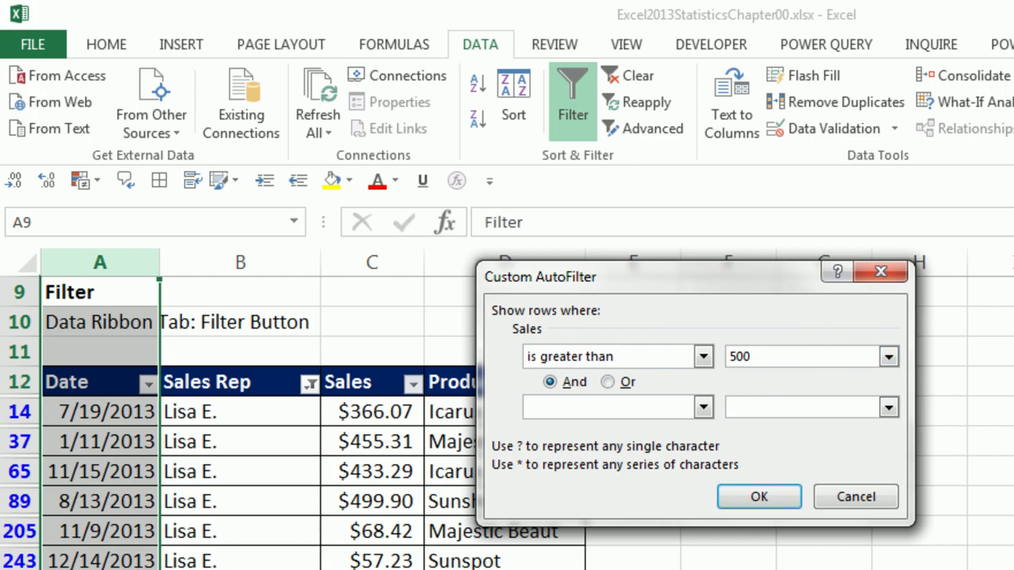
click(762, 498)
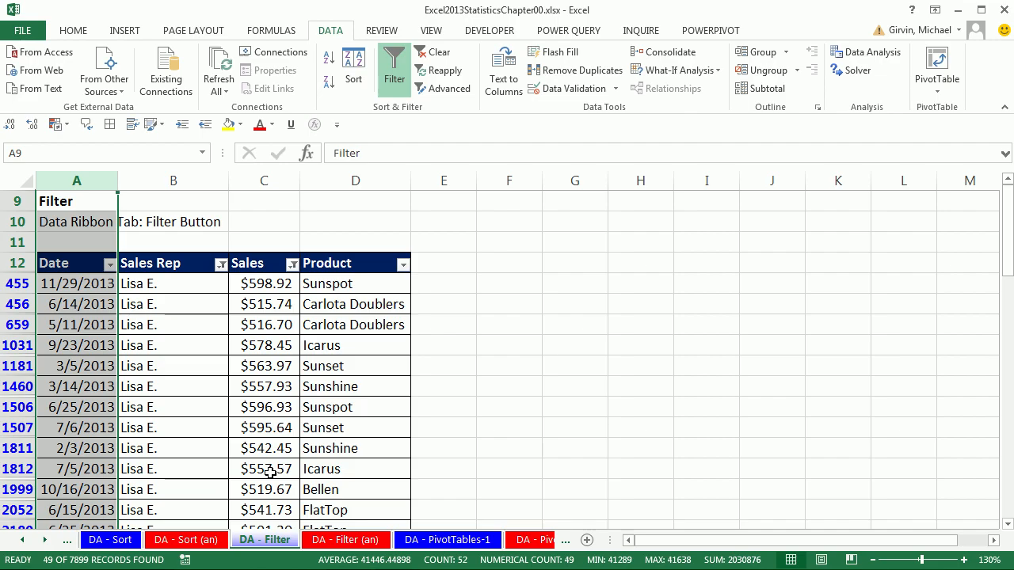
scroll(270, 472, down, 3)
scroll(268, 481, up, 4)
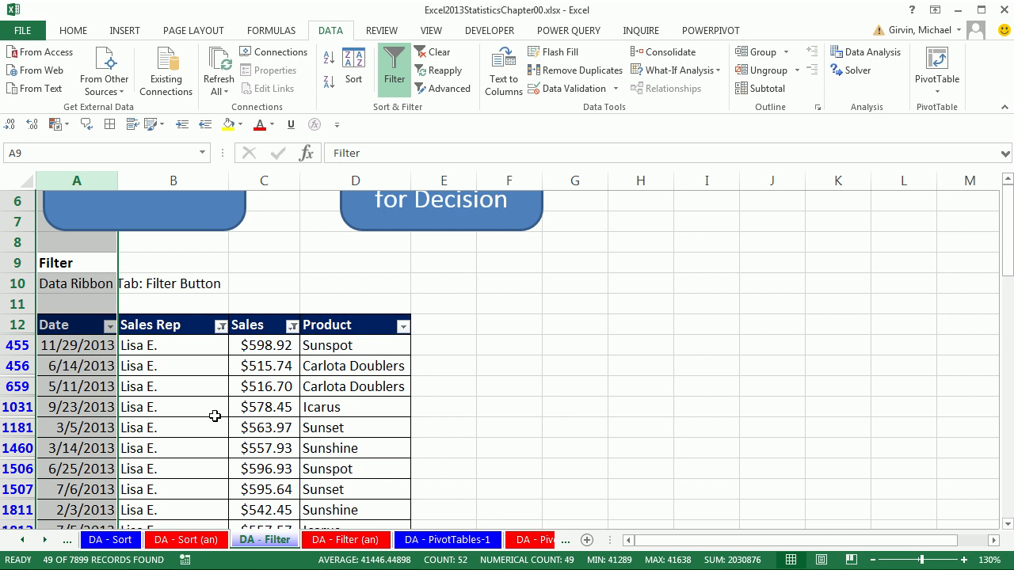
- Open the DA - PivotTables-1 sheet and clear its whole-sheet selection by selecting cell H1
click(435, 540)
click(43, 542)
click(43, 542)
click(43, 542)
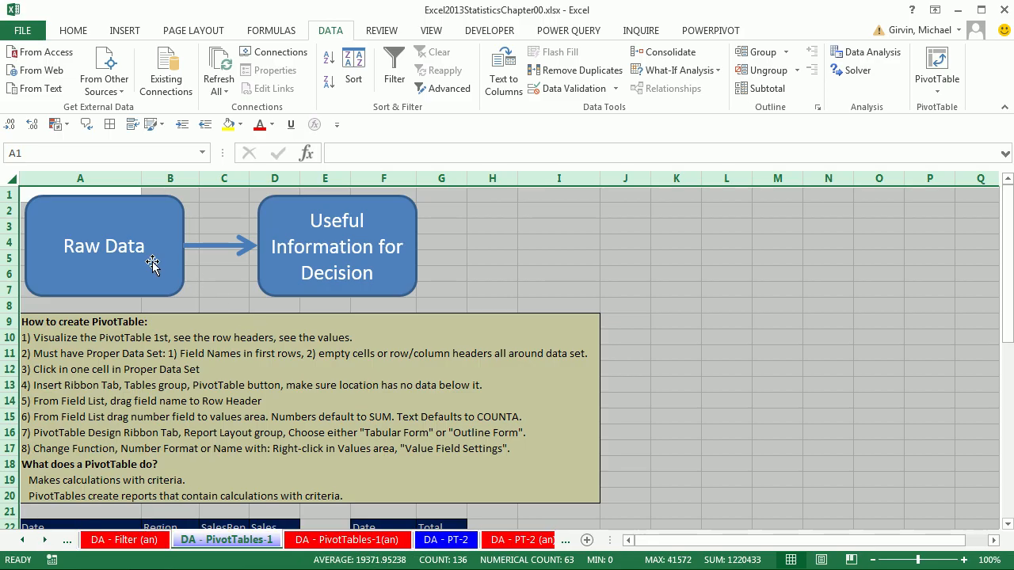
click(511, 199)
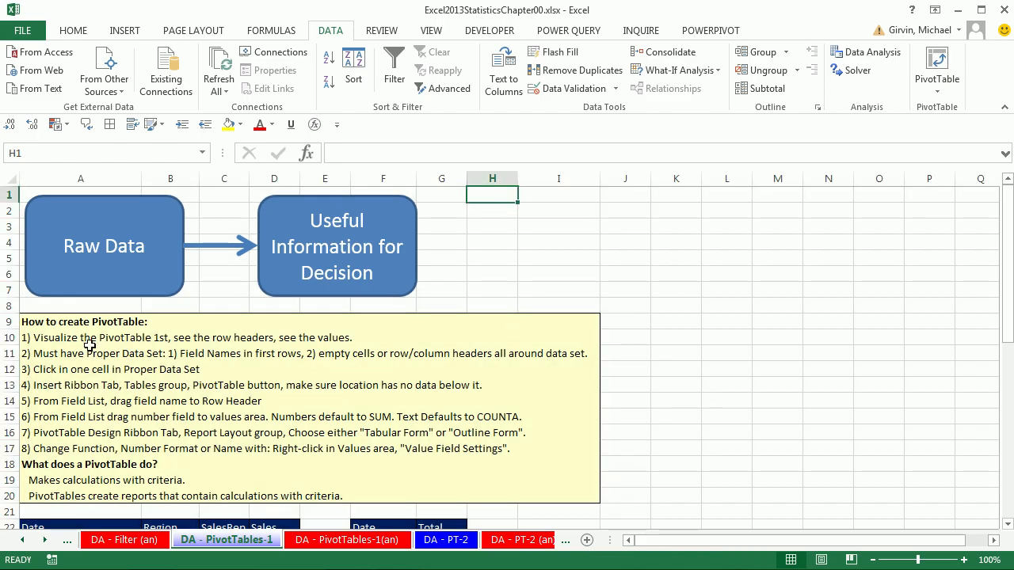
- Examine the PivotTable instructions, the sales data set, and the Date, Region and SalesRep total tables
scroll(200, 386, down, 1)
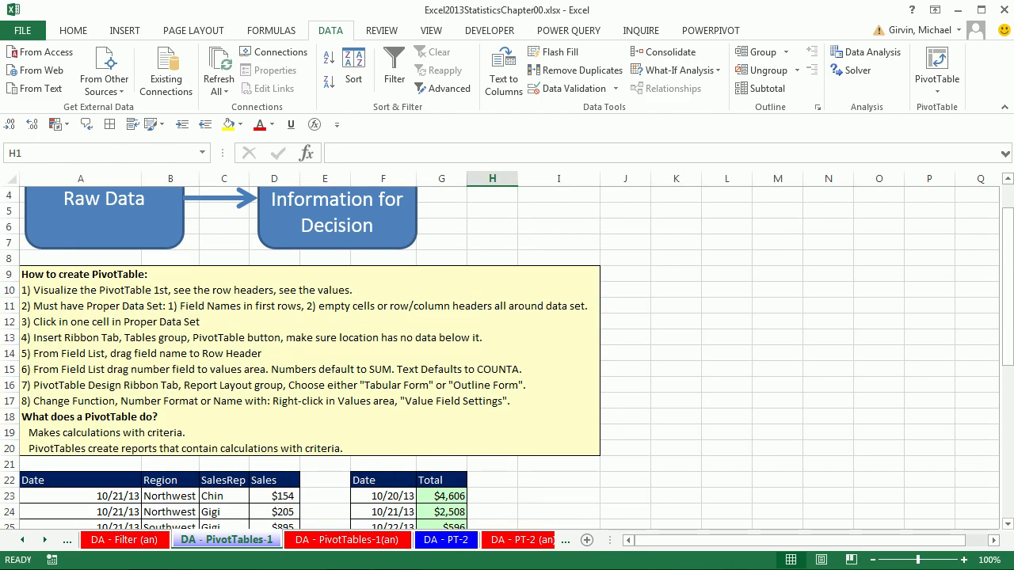
click(1009, 525)
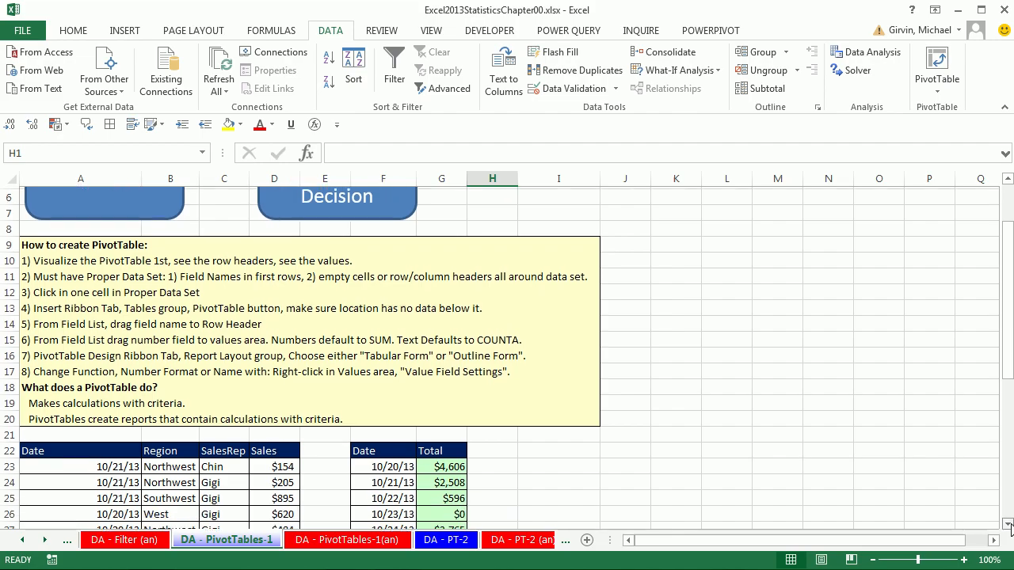
click(1009, 524)
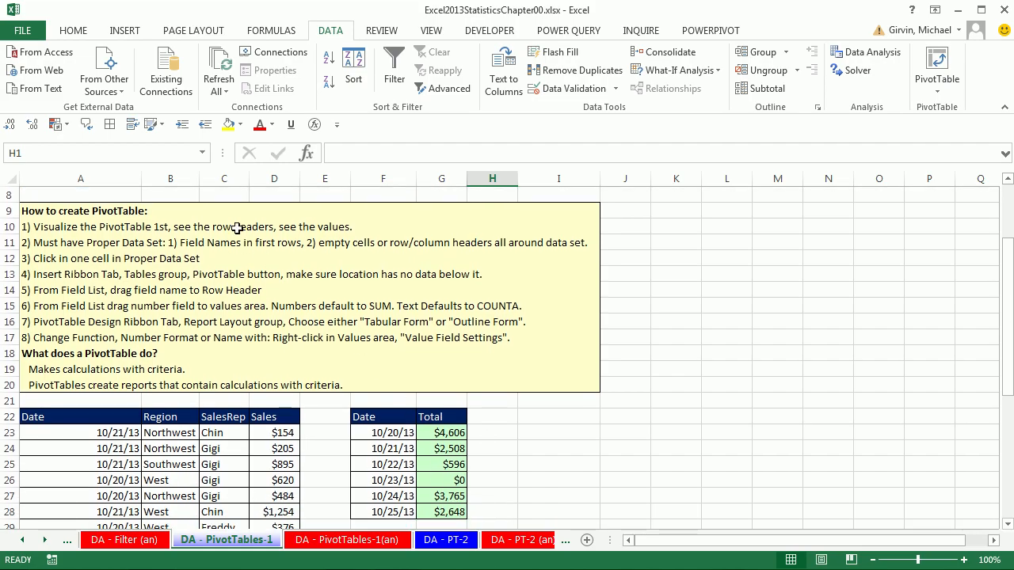
click(1008, 525)
click(1008, 525)
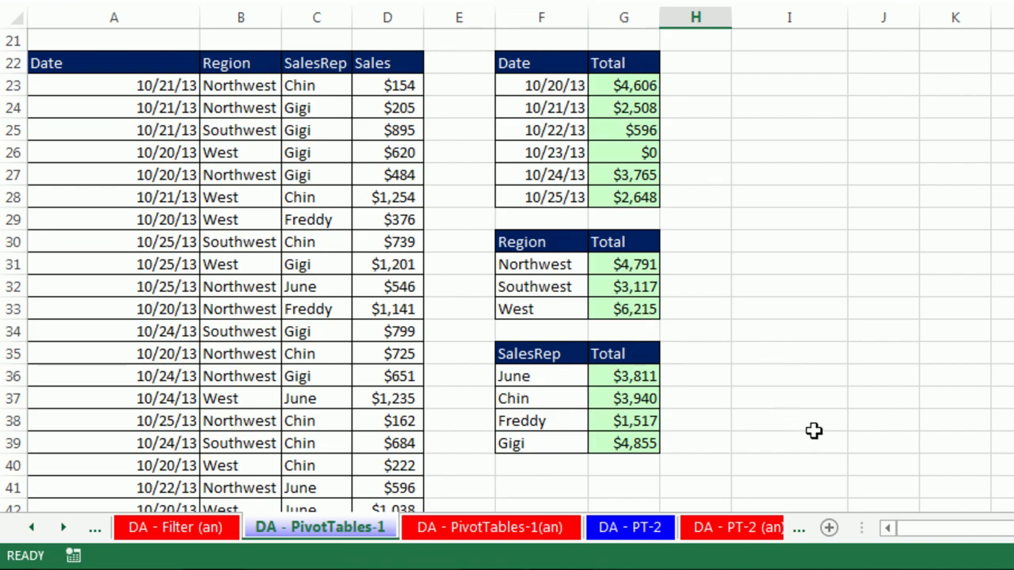
click(223, 212)
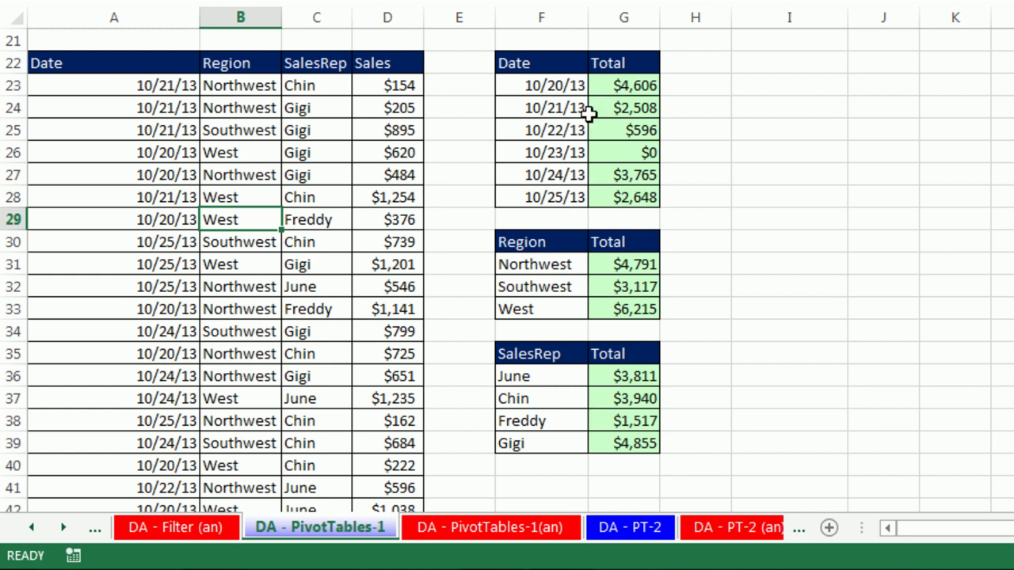
click(153, 93)
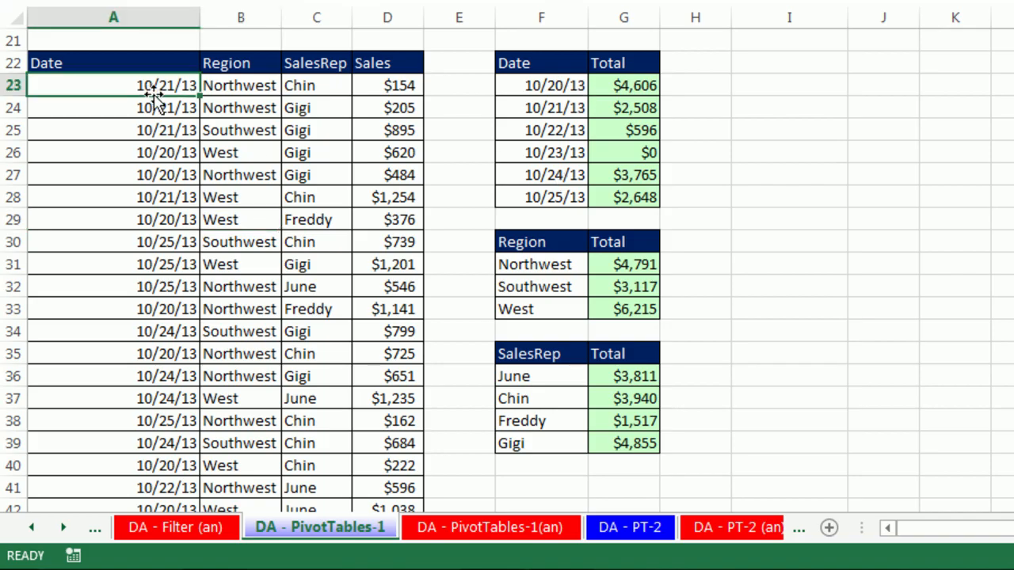
- Check the extent of the data set, then highlight several 10/20/13 records with their Sales amounts and compare them with that date's total
key(ctrl+Down)
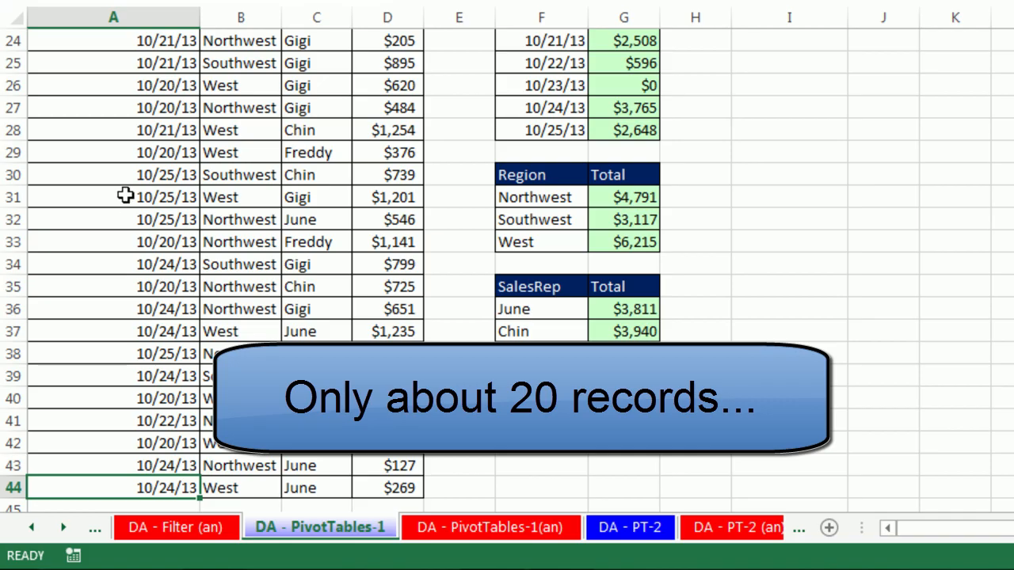
scroll(126, 197, up, 2)
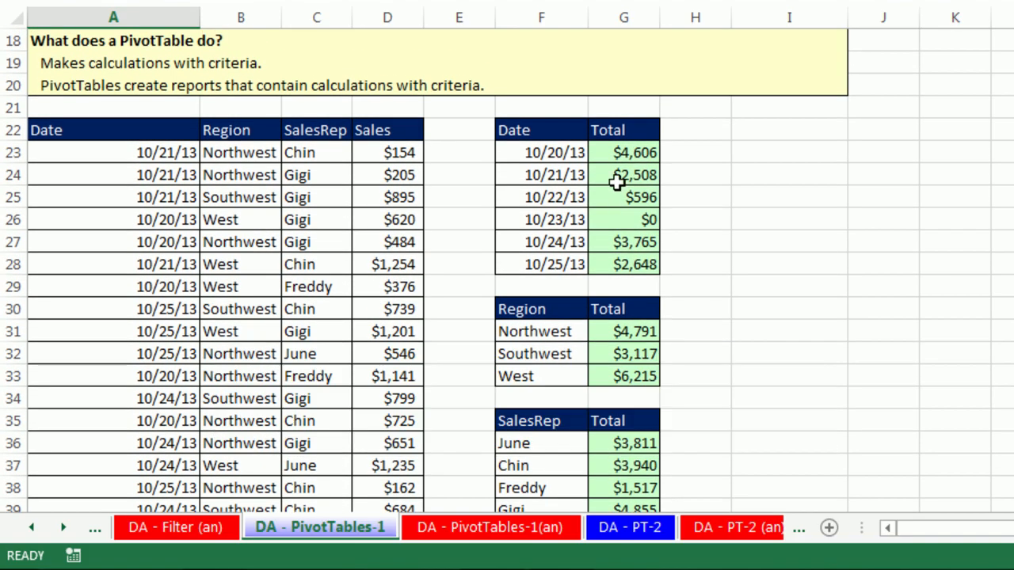
click(562, 158)
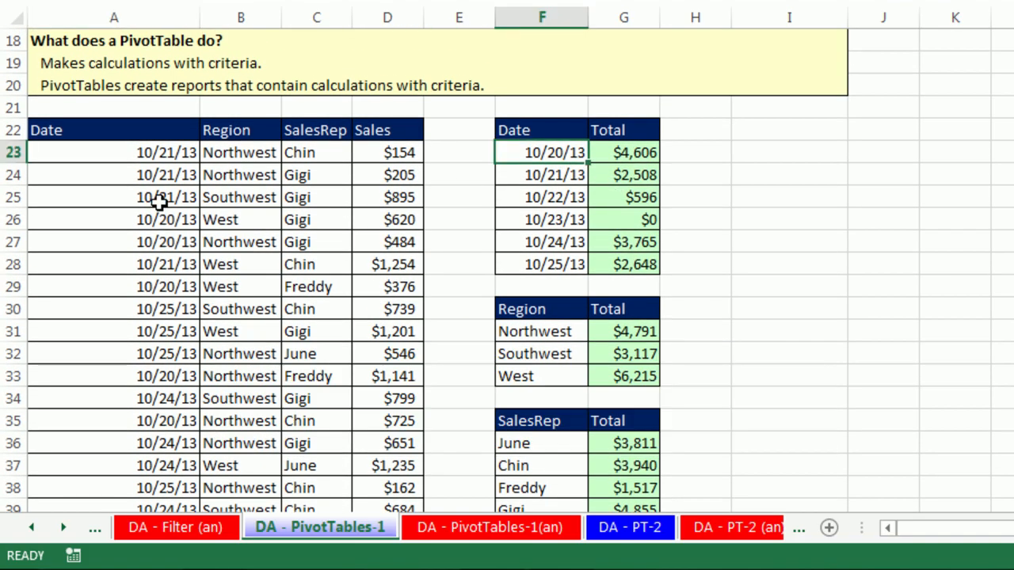
click(159, 196)
click(156, 221)
ctrl+click(162, 242)
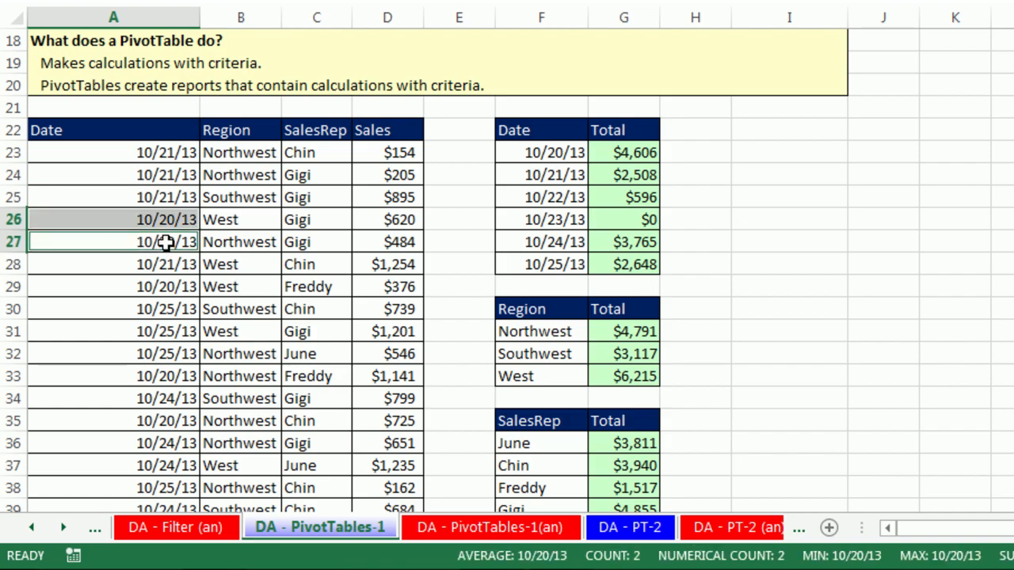
ctrl+click(169, 291)
ctrl+click(369, 225)
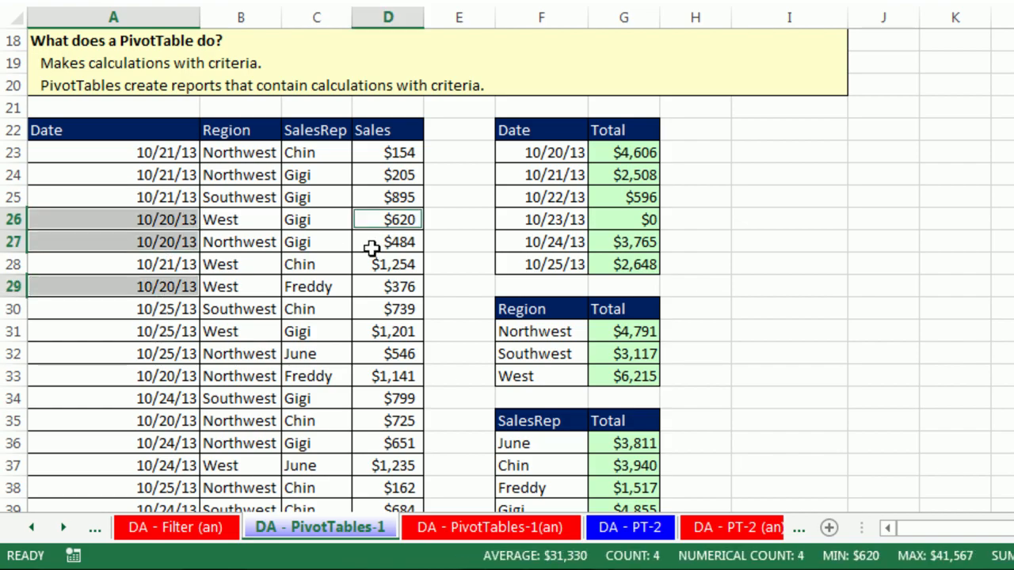
ctrl+click(370, 246)
ctrl+click(379, 288)
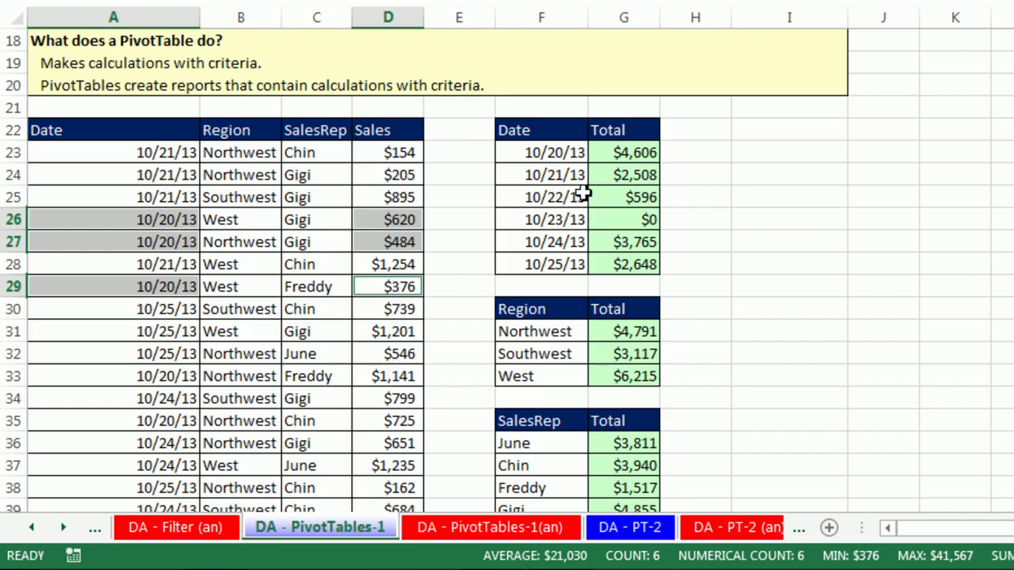
click(622, 152)
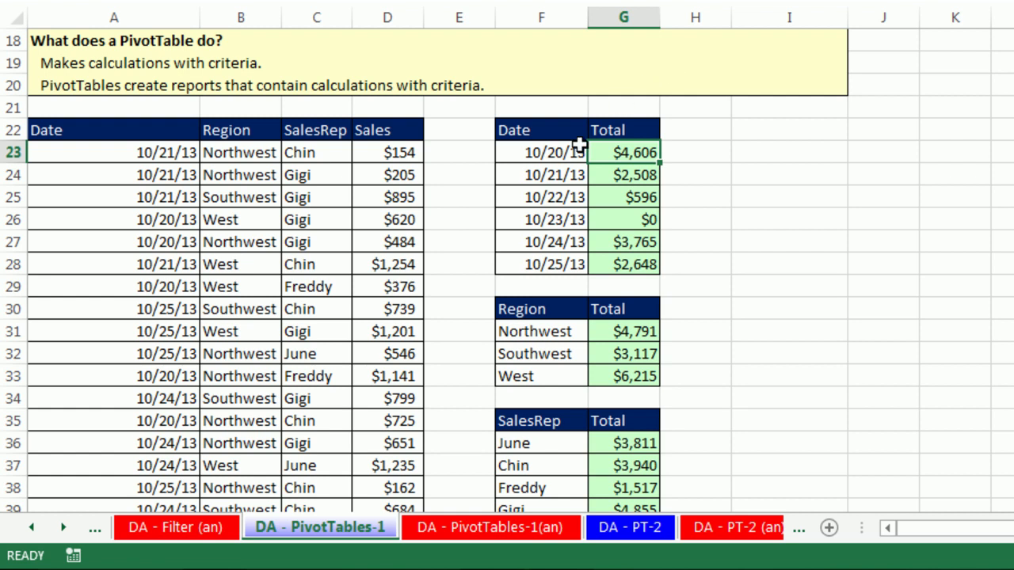
- Review the Date summary table row by row, matching each date from 10/21/13 to 10/24/13 with its total
click(637, 181)
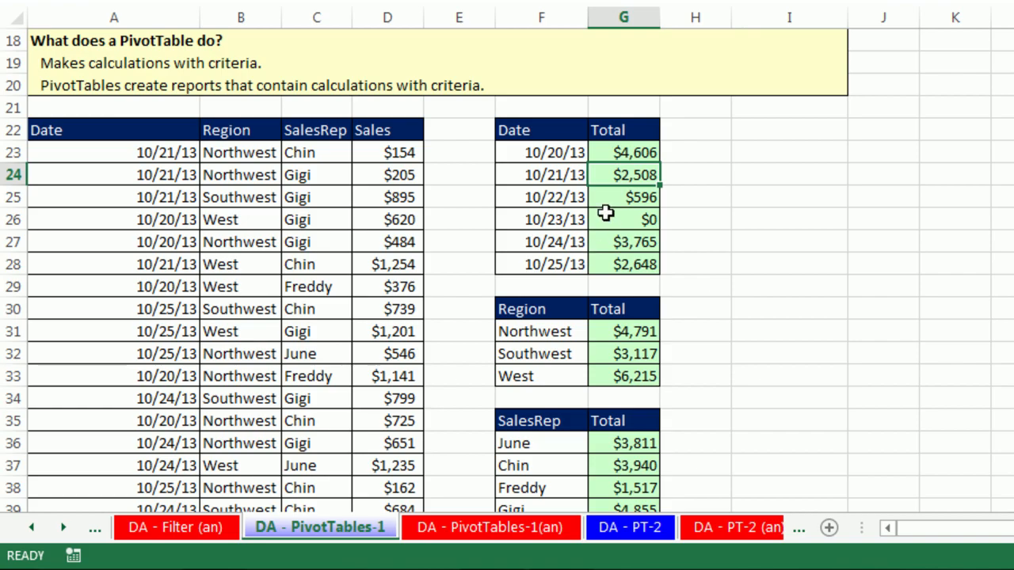
key(ctrl+c)
click(483, 153)
drag(483, 153, 738, 154)
drag(461, 184, 740, 164)
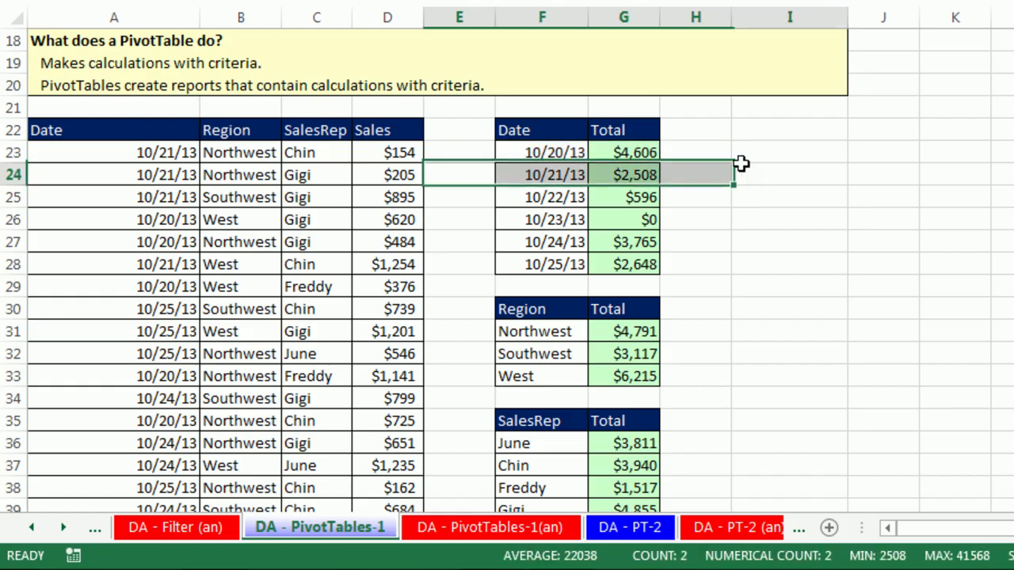
drag(503, 199, 737, 193)
drag(547, 228, 655, 213)
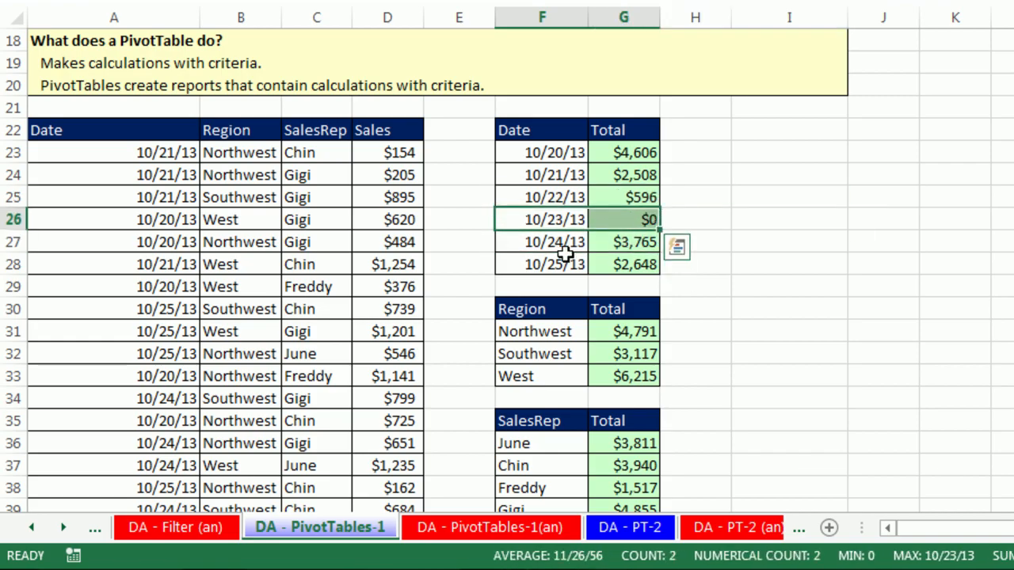
drag(566, 245, 616, 238)
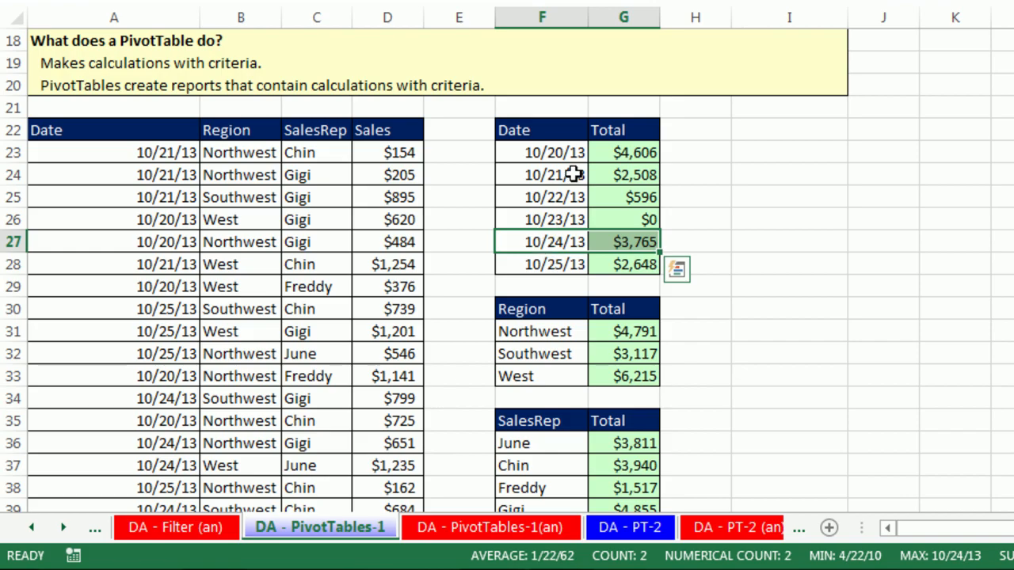
click(537, 248)
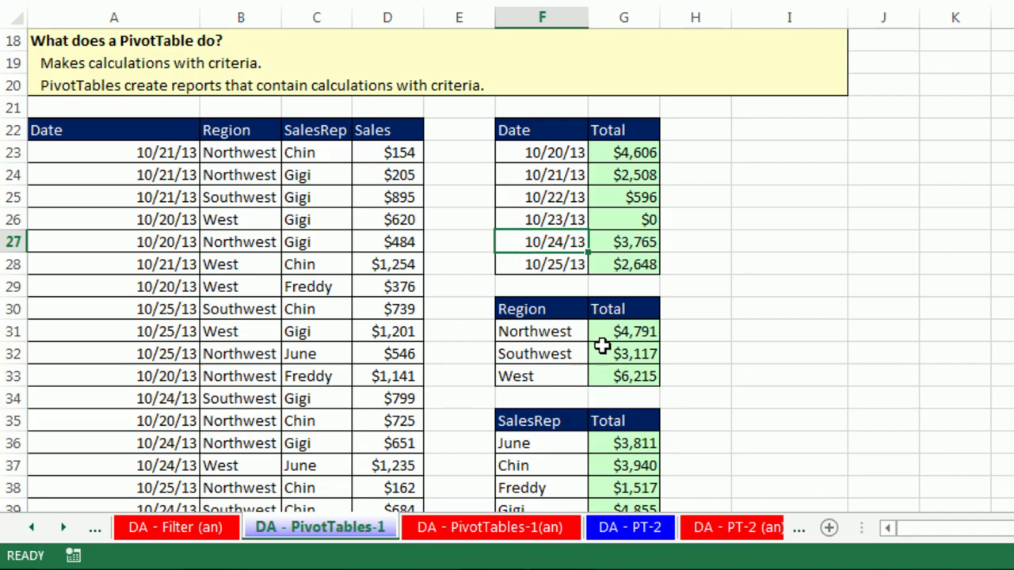
- Highlight several Northwest records with their Sales amounts and compare them with the Northwest total in the Region table
click(623, 332)
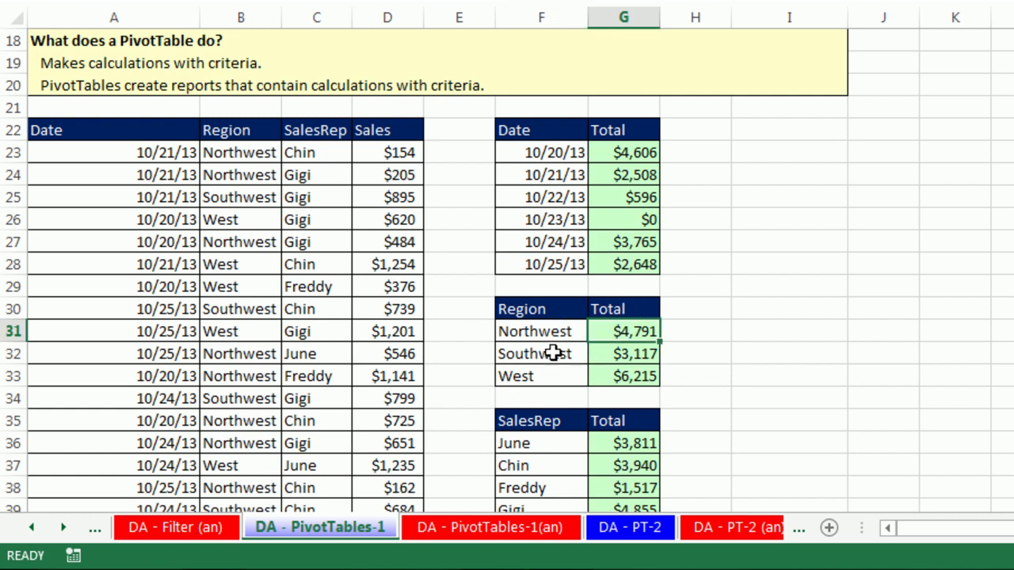
click(252, 153)
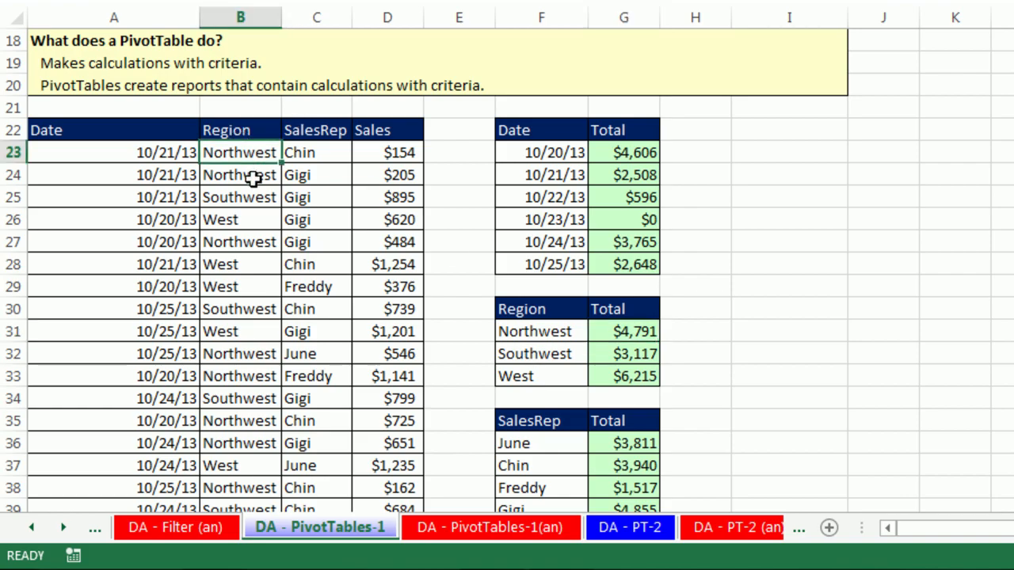
ctrl+click(253, 176)
ctrl+click(244, 240)
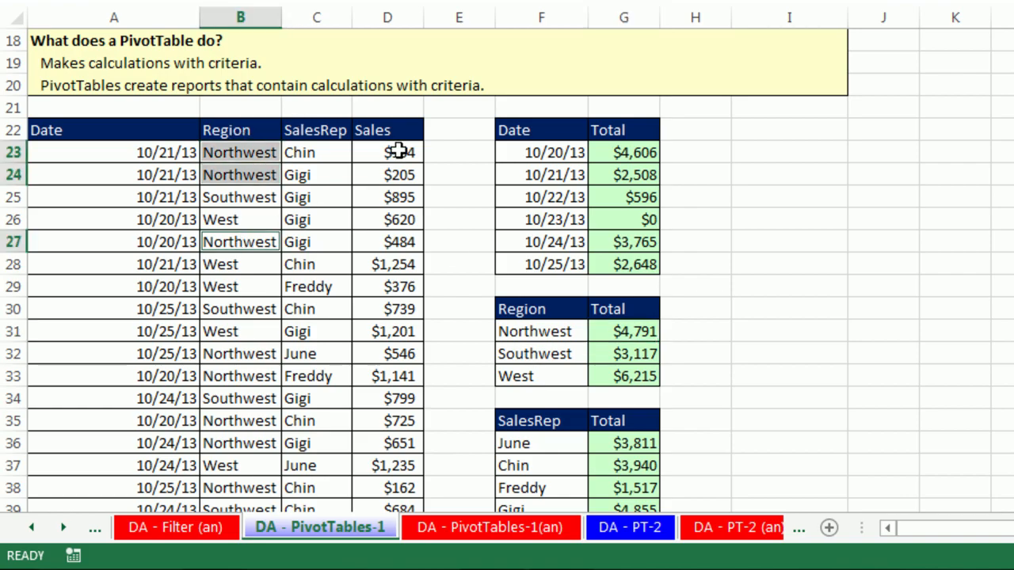
ctrl+click(398, 152)
ctrl+click(385, 176)
ctrl+click(383, 247)
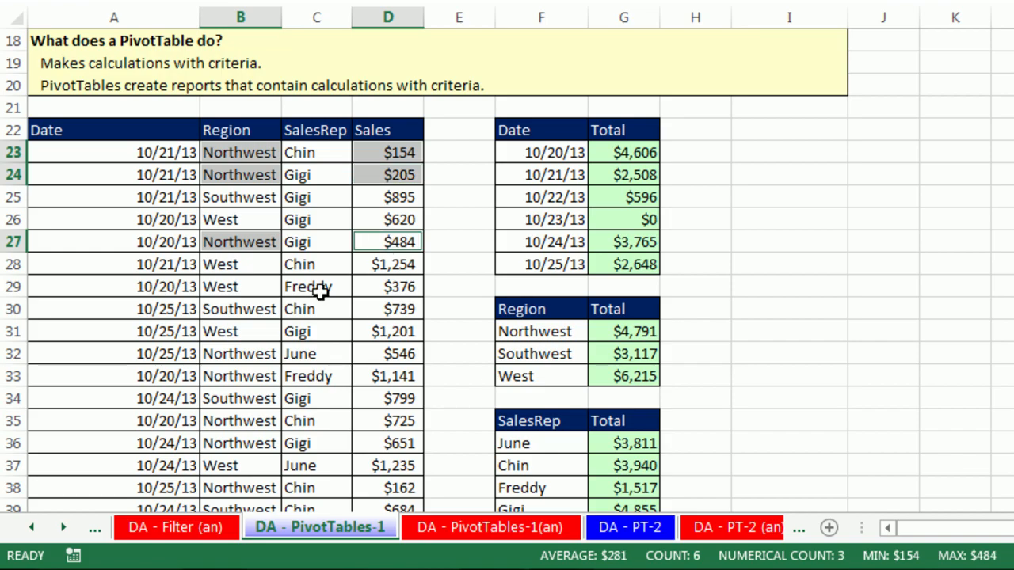
ctrl+click(263, 353)
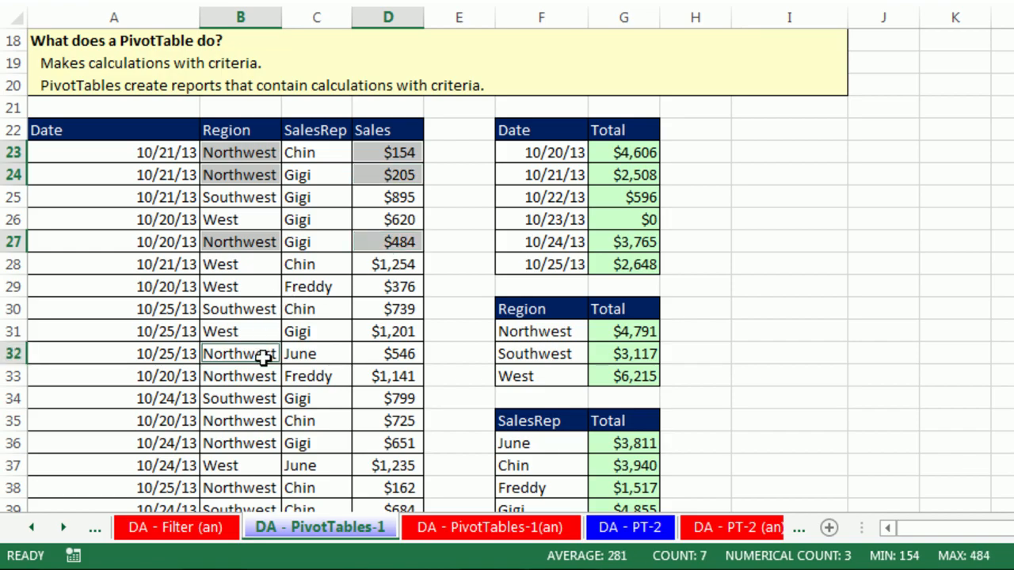
ctrl+click(262, 375)
ctrl+click(372, 356)
ctrl+click(393, 378)
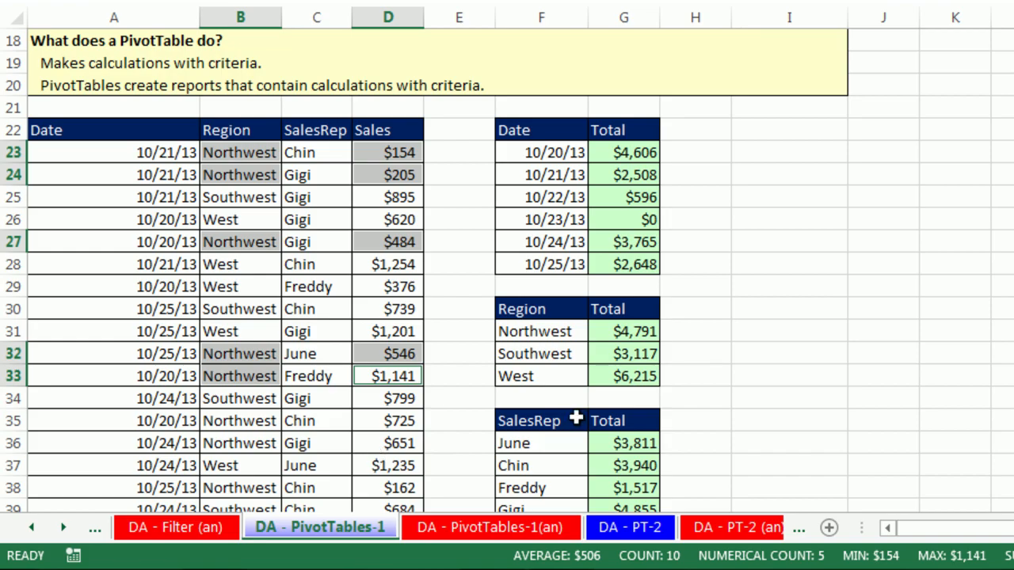
click(628, 334)
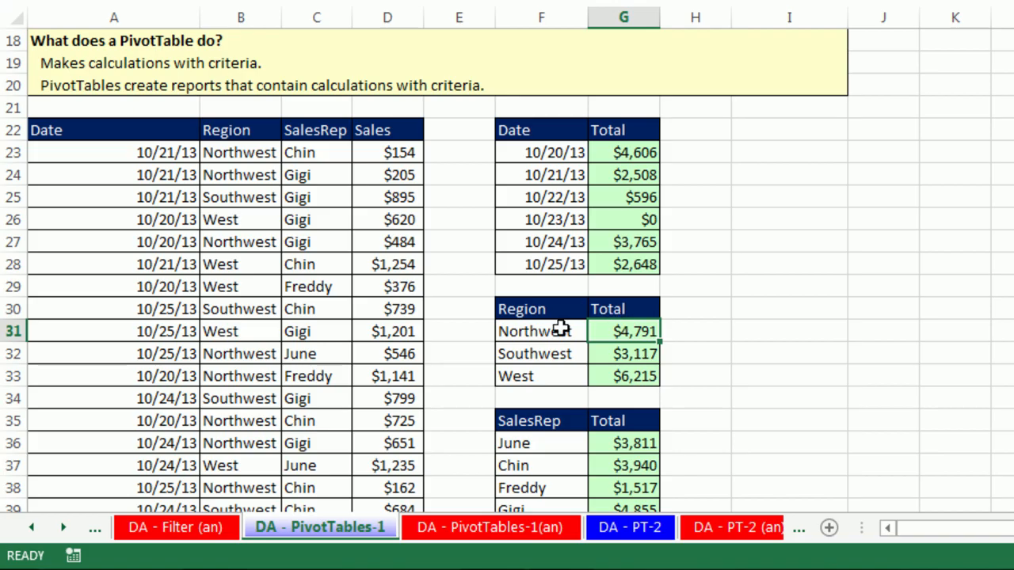
- Review the remaining totals in the Region table and each sales rep's total in the SalesRep table
click(616, 354)
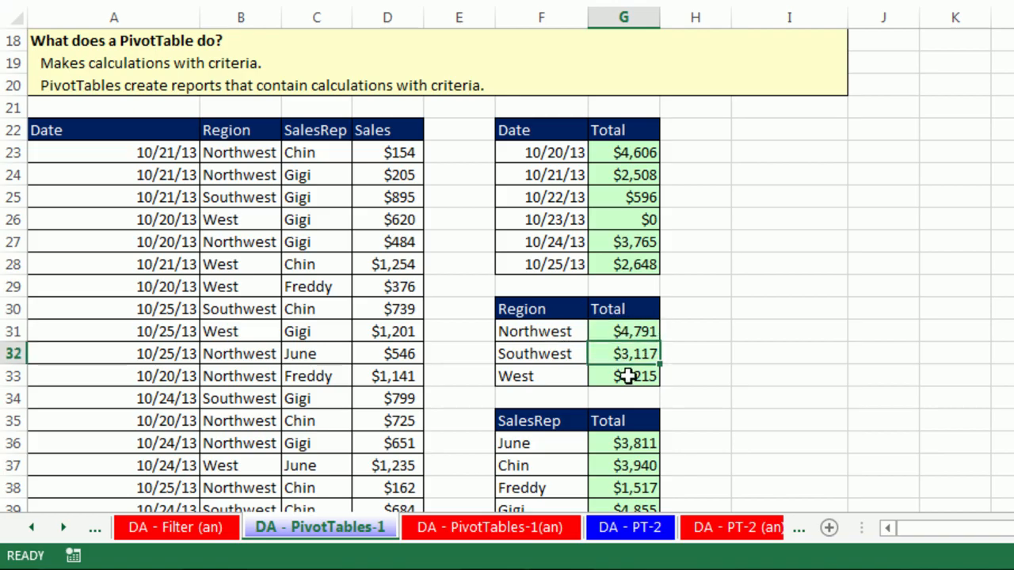
click(627, 378)
drag(545, 335, 629, 325)
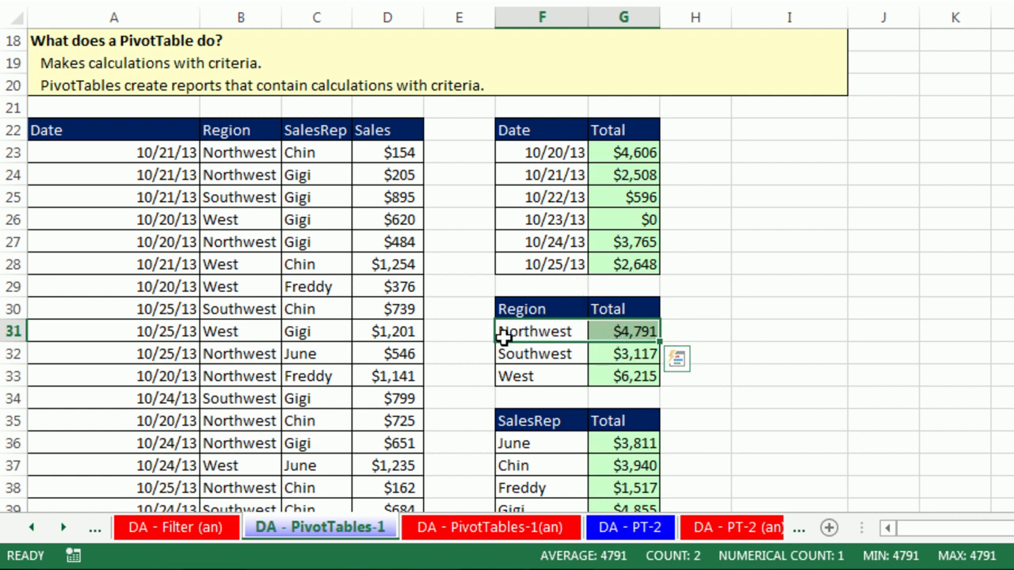
scroll(705, 346, down, 1)
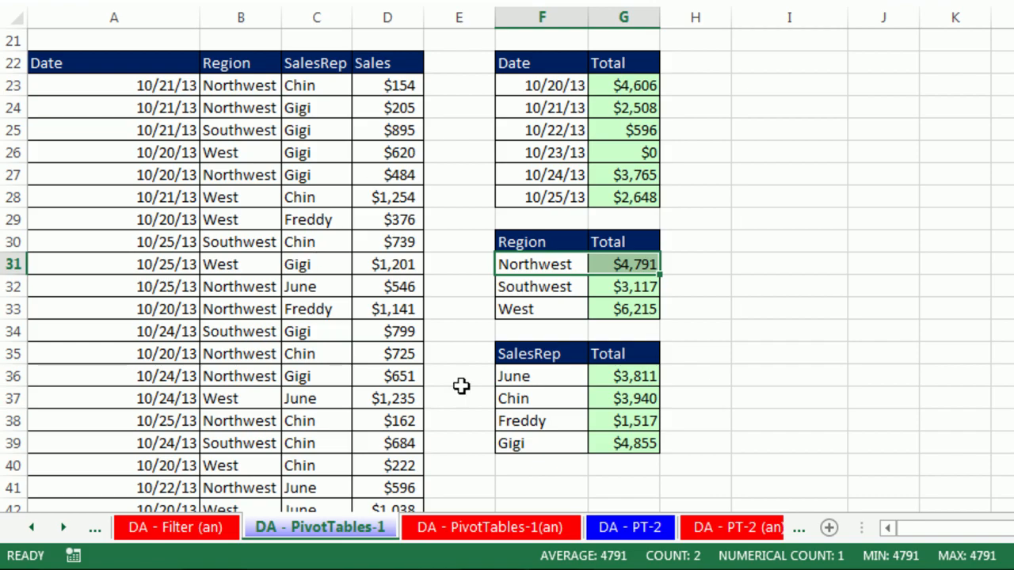
click(630, 380)
click(631, 402)
click(631, 423)
click(631, 442)
scroll(657, 410, up, 1)
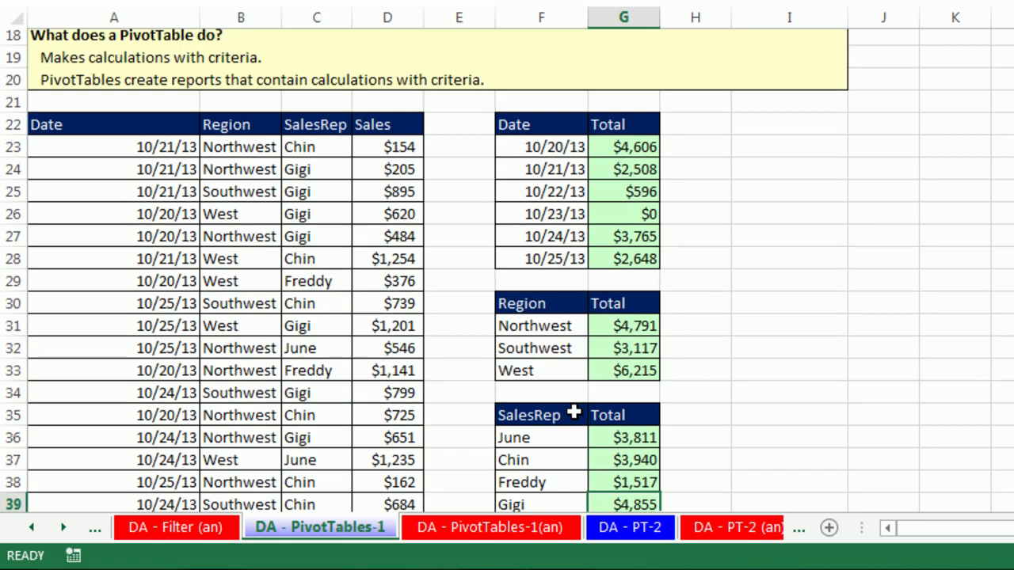
- Highlight the data set's field names in A22:D22 and sample records in rows 28 and 29
click(266, 250)
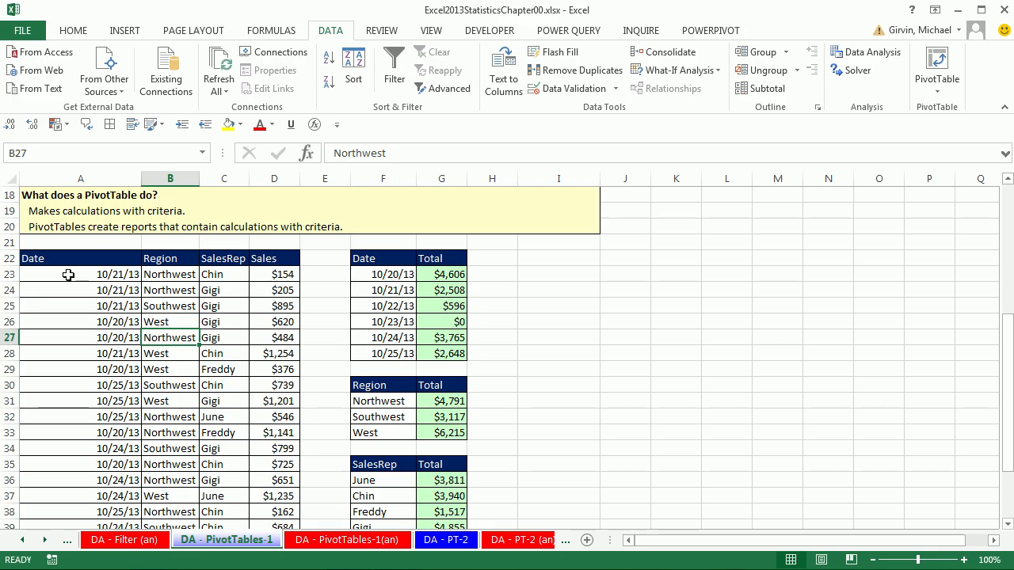
drag(60, 265, 277, 261)
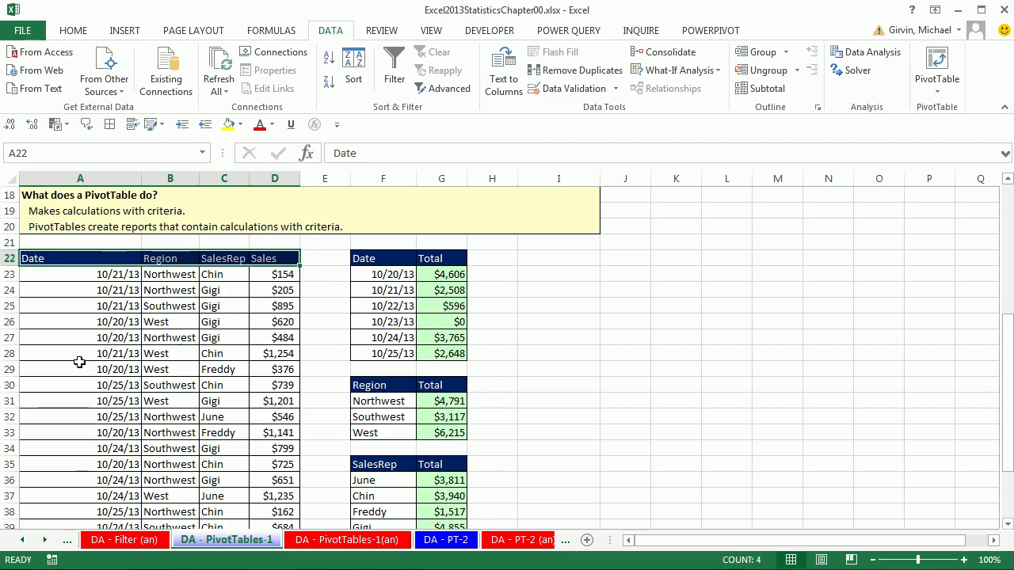
drag(72, 363, 274, 351)
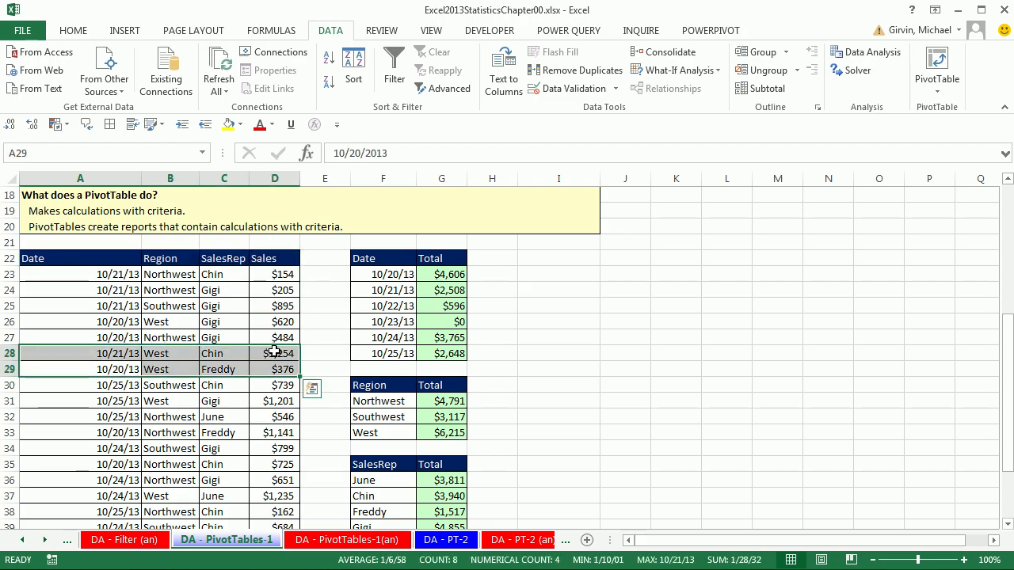
- Create a PivotTable from the data set A22:D44, placed on the existing worksheet at cell I22
click(233, 294)
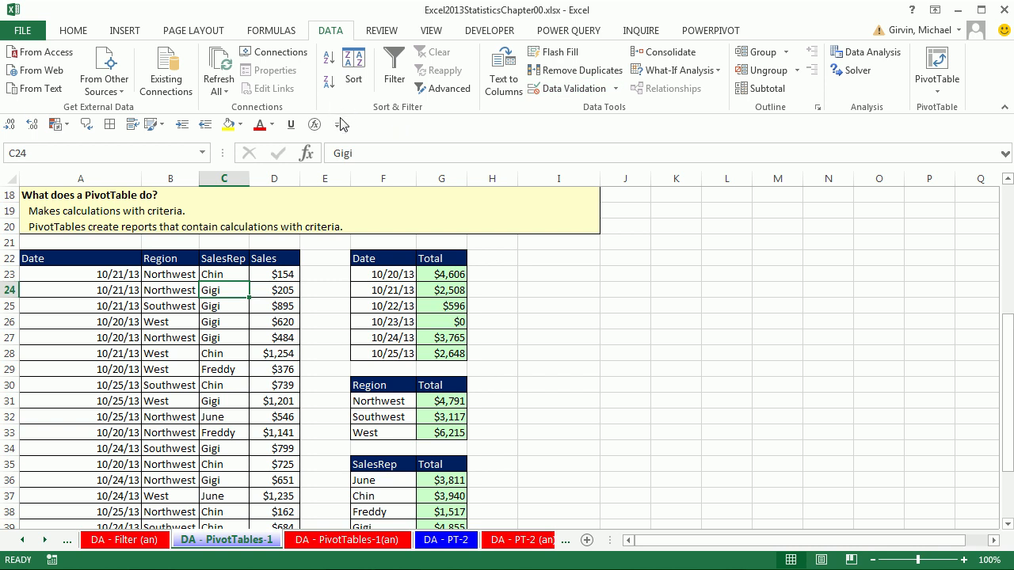
click(129, 32)
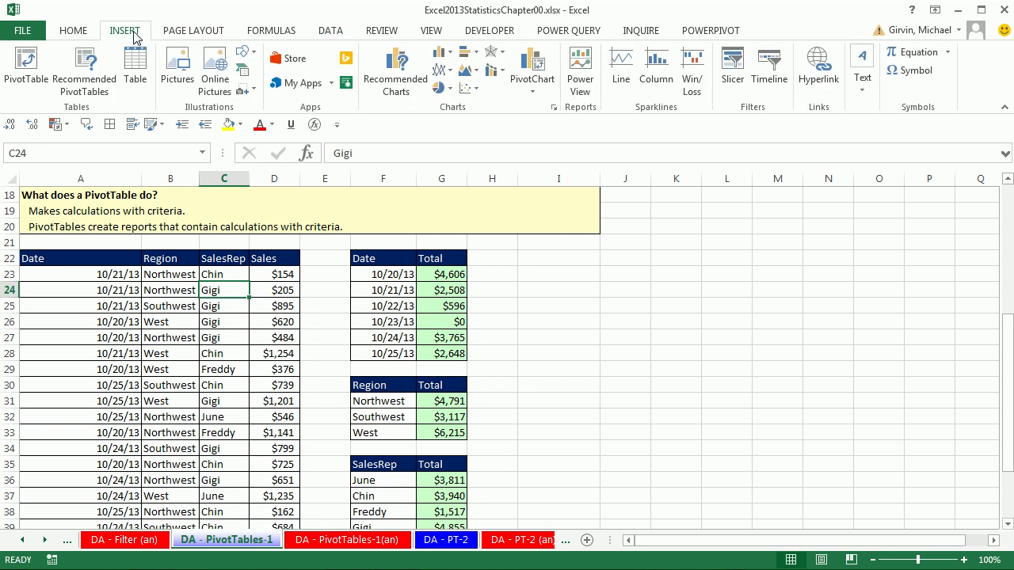
click(29, 70)
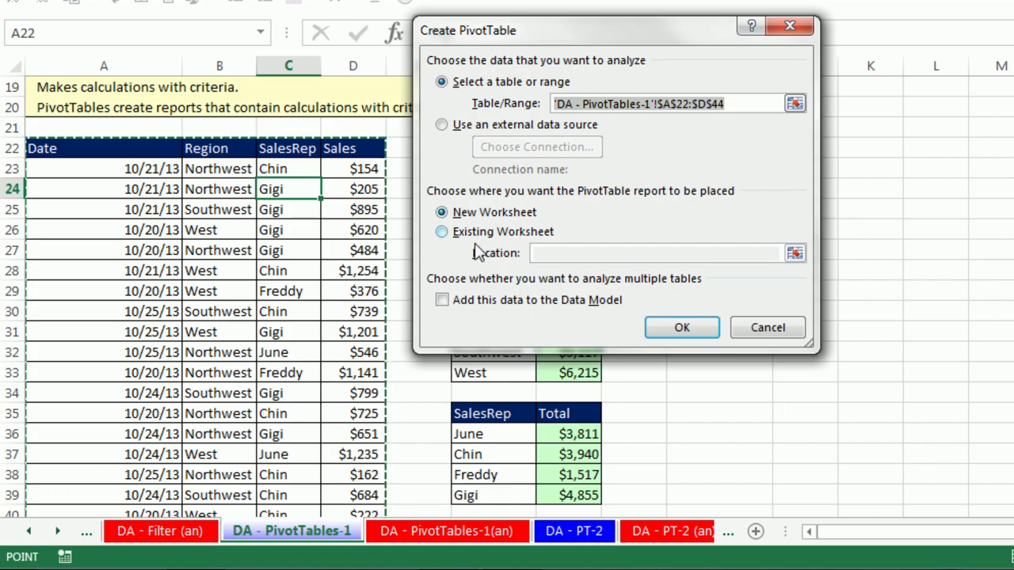
click(446, 236)
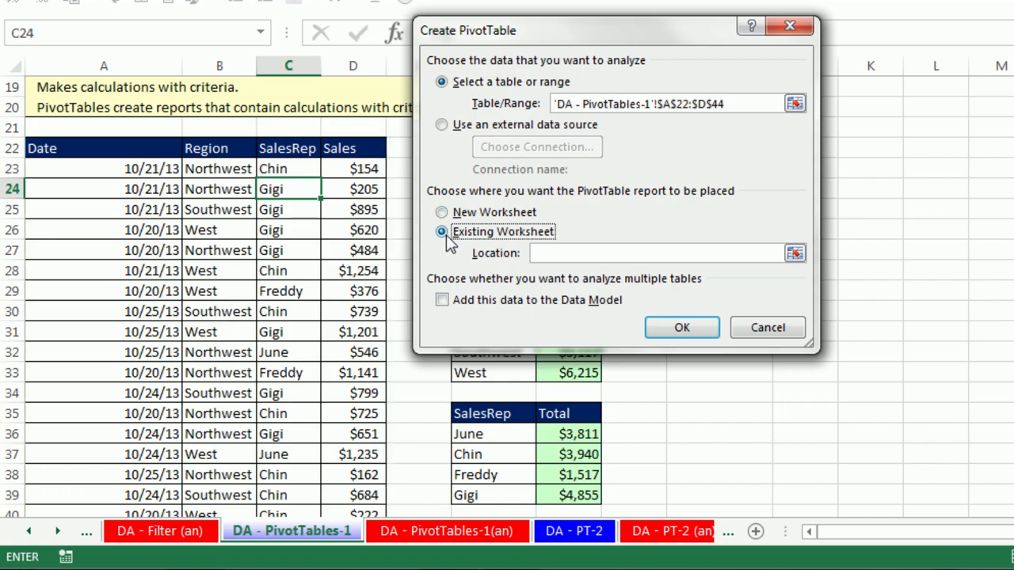
click(554, 258)
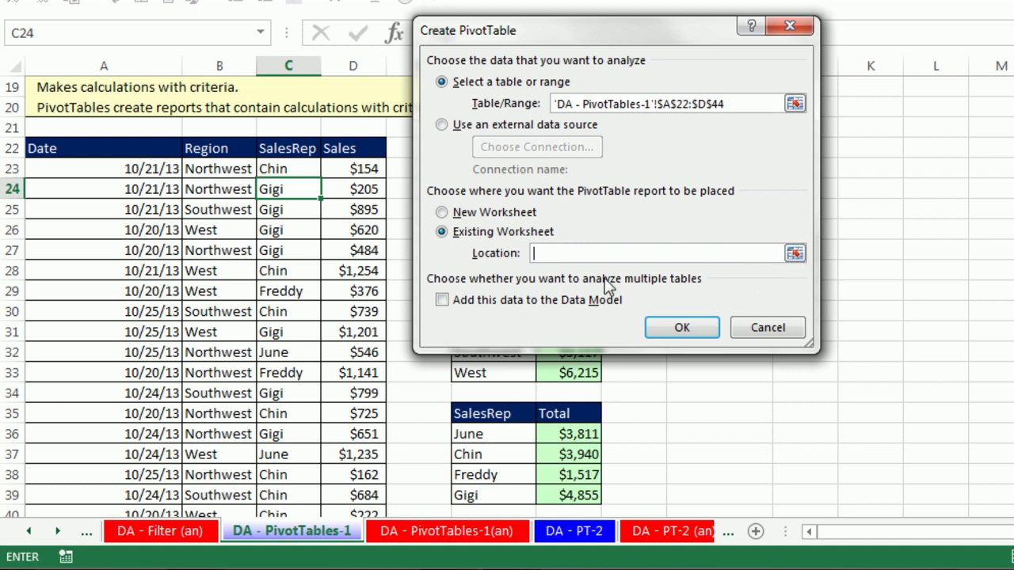
drag(545, 49, 889, 57)
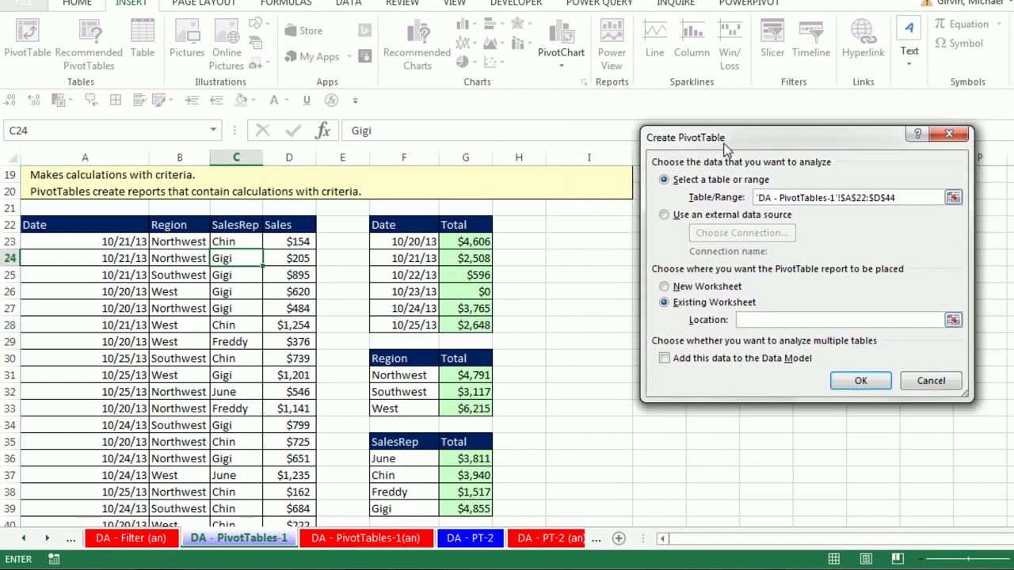
drag(724, 144, 777, 140)
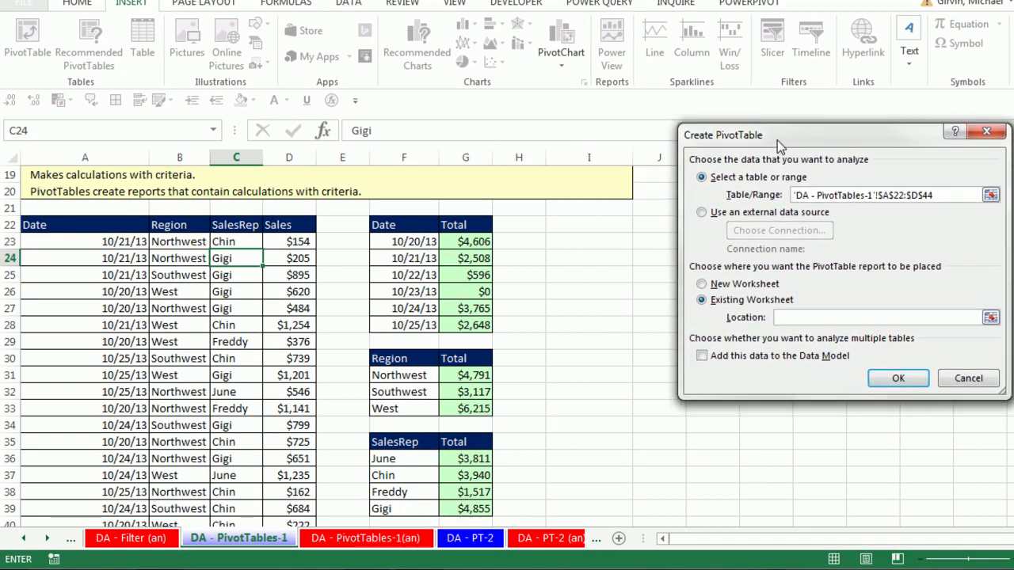
click(576, 227)
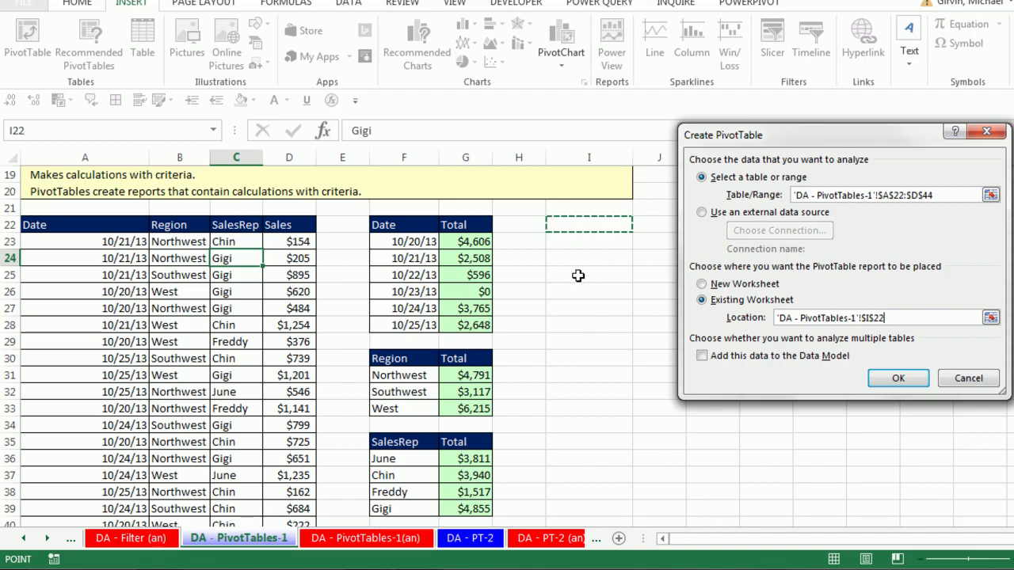
click(907, 381)
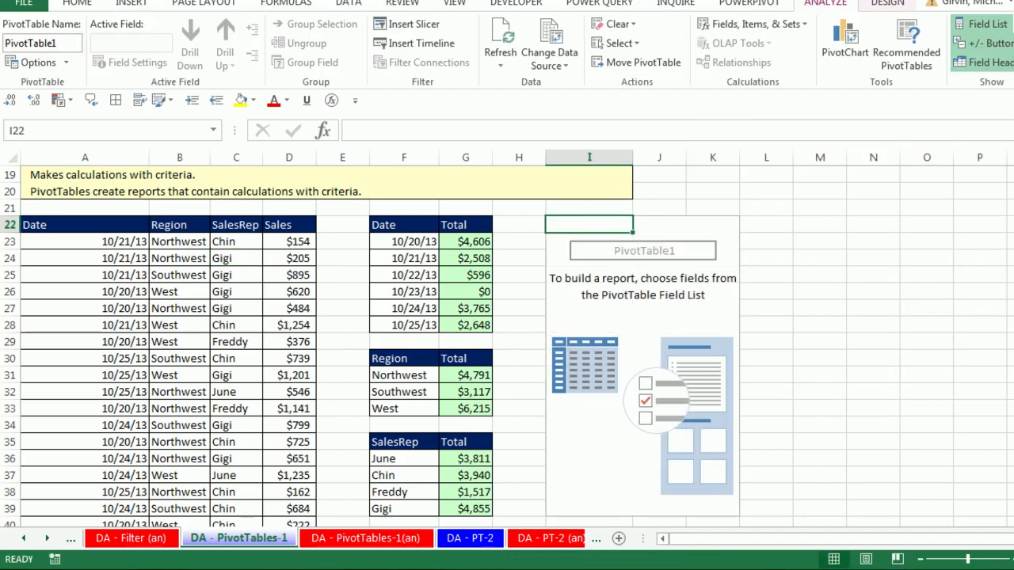
- Move the field list beside the empty PivotTable at I22, then place Date in the rows area and Sales in the values area
drag(1013, 79, 905, 204)
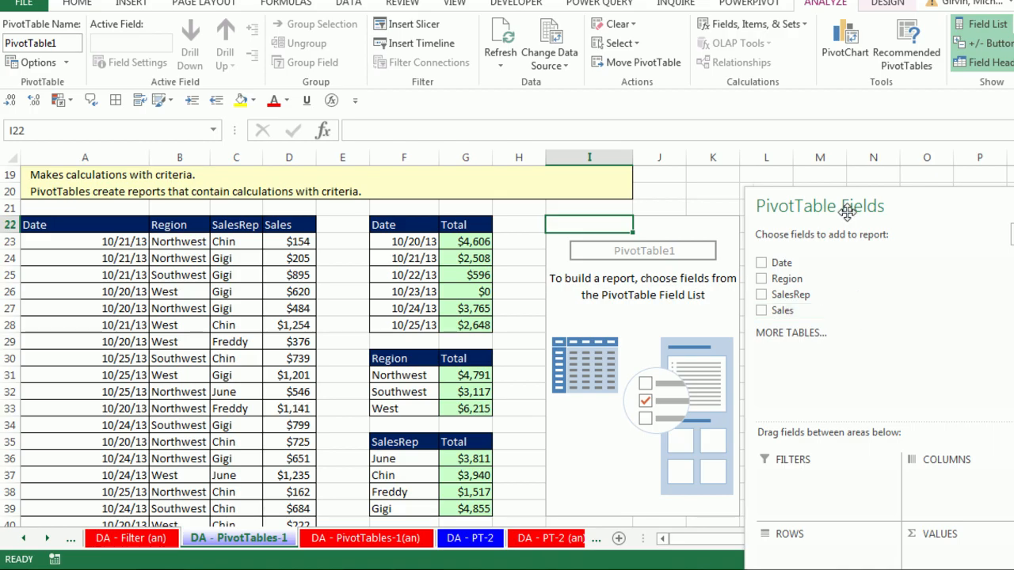
drag(850, 210, 835, 126)
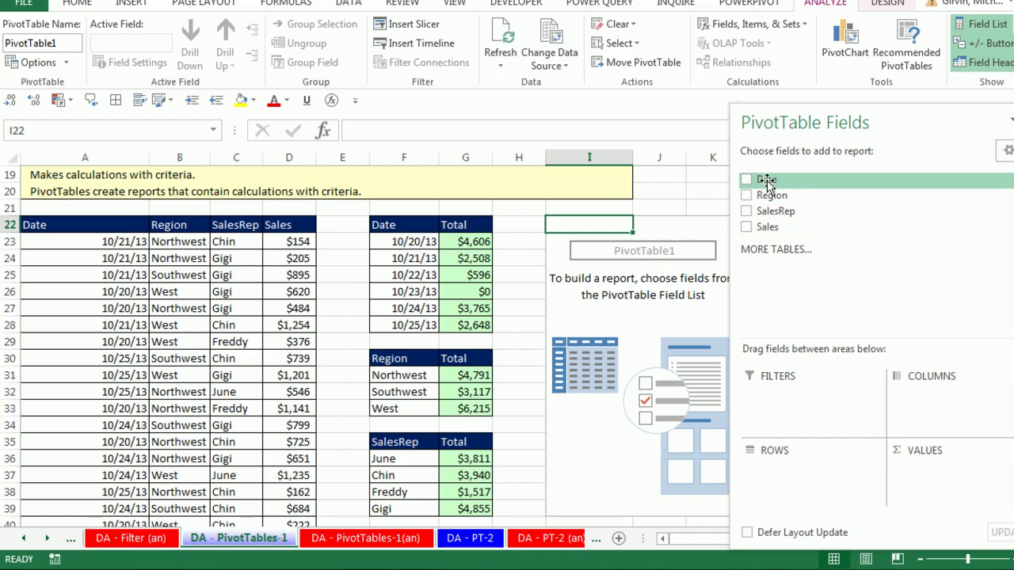
drag(765, 180, 787, 476)
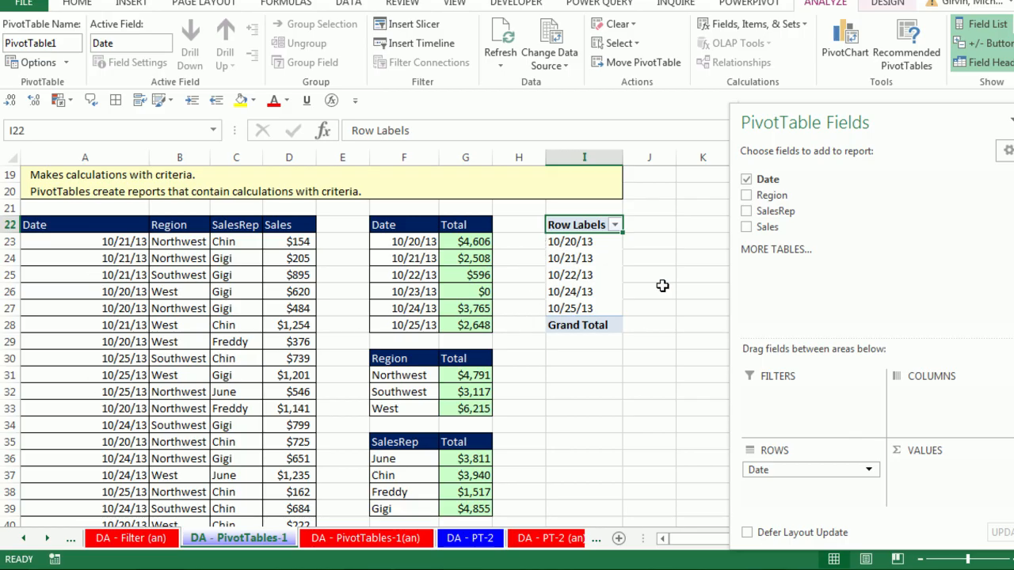
drag(766, 232, 937, 480)
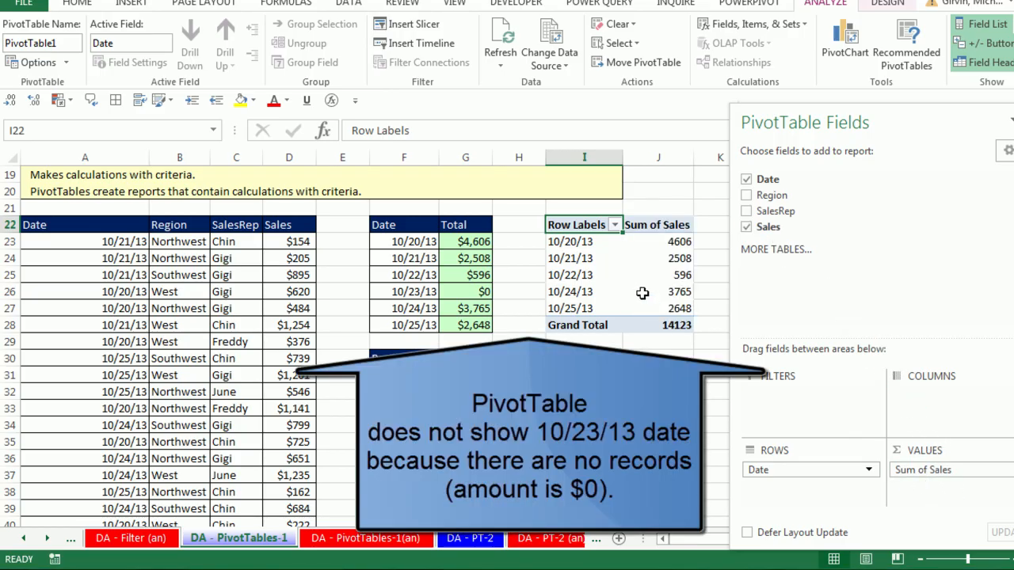
- Change the report layout of the Date PivotTable to Outline Form
mouse_move(643, 293)
mouse_move(636, 324)
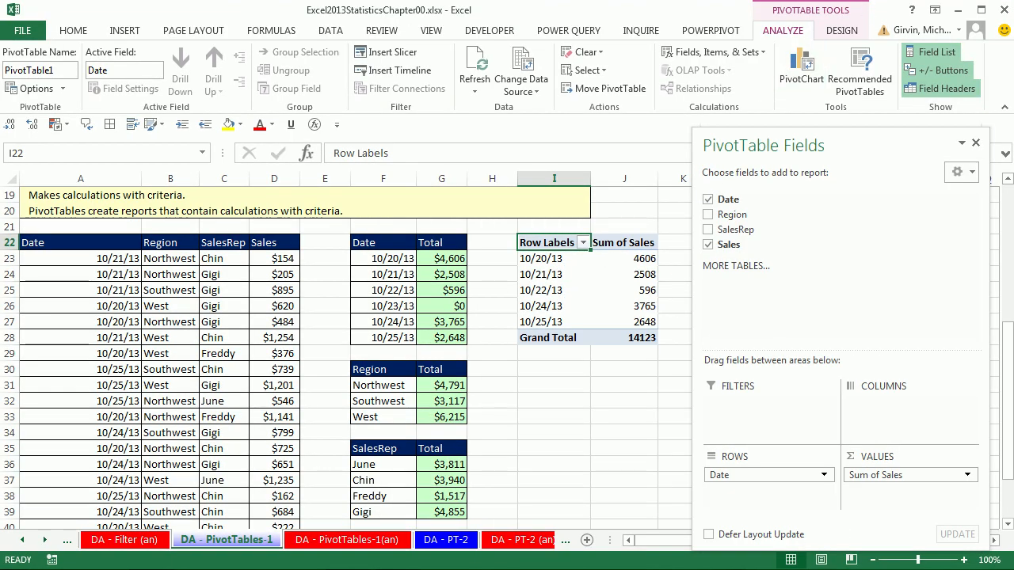
click(840, 31)
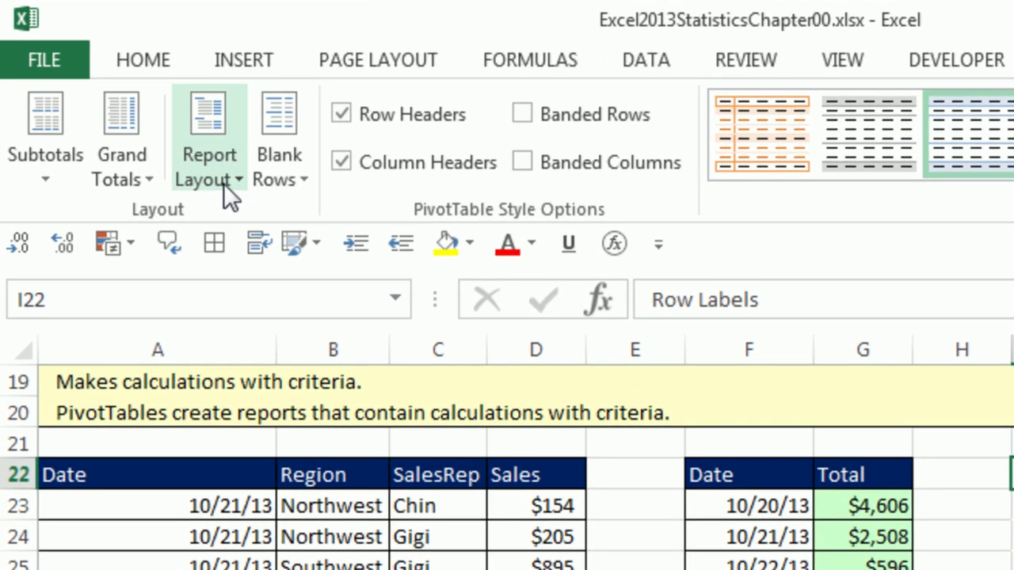
click(224, 183)
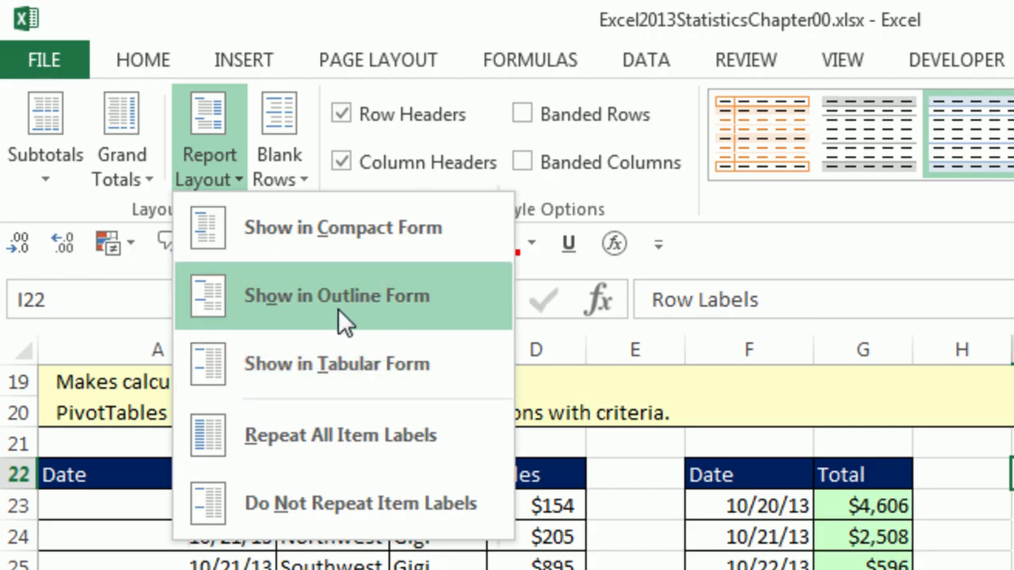
click(349, 305)
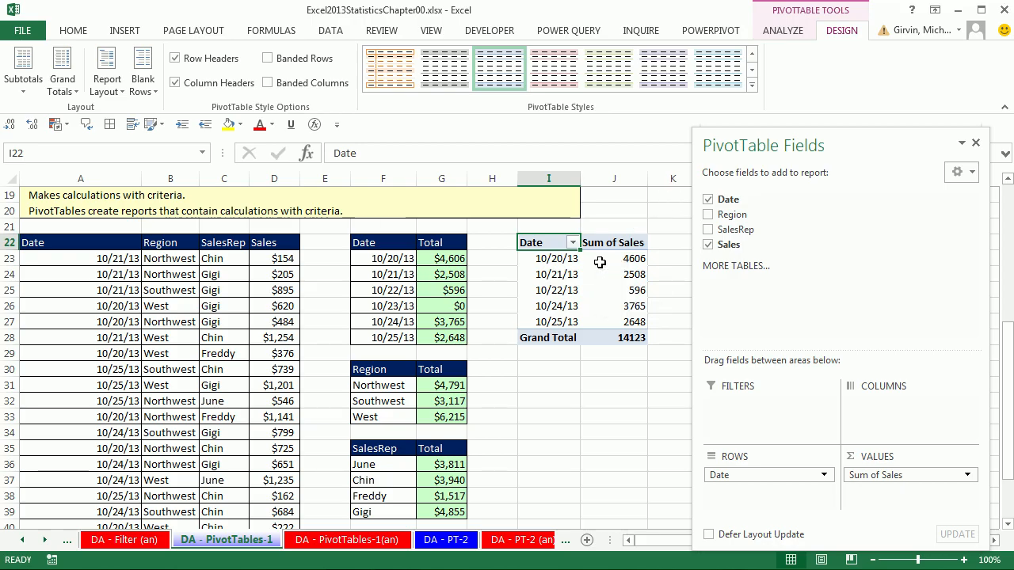
- Format the Sales value field of the Date PivotTable as Currency with $ symbol and 0 decimal places
mouse_move(600, 263)
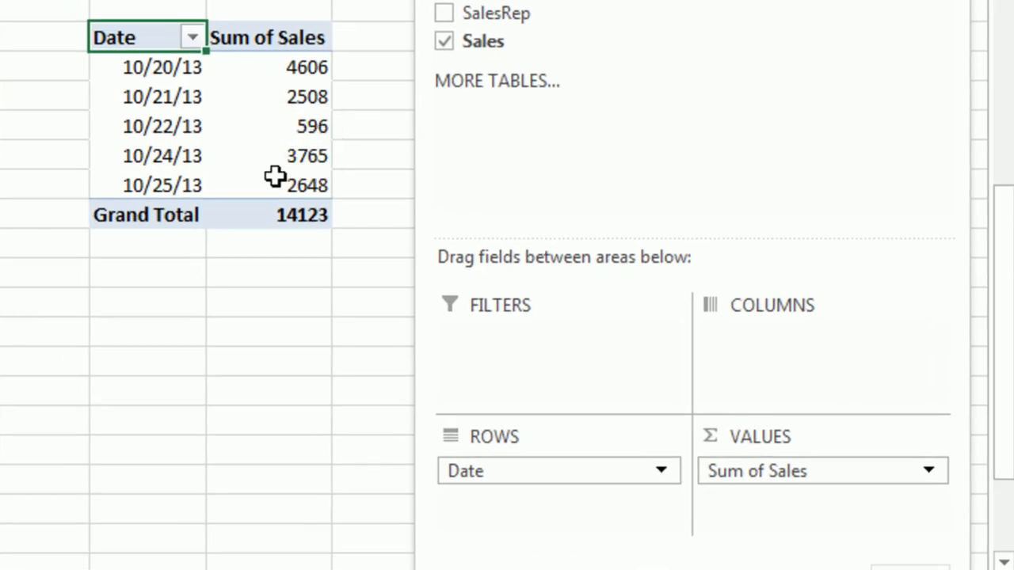
right_click(256, 99)
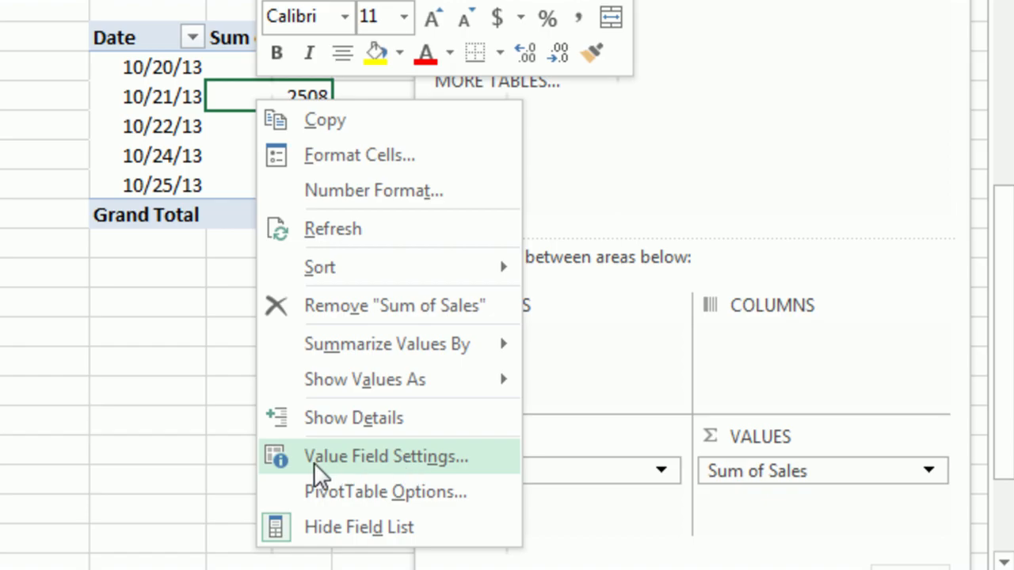
click(407, 461)
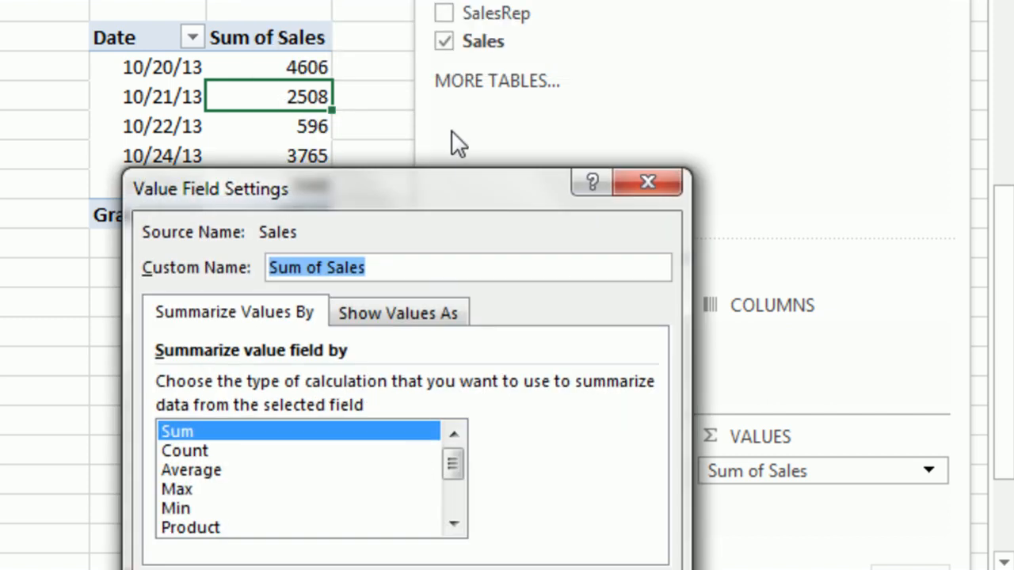
drag(428, 196, 689, 0)
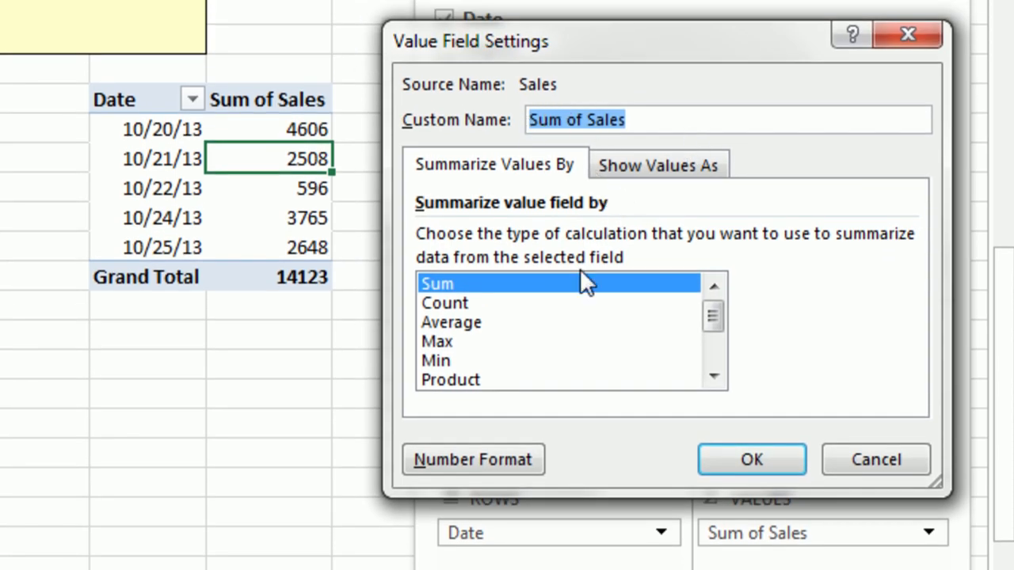
click(459, 464)
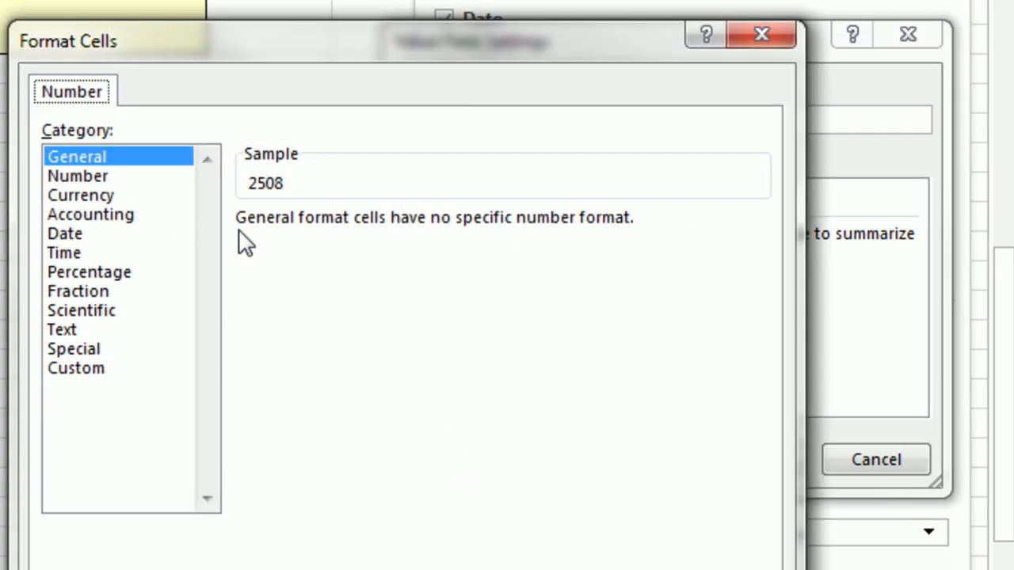
click(88, 195)
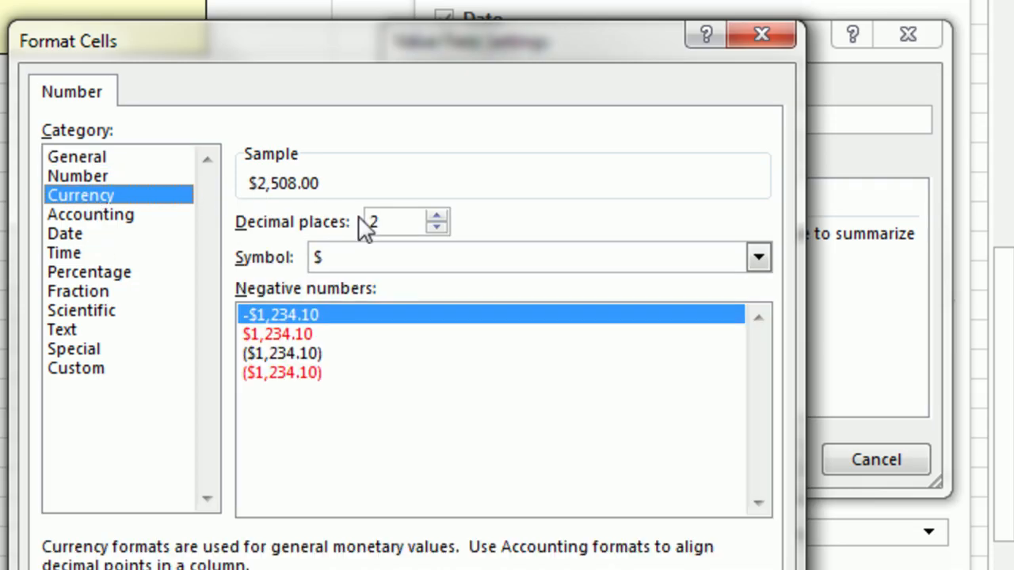
click(438, 226)
click(438, 225)
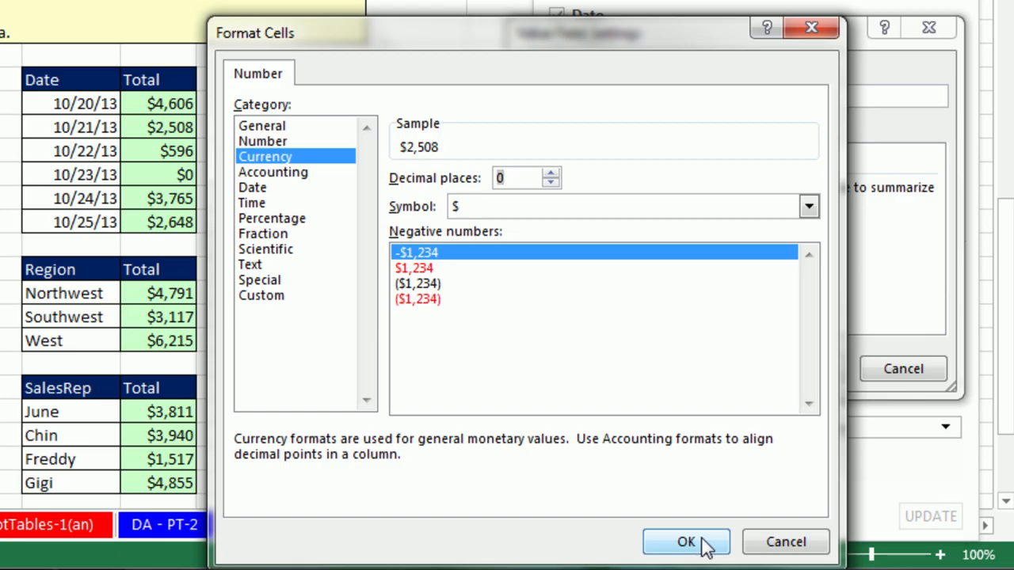
click(686, 543)
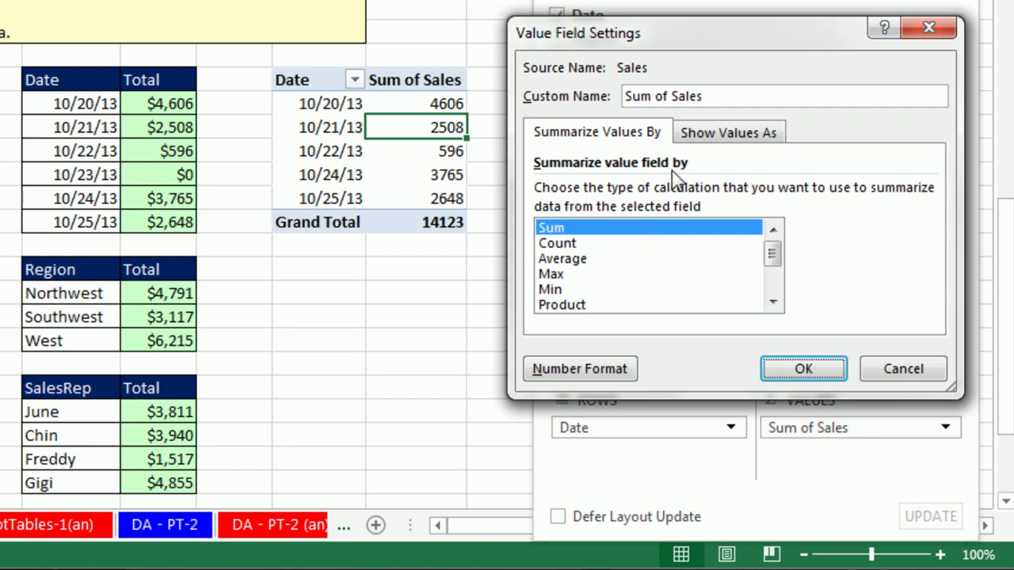
- Give the value field of the Date PivotTable the custom name Total Sales and apply the field settings
drag(729, 96, 583, 96)
text(Total Sa)
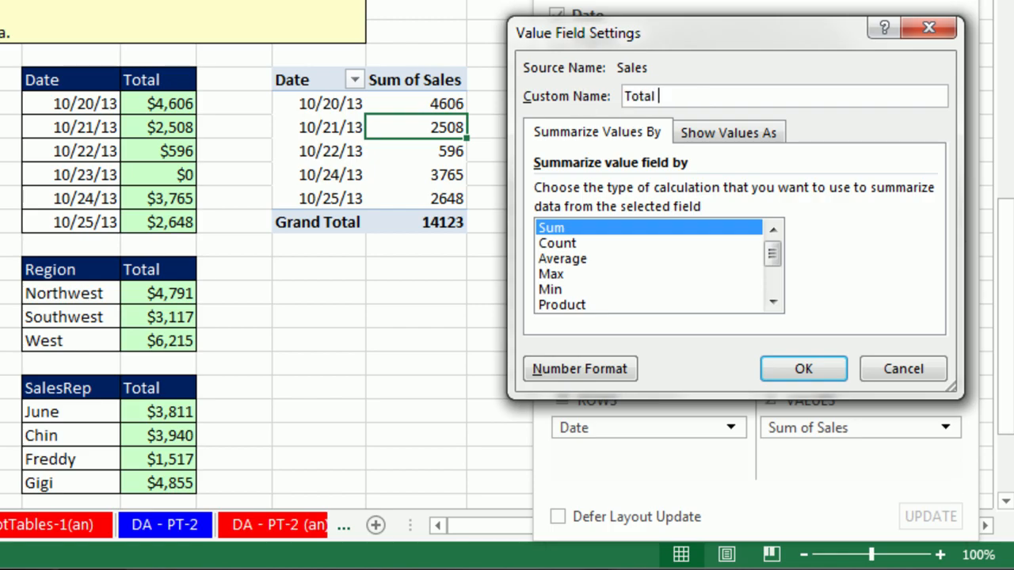
text(les)
key(Return)
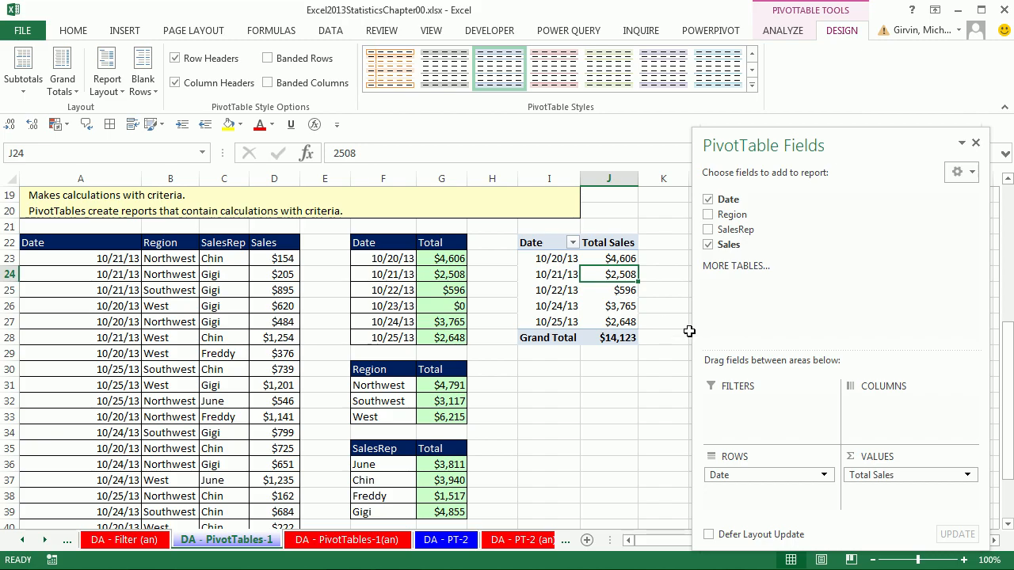
- Highlight sample entries in the Date, Region and SalesRep columns of the source data set
click(170, 304)
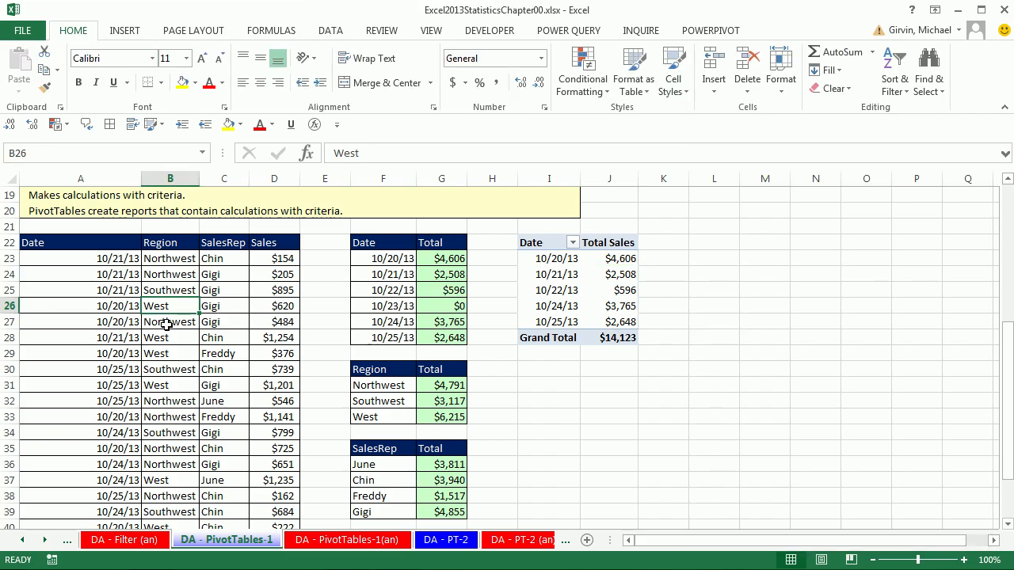
click(119, 321)
click(99, 387)
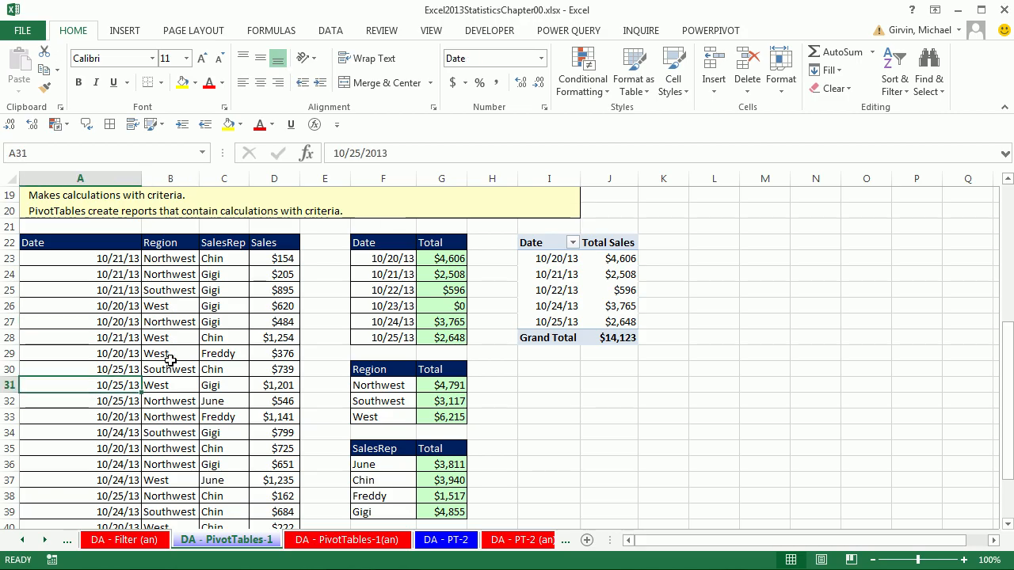
drag(170, 290, 189, 354)
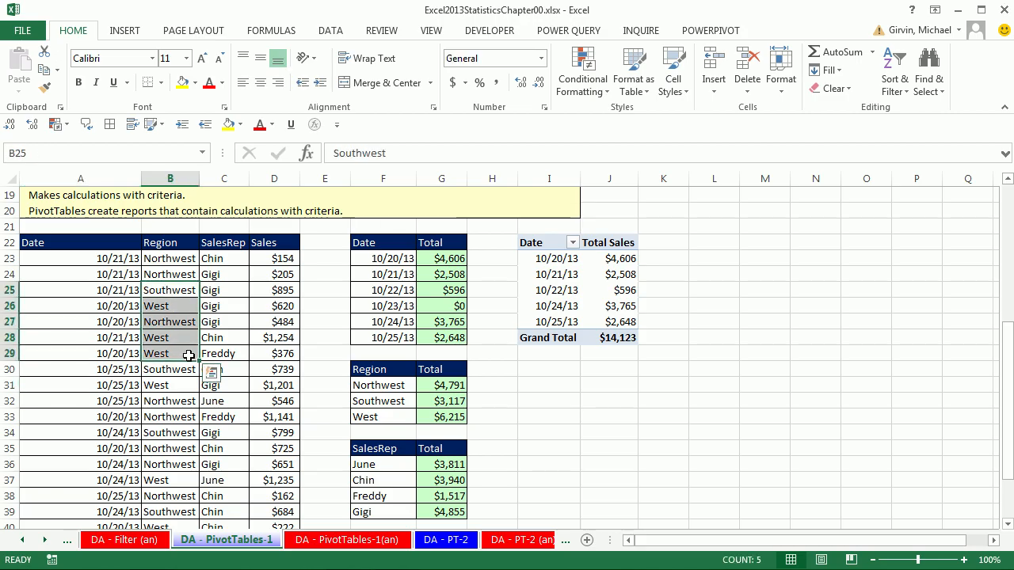
drag(170, 245, 240, 305)
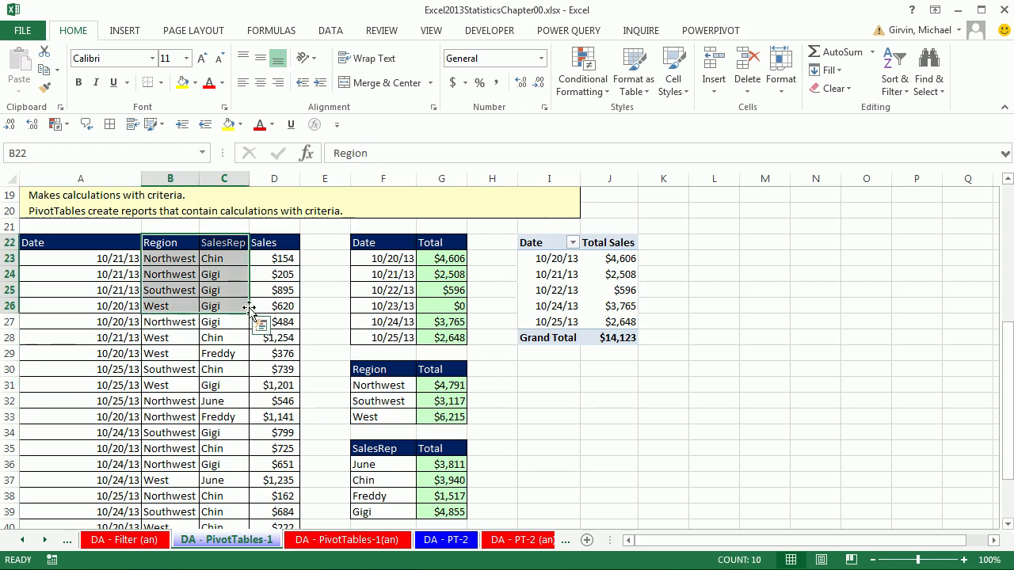
drag(177, 275, 178, 290)
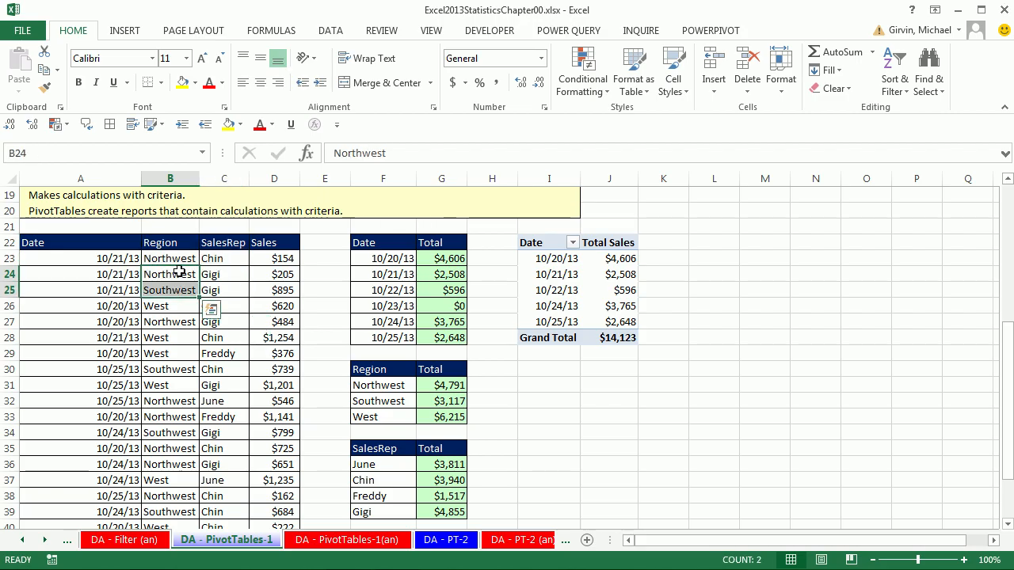
- Create a second PivotTable from the data set A22:D44, placed on the existing worksheet at cell I30
click(180, 272)
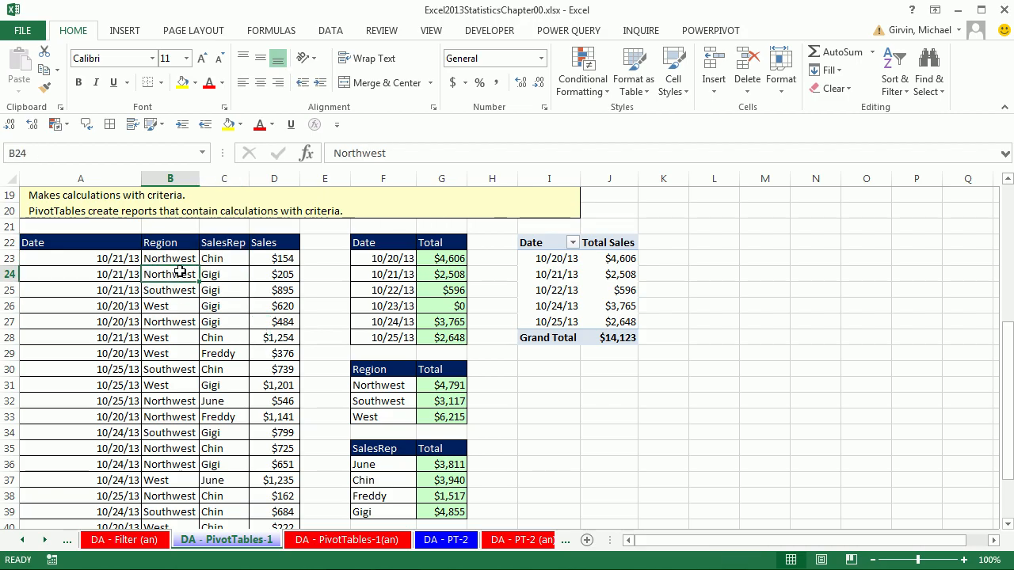
click(125, 32)
click(26, 64)
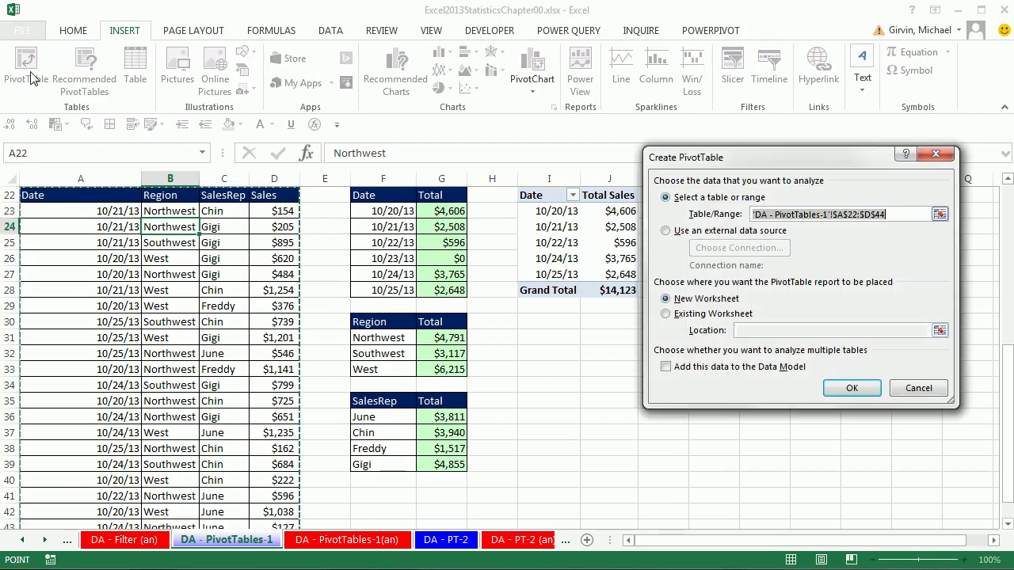
click(668, 316)
click(776, 334)
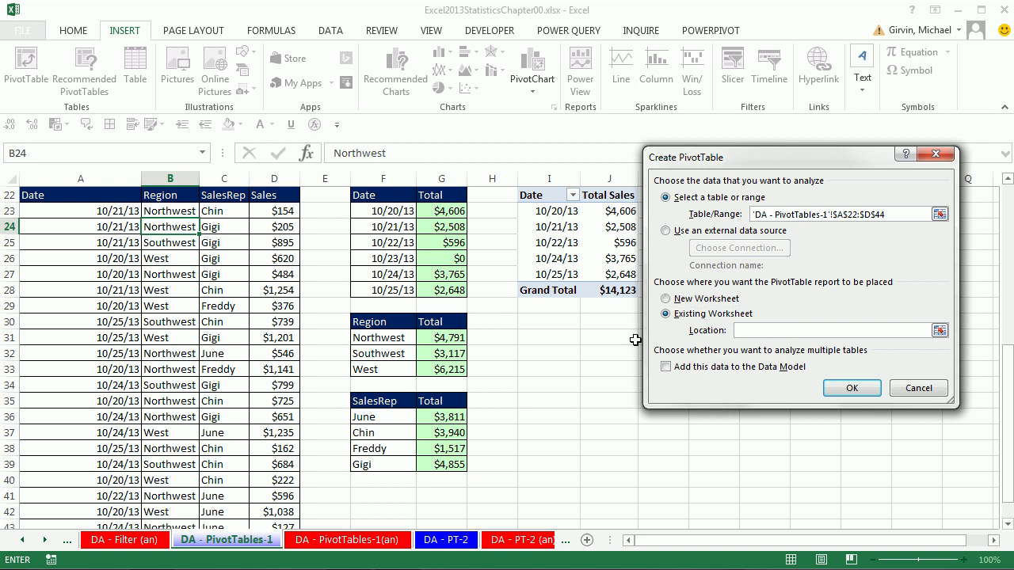
click(551, 318)
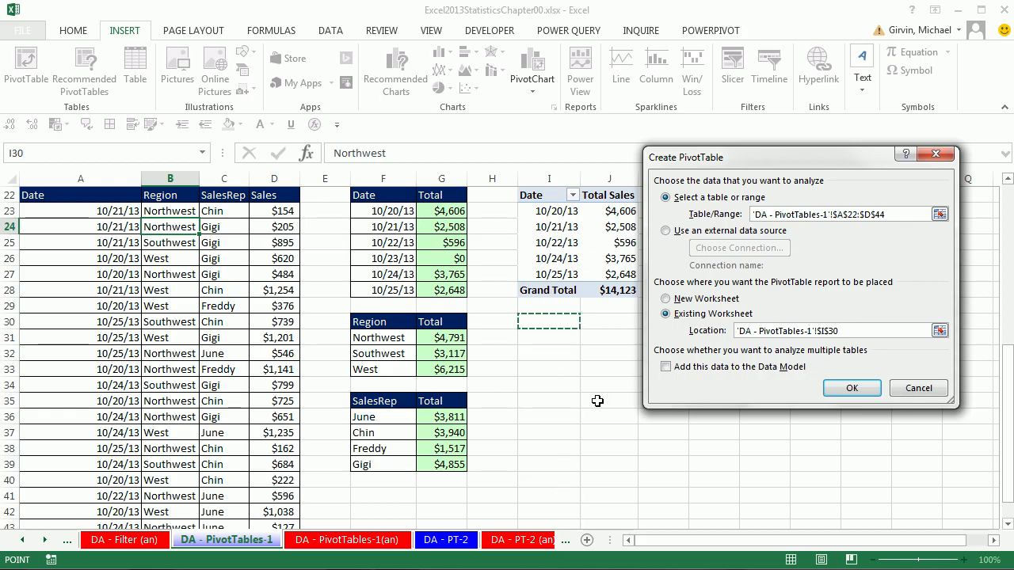
click(851, 389)
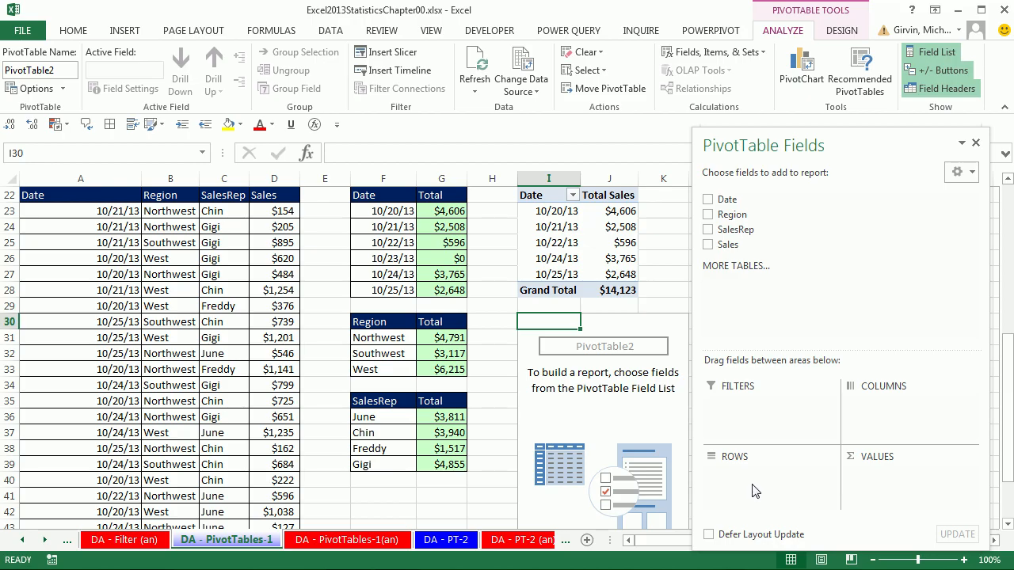
- Place Region in the rows area and Sales in the values area of the new PivotTable, and show it in Tabular Form
drag(728, 214, 753, 485)
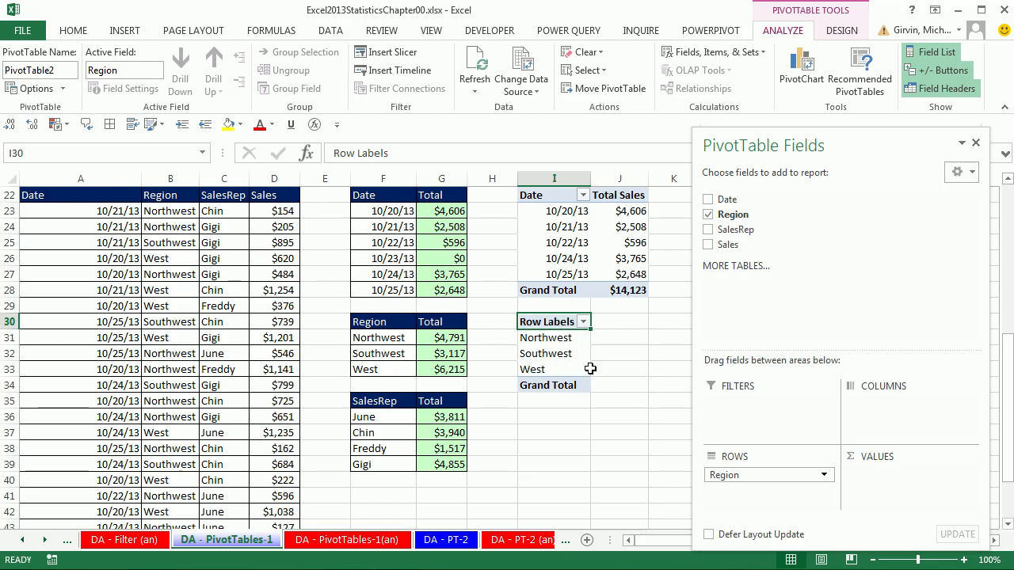
drag(728, 244, 891, 493)
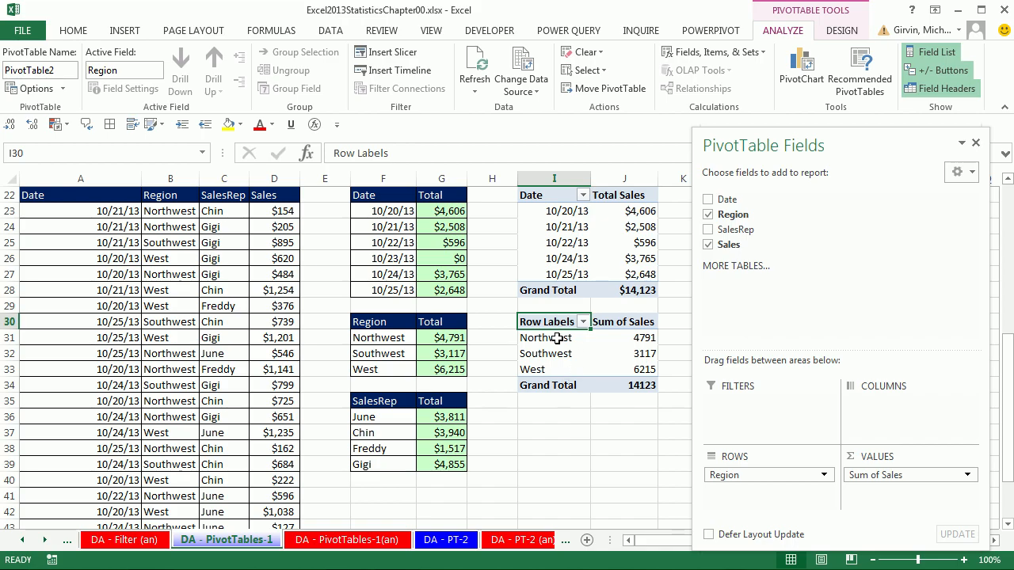
click(865, 31)
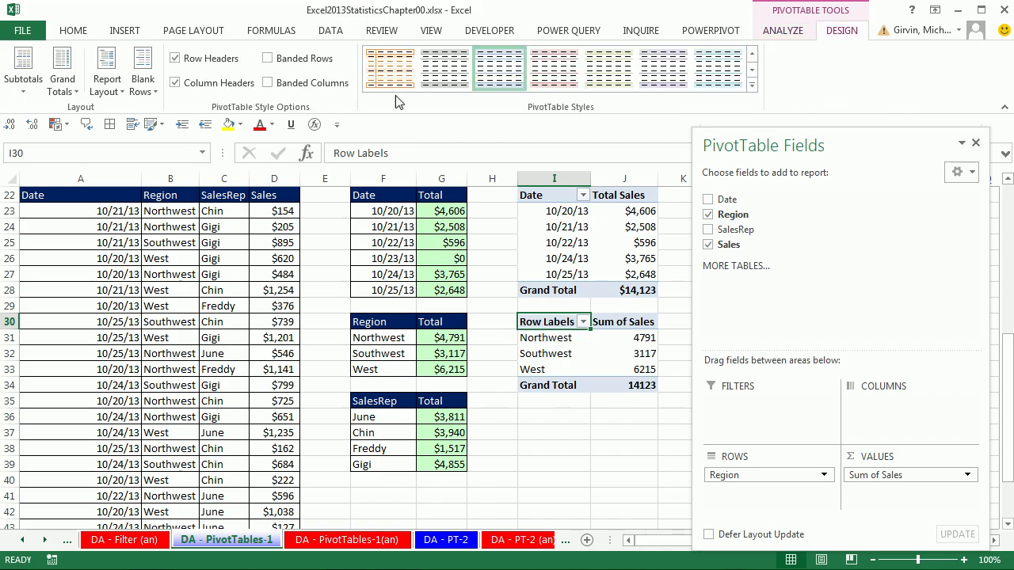
click(108, 85)
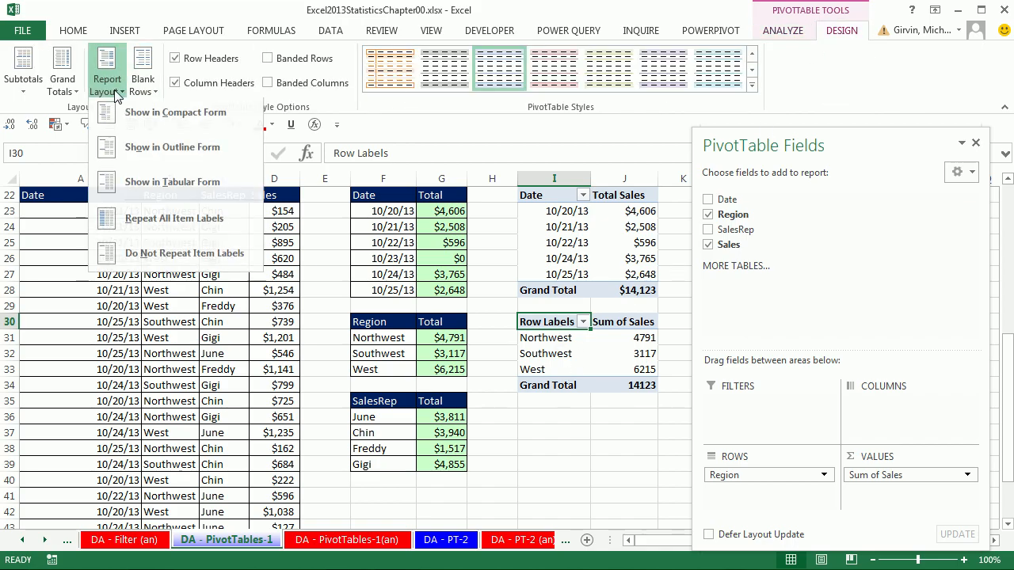
click(162, 185)
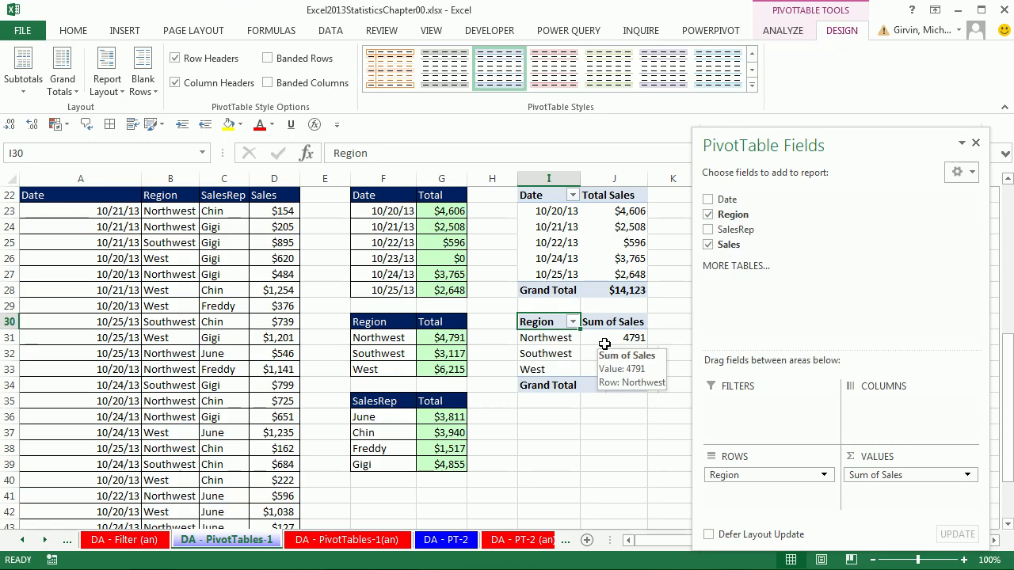
- Format the Sales values of the Region PivotTable as Currency with 0 decimal places through its value field settings
right_click(604, 344)
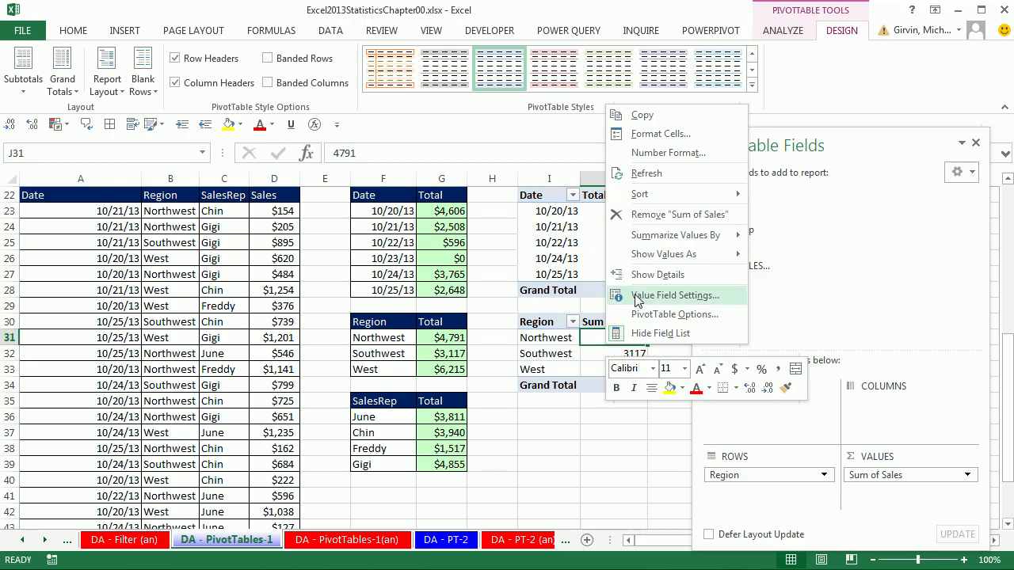
click(689, 298)
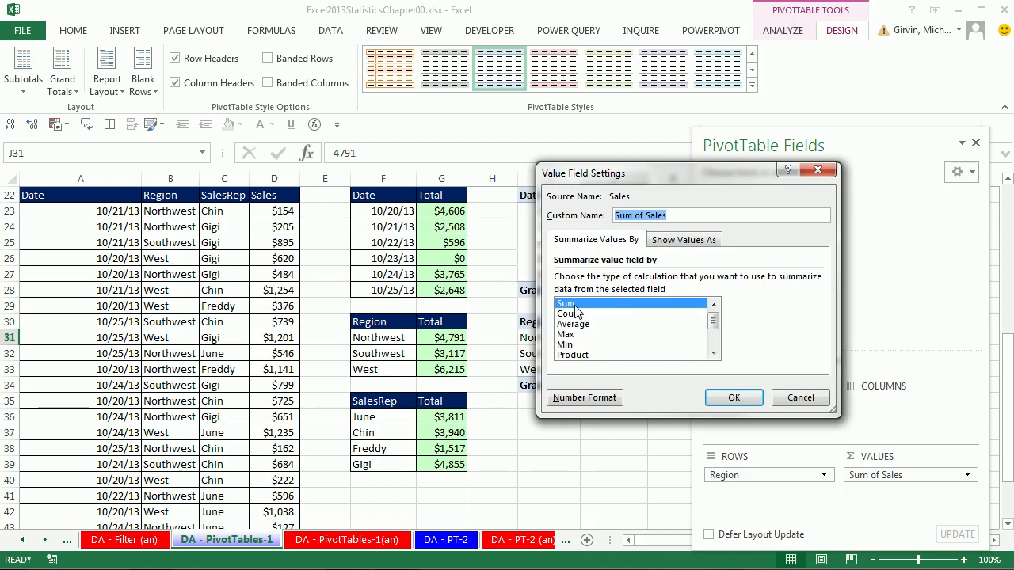
click(587, 397)
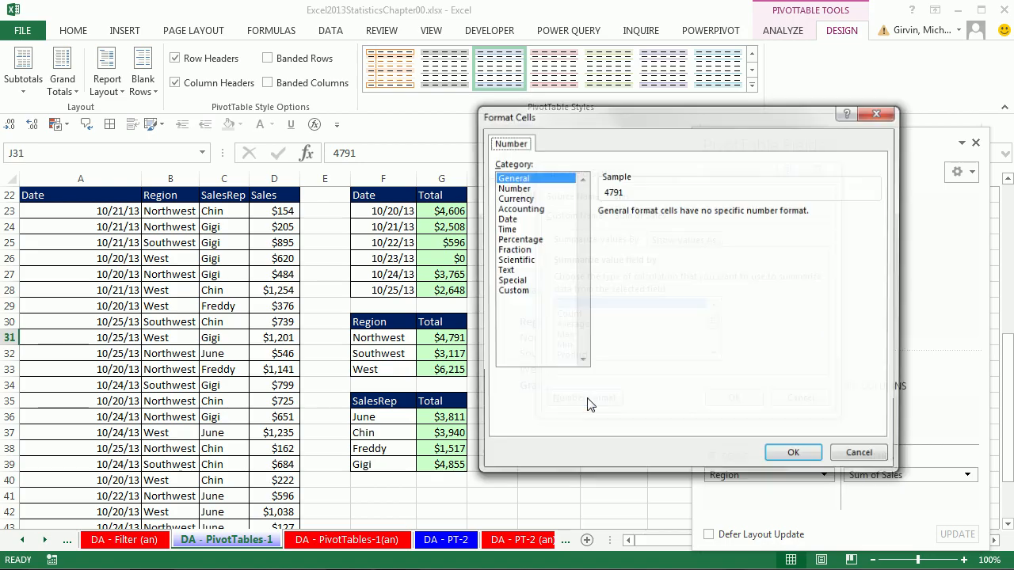
click(529, 199)
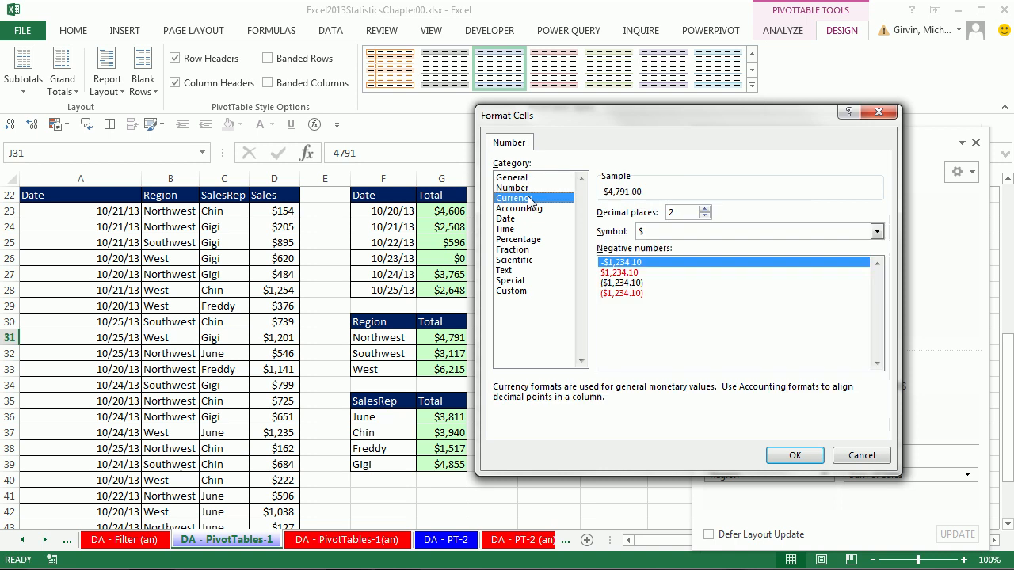
click(704, 216)
click(704, 216)
click(792, 456)
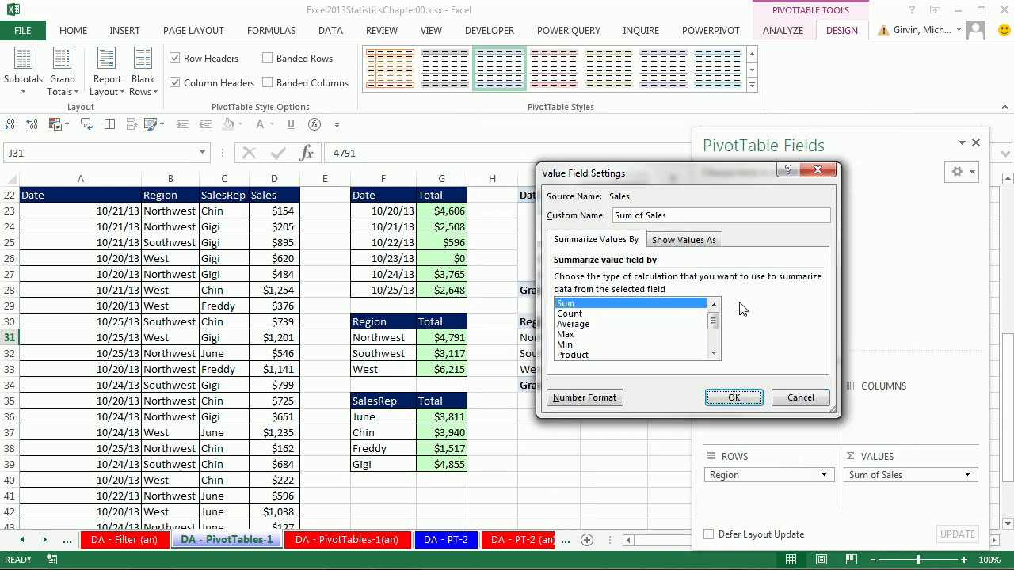
- Give the value field of the Region PivotTable the custom name Total Sales and apply the field settings
drag(672, 216, 588, 222)
text(Total)
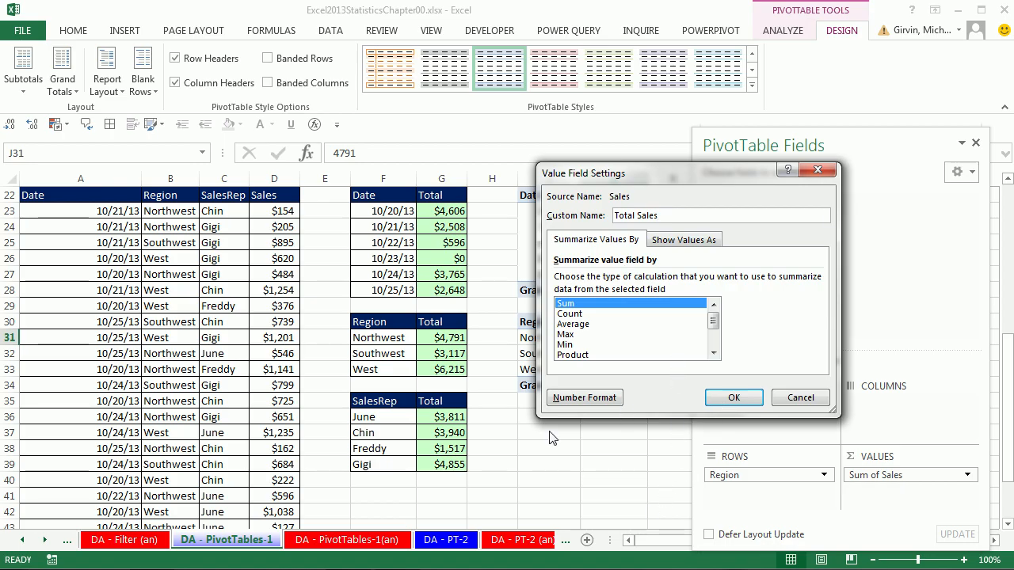
key(Return)
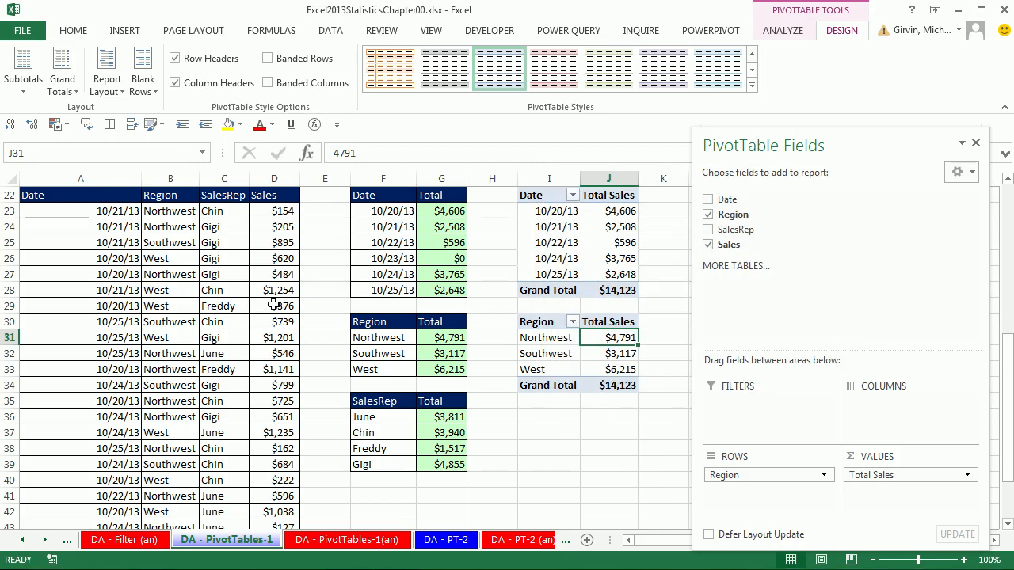
- Create a third PivotTable from the data set A22:D44, placed on the existing worksheet at cell I36
click(188, 284)
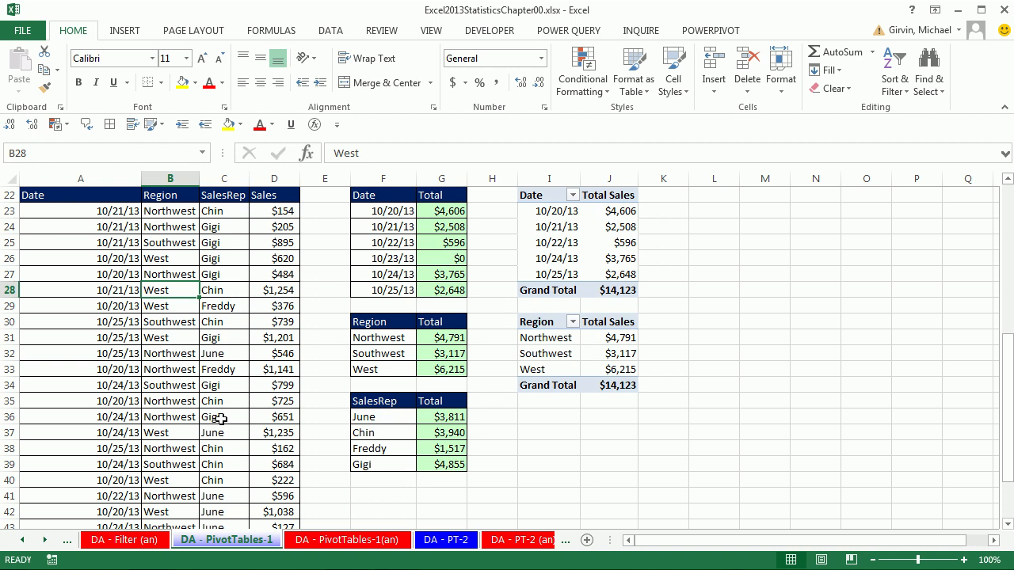
scroll(207, 353, up, 1)
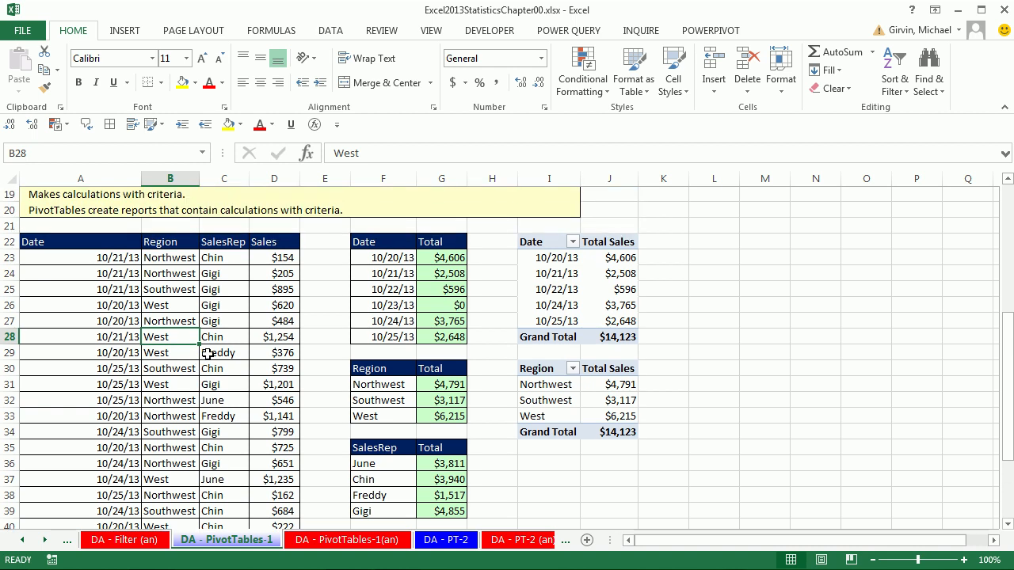
click(125, 31)
click(29, 78)
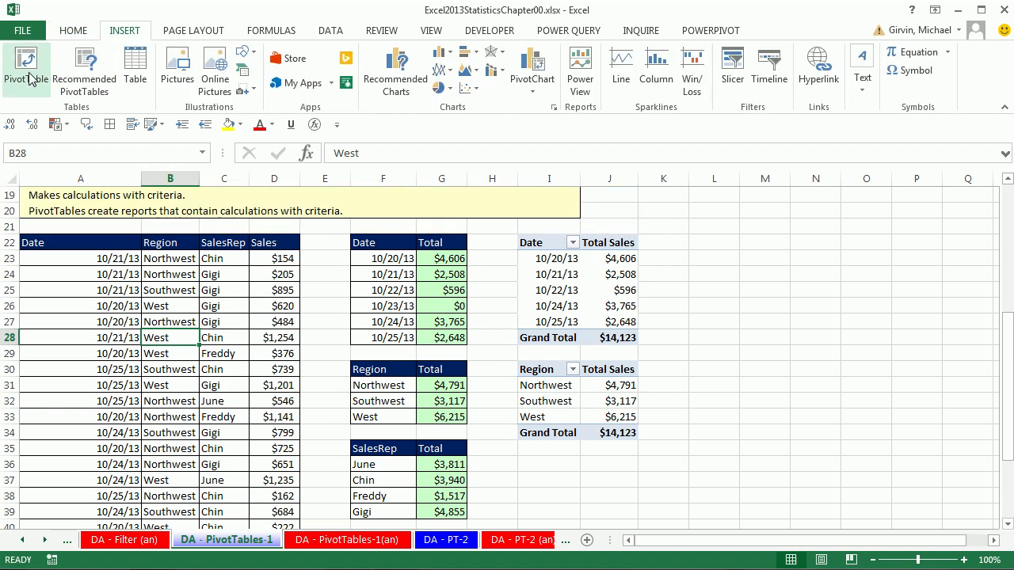
key(alt+e)
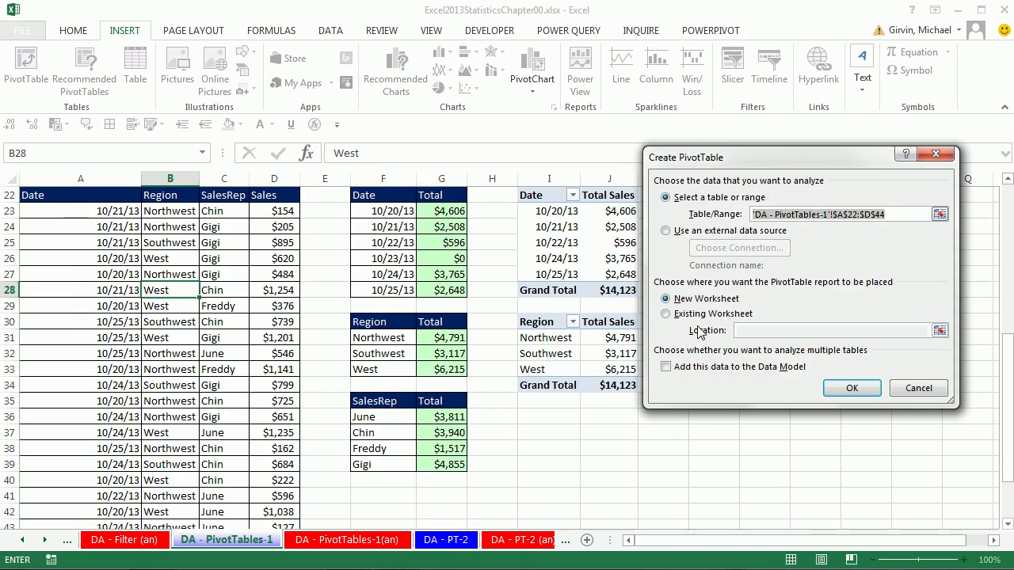
click(668, 316)
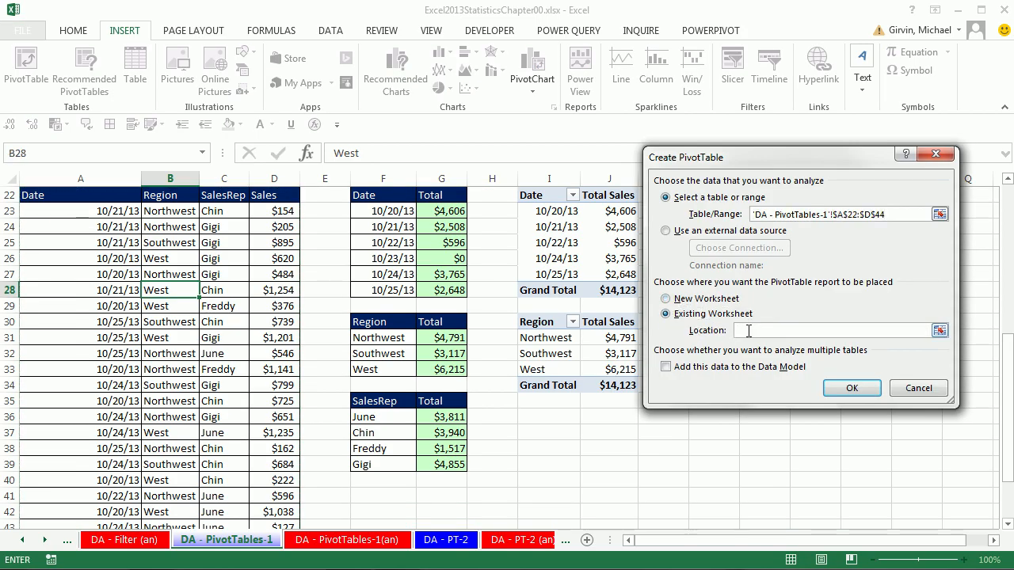
click(552, 419)
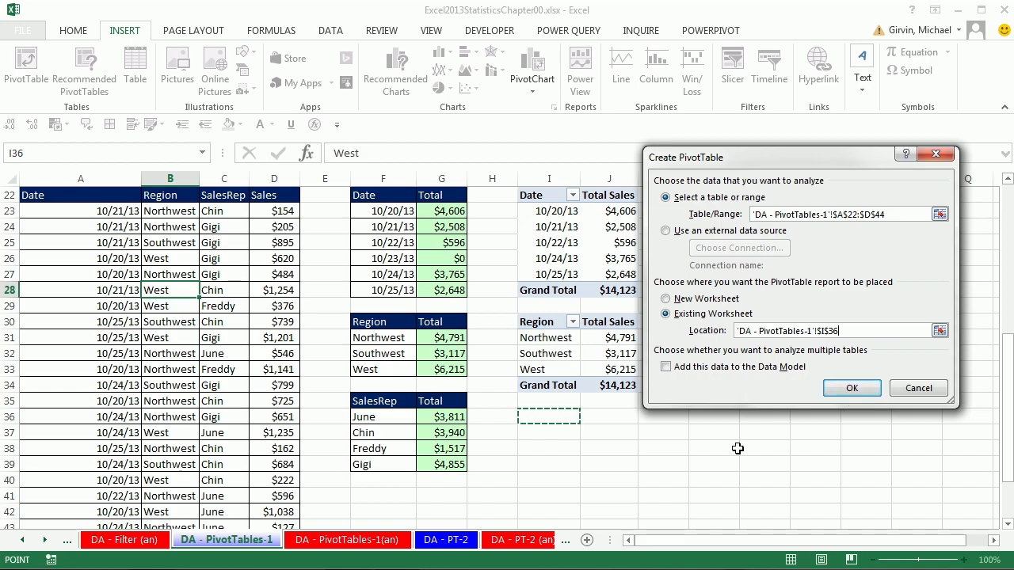
key(Return)
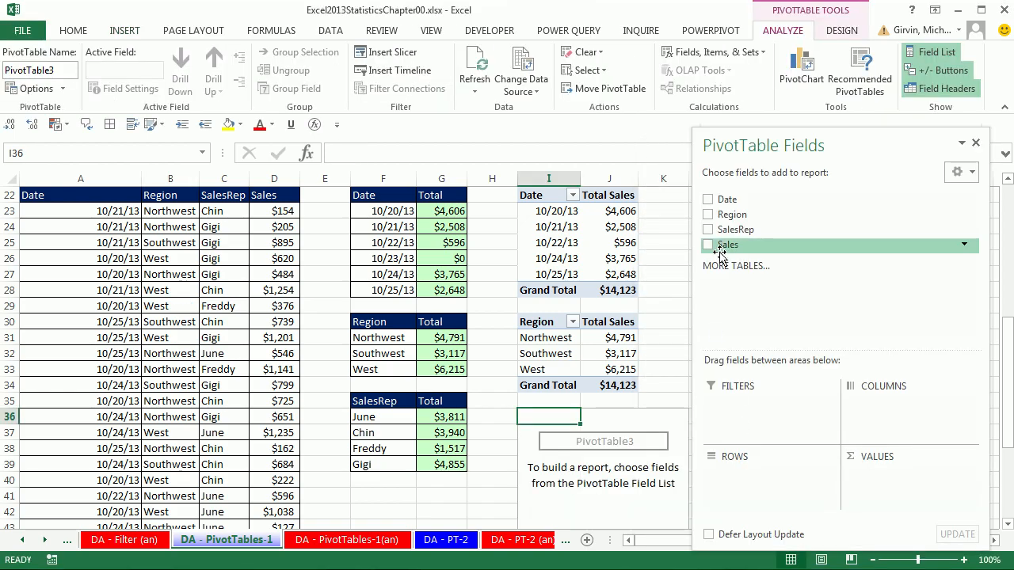
- Place SalesRep in the rows area and Sales in the values area of the new PivotTable, and show it in Outline Form
drag(721, 231, 754, 495)
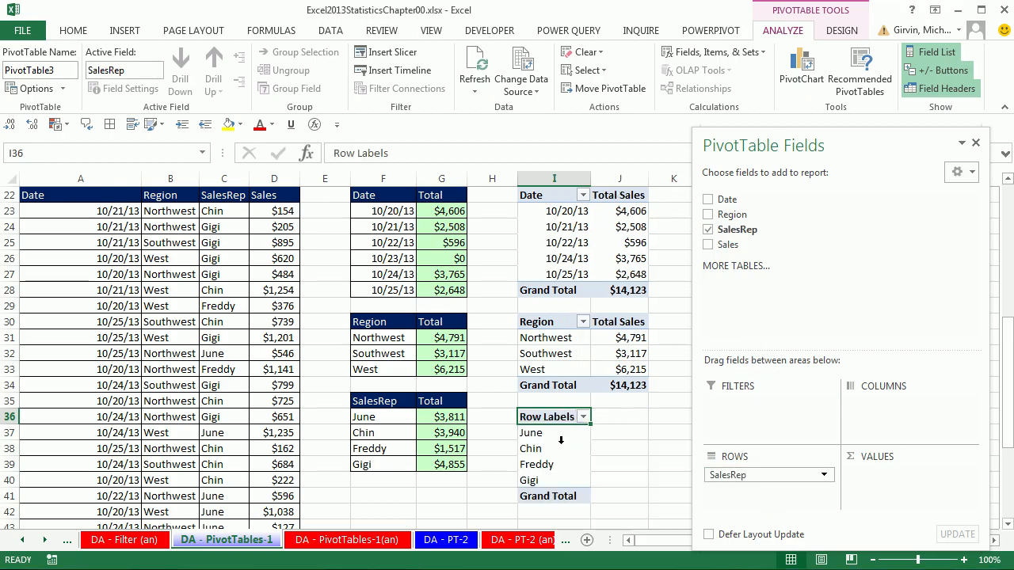
drag(716, 247, 894, 489)
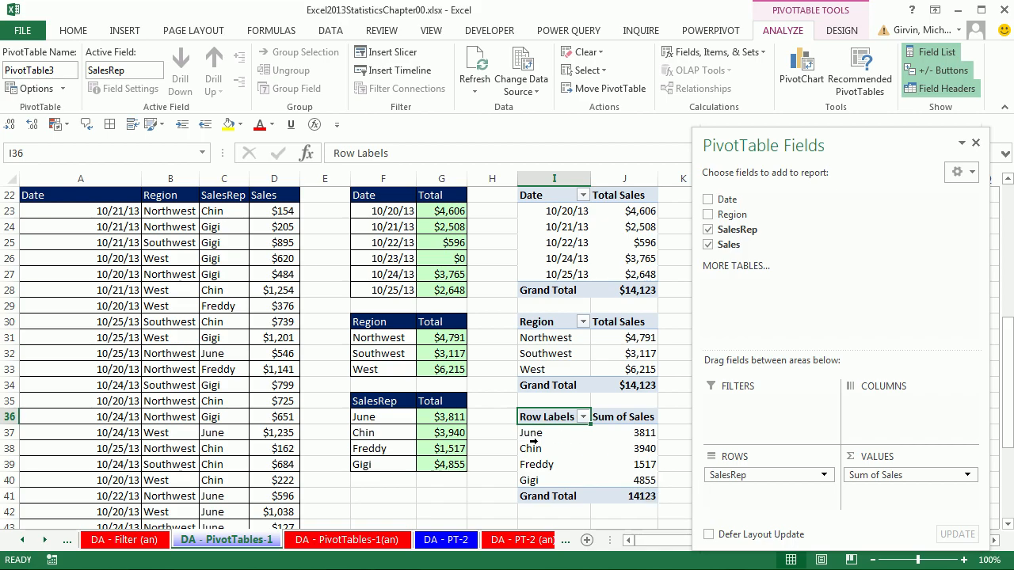
click(842, 30)
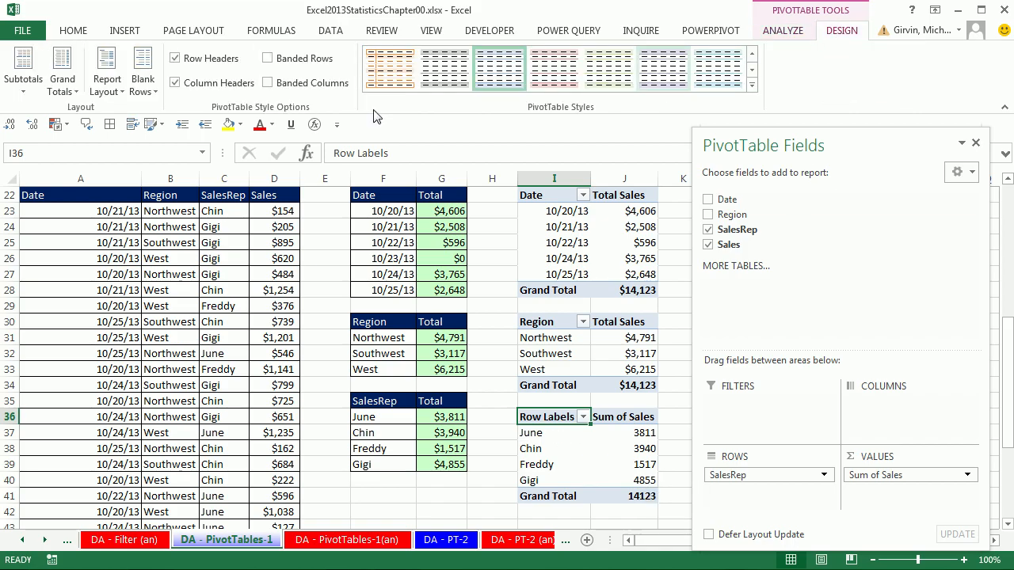
click(125, 93)
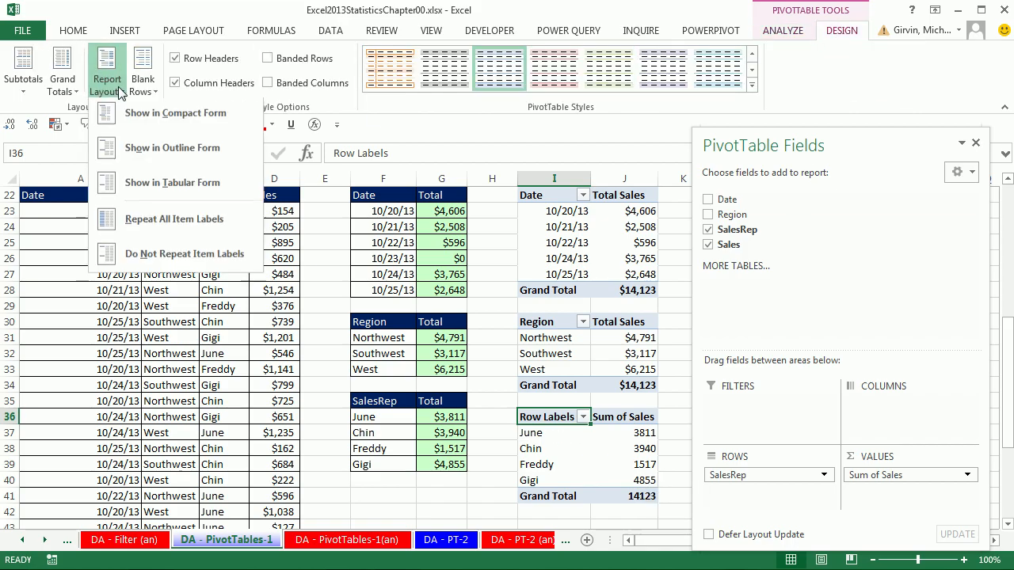
click(135, 150)
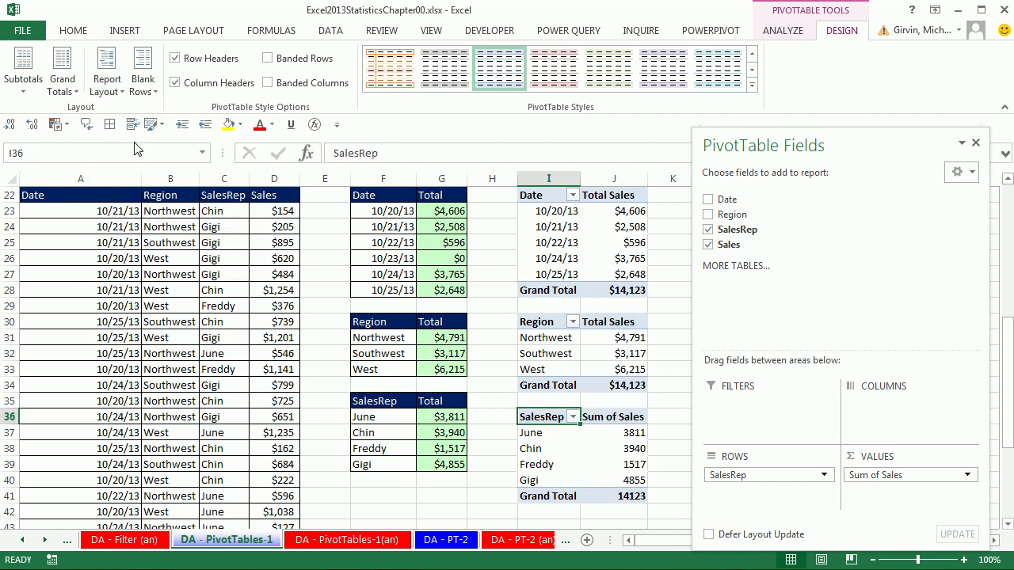
right_click(620, 441)
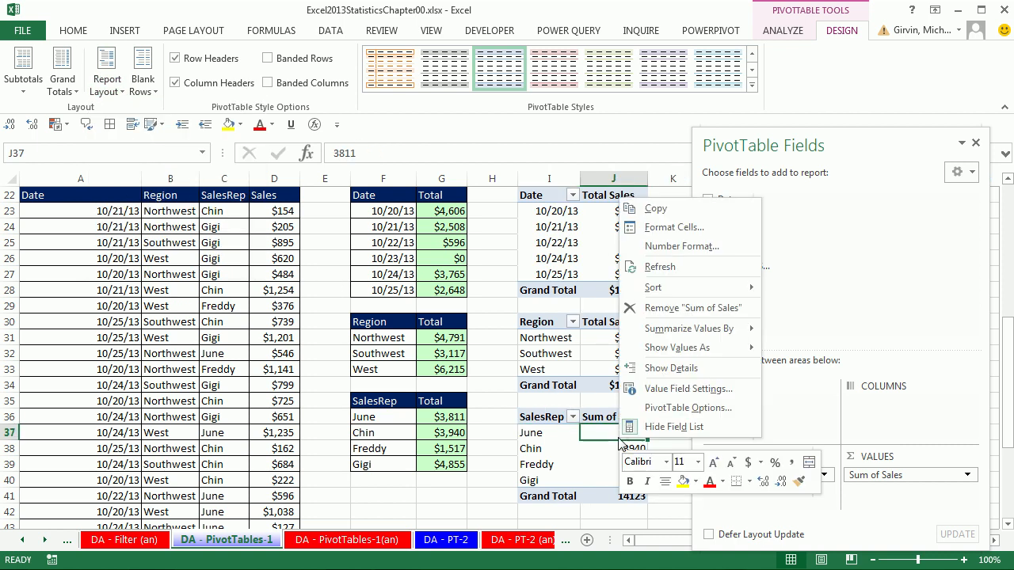
click(522, 464)
click(542, 436)
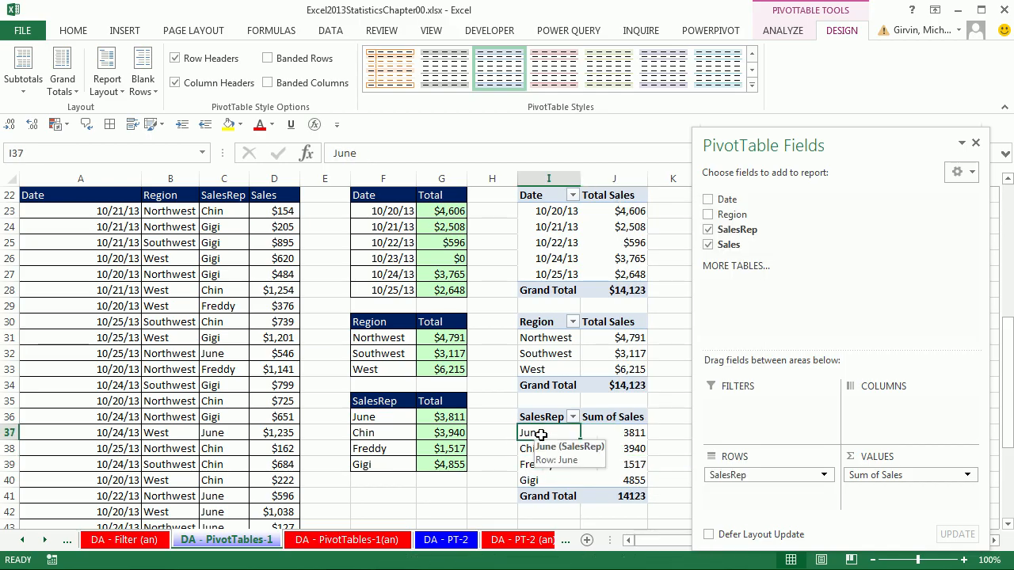
right_click(542, 436)
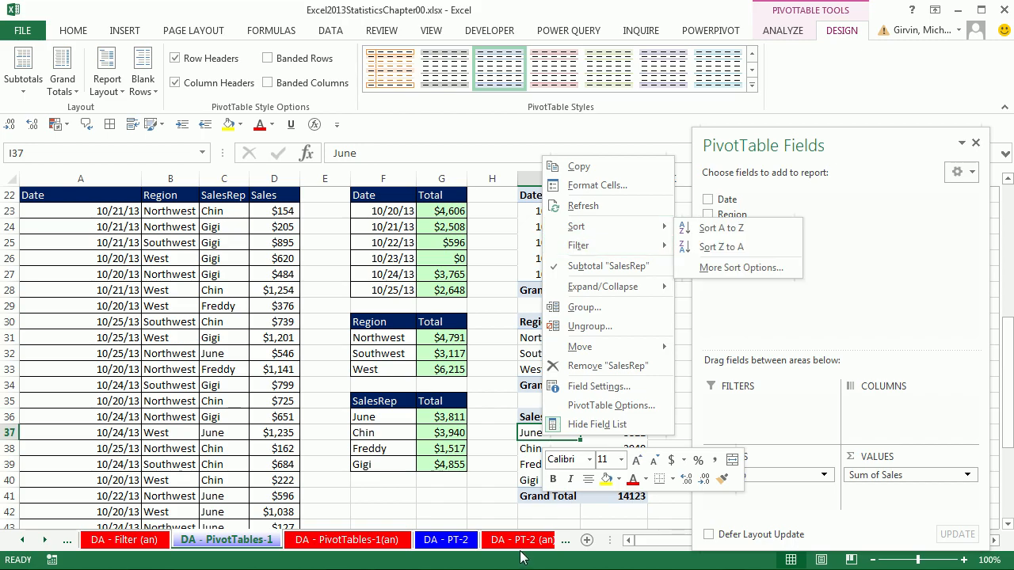
click(523, 436)
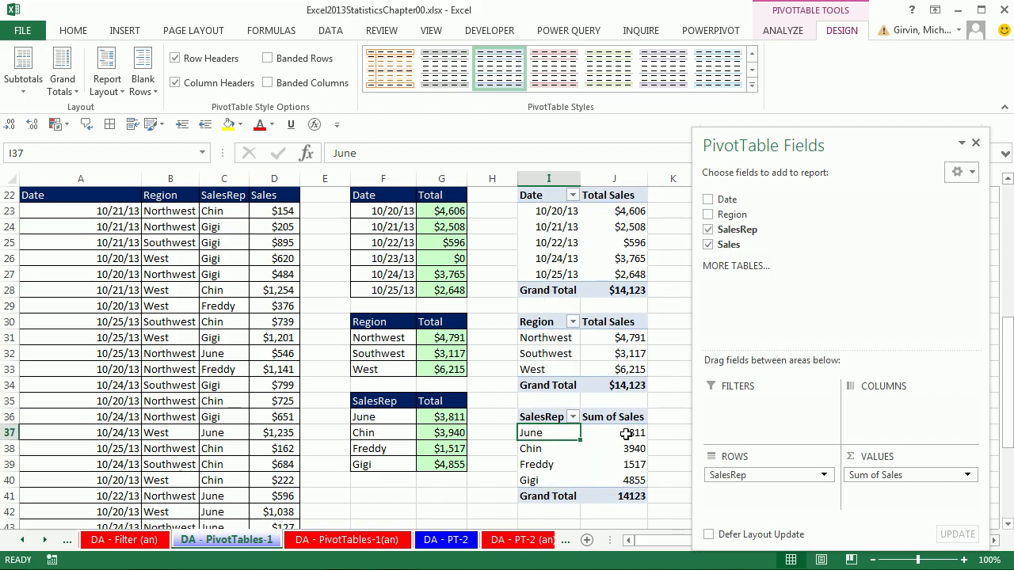
- Format the Sales values of the SalesRep PivotTable as Currency with 0 decimal places through its value field settings
right_click(627, 435)
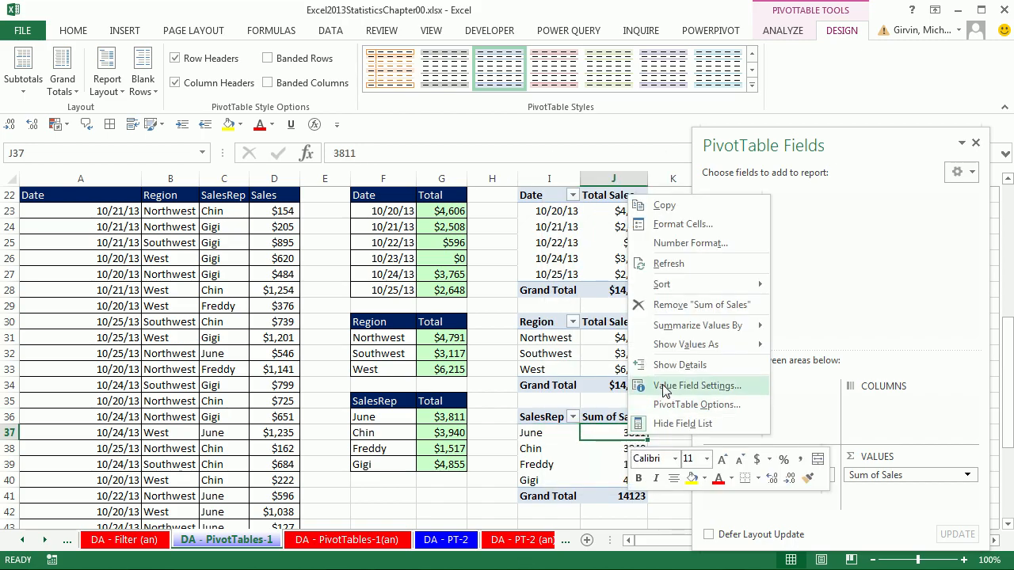
click(664, 387)
click(555, 484)
click(486, 283)
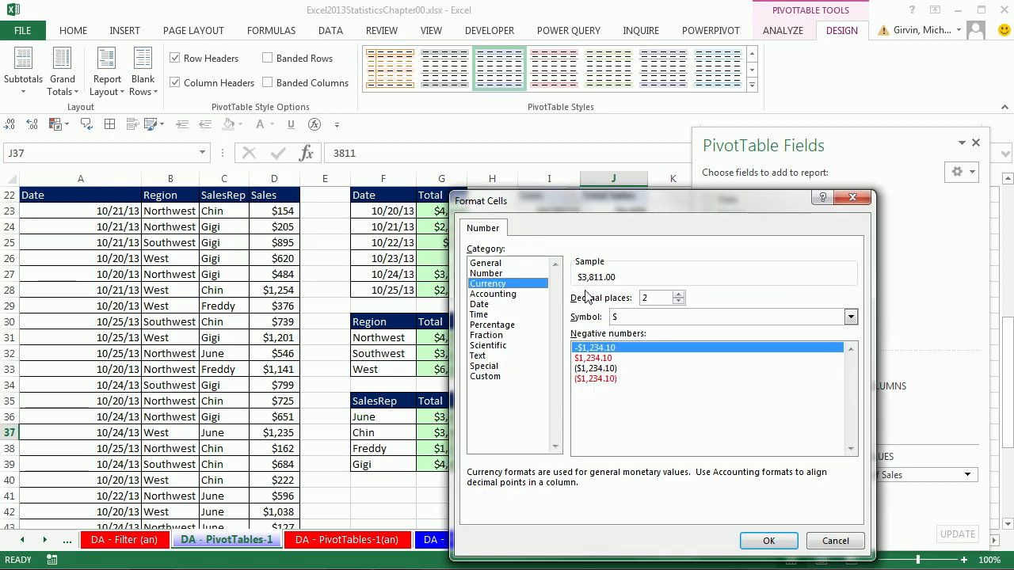
click(679, 302)
click(679, 302)
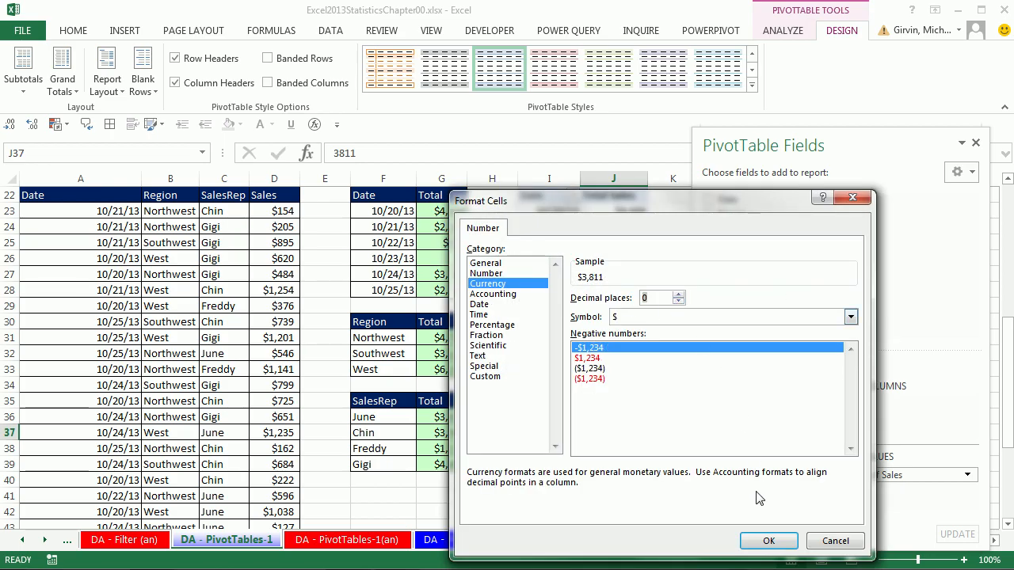
click(768, 544)
click(713, 483)
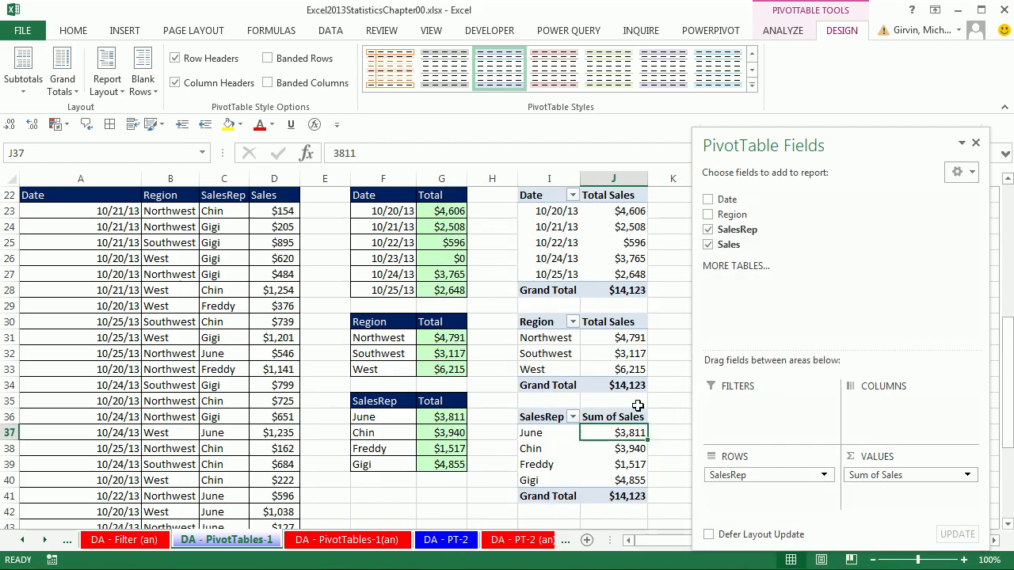
- Rename the value header in cell J36 of the SalesRep PivotTable to Total Sales
click(617, 420)
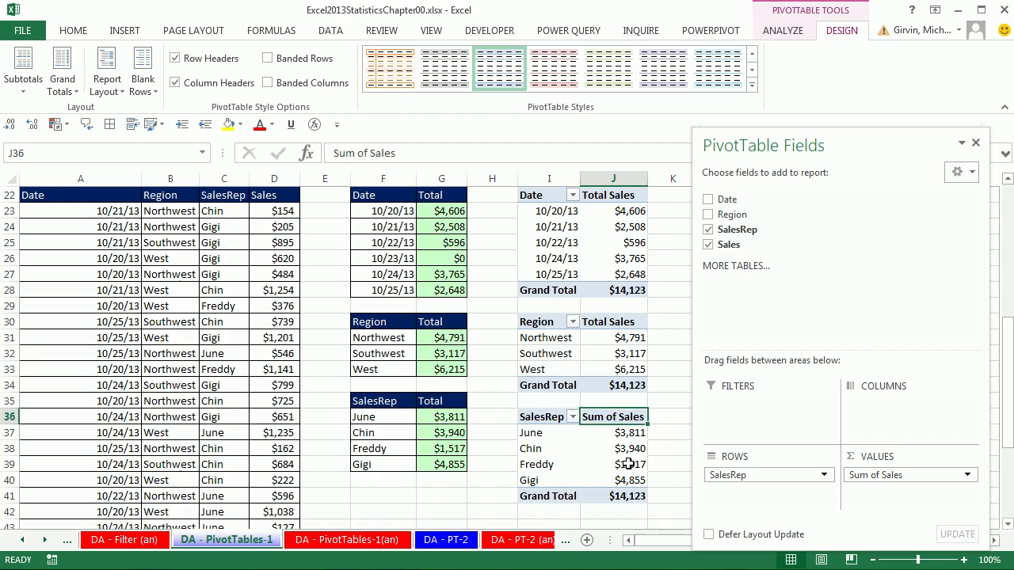
text(Total)
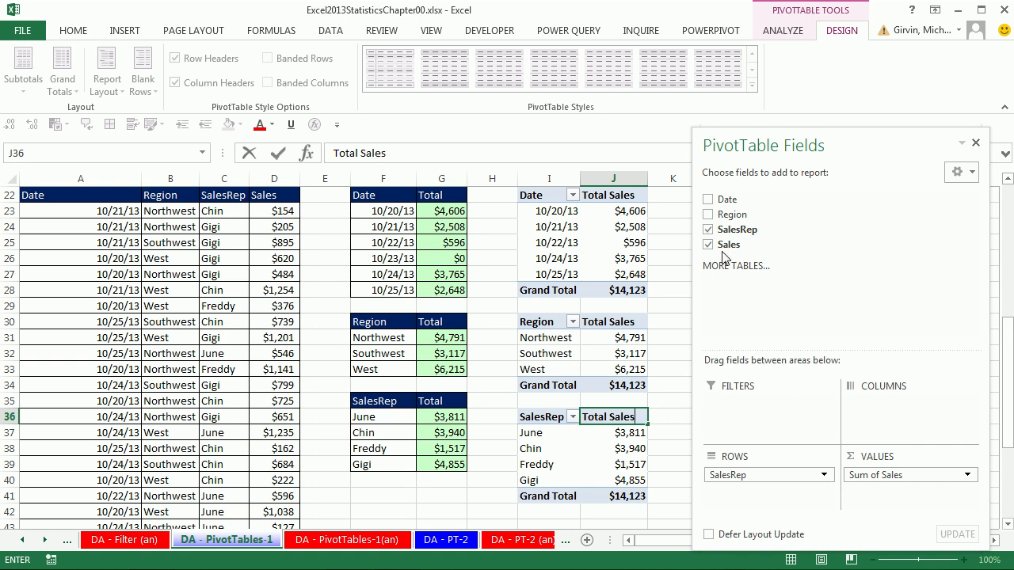
key(Return)
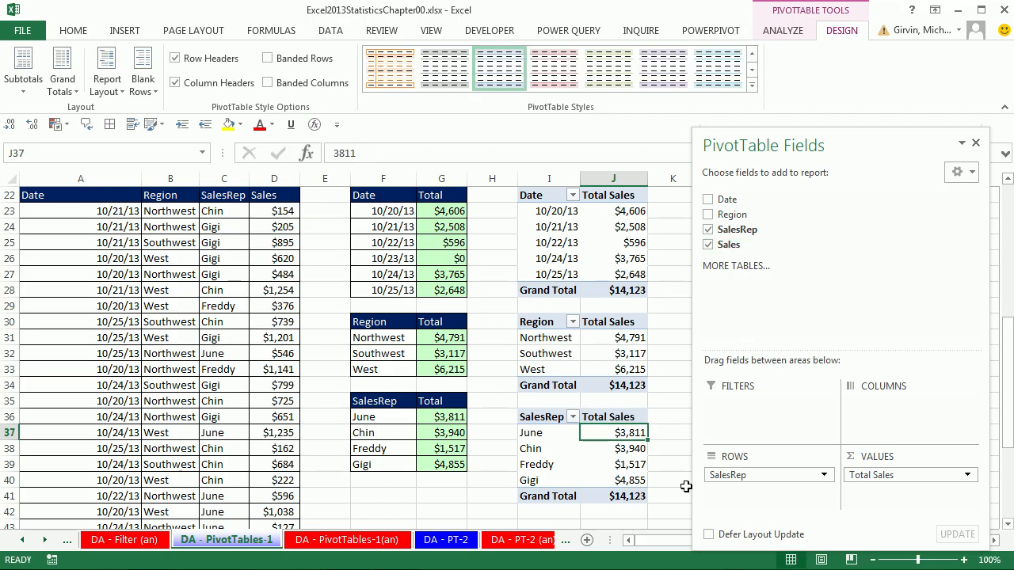
- Switch to the DA - PT-2 sheet and examine the Date/Region table's totals for Southwest on 10/24/13 and West on 10/25/13
scroll(655, 432, up, 1)
ctrl+scroll(631, 384, down, 1)
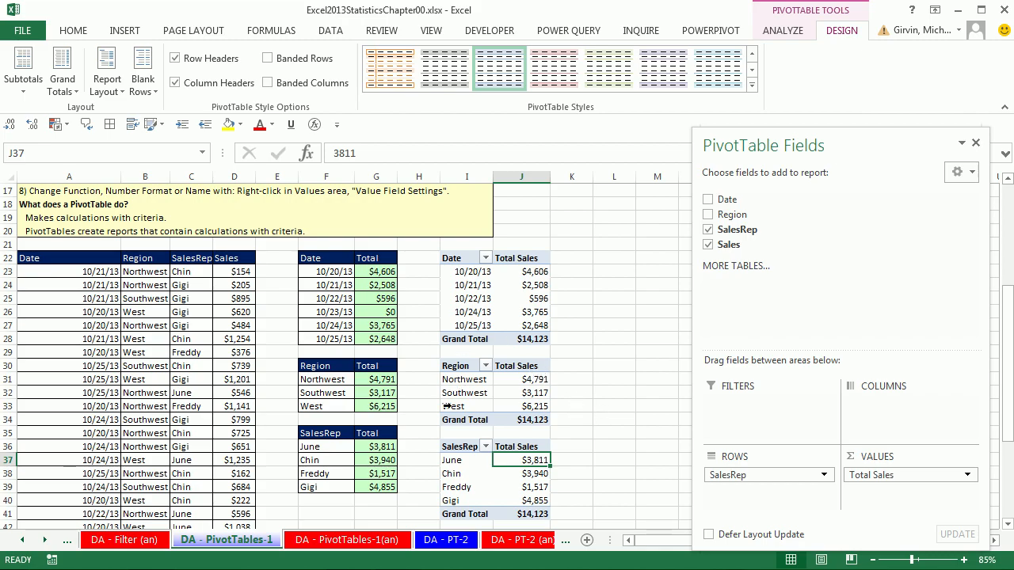
click(435, 541)
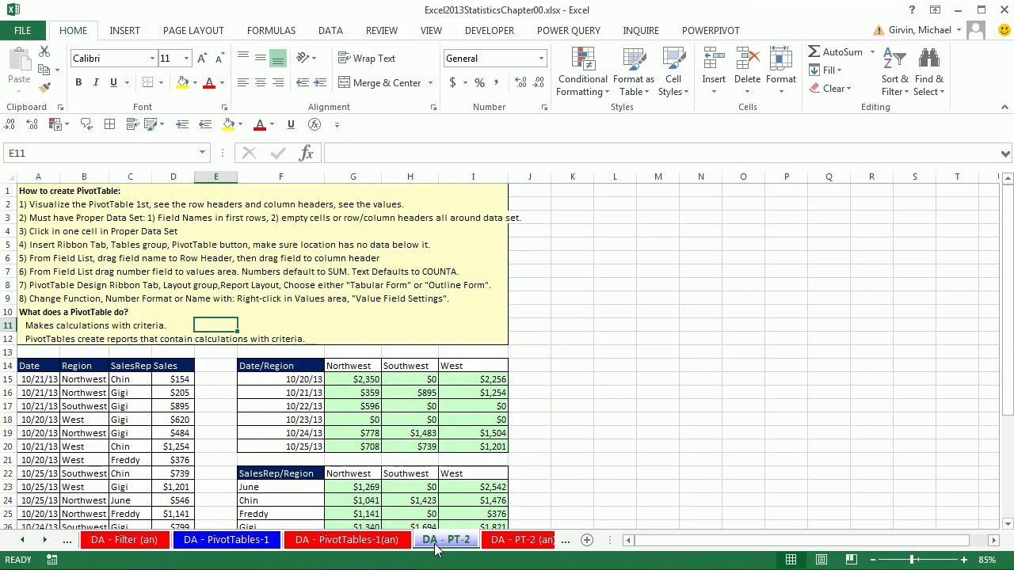
scroll(460, 355, down, 3)
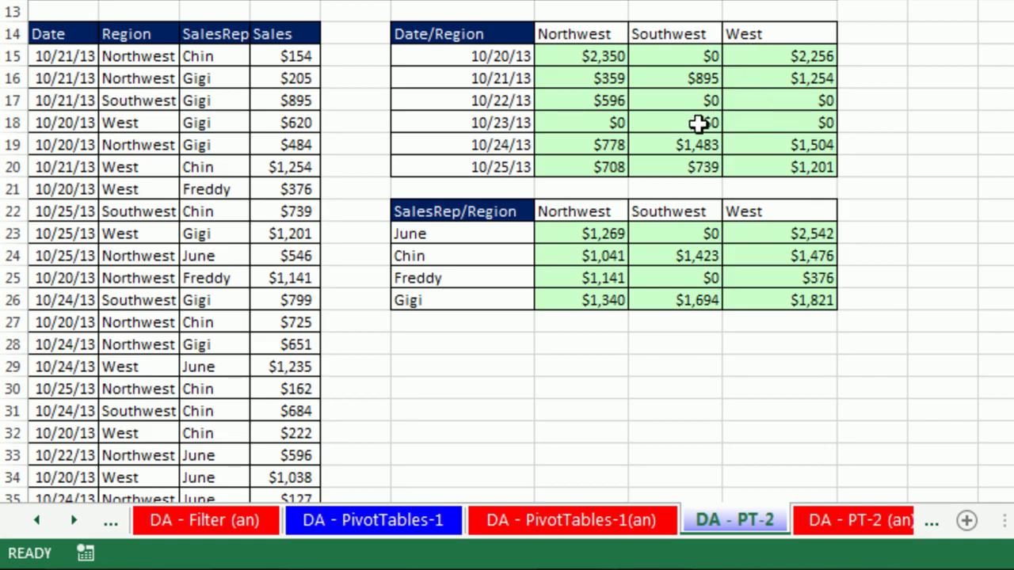
click(679, 145)
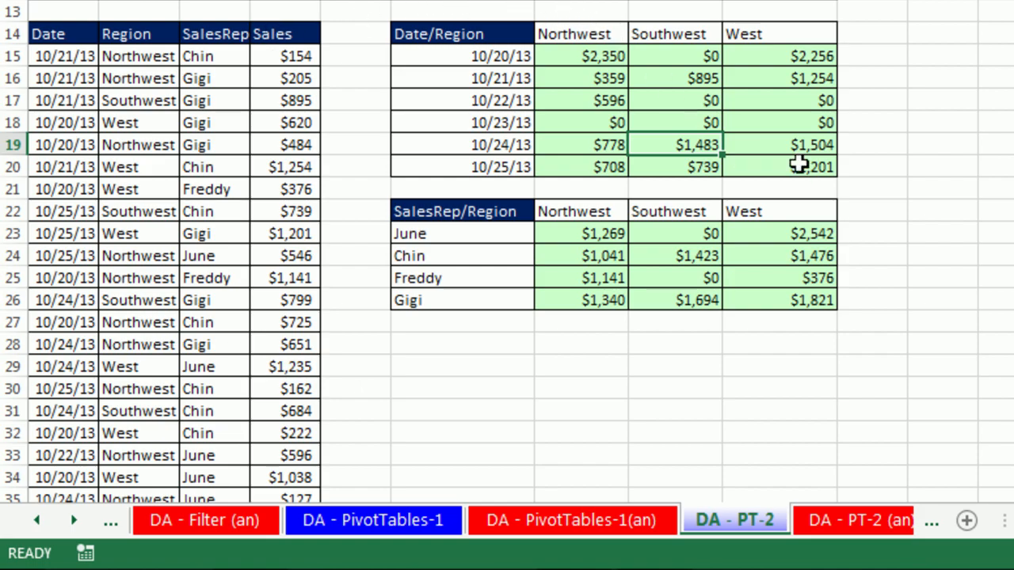
click(798, 164)
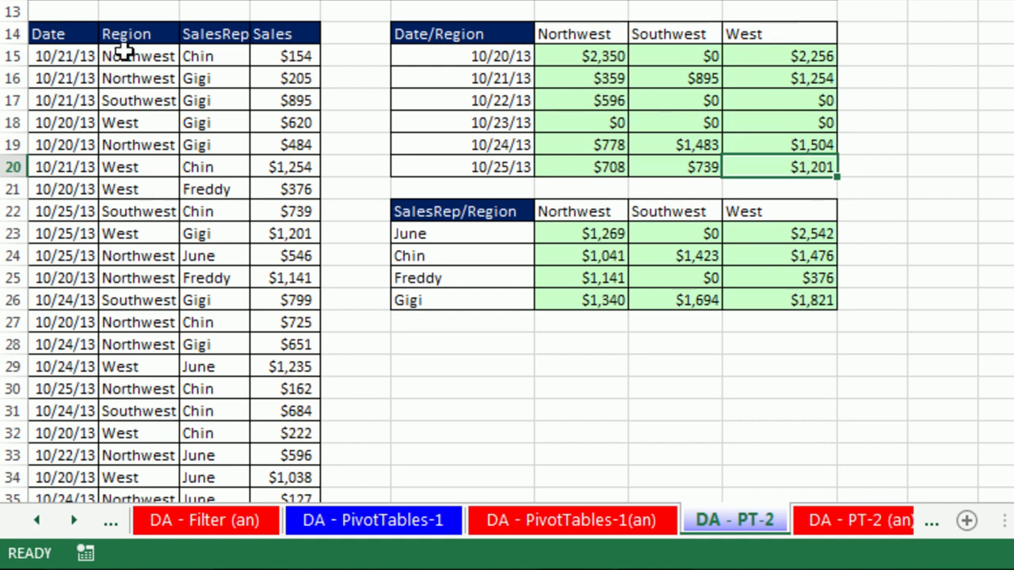
- Check which source record matches both 10/25/13 and West by marking its region, date and sales cells
click(144, 233)
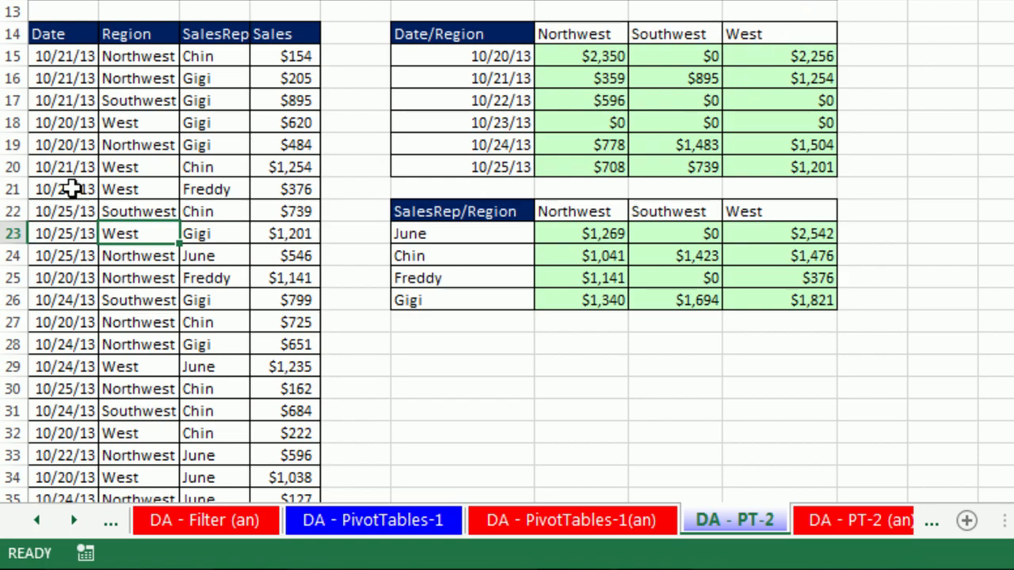
ctrl+click(58, 238)
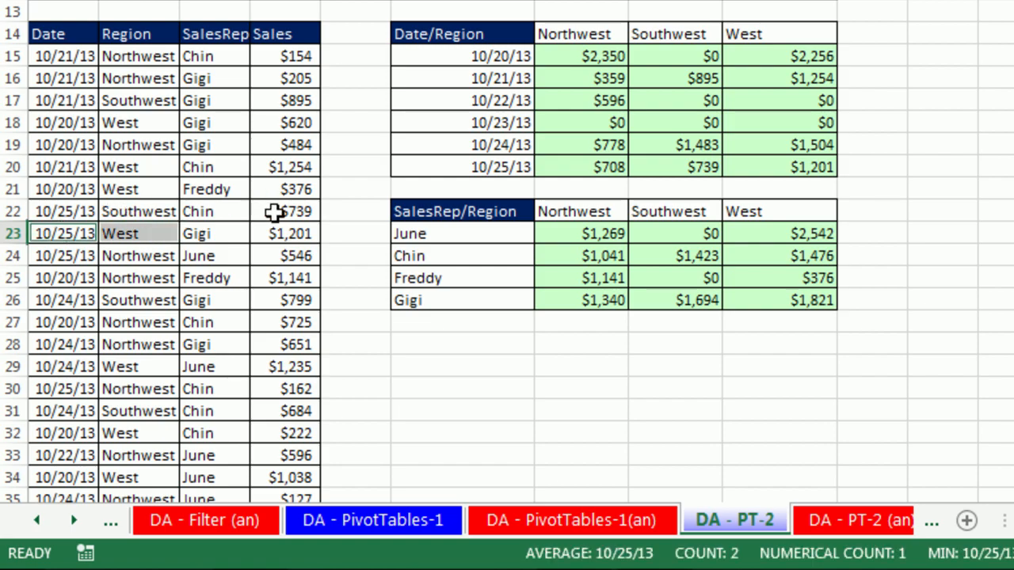
ctrl+click(278, 233)
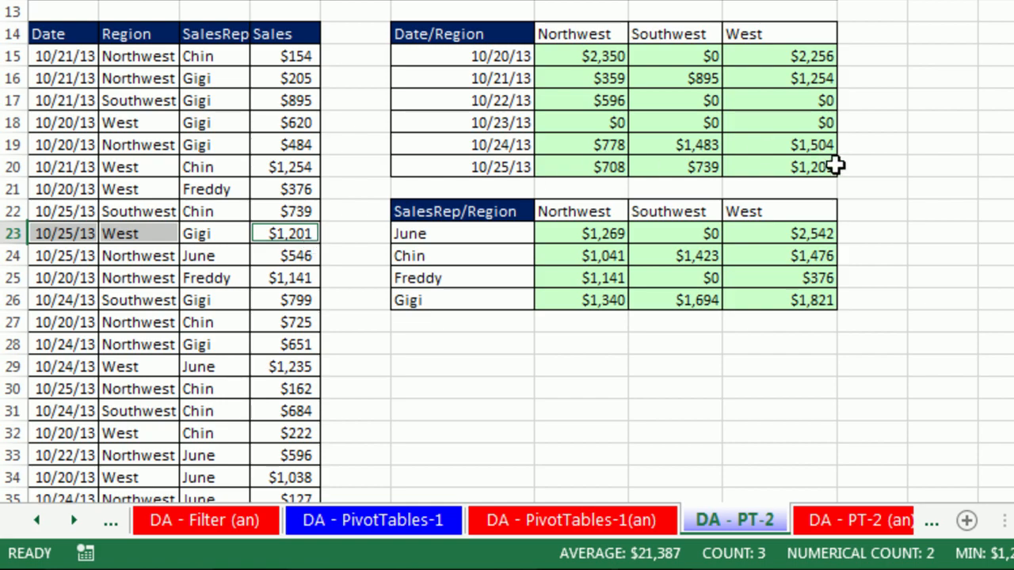
- Trace the Date/Region total for West on 10/20/13 by marking the region, date and sales cells of every matching source record
click(810, 57)
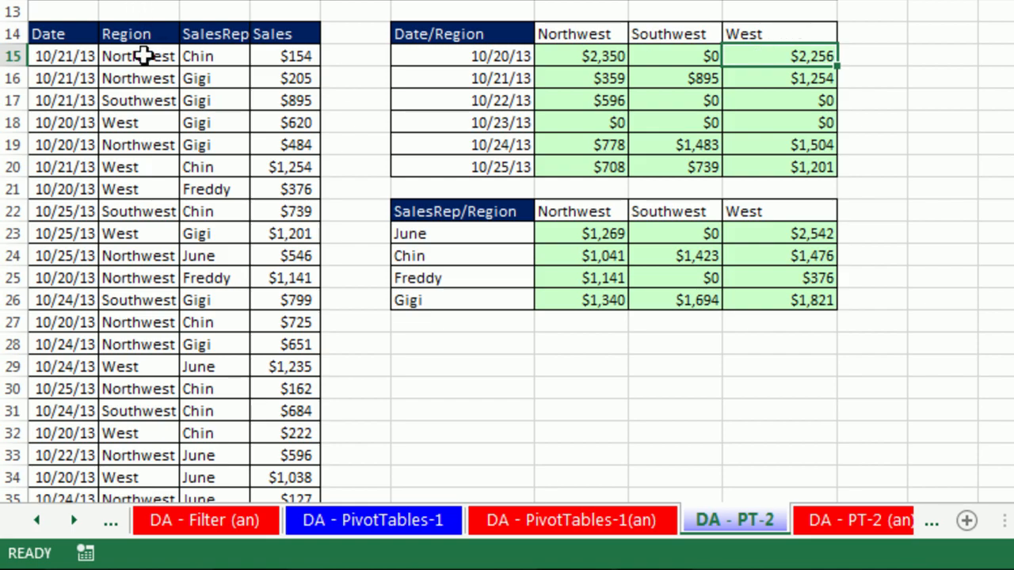
click(153, 119)
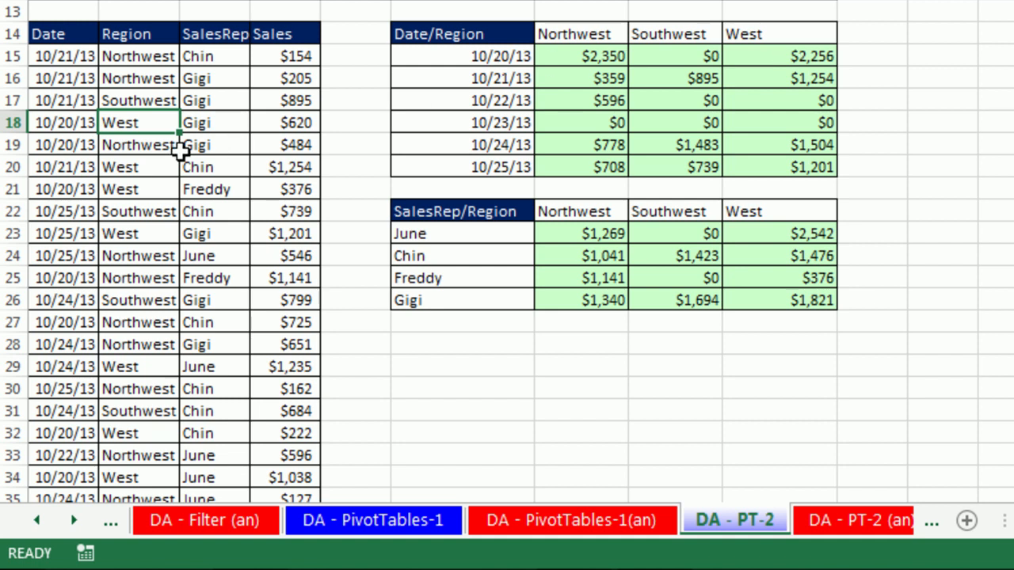
ctrl+click(72, 122)
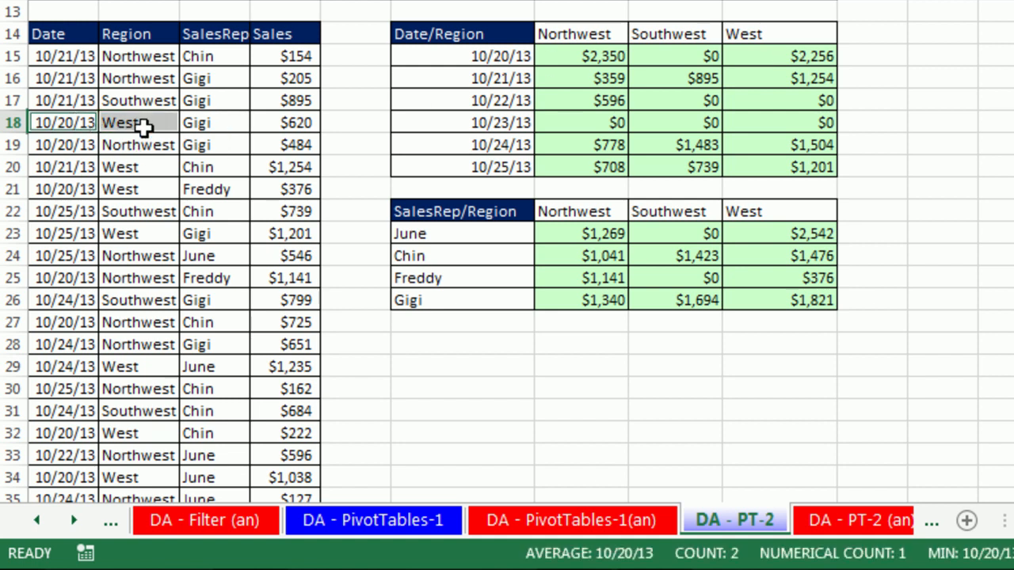
ctrl+click(274, 122)
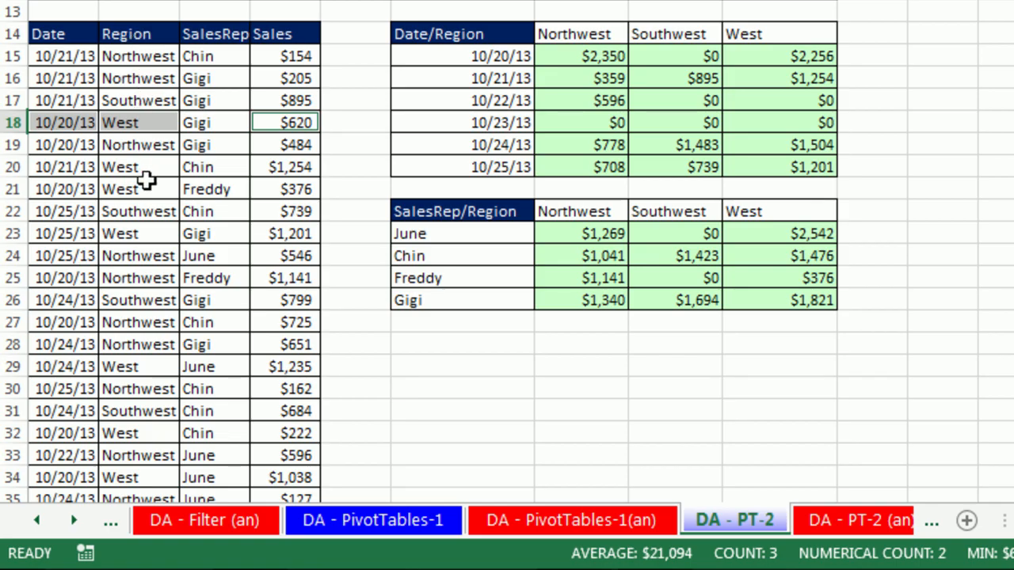
ctrl+click(129, 192)
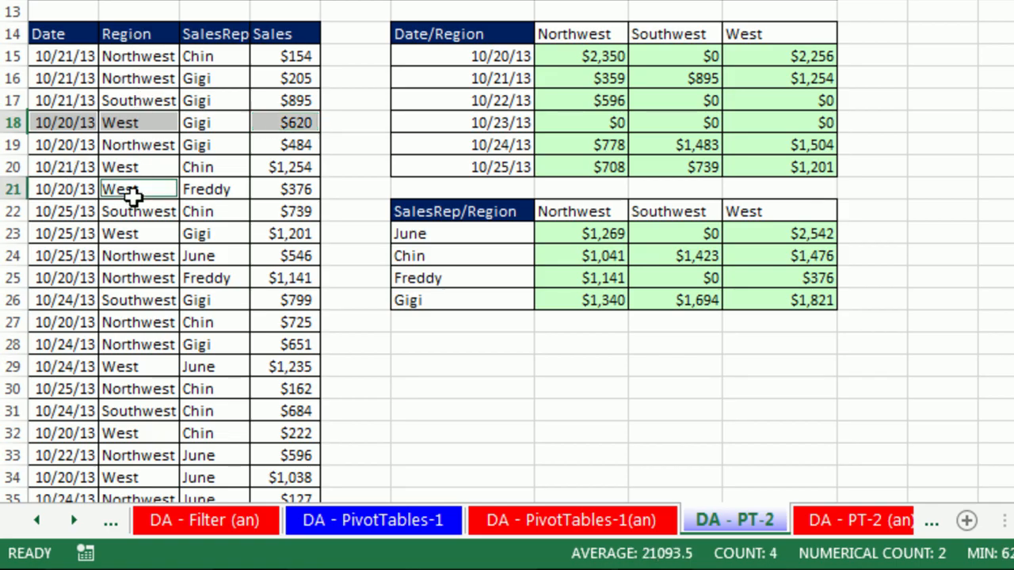
ctrl+click(70, 191)
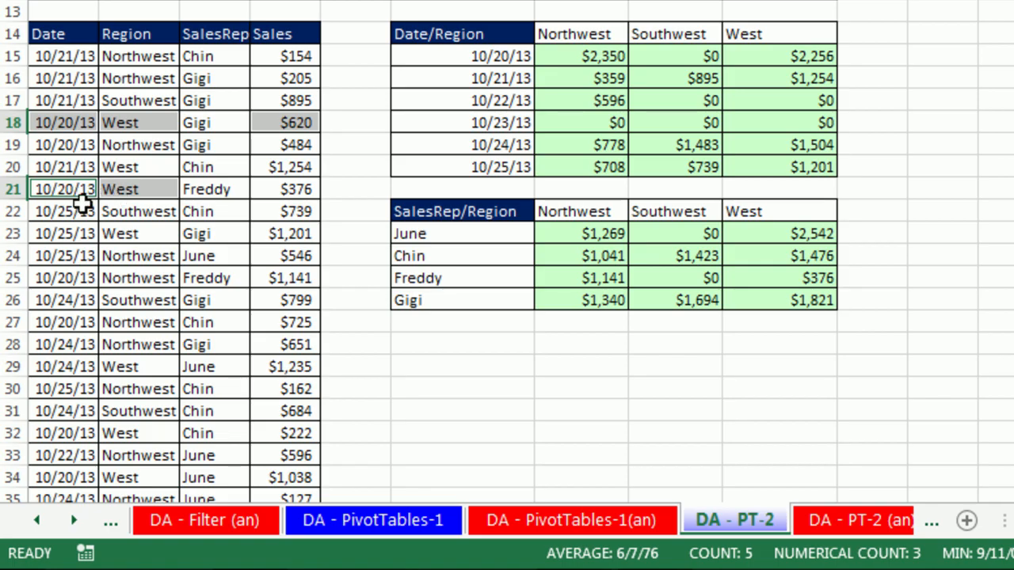
ctrl+click(277, 192)
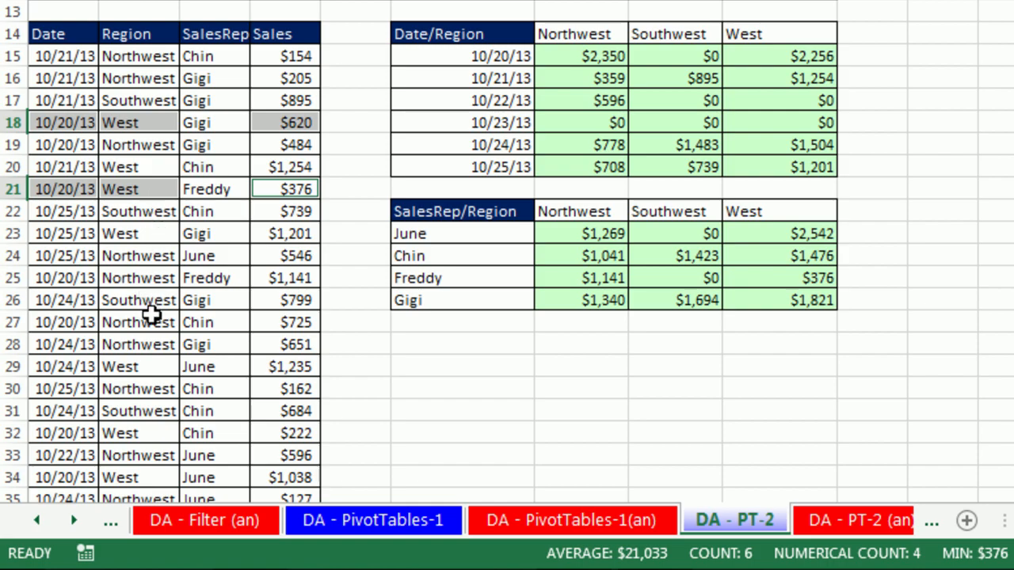
ctrl+click(143, 431)
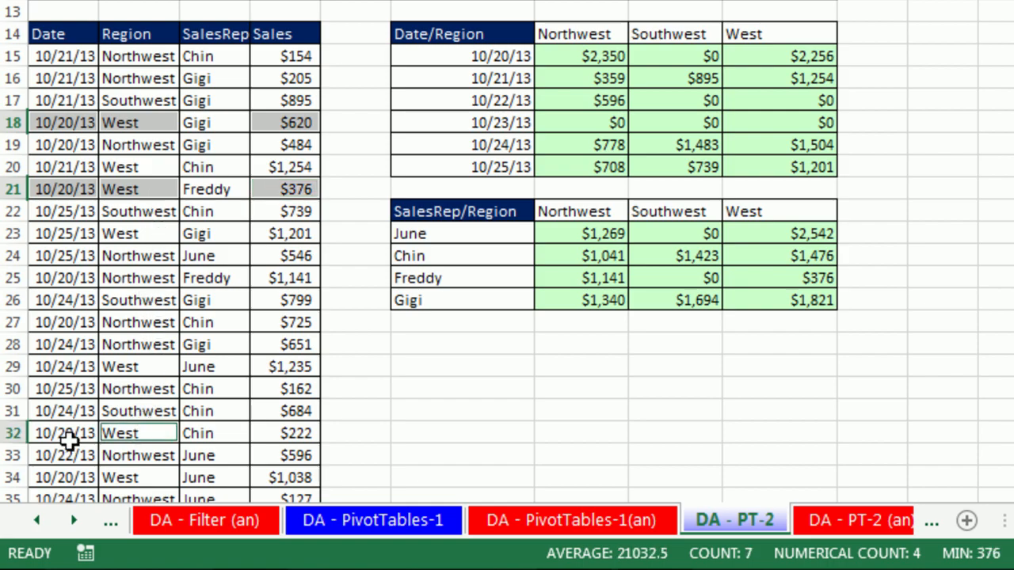
ctrl+click(67, 438)
ctrl+click(115, 477)
ctrl+click(79, 477)
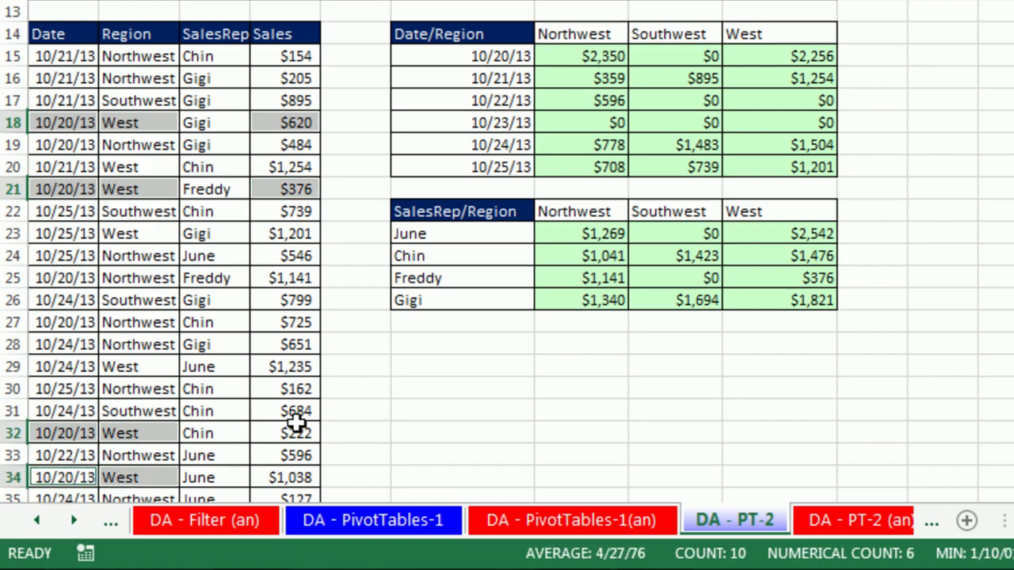
ctrl+click(299, 428)
ctrl+click(282, 477)
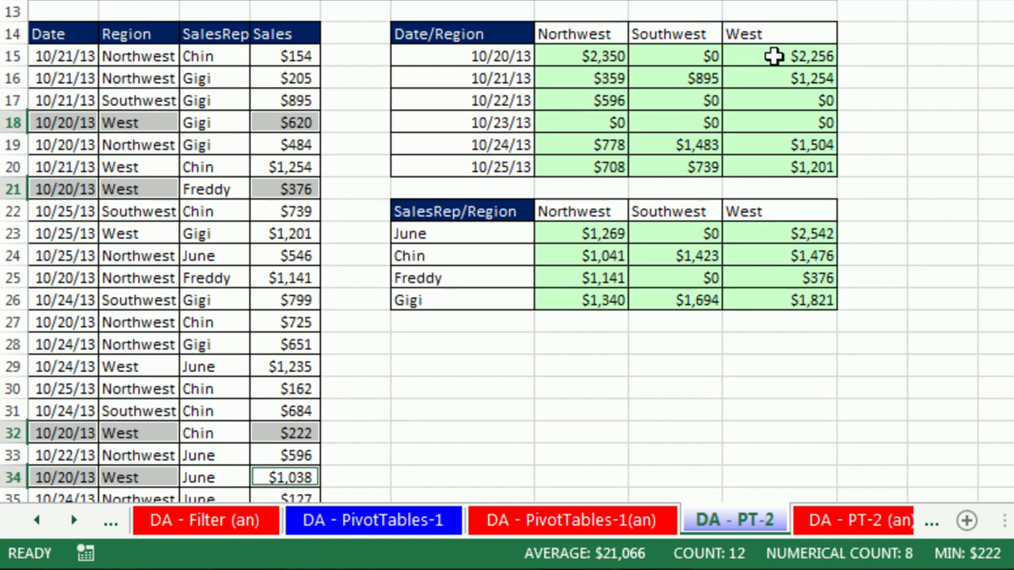
click(773, 55)
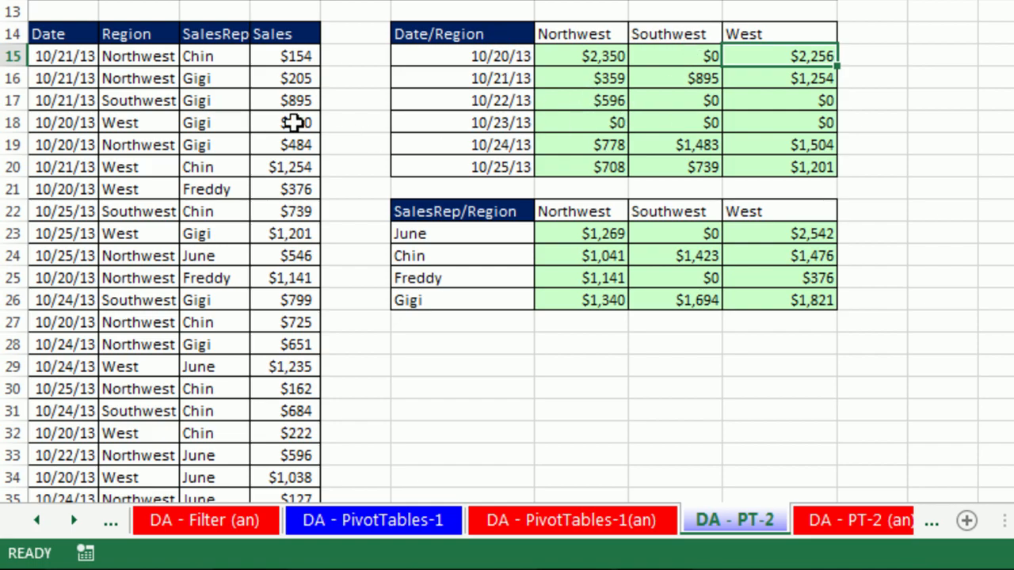
- Create a PivotTable from the source data A14:D36 and place it on the existing DA - PT-2 sheet at cell K14
click(149, 120)
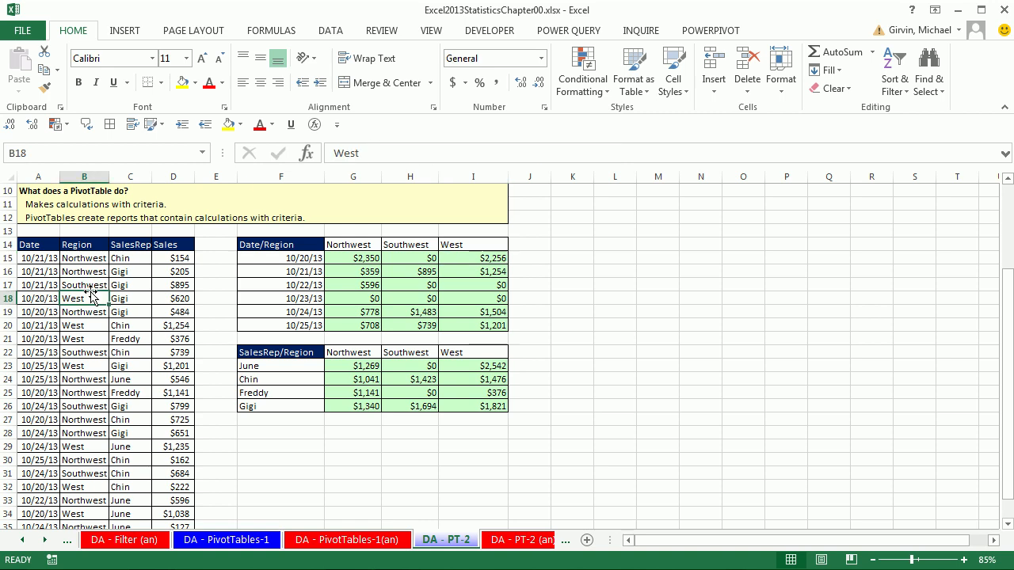
click(126, 31)
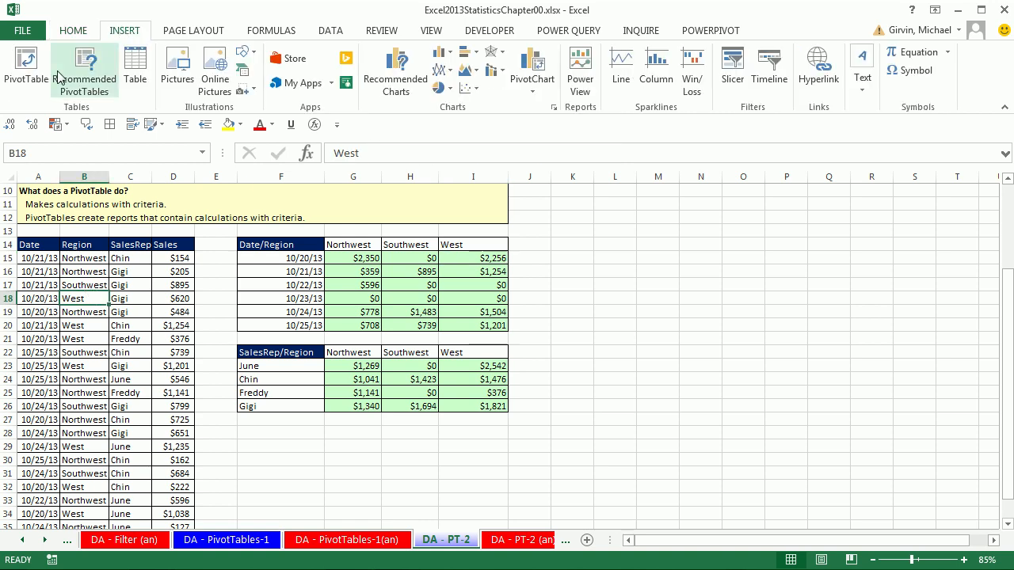
click(29, 68)
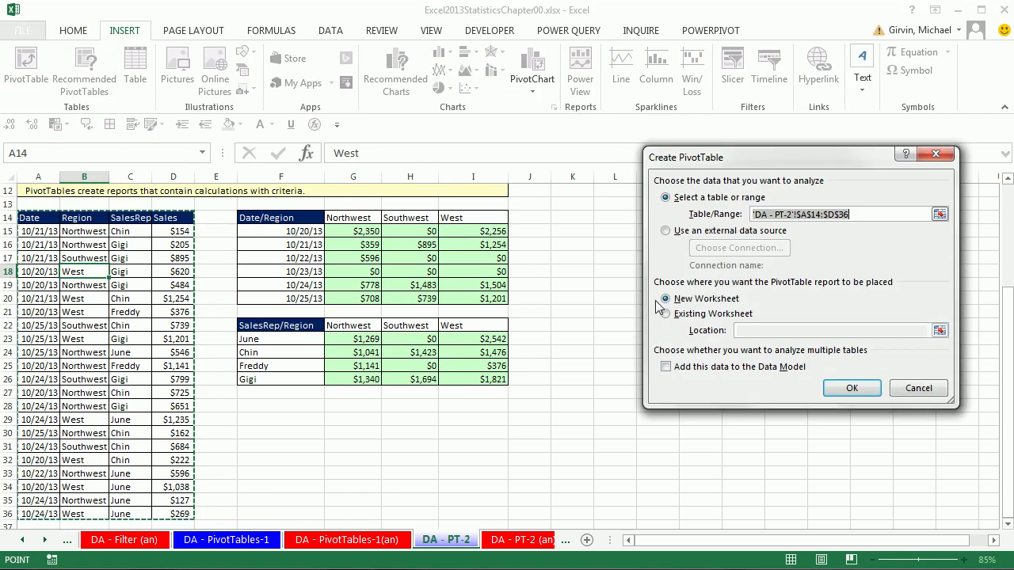
click(667, 315)
click(745, 331)
click(577, 217)
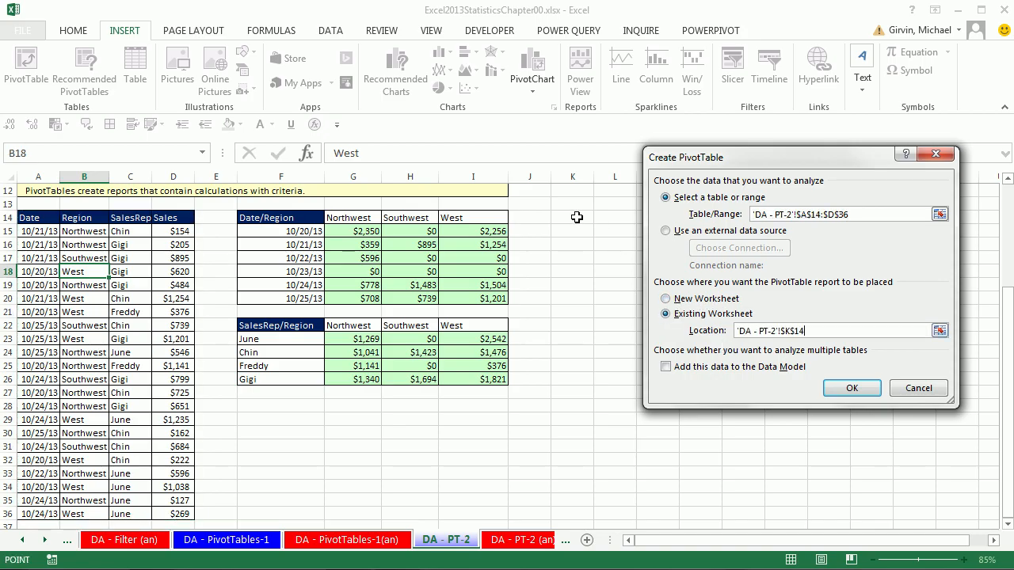
click(852, 388)
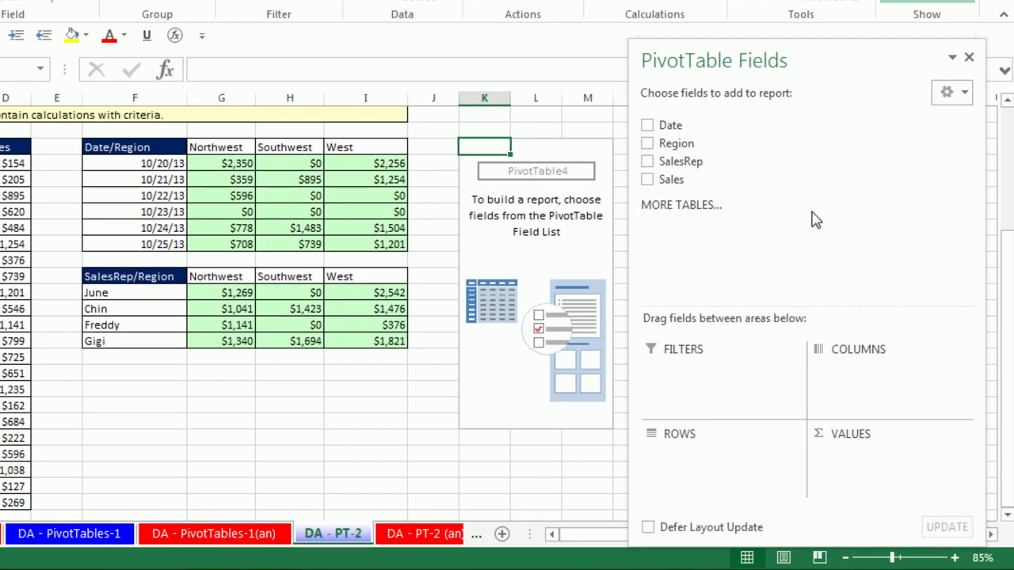
- Place Date in the rows area, Region in the columns area and Sales in the values area of the new PivotTable
drag(682, 128, 708, 466)
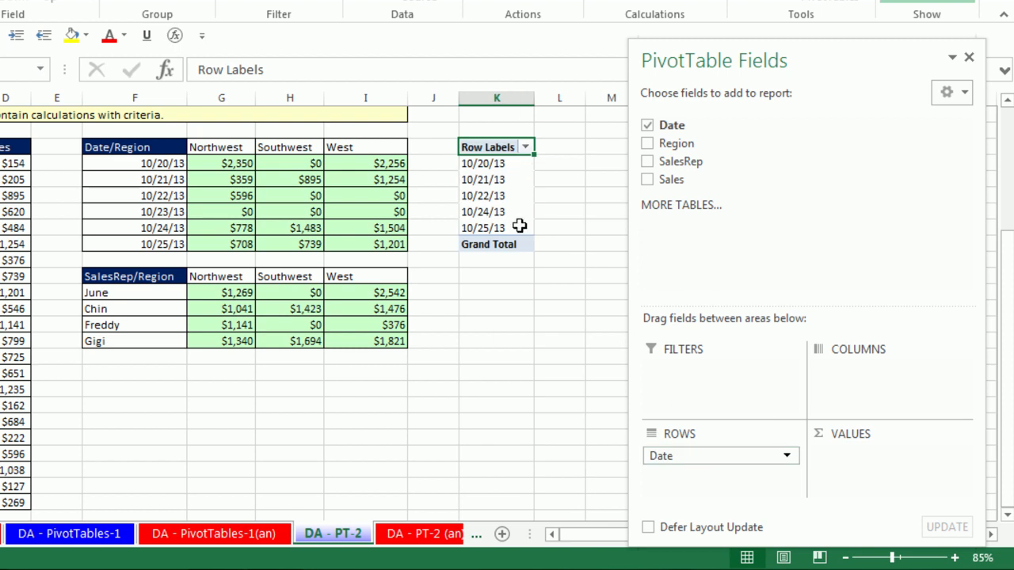
drag(674, 145, 867, 366)
drag(812, 55, 238, 19)
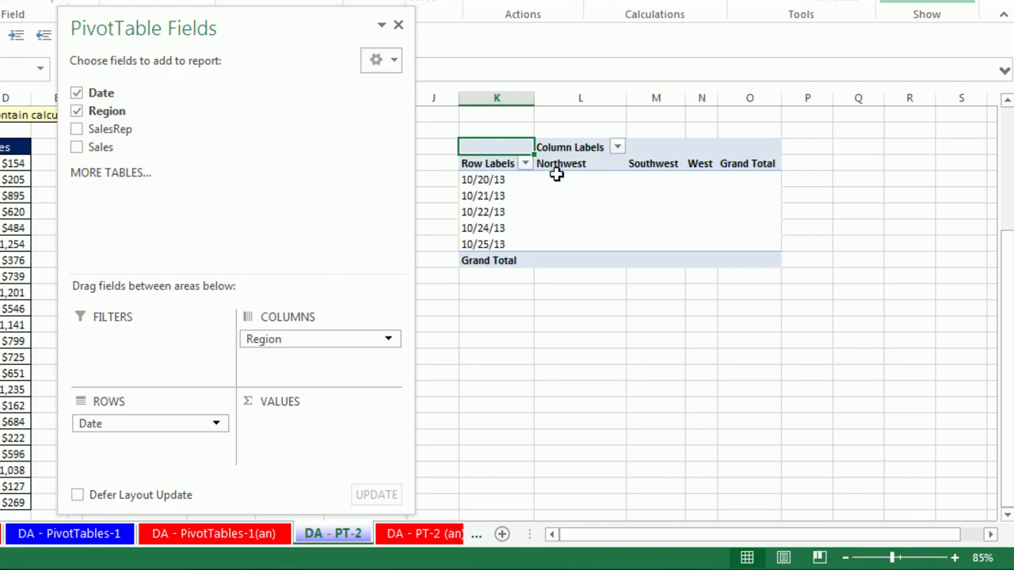
drag(102, 148, 301, 427)
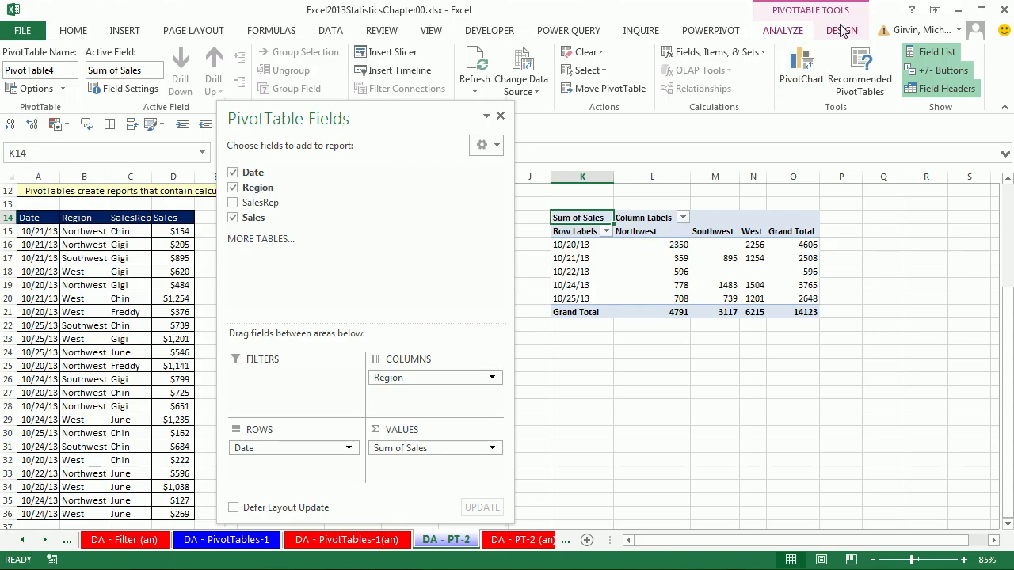
- Show the Date by Region PivotTable in Tabular Form
click(841, 30)
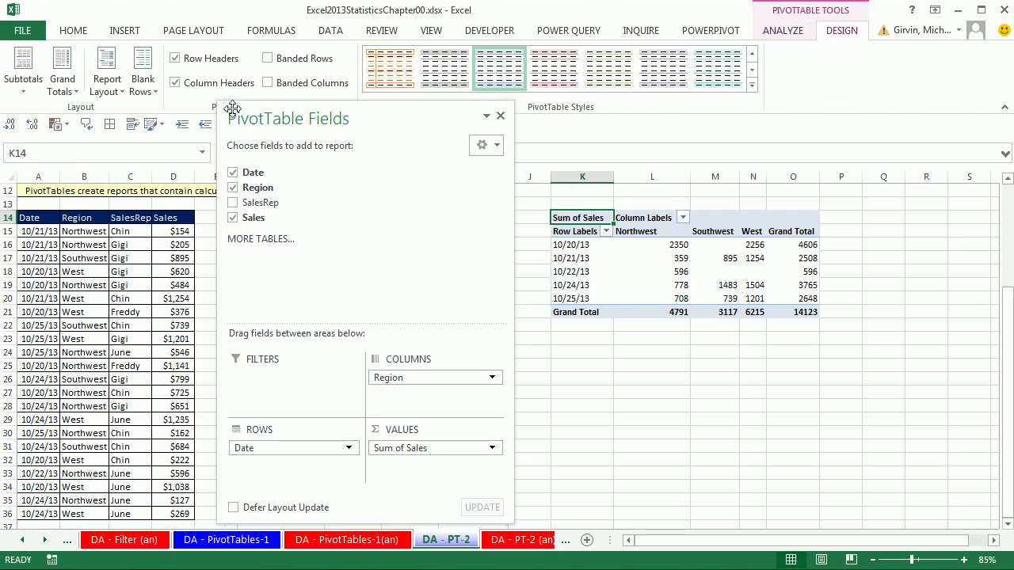
click(118, 89)
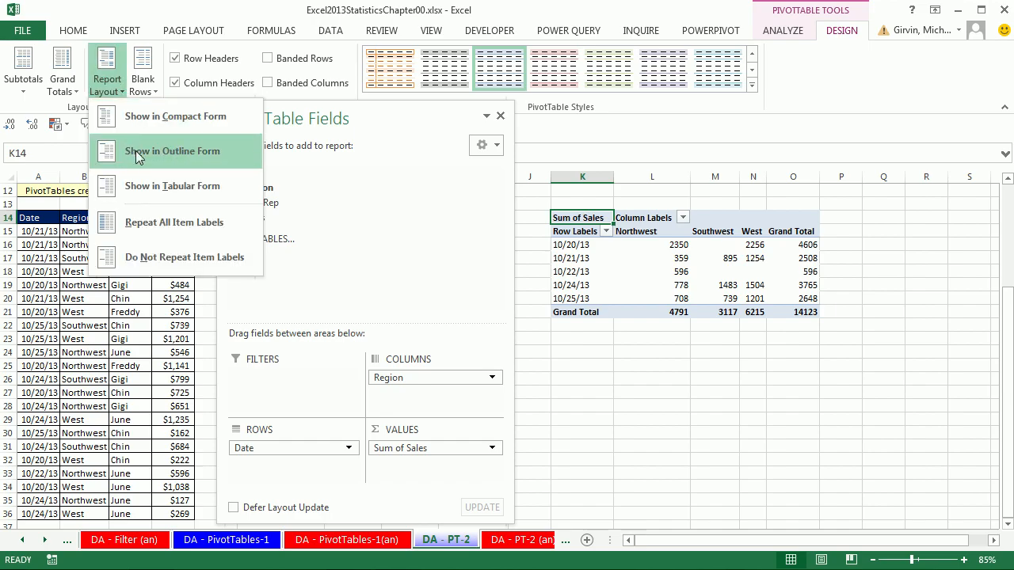
click(140, 176)
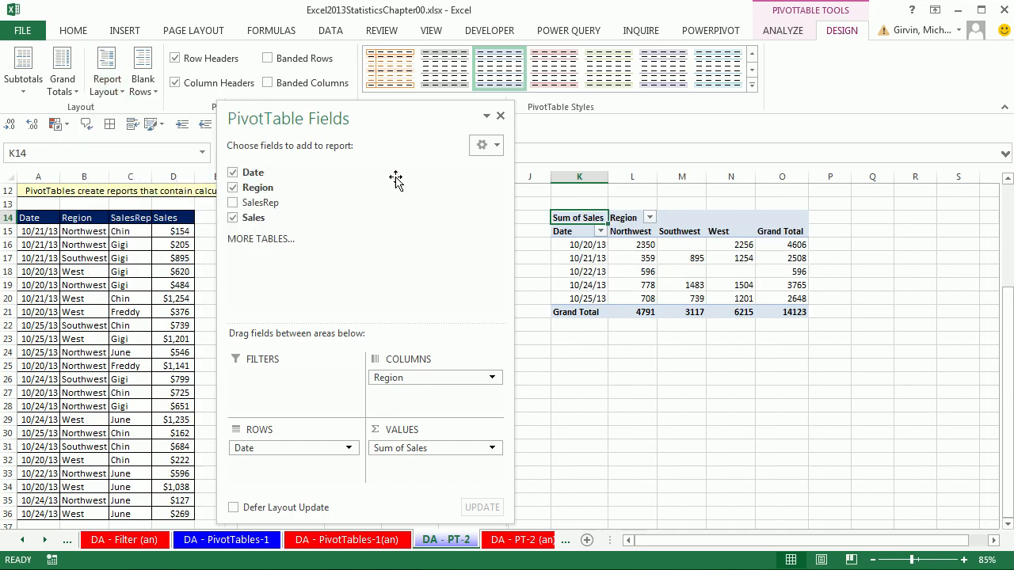
- Format the Sales values of the Date by Region PivotTable as Currency with 0 decimal places through the value field settings
right_click(686, 249)
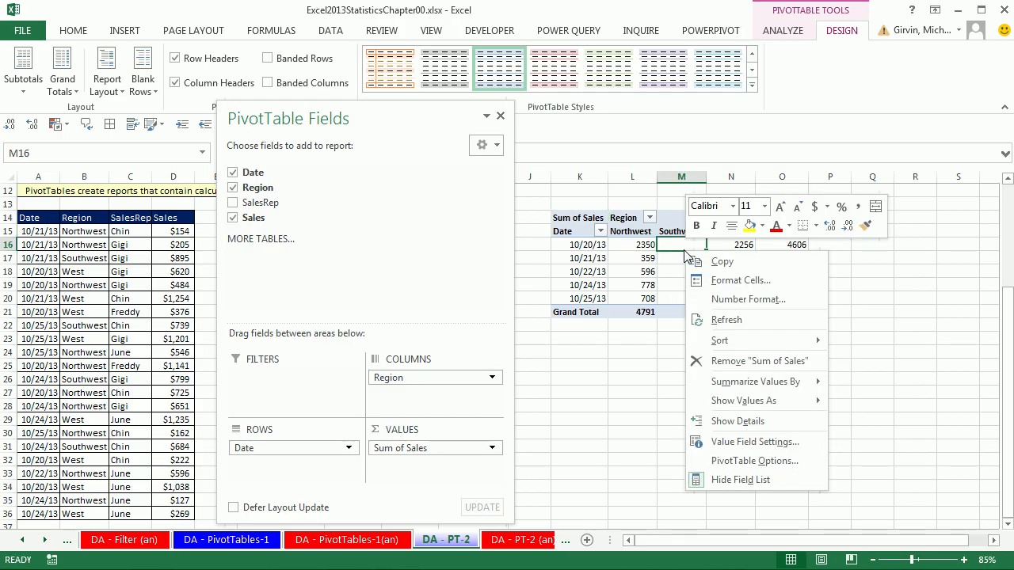
click(743, 442)
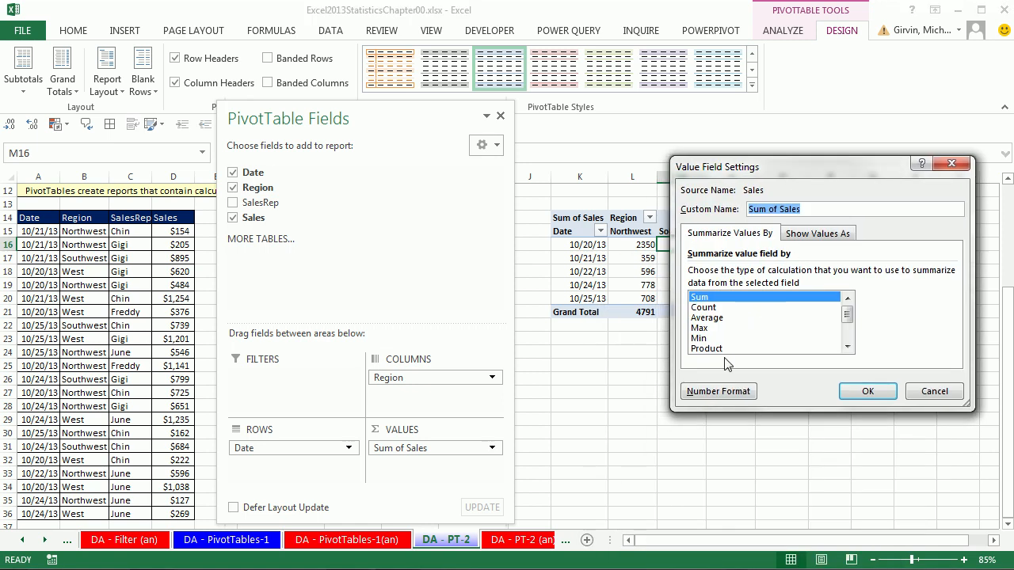
click(718, 392)
click(567, 295)
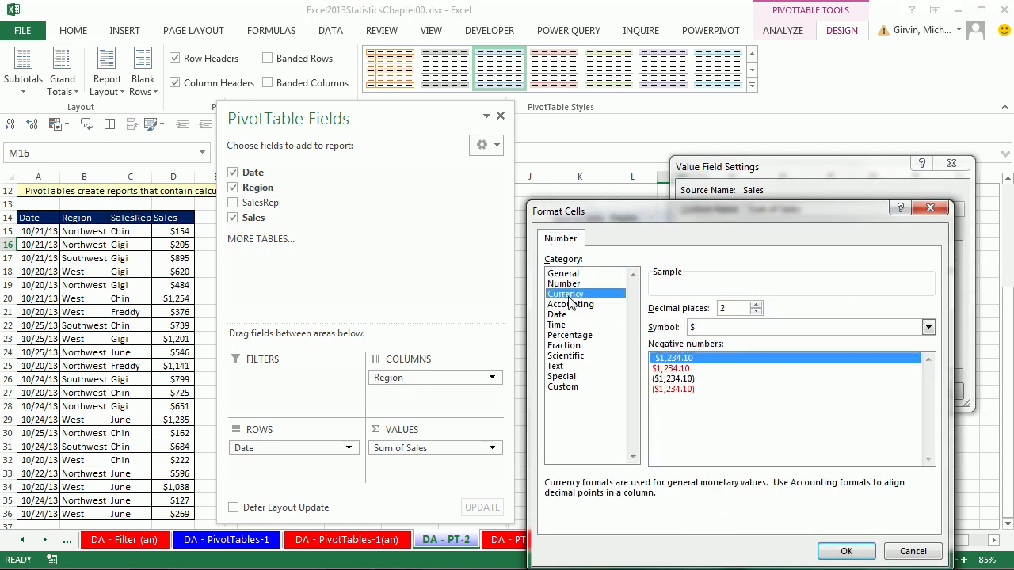
click(756, 312)
click(756, 312)
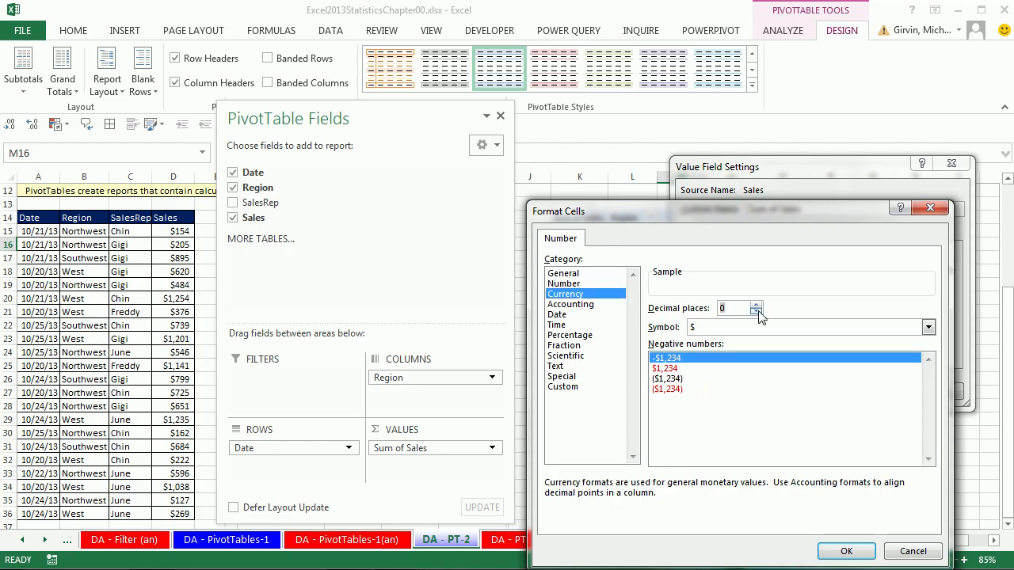
click(843, 551)
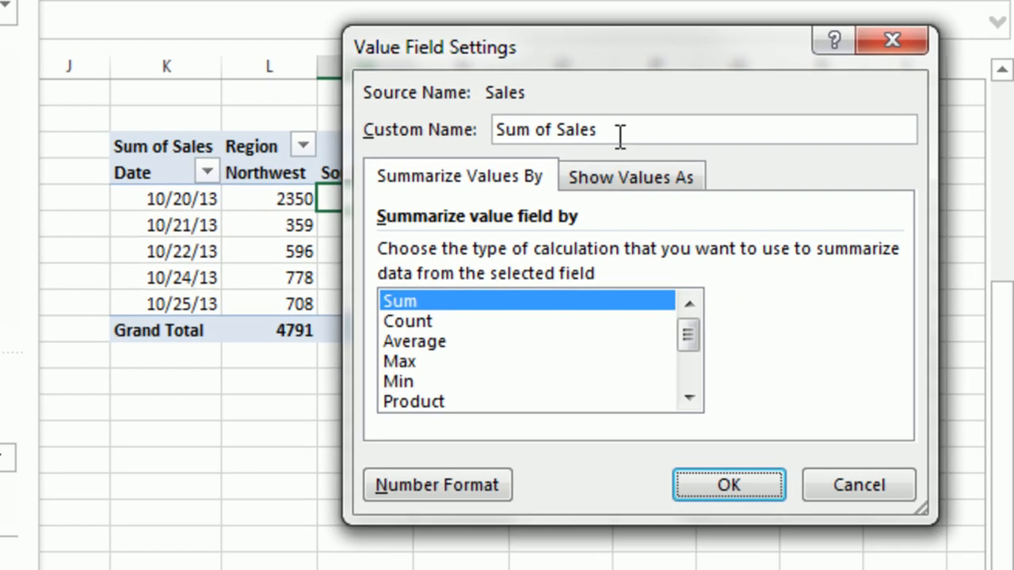
- Set the value field's custom name to Sales, apply the settings, and select cell K28 outside the PivotTable
drag(810, 210, 748, 218)
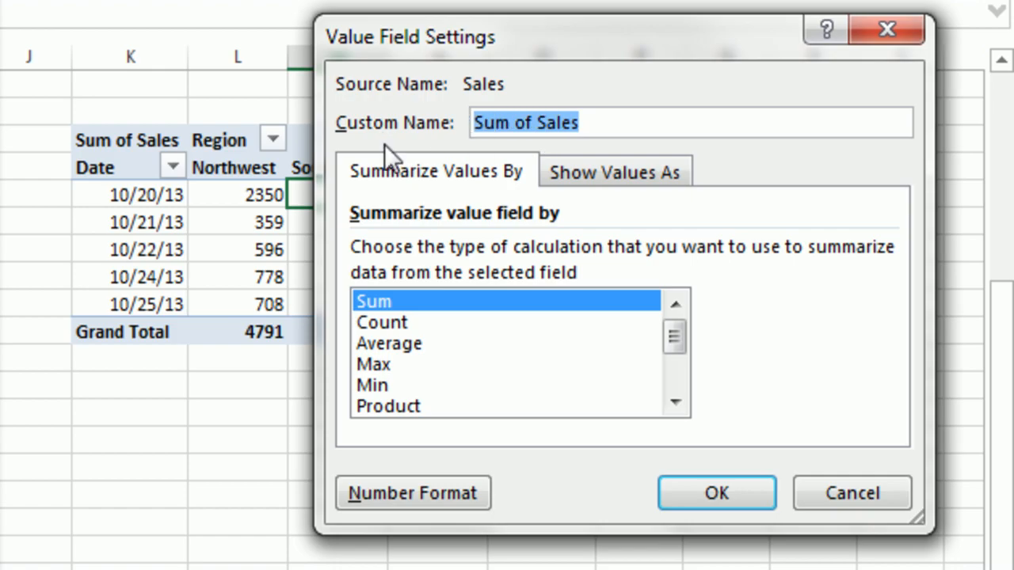
text(Sales)
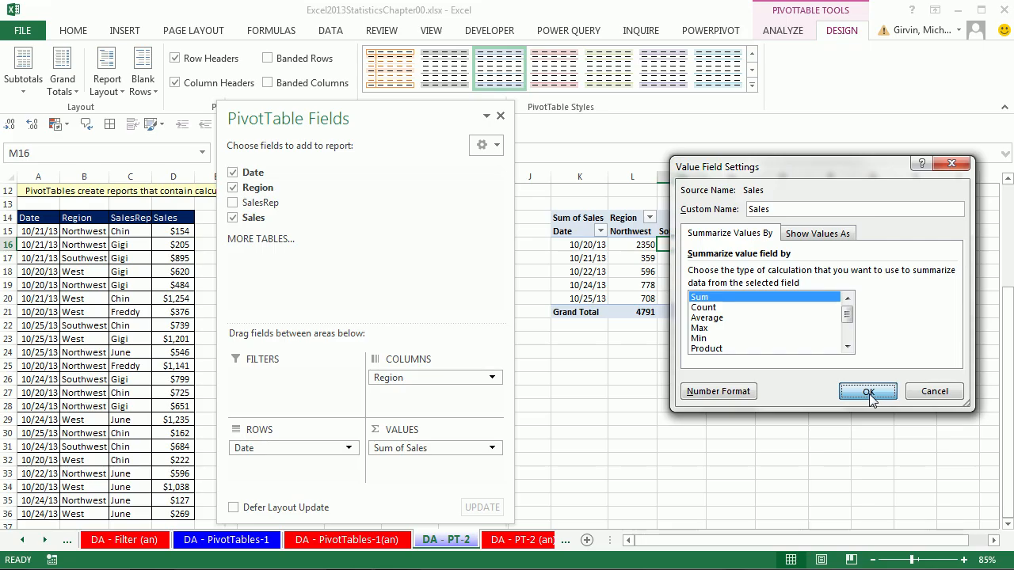
click(718, 495)
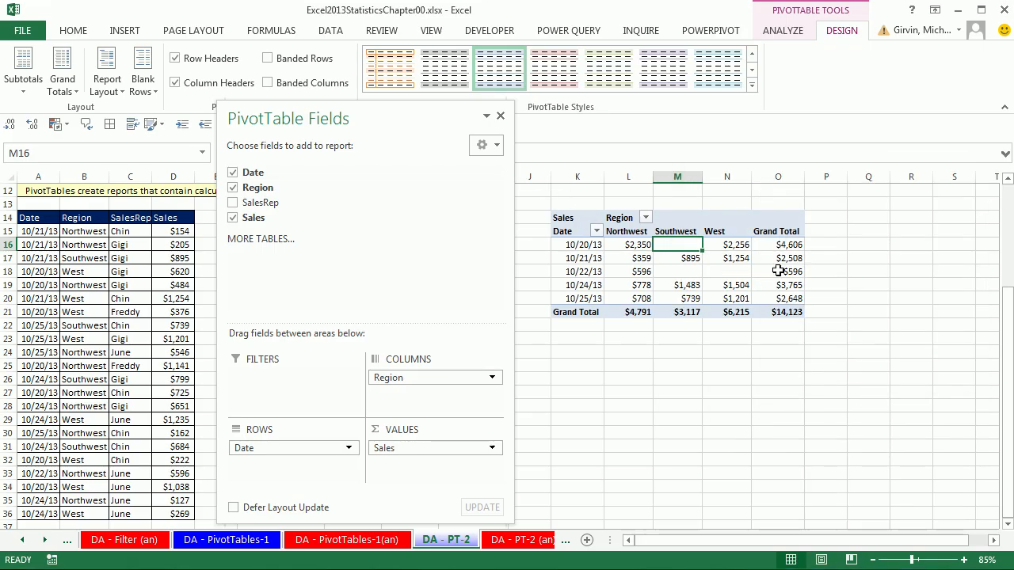
drag(429, 116, 844, 75)
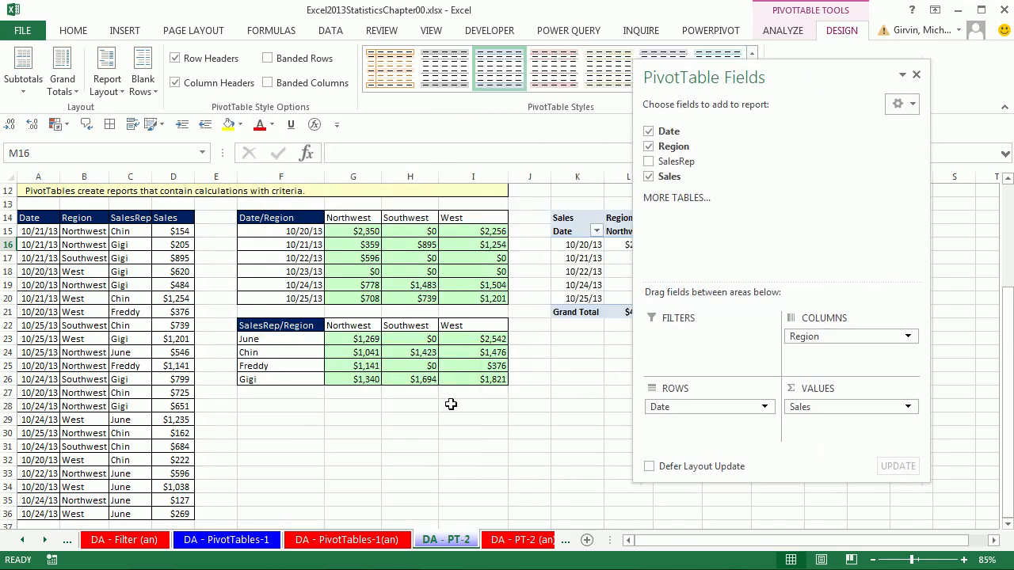
click(587, 402)
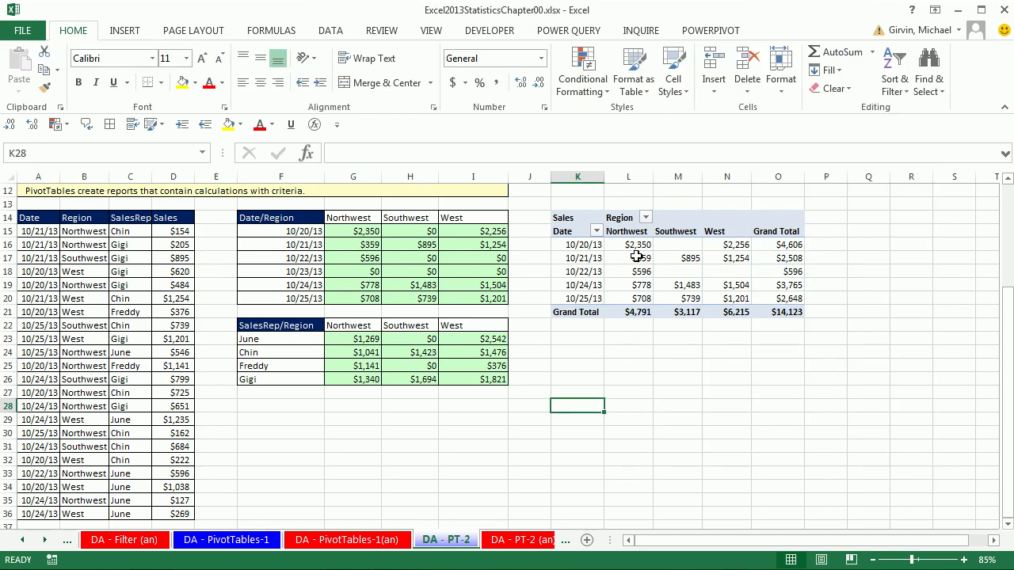
- Close the PivotTable Fields pane for the Date by Region PivotTable, select a cell outside the report, and reselect cell M18 inside it
click(636, 257)
drag(853, 65, 802, 76)
click(866, 87)
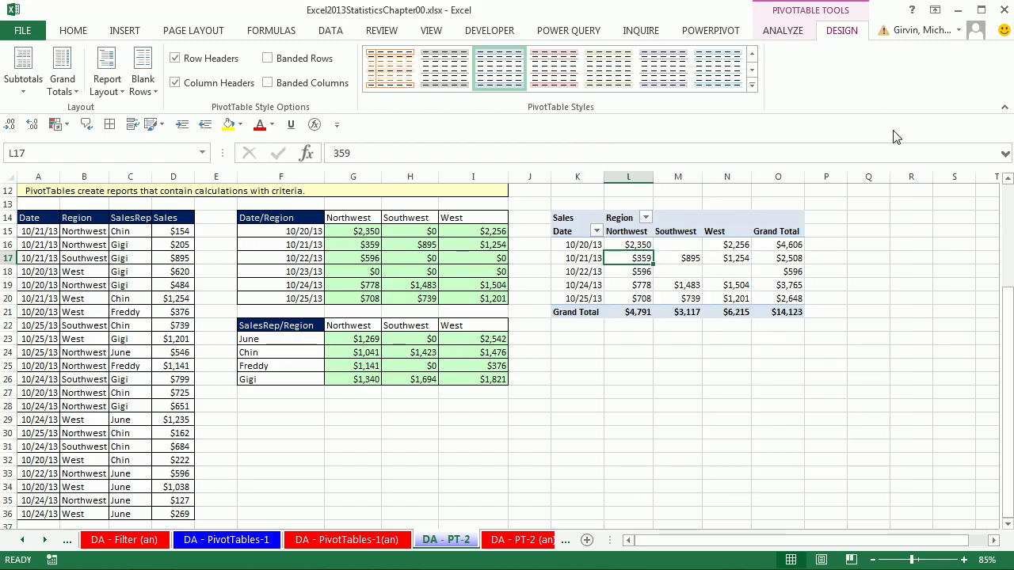
click(780, 404)
click(687, 272)
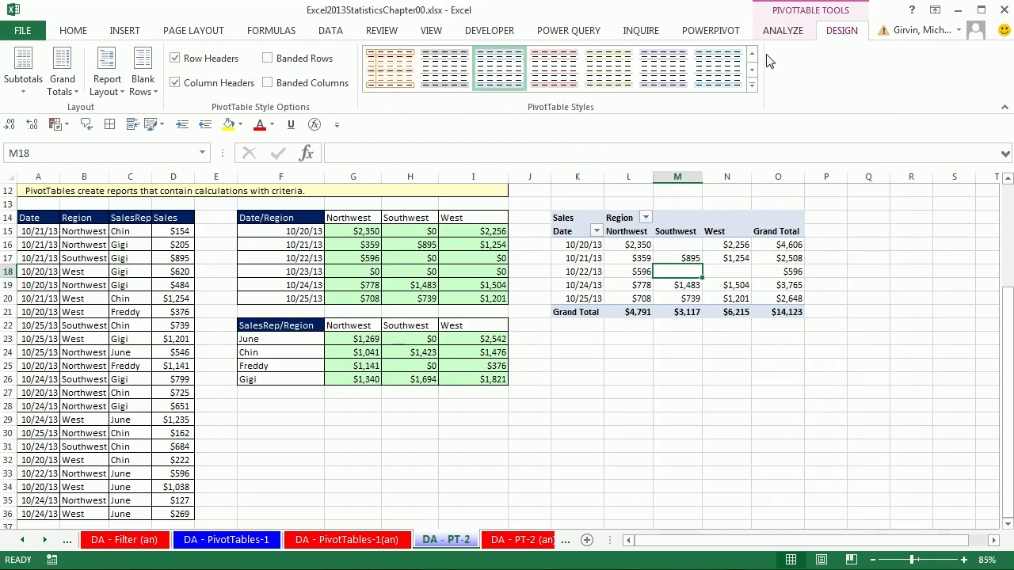
- Show the PivotTable field list again from cell L17, move it clear of the report's first columns, and select cell K26 outside the PivotTable
click(783, 32)
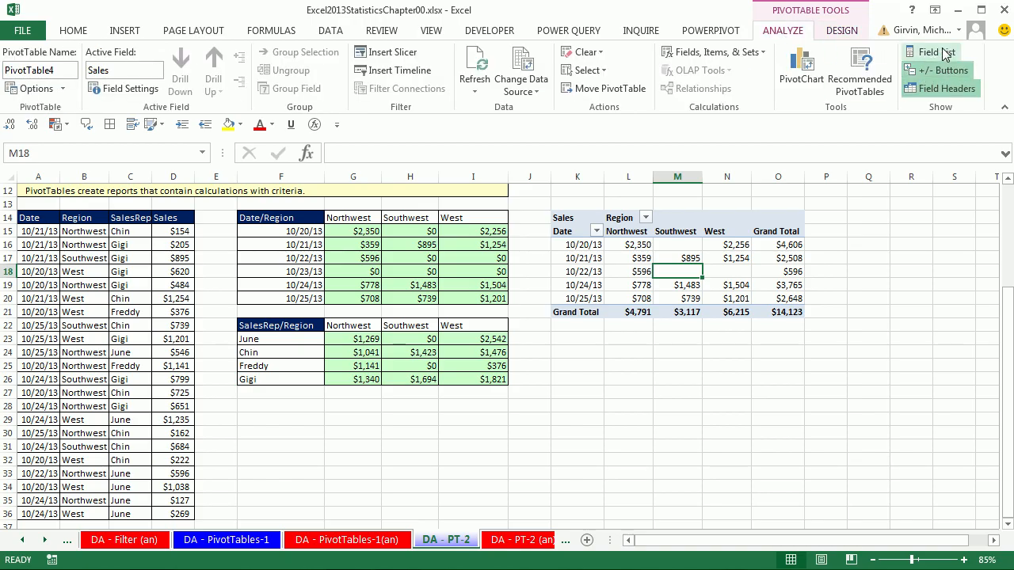
right_click(633, 259)
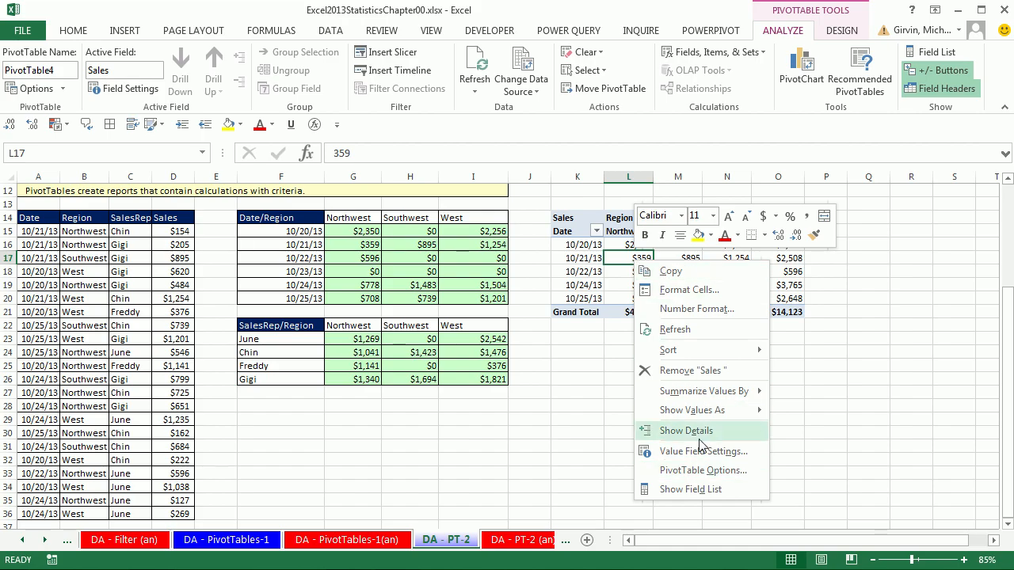
click(687, 491)
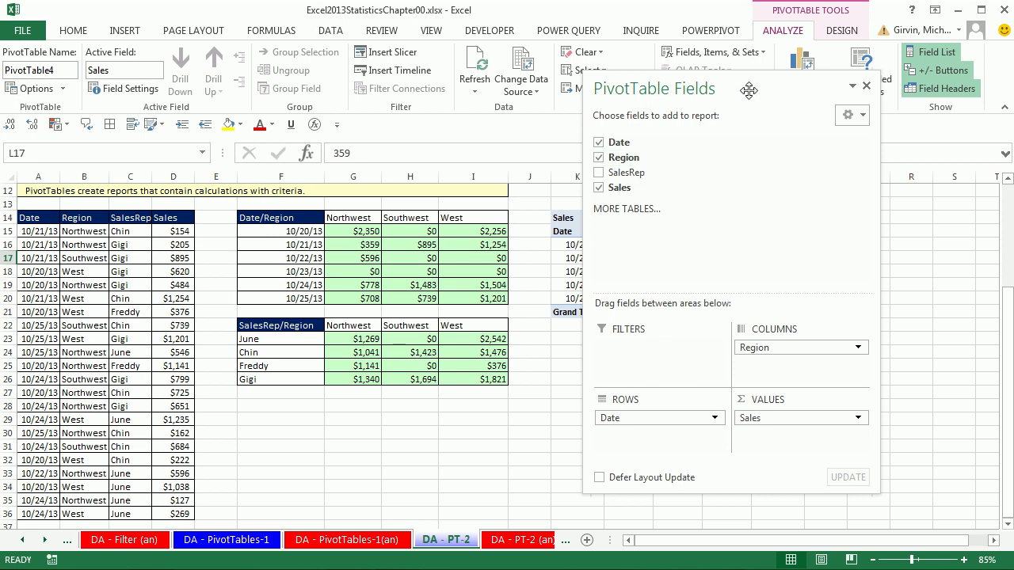
drag(732, 109, 816, 87)
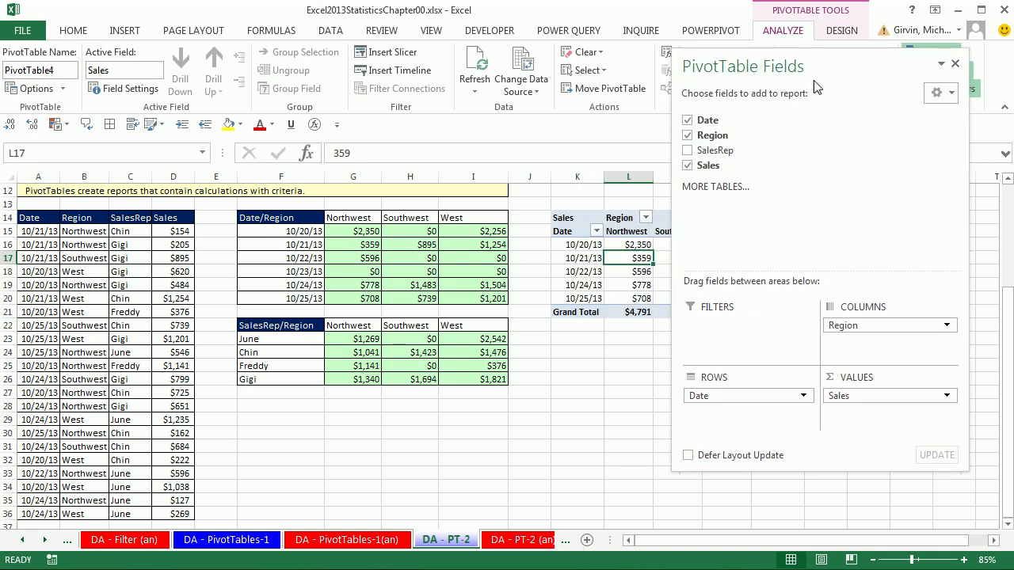
click(600, 379)
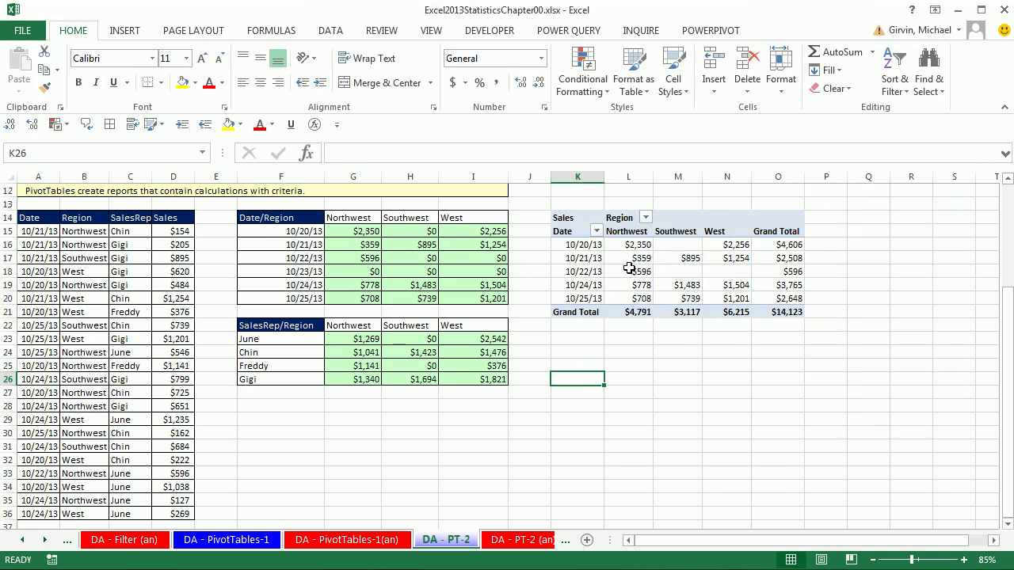
- Create a PivotTable from the sales data in A14:D36 on the existing worksheet at cell K23
click(138, 270)
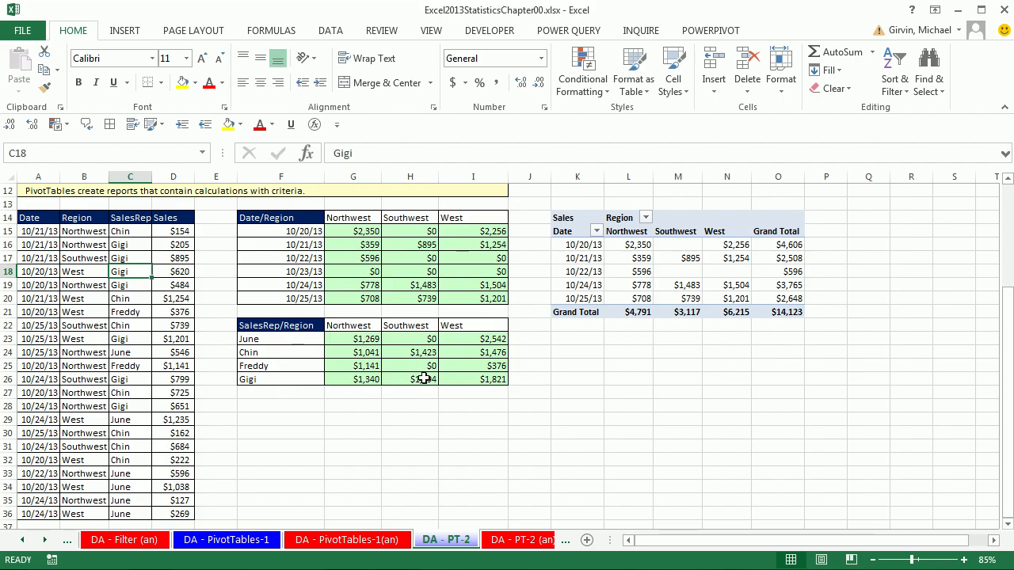
click(124, 31)
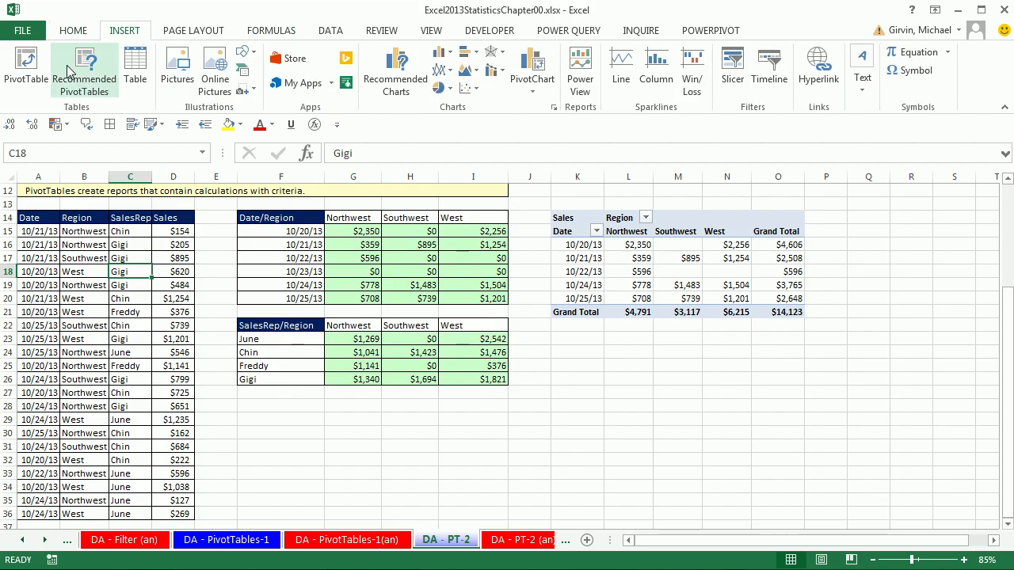
click(26, 70)
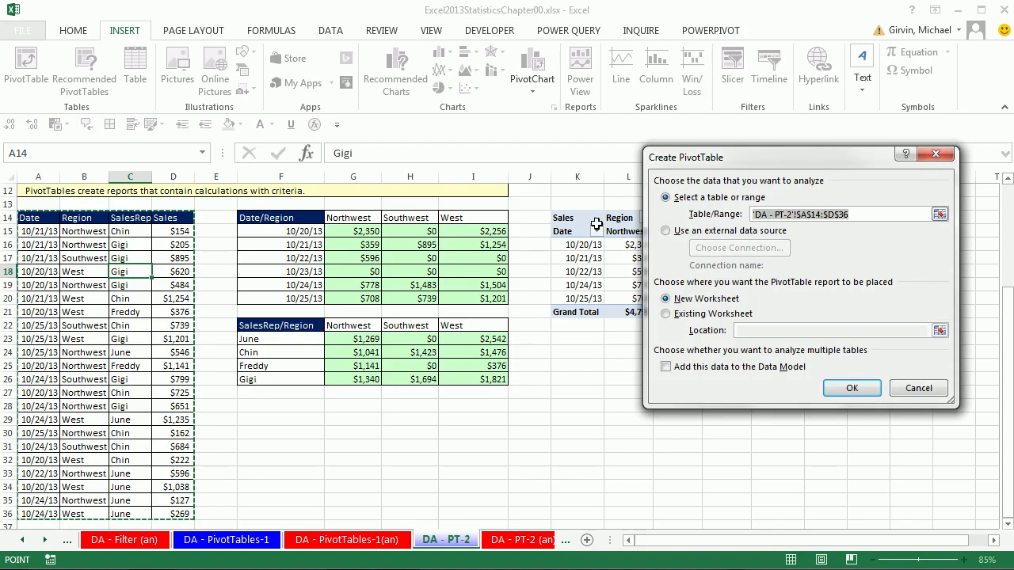
click(669, 313)
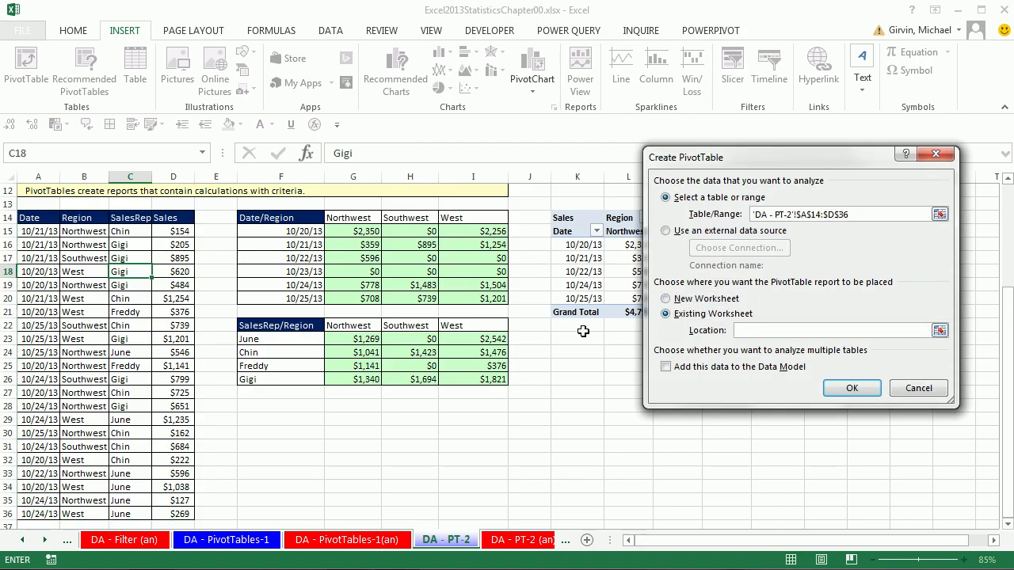
click(580, 338)
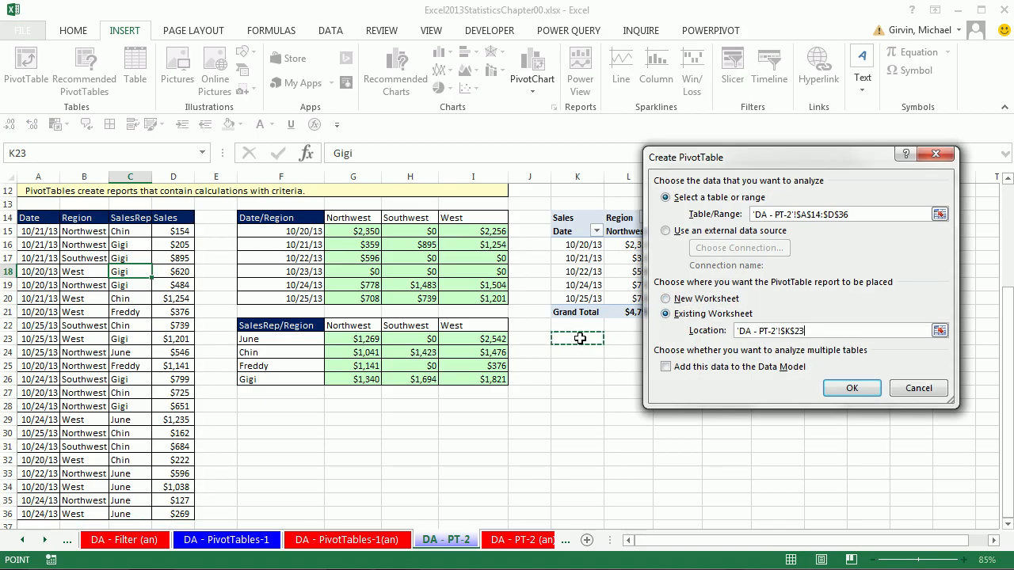
click(866, 393)
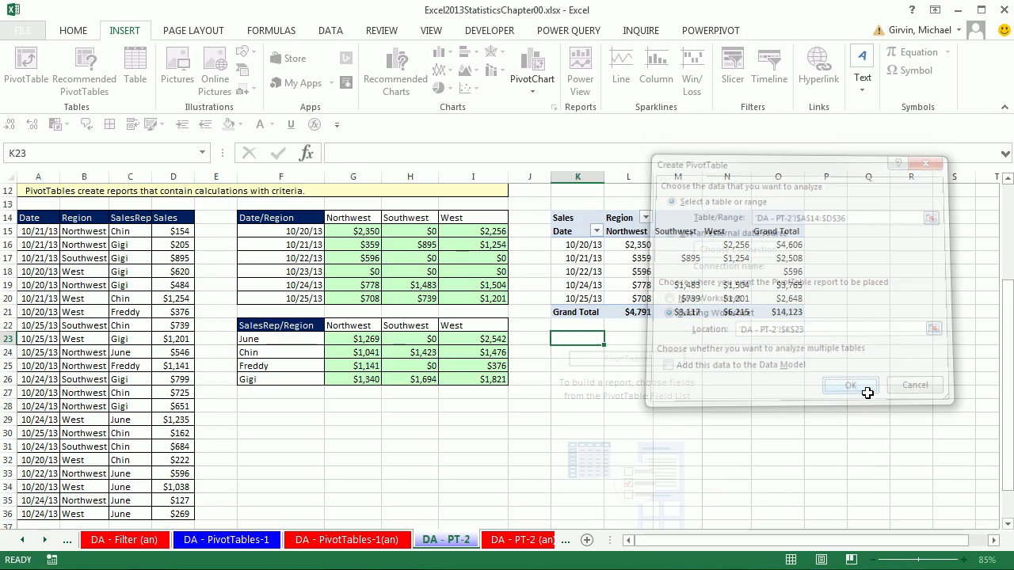
- Place Region in the columns area, SalesRep in the rows area and Sales in the values area of the new PivotTable
drag(711, 136, 871, 339)
drag(807, 61, 371, 90)
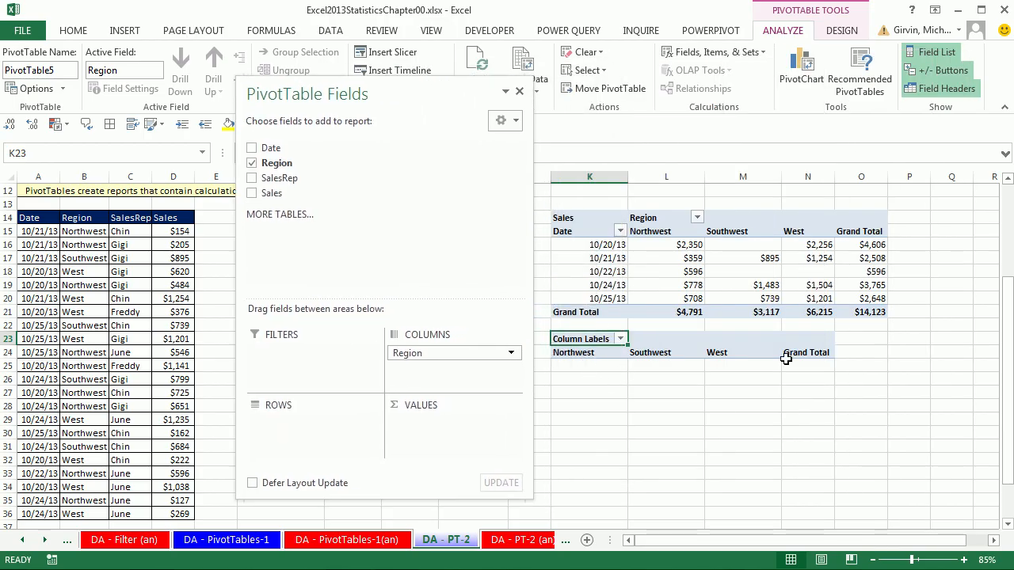
drag(282, 178, 306, 428)
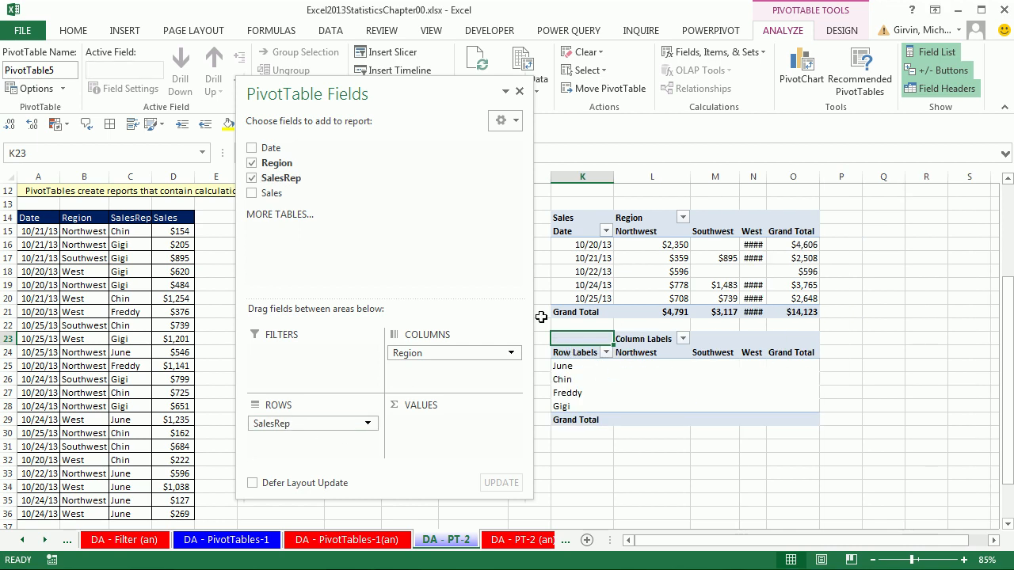
drag(271, 194, 446, 431)
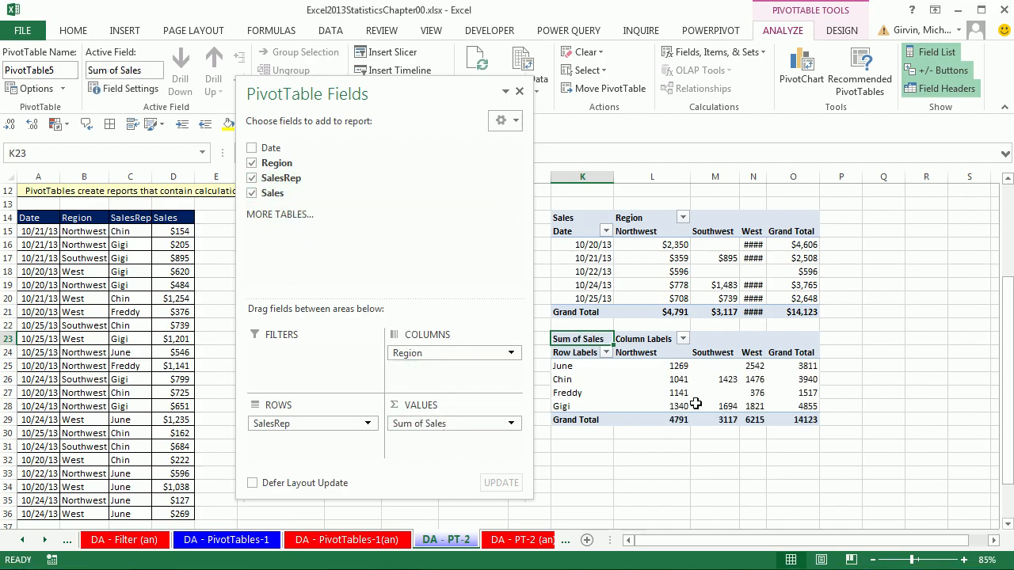
- Show the SalesRep by Region PivotTable in Tabular Form
click(840, 32)
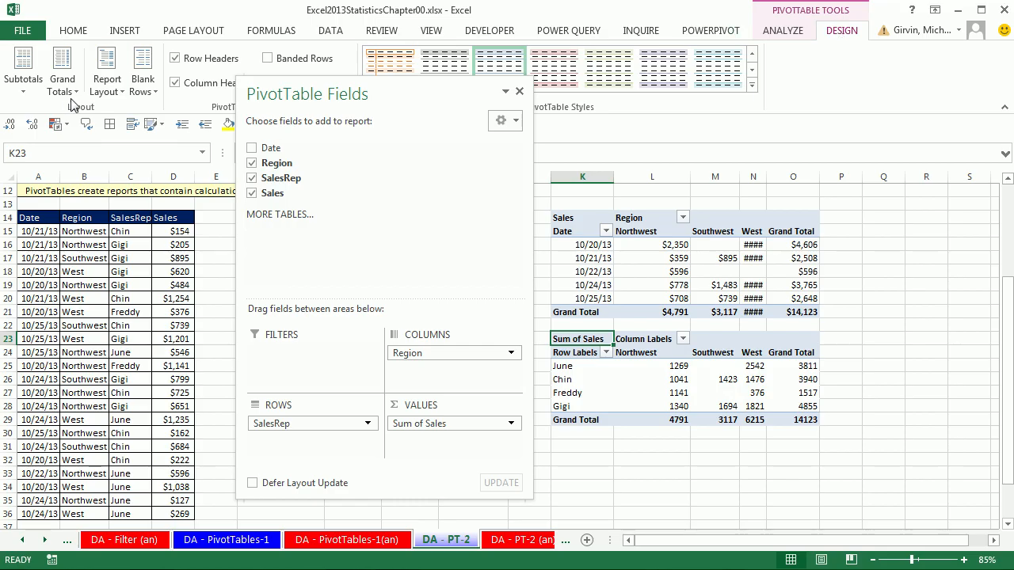
click(116, 92)
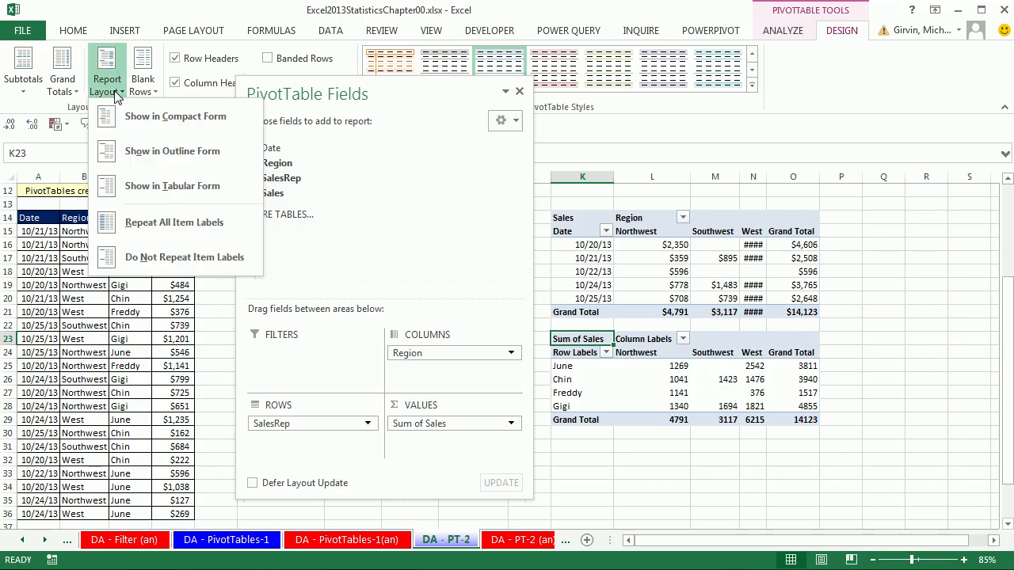
click(148, 166)
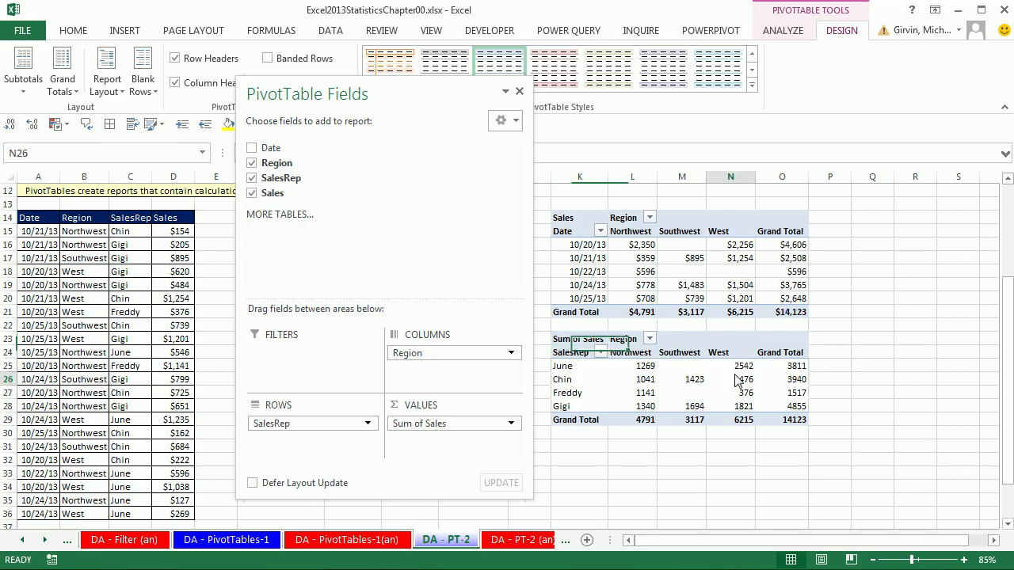
- Format the Sales values of the SalesRep by Region PivotTable as Currency with 0 decimal places through the value field settings
right_click(735, 375)
click(794, 327)
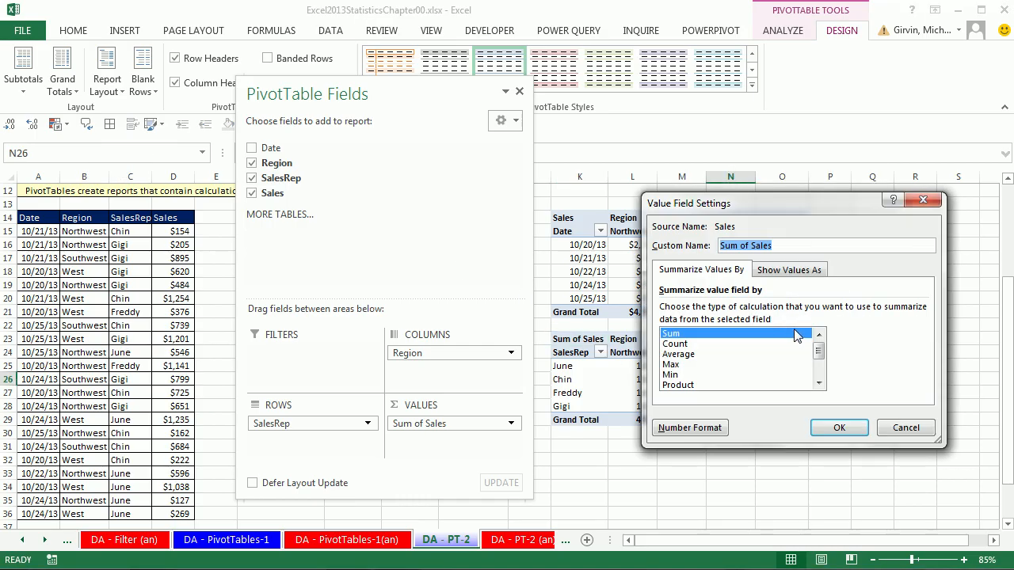
click(690, 427)
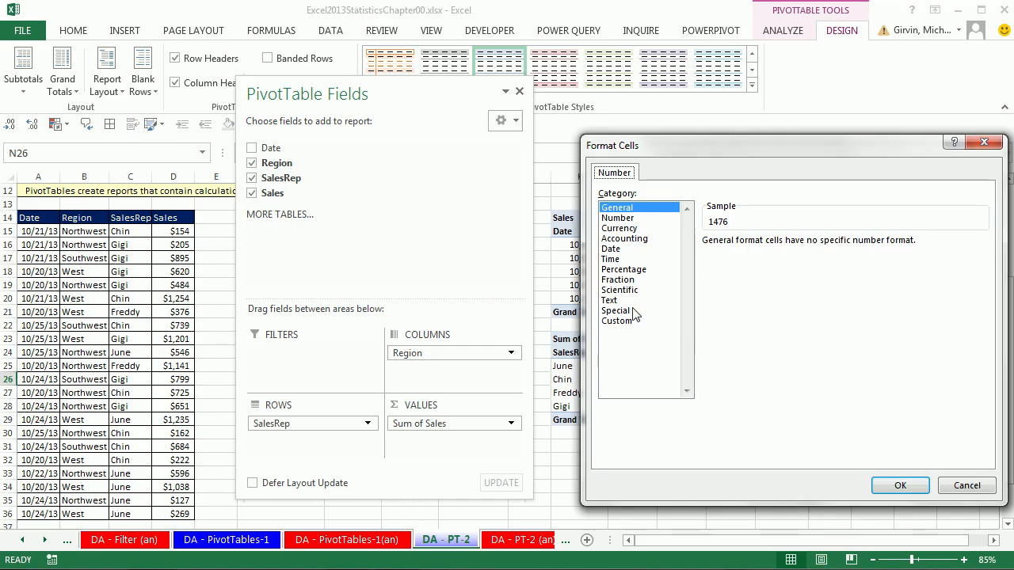
click(610, 228)
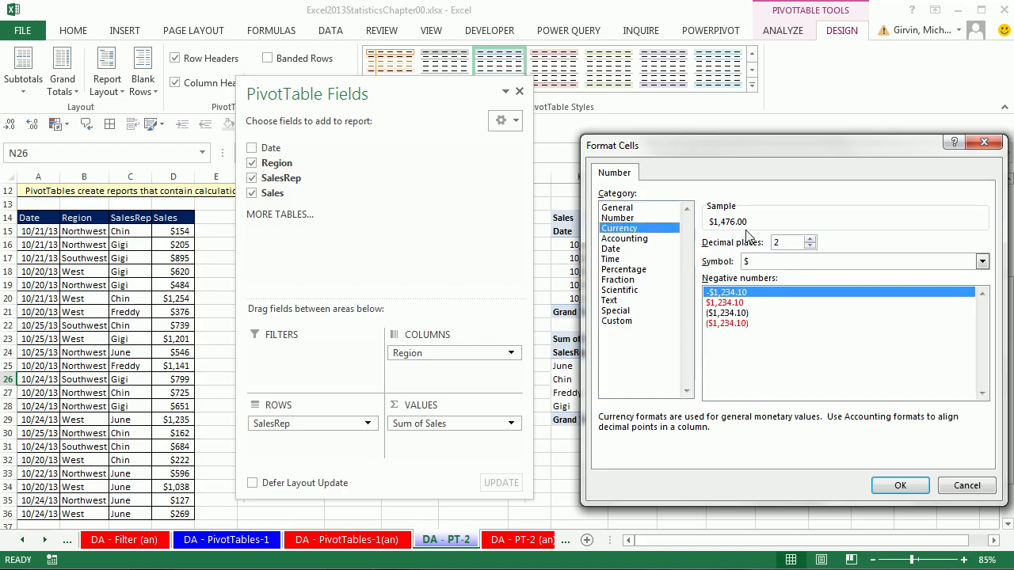
click(810, 247)
click(809, 246)
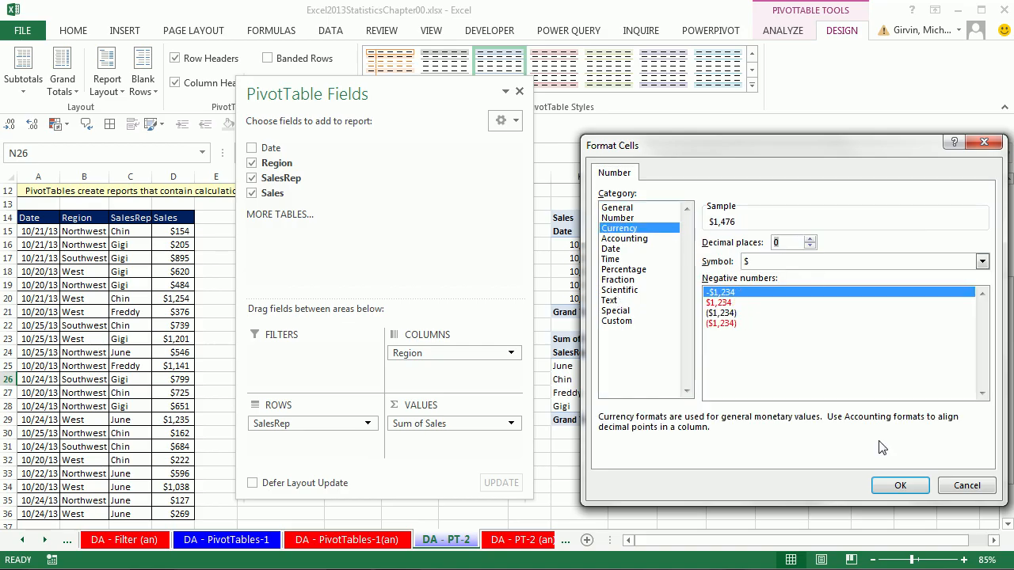
click(900, 486)
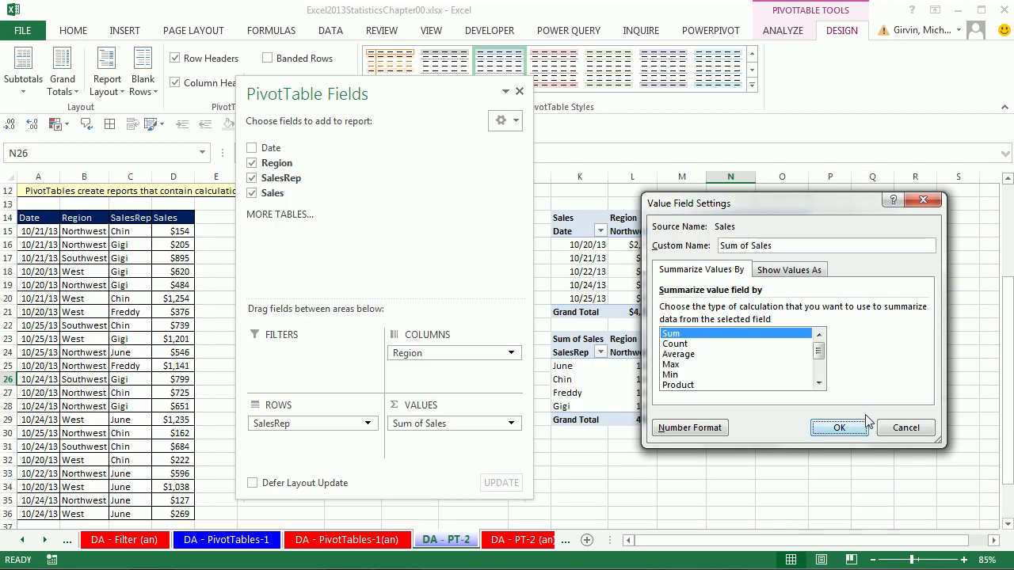
key(Return)
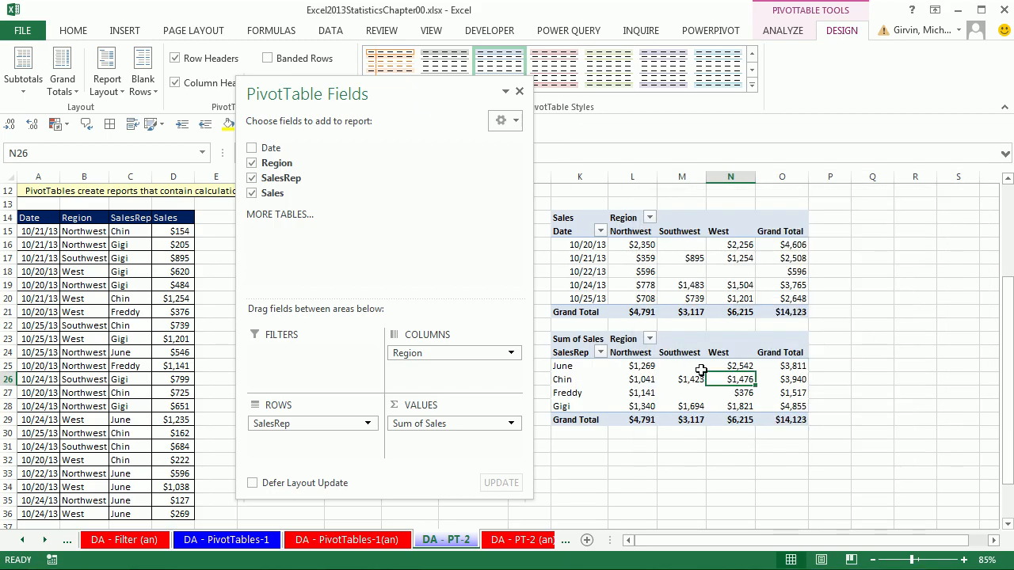
- Select a cell in each of the two PivotTables to compare their field areas, and end on cell M32 outside them
click(695, 469)
click(632, 274)
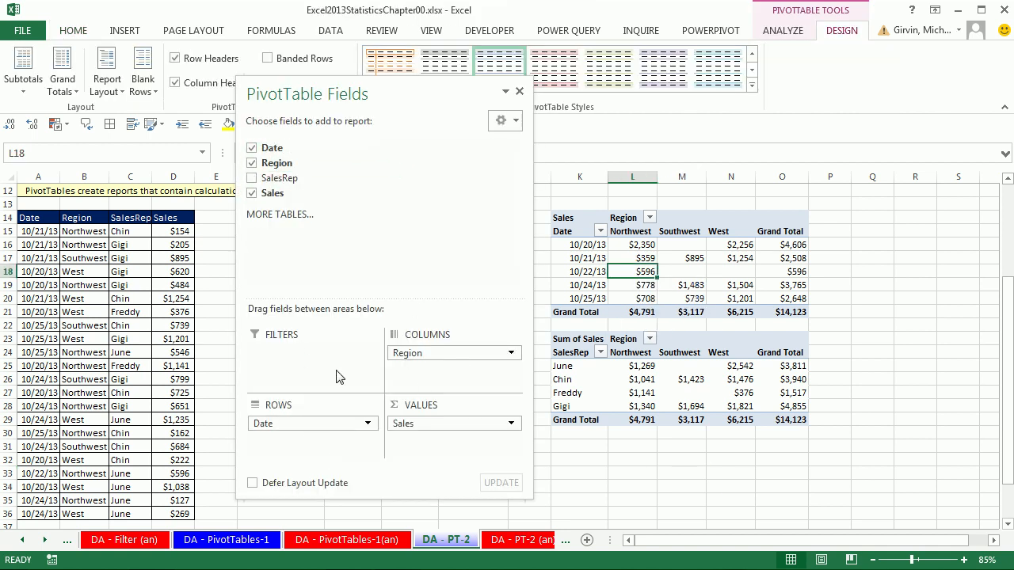
click(674, 393)
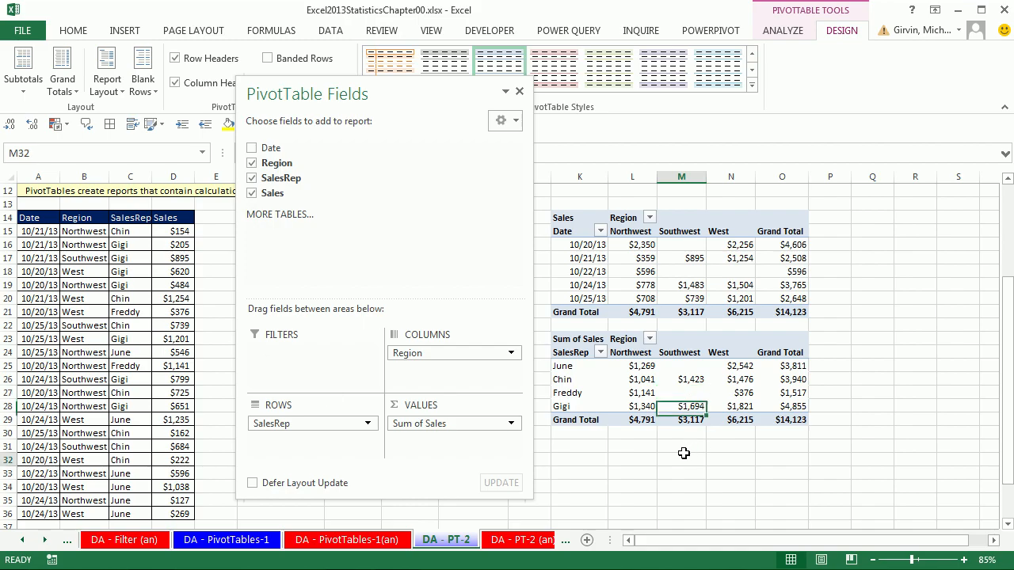
click(684, 458)
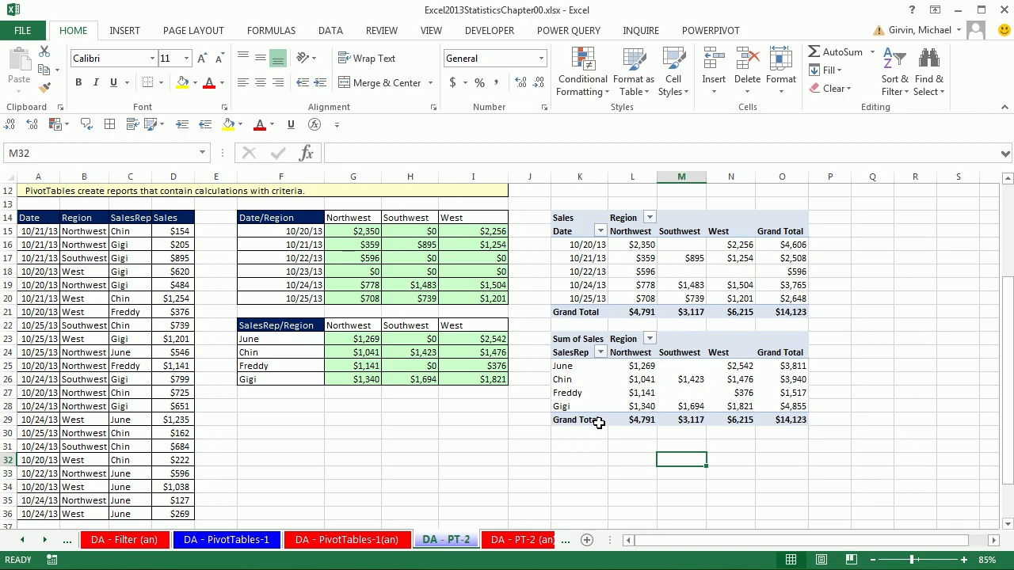
- Move Region from the columns area to the rows area below SalesRep, and move the field list aside to uncover the formula reports
click(621, 367)
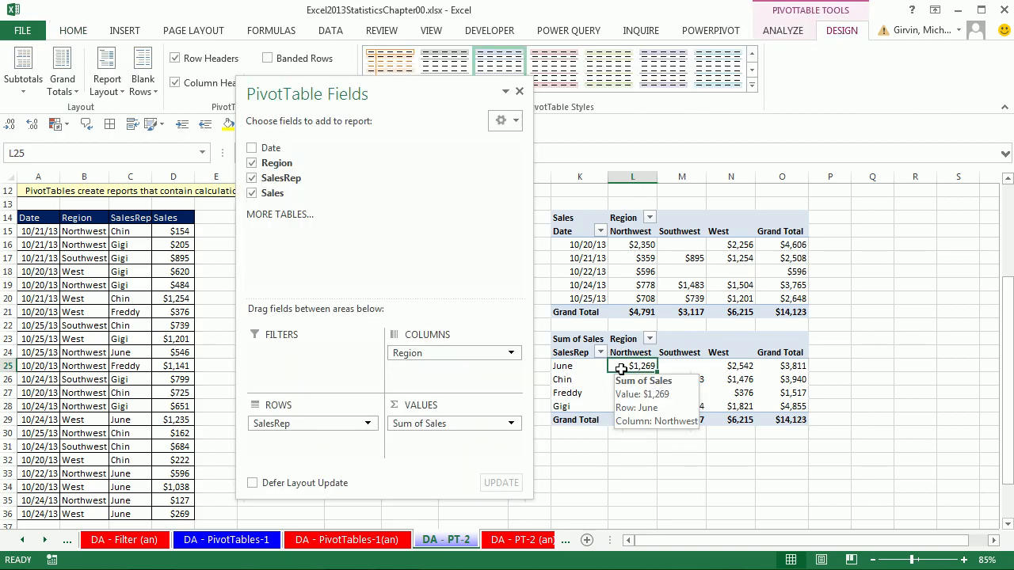
drag(451, 98, 427, 75)
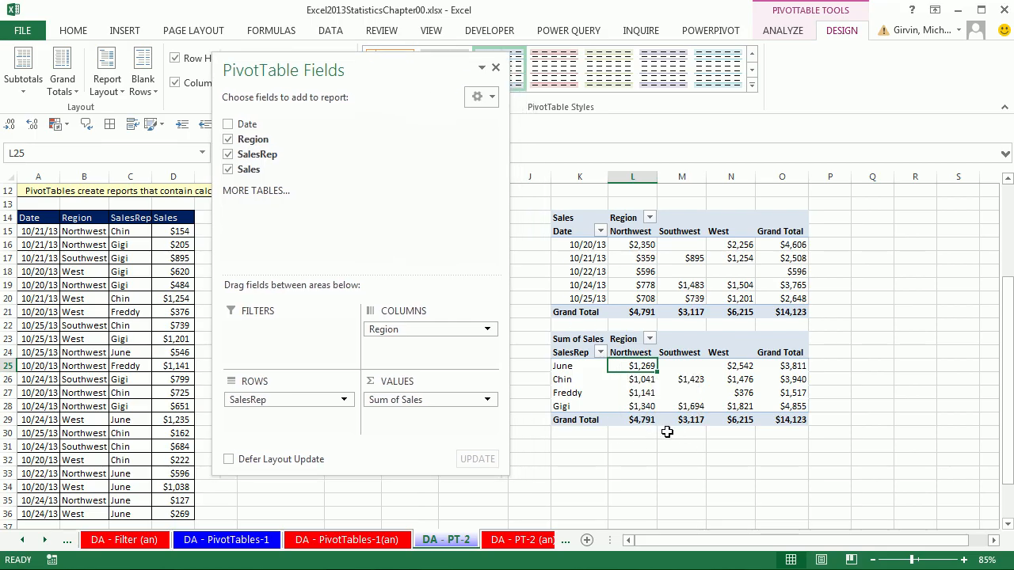
mouse_move(670, 425)
drag(407, 331, 346, 421)
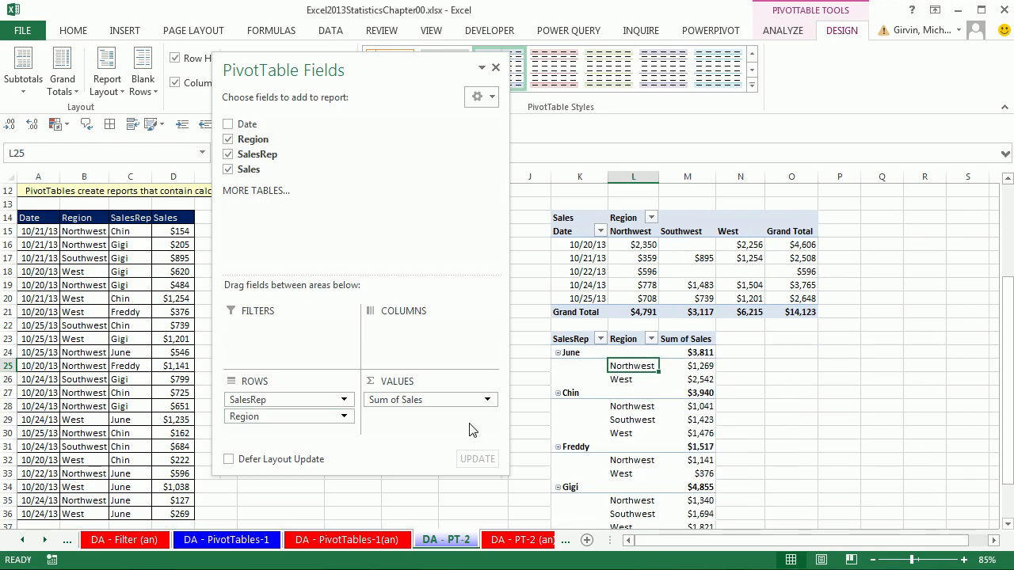
scroll(792, 444, down, 1)
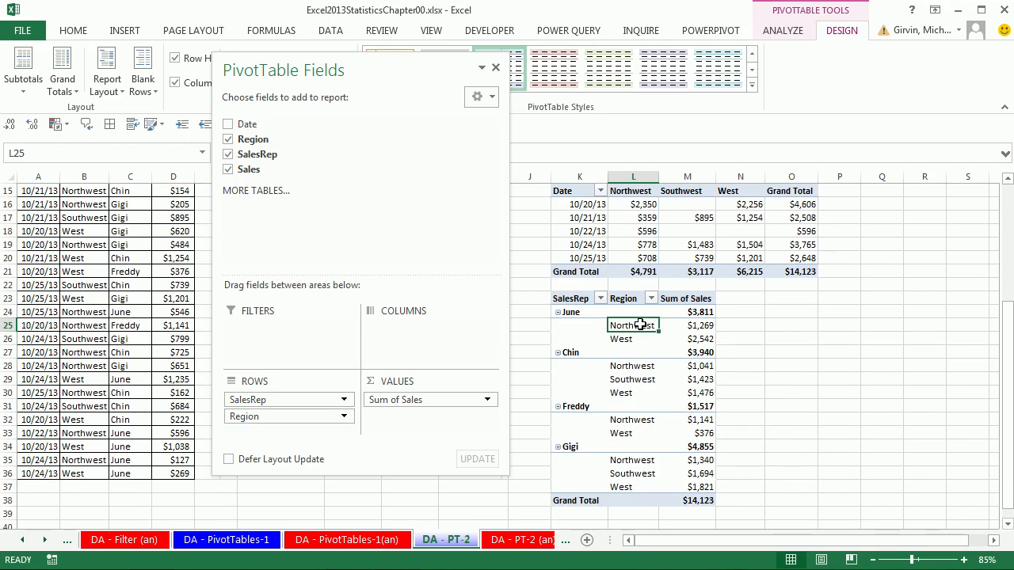
mouse_move(698, 446)
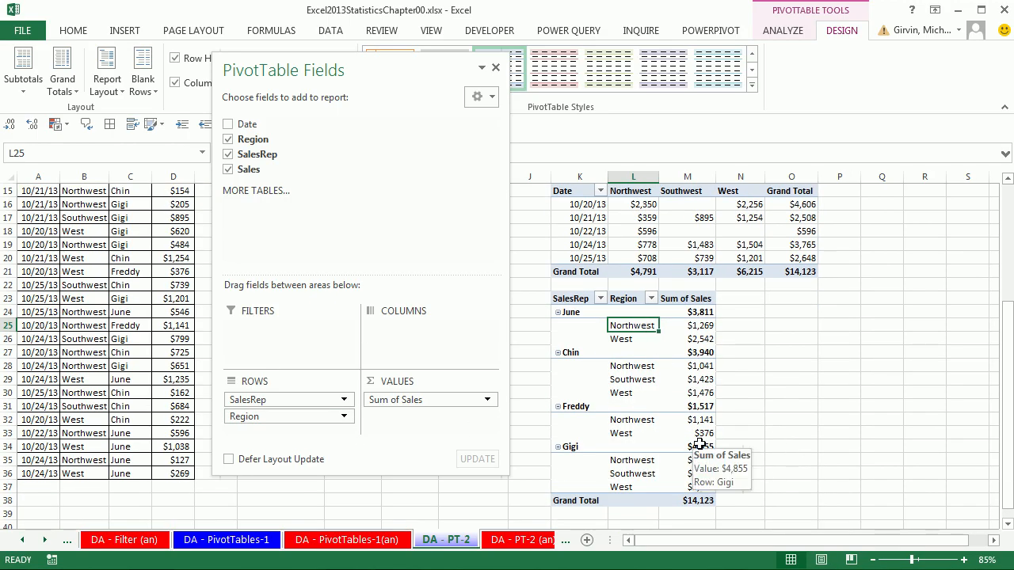
drag(409, 68, 221, 171)
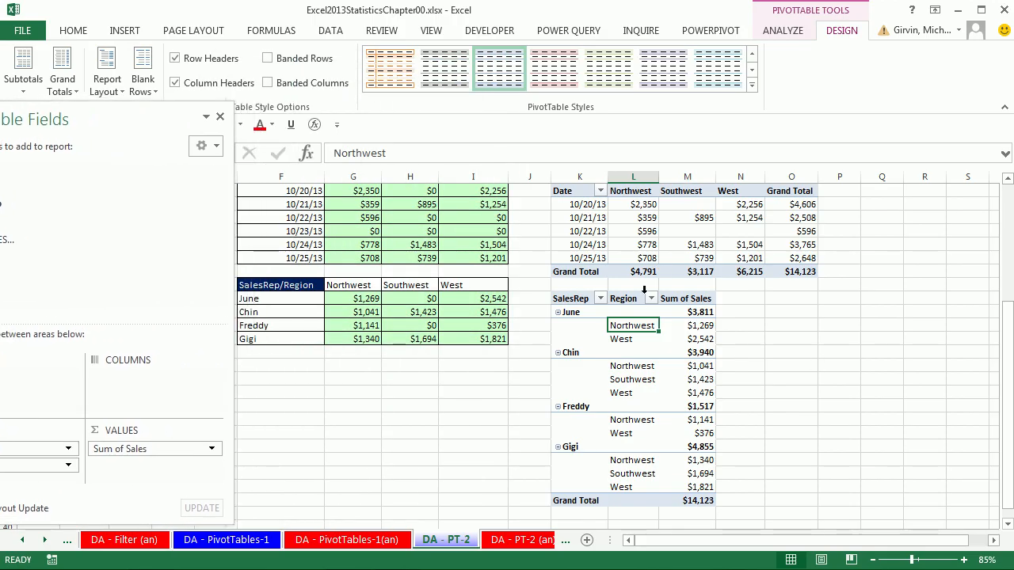
scroll(670, 307, up, 1)
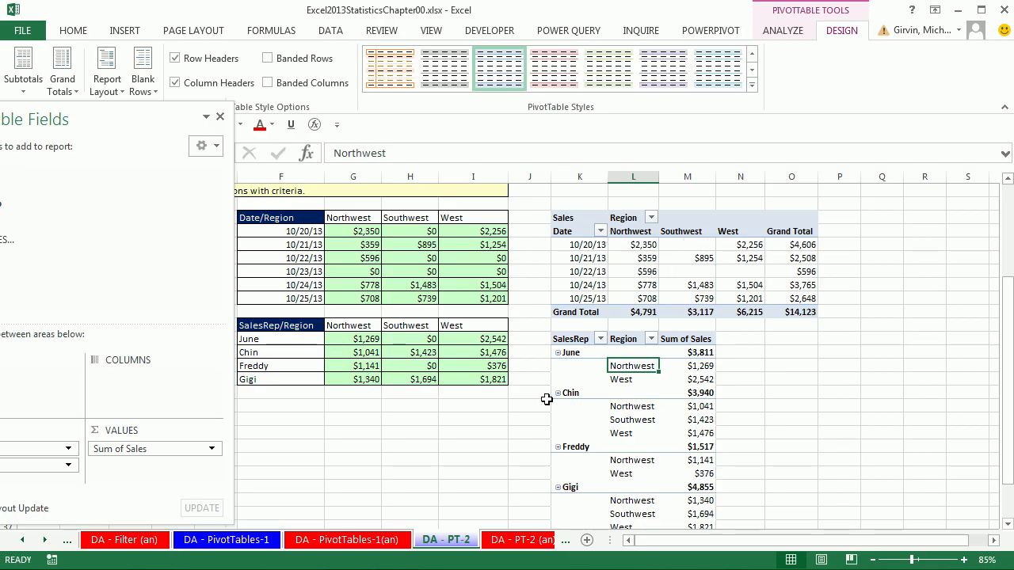
- Try SalesRep in the columns area, and restore SalesRep to rows with Region in columns for the lower PivotTable
drag(146, 123, 400, 87)
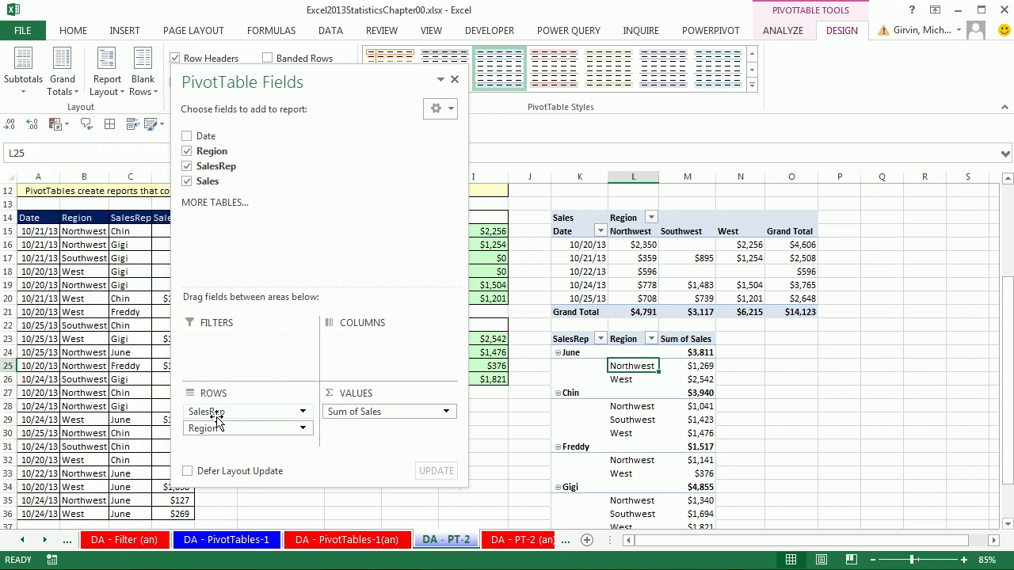
drag(220, 418, 404, 352)
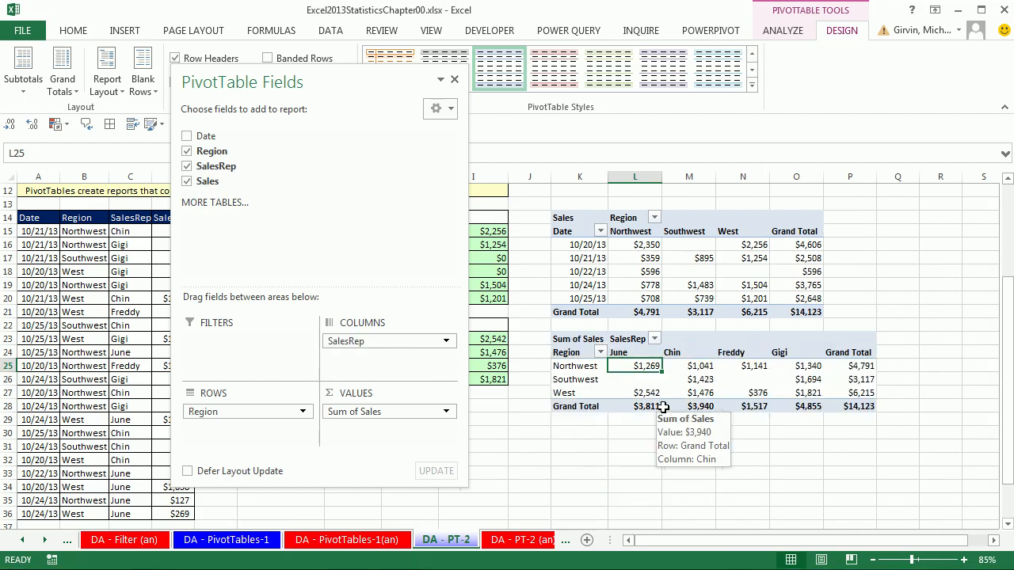
drag(364, 346, 374, 378)
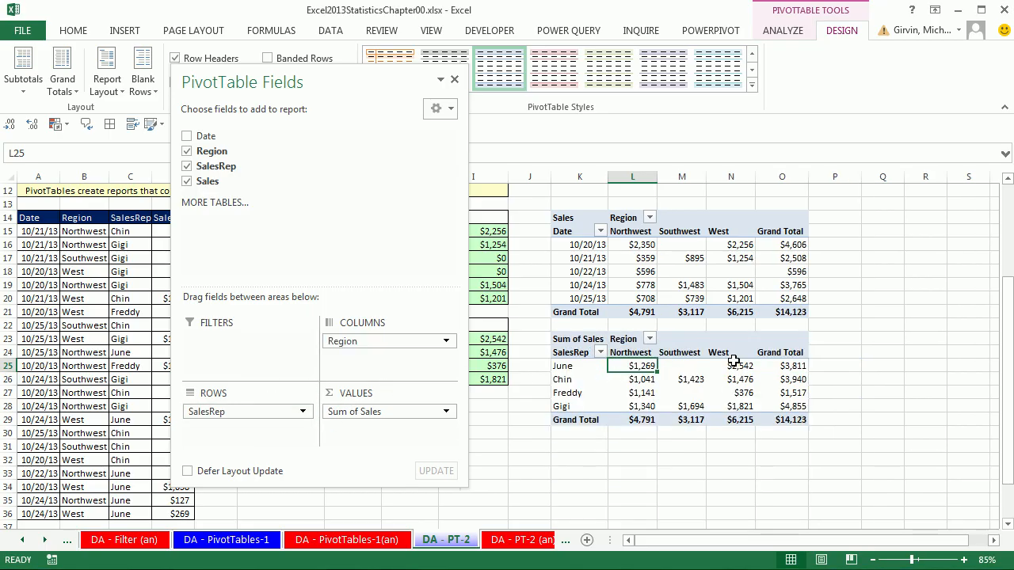
- Switch to the DA - PT-3 worksheet
click(44, 540)
click(44, 539)
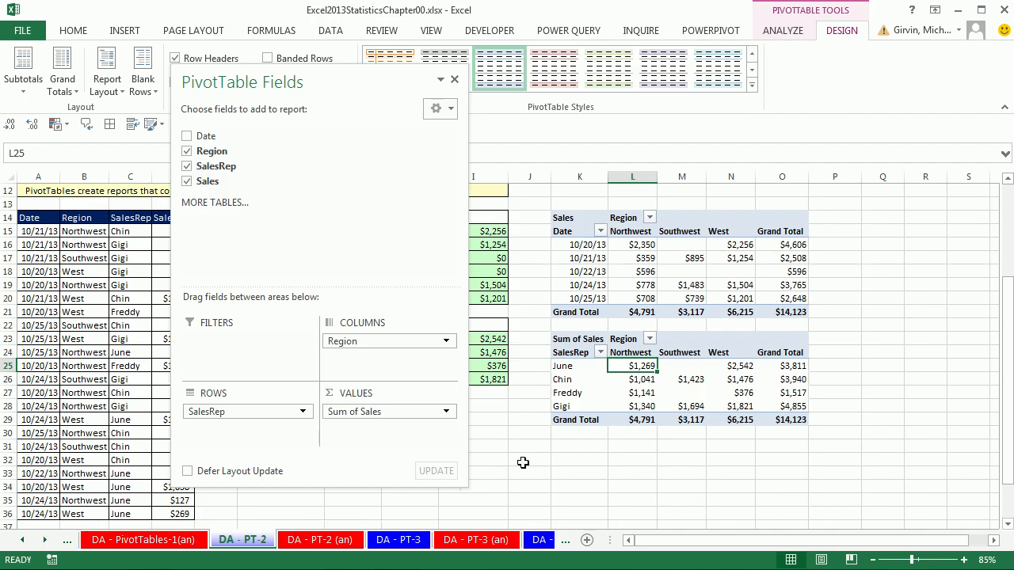
click(396, 540)
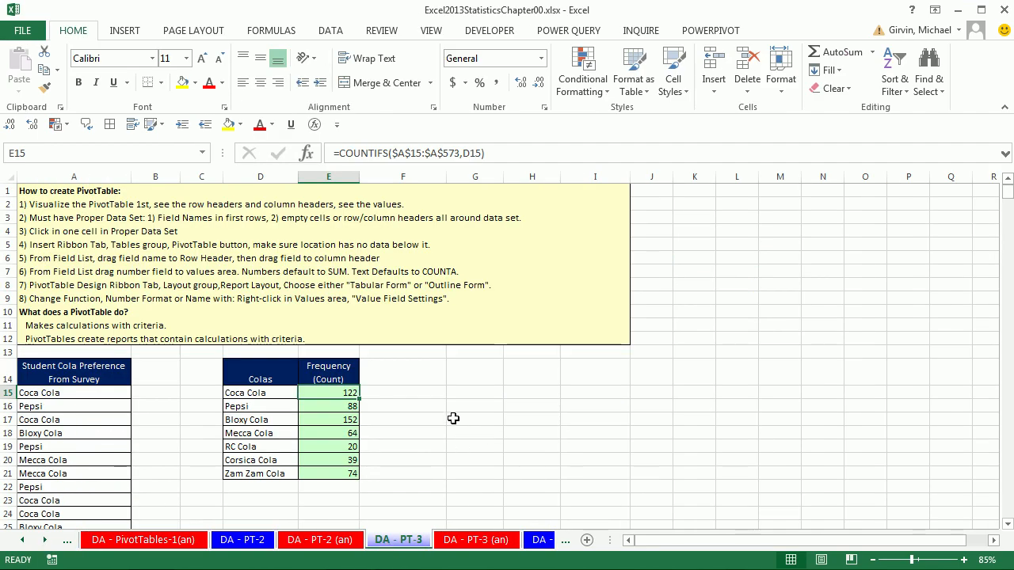
- Check how far the Student Cola Preference From Survey data extends in column A, return to its header, and select cell A17 inside it
click(83, 421)
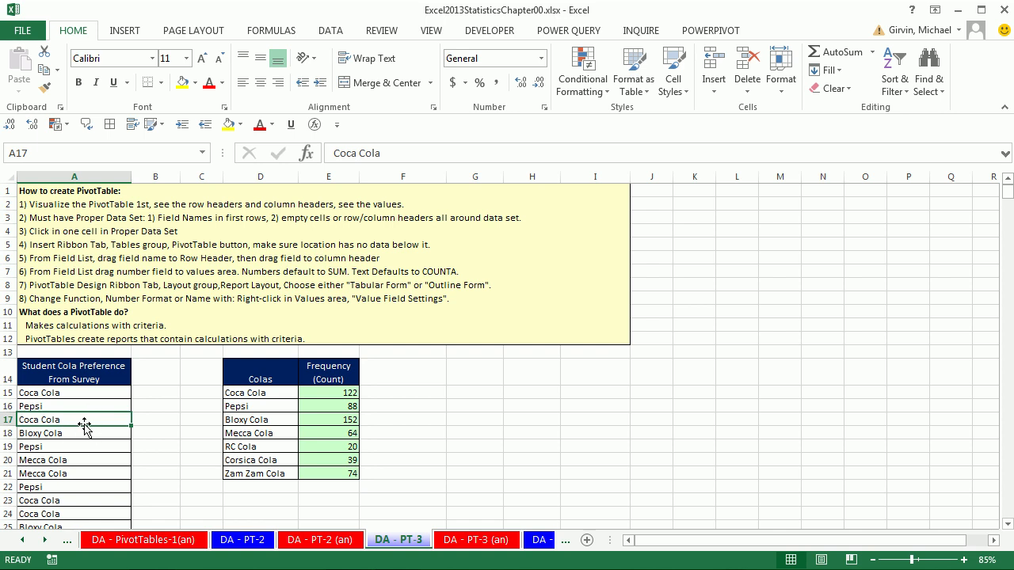
key(ctrl+Down)
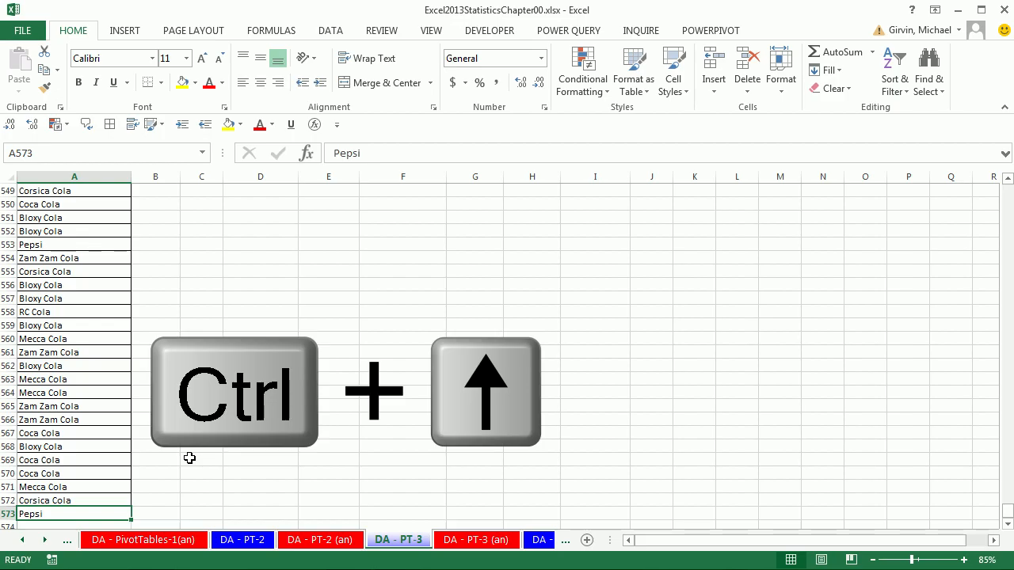
key(ctrl+Up)
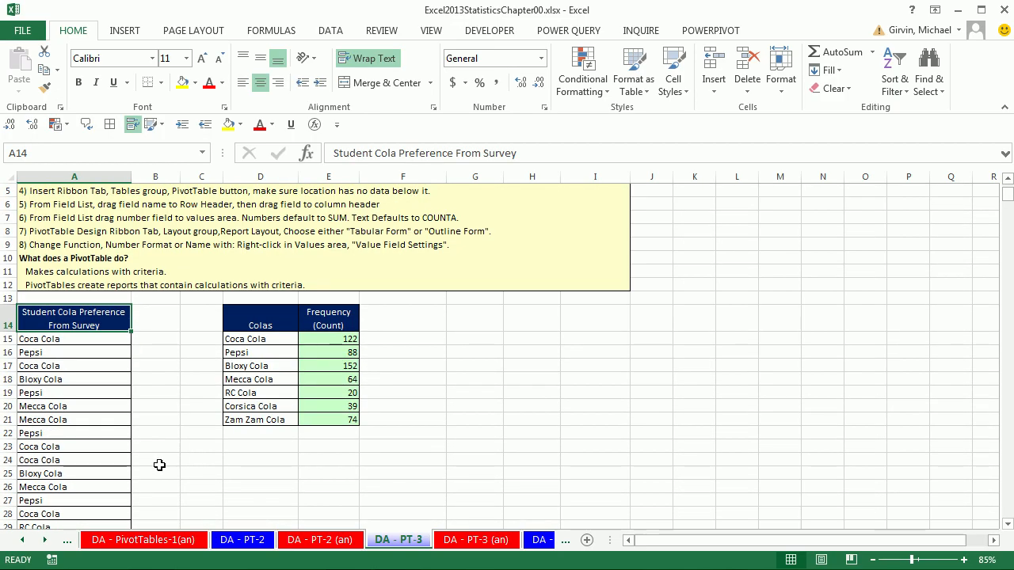
click(103, 351)
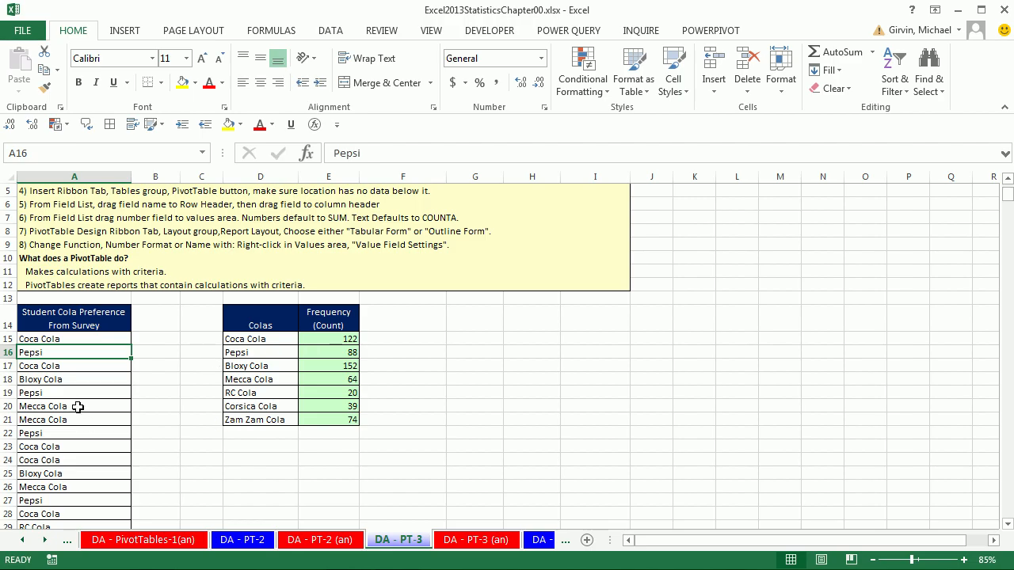
click(63, 369)
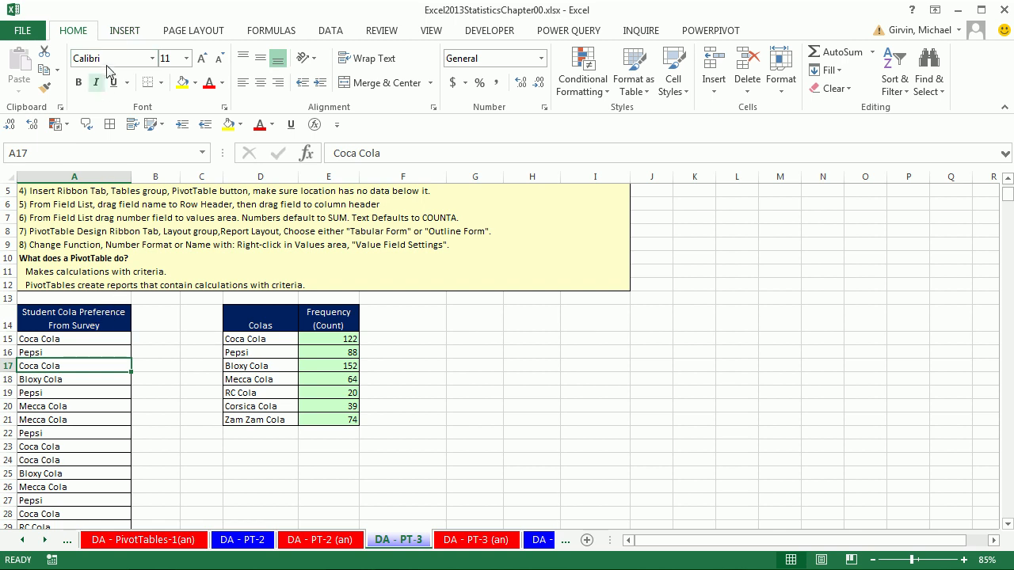
click(124, 33)
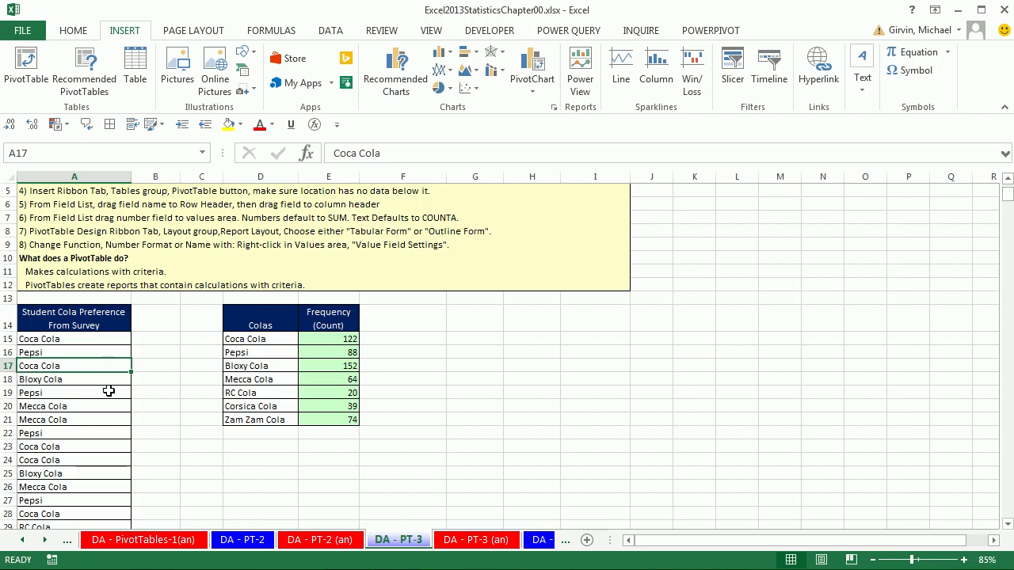
key(alt)
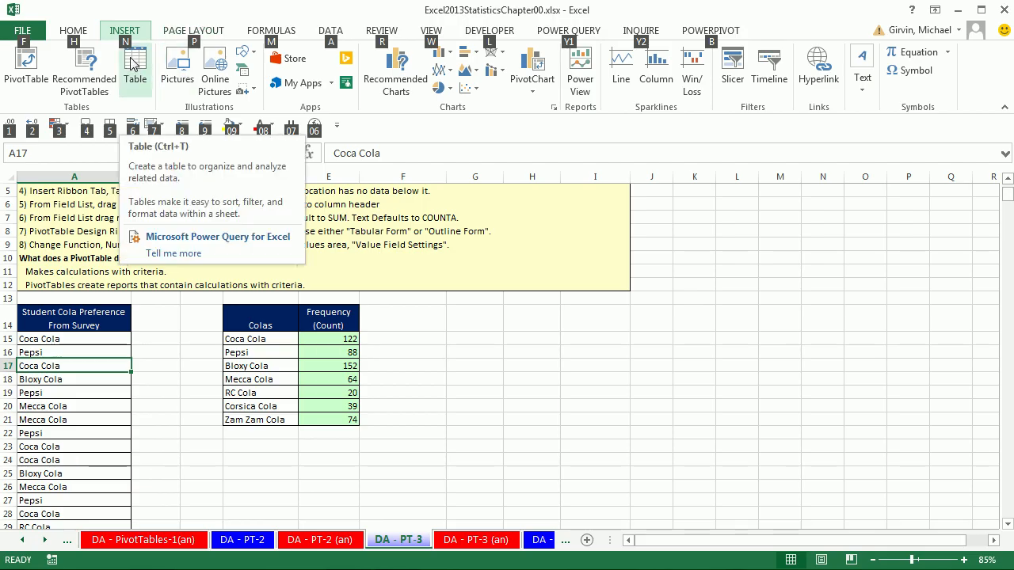
key(n)
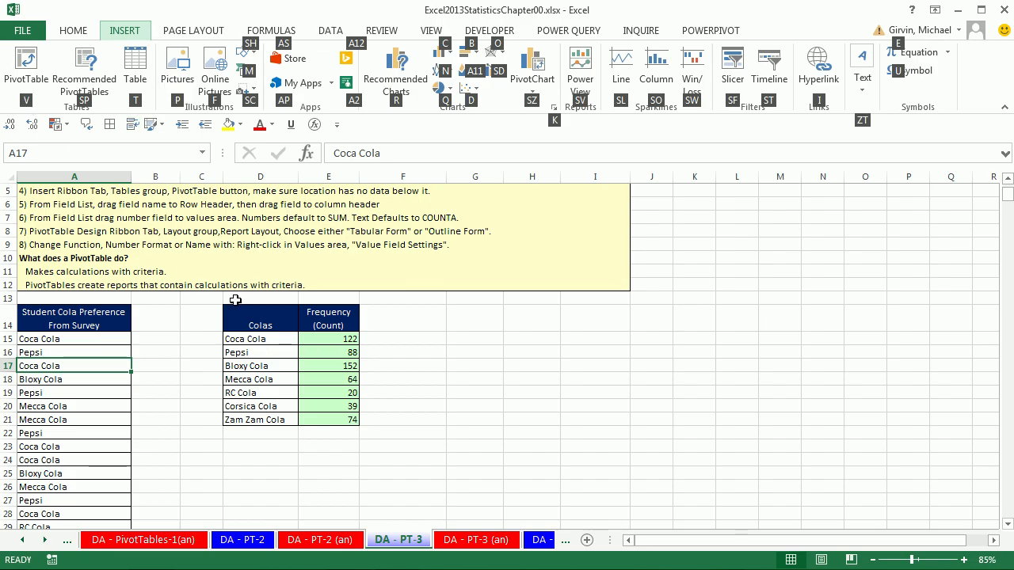
key(v)
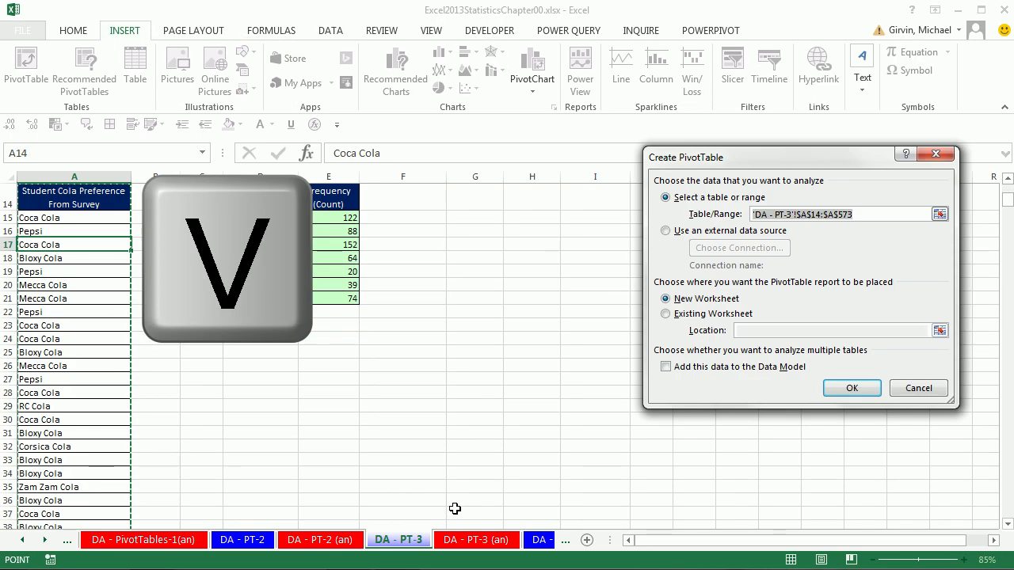
key(Escape)
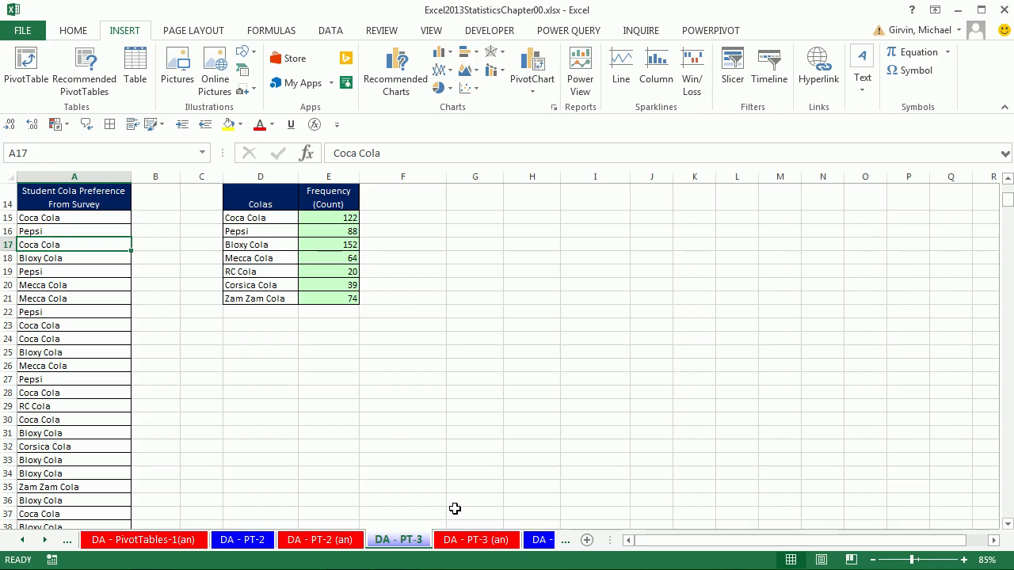
key(alt)
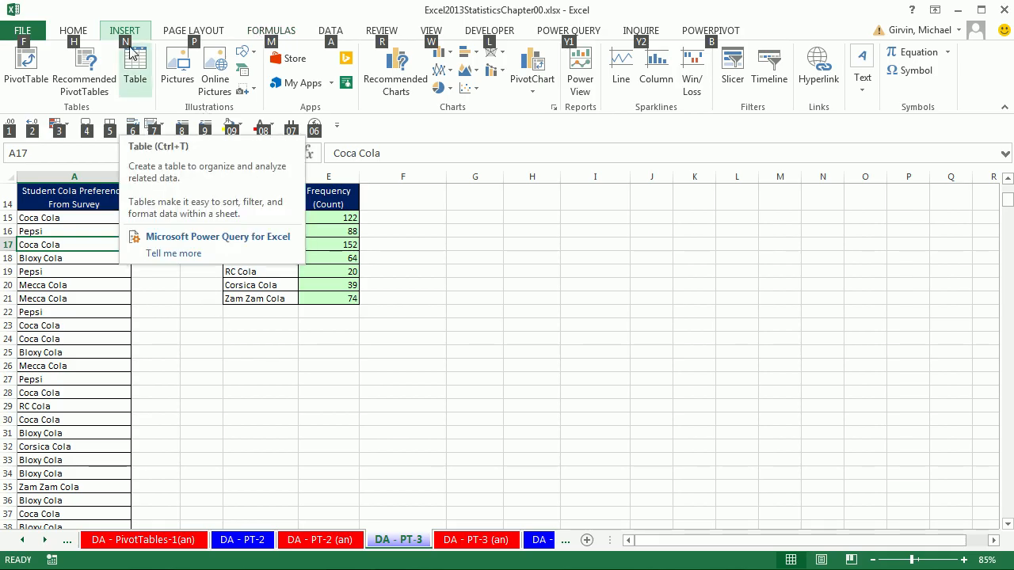
key(Escape)
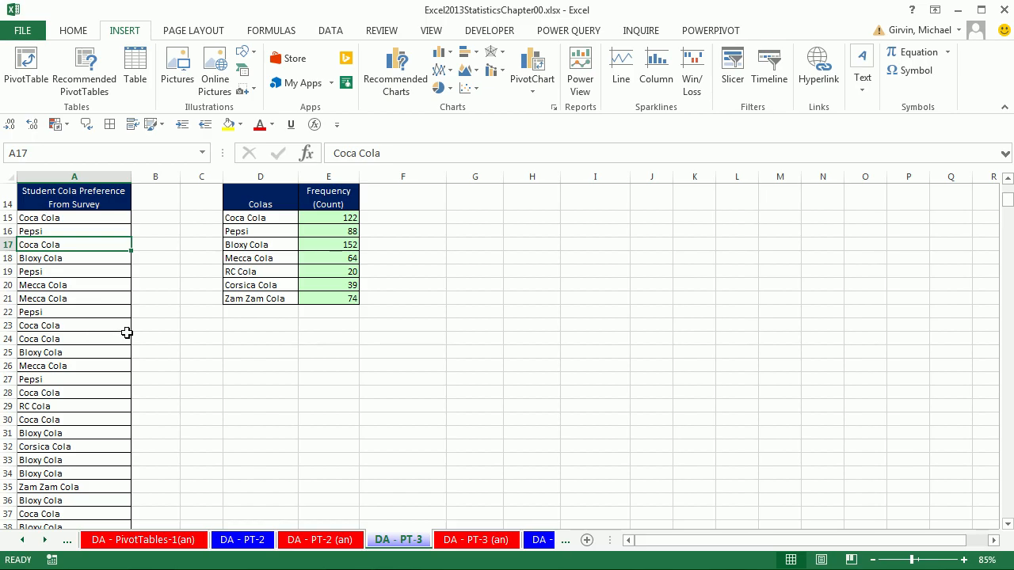
- Create a PivotTable from the cola survey data in A14:A573 on the existing worksheet at cell G14
scroll(124, 330, up, 1)
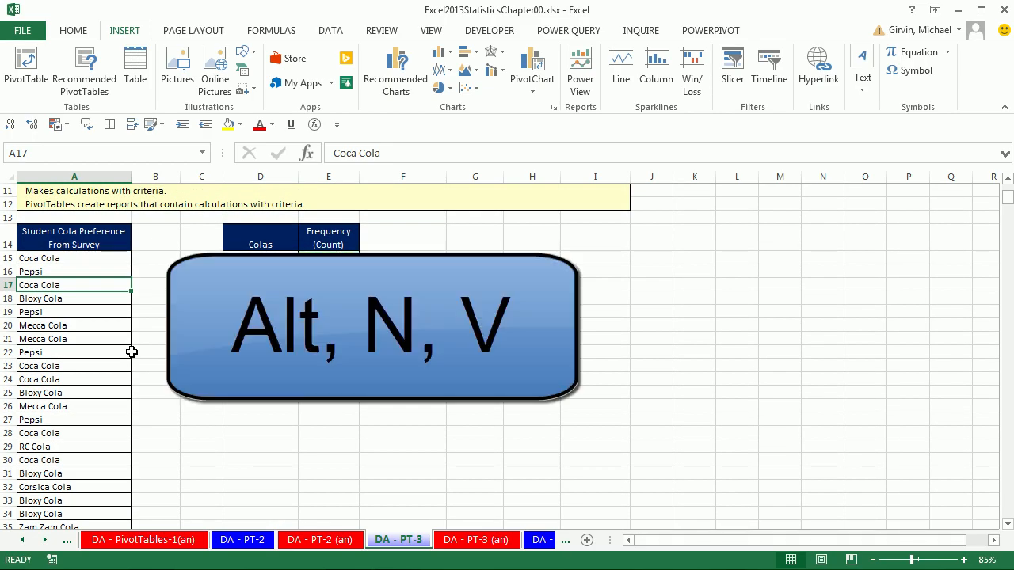
key(alt+n)
key(v)
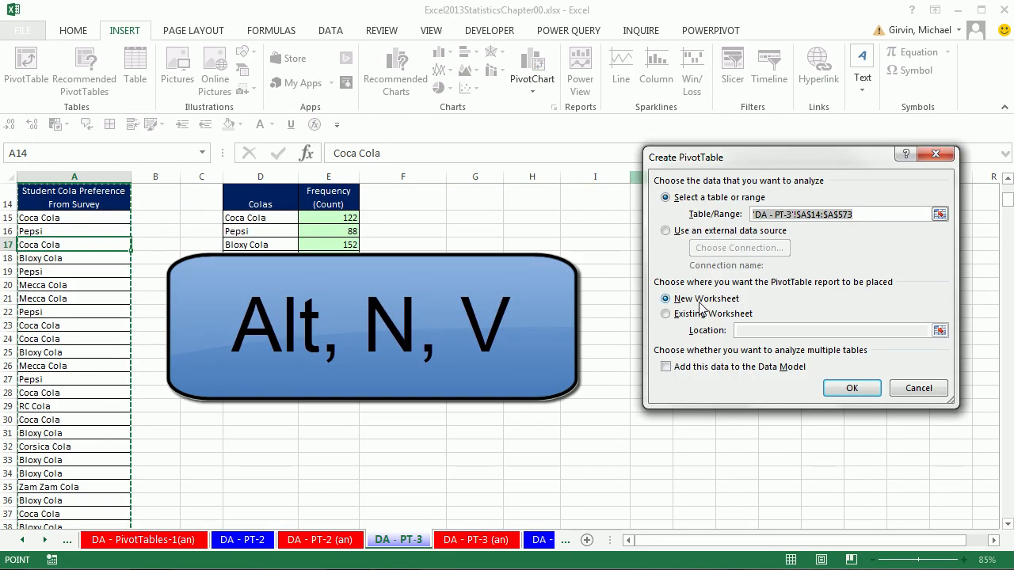
click(669, 316)
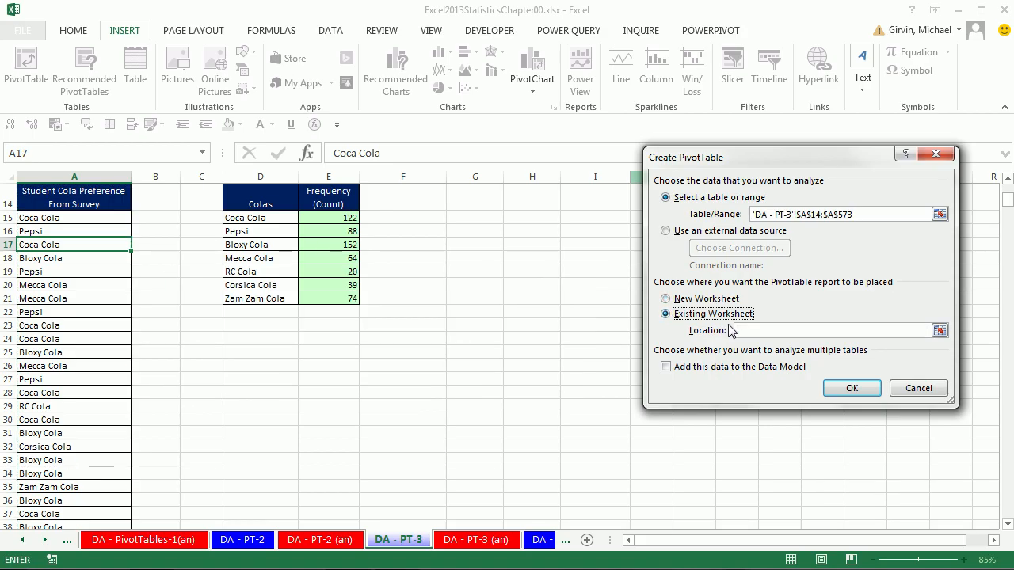
click(755, 333)
scroll(498, 316, up, 1)
click(458, 246)
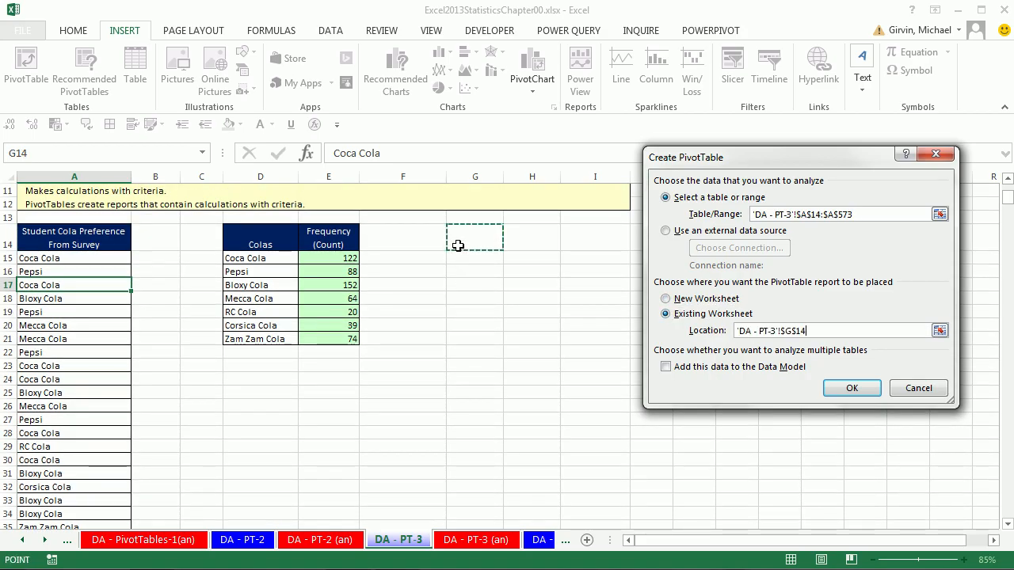
click(850, 388)
- Place Student Cola Preference From Survey in both the rows and values areas, and move the field list off the PivotTable
drag(453, 82, 848, 79)
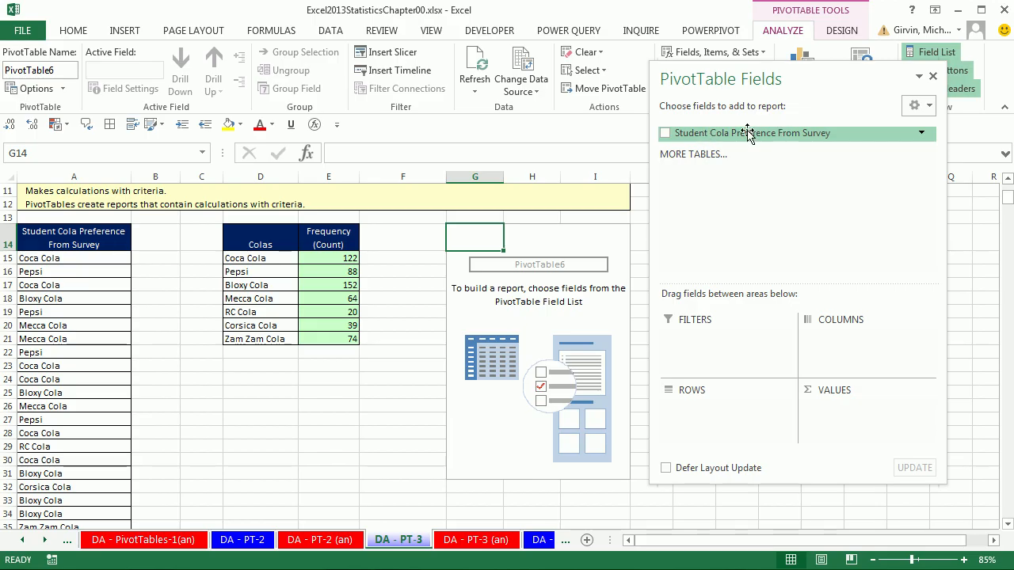
drag(749, 135, 717, 424)
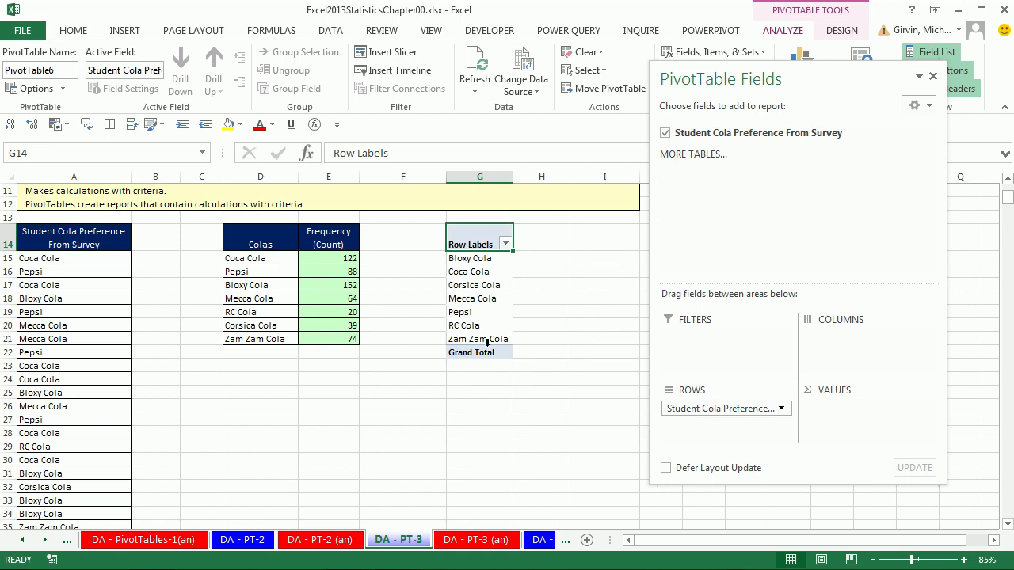
drag(687, 135, 848, 418)
drag(840, 79, 283, 86)
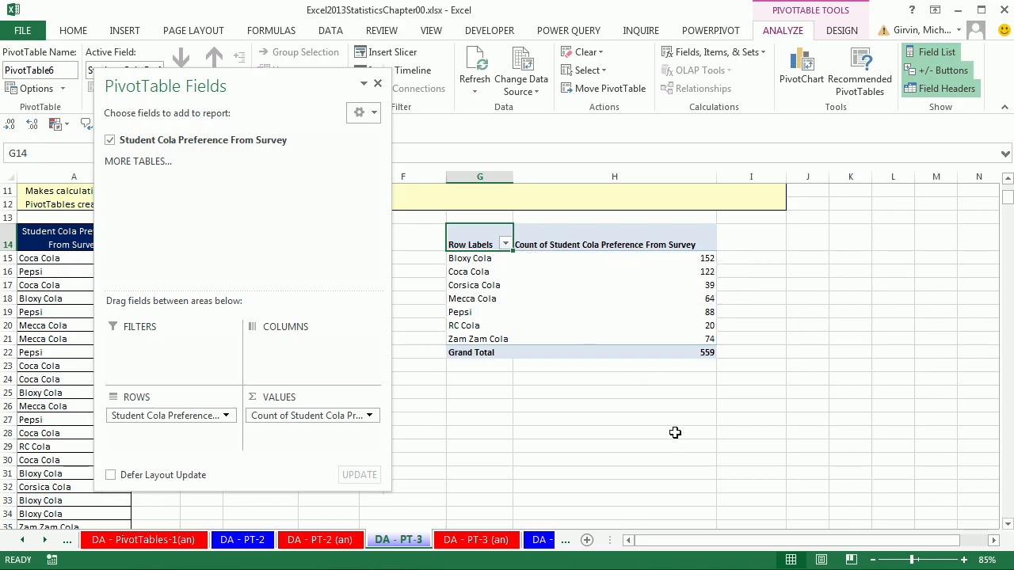
mouse_move(537, 266)
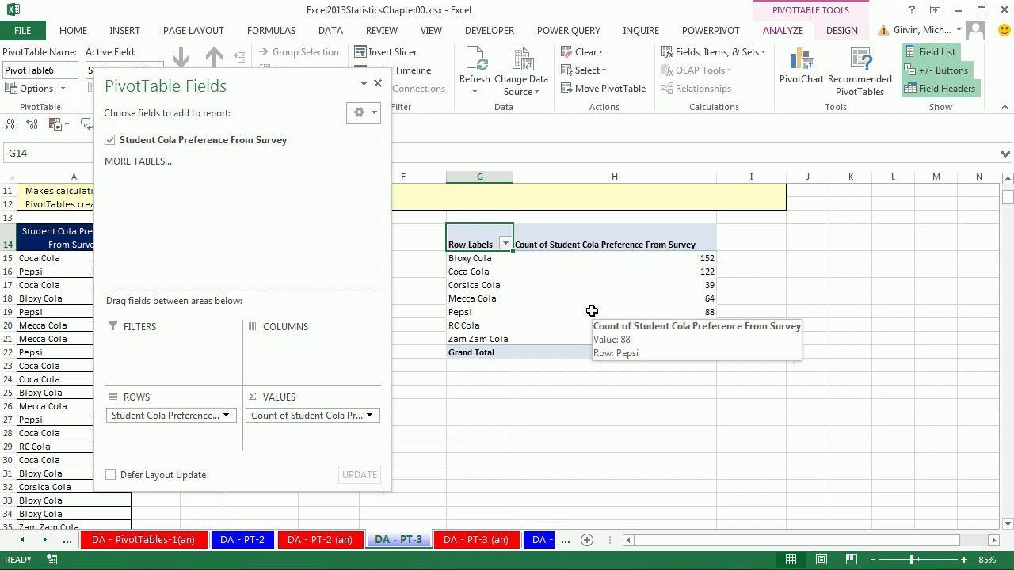
- Close the field list and rename the PivotTable's row labels heading in G14 to Cola
click(841, 32)
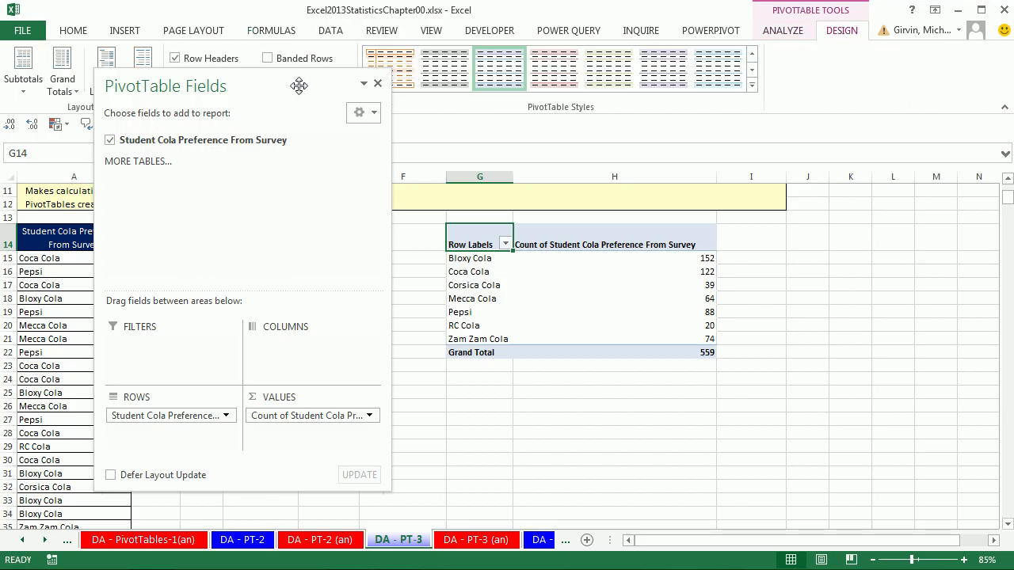
click(378, 84)
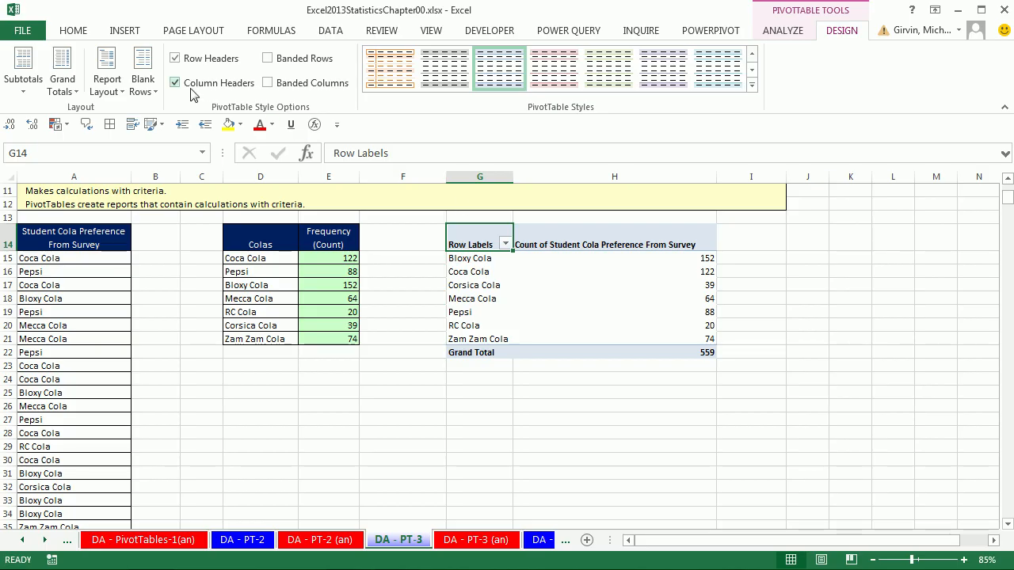
click(108, 83)
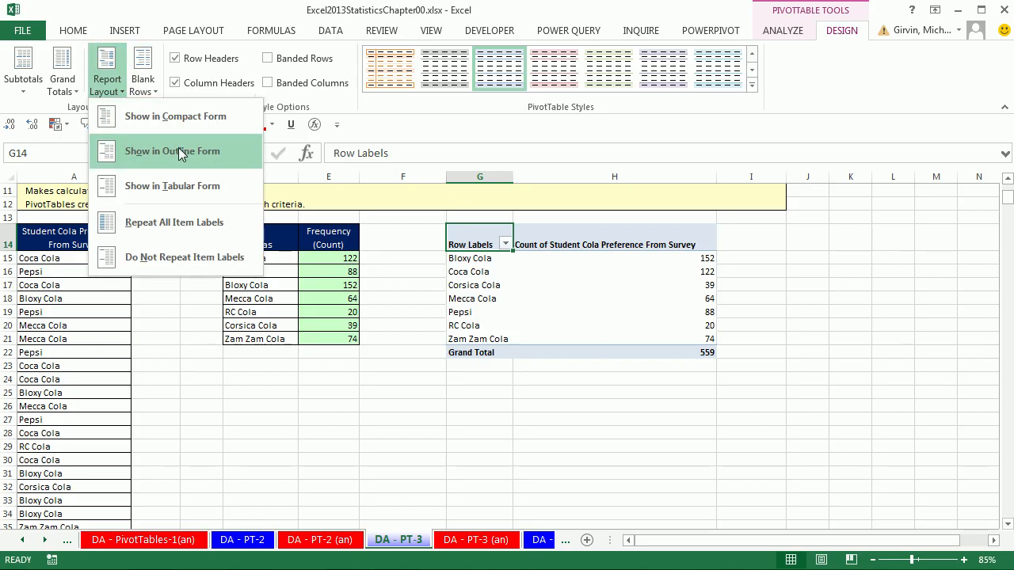
key(Escape)
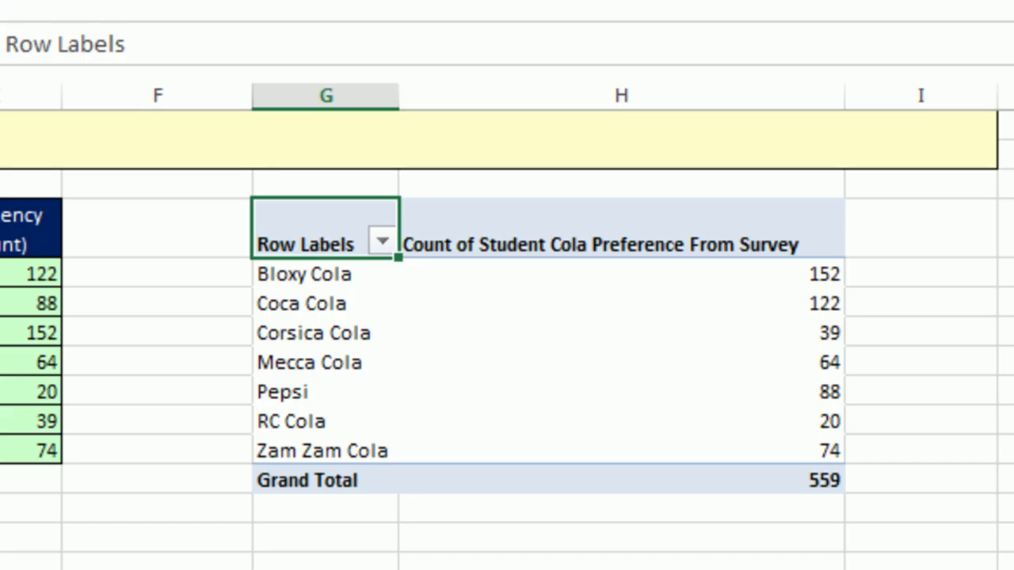
text(Cola)
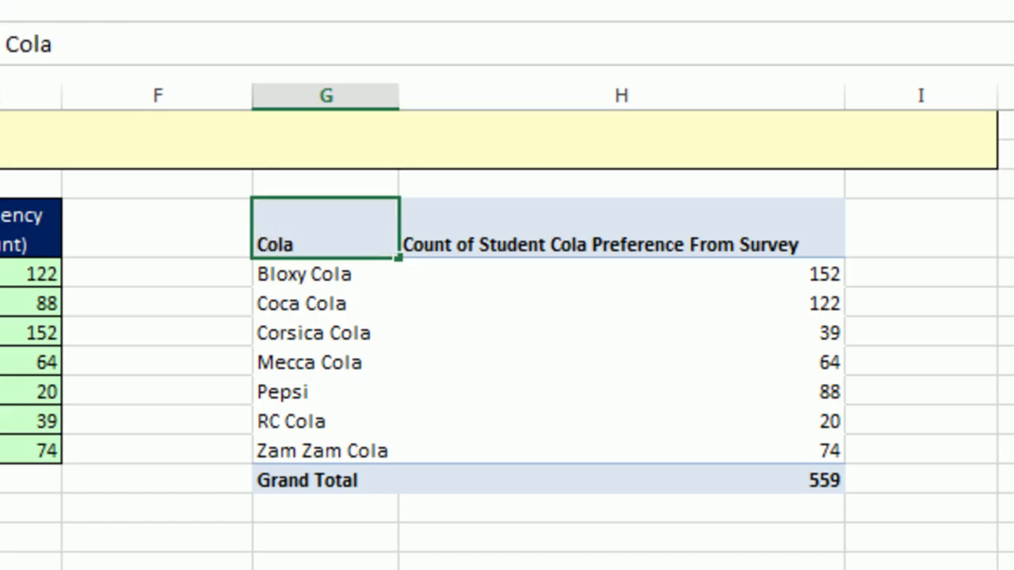
- Rename the PivotTable's count heading in H14 to Frequency (Count) and narrow column H to fit it
click(654, 244)
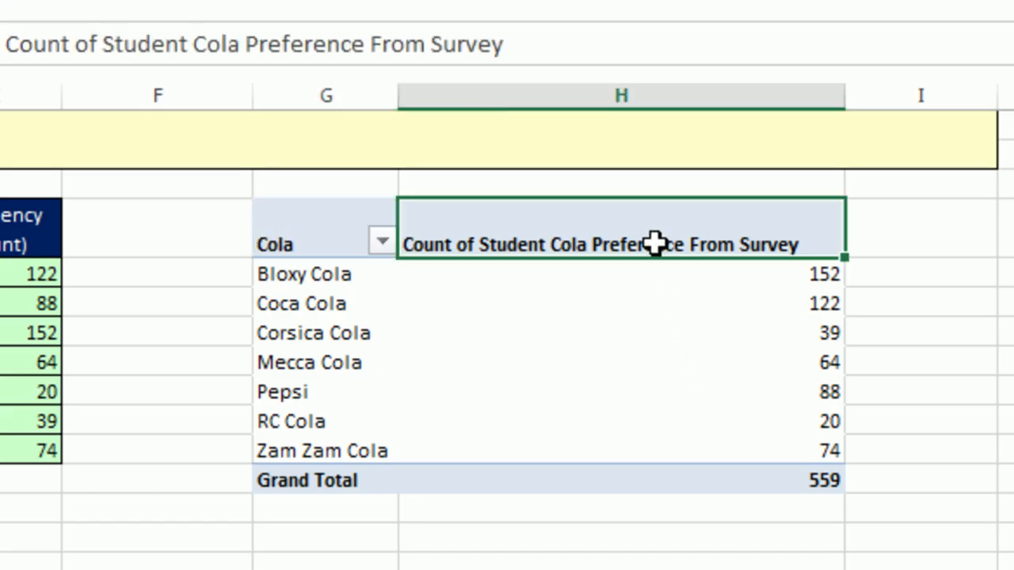
text(Frequency (Count))
key(Return)
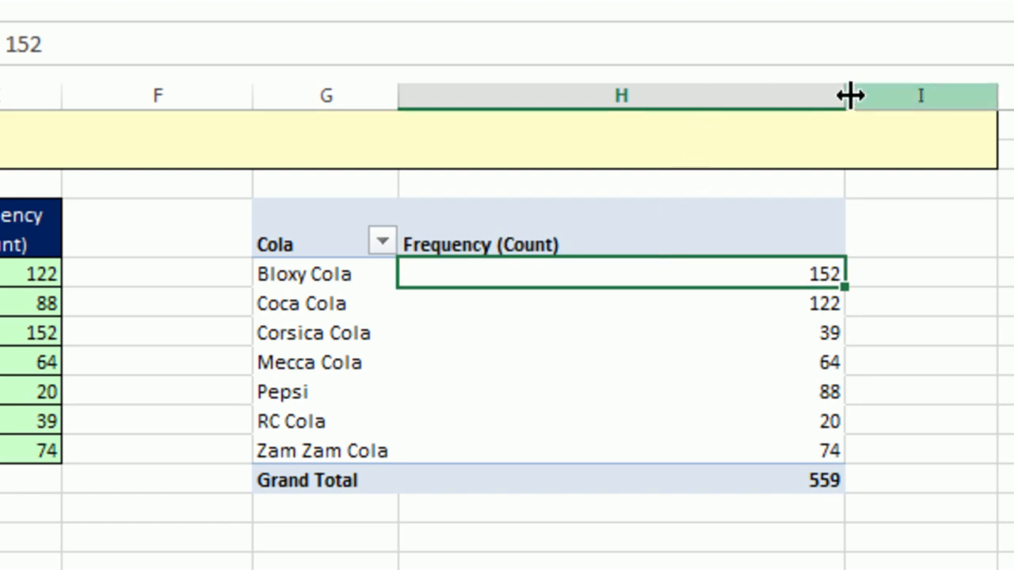
drag(847, 99, 576, 150)
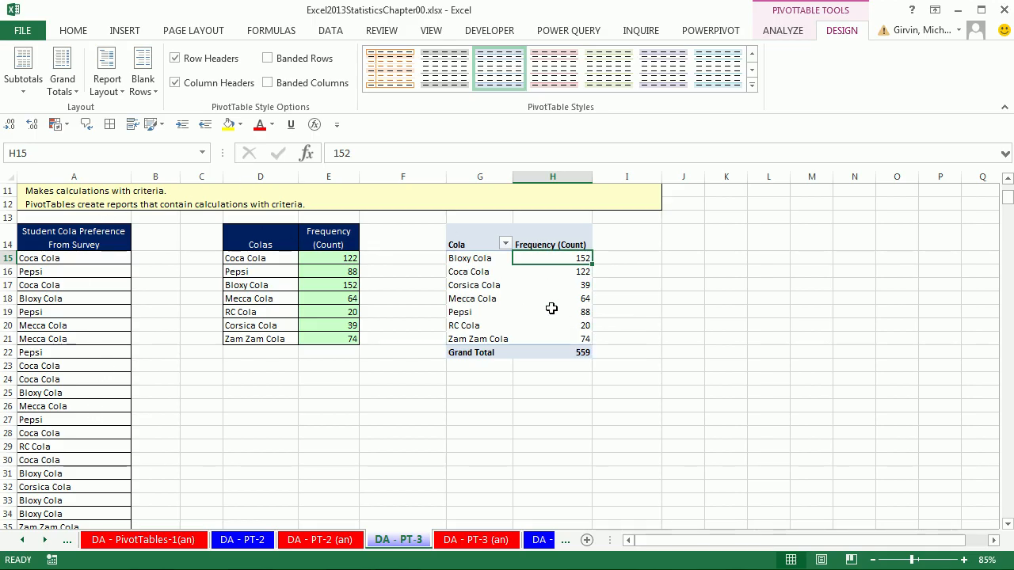
- Switch to the DA - PT-4 worksheet
click(45, 540)
click(44, 541)
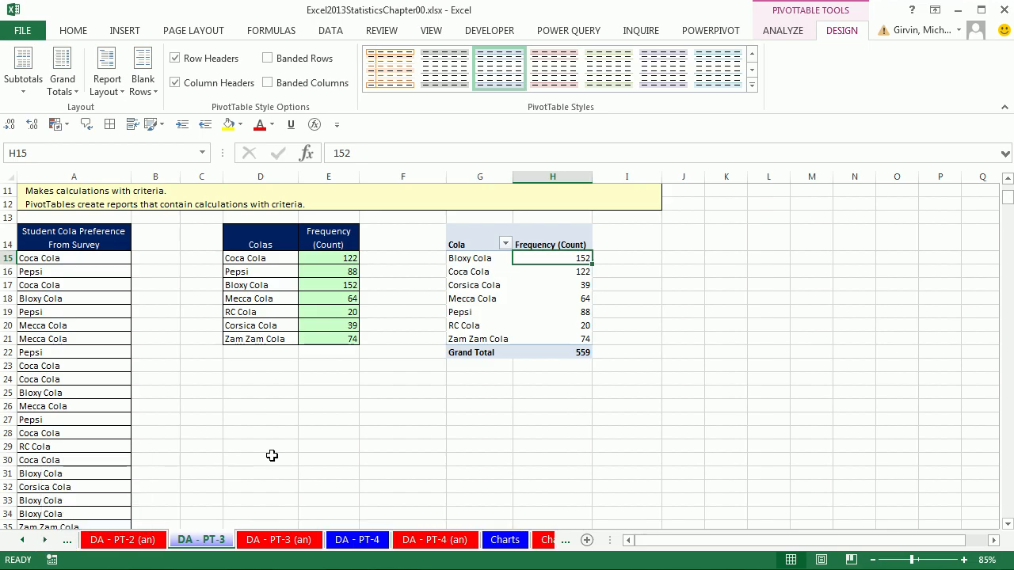
click(357, 542)
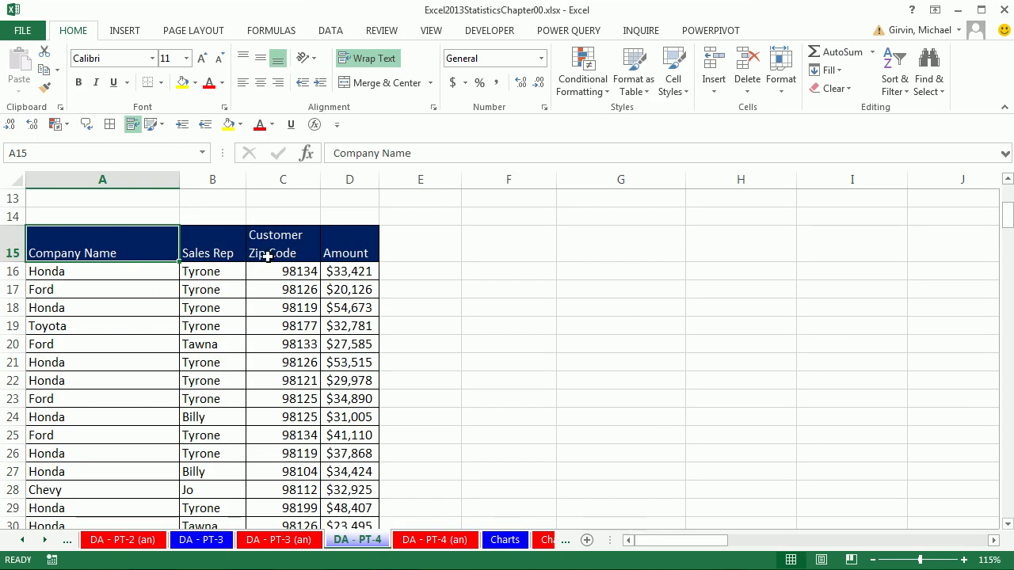
- Insert a PivotTable from the sales data in A15:D229, placed on the existing worksheet at cell F15
click(293, 290)
key(ctrl+Down)
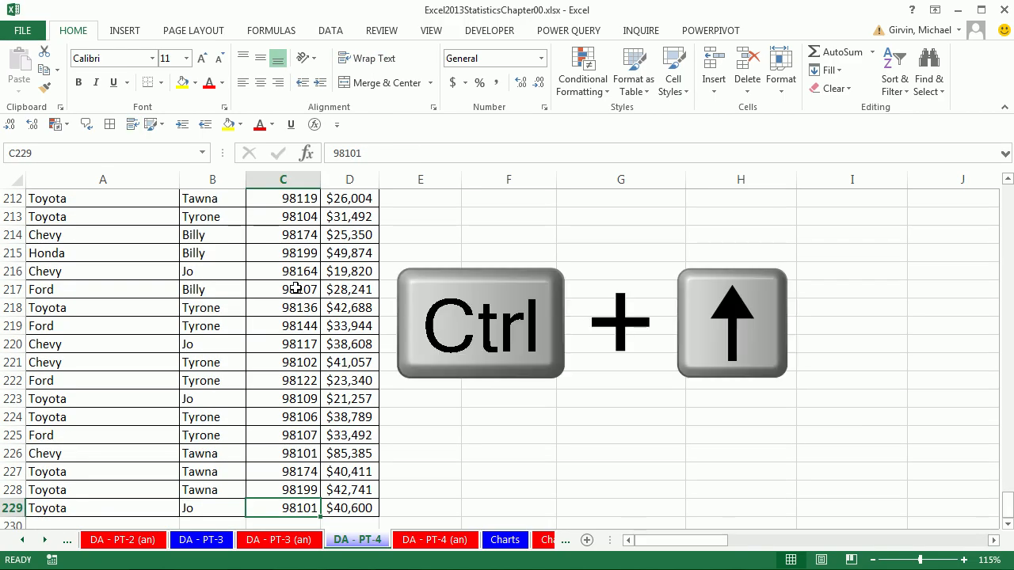
key(ctrl+Up)
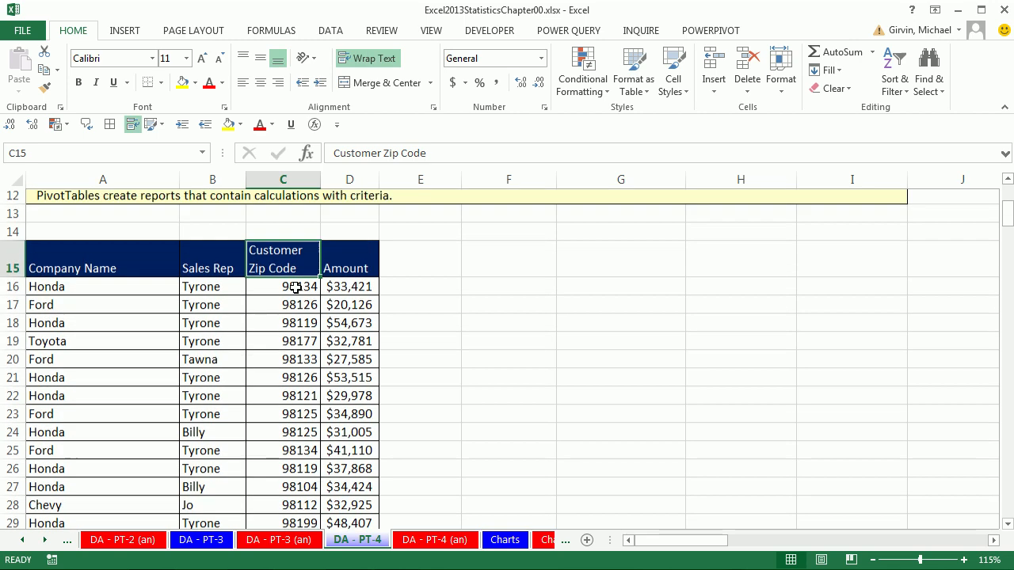
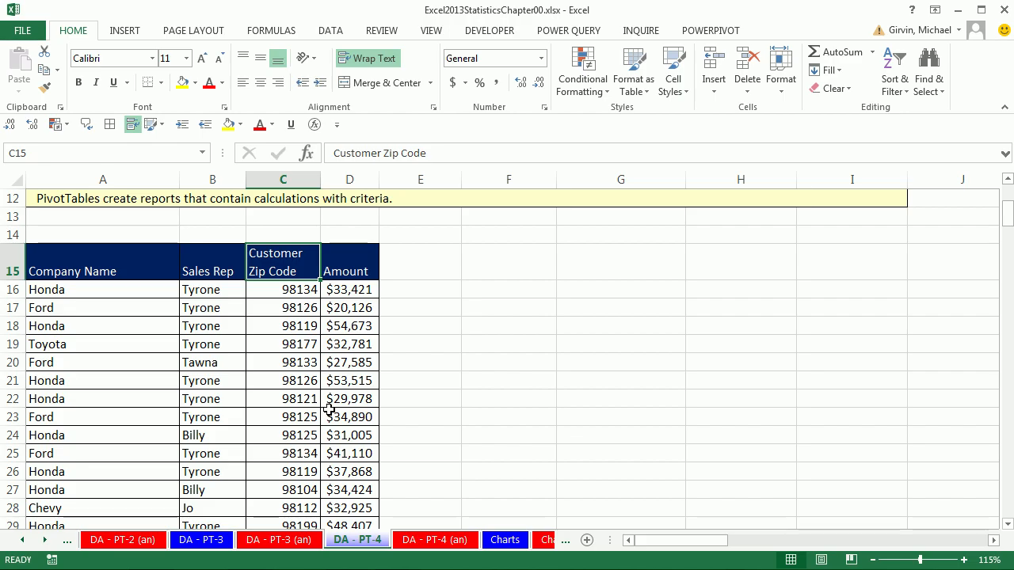
key(alt)
key(n)
key(v)
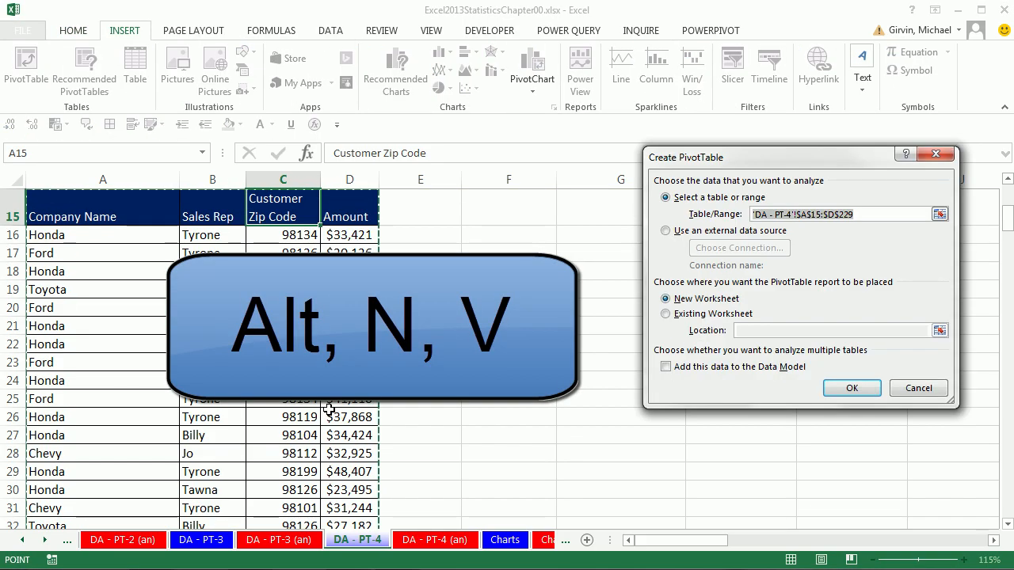
click(666, 315)
click(757, 333)
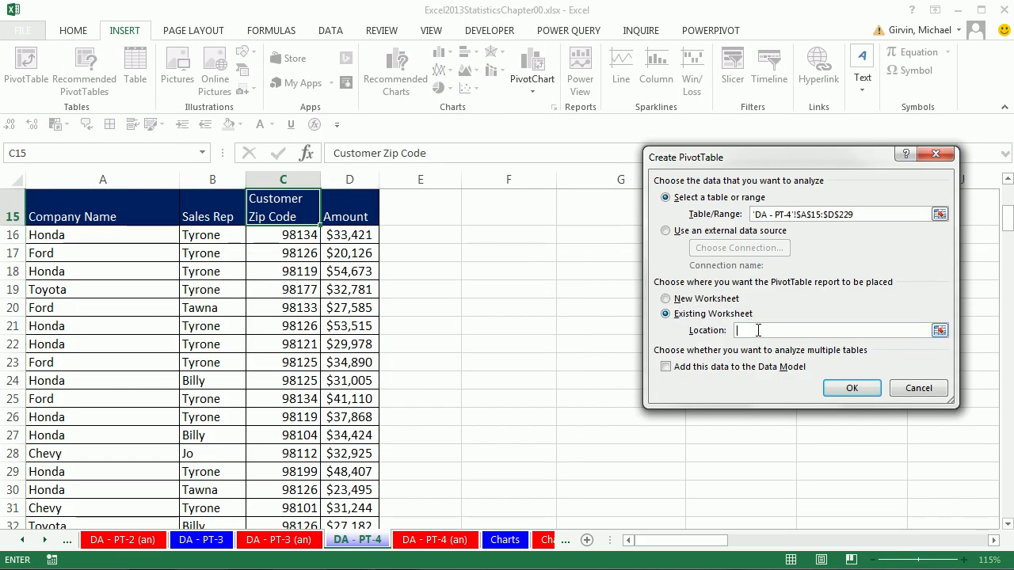
click(497, 213)
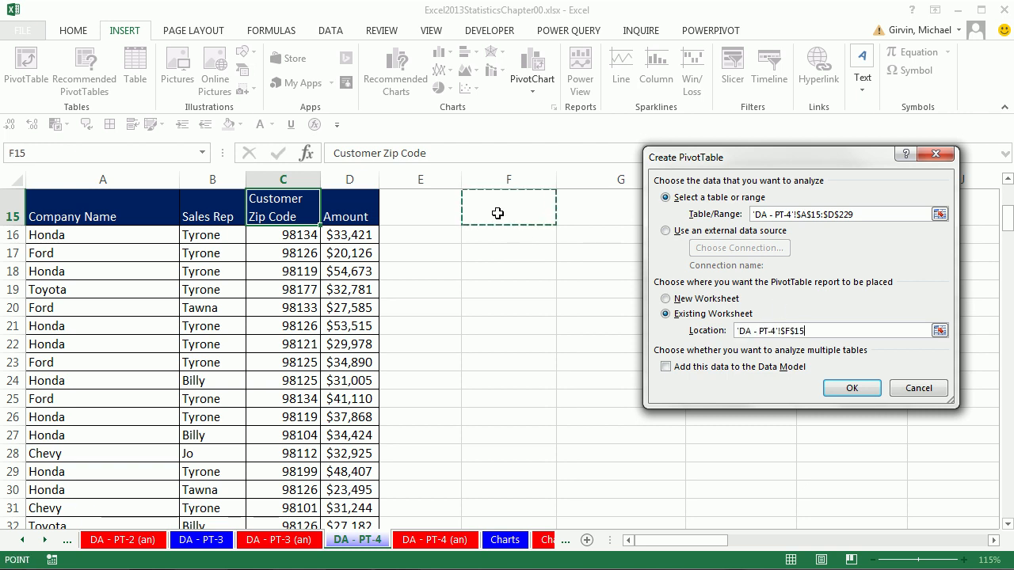
click(846, 387)
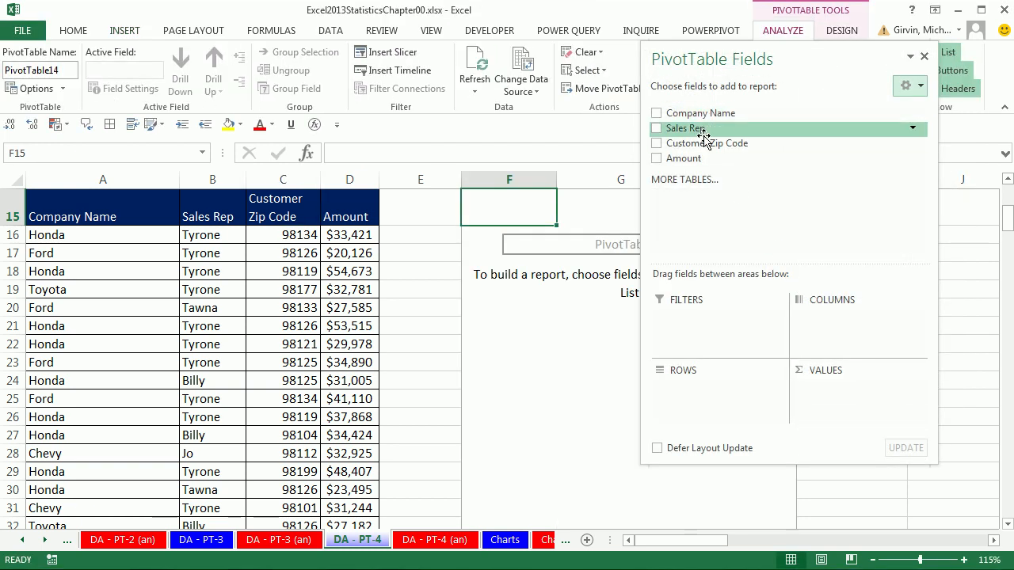
- Place Customer Zip Code in the rows area and add Amount to the values area three times, enlarging the field list to fit
drag(710, 142, 711, 398)
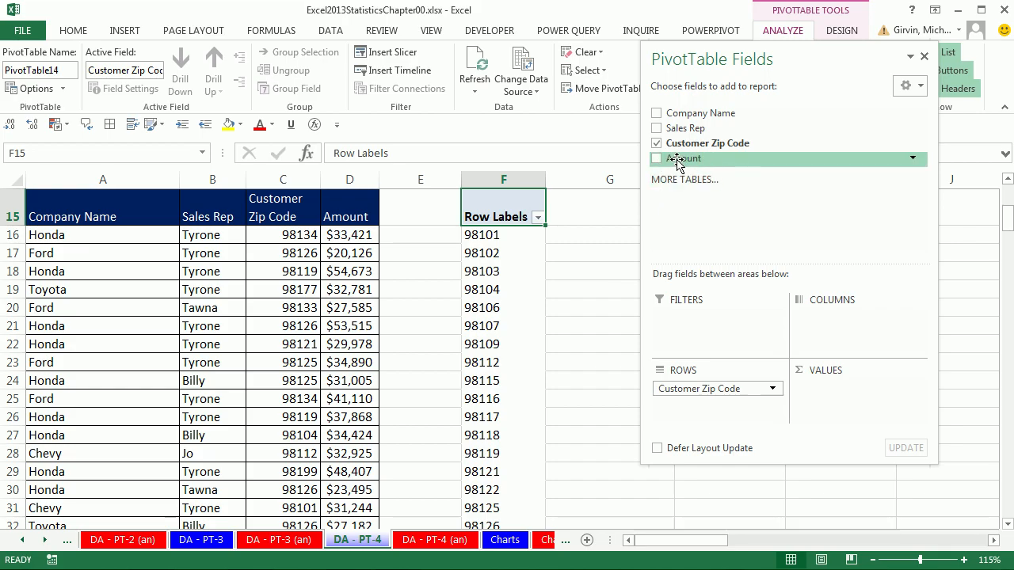
drag(678, 162, 850, 396)
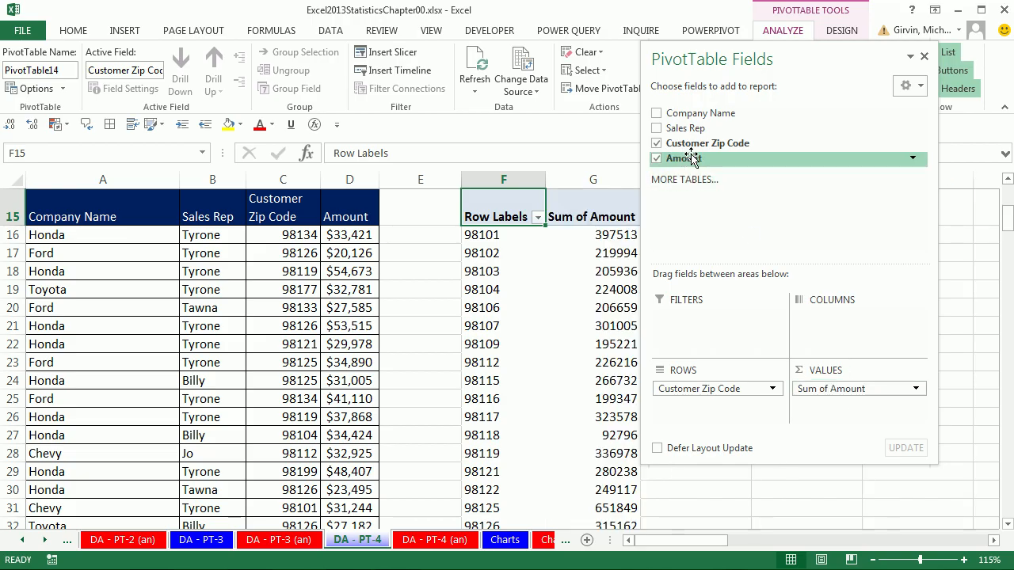
drag(686, 163, 835, 407)
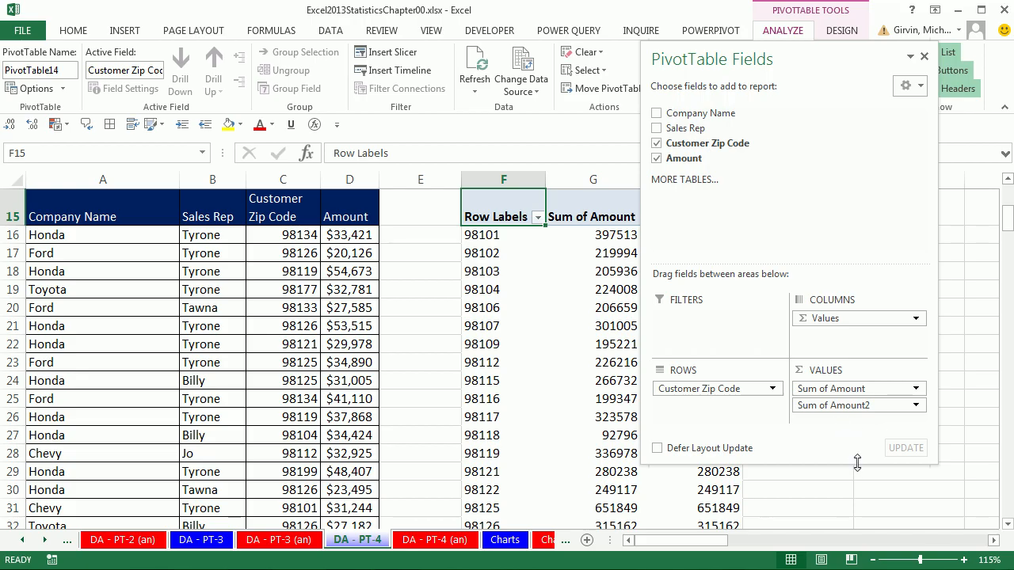
drag(857, 463, 874, 504)
drag(677, 158, 855, 457)
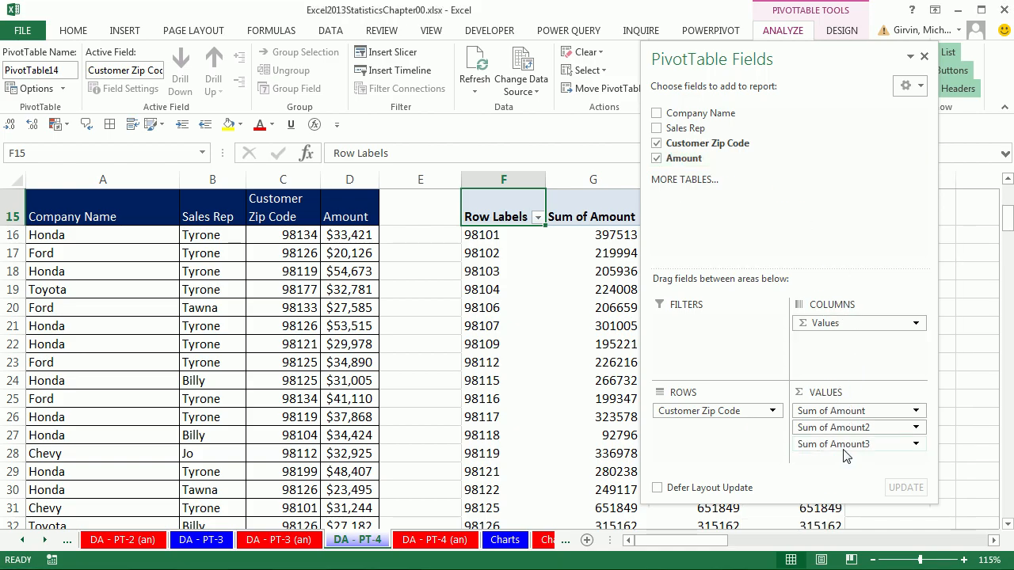
- Close the field list and rename the PivotTable's row labels heading in F15 to Zip
click(924, 57)
scroll(556, 288, up, 1)
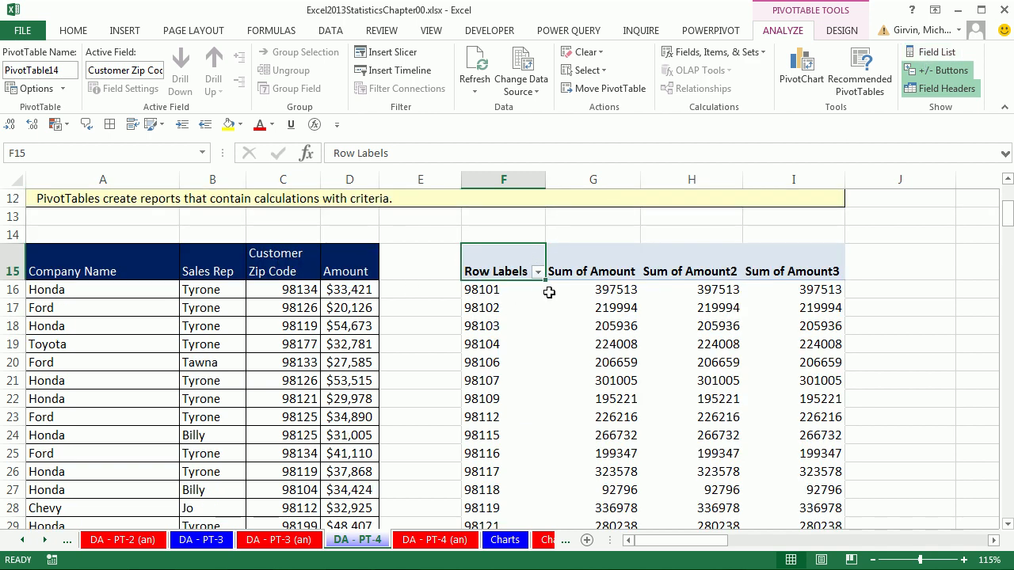
text(Zip)
key(Return)
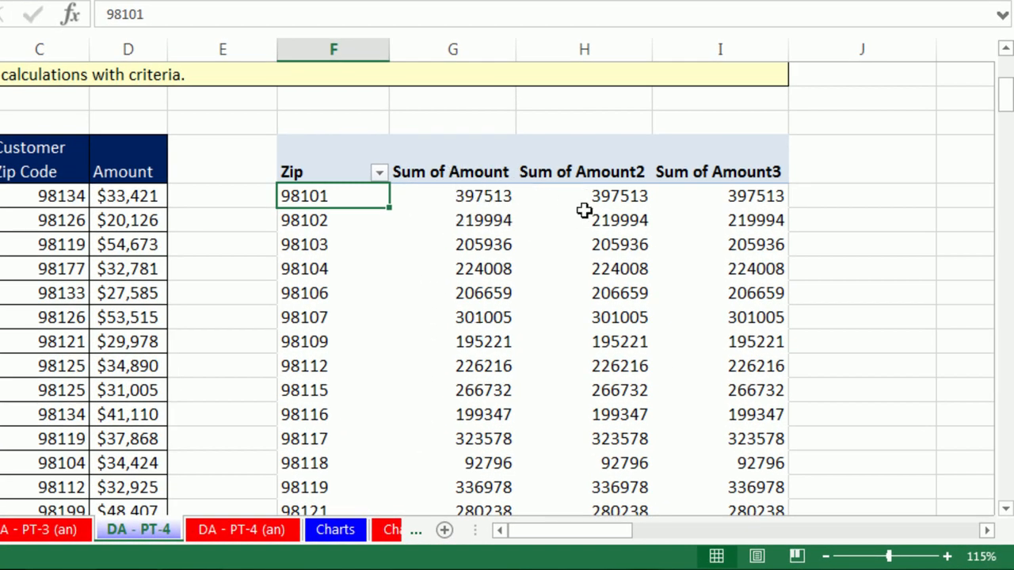
- Open the value field settings for the Sum of Amount column and choose Count Numbers as its calculation
click(443, 198)
right_click(442, 197)
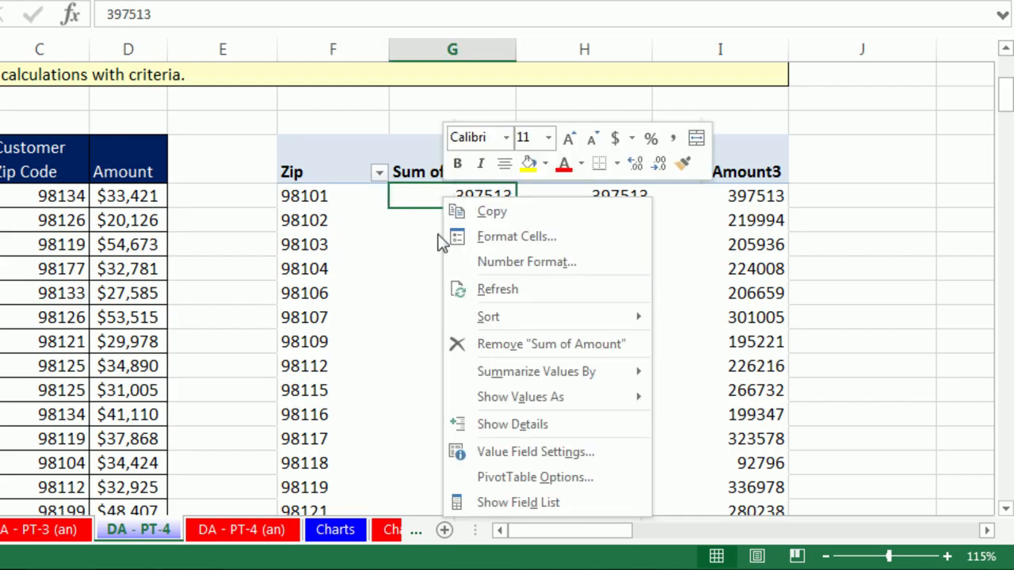
click(507, 451)
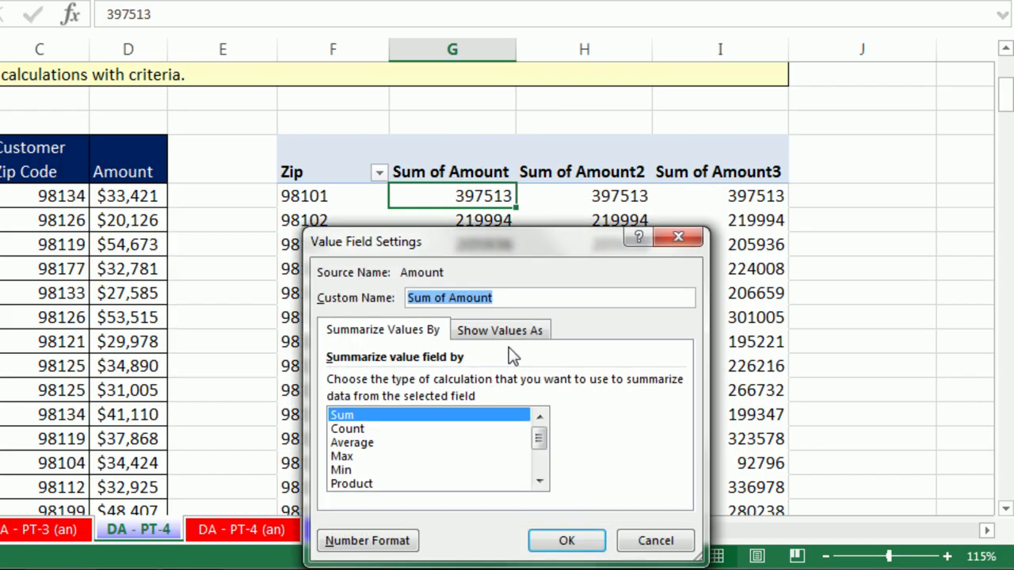
click(348, 429)
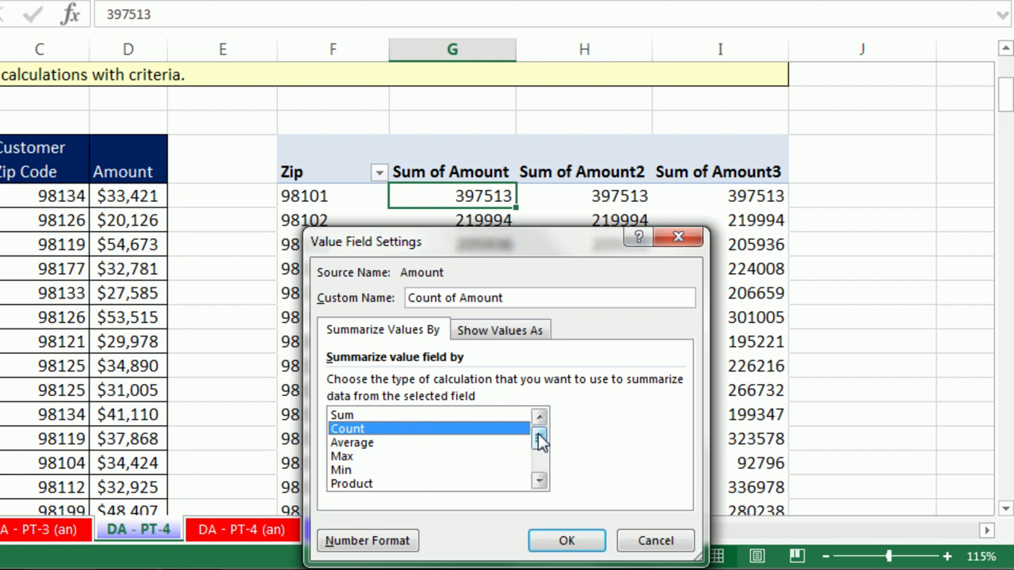
drag(540, 442, 544, 457)
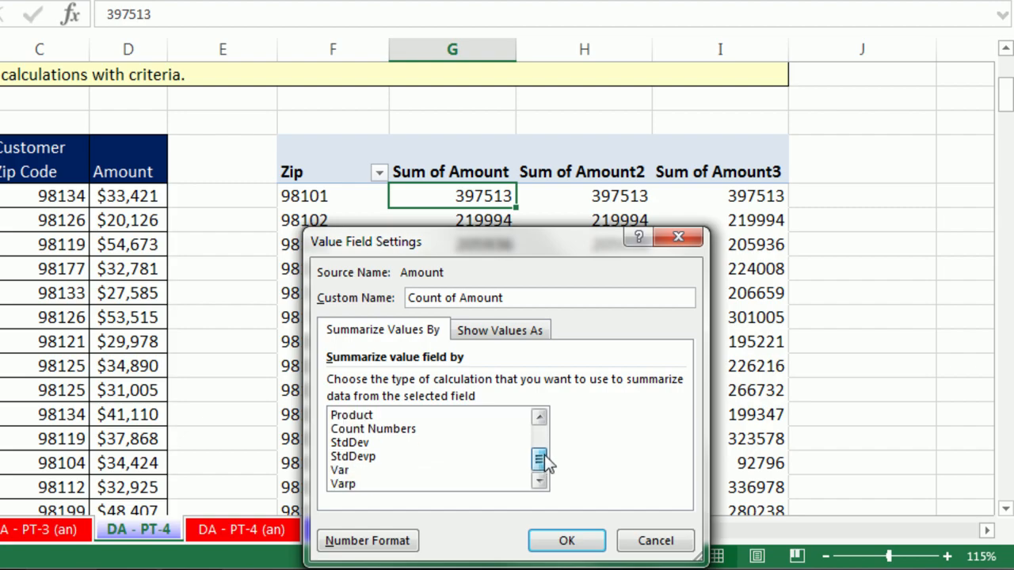
click(379, 430)
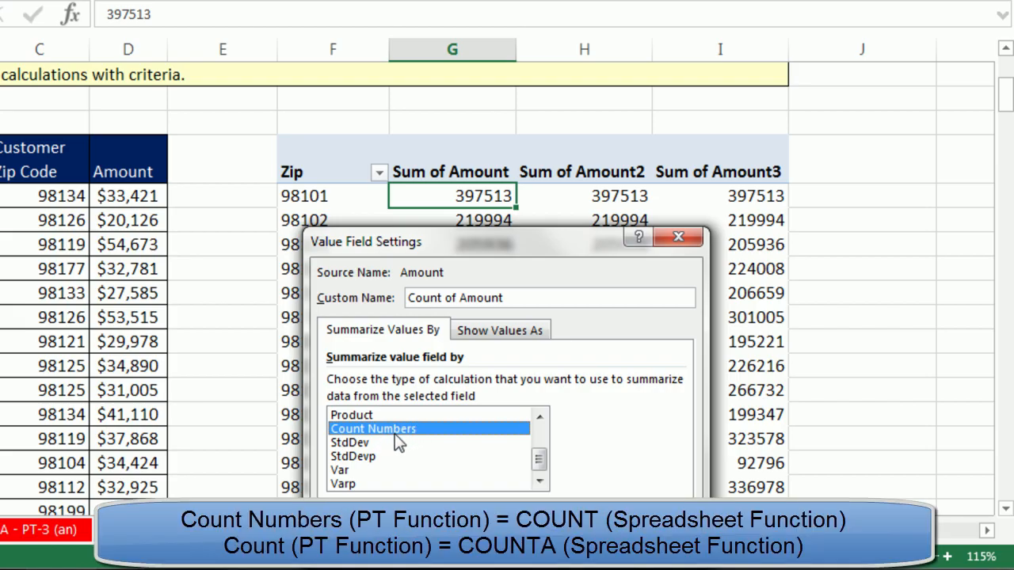
- Try the Count calculation for the same field, and return the selection to Count Numbers
click(540, 418)
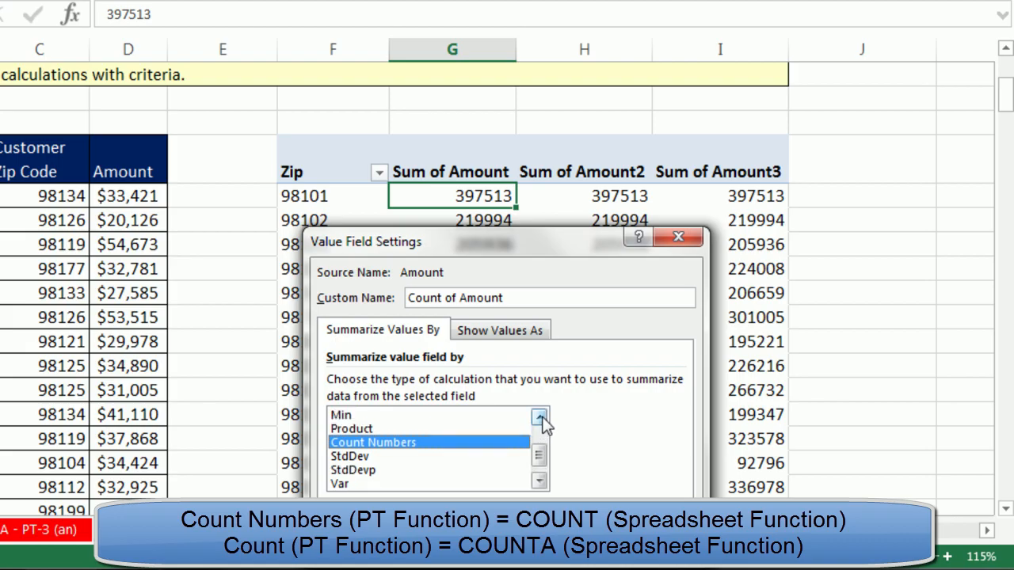
click(541, 418)
click(541, 418)
click(540, 417)
click(541, 418)
click(347, 430)
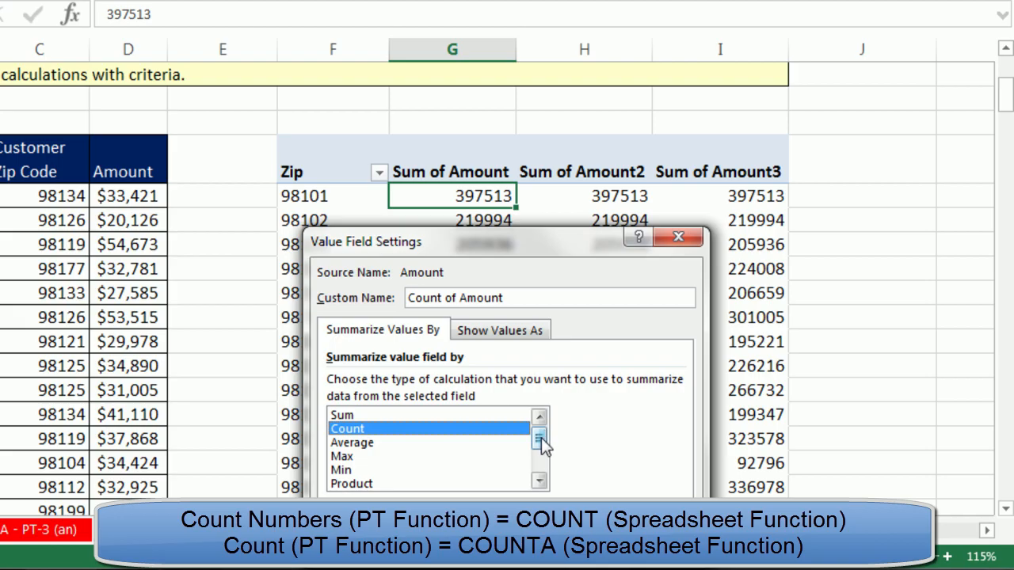
drag(542, 447, 544, 483)
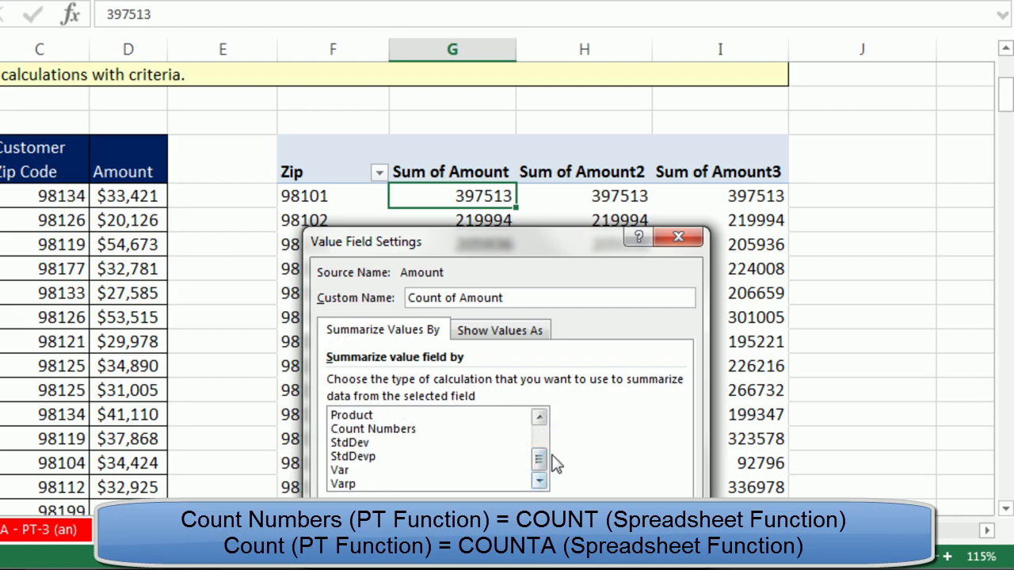
click(365, 430)
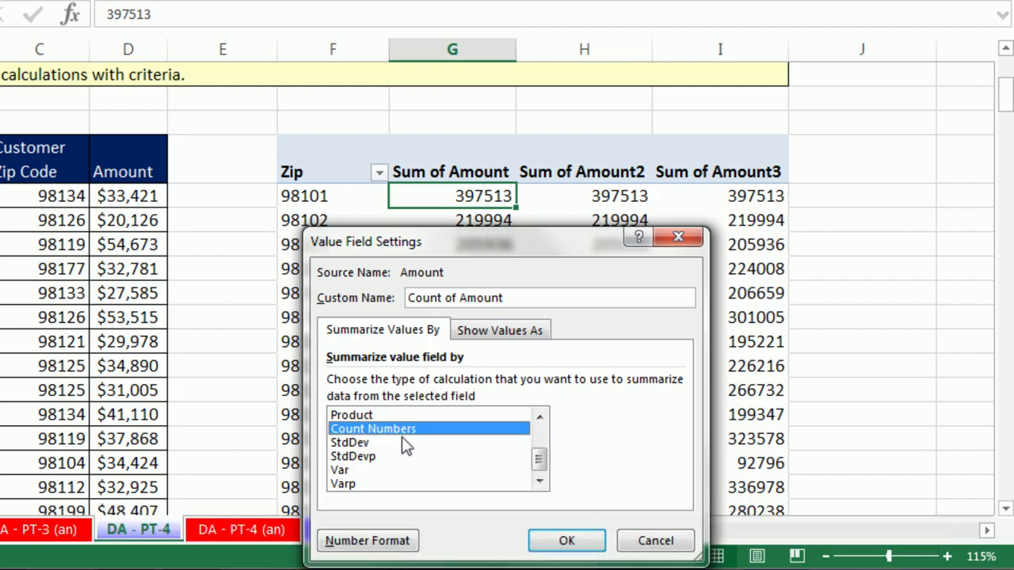
- Apply the Count Numbers calculation and rename the column's heading in G15 to Count
click(565, 539)
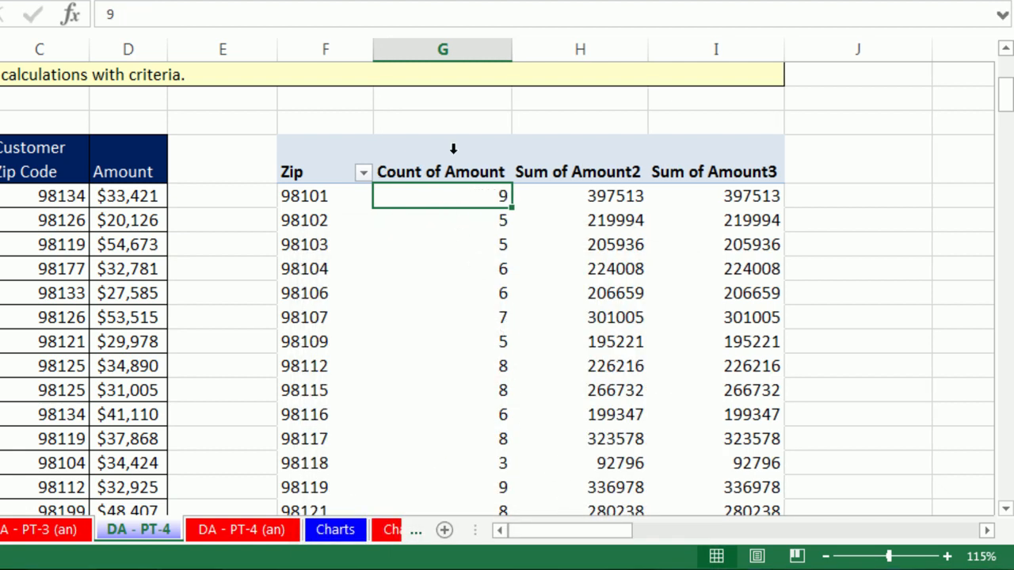
click(453, 148)
click(448, 171)
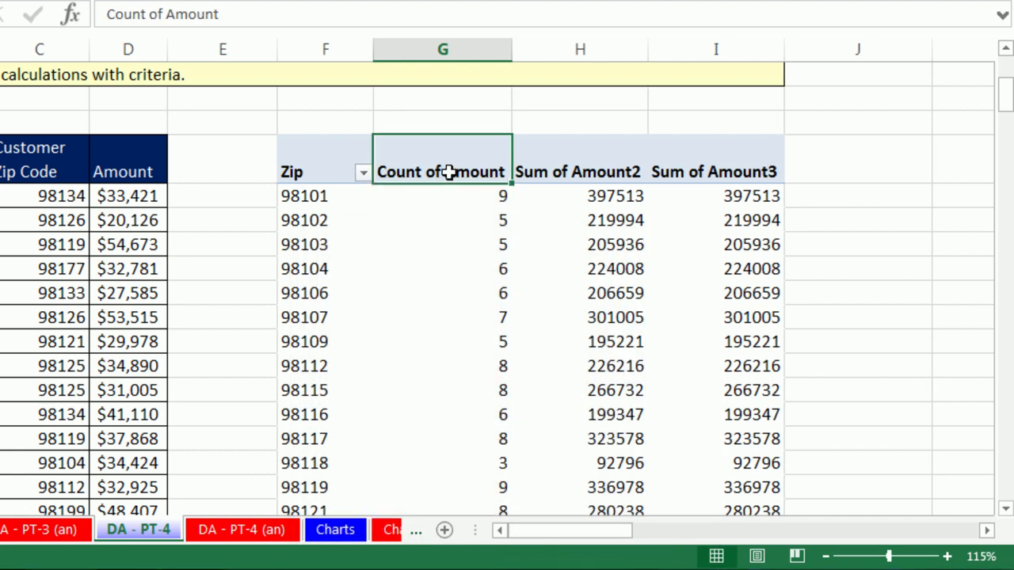
text(Count)
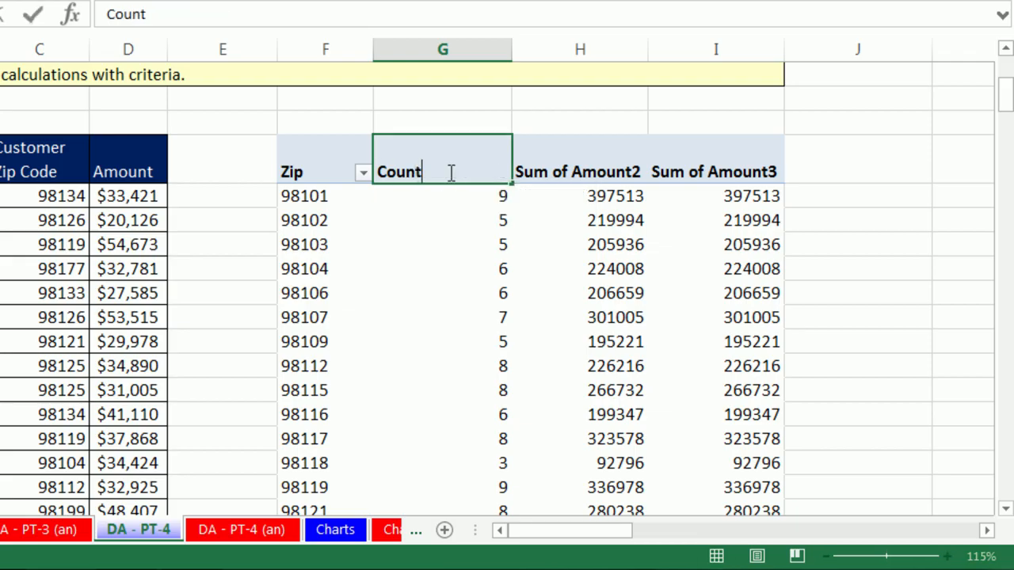
key(Return)
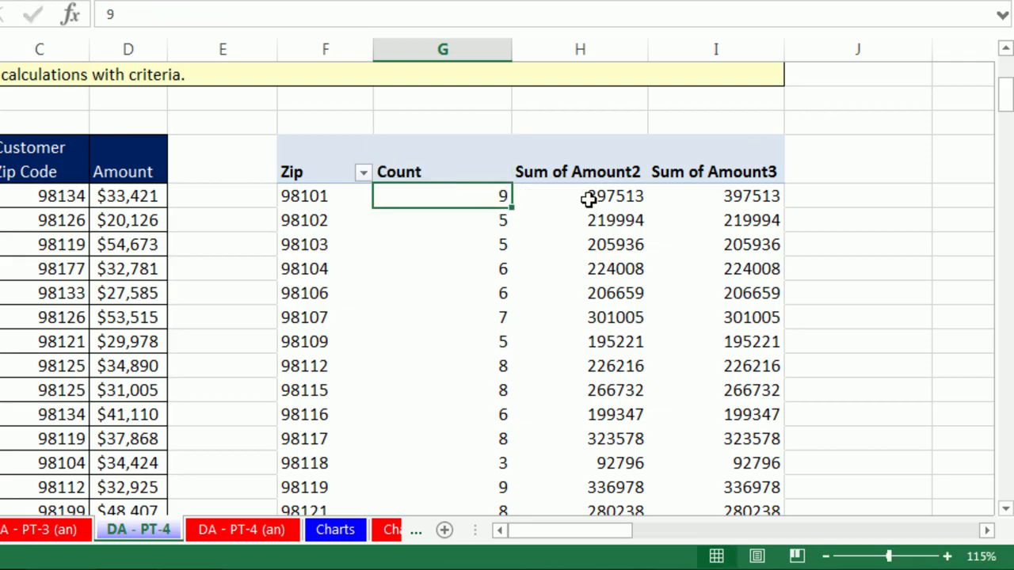
- Set the Sum of Amount2 value field to summarize by Max in its value field settings
right_click(590, 203)
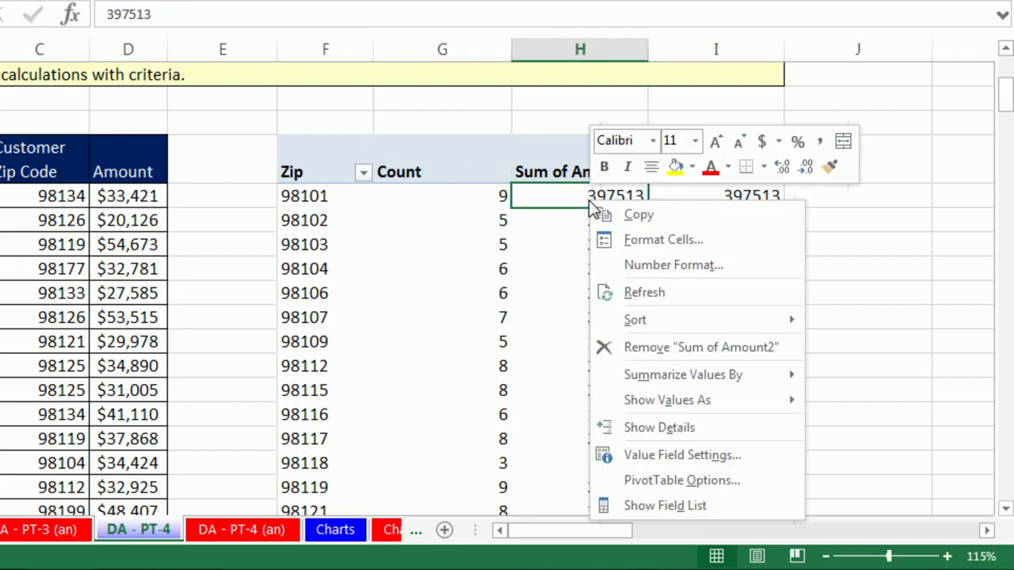
click(680, 456)
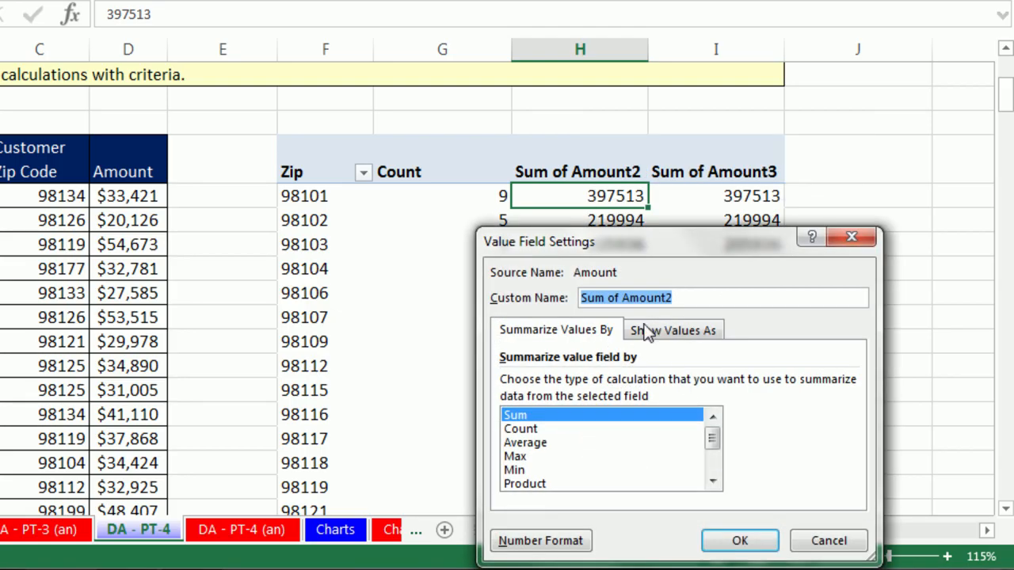
click(521, 460)
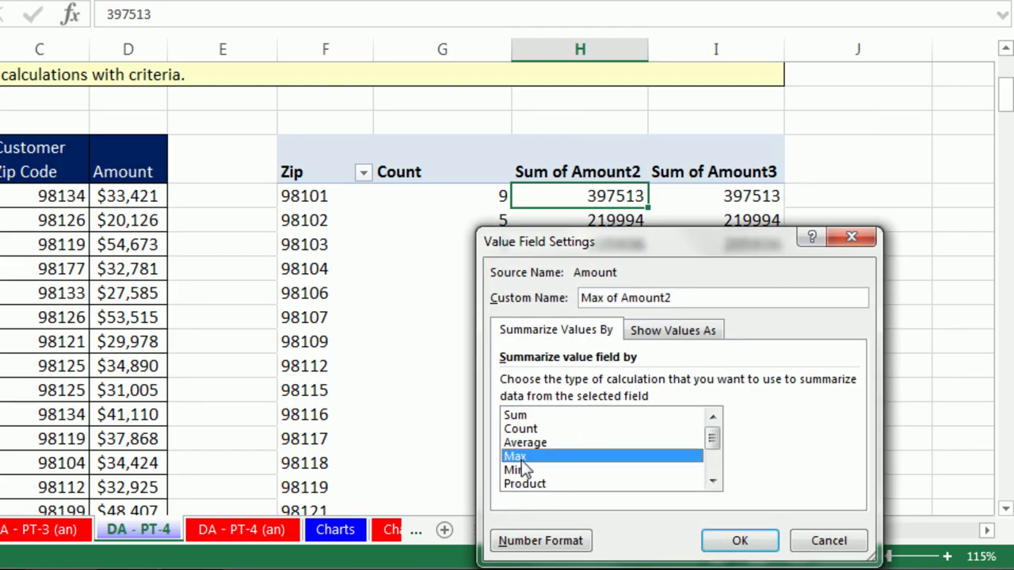
- Format the Max field as Currency with 0 decimal places, set its custom name to Max, and apply the settings
click(523, 542)
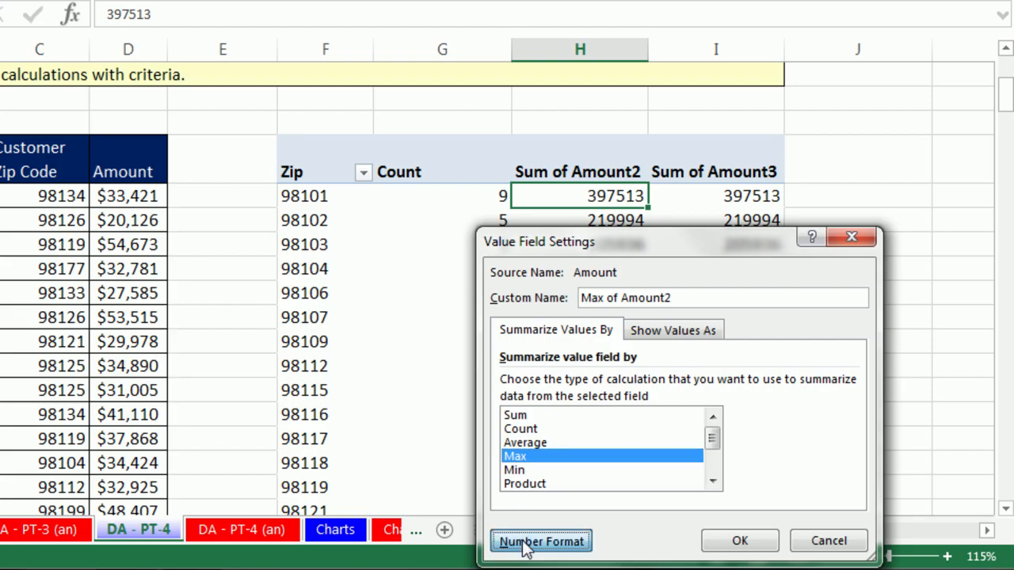
click(458, 203)
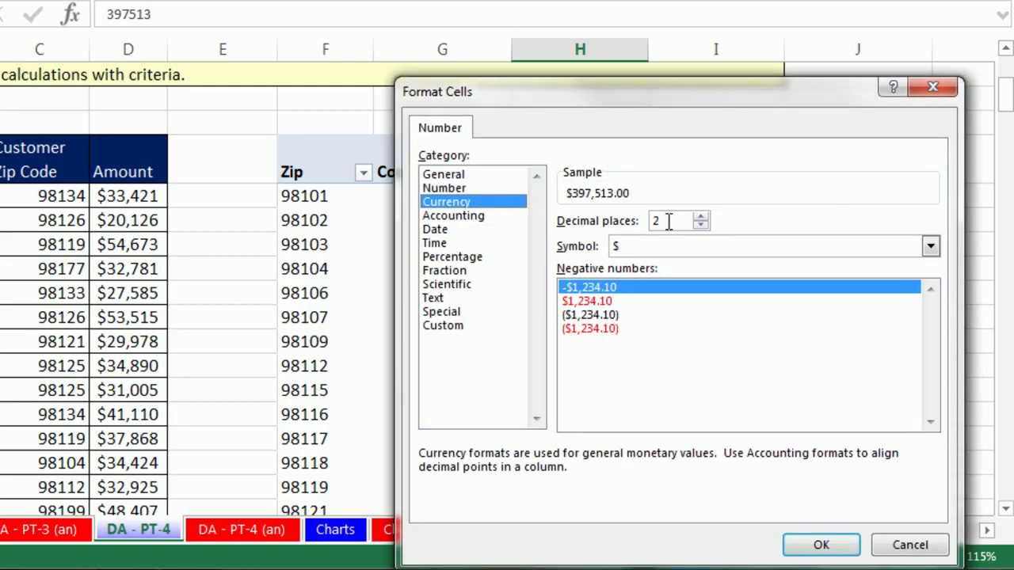
click(700, 225)
click(700, 225)
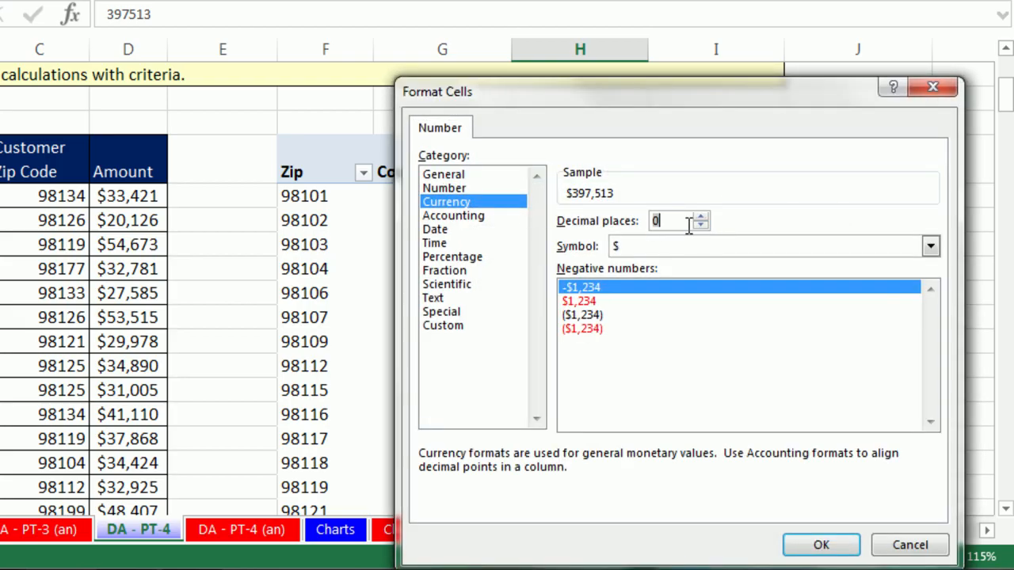
click(817, 545)
click(684, 293)
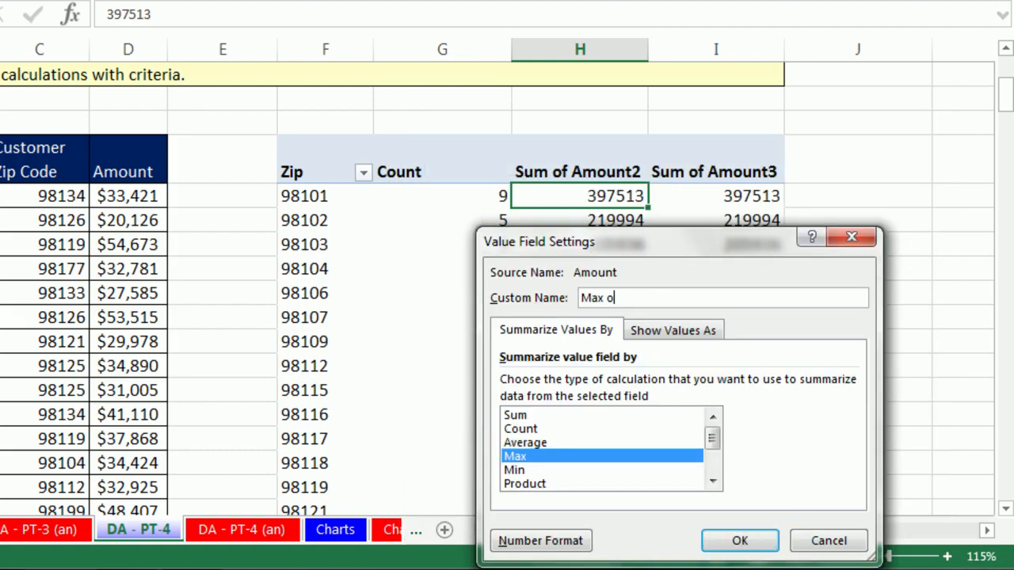
key(Return)
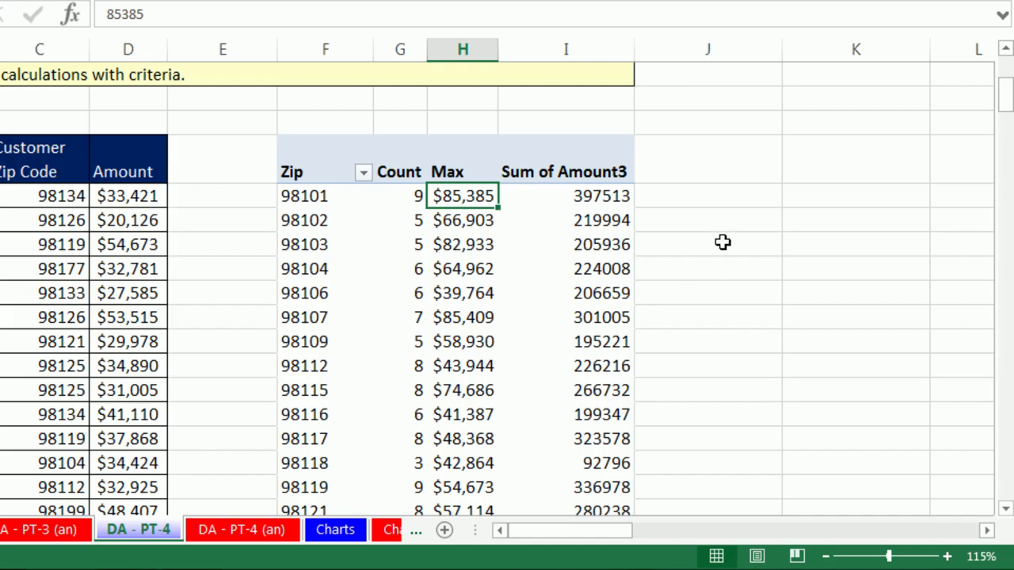
- Set the Sum of Amount3 value field to summarize by Min, with its number format as Currency with 0 decimal places
right_click(540, 204)
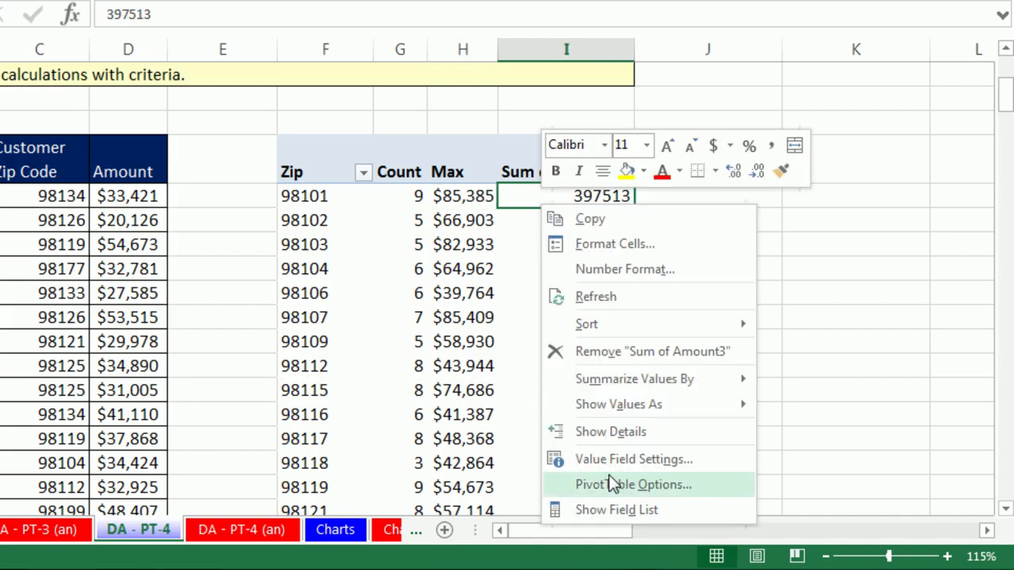
click(575, 459)
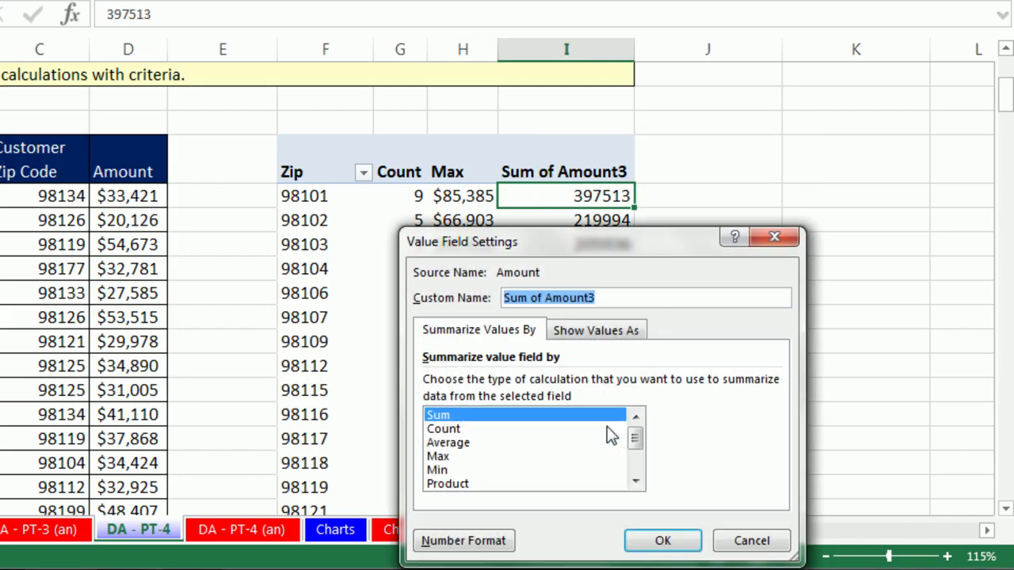
click(443, 470)
click(456, 540)
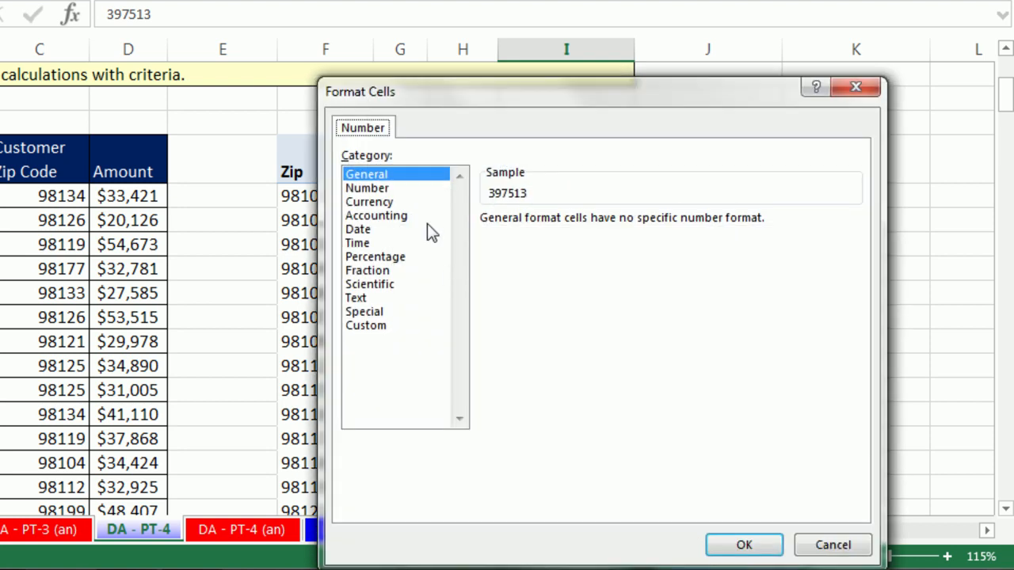
click(388, 202)
click(623, 225)
click(623, 225)
click(744, 545)
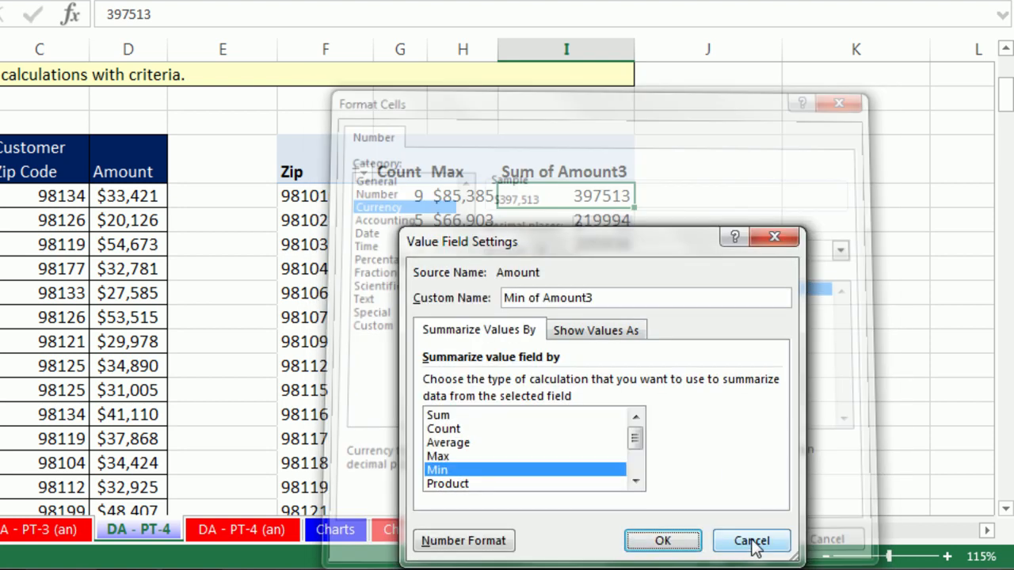
- Set the value field's custom name to Min and apply the settings
click(634, 296)
key(BackSpace)
key(BackSpace)
key(BackSpace)
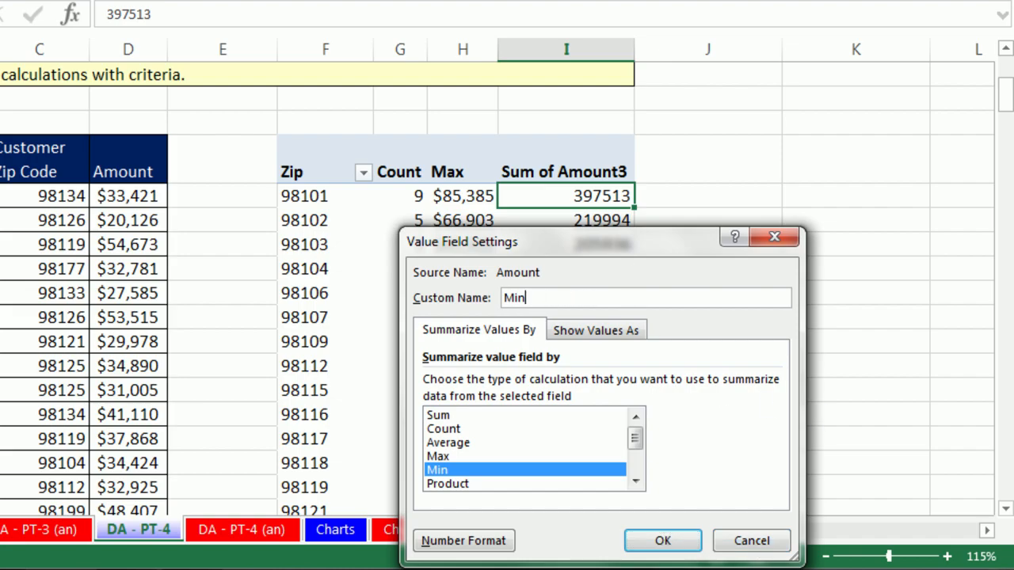
key(Return)
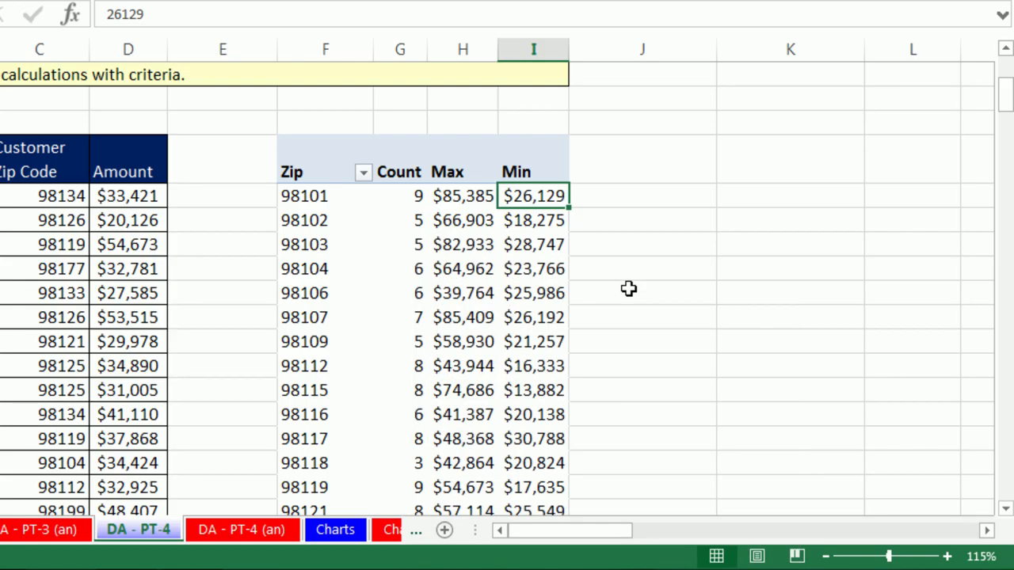
- Examine the zip-code report's Count, Max and Min values, comparing zips with high and low counts and checking the Grand Total row
scroll(599, 230, down, 4)
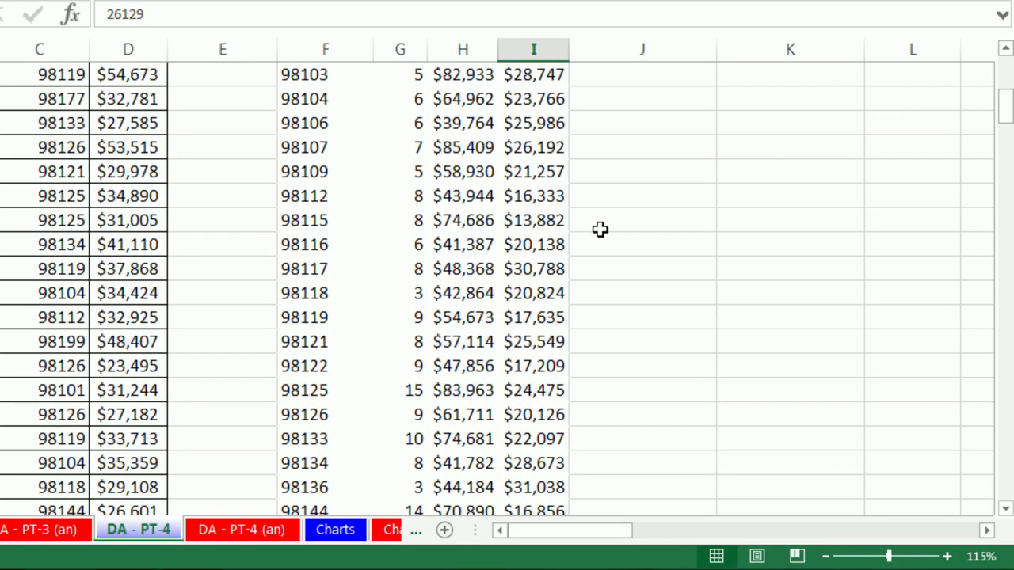
scroll(609, 235, down, 1)
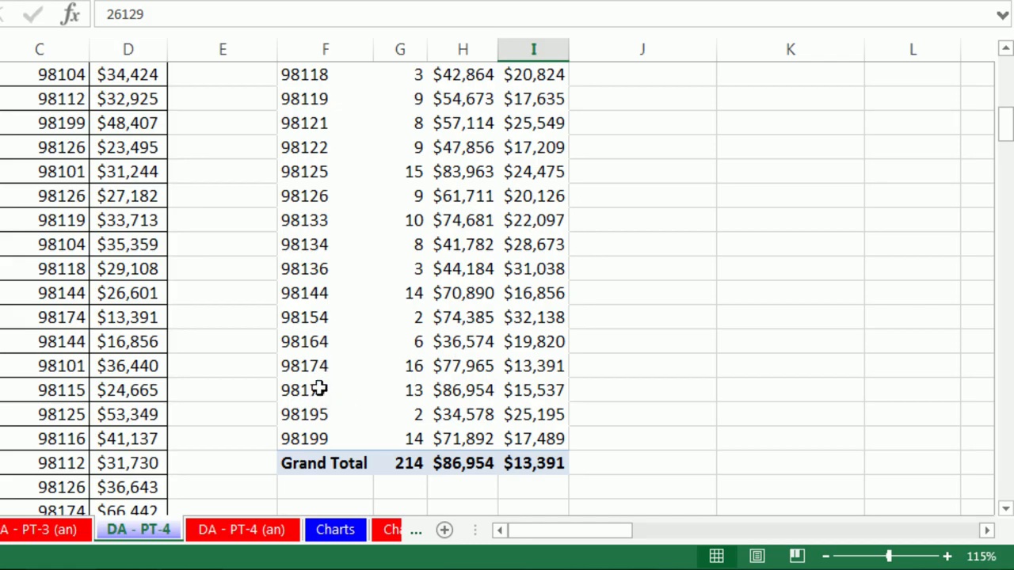
click(419, 365)
click(396, 174)
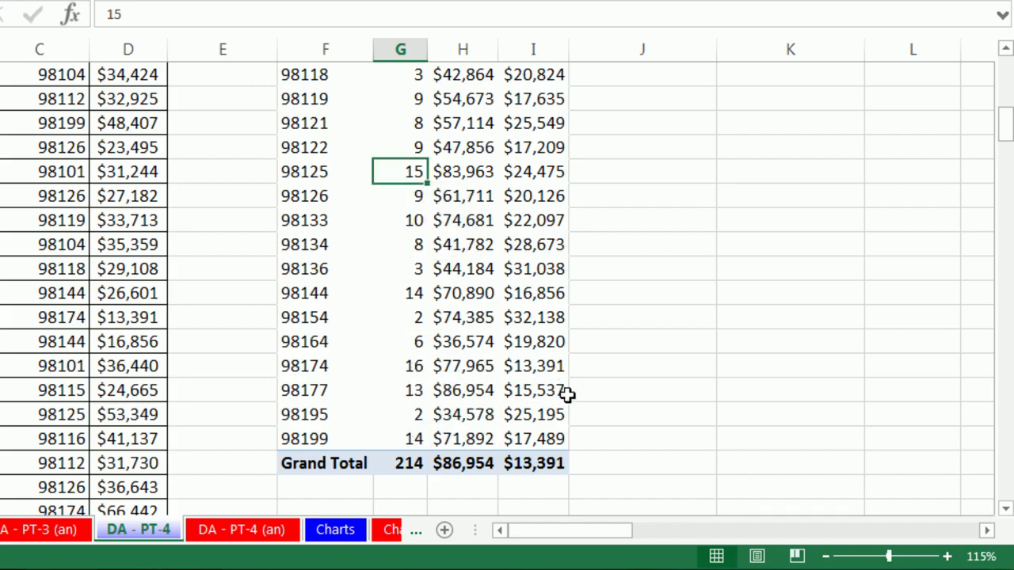
click(391, 72)
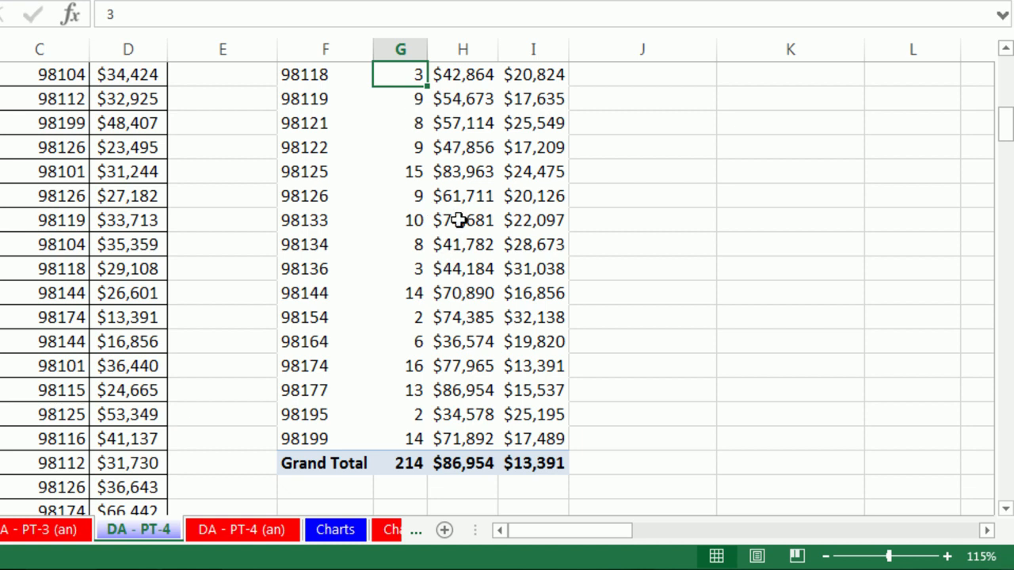
scroll(461, 225, up, 3)
scroll(467, 225, up, 3)
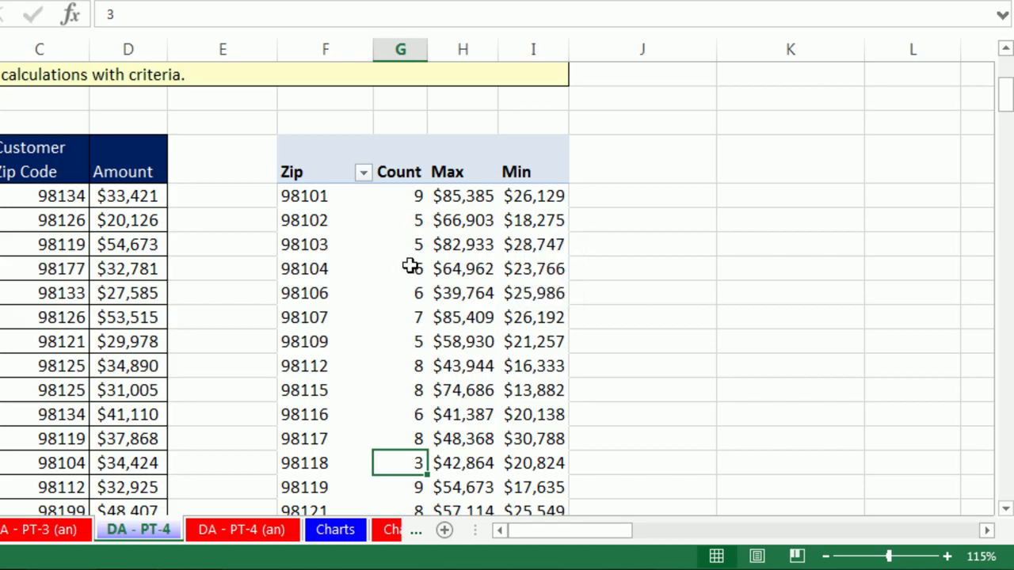
drag(403, 224, 534, 220)
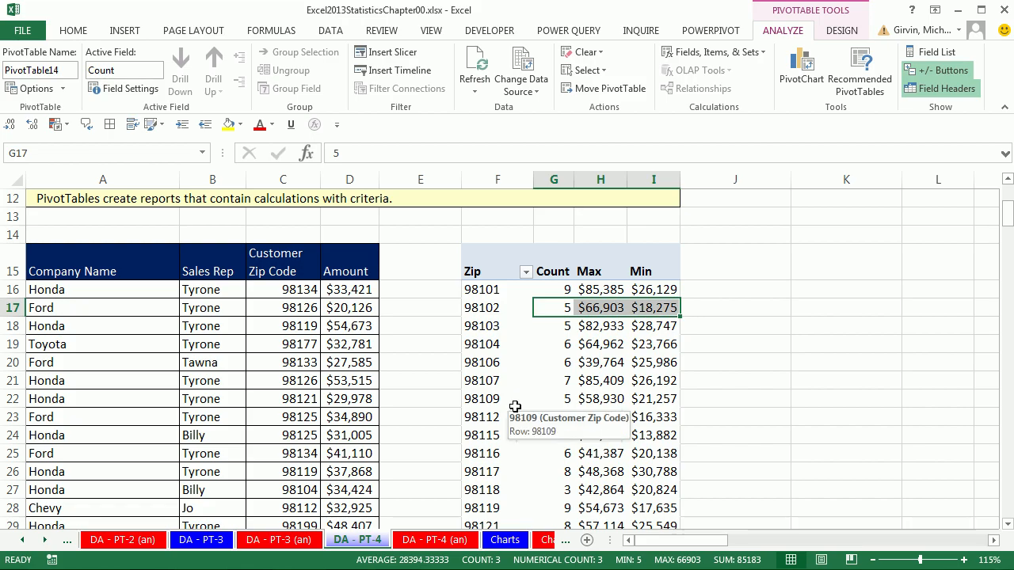
- Switch to the Charts sheet and display the chart insertion commands
click(47, 542)
click(48, 542)
click(48, 542)
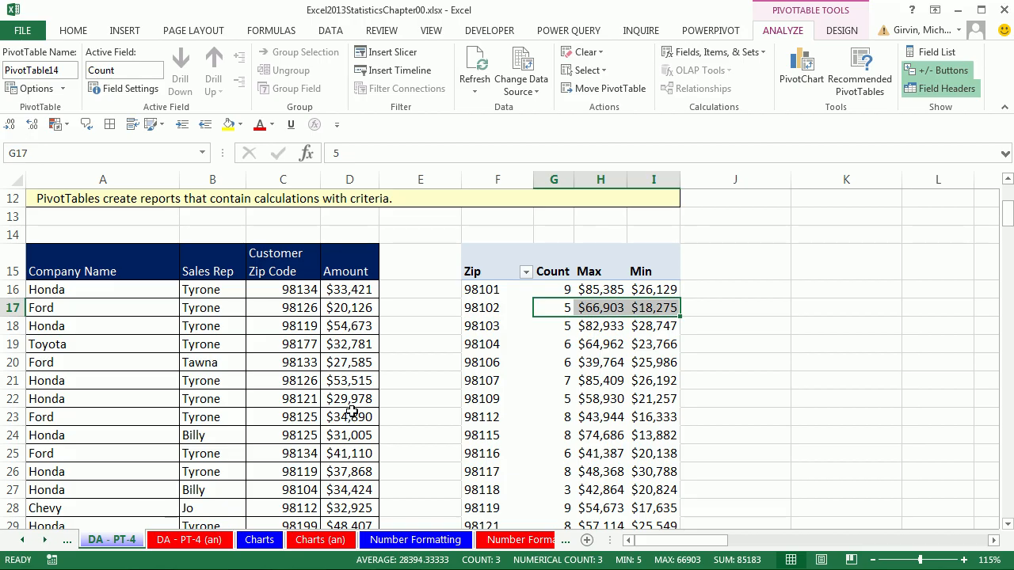
click(262, 540)
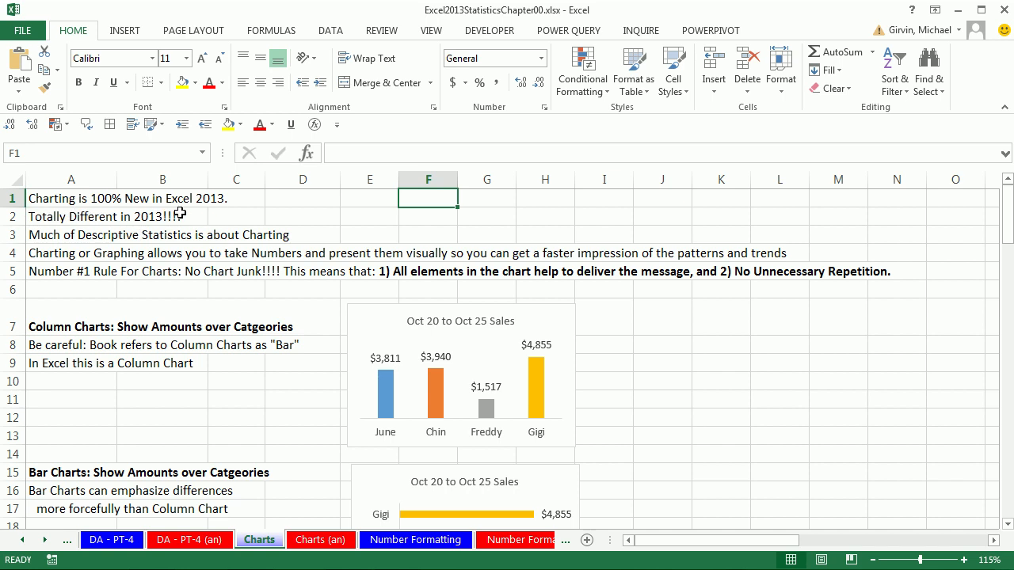
click(125, 32)
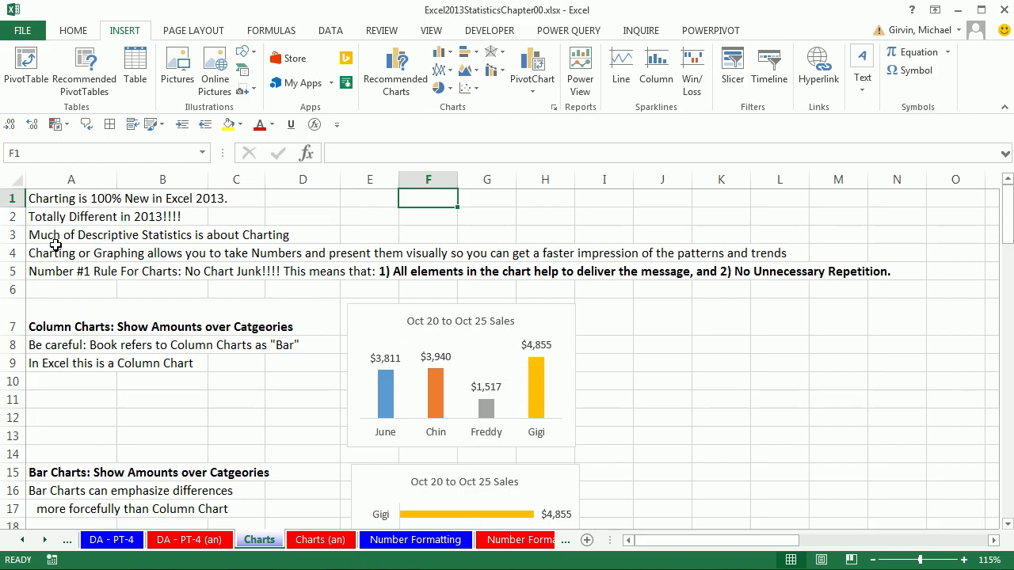
- Move the bar chart out to the right of the column chart, starting around column I
click(379, 329)
click(1007, 524)
click(1008, 524)
click(1008, 526)
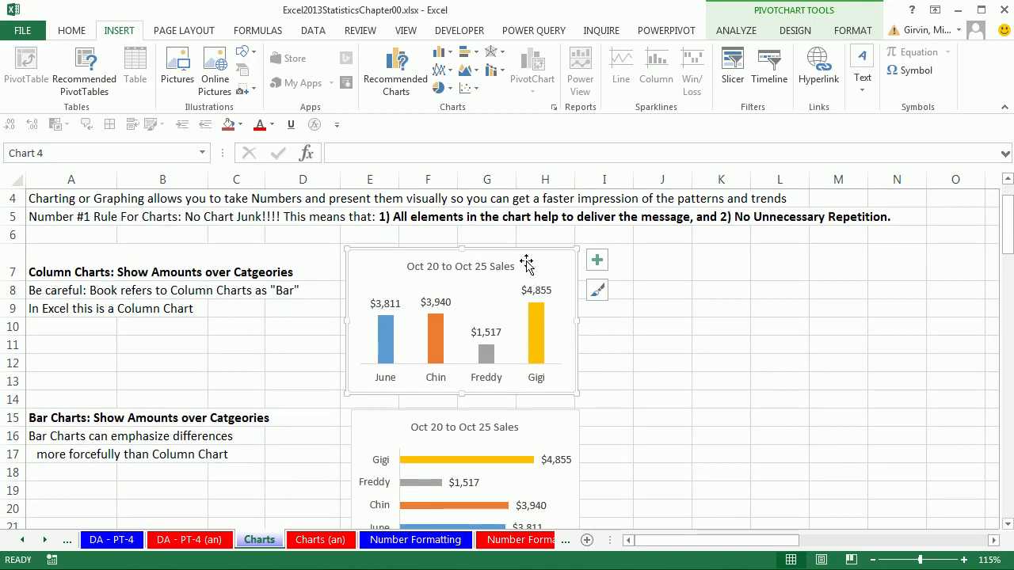
mouse_move(537, 416)
mouse_down()
mouse_move(527, 412)
mouse_move(780, 371)
mouse_up()
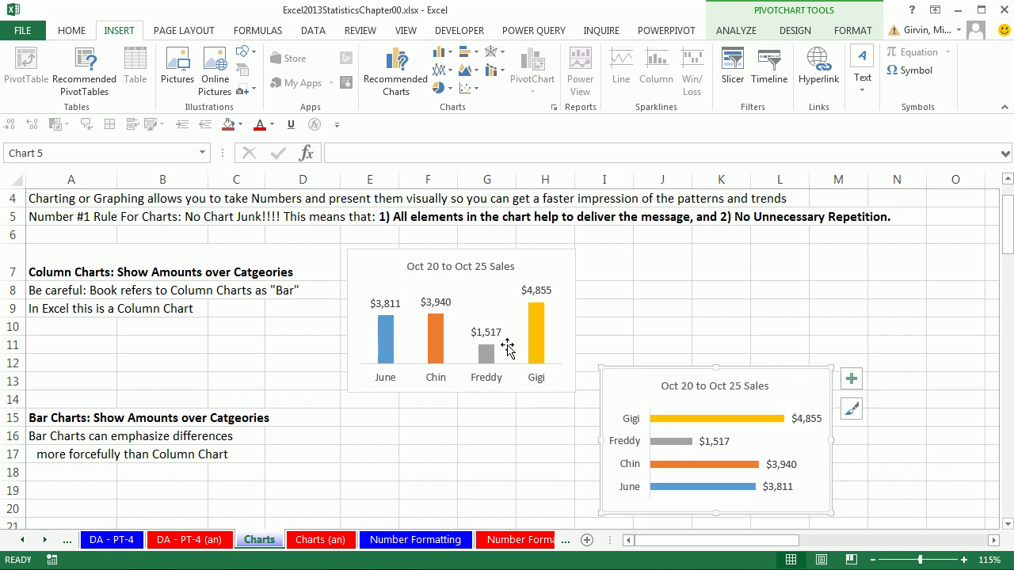
- Review the example column, bar, pie, line and X-Y scatter charts and their notes down to the Oct 20 to Oct 25 Sales data
scroll(460, 401, down, 15)
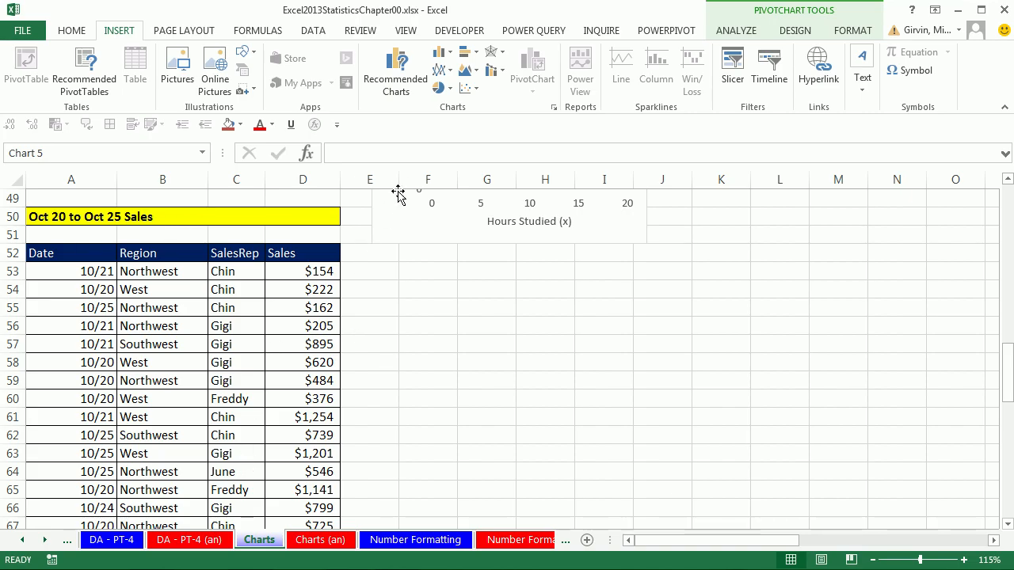
scroll(301, 379, up, 2)
scroll(301, 378, up, 13)
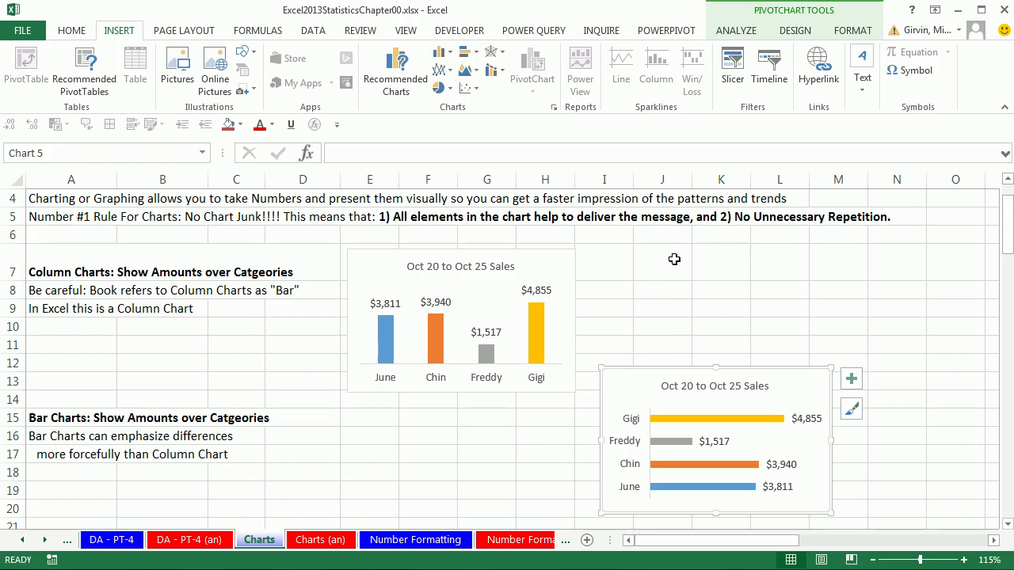
mouse_move(543, 329)
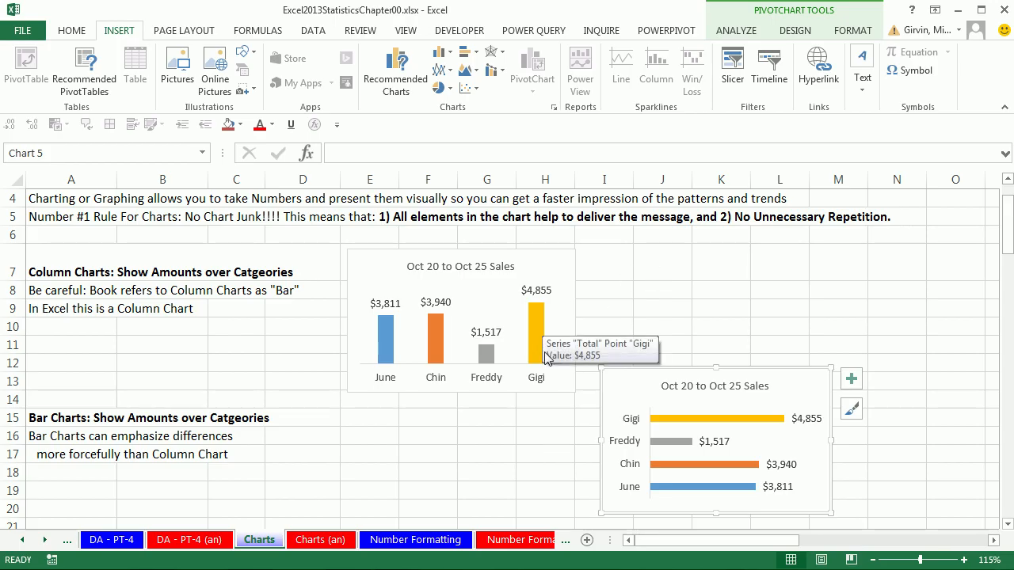
scroll(572, 384, down, 4)
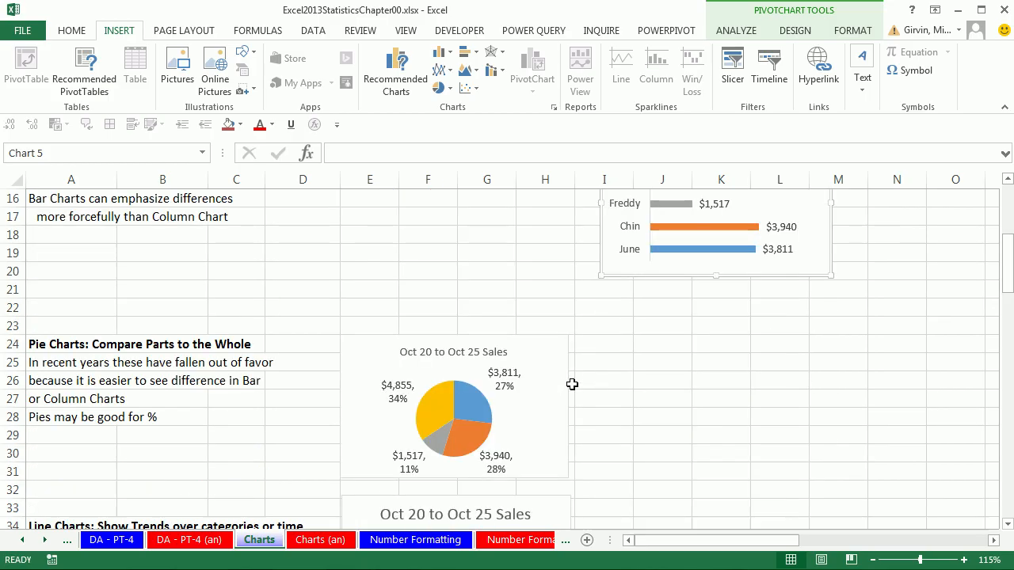
scroll(571, 384, down, 2)
mouse_move(435, 307)
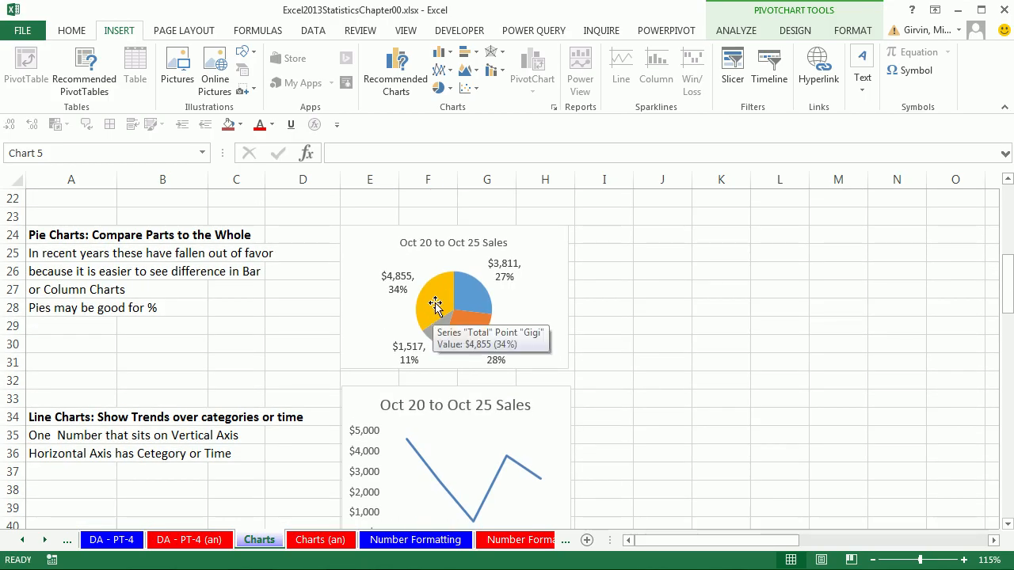
scroll(563, 380, down, 3)
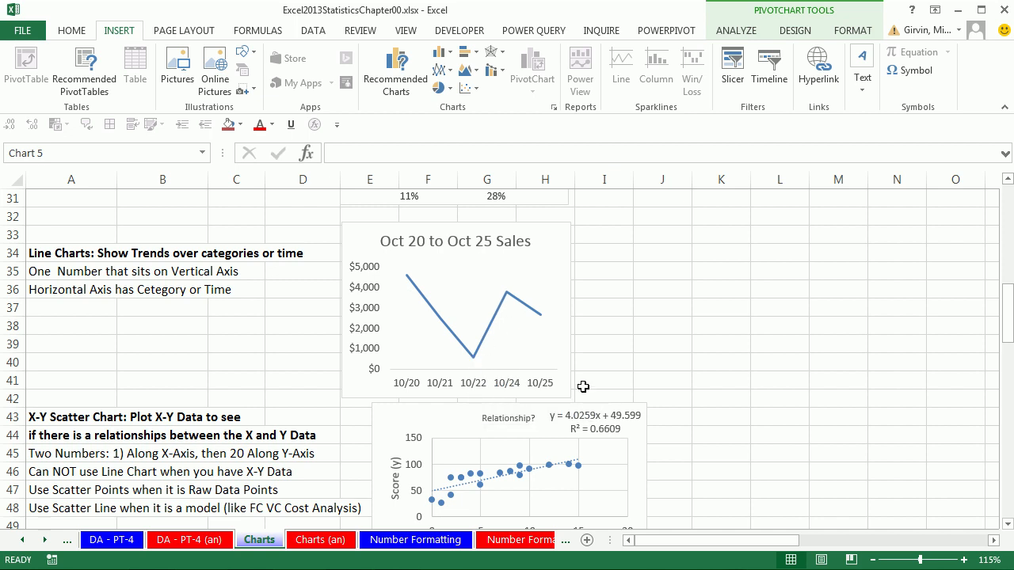
scroll(507, 382, down, 3)
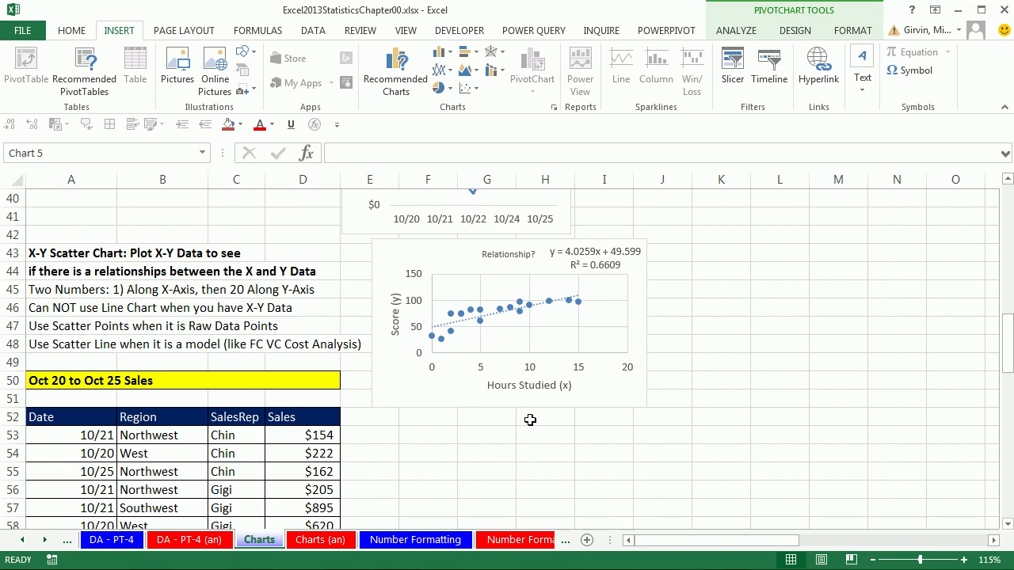
scroll(527, 419, up, 13)
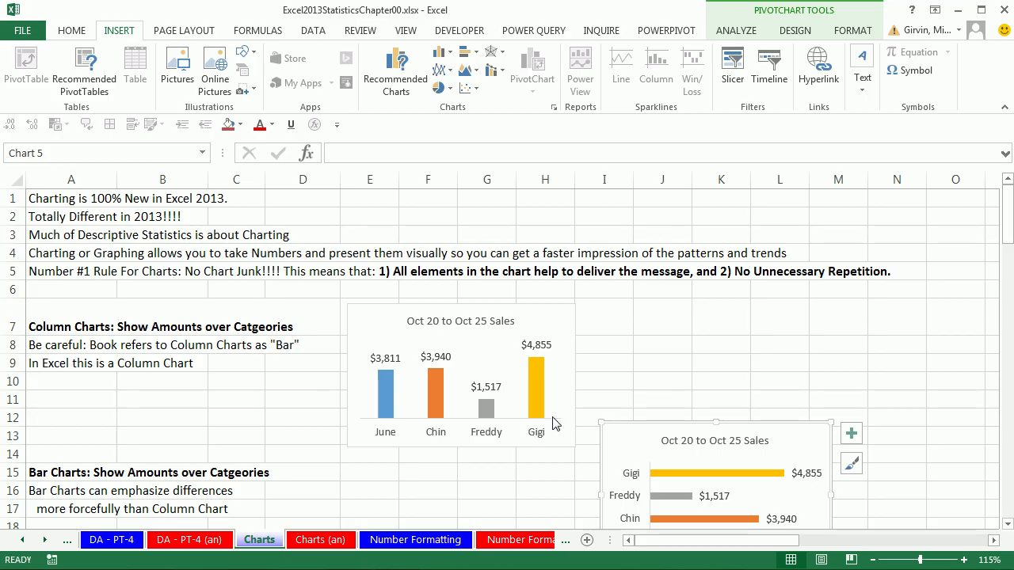
- Move the bar chart back under the column chart, beside the Bar Charts notes, and deselect it by selecting cell J19
click(1008, 525)
click(1008, 525)
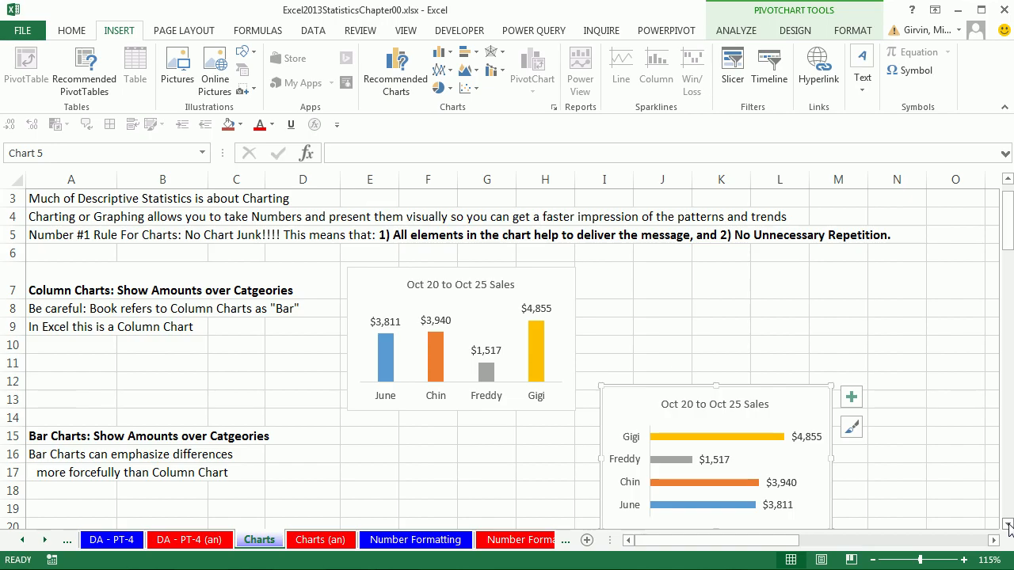
click(1008, 526)
click(1009, 525)
click(1008, 525)
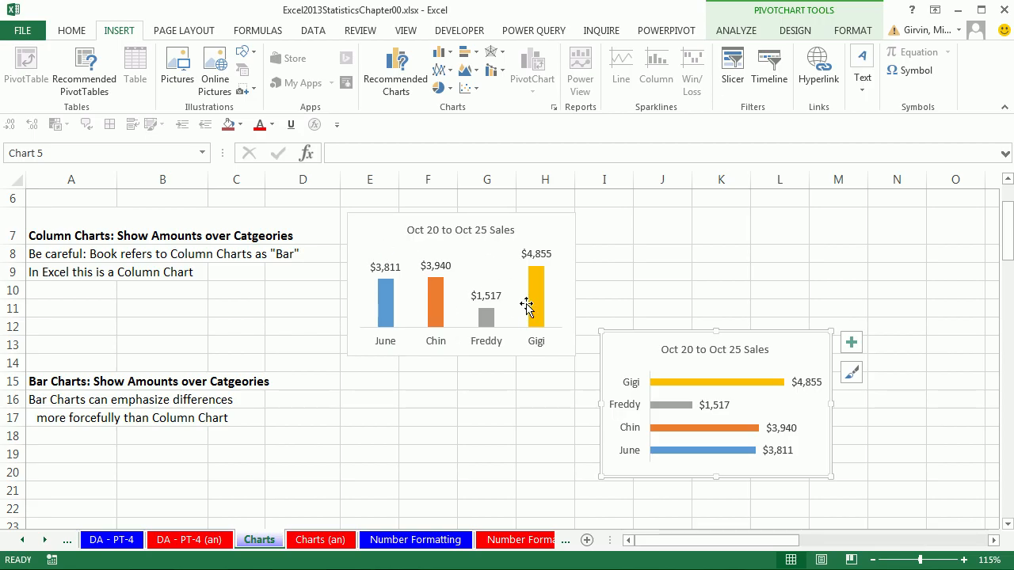
drag(646, 337, 387, 372)
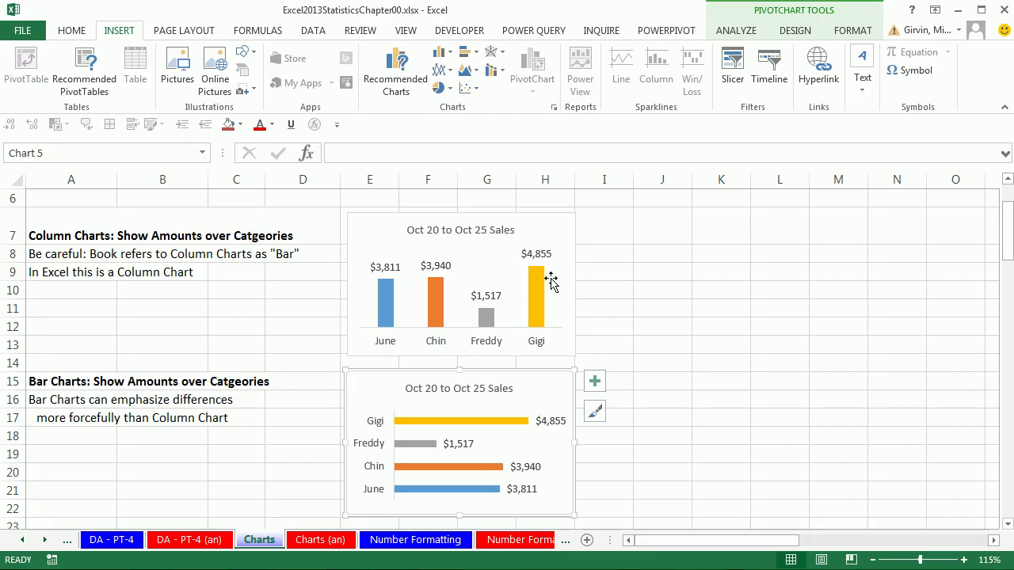
mouse_move(533, 300)
mouse_move(536, 329)
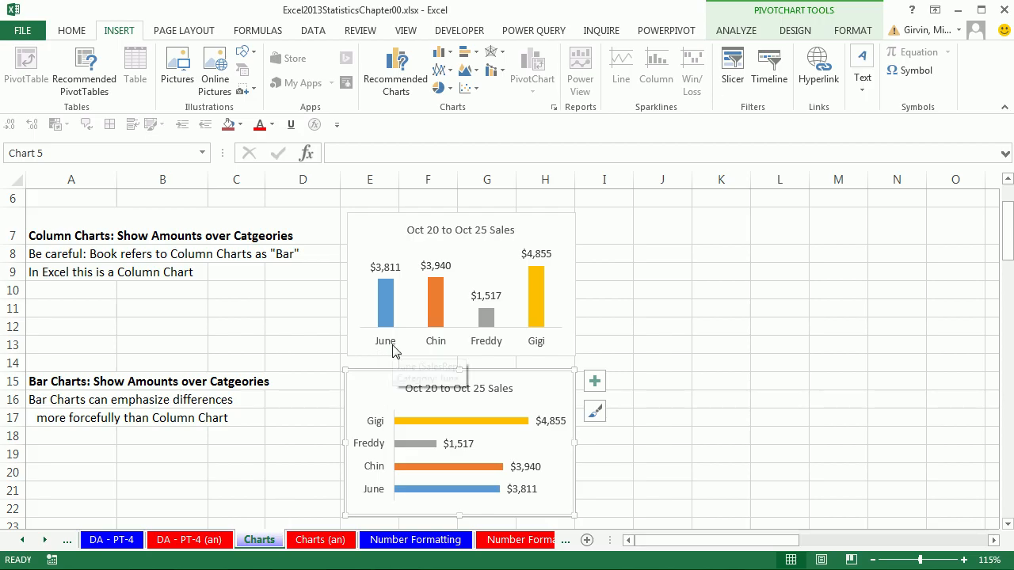
click(687, 454)
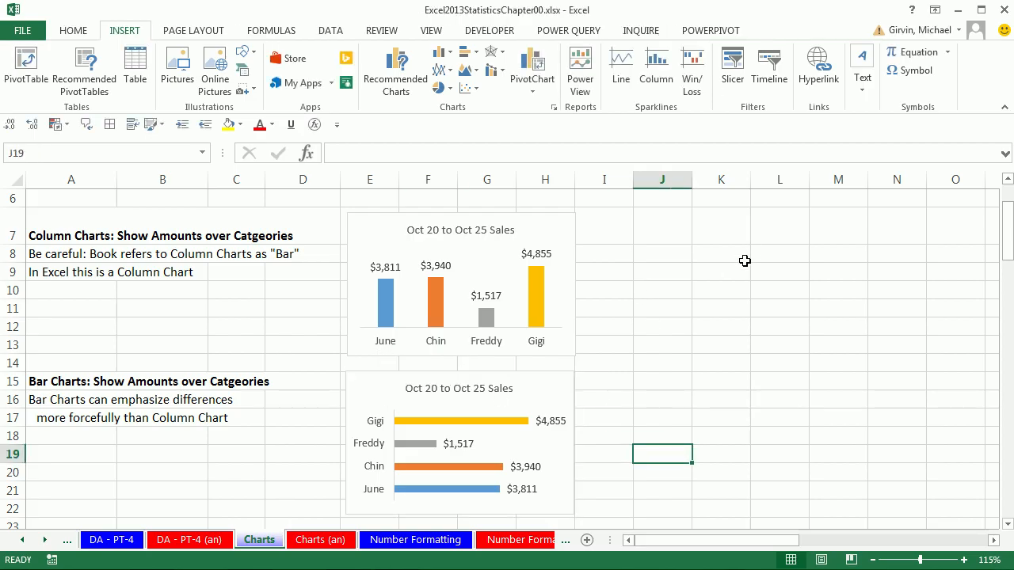
- Move the pie chart up beside the column chart, starting around row 7, and compare its slices with the columns
scroll(660, 353, down, 5)
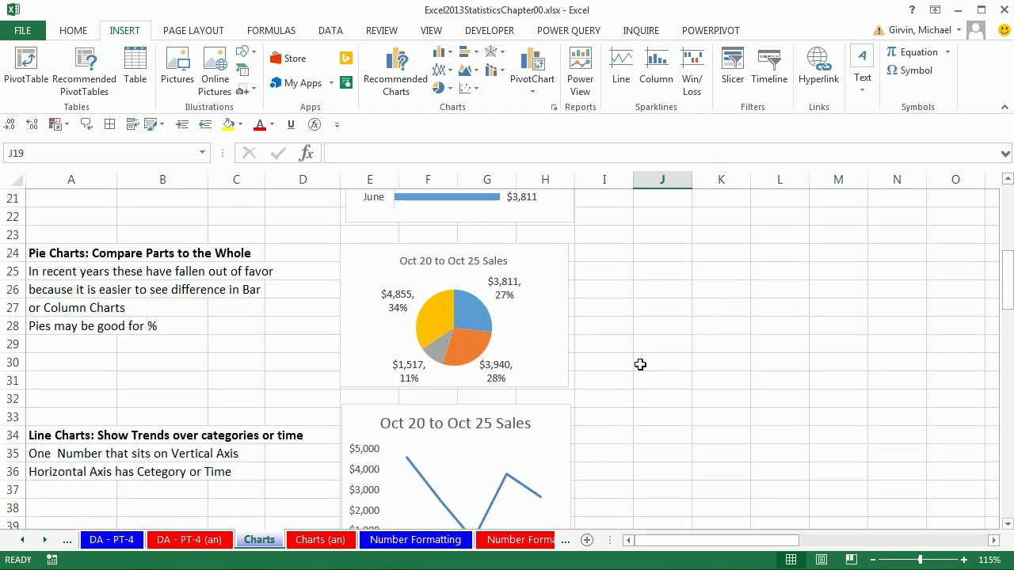
scroll(632, 352, up, 2)
click(558, 406)
drag(541, 360, 797, 217)
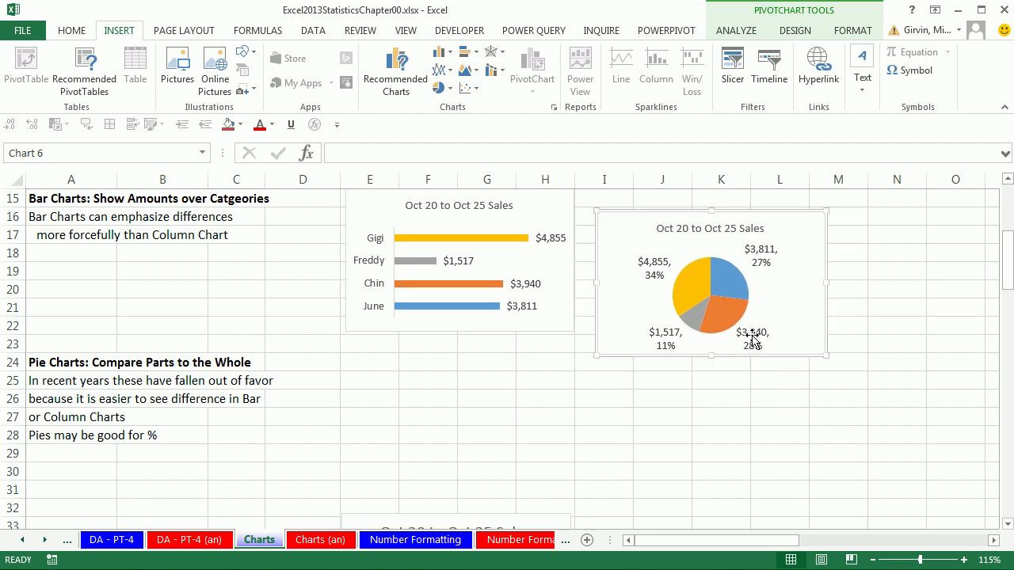
scroll(753, 340, up, 4)
drag(621, 449, 621, 272)
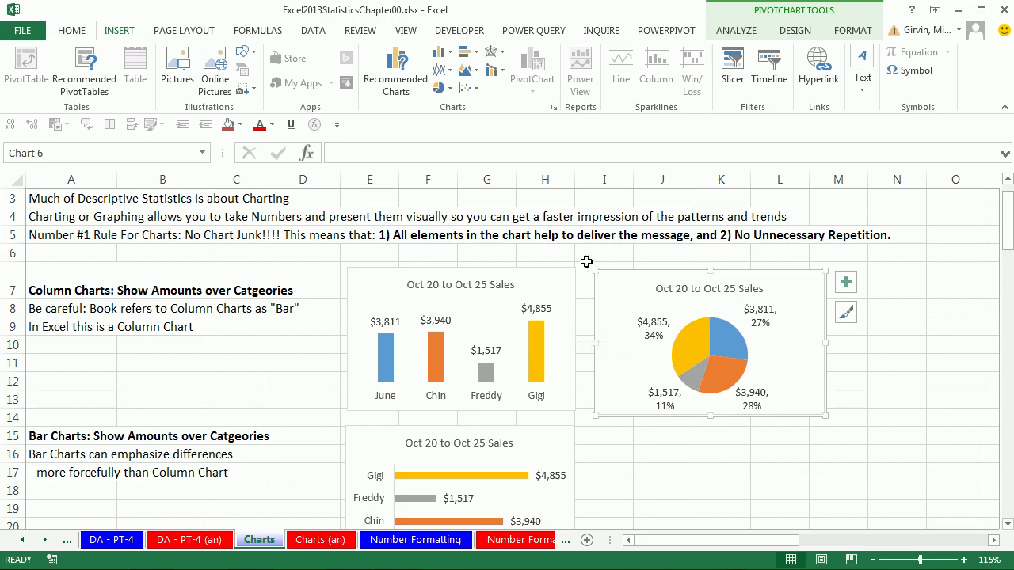
mouse_move(435, 361)
mouse_move(709, 387)
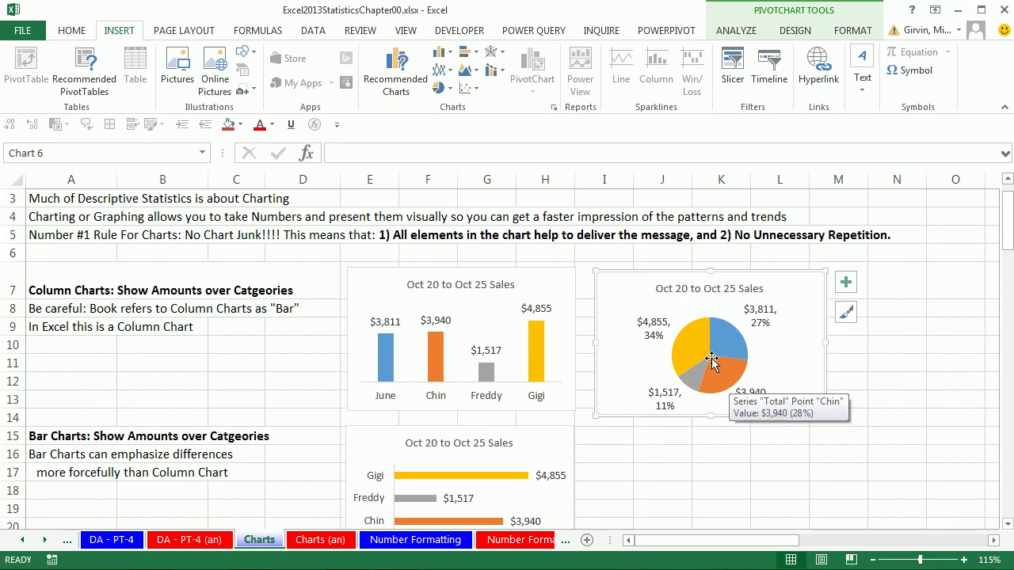
mouse_move(697, 349)
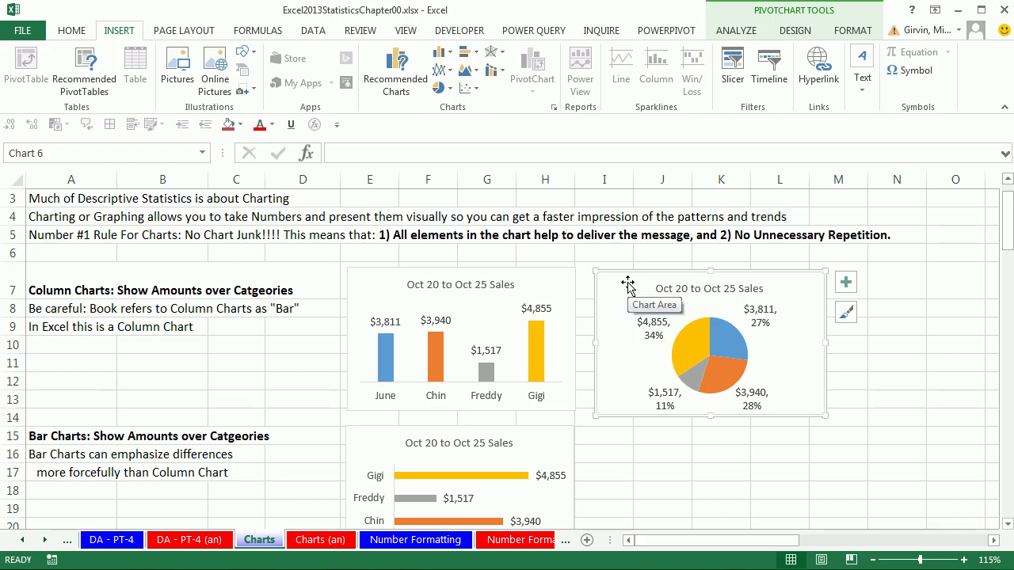
- Move the sales pie chart beside the Pie Charts notes, starting around row 24
drag(628, 286, 365, 347)
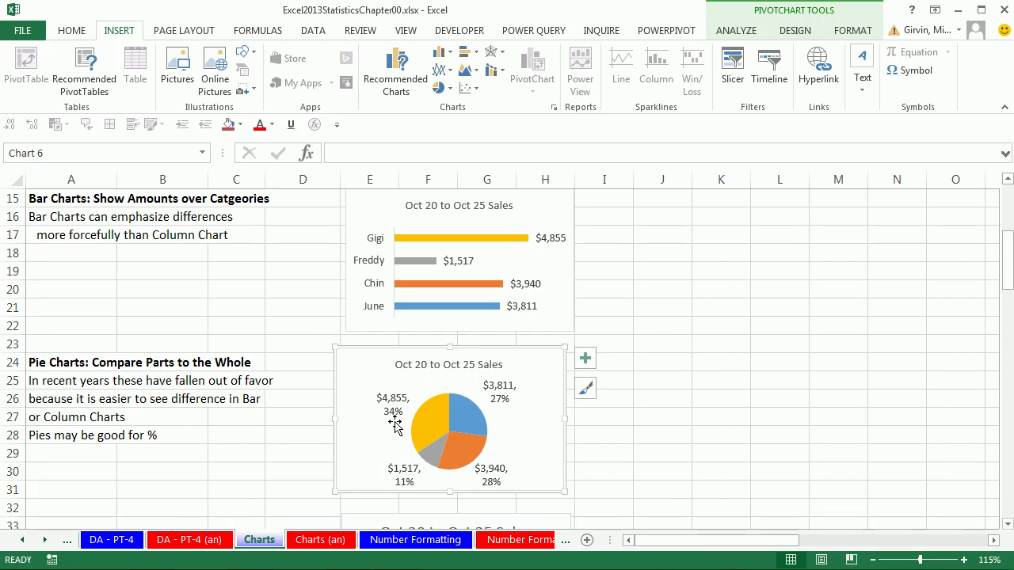
click(662, 436)
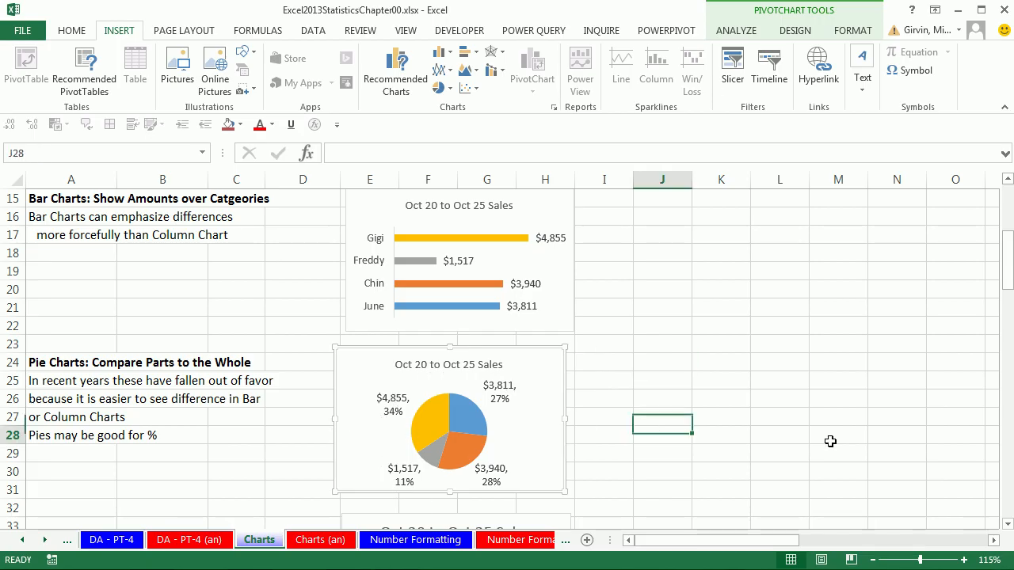
- Examine the line chart and the X-Y scatter chart, comparing how a single point is plotted in each
click(1008, 526)
click(1008, 526)
click(1008, 525)
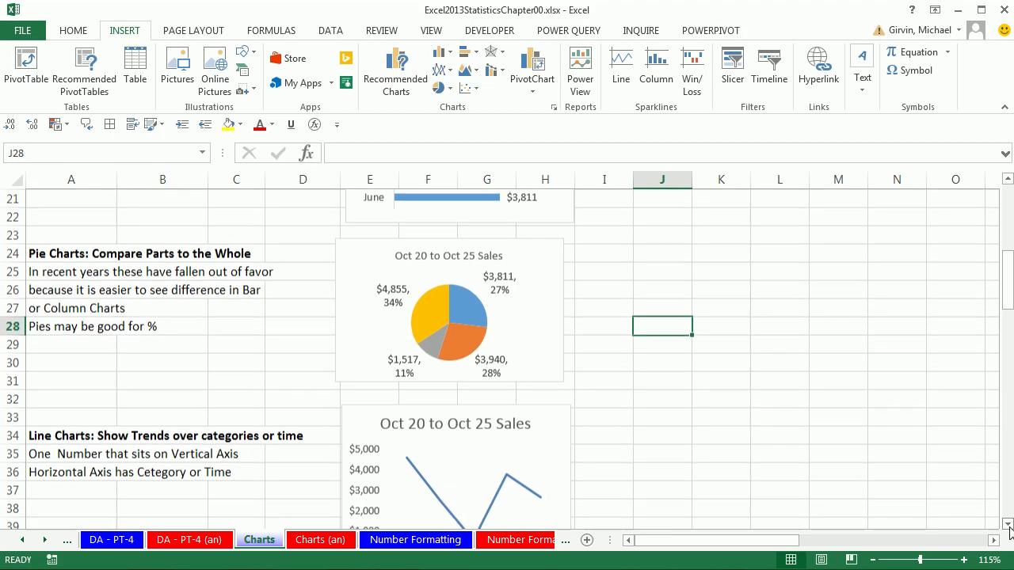
click(1008, 525)
click(1008, 526)
click(1007, 525)
click(1007, 525)
click(1008, 526)
click(1008, 526)
click(1007, 525)
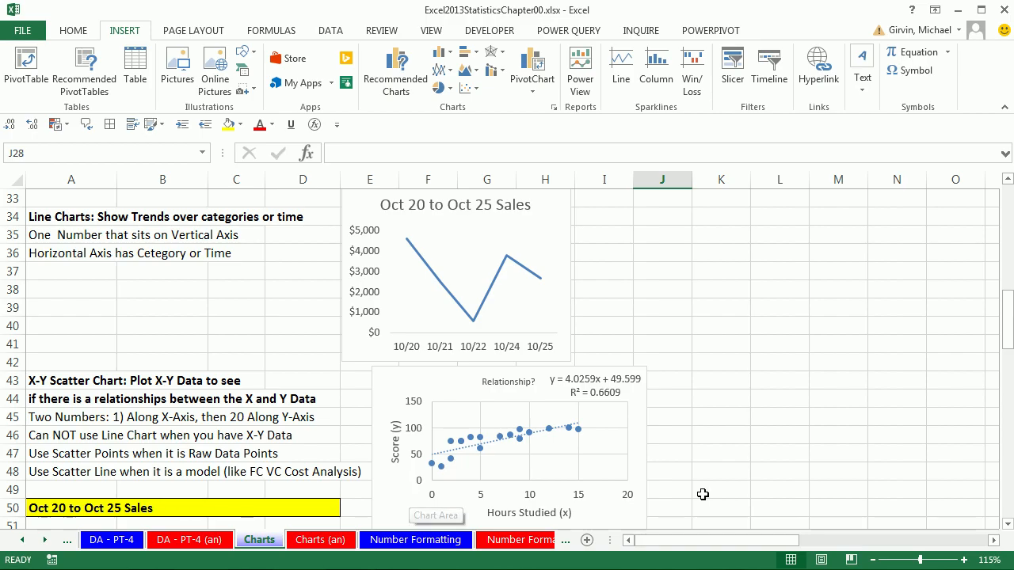
click(482, 438)
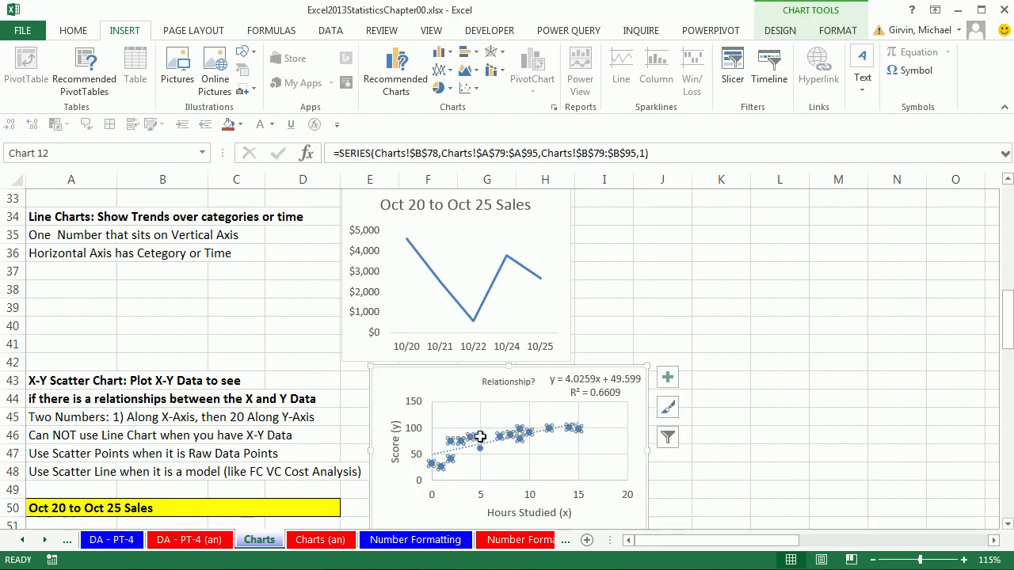
click(480, 448)
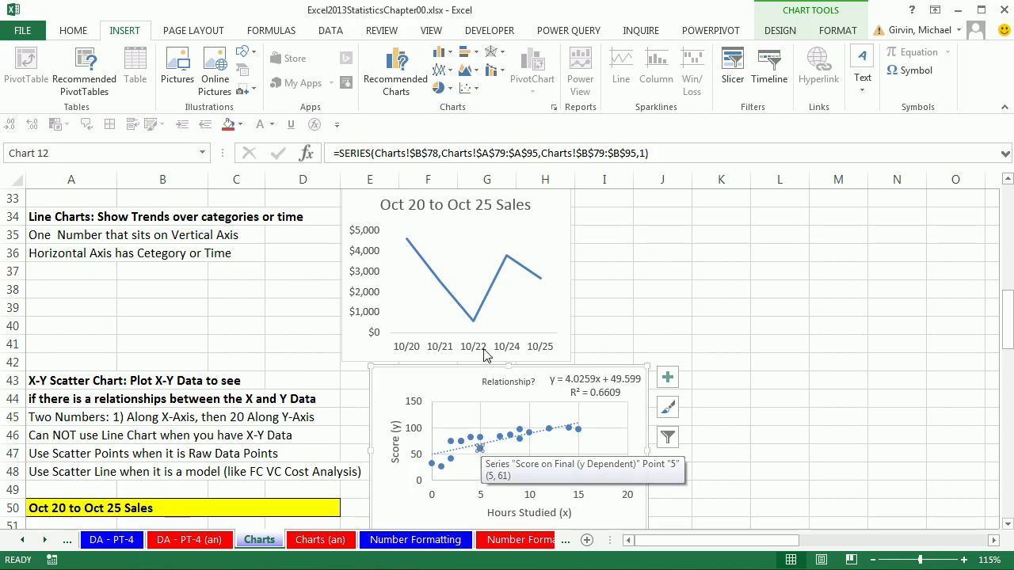
click(471, 321)
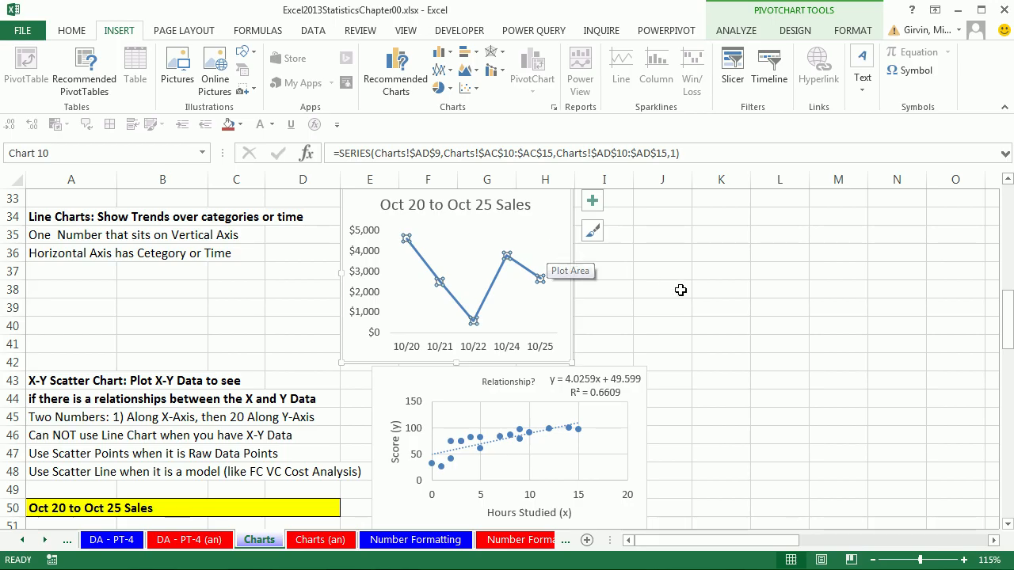
click(740, 346)
scroll(737, 334, down, 1)
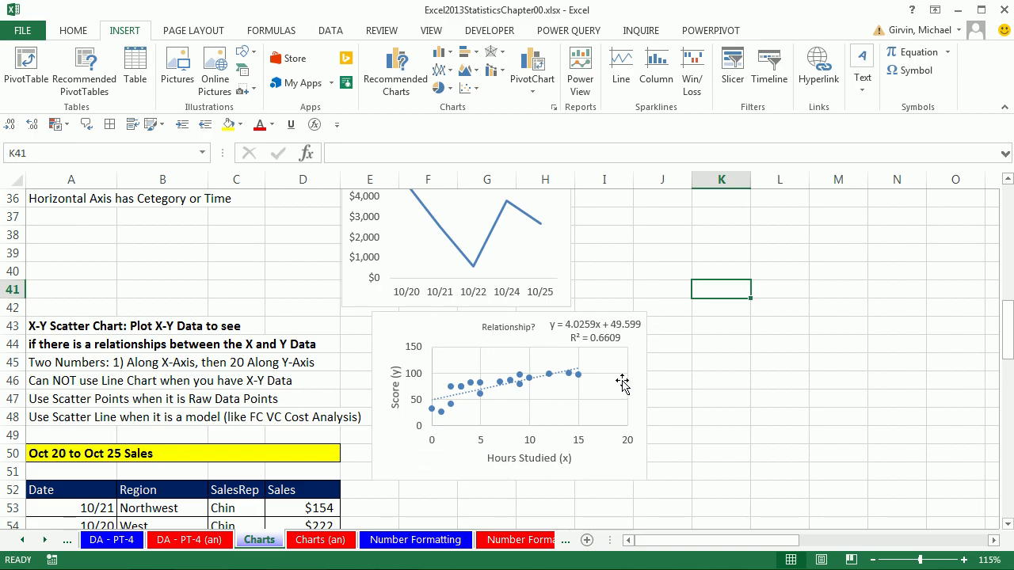
click(682, 380)
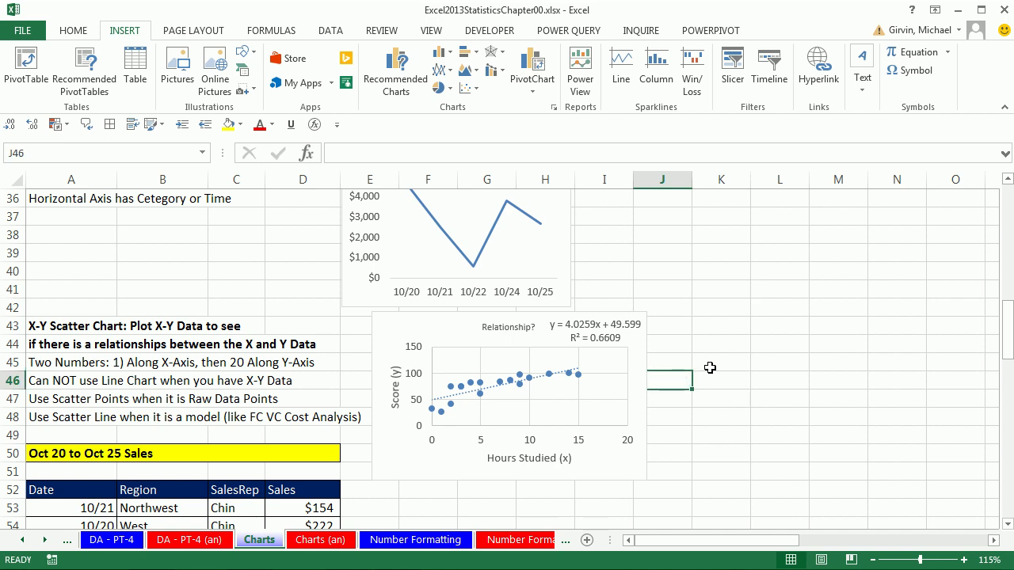
- Insert the recommended Clustered Column PivotChart showing Sum of Sales by SalesRep from the Oct 20 to Oct 25 Sales table
click(1009, 524)
click(1009, 525)
click(1009, 525)
click(1009, 525)
click(1008, 524)
click(1009, 524)
click(1008, 525)
click(1008, 524)
click(1009, 525)
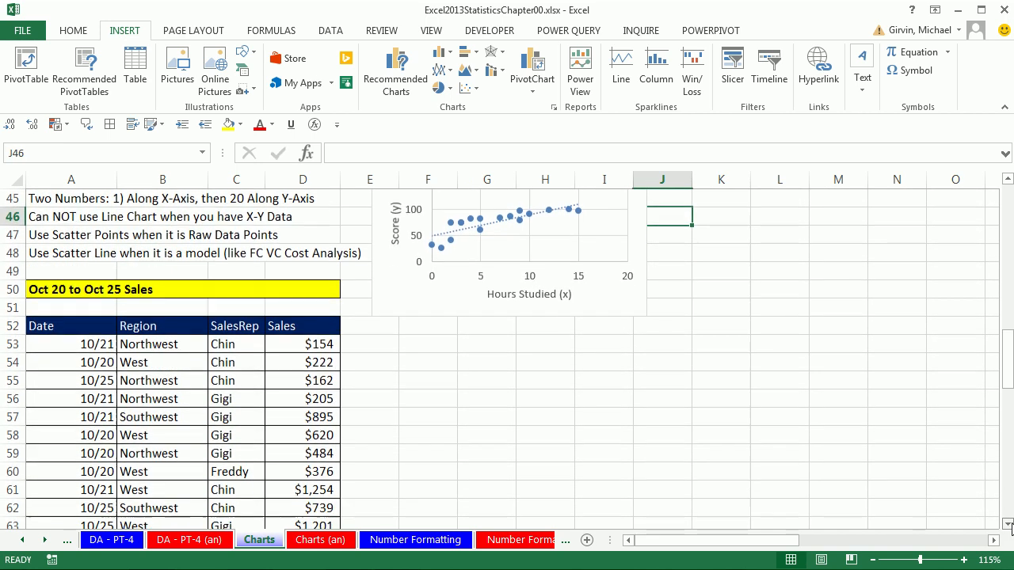
click(1008, 524)
click(1009, 524)
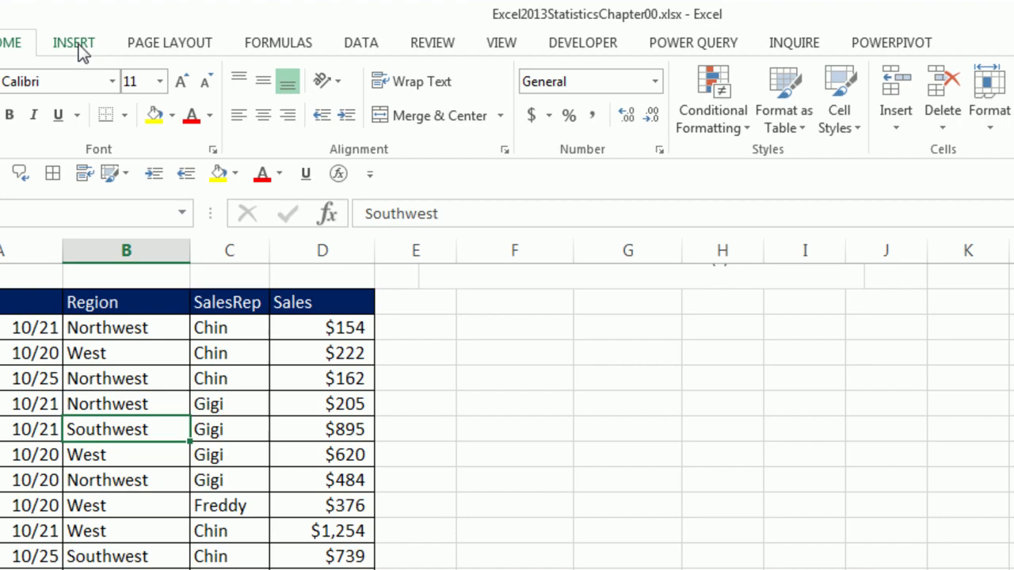
click(127, 33)
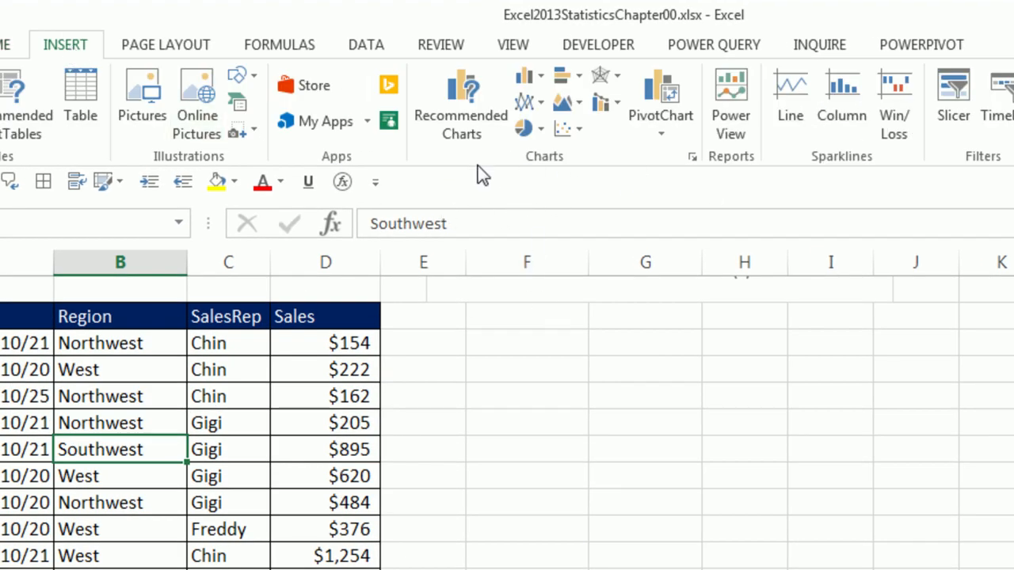
click(462, 110)
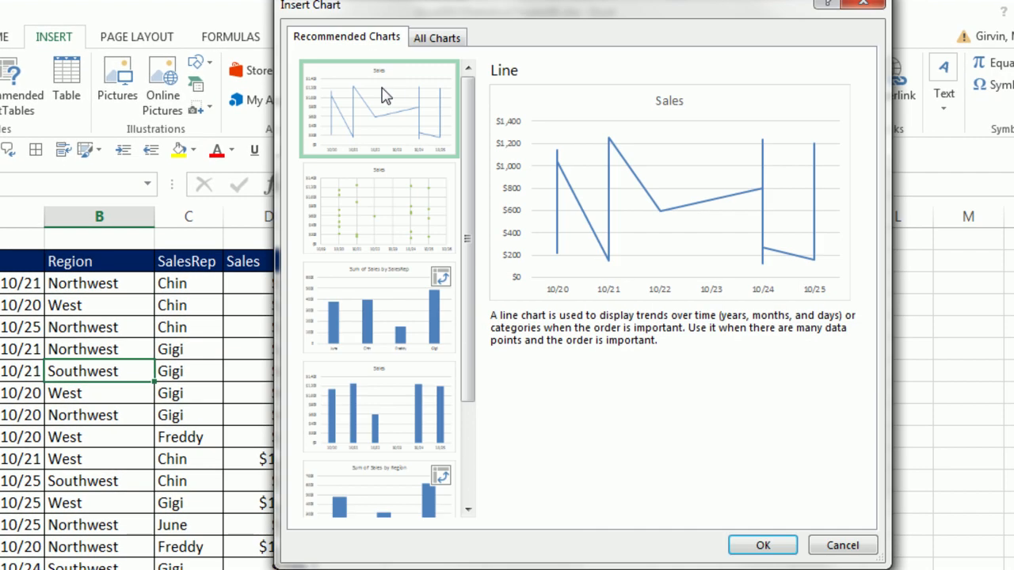
click(412, 208)
click(394, 326)
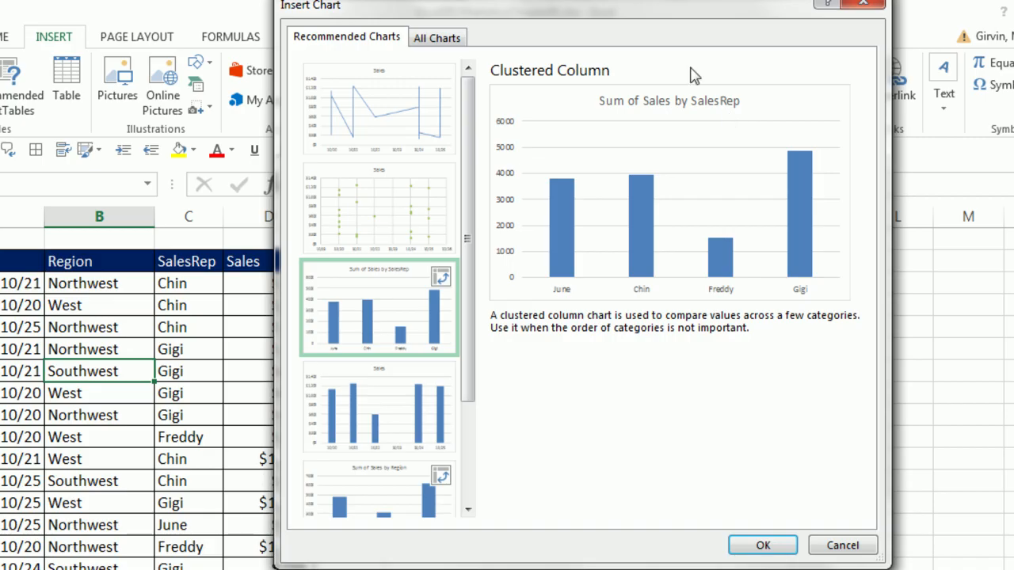
drag(552, 14, 784, 30)
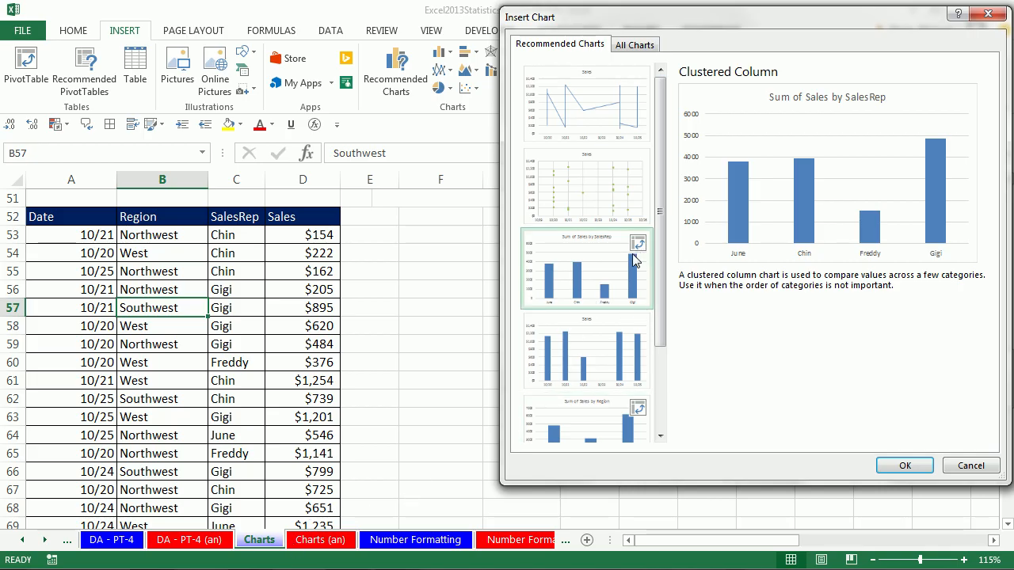
click(906, 466)
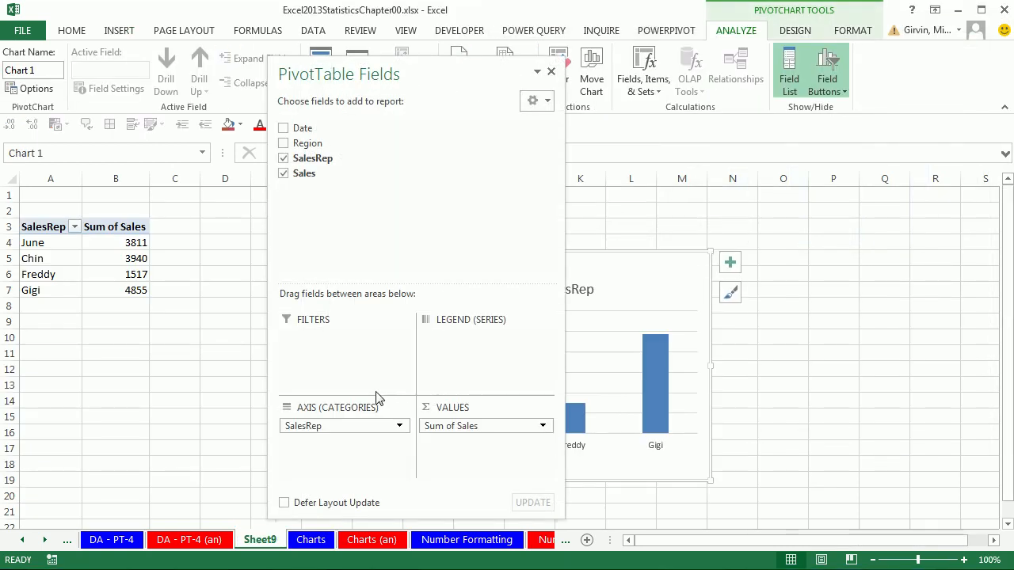
- Rename the new PivotChart sheet as ChartPractice and close the PivotTable field list
double_click(270, 540)
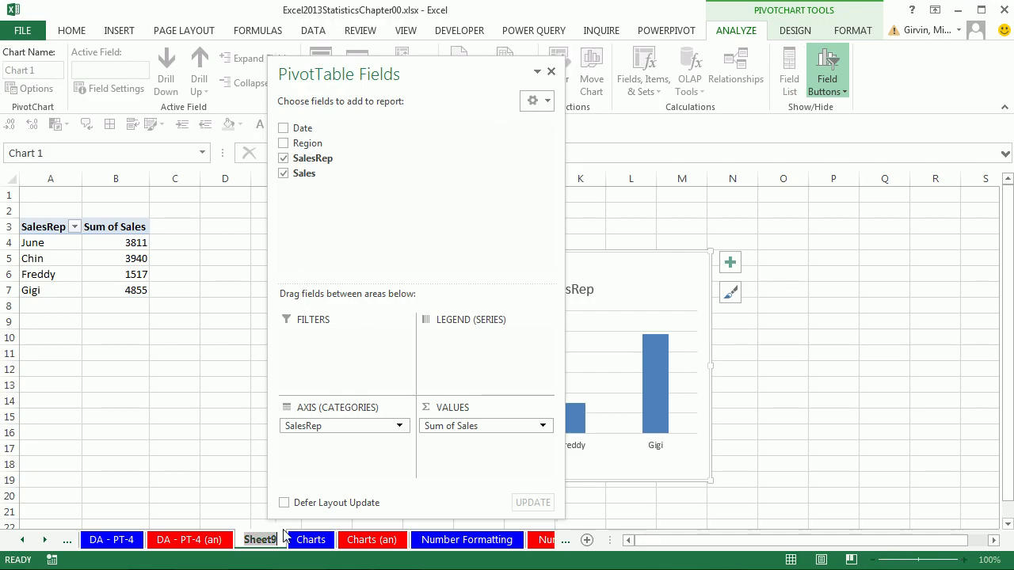
text(ChartPractice)
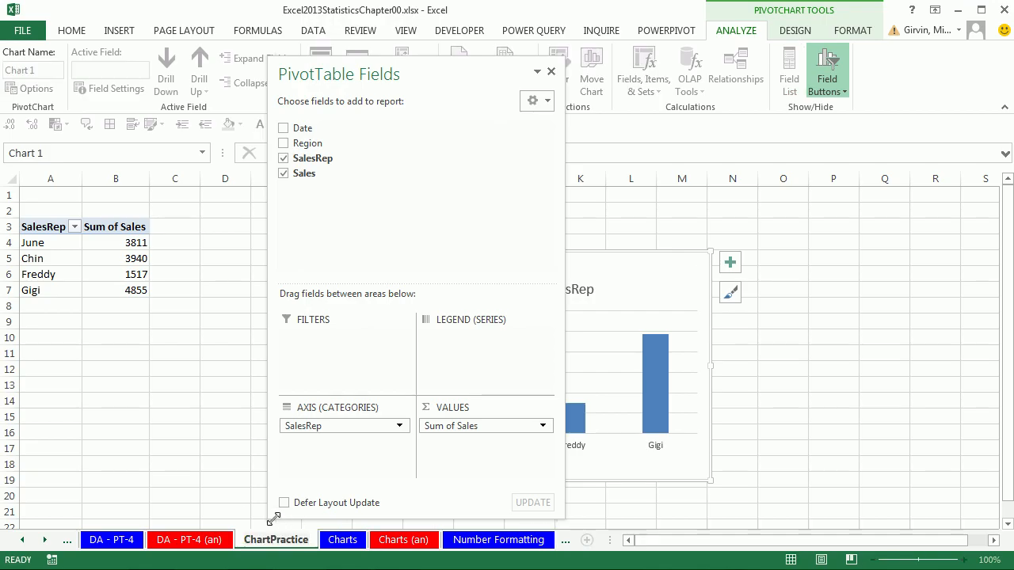
key(Return)
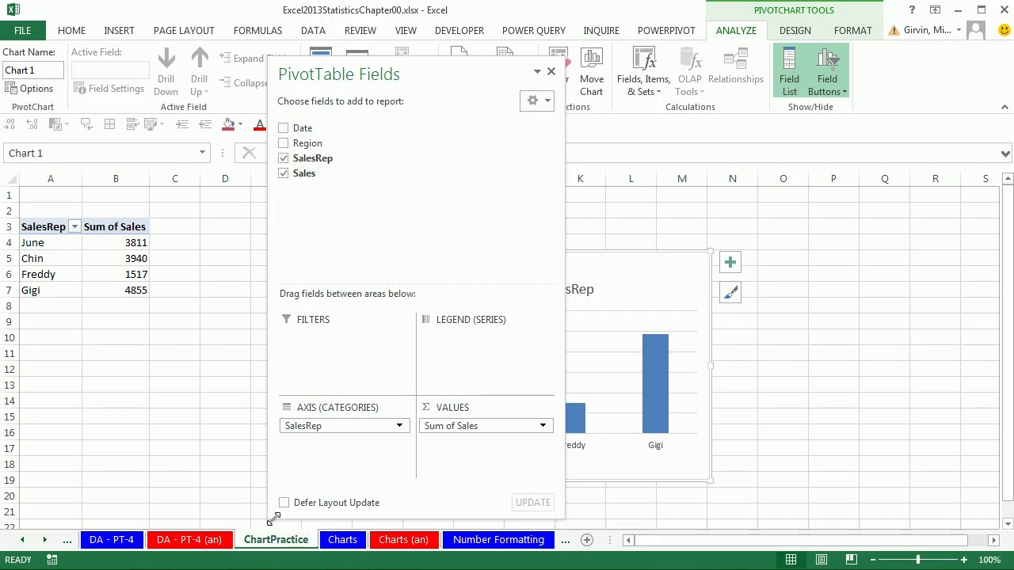
click(551, 71)
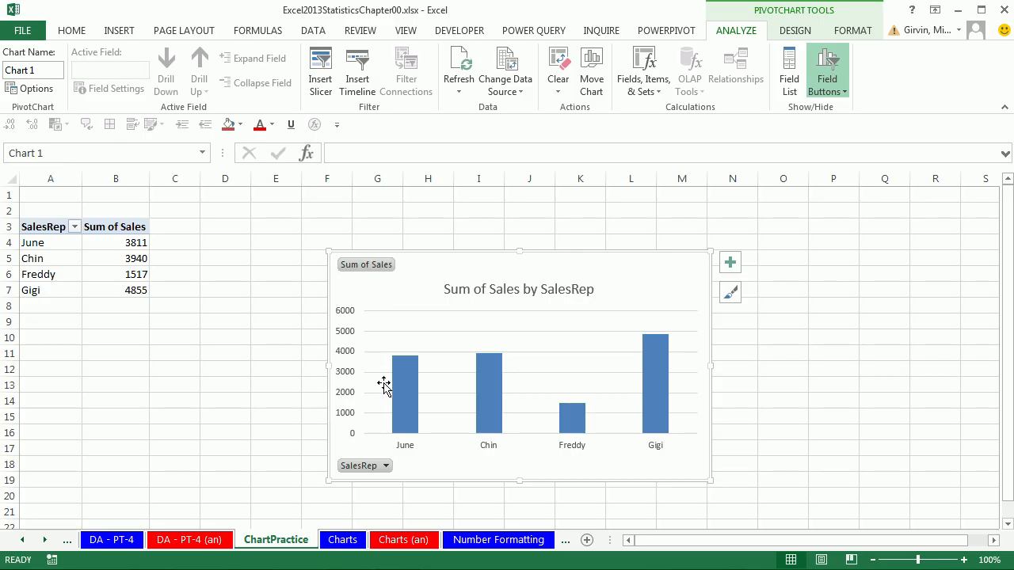
- Hide all field buttons on the Sum of Sales by SalesRep chart
click(386, 467)
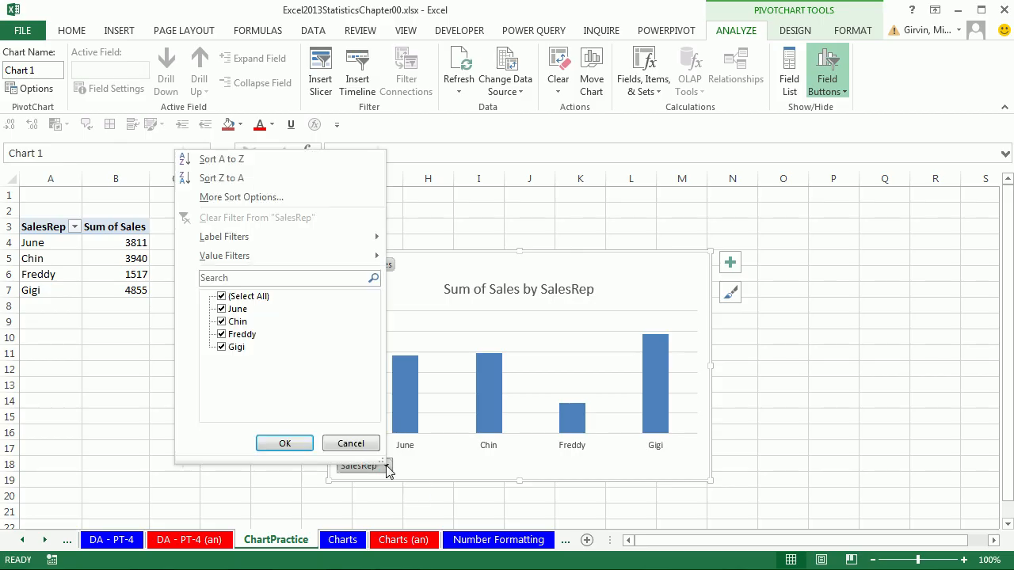
click(387, 468)
right_click(374, 465)
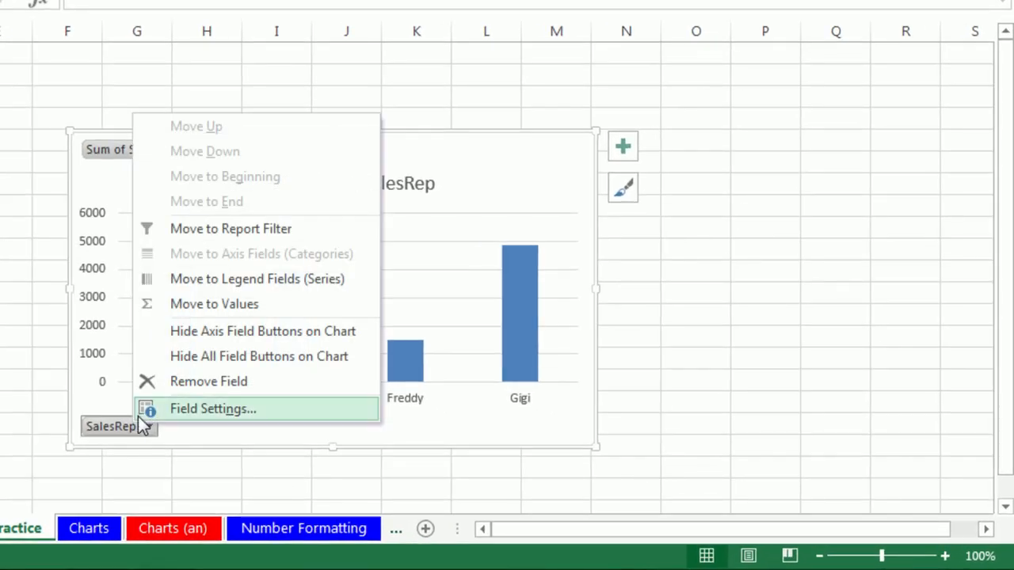
click(161, 364)
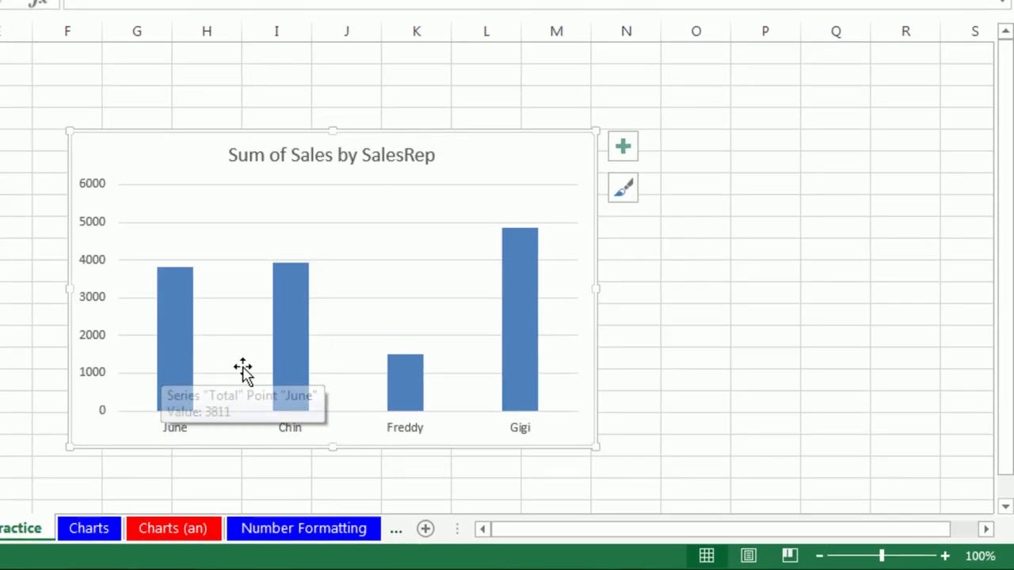
- Inspect the selectable chart elements one by one: title, vertical axis, horizontal axis, gridlines and column series
click(316, 158)
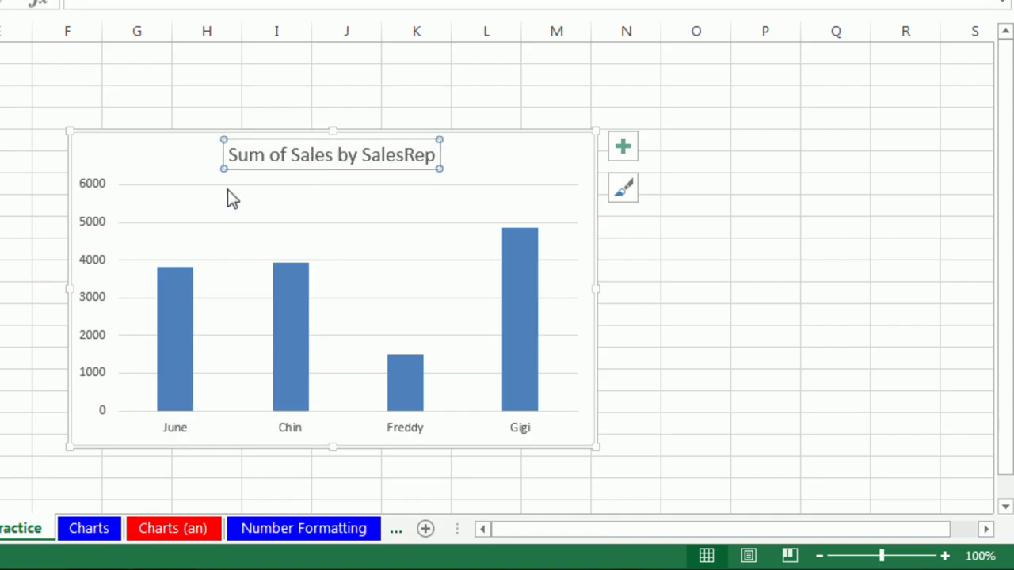
click(85, 190)
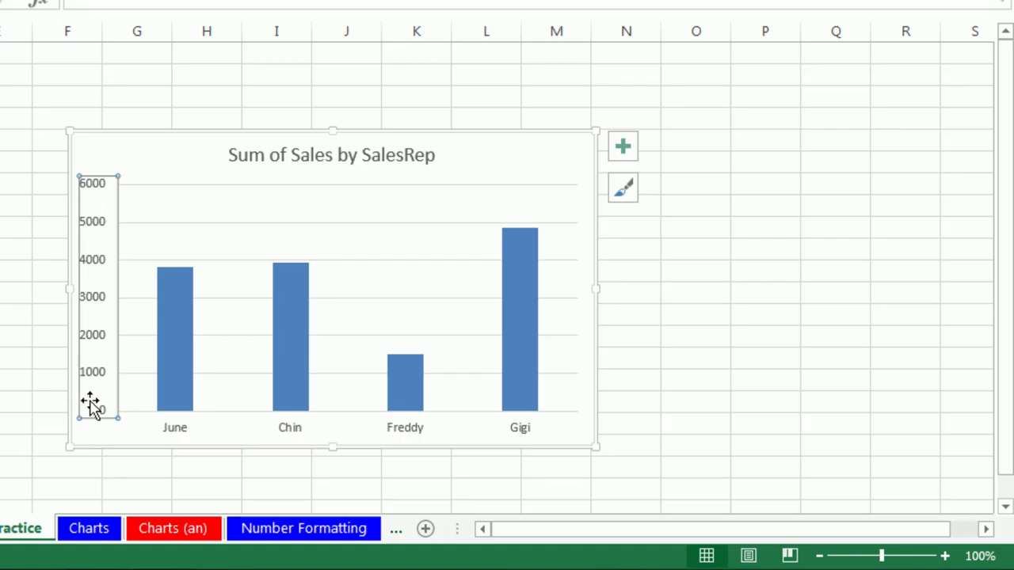
click(180, 427)
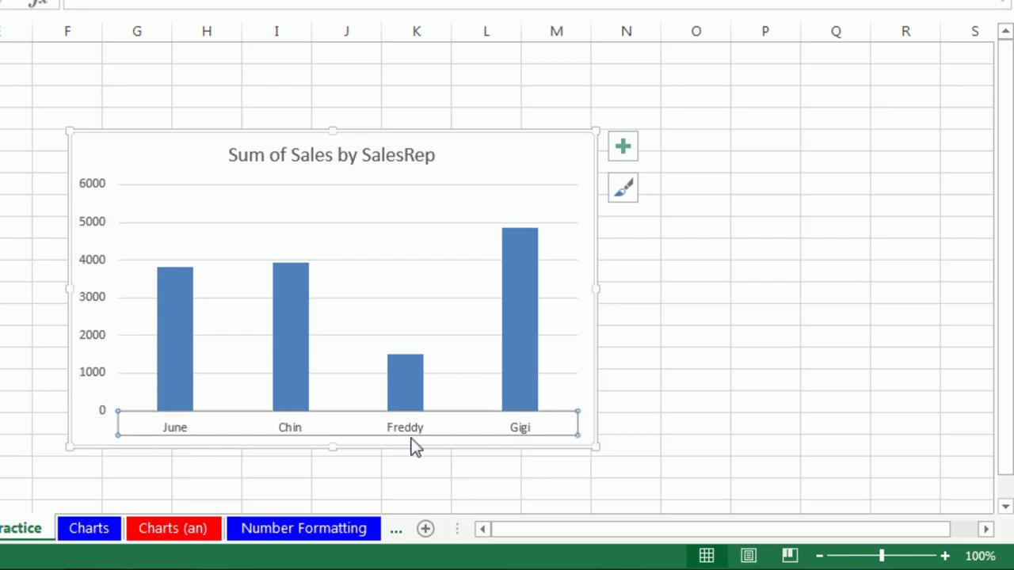
click(298, 321)
click(393, 261)
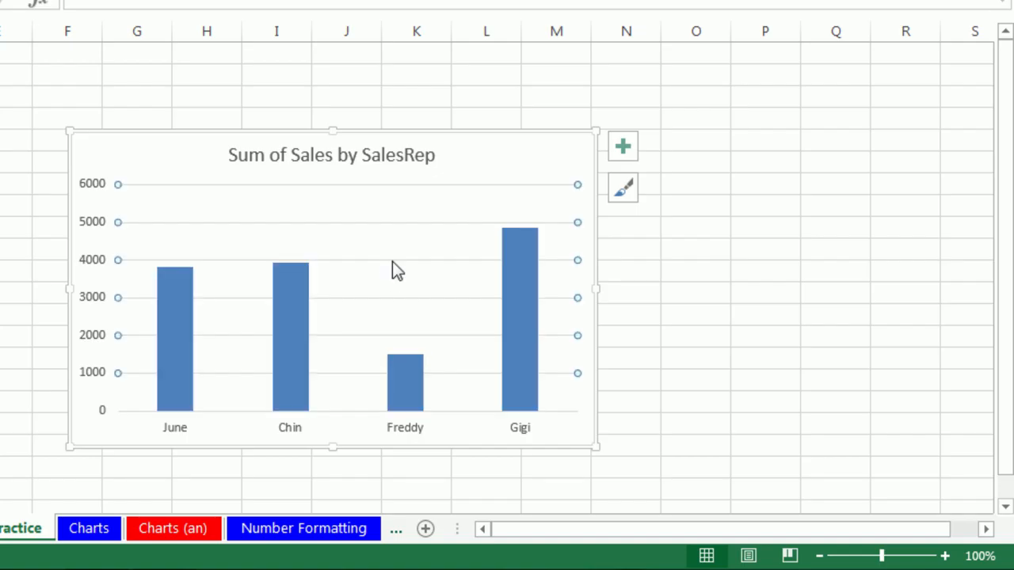
click(396, 404)
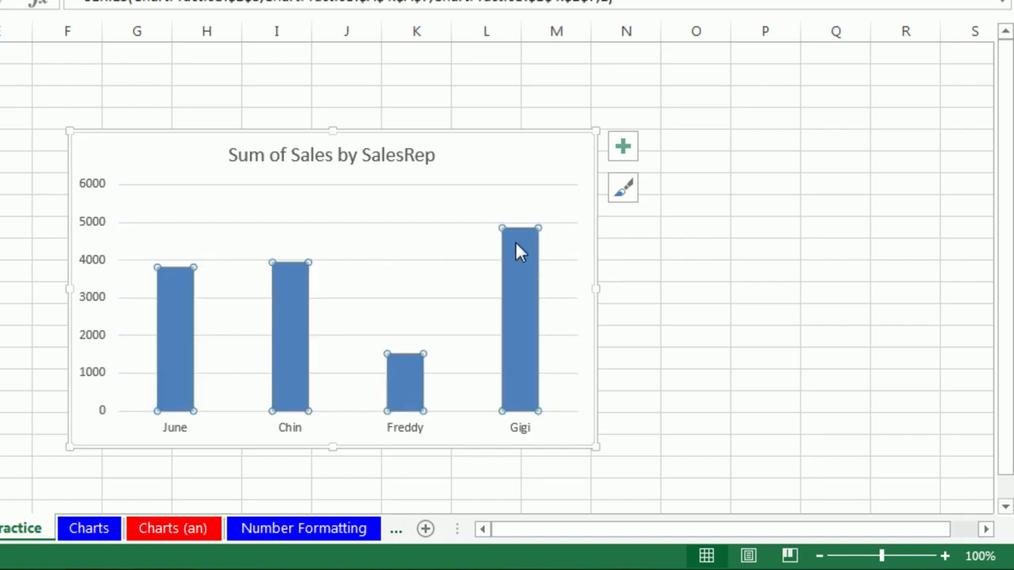
mouse_move(526, 368)
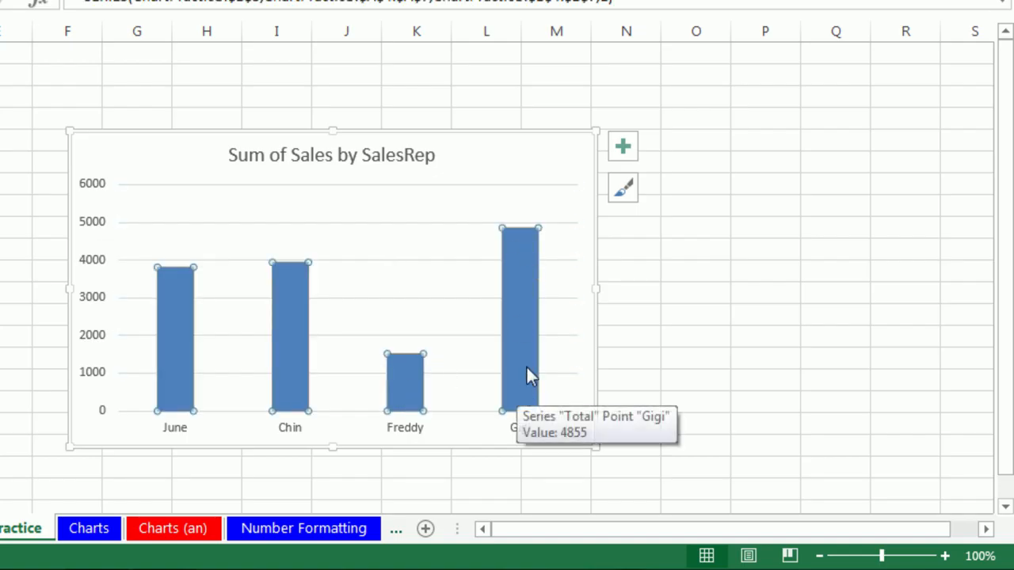
- Review the formatting commands offered for the data series, the chart title and the vertical axis
right_click(524, 267)
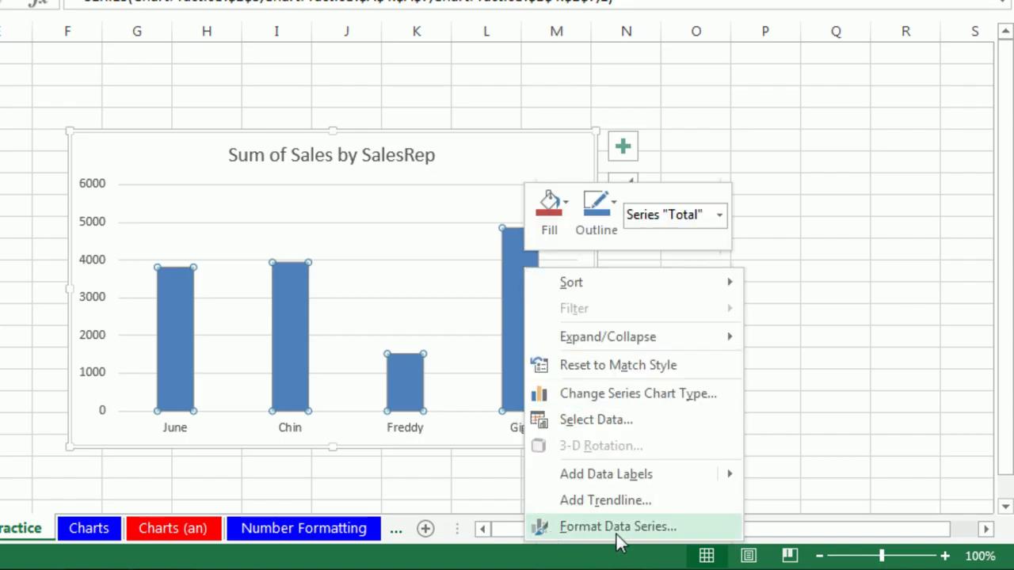
key(Escape)
right_click(291, 161)
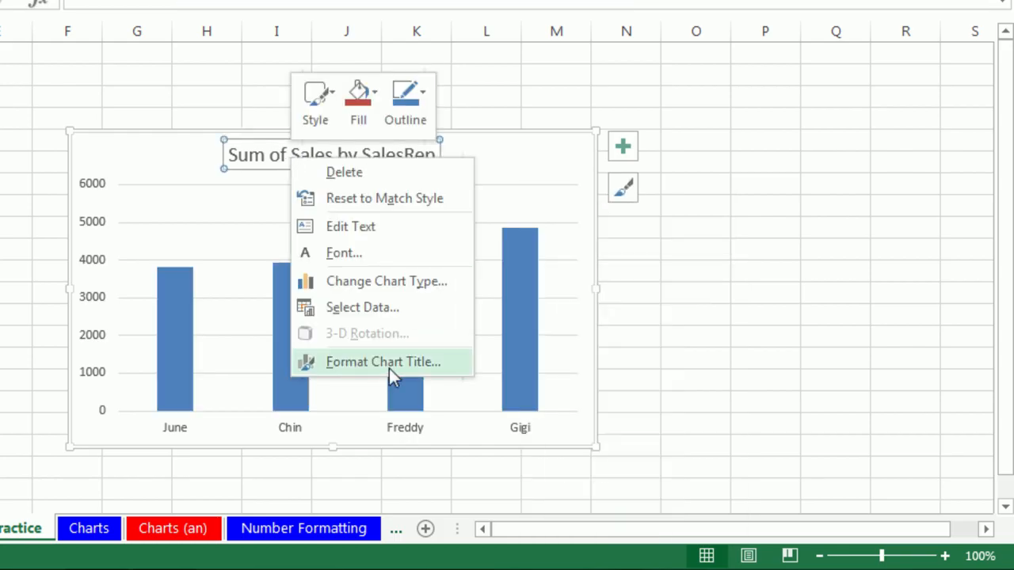
right_click(91, 222)
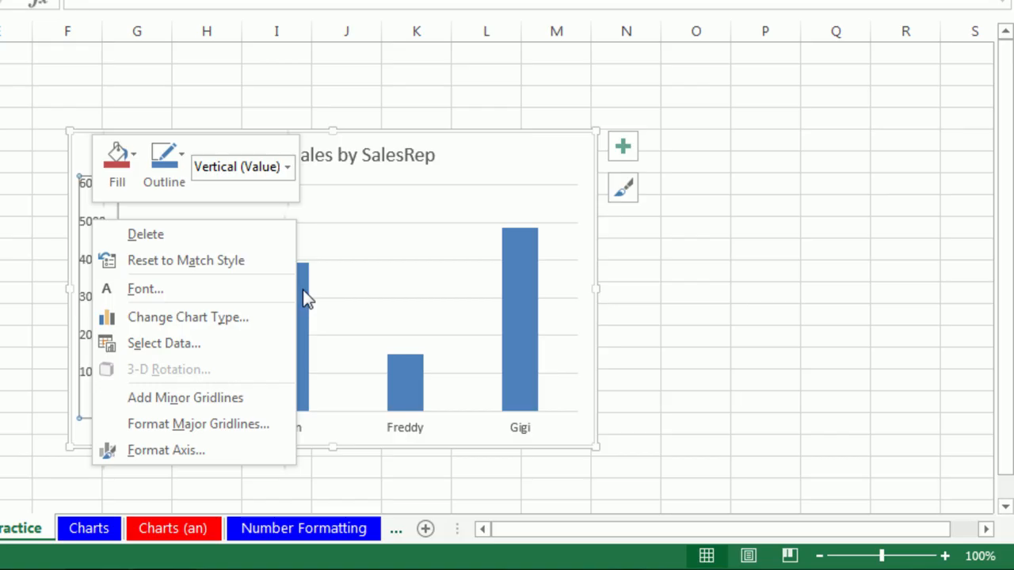
key(Escape)
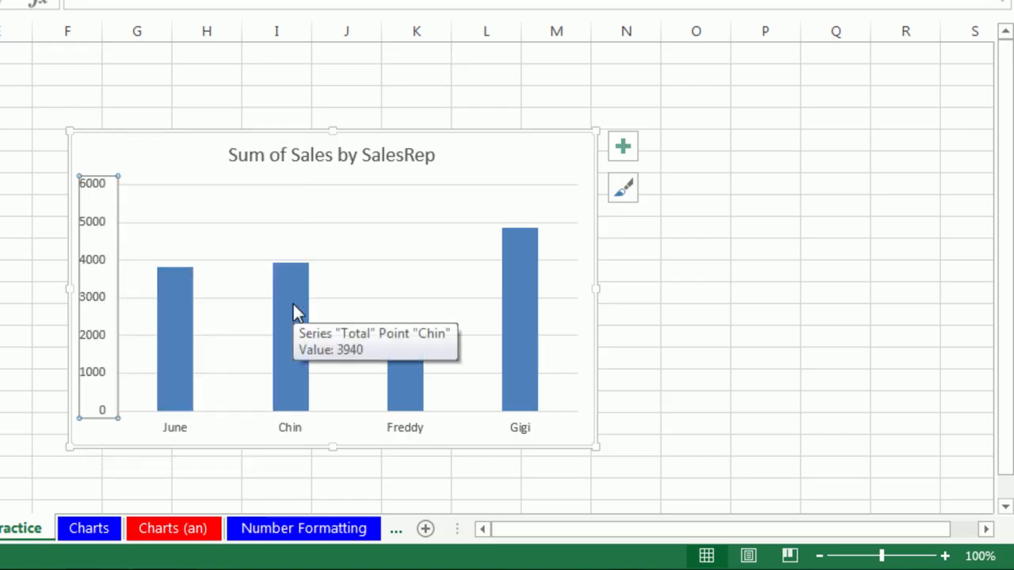
- Select the column series and narrow the selection to its second column only
click(296, 309)
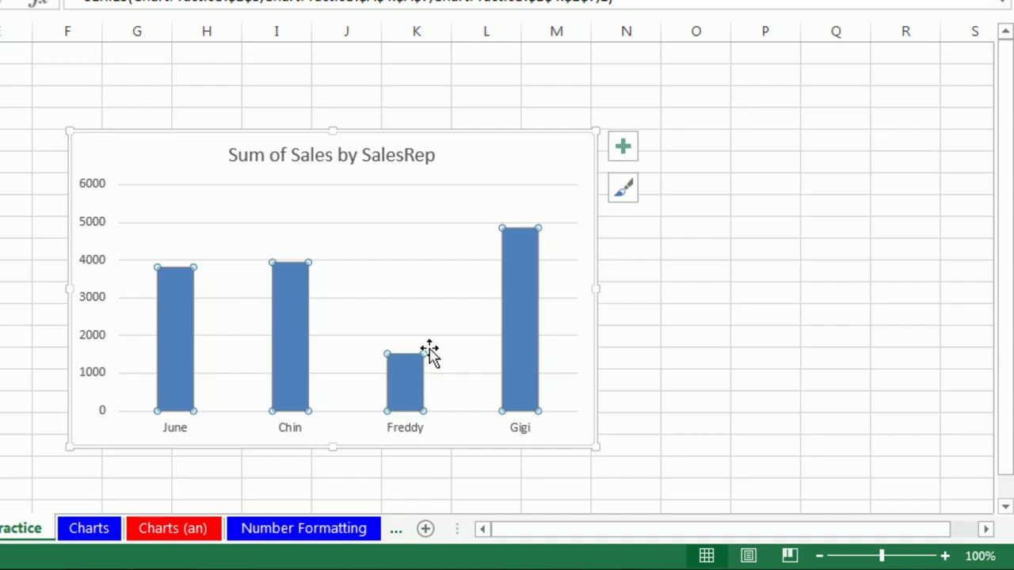
click(295, 301)
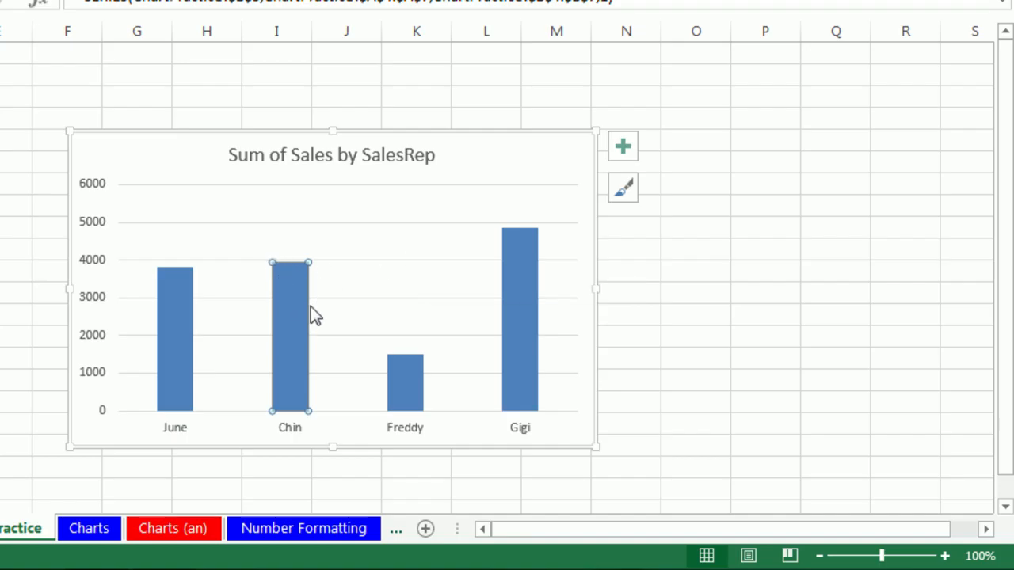
- Select the whole column series again and open its formatting options
click(363, 214)
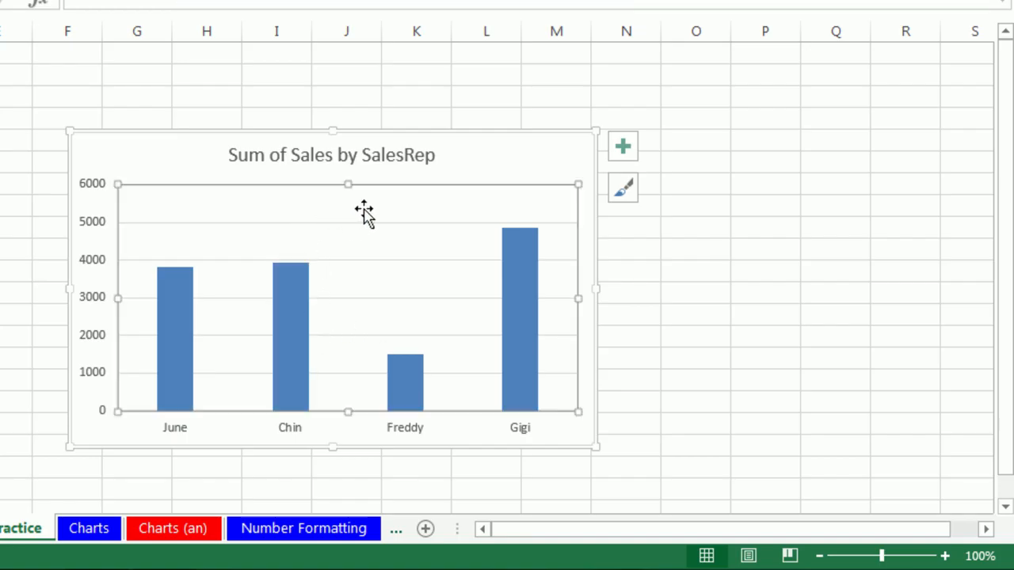
click(171, 319)
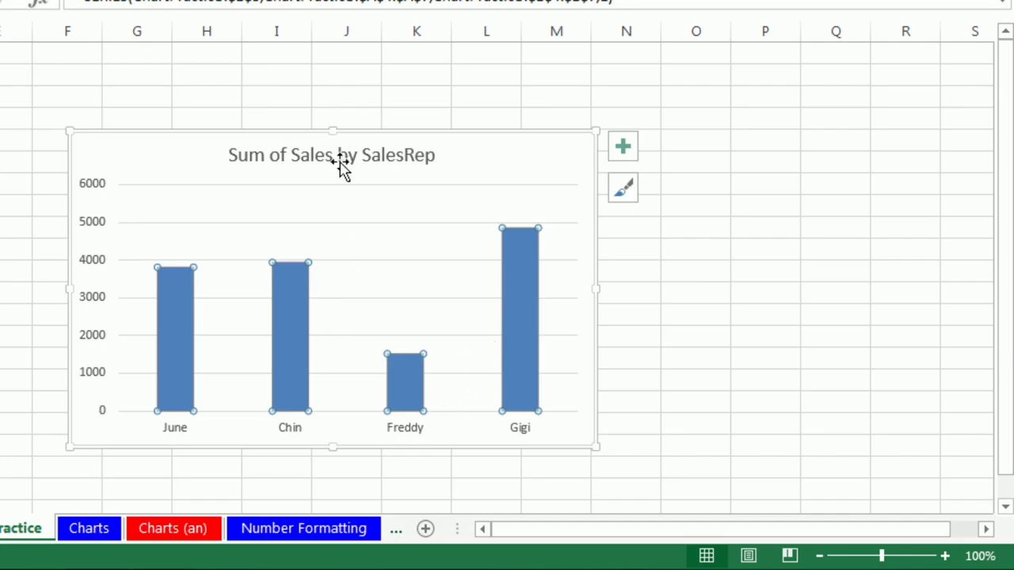
mouse_move(184, 342)
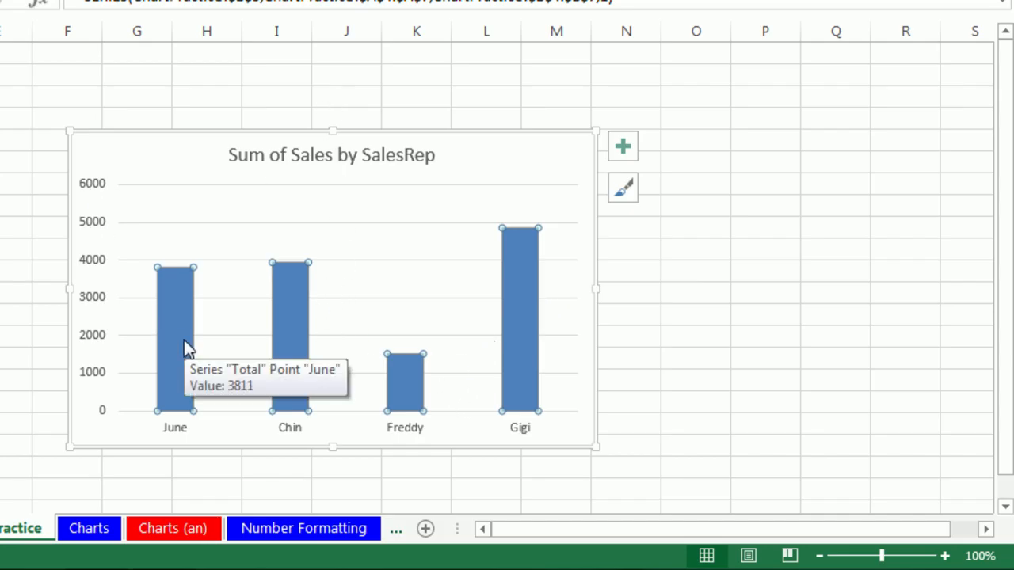
key(ctrl+1)
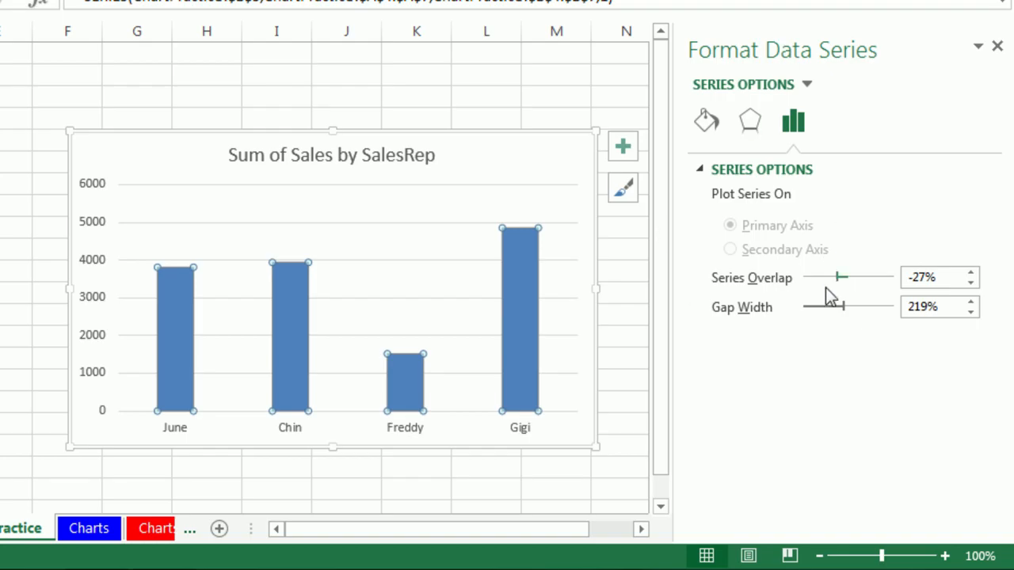
- Review the series' fill, effects and series options, and turn on varying the fill colors by point
click(707, 123)
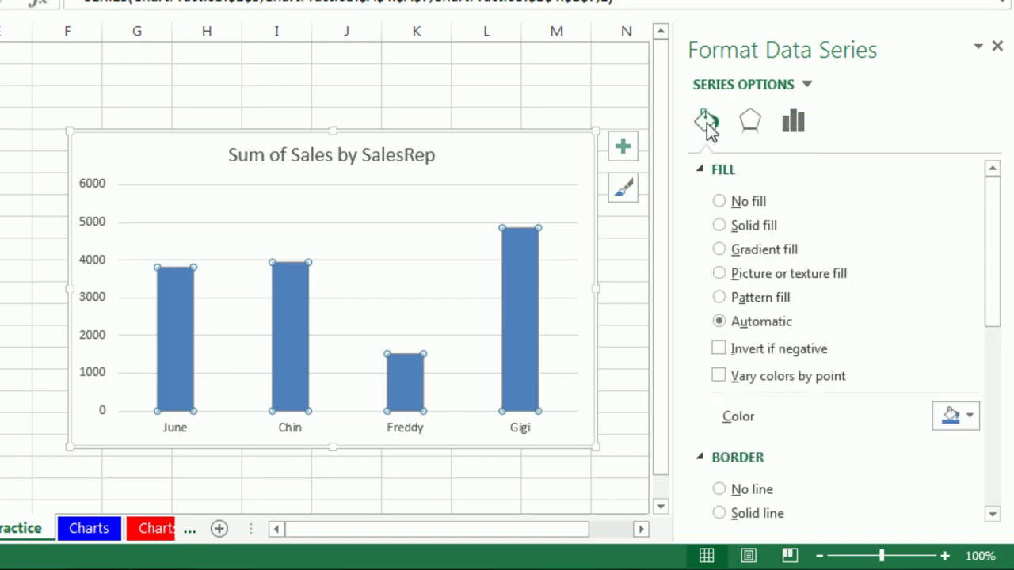
click(752, 125)
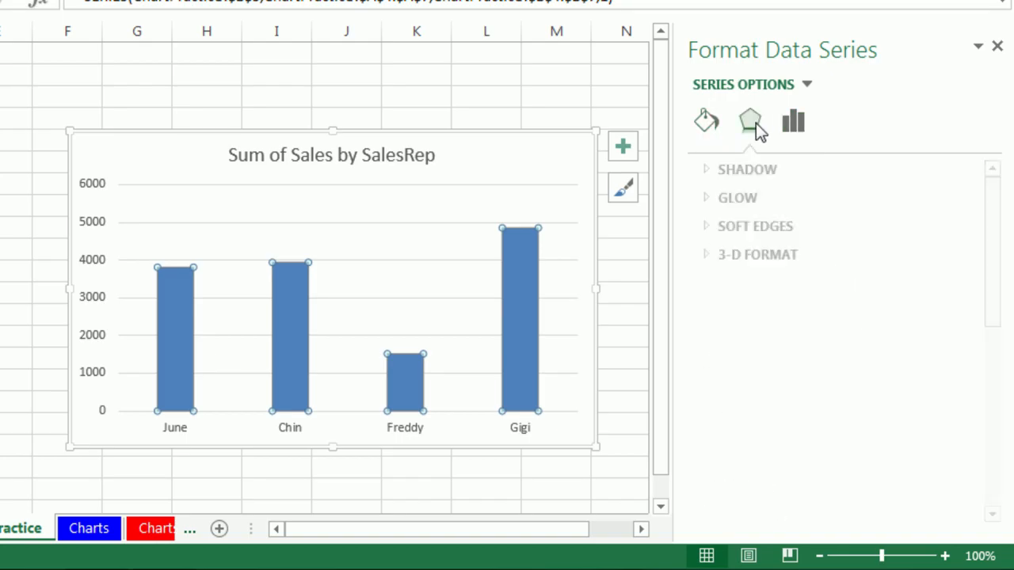
click(794, 123)
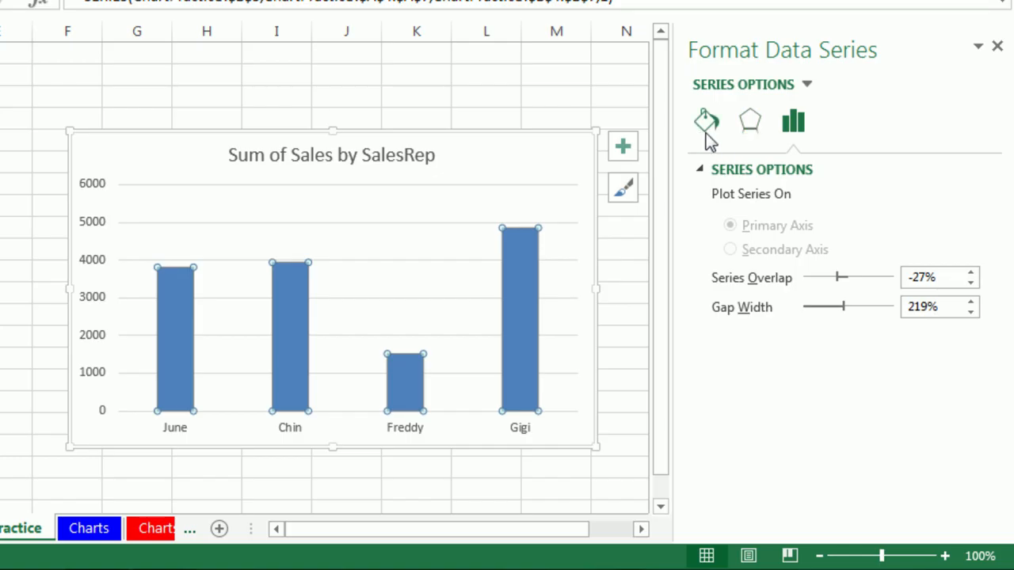
click(751, 123)
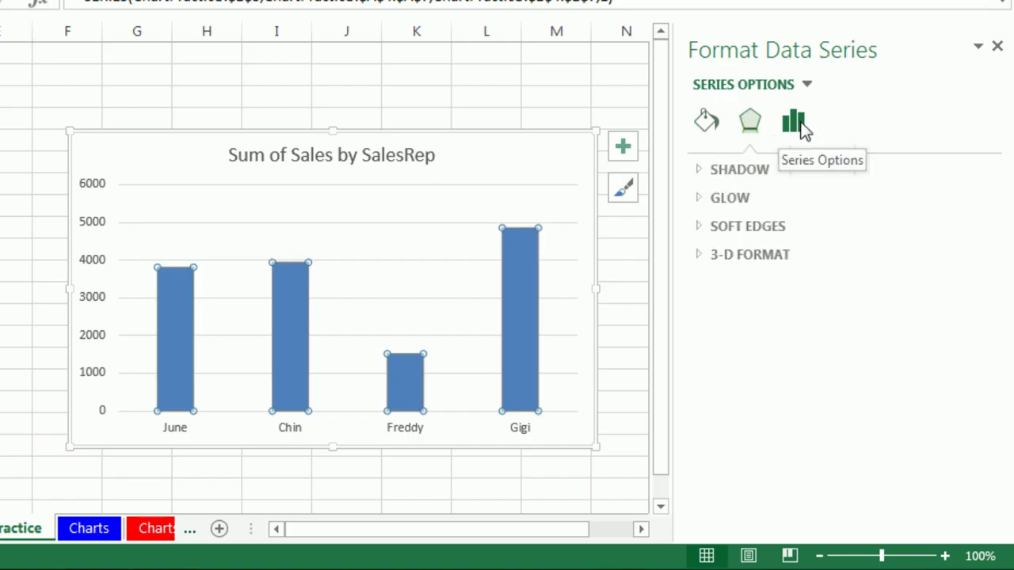
click(796, 127)
click(708, 123)
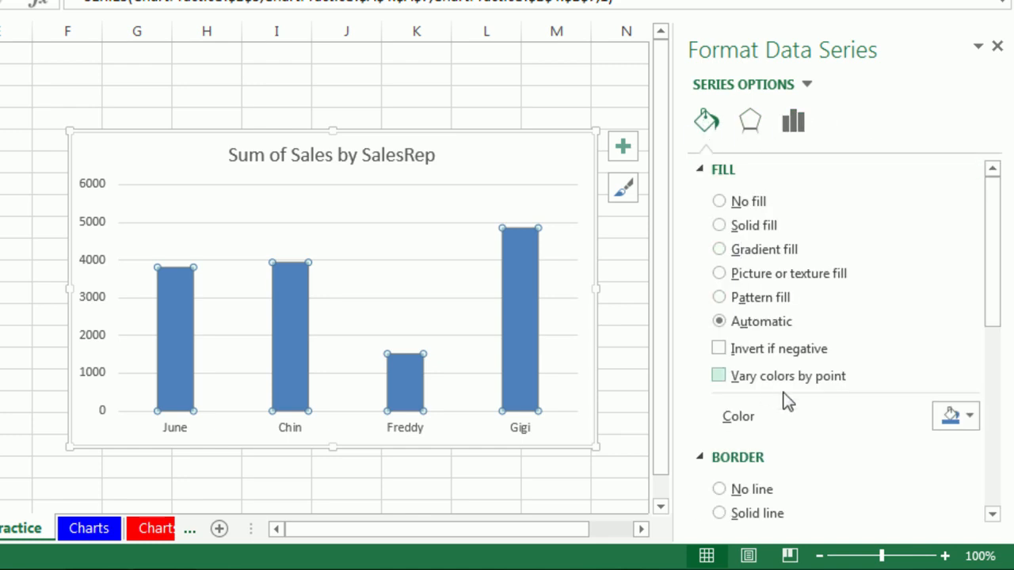
click(719, 377)
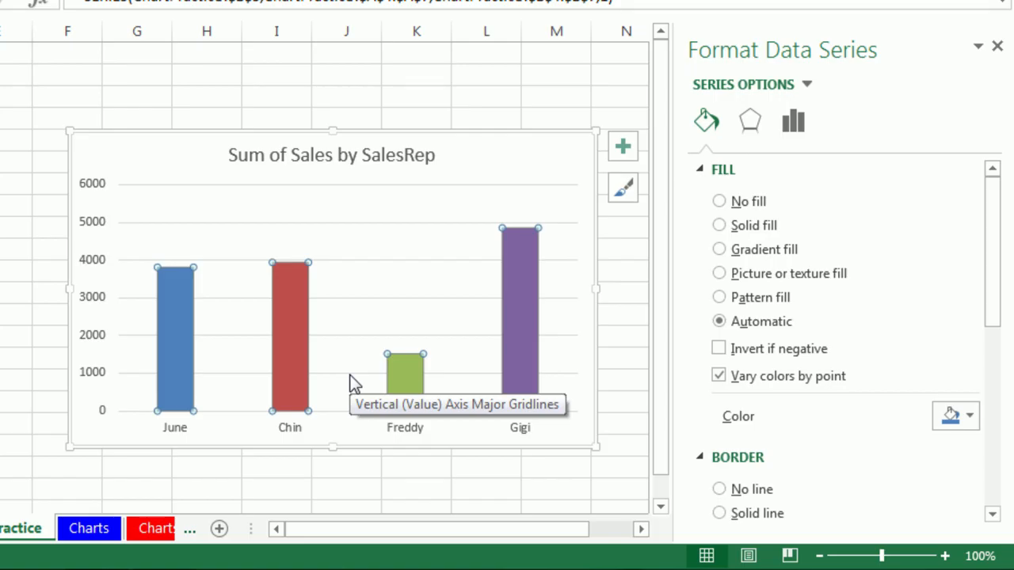
- Select the chart's horizontal major gridlines and delete them
click(426, 225)
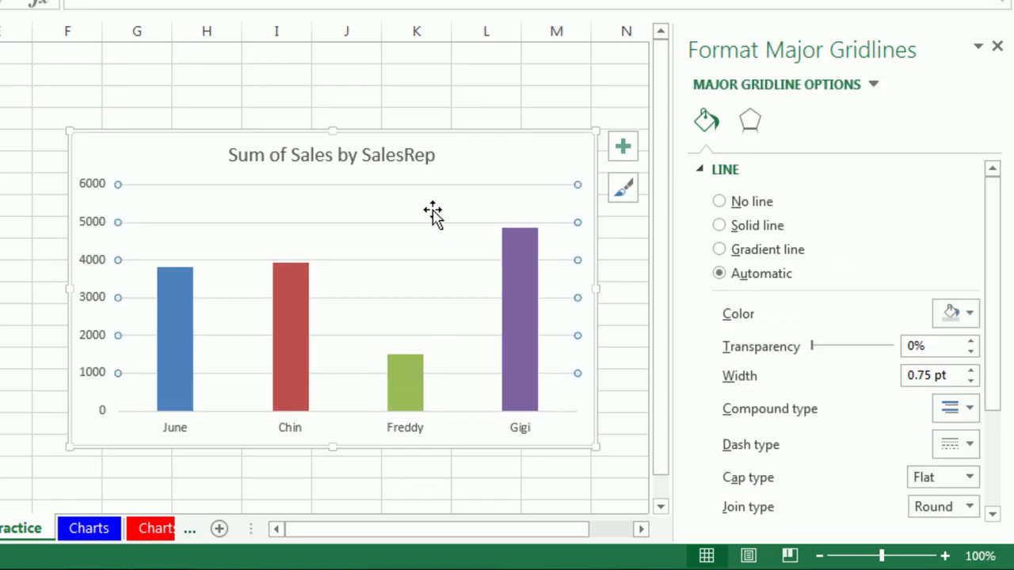
click(486, 187)
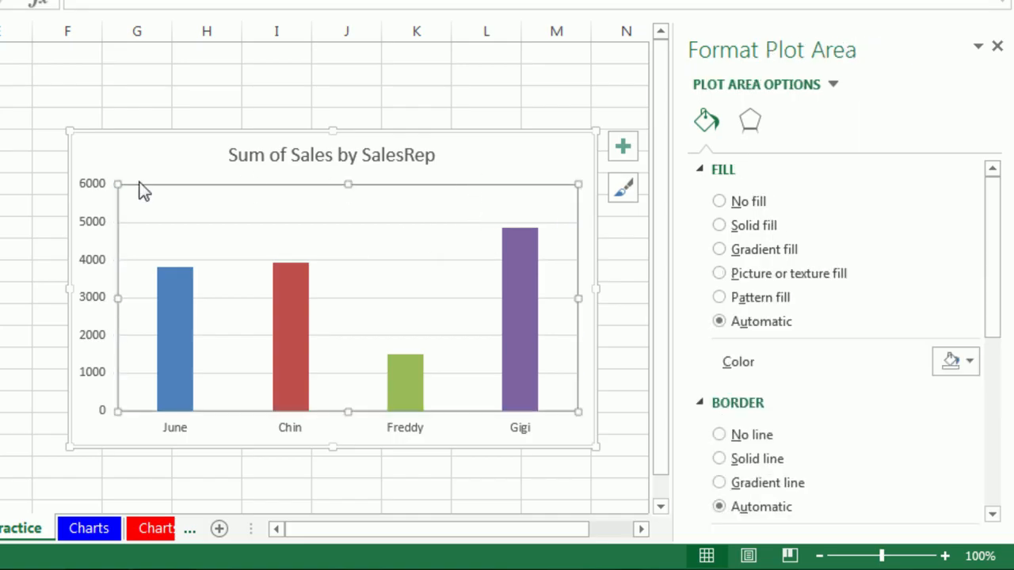
click(401, 224)
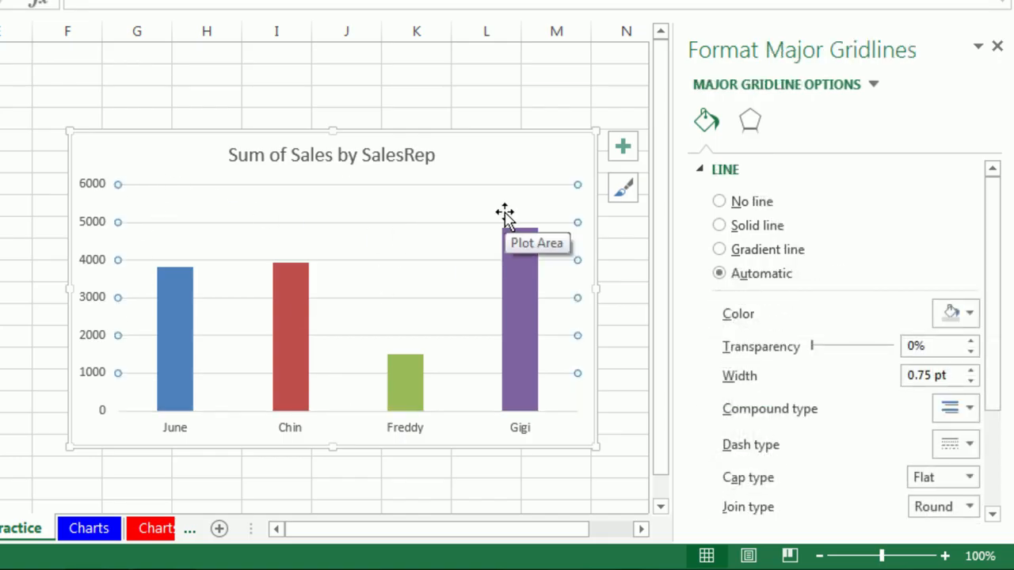
key(Escape)
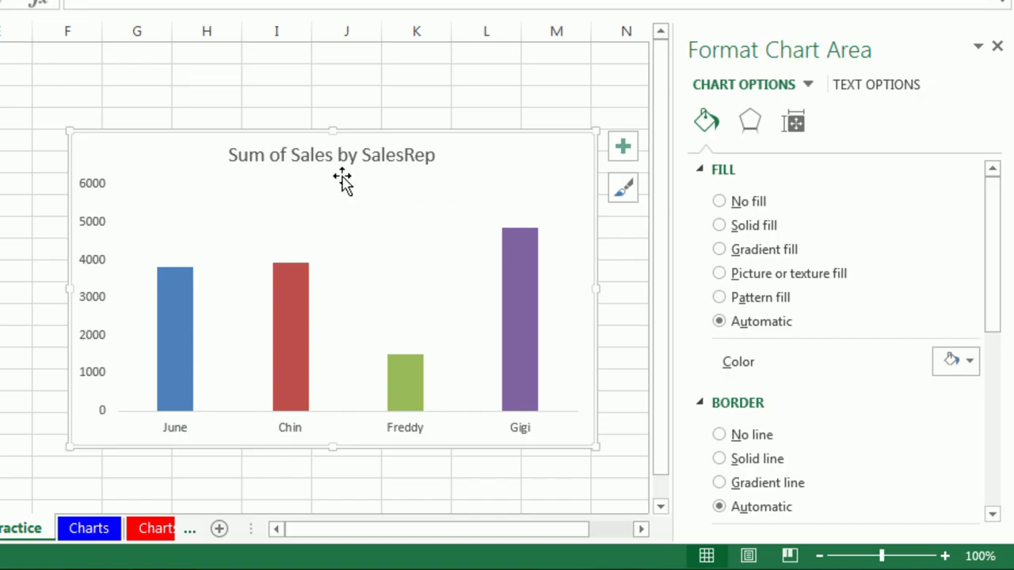
- Format the PivotTable's Sum of Sales field as Currency with the $ symbol and 0 decimal places through its value field settings
click(94, 190)
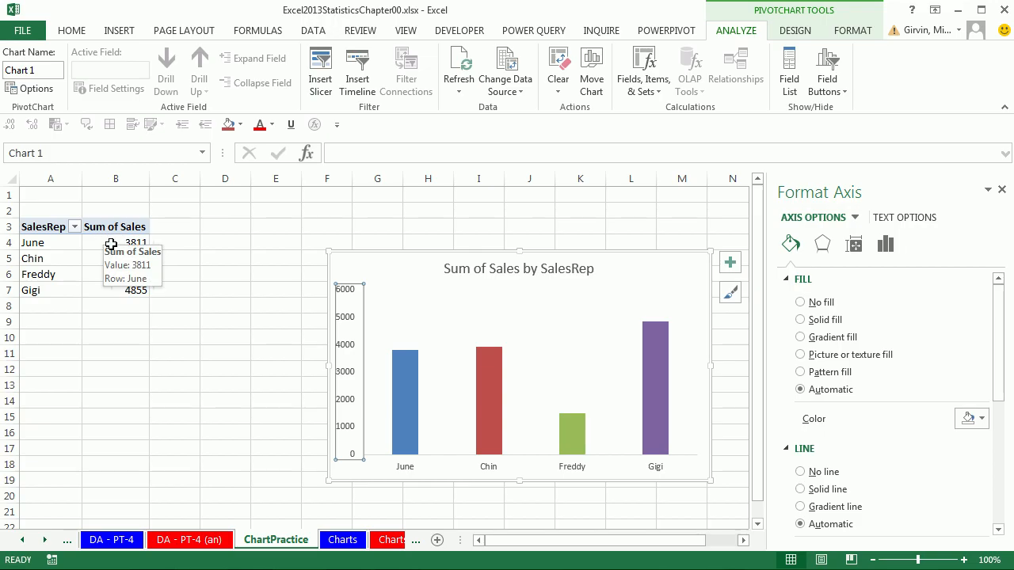
click(111, 245)
right_click(113, 248)
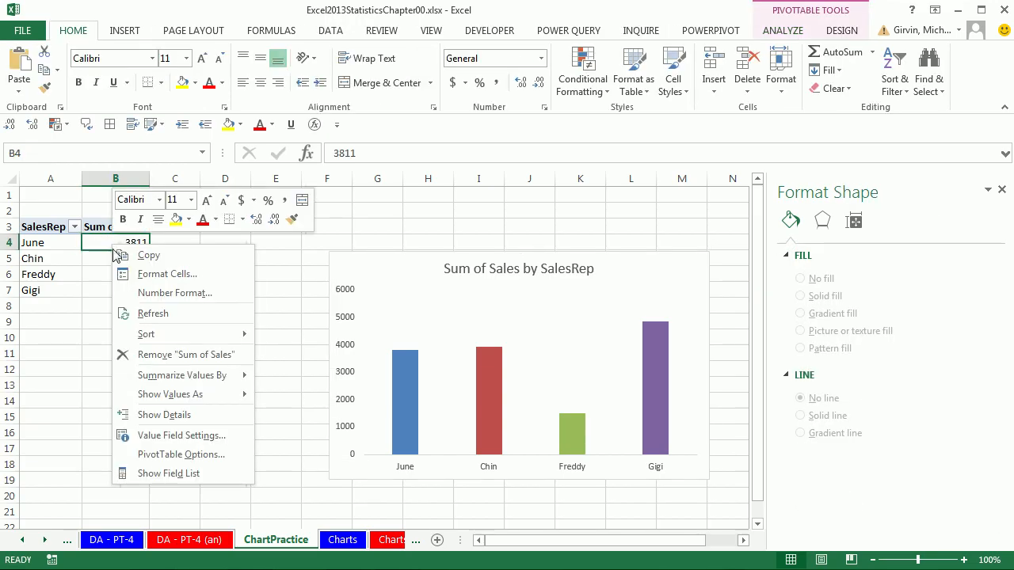
click(181, 435)
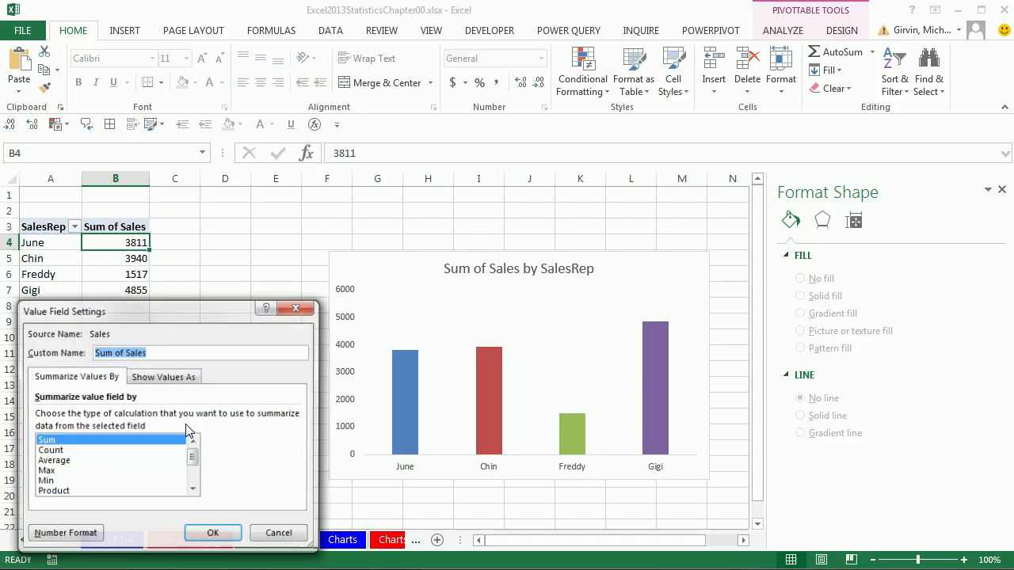
drag(154, 308, 333, 176)
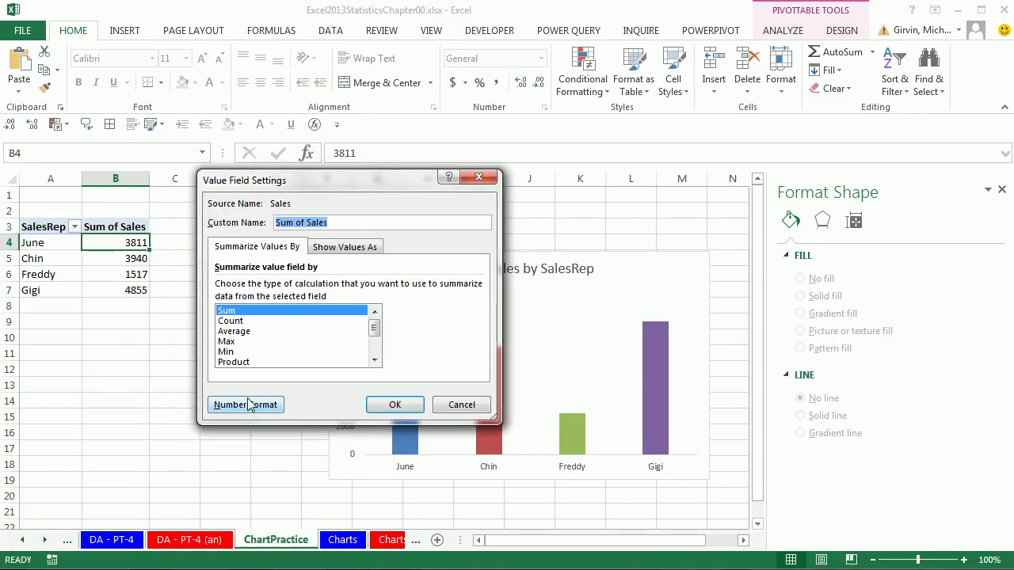
click(234, 410)
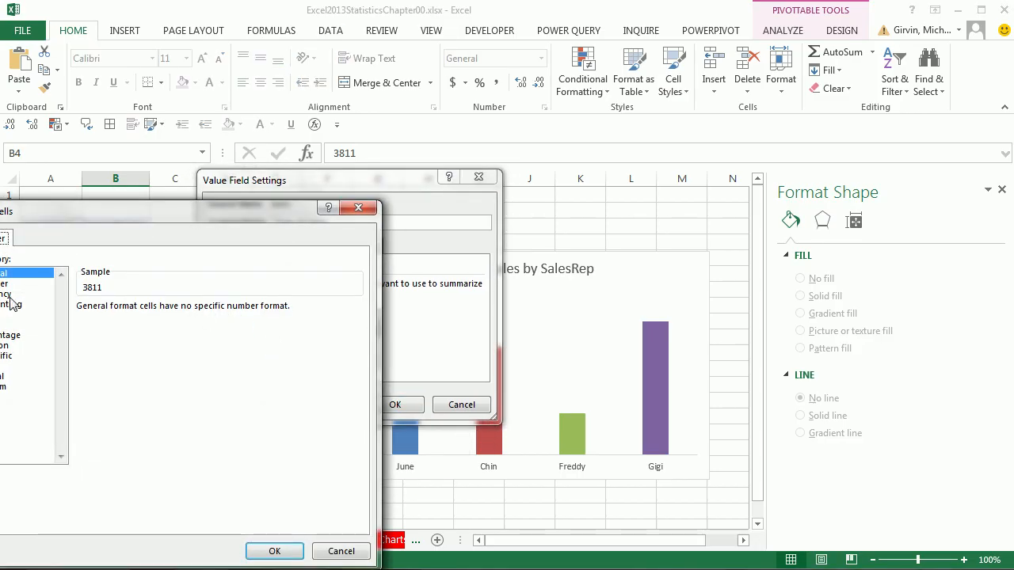
click(17, 294)
click(183, 311)
click(183, 312)
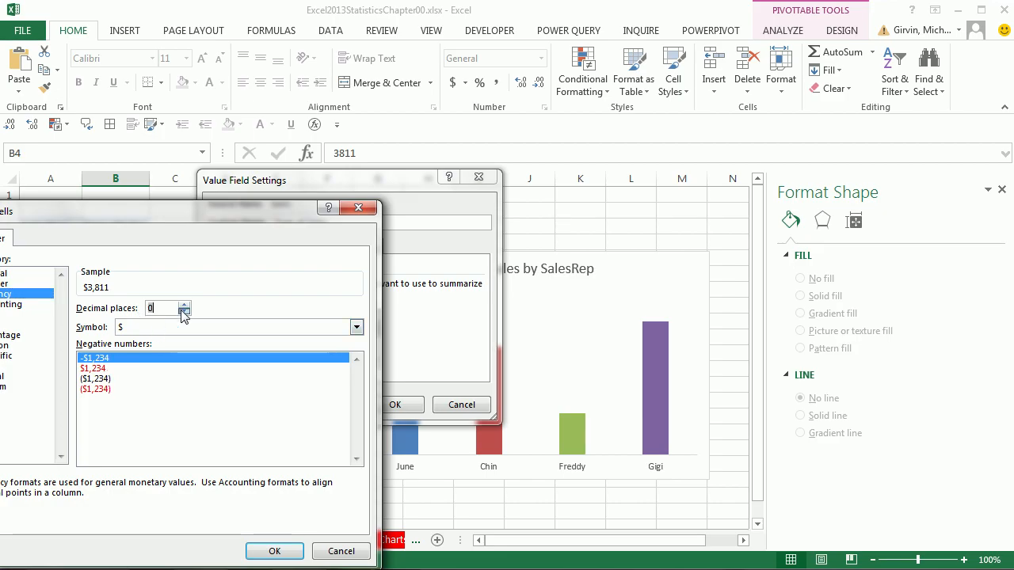
click(274, 551)
click(393, 407)
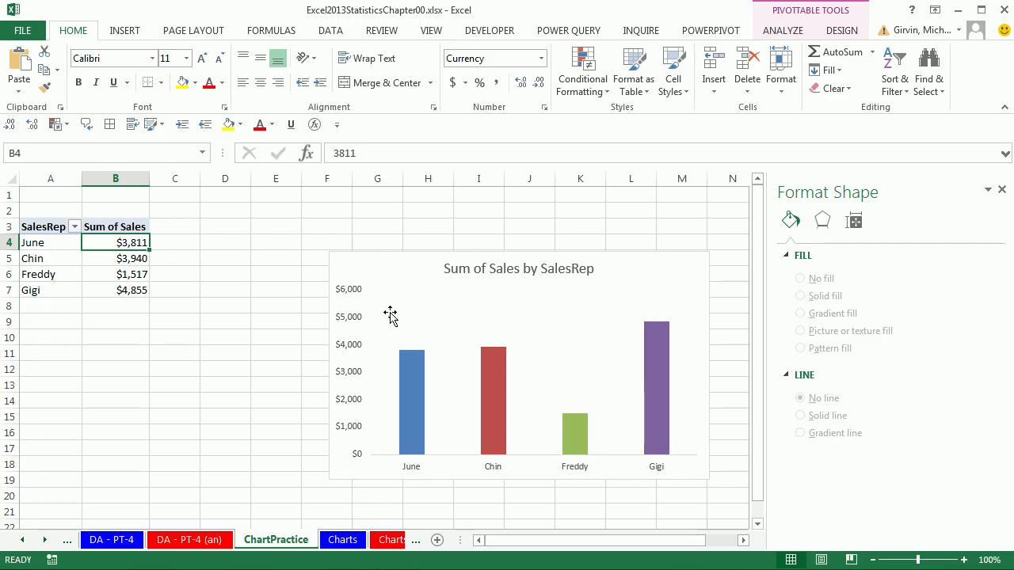
- Examine the vertical axis's number format settings, including whether they are linked to the source
click(358, 291)
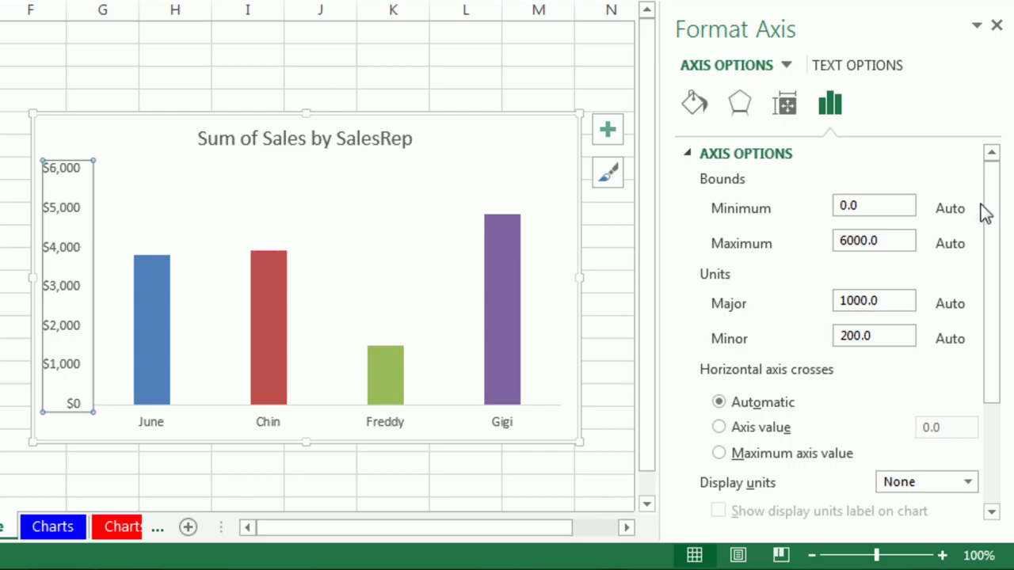
drag(996, 211, 1008, 339)
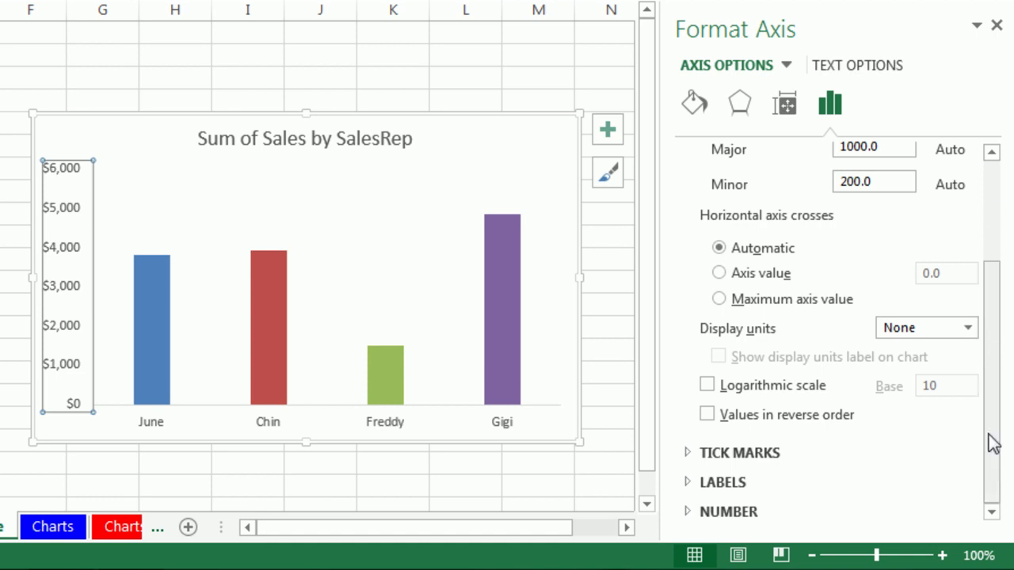
click(689, 519)
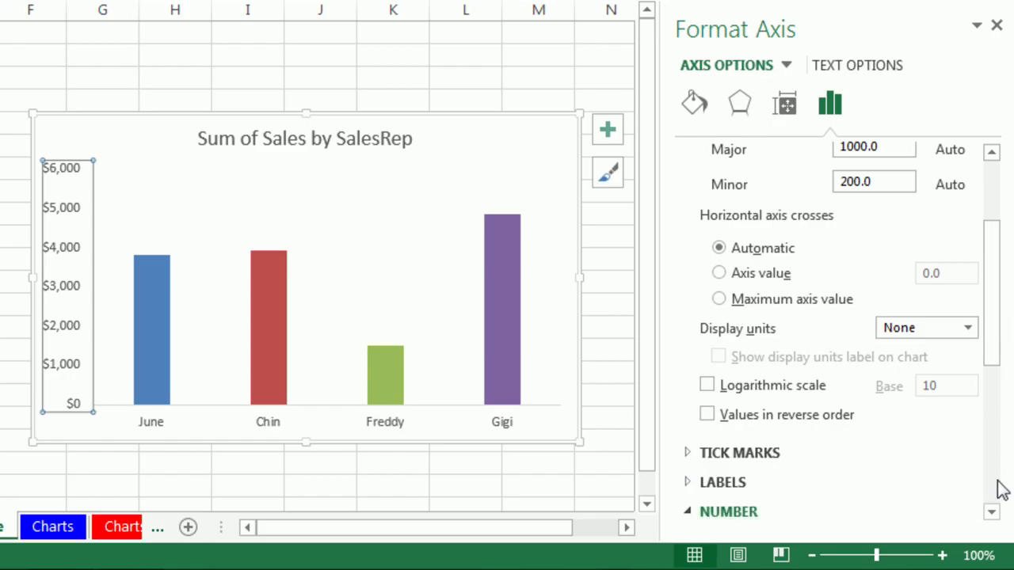
drag(996, 342, 1009, 492)
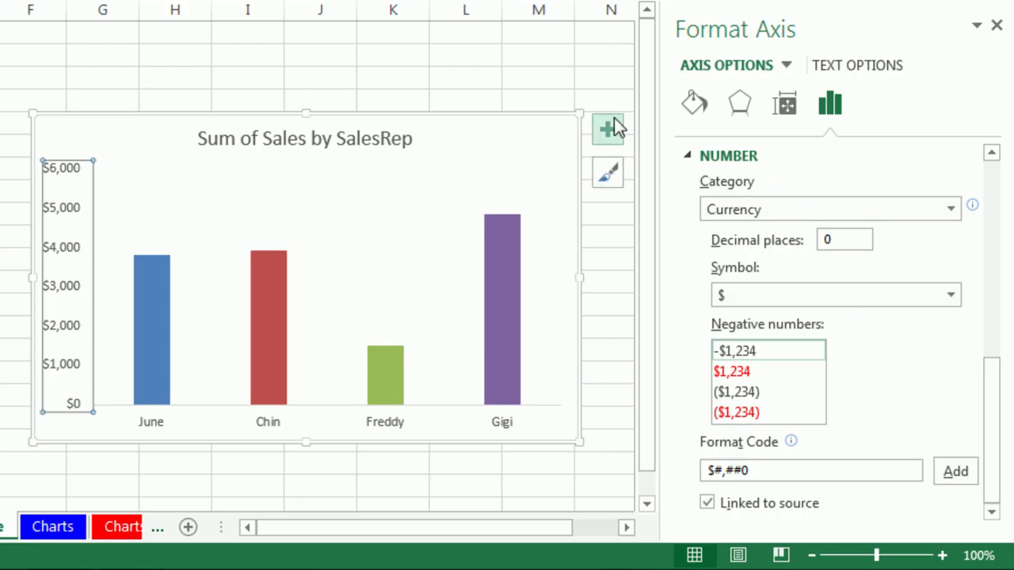
- Add data labels to the columns of the Sum of Sales by SalesRep chart
click(319, 73)
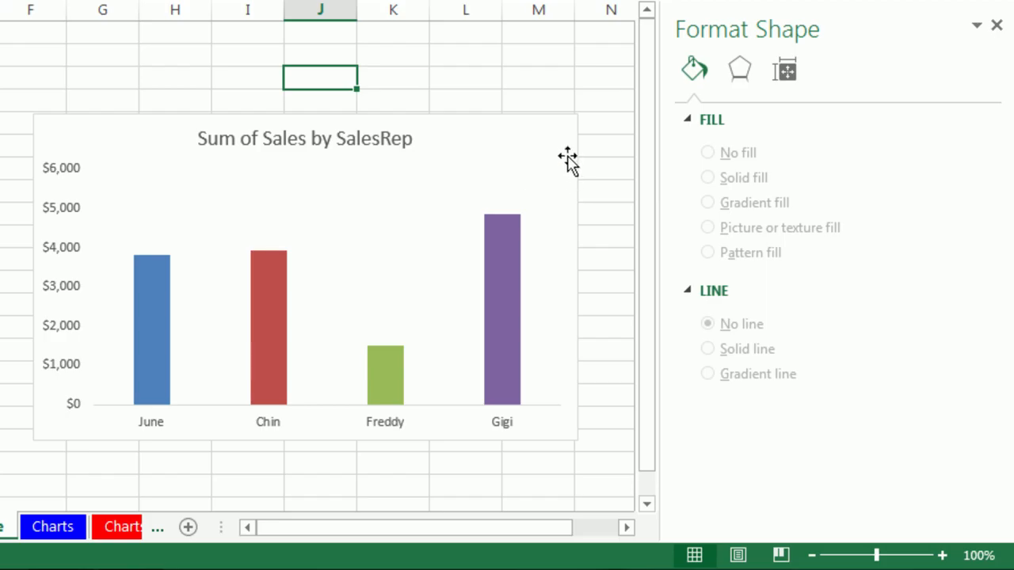
click(137, 132)
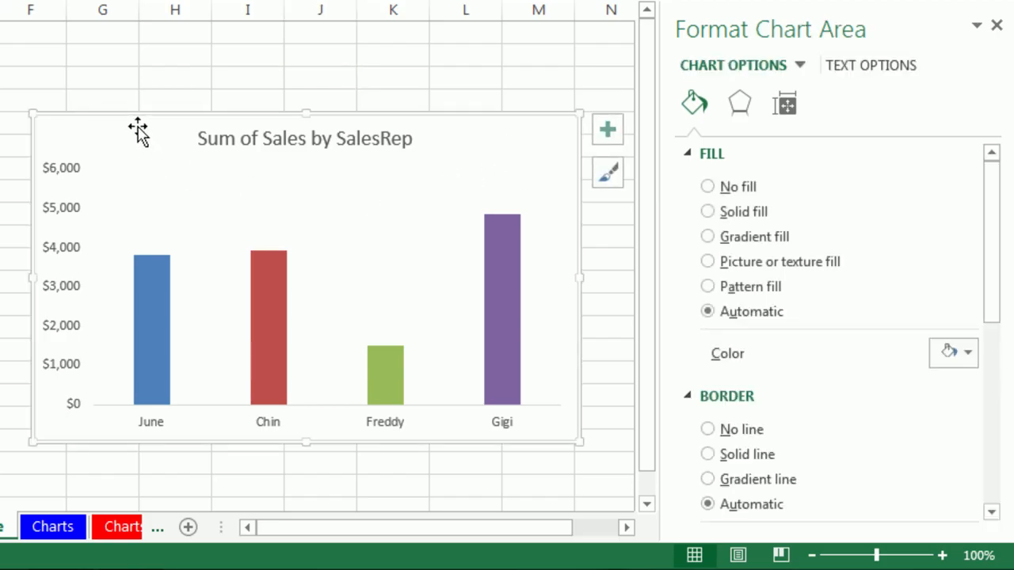
click(613, 130)
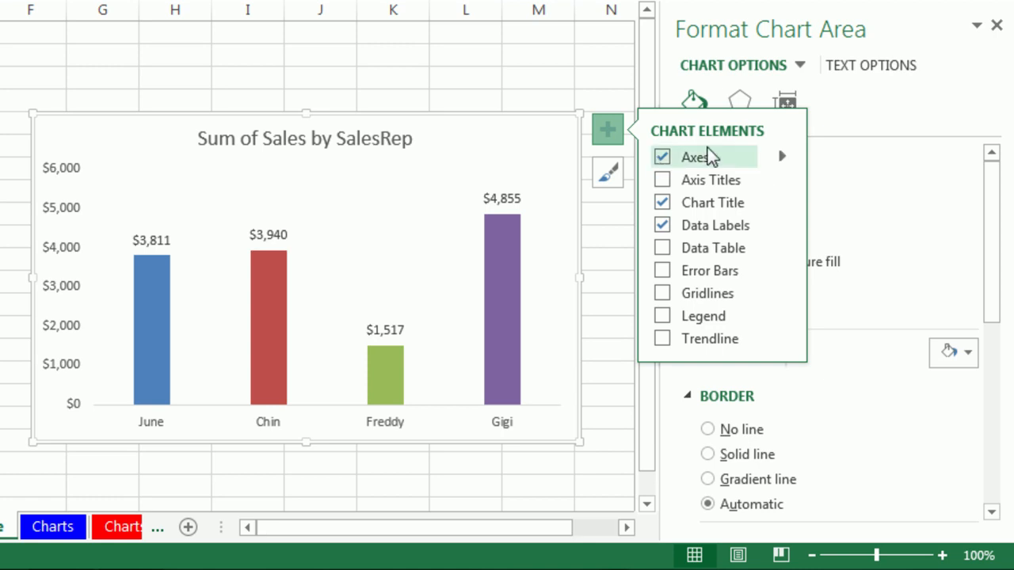
key(Escape)
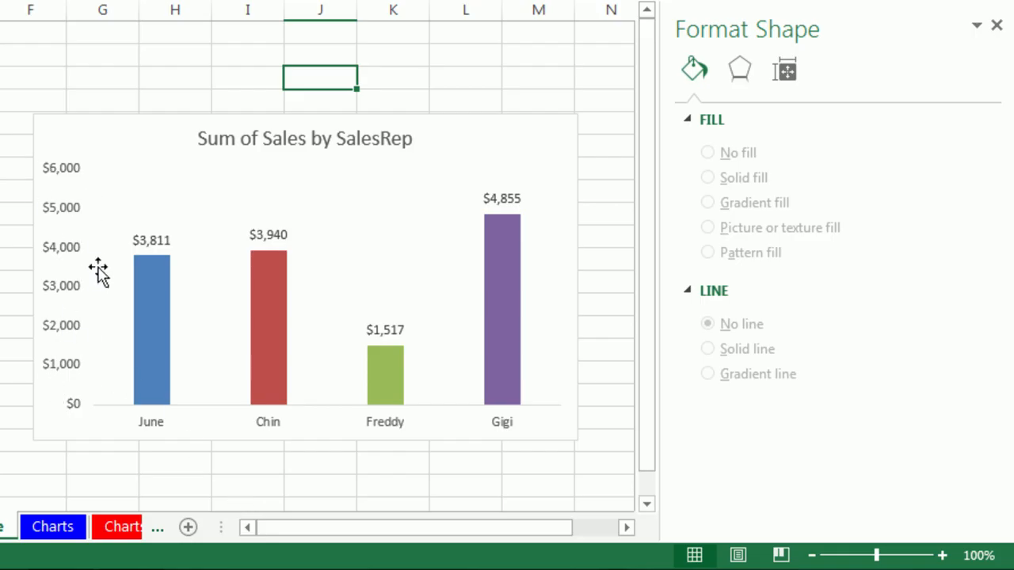
- Delete the chart's vertical axis, which duplicates the data labels
click(151, 241)
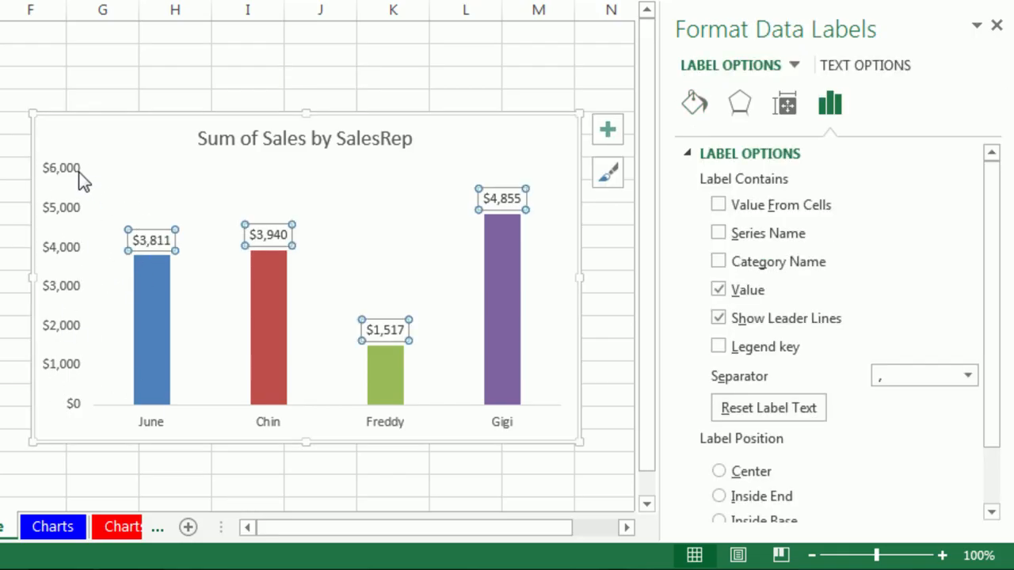
click(61, 213)
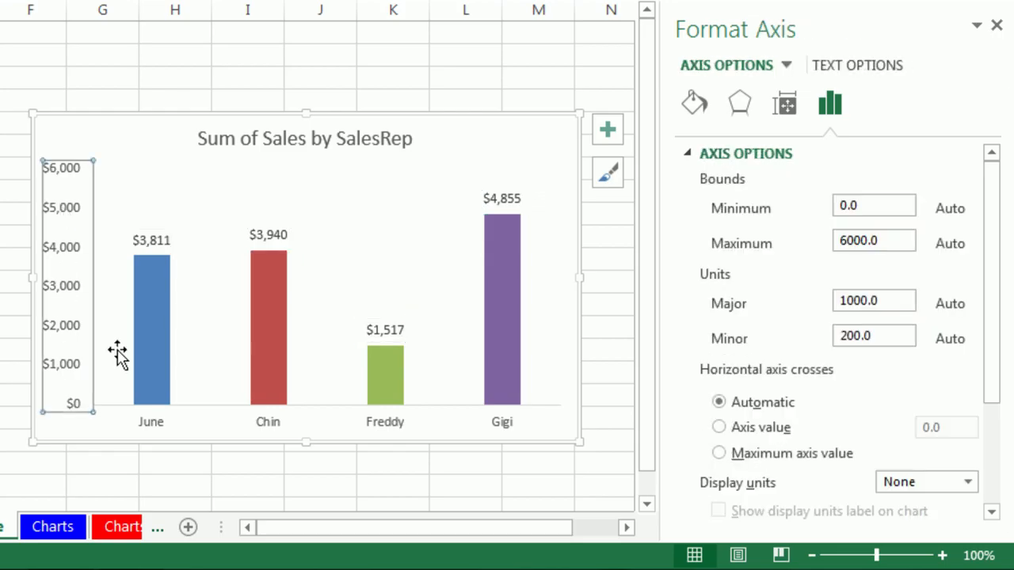
key(Delete)
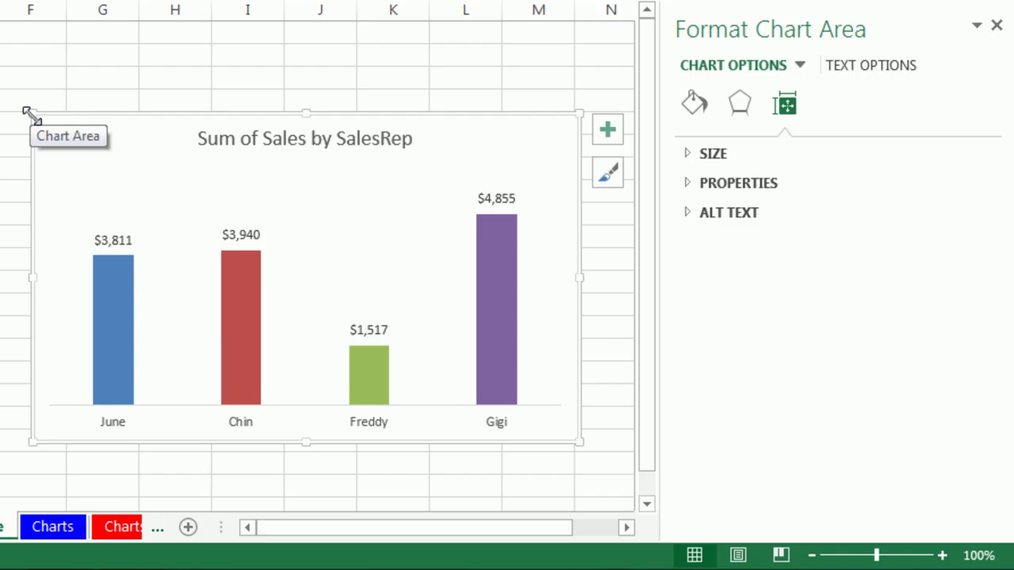
- Shrink the chart and move it directly beside the PivotTable, starting at column C
drag(29, 114, 177, 203)
drag(396, 291, 101, 168)
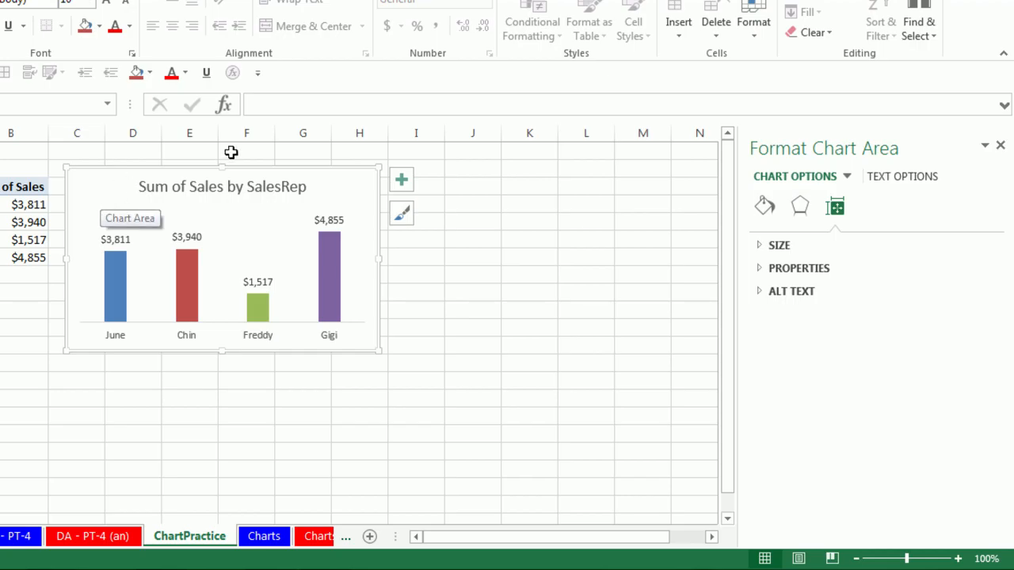
- Select the column series, the chart title and the chart area in turn to compare their formatting options
click(330, 282)
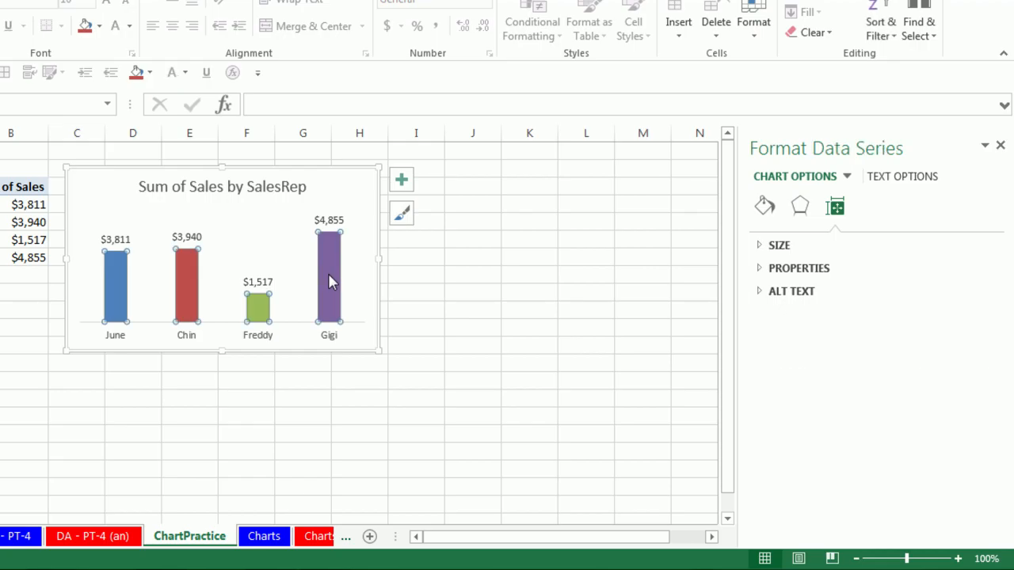
click(270, 187)
click(95, 168)
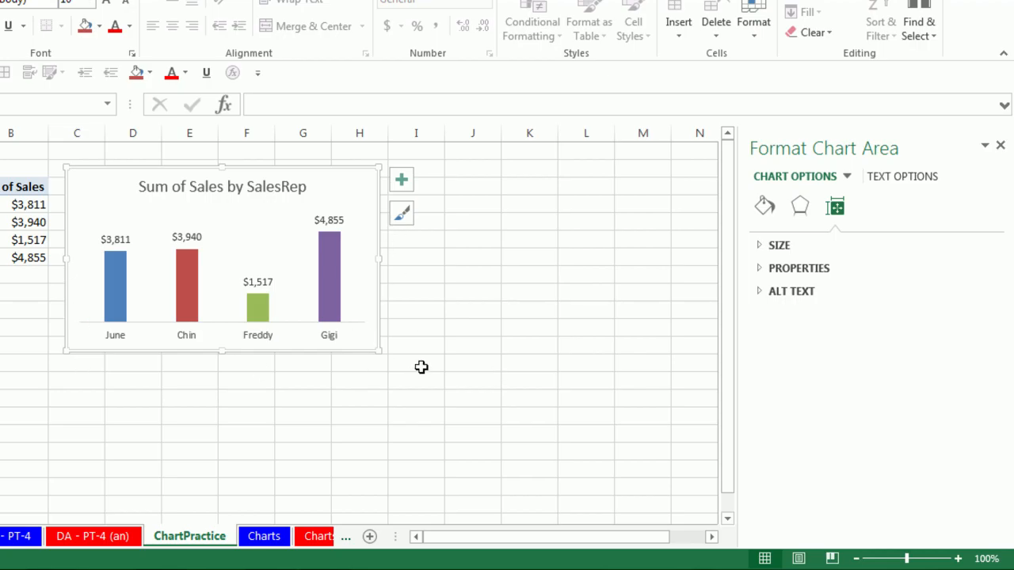
- Paste a copy of the Sum of Sales by SalesRep column chart below the original and collapse the ribbon
key(ctrl+c)
click(87, 378)
key(ctrl+v)
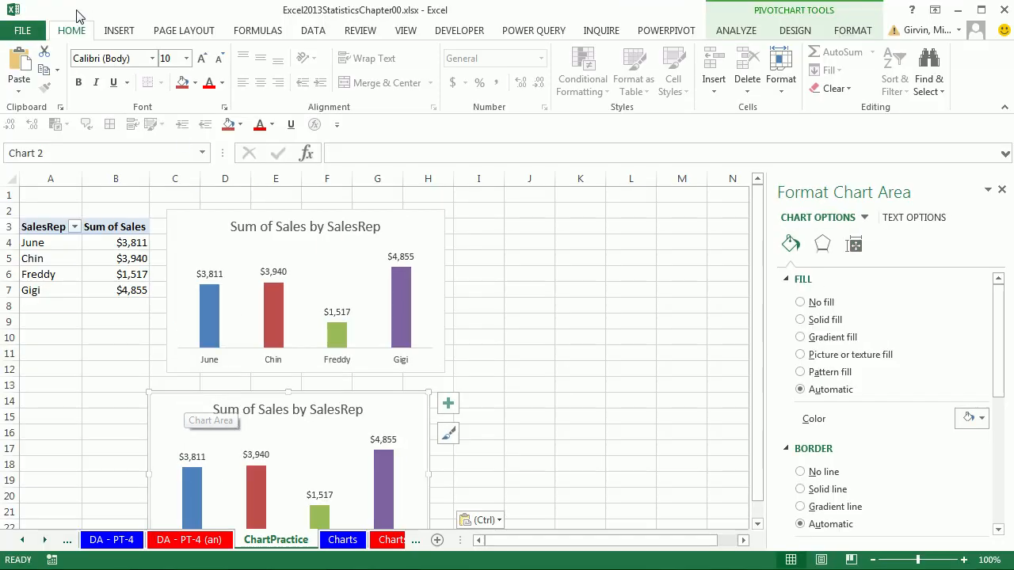
right_click(72, 31)
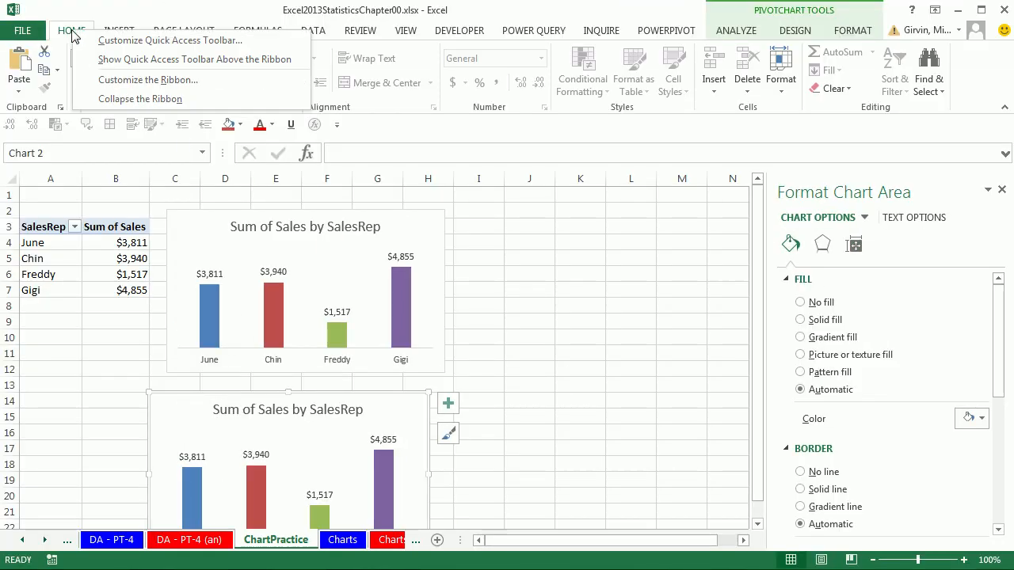
click(115, 99)
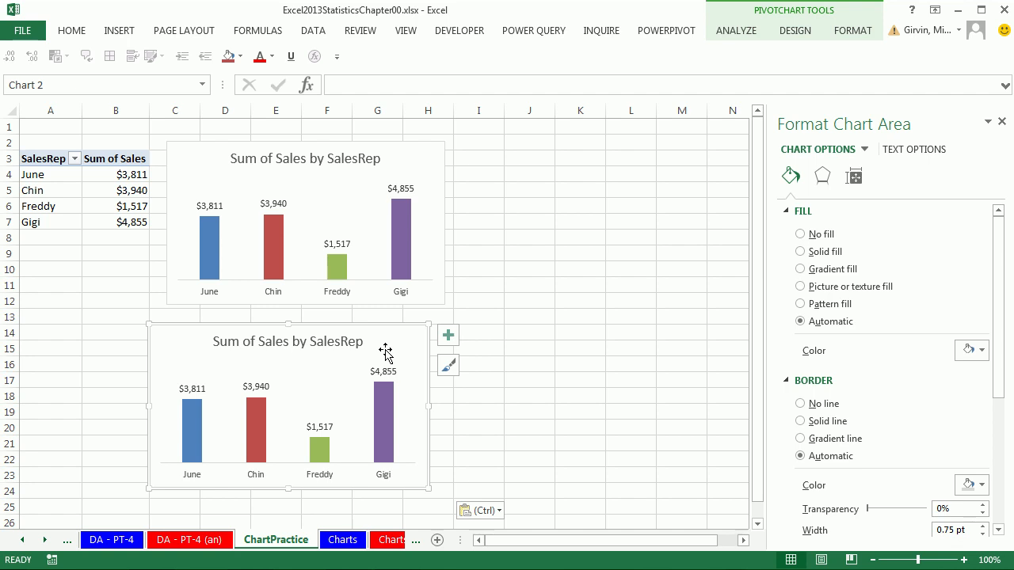
- Change the copied lower chart to the Clustered Bar chart type
click(795, 30)
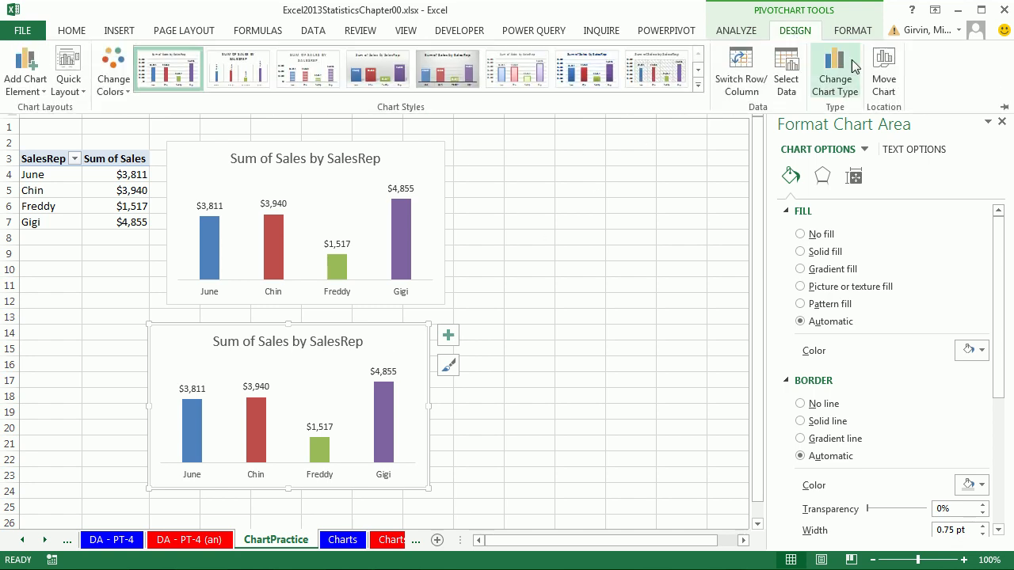
right_click(187, 361)
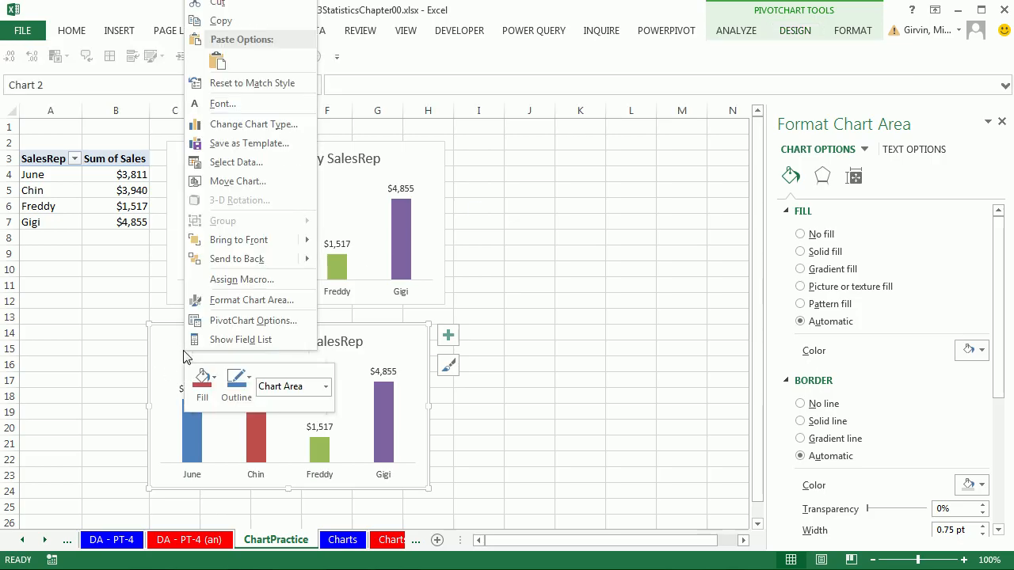
click(273, 128)
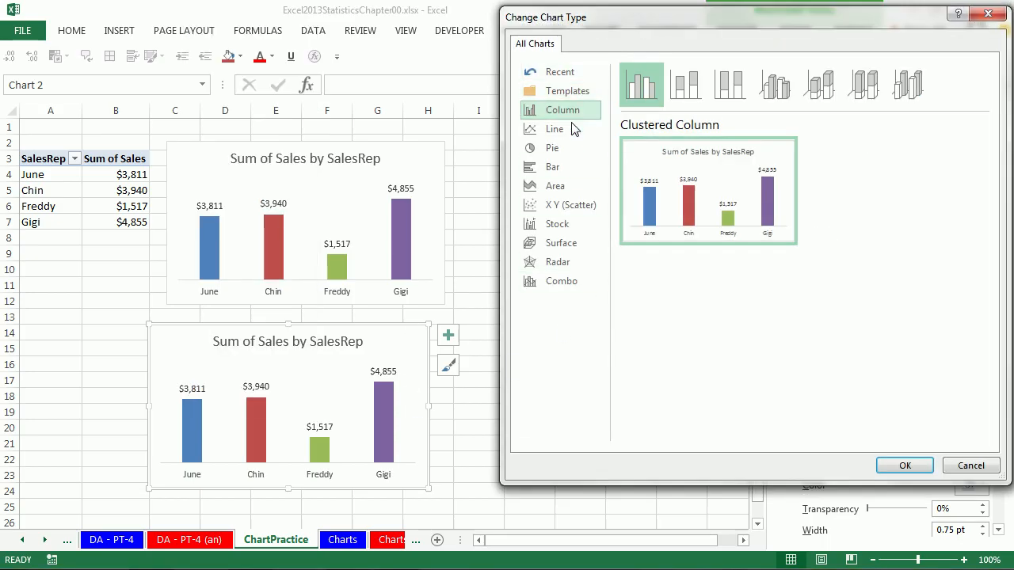
click(564, 169)
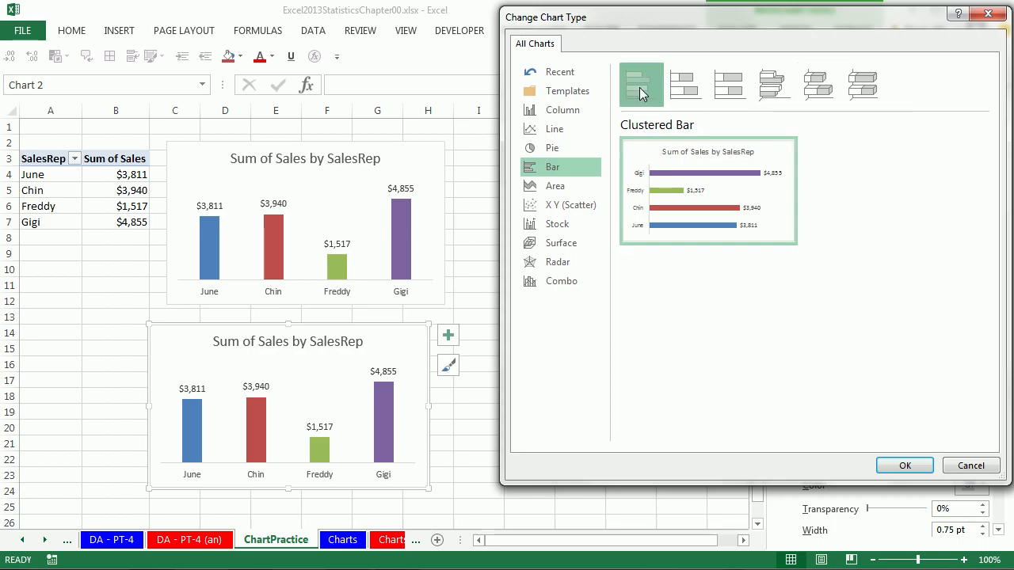
click(907, 466)
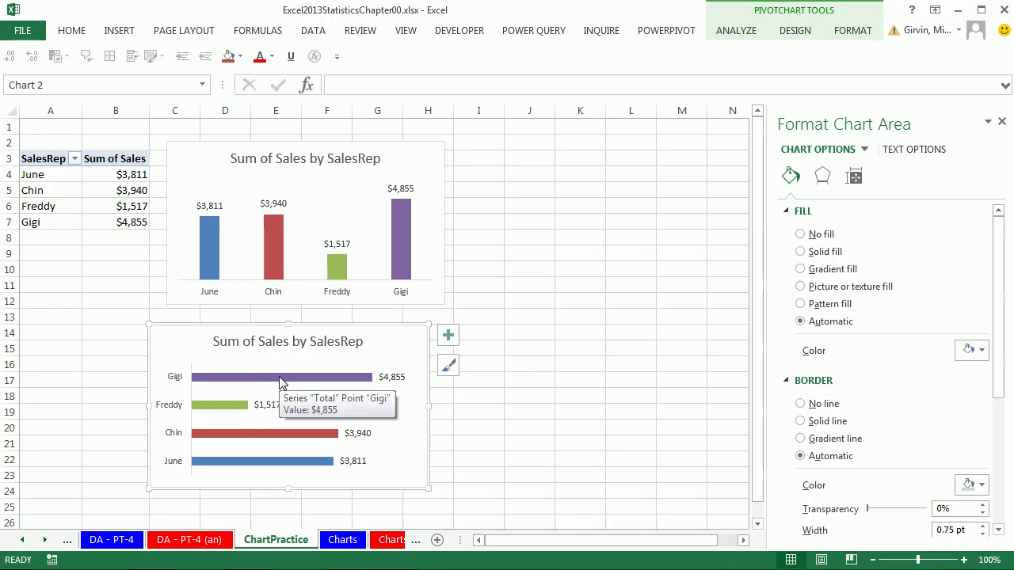
- Thicken the bars of the lower bar chart by setting the series gap width to 64%
click(238, 378)
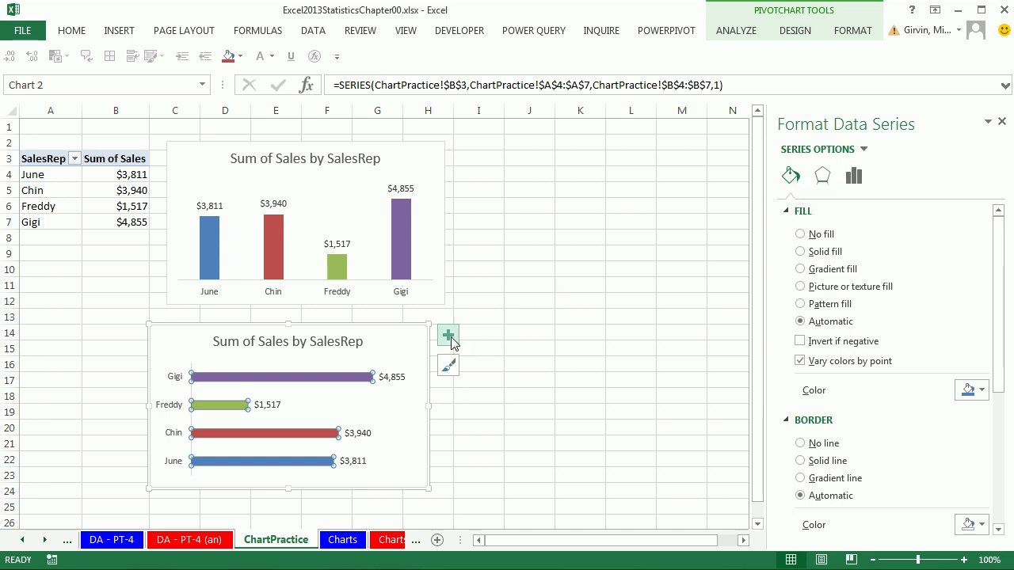
mouse_move(336, 379)
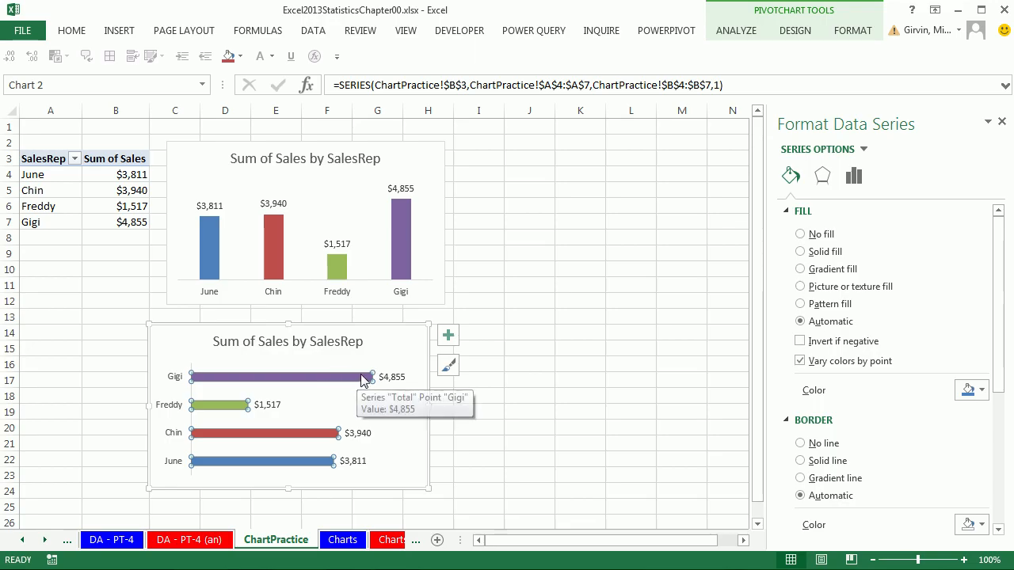
click(854, 176)
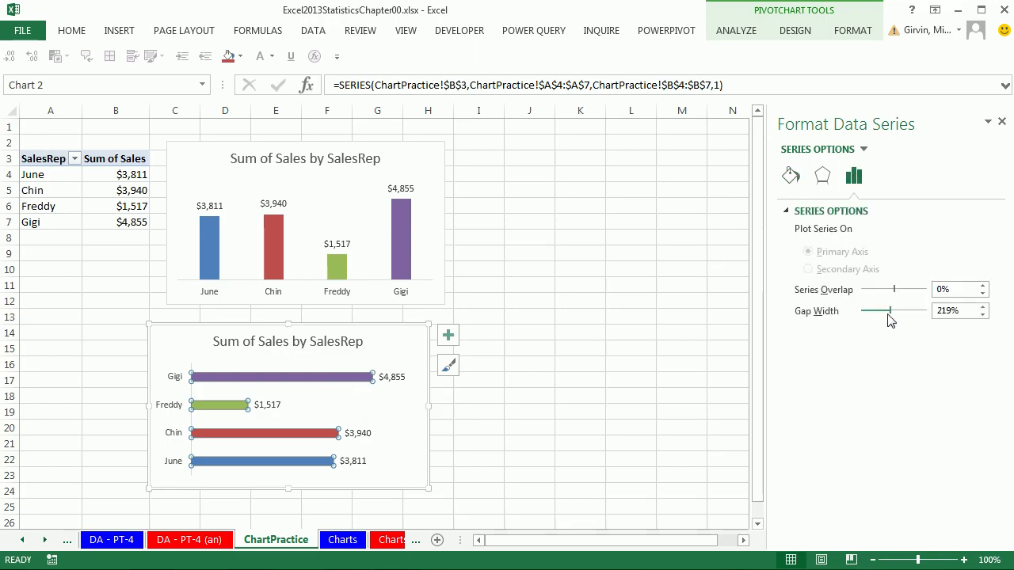
drag(889, 312, 885, 312)
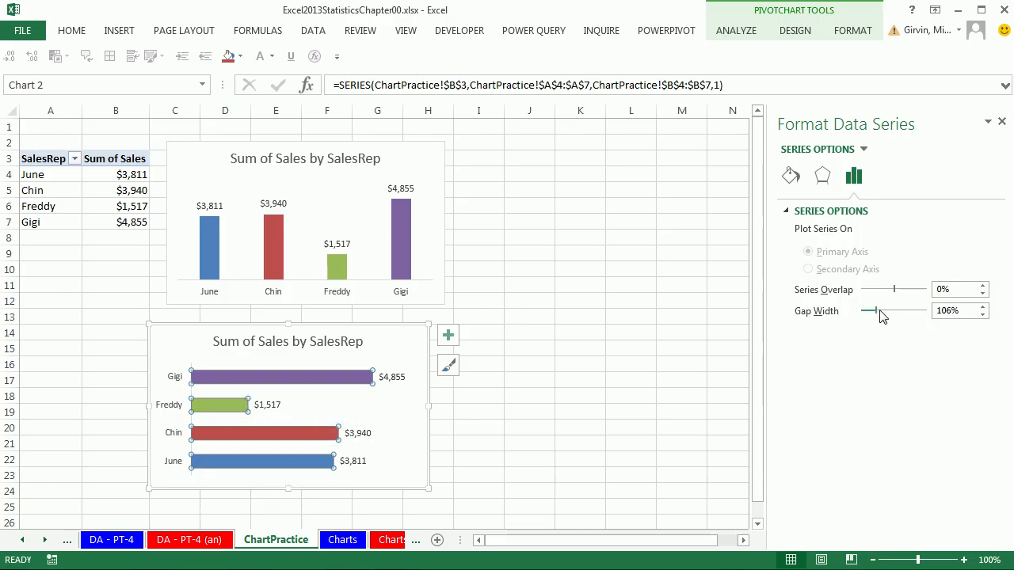
drag(875, 311, 868, 310)
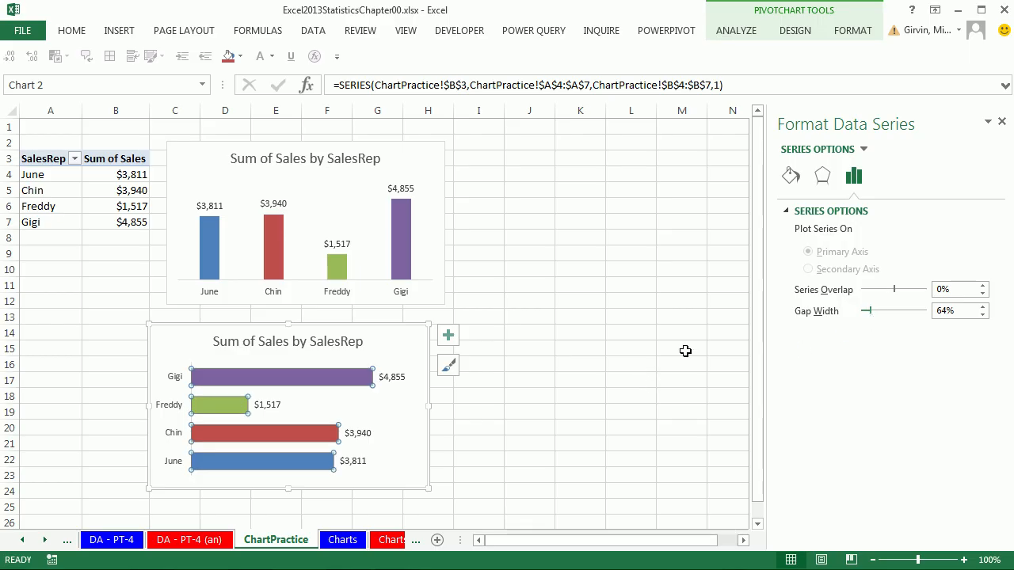
- Paste a copy of the bar chart beside the column chart, starting at column I
click(405, 341)
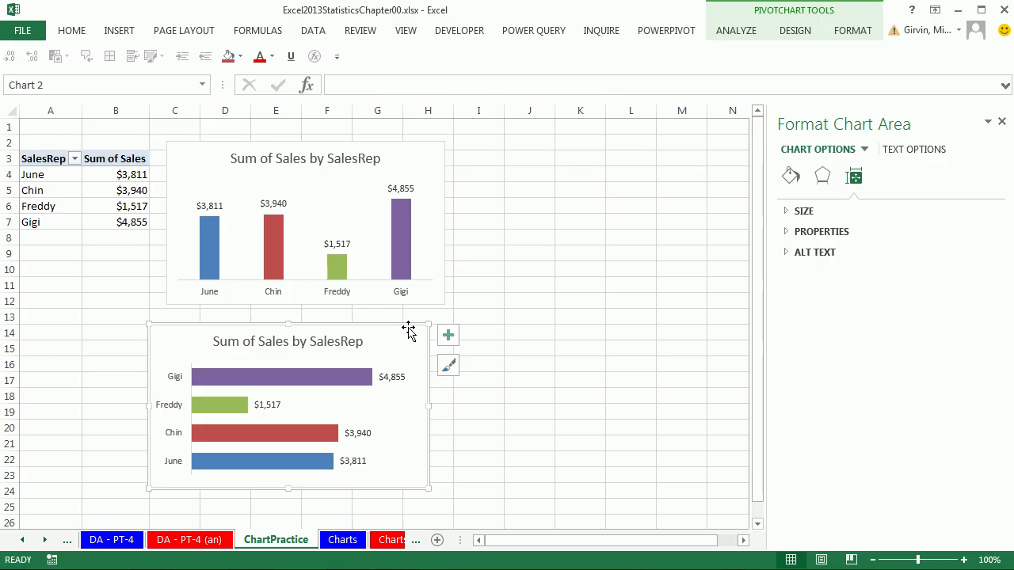
key(ctrl+c)
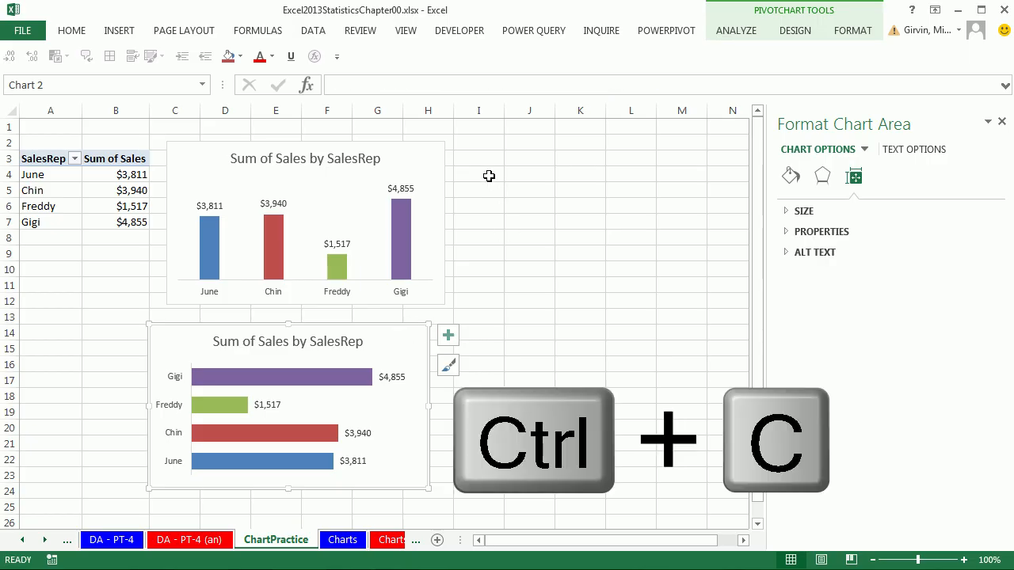
click(488, 151)
key(ctrl+v)
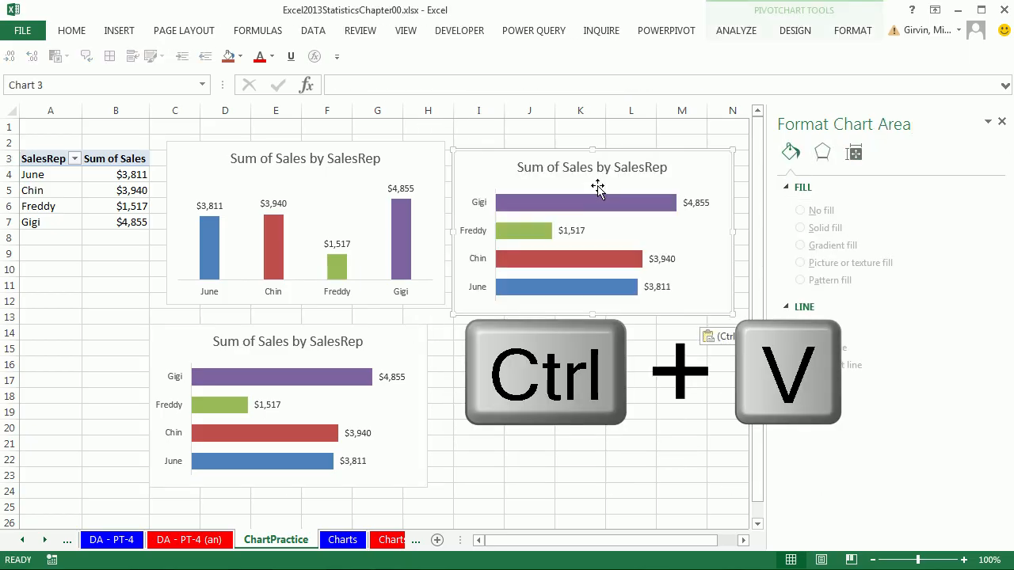
- Change the copied bar chart at column I to the standard Pie chart type
right_click(708, 174)
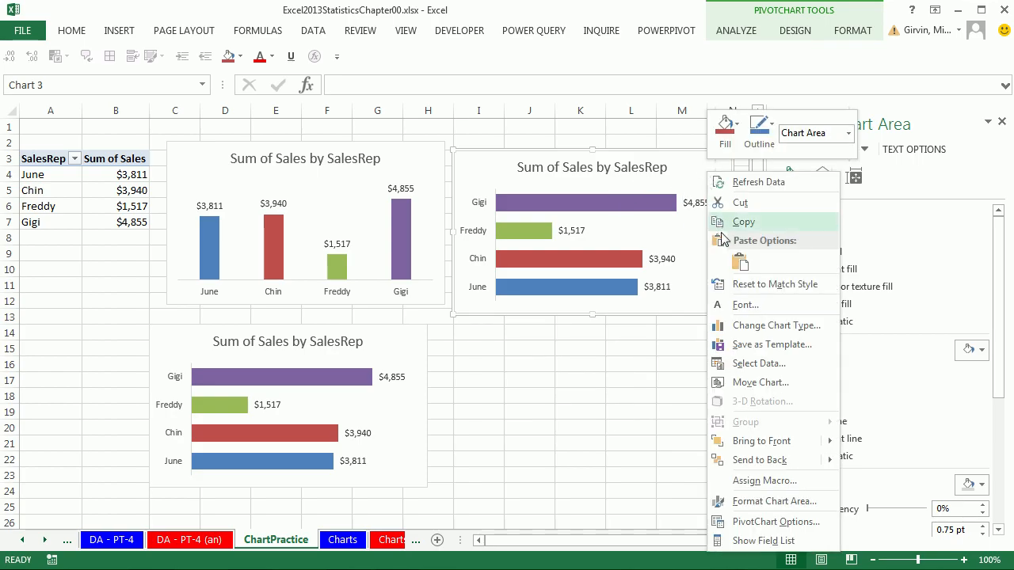
click(751, 325)
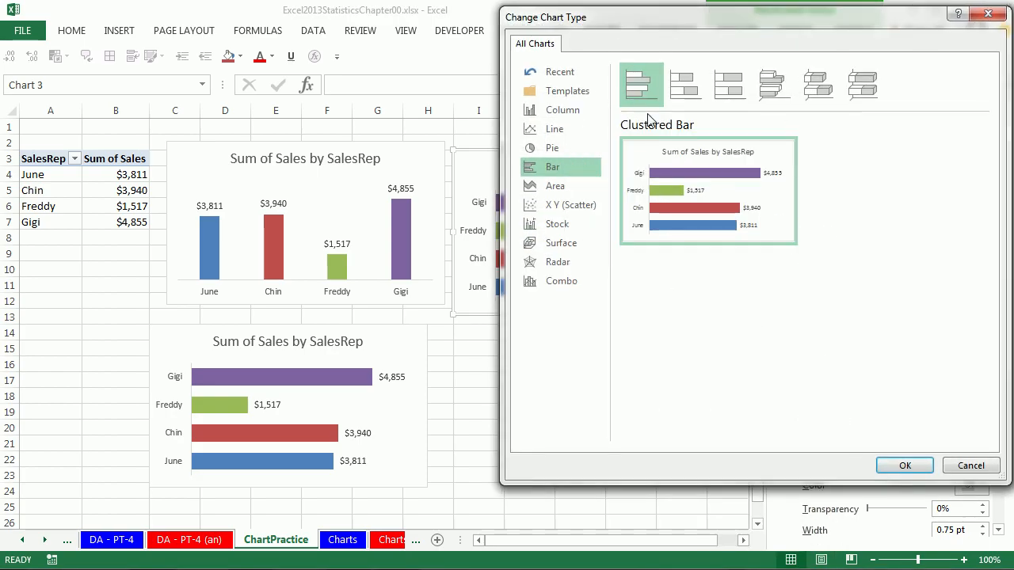
click(552, 152)
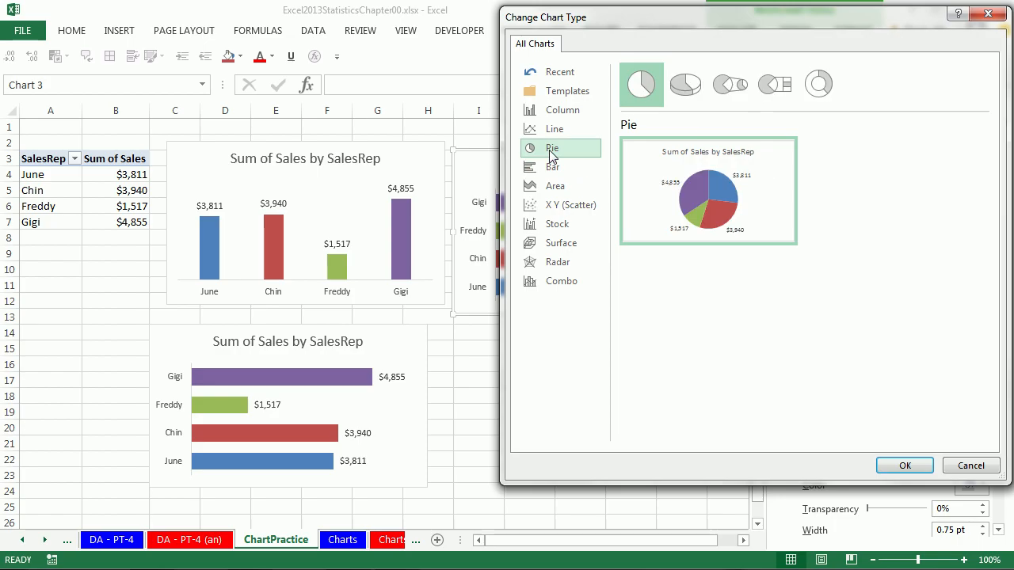
mouse_move(747, 150)
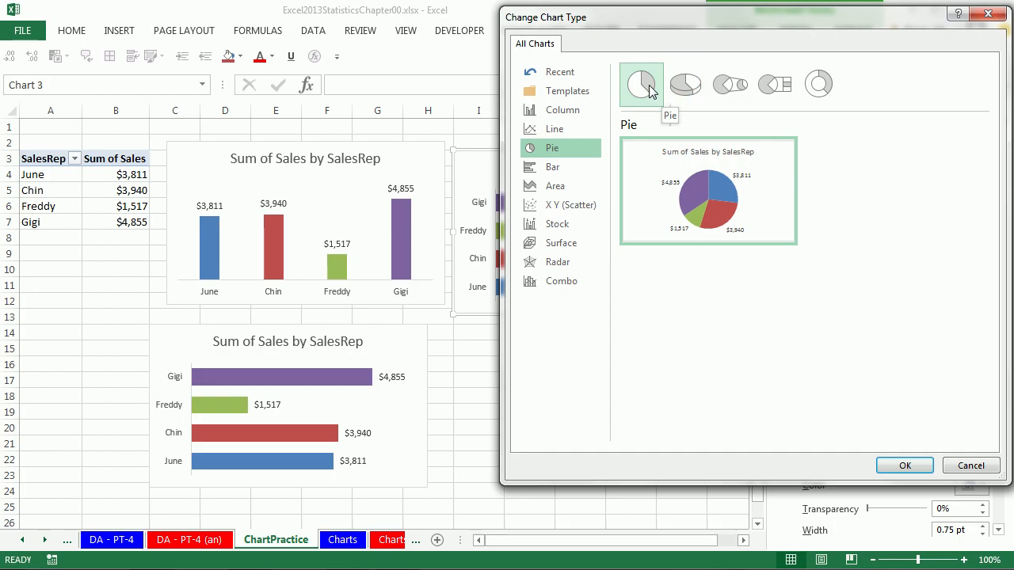
click(905, 465)
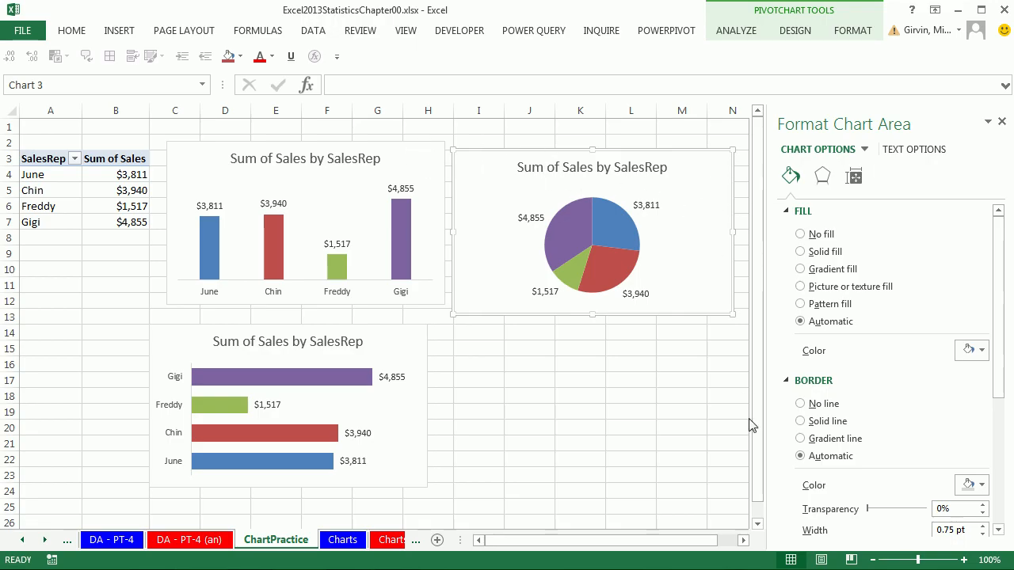
- Add the percentage to the pie chart's data labels alongside the value
click(743, 541)
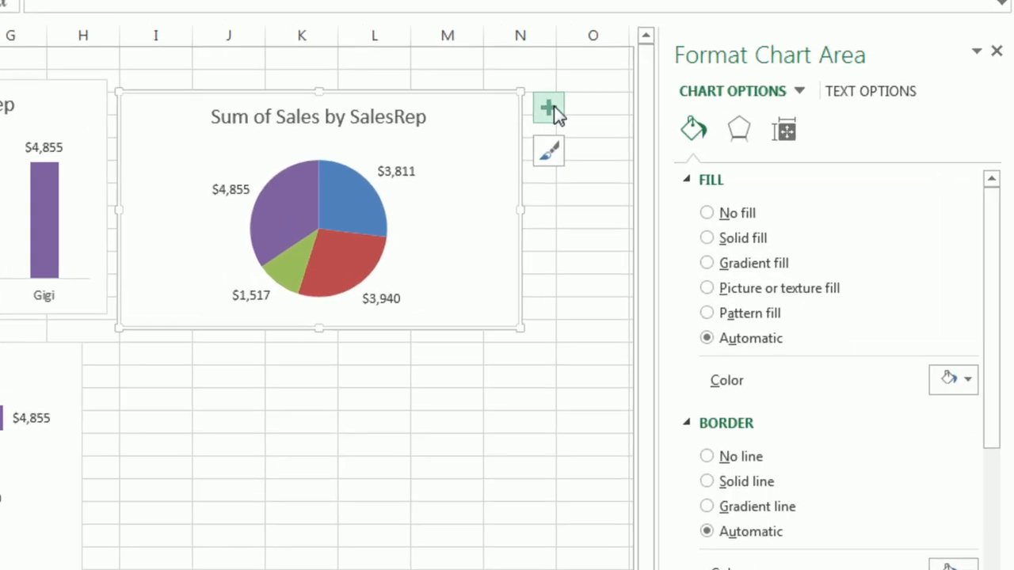
click(567, 113)
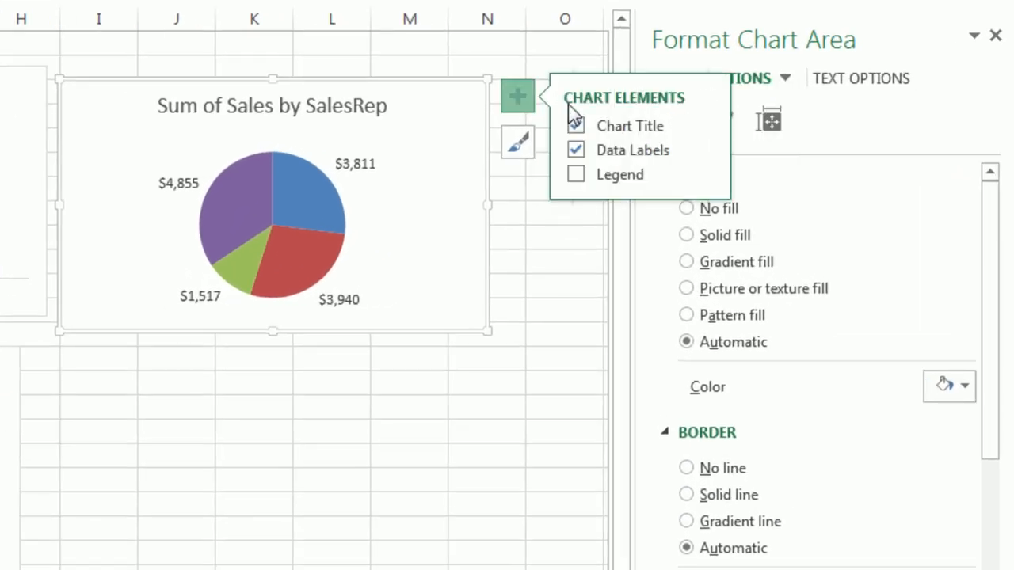
click(704, 151)
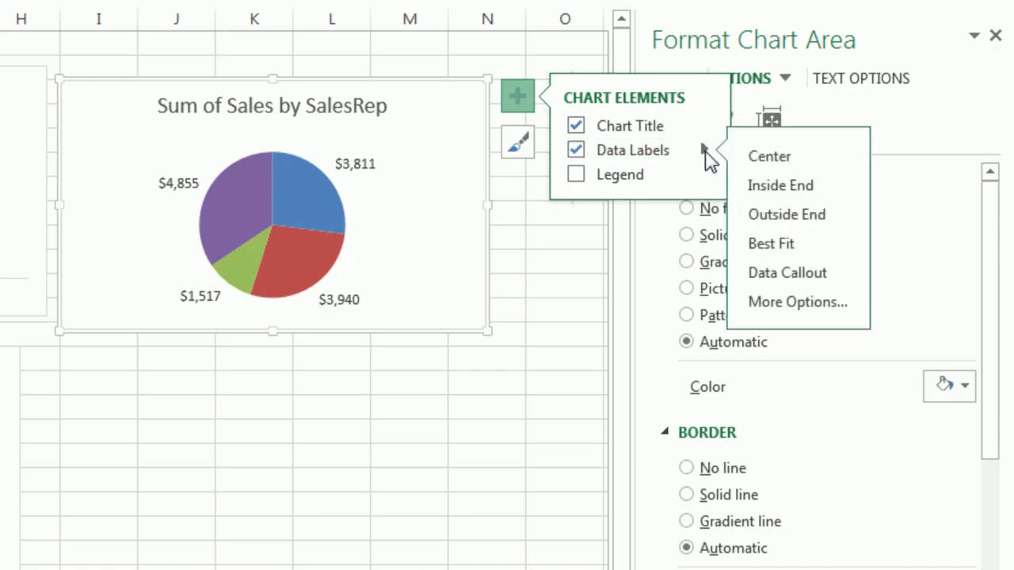
click(792, 302)
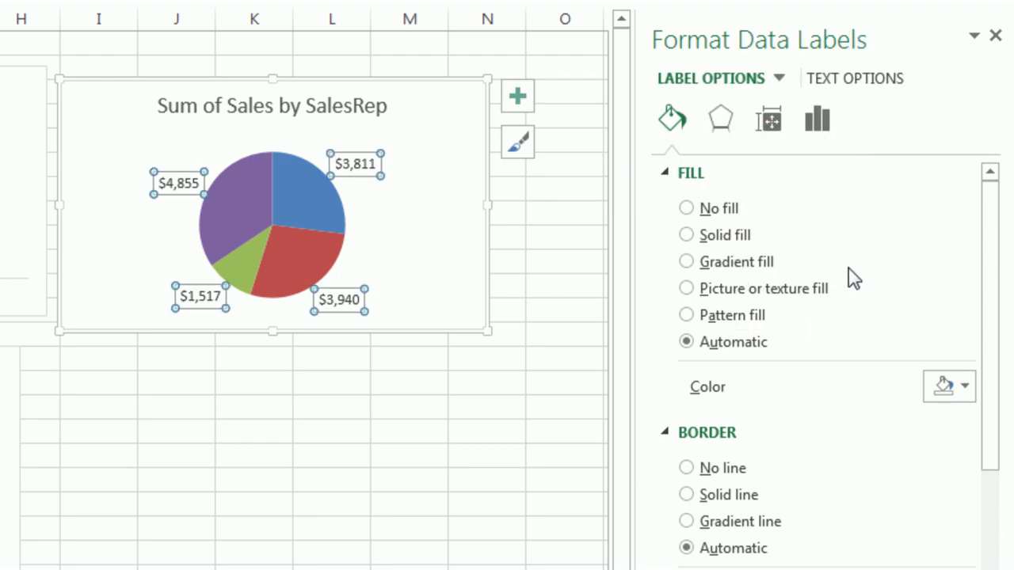
click(813, 130)
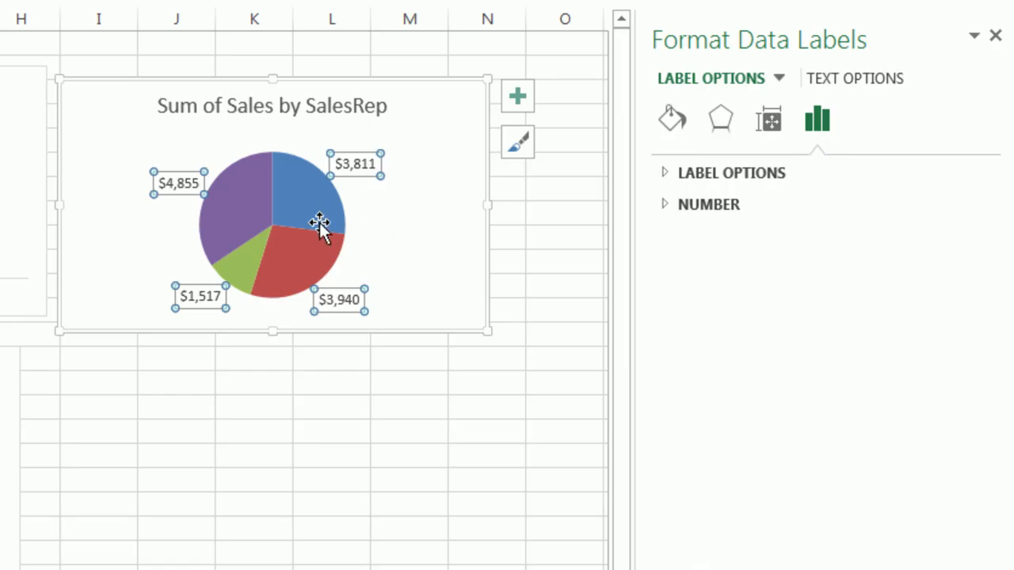
click(666, 176)
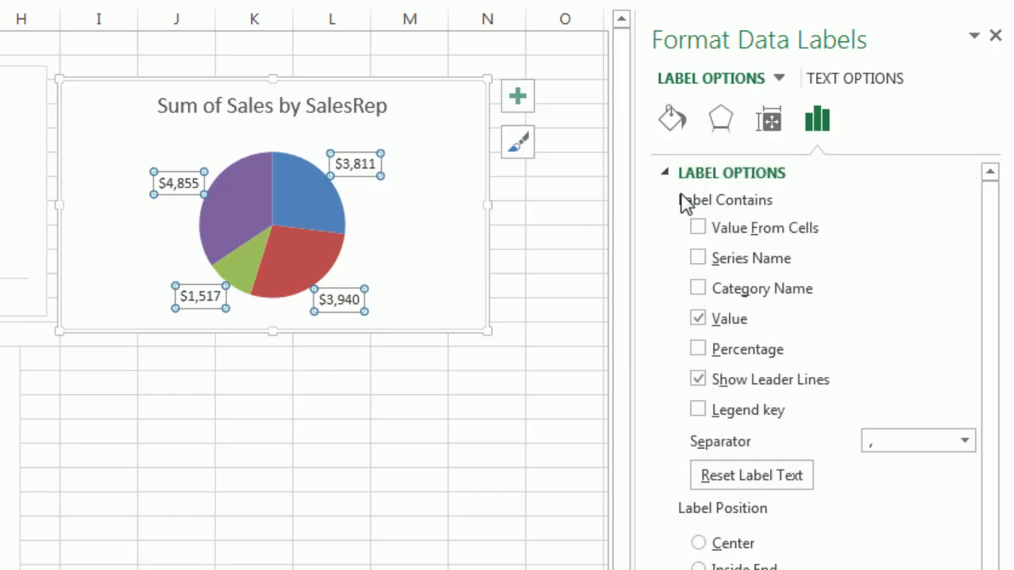
click(700, 351)
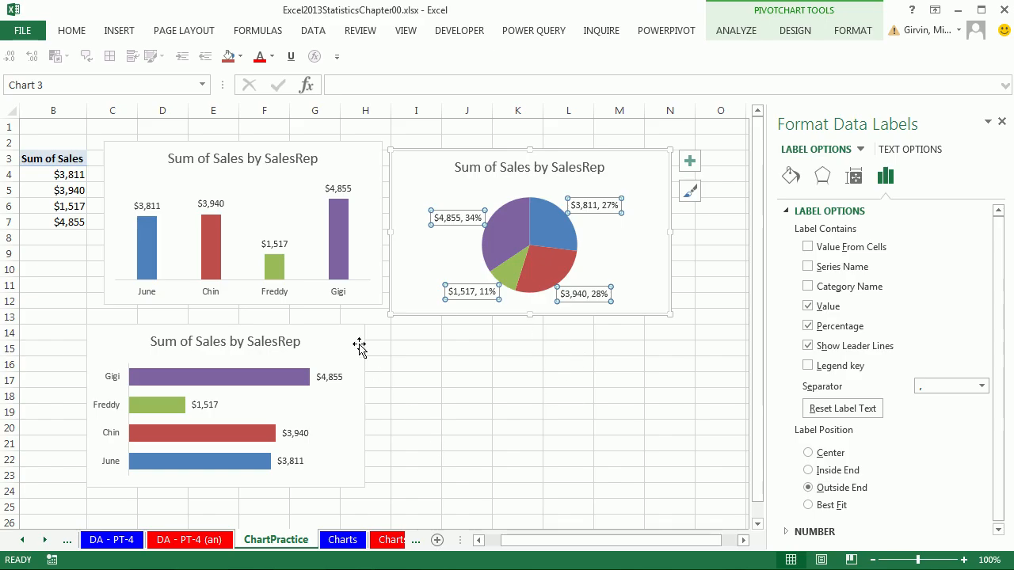
- Create a PivotTable from the Oct 20 to Oct 25 Sales data (Charts!$A$52:$D$74) at cell F53 of the existing Charts worksheet
click(343, 540)
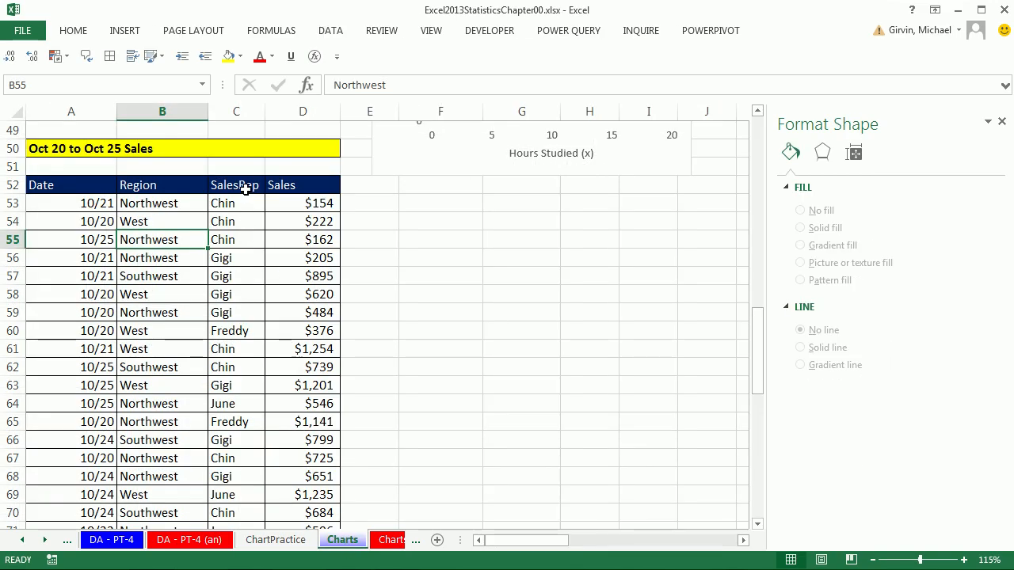
click(114, 32)
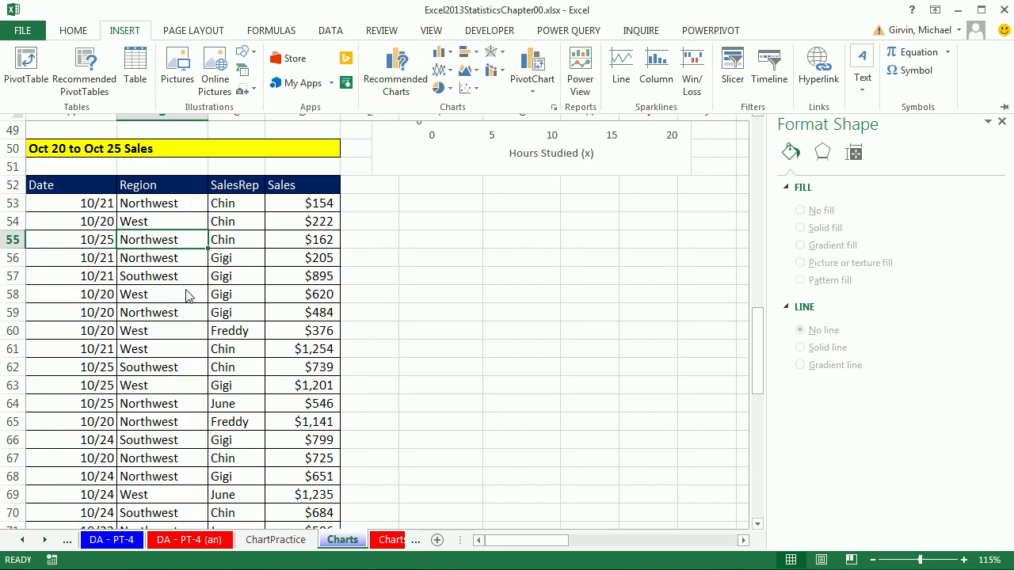
click(26, 63)
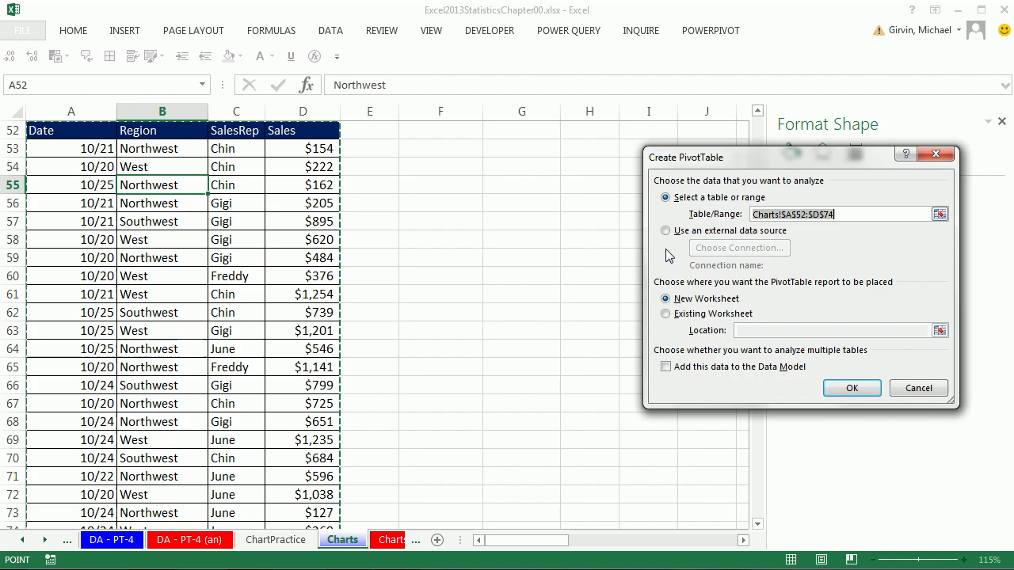
click(665, 314)
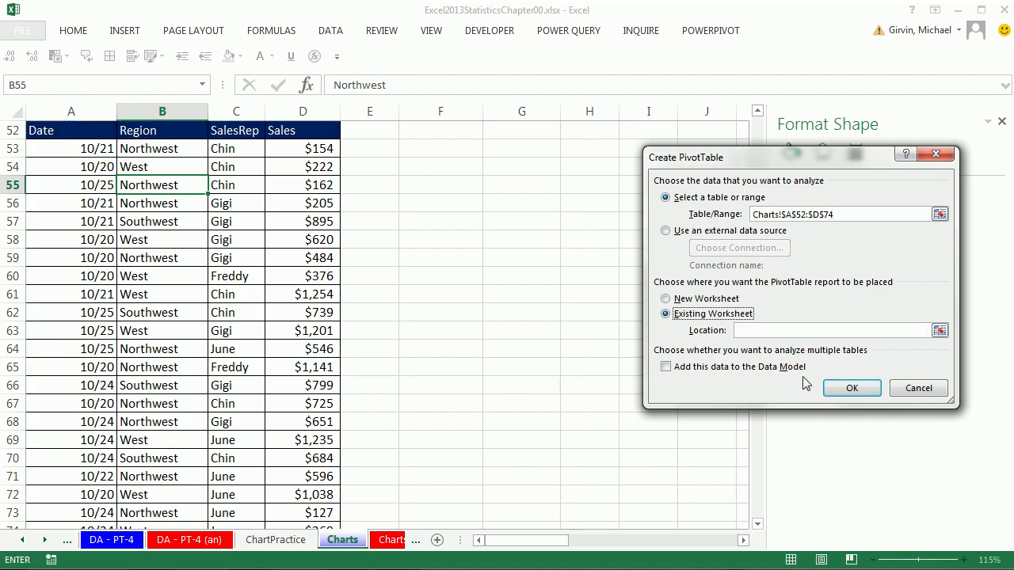
click(740, 331)
scroll(464, 265, up, 1)
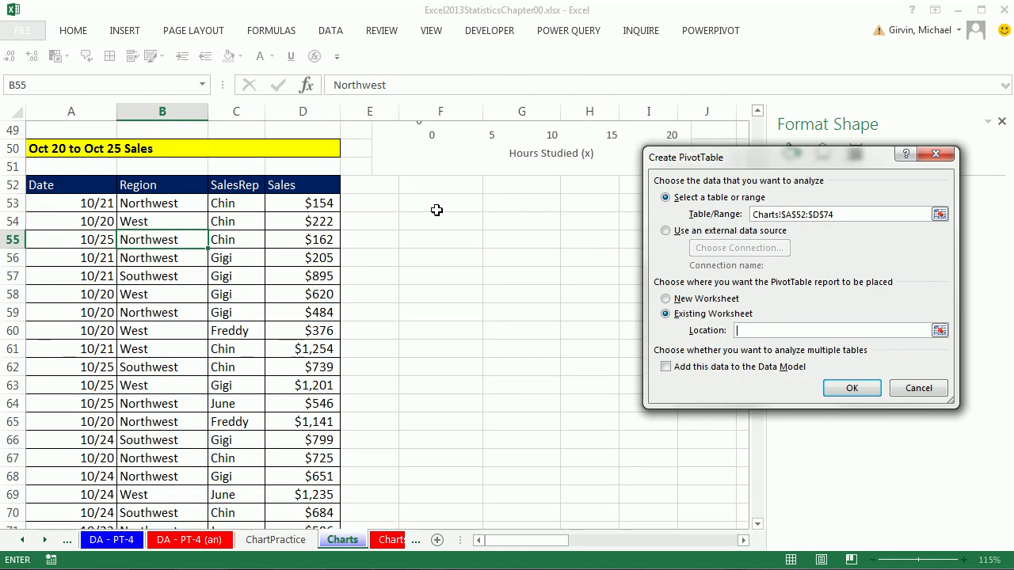
click(433, 205)
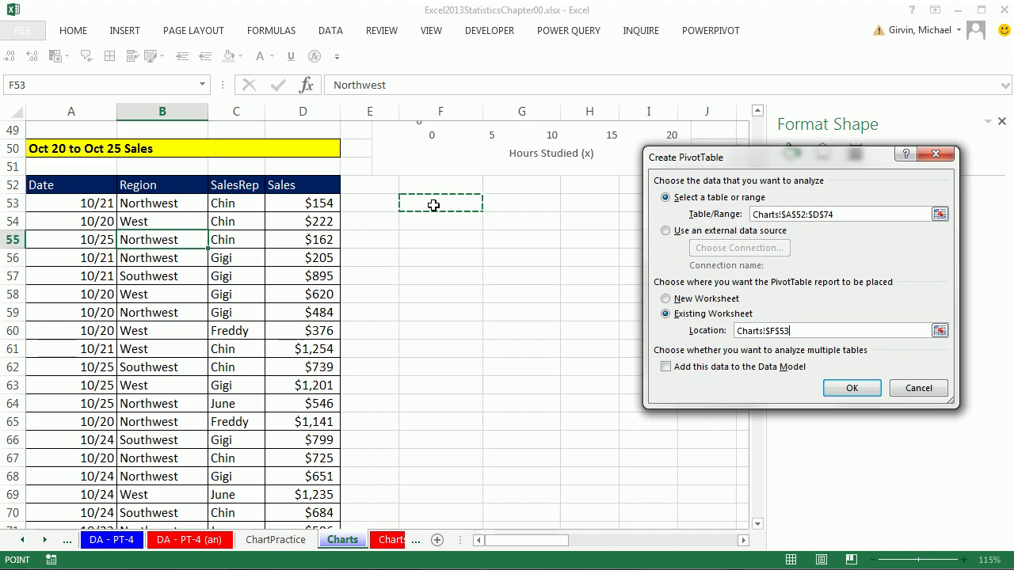
click(859, 388)
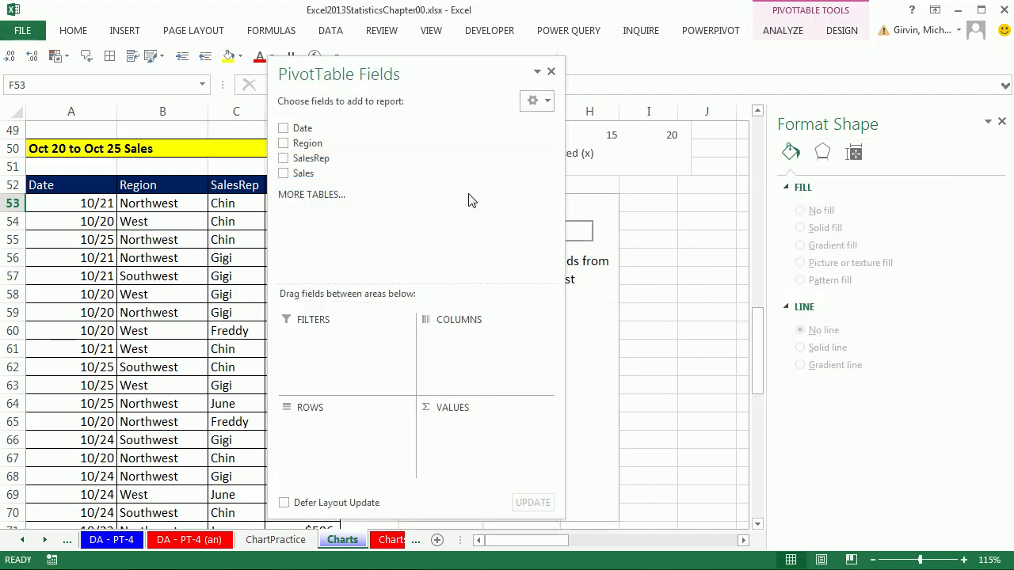
- Add Date to the rows and Sales to the values of the new PivotTable, and close its field list
drag(302, 131, 326, 443)
drag(301, 172, 460, 433)
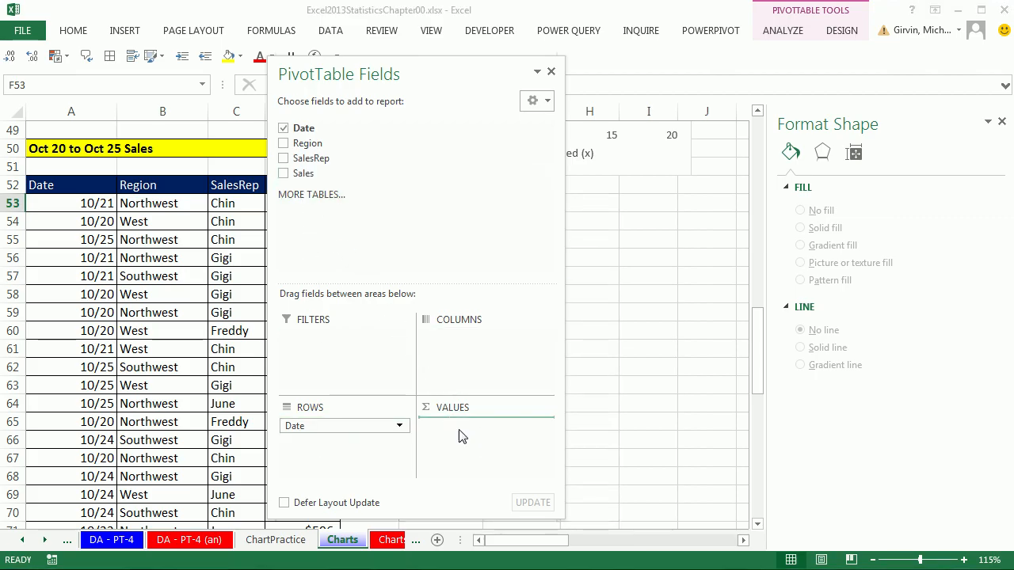
click(551, 72)
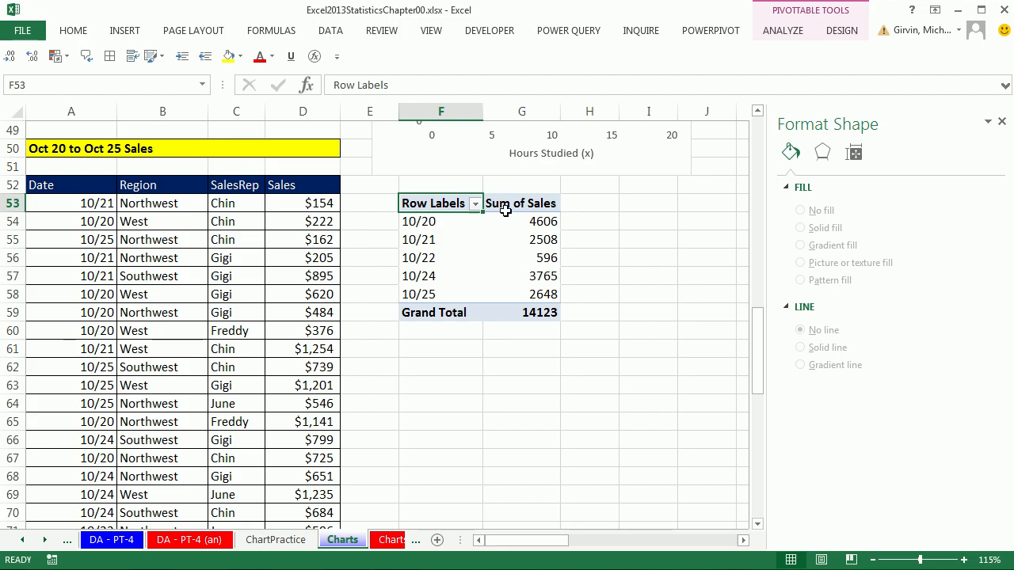
- Show the Date and Sum of Sales PivotTable in Tabular Form
click(842, 30)
click(111, 87)
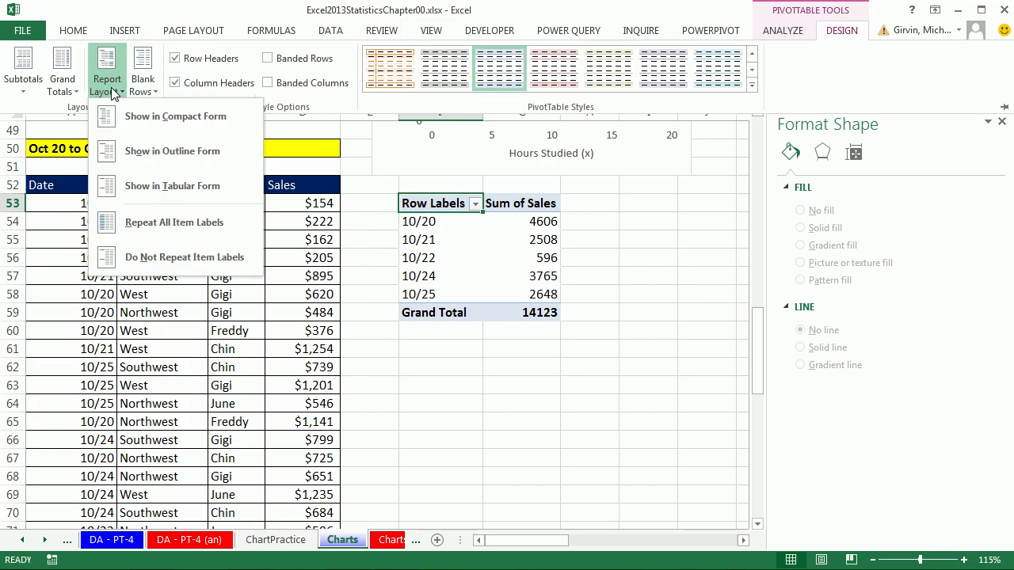
click(140, 182)
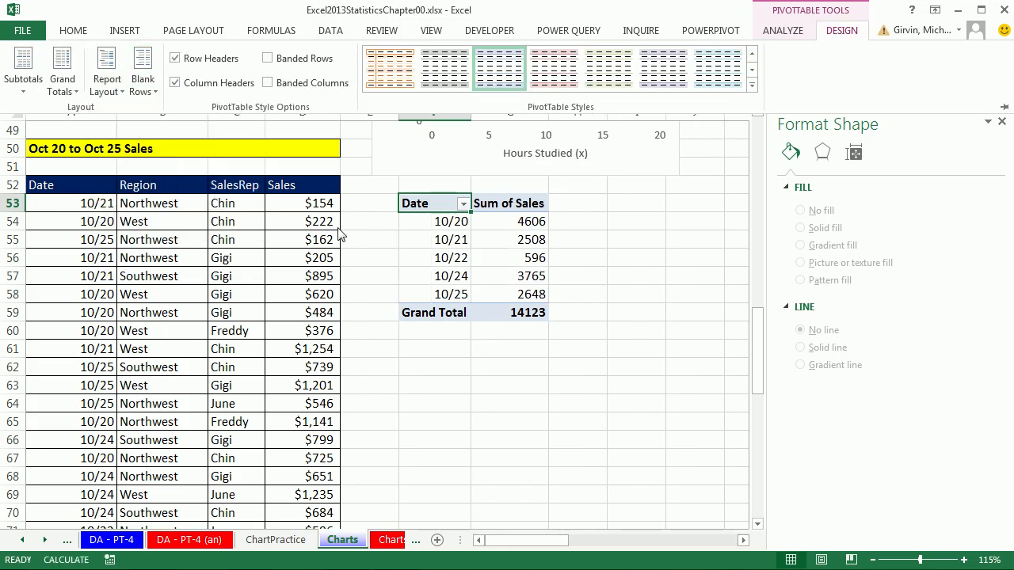
- Insert a 2-D Line with Markers PivotChart from the date PivotTable and delete its legend
click(501, 243)
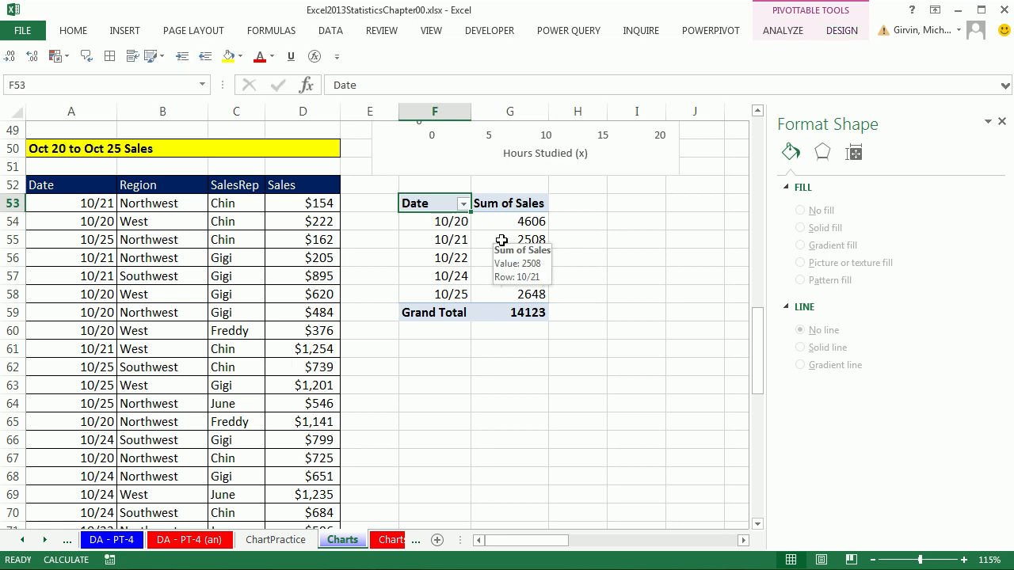
click(502, 240)
click(119, 31)
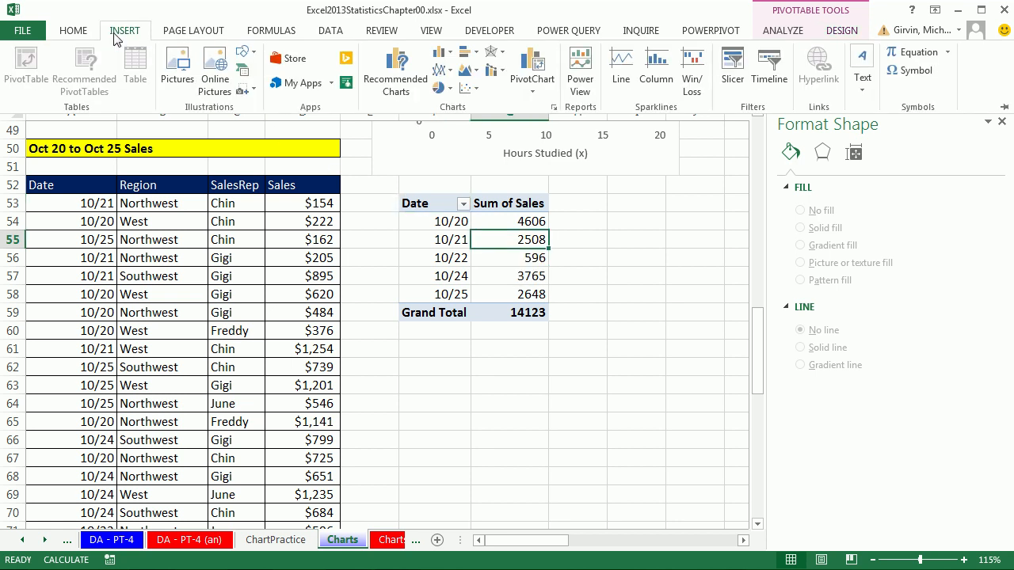
click(449, 72)
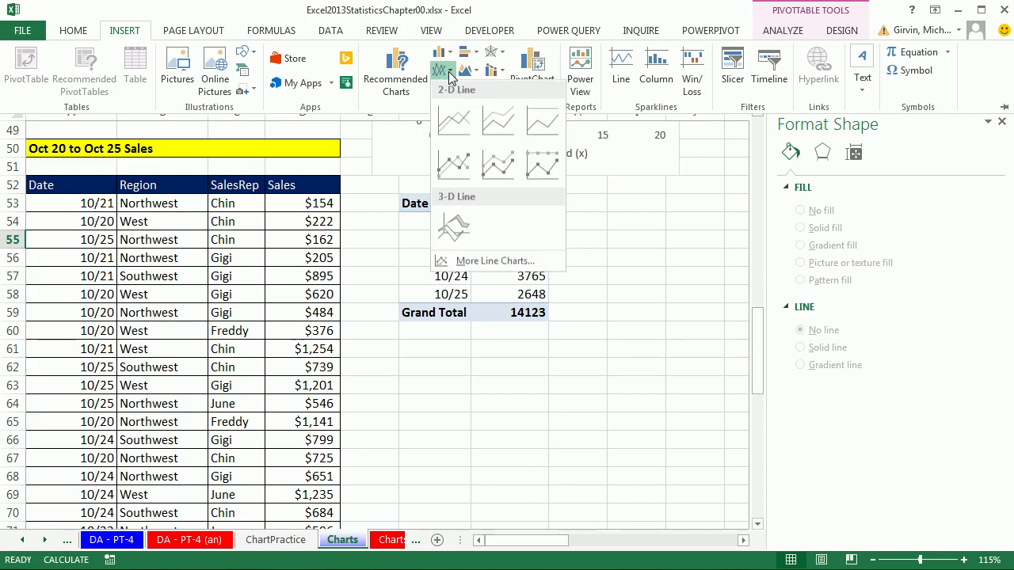
click(454, 164)
click(570, 355)
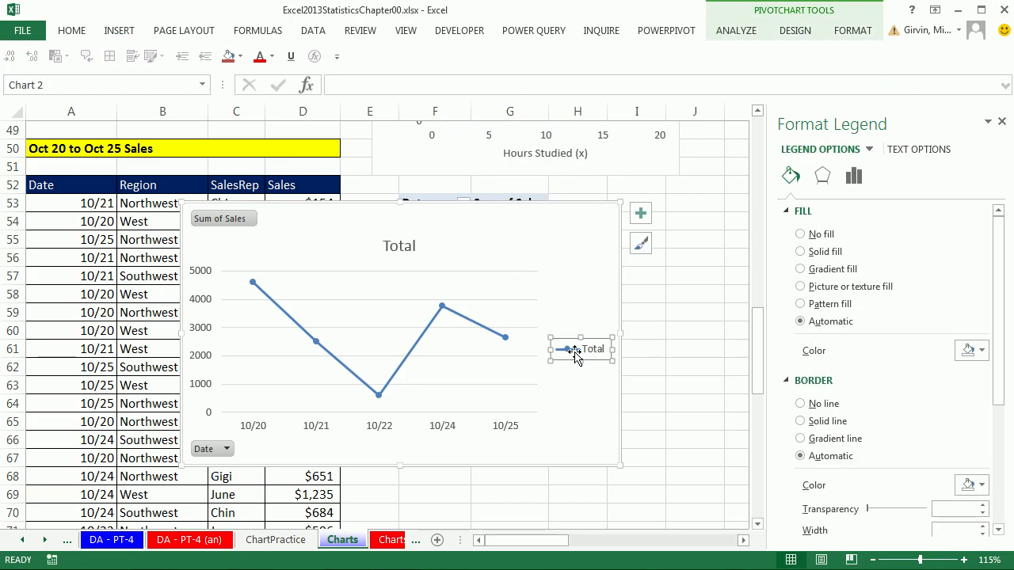
key(Delete)
- Link the line chart's title to cell A50 with =Charts!$A$50
click(393, 250)
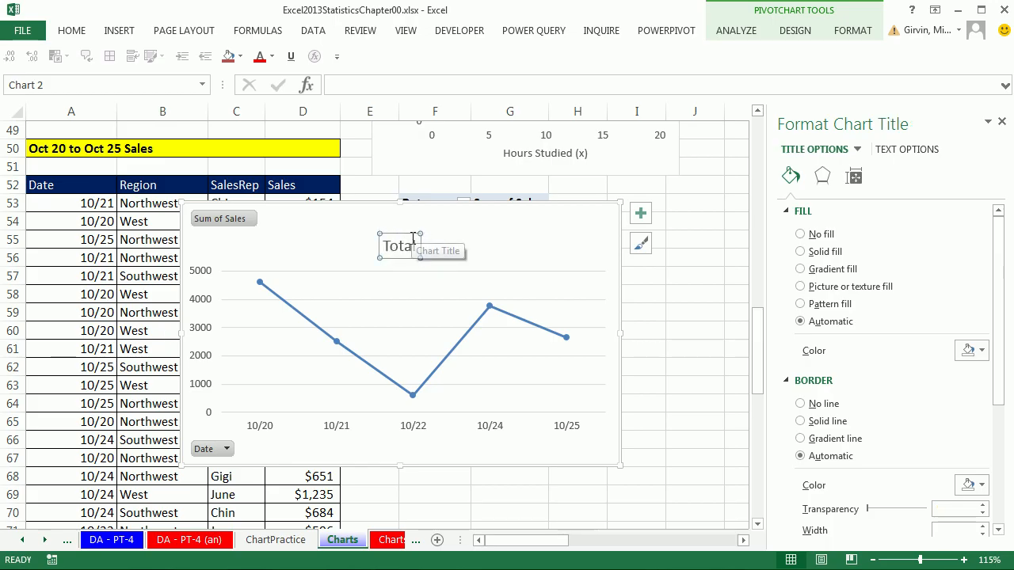
click(394, 85)
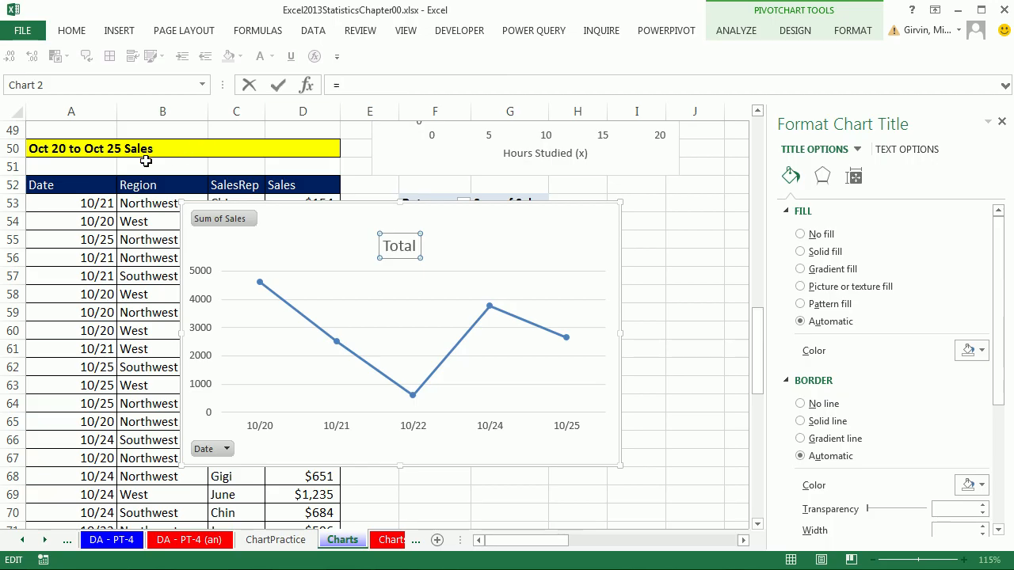
click(57, 149)
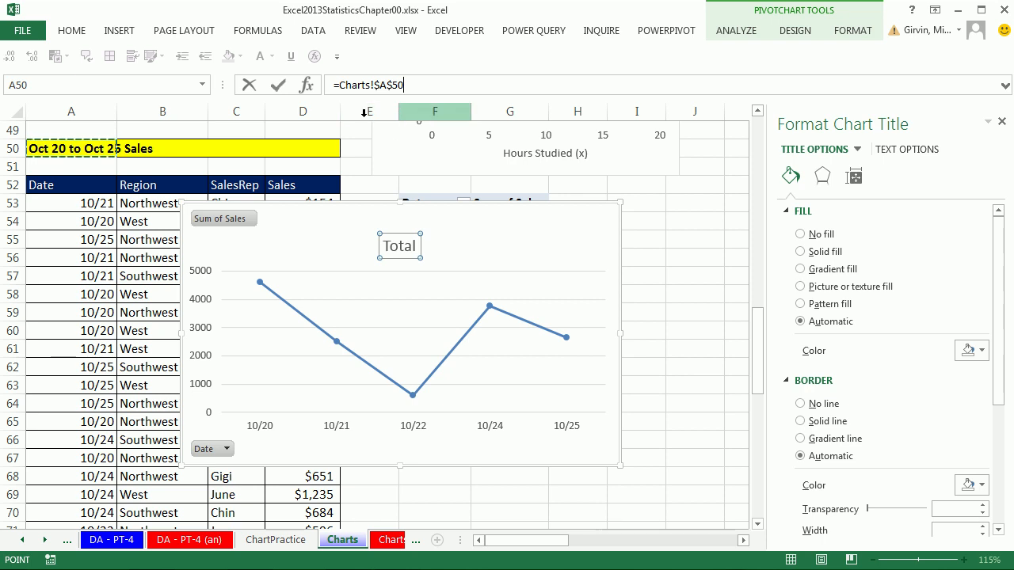
key(Return)
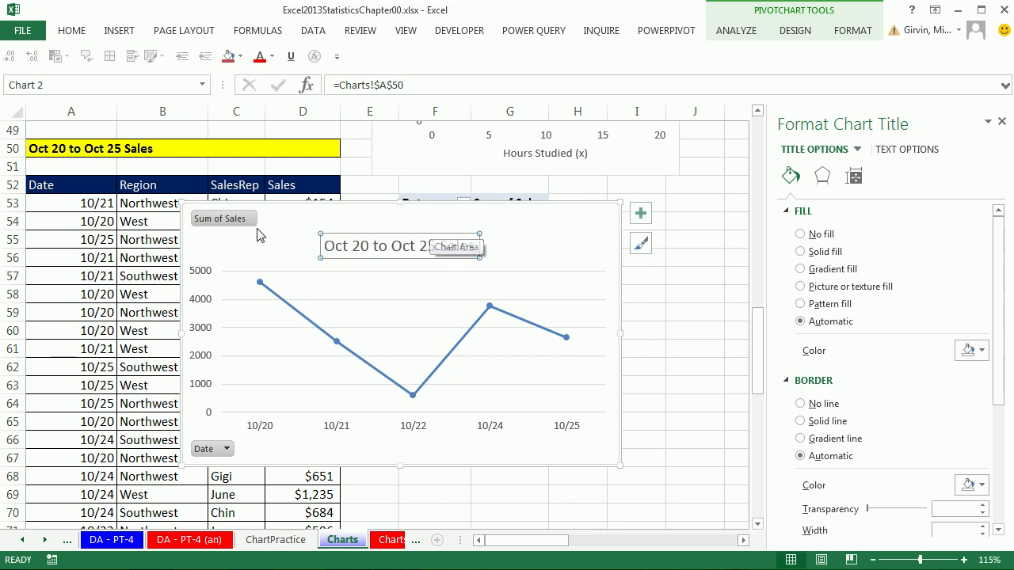
- Hide all field buttons on the line chart and remove its major gridlines
right_click(232, 222)
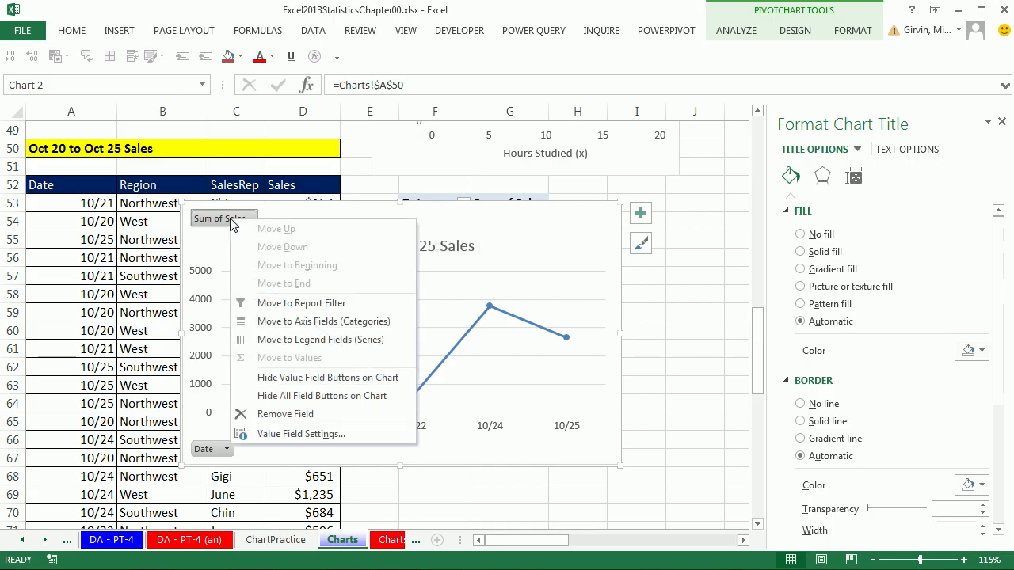
click(313, 396)
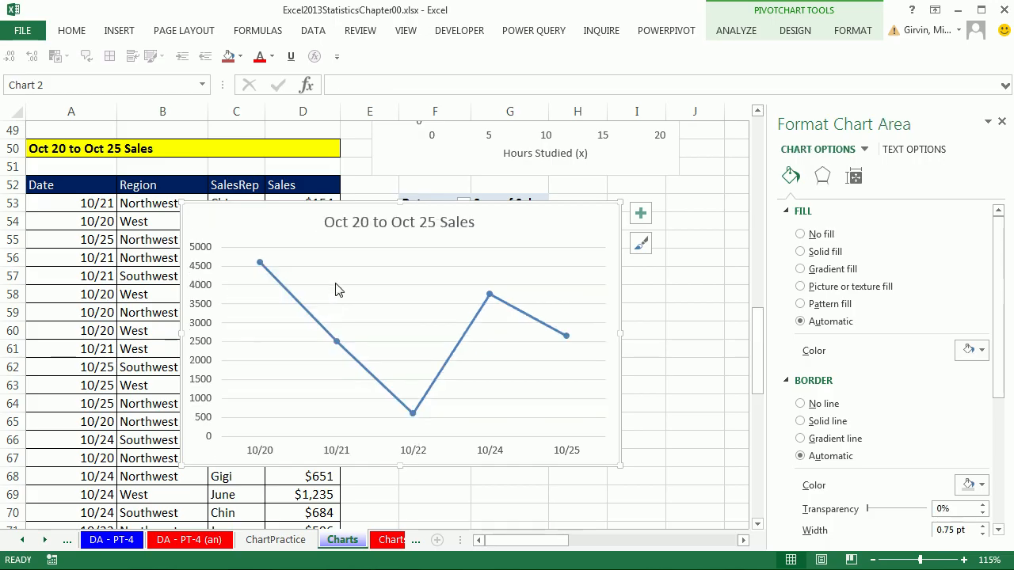
click(390, 286)
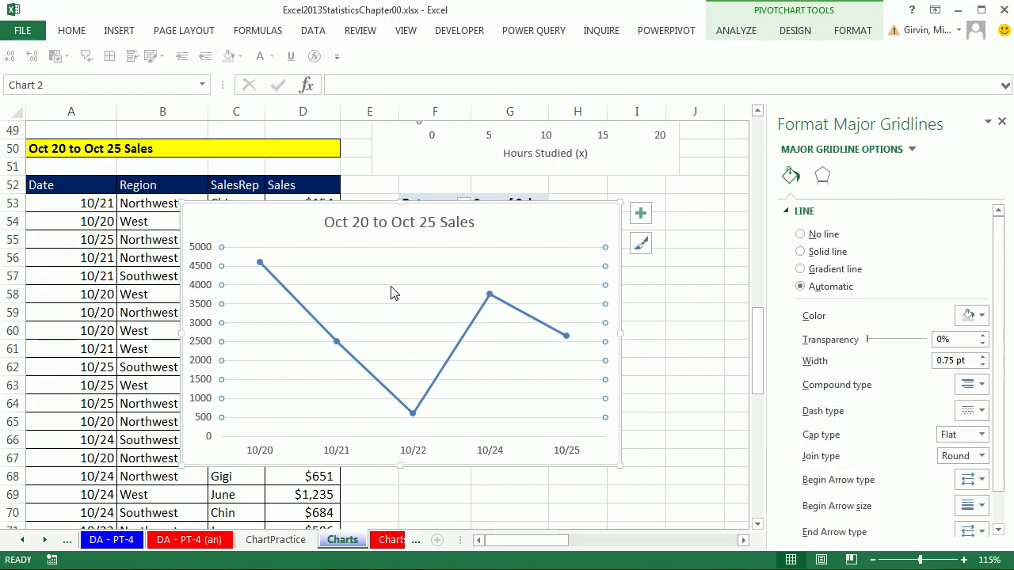
key(Escape)
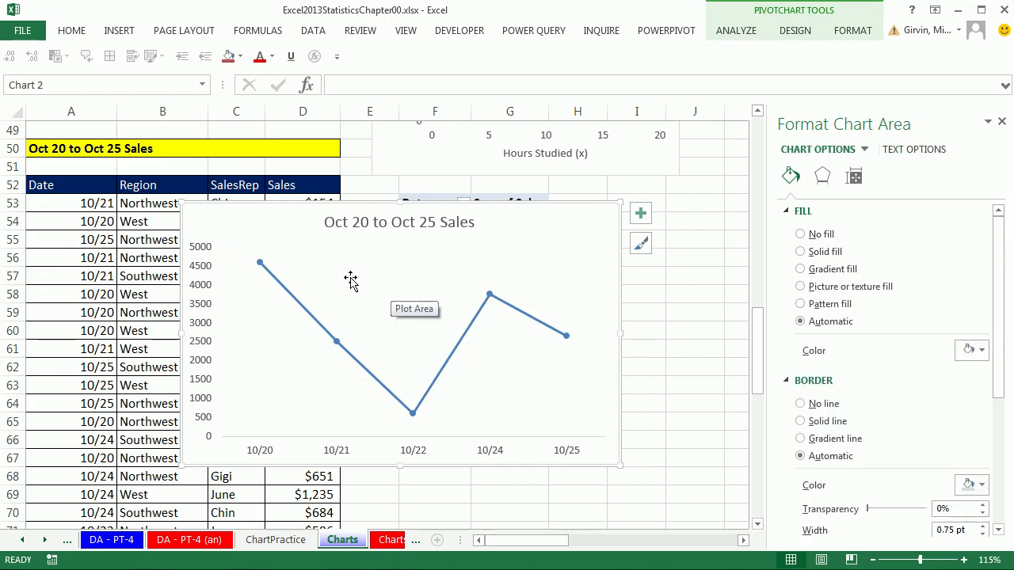
- Format the line chart's vertical axis numbers as Currency with 0 decimal places
click(204, 274)
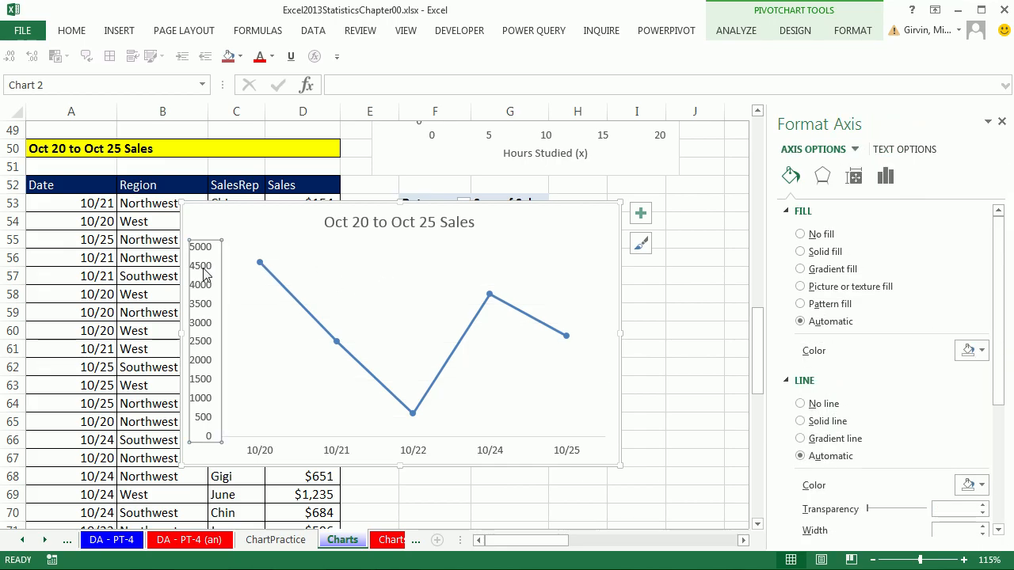
click(895, 184)
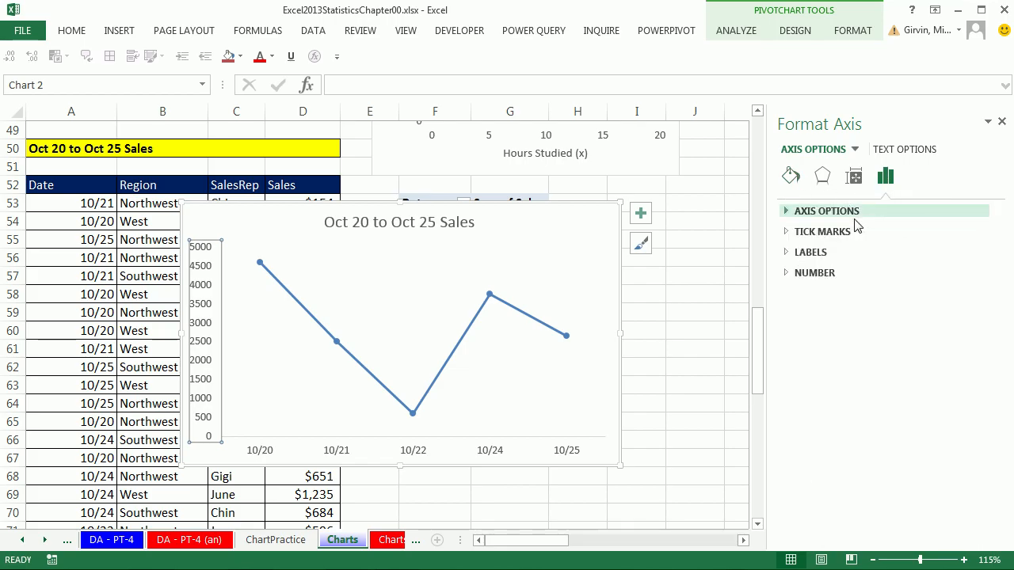
click(786, 276)
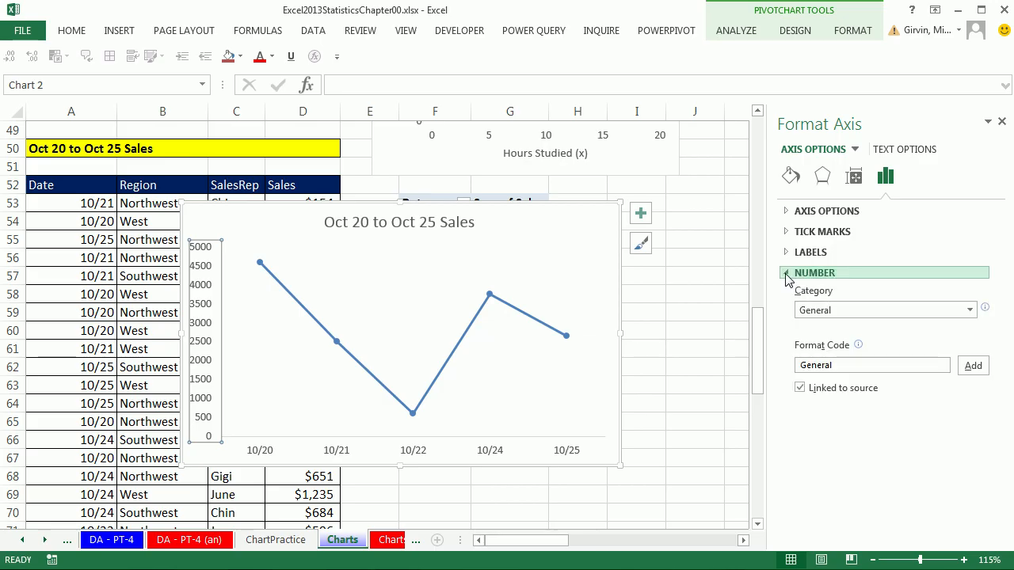
click(969, 310)
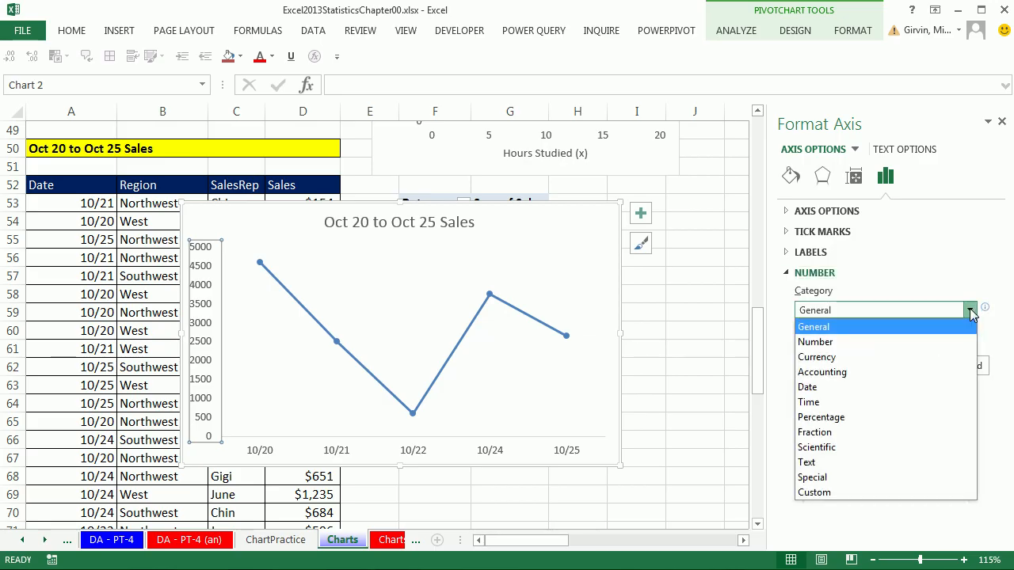
click(838, 357)
click(883, 332)
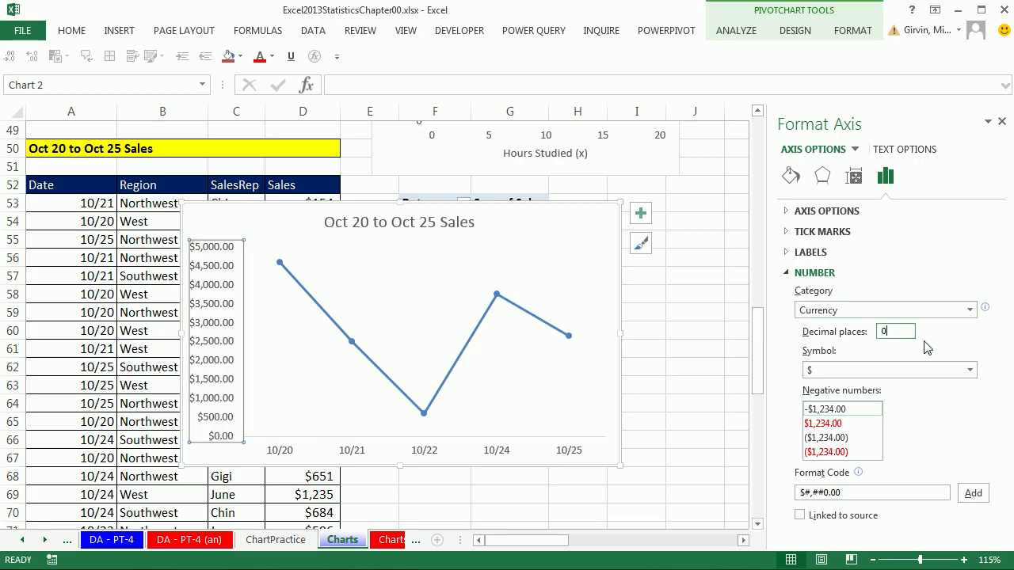
key(Tab)
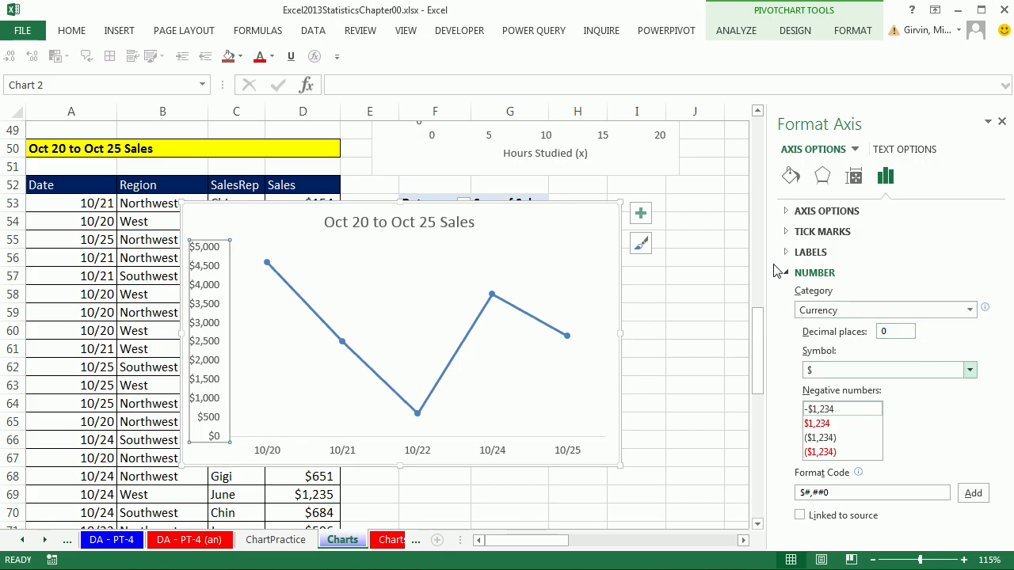
- Shrink the line chart and move it over the PivotTable, beside the sales data starting at row 52
click(570, 215)
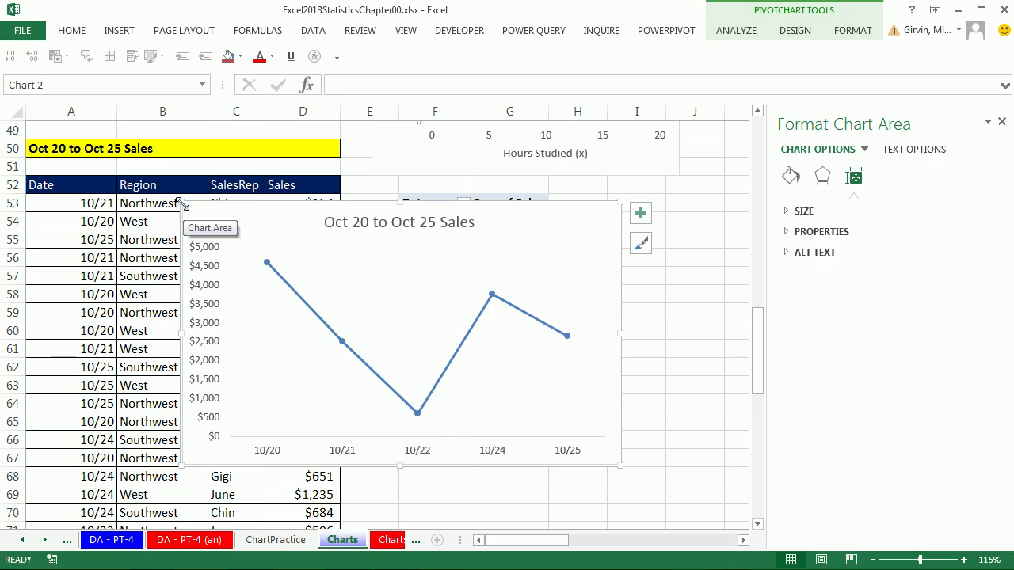
drag(182, 204, 305, 264)
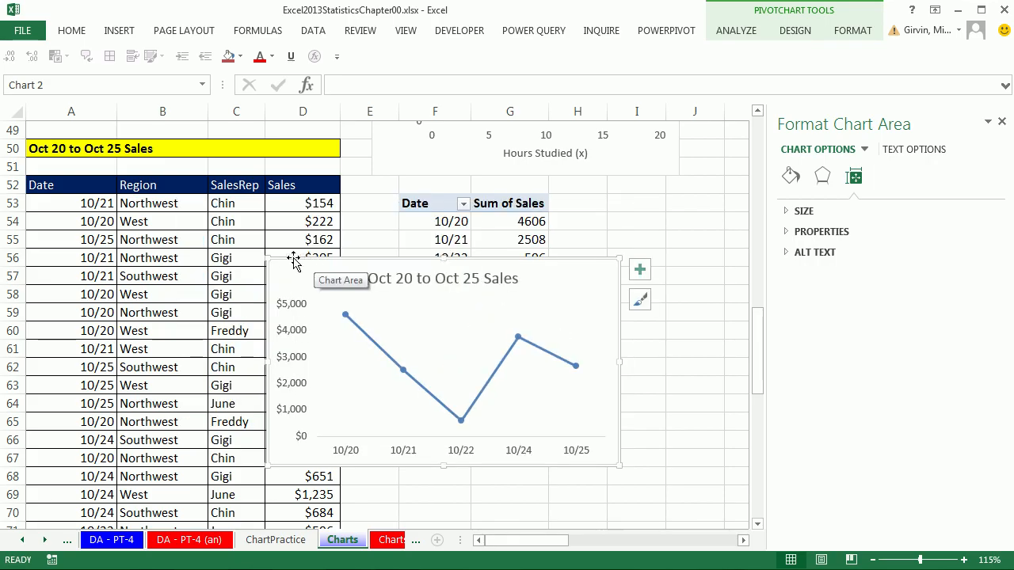
click(401, 368)
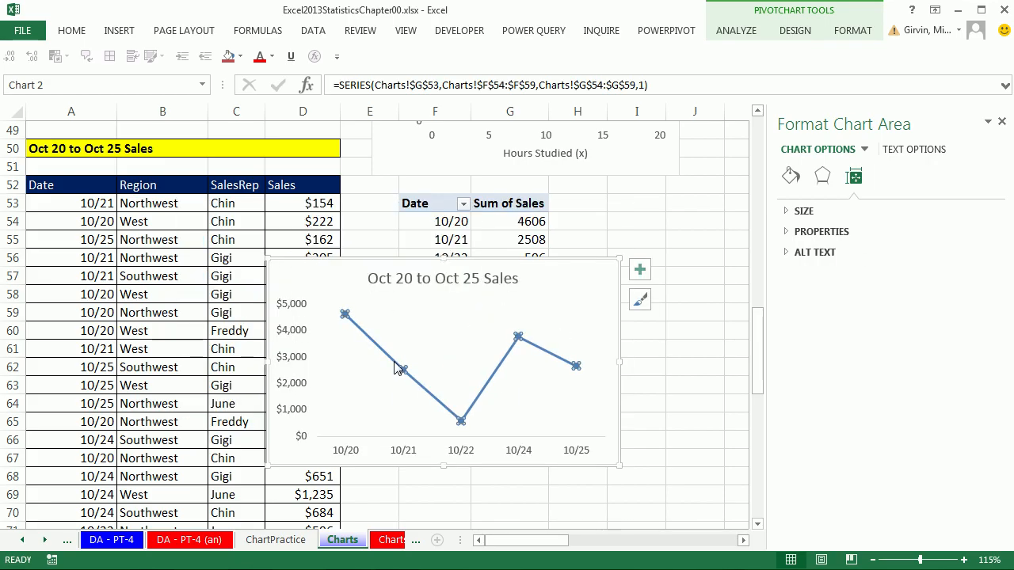
click(475, 336)
click(467, 279)
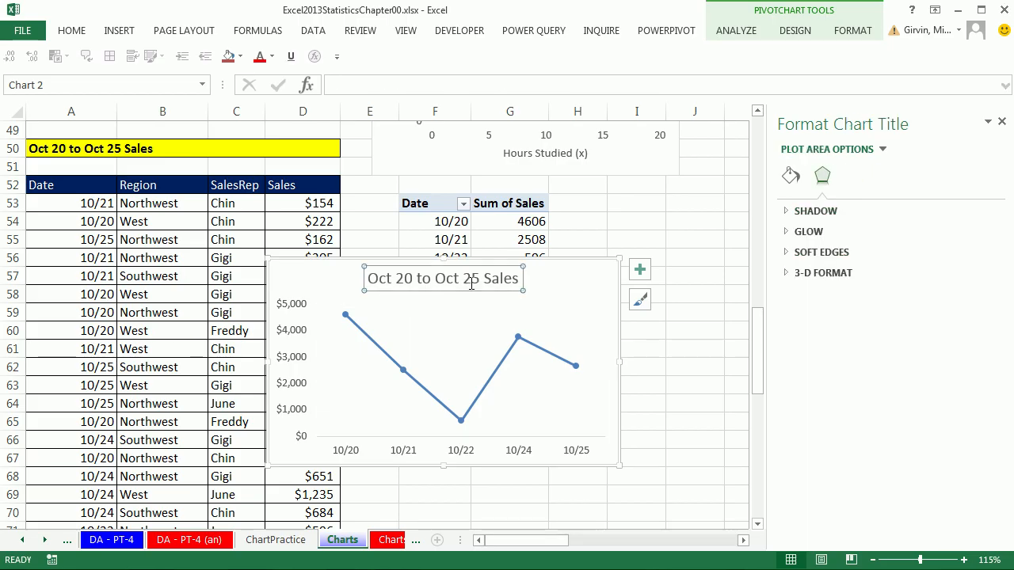
click(320, 267)
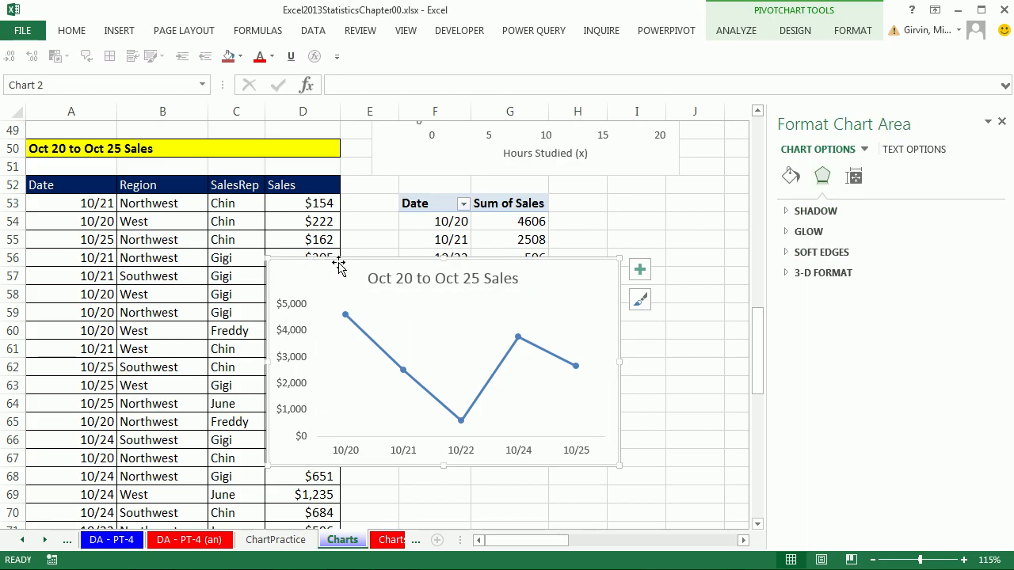
drag(308, 266, 403, 176)
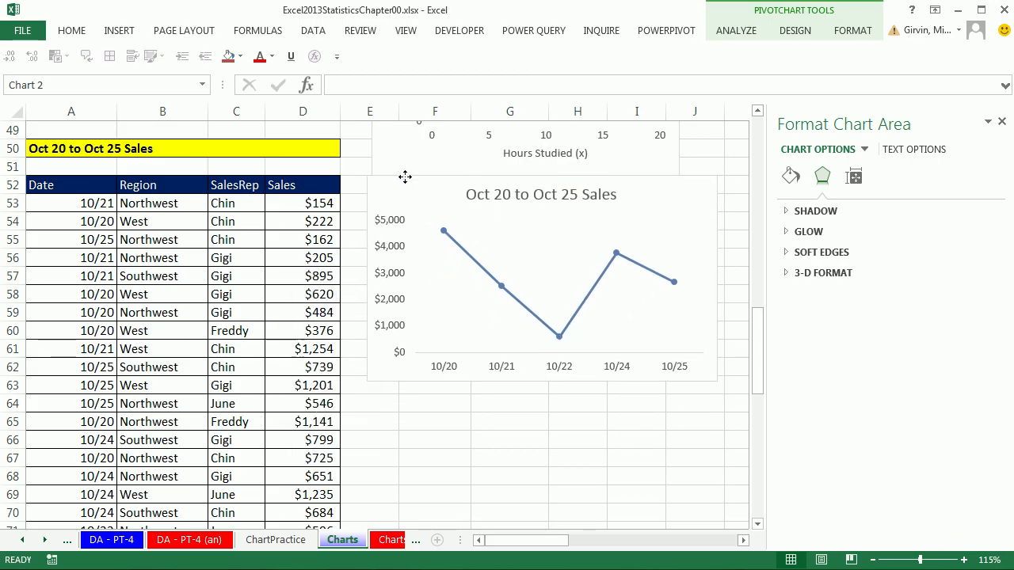
- Insert a markers-only Scatter chart from the hours studied and final score data below row 78
click(425, 417)
scroll(425, 417, down, 8)
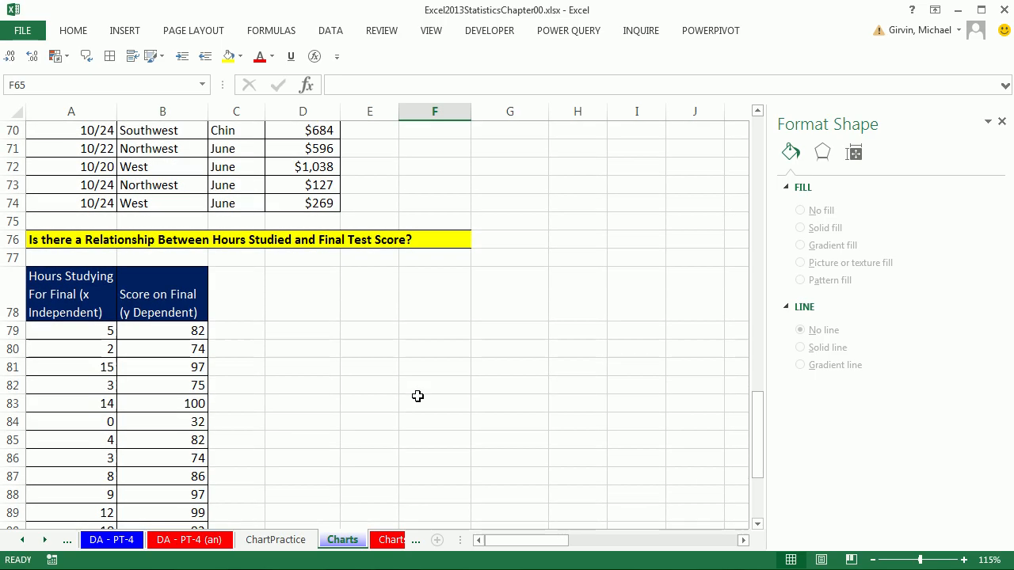
click(88, 328)
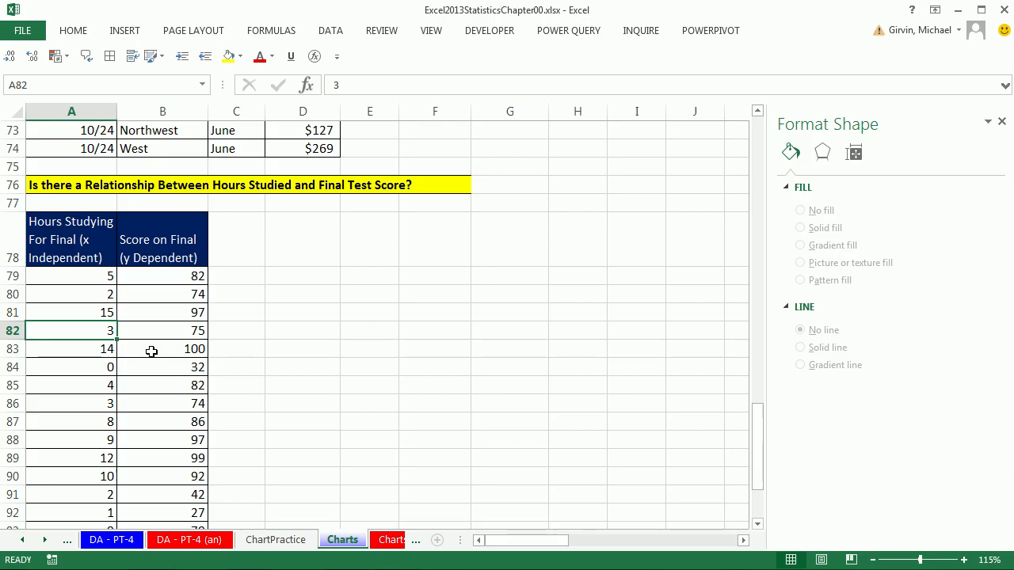
click(95, 315)
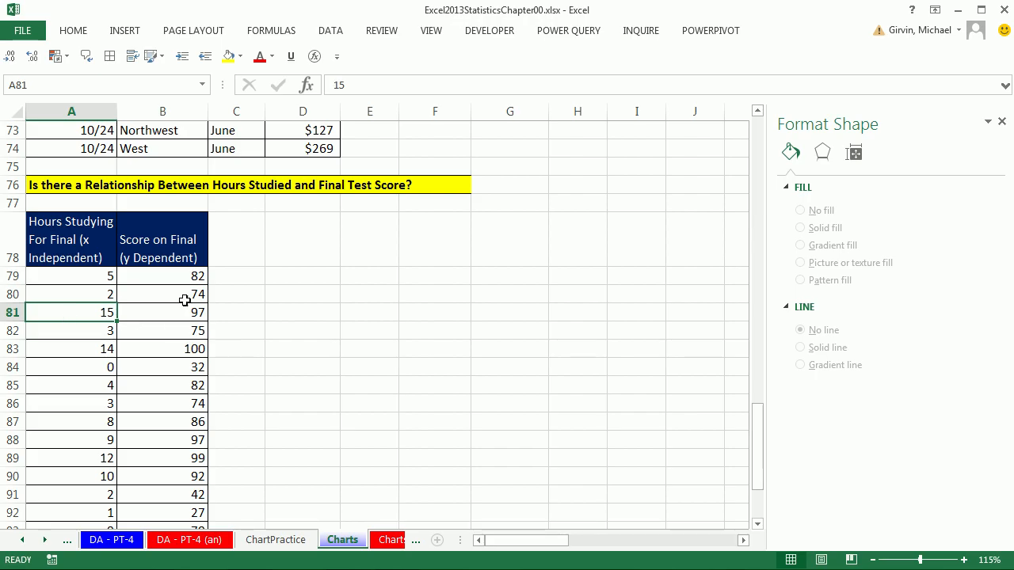
click(125, 30)
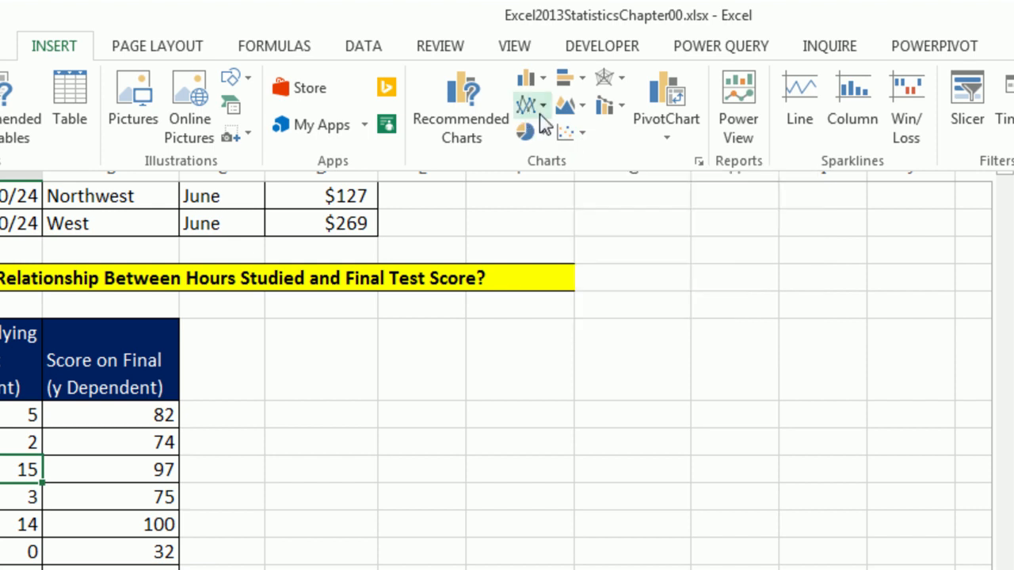
click(583, 141)
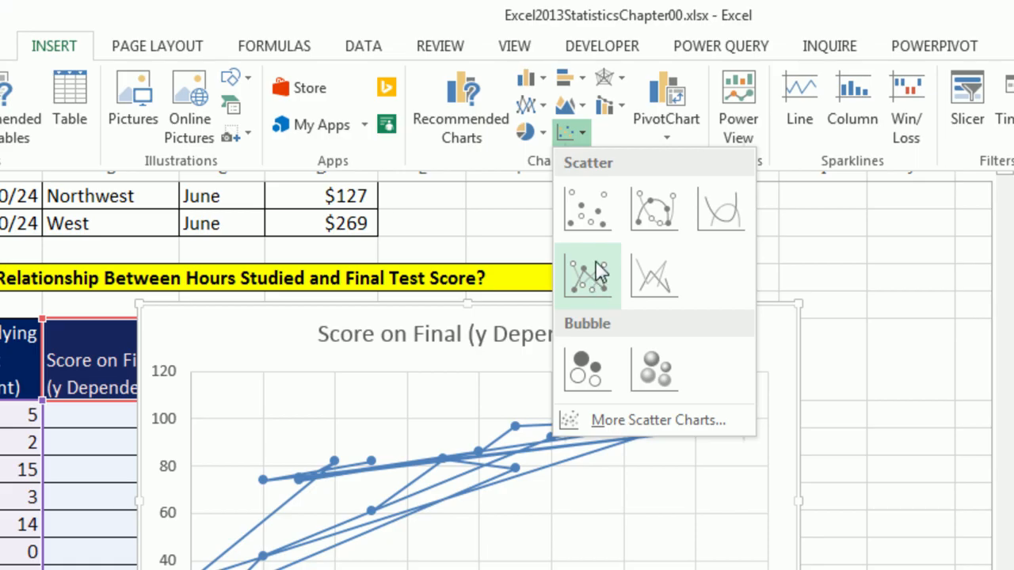
click(579, 202)
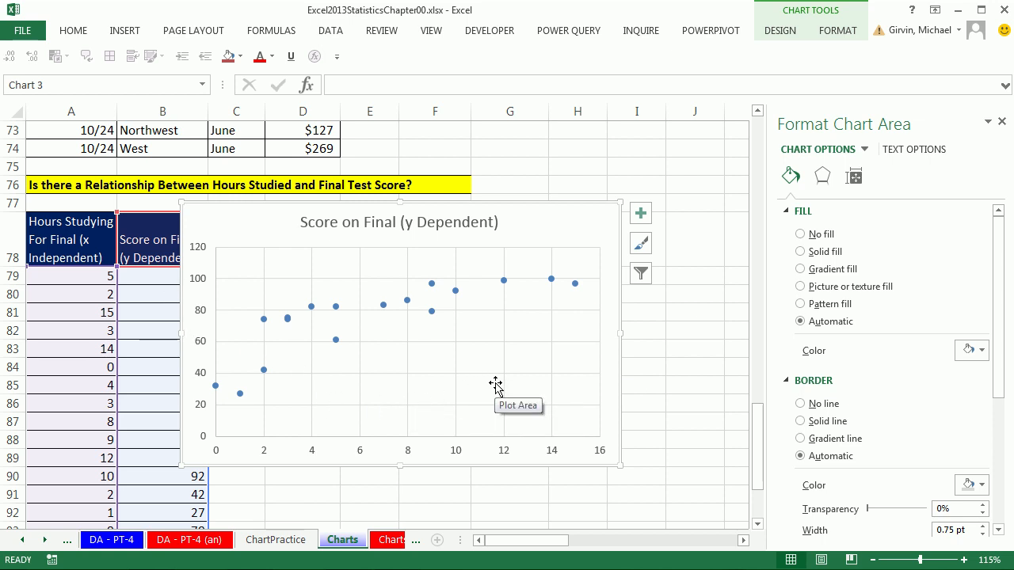
- Add axis titles to the scatter chart and link the vertical axis title to cell B78
click(642, 219)
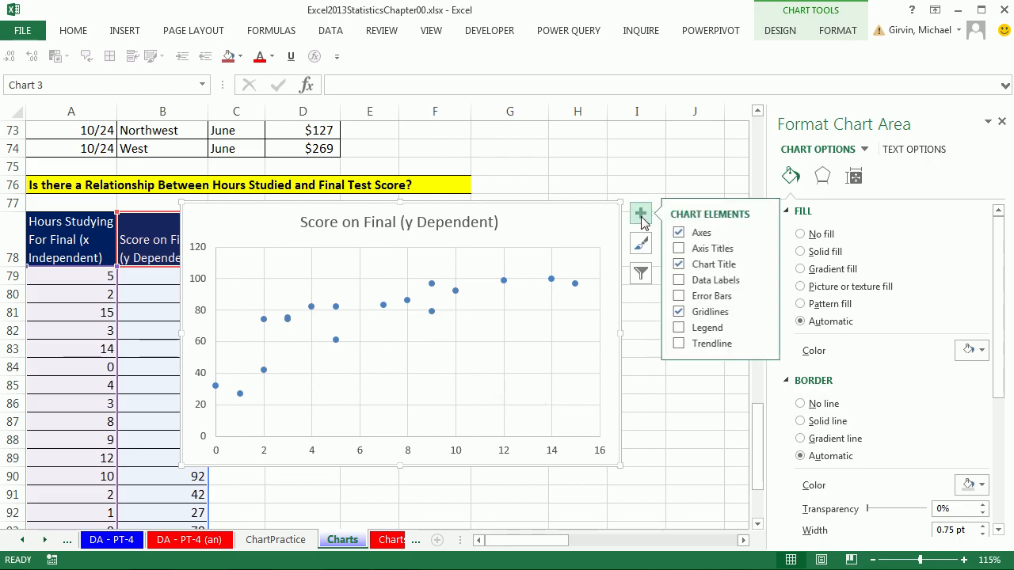
click(679, 249)
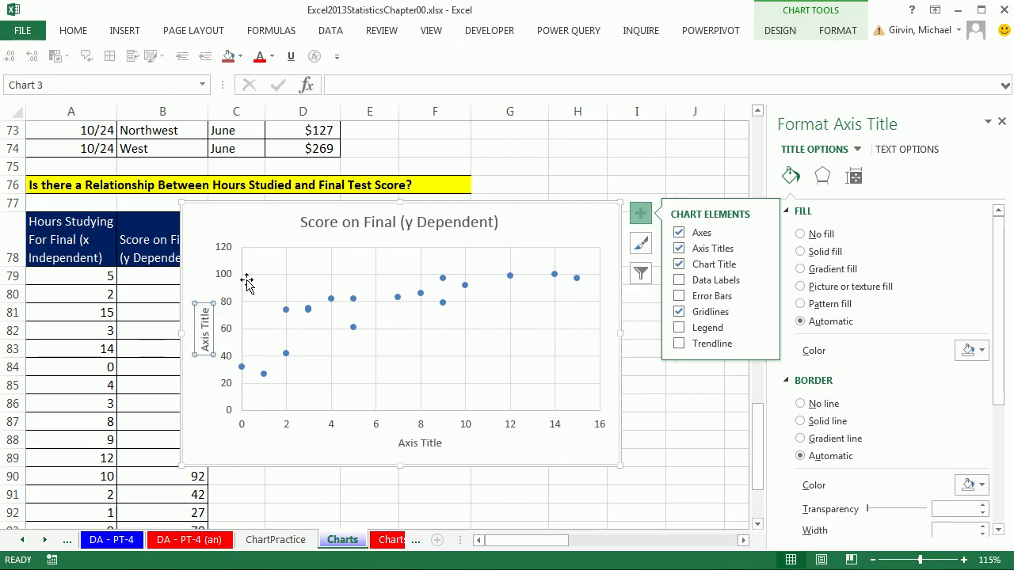
click(341, 84)
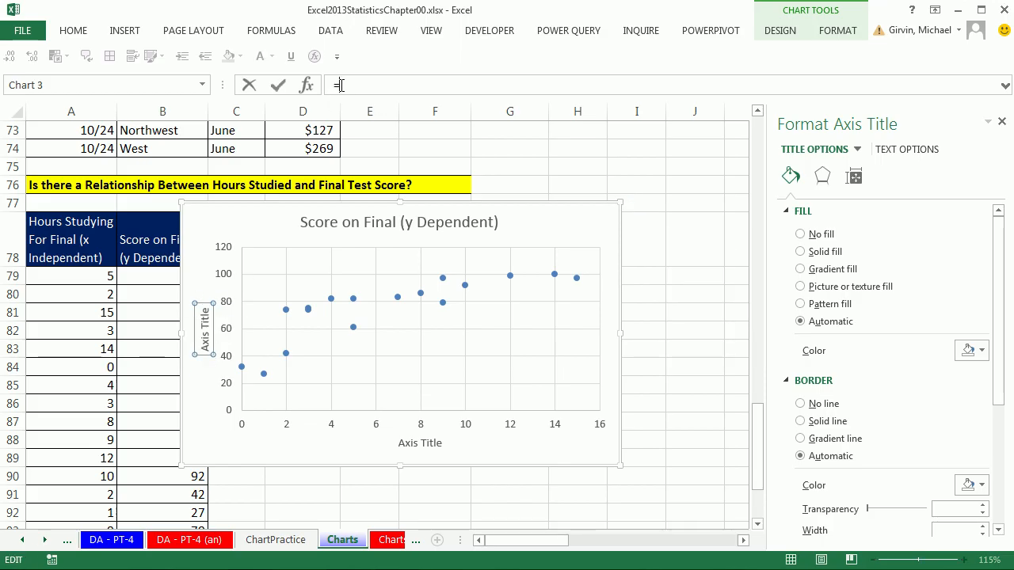
click(148, 242)
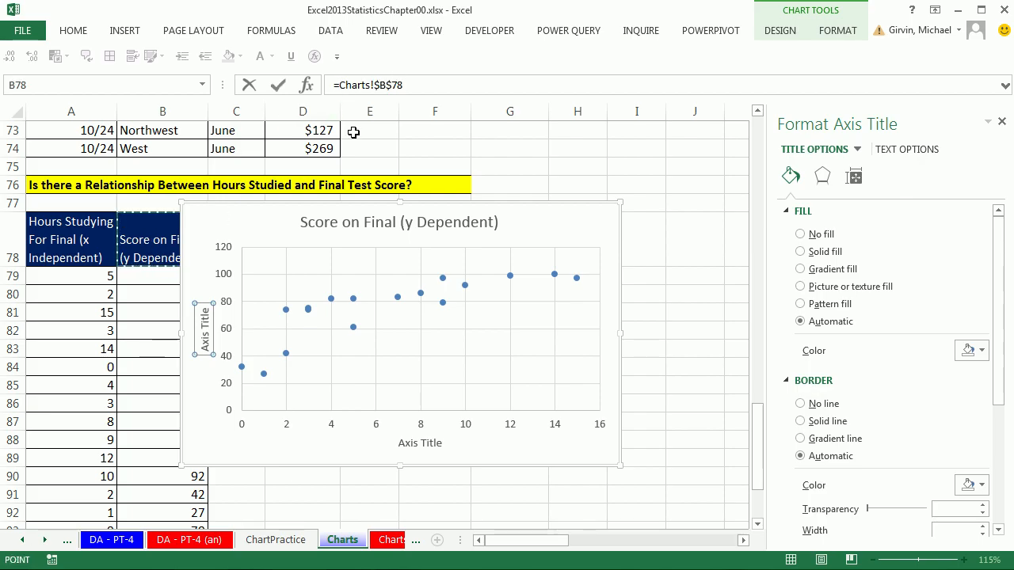
key(Return)
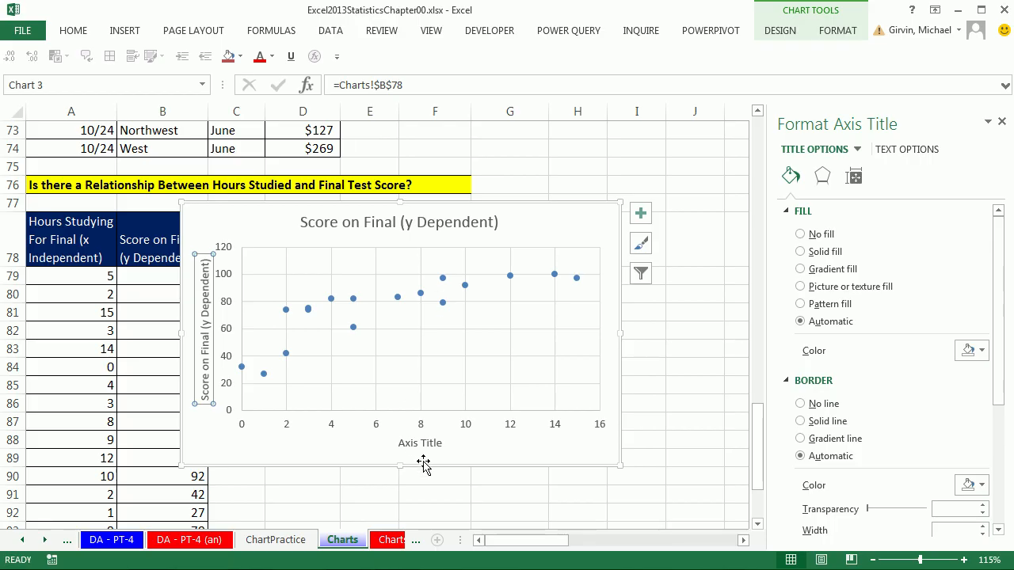
- Link the scatter chart's horizontal axis title to the hours studying heading in cell A78
click(411, 446)
click(357, 87)
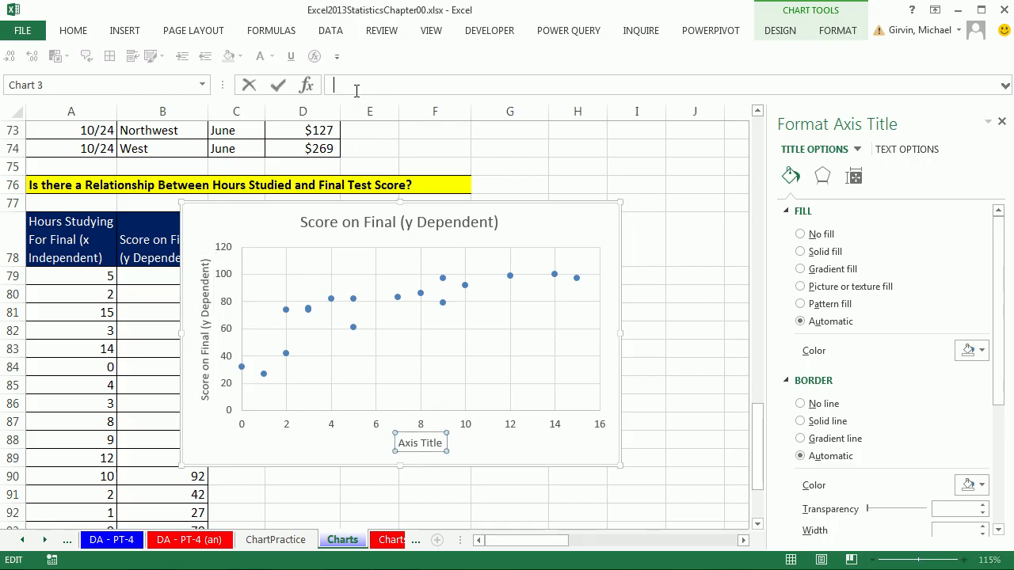
text(=)
click(57, 247)
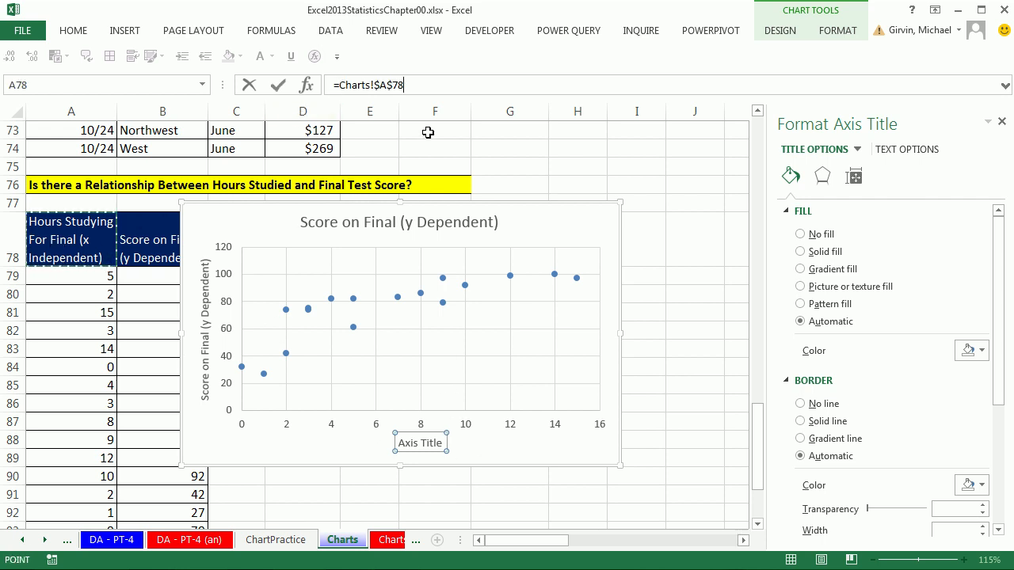
key(Return)
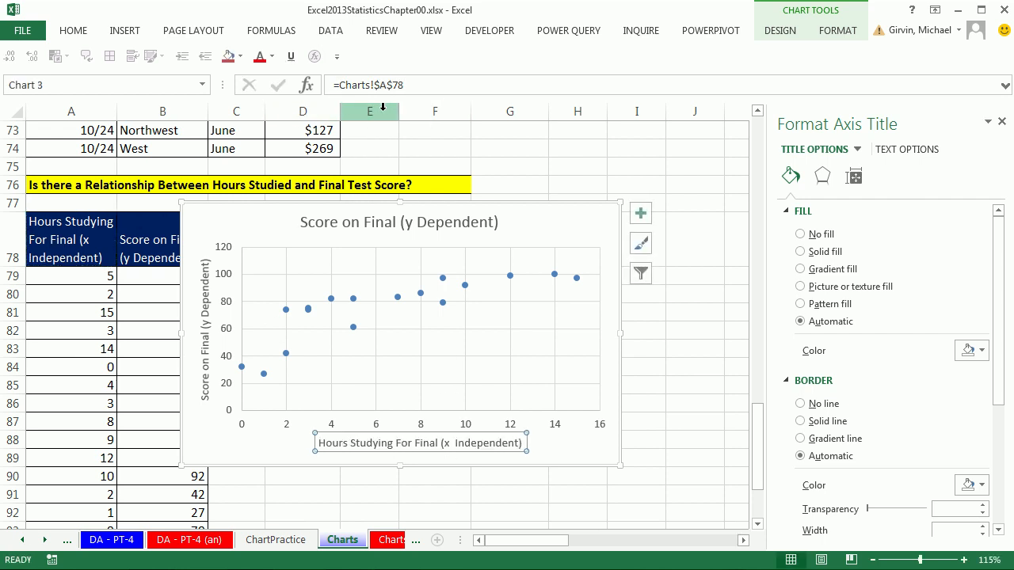
- Link the scatter chart's main title to the question in cell A76
click(399, 224)
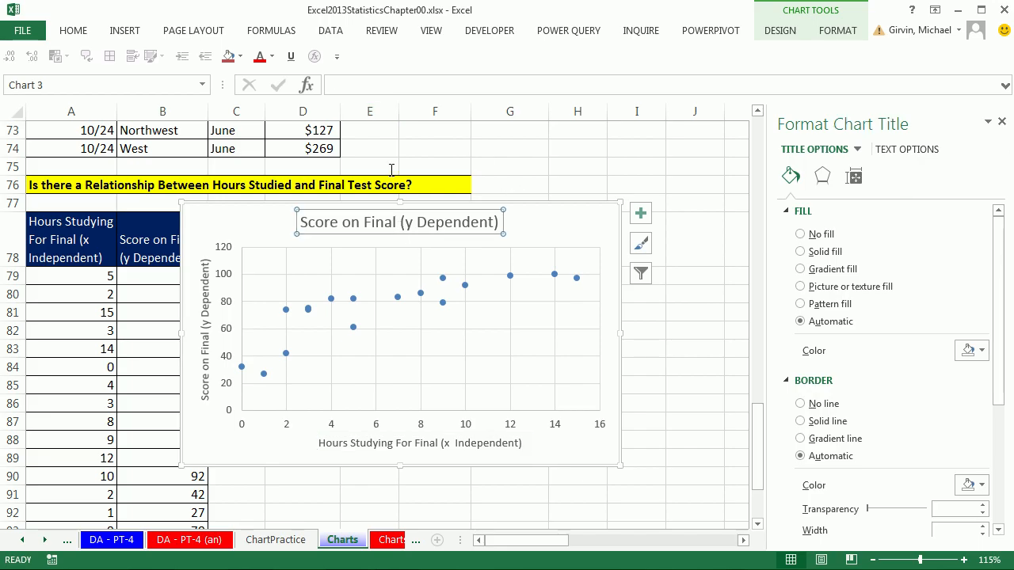
click(355, 87)
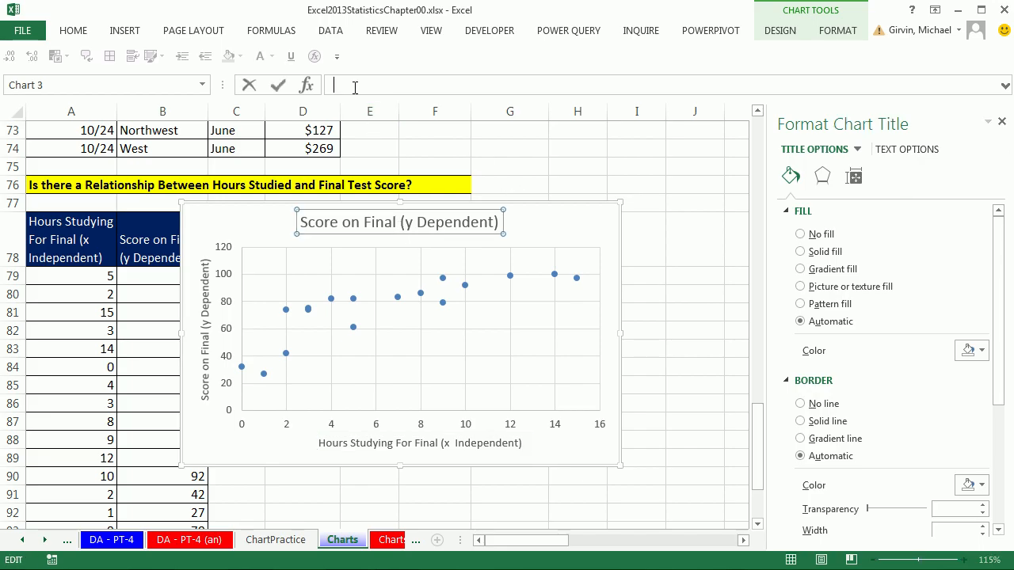
click(50, 186)
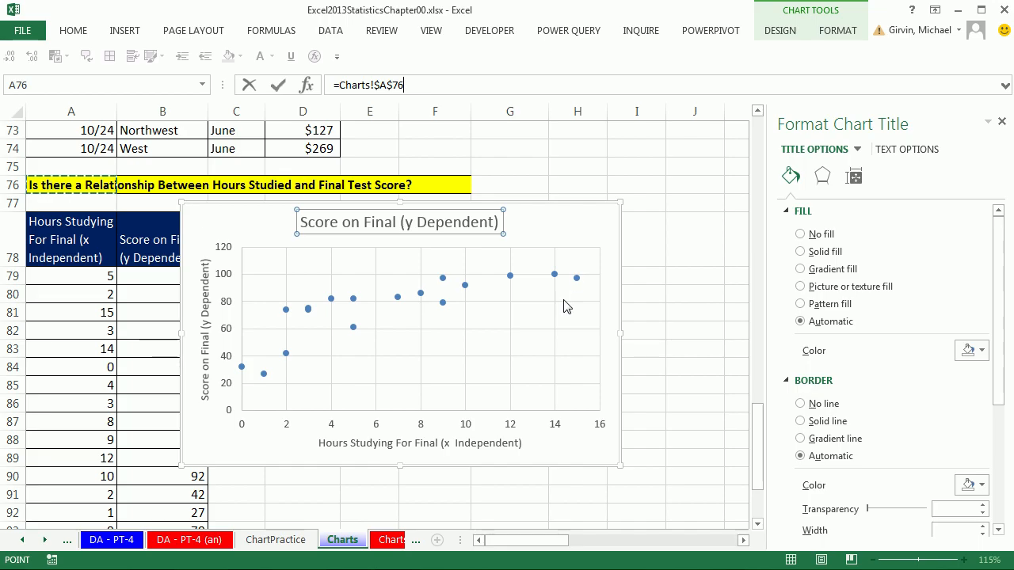
key(Return)
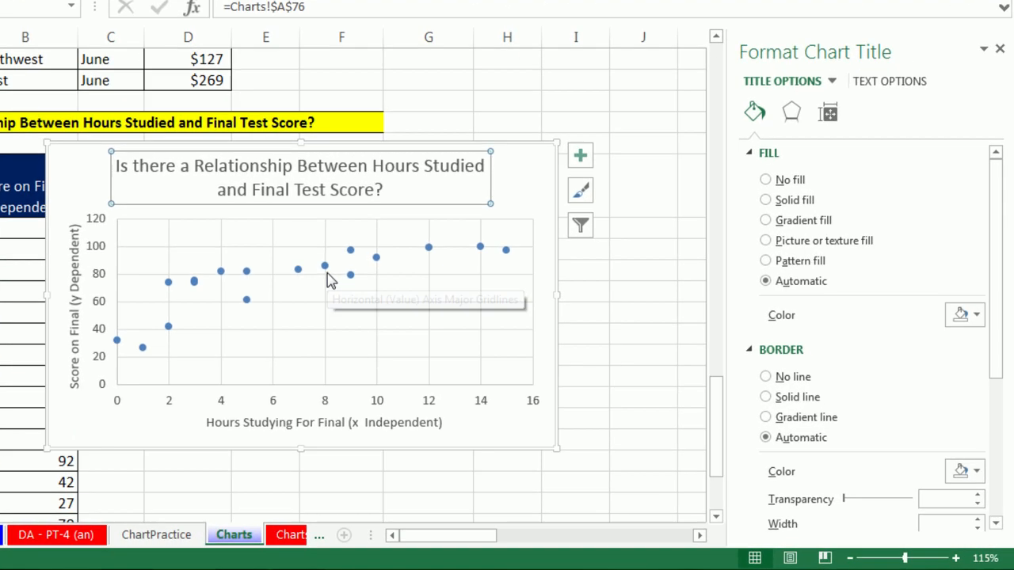
- Add a linear trendline displaying its equation and R-squared value, and place that label above the plot beside the chart title
right_click(299, 256)
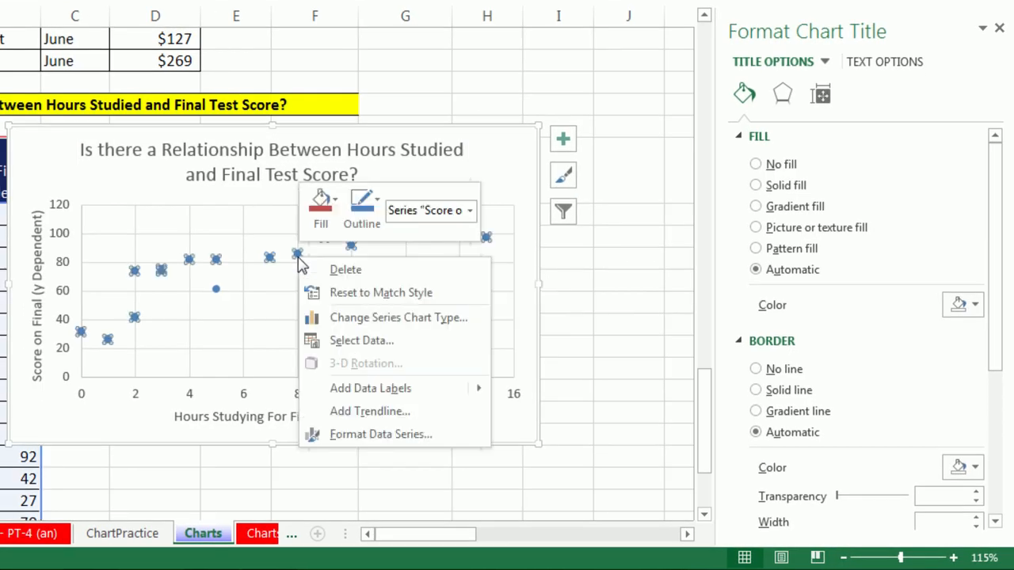
click(362, 412)
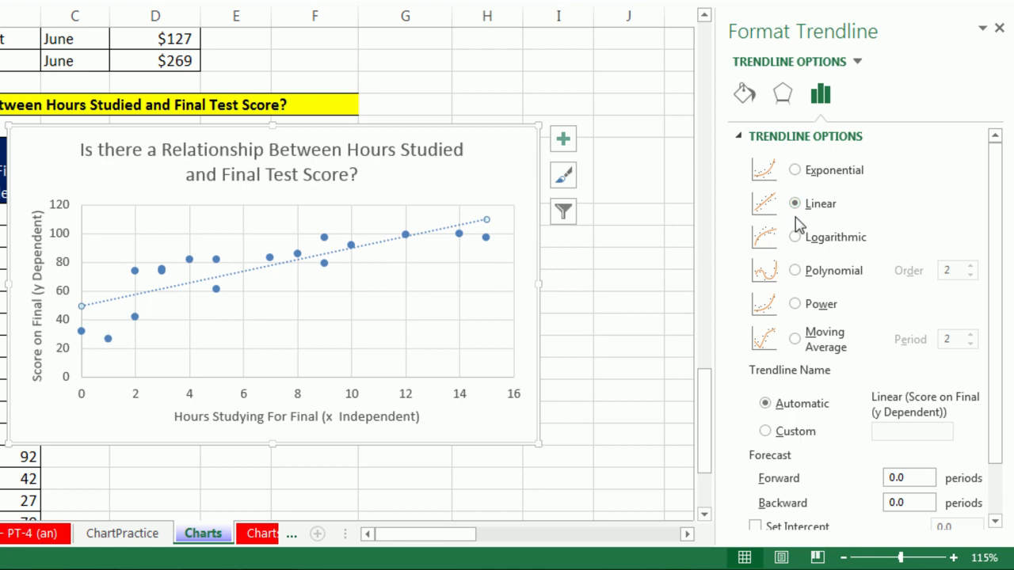
drag(993, 380, 998, 491)
click(755, 490)
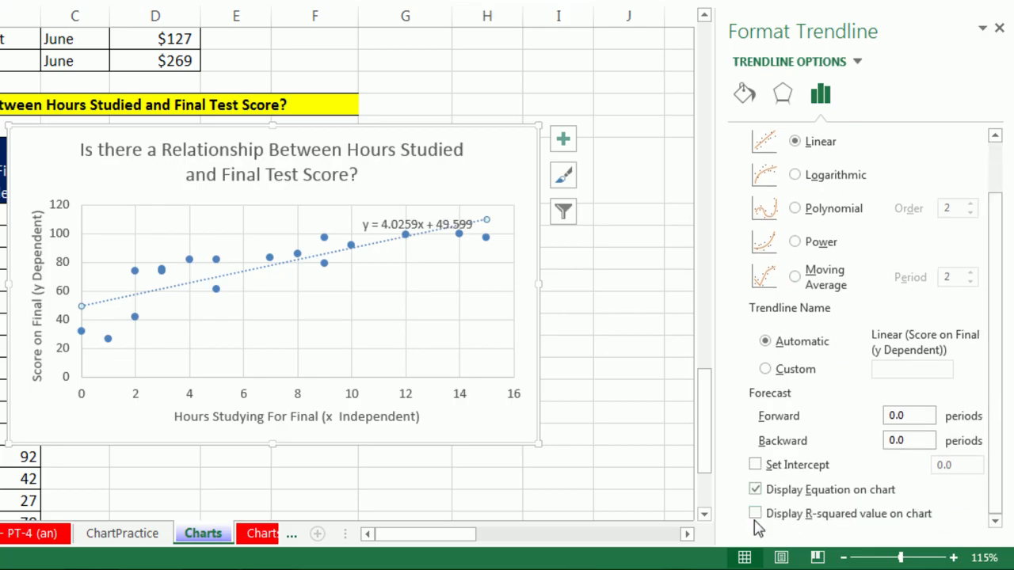
click(754, 513)
drag(404, 227, 422, 175)
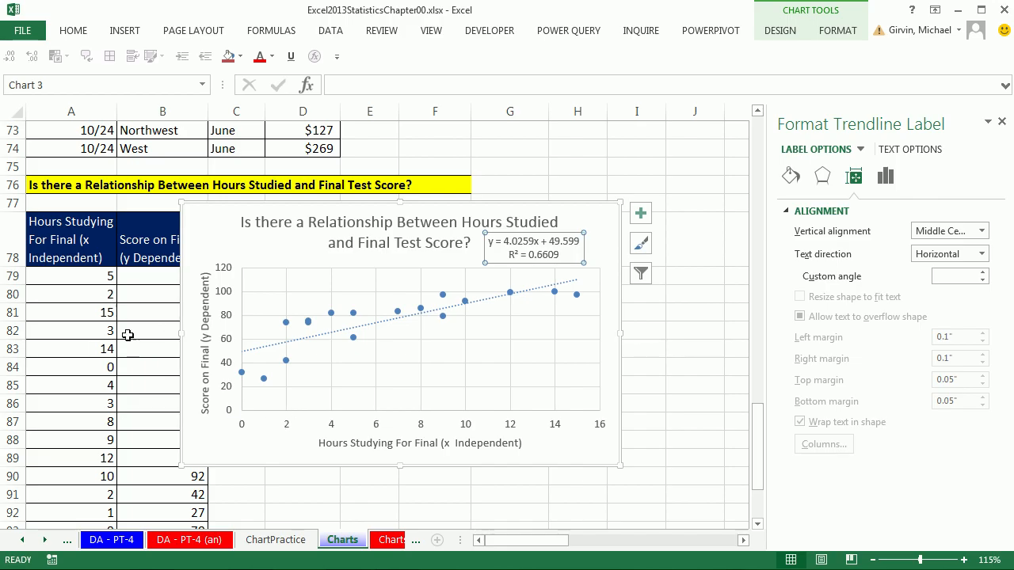
click(579, 222)
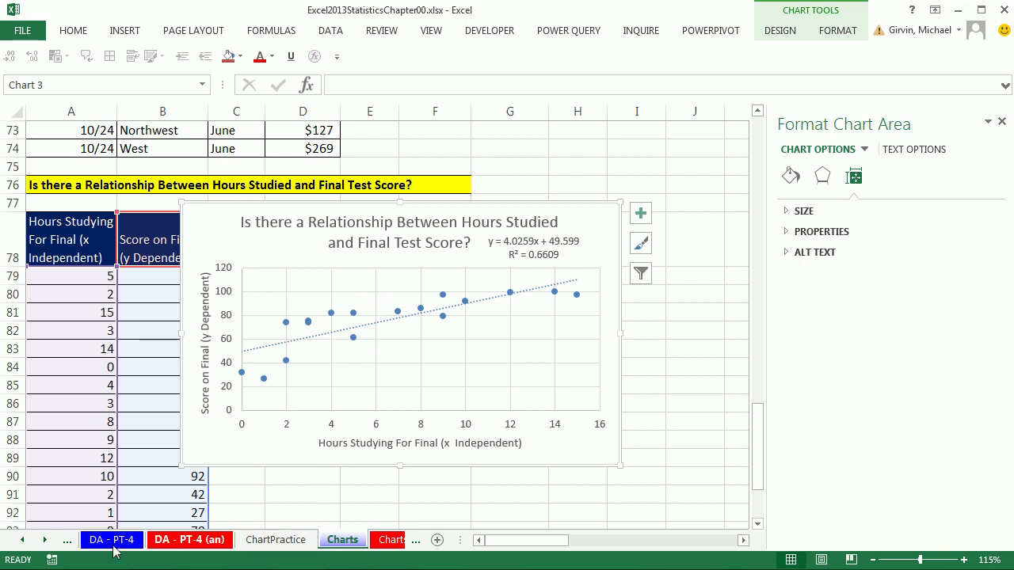
- Switch to the Number Formatting worksheet
click(43, 541)
click(44, 543)
click(45, 544)
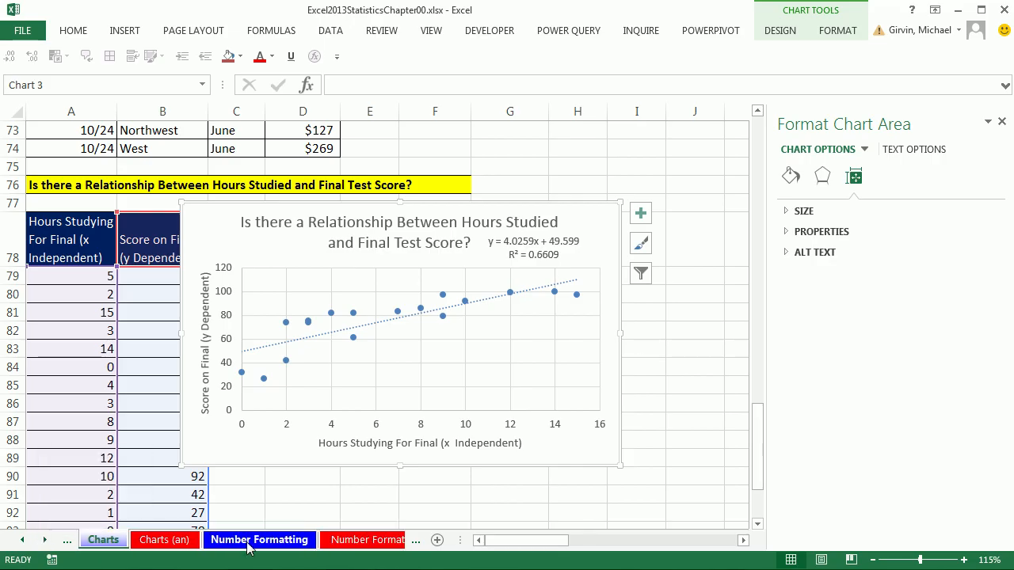
click(281, 545)
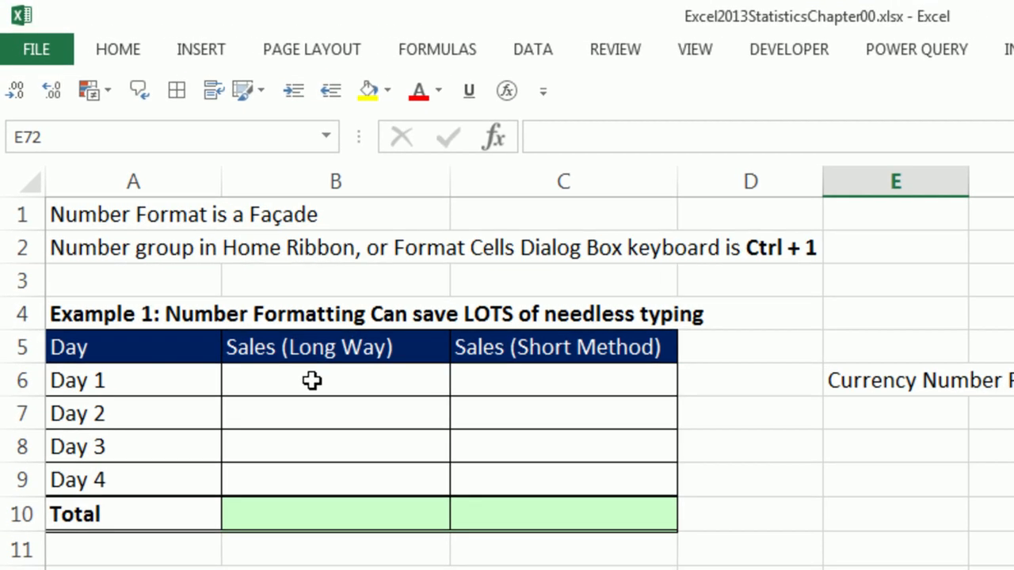
- Enter $13.25, $10.00, $34.10 and $54.00 with dollar signs and decimals as Day 1 to Day 4 sales in B6:B9
click(312, 381)
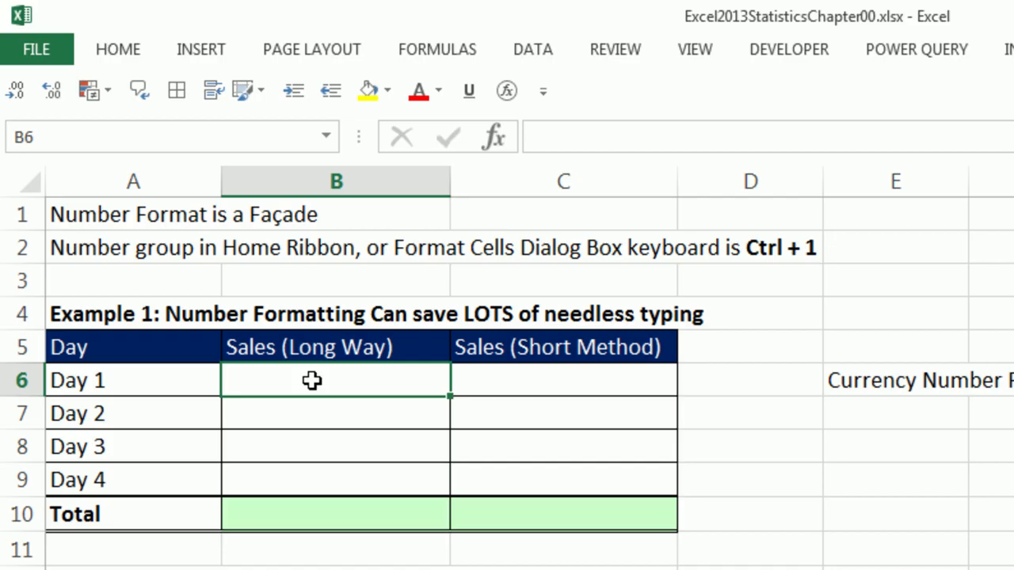
text($)
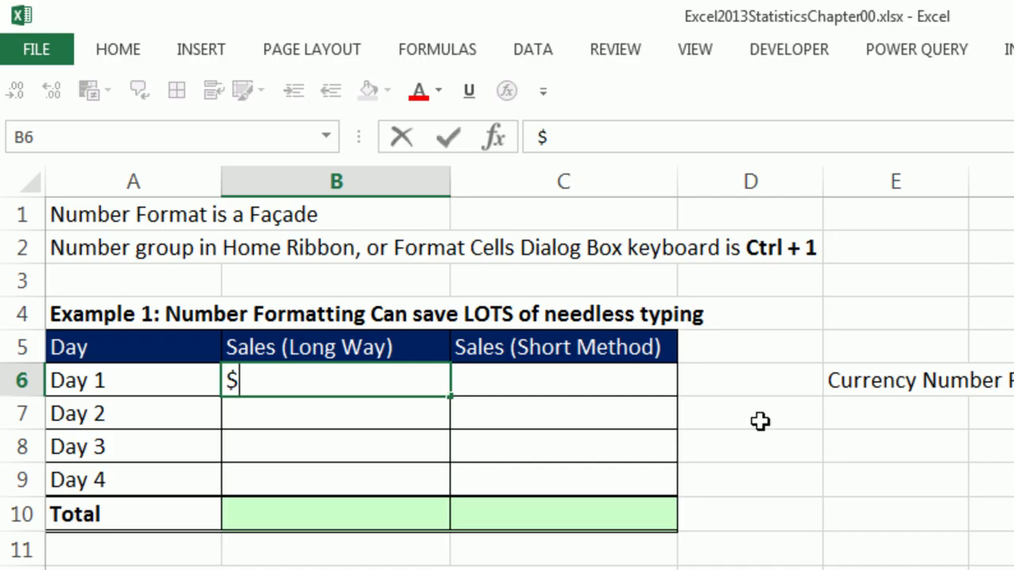
text(13.25)
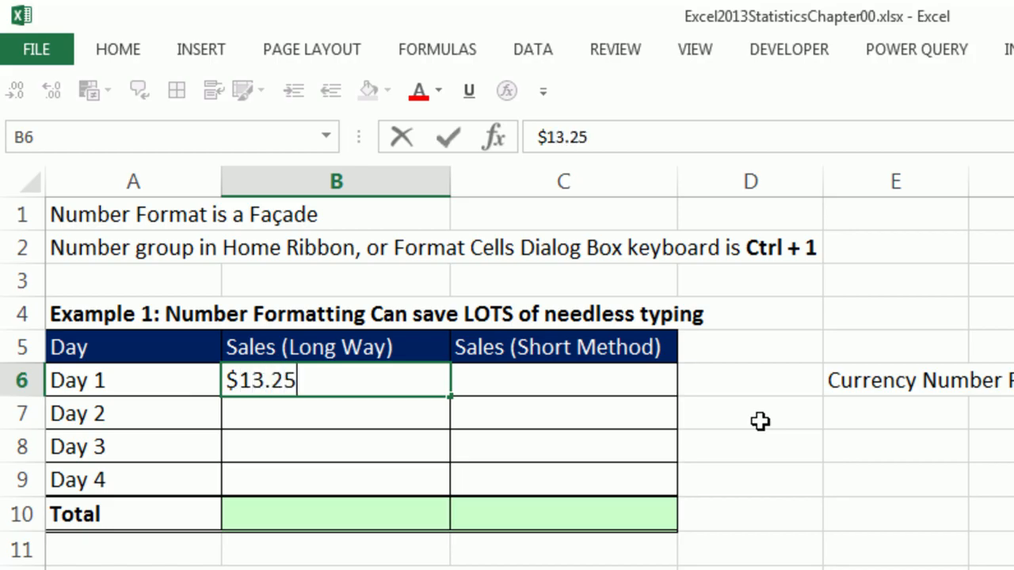
key(Return)
text($10.00)
key(Return)
text($34)
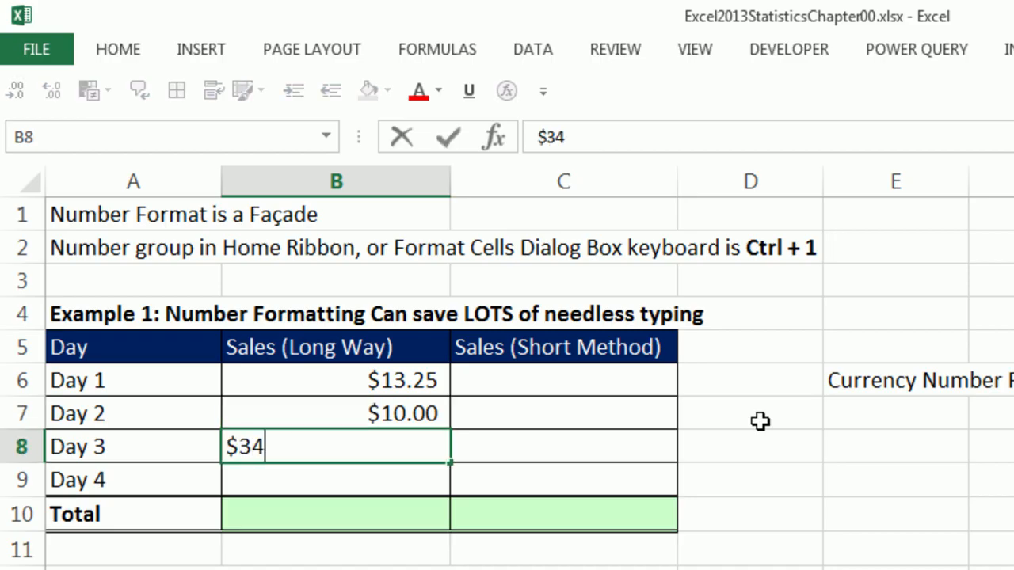
text(.10)
key(Return)
text($)
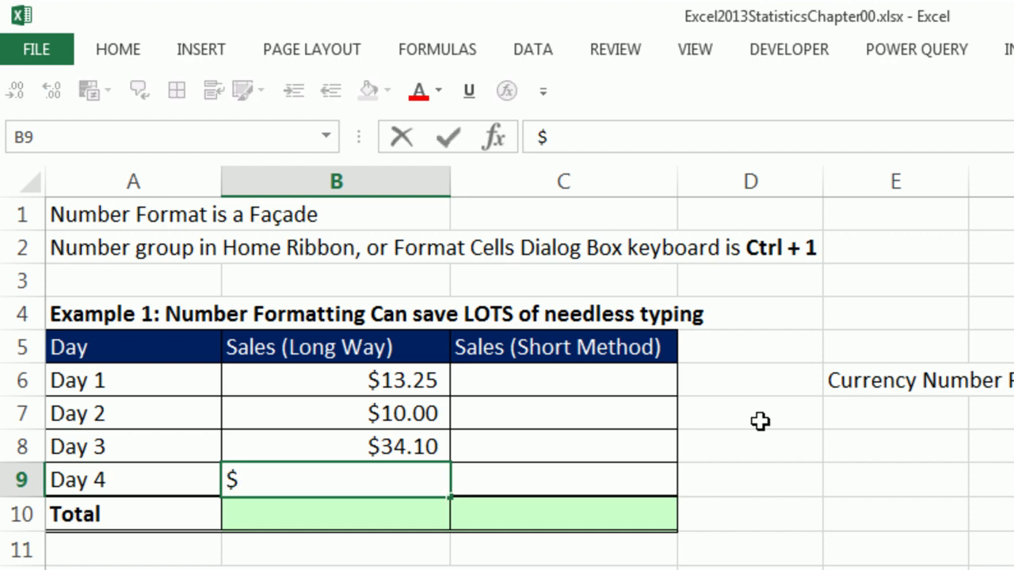
text(54.00)
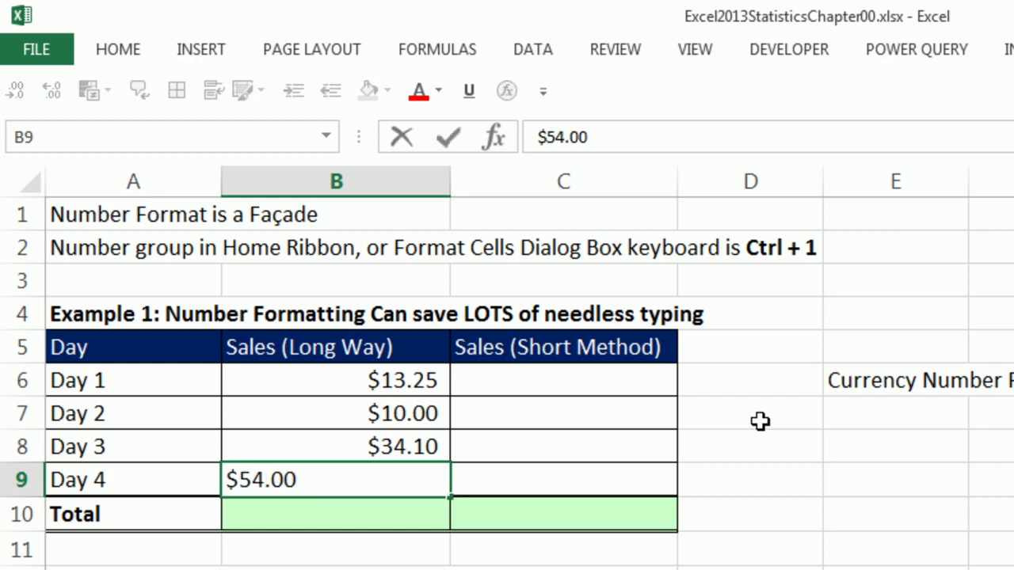
key(Return)
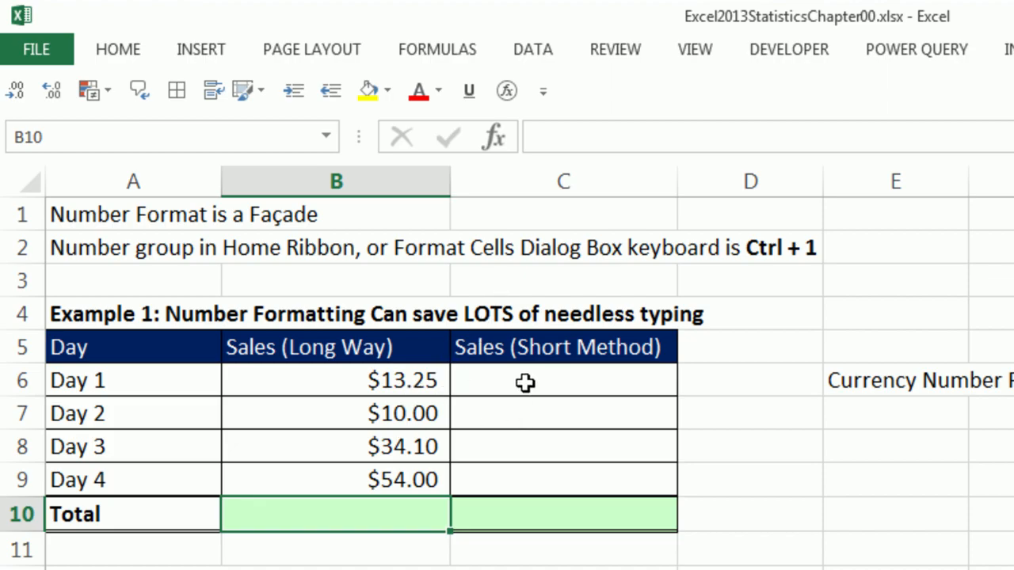
- Enter the plain numbers 13.25, 10, 34.1 and 54 for Day 1 to Day 4 under Sales (Short Method) in C6:C9
drag(512, 380, 525, 472)
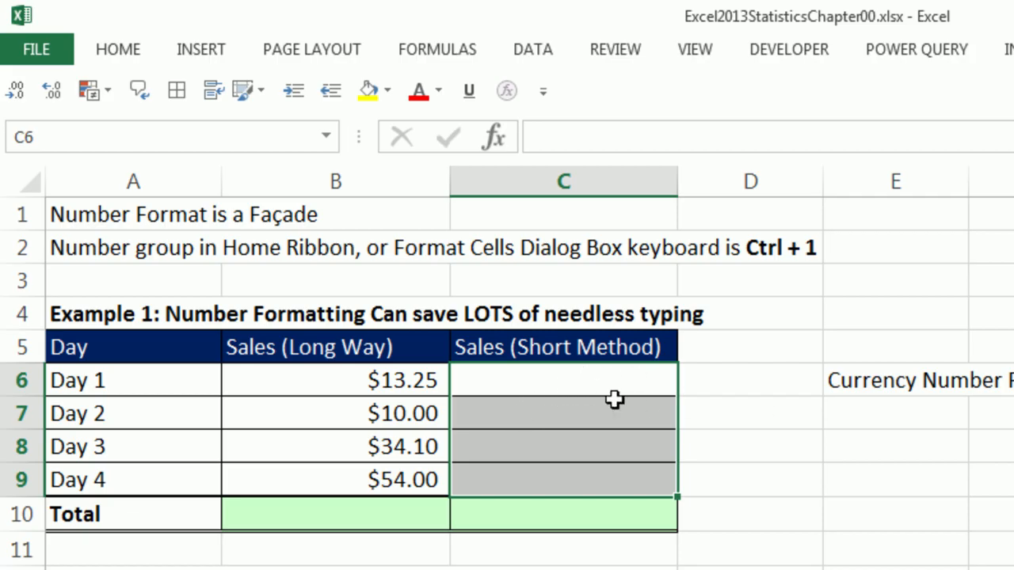
click(578, 380)
text(13.25)
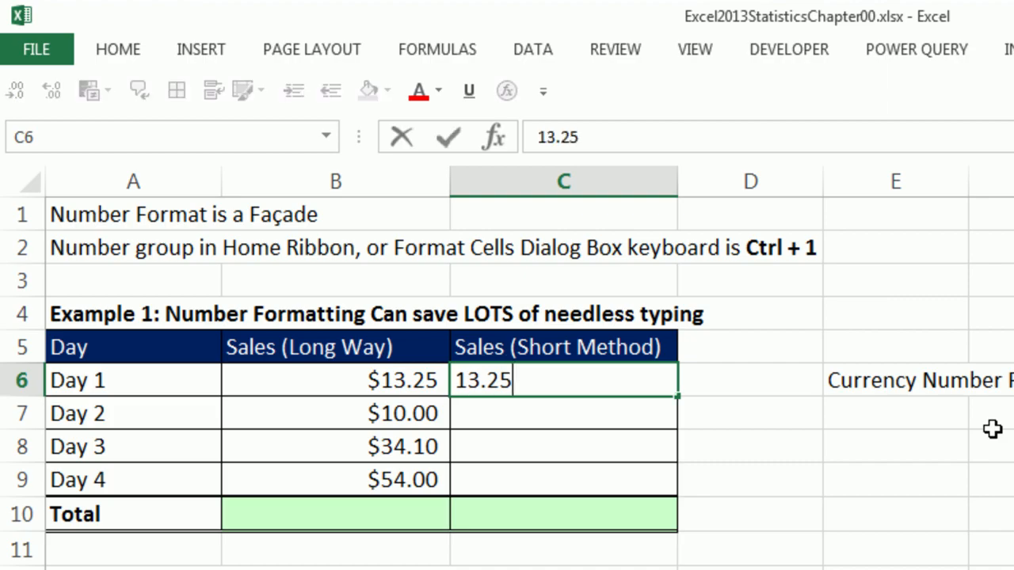
key(Return)
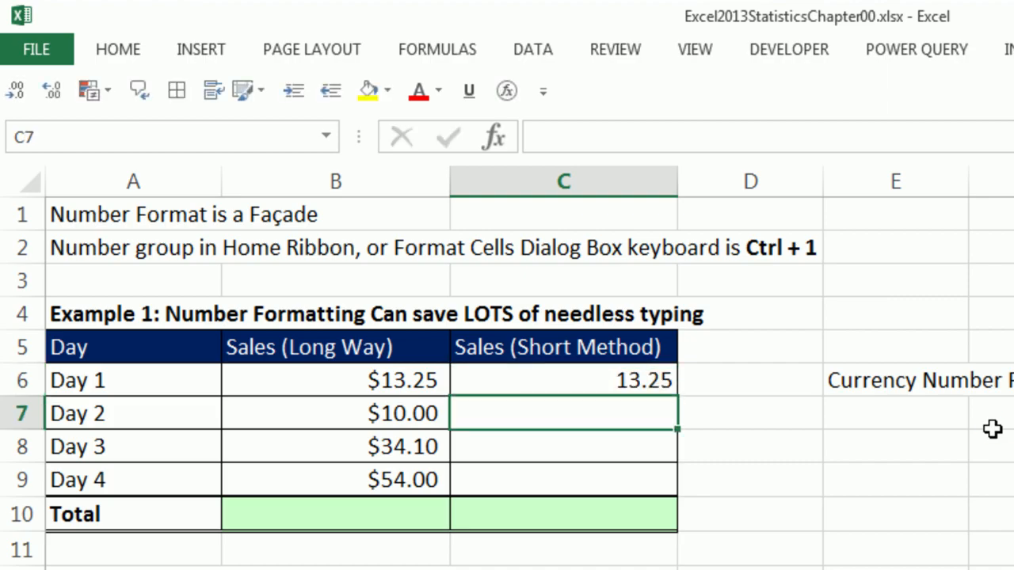
text(10)
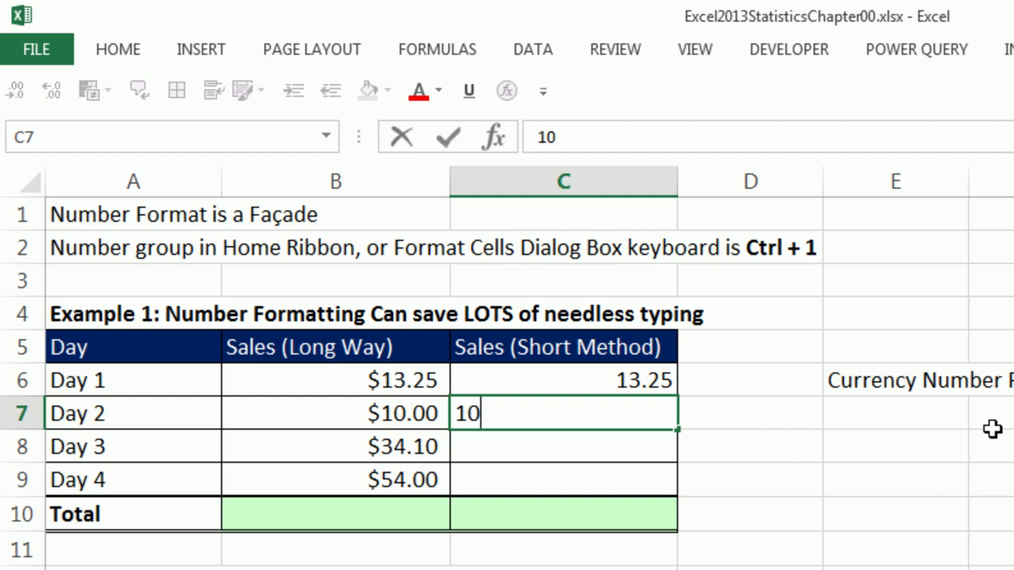
key(Return)
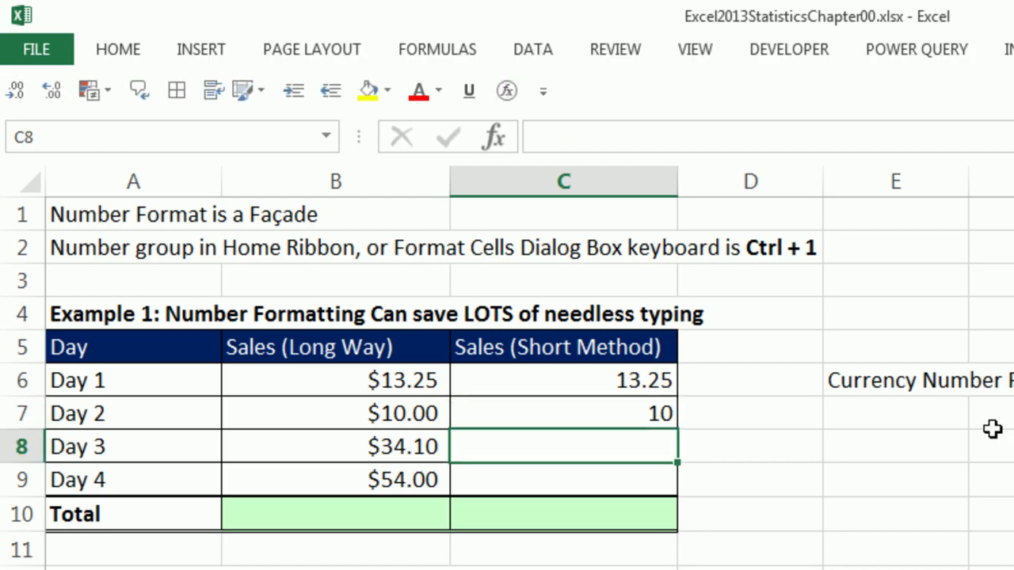
text(34.1)
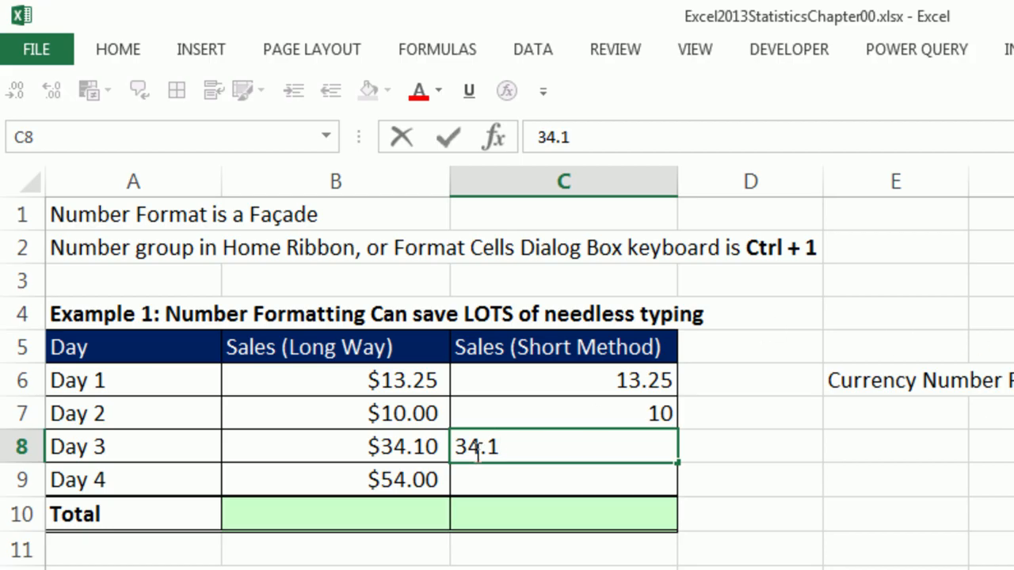
key(ctrl+Return)
key(Down)
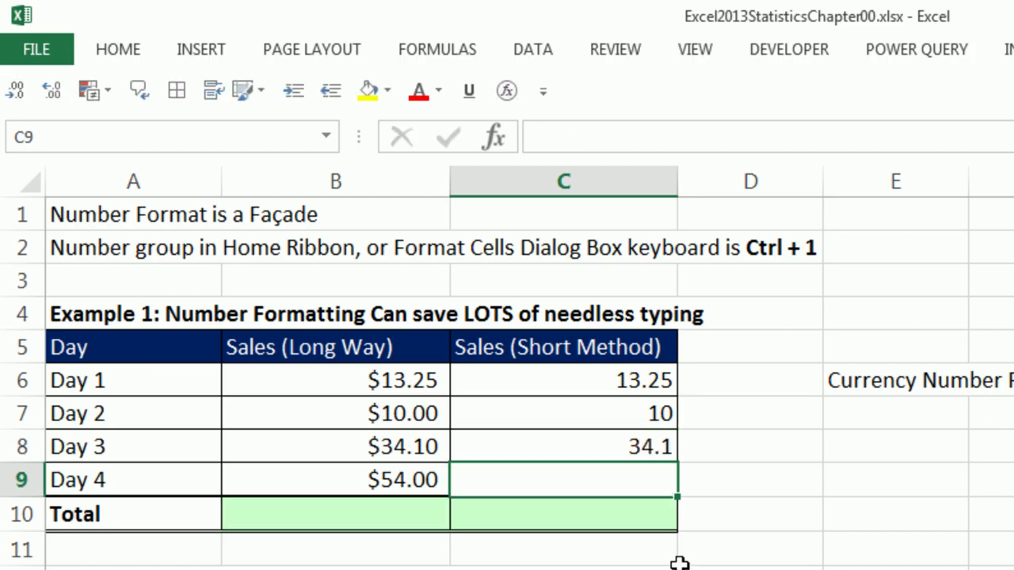
text(54)
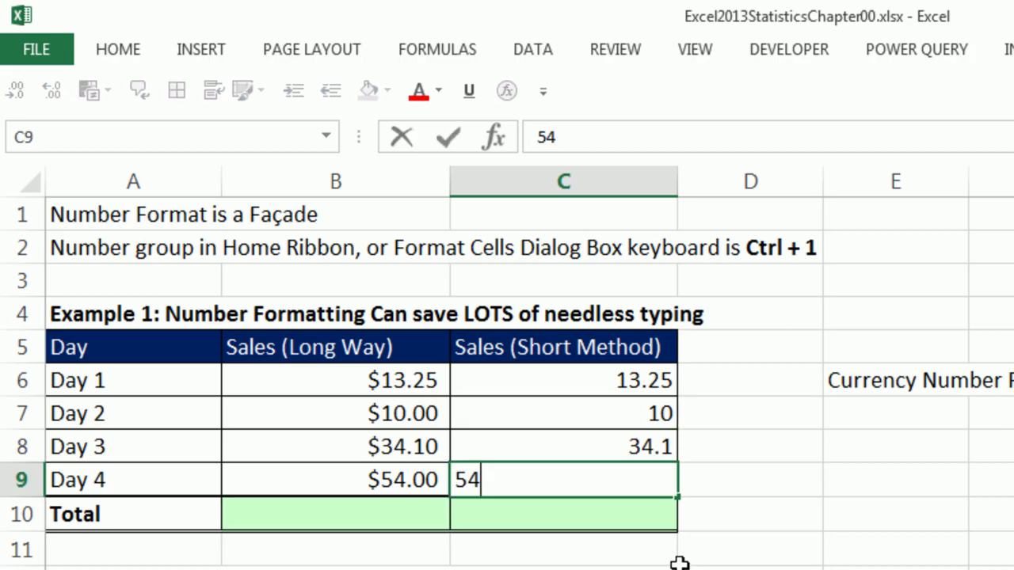
key(Return)
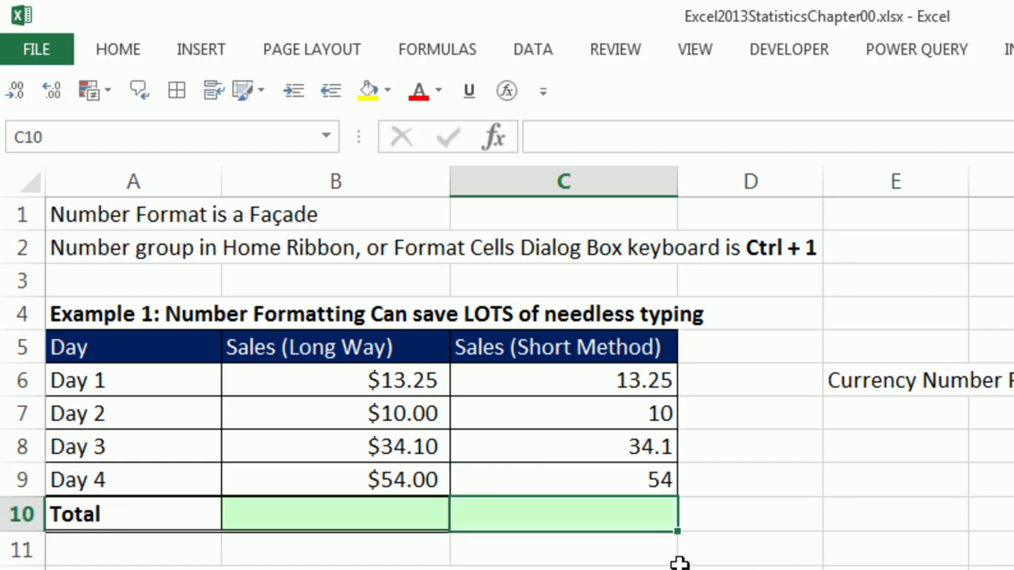
- Apply the Currency number format to the Day 1 to Day 4 short-method sales in C6:C9
click(616, 382)
drag(614, 408, 625, 485)
click(111, 49)
click(108, 52)
click(111, 53)
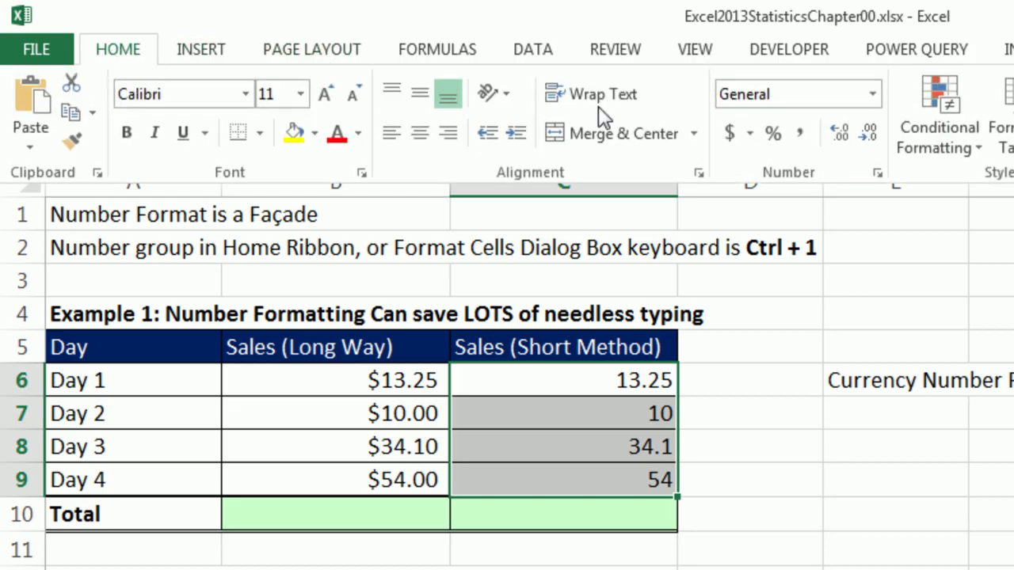
click(873, 93)
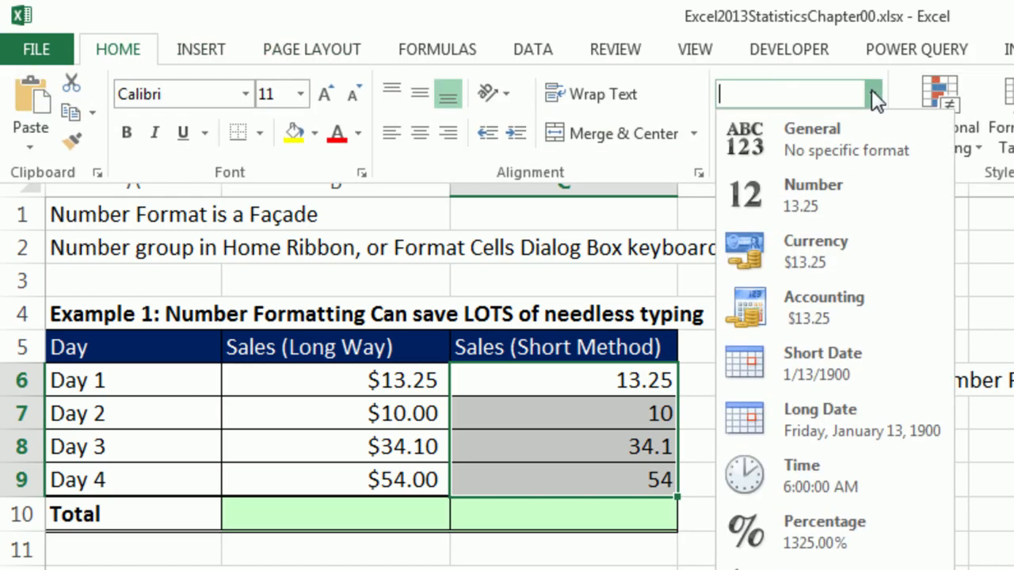
click(847, 259)
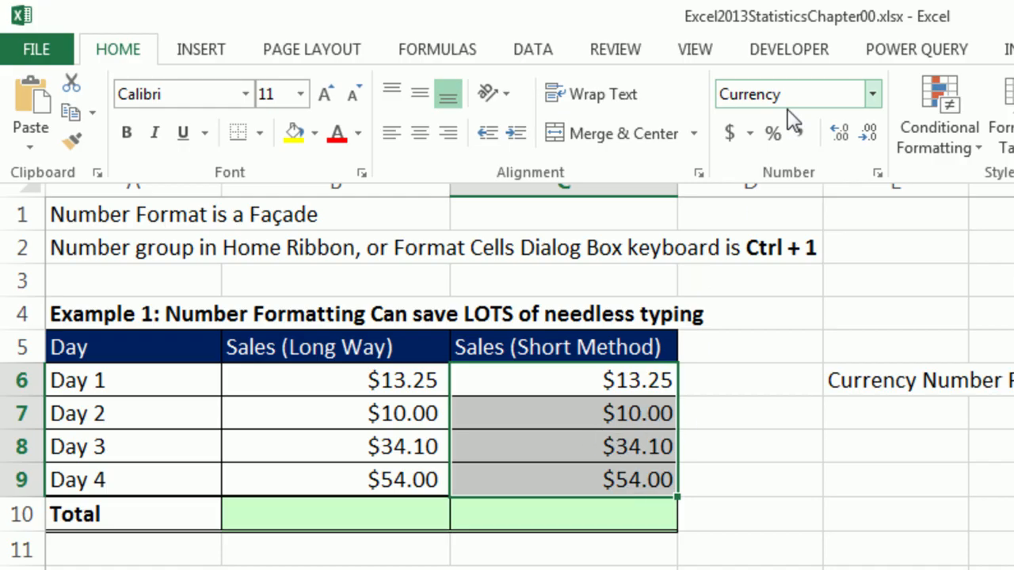
- Try the Accounting number format on C6:C9, return the cells to Currency, and collapse the ribbon
click(872, 99)
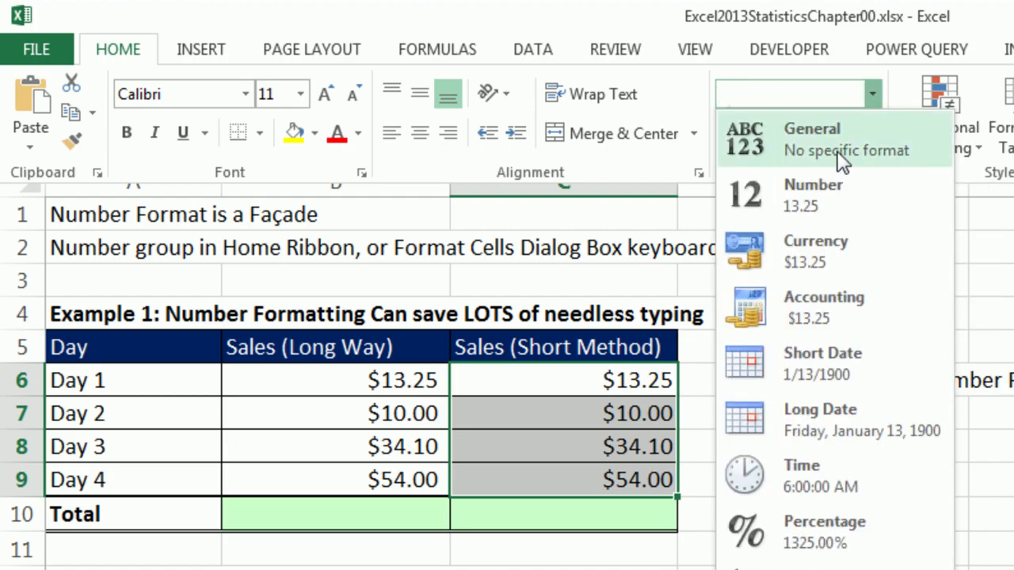
click(801, 312)
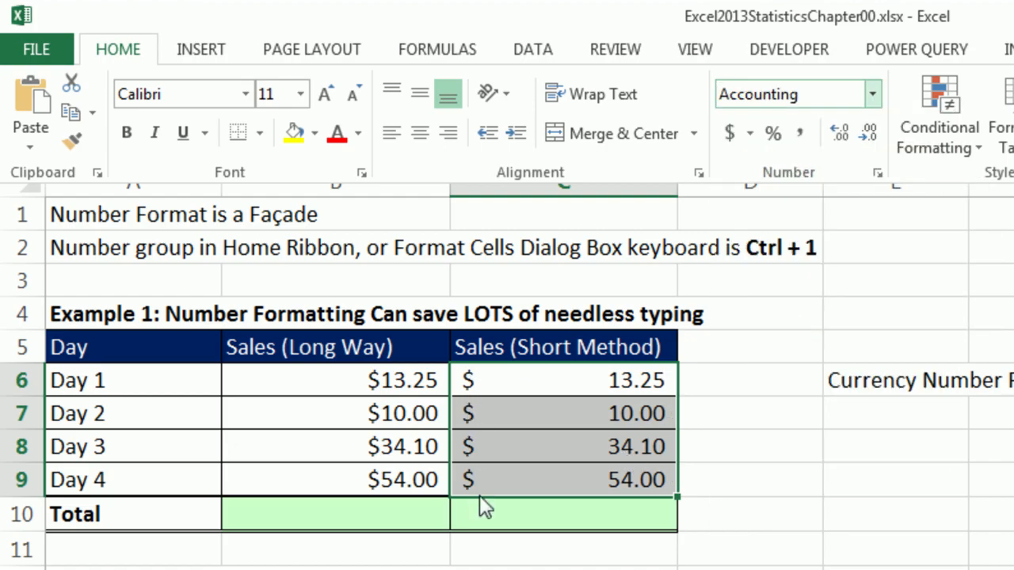
click(872, 94)
click(777, 246)
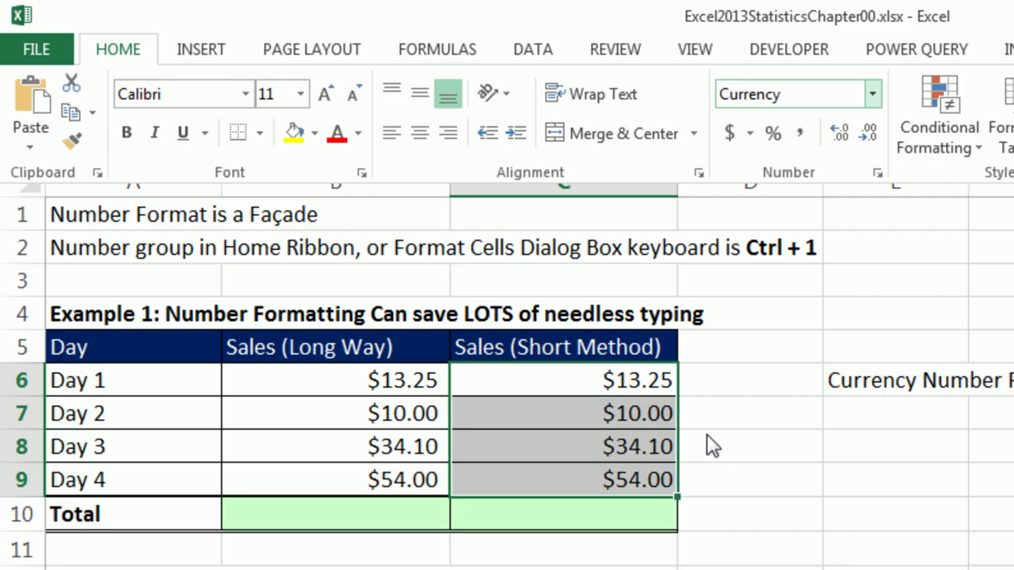
key(ctrl+F1)
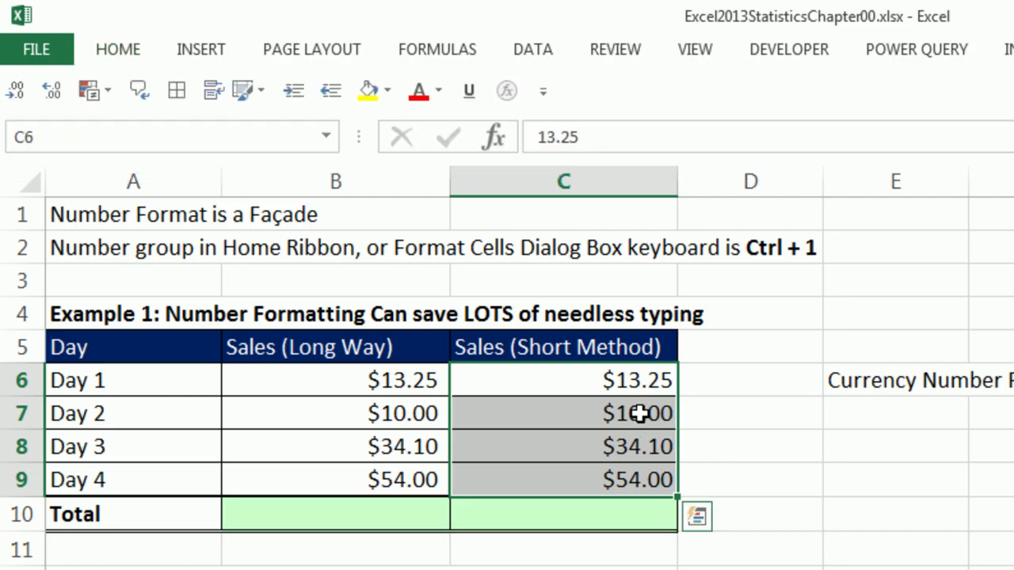
- Check the underlying values behind the currency-formatted sales in C6:C9 and in B7
click(641, 413)
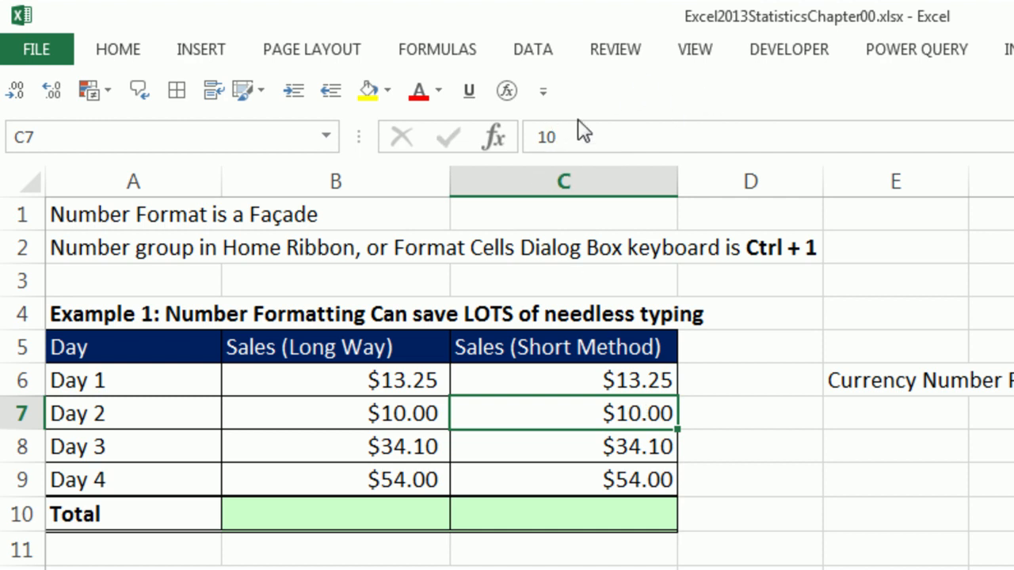
click(630, 380)
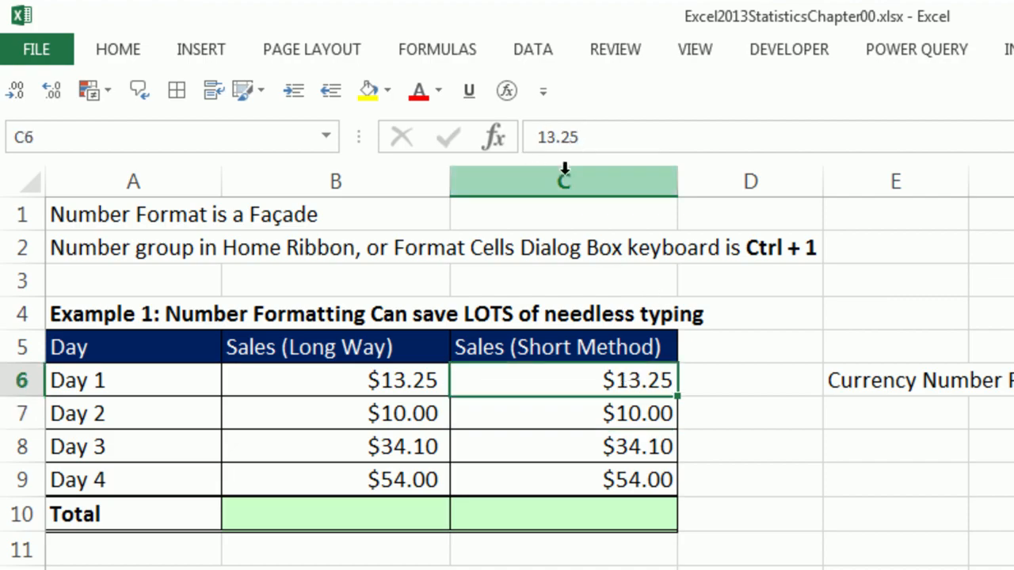
click(635, 469)
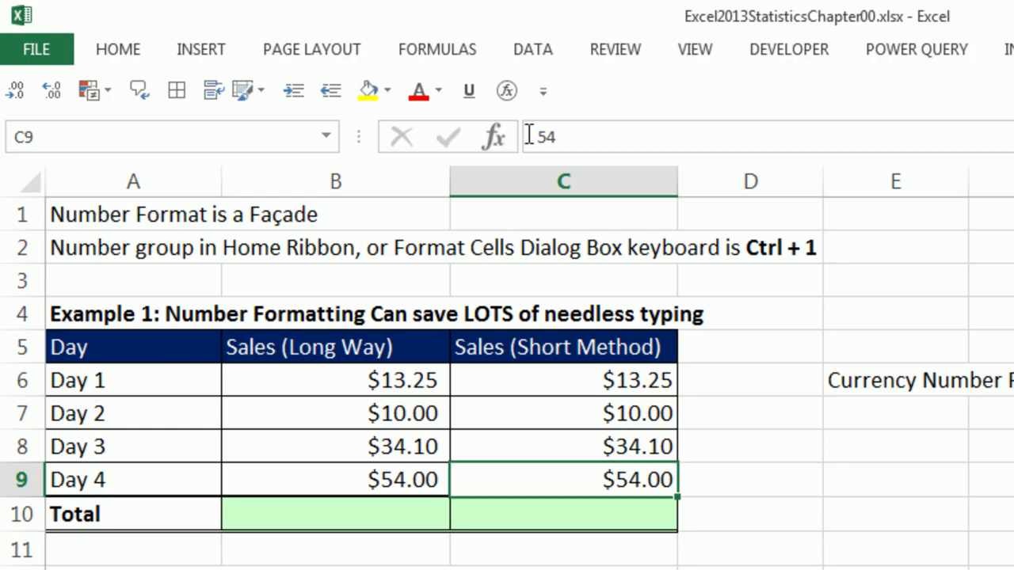
click(634, 446)
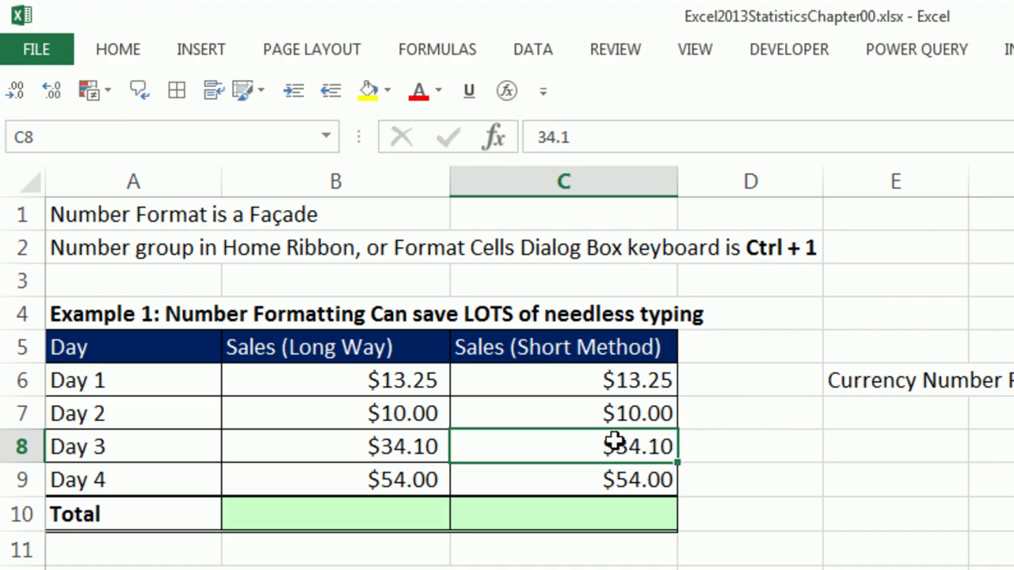
click(414, 415)
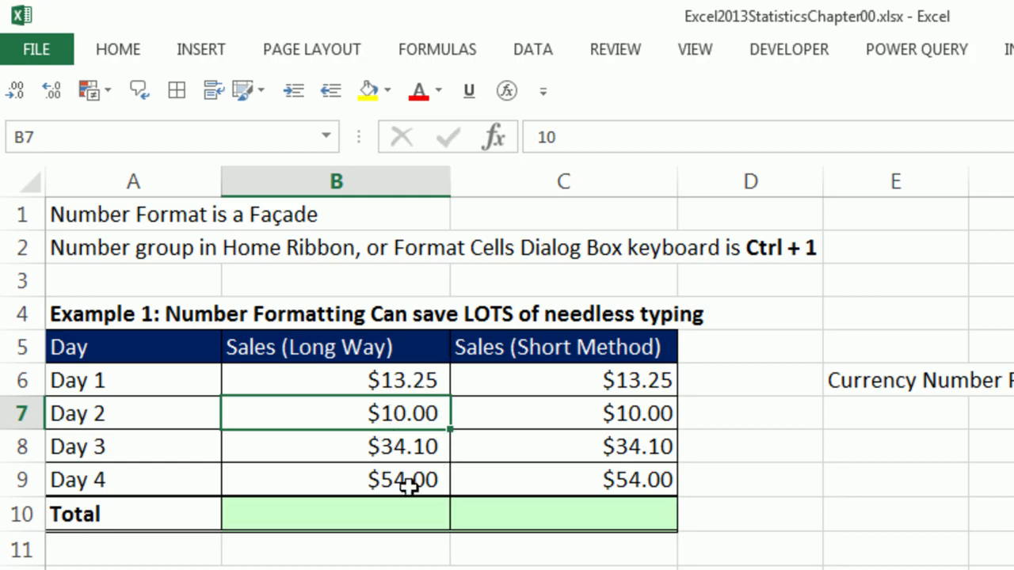
drag(602, 386, 591, 483)
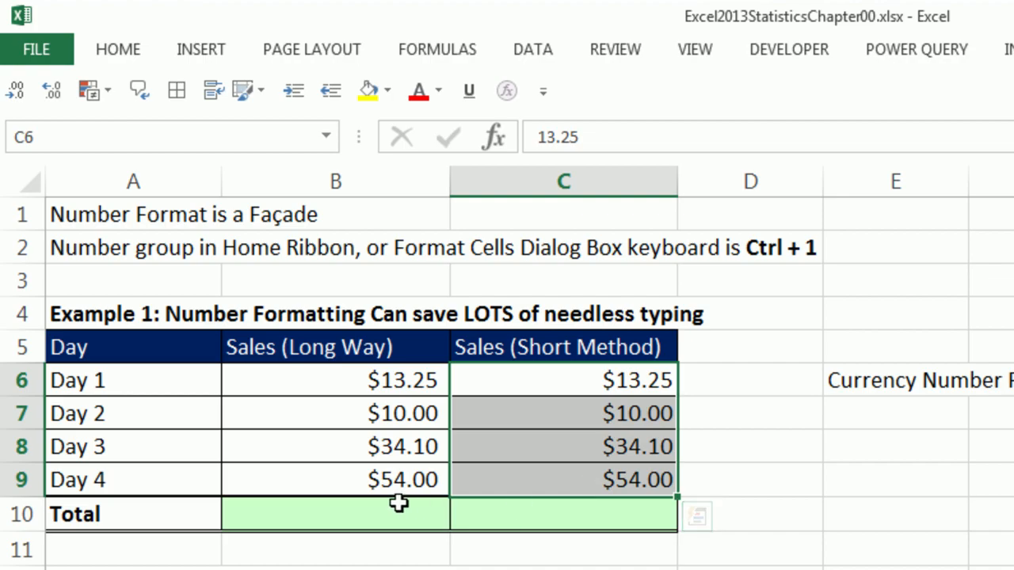
- Add SUM totals for both sales columns in B10:C10 of Example 1 and B17:C17 of Example 2
drag(420, 516, 552, 523)
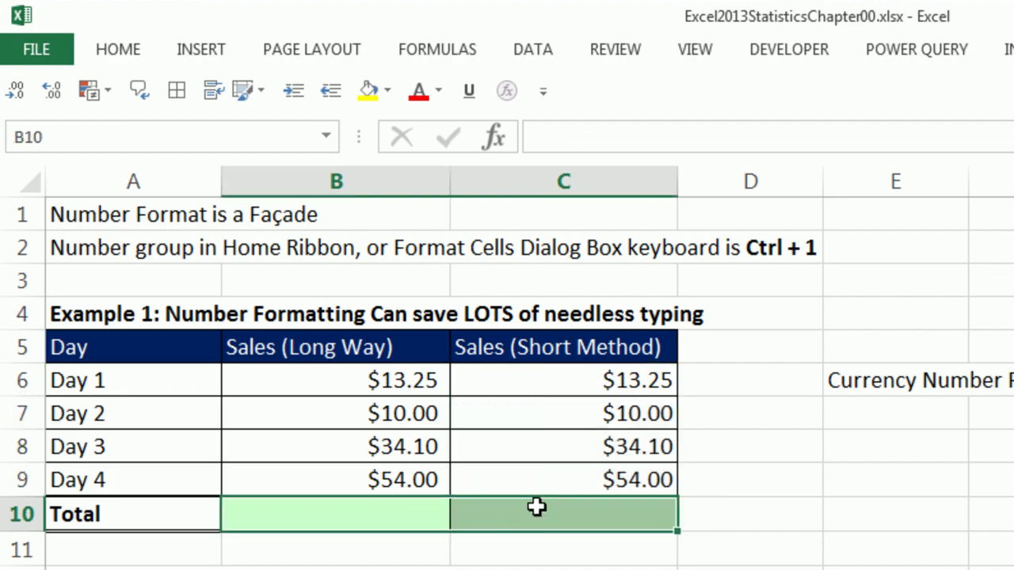
key(alt+equal)
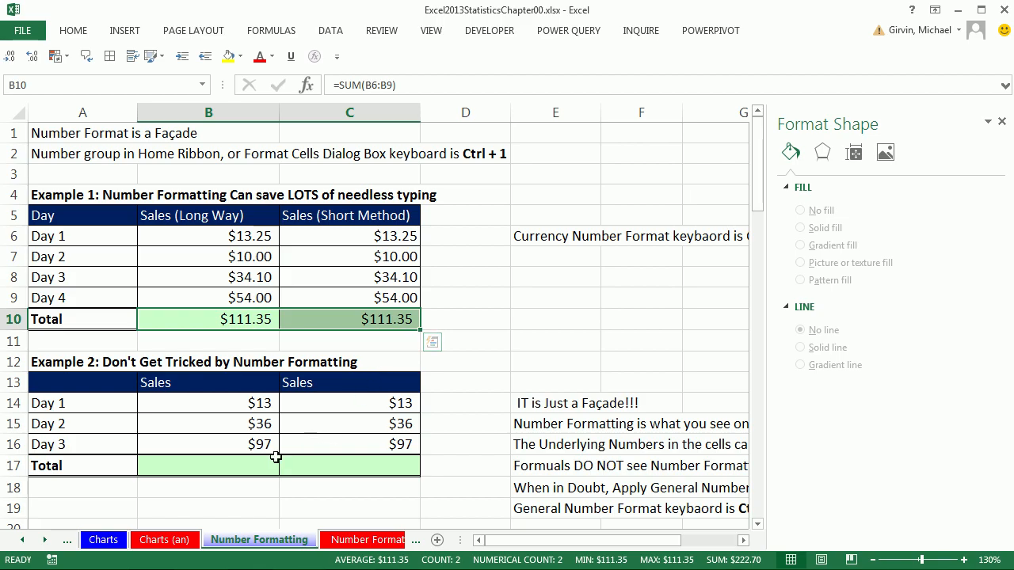
drag(261, 461, 299, 467)
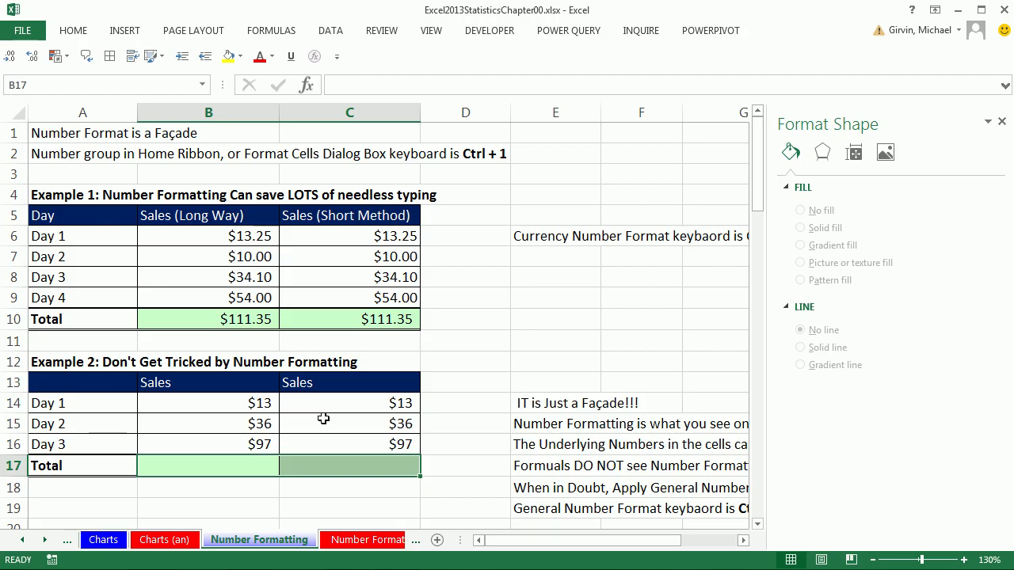
key(alt+=)
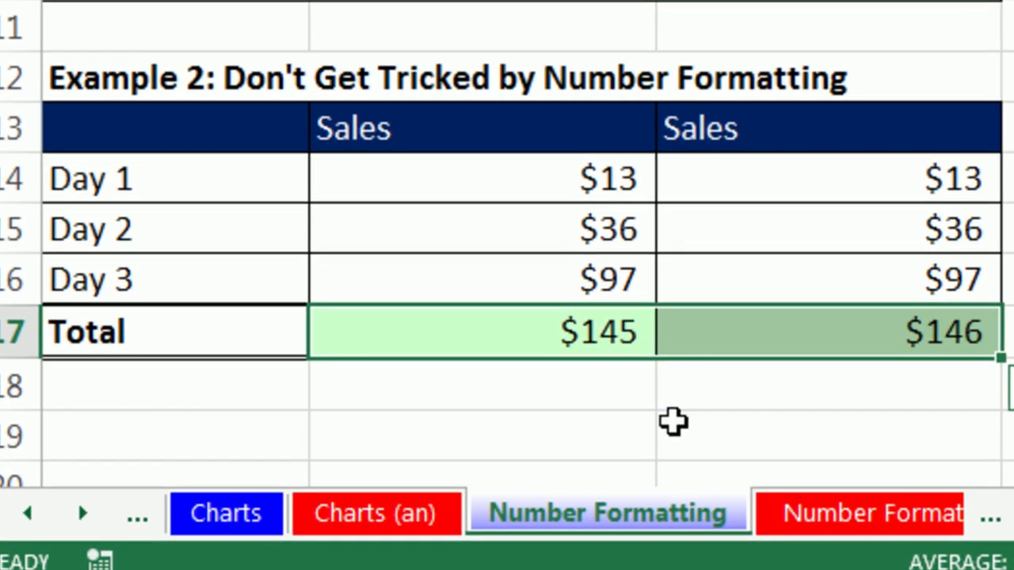
click(283, 507)
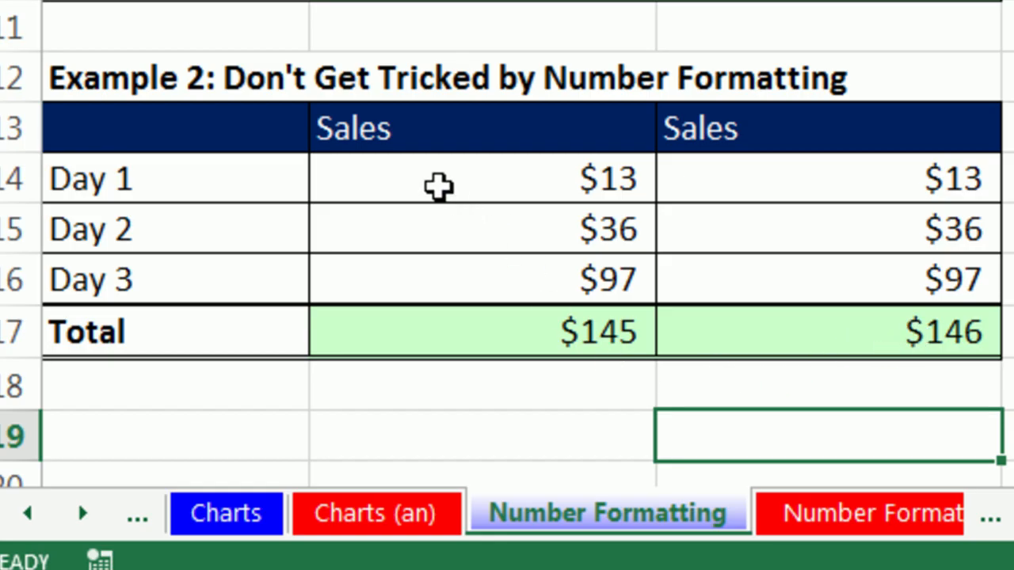
- Increase the decimals shown for the Example 2 sales and totals in B14:C17 to two places
drag(357, 187, 879, 331)
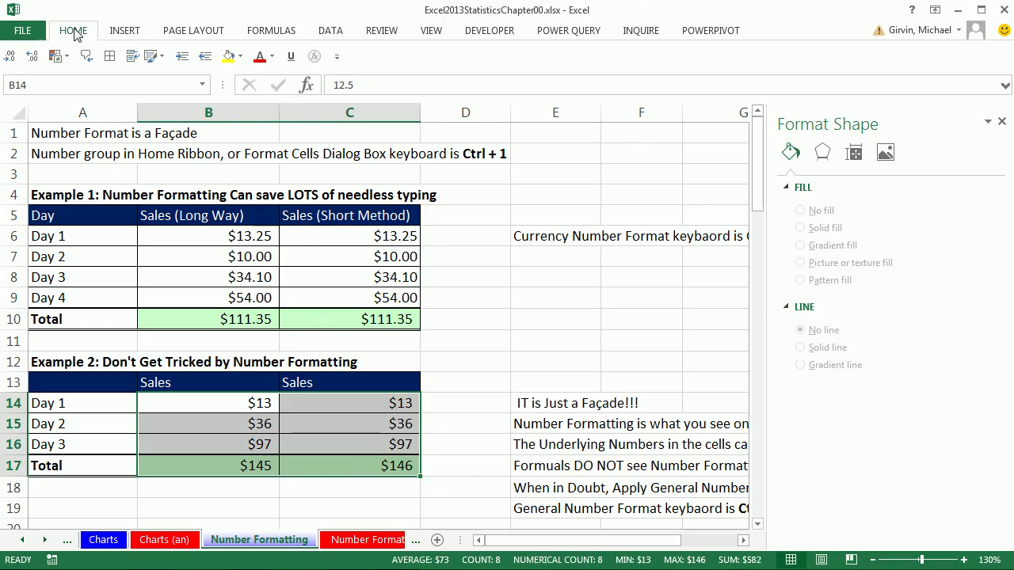
click(76, 32)
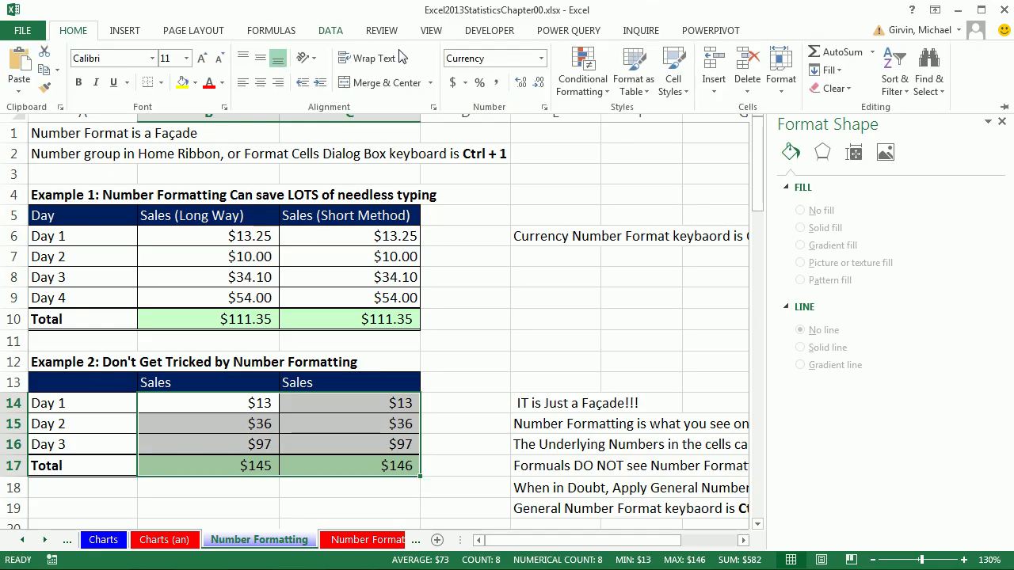
click(523, 86)
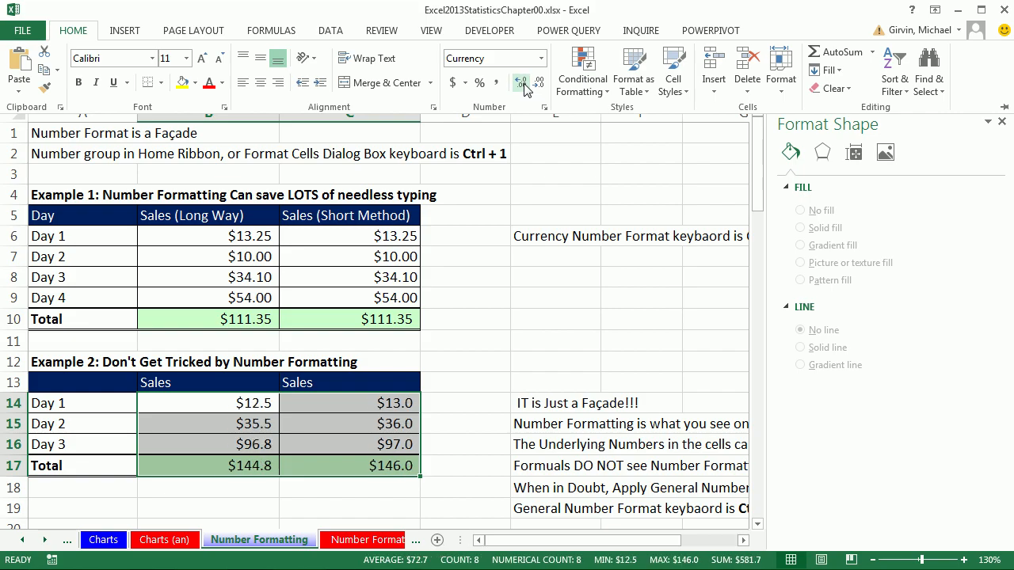
click(522, 86)
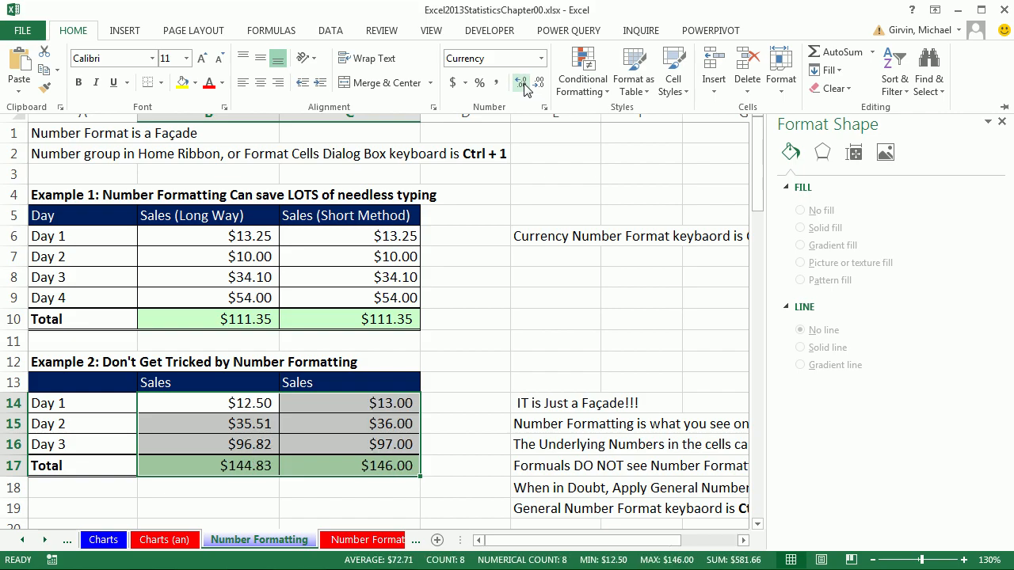
- Reduce the decimals shown for the first Day 1 sale in B14 to zero and check its underlying value
click(247, 409)
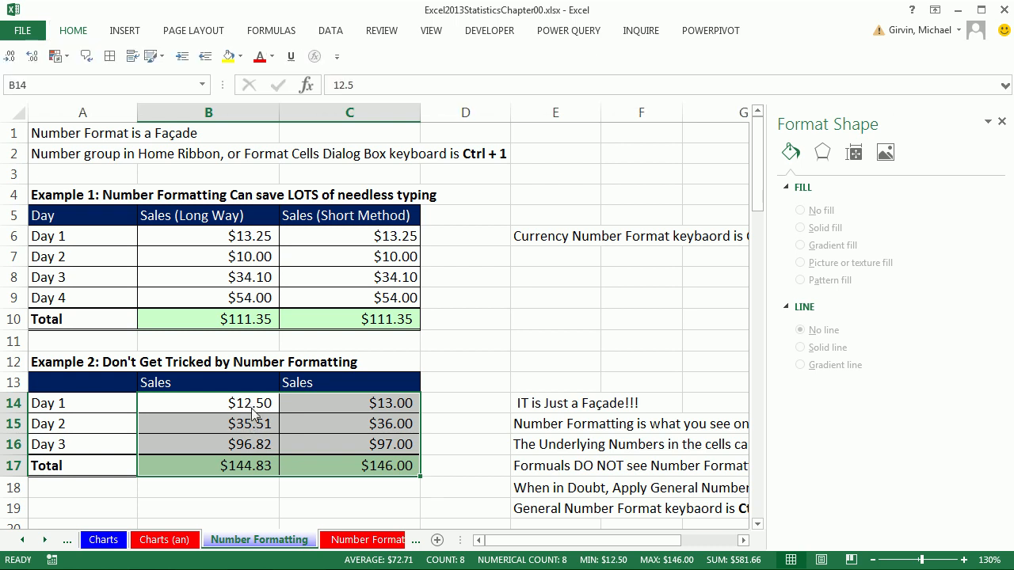
click(251, 407)
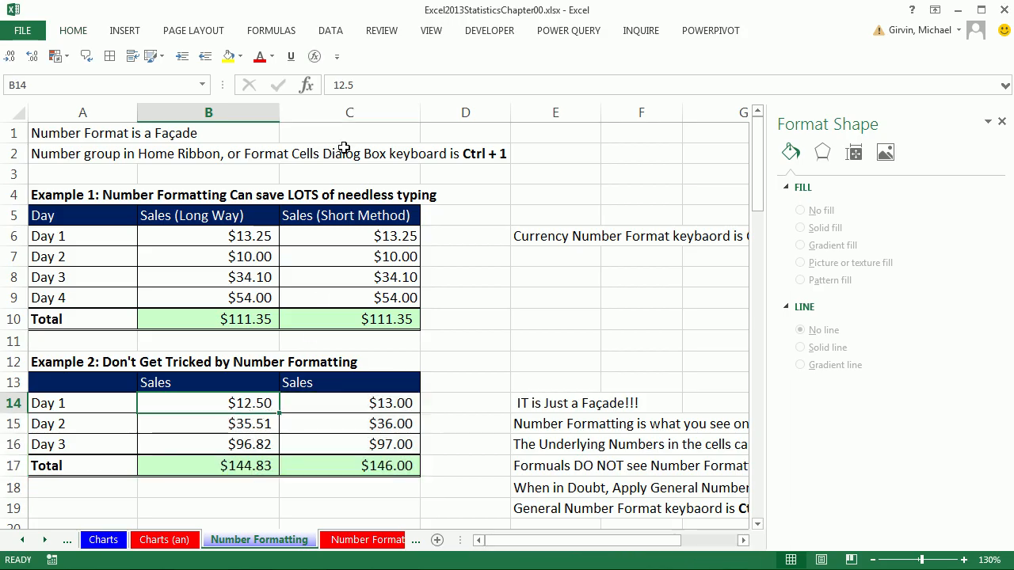
click(72, 30)
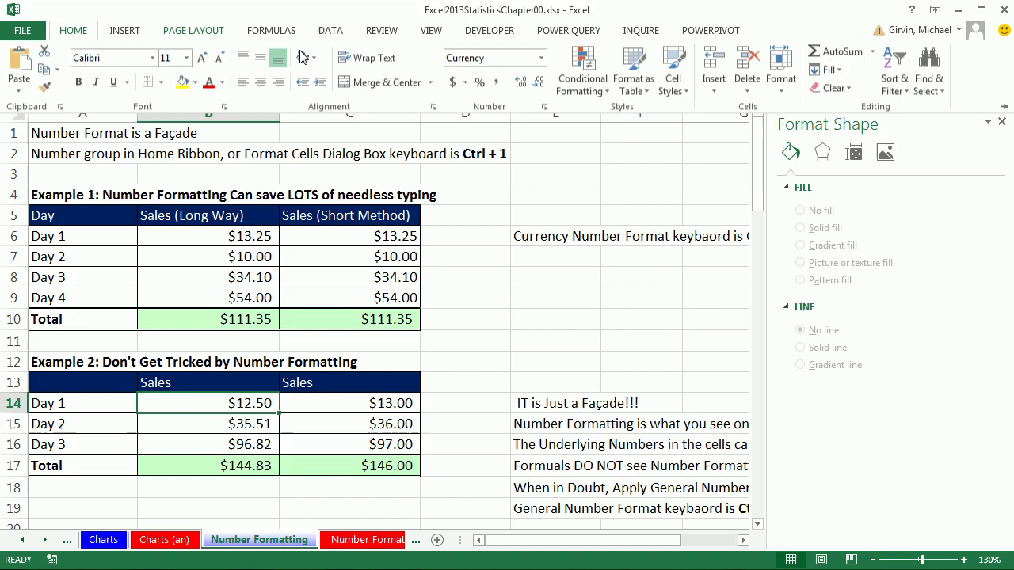
click(539, 85)
click(539, 86)
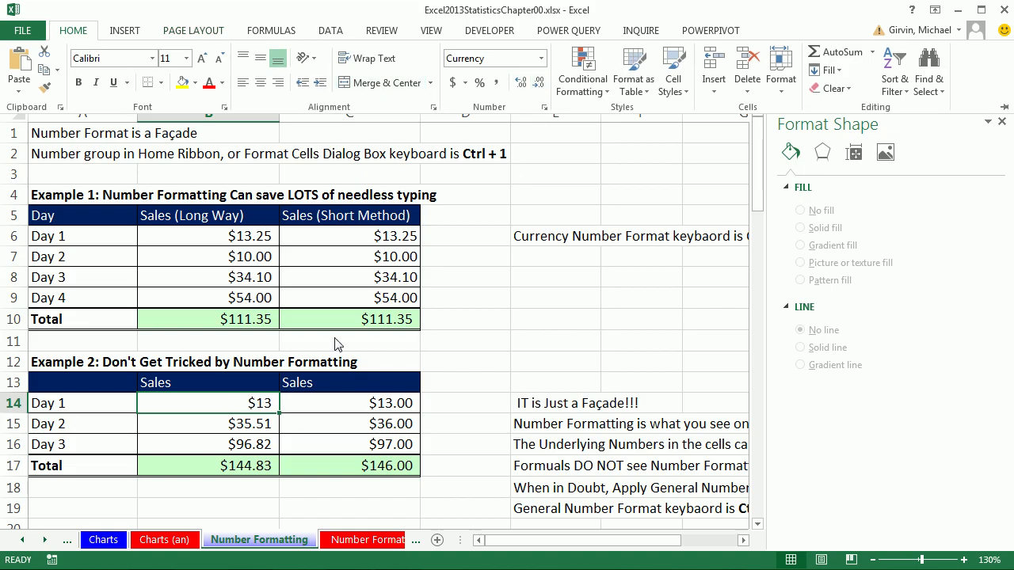
click(254, 408)
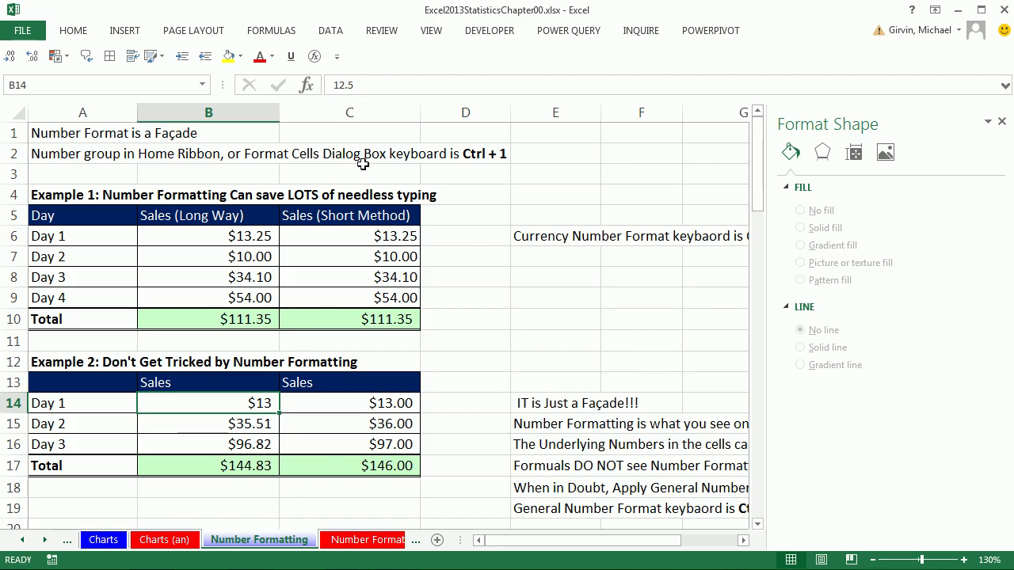
- Undo the decimal-place changes made to B14 and to the whole B14:C17 range
key(ctrl+z)
key(ctrl+z)
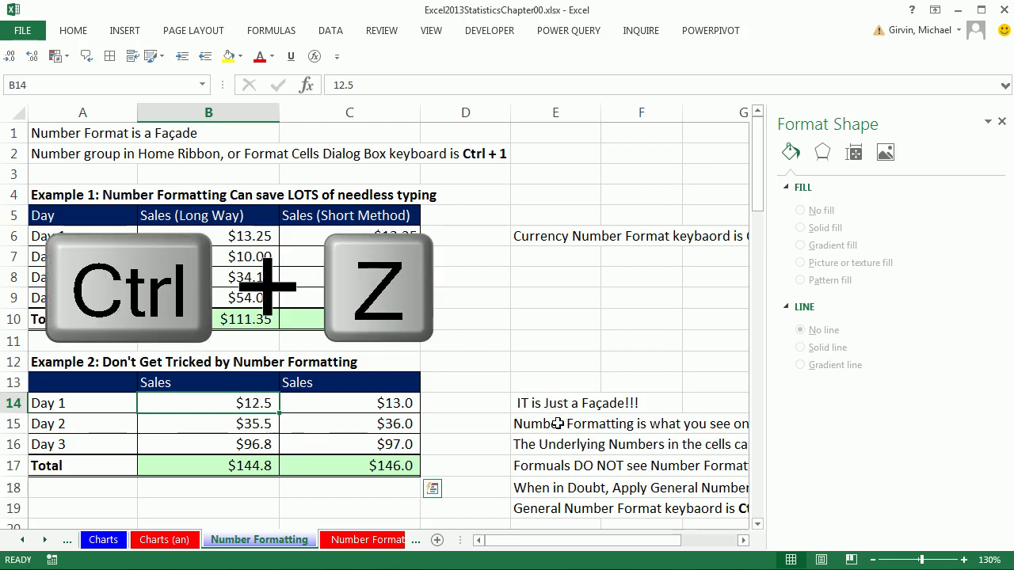
key(ctrl+z)
key(ctrl+z)
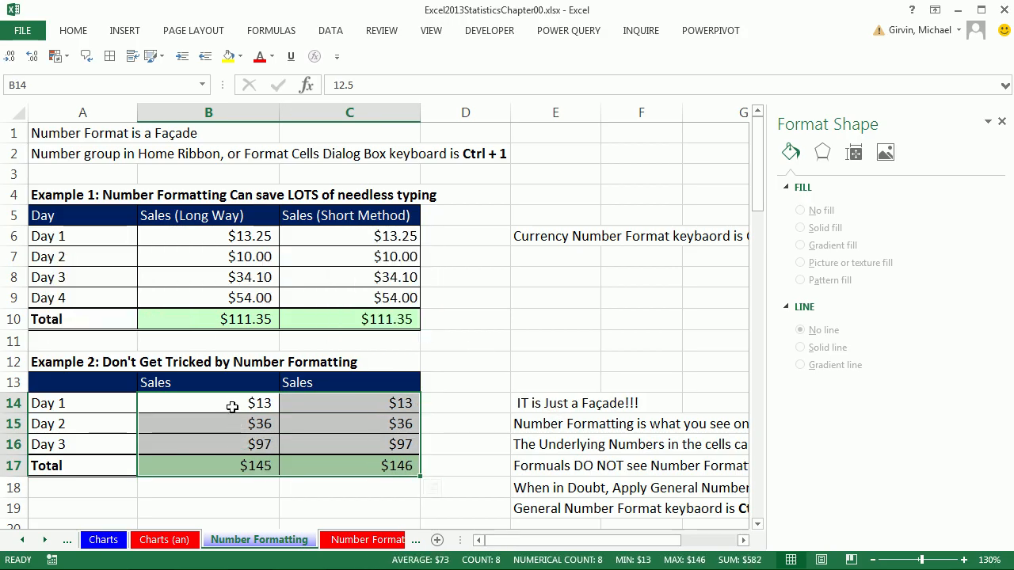
- Compare the underlying Day 1 sales values in B14 and C14
click(261, 402)
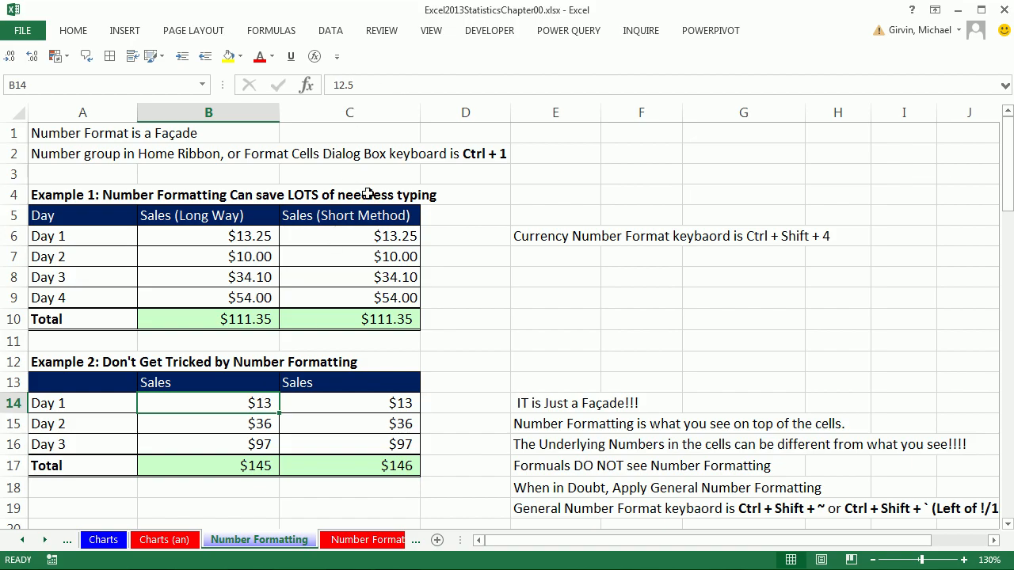
click(377, 403)
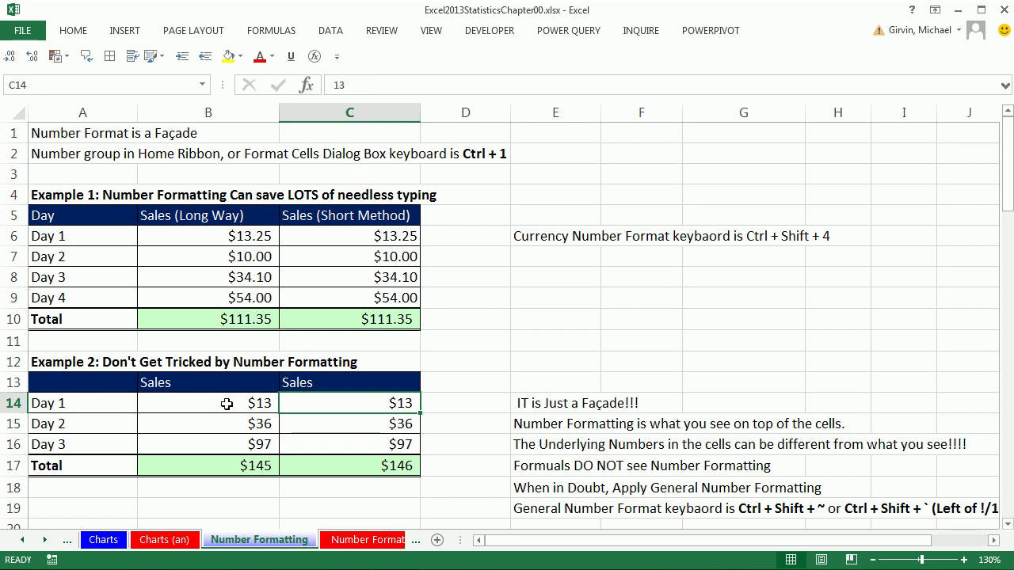
drag(245, 409, 320, 406)
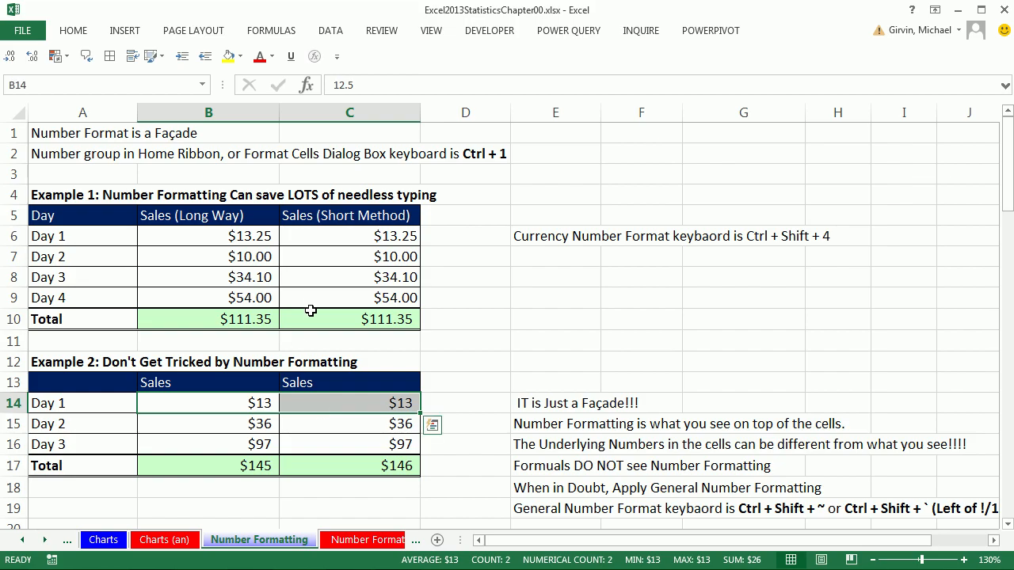
- Show two decimal places for the first Example 2 sales column, B14:B17, and select its total in B17
click(258, 402)
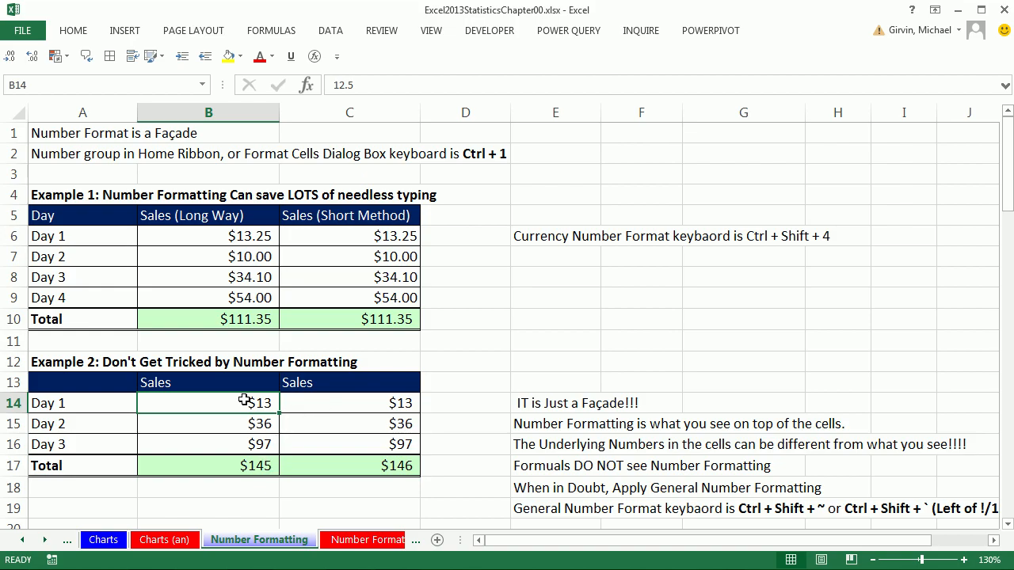
drag(247, 422, 249, 466)
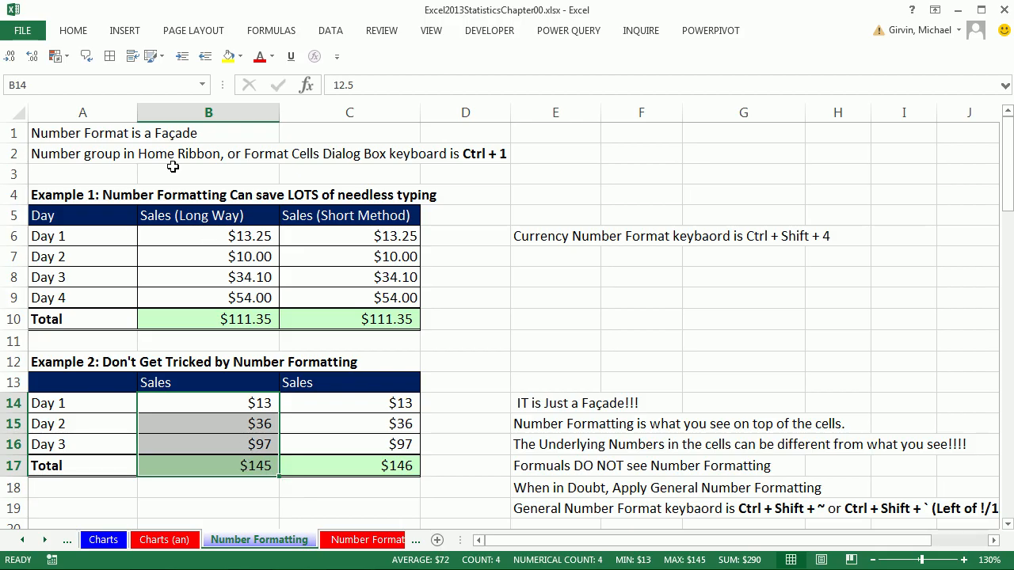
click(33, 57)
click(32, 57)
click(254, 472)
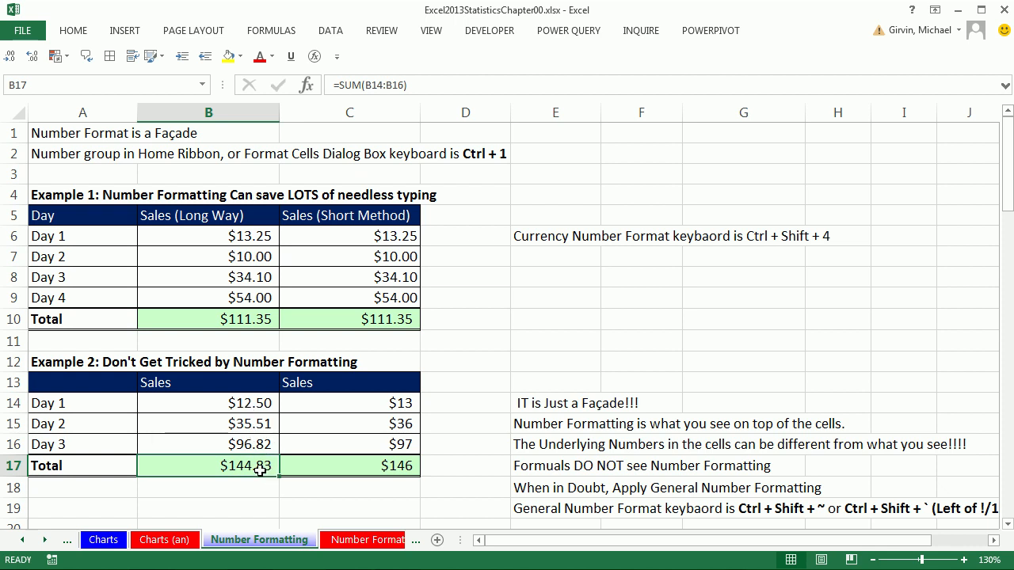
- Reduce the decimals shown in the first Example 2 sales column, B14:B17, to zero
drag(251, 404, 233, 468)
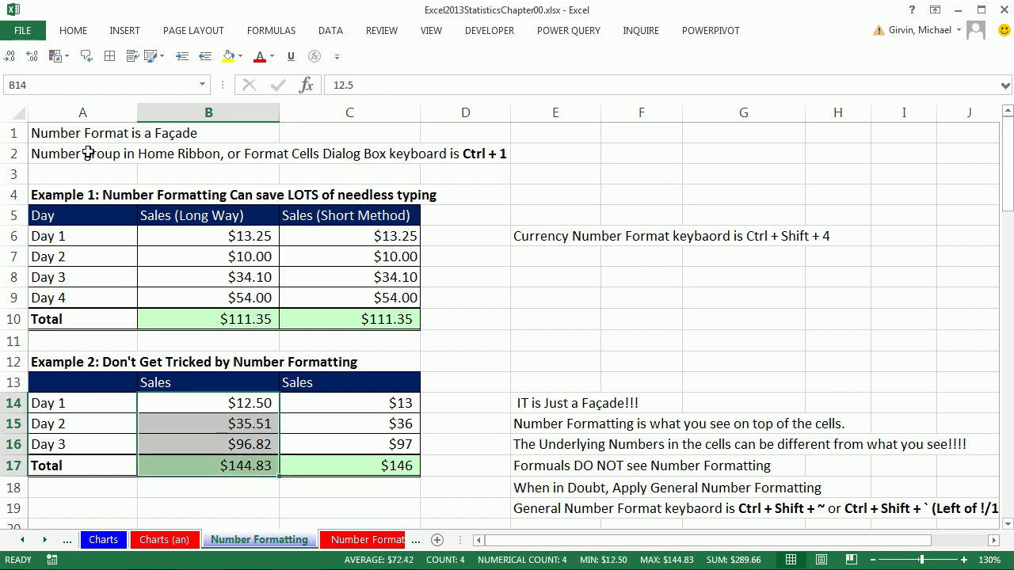
click(15, 58)
click(14, 59)
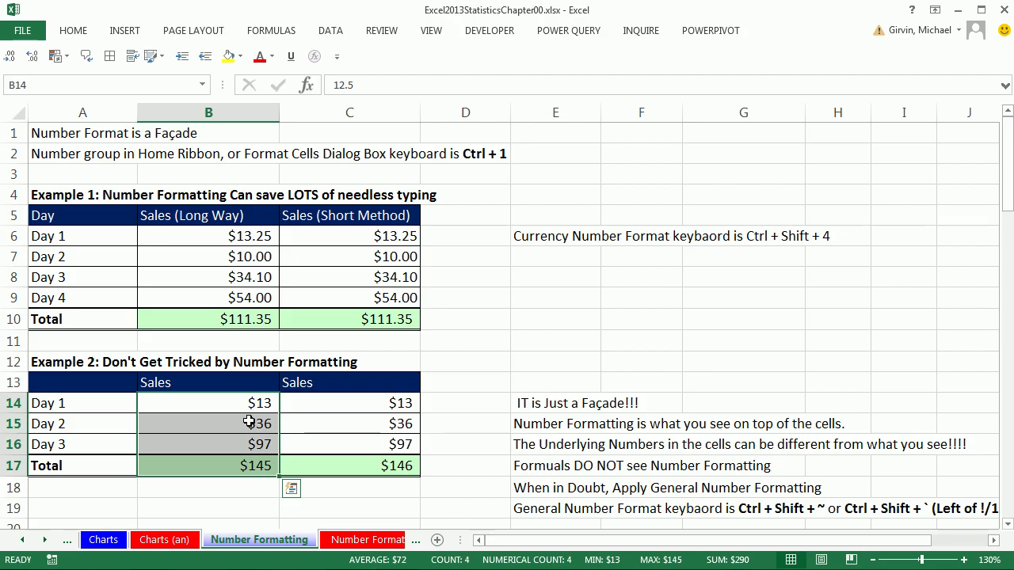
- Apply the General number format to both Example 2 sales columns, B14:C17, and undo the format change
drag(200, 409, 379, 470)
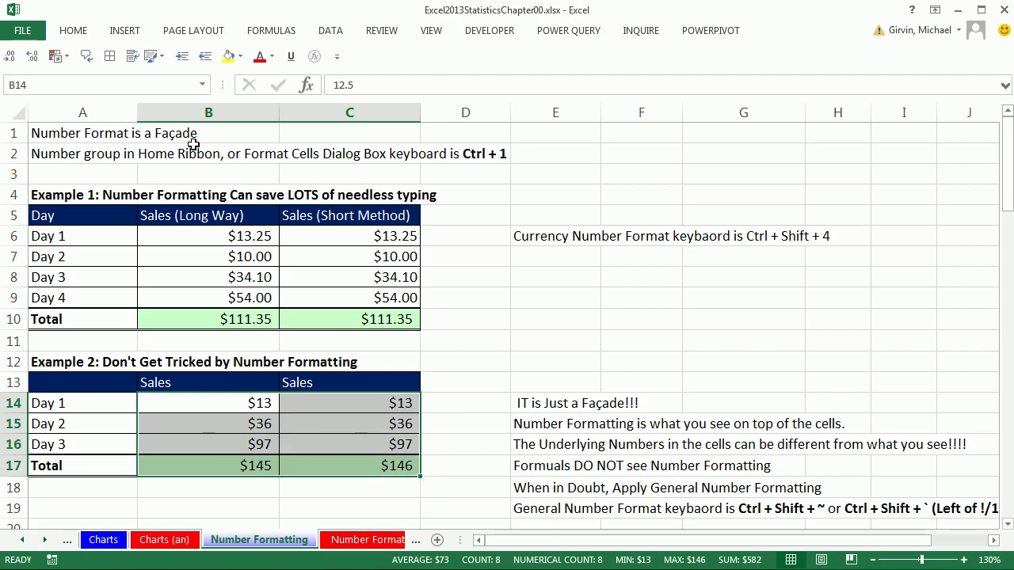
click(79, 35)
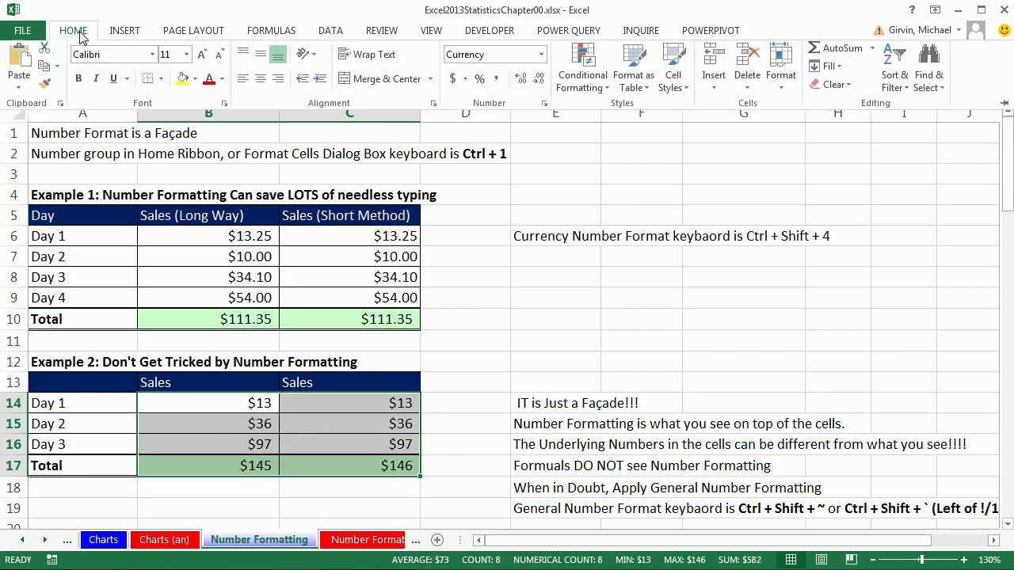
click(541, 60)
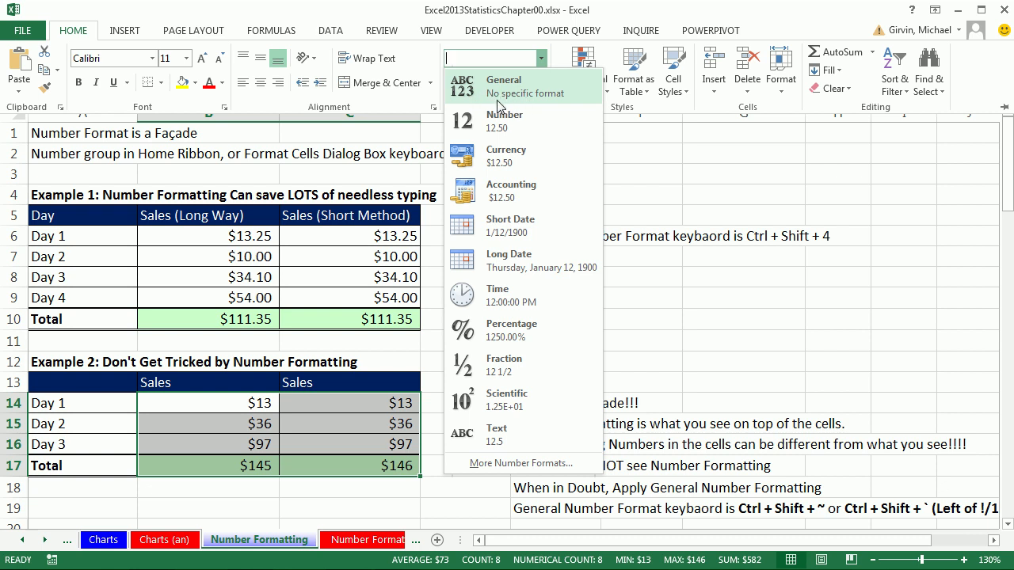
click(519, 89)
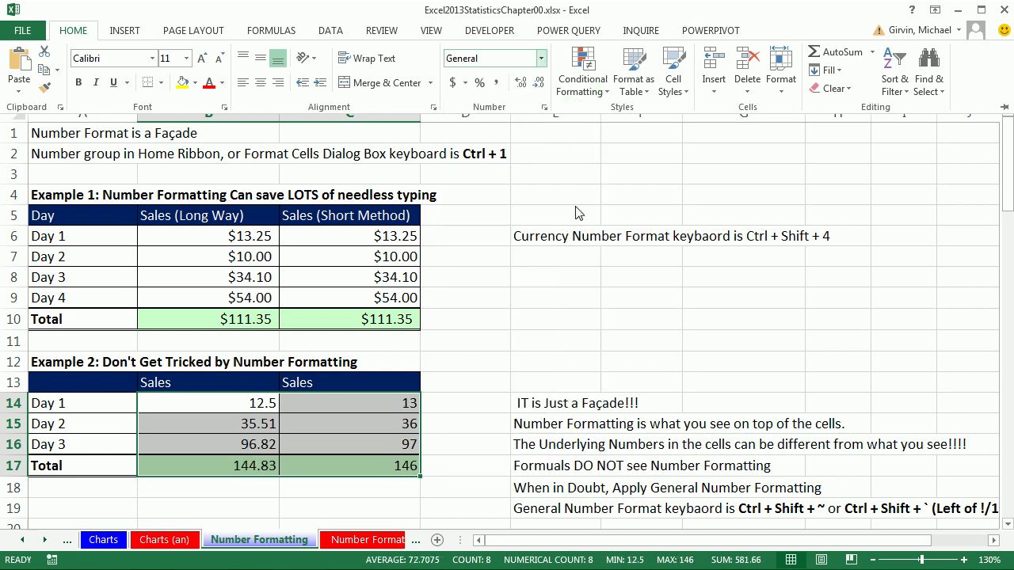
key(ctrl+F1)
key(ctrl+z)
click(272, 491)
- Calculate the Example 3 tax amount in B24 with the formula =B22*B23
scroll(281, 489, down, 3)
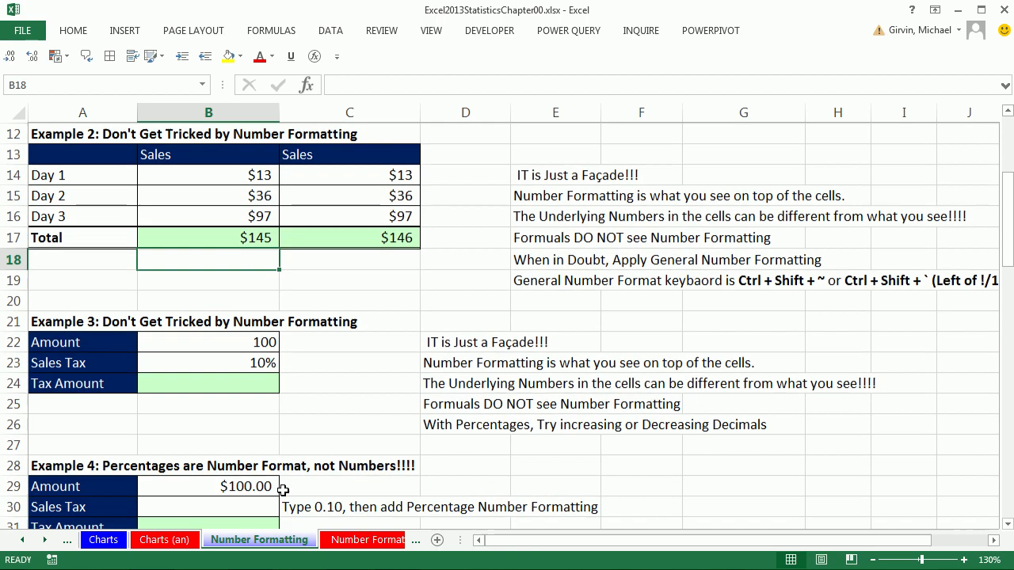
scroll(283, 490, down, 3)
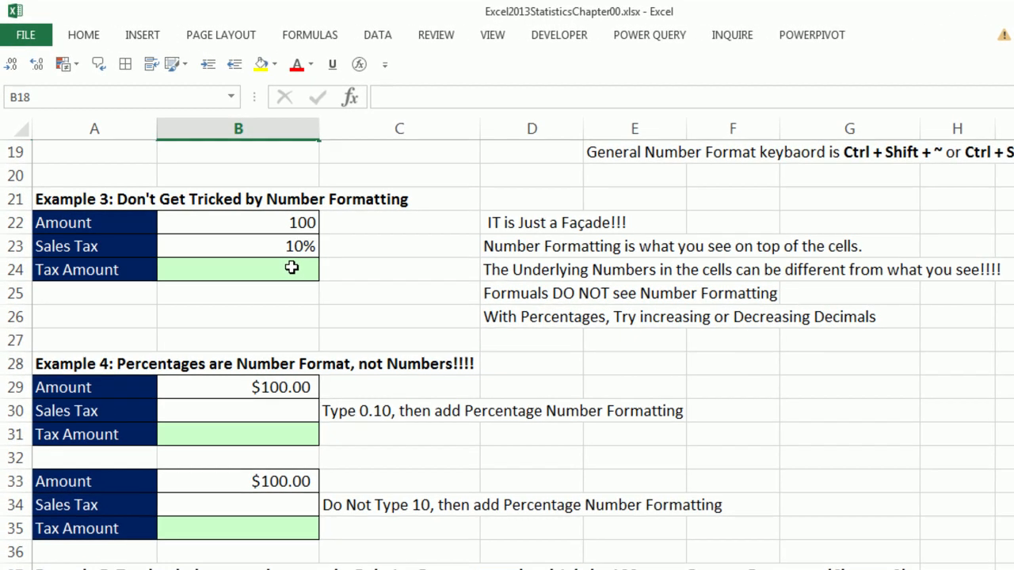
click(291, 268)
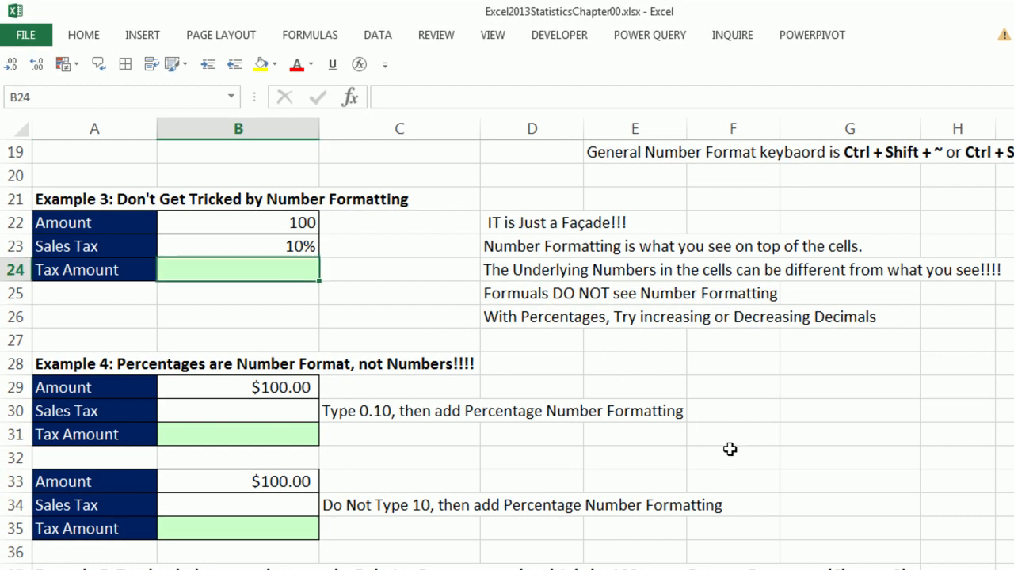
text(=)
key(Up)
key(Up)
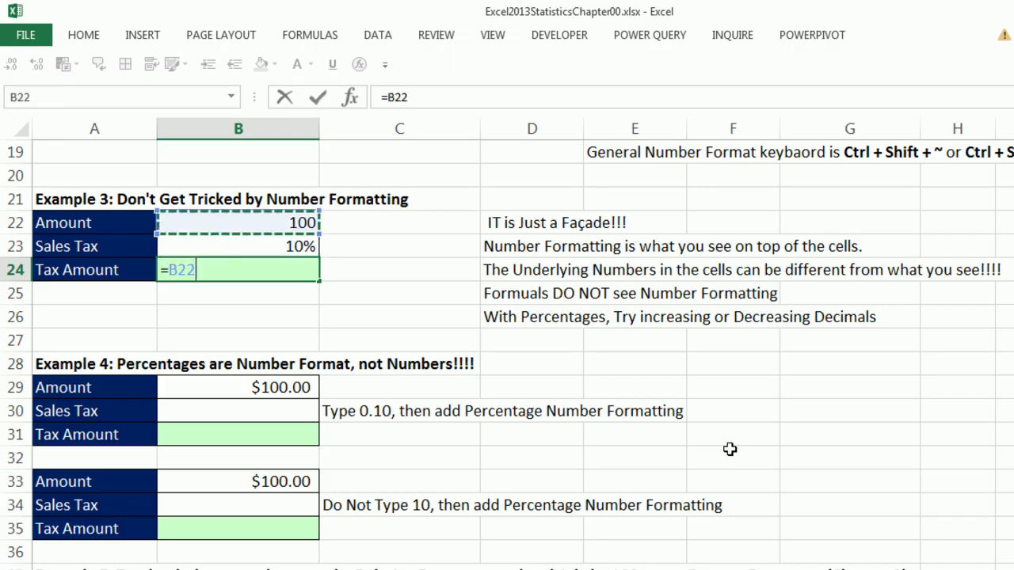
text(*)
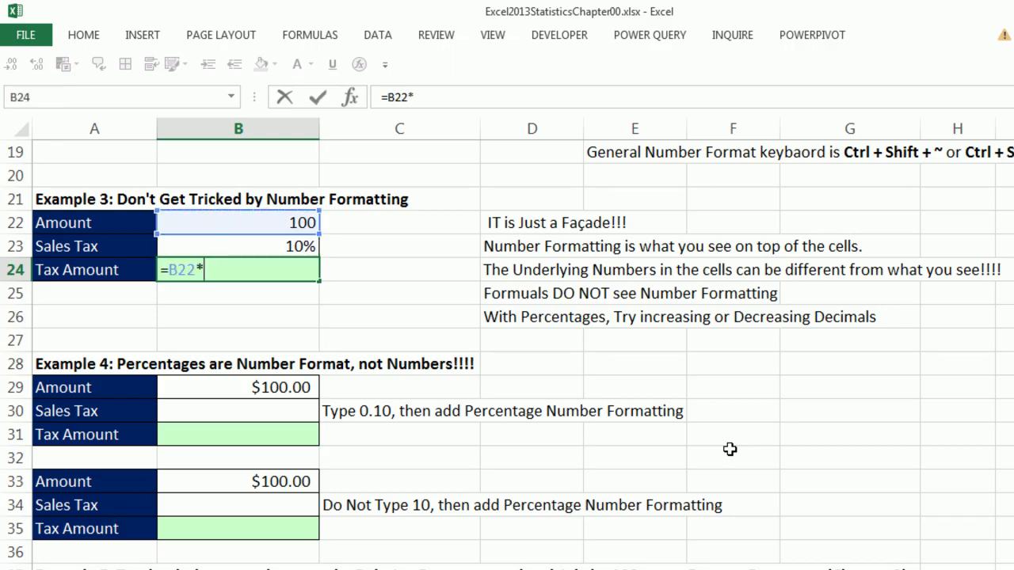
key(Up)
key(ctrl+Return)
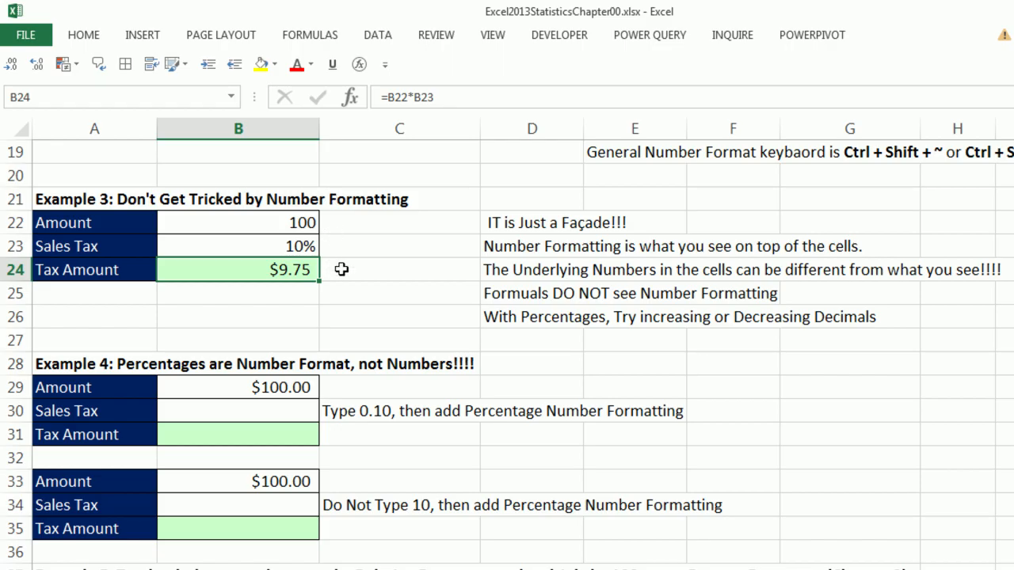
- Reapply the Percentage format to the Example 3 sales tax rate in B23 and show it with two decimal places
click(294, 247)
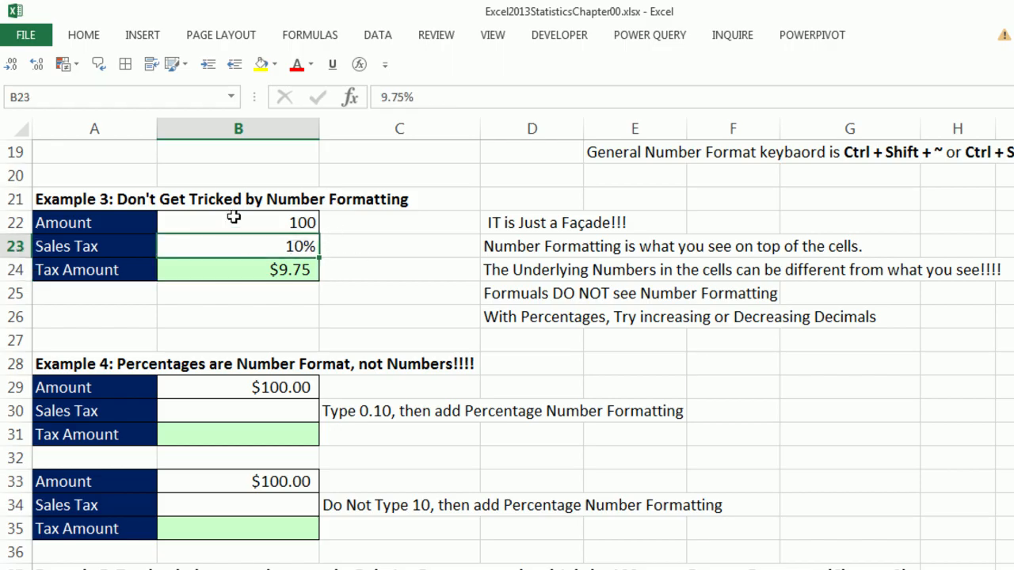
click(37, 64)
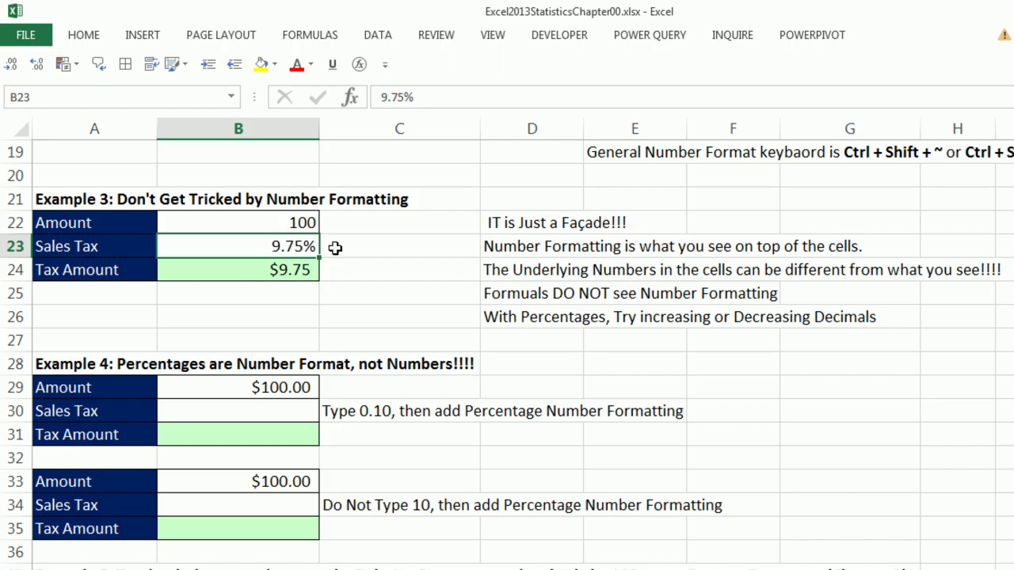
key(ctrl+shift+5)
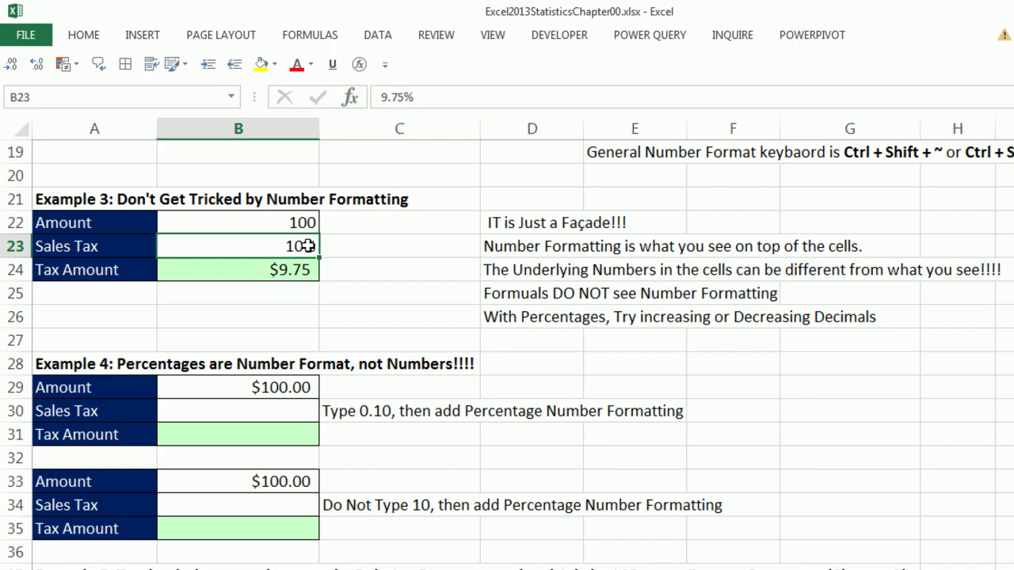
click(36, 65)
click(36, 65)
- Enter 0.1 as the first Example 4 sales tax rate in B30 and apply the Percentage number format
click(293, 408)
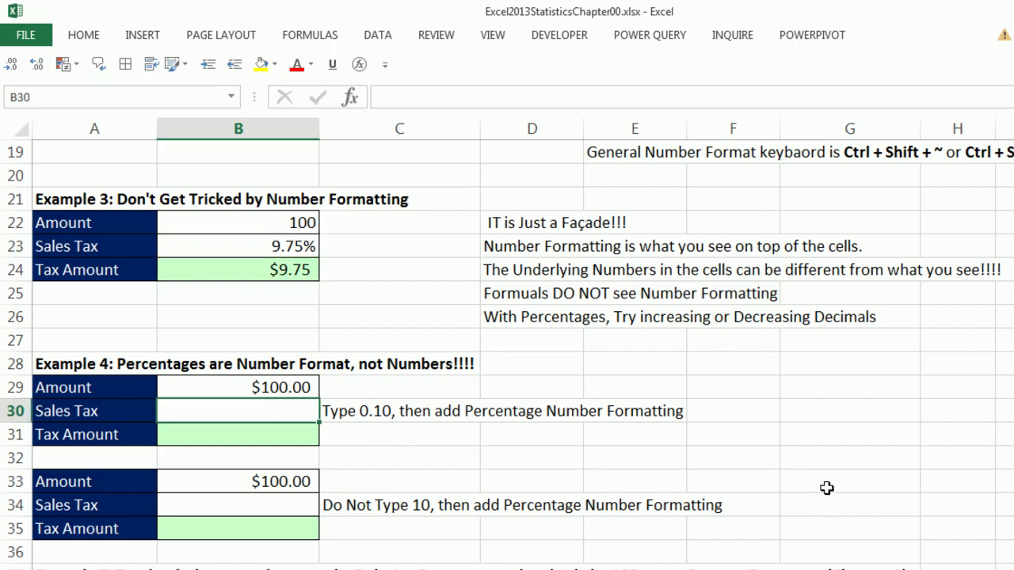
text(.1)
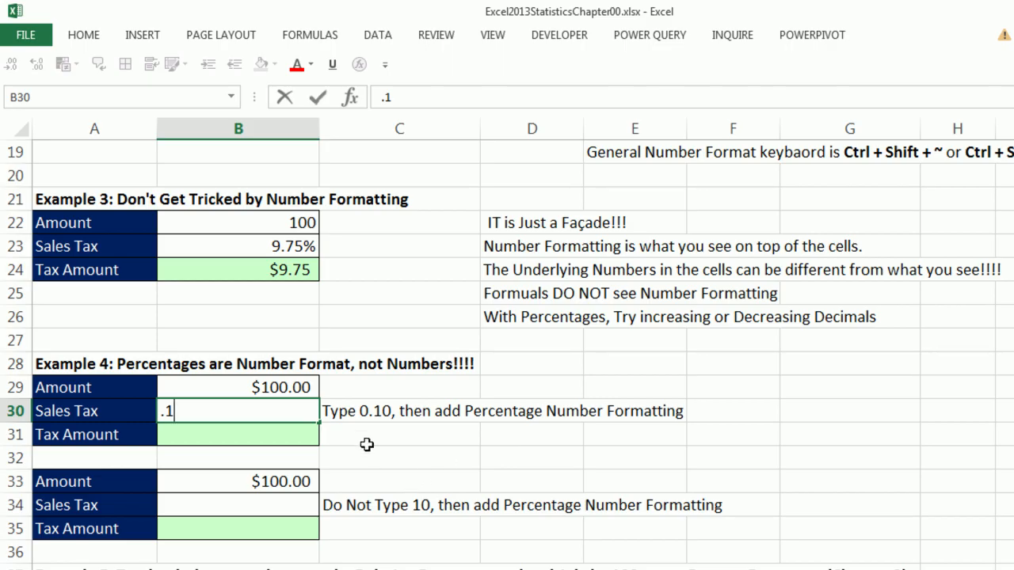
key(ctrl+Return)
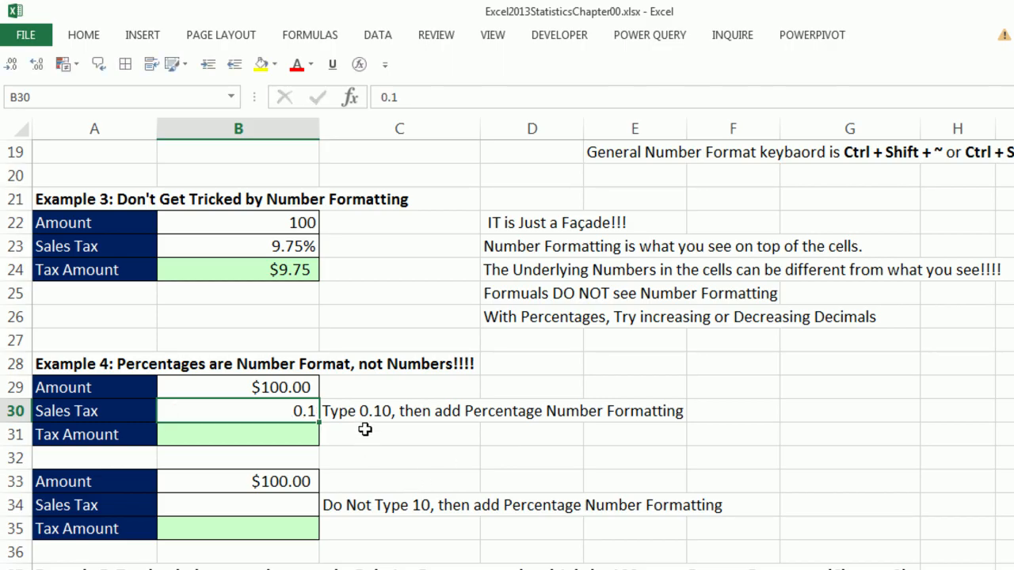
click(84, 35)
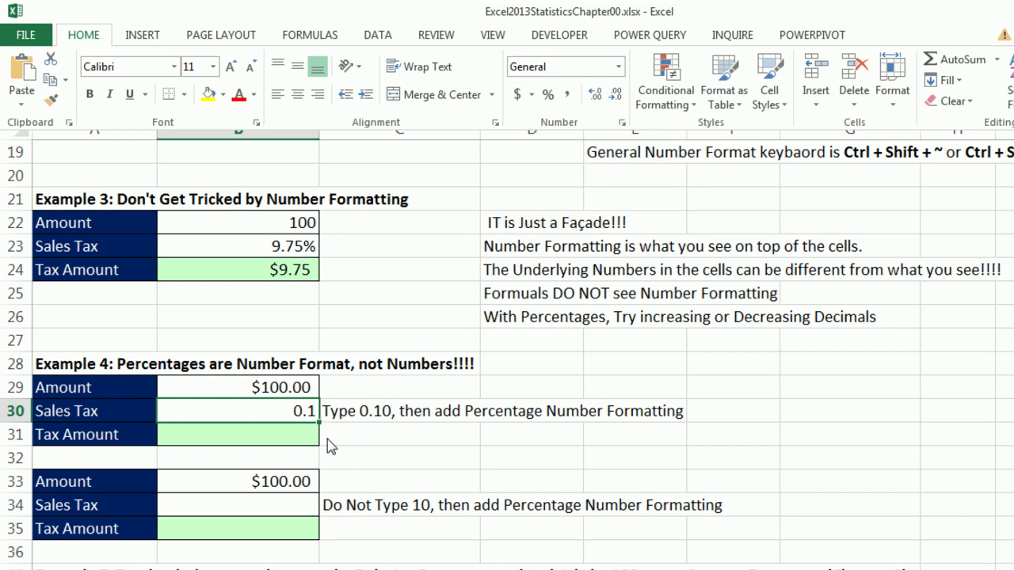
click(618, 67)
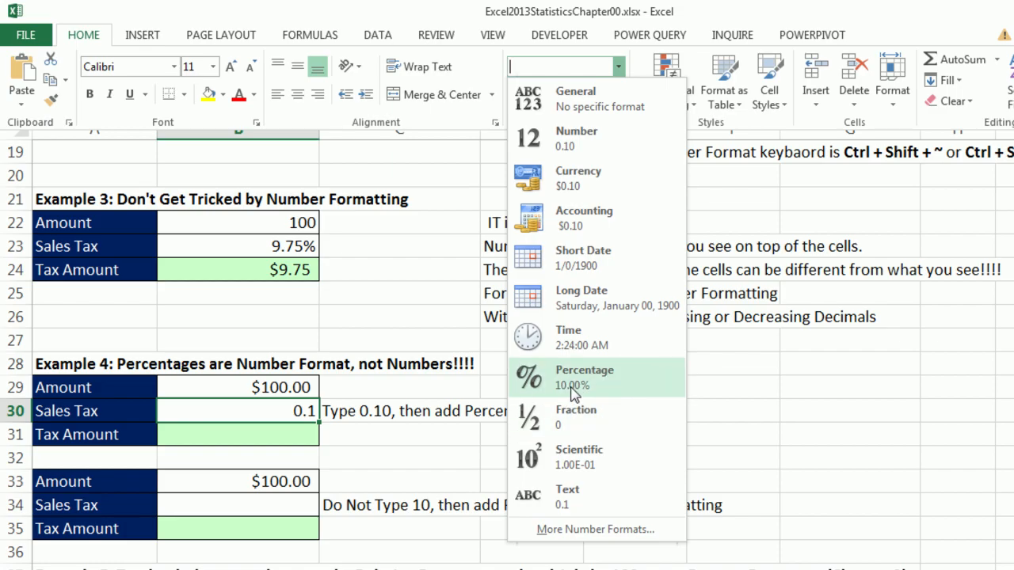
key(Escape)
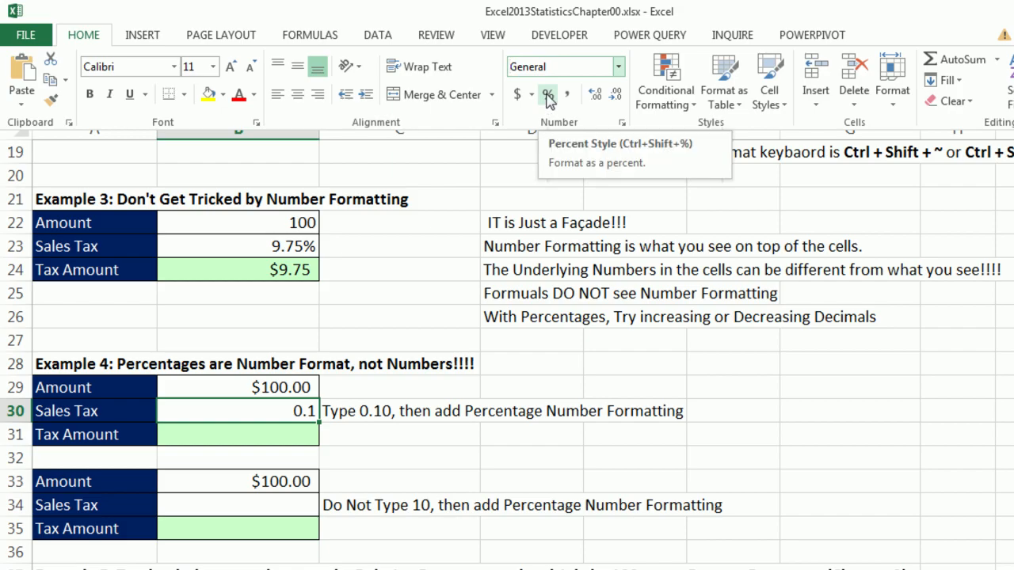
click(618, 67)
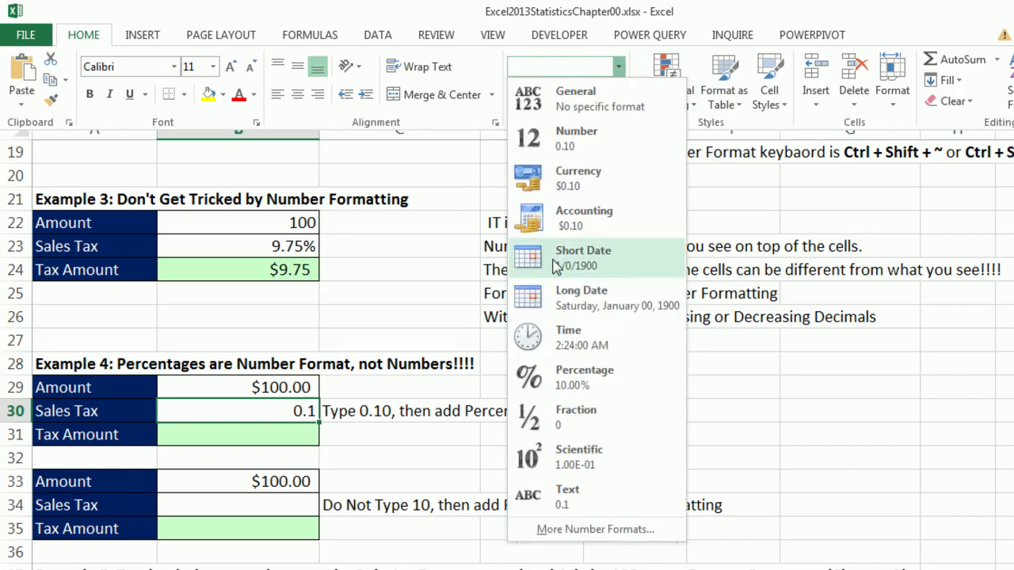
click(580, 391)
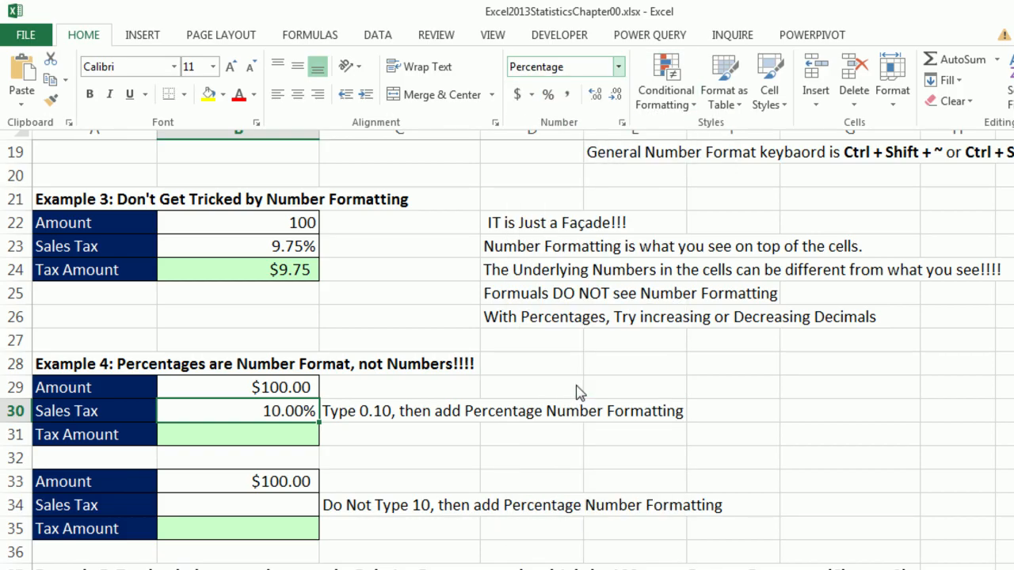
- Calculate the first Example 4 tax amount in B31 with the formula =B29*B30
click(299, 440)
click(306, 432)
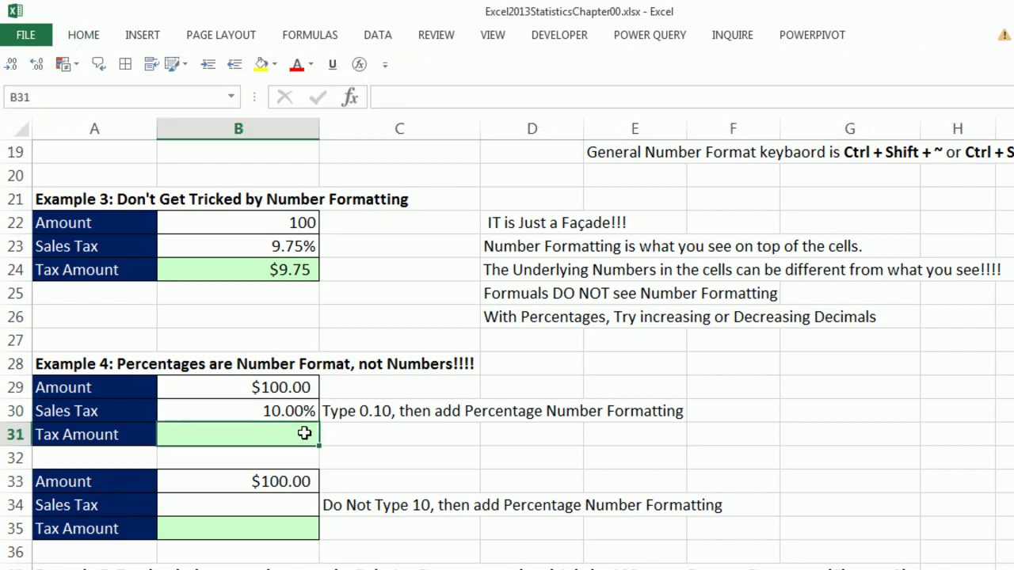
text(=)
click(309, 390)
text(*)
key(Up)
key(ctrl+Return)
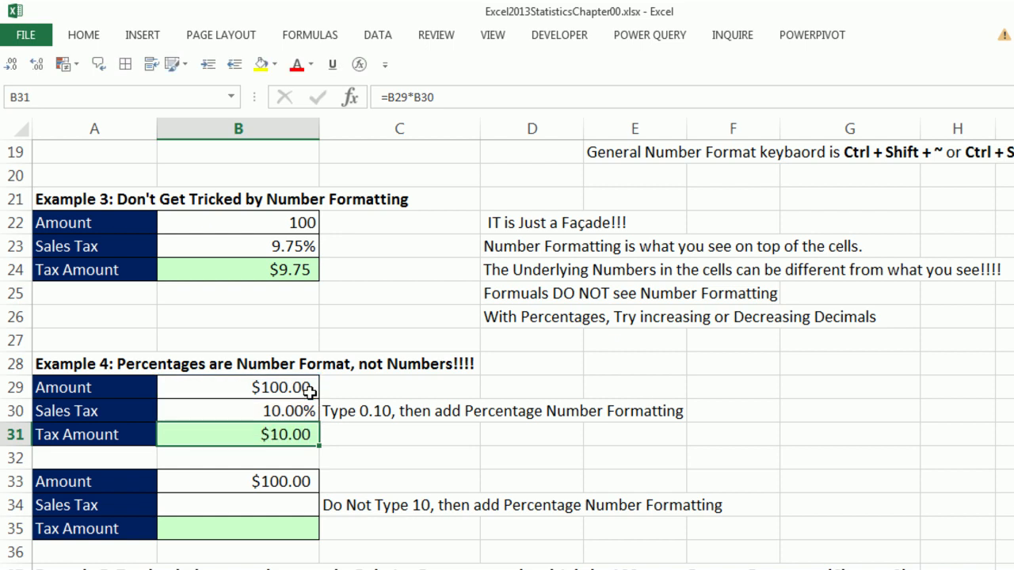
- Enter 10 as the sales tax in B34, try the Percentage number format on it, and return the cell to General
click(277, 507)
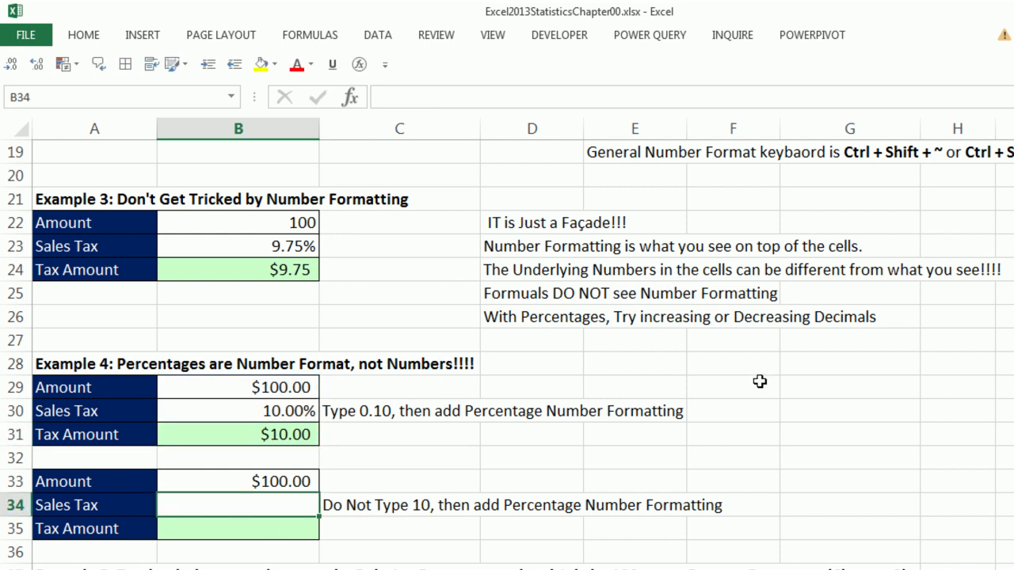
text(10)
key(ctrl+Return)
right_click(76, 44)
click(147, 115)
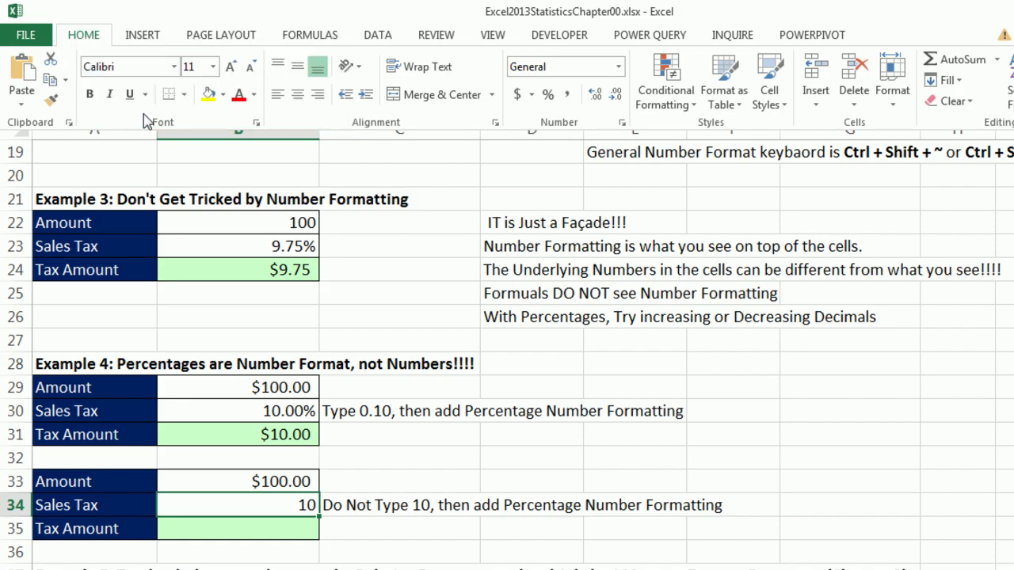
click(619, 67)
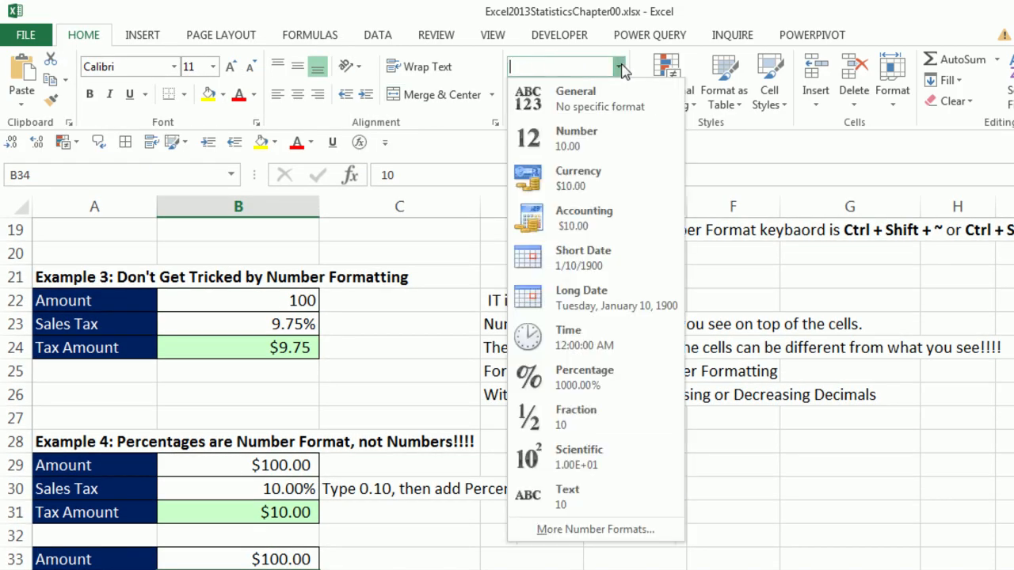
click(572, 392)
scroll(472, 444, down, 1)
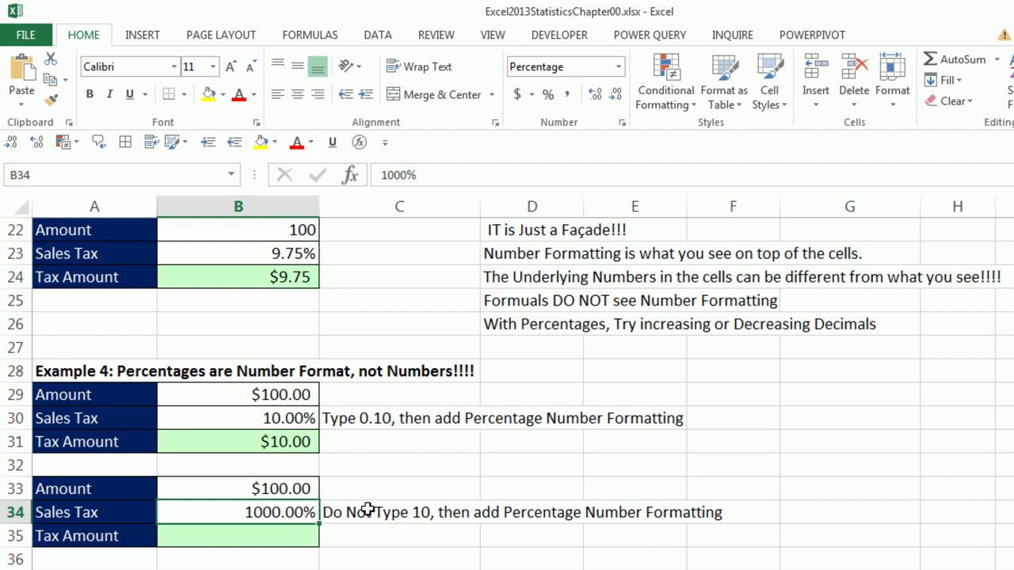
click(618, 68)
click(561, 96)
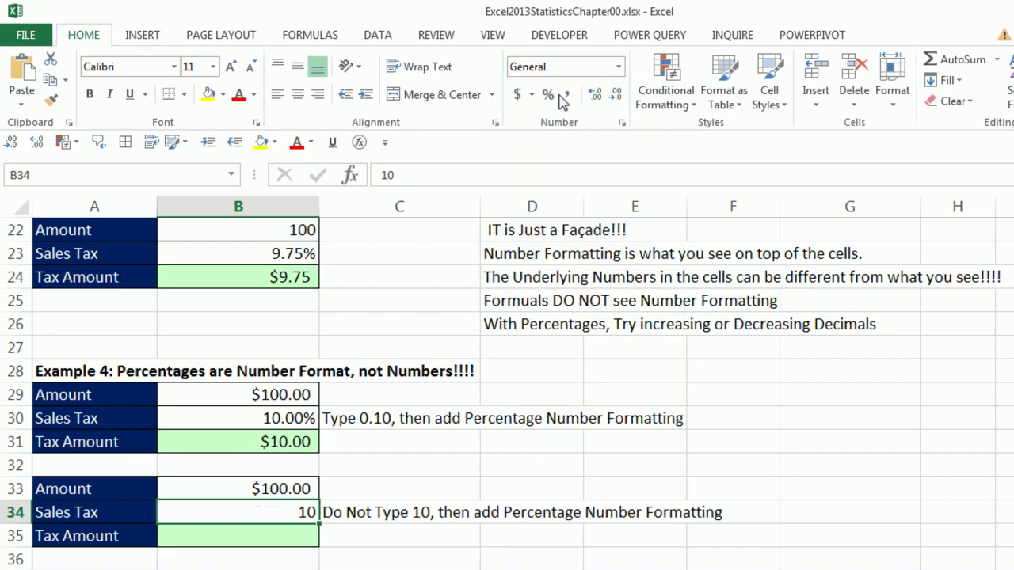
- Replace the B34 sales tax with 0.1, apply the Percentage number format, and undo both the format and the entry
key(Delete)
text(.1)
key(ctrl+Return)
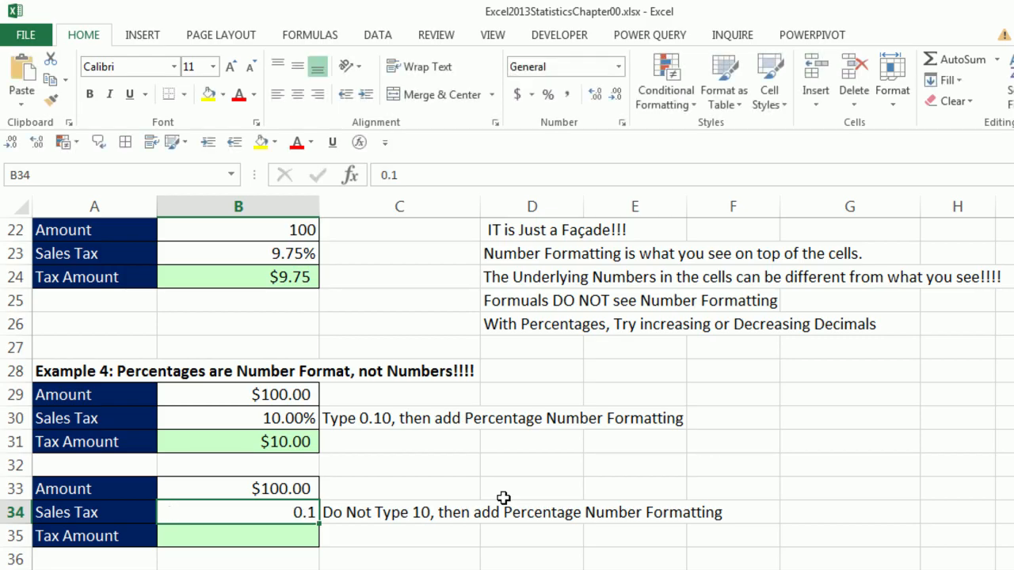
click(619, 67)
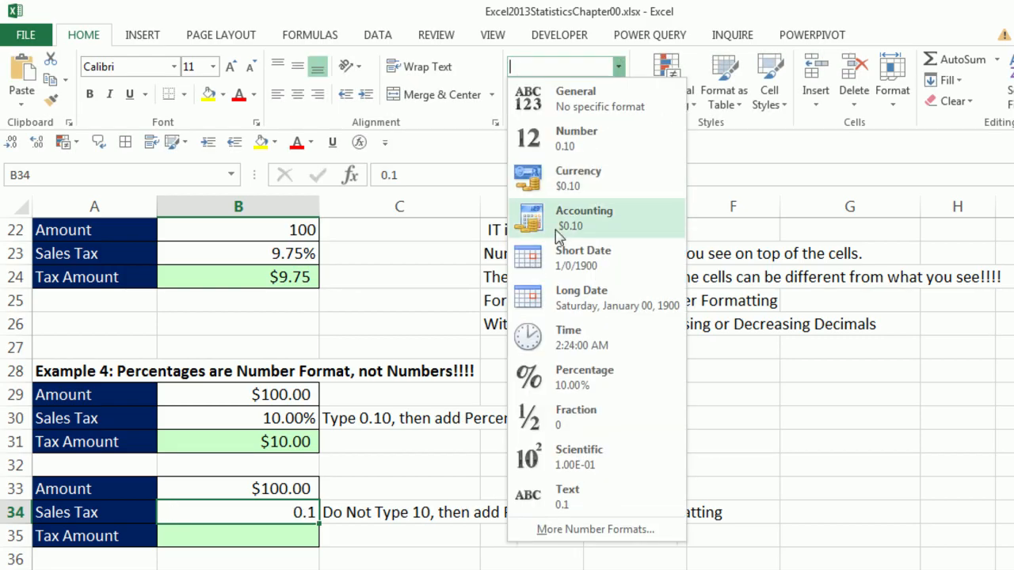
click(568, 379)
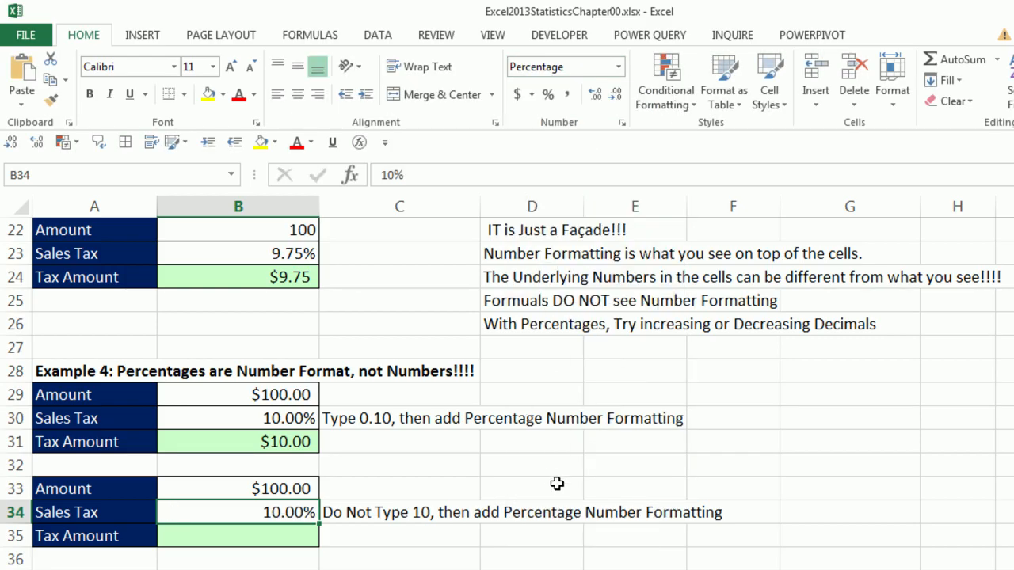
key(ctrl+z)
key(ctrl+z)
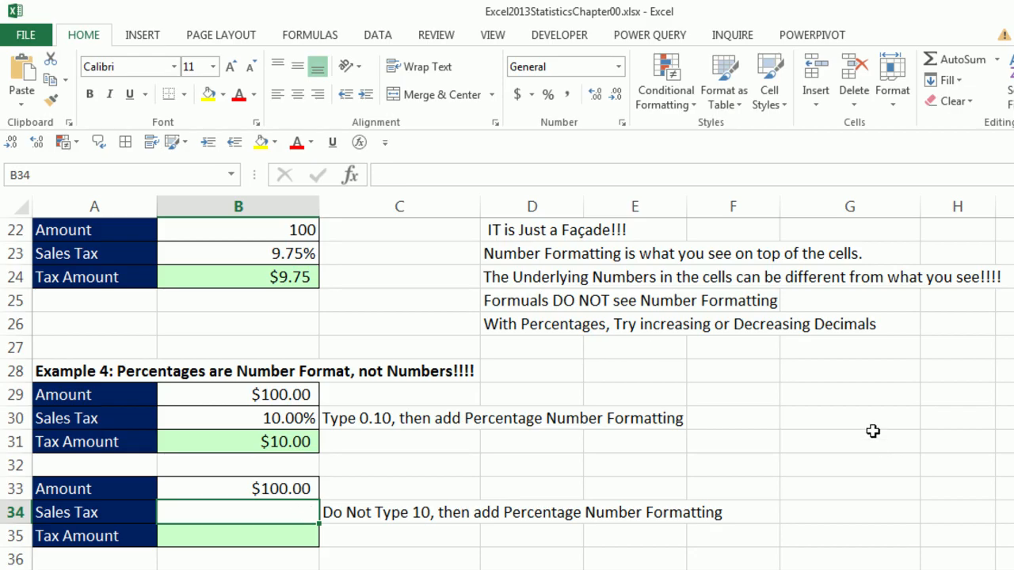
- Enter 10.00% directly, including the percent sign, as the second Example 4 sales tax rate in B34
text(10.00)
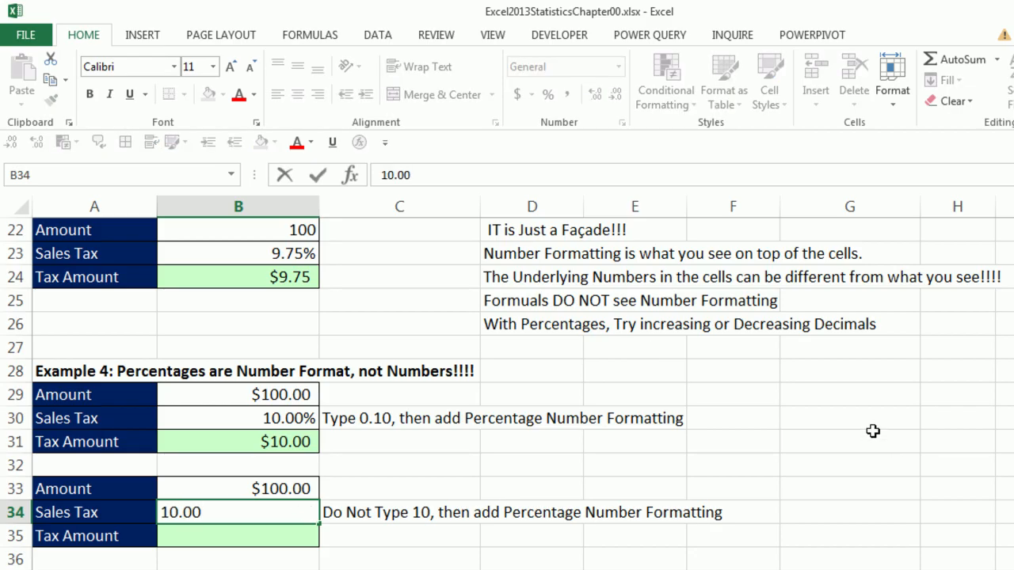
text(%)
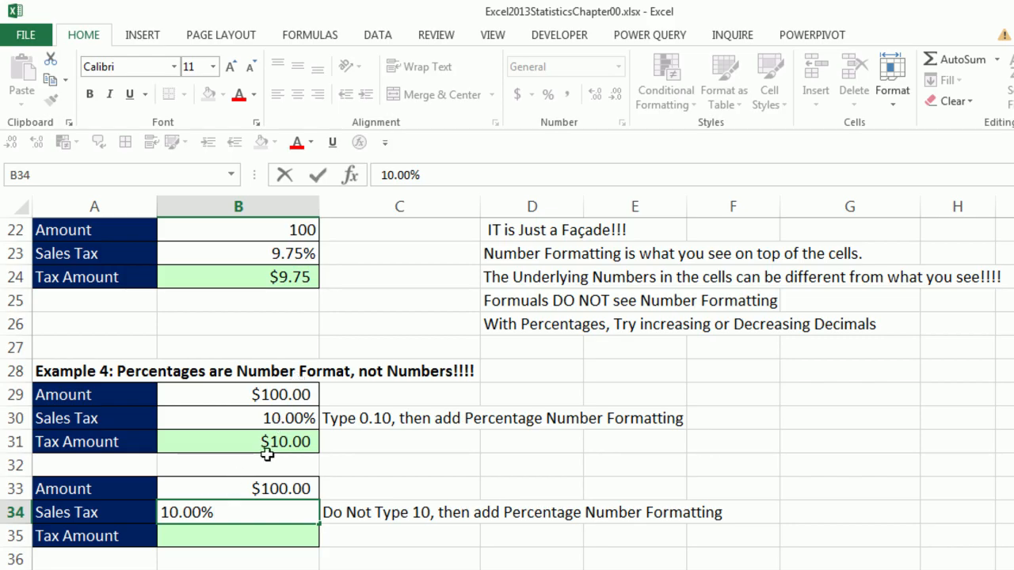
key(ctrl+Return)
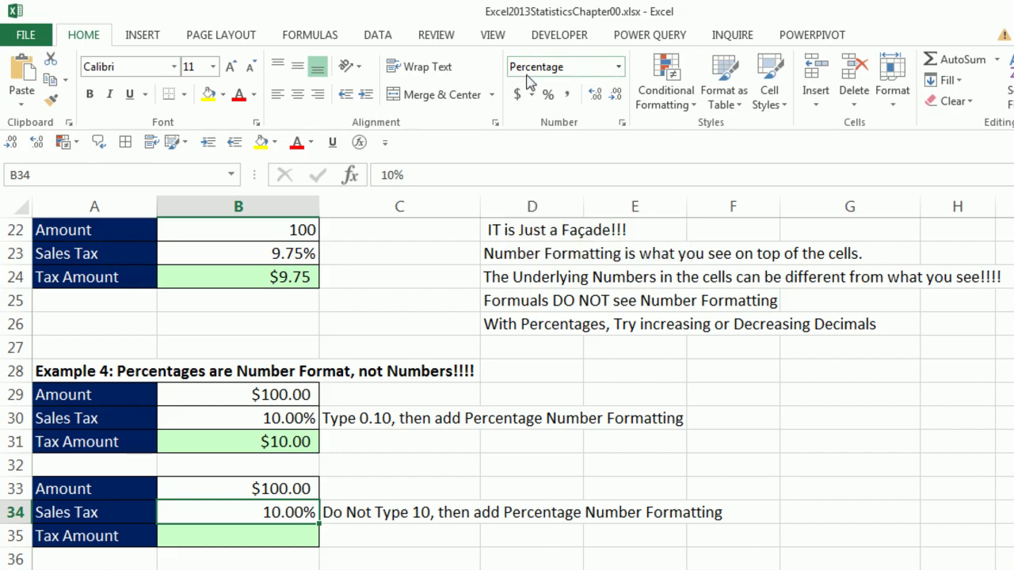
- Try the General number format on the B34 sales tax rate and undo it
click(619, 68)
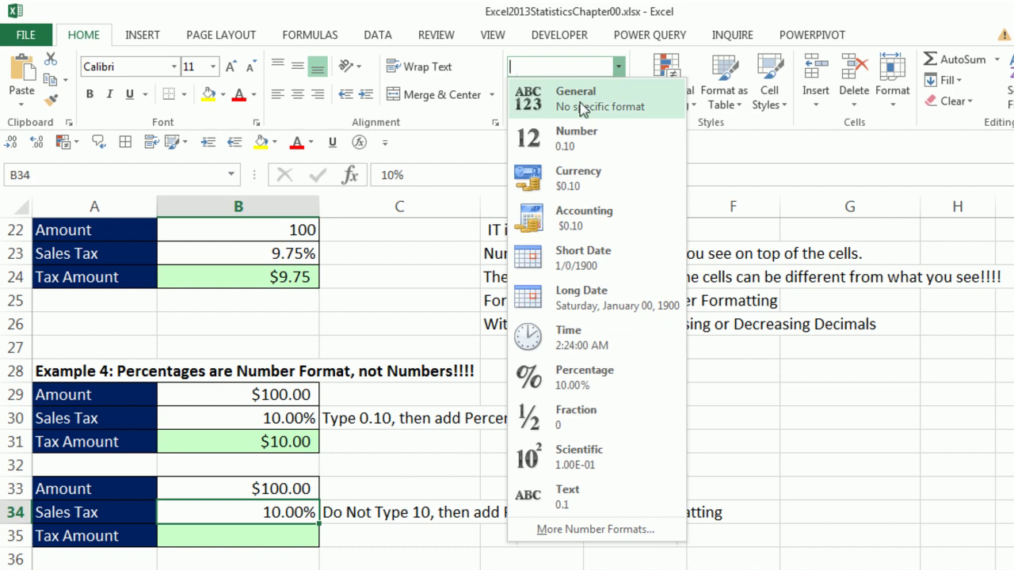
click(582, 108)
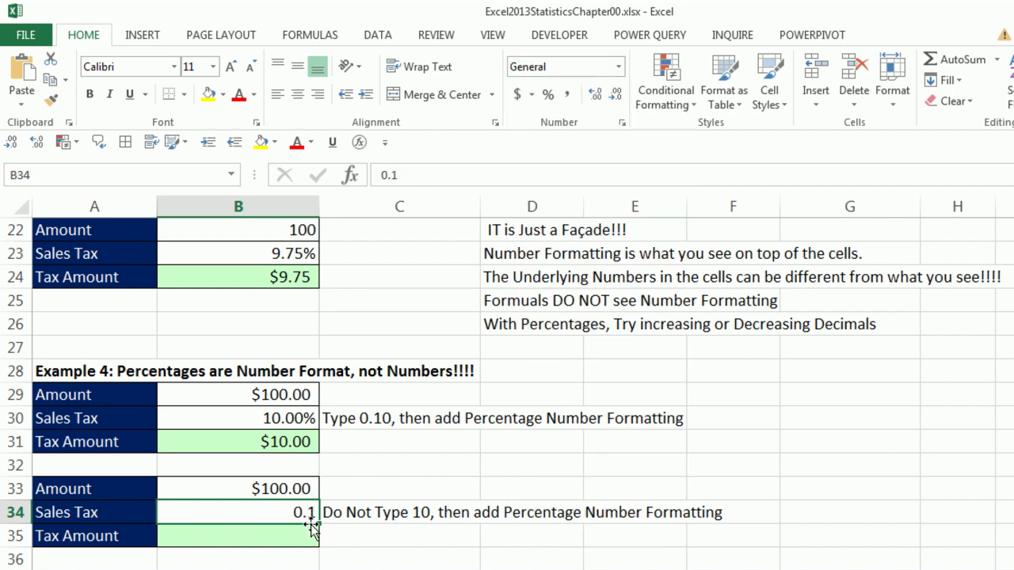
key(ctrl+z)
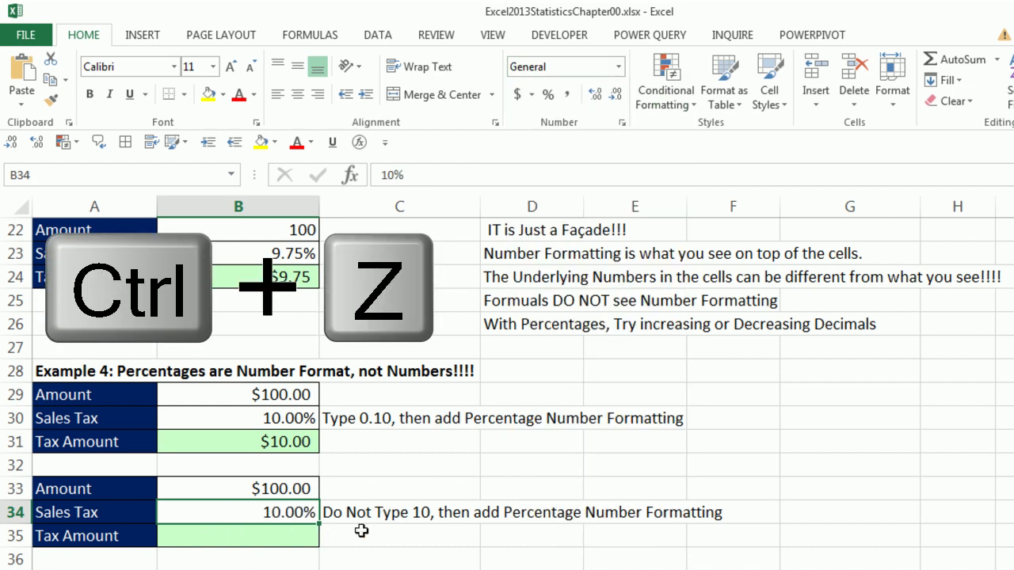
- Calculate the second Example 4 tax amount in B35 with the formula =B33*B34
click(308, 544)
text(=)
key(Up)
key(Up)
text(*)
key(Up)
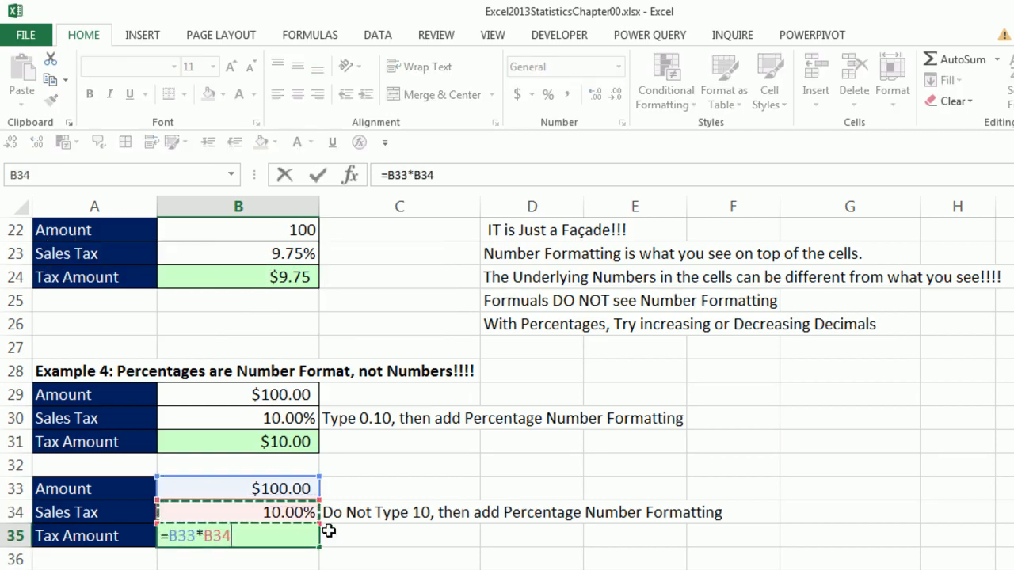
key(Return)
click(777, 540)
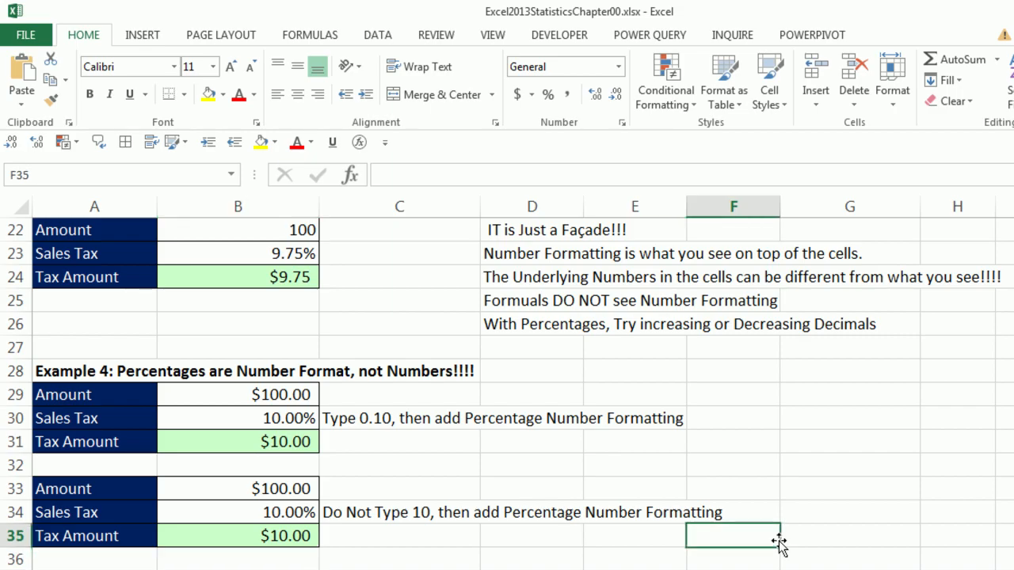
- Examine the Example 5 Coca Cola percent frequency formulas in F41 and G41, comparing the book's method with the number format method
scroll(777, 542, down, 5)
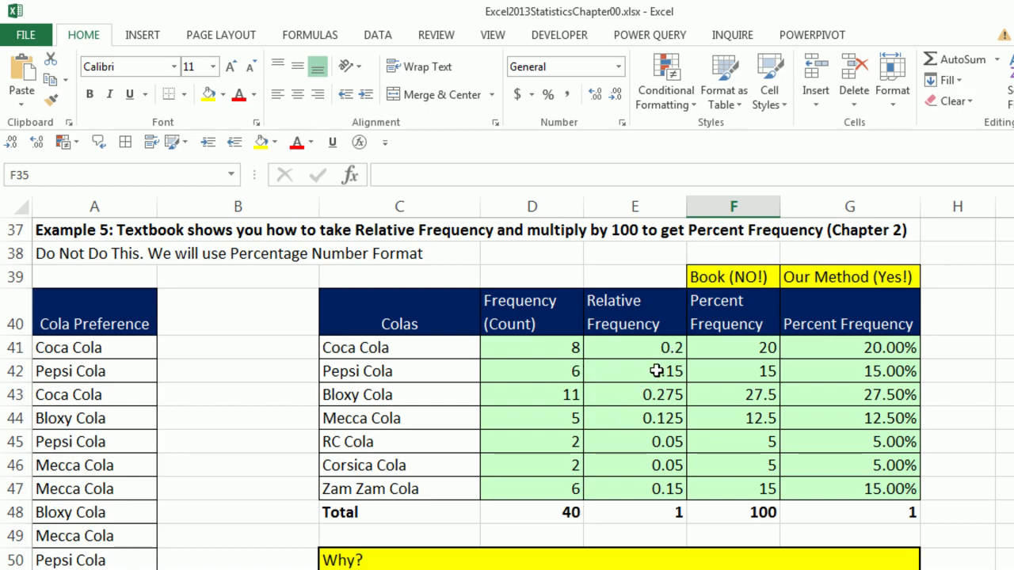
click(768, 349)
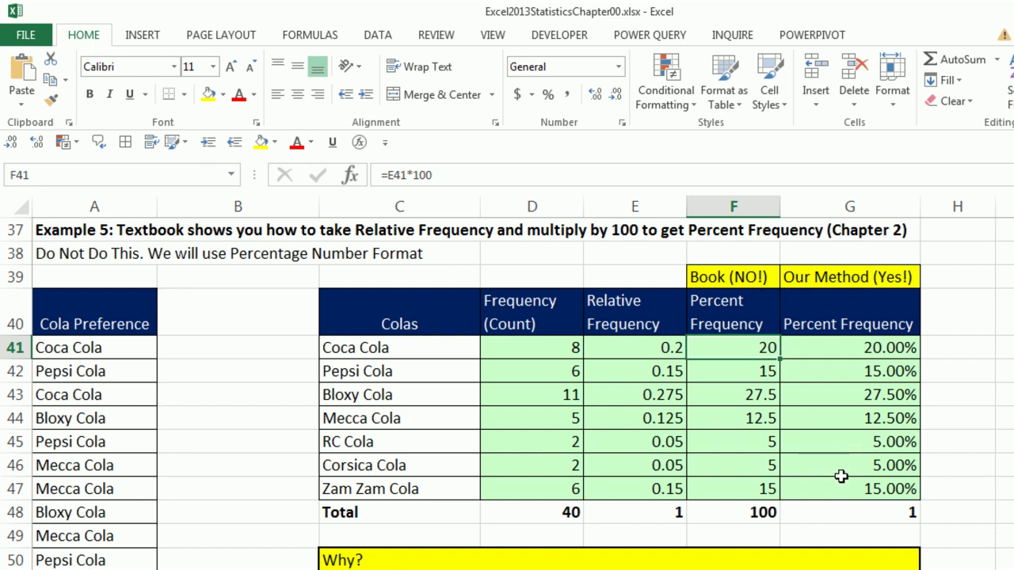
key(F2)
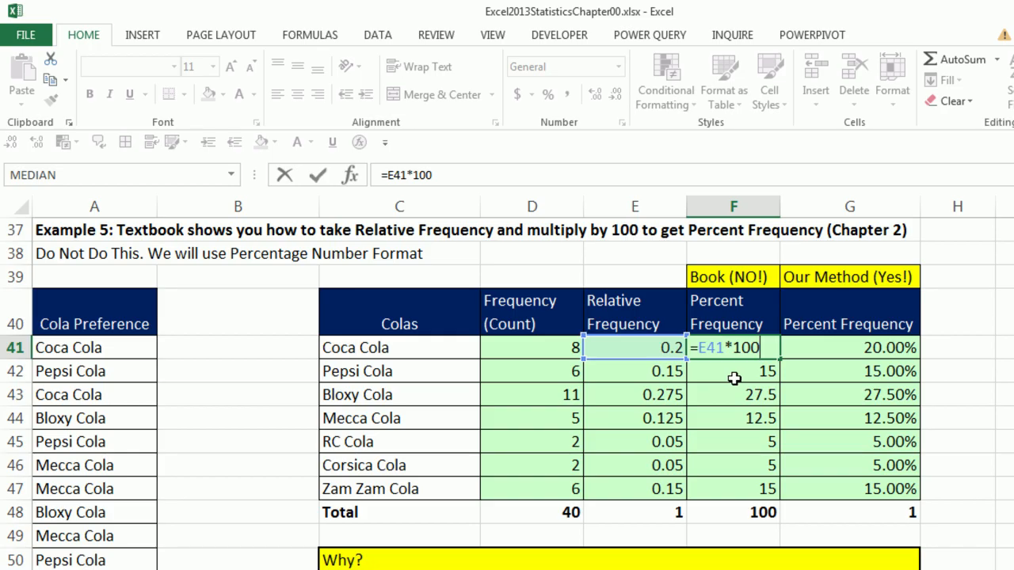
key(ctrl+Return)
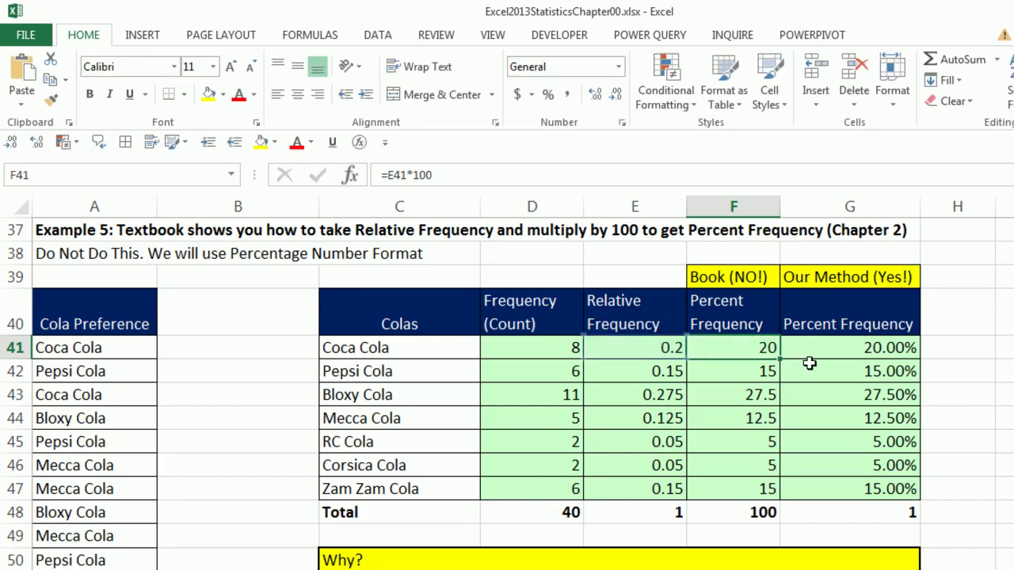
click(820, 353)
text(=E41)
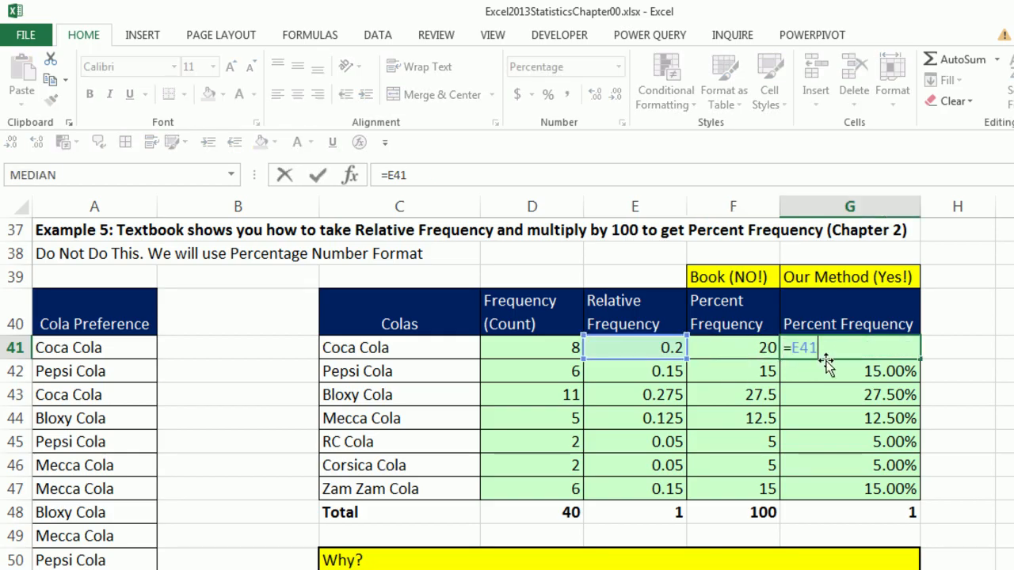
key(ctrl+Return)
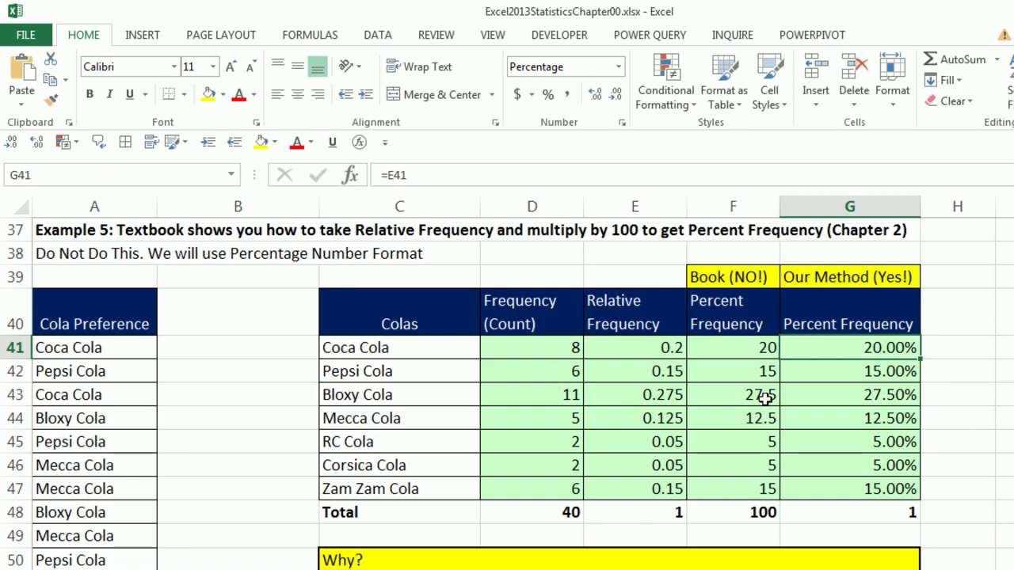
- Collapse the ribbon to make more room for the Example 5 worksheet area
scroll(507, 396, down, 1)
right_click(85, 41)
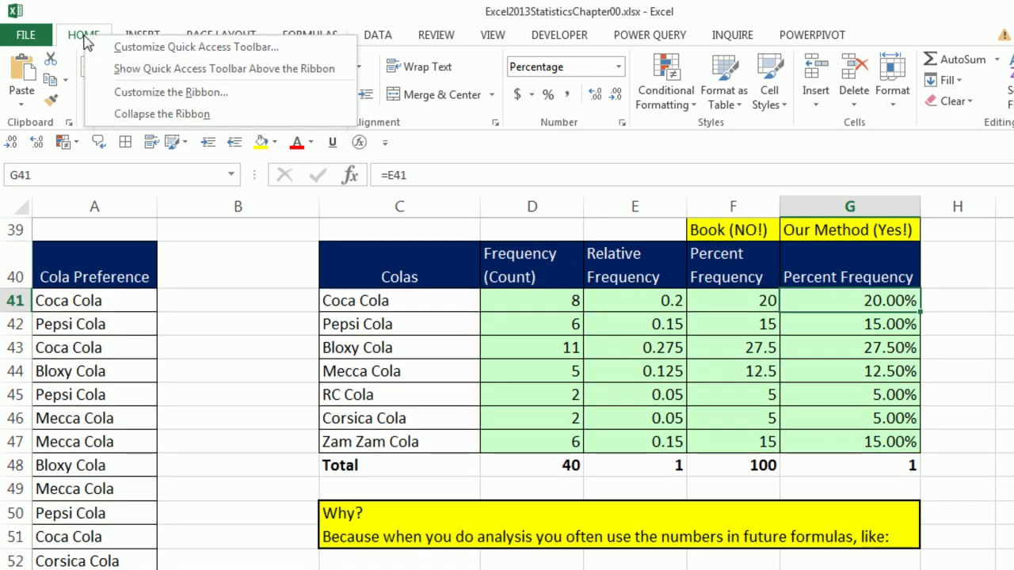
click(139, 114)
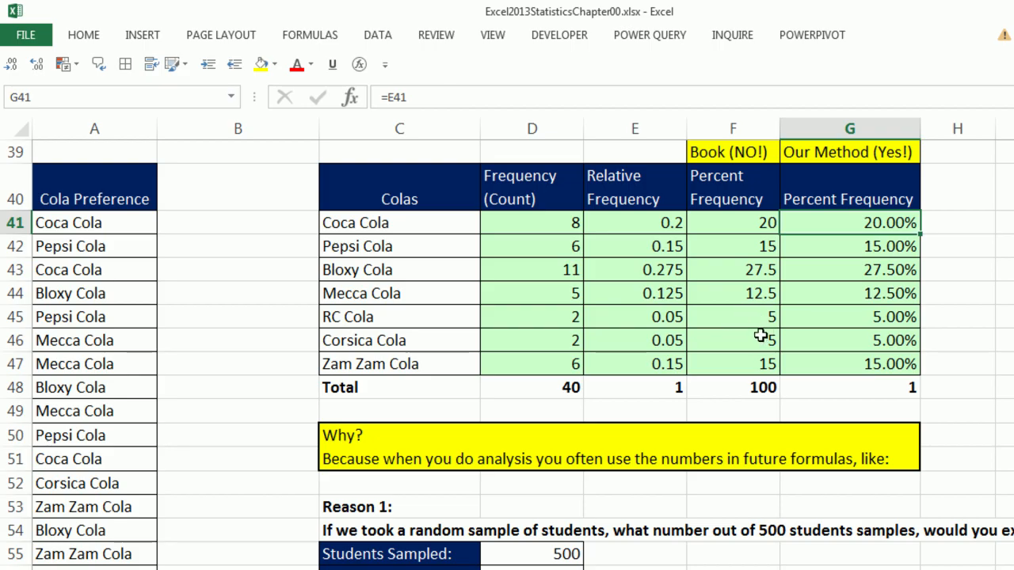
- Review the book's formula in F41 and the Reason 1 inputs for students sampled and cola to estimate
double_click(736, 221)
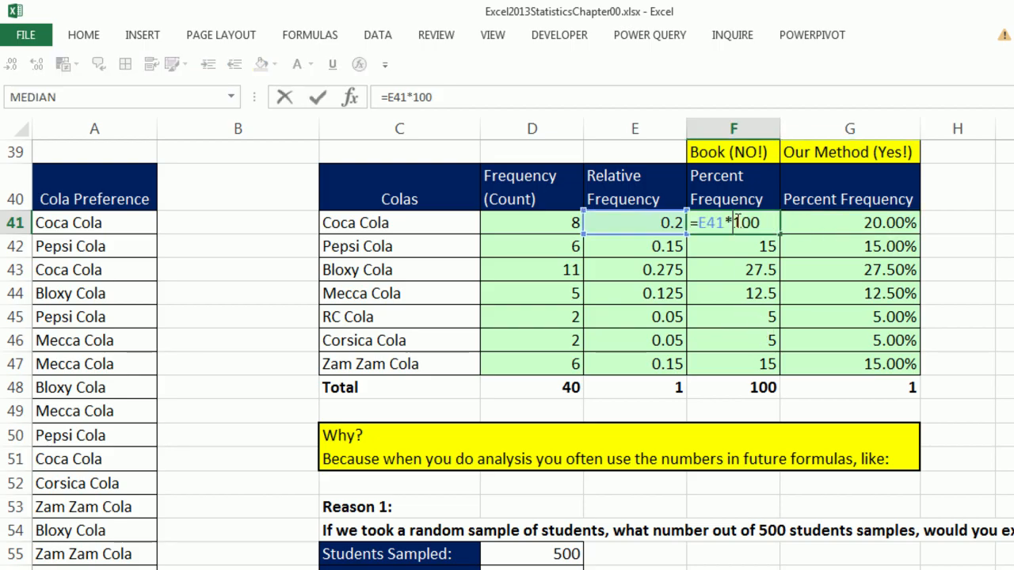
key(Escape)
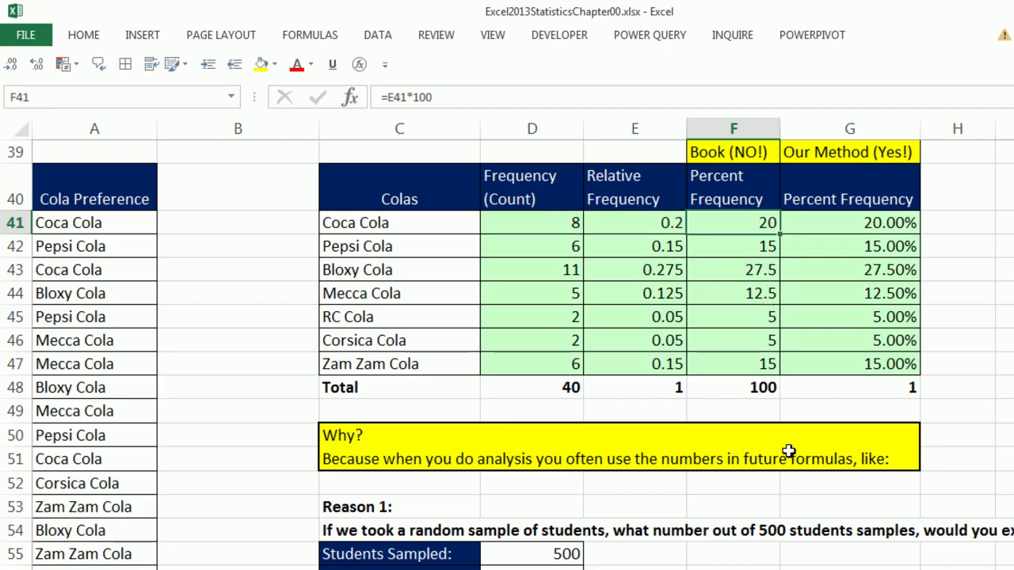
scroll(523, 532, down, 1)
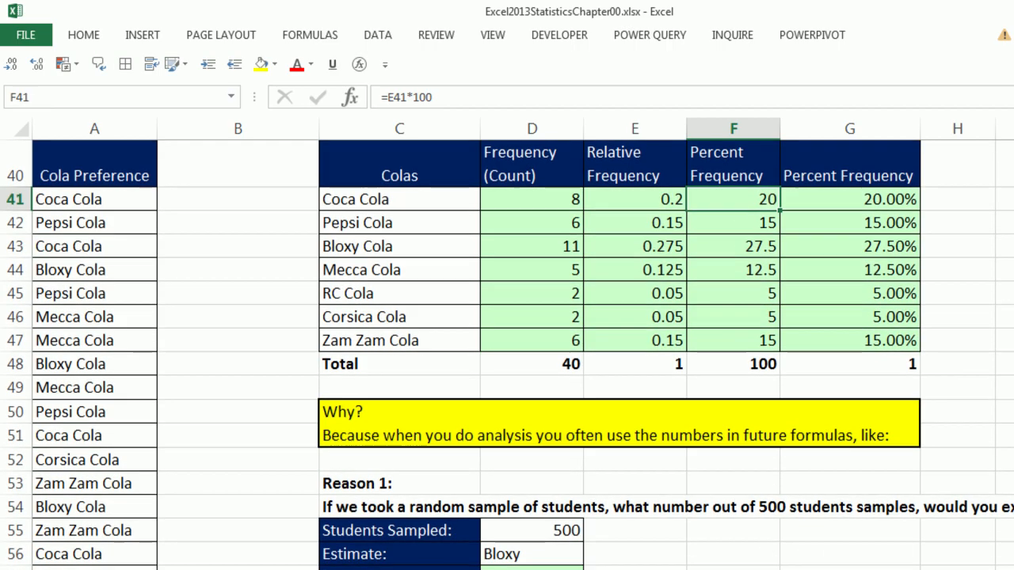
click(523, 532)
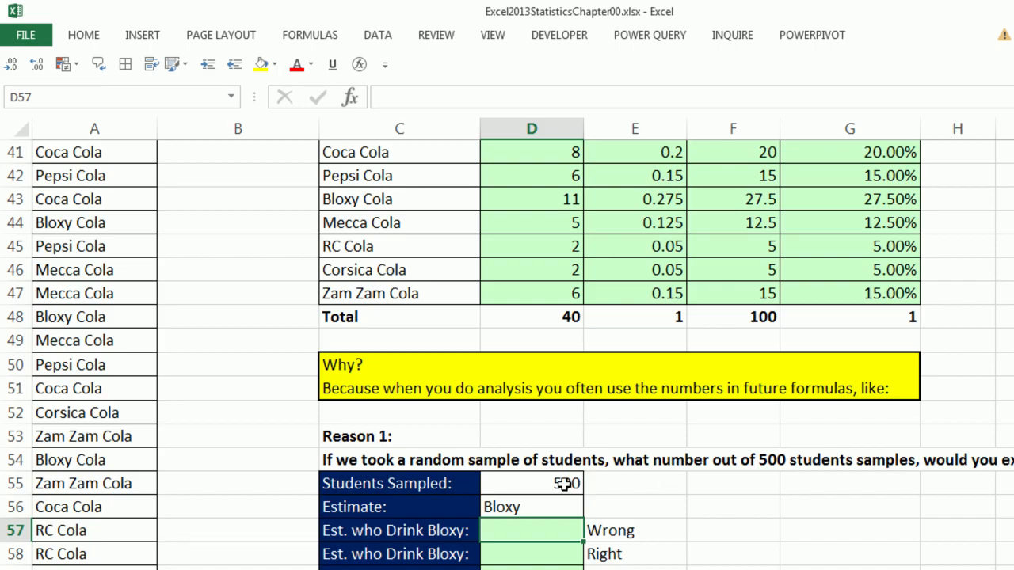
click(560, 509)
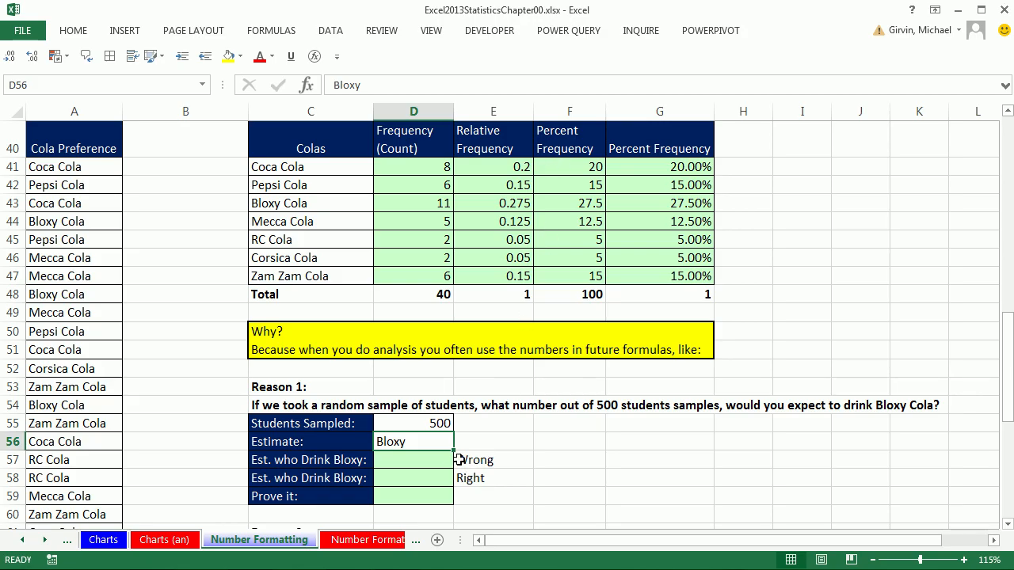
- Calculate the "Wrong" estimate of Bloxy drinkers in D57 with the formula =D55*F43
click(422, 463)
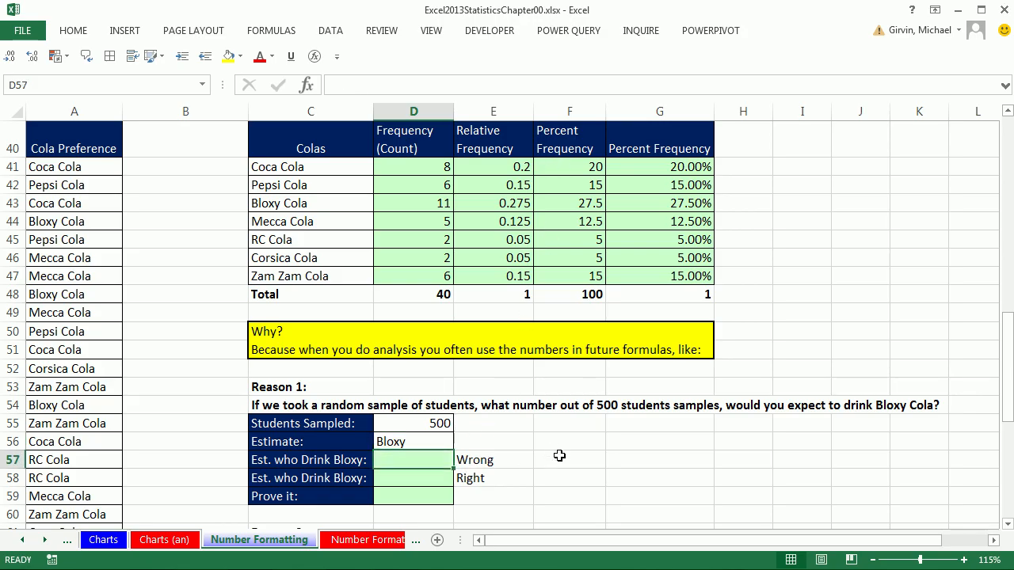
text(=)
click(409, 427)
text(*)
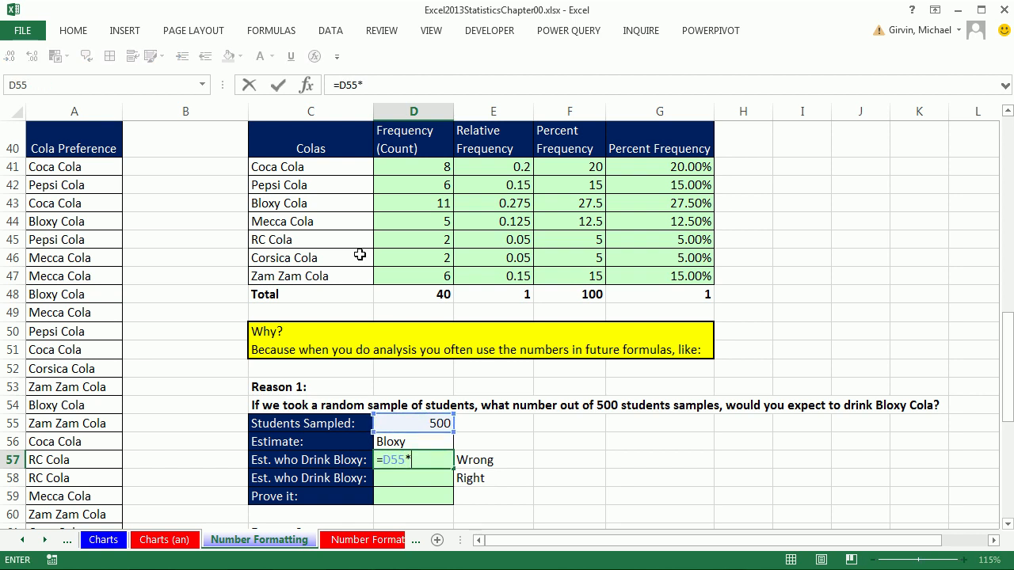
click(568, 204)
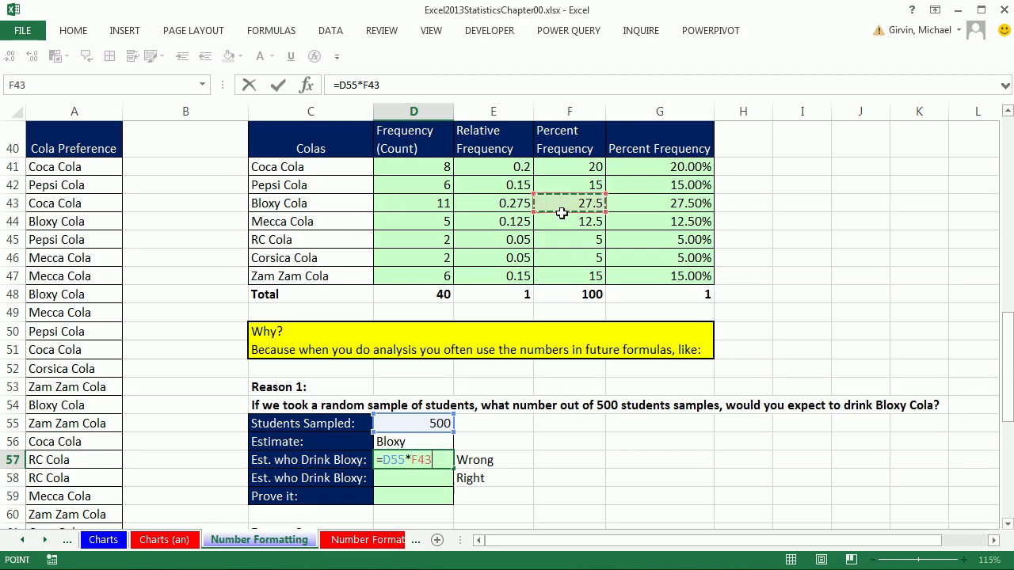
key(ctrl+Return)
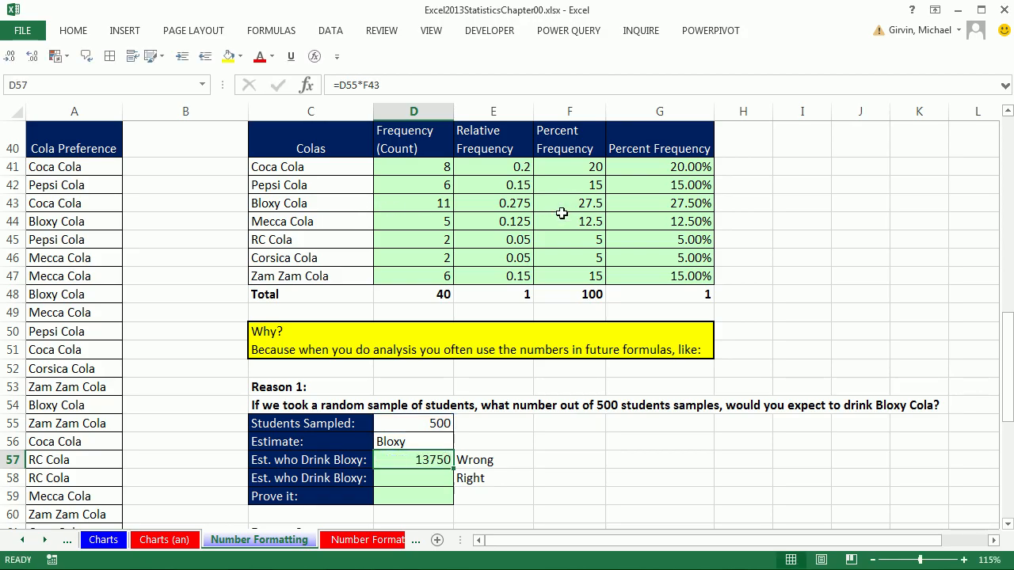
- Calculate the "Right" estimate of Bloxy drinkers in D58 with the formula =D55*G43
click(425, 478)
text(=)
click(426, 424)
text(*)
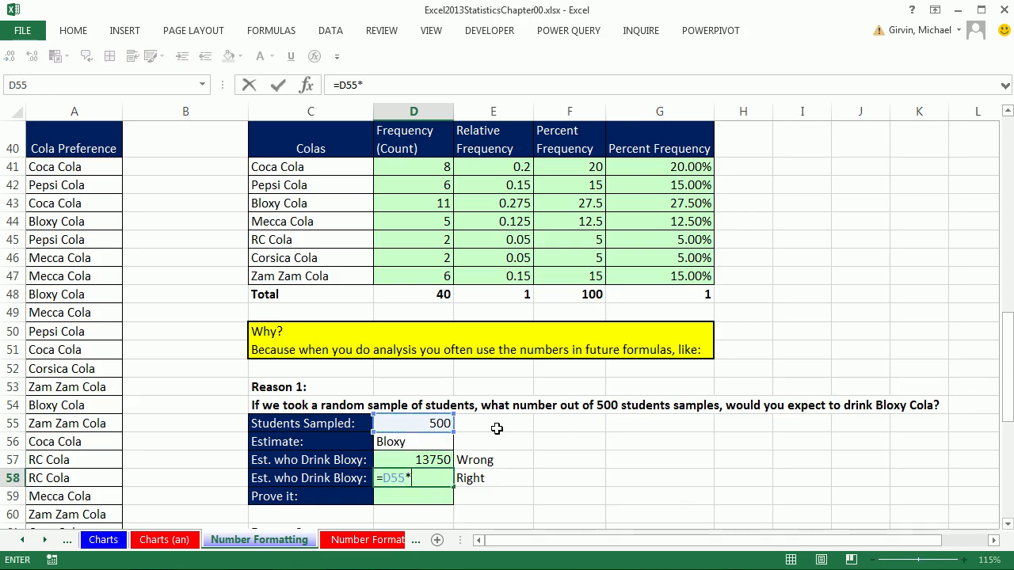
click(667, 203)
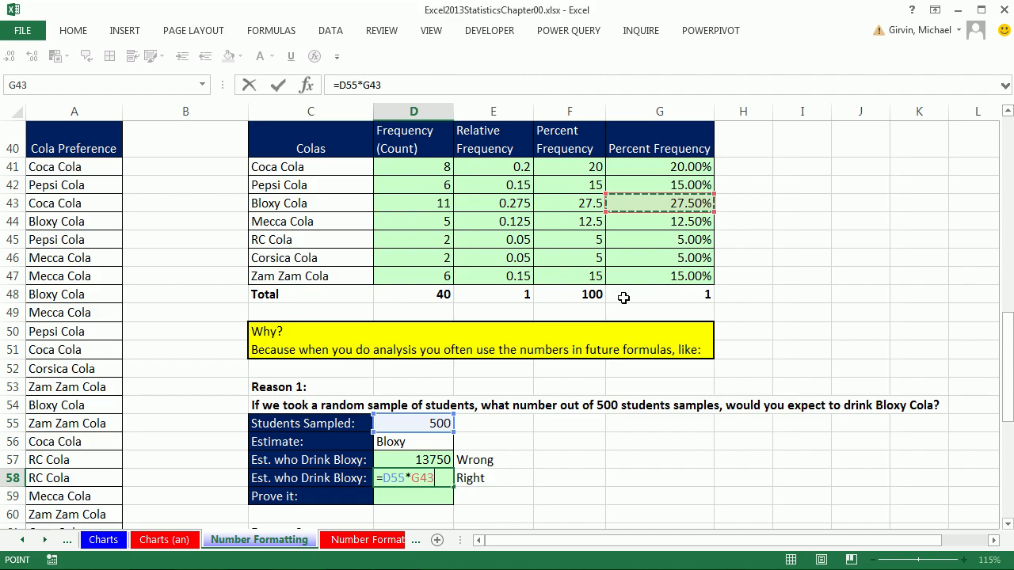
key(ctrl+Return)
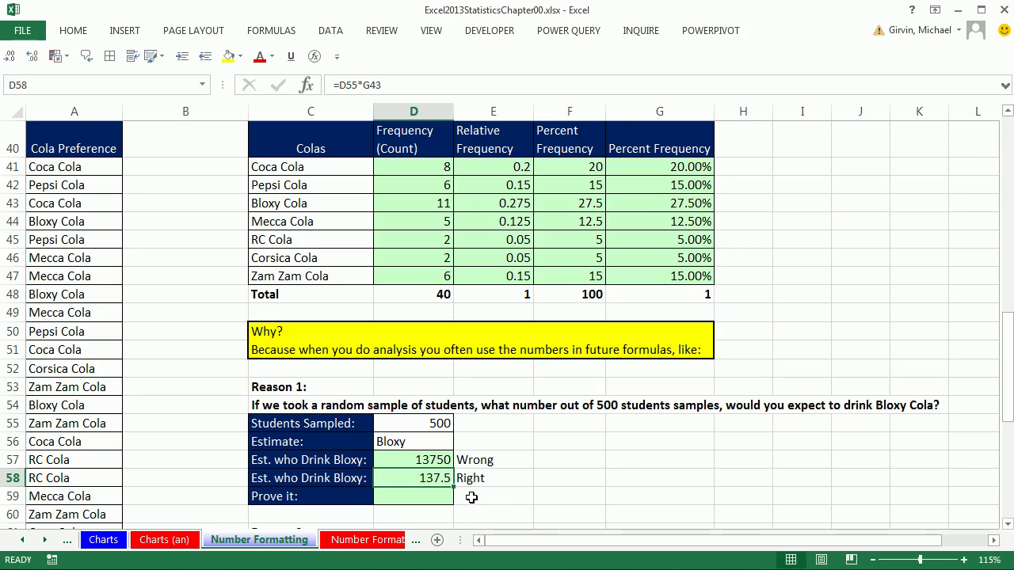
- Prove the correct Bloxy estimate in D59 by dividing it by the students sampled with =D58/D55
click(432, 499)
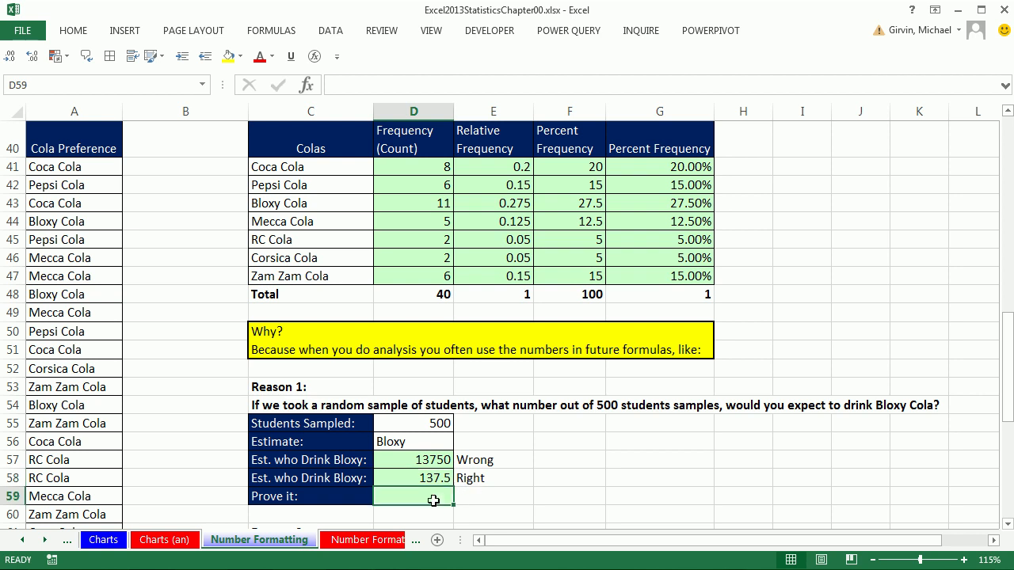
text(=)
click(437, 480)
text(/)
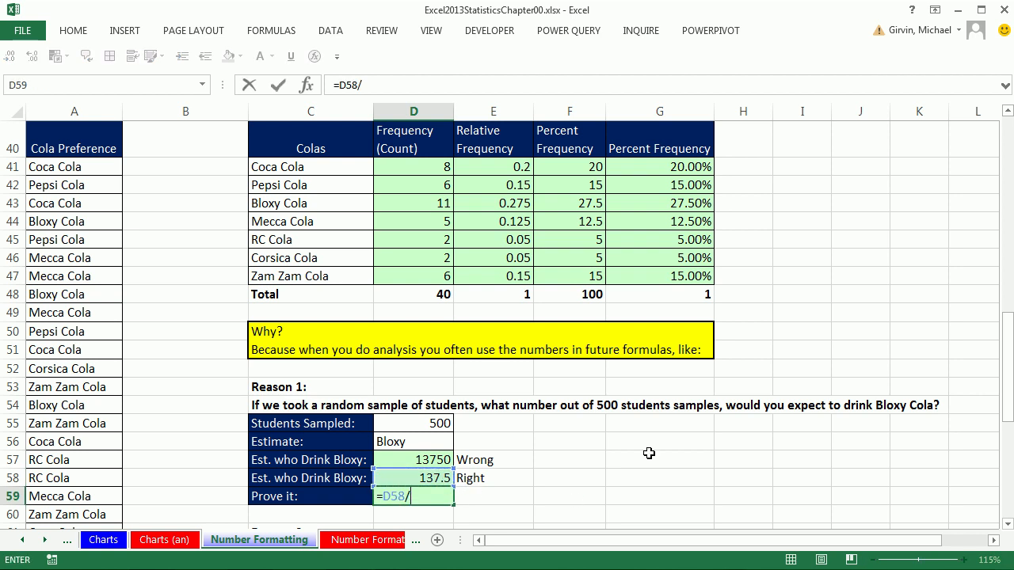
click(445, 426)
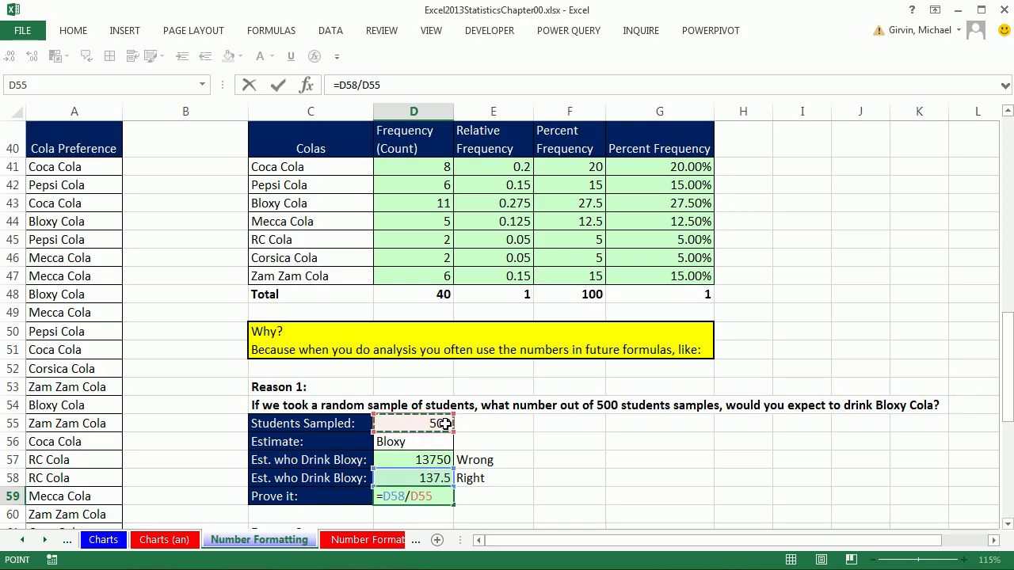
key(ctrl+Return)
- Apply the Percentage number format to the "Prove it" result in D59
click(73, 30)
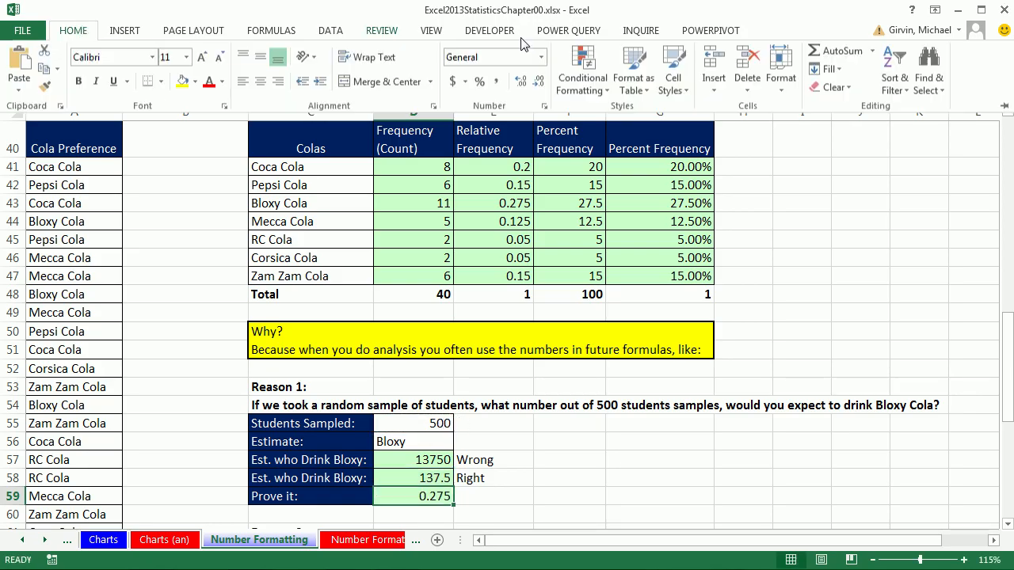
click(541, 58)
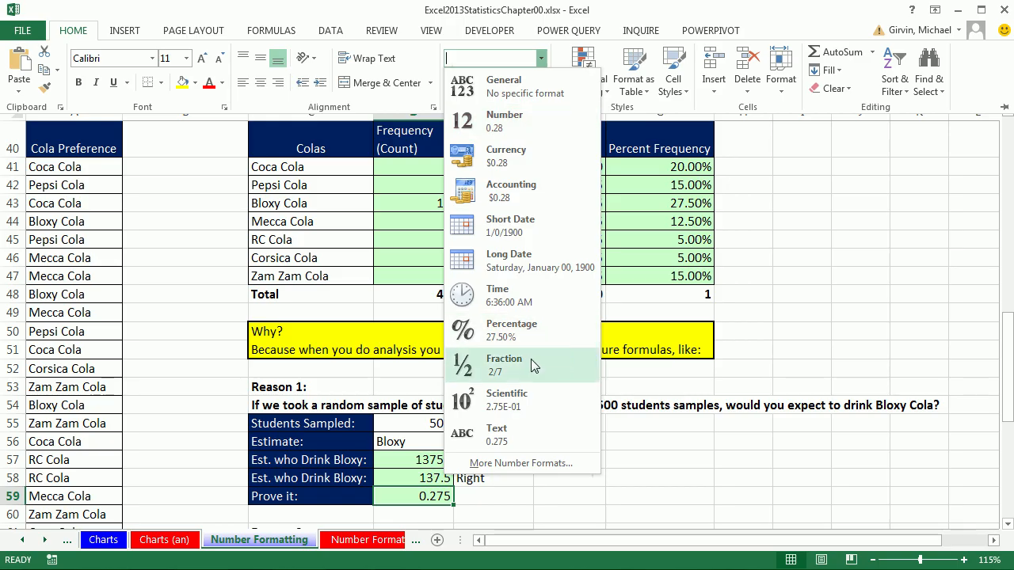
click(525, 340)
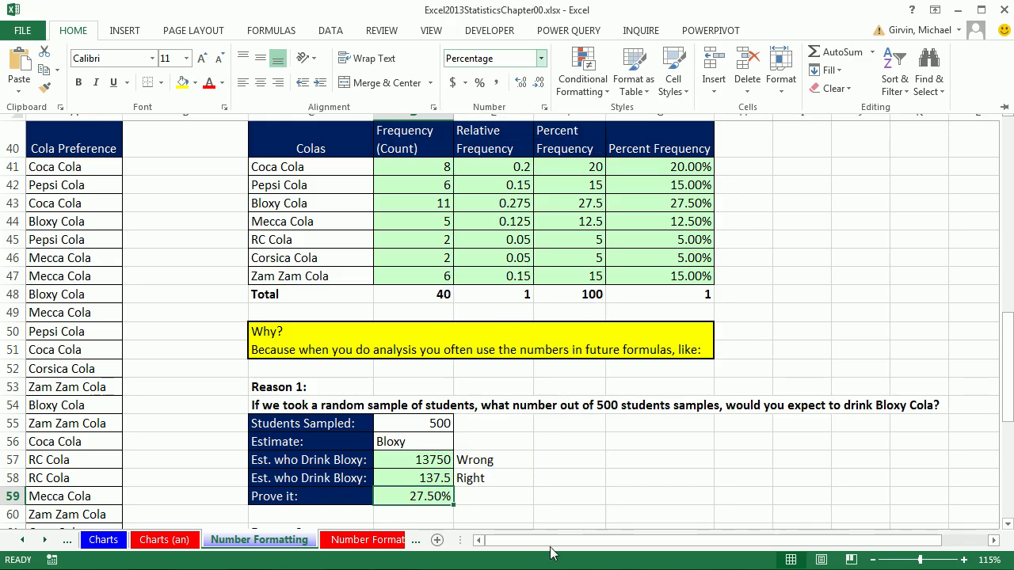
click(526, 500)
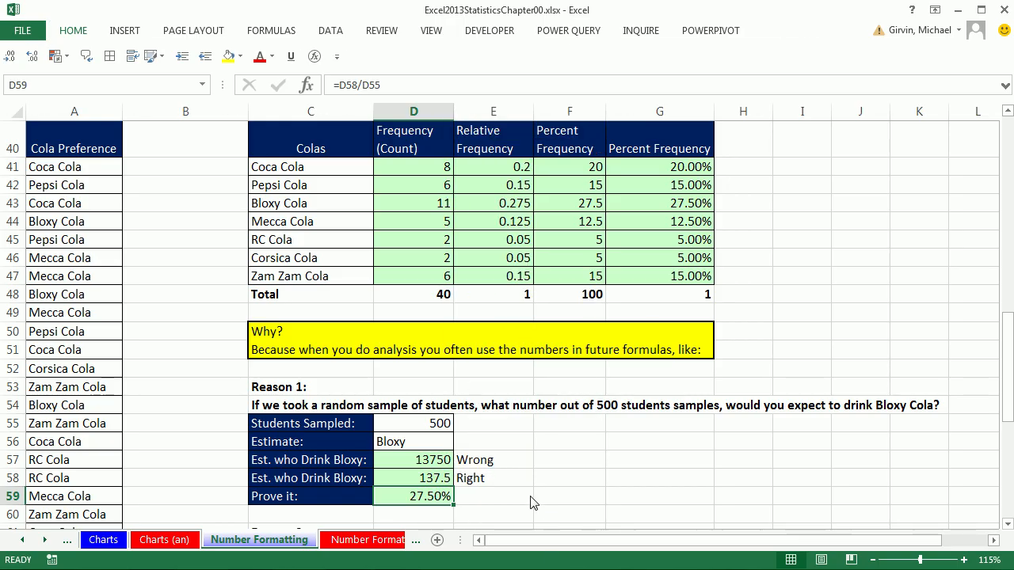
- Calculate February's % Change in E73 of Example 6 with the formula =D73/D72-1
click(617, 480)
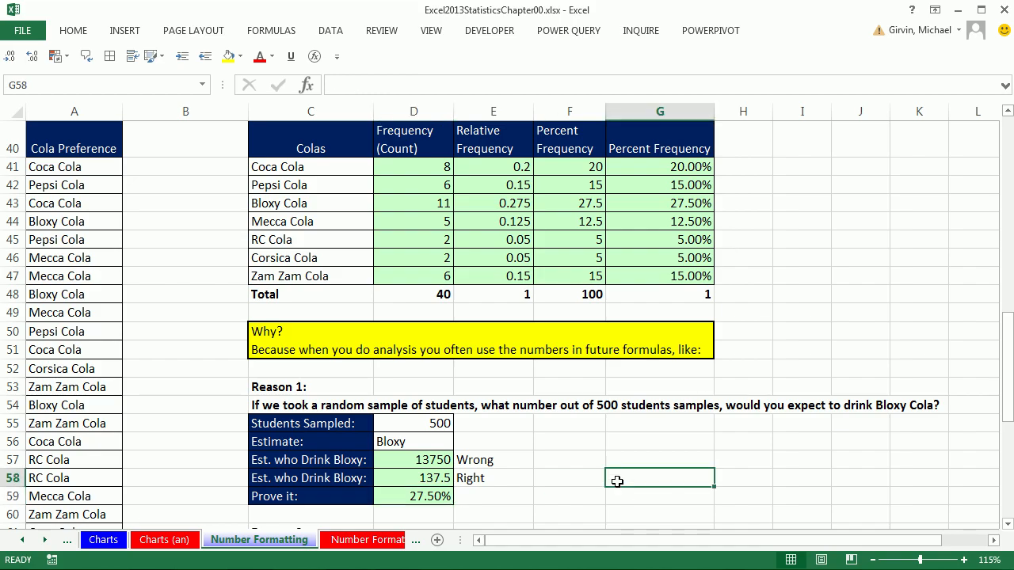
scroll(617, 481, down, 6)
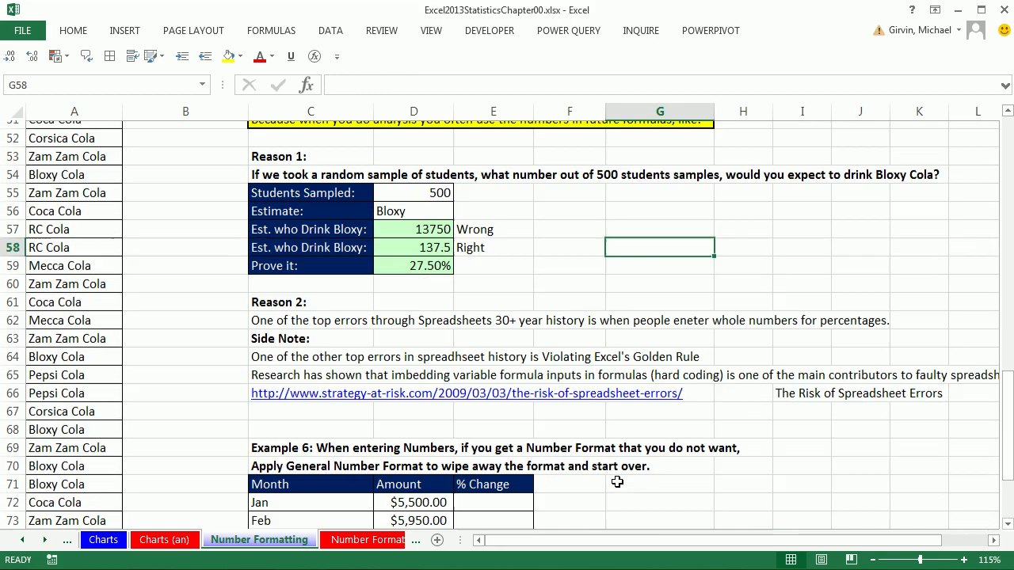
scroll(617, 481, down, 1)
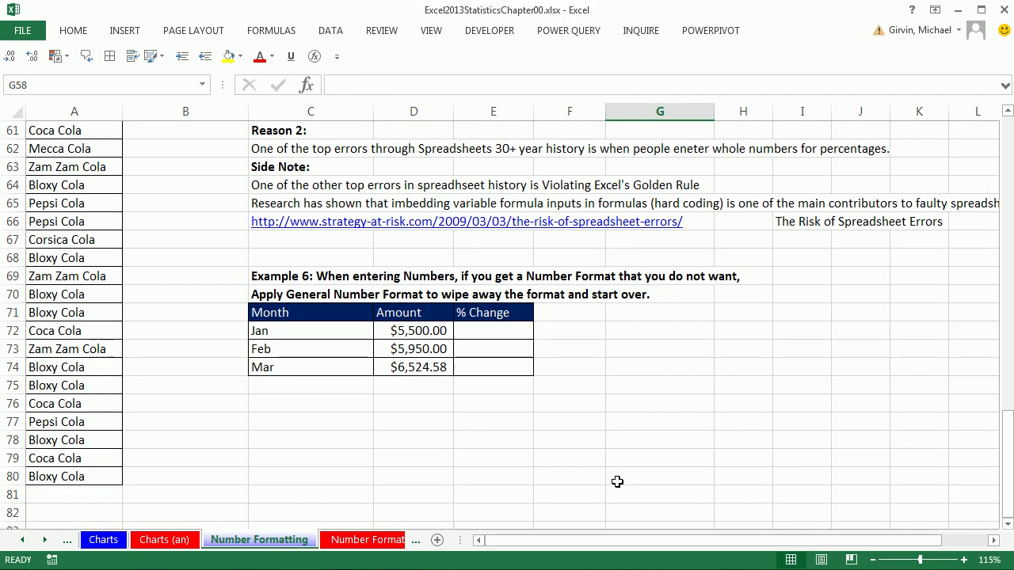
click(479, 349)
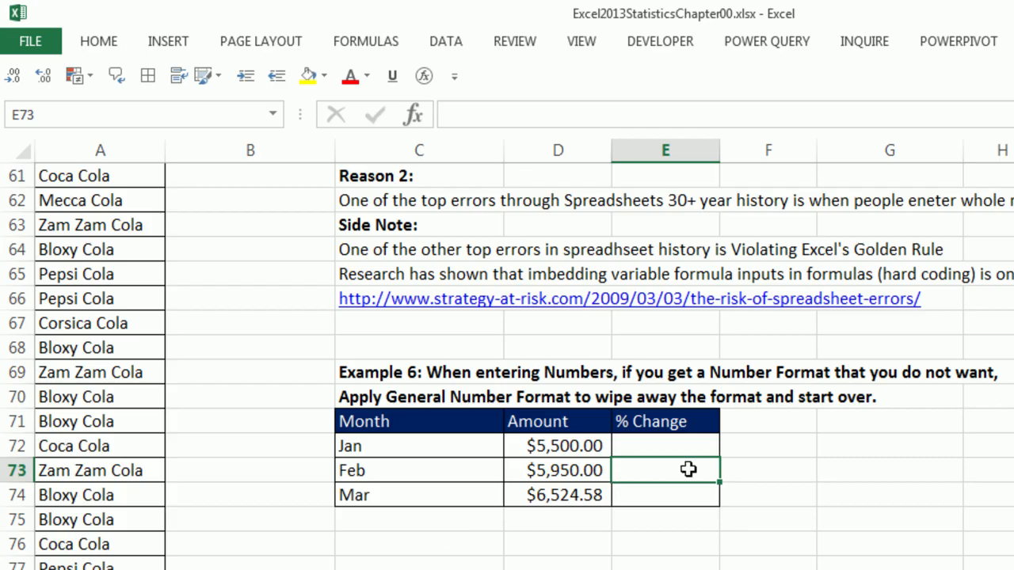
text(=)
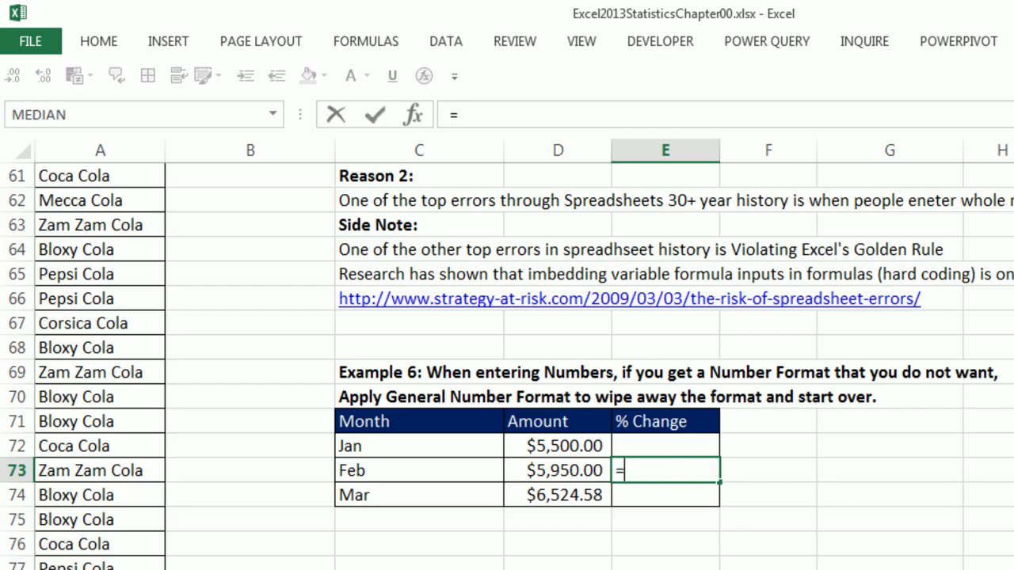
key(Left)
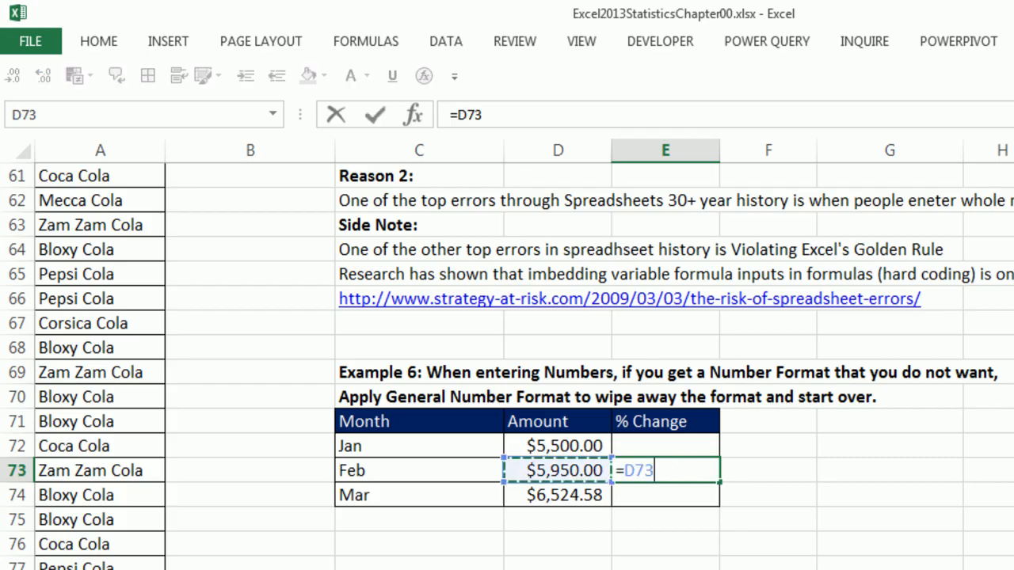
text(/)
key(Up)
text(-1)
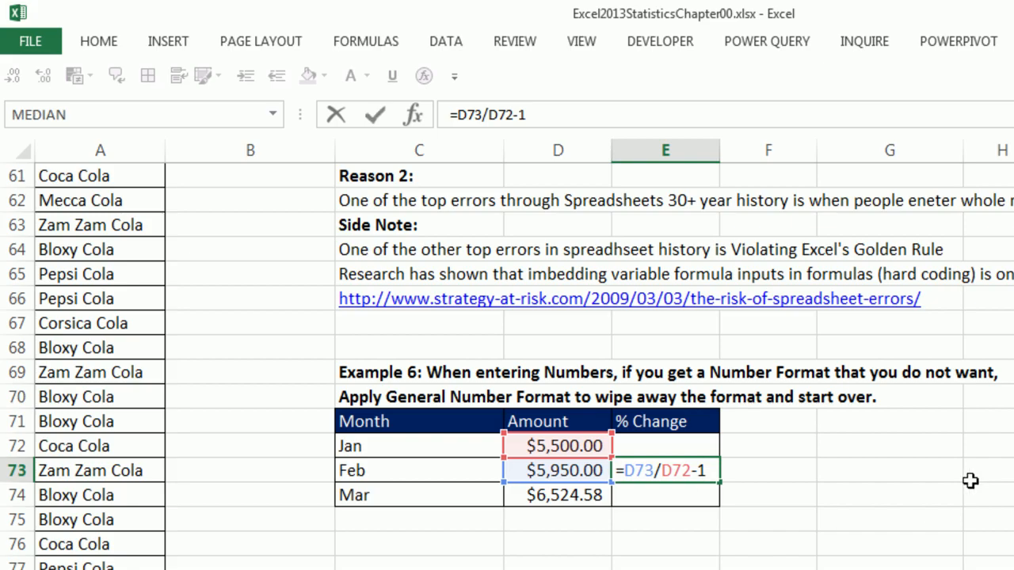
key(ctrl+Return)
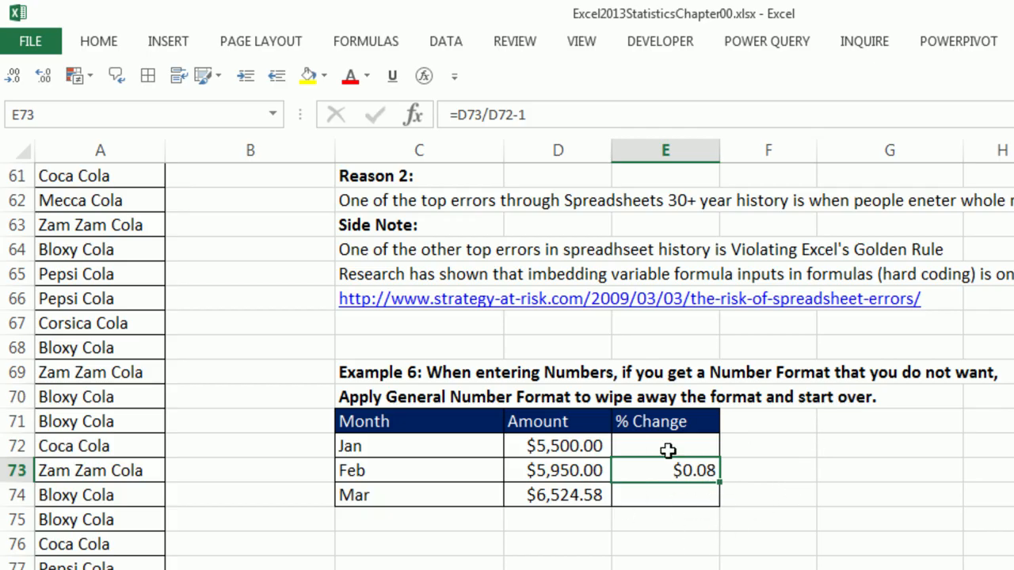
- Wipe the number format from E73 by applying General, and format the cell as Percentage
click(100, 43)
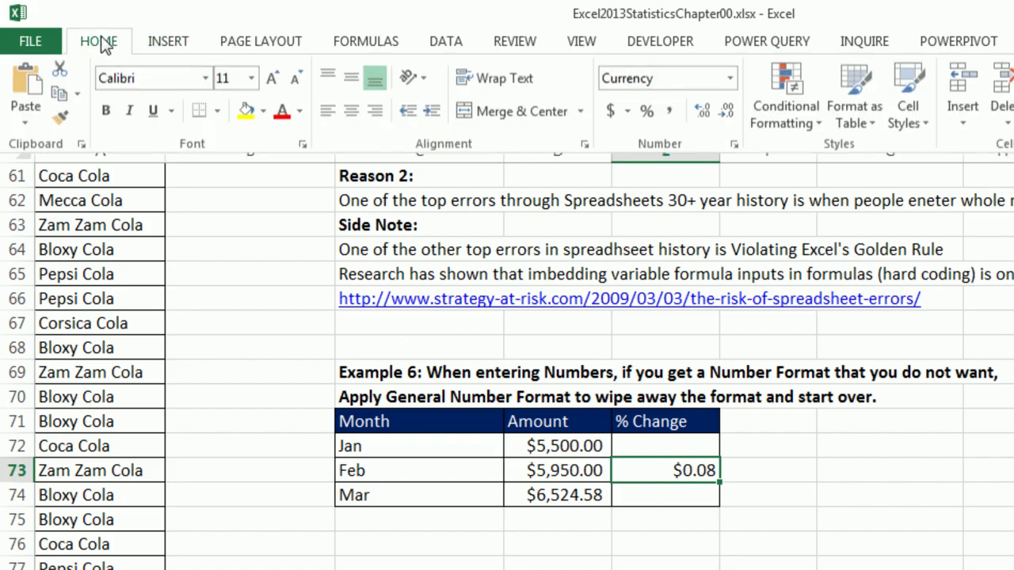
click(731, 78)
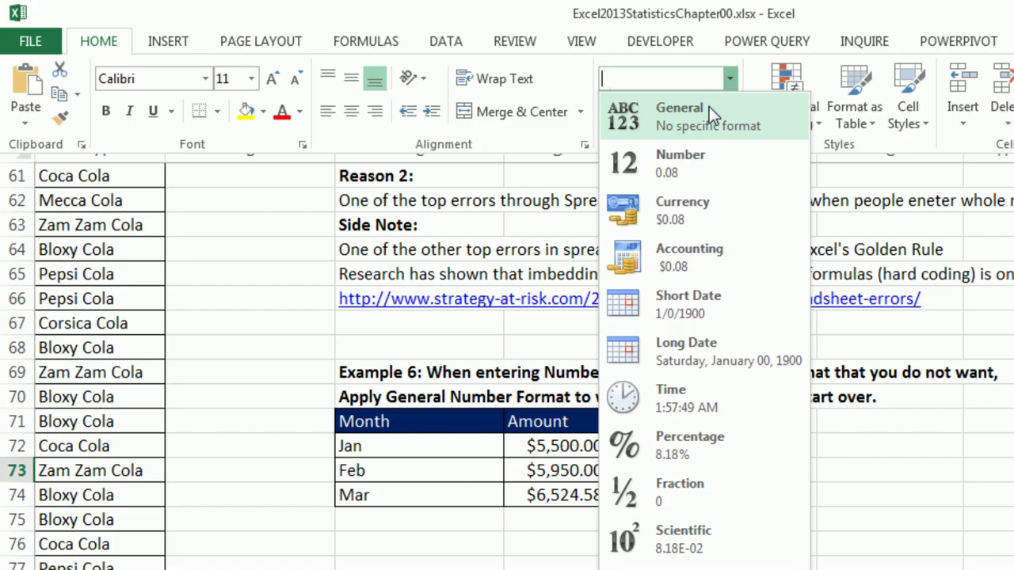
click(709, 106)
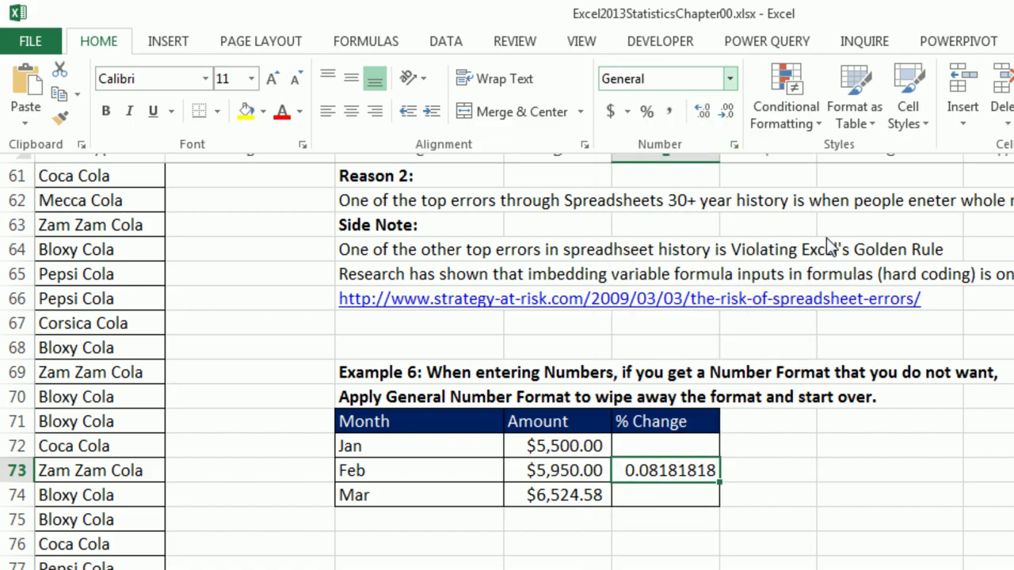
click(733, 77)
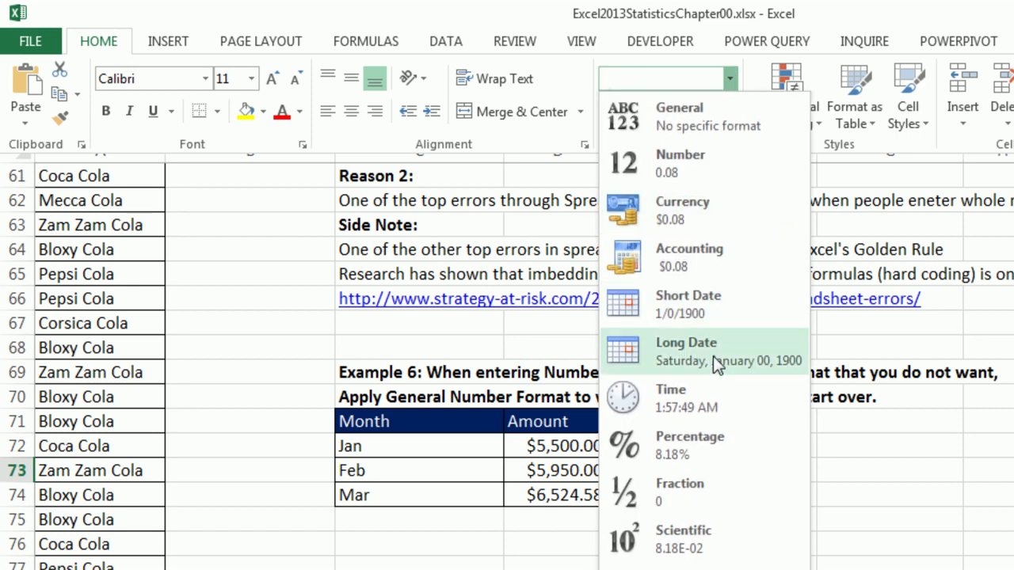
click(707, 445)
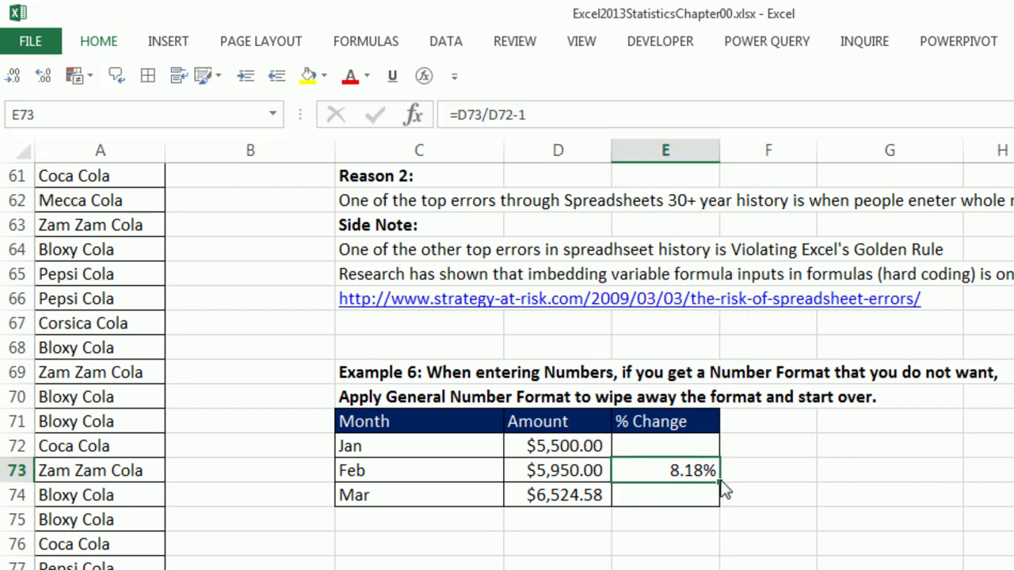
- Copy the % Change formula from E73 down to the Mar row in E74
drag(718, 495, 719, 502)
click(686, 492)
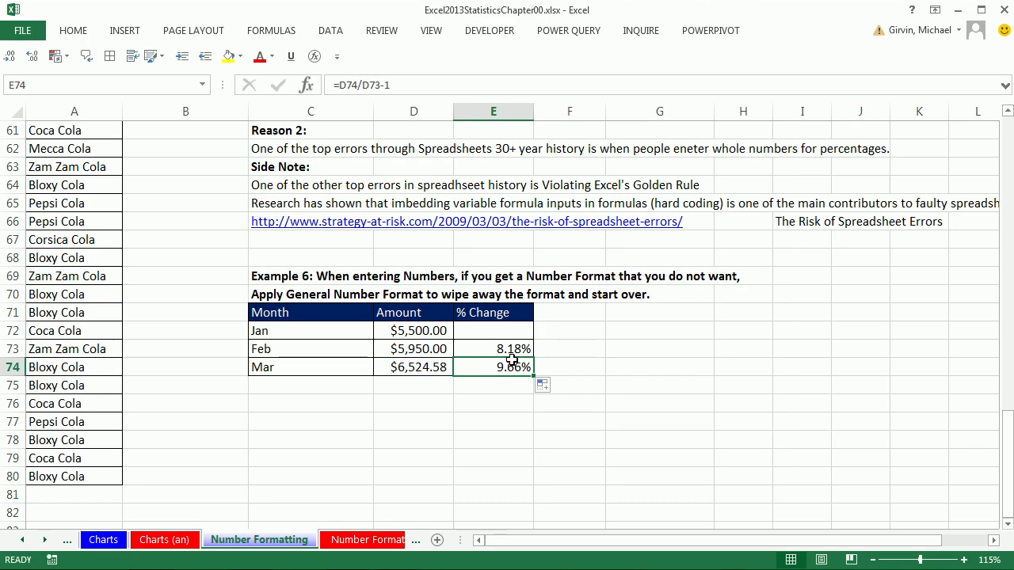
- Switch to the Change-Inc-Dec worksheet
click(45, 539)
click(45, 540)
click(45, 539)
click(107, 541)
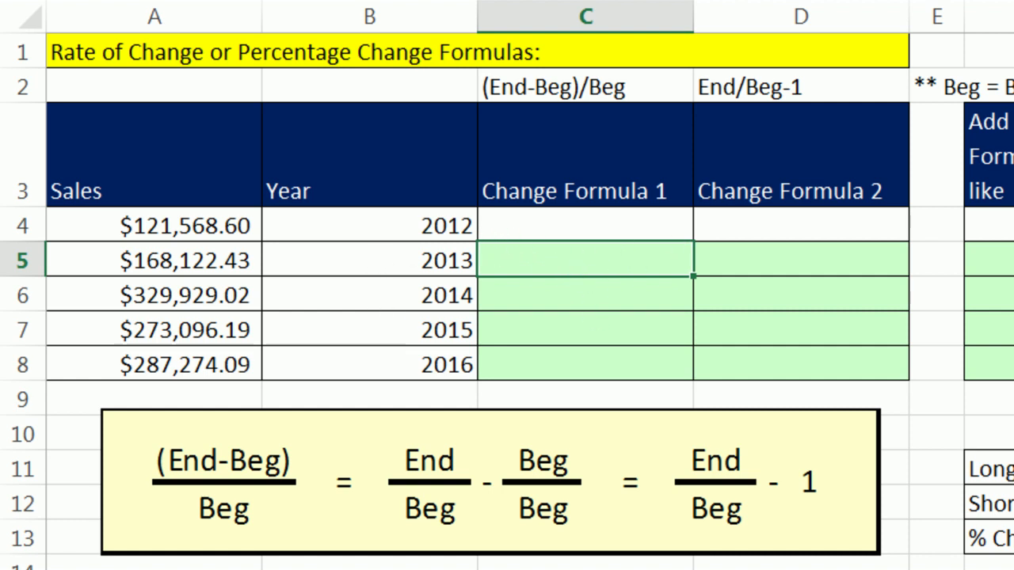
- Calculate the 2013 sales change under Change Formula 1 in C5 with =(A5-A4)/A4
text(=()
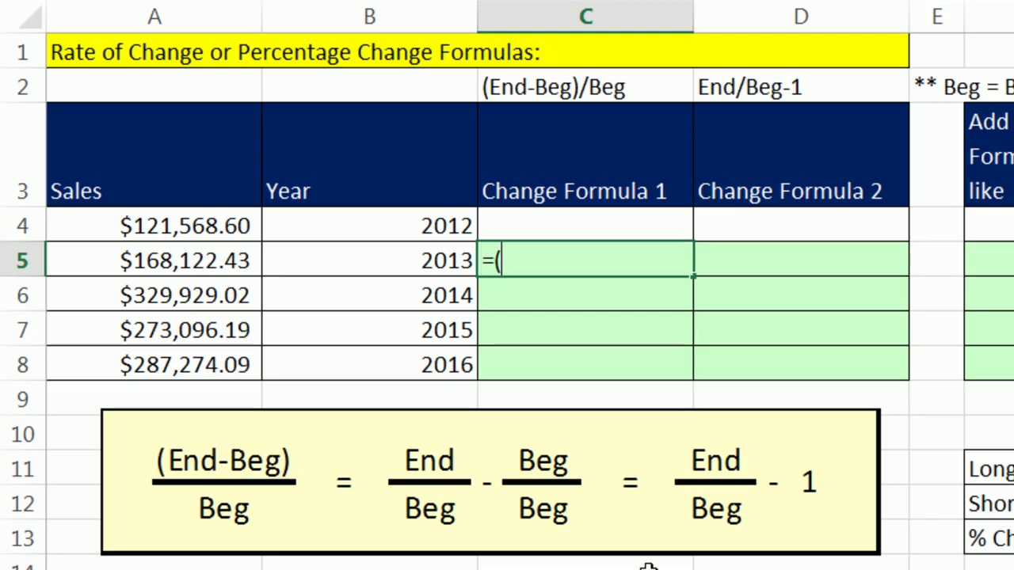
key(Left)
key(Left)
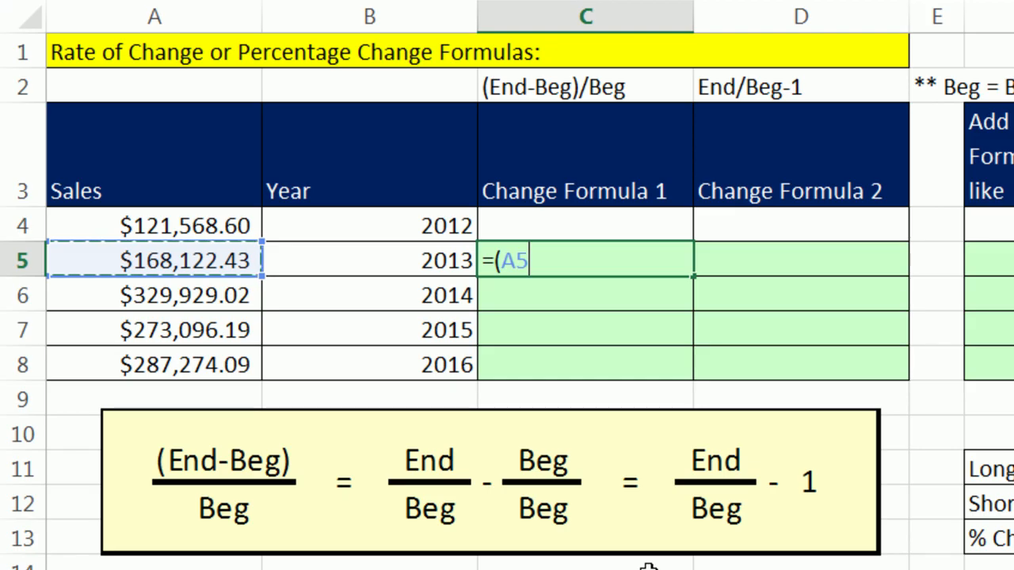
text(-)
key(Left)
key(Left)
key(Up)
text())
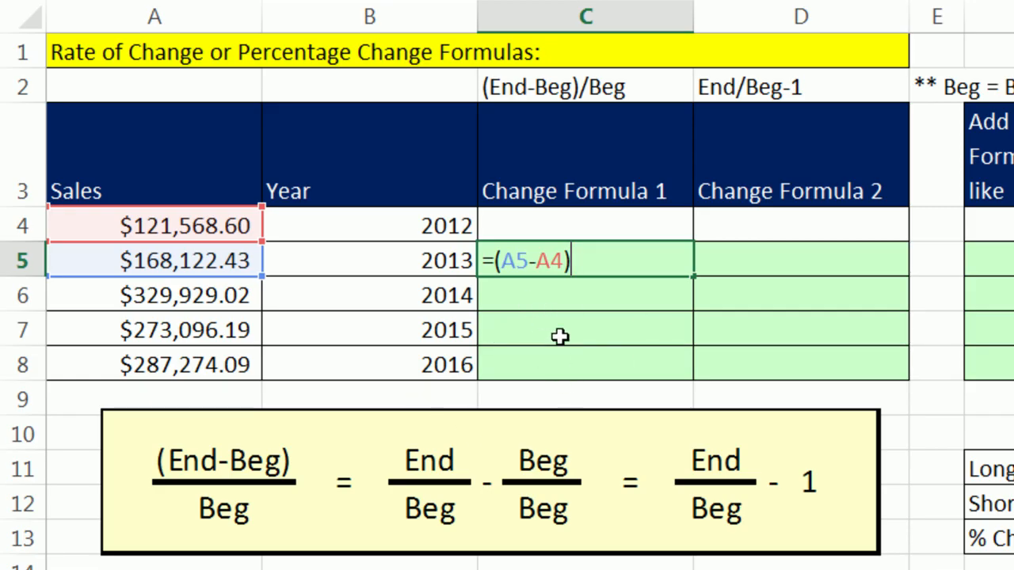
text(/)
key(Left)
key(Left)
key(Up)
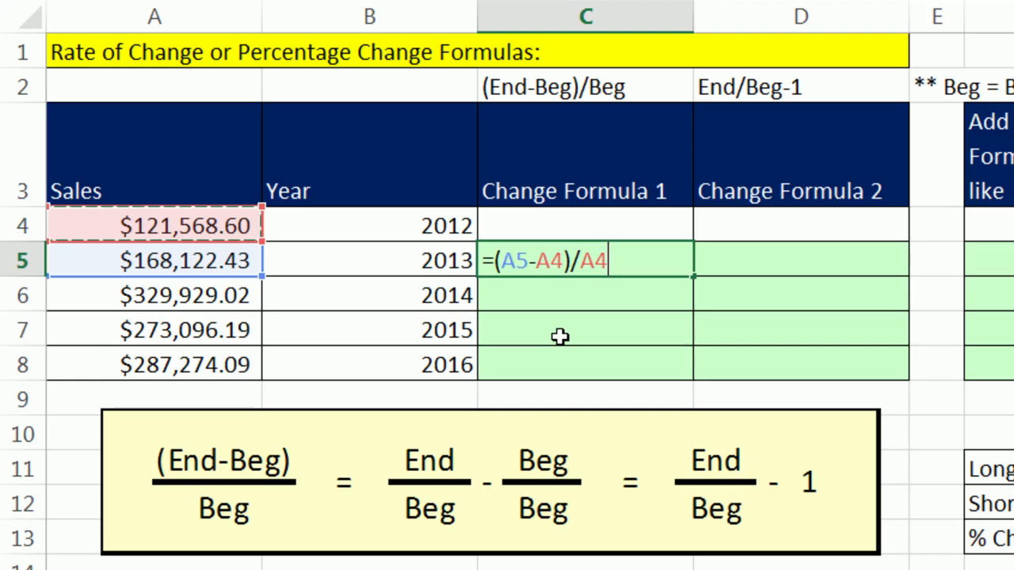
key(ctrl+Return)
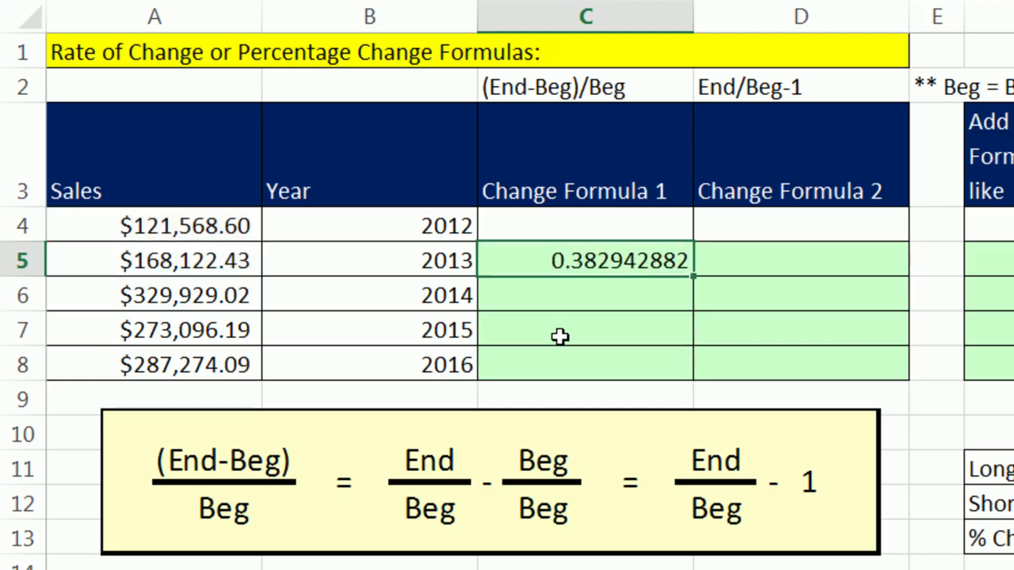
- Copy the Change Formula 1 formula from C5 down through C8, and check the cell references in C8 and C5
double_click(694, 276)
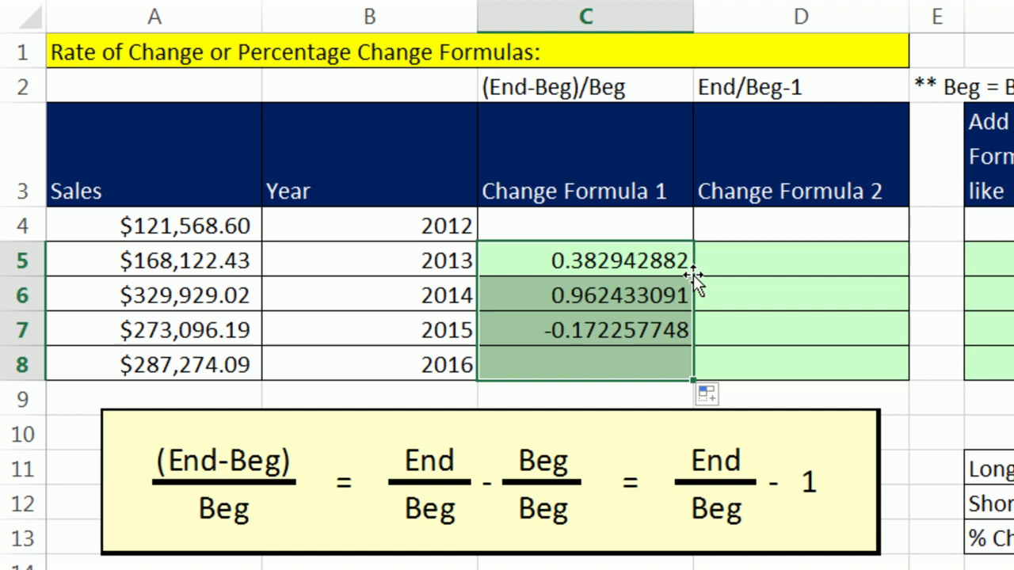
click(638, 368)
key(F2)
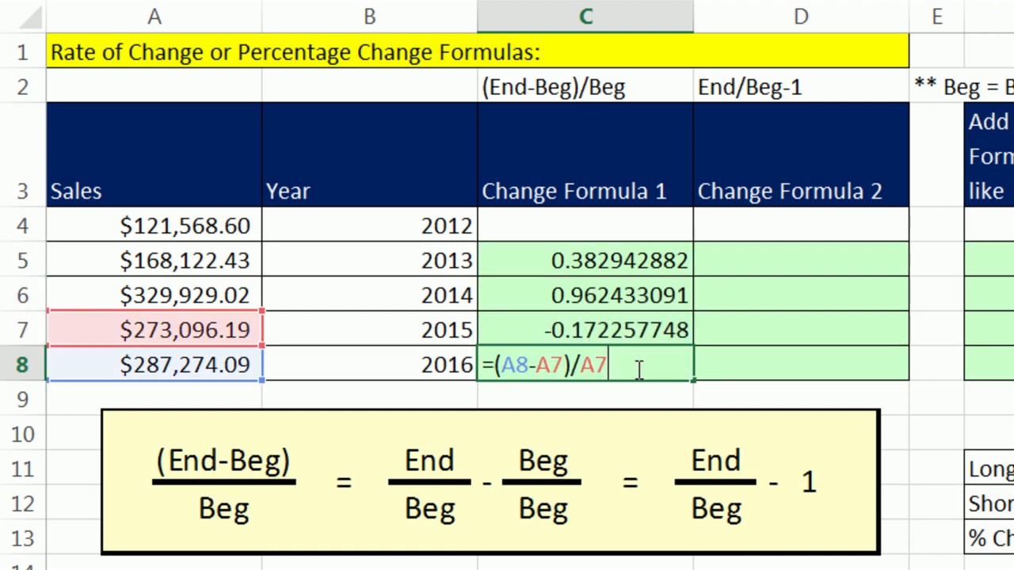
key(Escape)
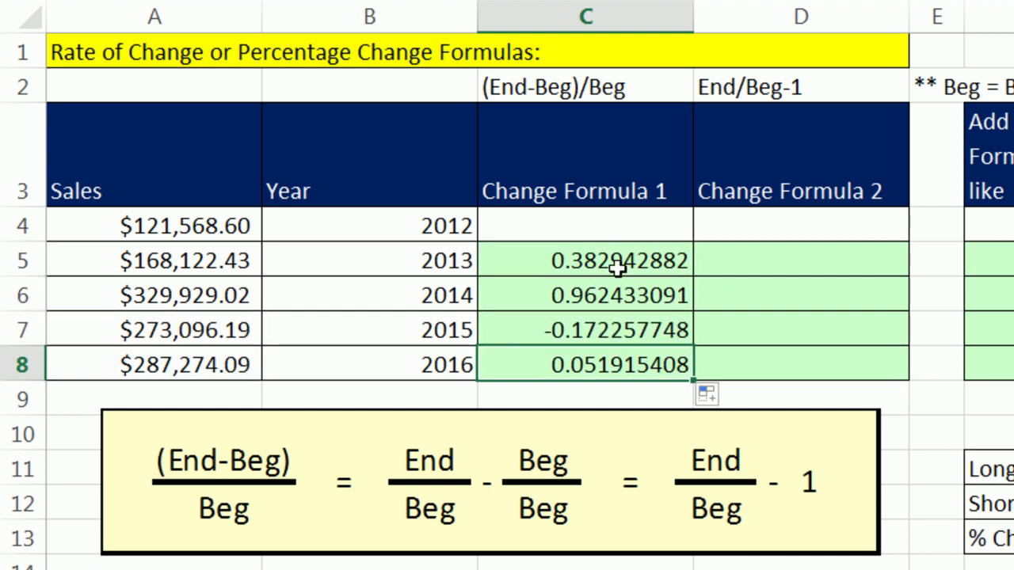
click(617, 268)
key(F2)
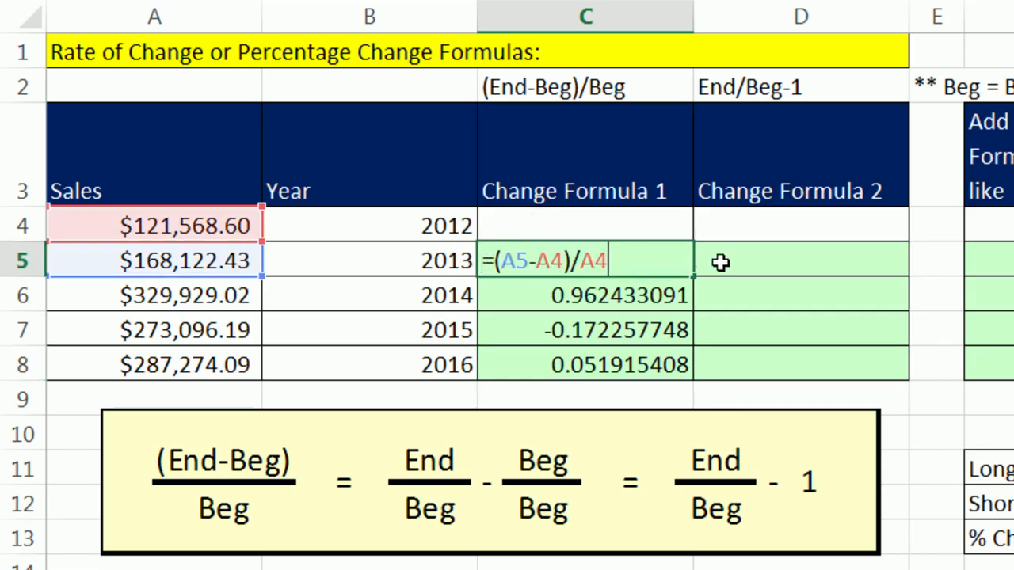
- Enter =A5/A4-1 in D5 under Change Formula 2 and copy it down through D8
click(712, 261)
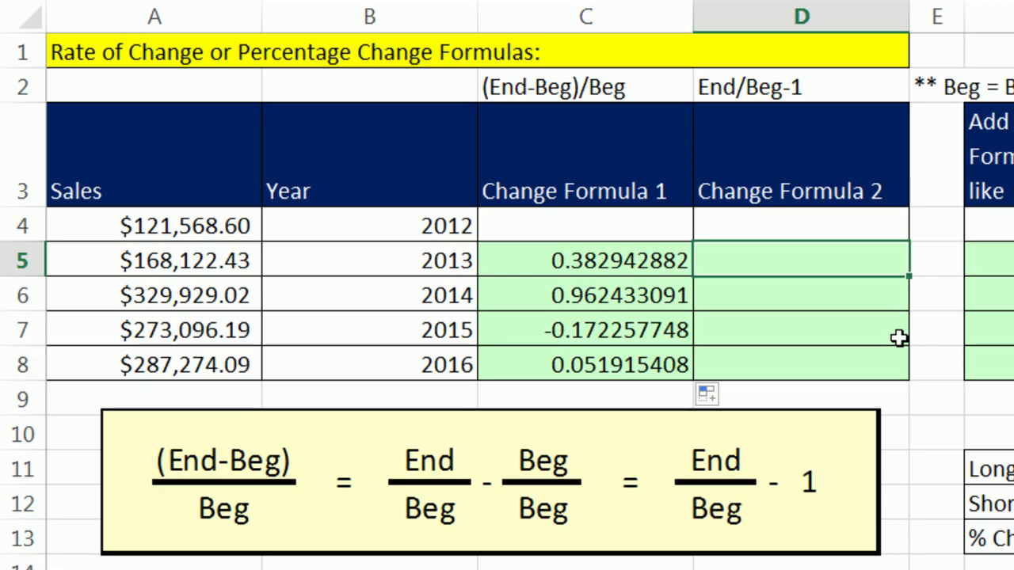
text(=)
key(Left)
key(Left)
key(Left)
text(/)
key(Left)
key(Left)
key(Left)
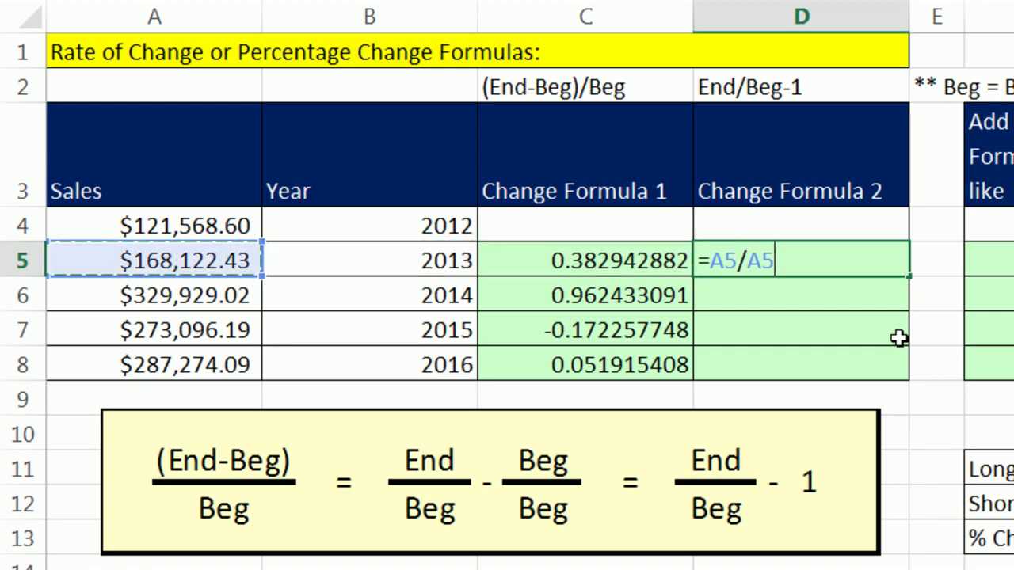
key(Up)
text(-1)
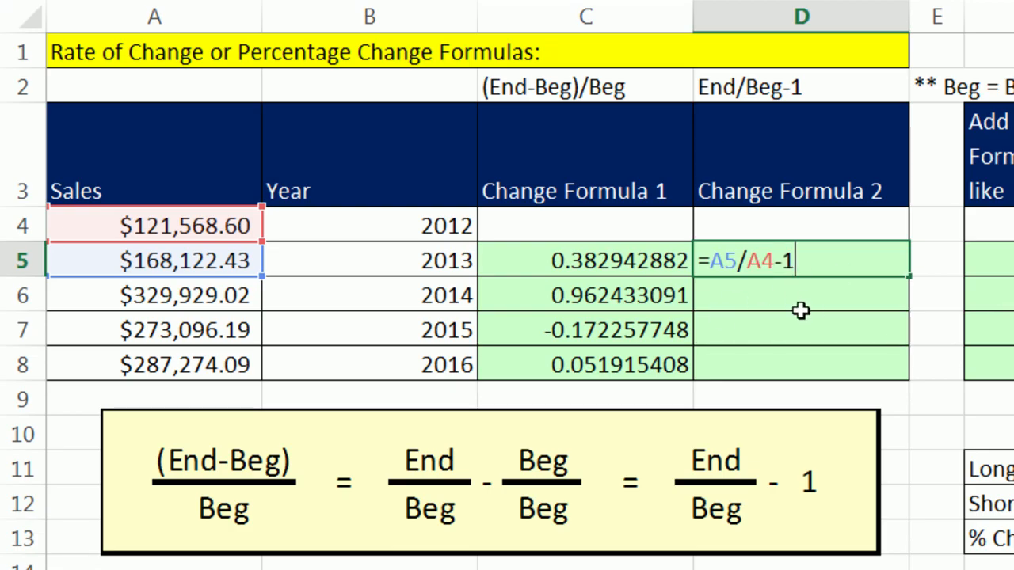
key(ctrl+Return)
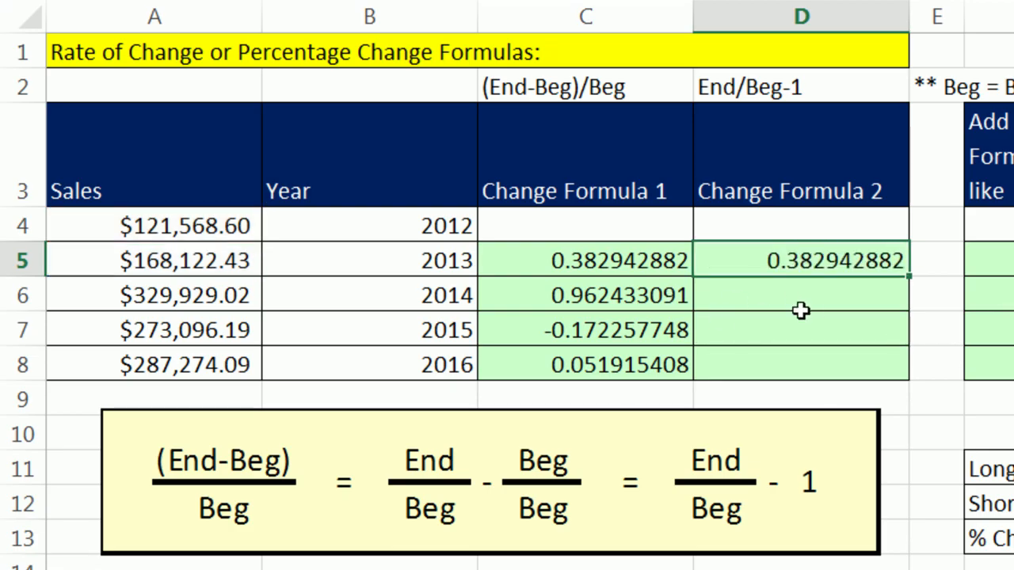
double_click(910, 276)
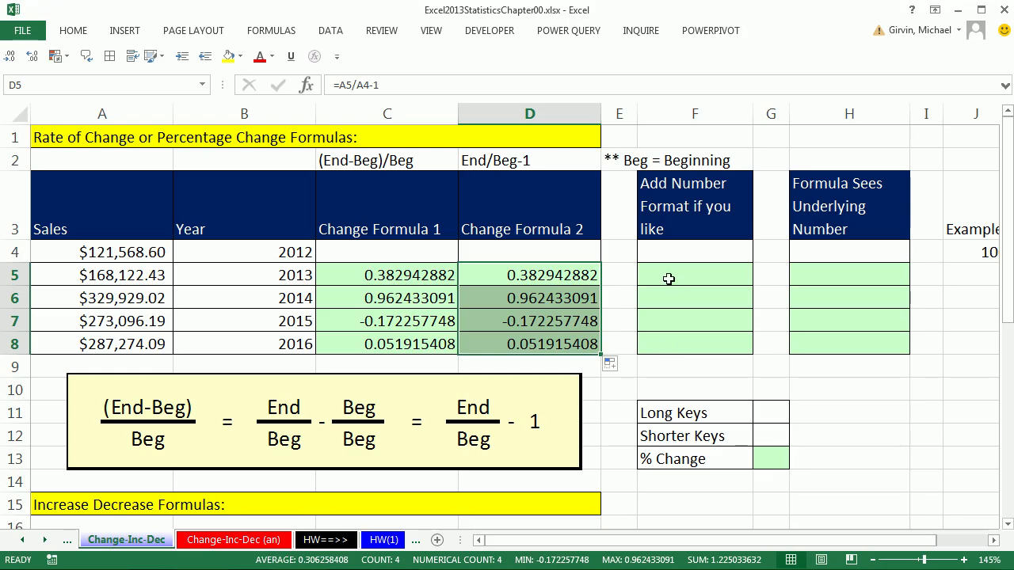
- Link F5 to the first change result with =C5 and copy it down through F8
click(665, 276)
text(=)
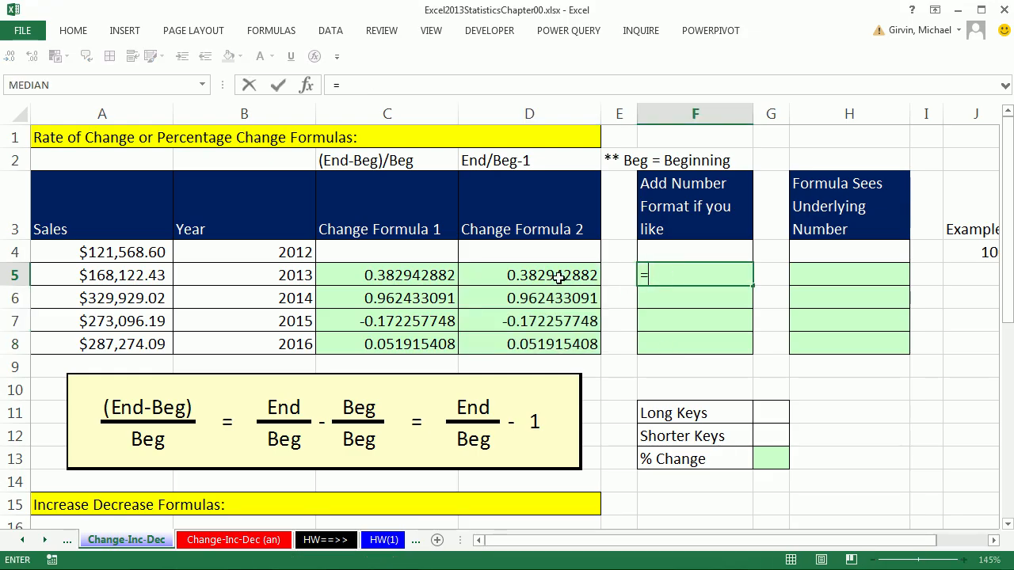
click(407, 275)
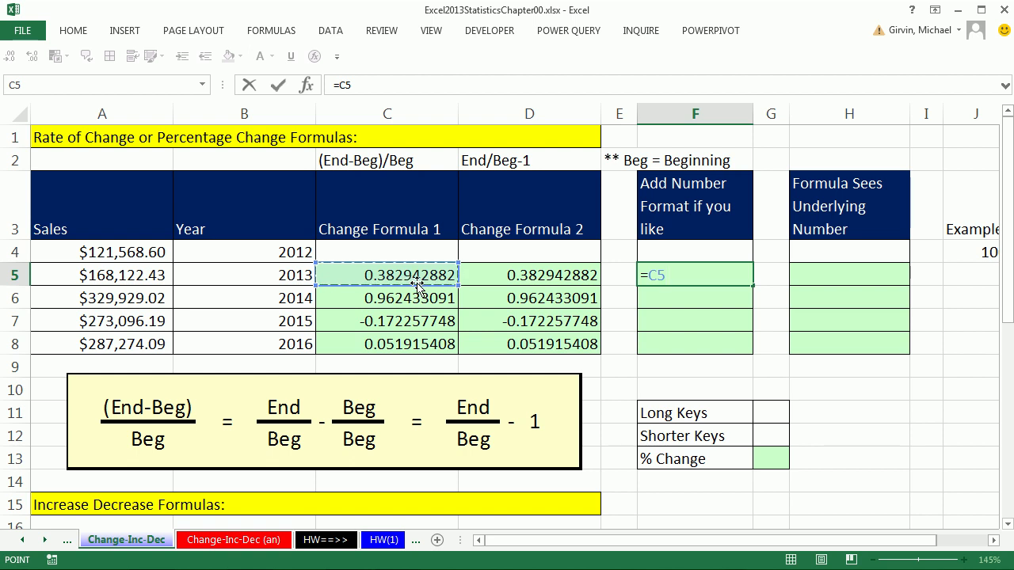
key(ctrl+Return)
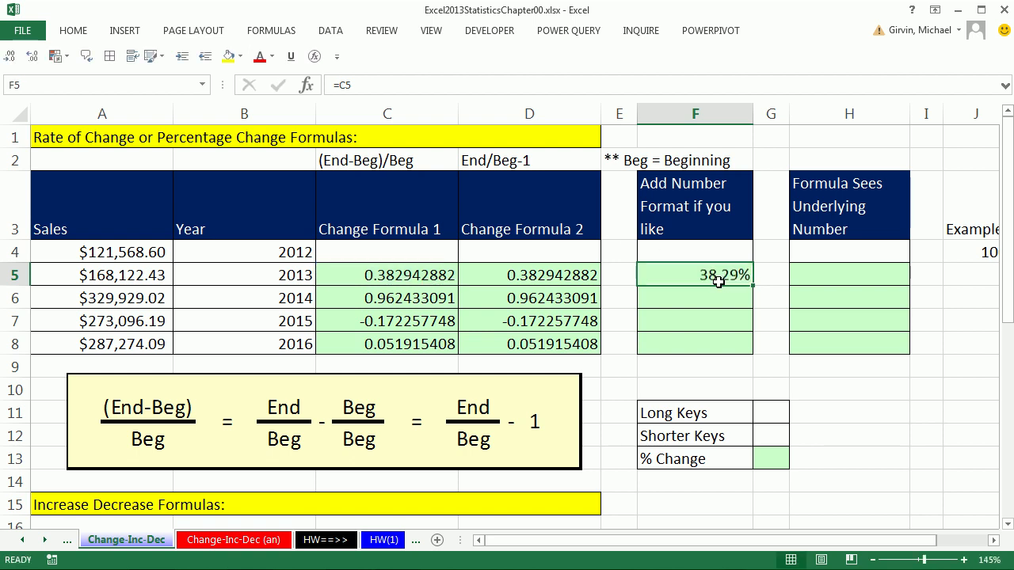
drag(753, 288, 751, 350)
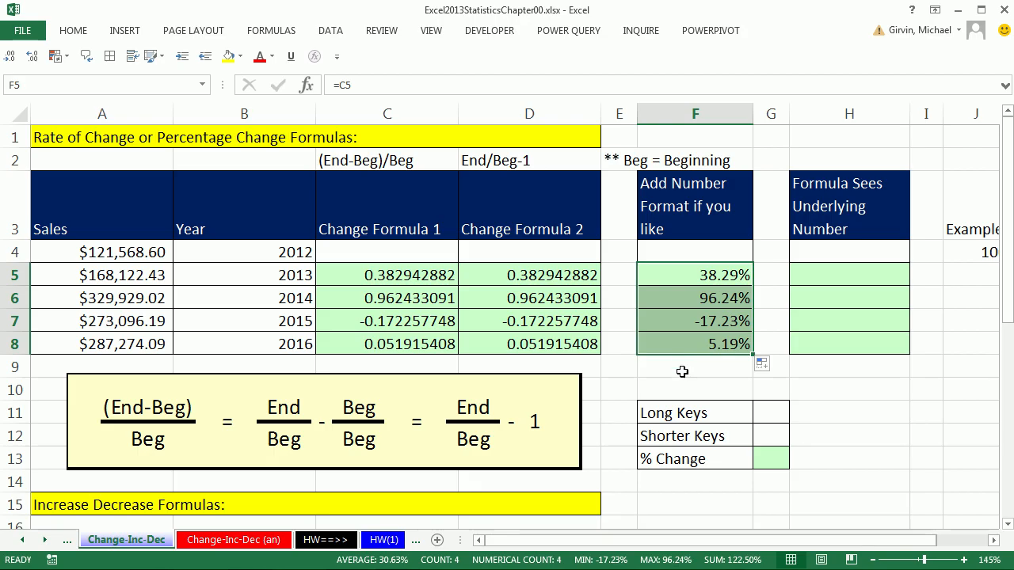
- Enter 7 as the Long Keys value in G11
click(769, 413)
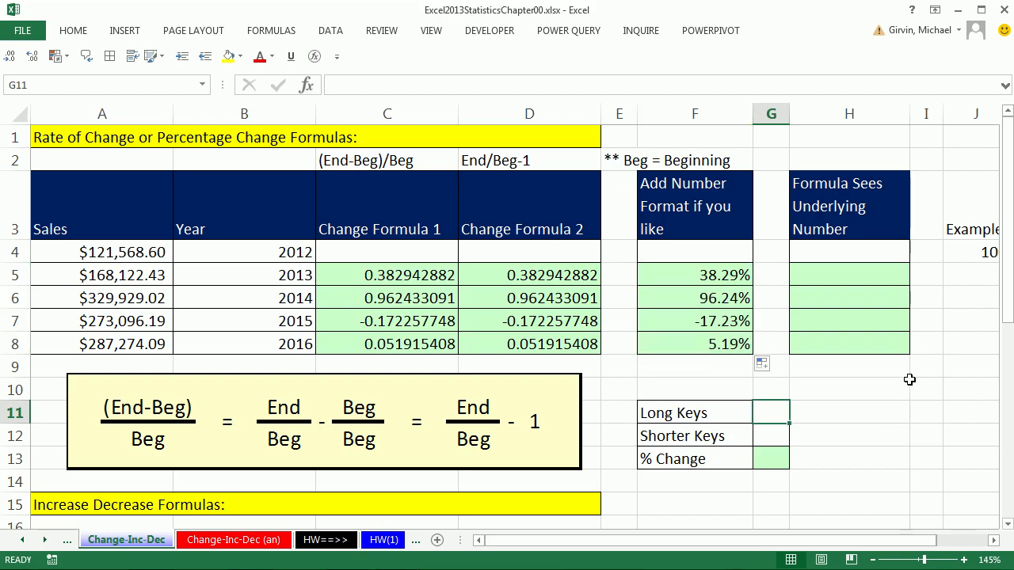
text(7)
key(Return)
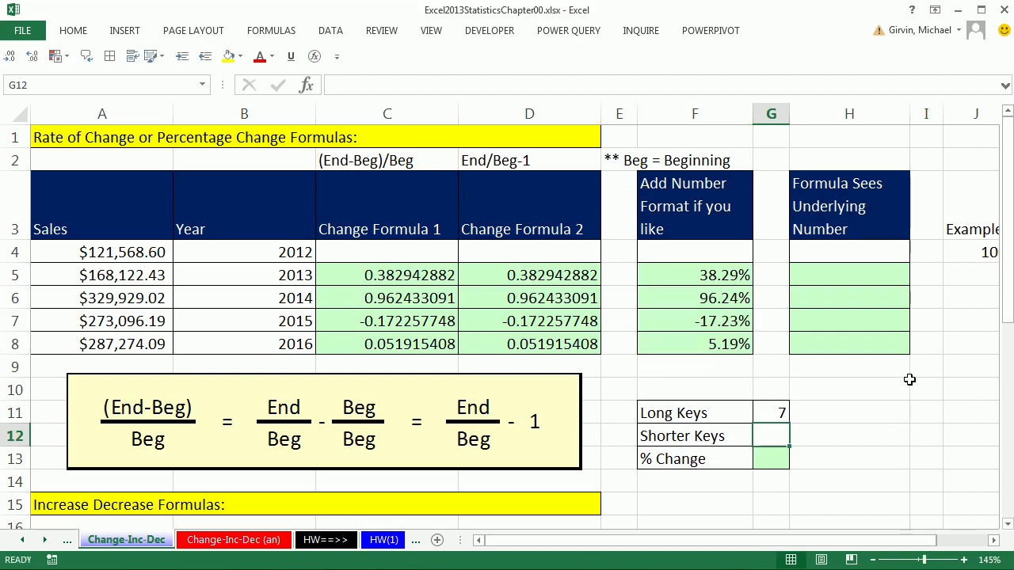
- Enter 5 as the Shorter Keys value in G12 and calculate the % Change in G13 with =G12/G11-1
text(5)
key(Return)
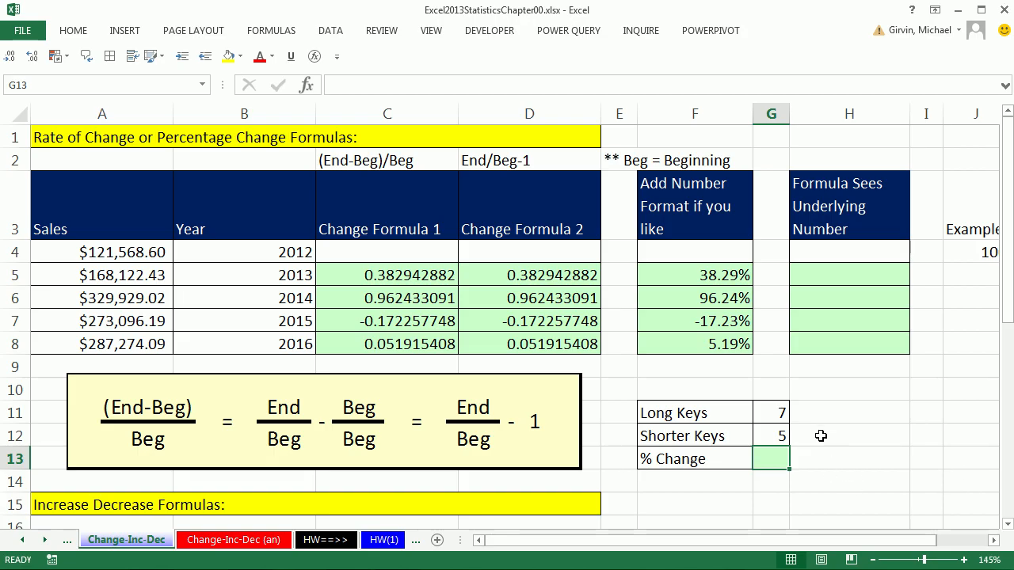
text(=)
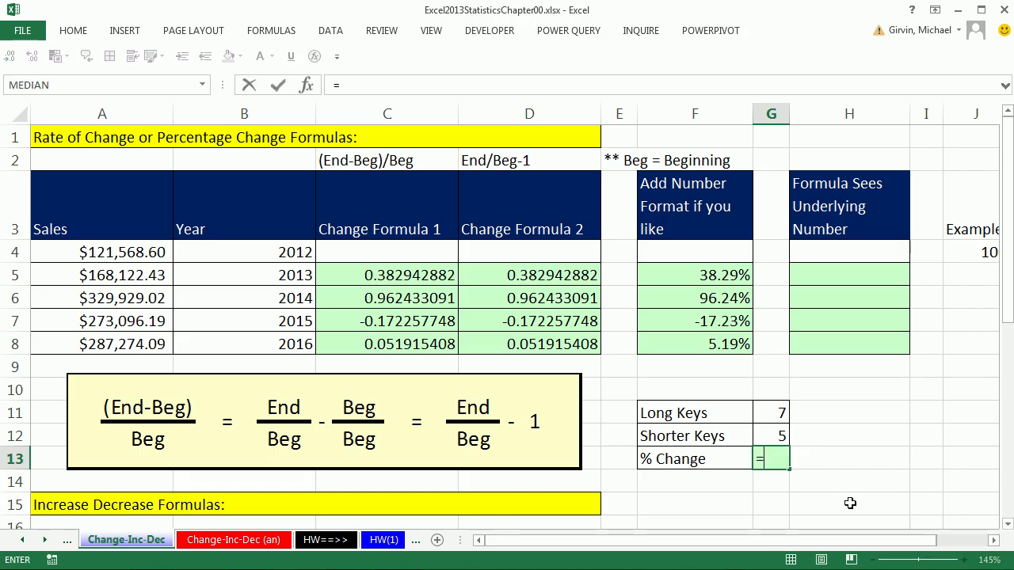
key(Up)
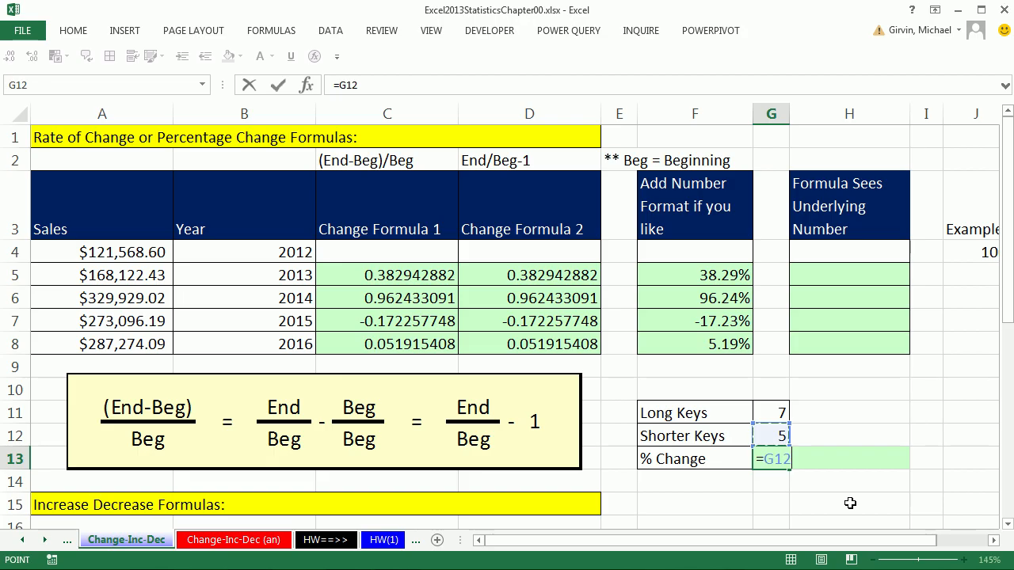
text(/)
key(Up)
key(Up)
text(-1)
key(ctrl+Return)
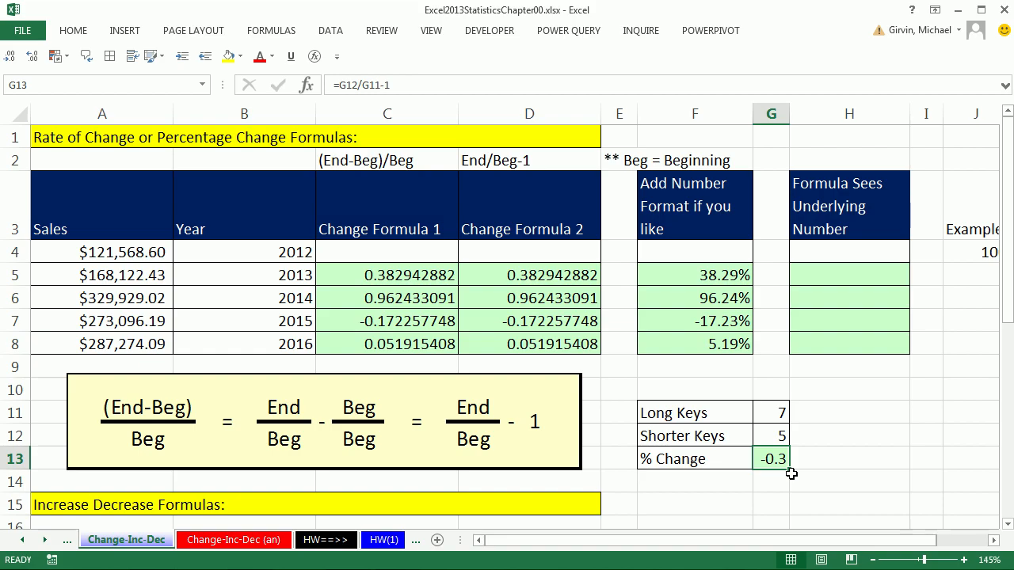
- Enter =A18+A18*B18 in C18 under Investment at End of Year Formula 1 and copy it down through C21
click(1008, 525)
scroll(1009, 524, down, 7)
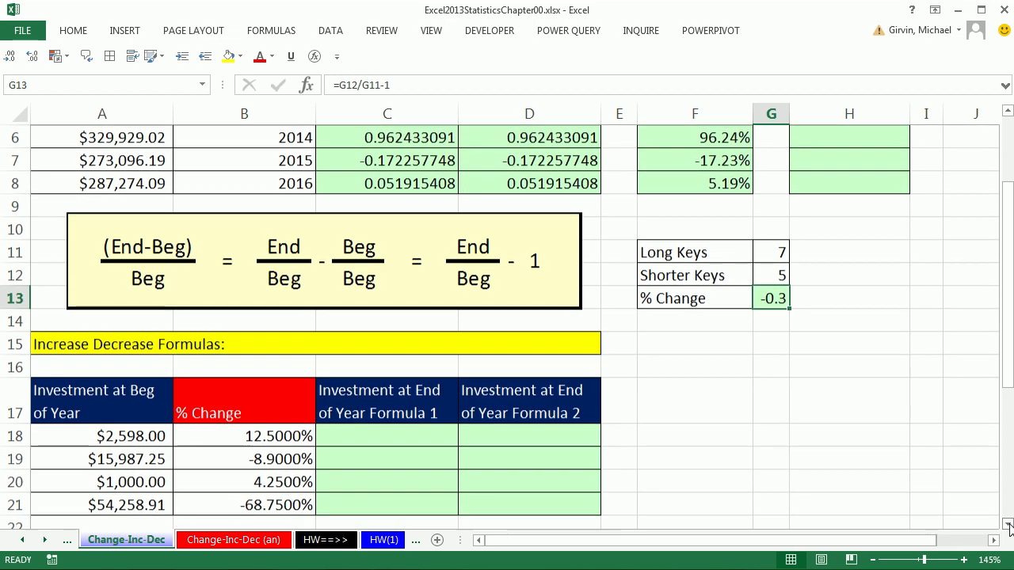
scroll(1008, 524, down, 5)
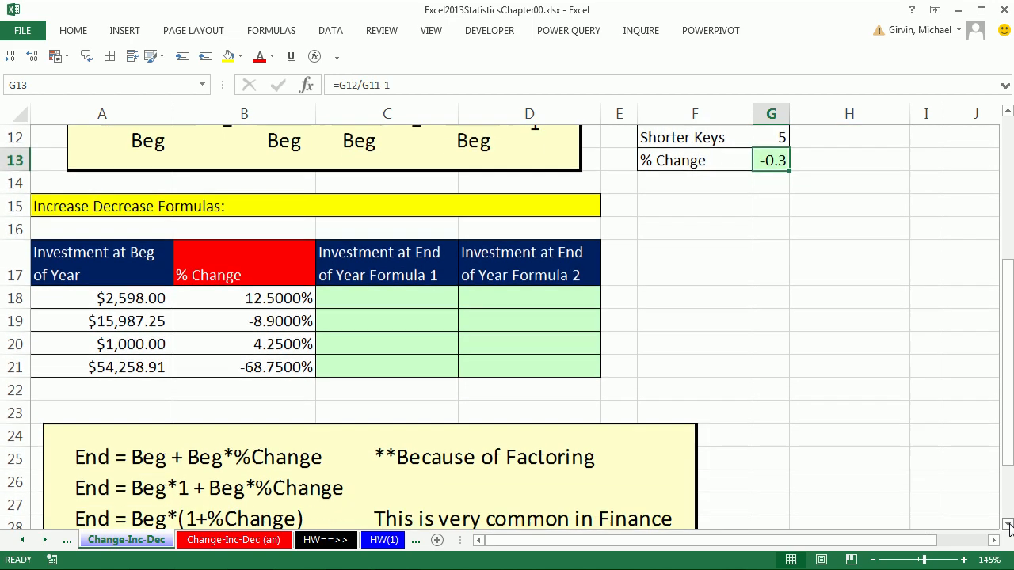
scroll(1009, 525, down, 1)
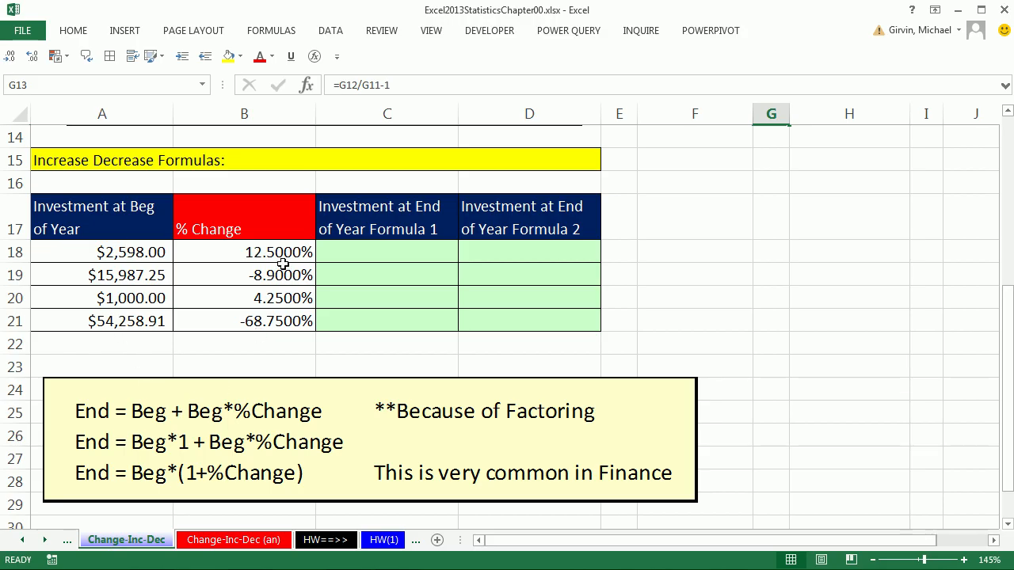
click(379, 249)
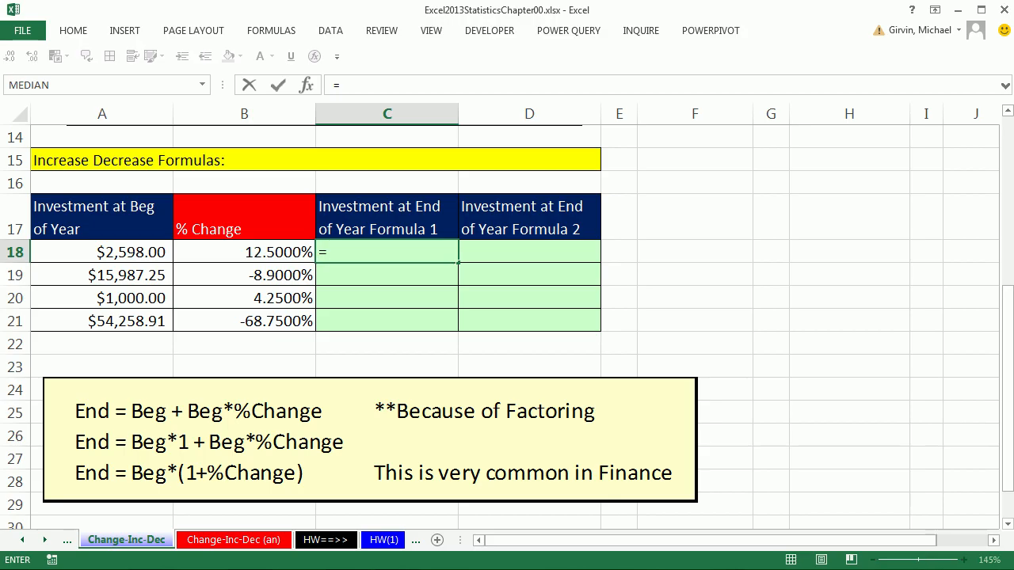
key(Left)
key(Left)
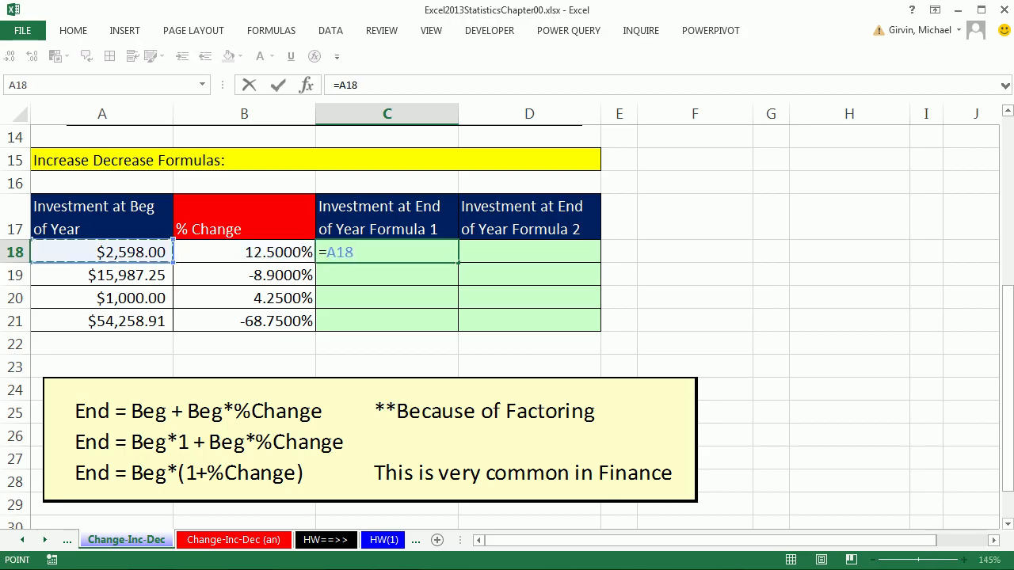
text(+)
key(Left)
key(Left)
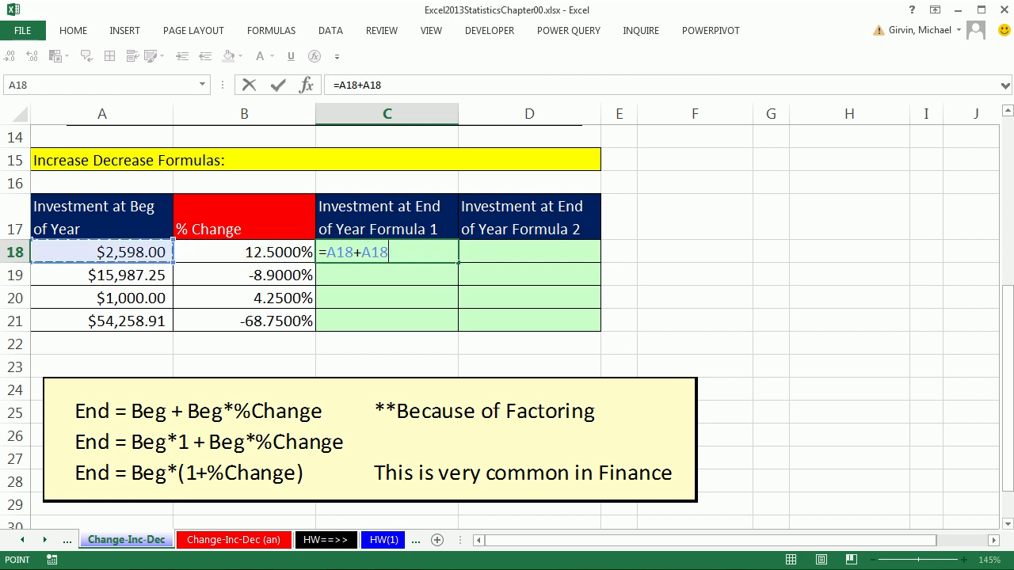
text(*)
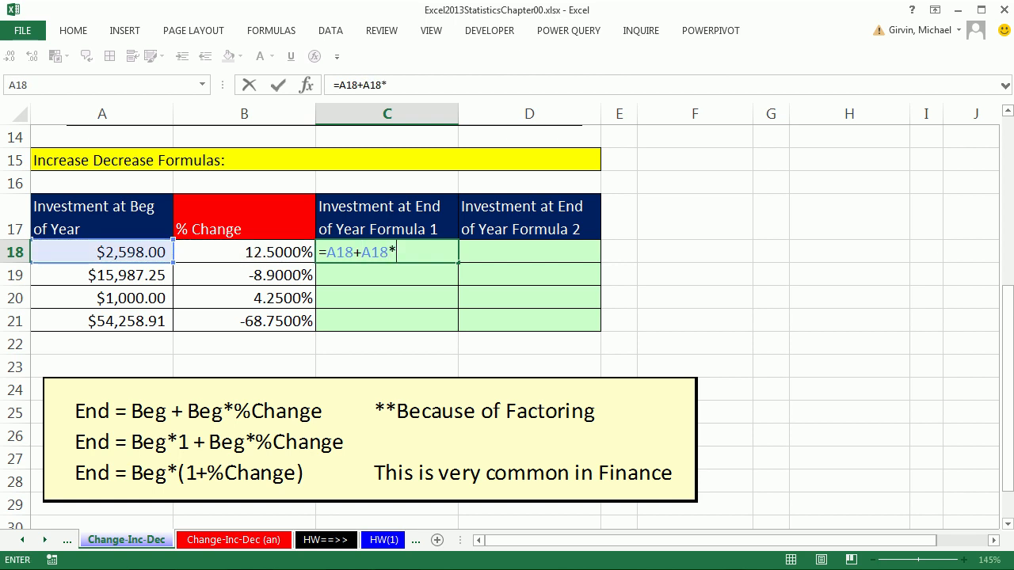
key(Left)
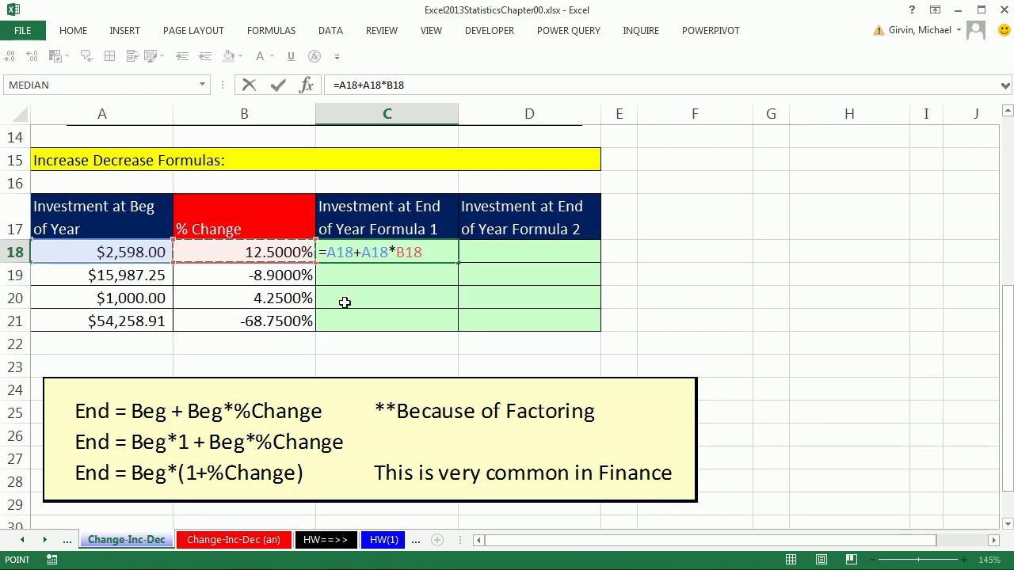
key(ctrl+Return)
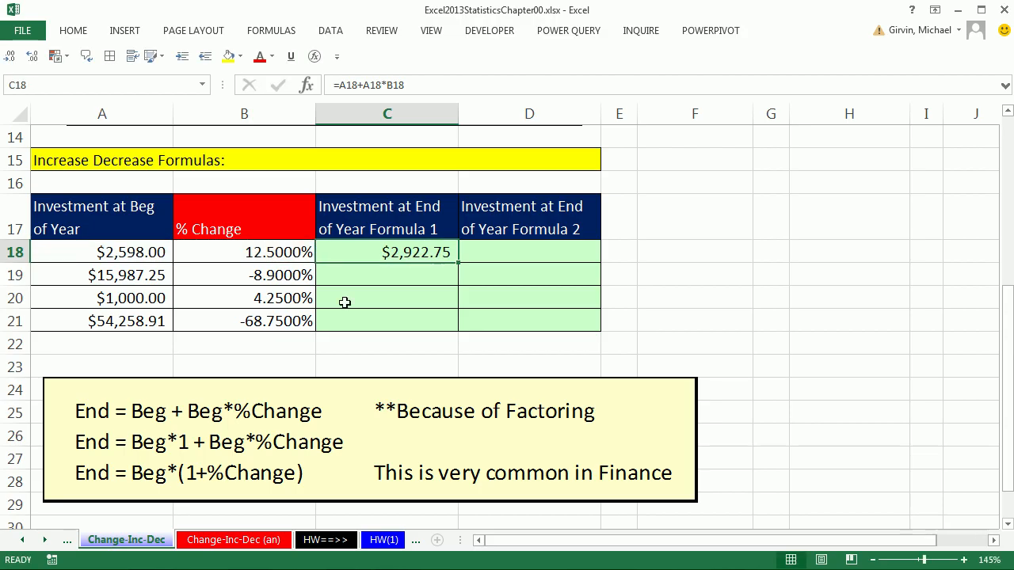
double_click(457, 261)
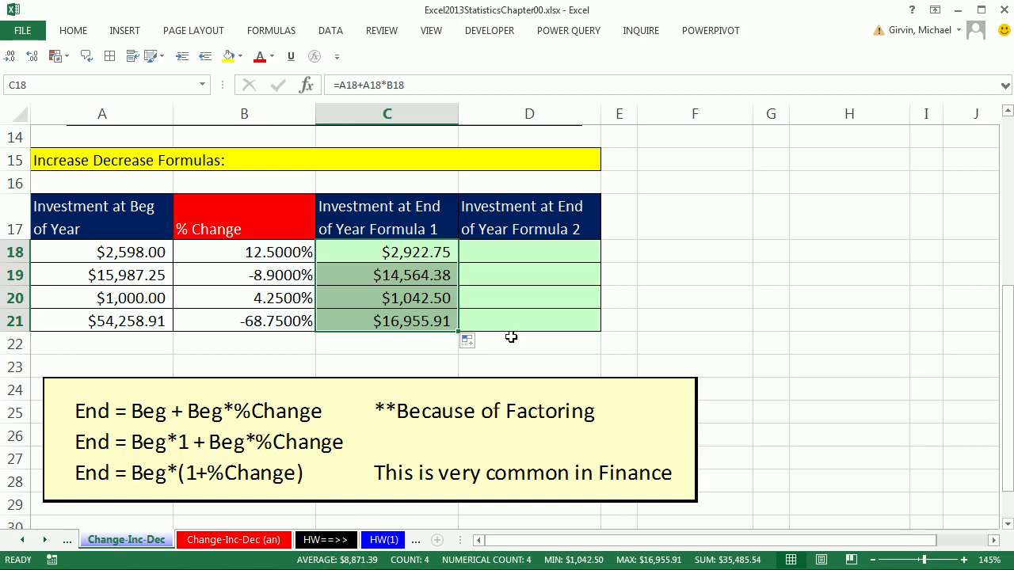
- Enter =A18*(1+B18) in D18 under Investment at End of Year Formula 2, copy it down through D21, and check the references in D21
click(499, 258)
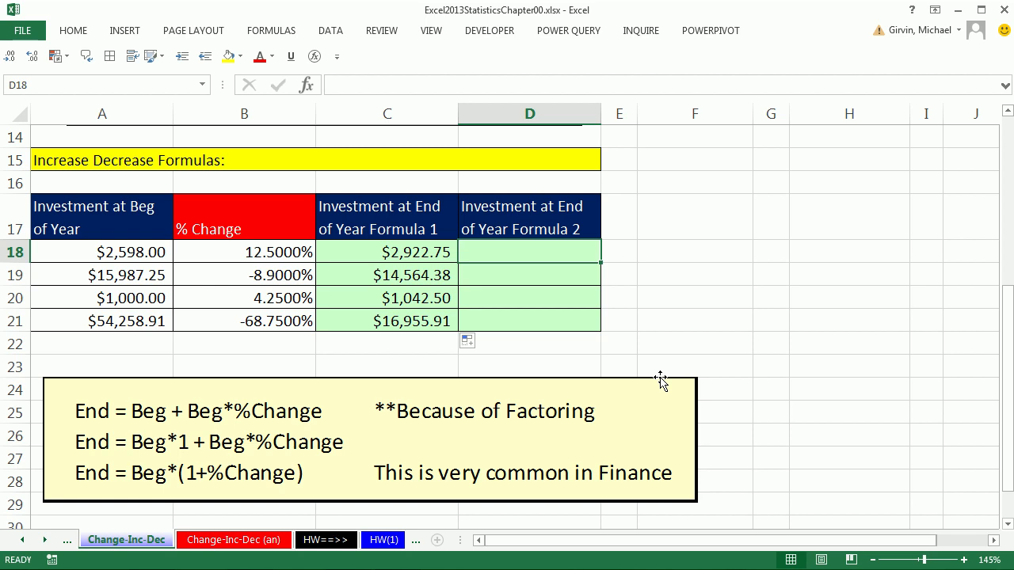
text(=)
key(Left)
key(Left)
key(Left)
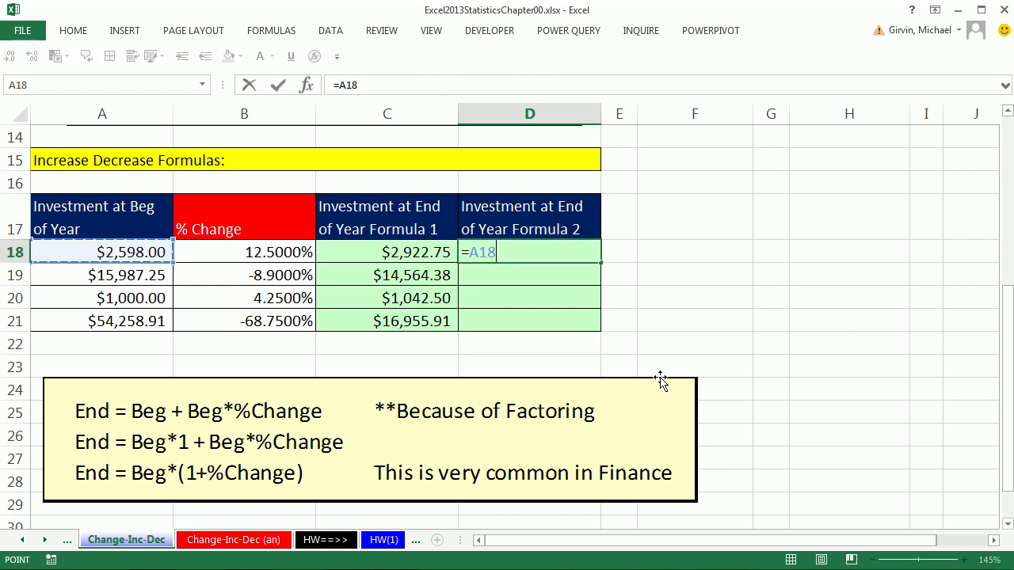
text(*()
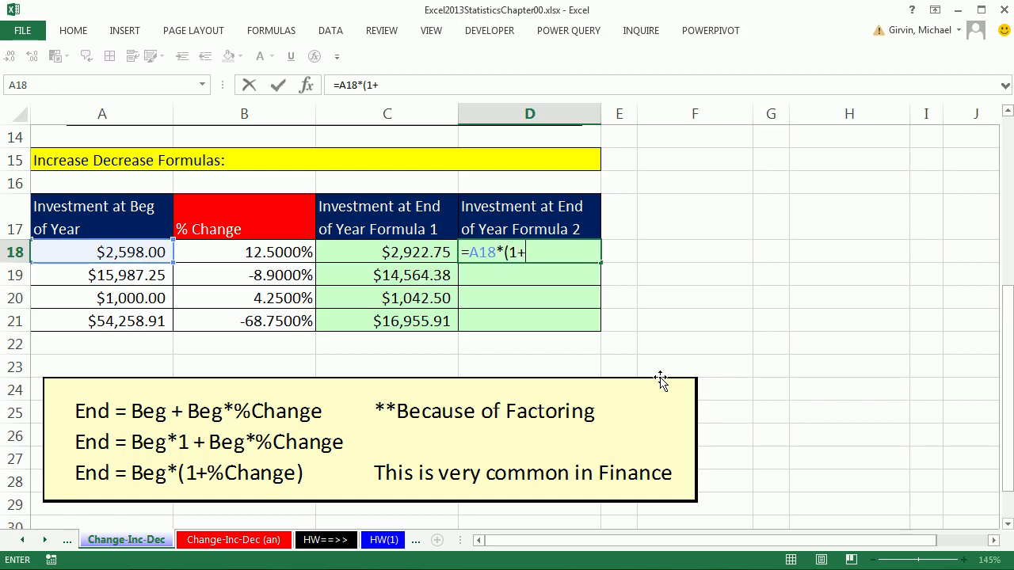
text(1+)
key(Left)
key(Left)
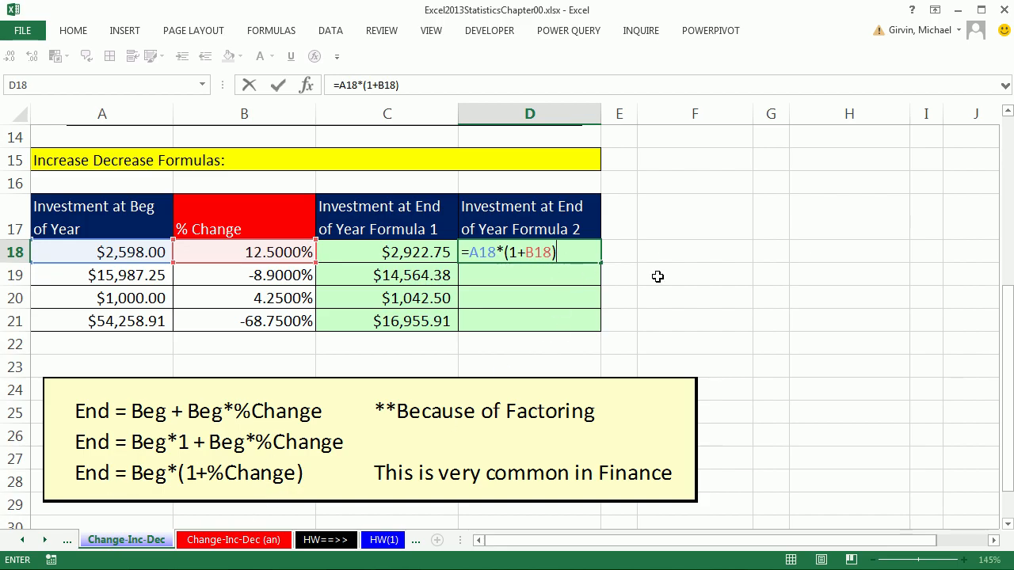
key(ctrl+Return)
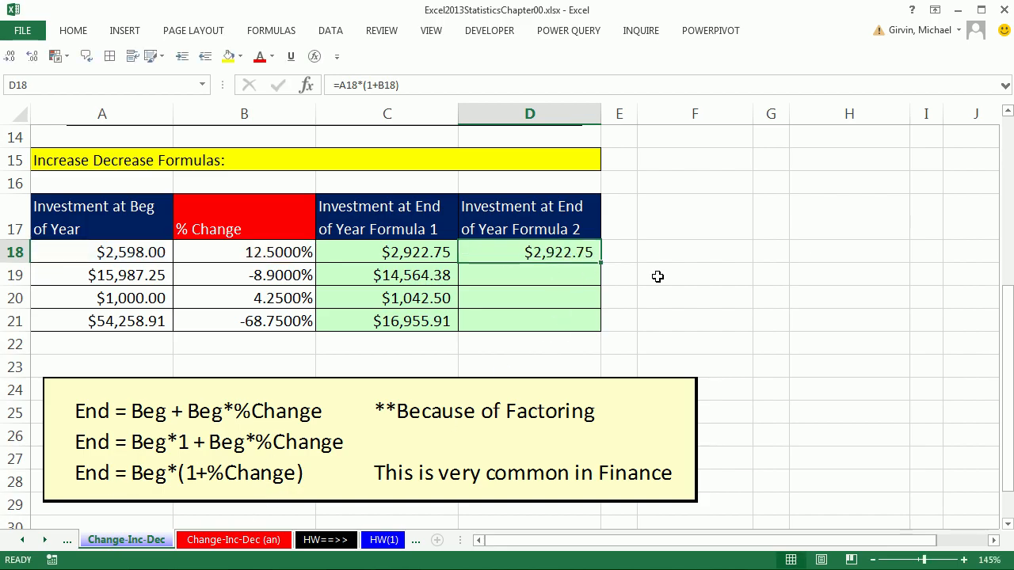
double_click(600, 263)
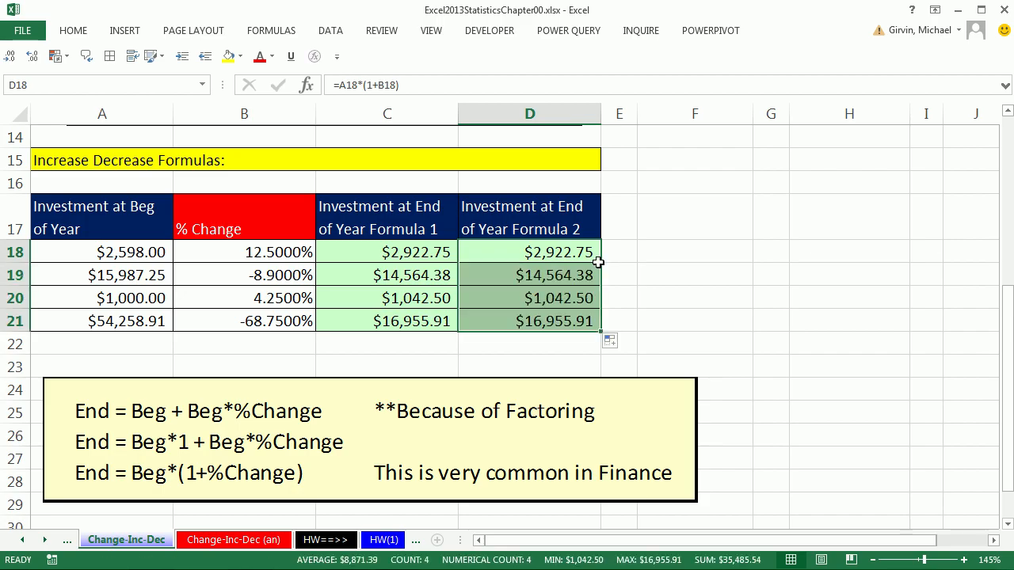
click(529, 323)
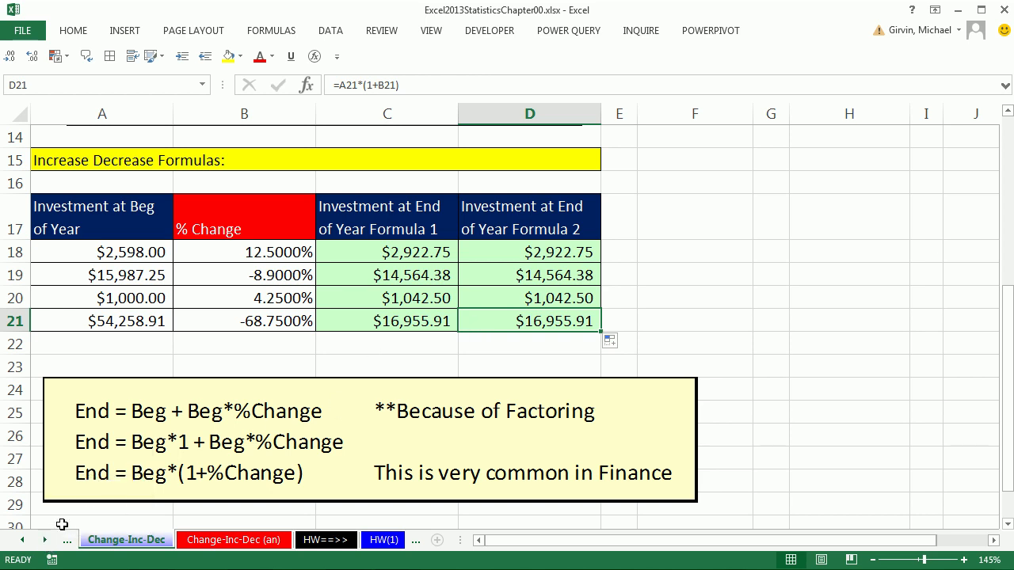
- Review the HW==>> homework instructions sheet, and look over the problems on HW(1), HW(1an), HW(2) and HW(3)
click(48, 545)
click(46, 545)
click(46, 545)
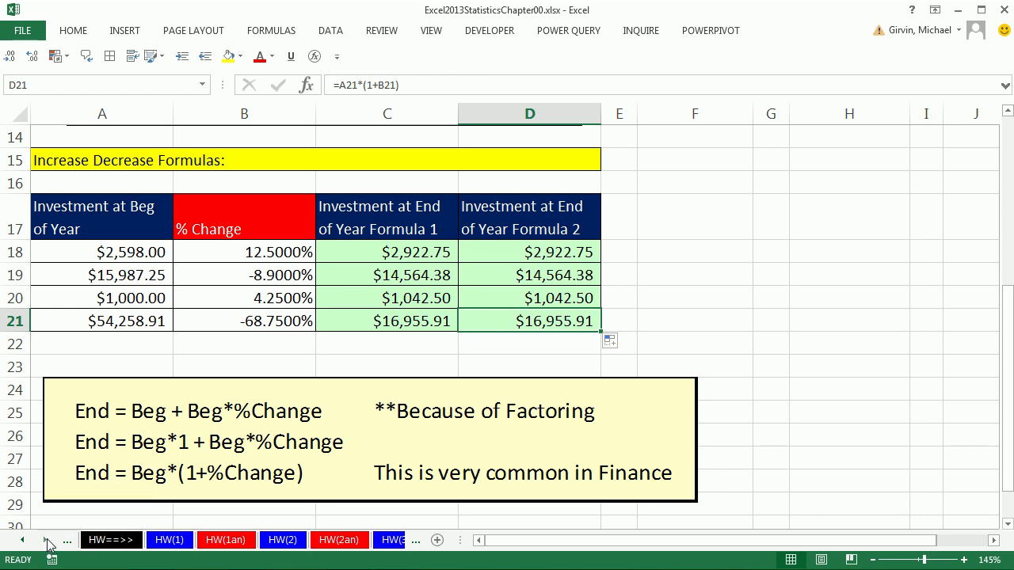
click(111, 540)
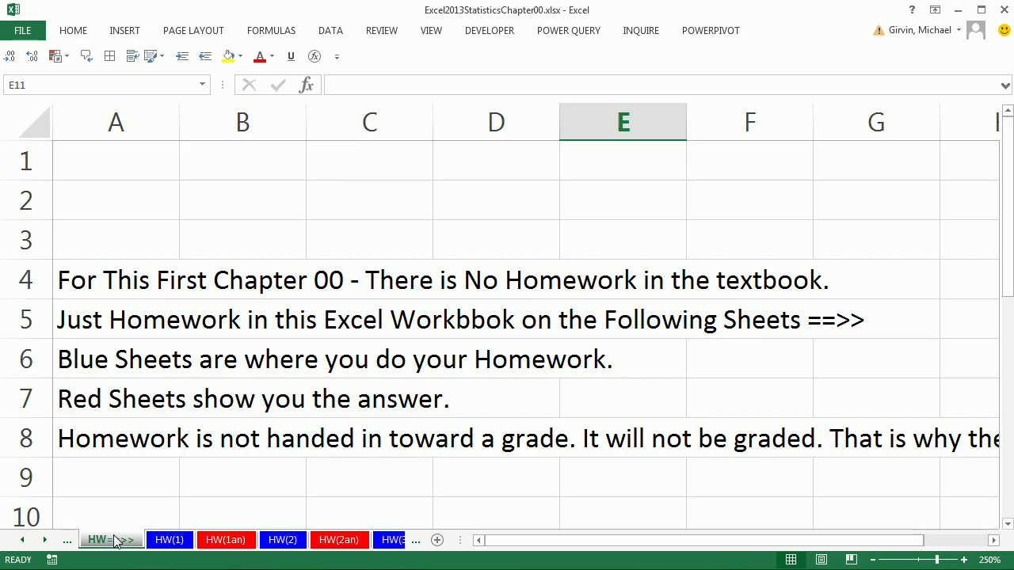
click(171, 542)
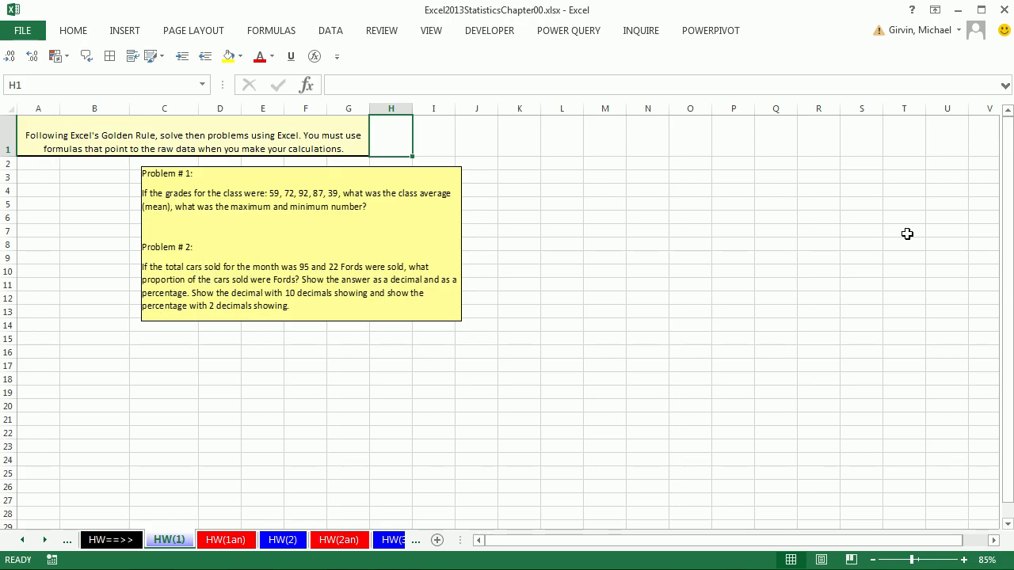
click(229, 539)
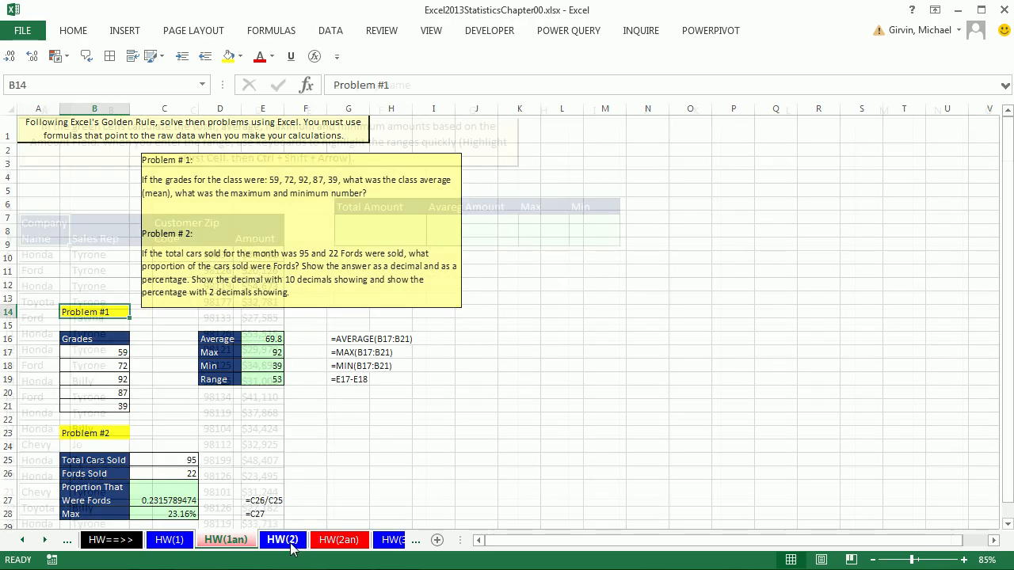
click(291, 548)
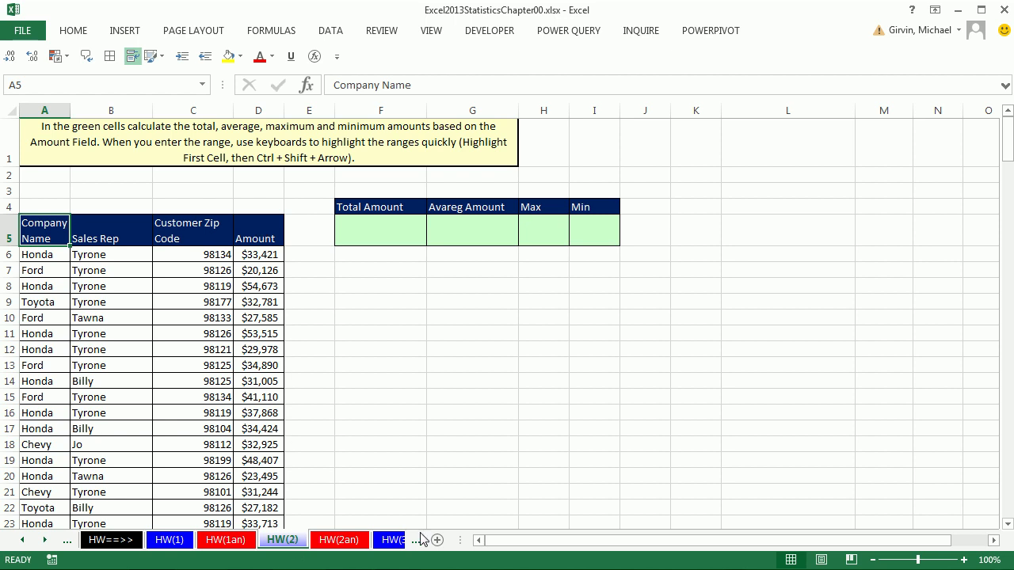
click(391, 539)
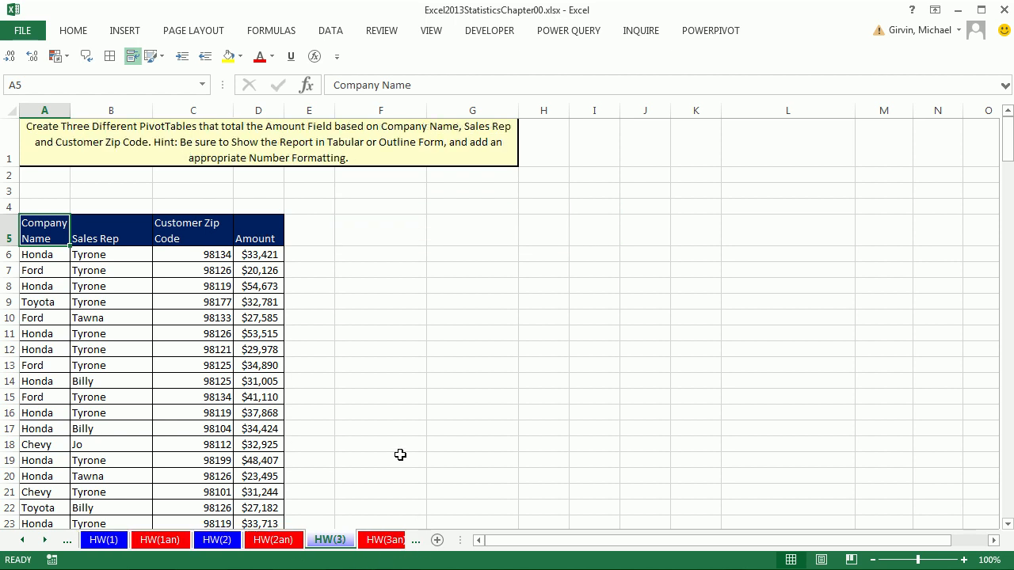
- Browse the remaining homework and answer sheets from HW(3) forward to HW(9an) at the end of the workbook
key(ctrl+Page_Down)
key(ctrl+Page_Down)
key(ctrl+Page_Down)
key(ctrl+Page_Down)
key(ctrl+Page_Down)
key(ctrl+Page_Down)
key(ctrl+Page_Down)
key(ctrl+Page_Down)
key(ctrl+Page_Down)
key(ctrl+Page_Down)
key(ctrl+Page_Down)
key(ctrl+Page_Down)
key(ctrl+Page_Down)
- Go back through the homework sheets and return to the Change-Inc-Dec sheet
key(ctrl+Page_Up)
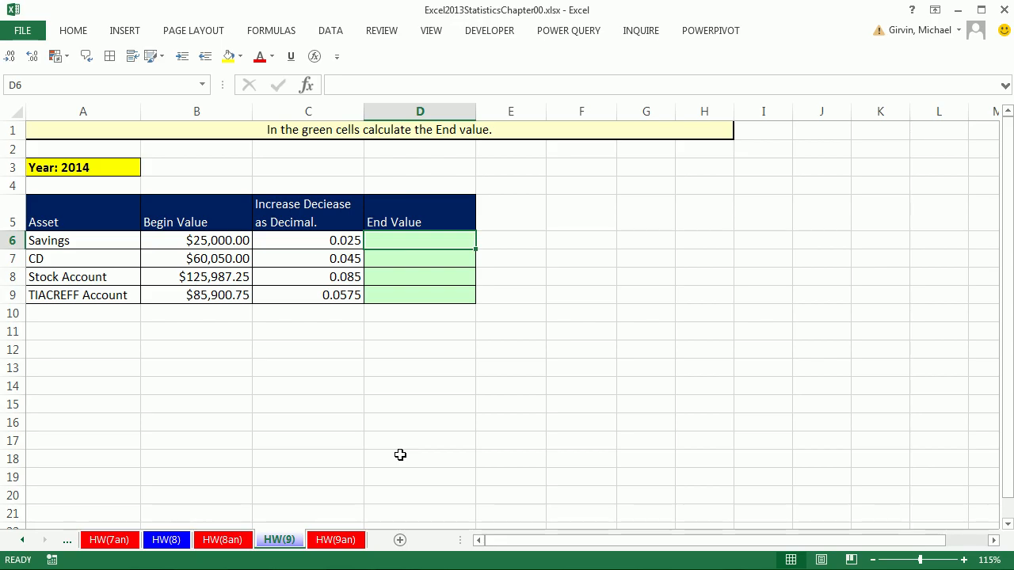
key(ctrl+Page_Up)
key(ctrl+Page_Up)
key(ctrl+Page_Up)
key(ctrl+Page_Up)
key(ctrl+Page_Up)
key(ctrl+Page_Up)
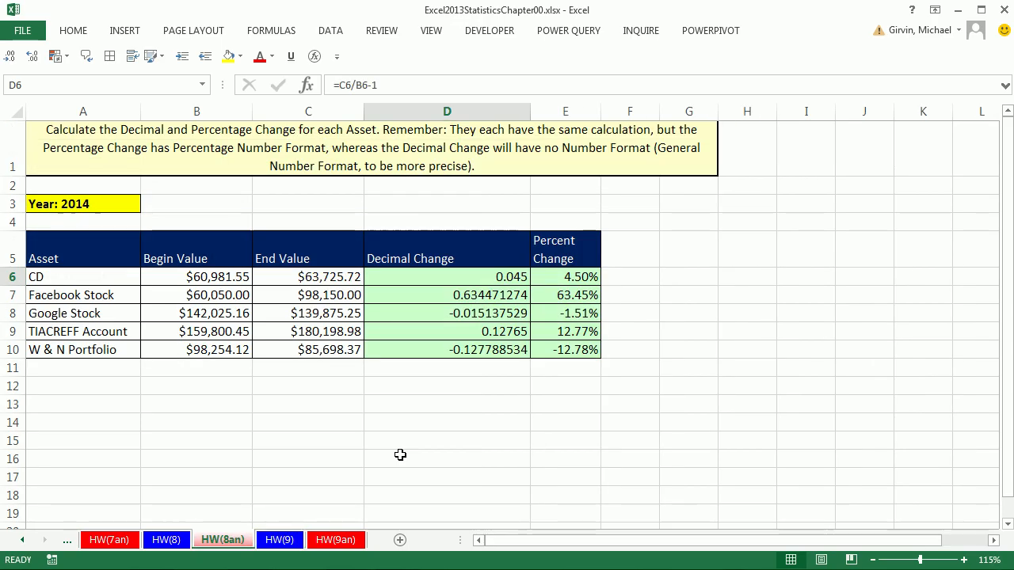
key(ctrl+Page_Up)
key(ctrl+Page_Up)
key(ctrl+Page_Up)
key(ctrl+Page_Up)
key(ctrl+Page_Up)
key(ctrl+Page_Up)
key(ctrl+Page_Up)
key(ctrl+Page_Up)
key(ctrl+Page_Up)
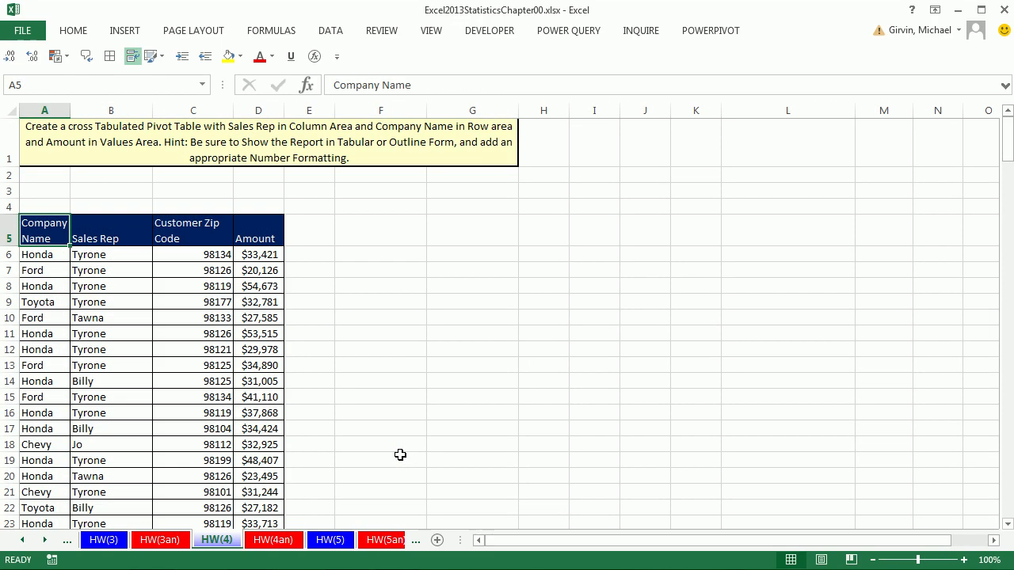
key(ctrl+Page_Up)
key(ctrl+Page_Up)
key(ctrl+Page_Up)
key(ctrl+Page_Up)
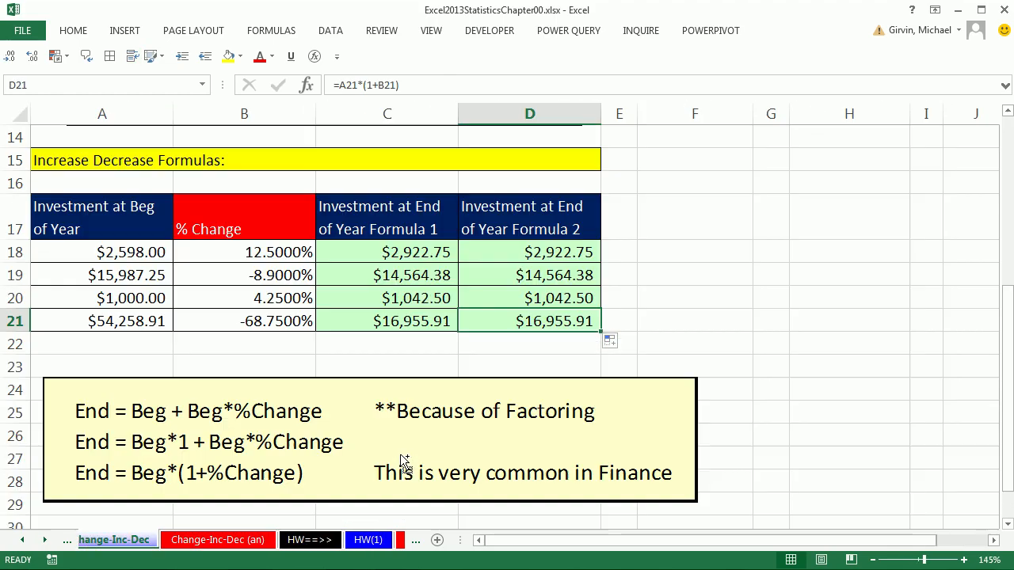